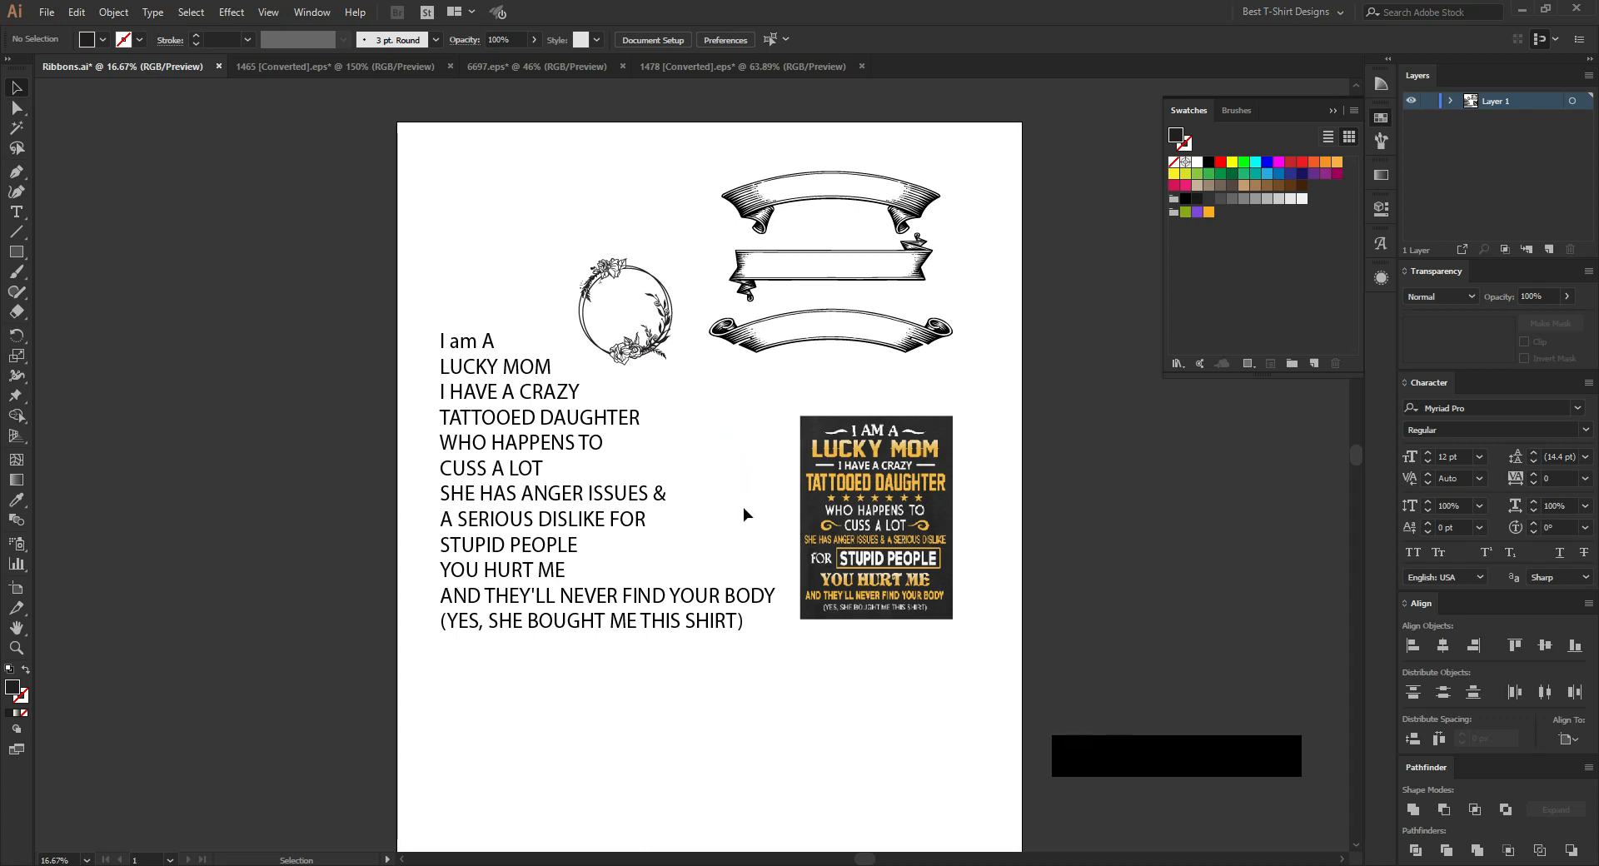
Step: Examine the reference shirt design and compare its layout with the quote lines
scroll(937, 527, up, 3)
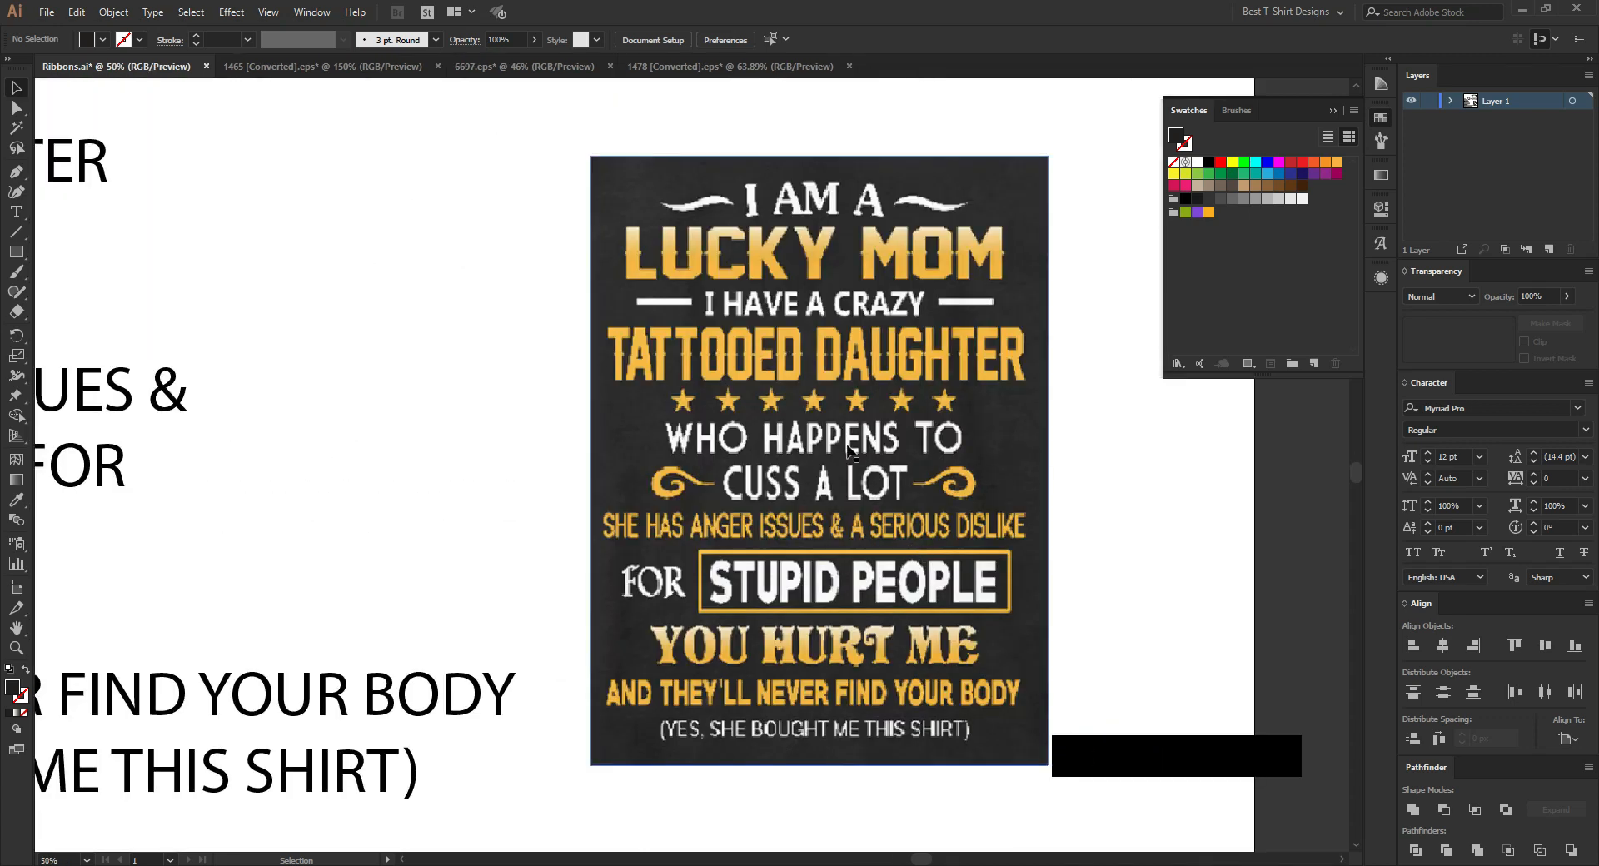
scroll(770, 464, down, 1)
scroll(900, 372, up, 1)
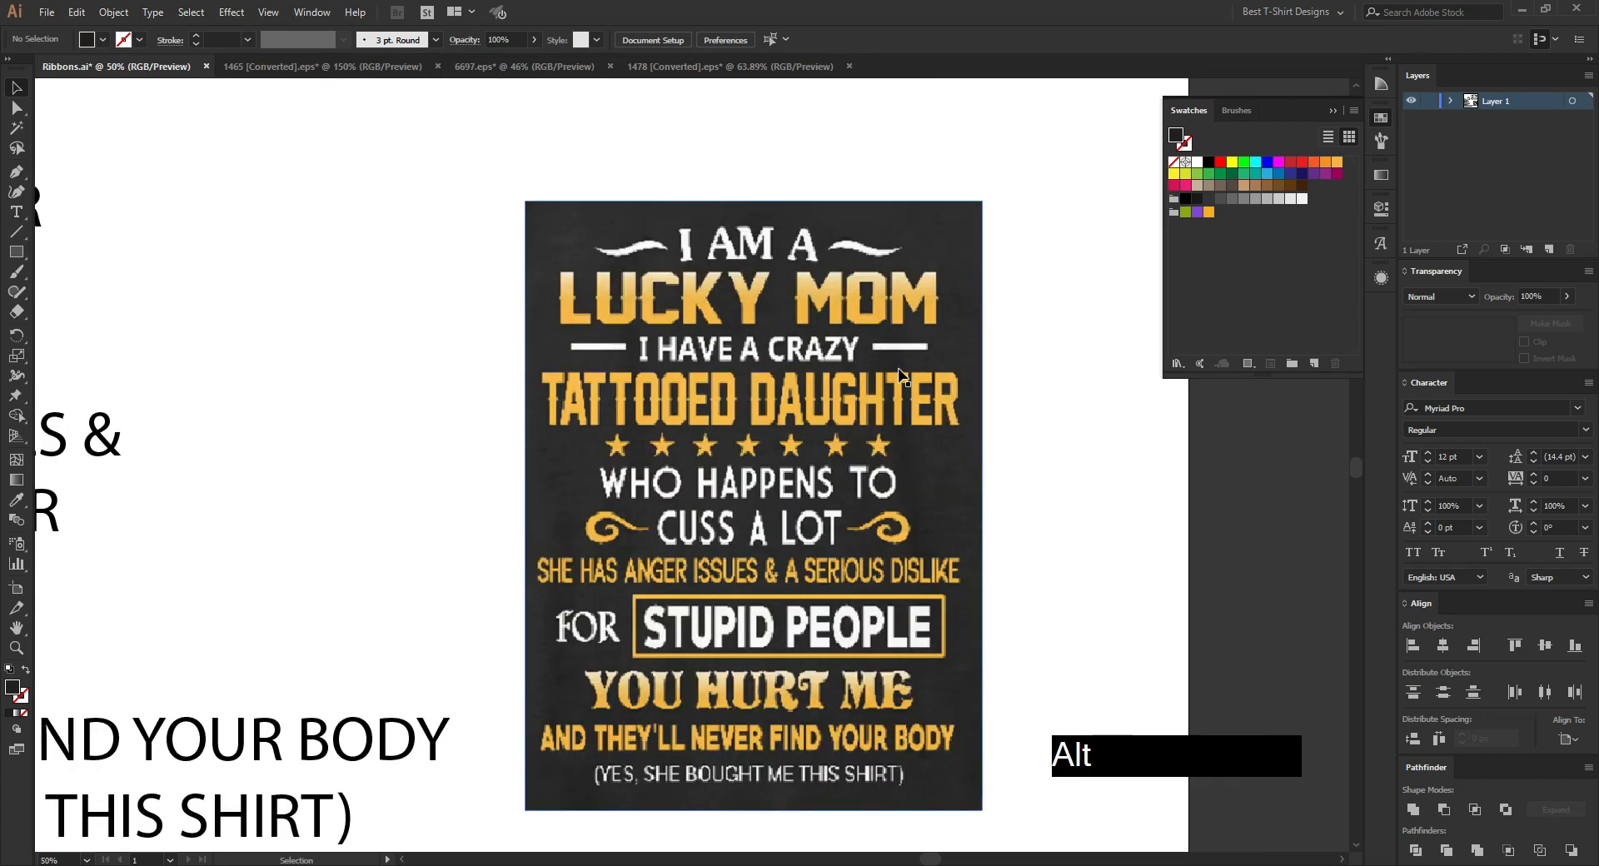
click(421, 250)
click(347, 340)
scroll(943, 443, down, 2)
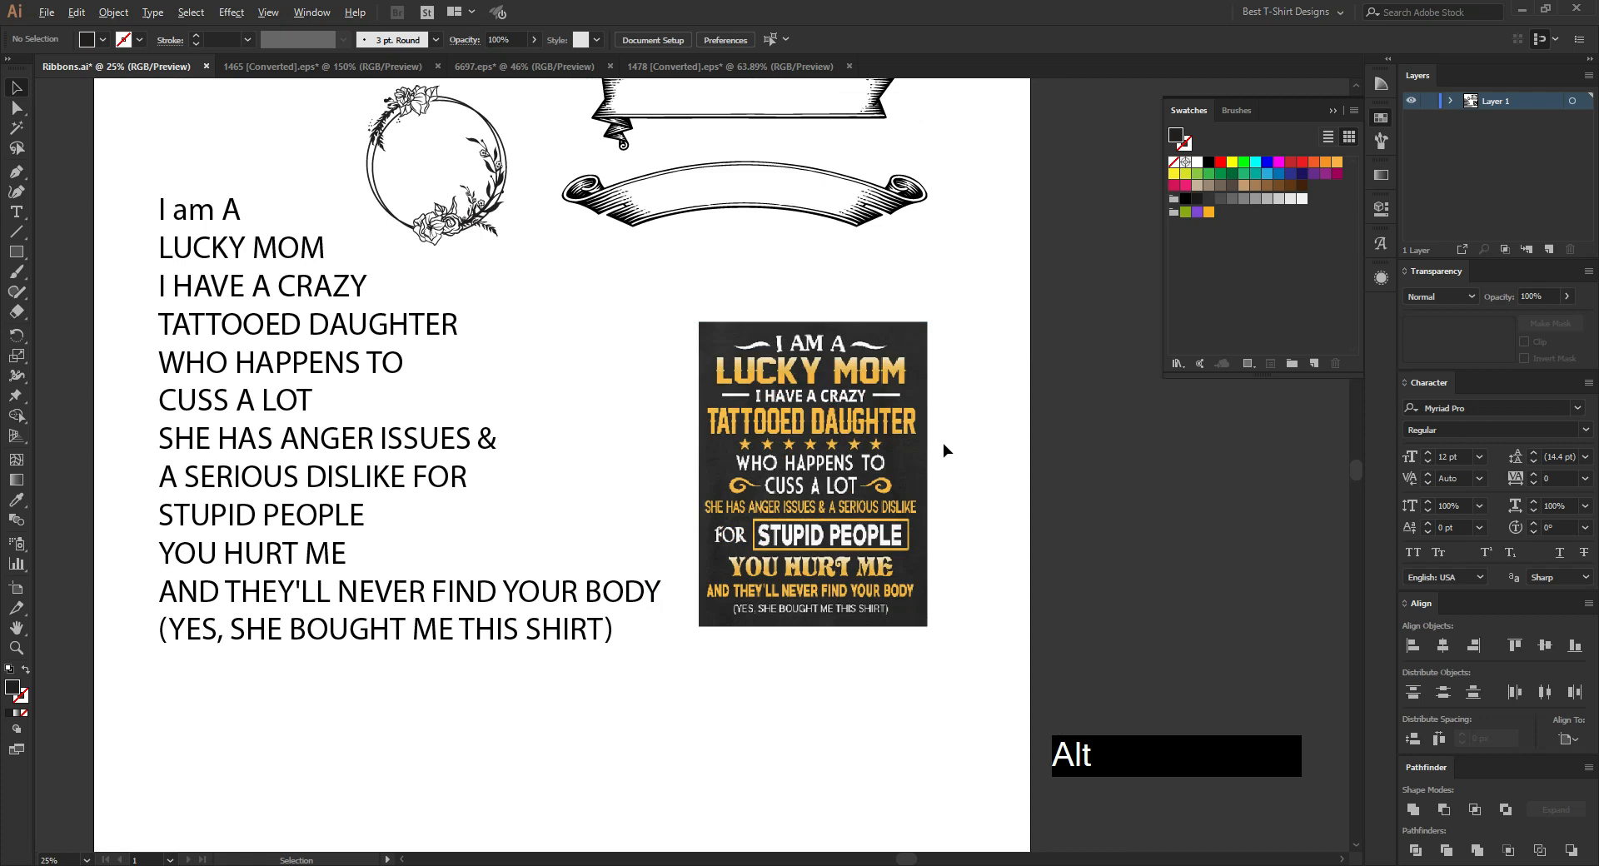
scroll(550, 396, up, 2)
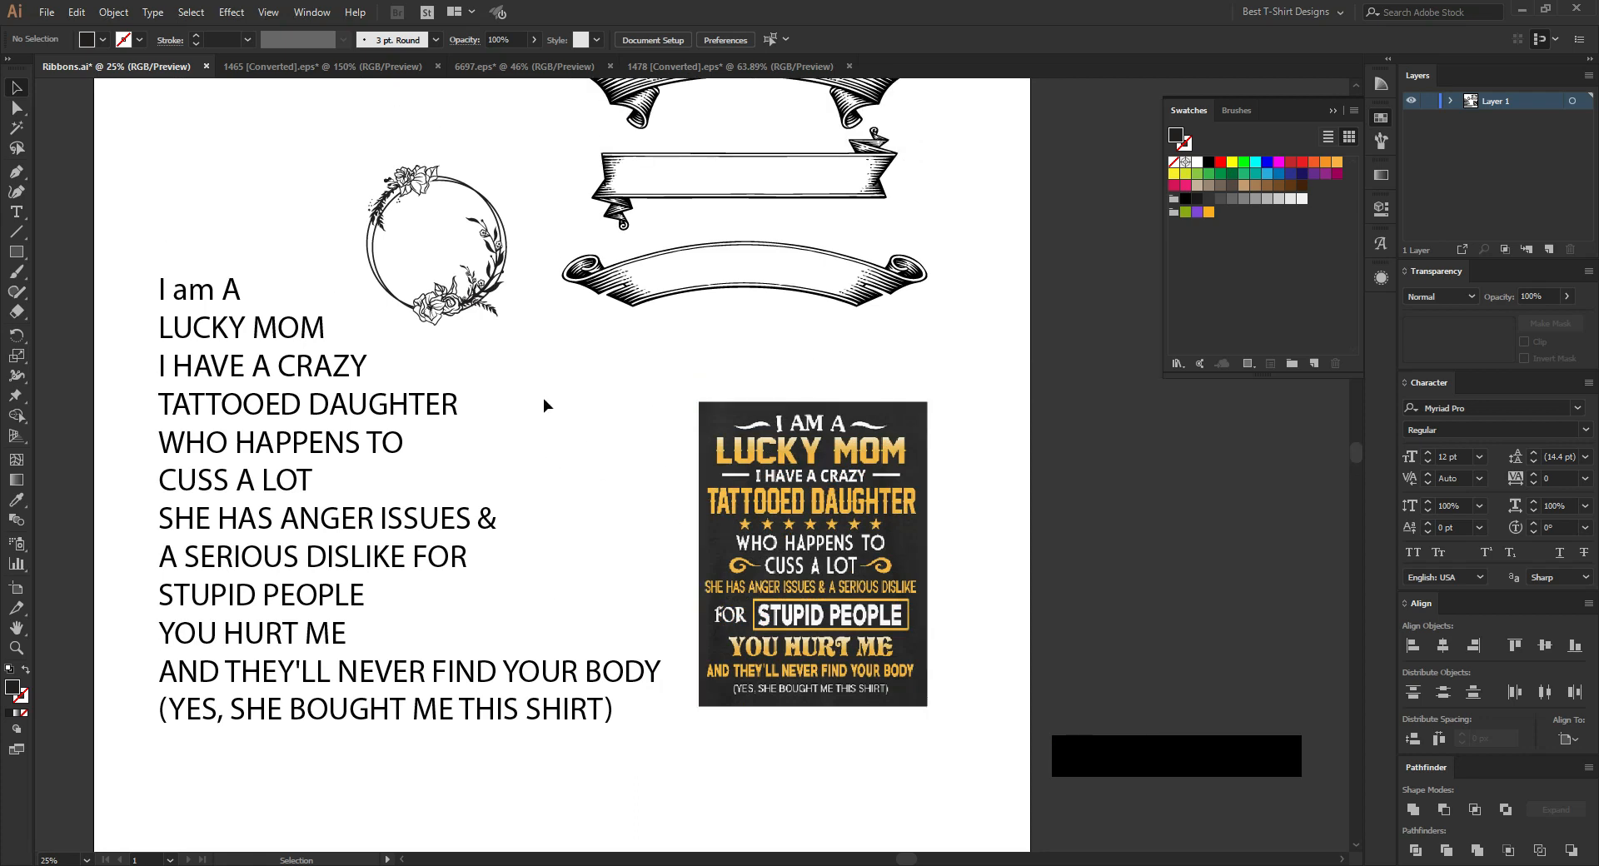
Step: Move the reference design image slightly up and farther away from the quote text
key(alt)
drag(774, 559, 813, 520)
click(629, 471)
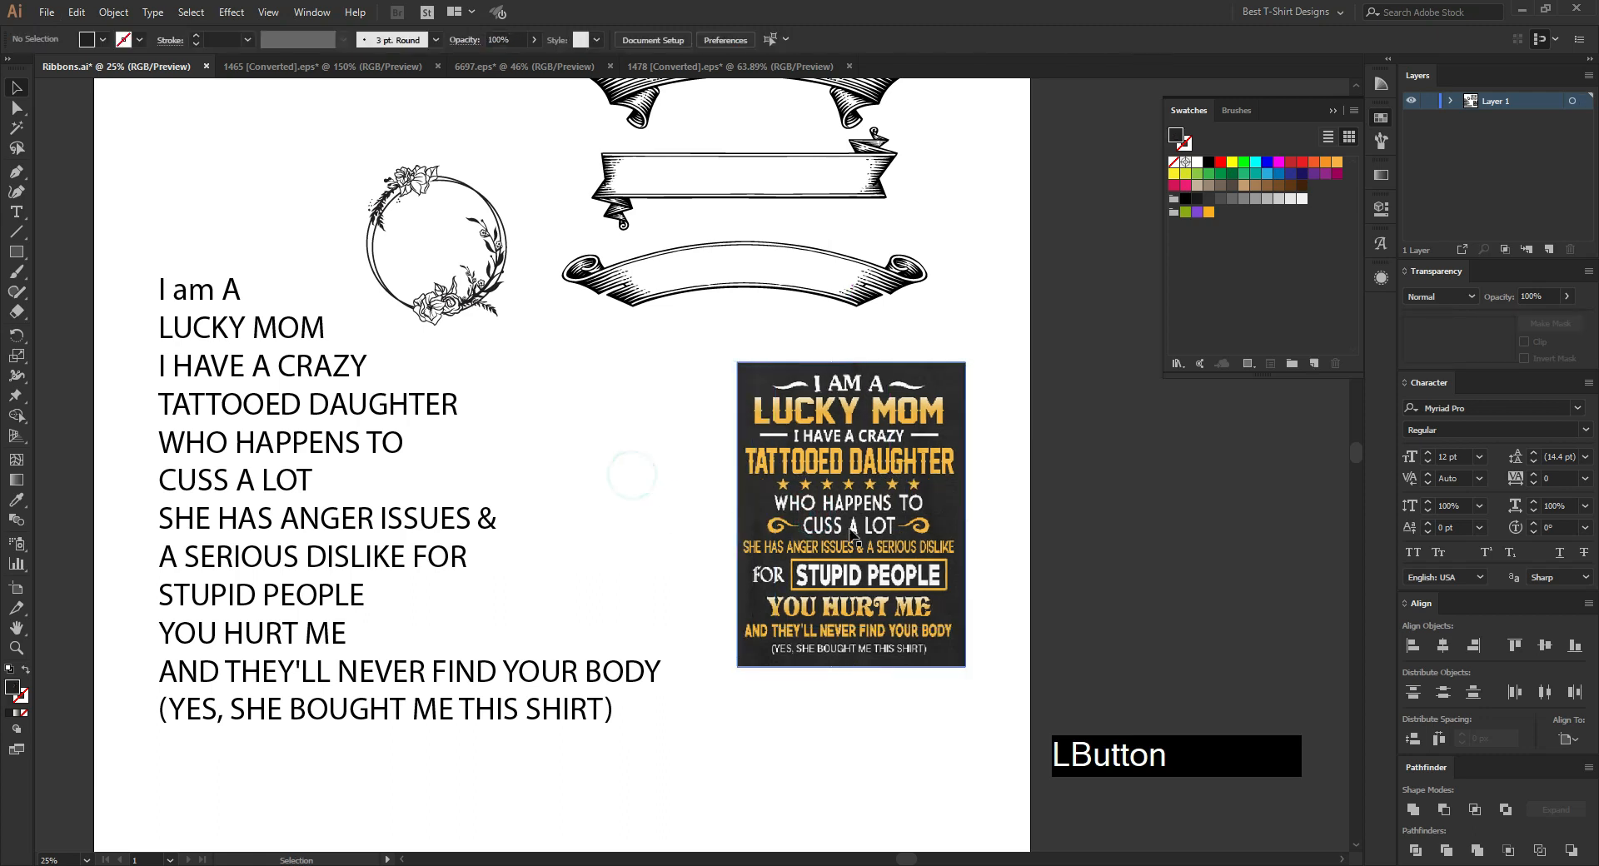
click(586, 521)
Step: Move the TATTOOED DAUGHTER line out of the quote stack and return it to its place
drag(100, 222, 640, 572)
click(639, 572)
click(662, 556)
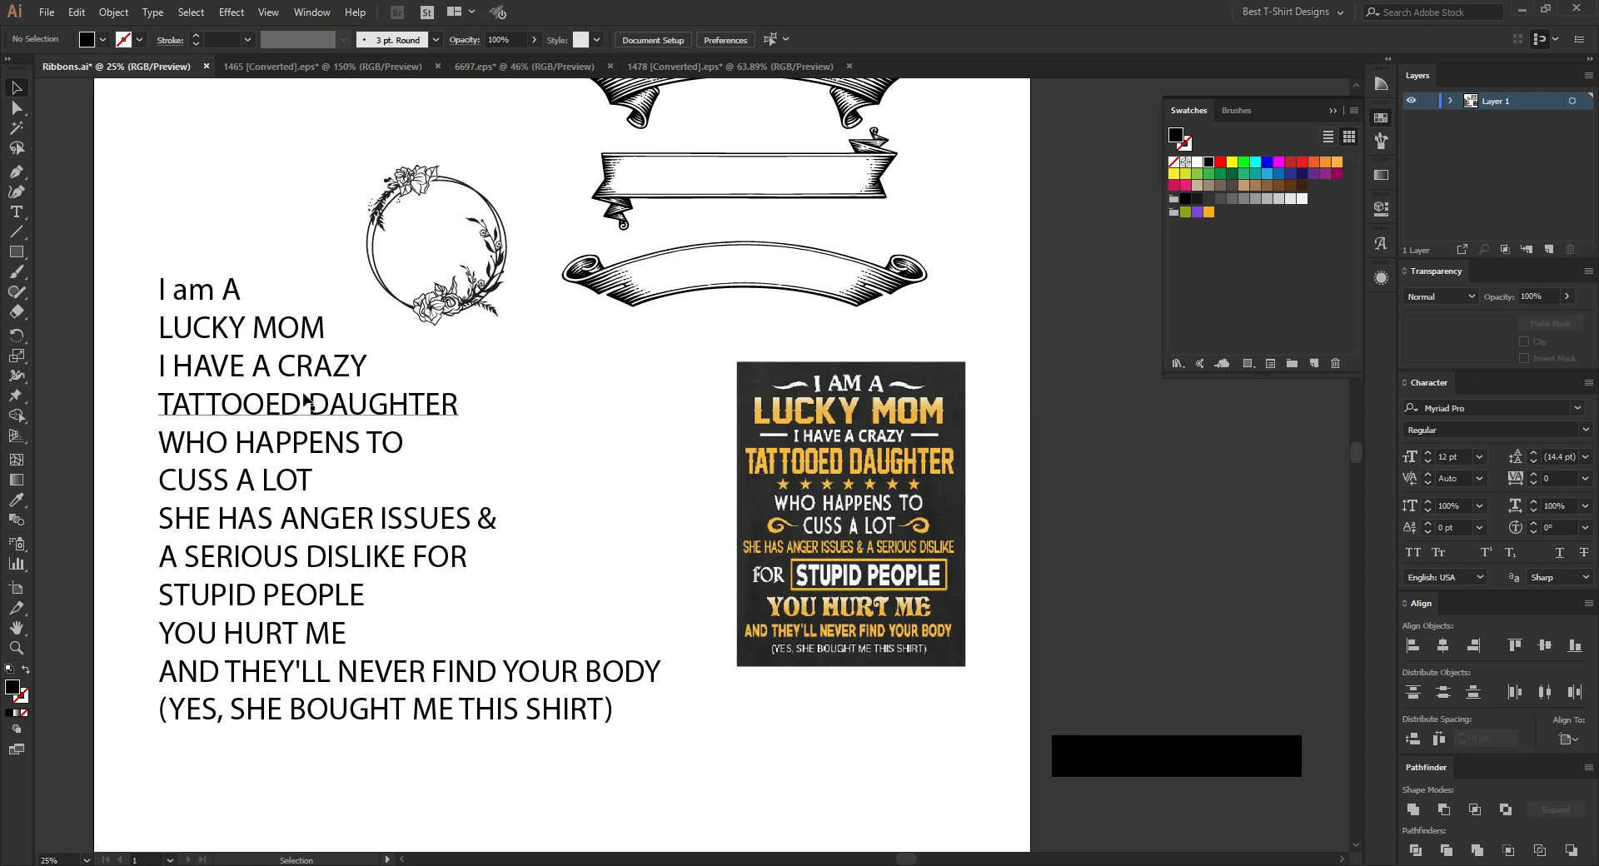
drag(312, 411, 531, 405)
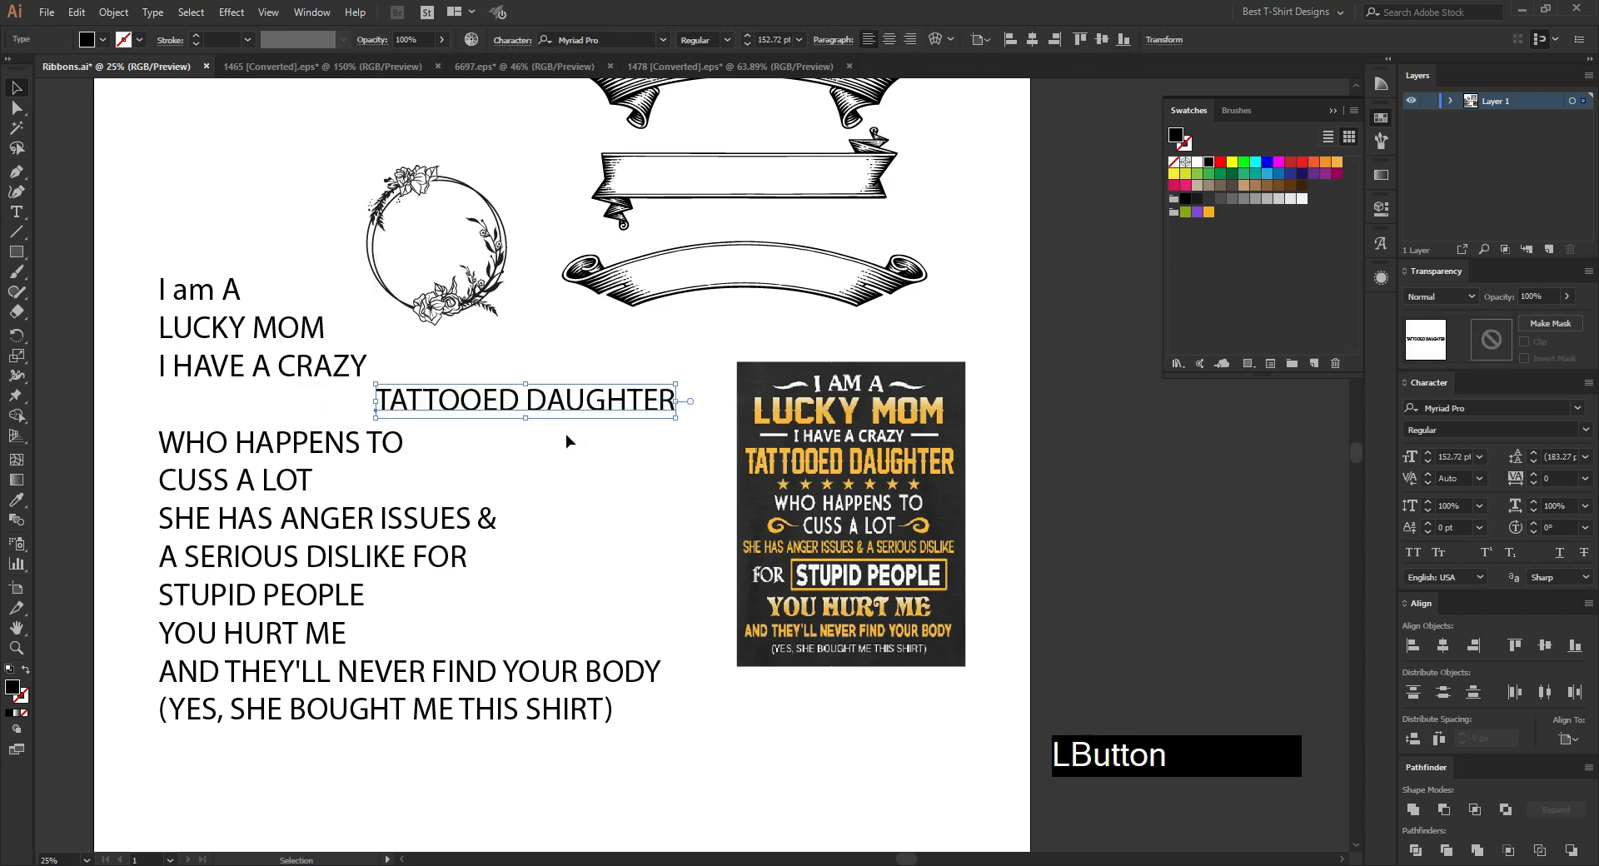
click(240, 332)
click(537, 406)
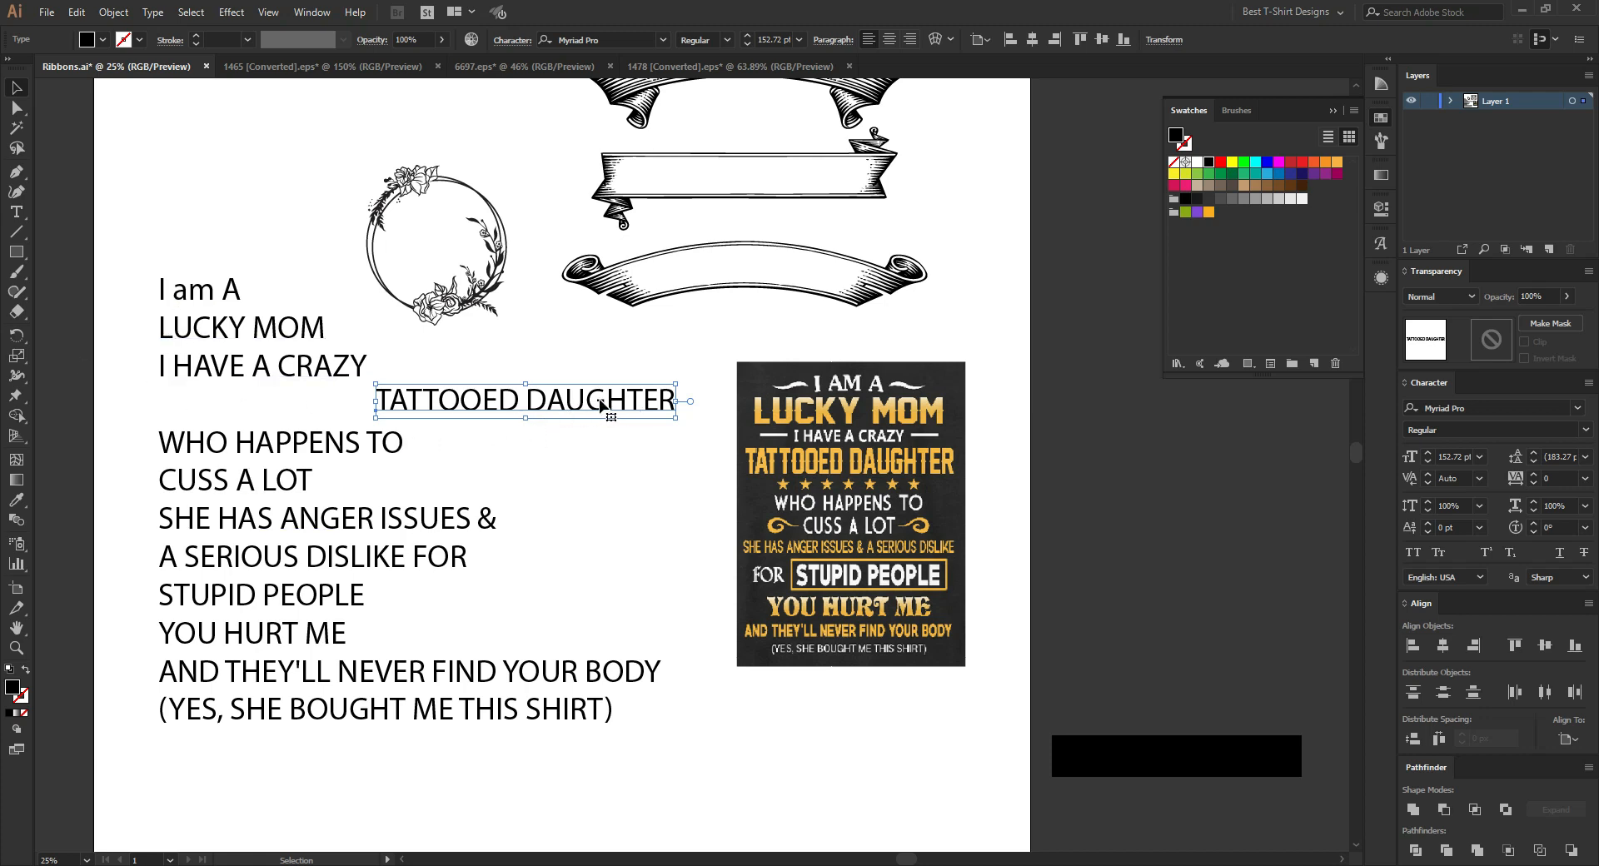
drag(589, 405, 372, 410)
click(508, 432)
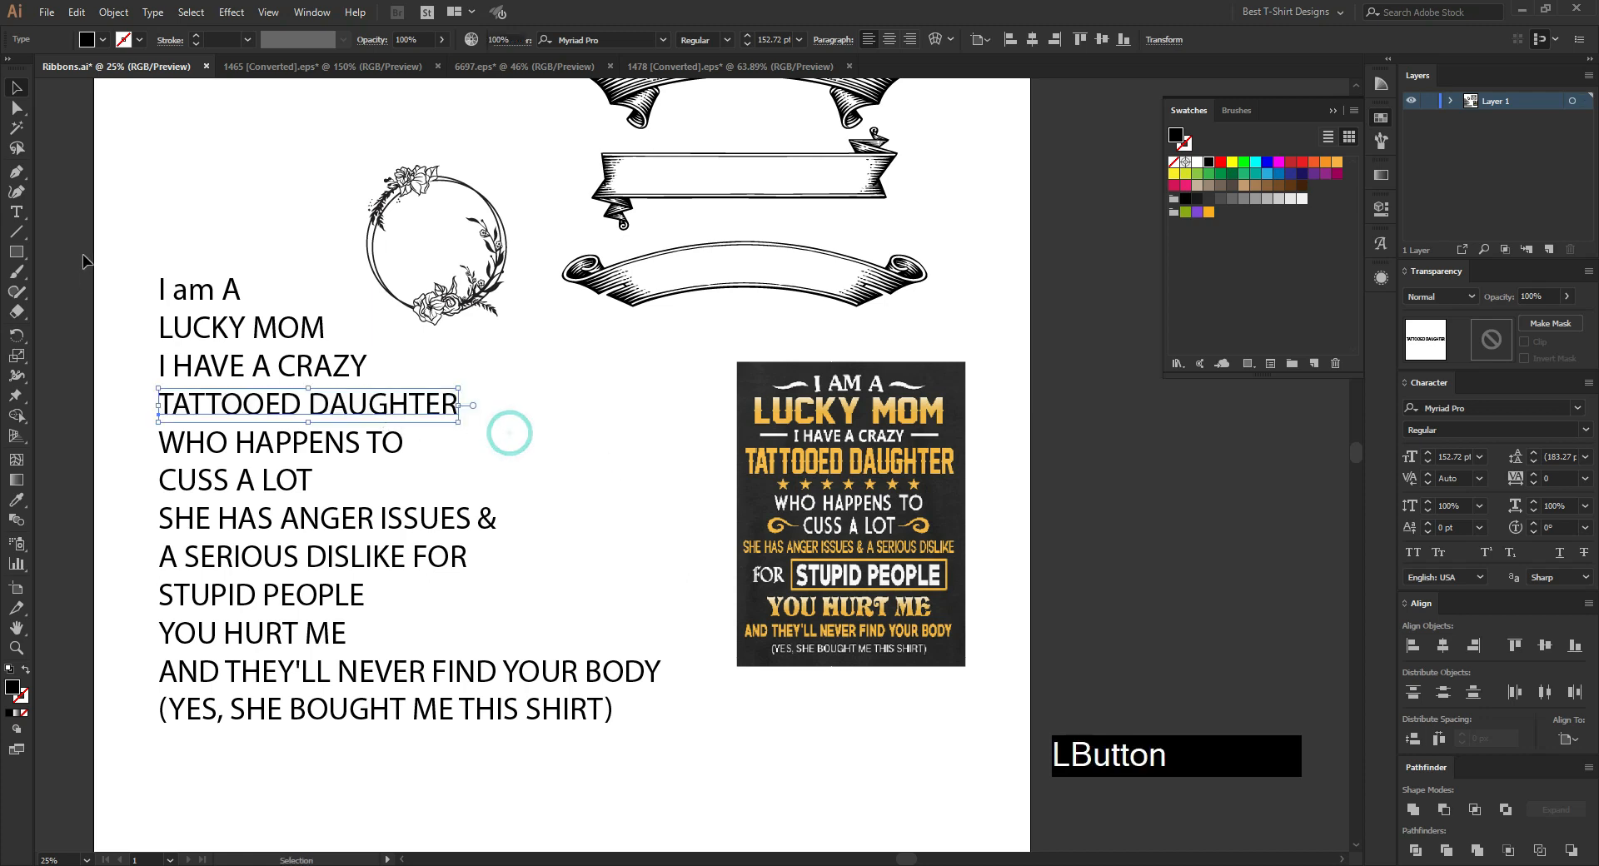
Step: Select the quote lines together, deselect them, and shift the TATTOOED DAUGHTER line aside and back once more
drag(125, 218, 558, 763)
click(587, 552)
click(645, 507)
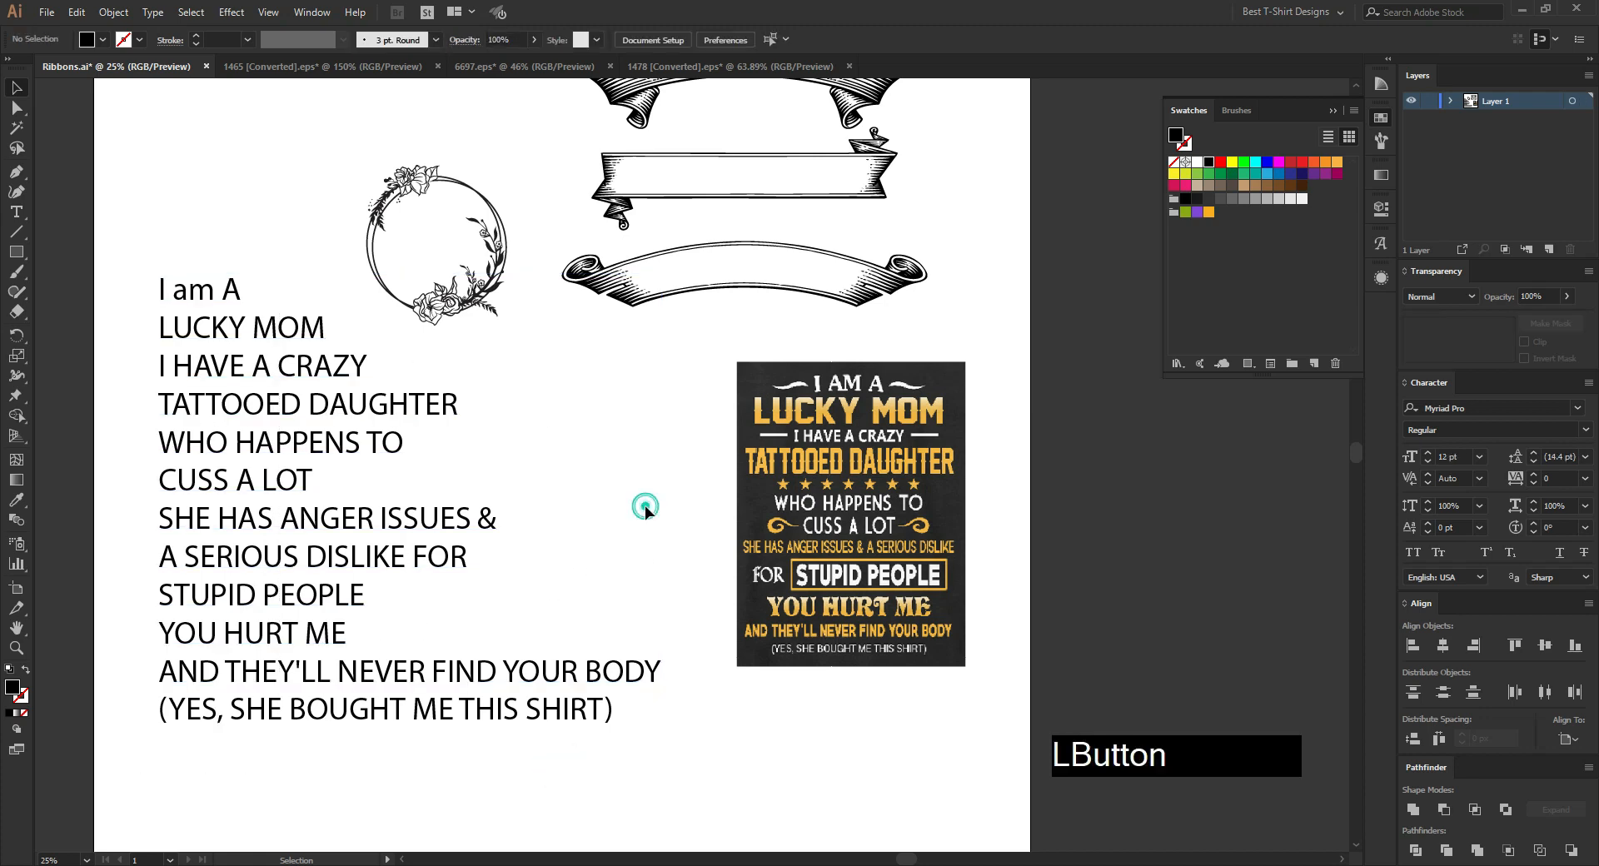
drag(358, 412, 577, 413)
click(521, 409)
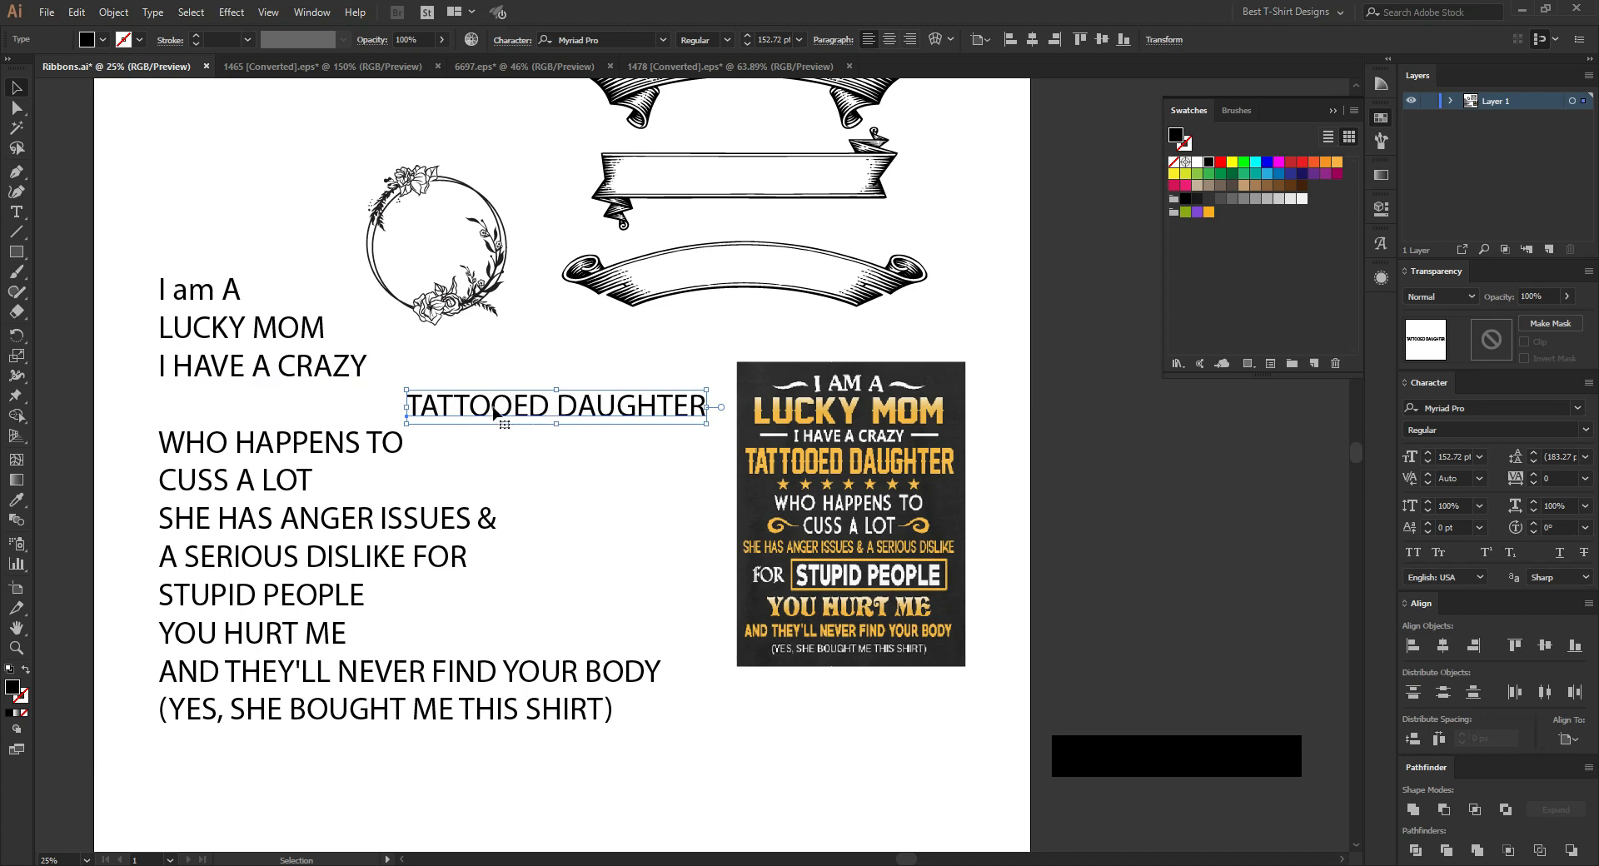
drag(651, 422, 403, 421)
click(597, 385)
Step: Review the ribbon and floral wreath artwork and look at the 1465 and 6697 illustration documents
scroll(597, 385, up, 2)
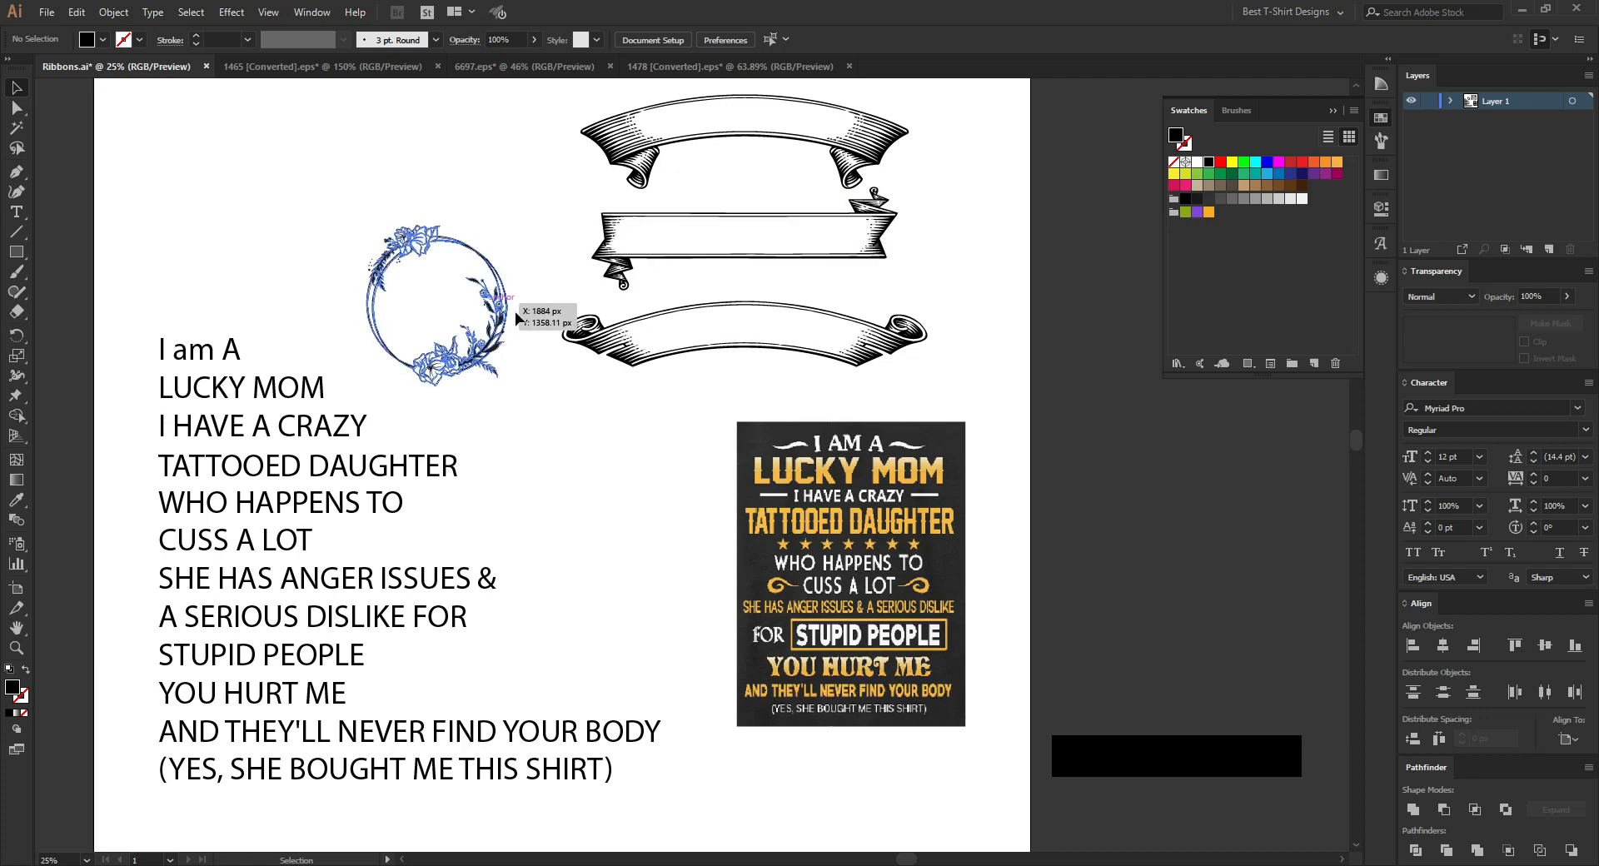
drag(687, 423, 621, 128)
click(505, 193)
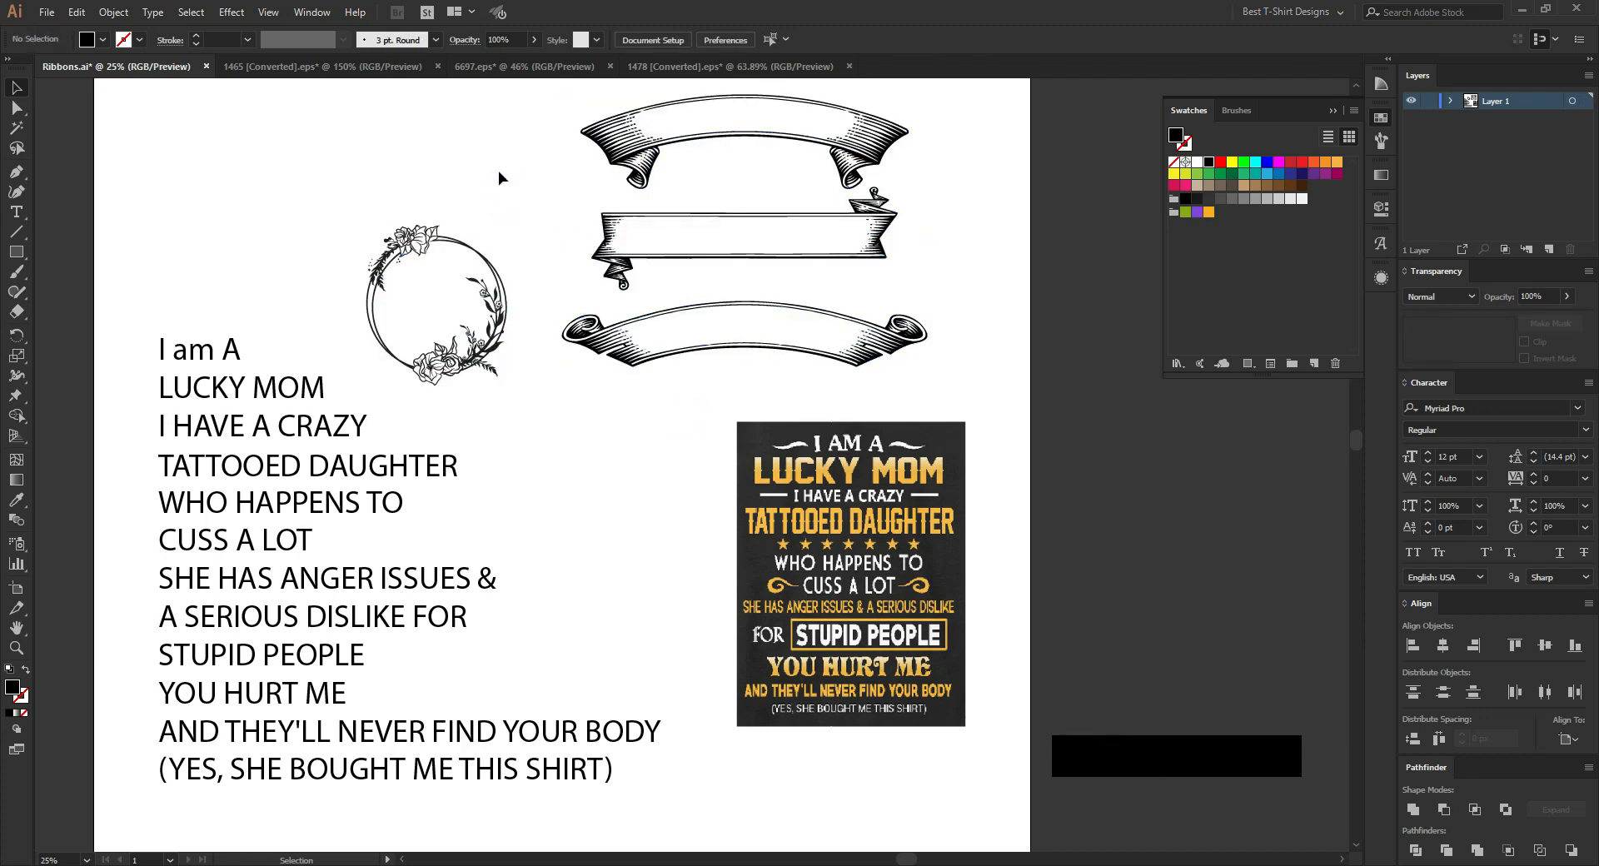
click(376, 72)
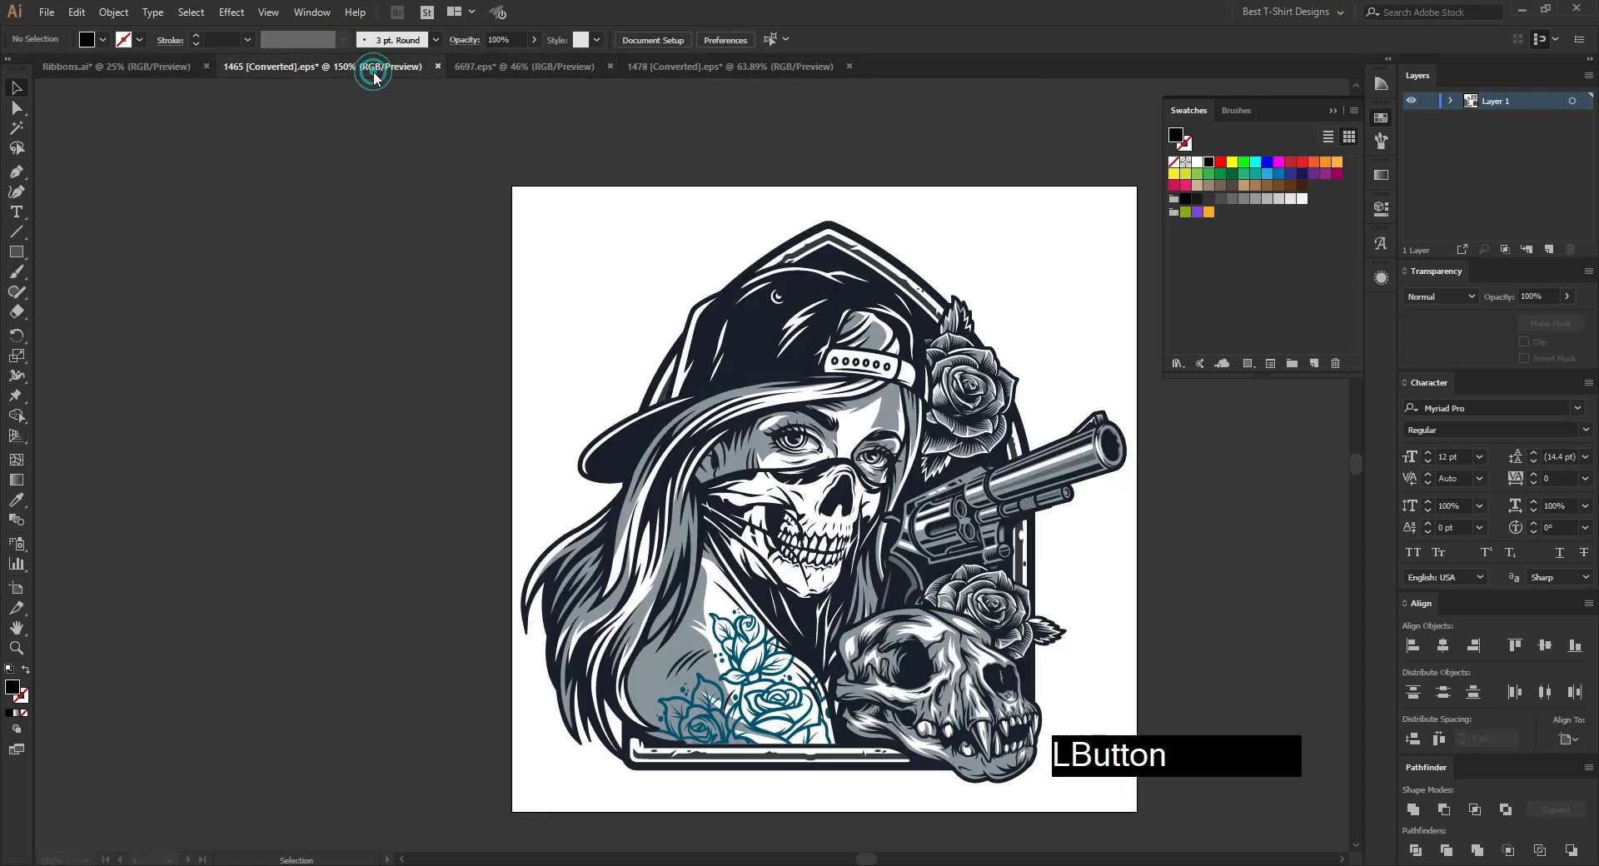
click(530, 67)
Step: In the 1478 document, isolate the artwork group and delete the sunburst rays behind the woman
click(743, 68)
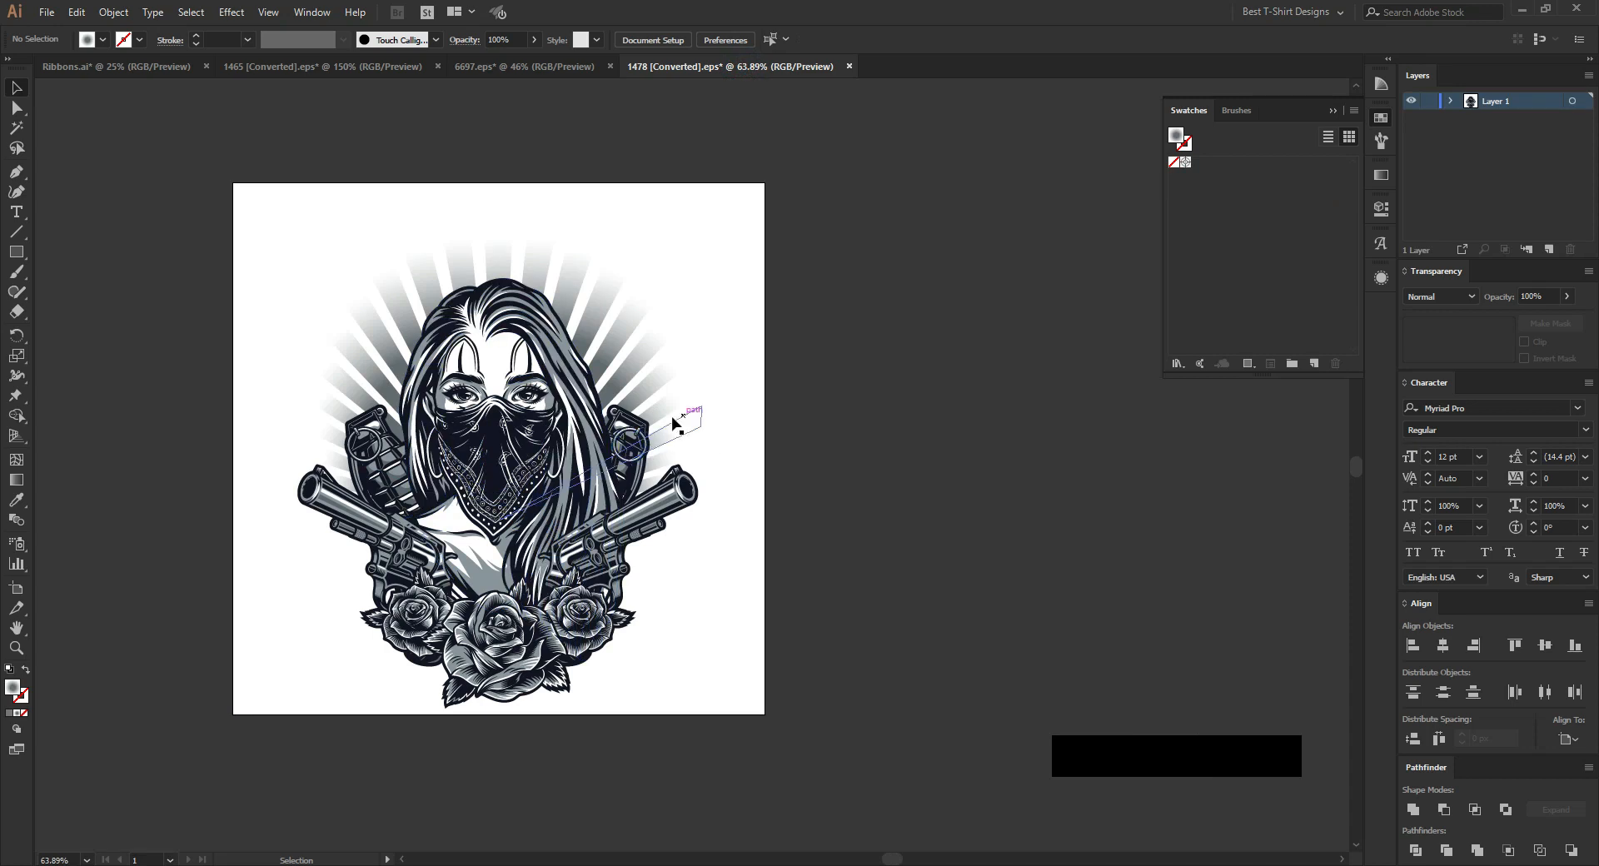
click(835, 473)
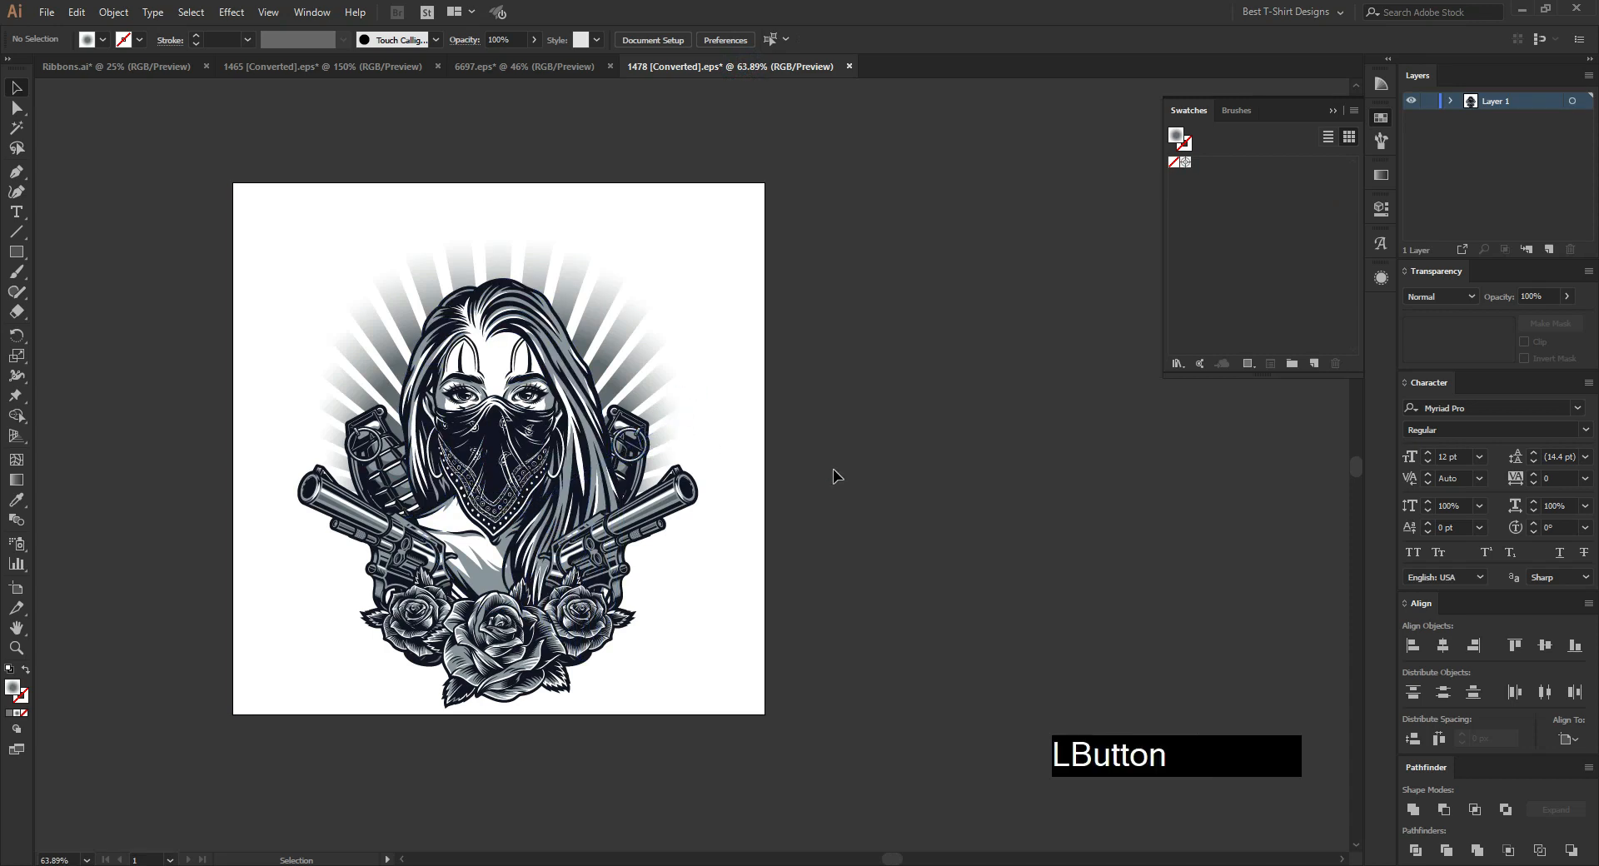
double_click(372, 332)
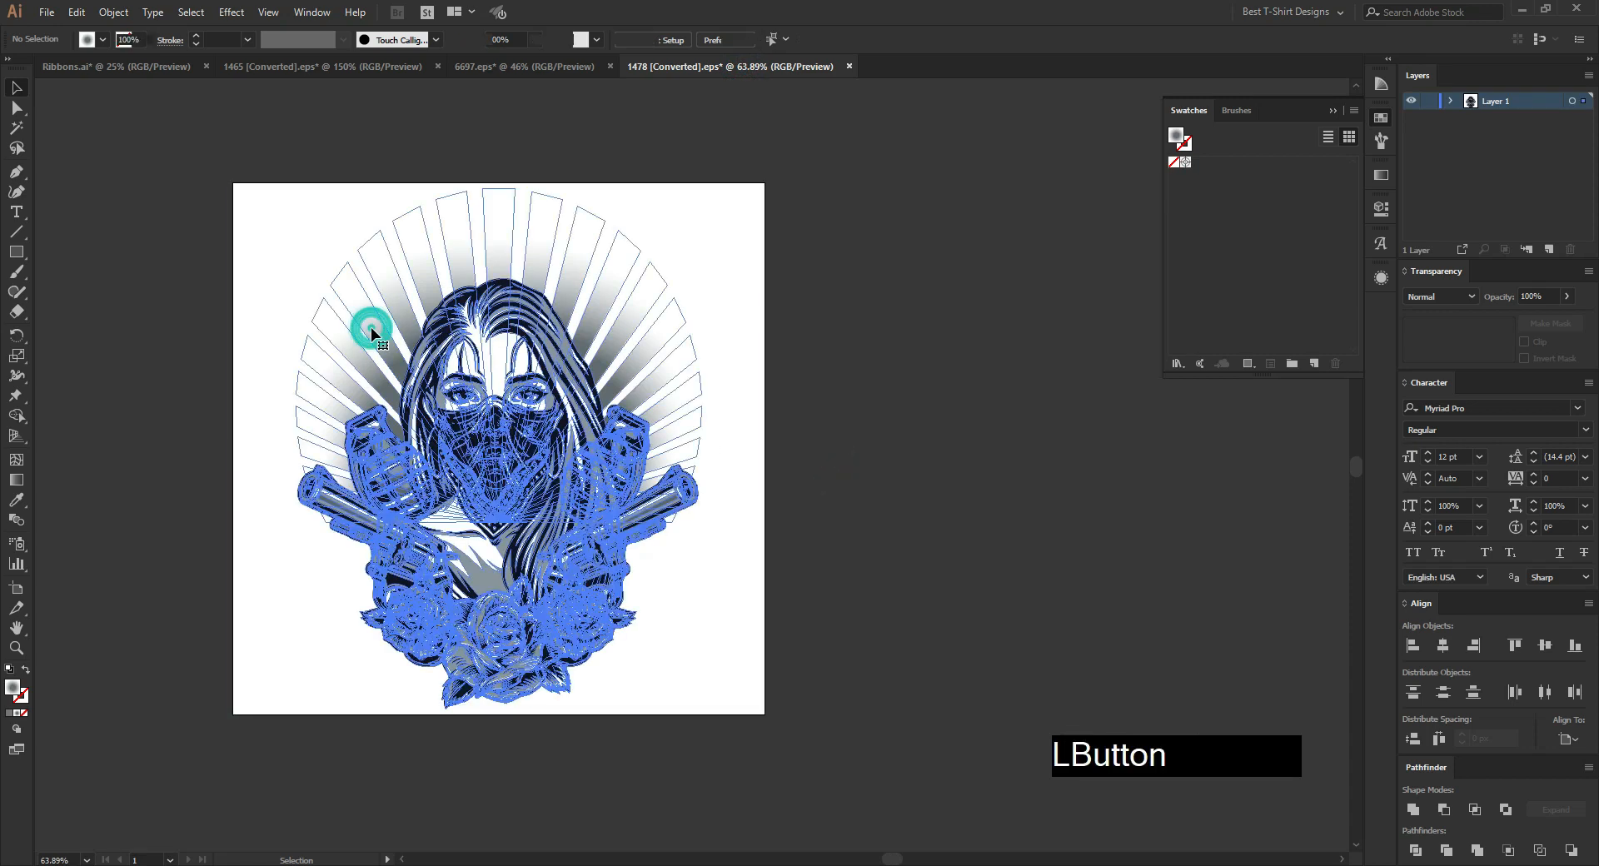
drag(371, 330, 791, 329)
key(Delete)
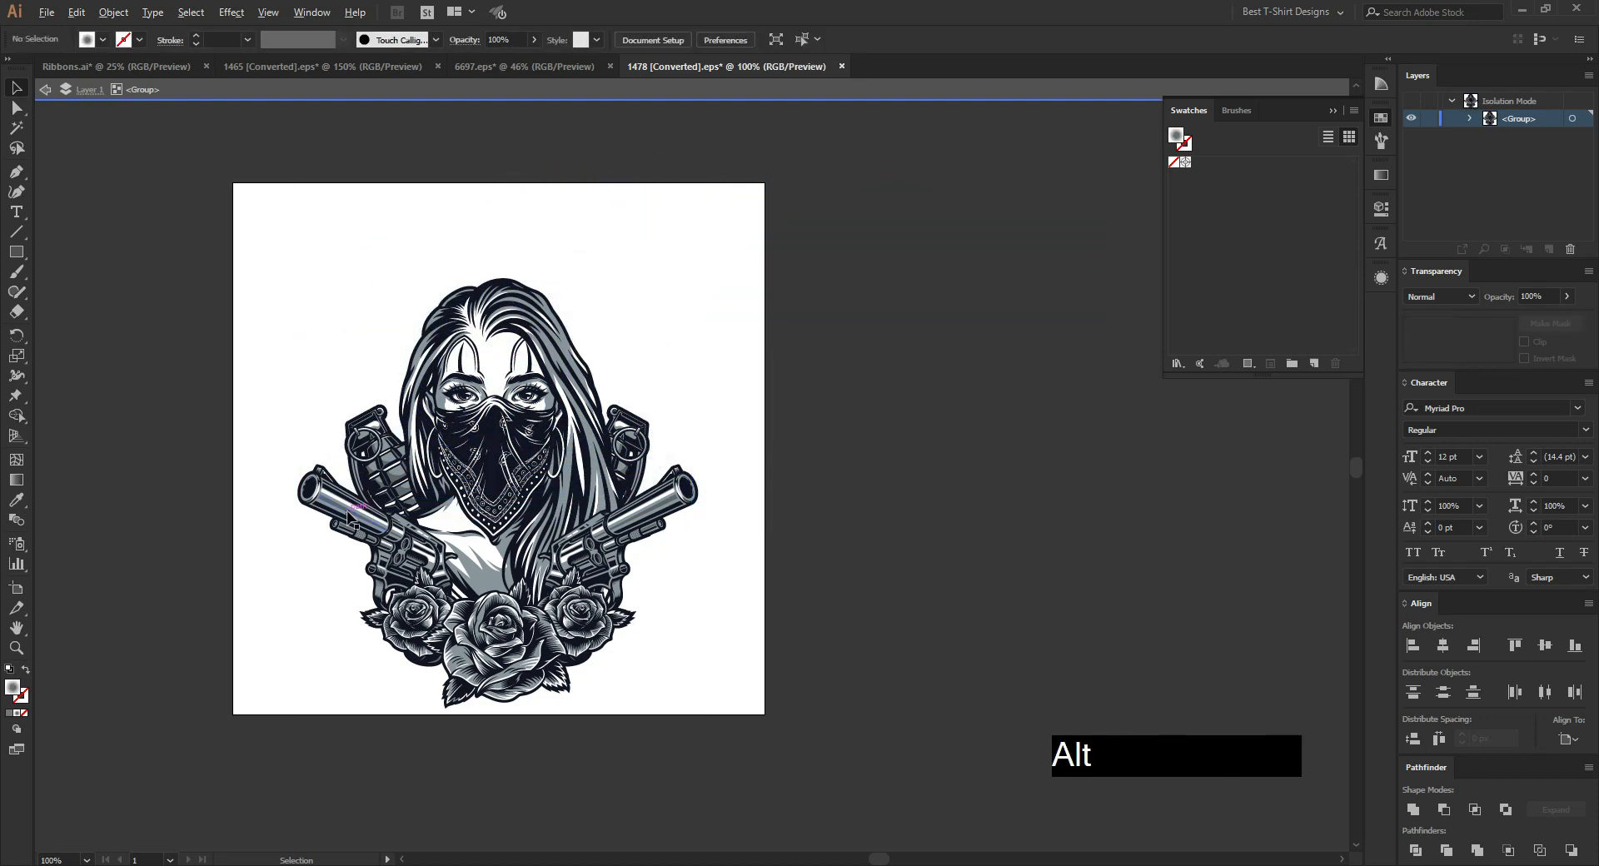
Step: Delete the grenades on both sides of the woman, including their leftover pieces
scroll(347, 511, up, 1)
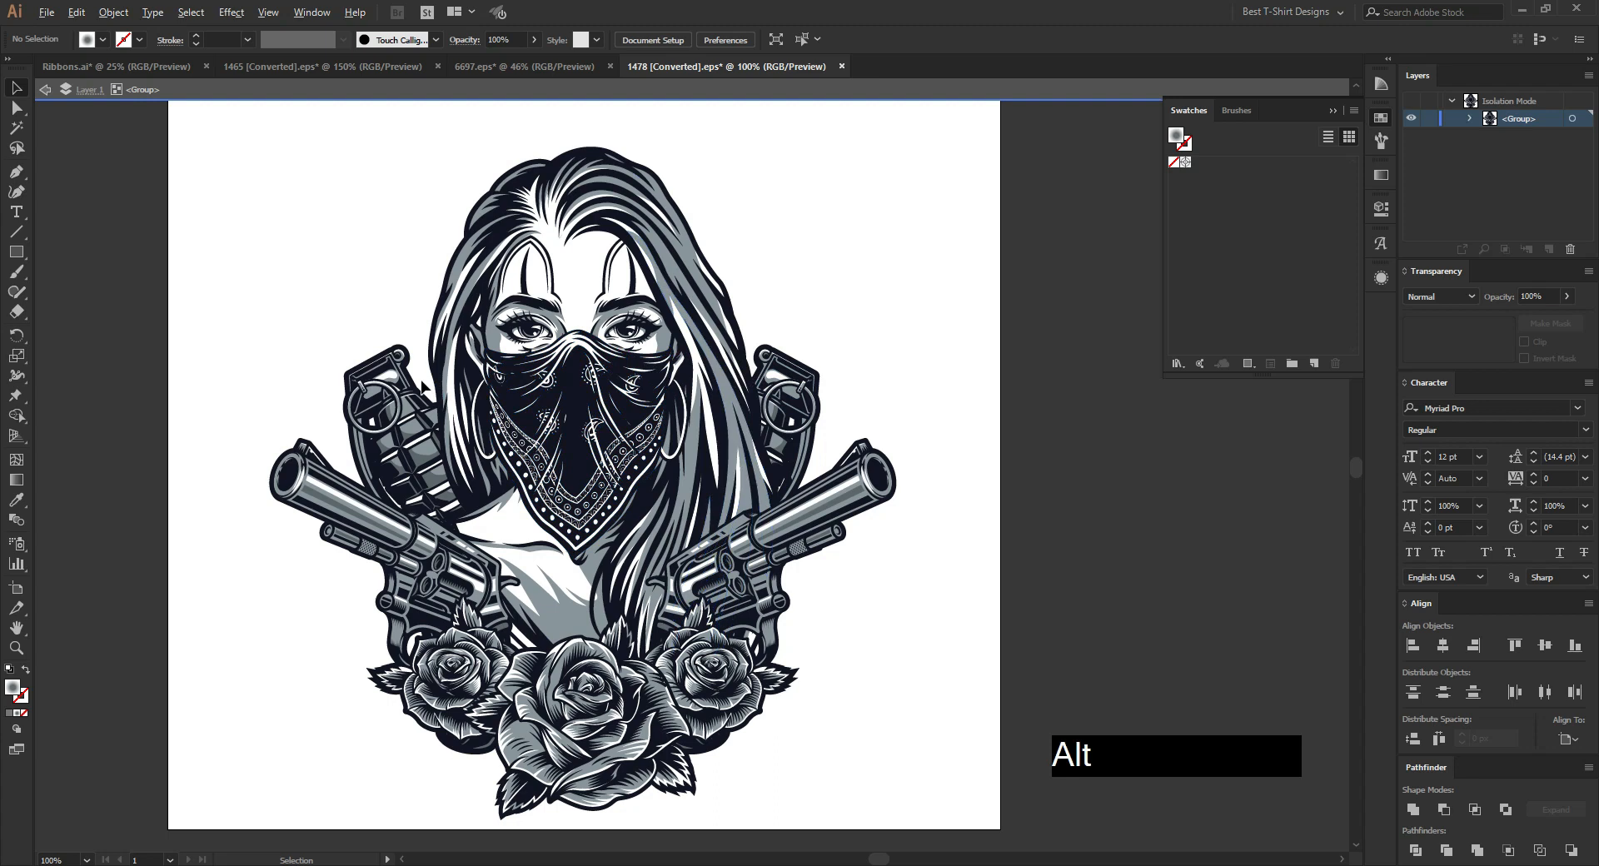
scroll(422, 381, down, 1)
drag(408, 391, 907, 384)
key(Delete)
drag(683, 385, 1009, 388)
key(Delete)
drag(676, 389, 1060, 423)
key(Delete)
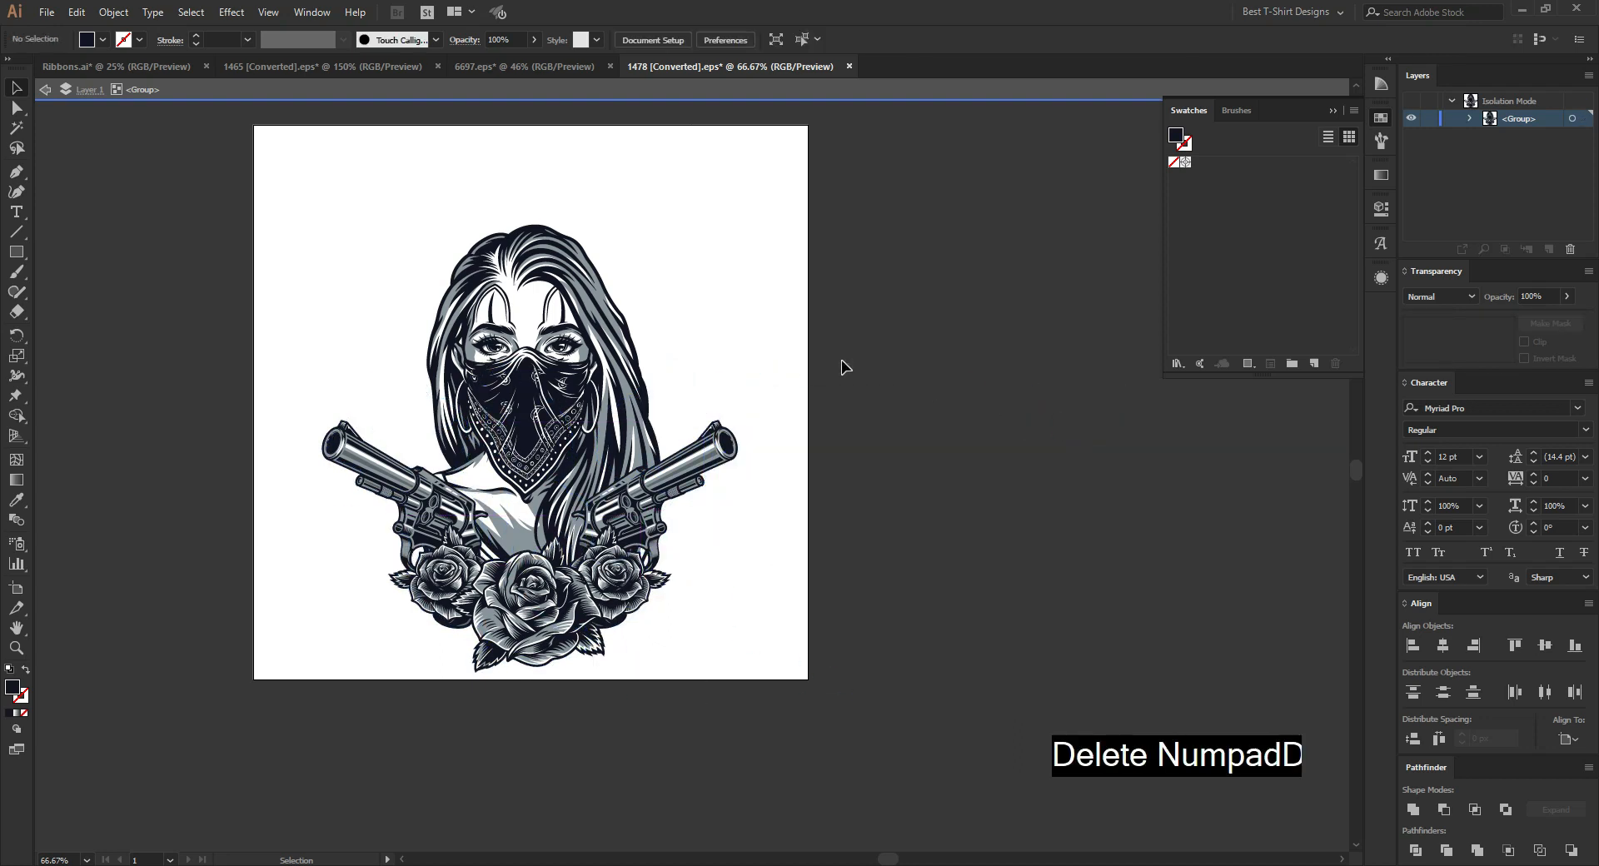
click(841, 360)
Step: Delete the two revolvers flanking the woman
drag(691, 475, 1042, 475)
key(Delete)
drag(342, 449, 943, 481)
key(Delete)
Step: Move the woman clear of the roses and copy her into the Ribbons document, between the quote and the reference image
scroll(828, 451, up, 1)
drag(572, 478, 706, 335)
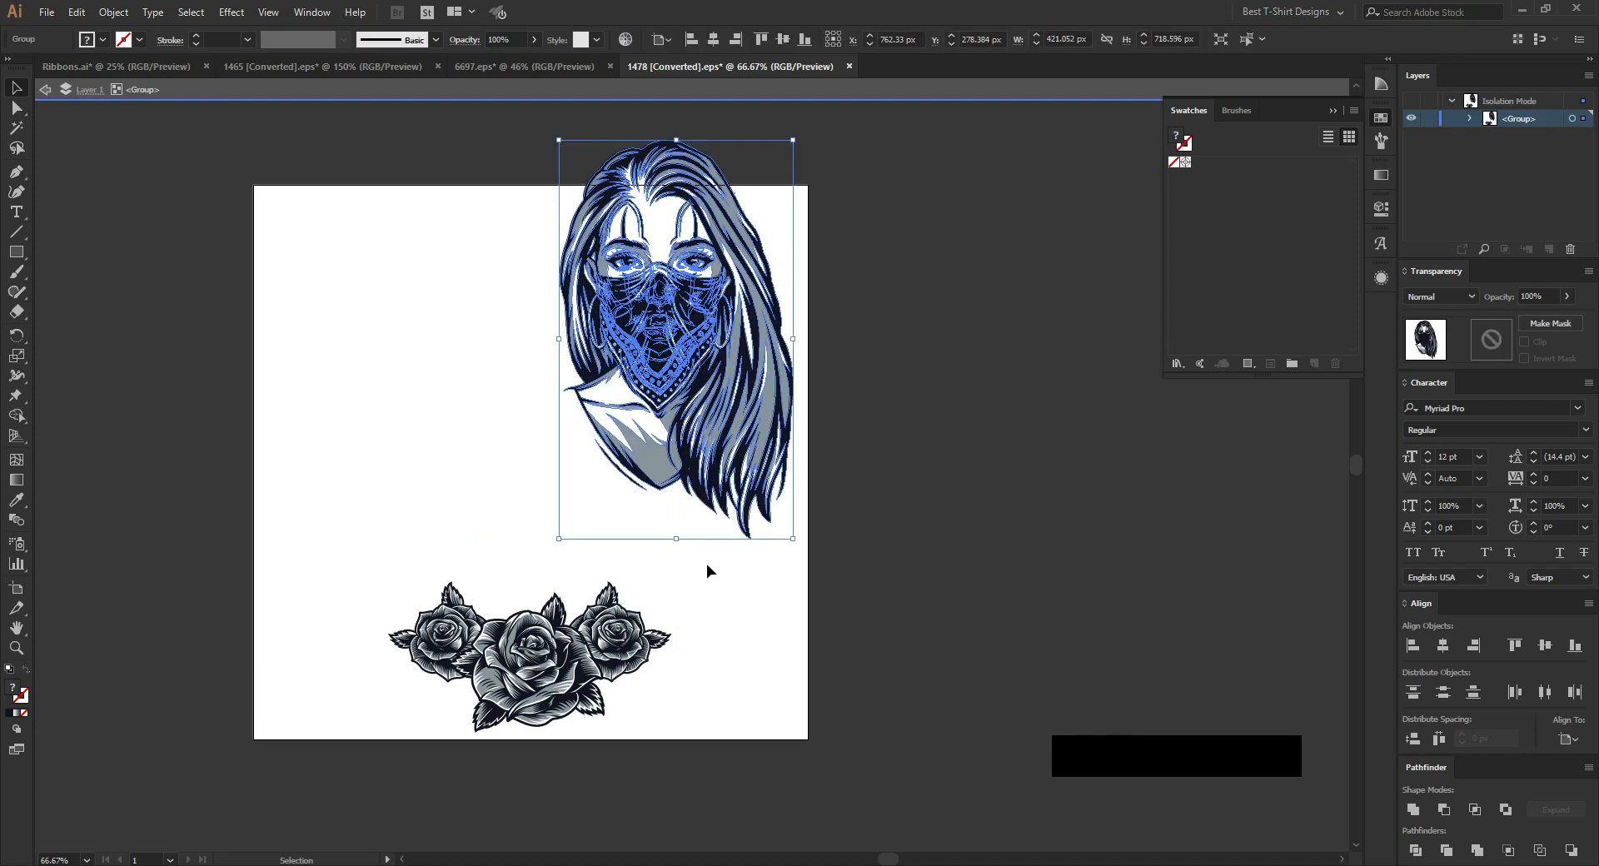
key(ctrl)
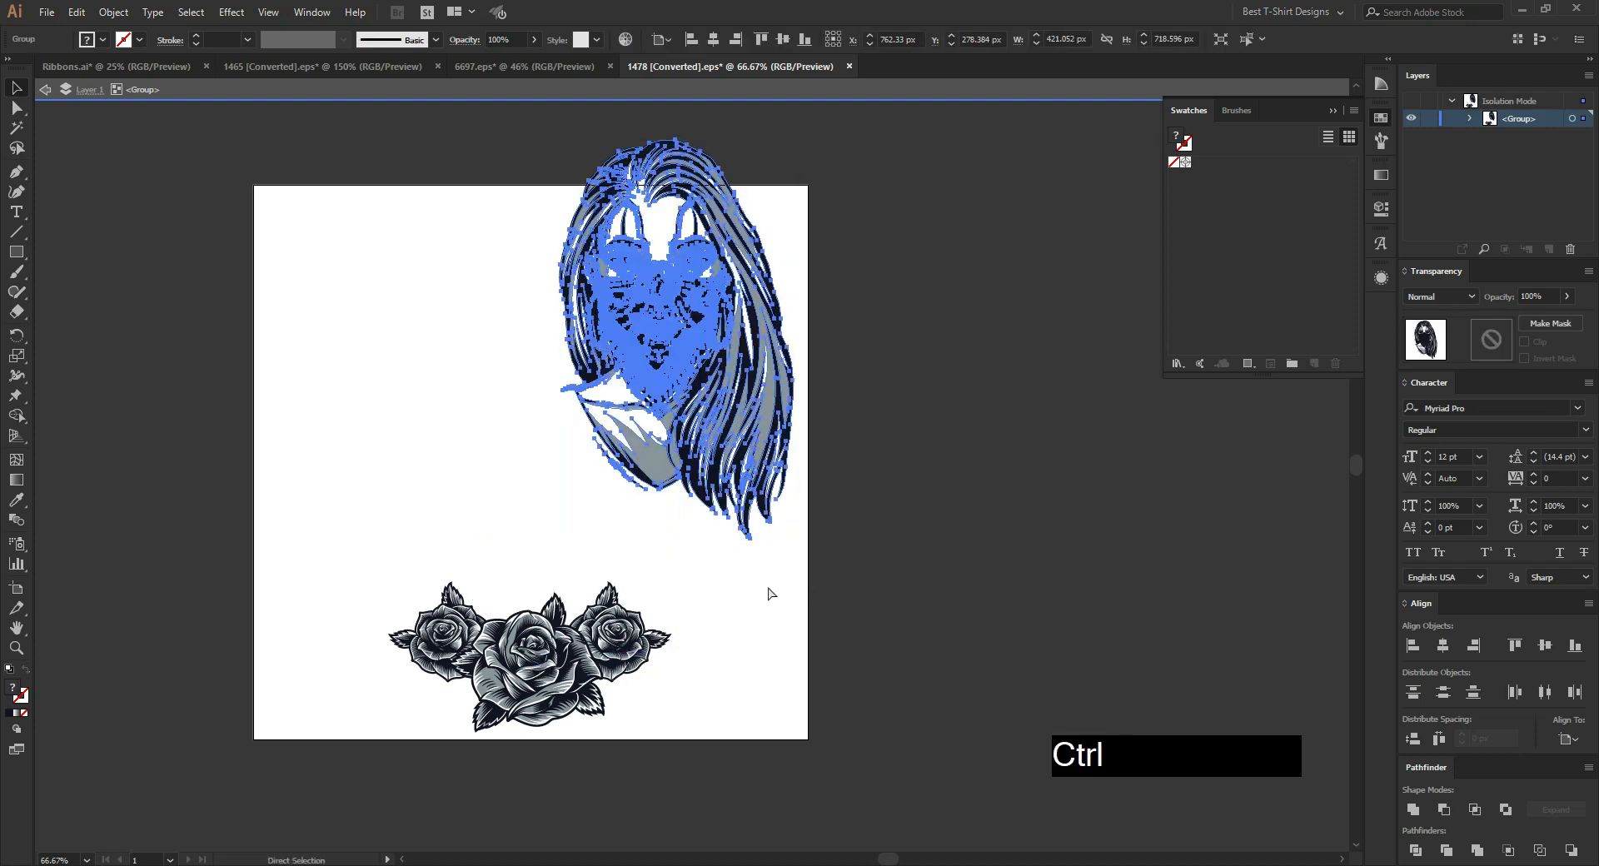
click(176, 67)
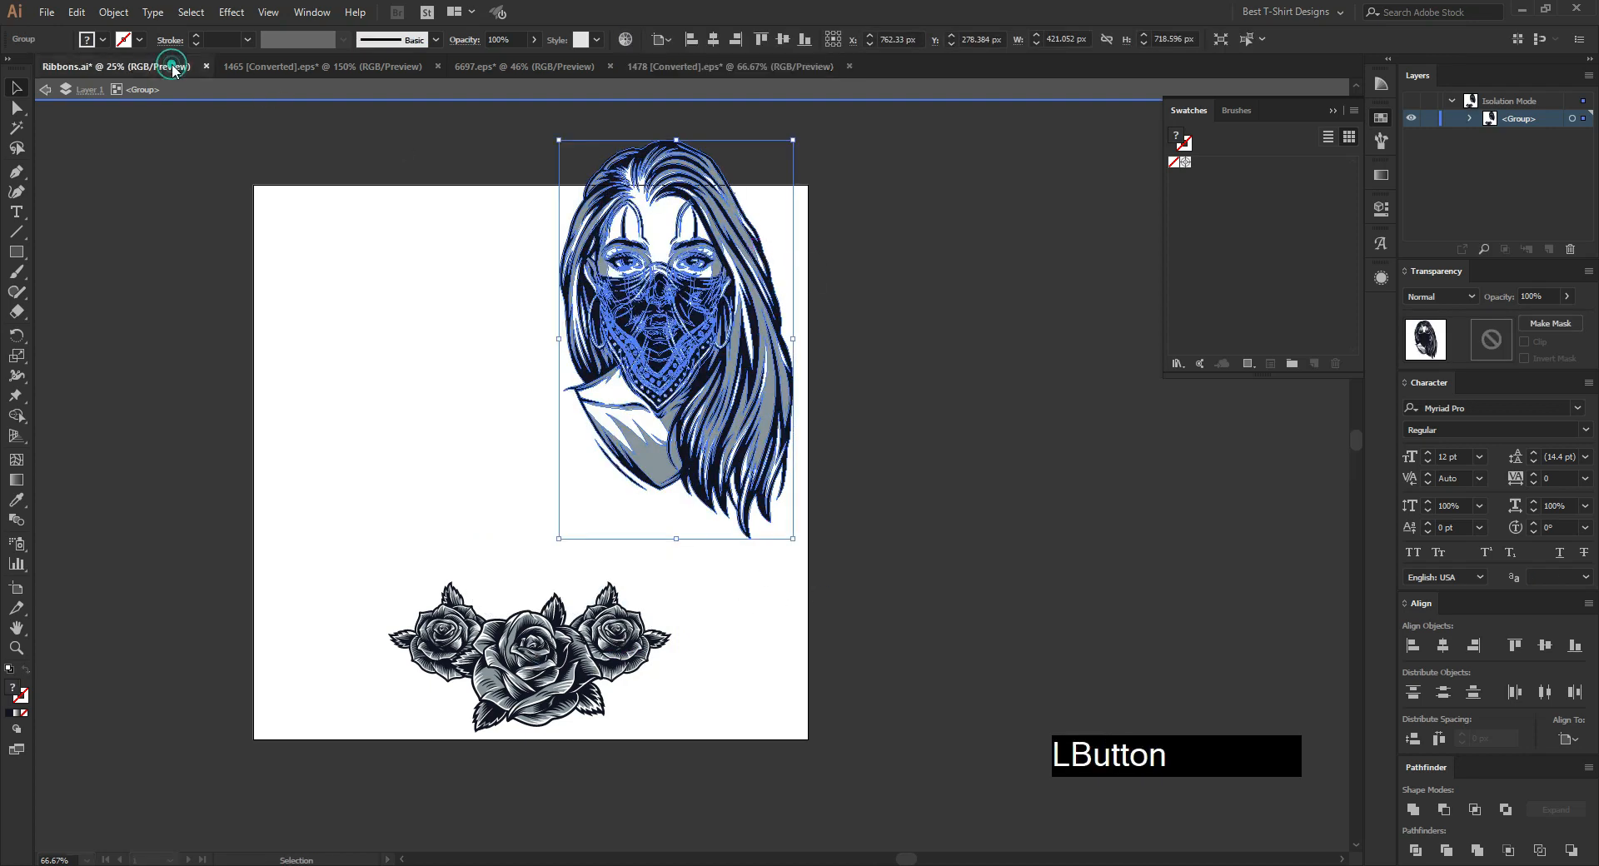
key(ctrl+v)
drag(721, 470, 638, 500)
scroll(846, 477, up, 5)
click(841, 474)
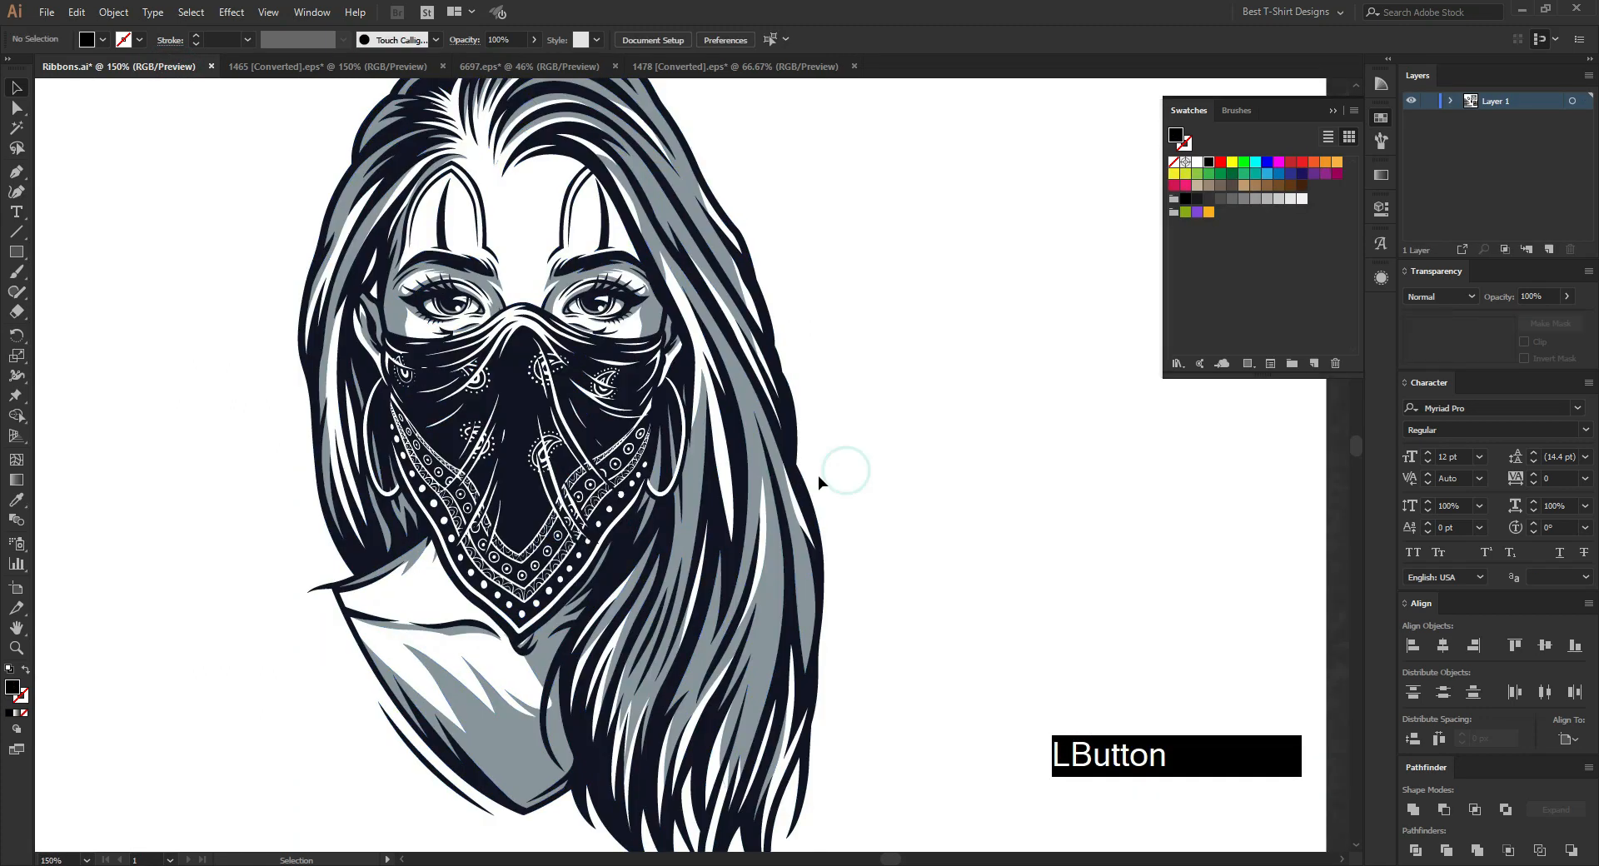
Step: Apply the Pathfinder Trim operation to the whole pasted woman illustration
scroll(818, 477, down, 2)
click(823, 487)
drag(392, 212, 797, 583)
scroll(574, 426, up, 1)
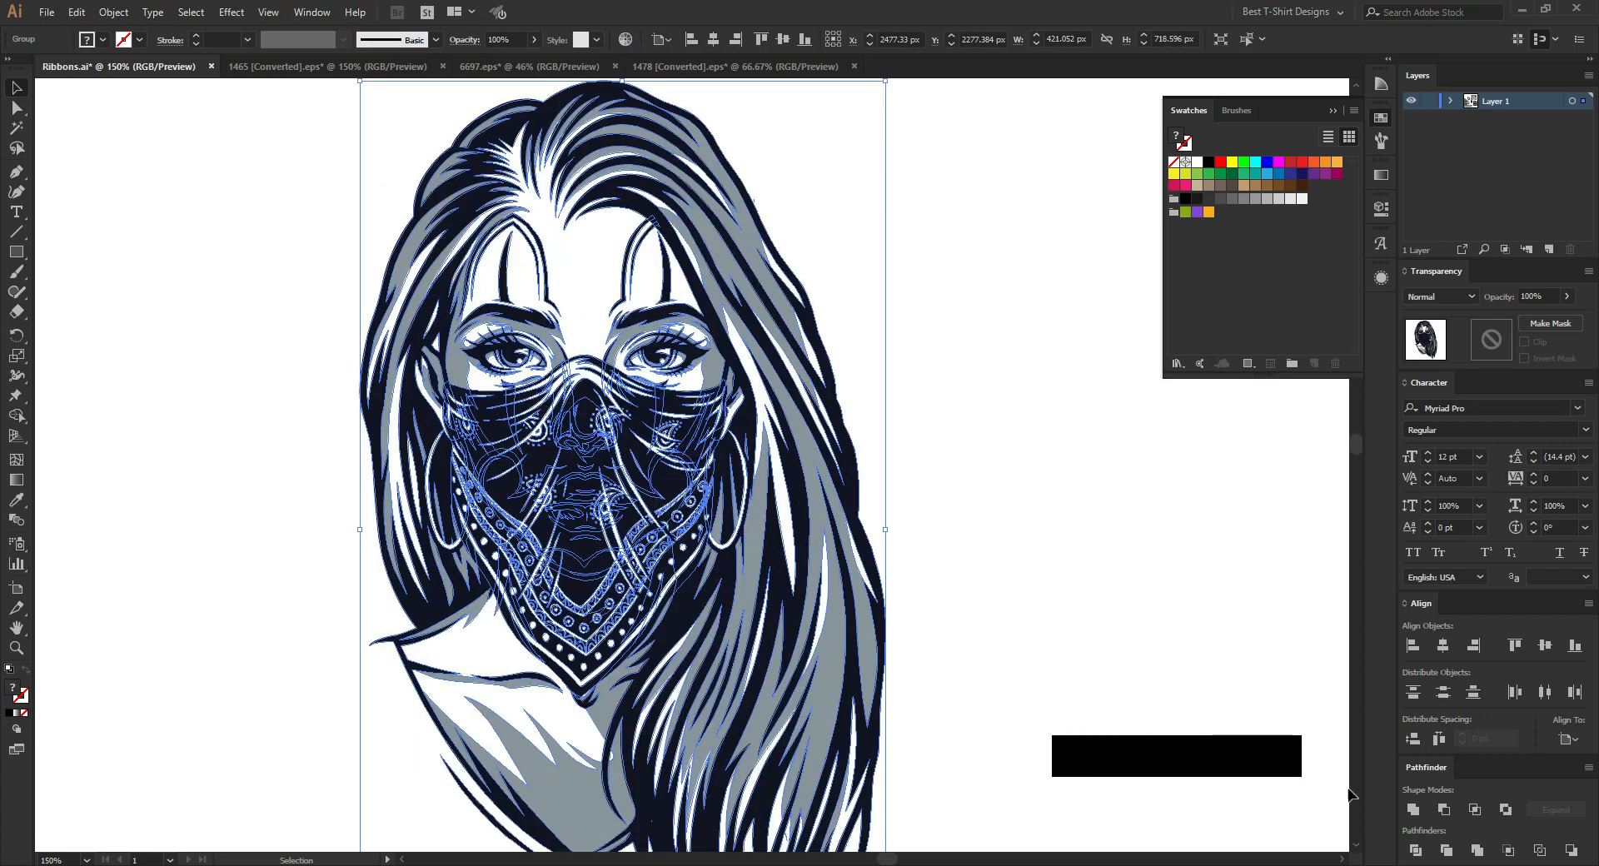
click(1450, 851)
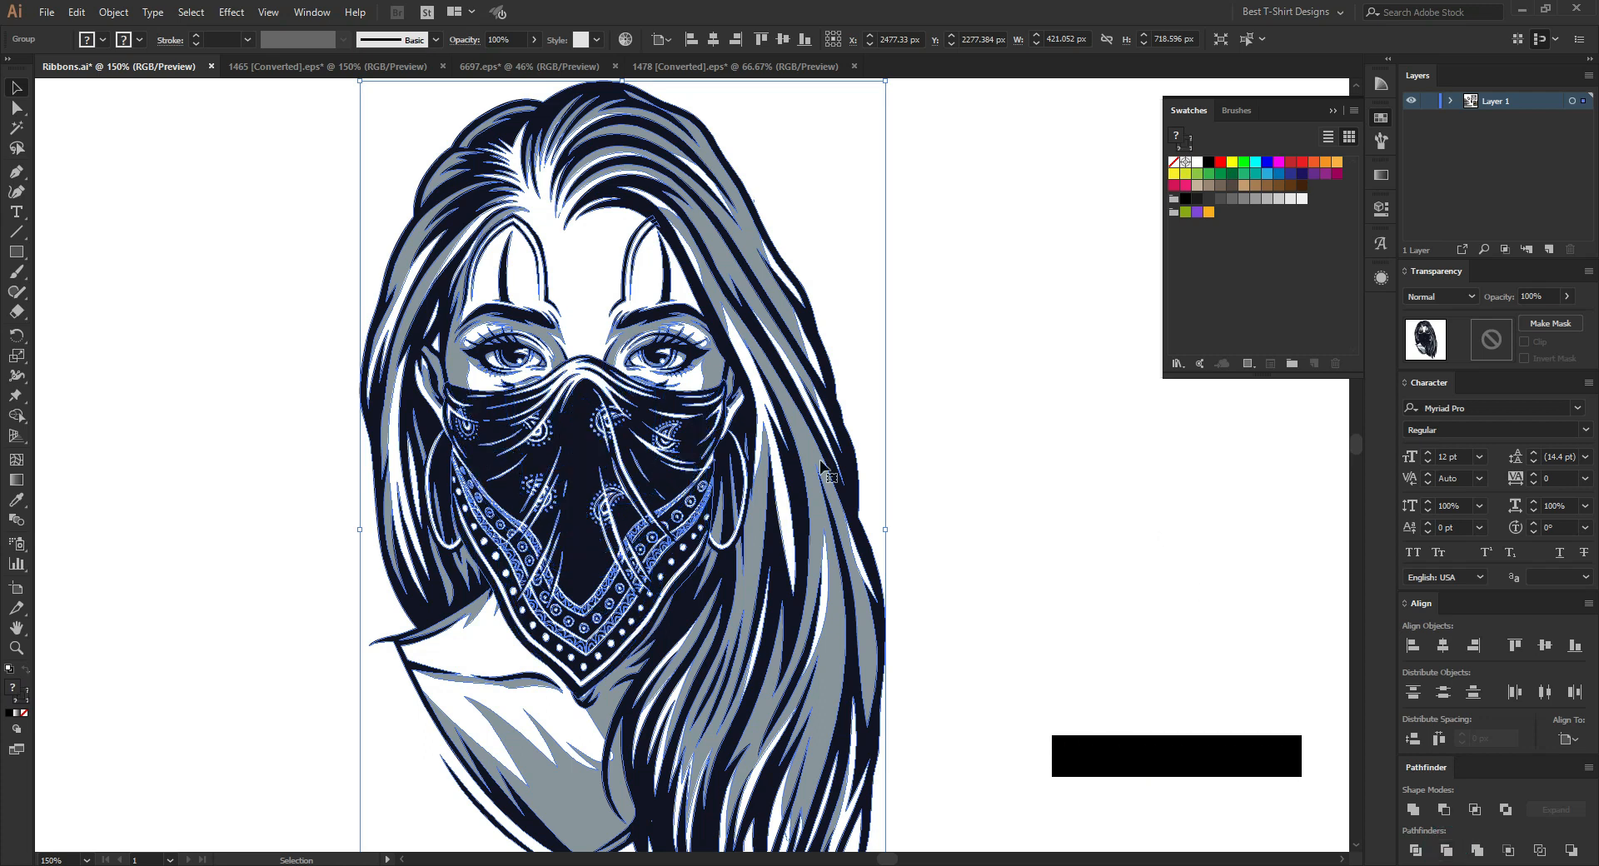
click(307, 272)
Step: Isolate the trimmed group, select all its dark navy shapes with the Magic Wand and cut them
double_click(586, 459)
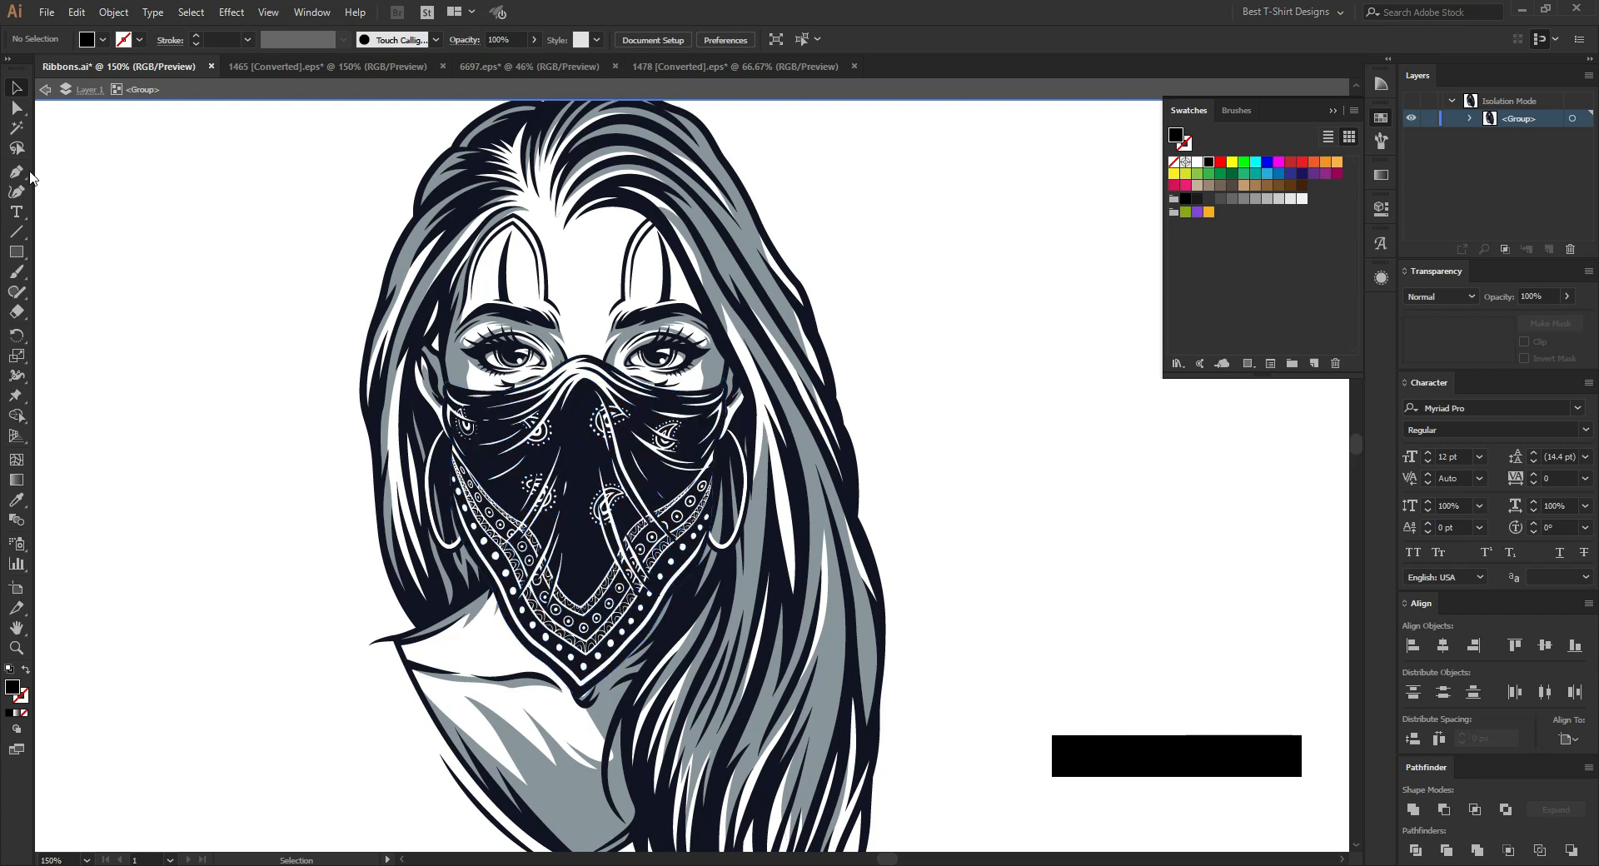
click(18, 128)
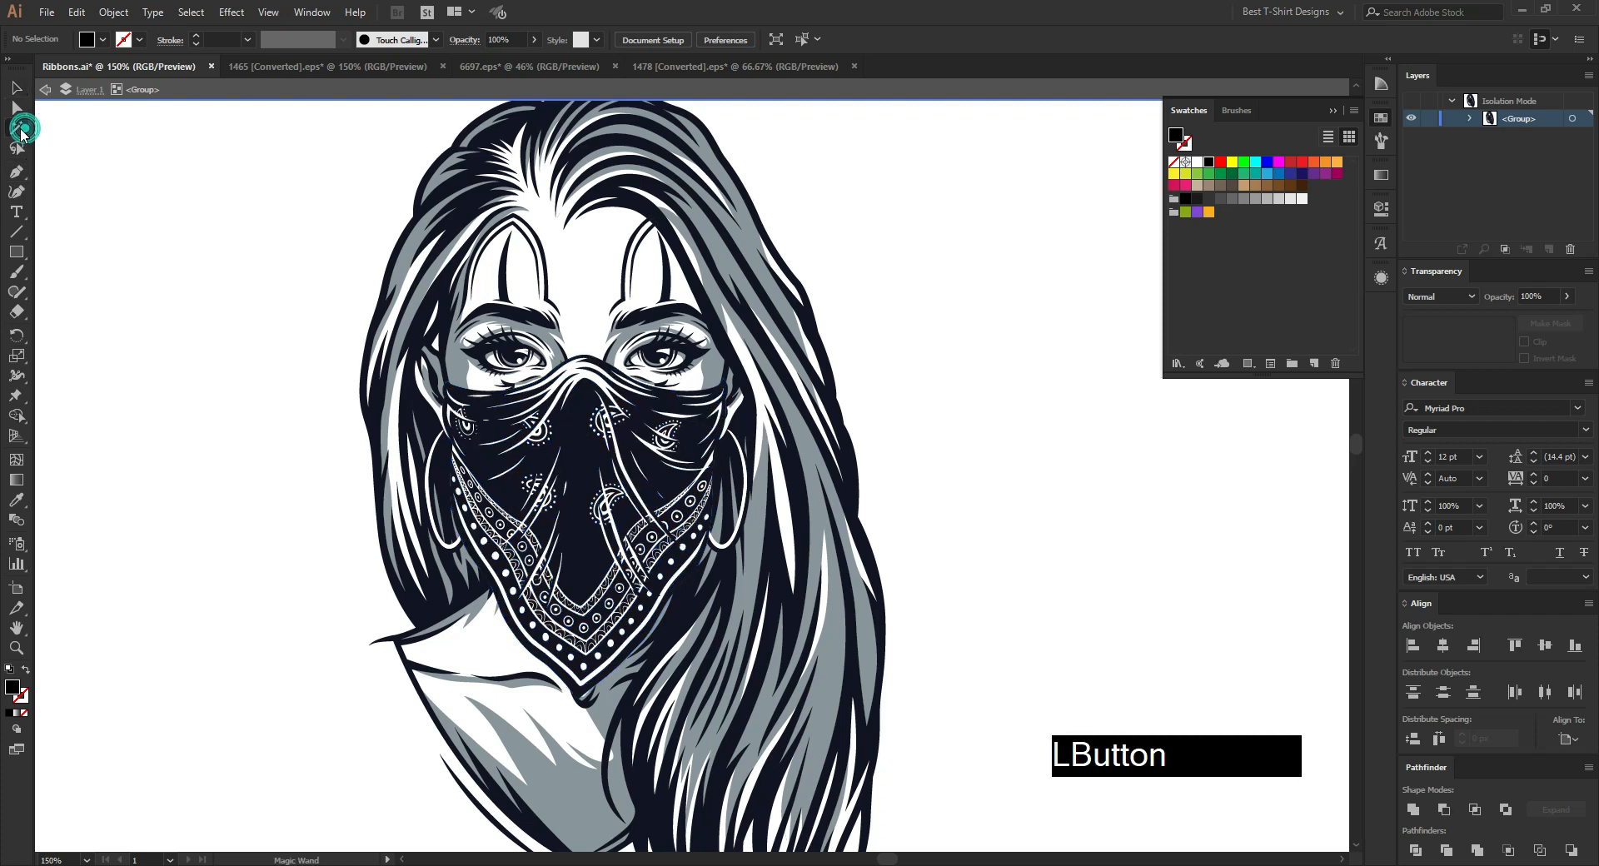
click(583, 454)
scroll(573, 396, down, 2)
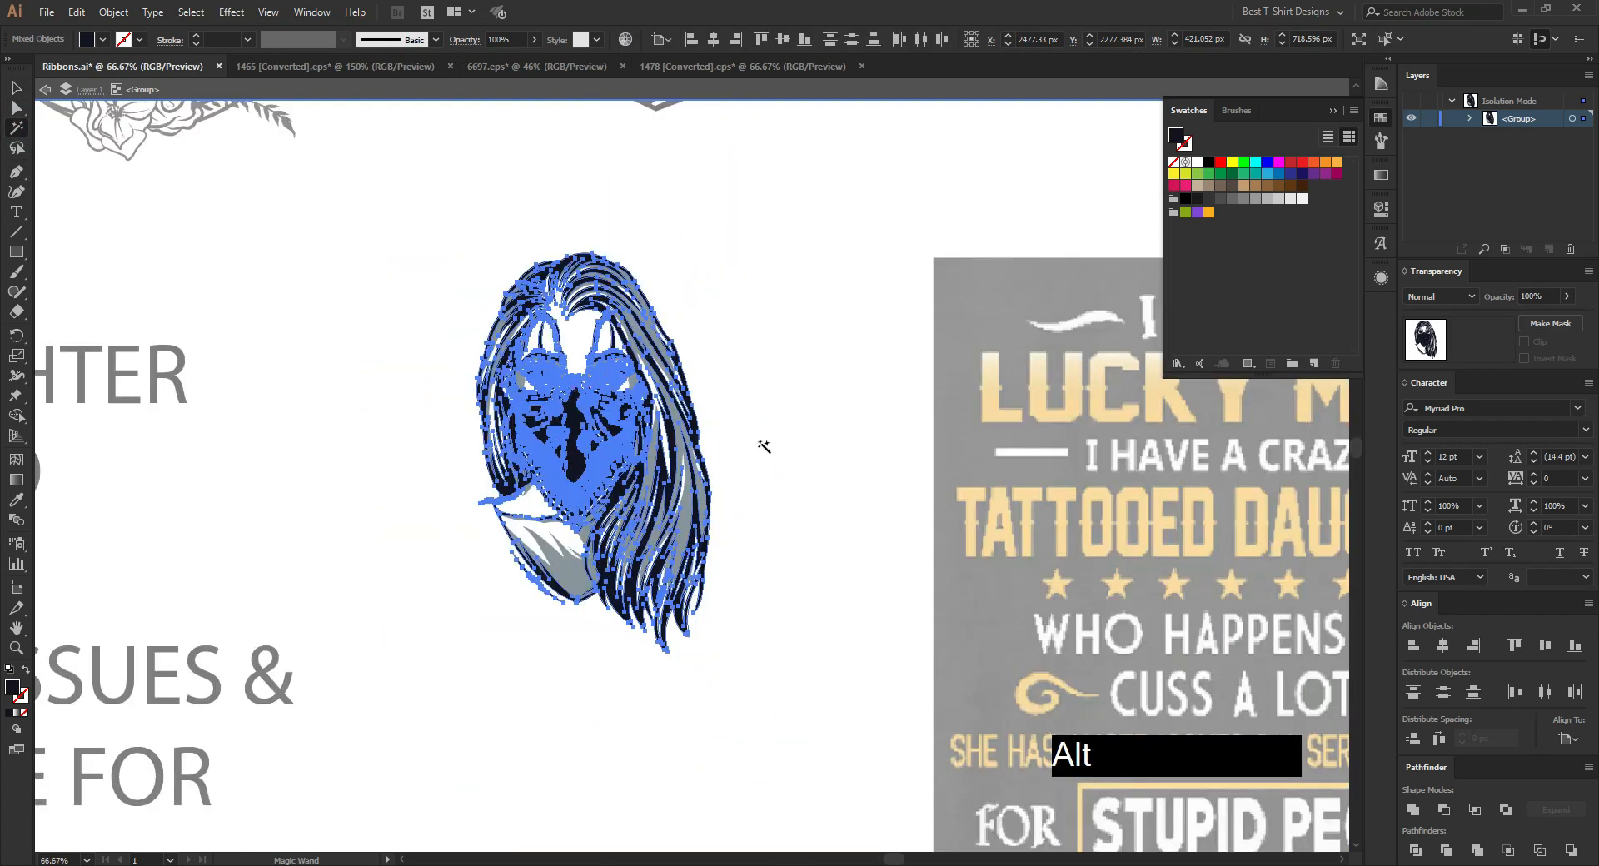
key(ctrl+x)
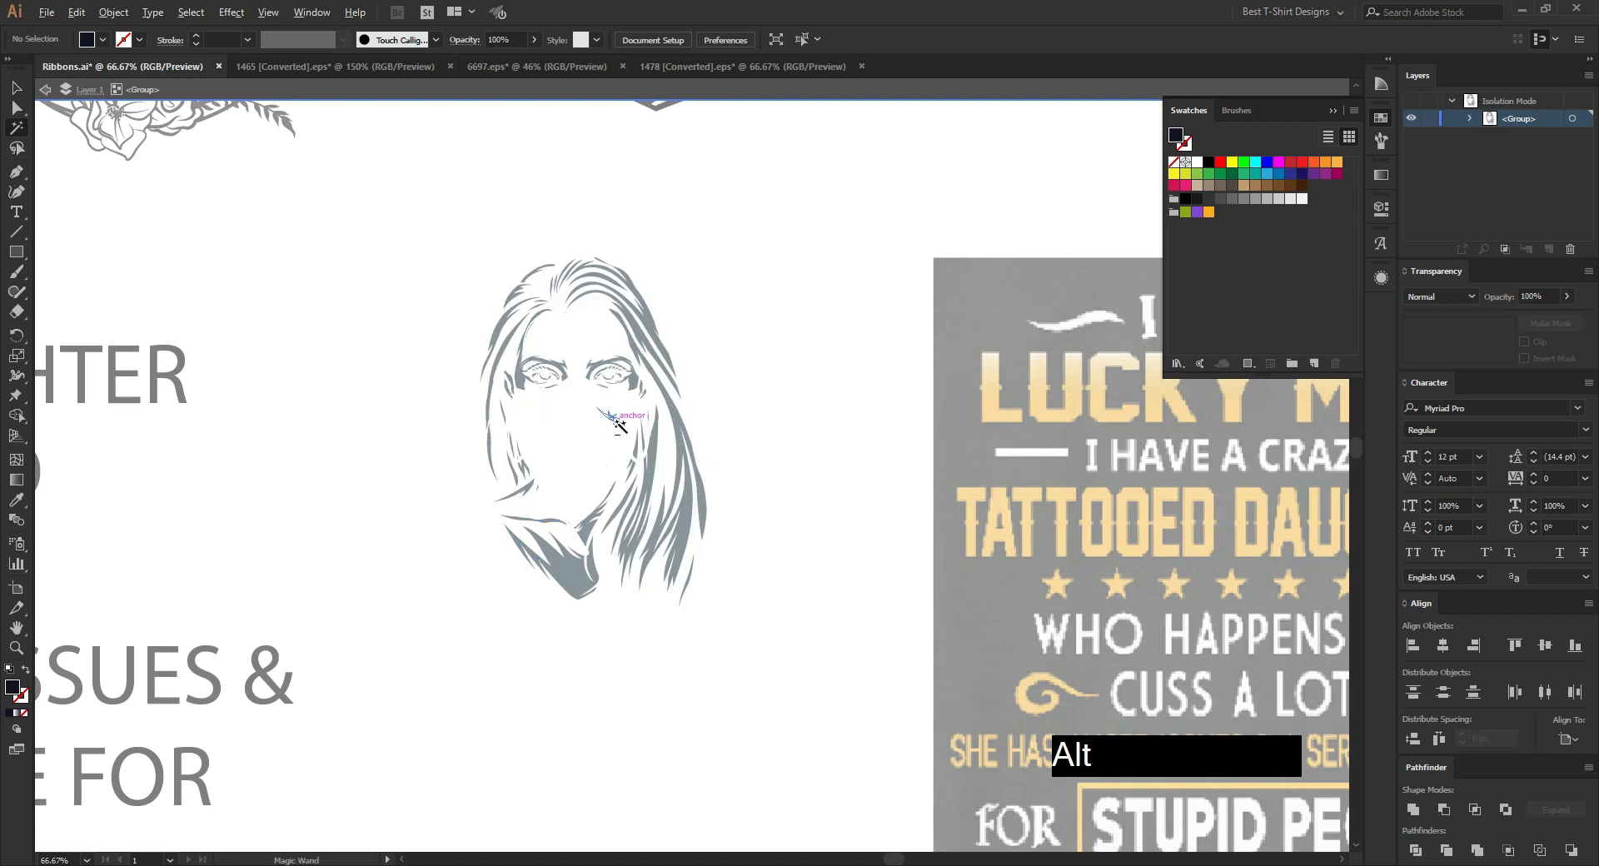
scroll(616, 425, up, 1)
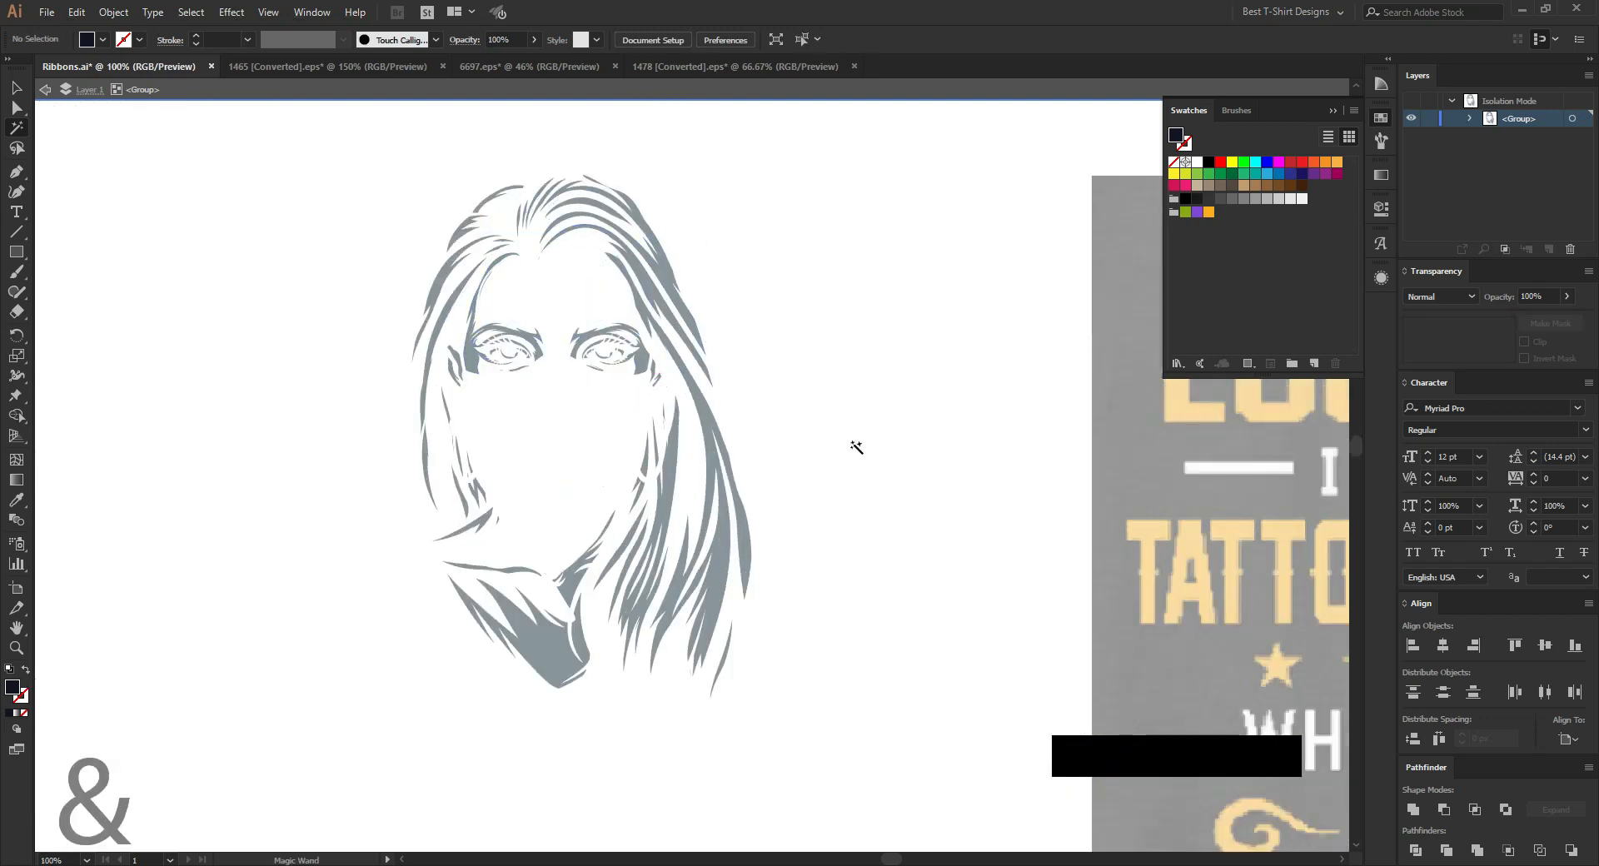
Step: Delete all the remaining shapes in the isolated group and paste the cut dark line art back in place
key(ctrl+a)
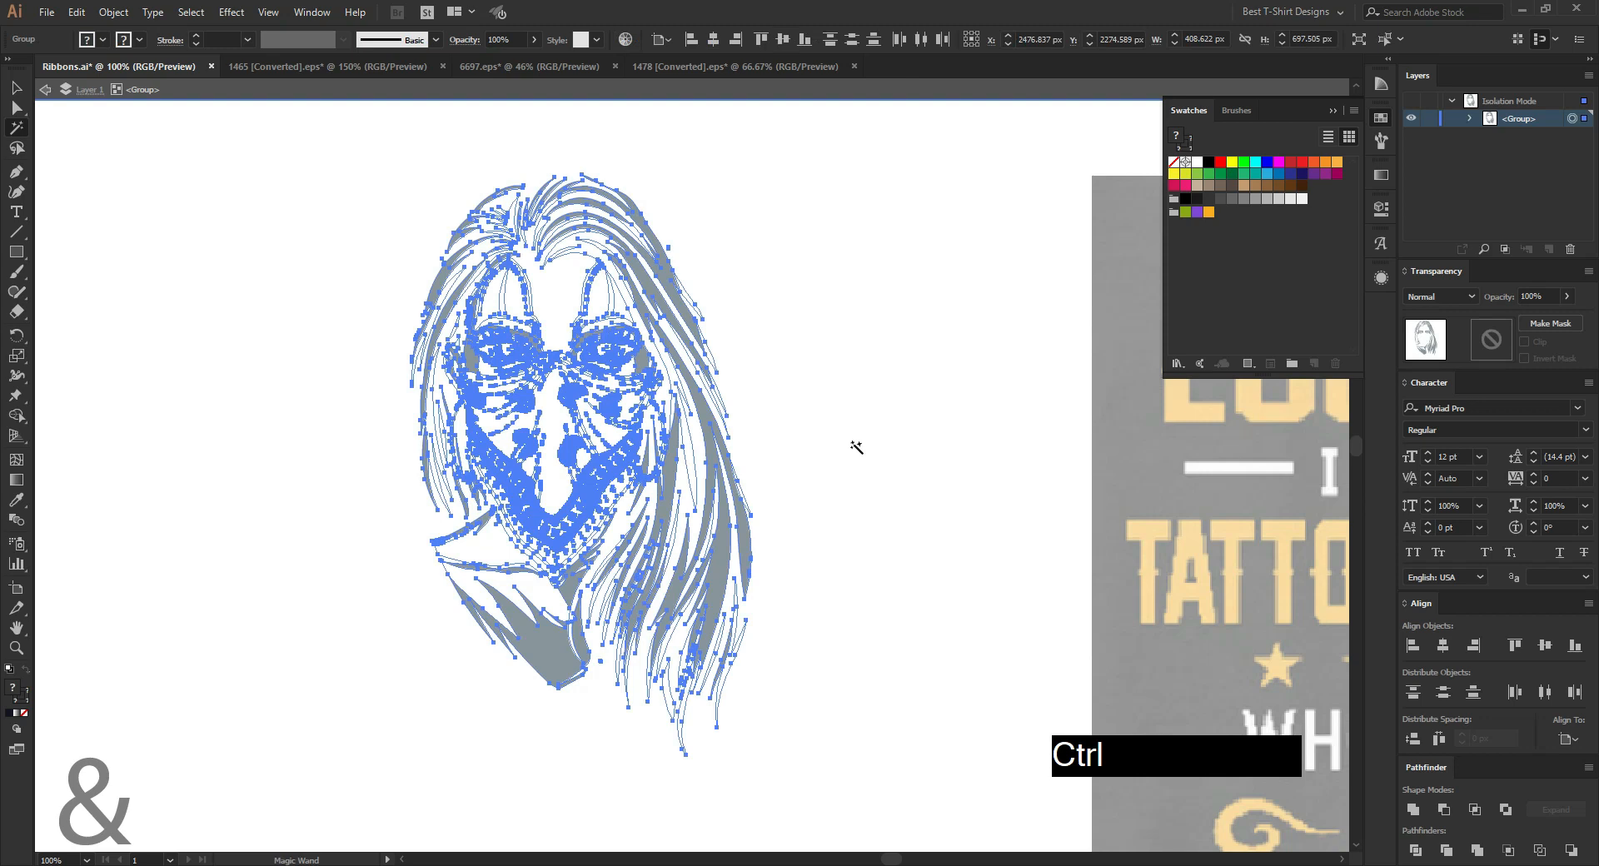
key(Delete)
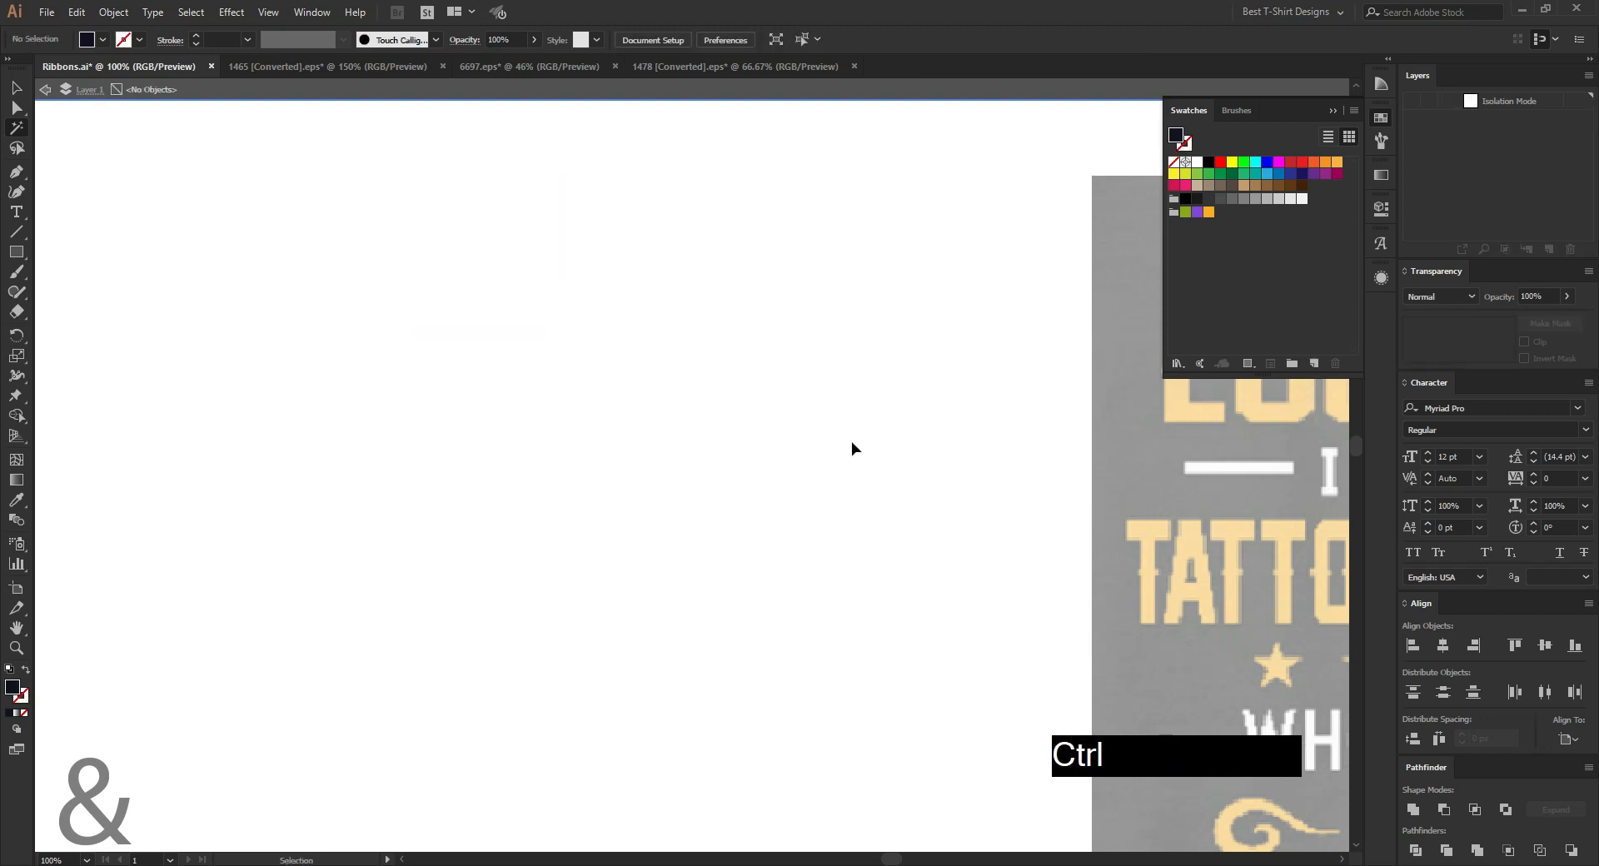
key(ctrl+v)
key(v)
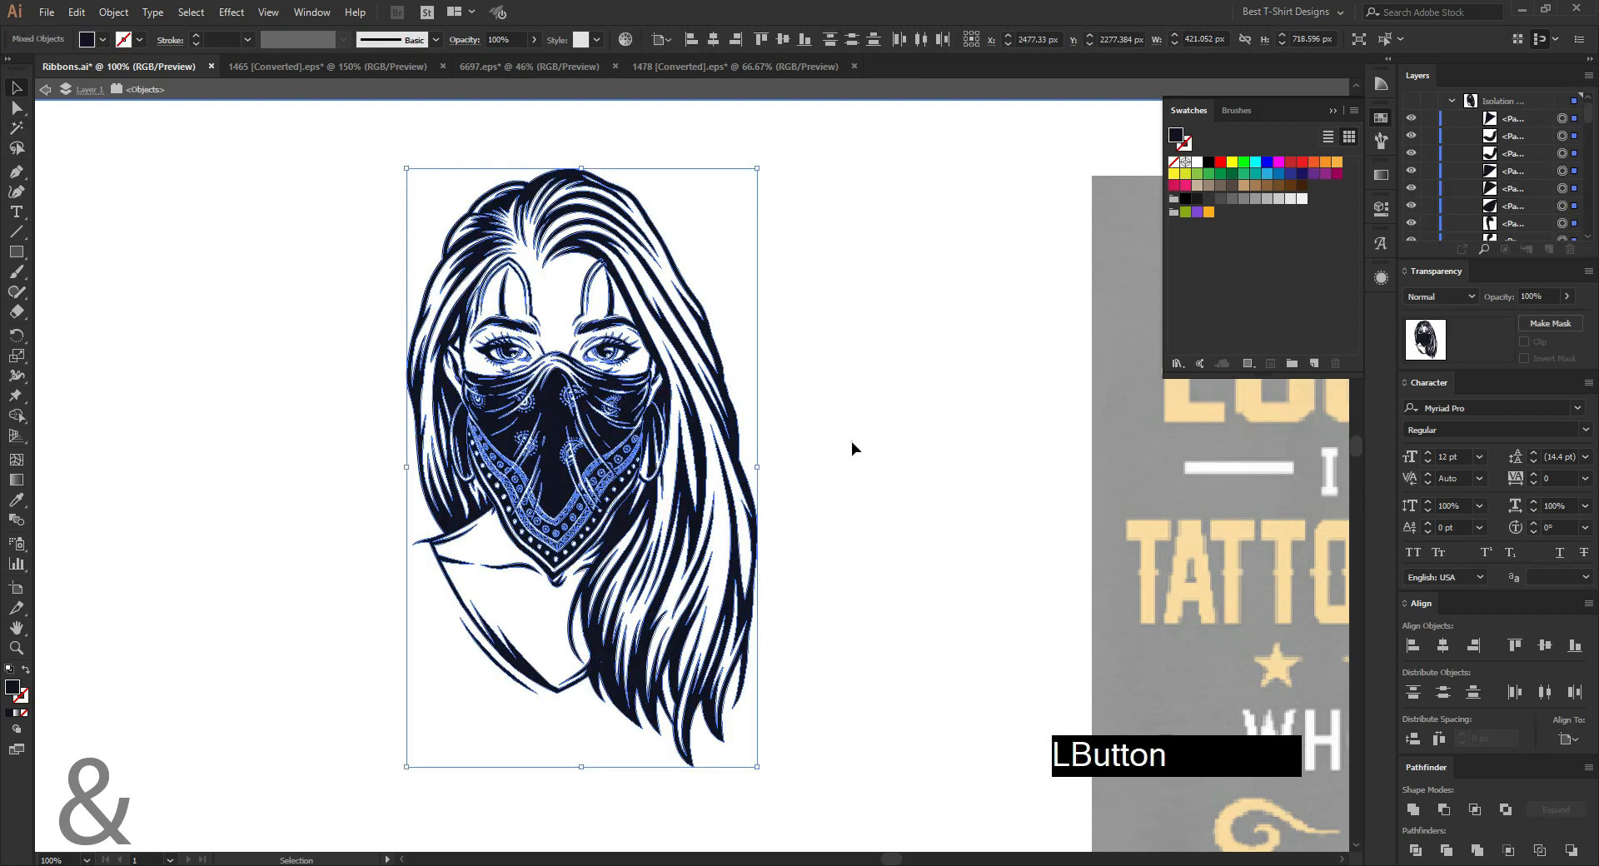
click(853, 450)
alt+scroll(658, 483, up, 2)
alt+scroll(658, 482, down, 3)
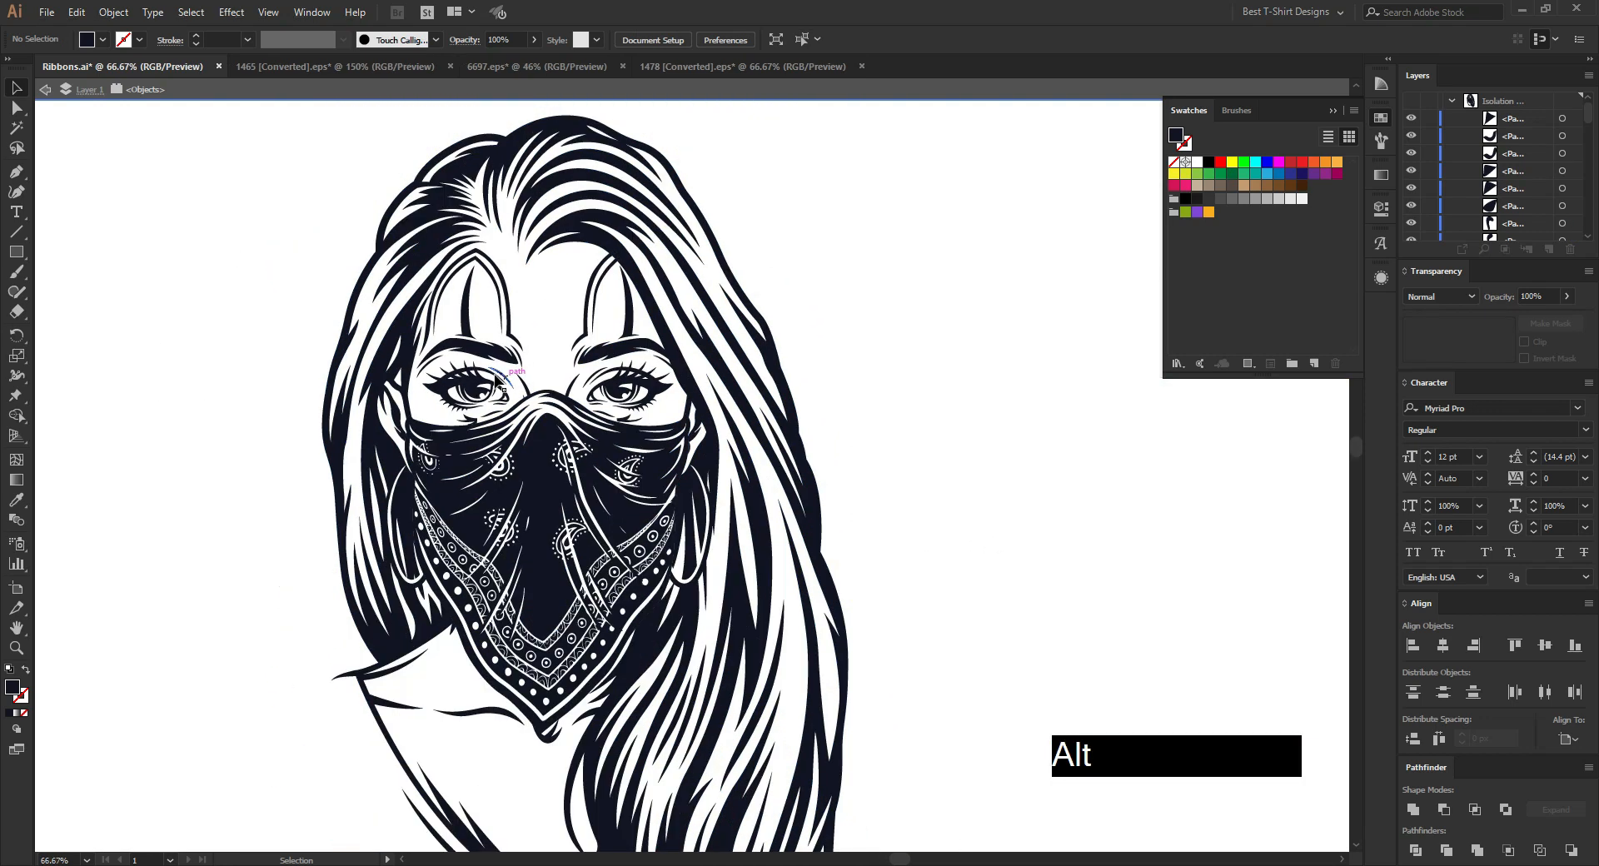
Step: Fill all of the woman's line art with the black swatch and leave isolation mode
alt+scroll(498, 380, down, 2)
drag(375, 208, 762, 728)
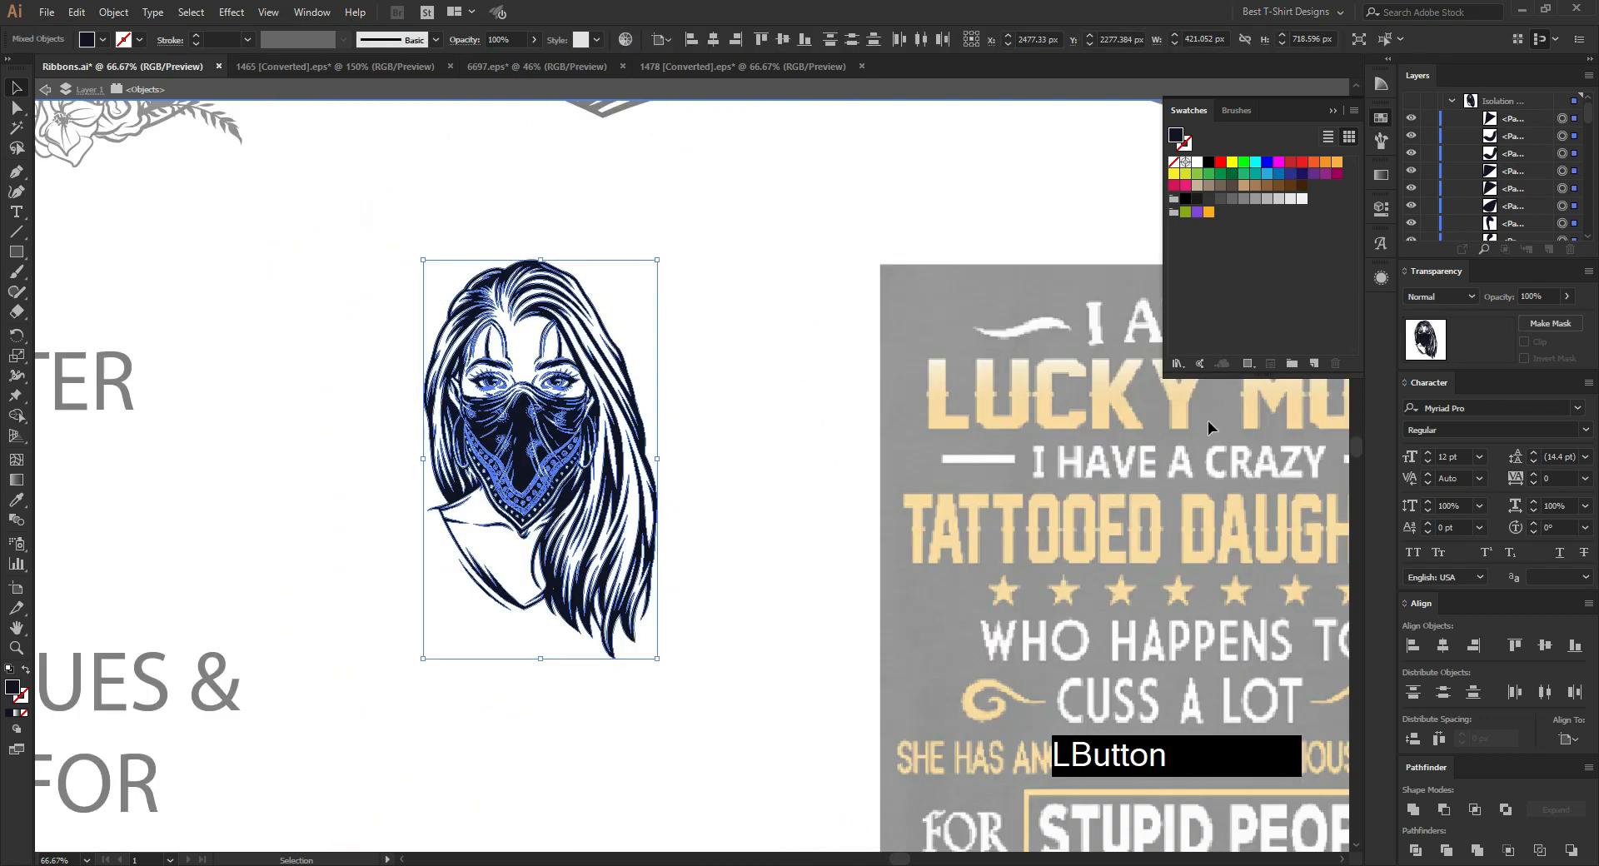
click(1208, 163)
click(722, 419)
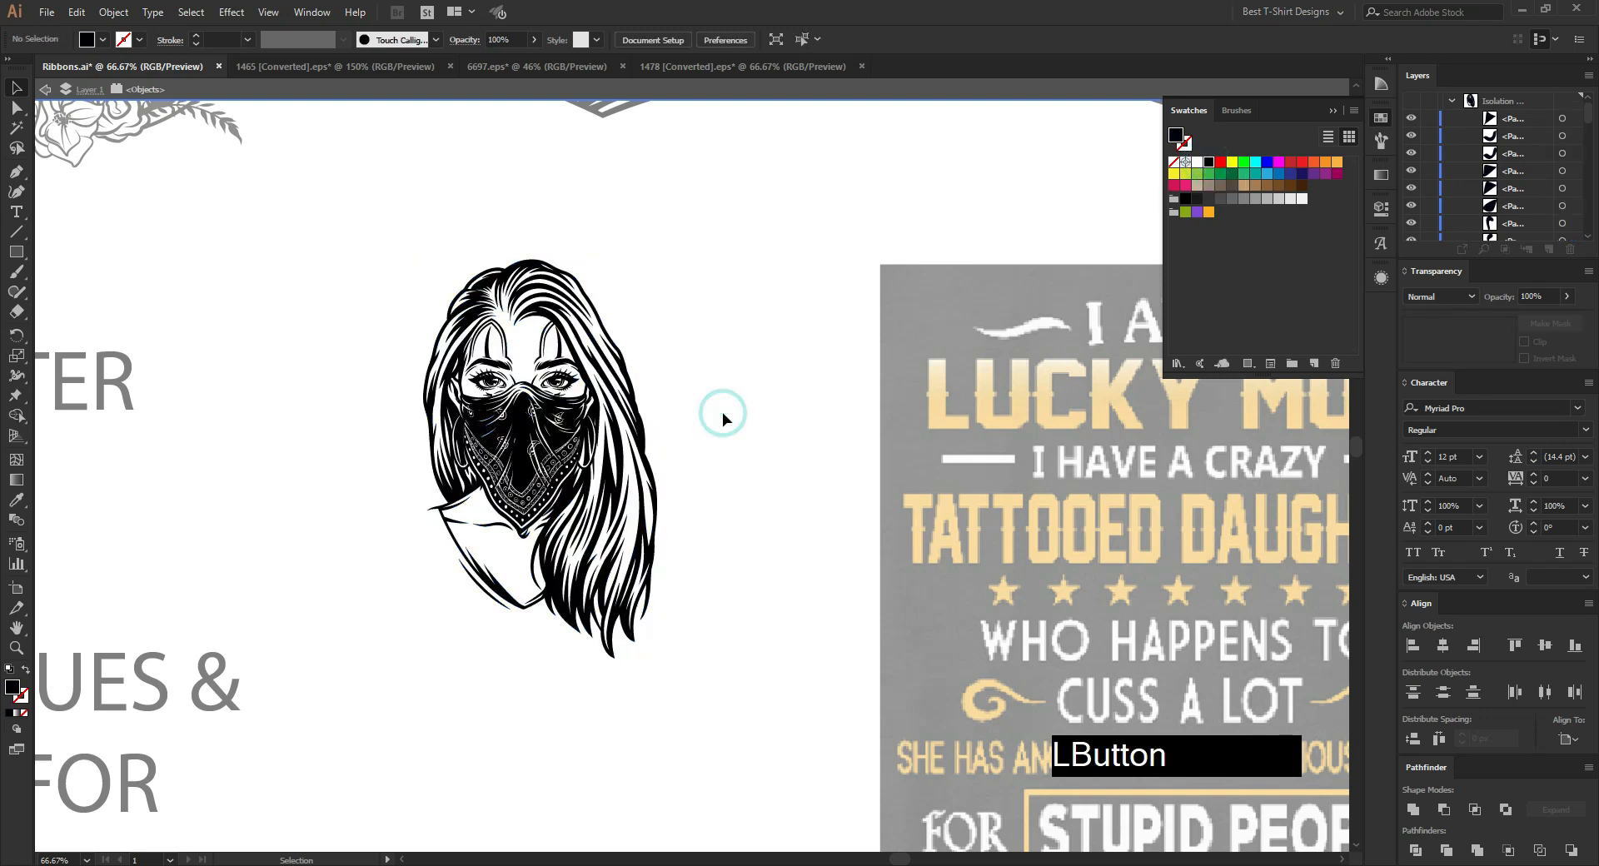
double_click(723, 414)
Step: Undo the stray move of the bandana, group all the woman's shapes and move her closer to the reference image
drag(520, 409, 595, 380)
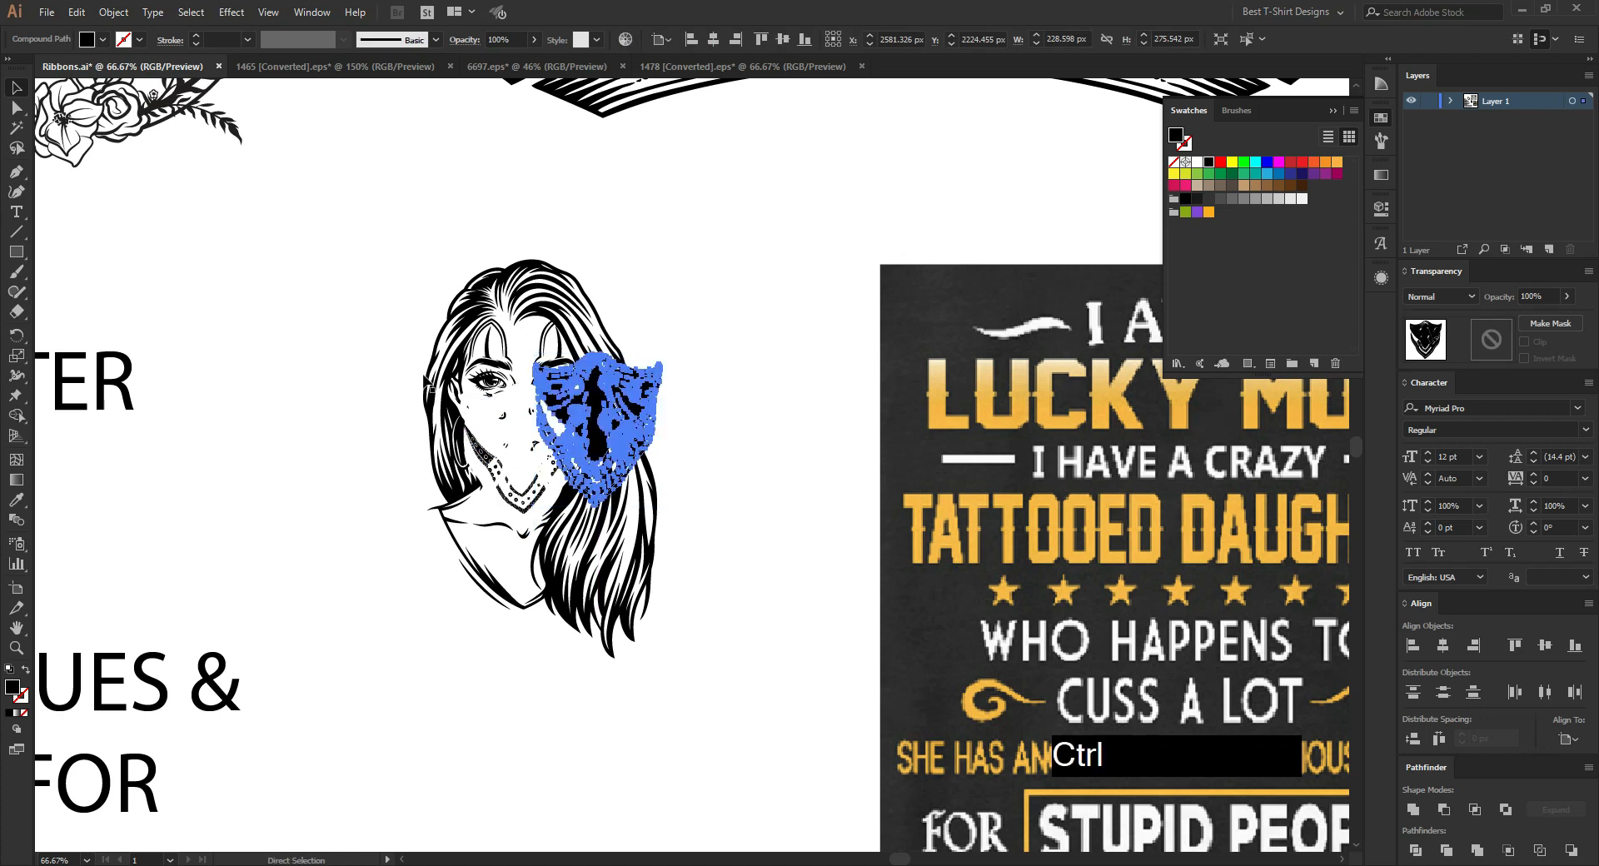
key(ctrl+z)
click(322, 293)
drag(337, 205, 748, 742)
key(ctrl+g)
click(736, 486)
drag(556, 456, 741, 435)
click(442, 453)
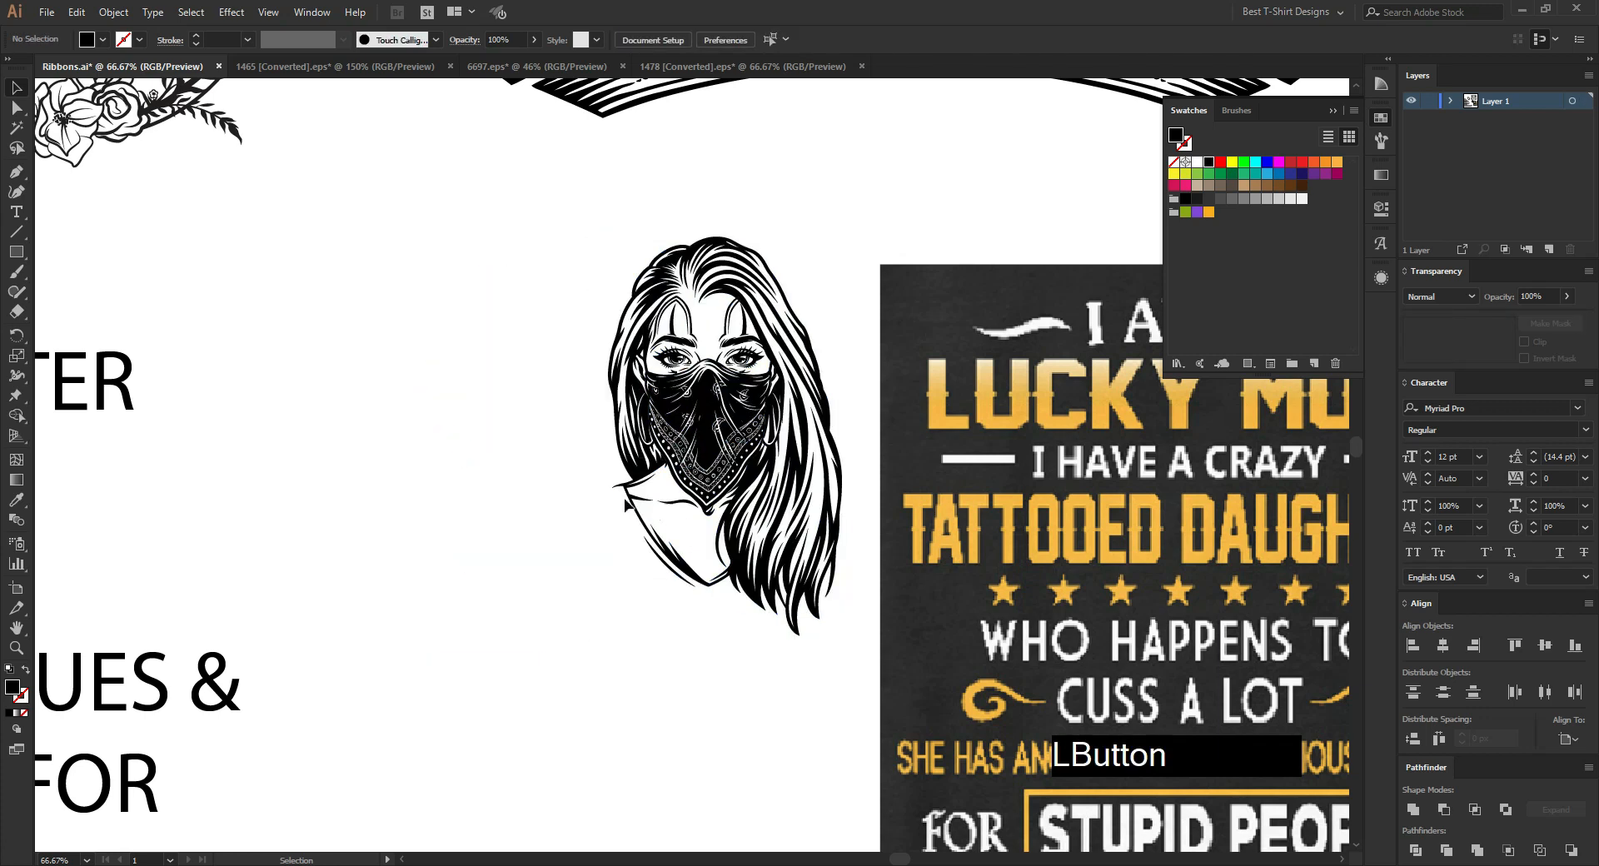
Step: Switch to the 1478 [Converted].eps document and apply the Pathfinder Trim operation to the three-rose illustration
click(533, 67)
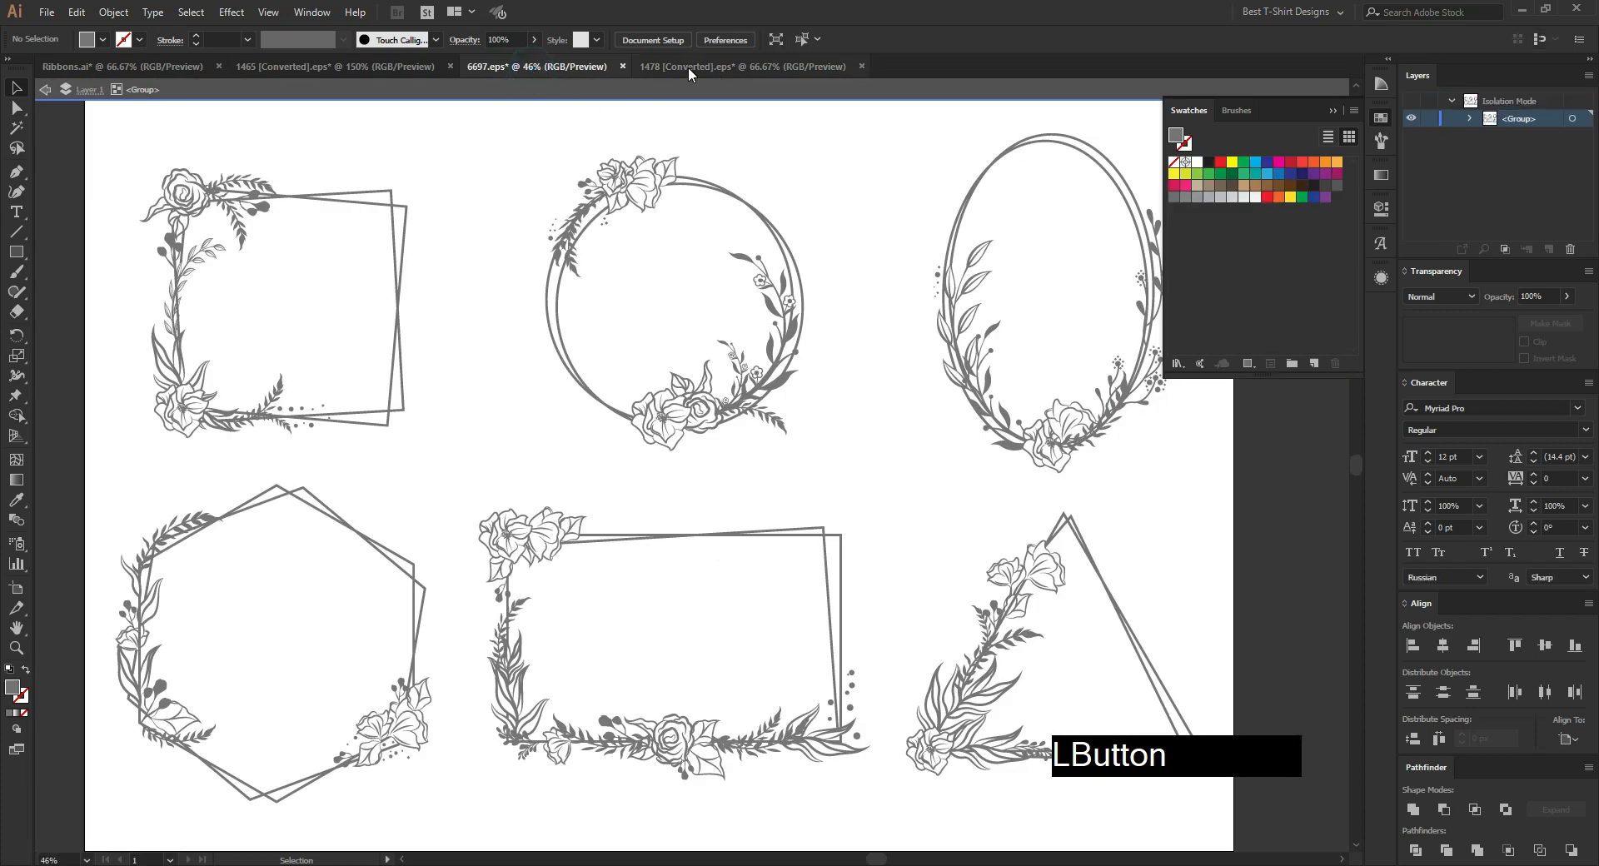
click(688, 66)
scroll(532, 731, up, 2)
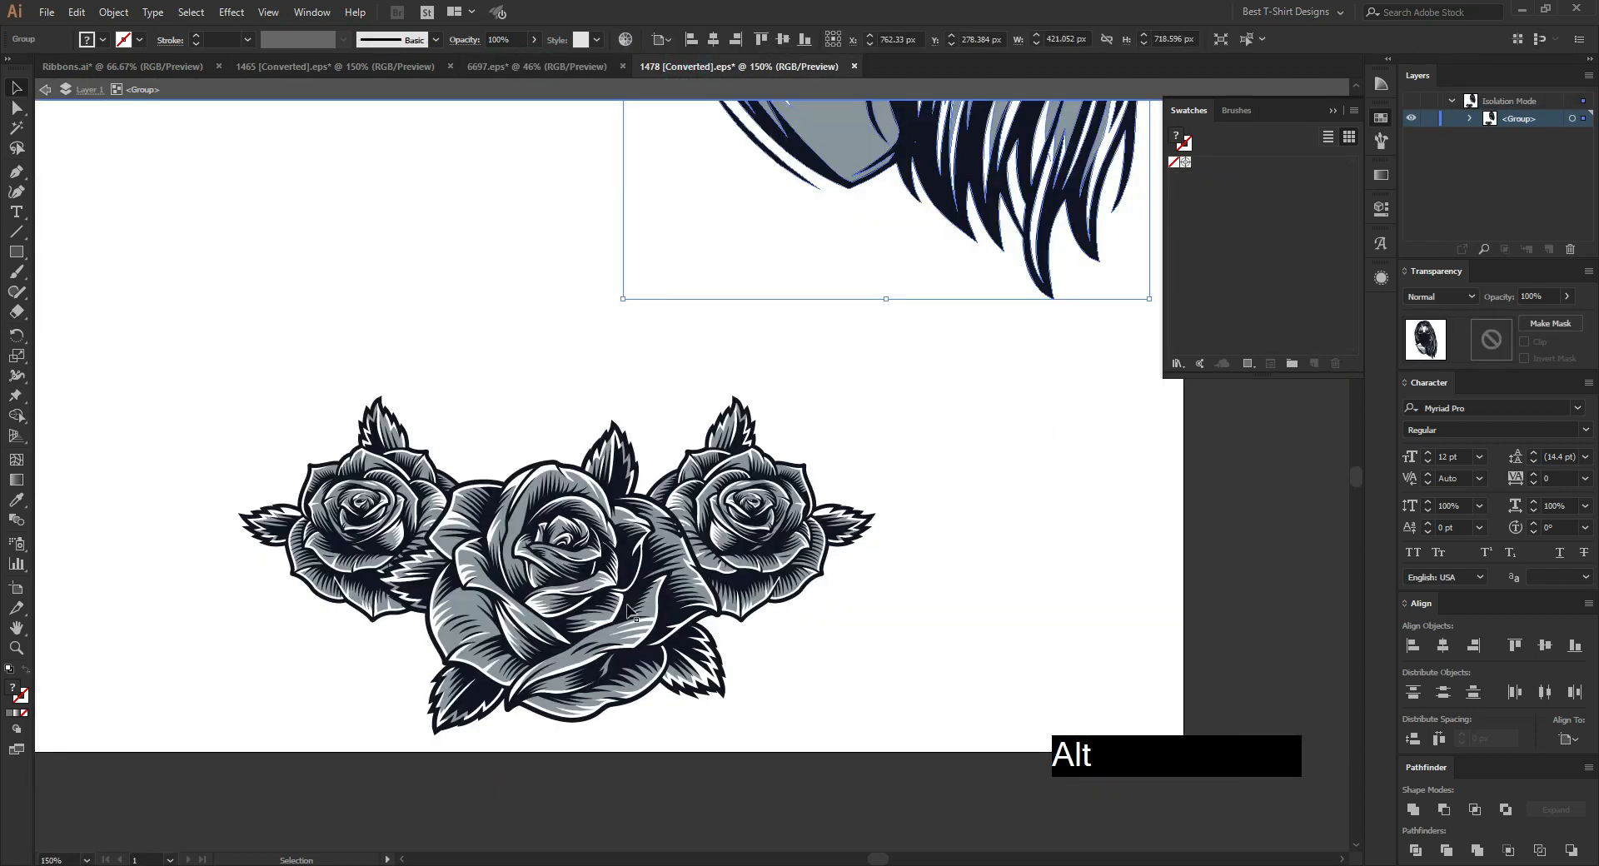
mouse_move(207, 355)
mouse_down()
mouse_move(936, 772)
mouse_move(200, 328)
mouse_up()
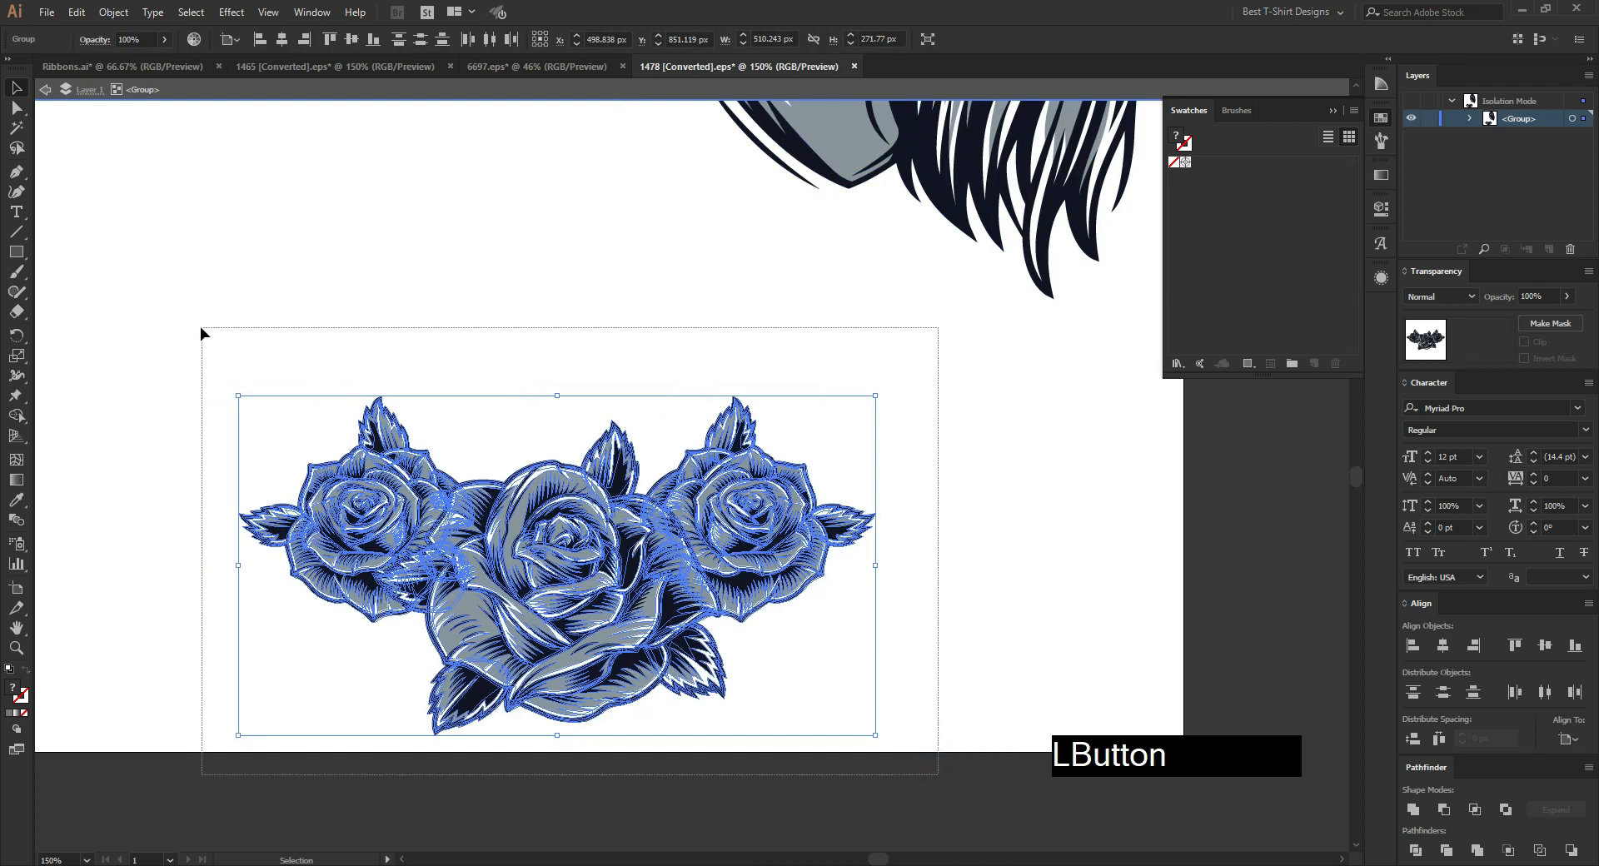
click(1447, 850)
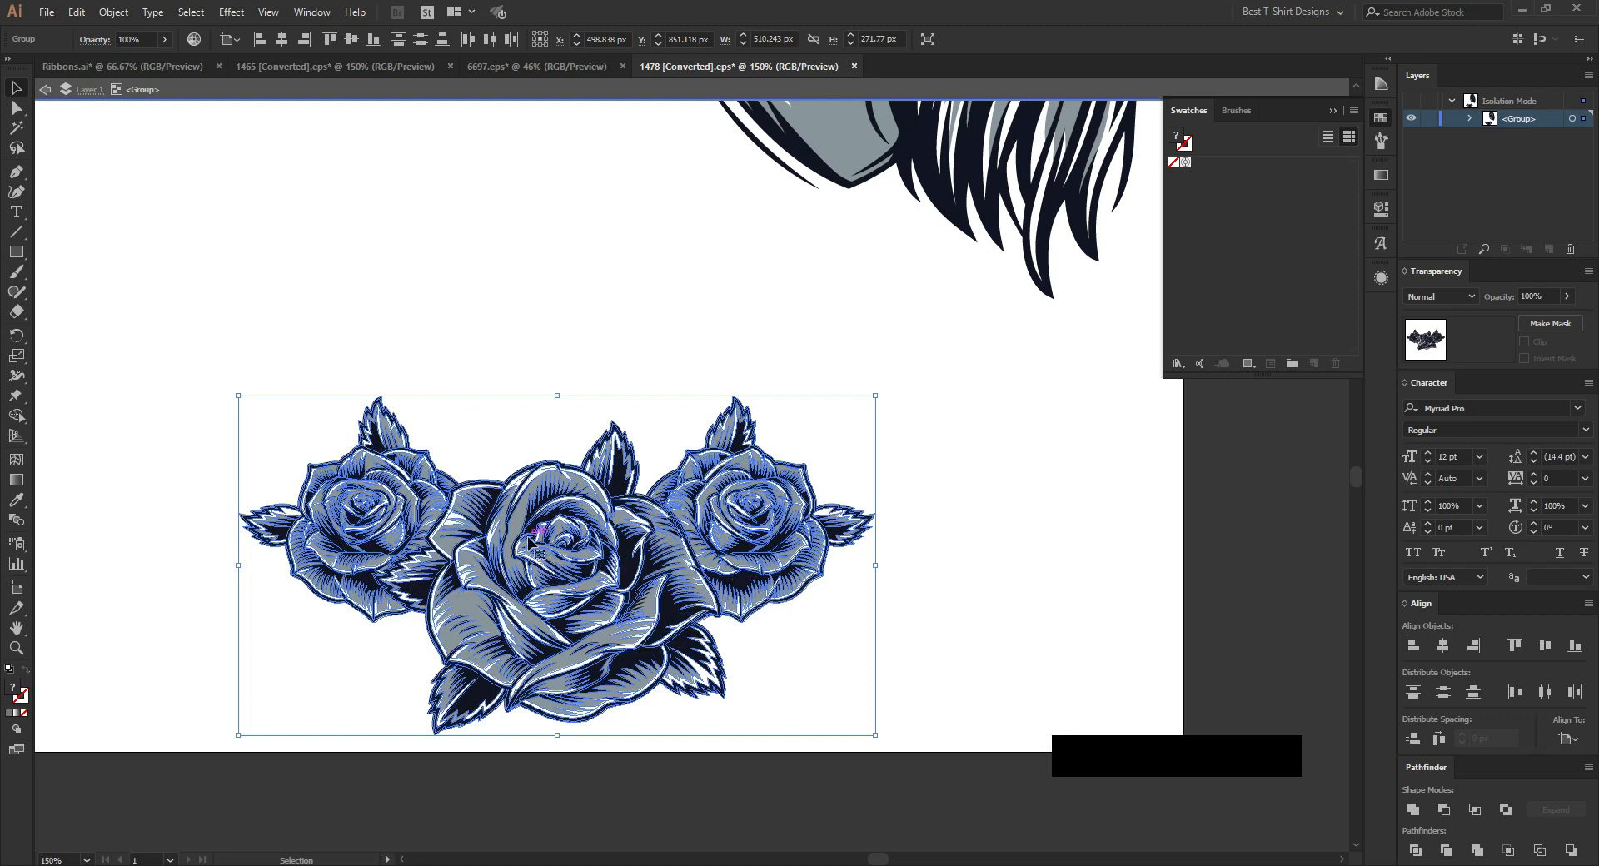
Step: Isolate the trimmed rose group, select its dark navy shapes with the Magic Wand and cut them
click(621, 557)
double_click(621, 557)
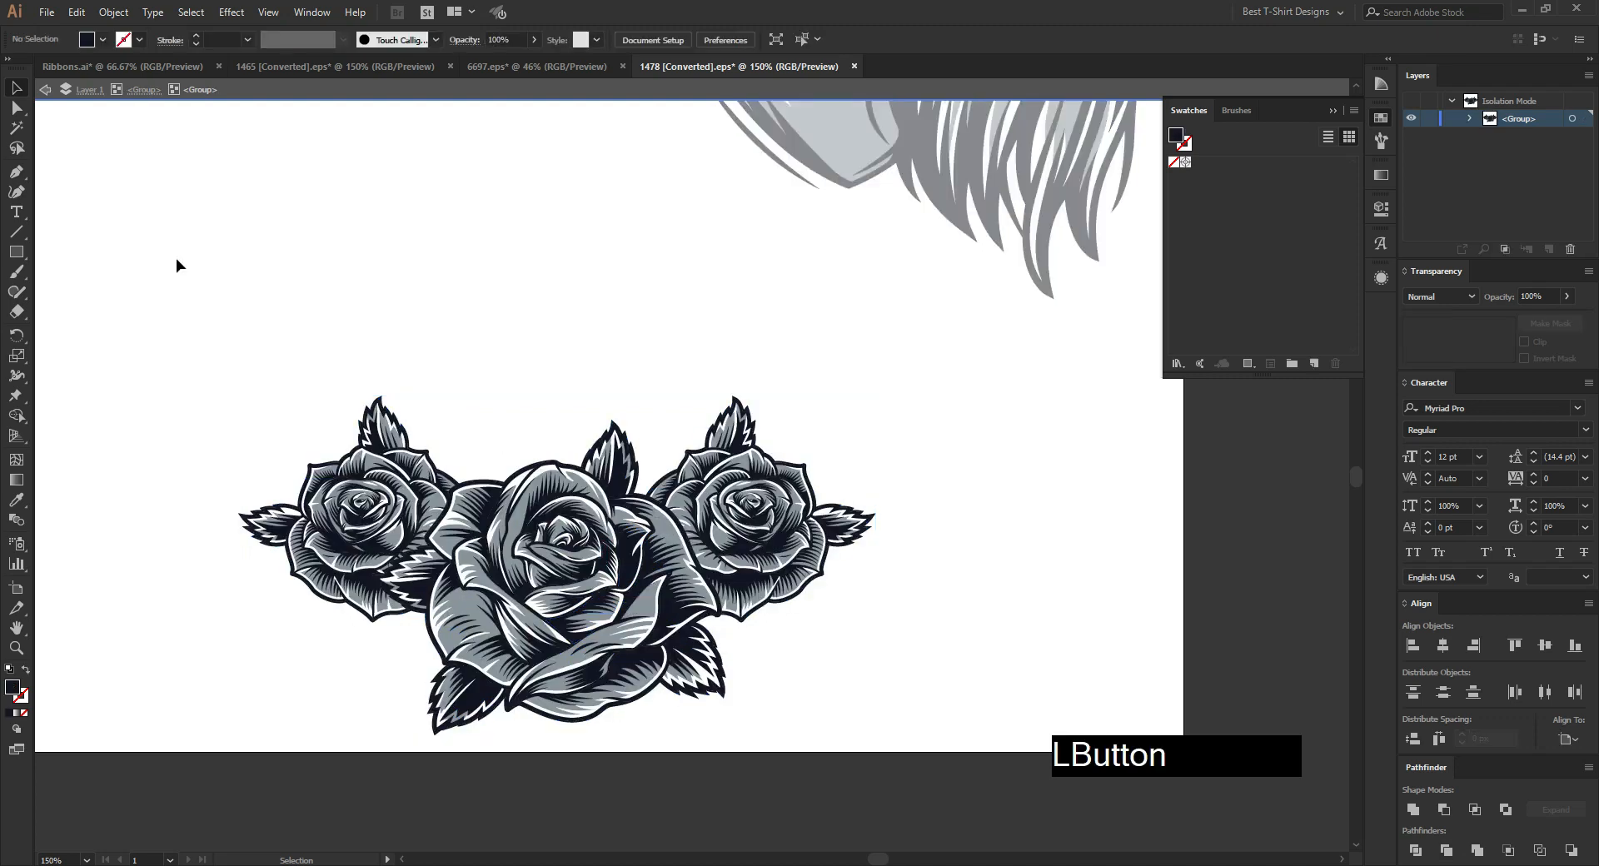
click(15, 129)
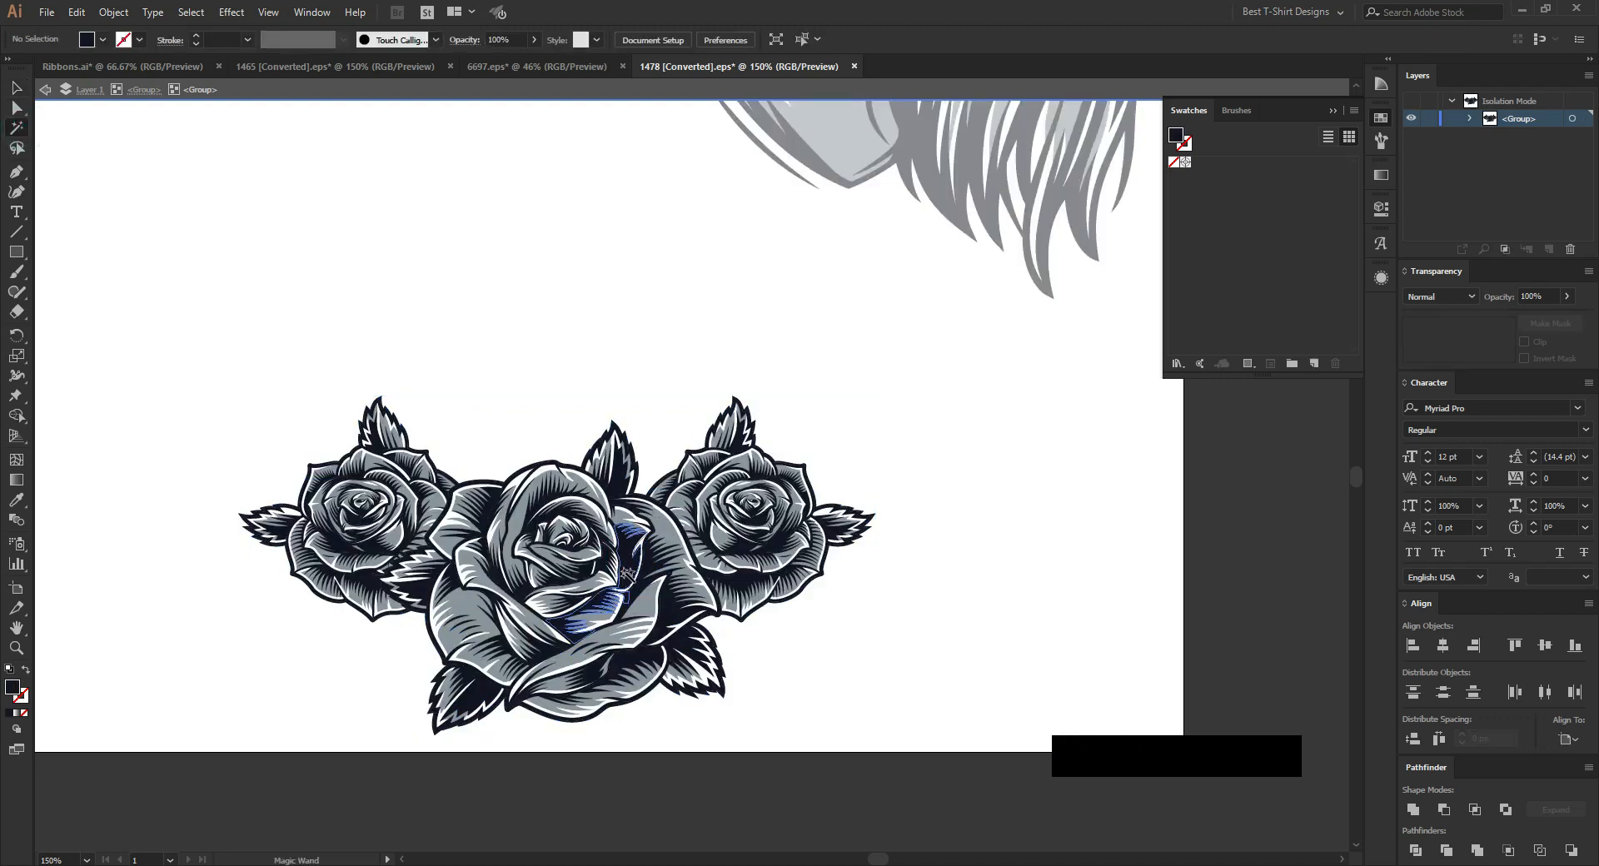
click(627, 570)
key(ctrl+x)
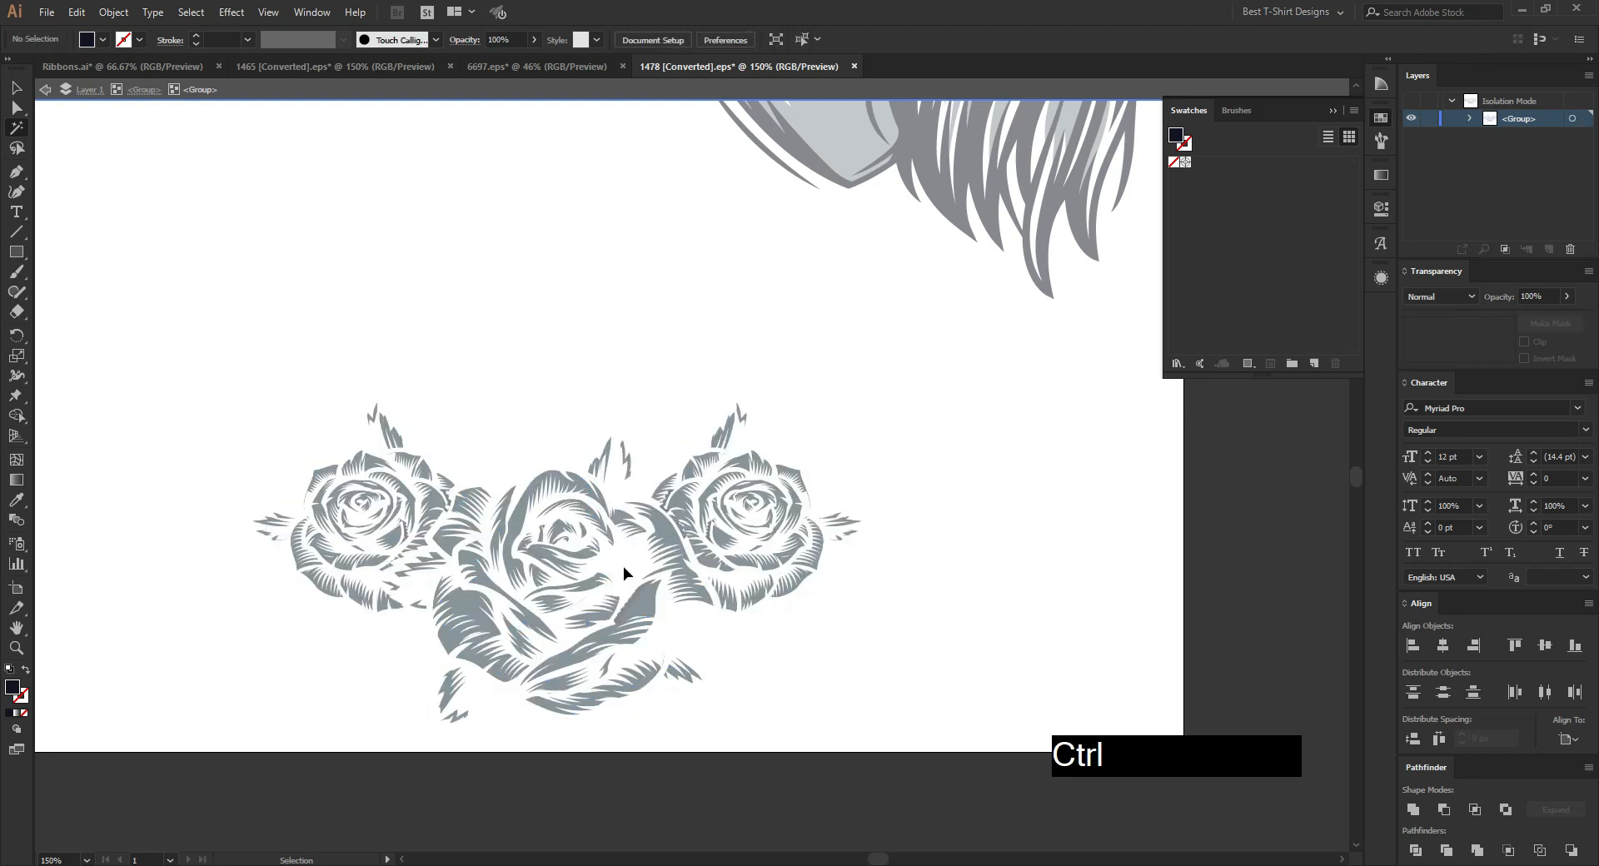
Step: Delete all the grey shapes remaining in the isolated rose group and exit isolation mode
key(ctrl+a)
key(Delete)
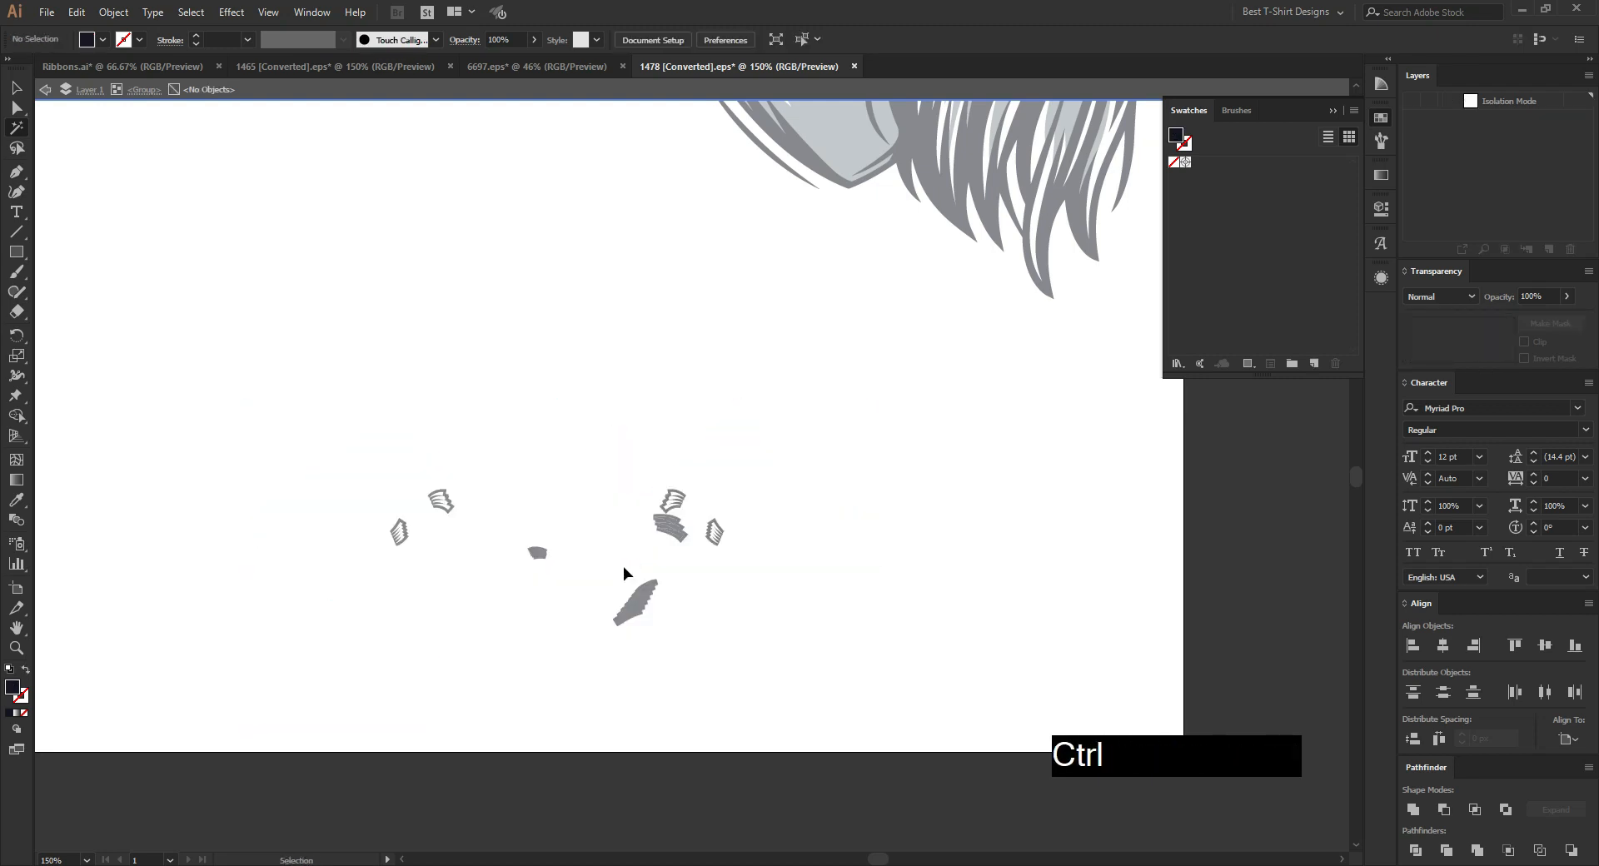
key(v)
double_click(675, 620)
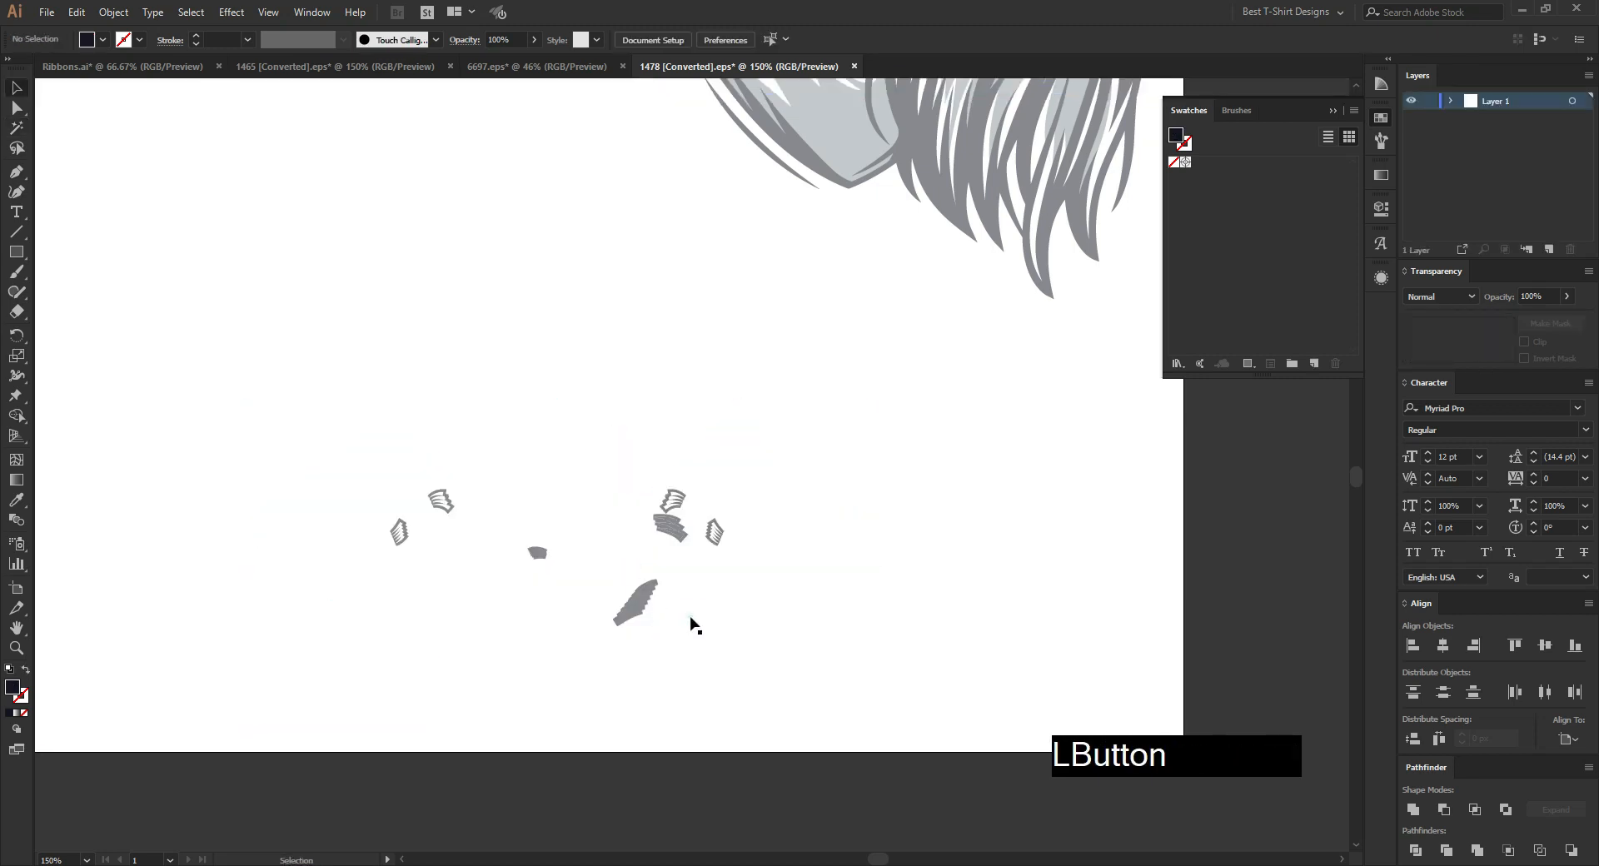
Step: Try to remove the leftover rose fragments below the woman with the Eraser tool
click(640, 610)
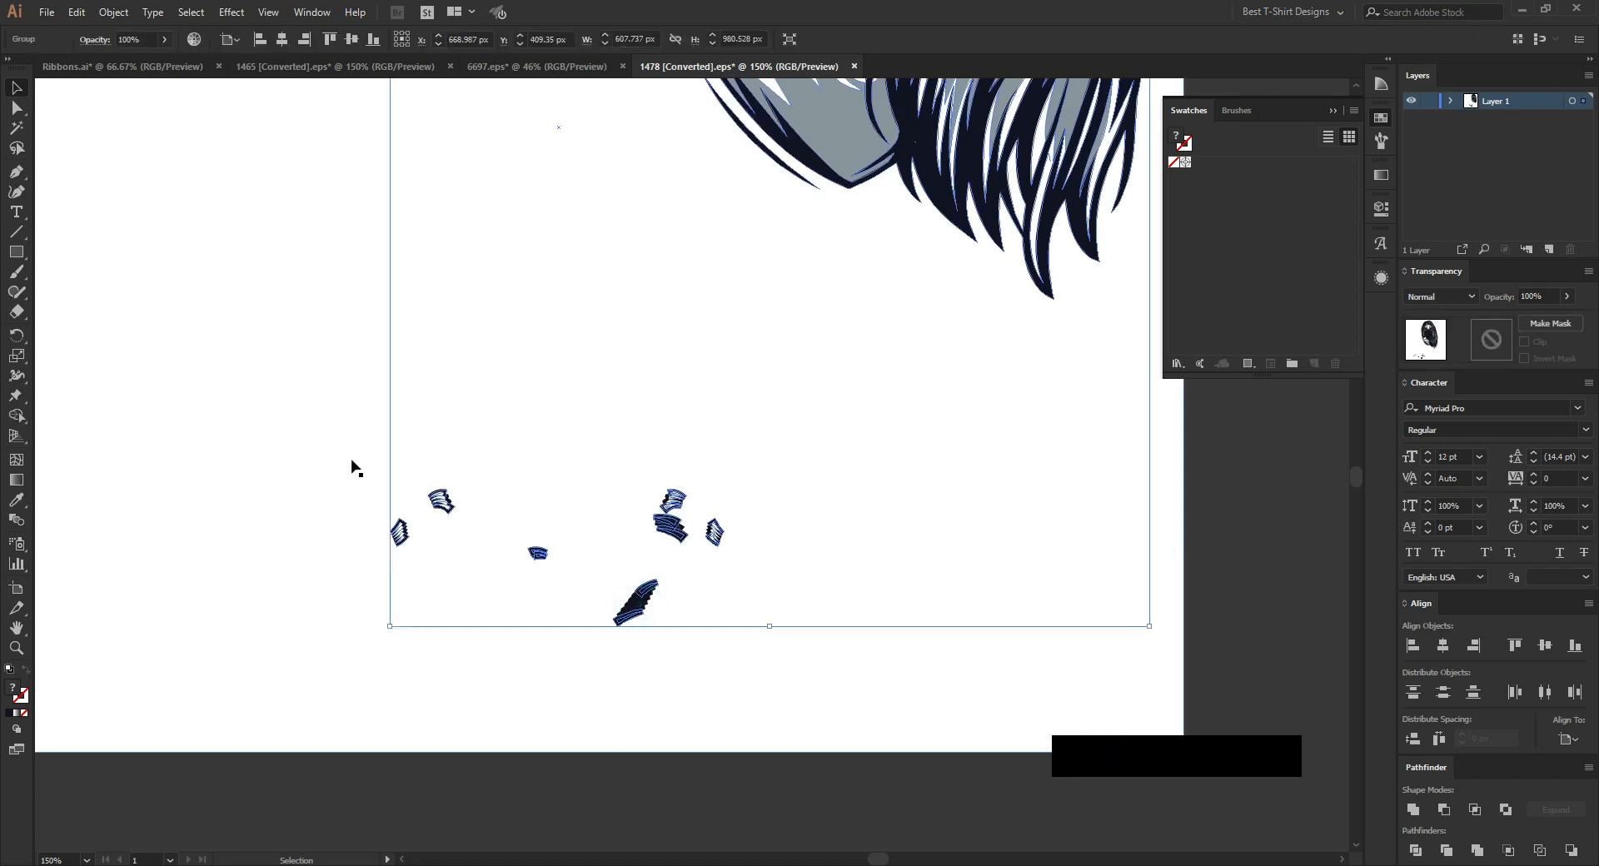
key(shift+e)
drag(300, 408, 834, 696)
key(v)
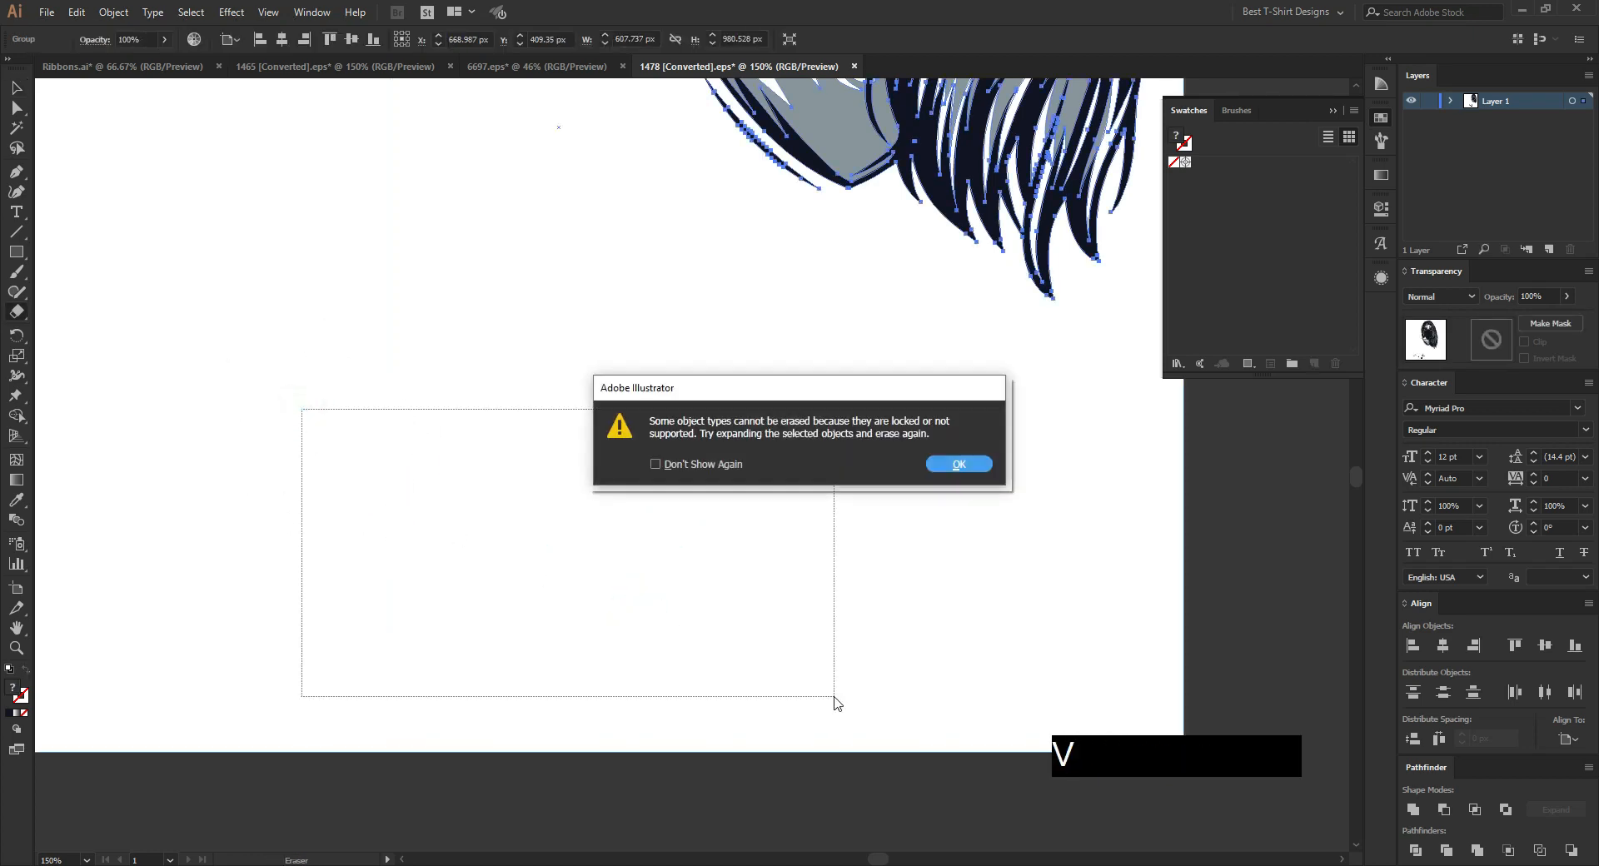
click(952, 469)
key(v)
Step: Move the white background square aside and delete it
click(809, 598)
scroll(809, 598, down, 2)
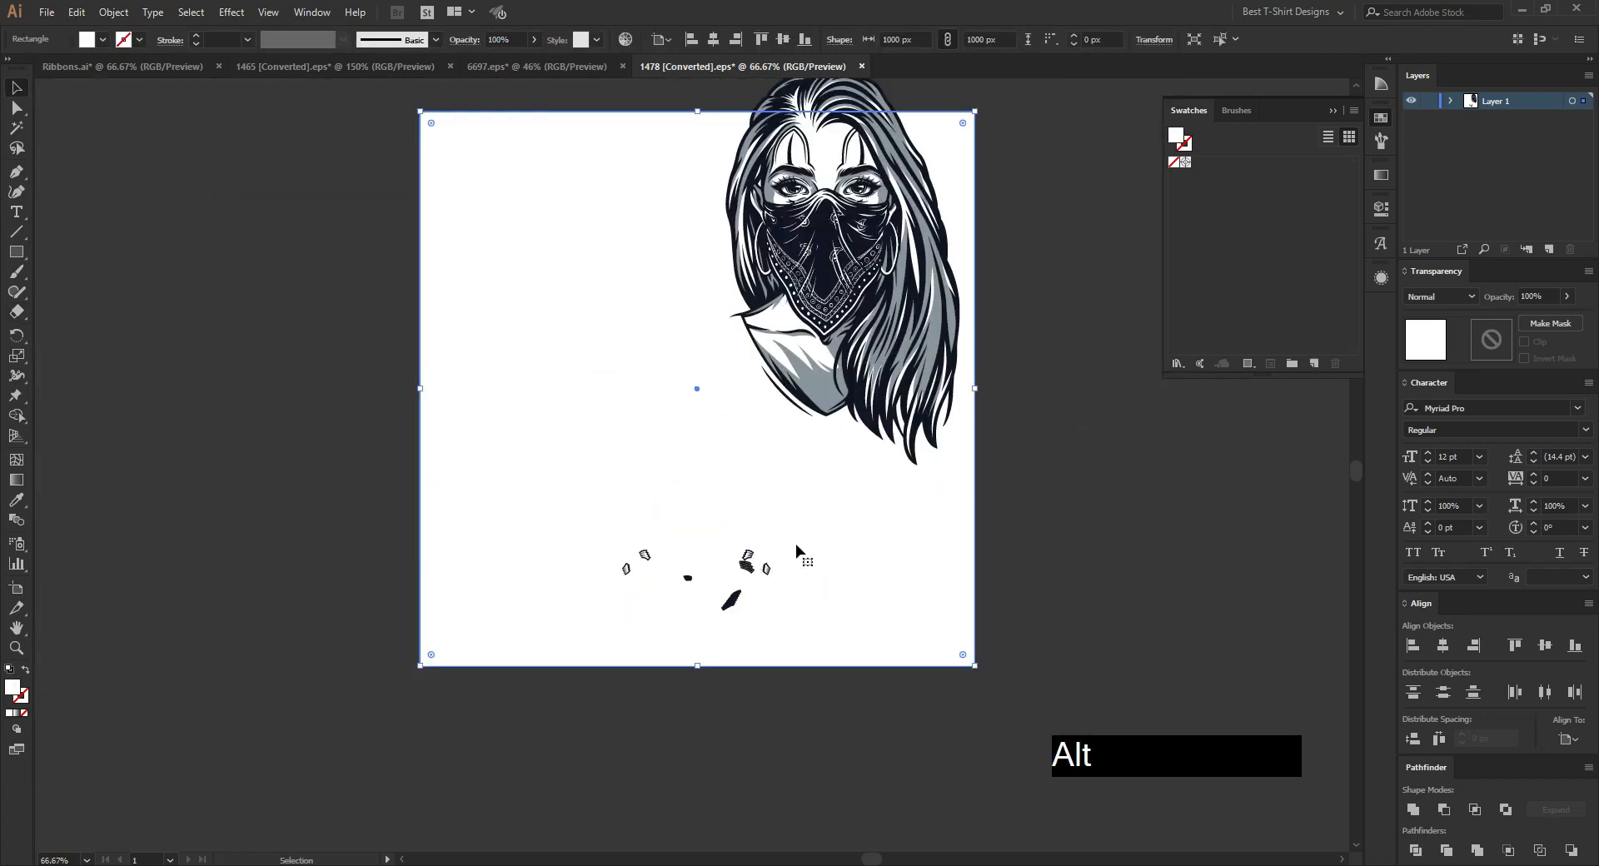
drag(640, 421, 382, 467)
key(Delete)
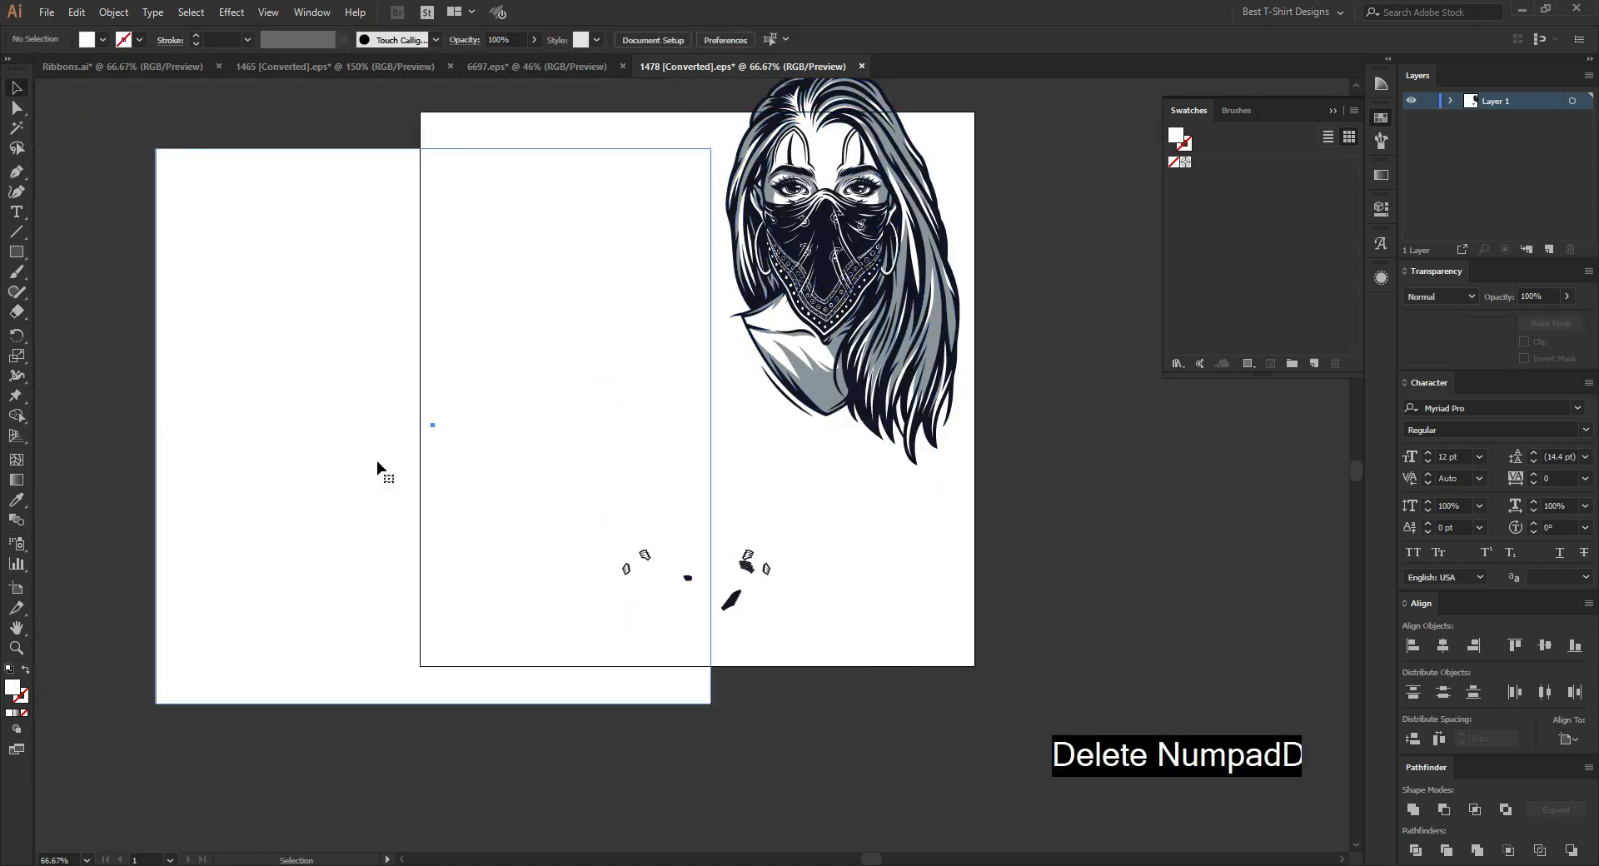
Step: Try again to erase the leftover rose fragments after selecting them together with the woman's group
click(768, 618)
drag(594, 515, 875, 663)
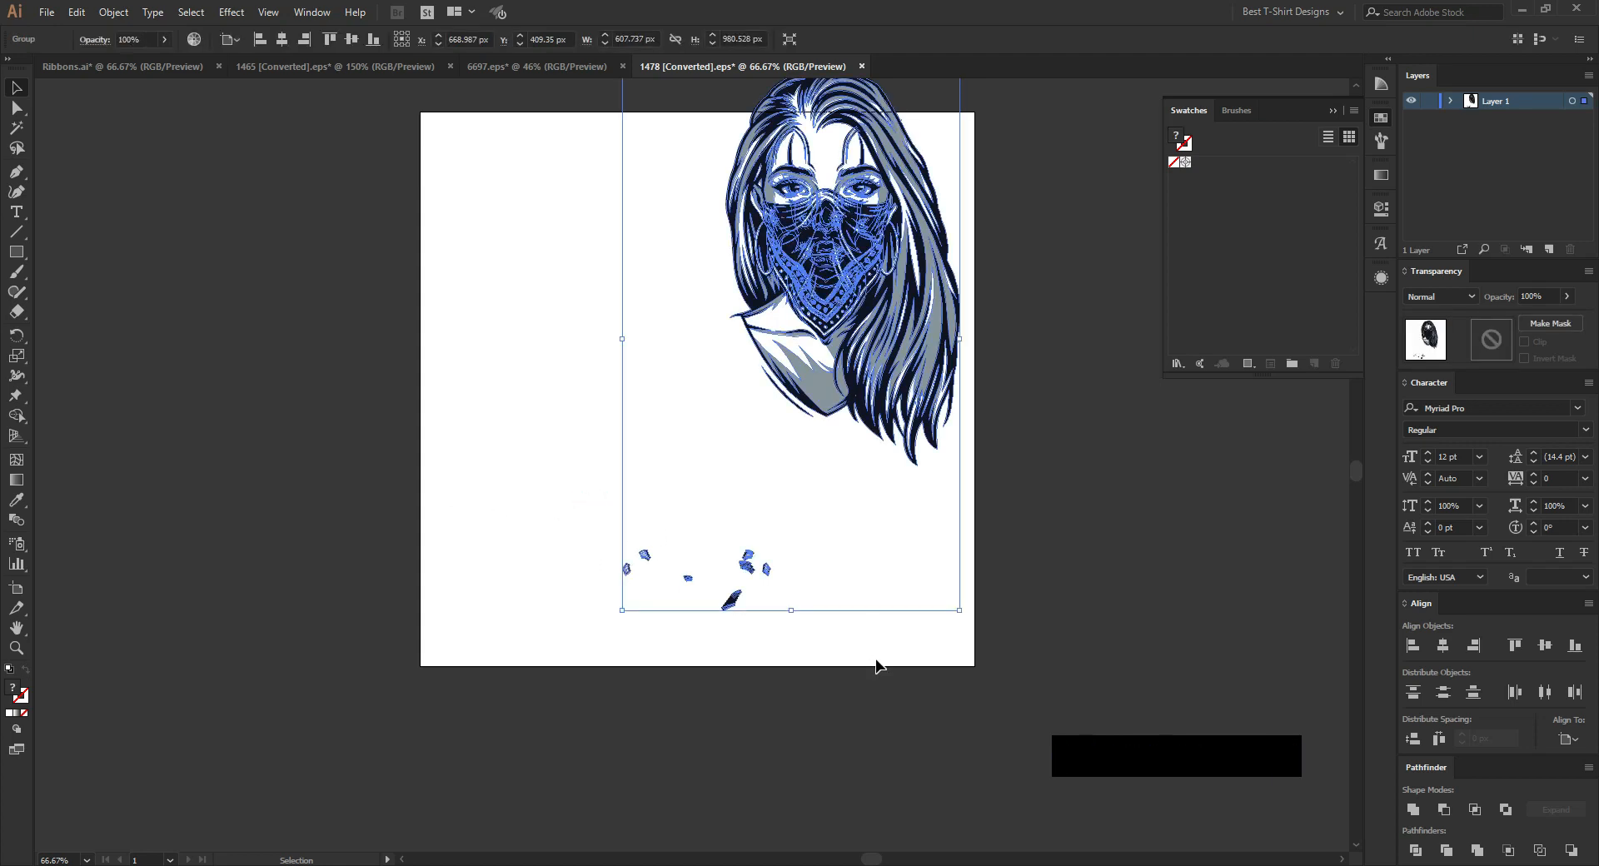
key(shift+e)
drag(539, 464, 868, 677)
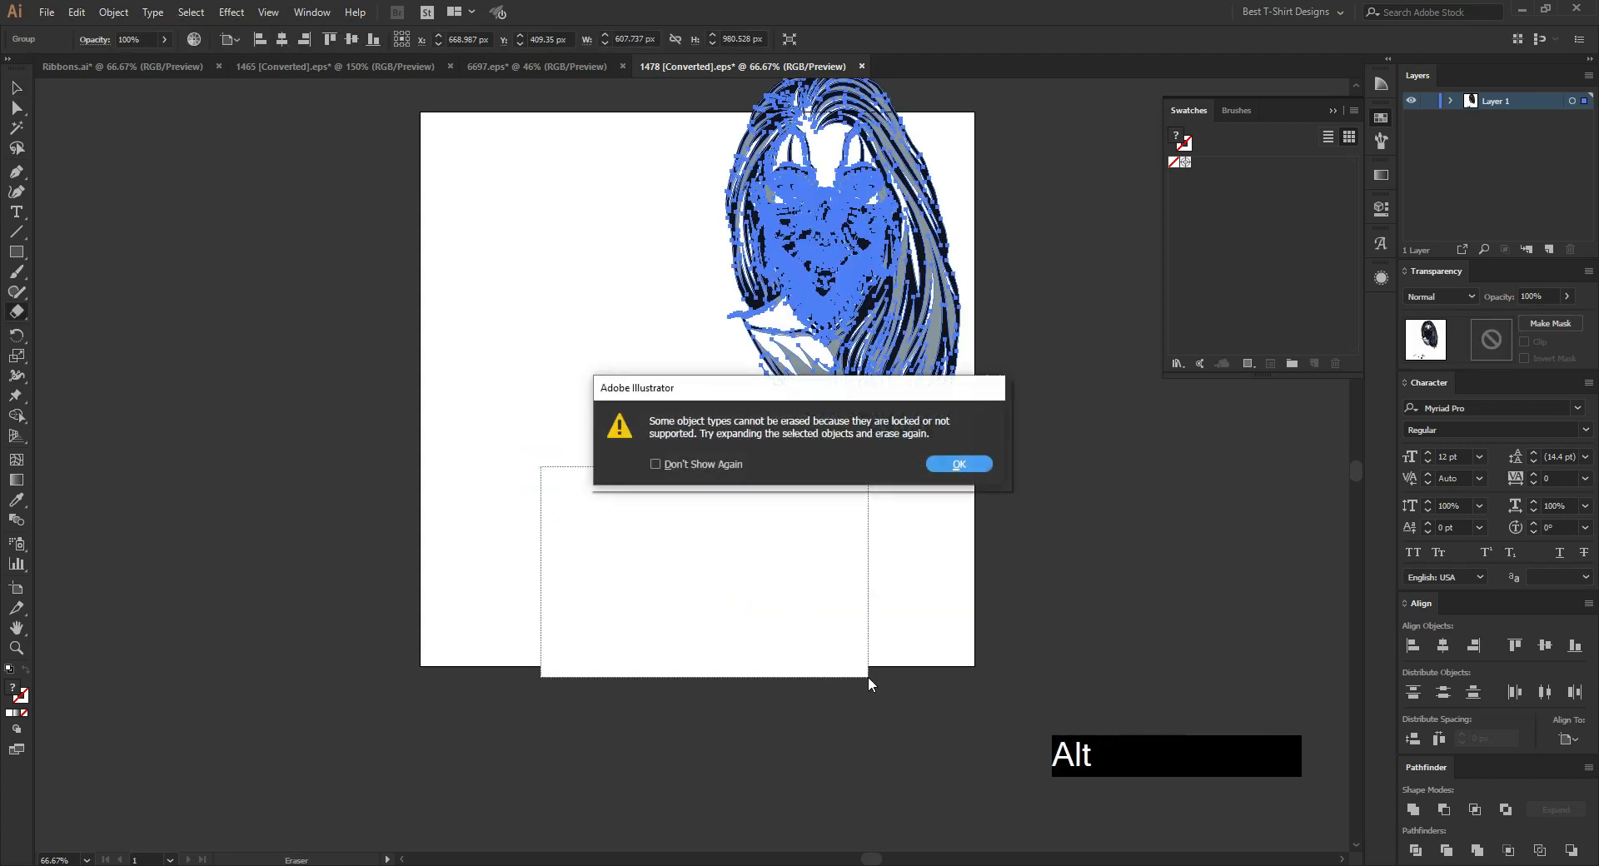
click(958, 464)
key(v)
click(573, 383)
Step: Paste the cut rose line art, move it to the empty area beside the woman and group it
scroll(588, 388, up, 5)
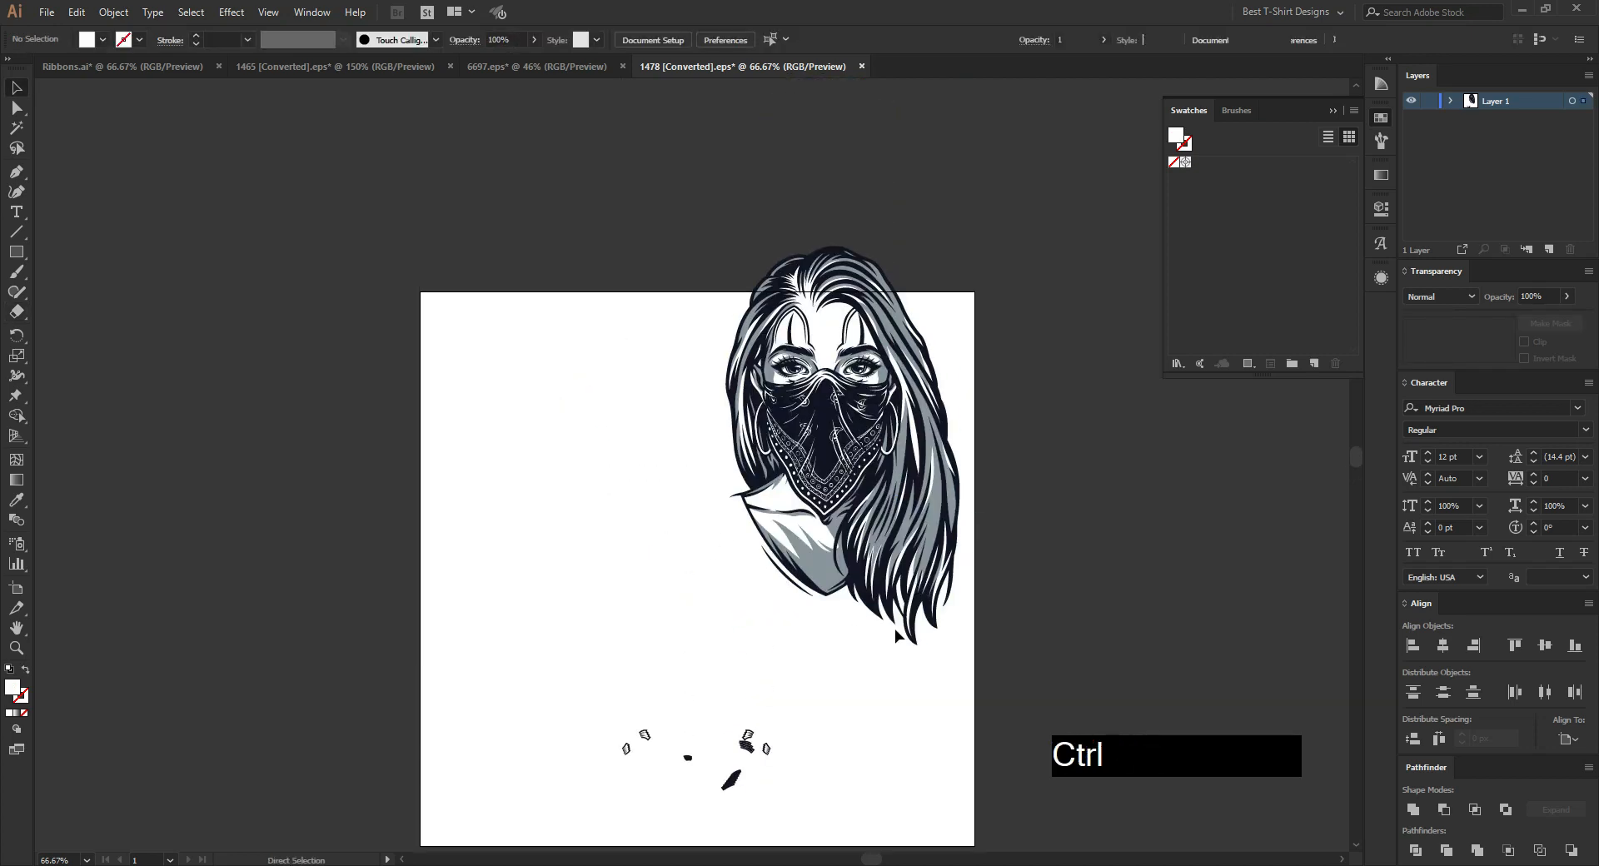
key(ctrl+v)
drag(768, 491, 577, 594)
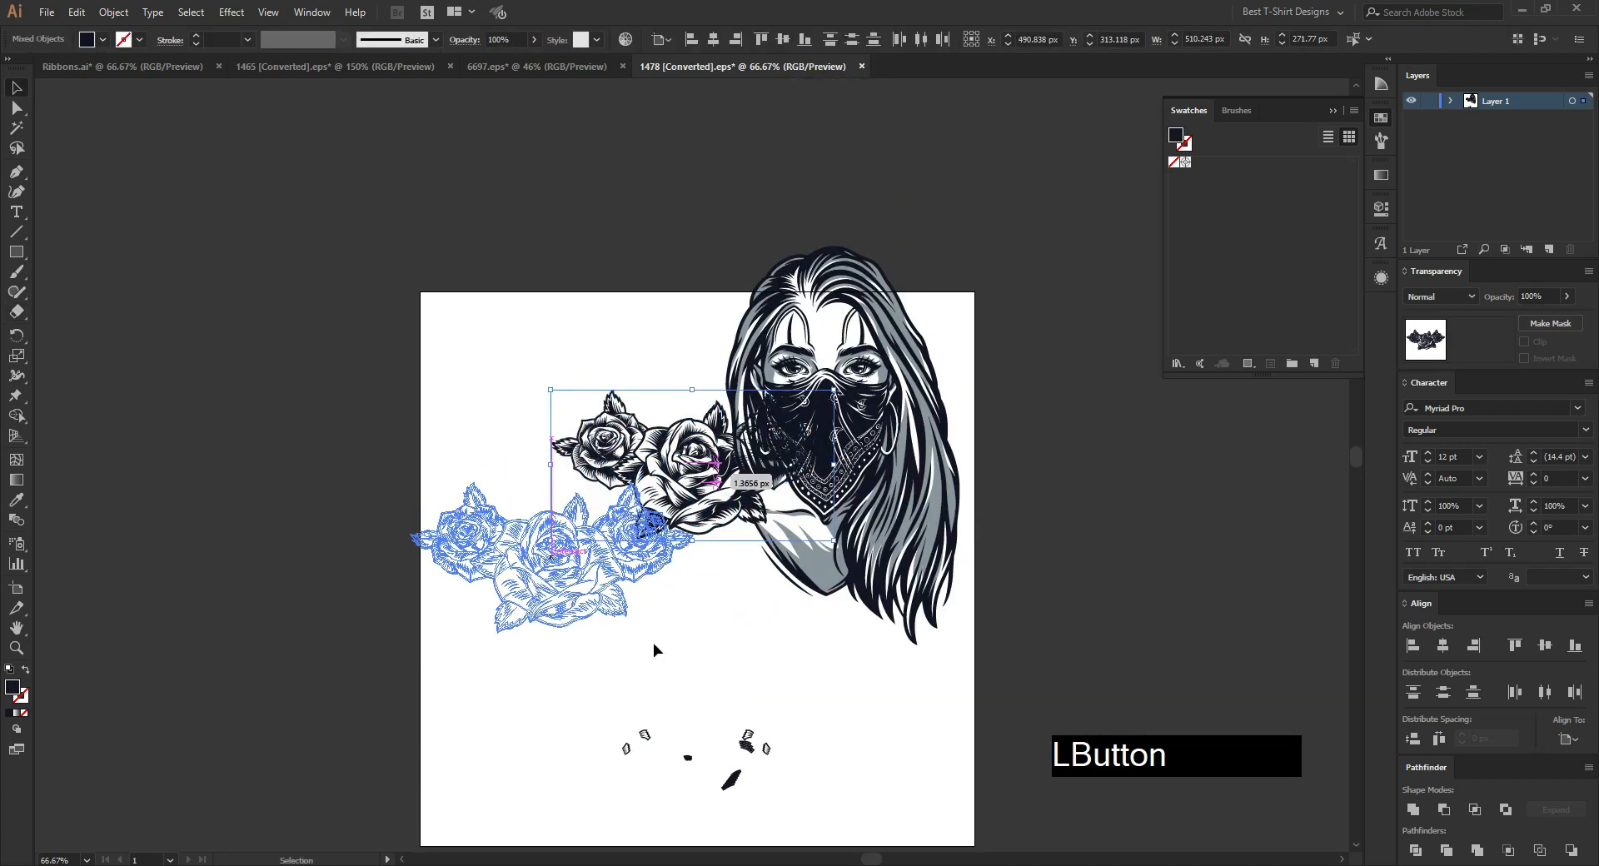
scroll(549, 594, up, 3)
drag(800, 594, 844, 598)
key(ctrl+g)
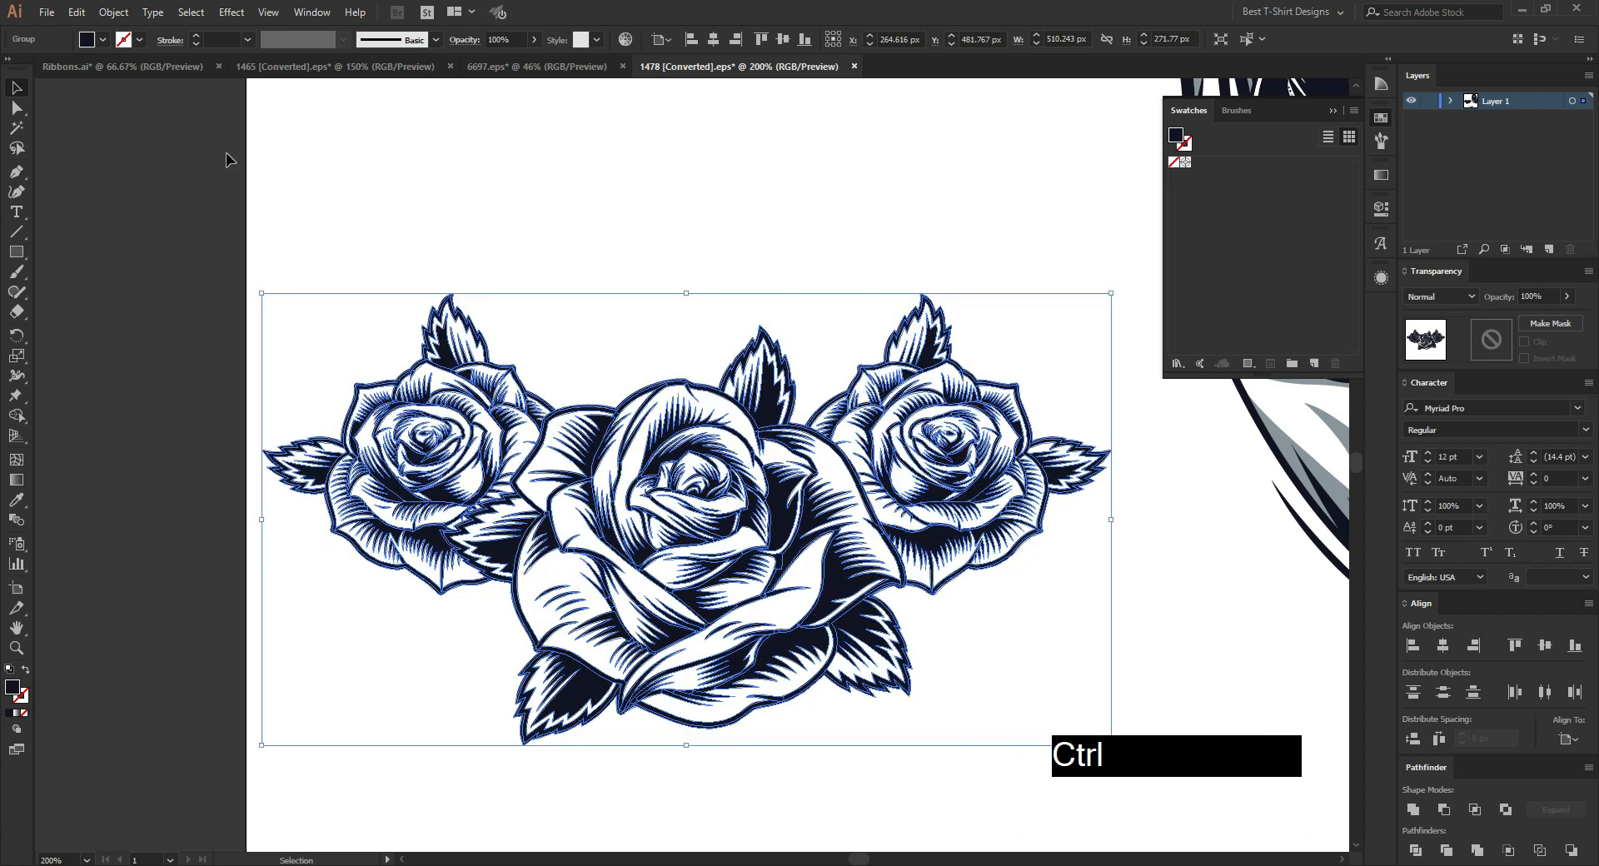
Step: Copy the grouped roses into the Ribbons document and place them between the quote text and the woman
click(129, 64)
key(ctrl+v)
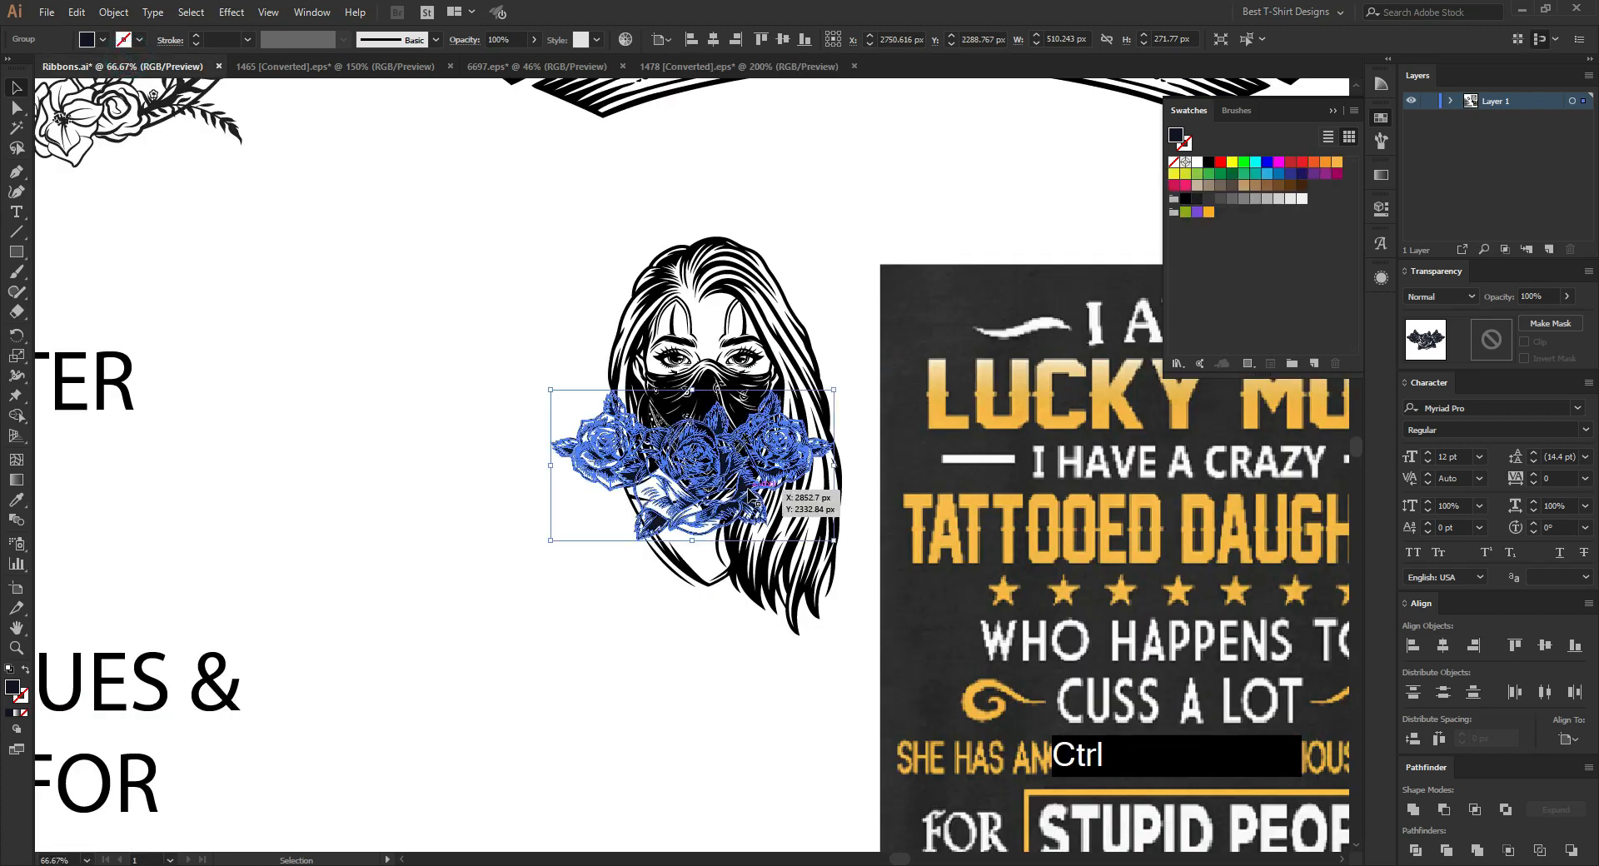
drag(731, 483, 408, 481)
scroll(466, 479, up, 1)
click(456, 482)
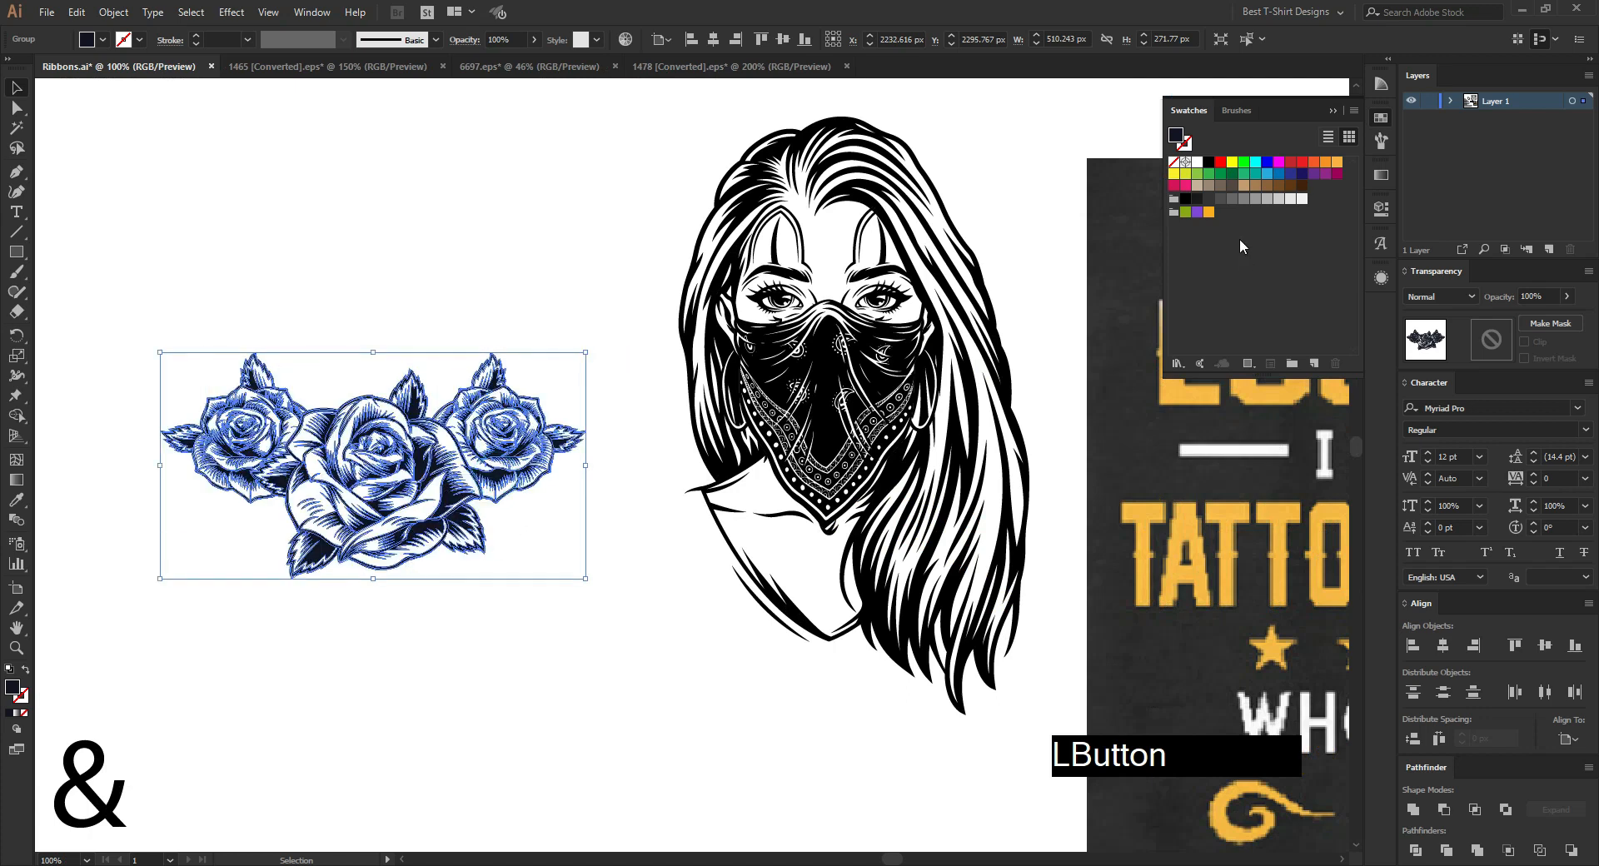
Step: Fill the rose group with the black swatch and deselect it
click(1209, 162)
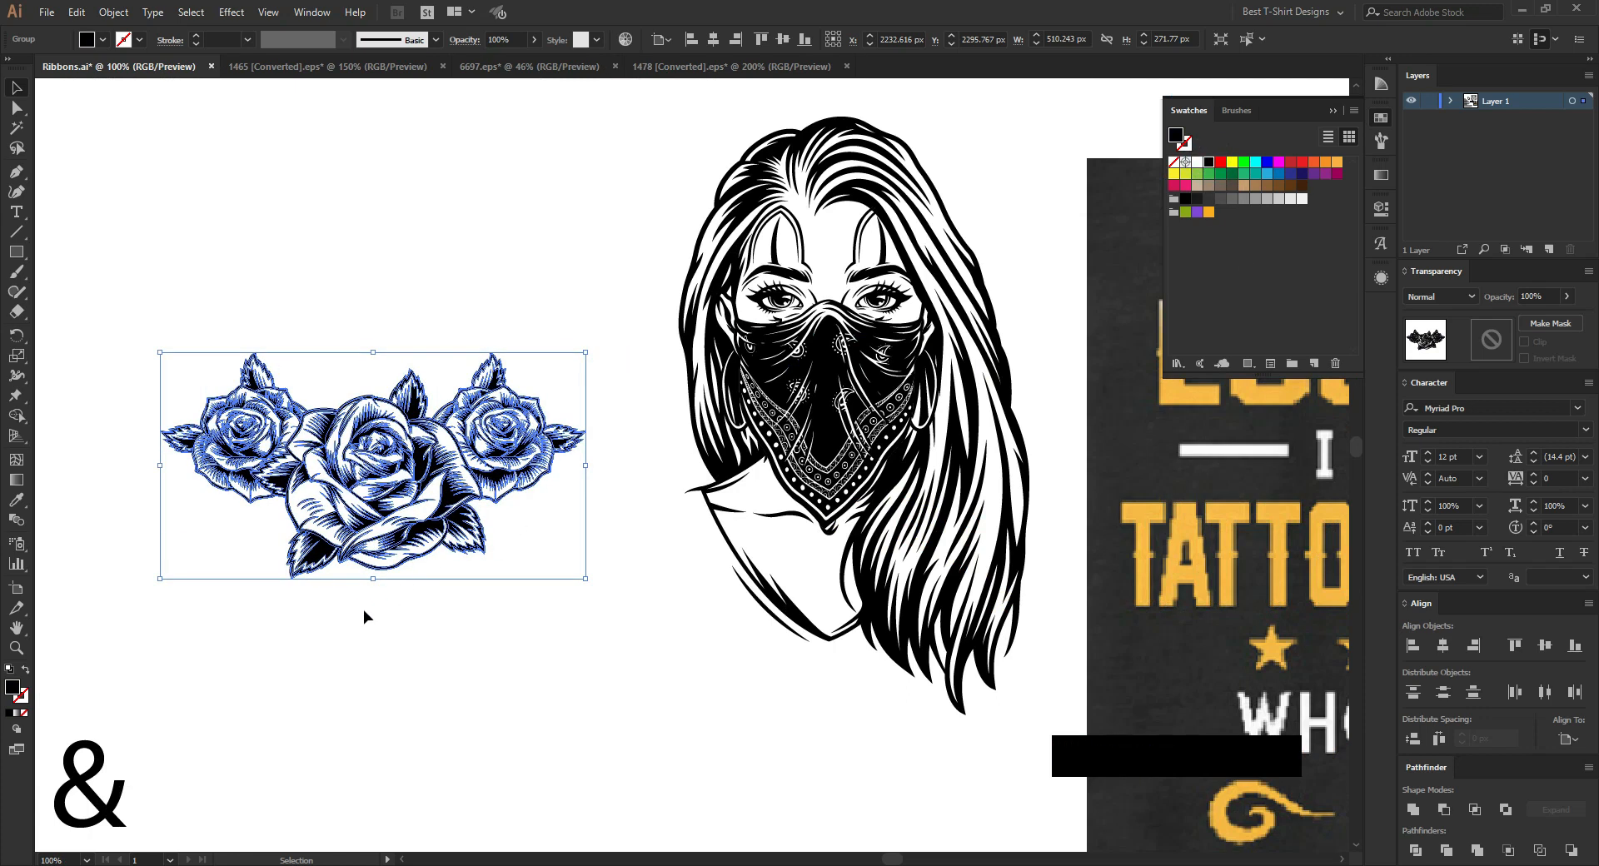
click(364, 611)
scroll(237, 437, up, 2)
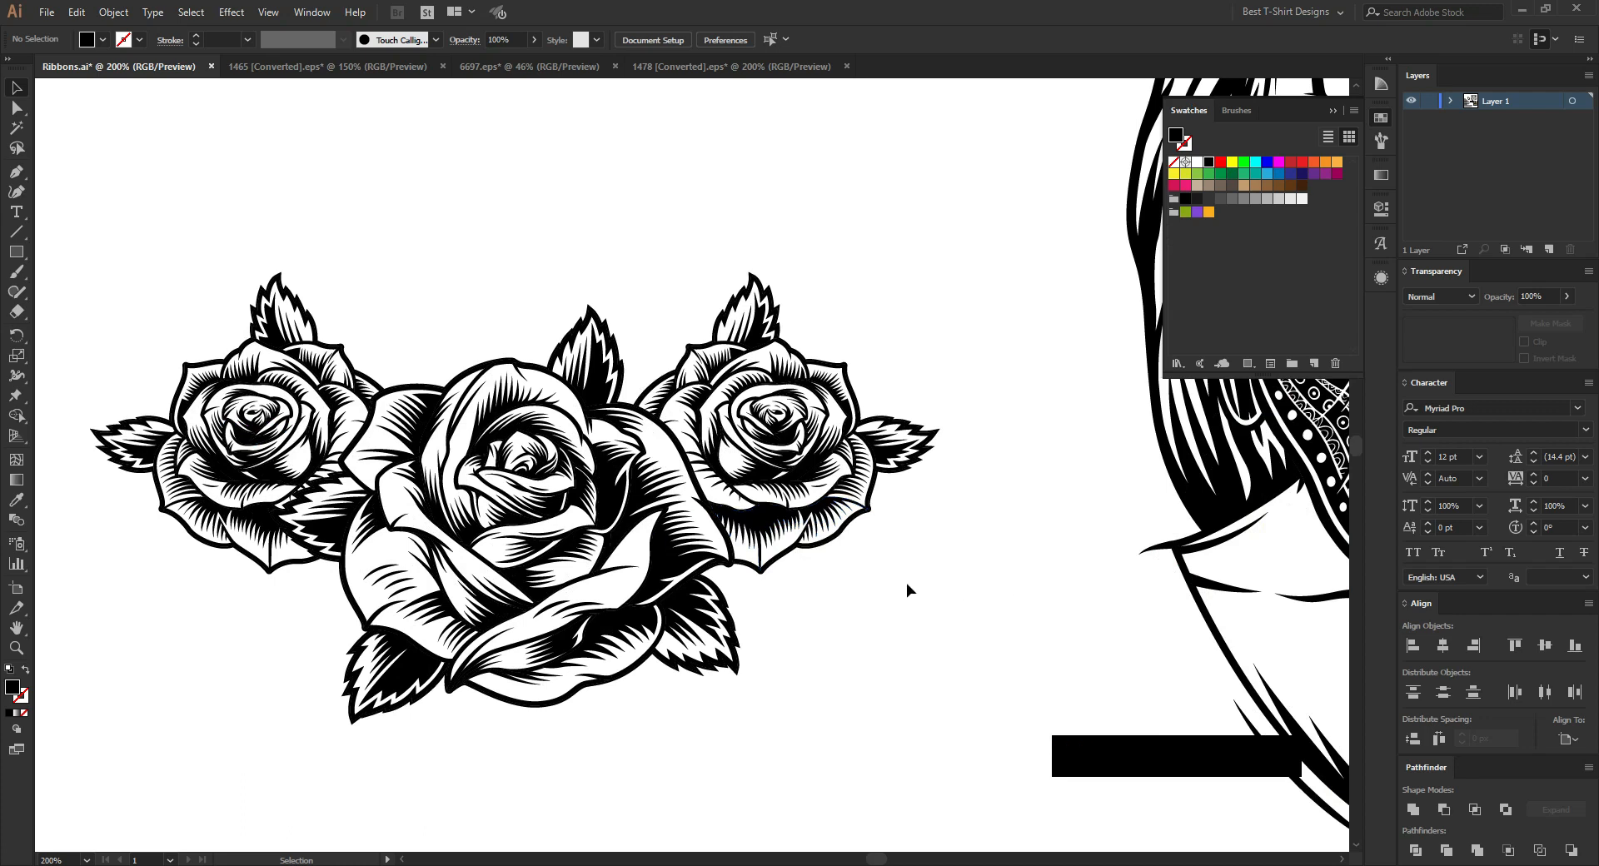
scroll(508, 412, down, 3)
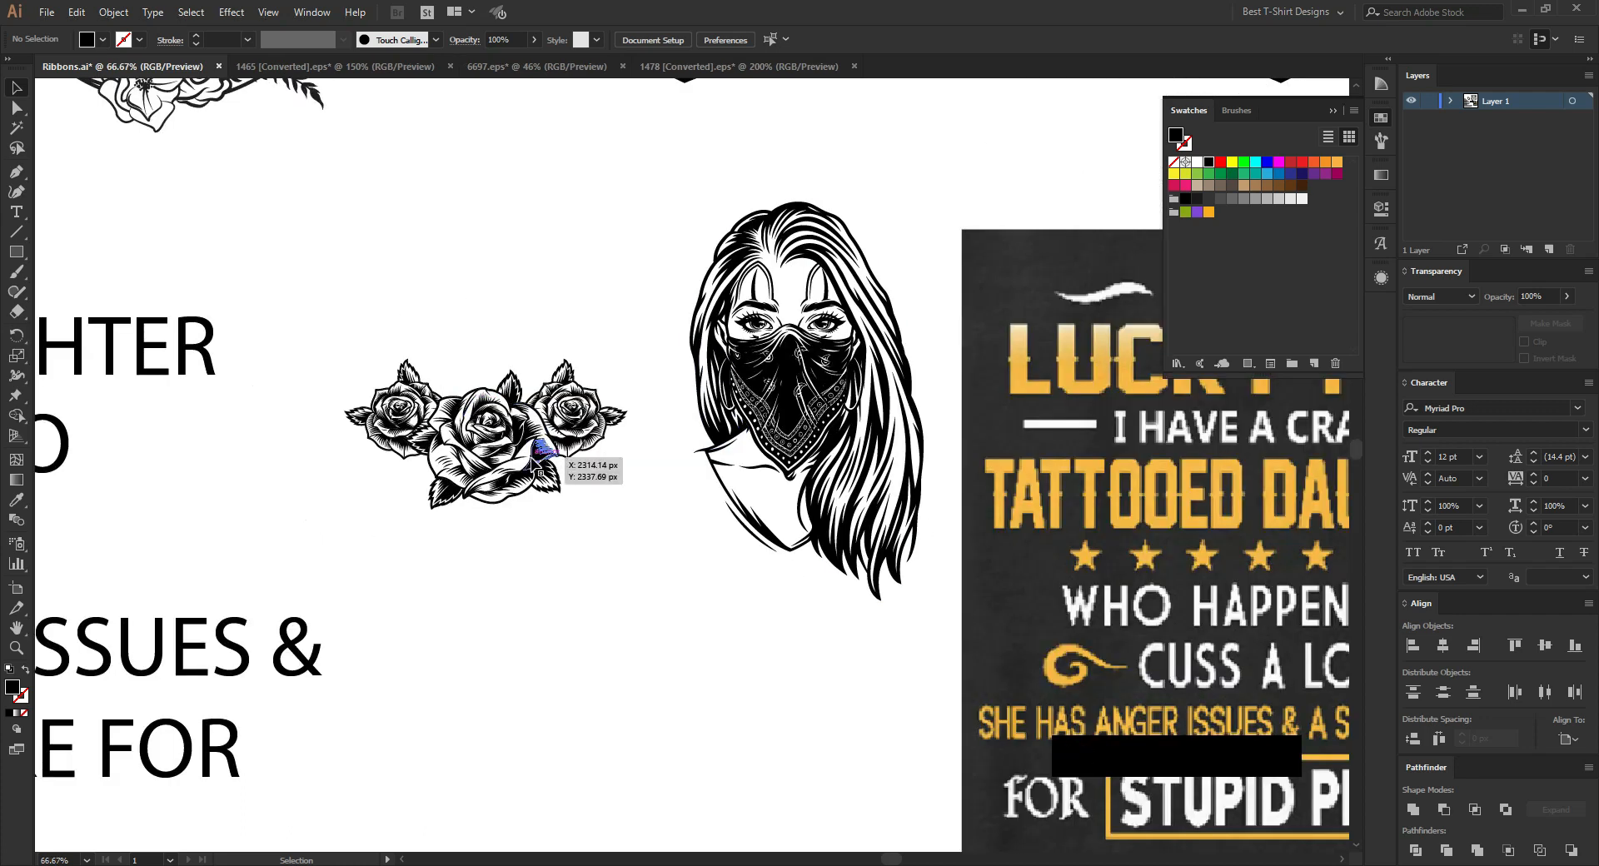
click(536, 463)
click(548, 600)
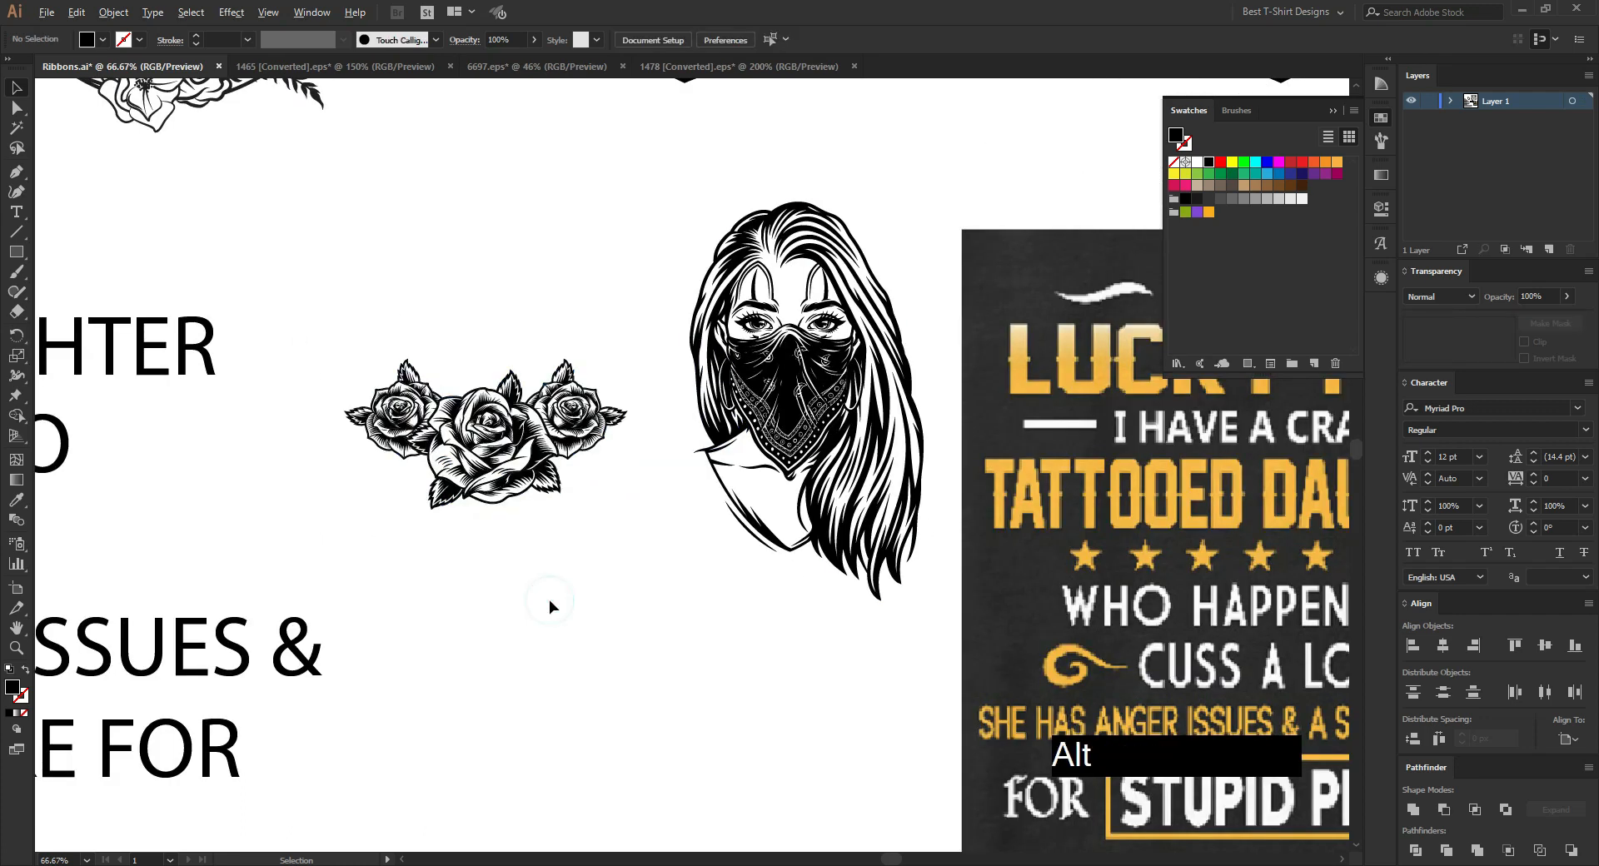
Step: Spread the artwork out by moving the woman sideways and the roses down to free some space
scroll(548, 600, down, 1)
scroll(455, 548, down, 1)
drag(860, 584, 1026, 588)
drag(496, 510, 758, 739)
click(828, 577)
Step: Move the circular floral frame into the free space and place the woman over it
drag(348, 341, 731, 520)
scroll(673, 465, up, 1)
drag(675, 464, 698, 464)
scroll(698, 466, up, 1)
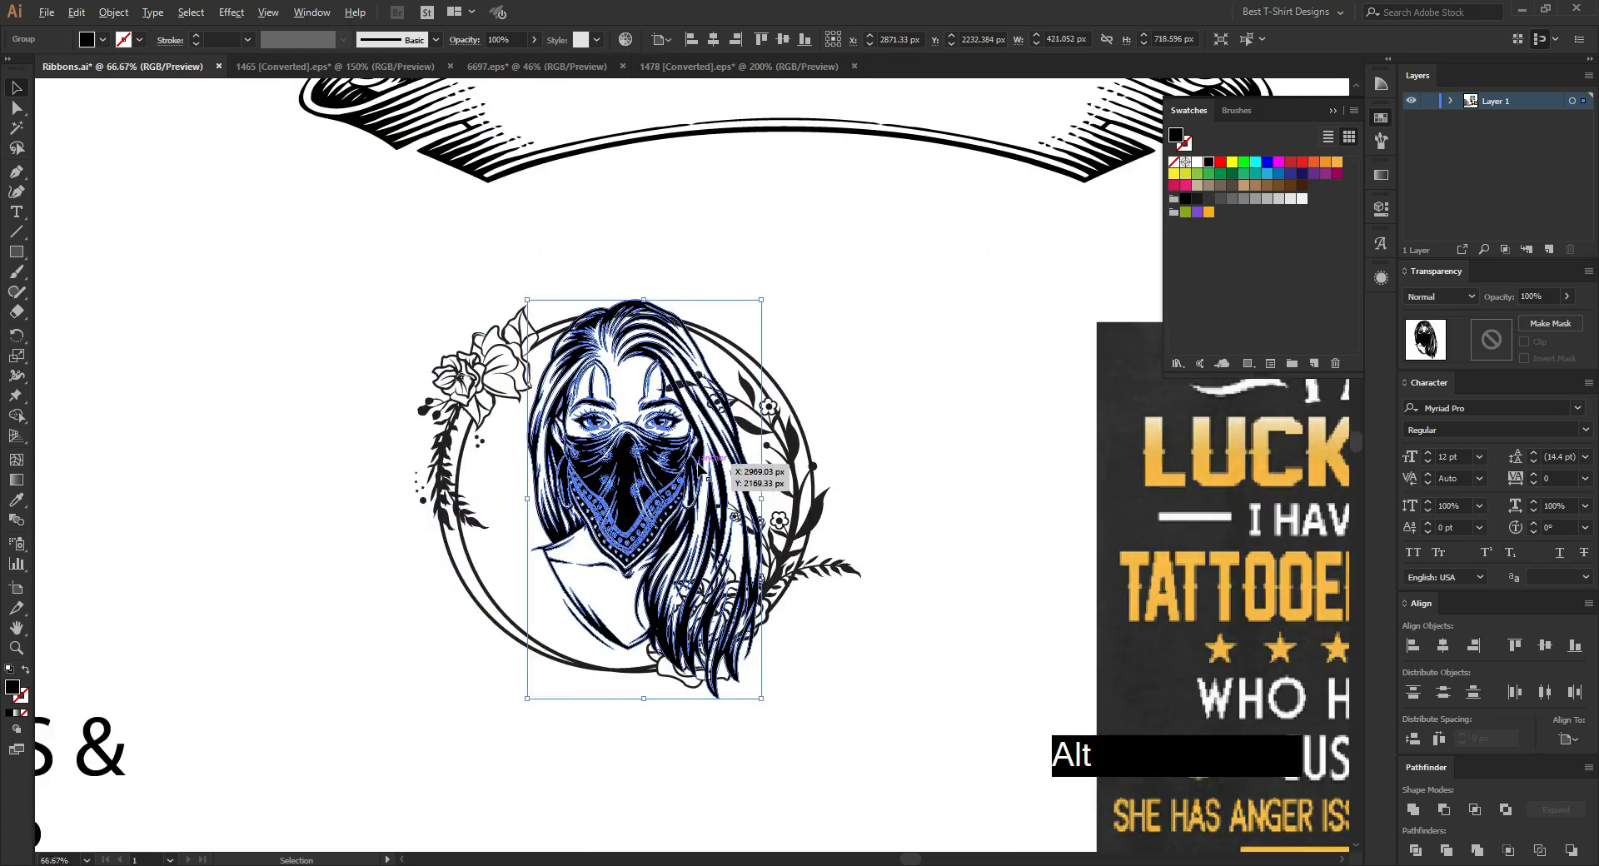
Step: Enlarge the woman proportionally to about 439 px wide and nudge her left within the circular floral frame
drag(527, 498, 517, 498)
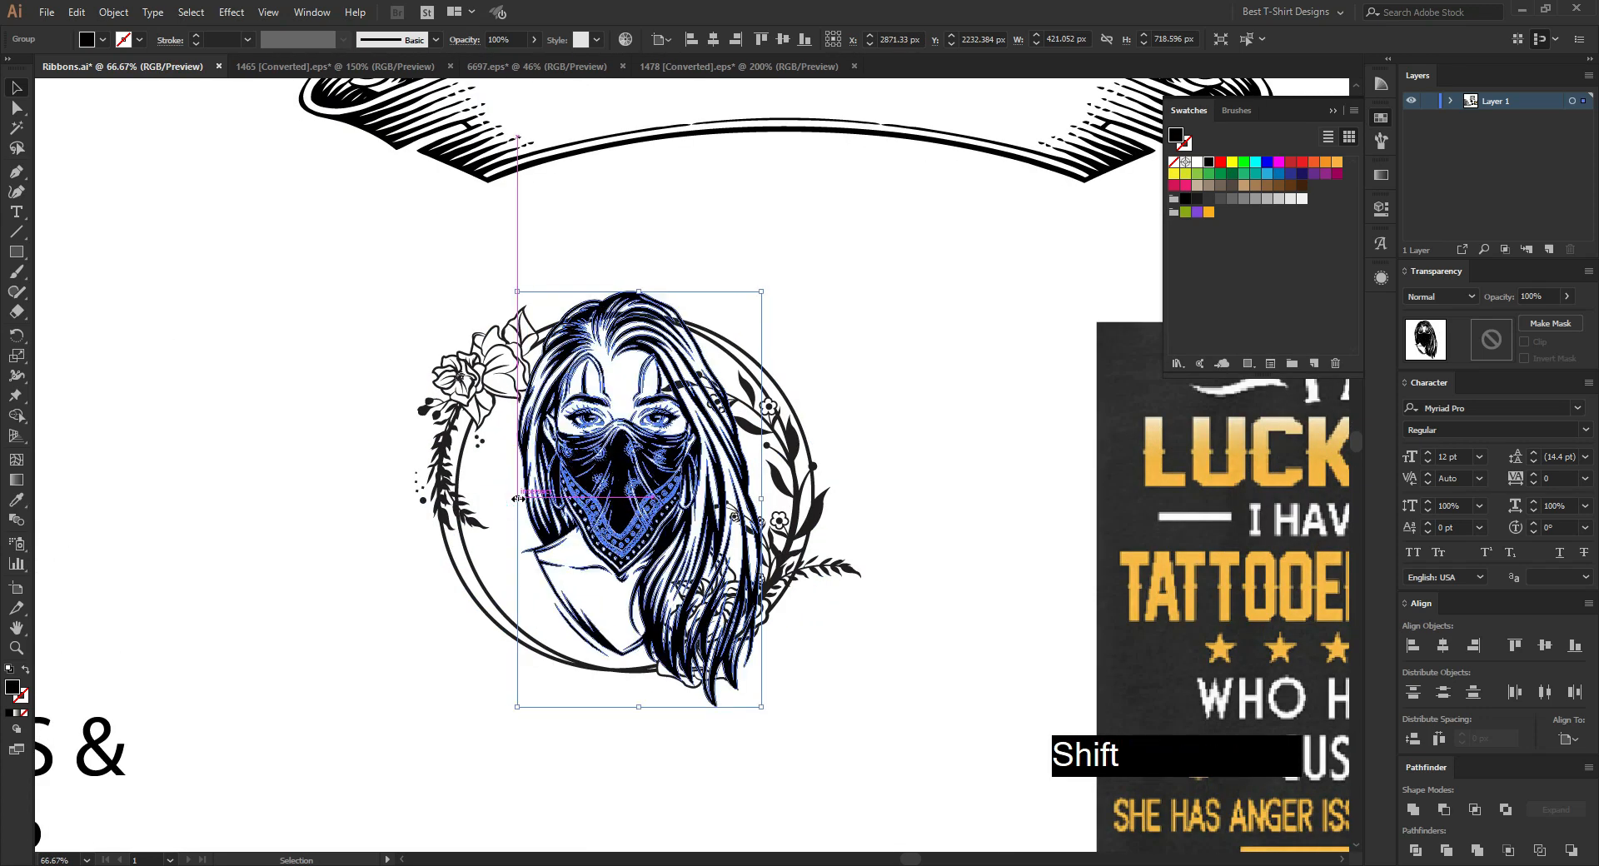
key(Left)
key(Left)
key(Left)
key(Left)
key(Left)
key(Left)
key(Left)
key(Left)
key(Left)
key(Left)
key(Left)
key(Left)
key(Left)
key(Left)
key(Left)
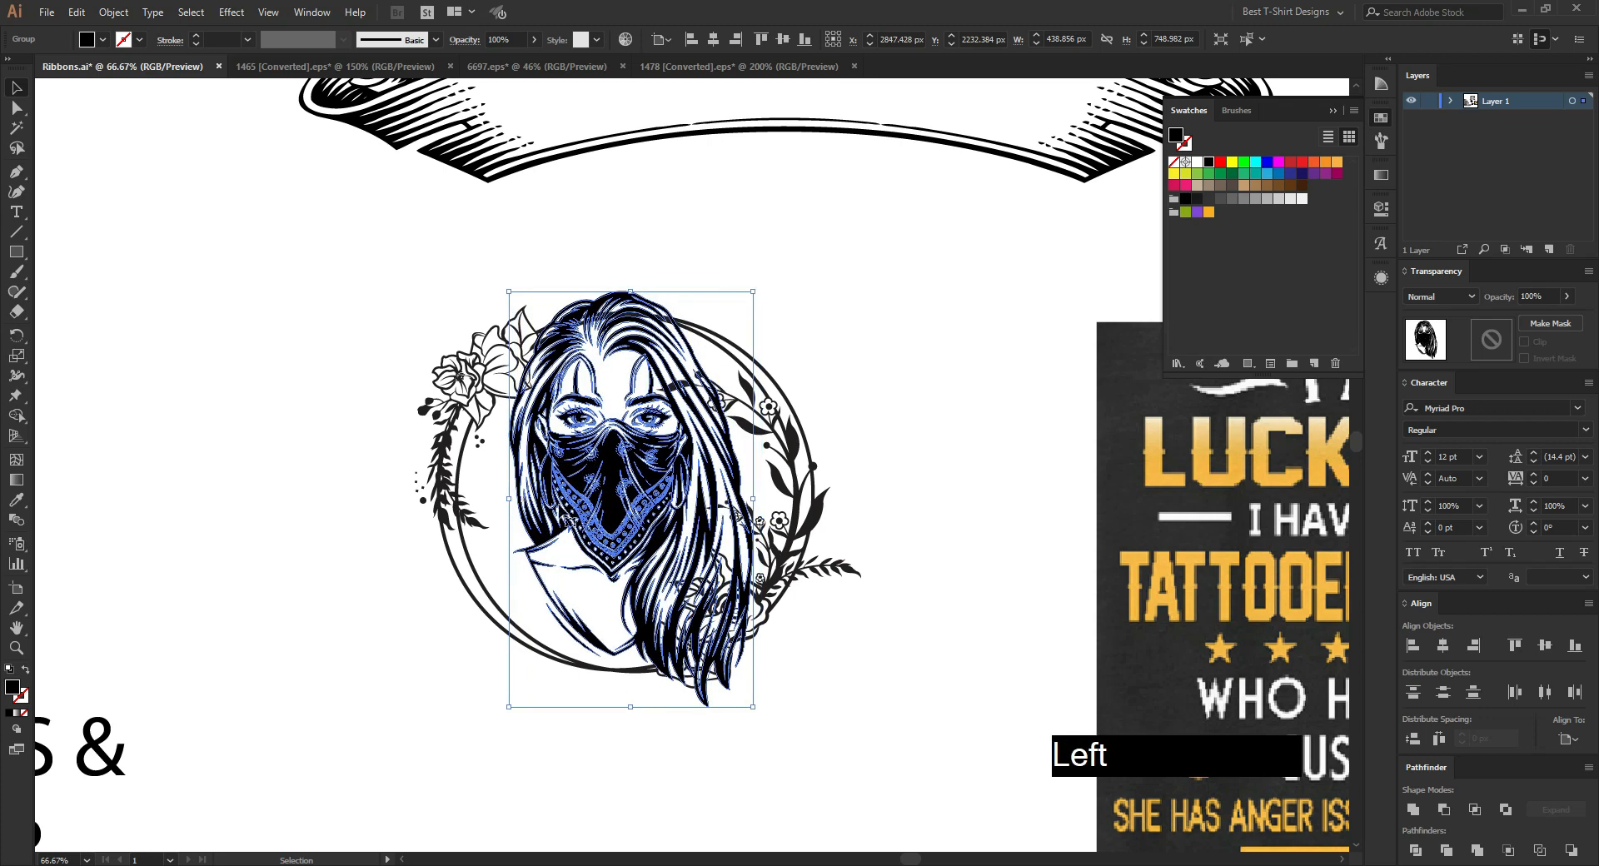
Step: Rotate the rose group clockwise and place it over the lower-left part of the floral frame, below the woman's shoulder
scroll(623, 526, down, 2)
scroll(783, 658, down, 2)
scroll(727, 596, down, 1)
drag(819, 726, 727, 655)
click(740, 606)
drag(613, 558, 581, 391)
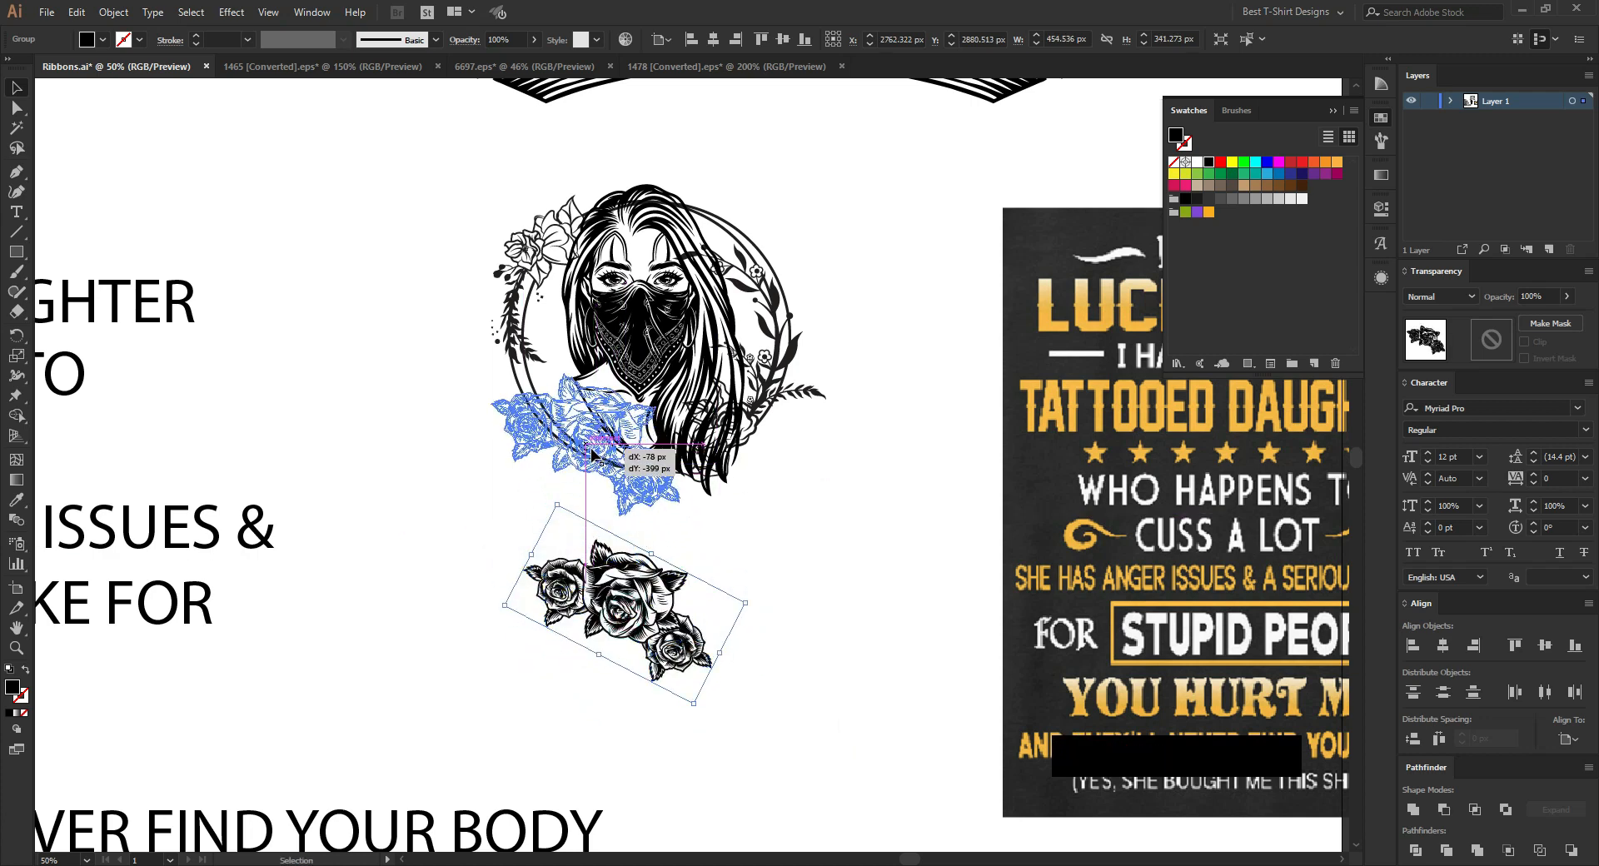
drag(664, 546, 660, 506)
alt+scroll(764, 573, up, 1)
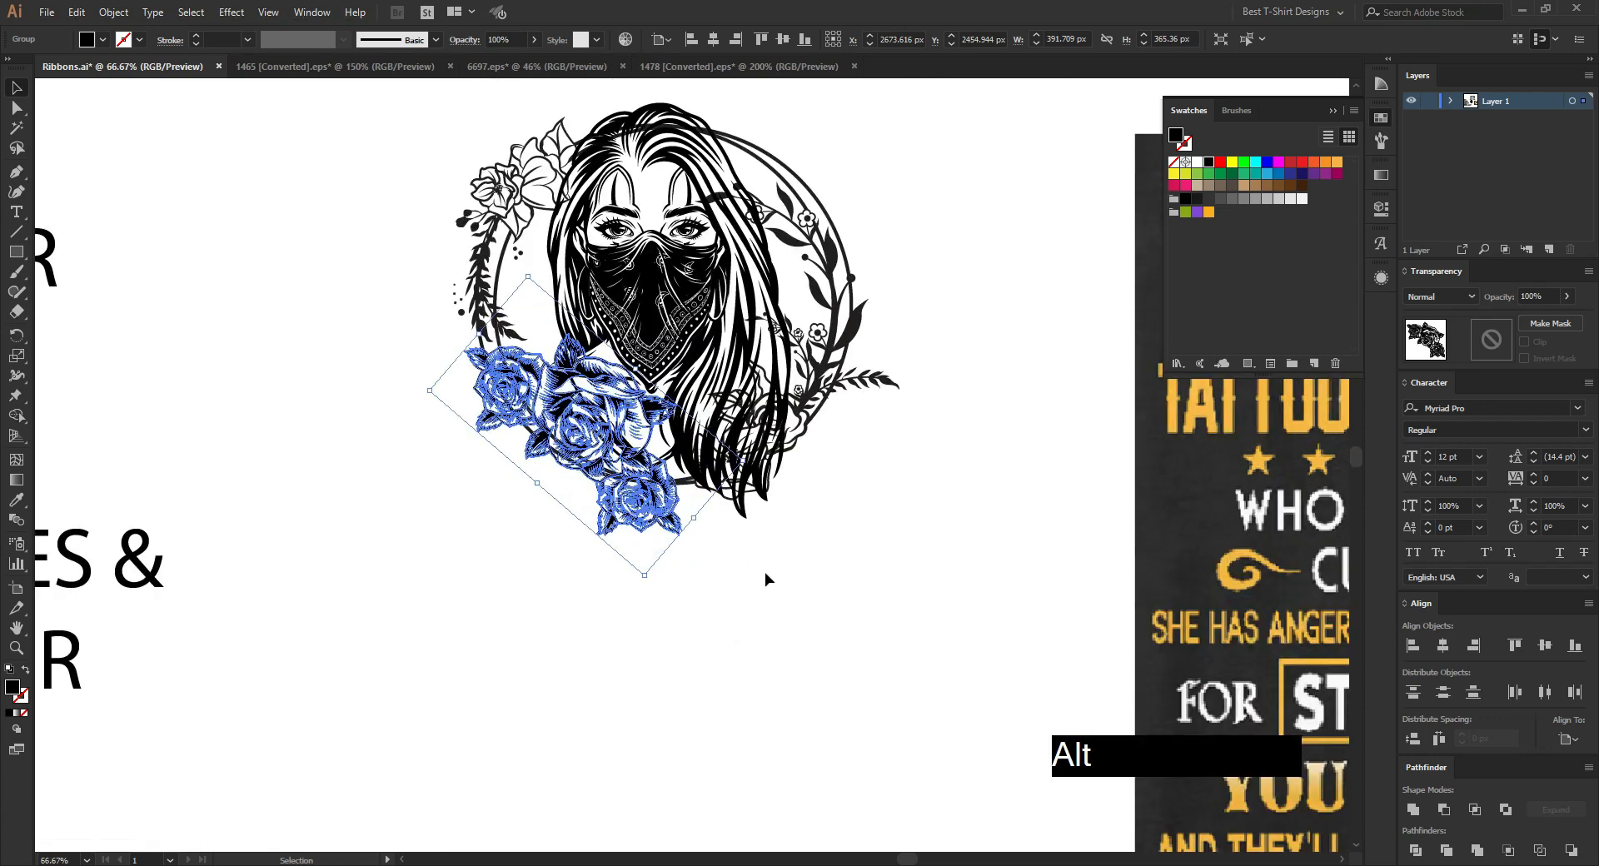
Step: Rotate the roses back to a shallower tilt and shift them slightly right along the frame's lower edge
scroll(764, 572, up, 2)
drag(653, 662, 392, 328)
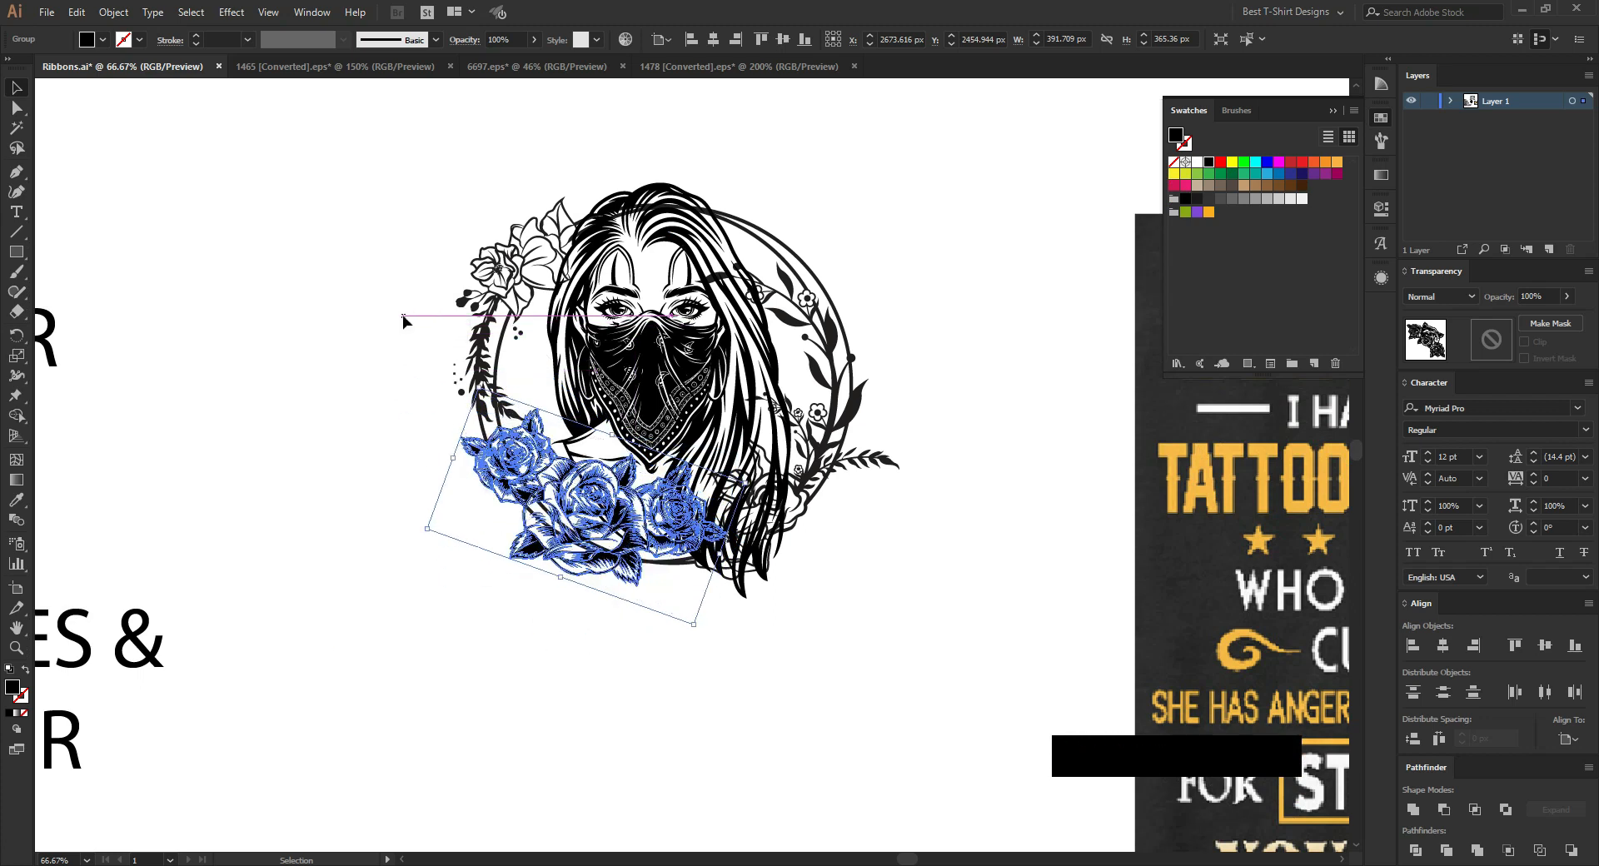
drag(634, 586, 652, 593)
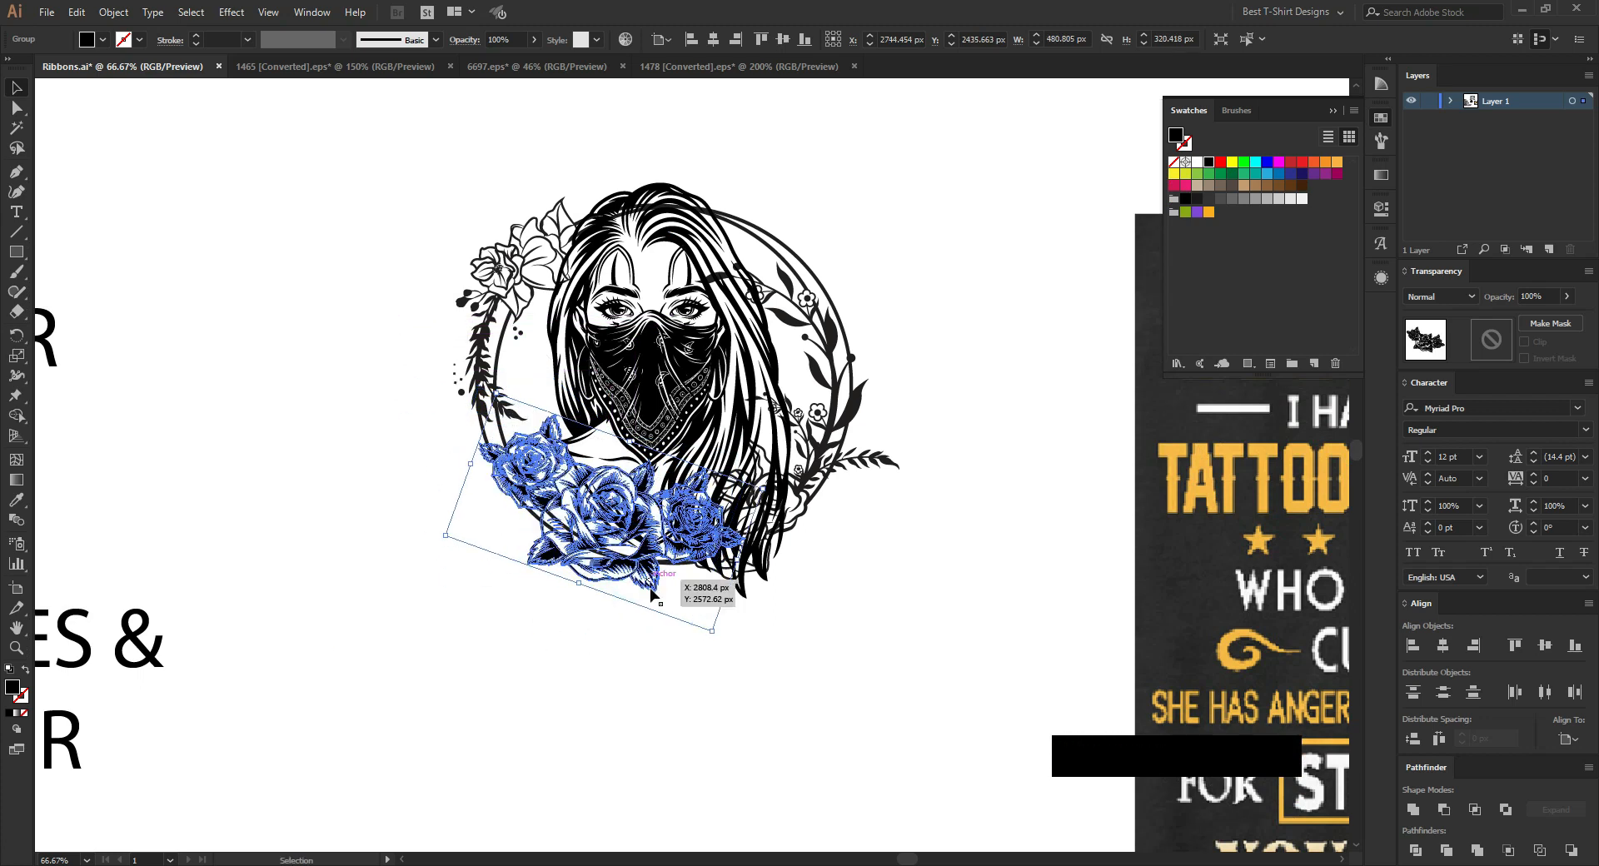
Step: Rotate the rose group slightly clockwise and move it up a little over the frame's lower-left edge
drag(714, 640, 706, 655)
drag(627, 541, 627, 530)
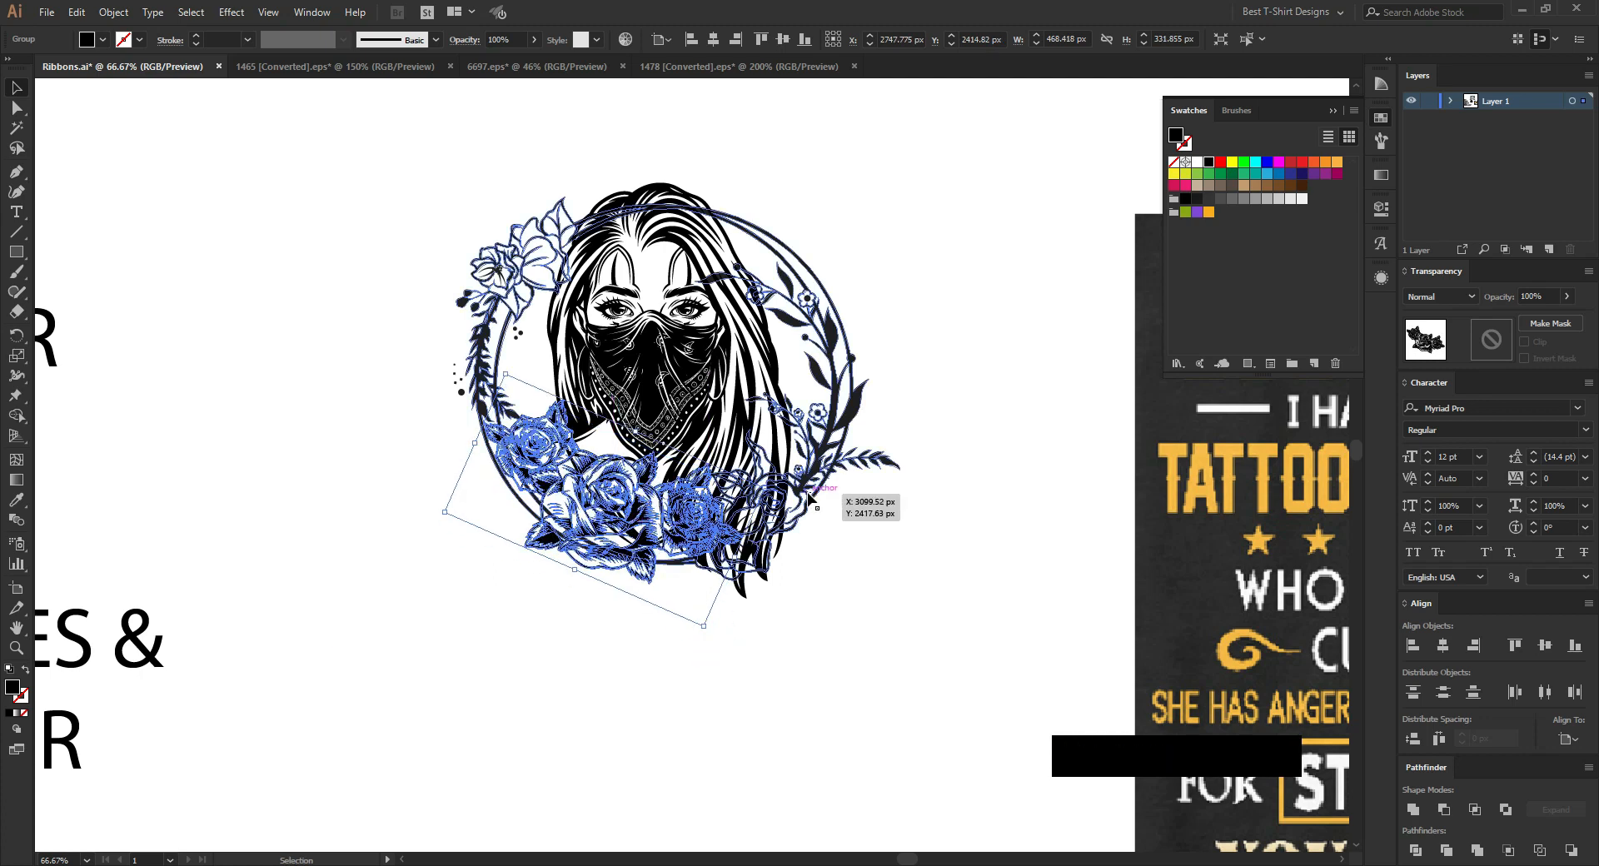
click(812, 327)
click(822, 638)
scroll(822, 637, up, 1)
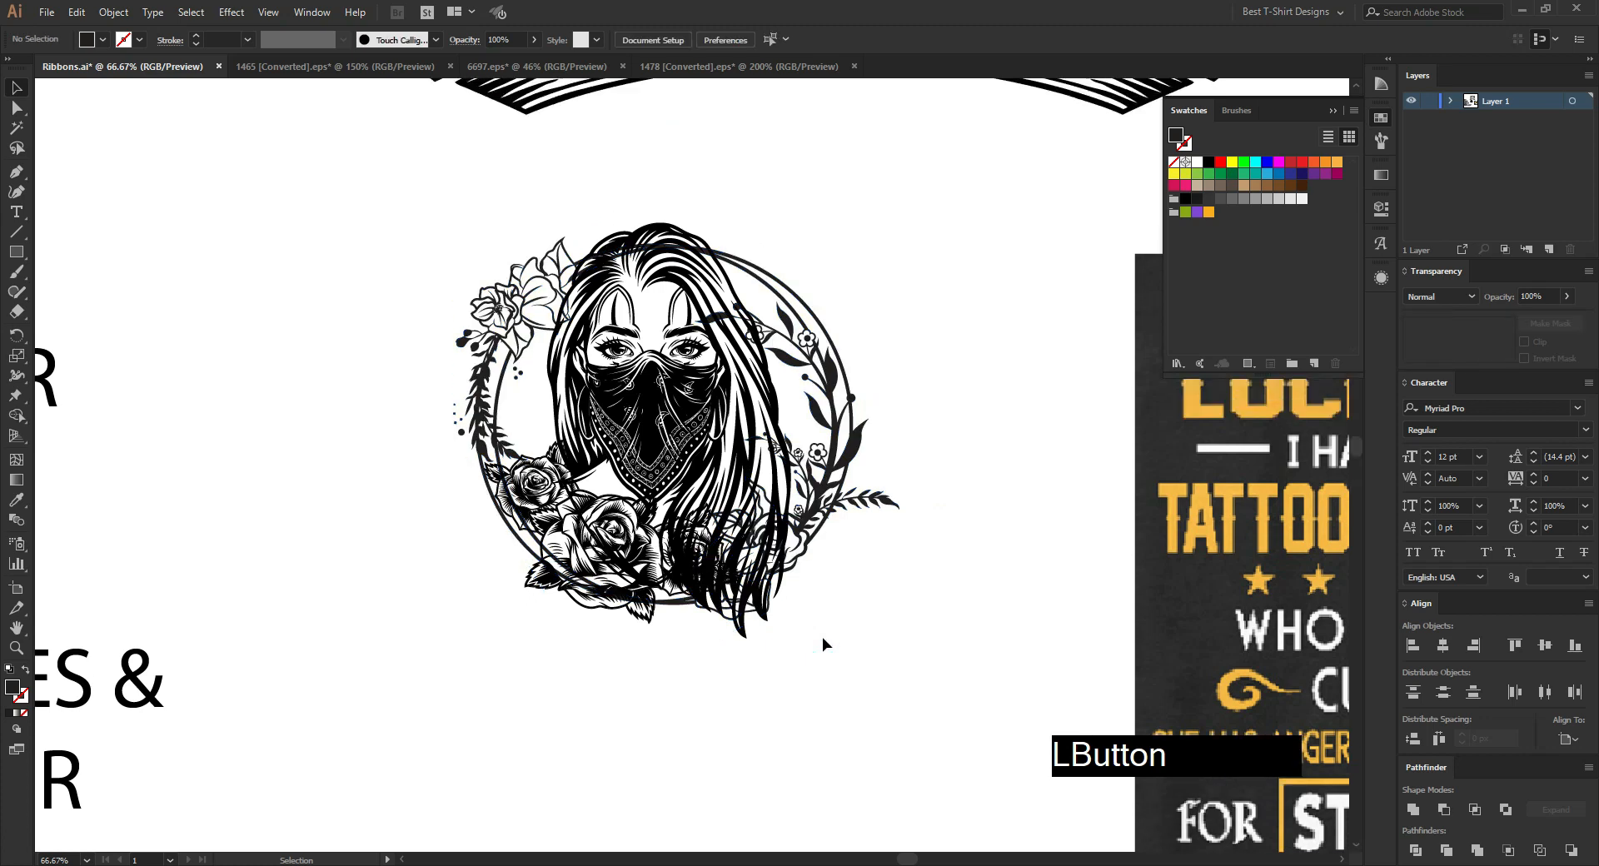
Step: Nudge the woman slightly to the right within the circular floral frame
scroll(822, 639, up, 1)
click(708, 468)
key(Right)
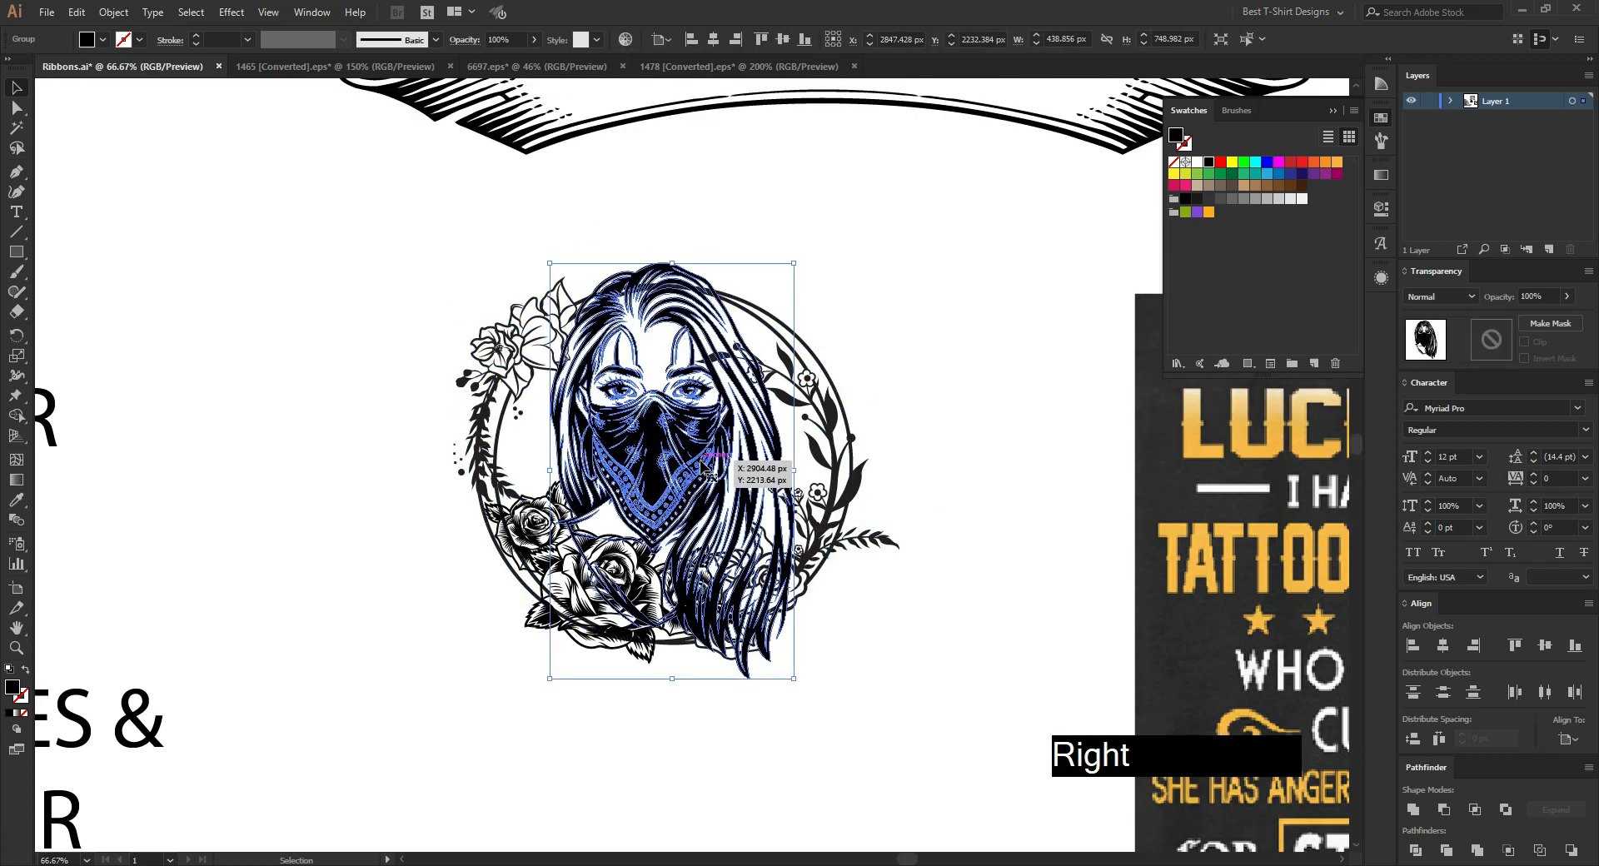
click(941, 691)
scroll(738, 311, up, 2)
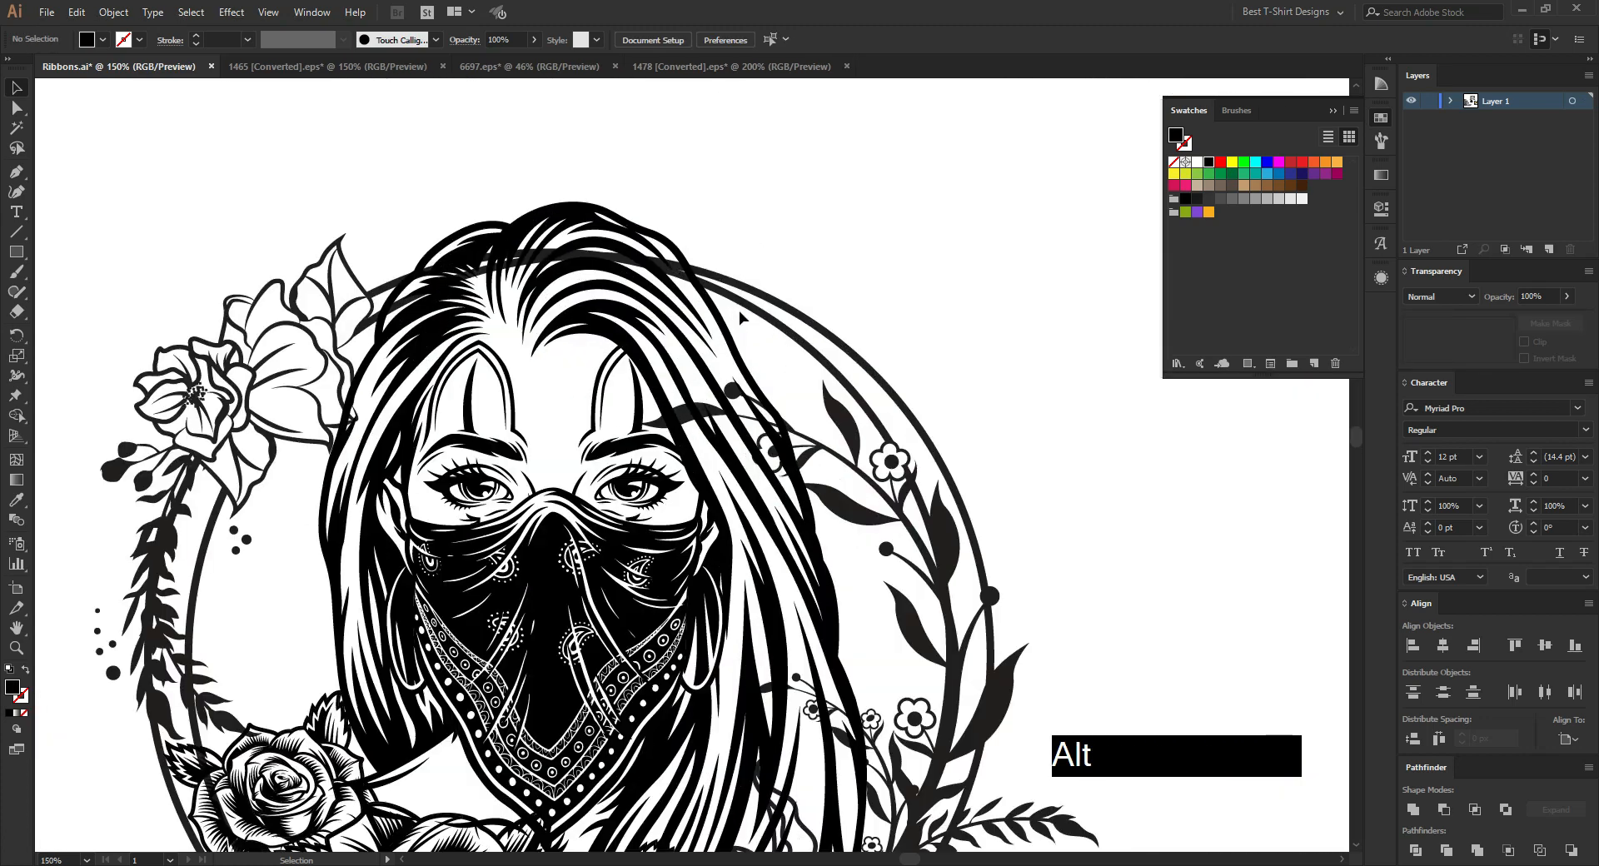
scroll(863, 299, down, 1)
scroll(864, 299, down, 2)
Step: Recolor the woman red and the rose group light blue to tell the overlapping artwork apart
click(666, 376)
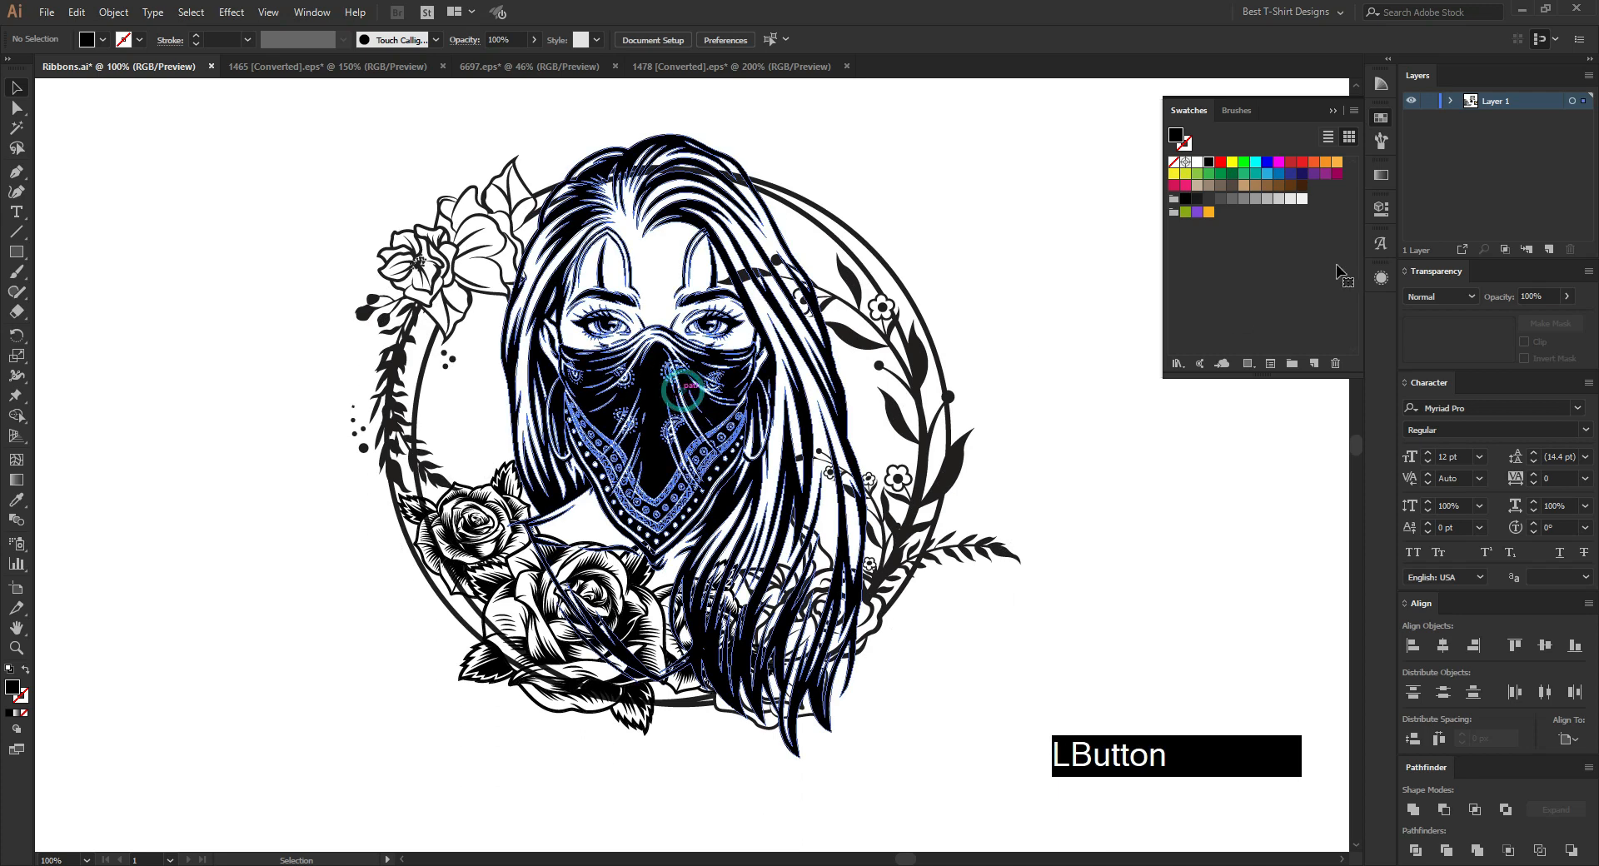
click(1291, 163)
click(1063, 314)
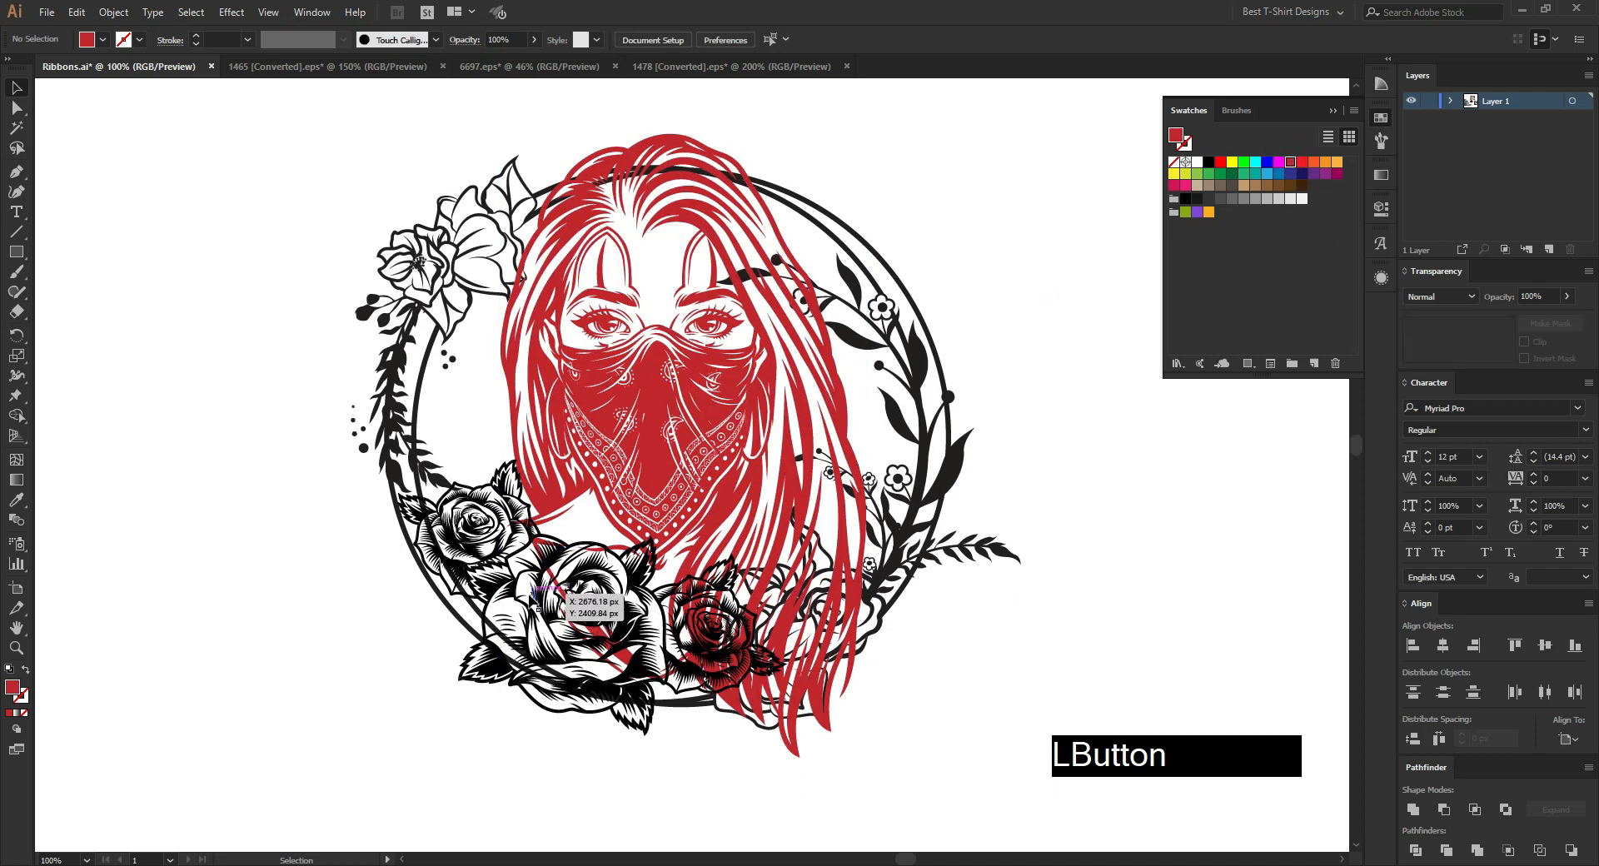
click(546, 604)
click(1268, 174)
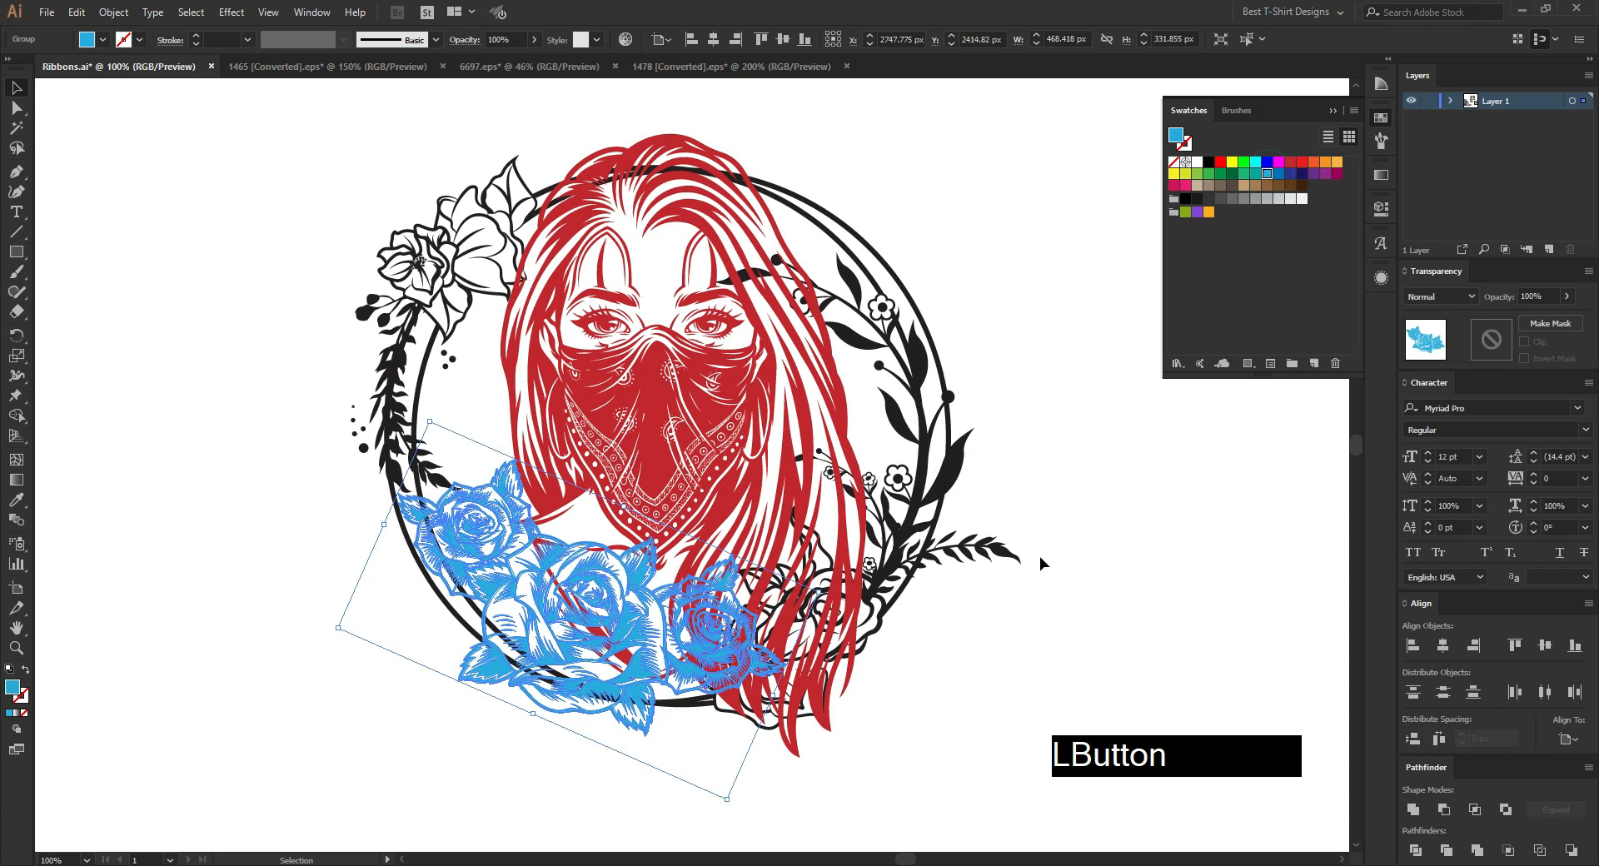
click(1041, 556)
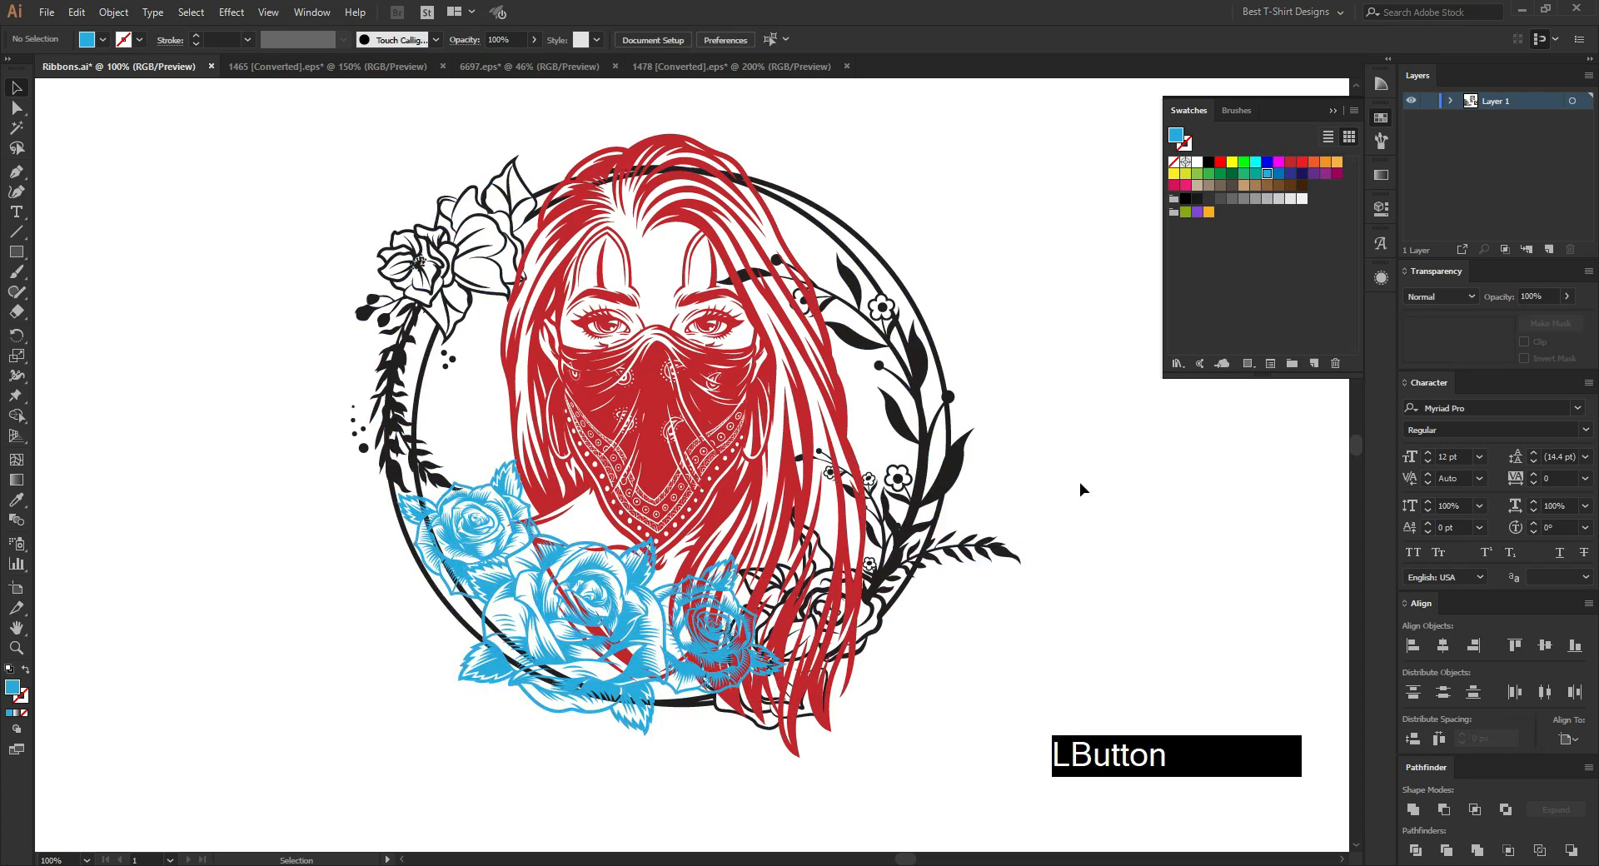
click(1018, 658)
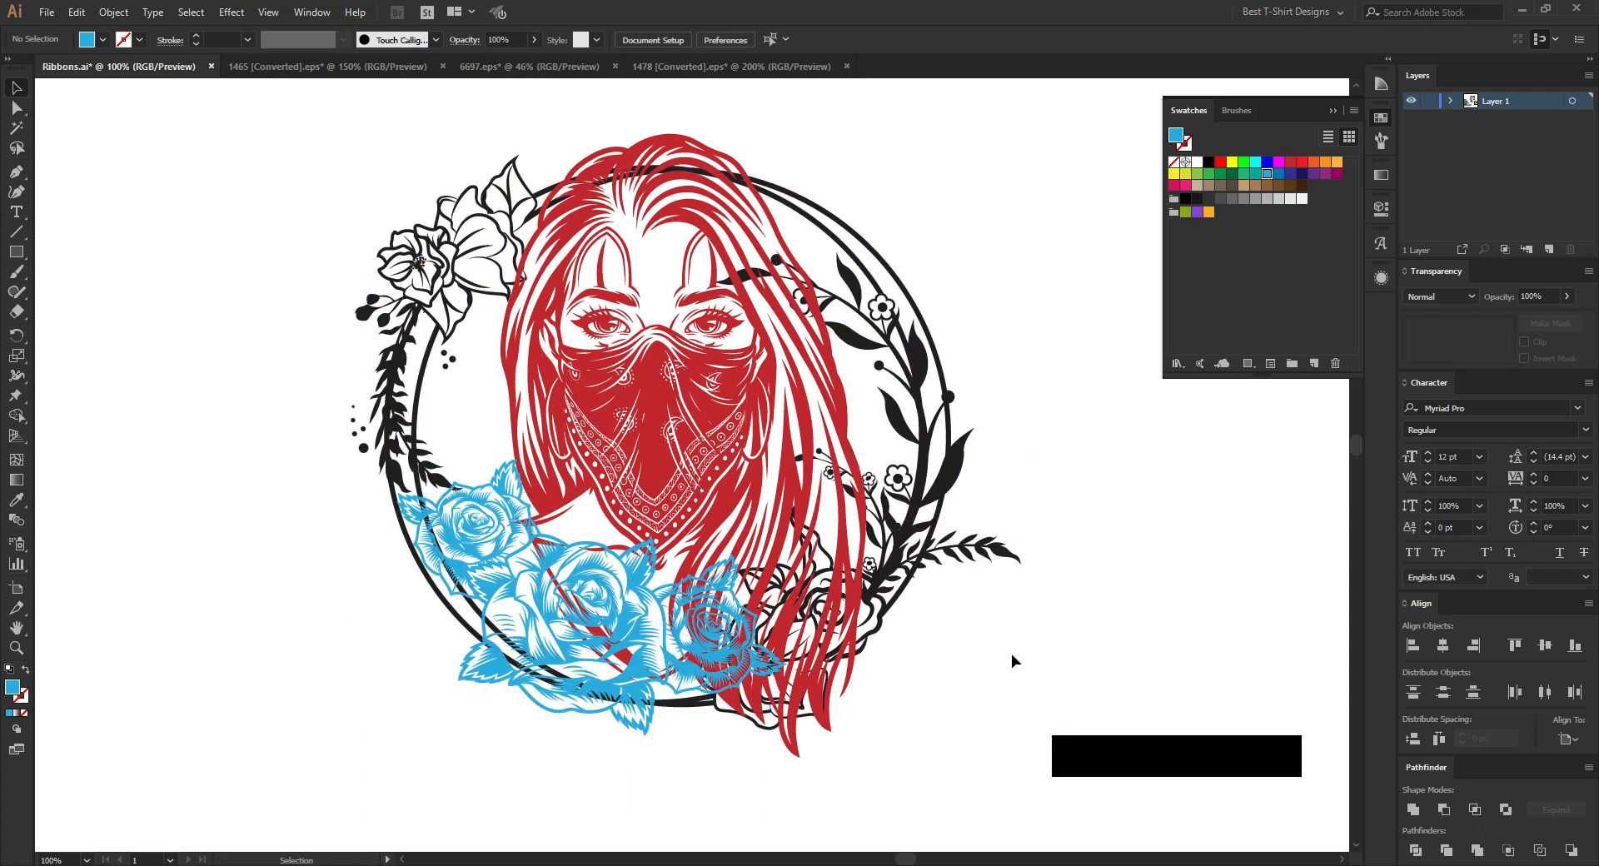
Step: Bring the circular floral frame in front of the woman and roses by cutting it and pasting it in front
click(913, 503)
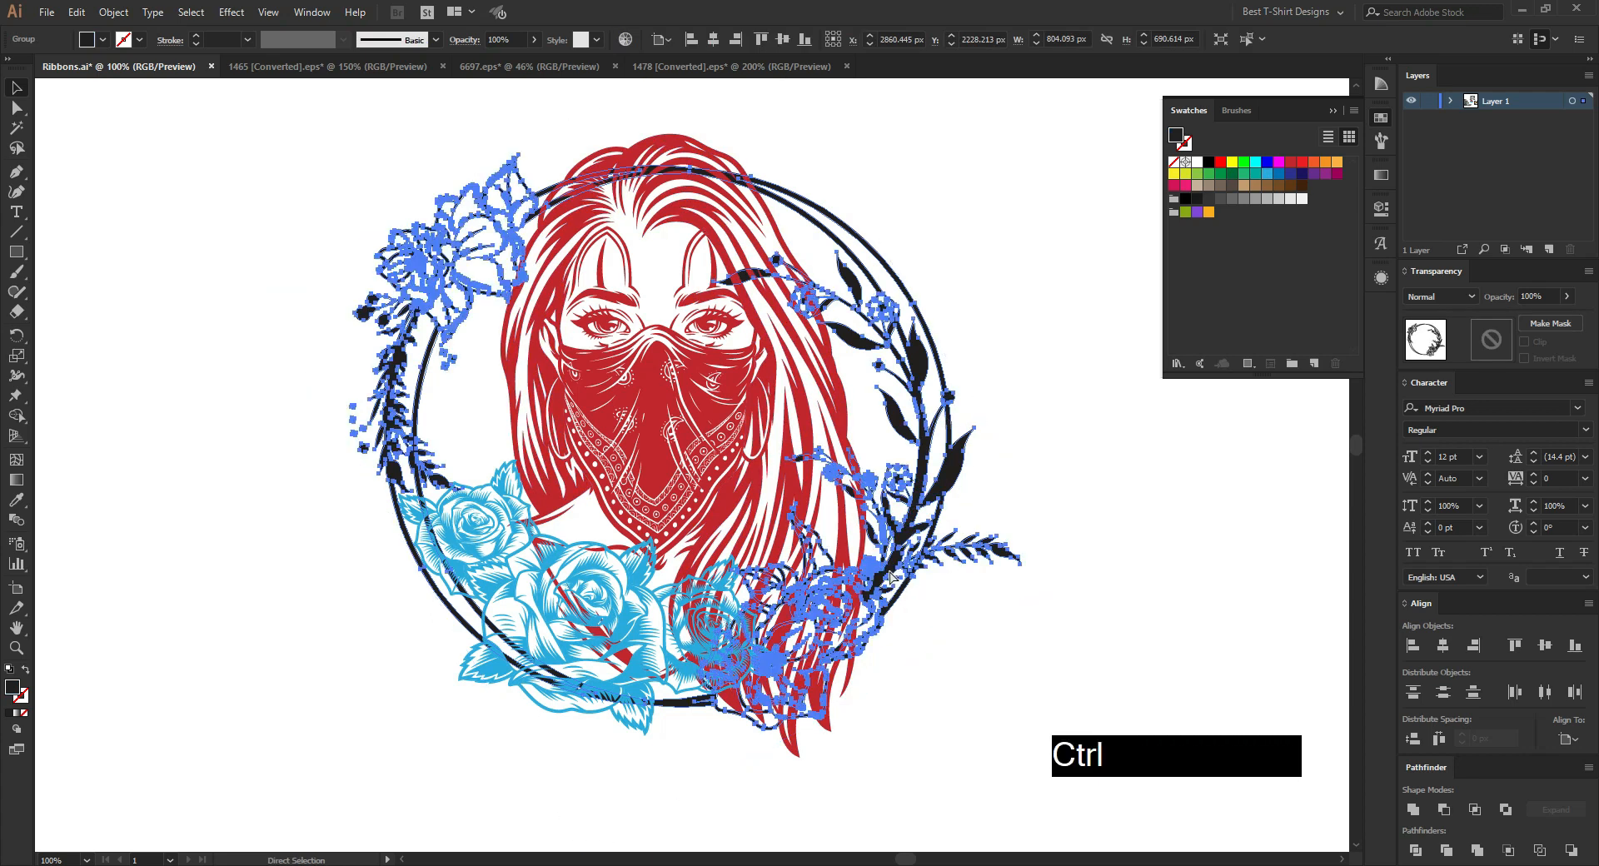
key(ctrl+x)
key(ctrl+f)
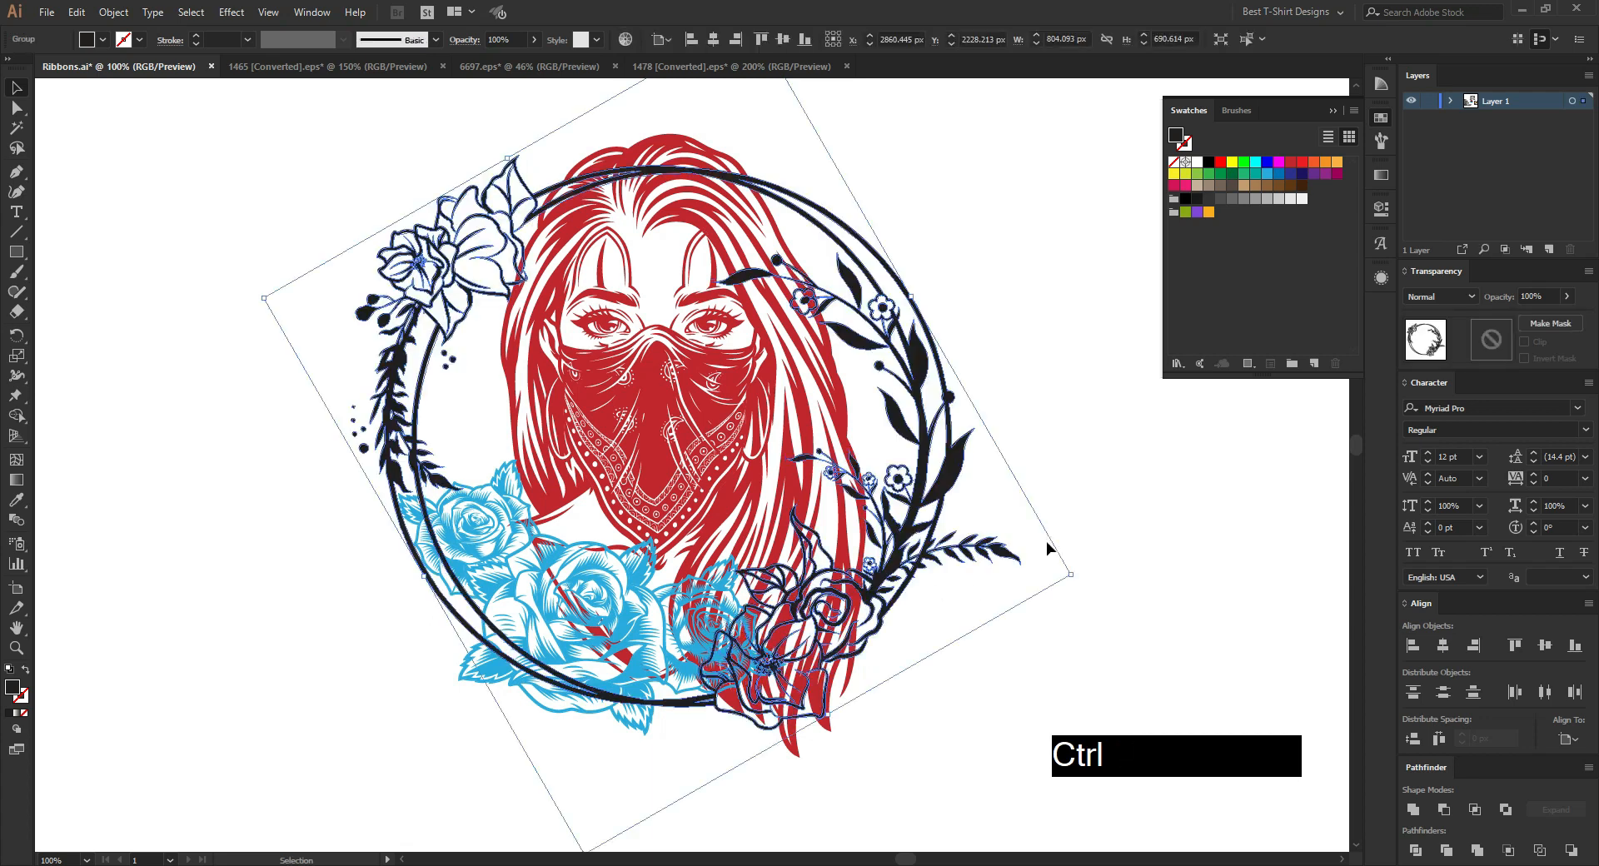
click(1086, 441)
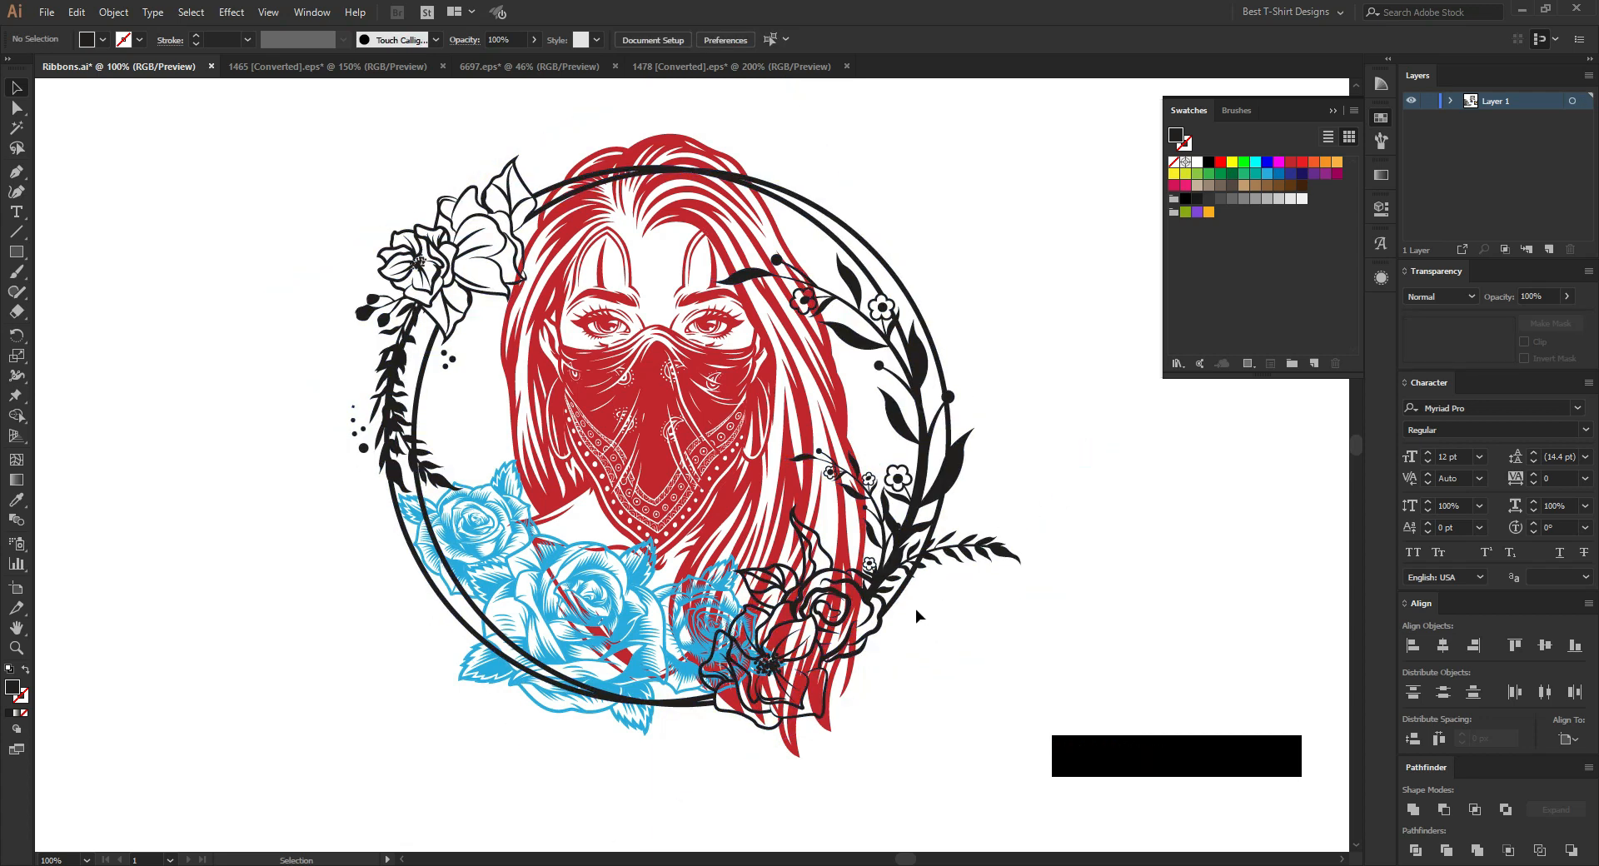
Step: Copy the circular floral frame, add an opacity mask with Clip off to the woman, and paste the frame in place inside the mask
click(898, 573)
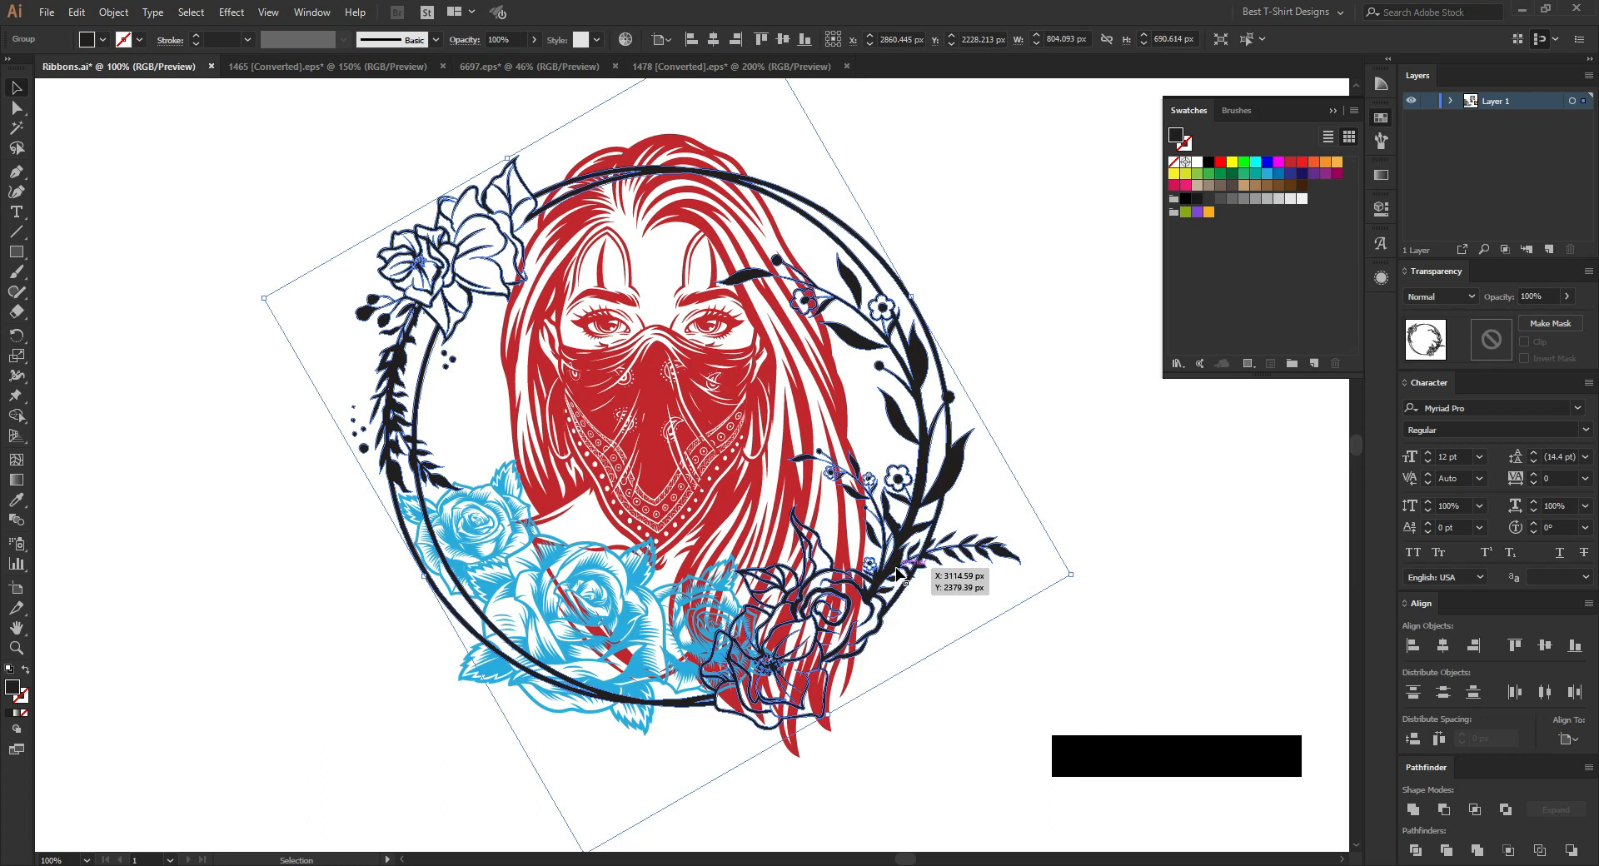
key(ctrl)
click(715, 417)
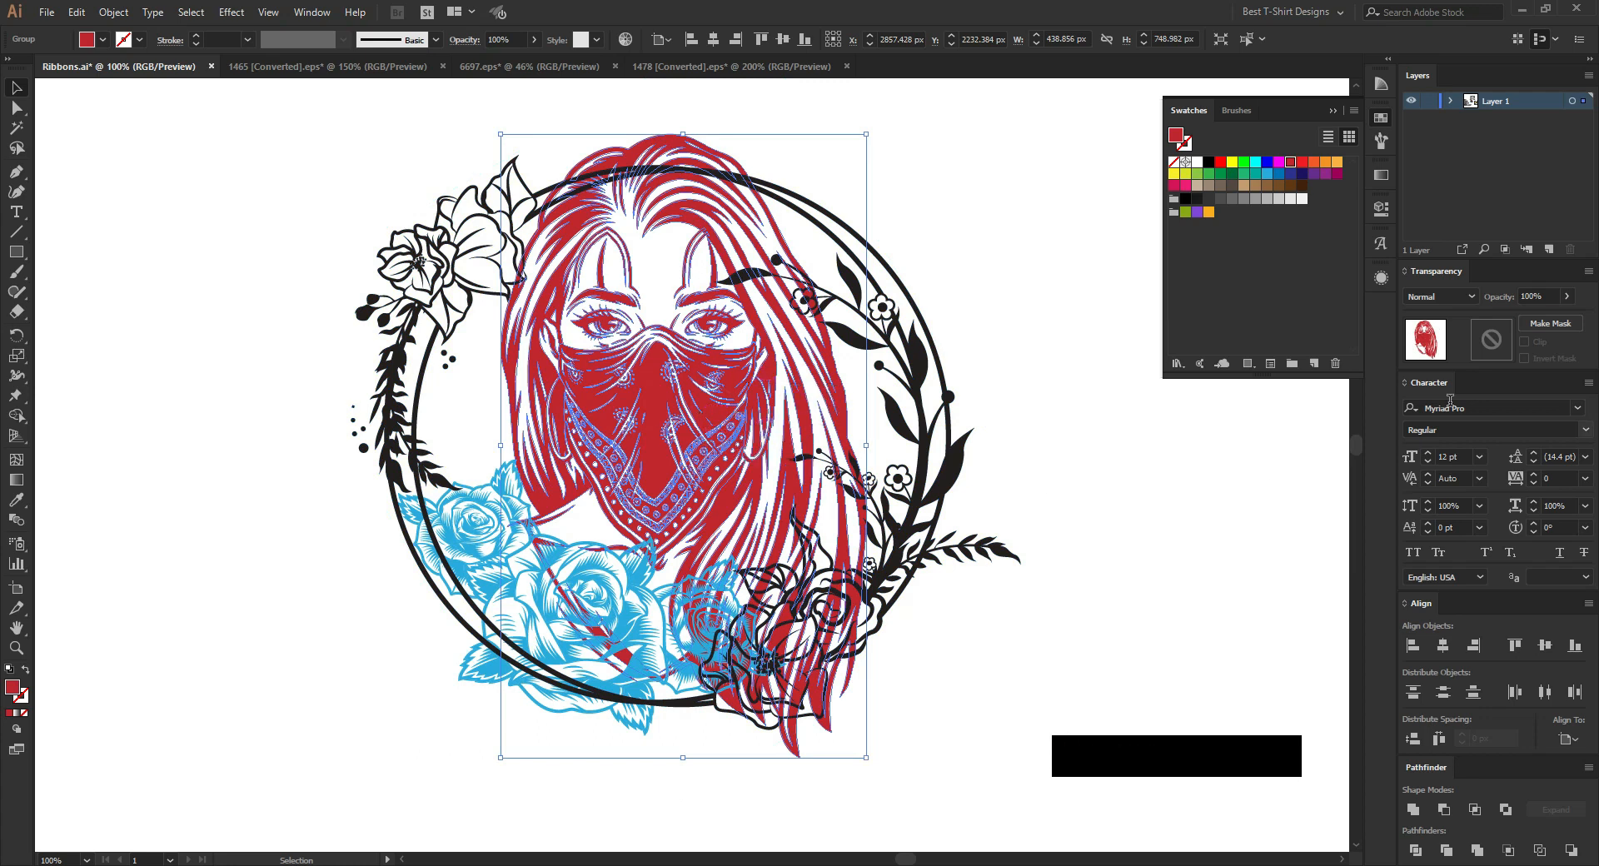
double_click(1488, 344)
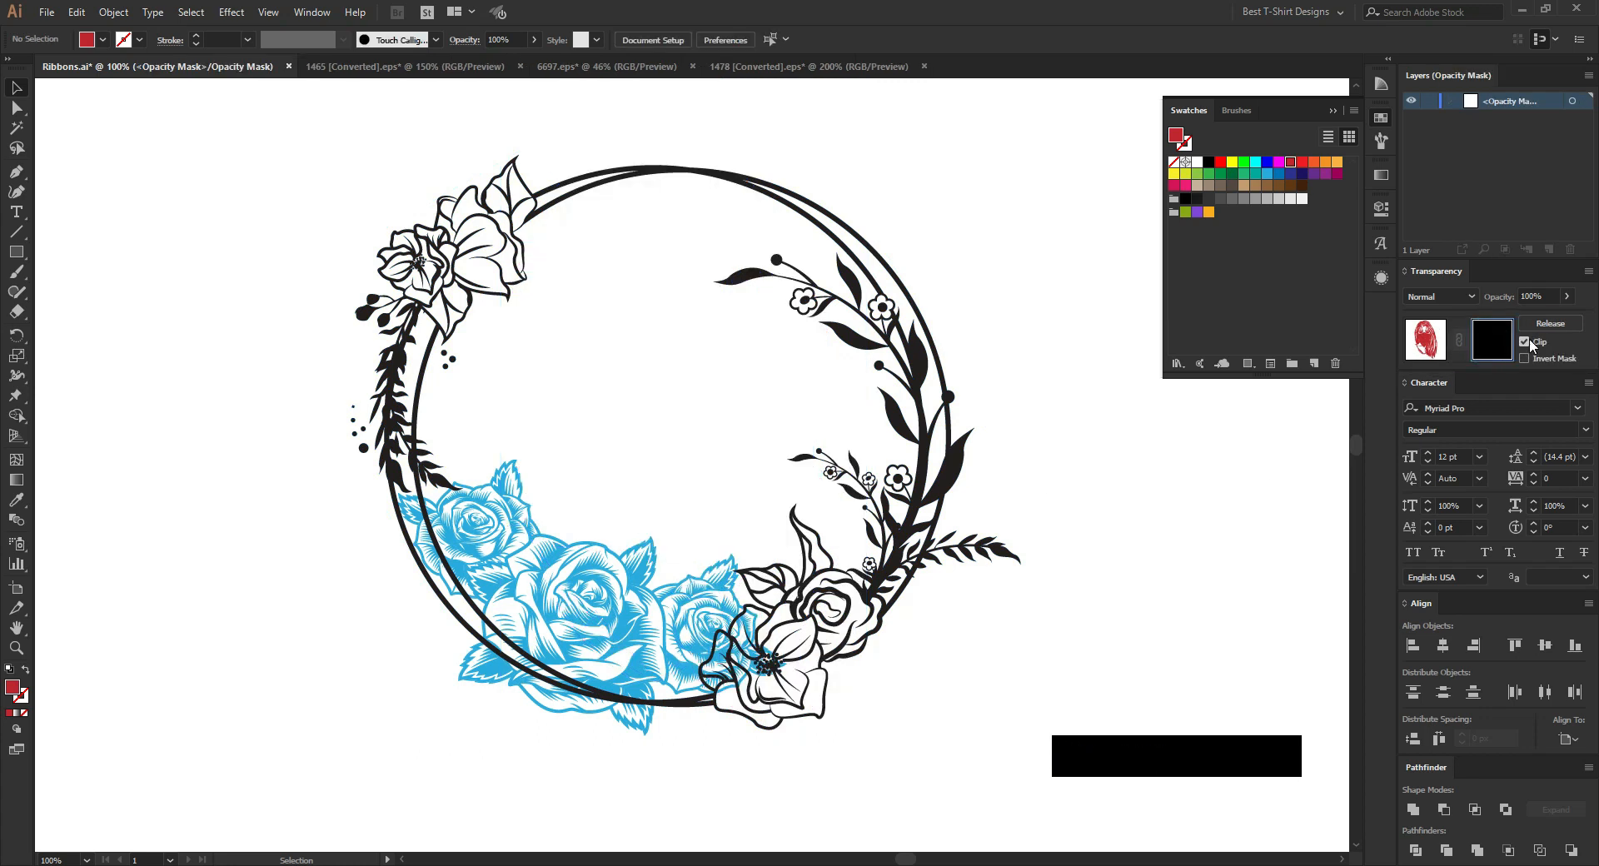
click(1529, 342)
key(ctrl)
key(ctrl+f)
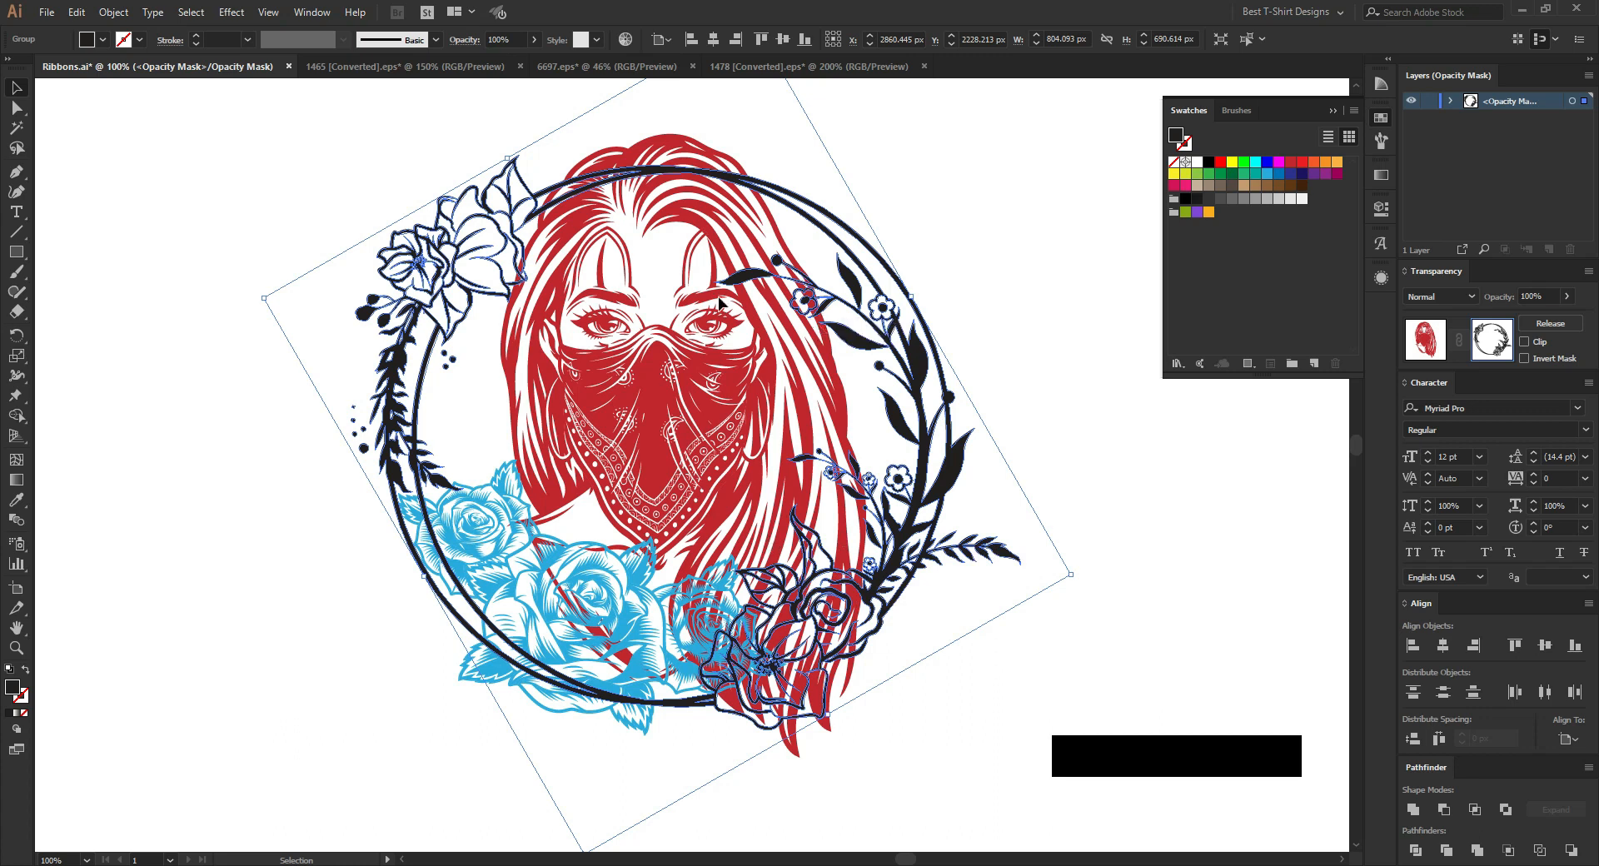
Step: Try to merge and unite the floral frame copy inside the woman's opacity mask, and undo the unite
scroll(720, 302, up, 1)
click(1477, 850)
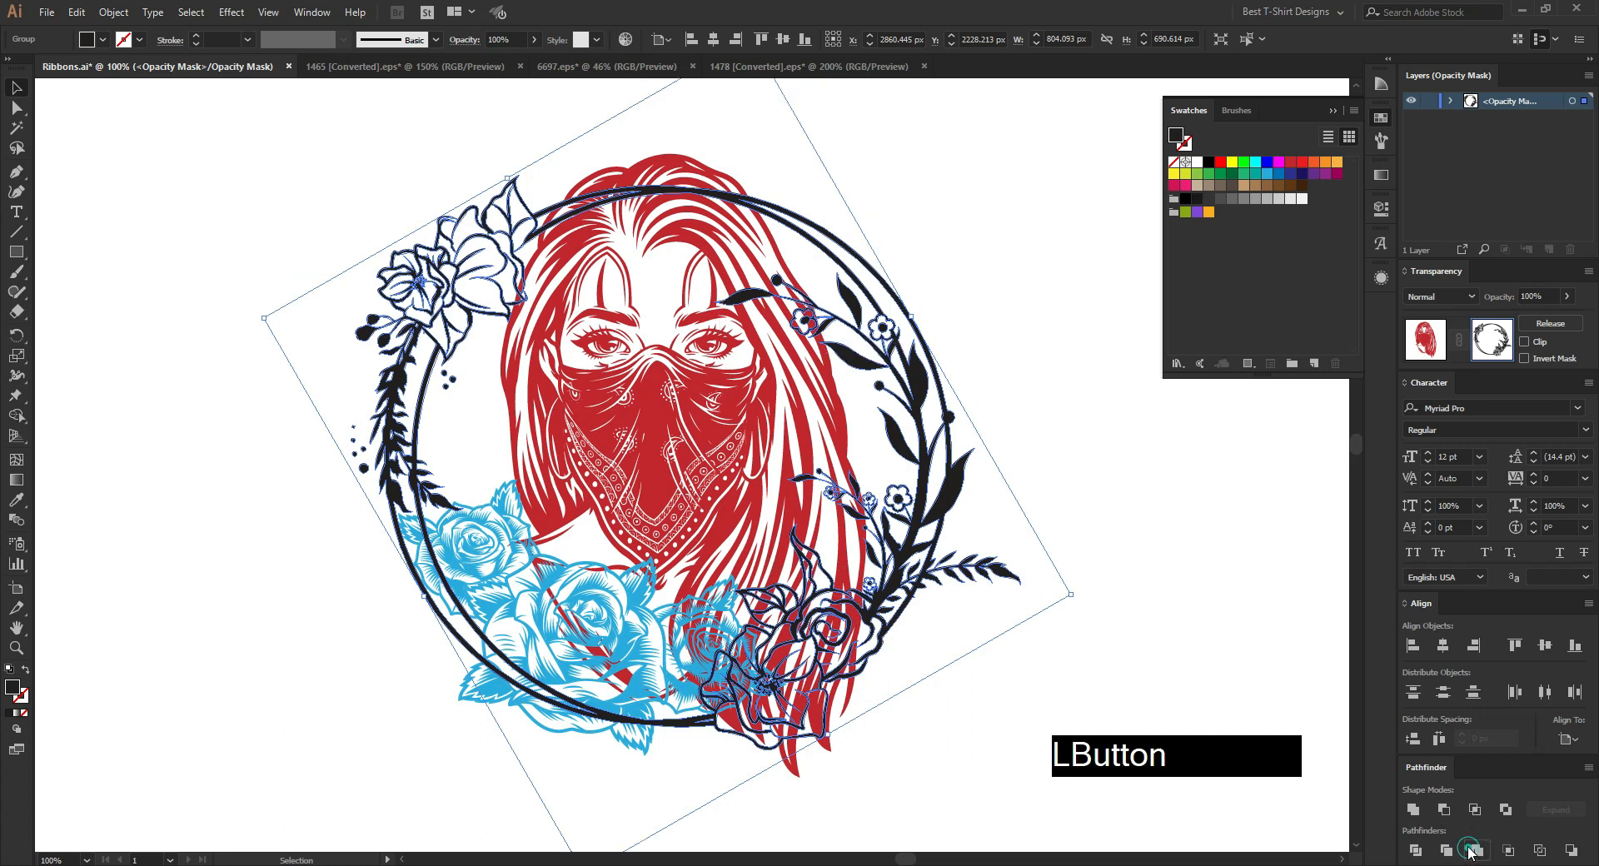
click(1413, 810)
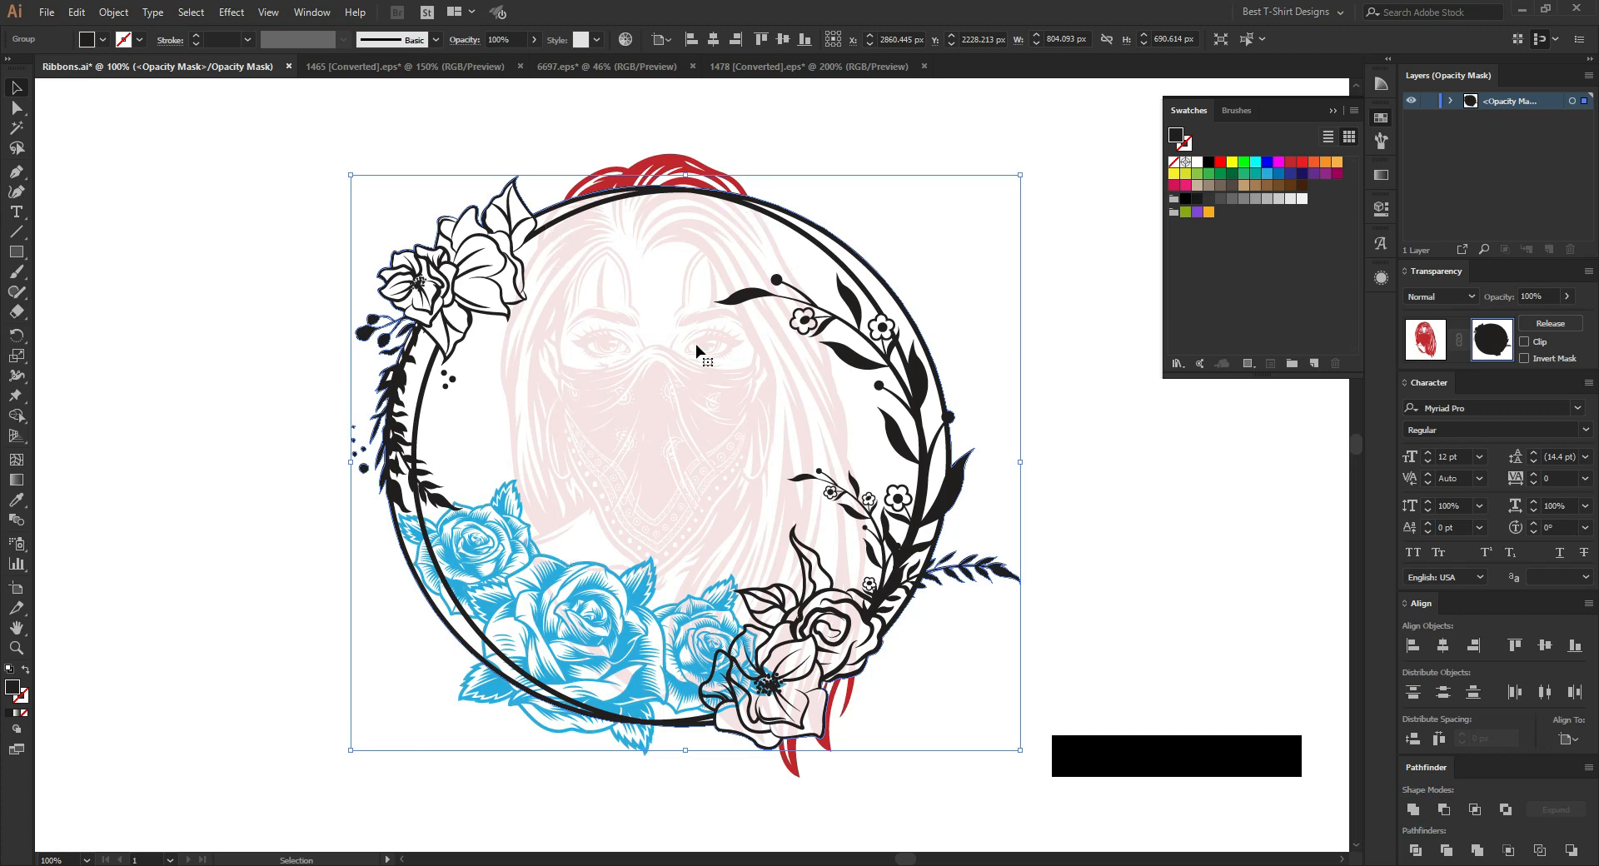
key(ctrl+z)
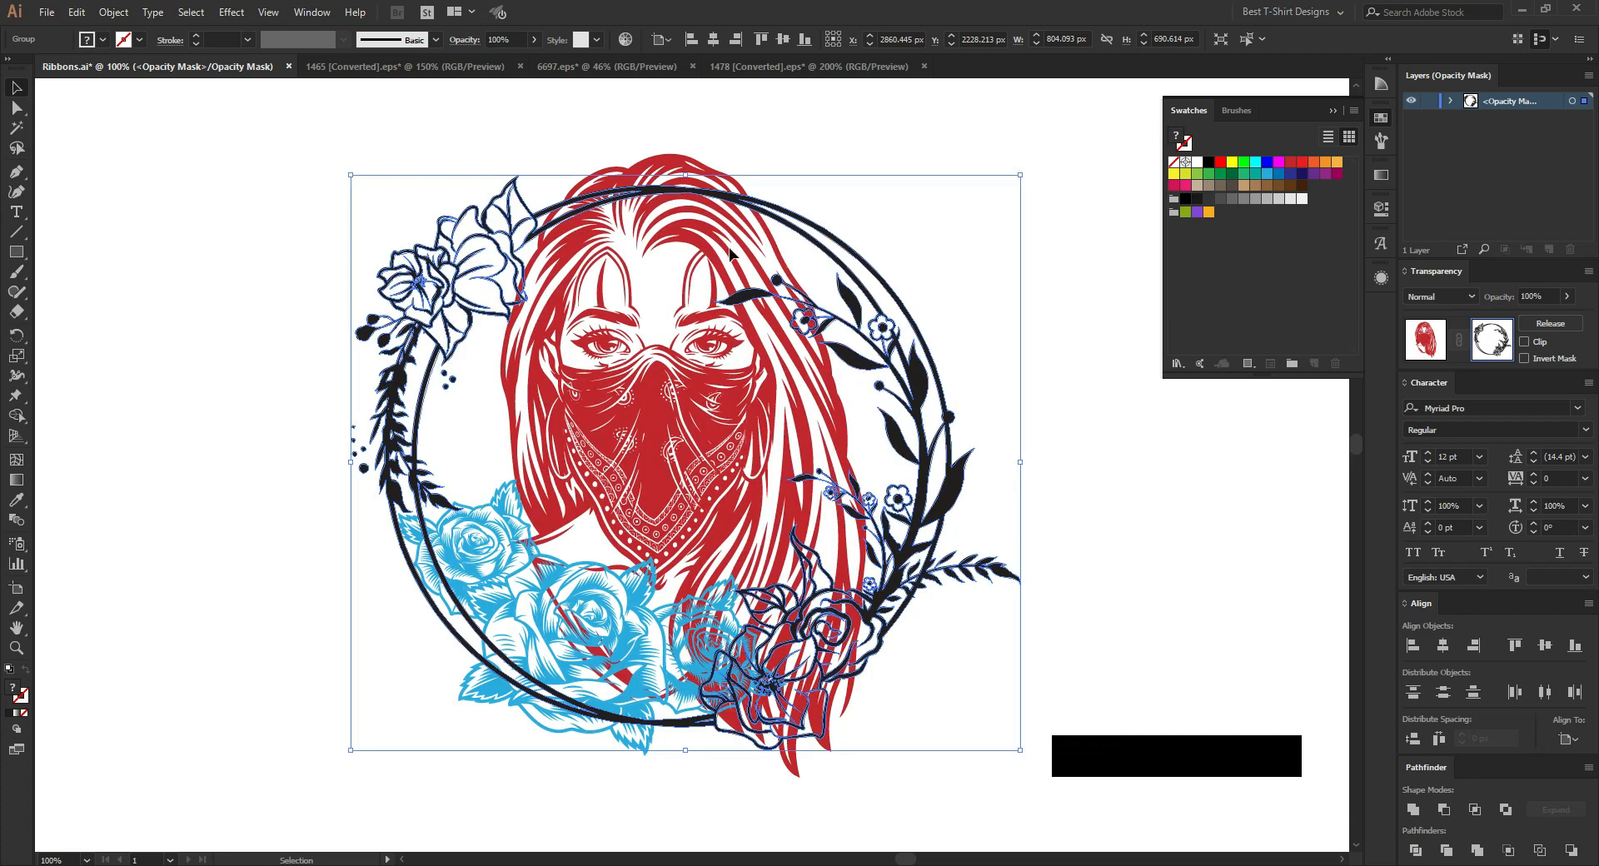
Step: Erase a small gap through the top of the frame copy's ring in the woman's opacity mask
key(shift+e)
key(bracketleft)
alt+scroll(696, 164, up, 4)
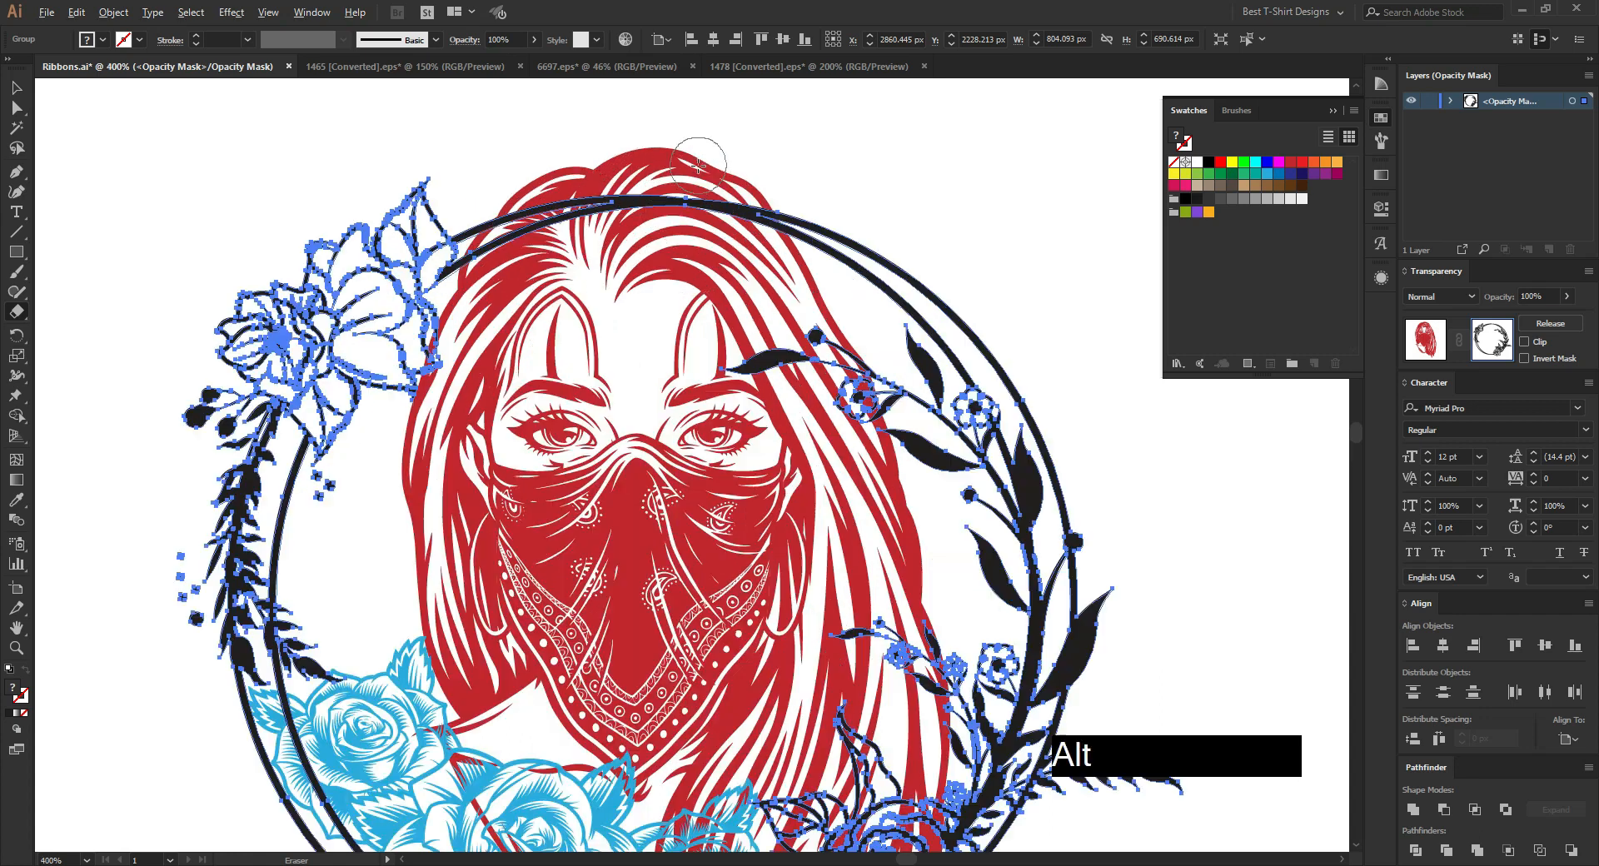
click(682, 258)
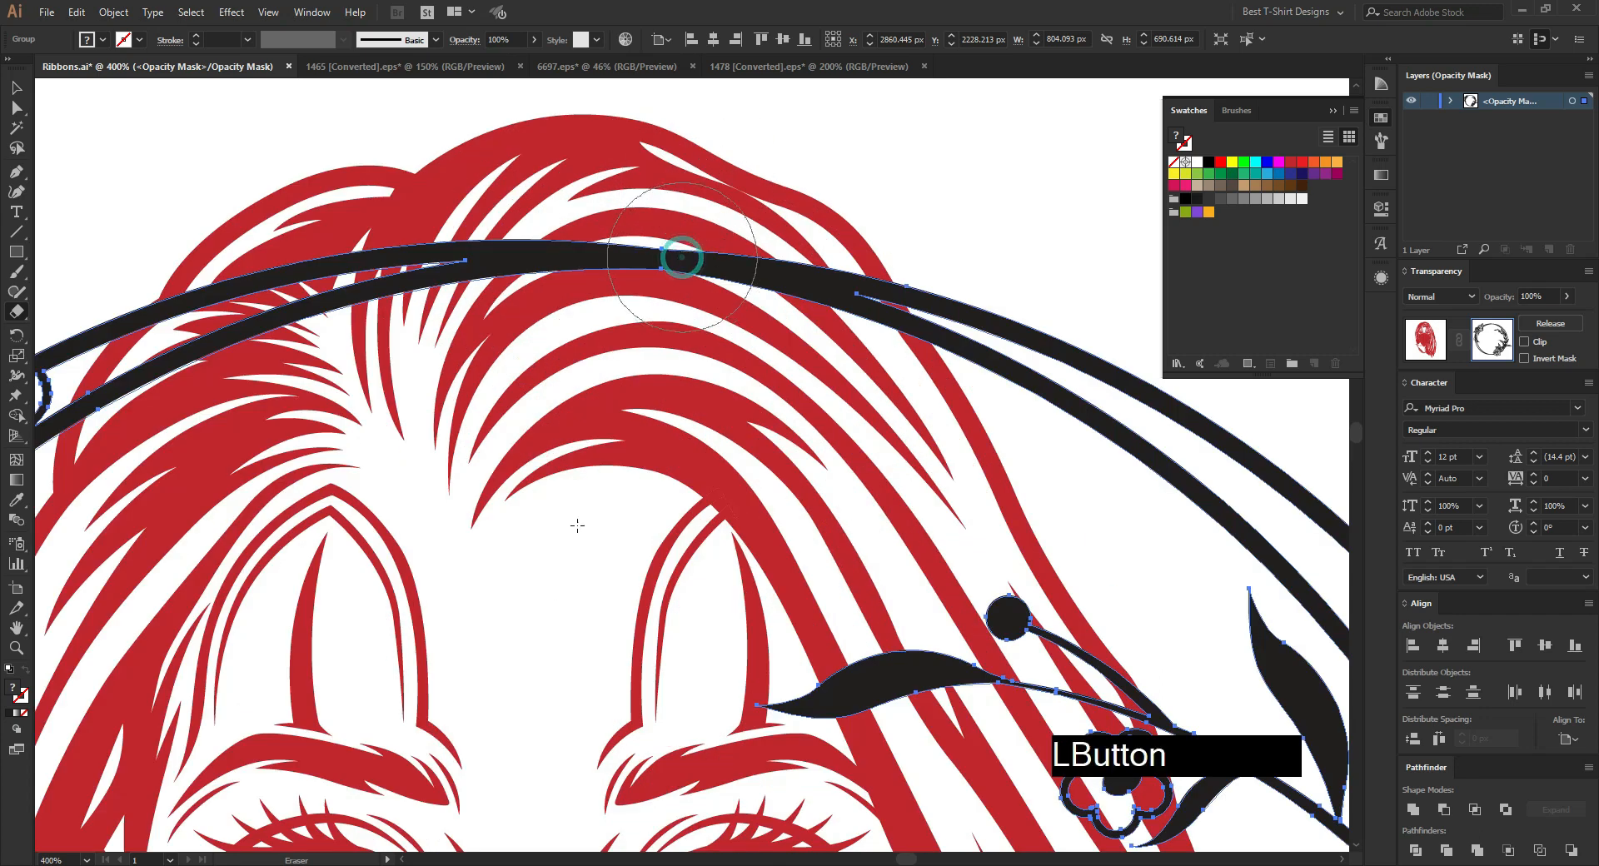
key(v)
alt+scroll(635, 204, down, 1)
alt+scroll(635, 204, down, 2)
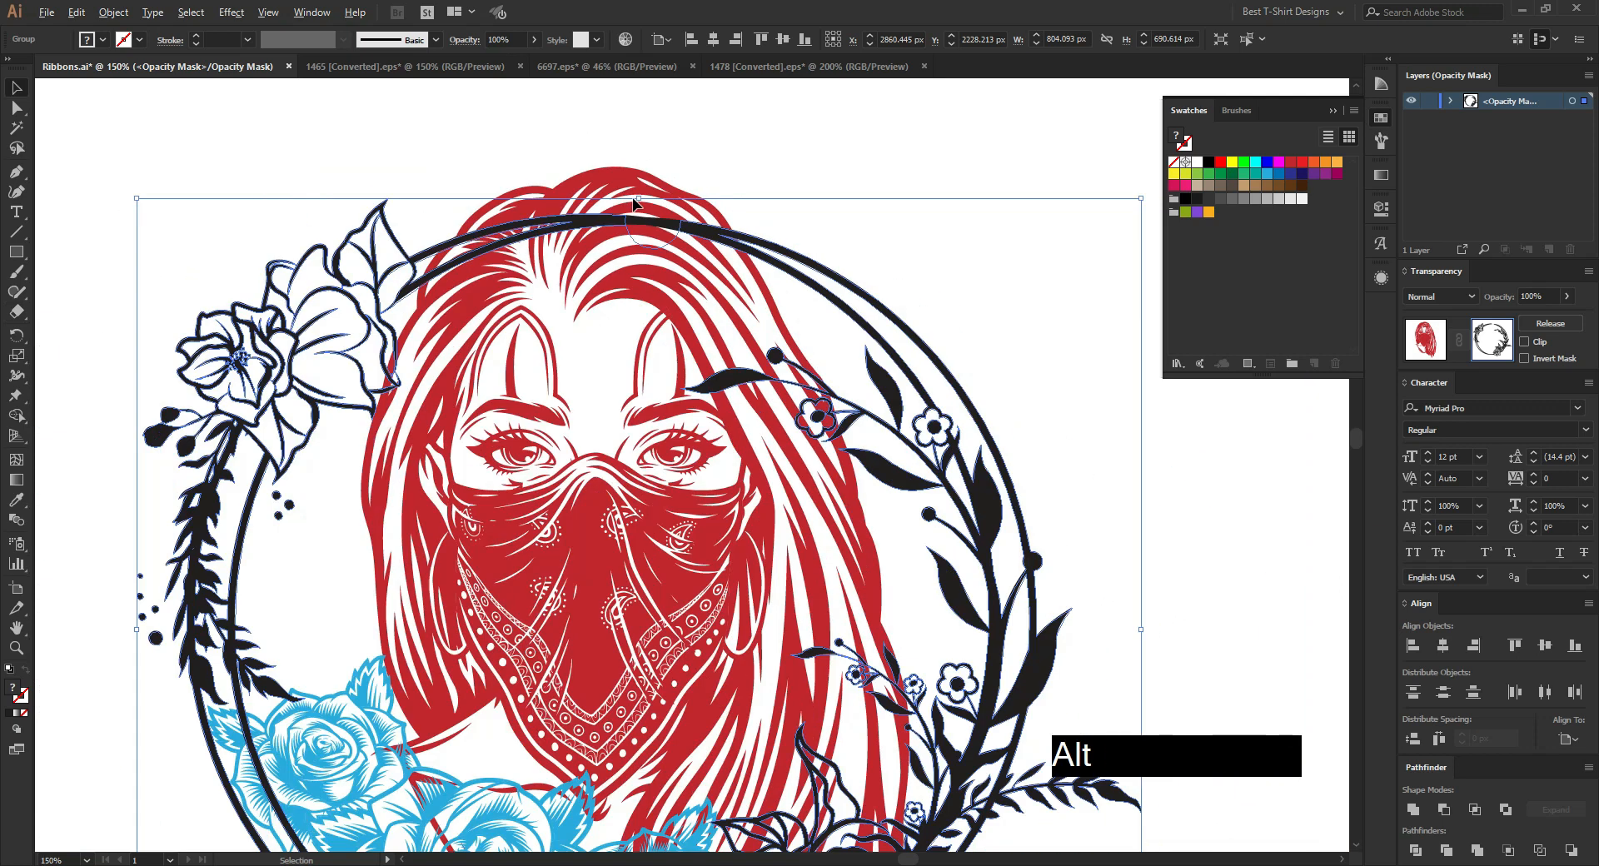
alt+scroll(634, 200, down, 1)
click(788, 200)
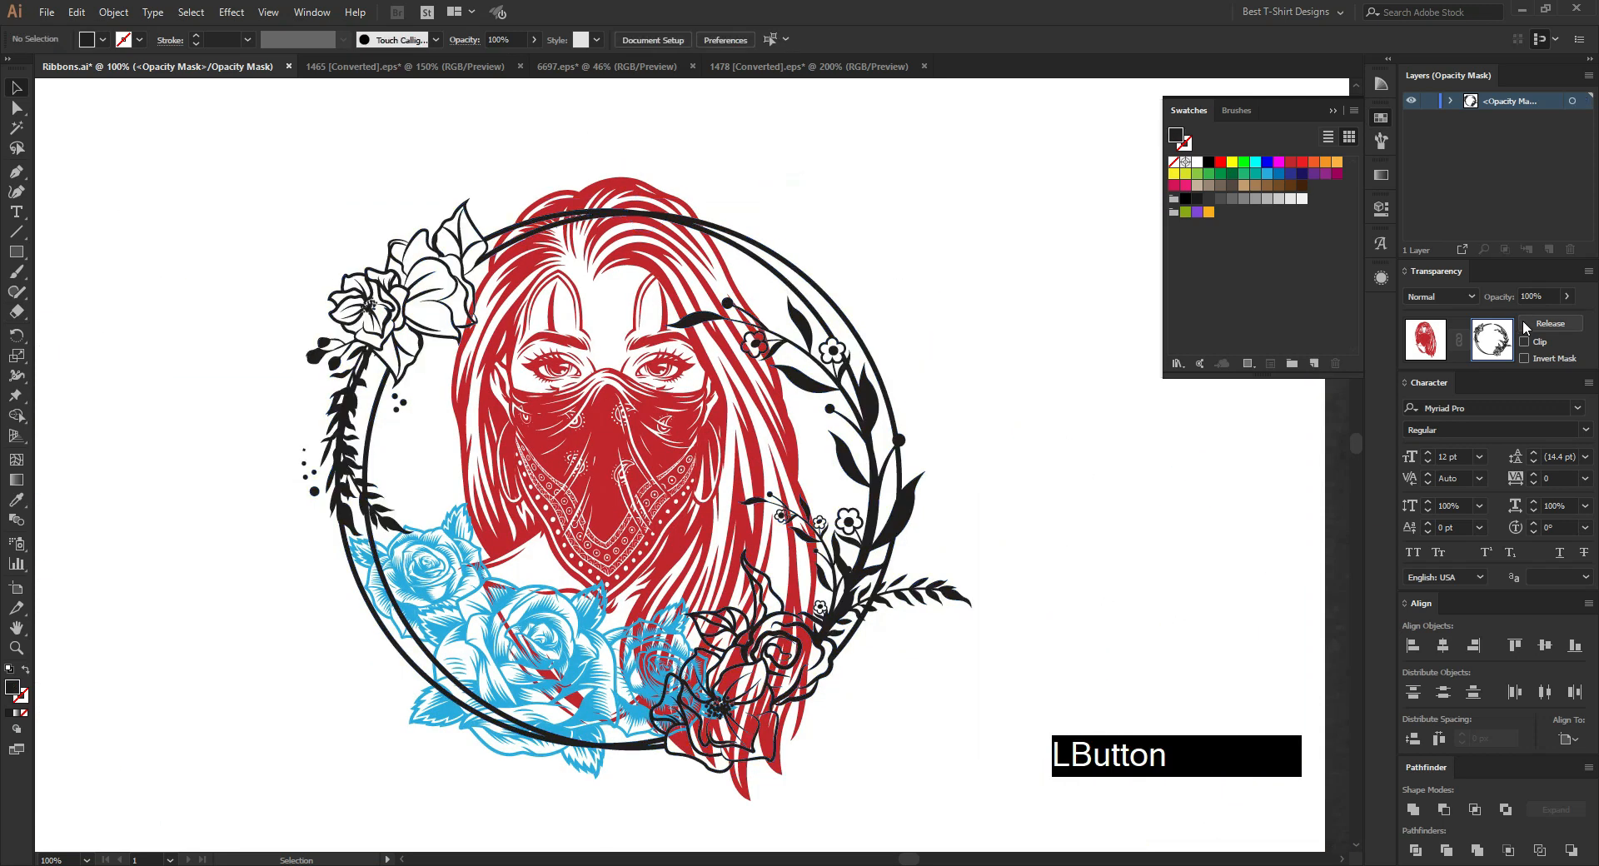
Step: Merge and unite the opened floral frame copy in the mask, and fill it with solid black
click(740, 320)
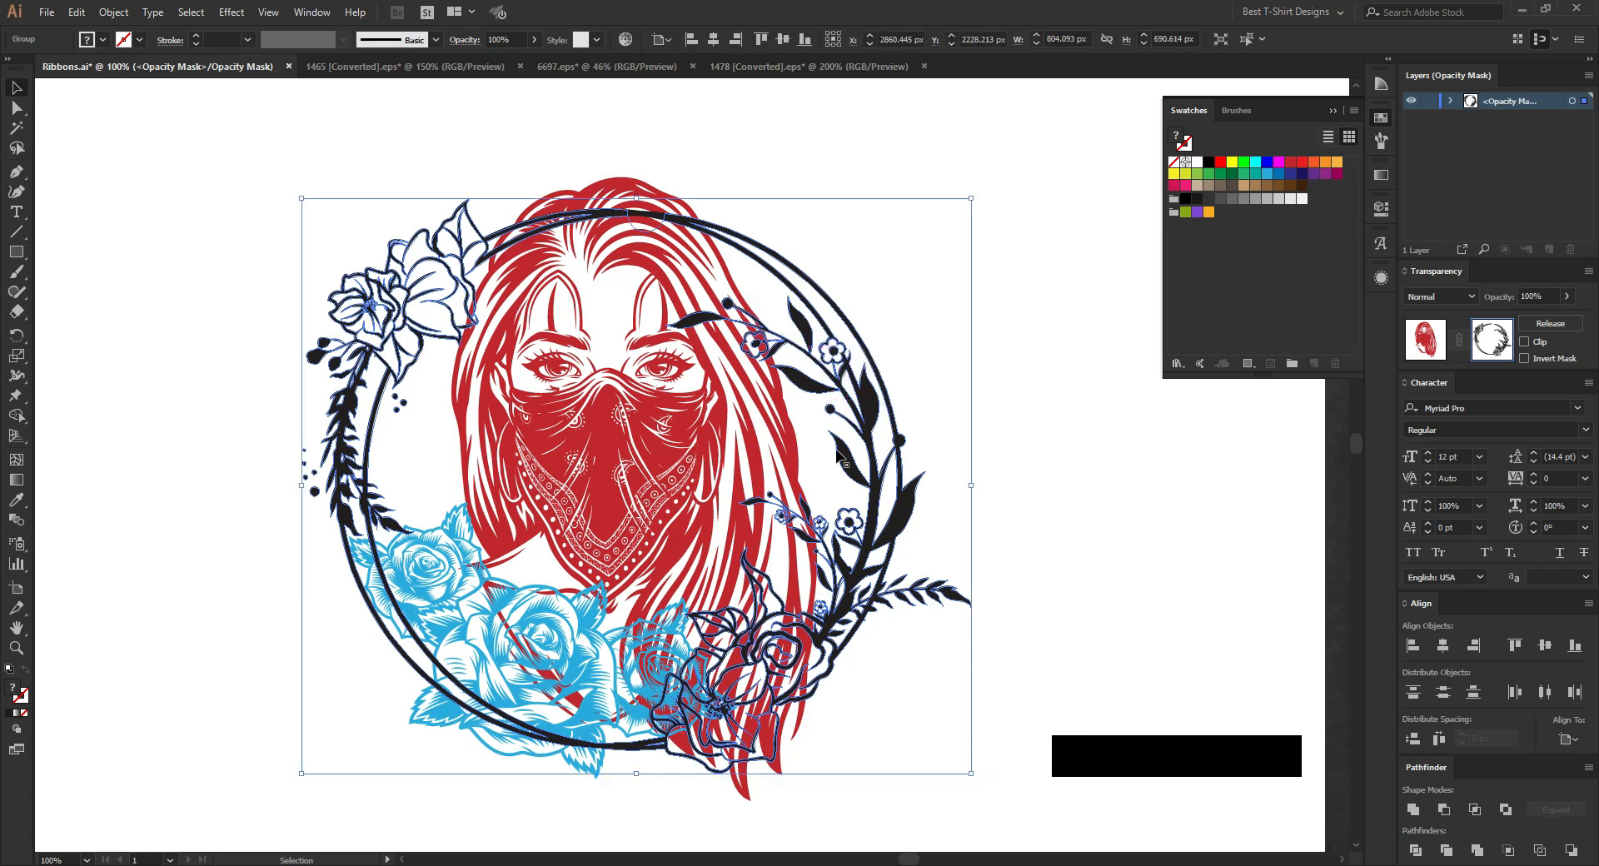
click(1476, 850)
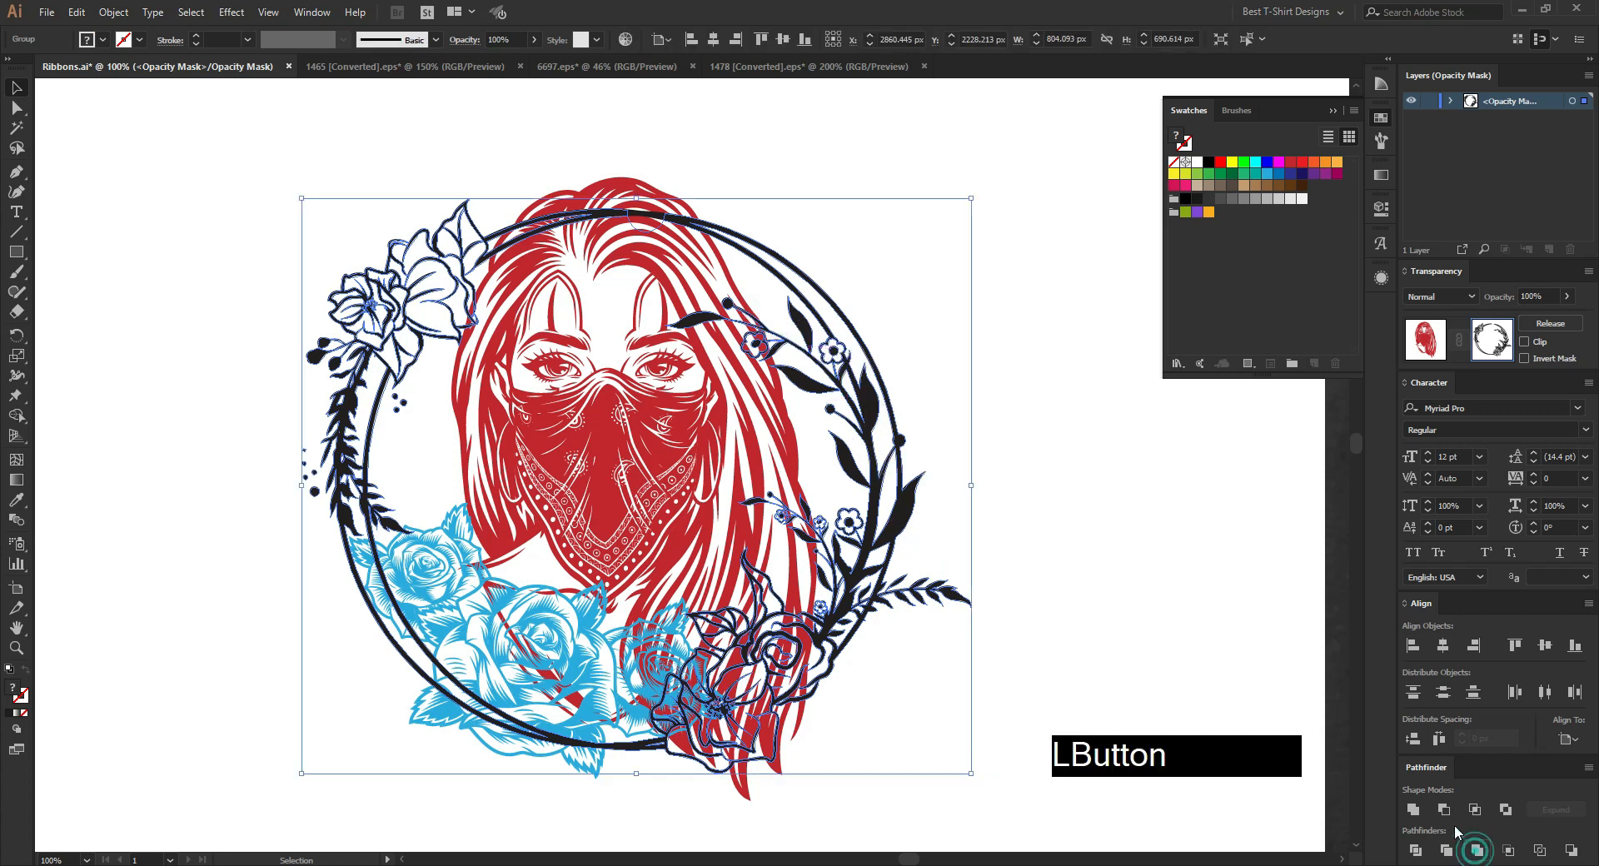
click(1414, 810)
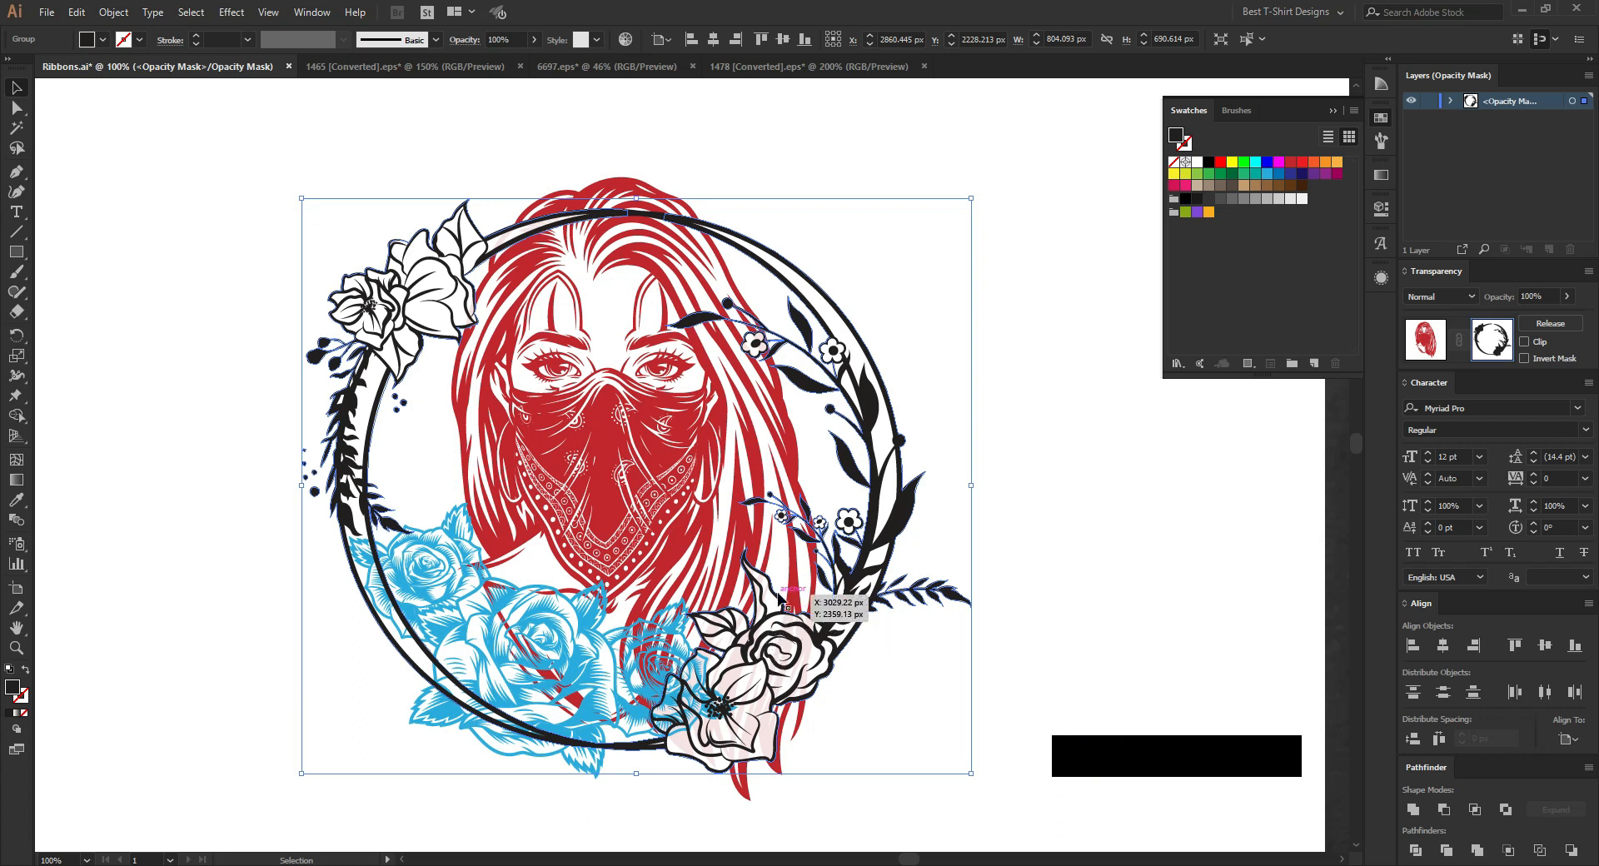
scroll(783, 731, up, 2)
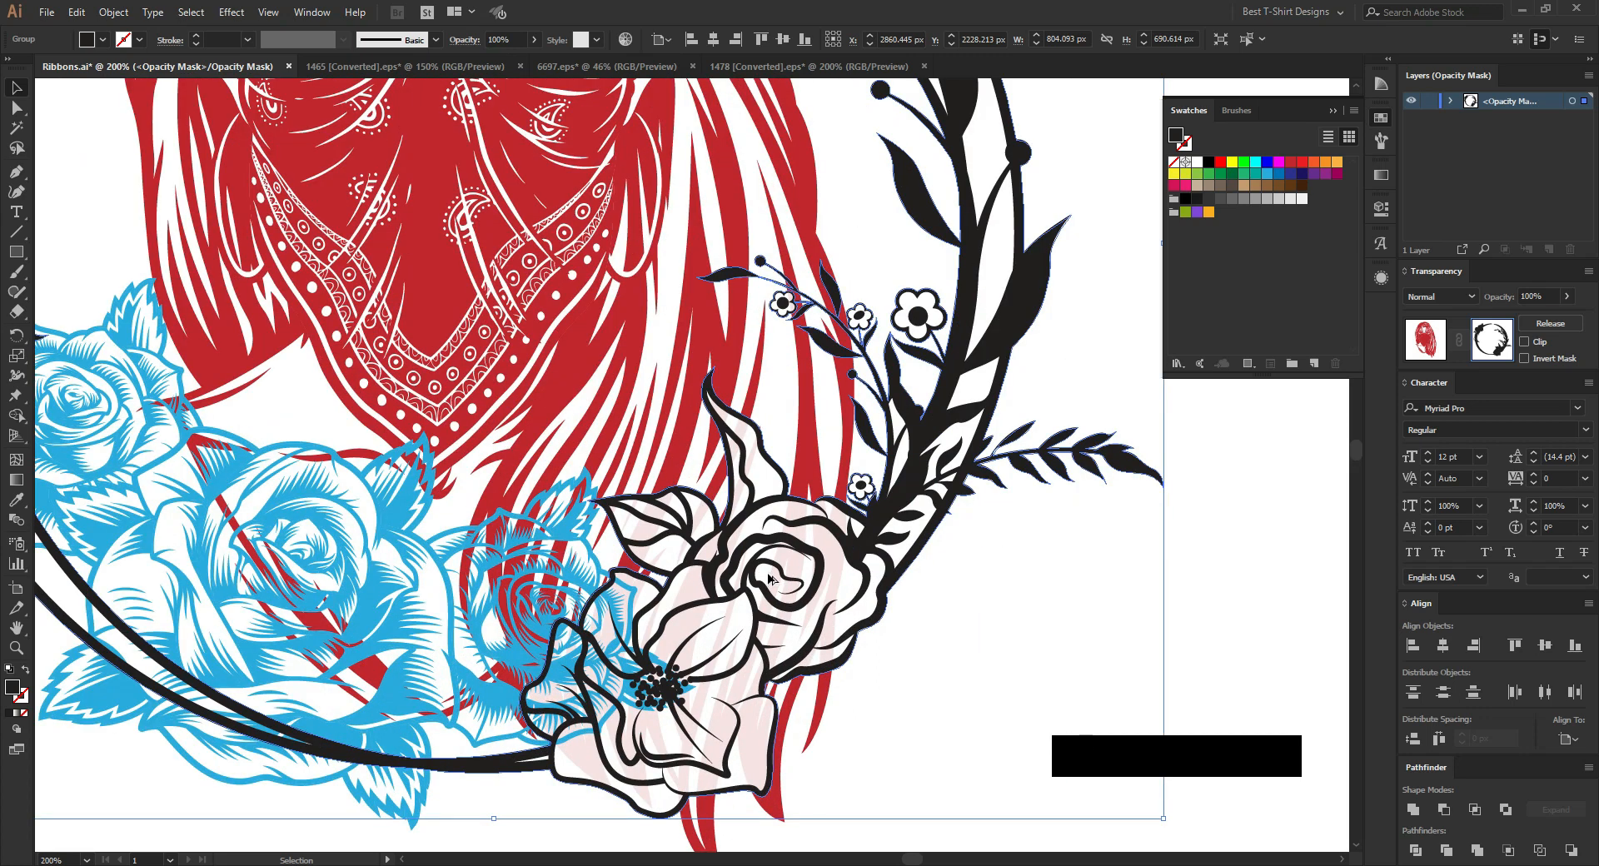
scroll(770, 579, down, 2)
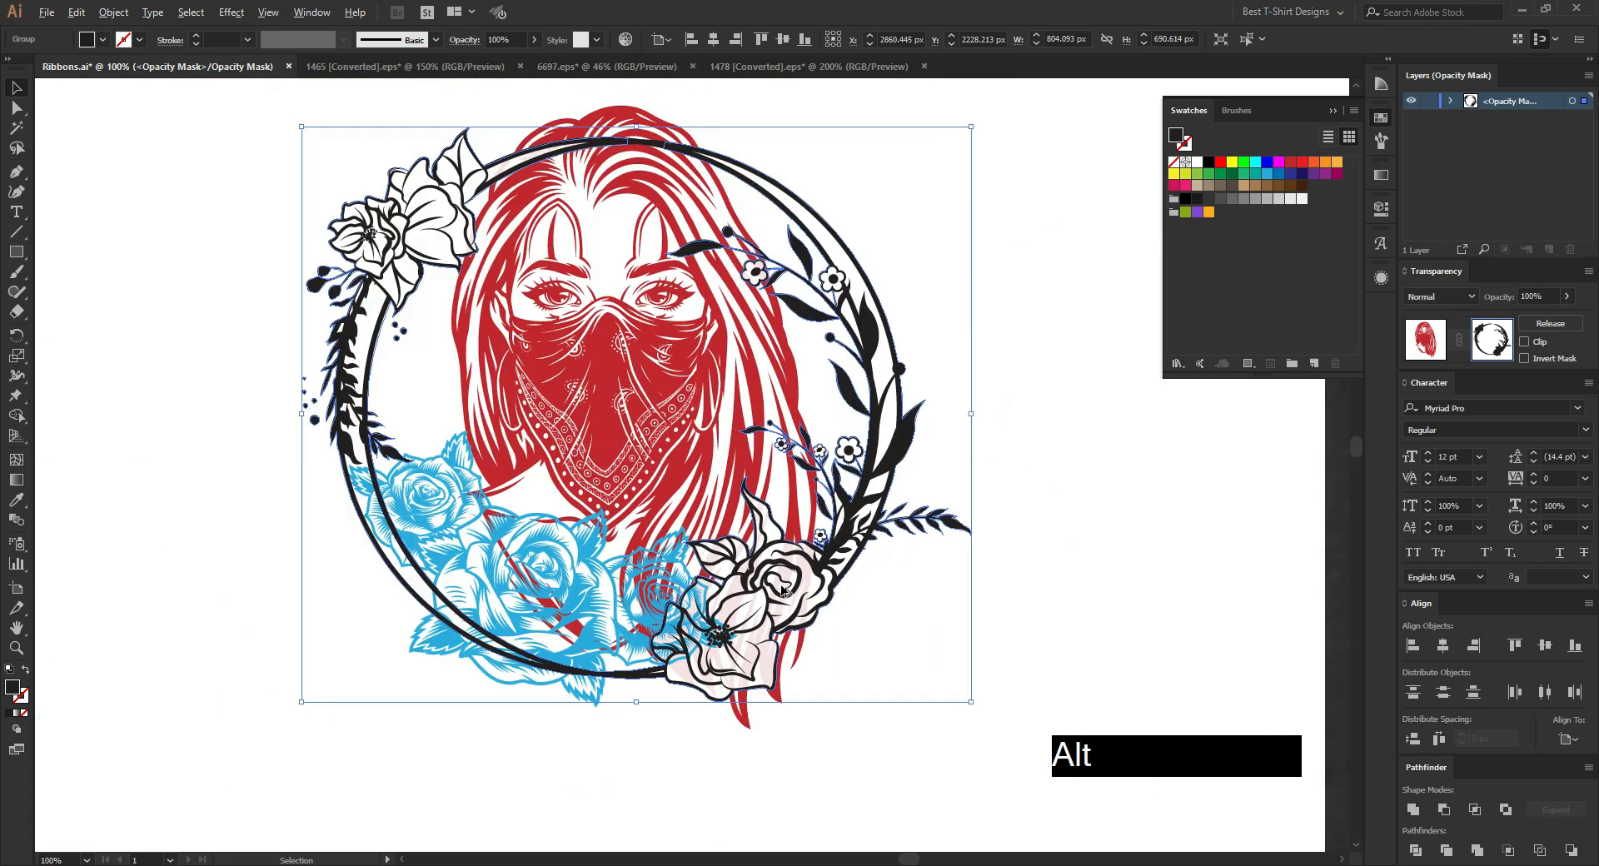
click(1208, 164)
click(1056, 533)
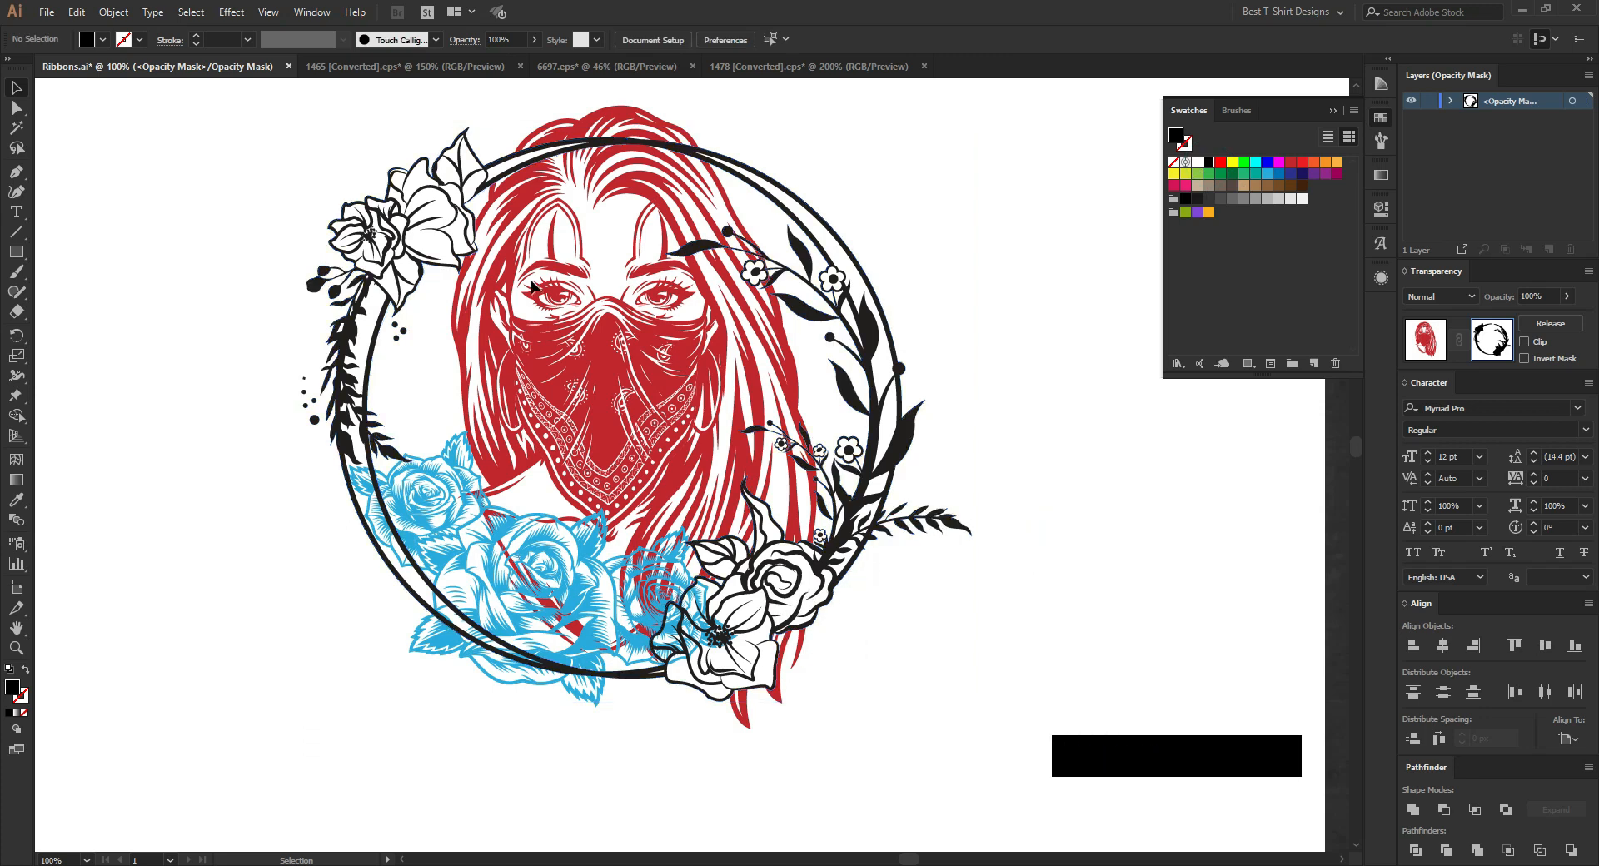
Step: Erase the mask's ring section across the top of the woman's hair, from the upper-left flowers to the hair's right edge
scroll(493, 188, up, 2)
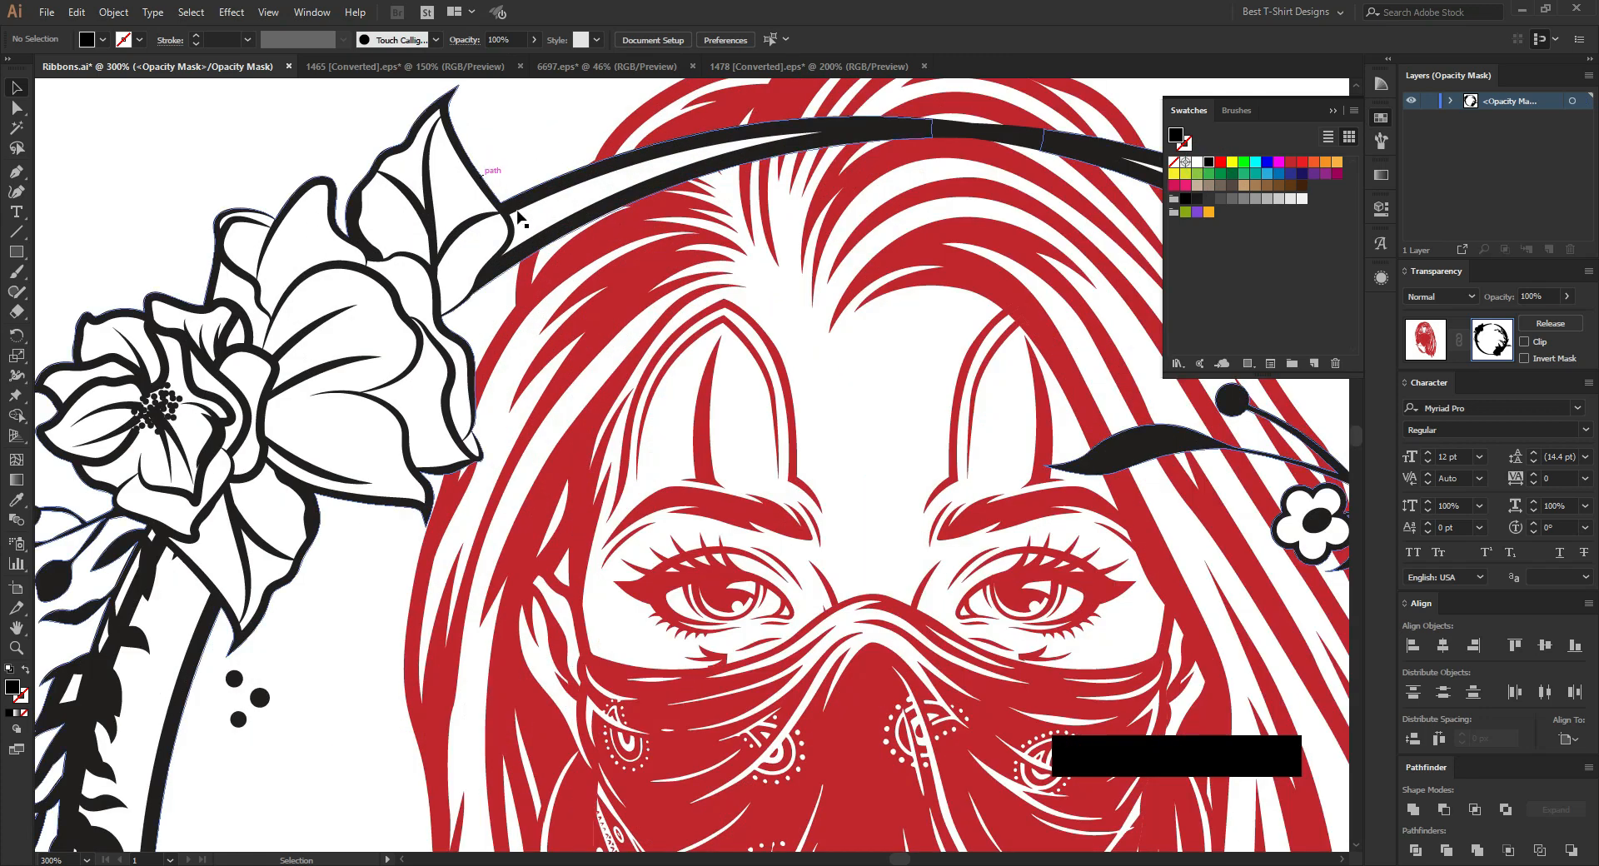
scroll(560, 246, down, 1)
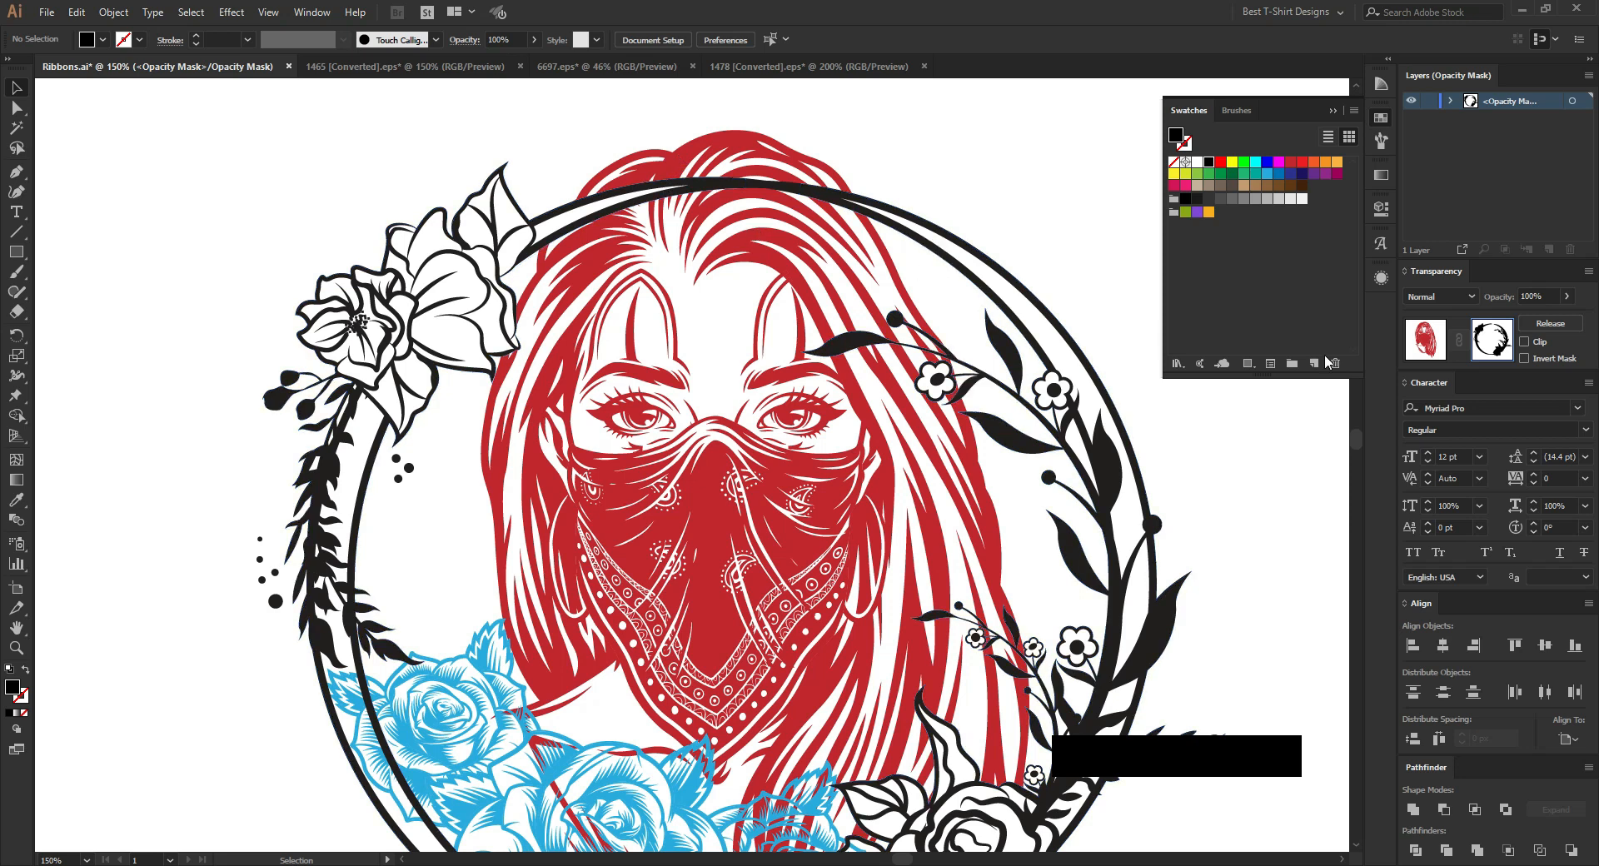
drag(910, 173, 752, 274)
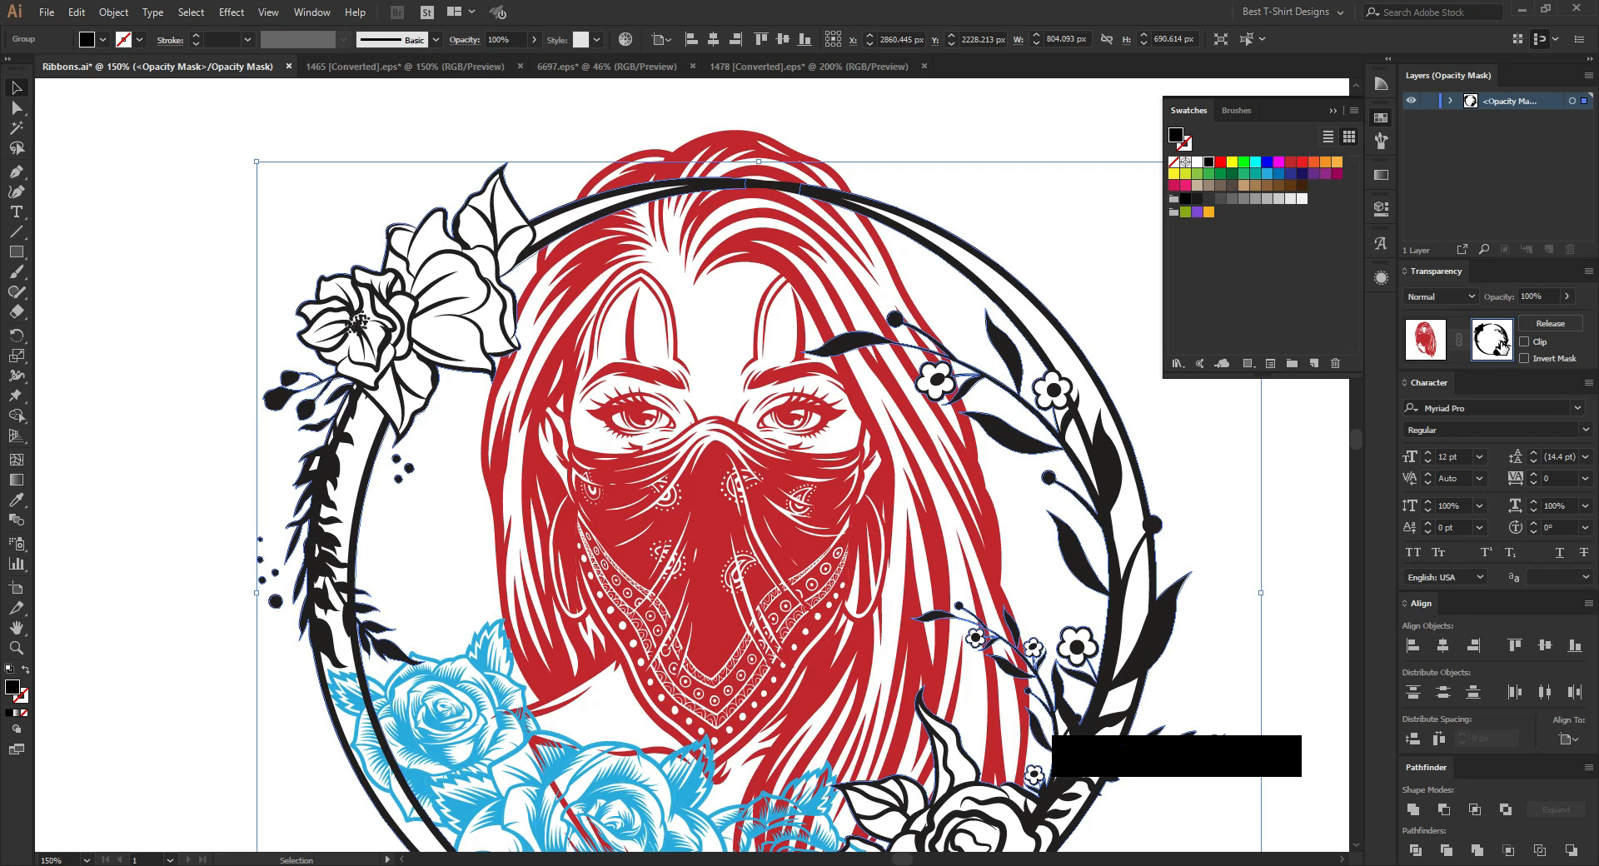
key(shift)
key(shift+e)
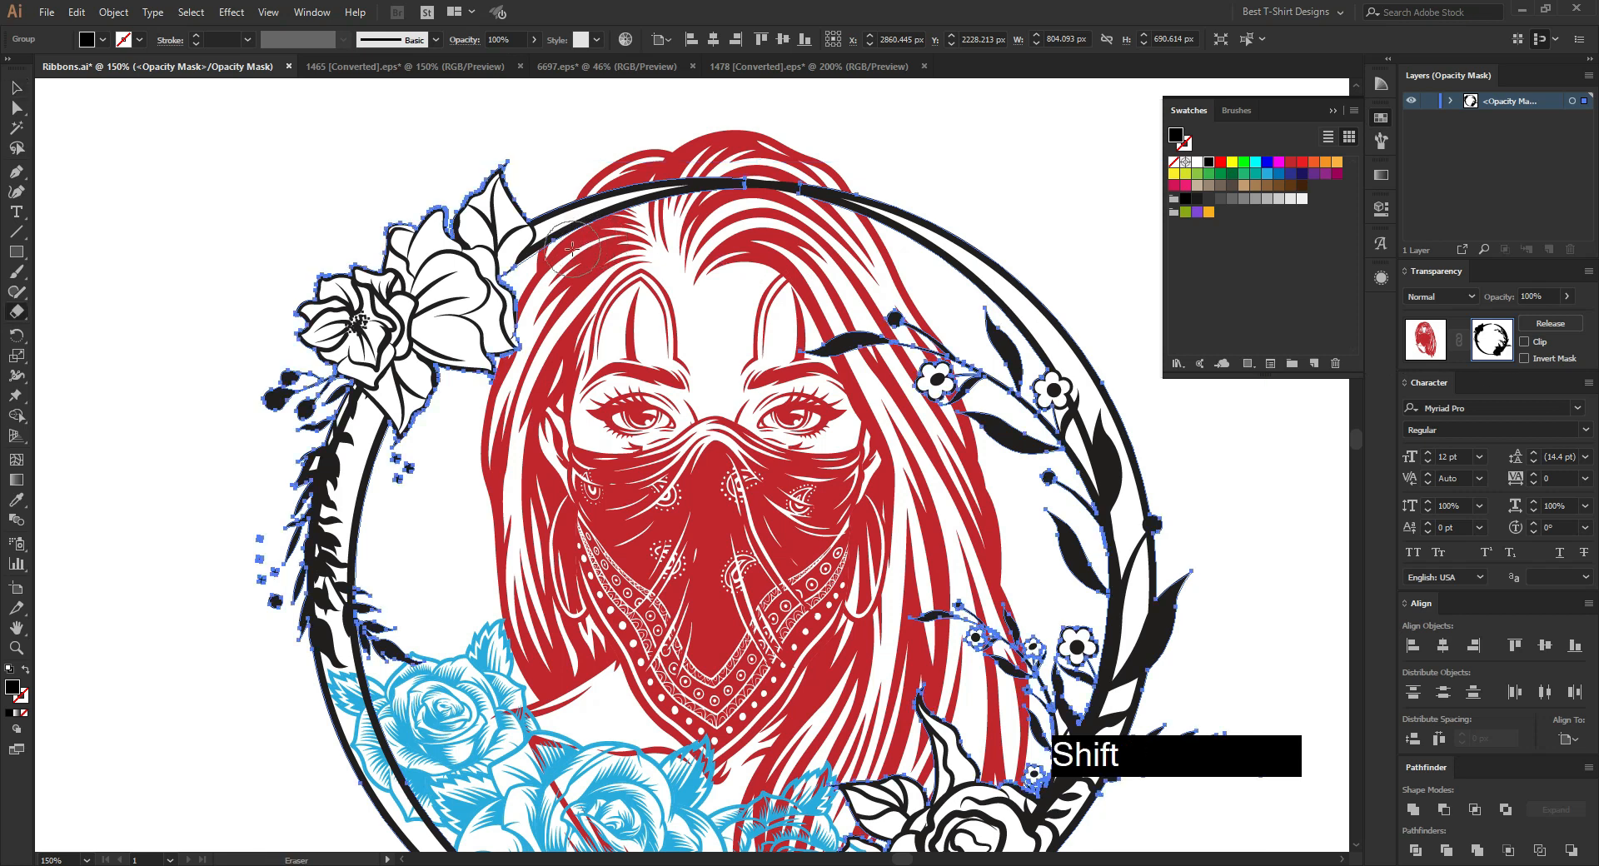
mouse_move(566, 256)
mouse_down()
mouse_move(582, 196)
mouse_move(600, 222)
mouse_move(662, 189)
mouse_move(874, 212)
mouse_up()
key(v)
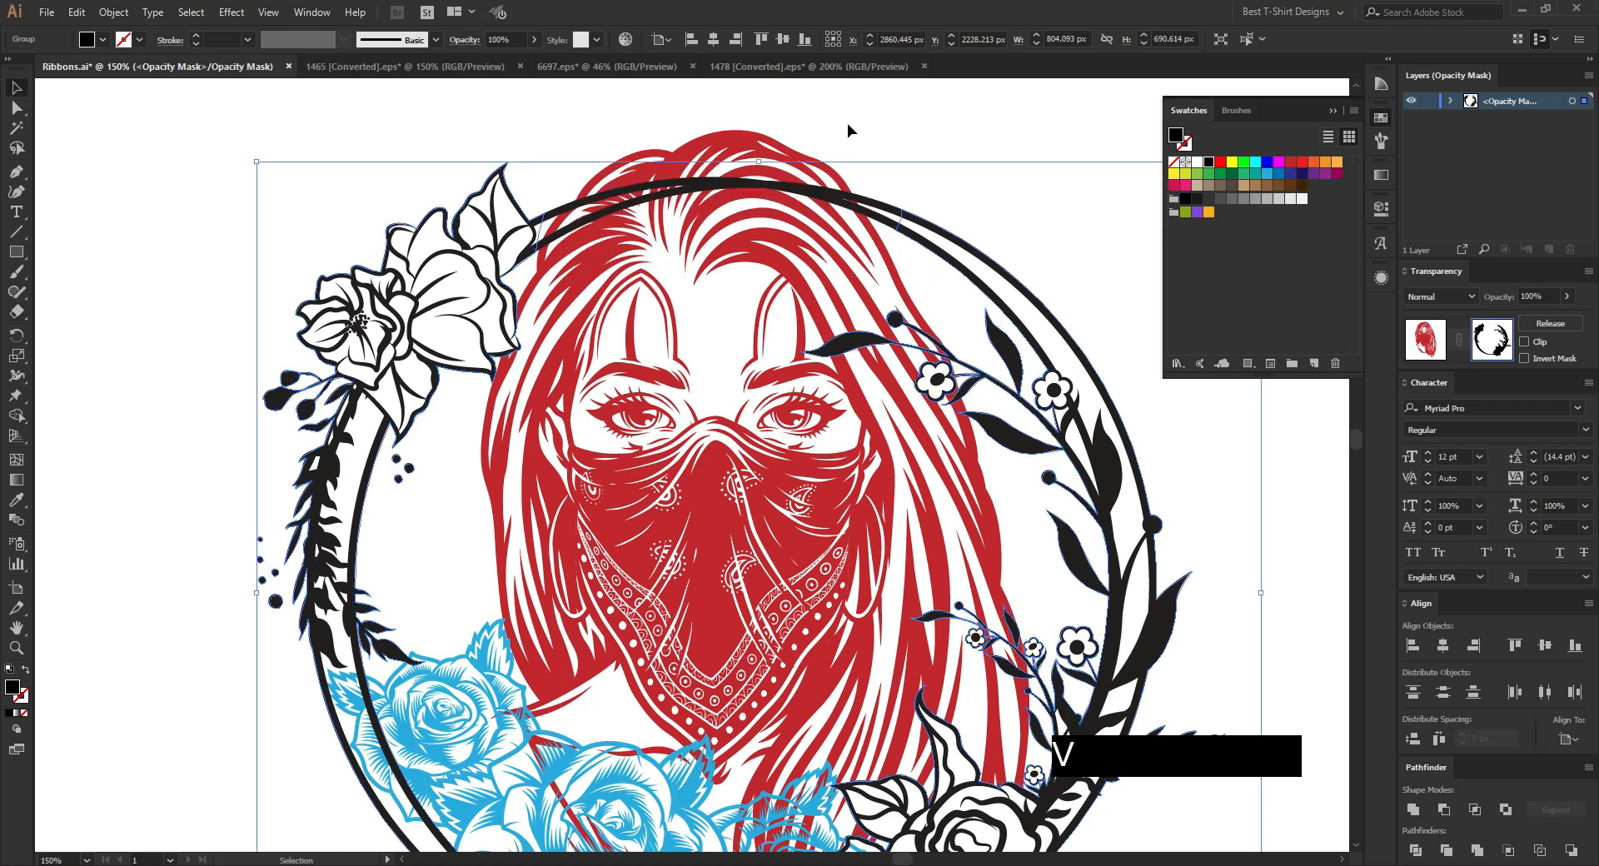
click(847, 123)
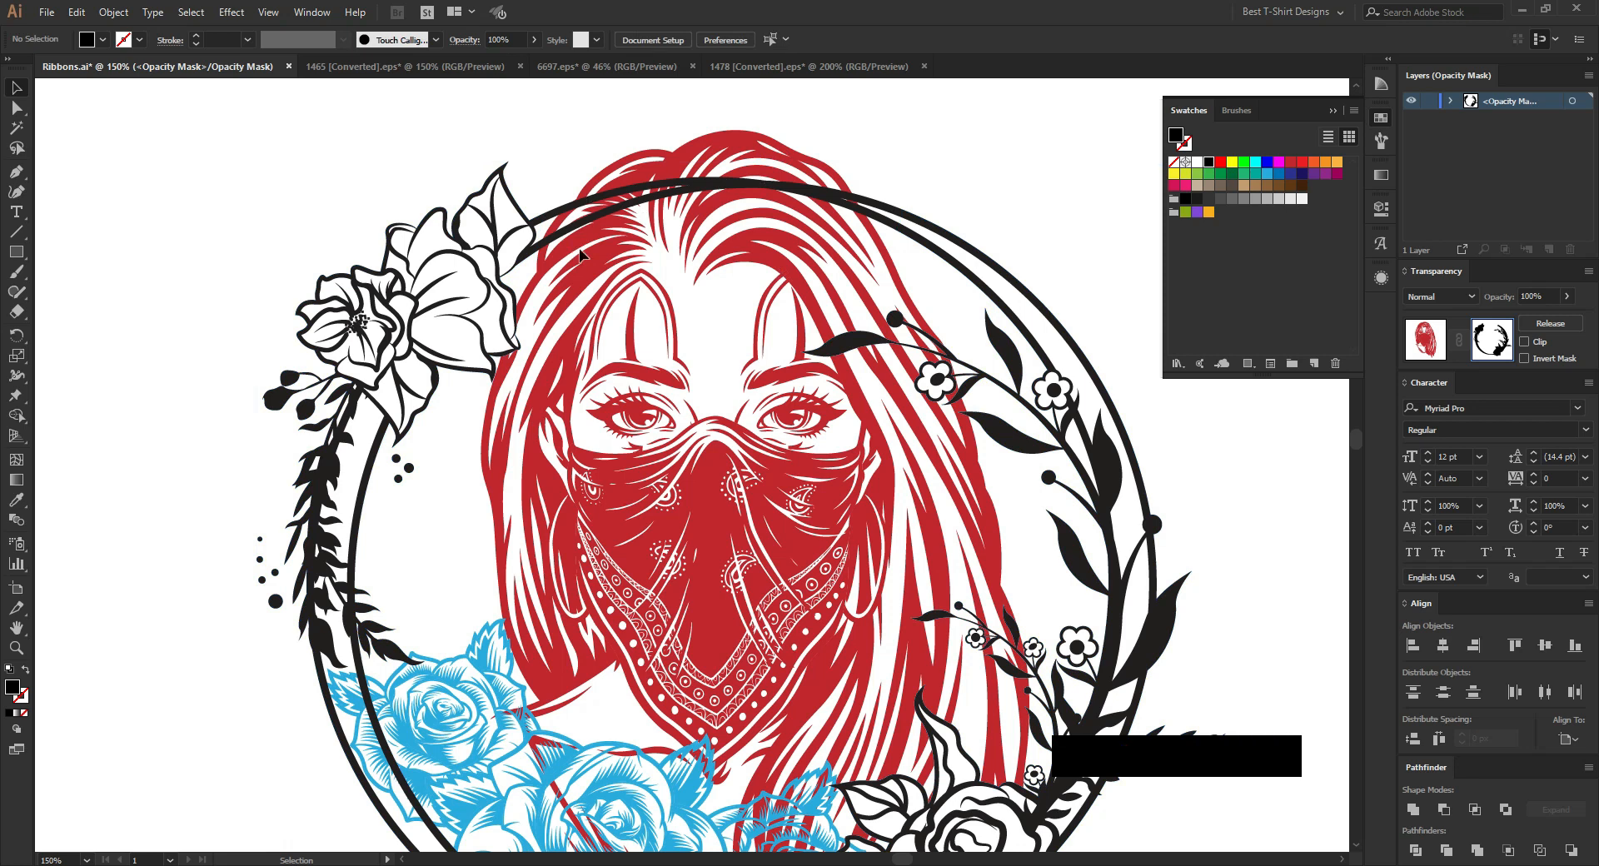
Step: Copy the woman, create an opacity mask on the floral frame, and paste the copy in place inside that mask
click(1427, 342)
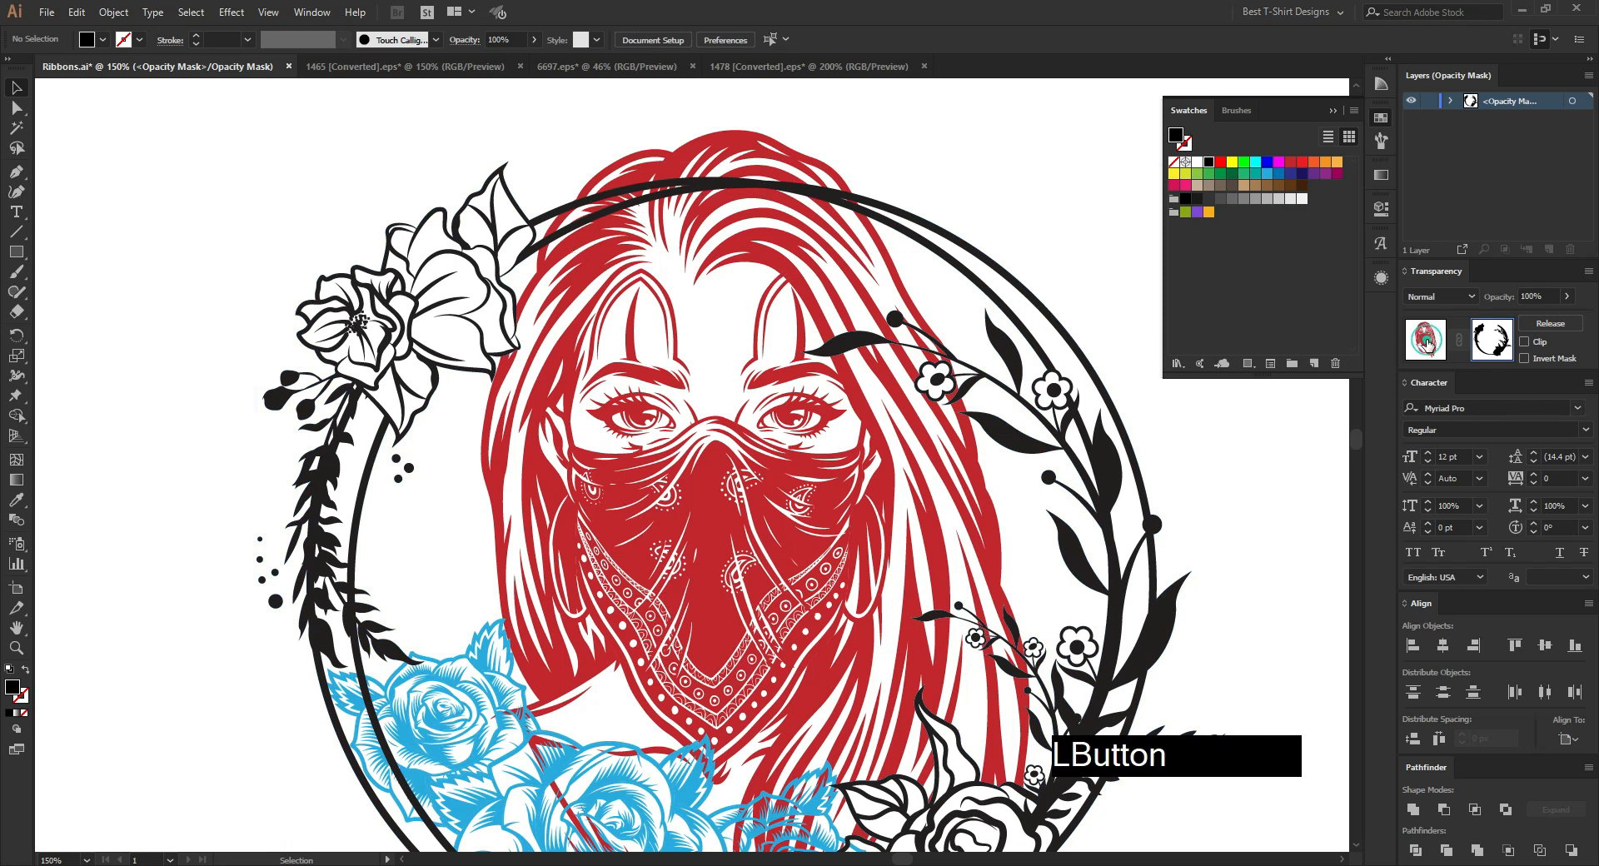
key(ctrl)
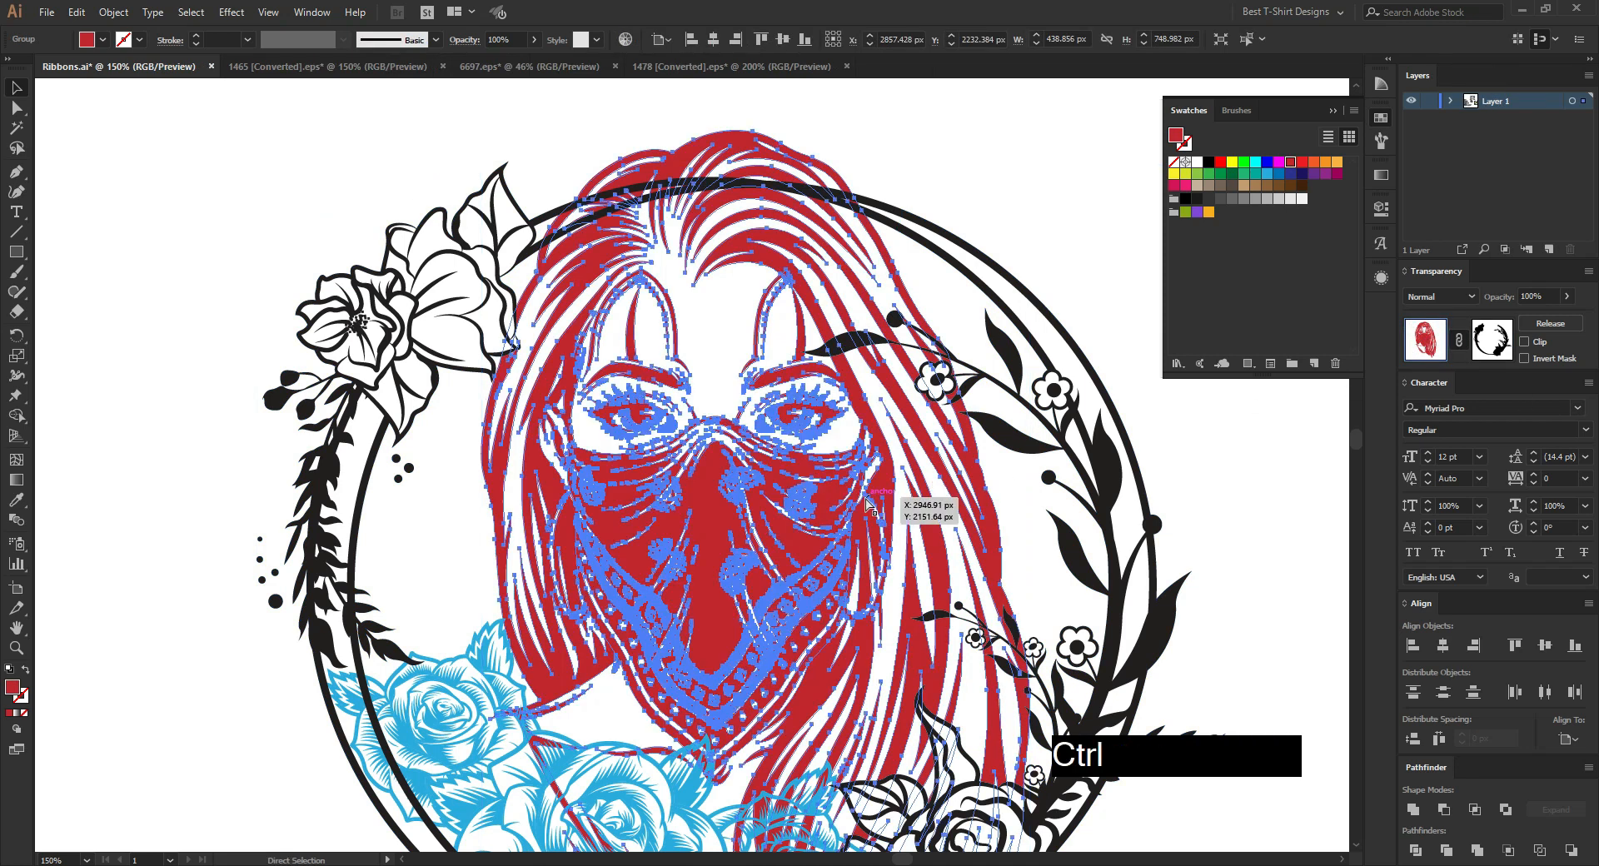
click(1191, 443)
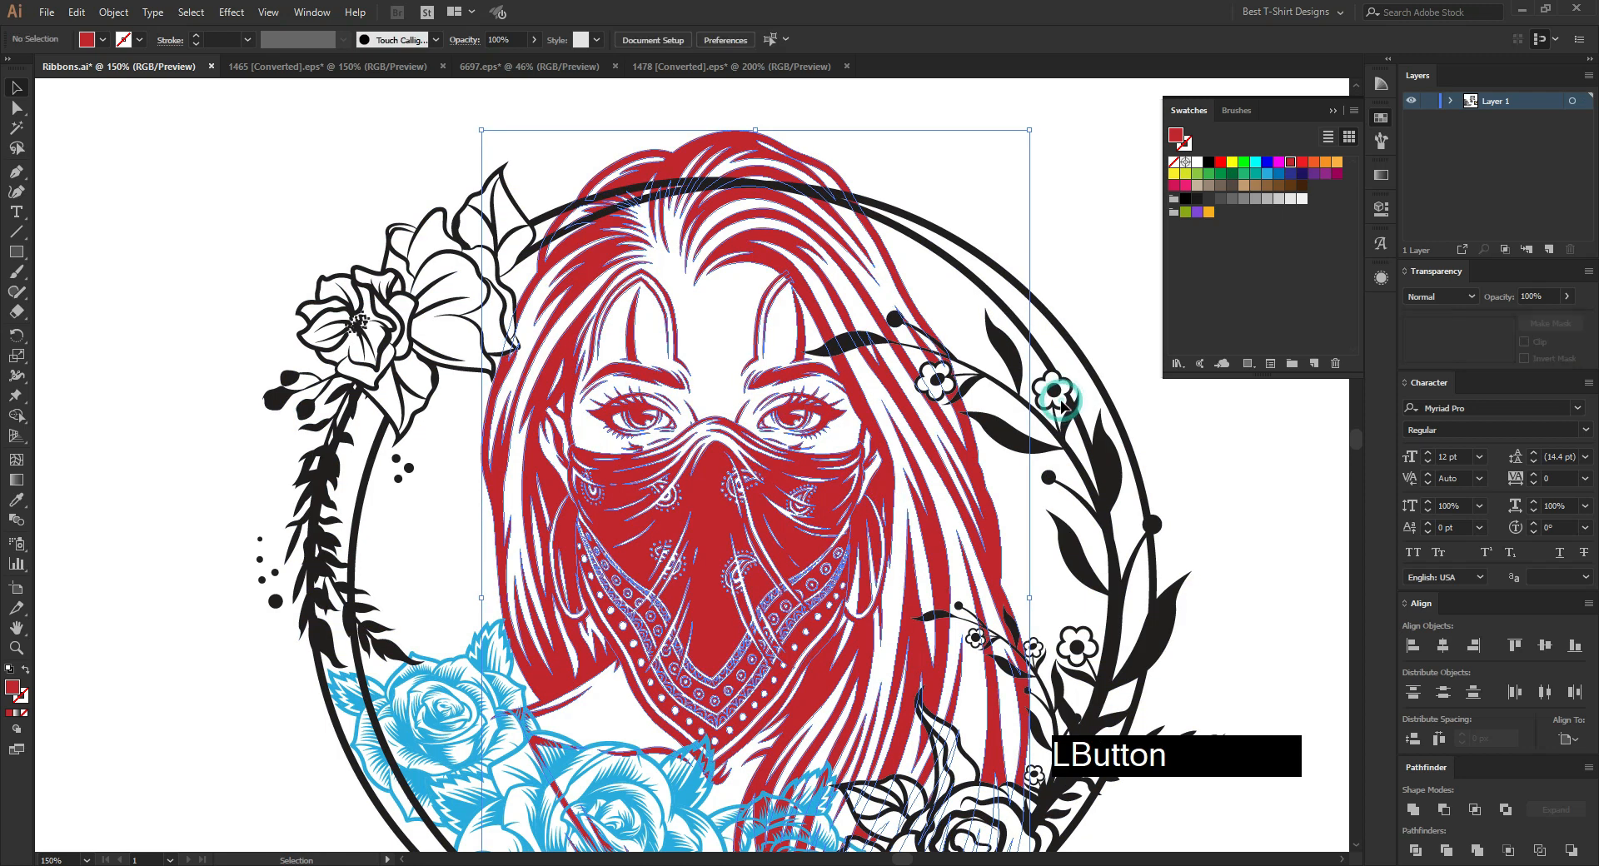
click(1056, 437)
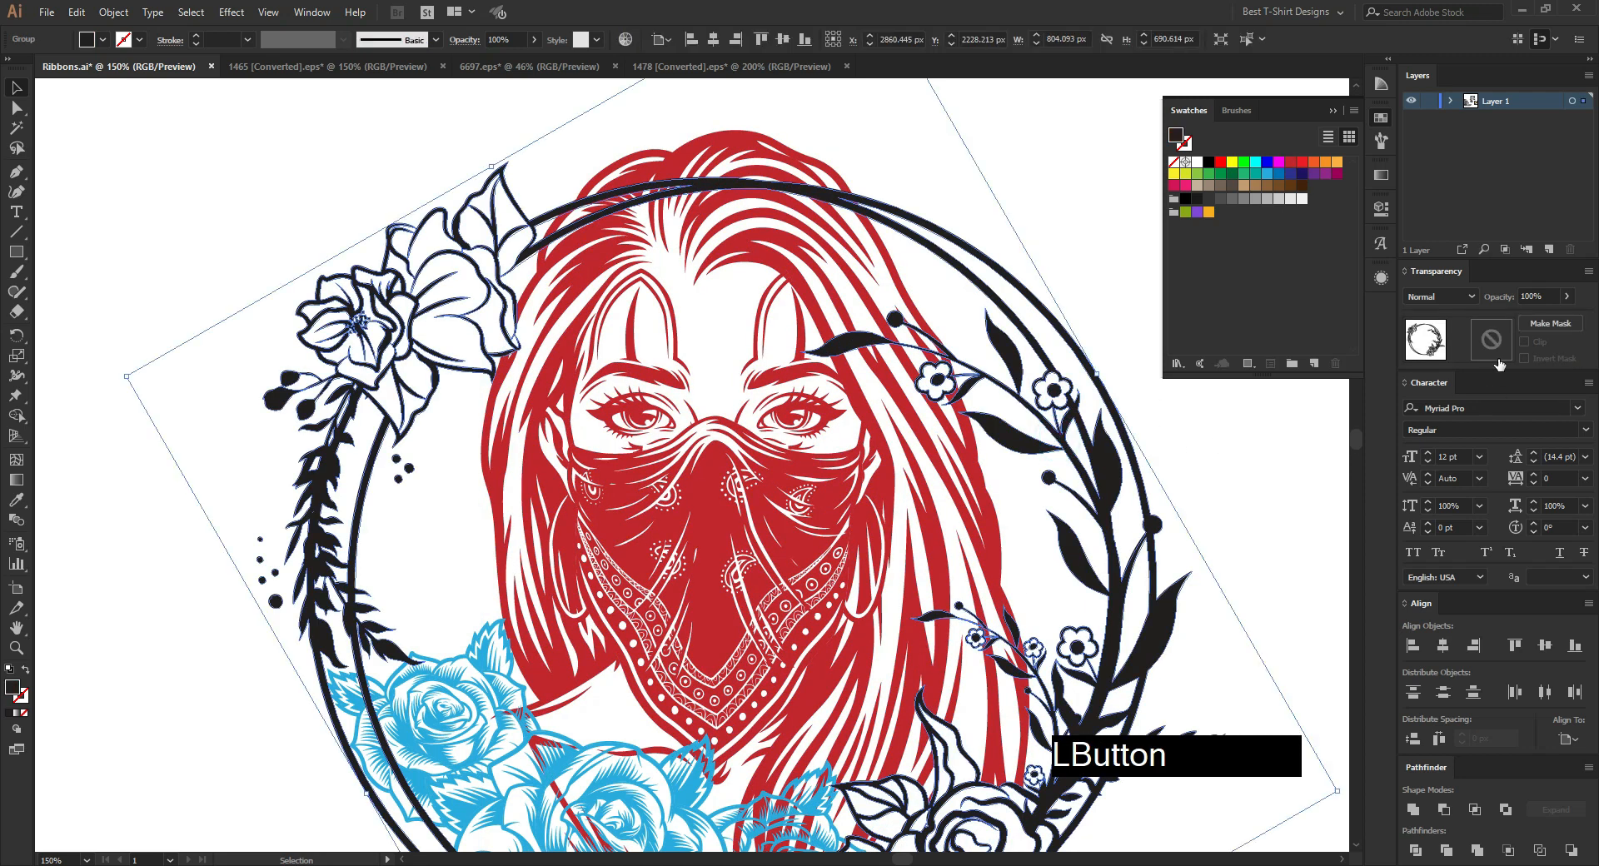
click(1497, 345)
key(ctrl)
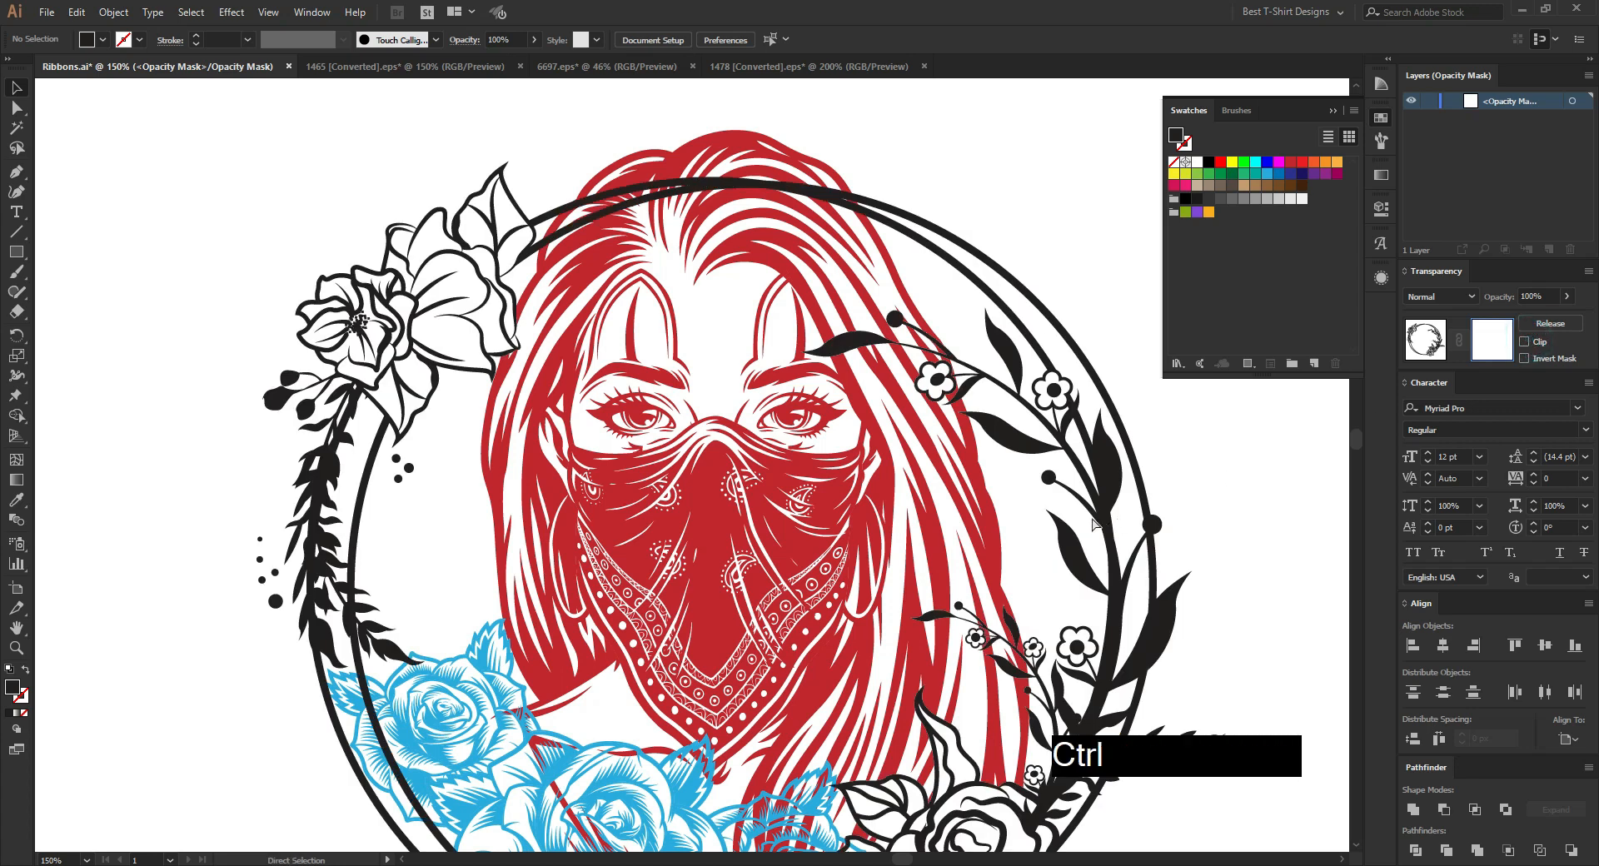
key(ctrl+f)
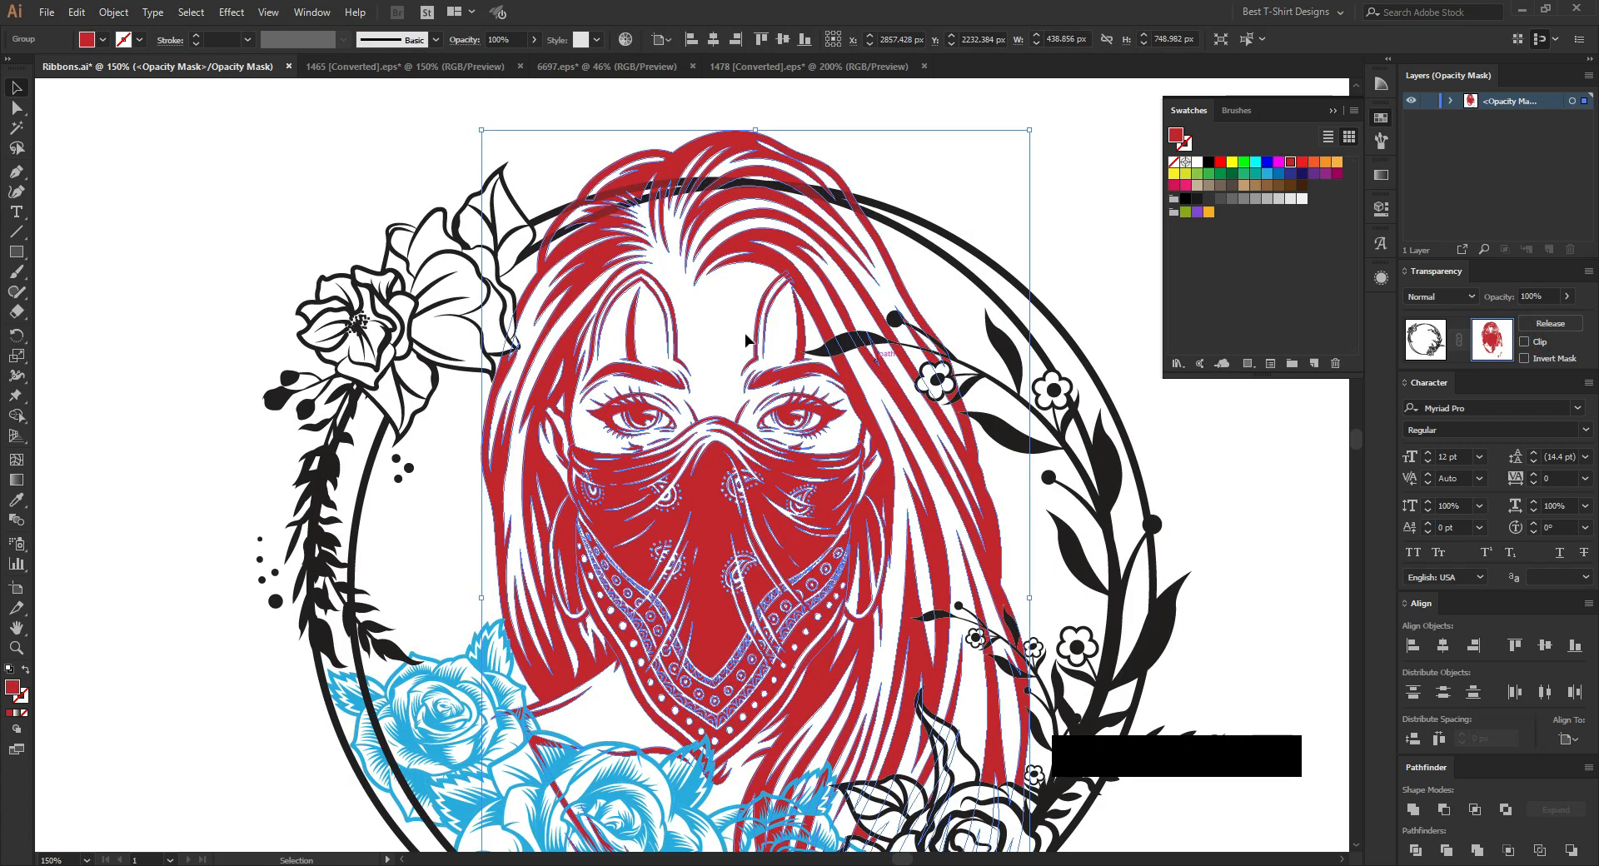
Step: Merge and unite the woman copy in the frame's mask into a solid silhouette, and fill it with black
scroll(654, 308, down, 1)
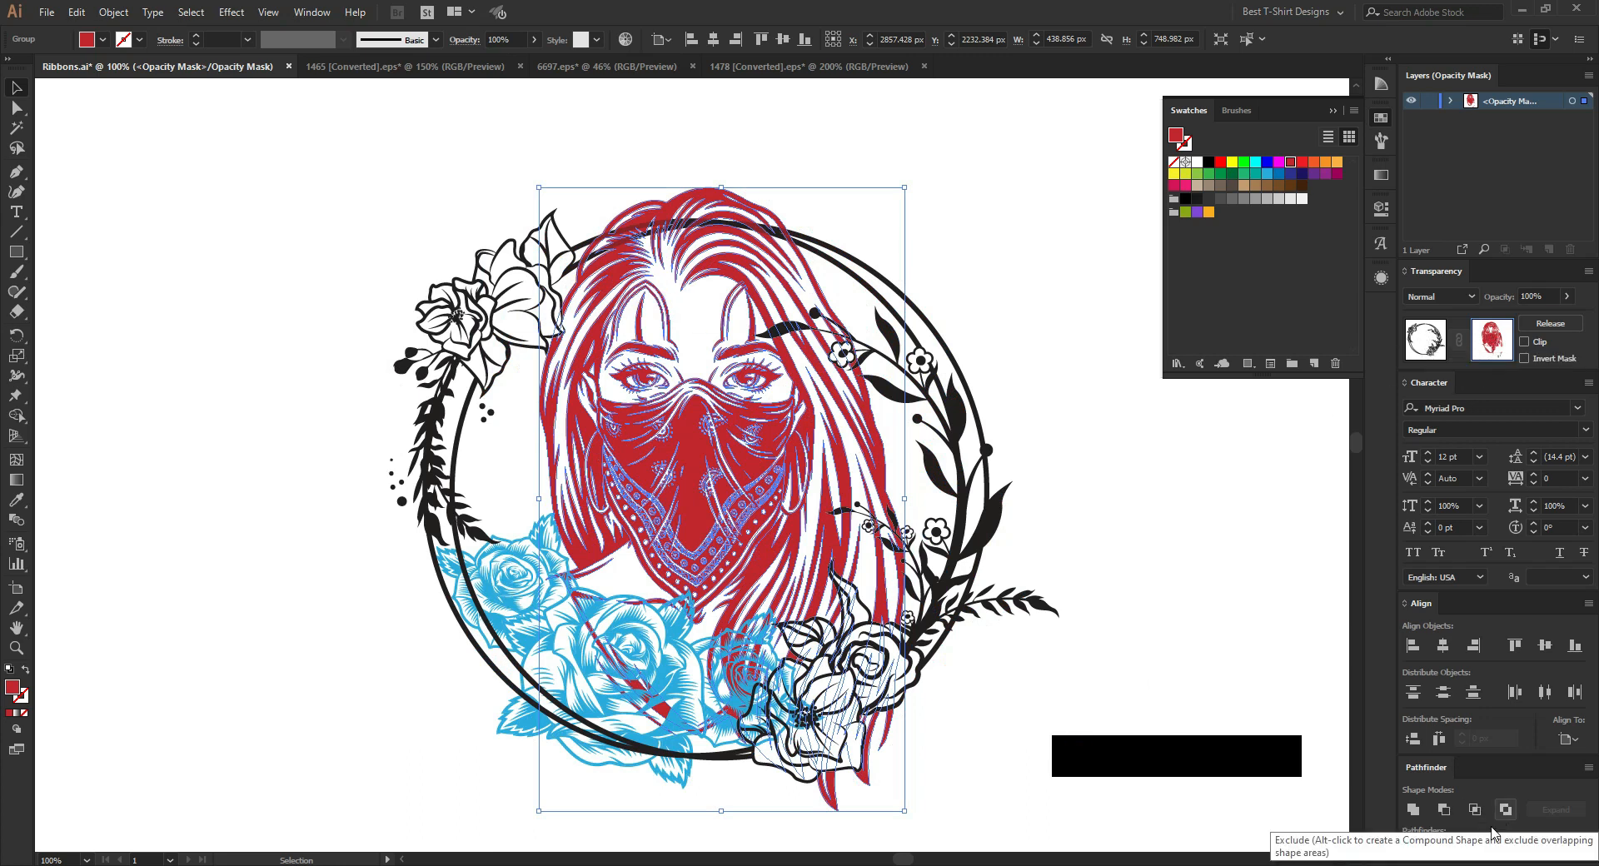
click(1484, 852)
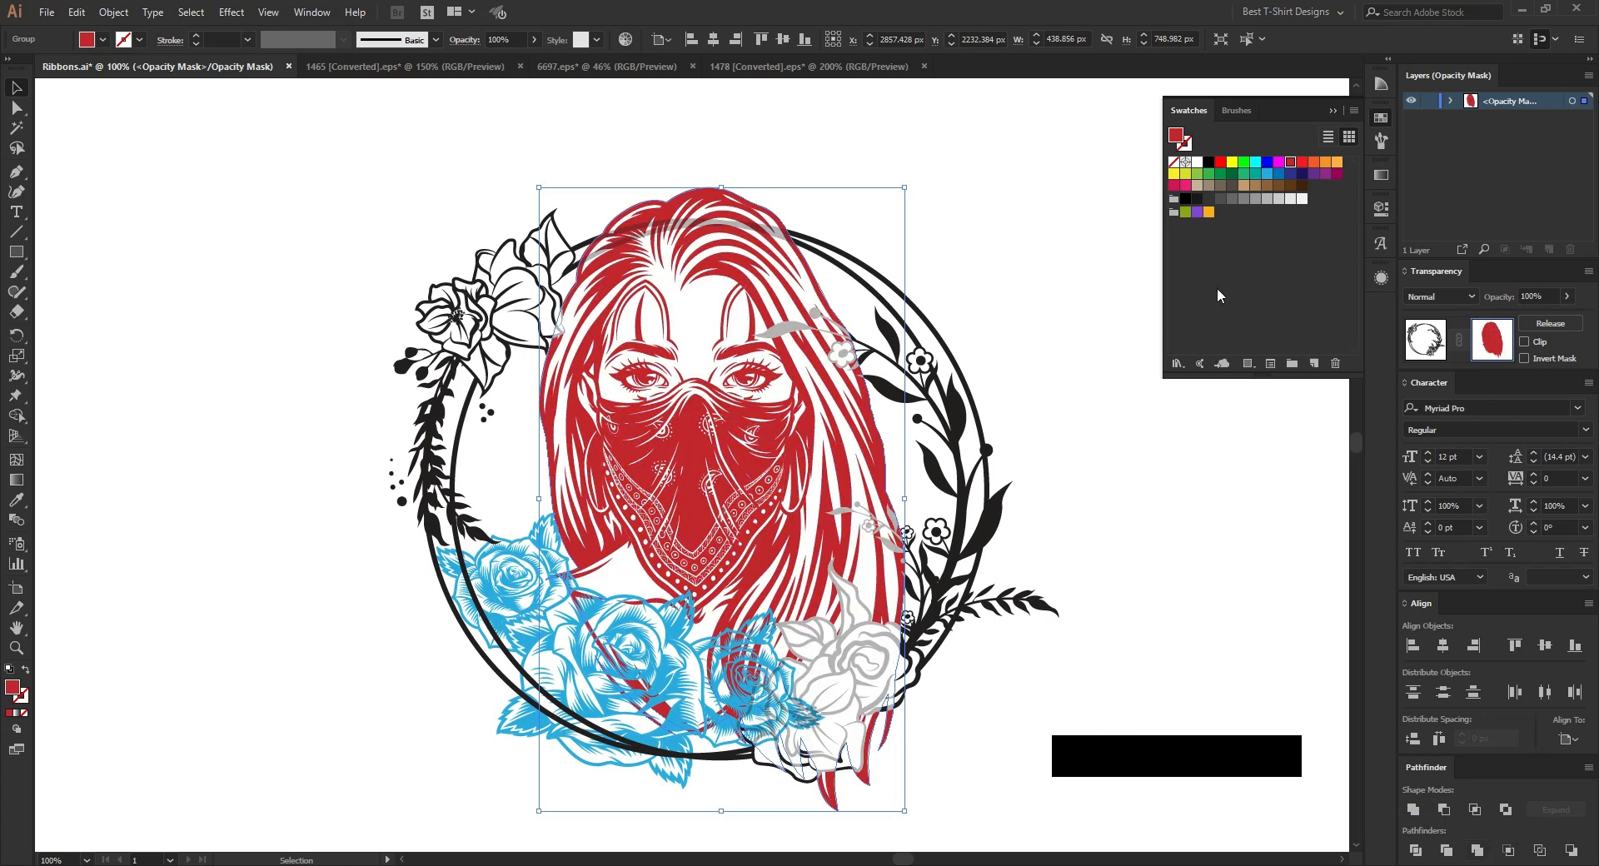
click(1208, 163)
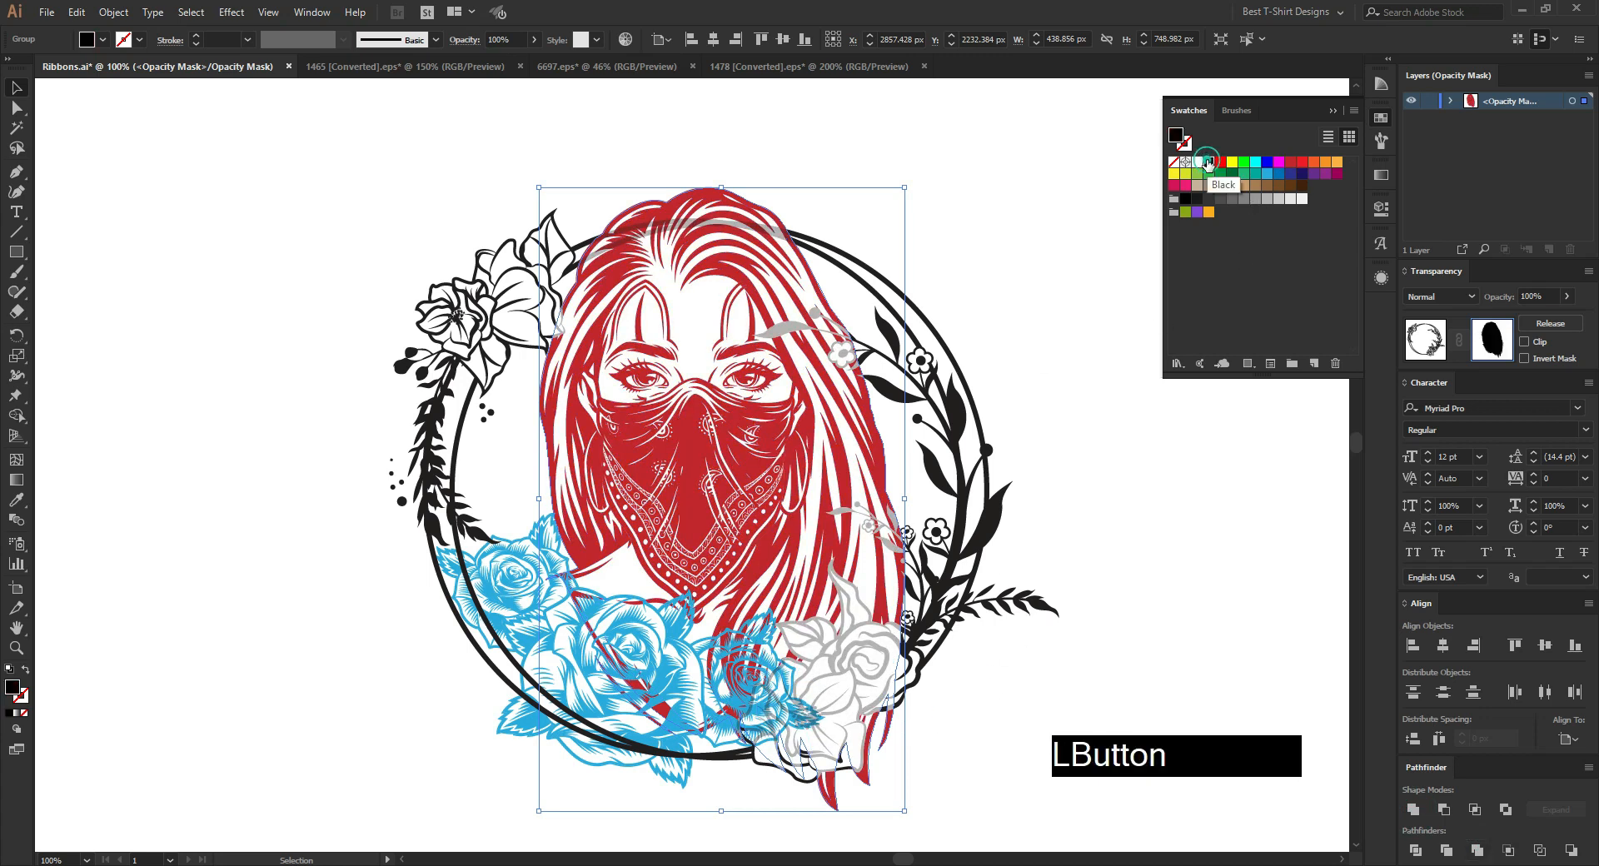
click(1107, 421)
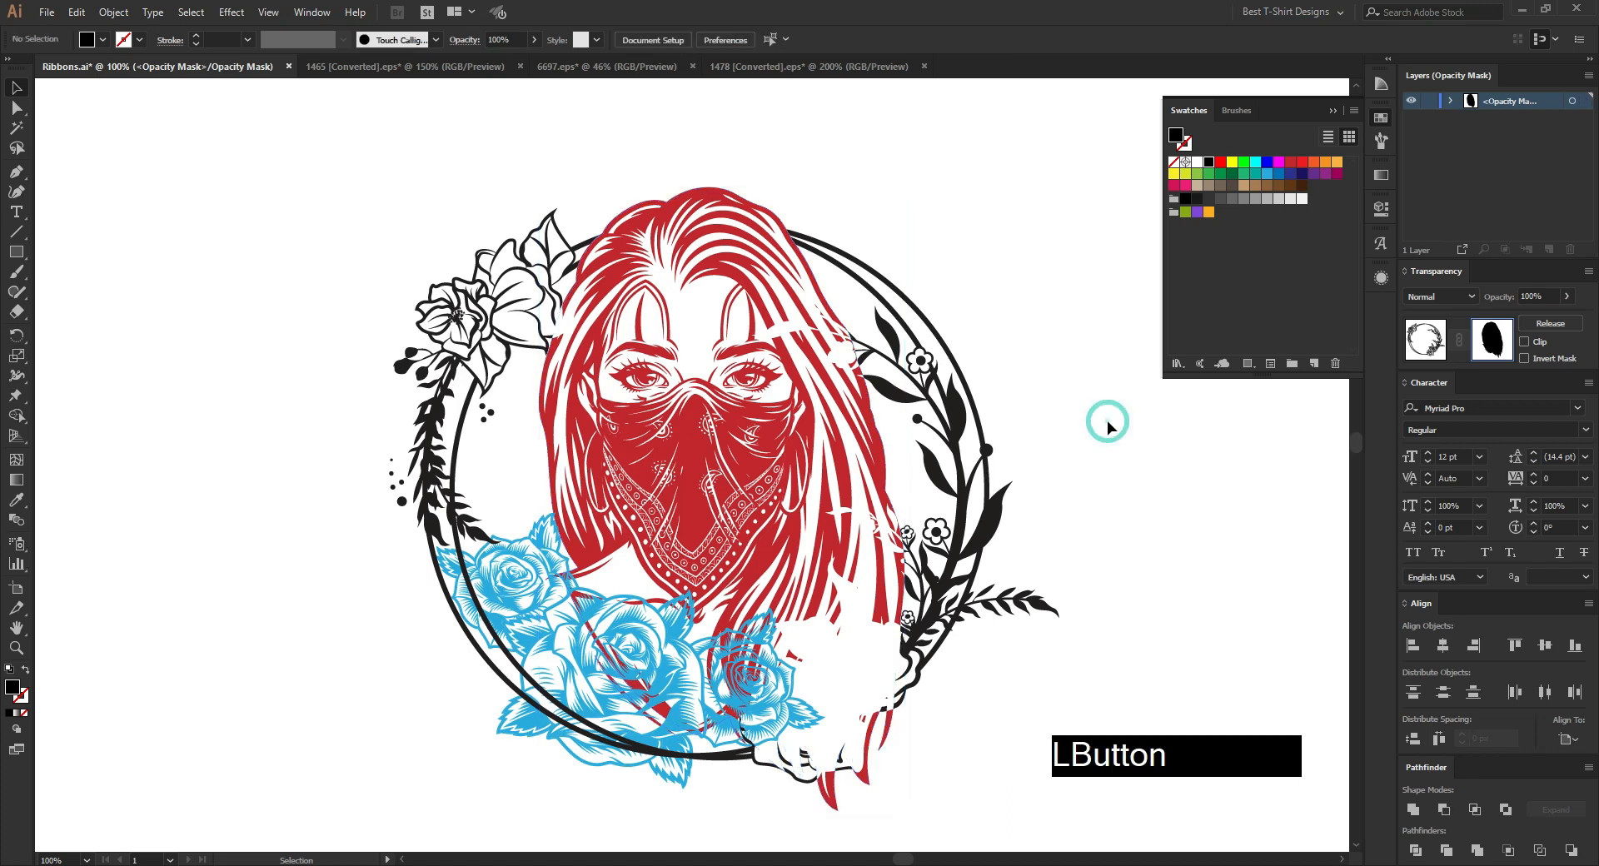
Step: Erase the silhouette in the frame's mask from the forehead down, keeping only the top of the hair, and return to the artwork
alt+scroll(896, 778, up, 2)
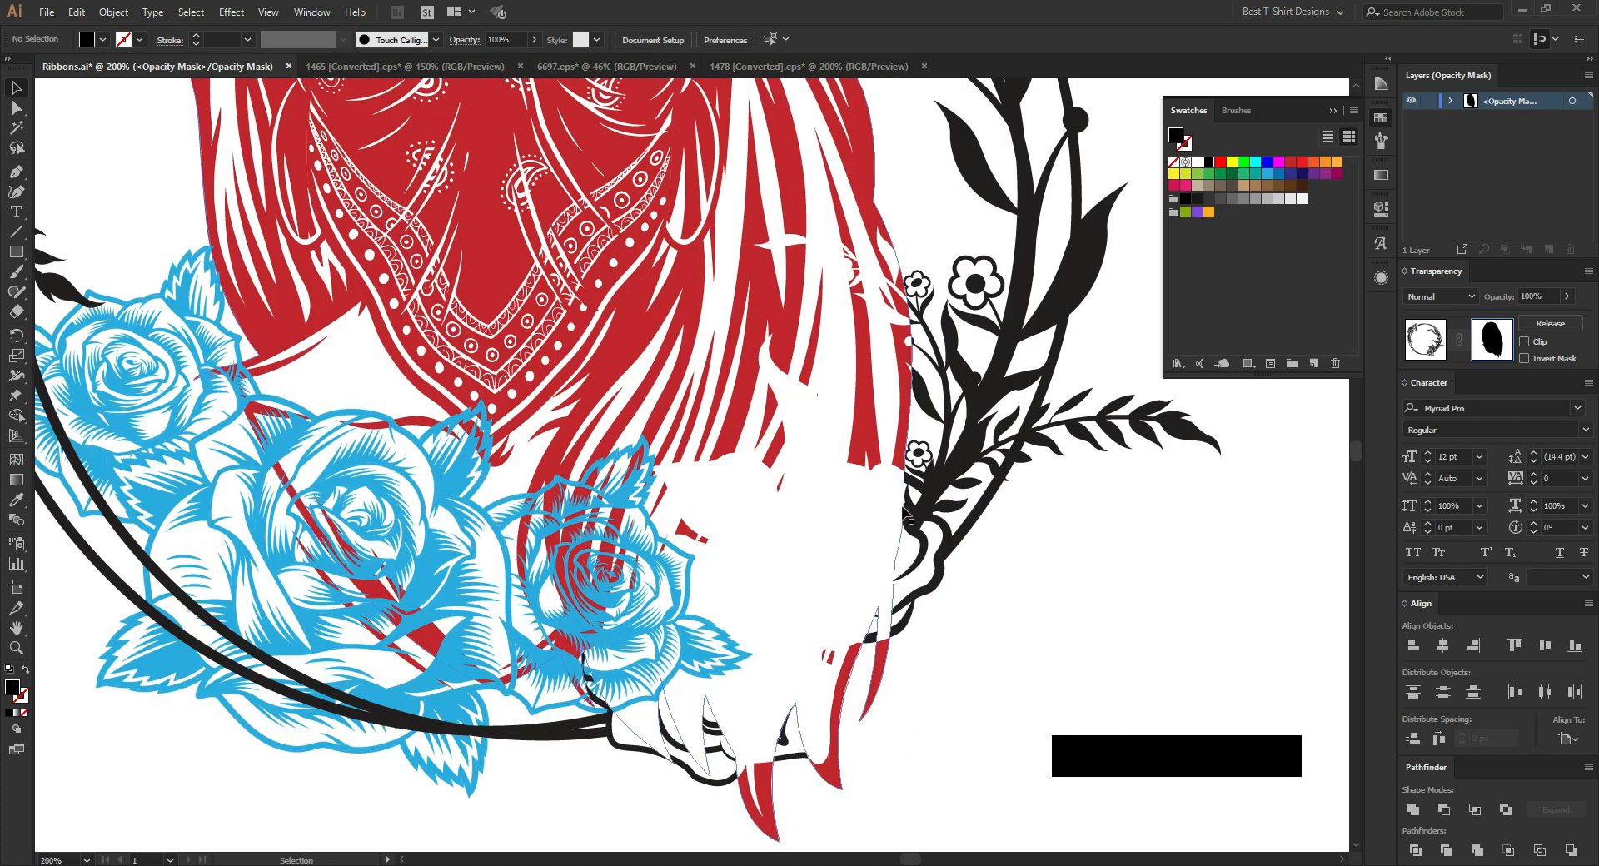
alt+scroll(783, 565, down, 1)
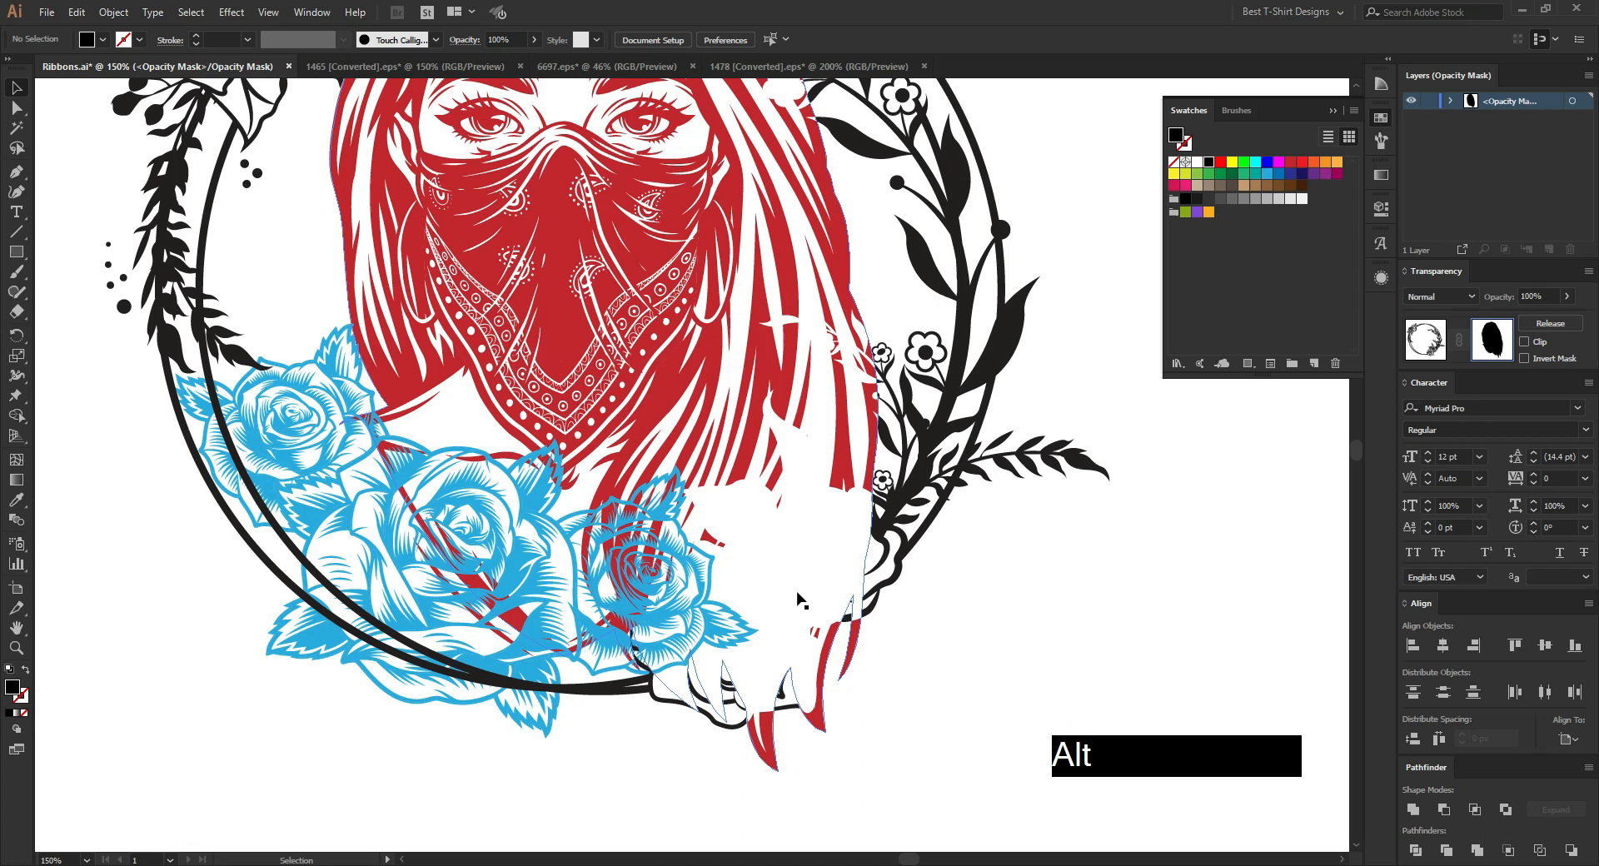
scroll(681, 330, up, 3)
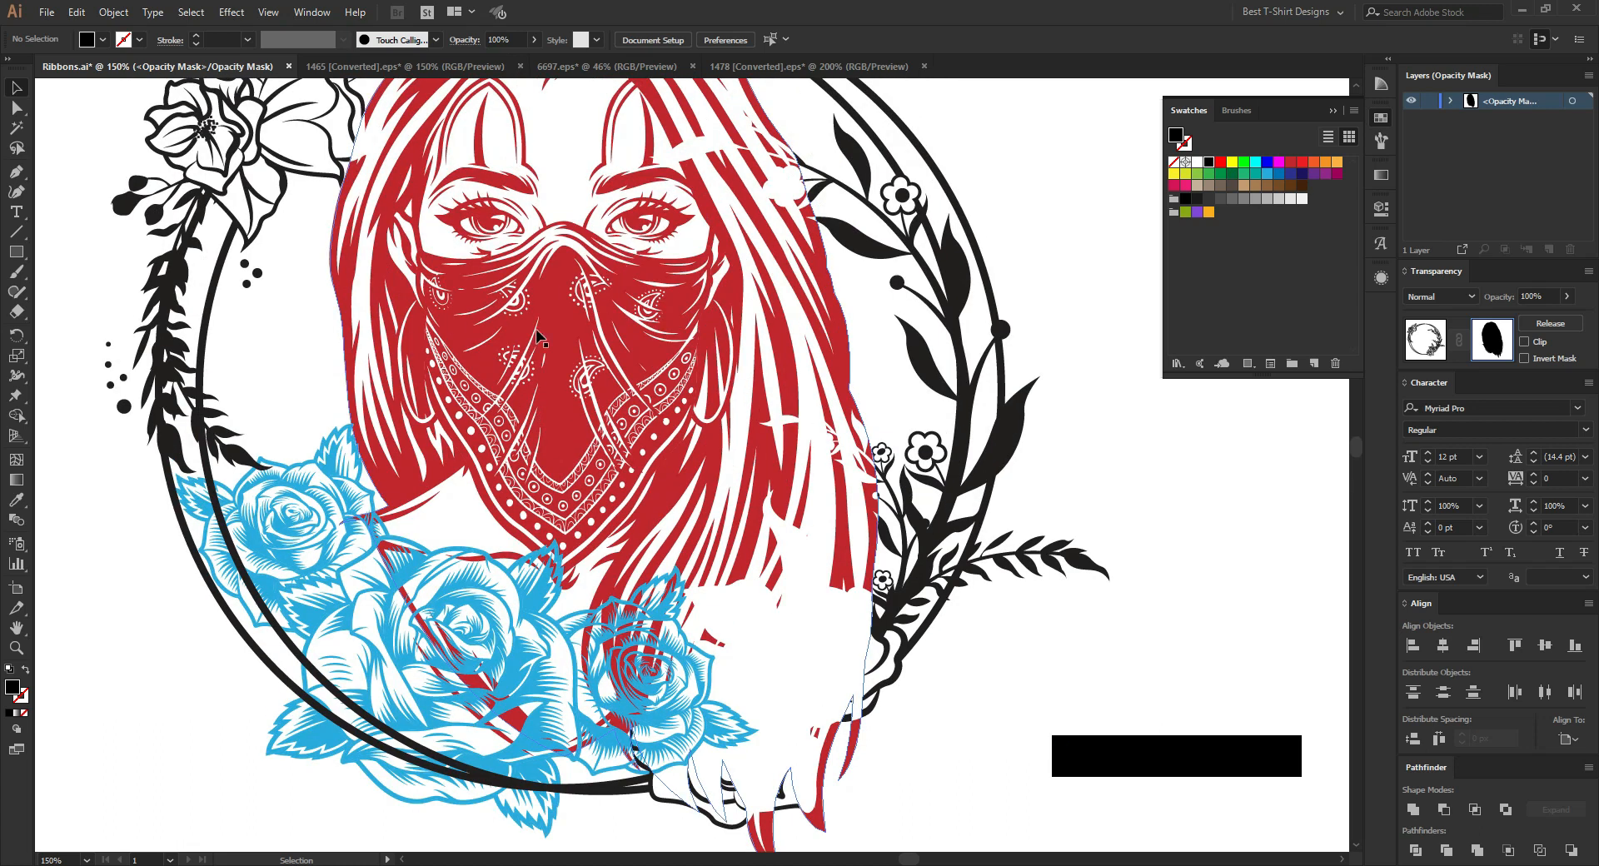
alt+scroll(664, 403, down, 2)
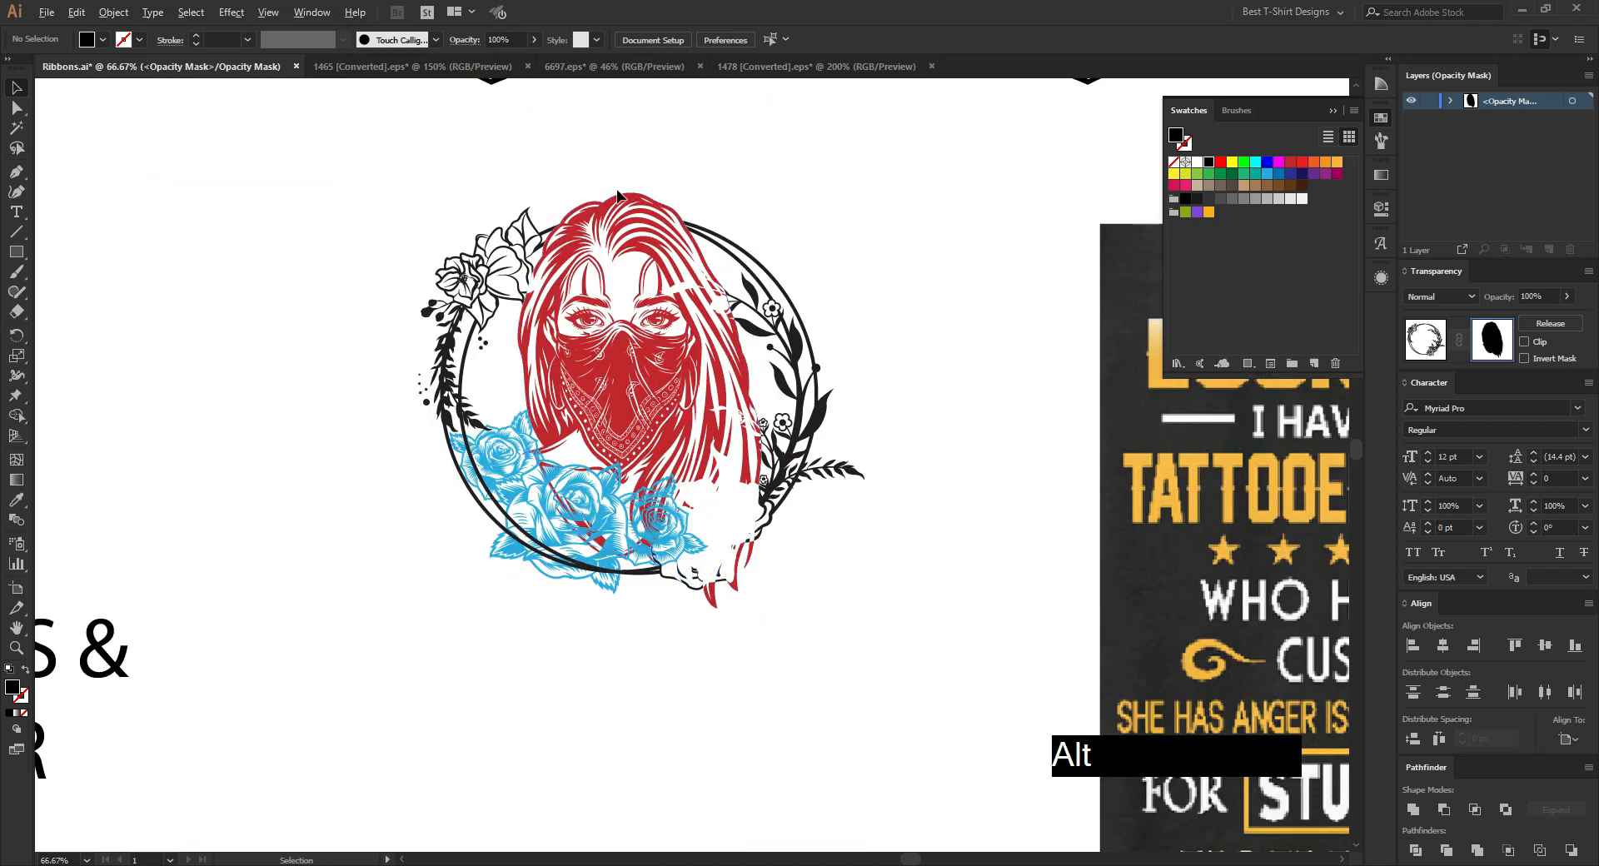
alt+scroll(617, 196, up, 3)
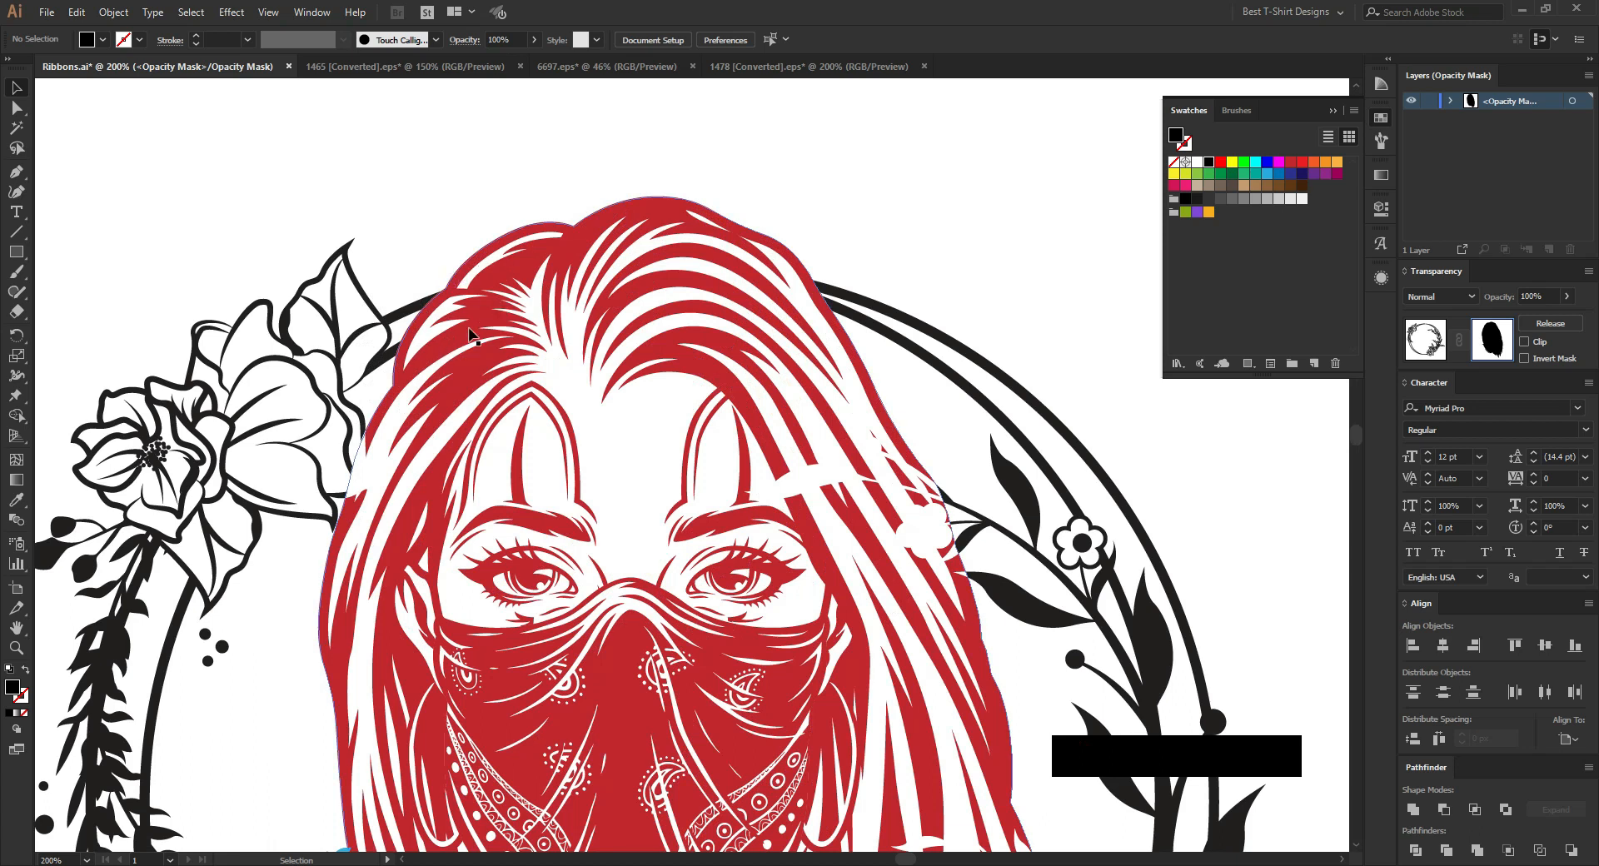
alt+scroll(757, 205, down, 2)
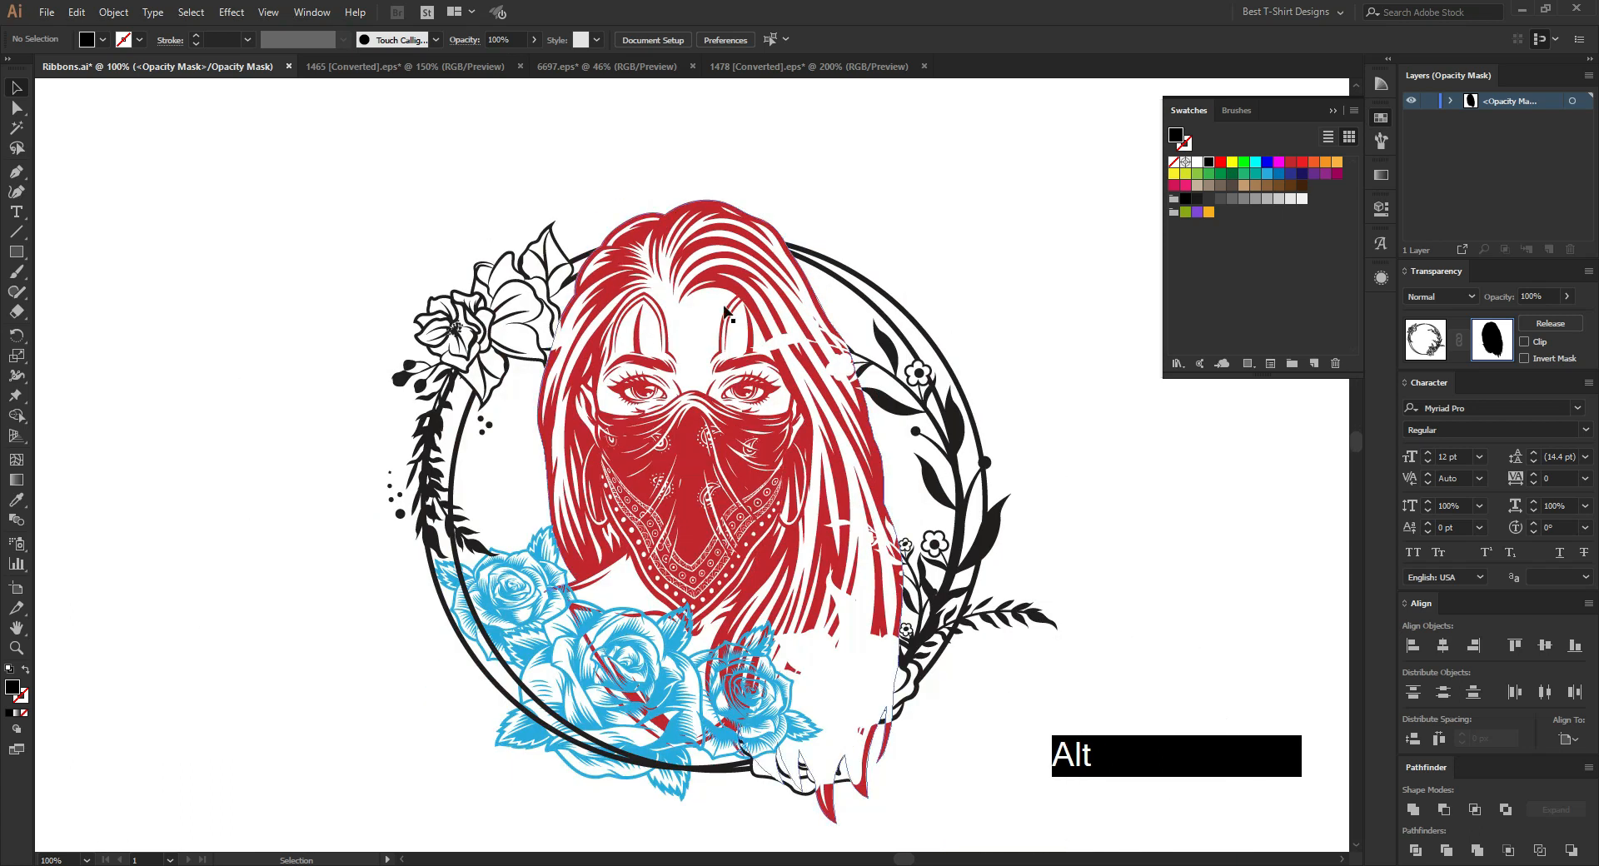
click(739, 422)
key(shift+e)
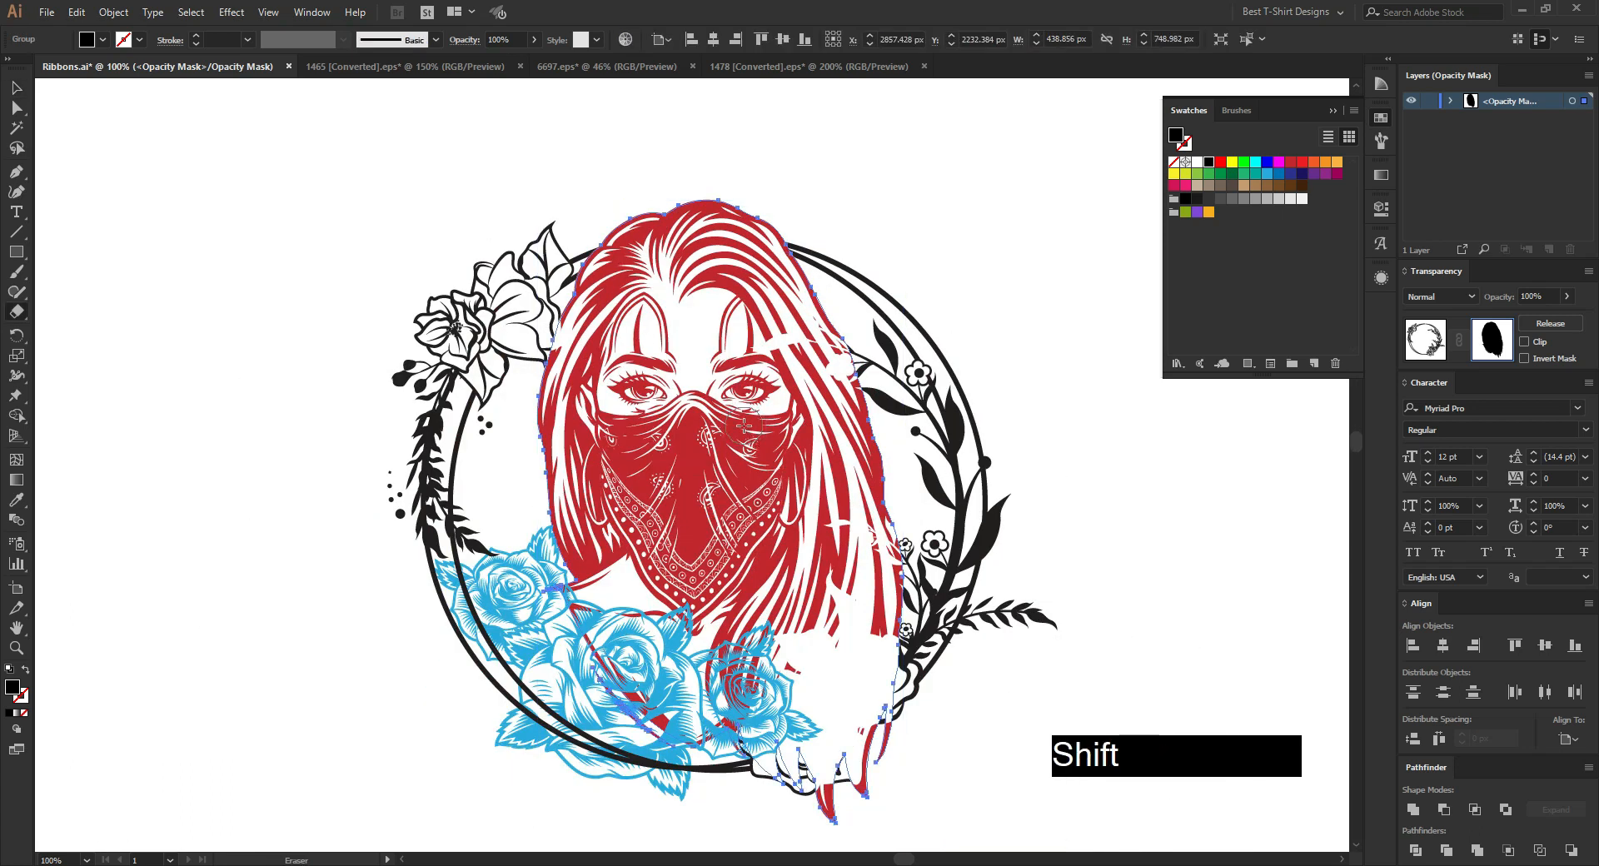
scroll(787, 388, down, 2)
mouse_move(1011, 772)
mouse_down()
mouse_move(971, 760)
mouse_move(403, 314)
mouse_move(339, 196)
mouse_up()
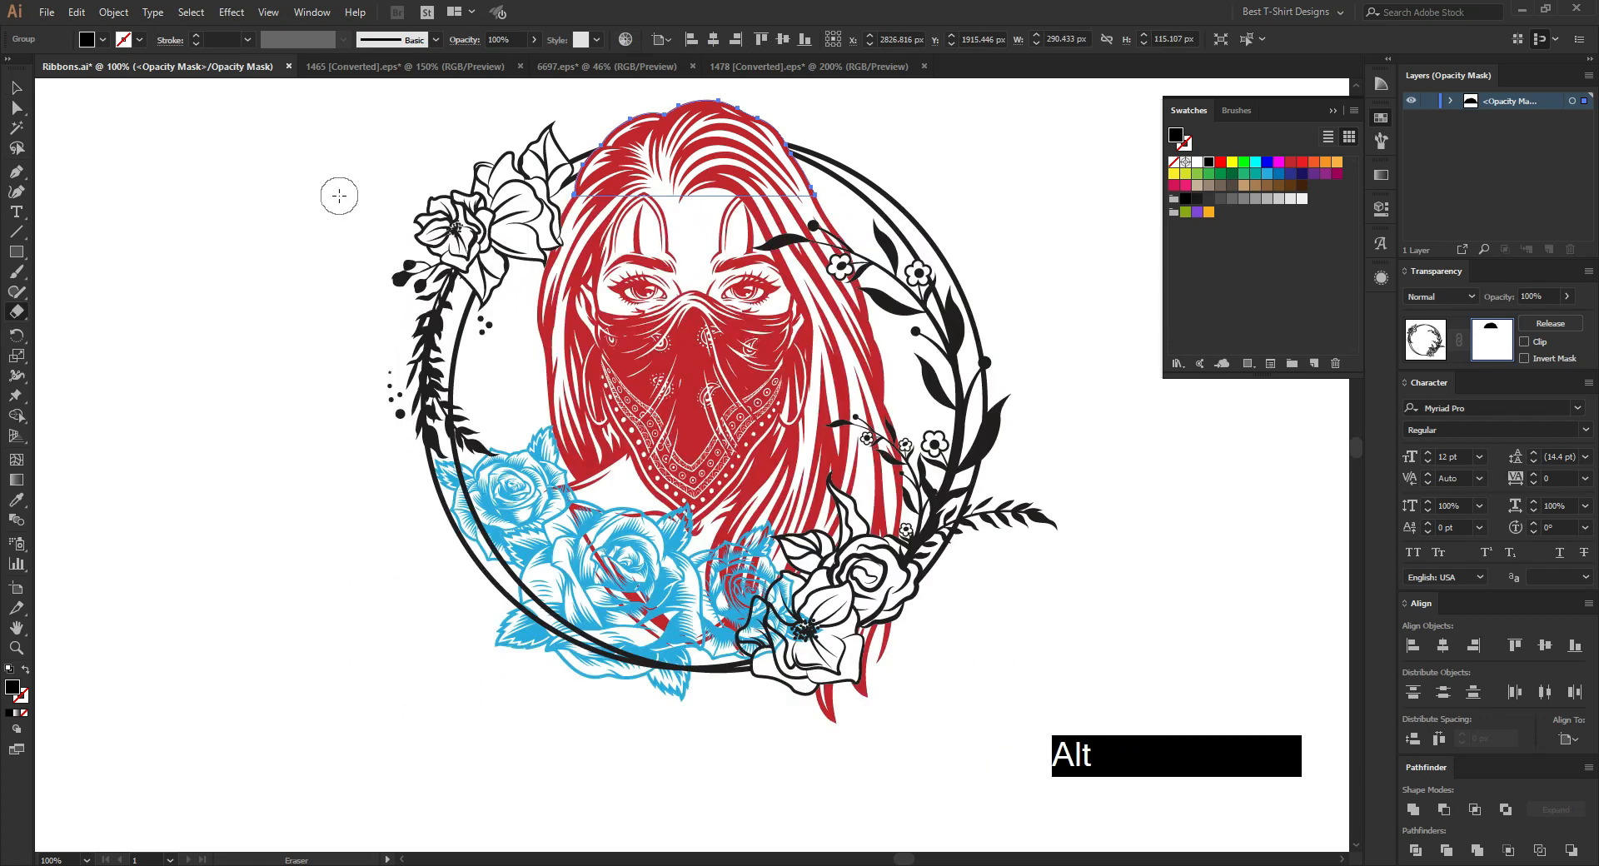
scroll(837, 402, up, 2)
alt+scroll(775, 267, up, 1)
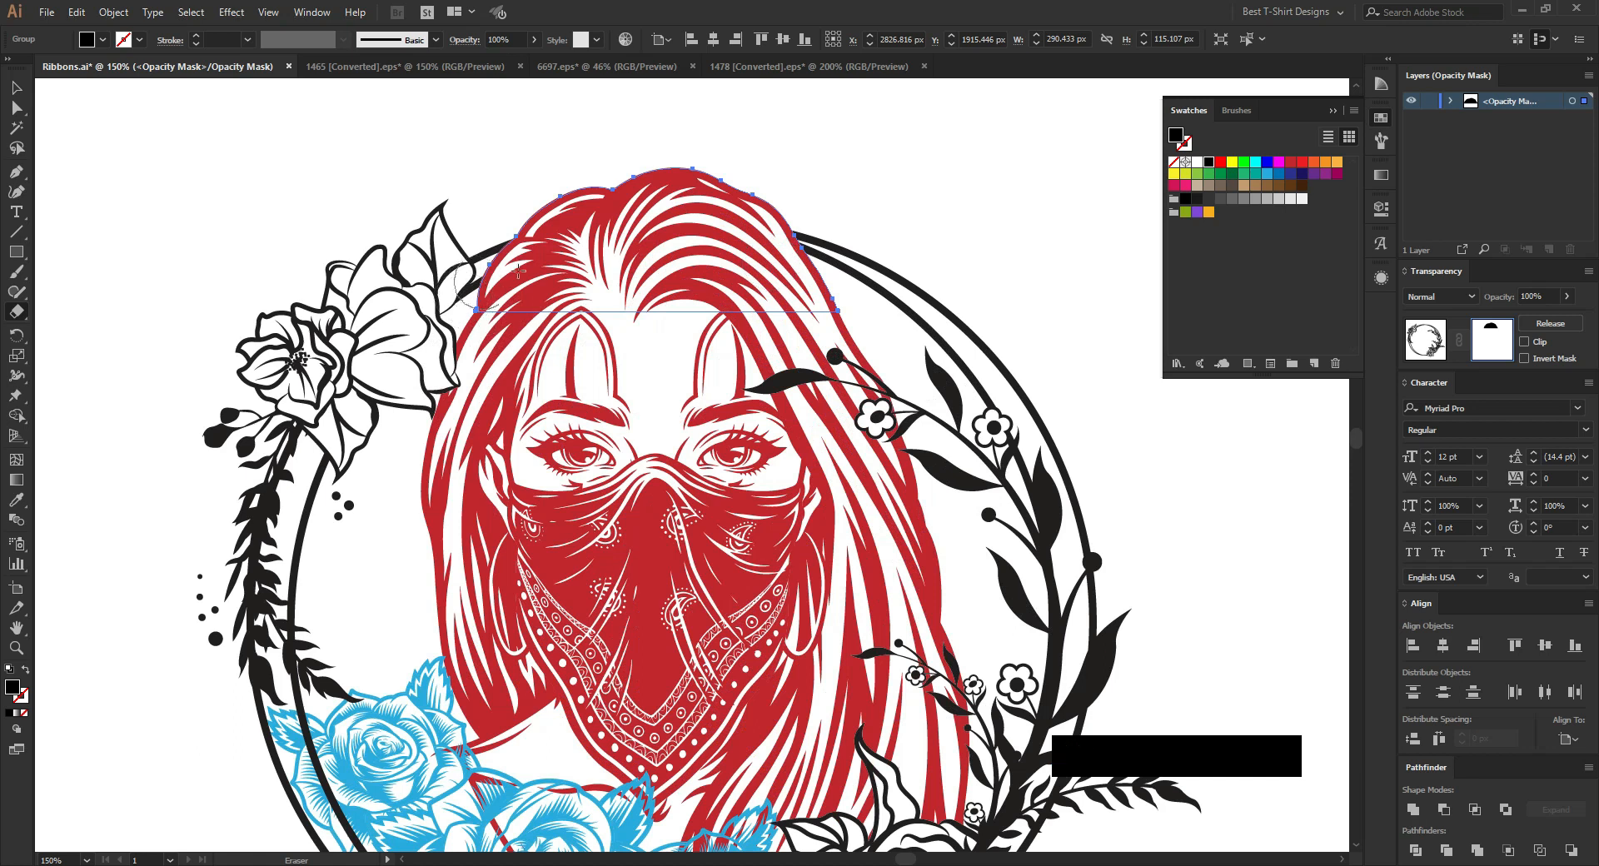
key(v)
click(928, 201)
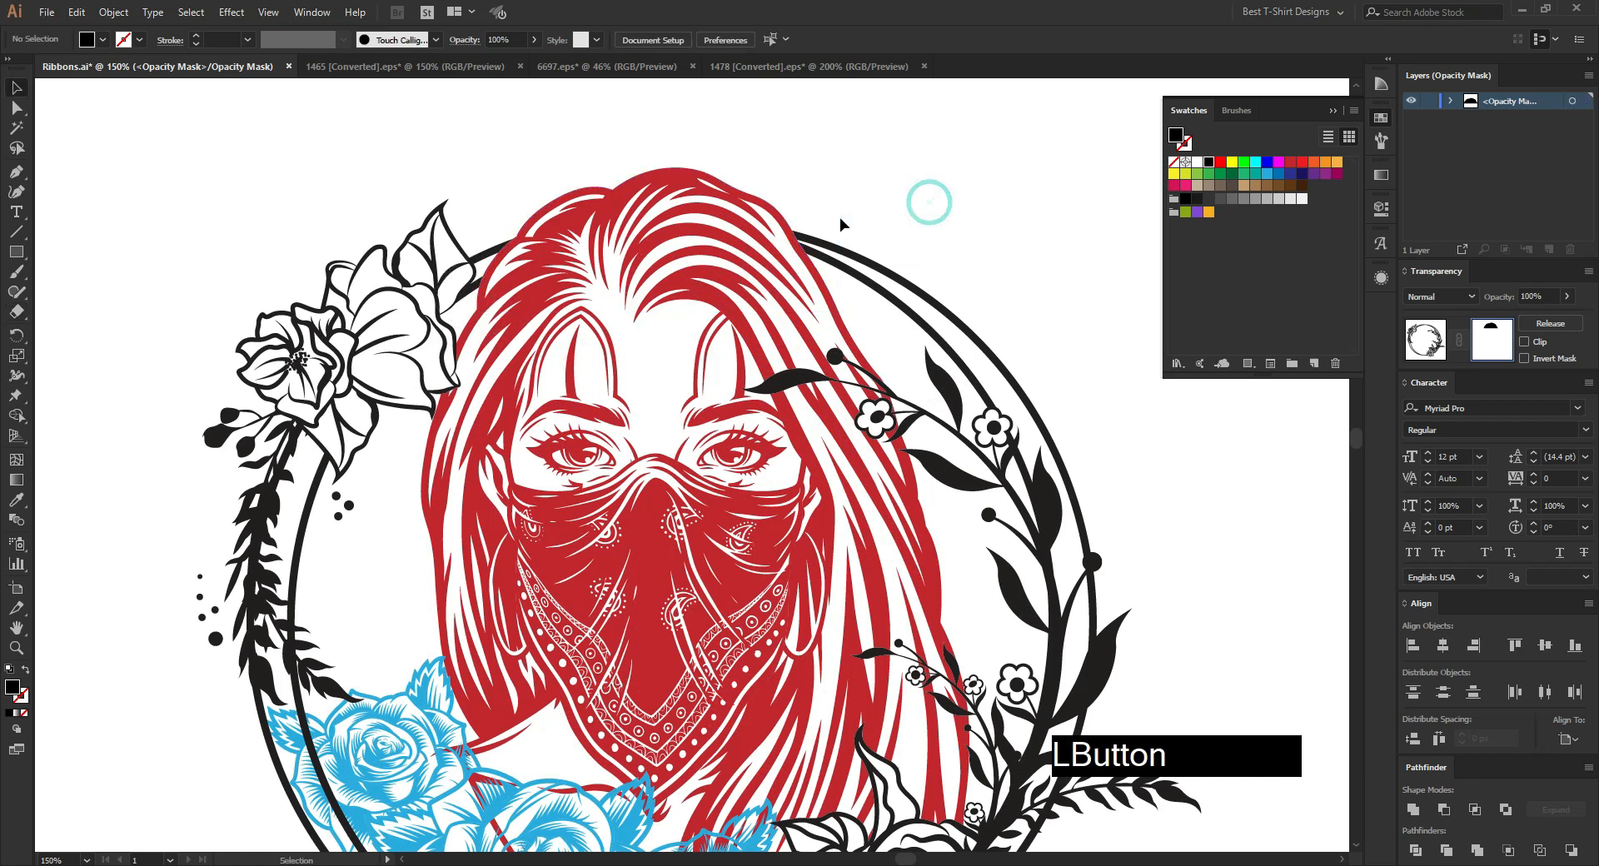
alt+scroll(762, 232, down, 1)
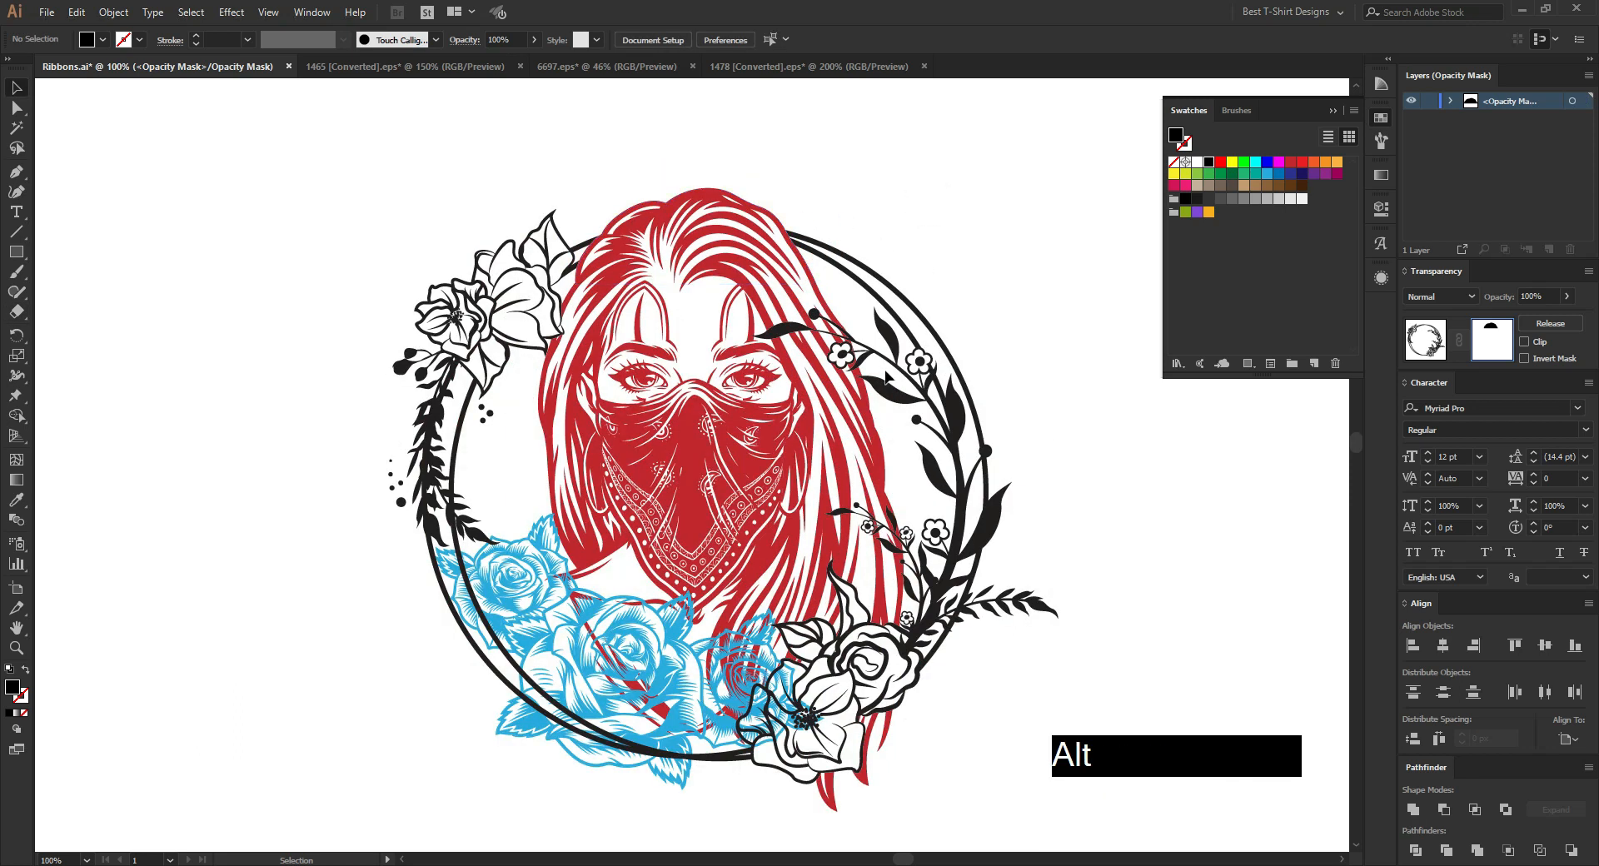
click(1426, 341)
click(1117, 510)
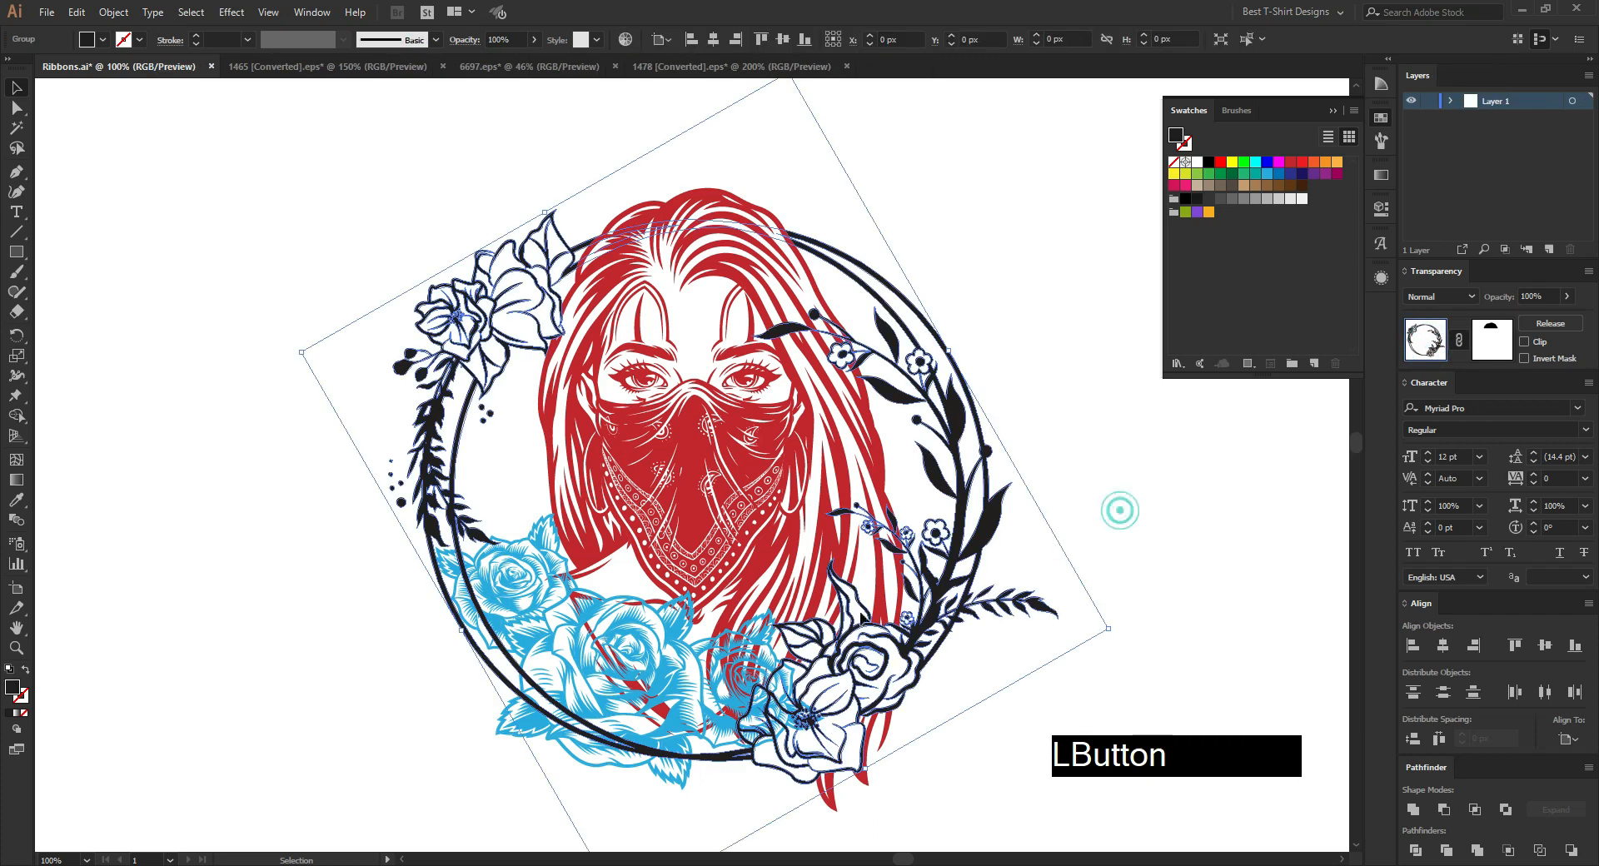
Step: Rotate the blue roses slightly clockwise and shift them a little to the left over the frame's lower ring
click(677, 660)
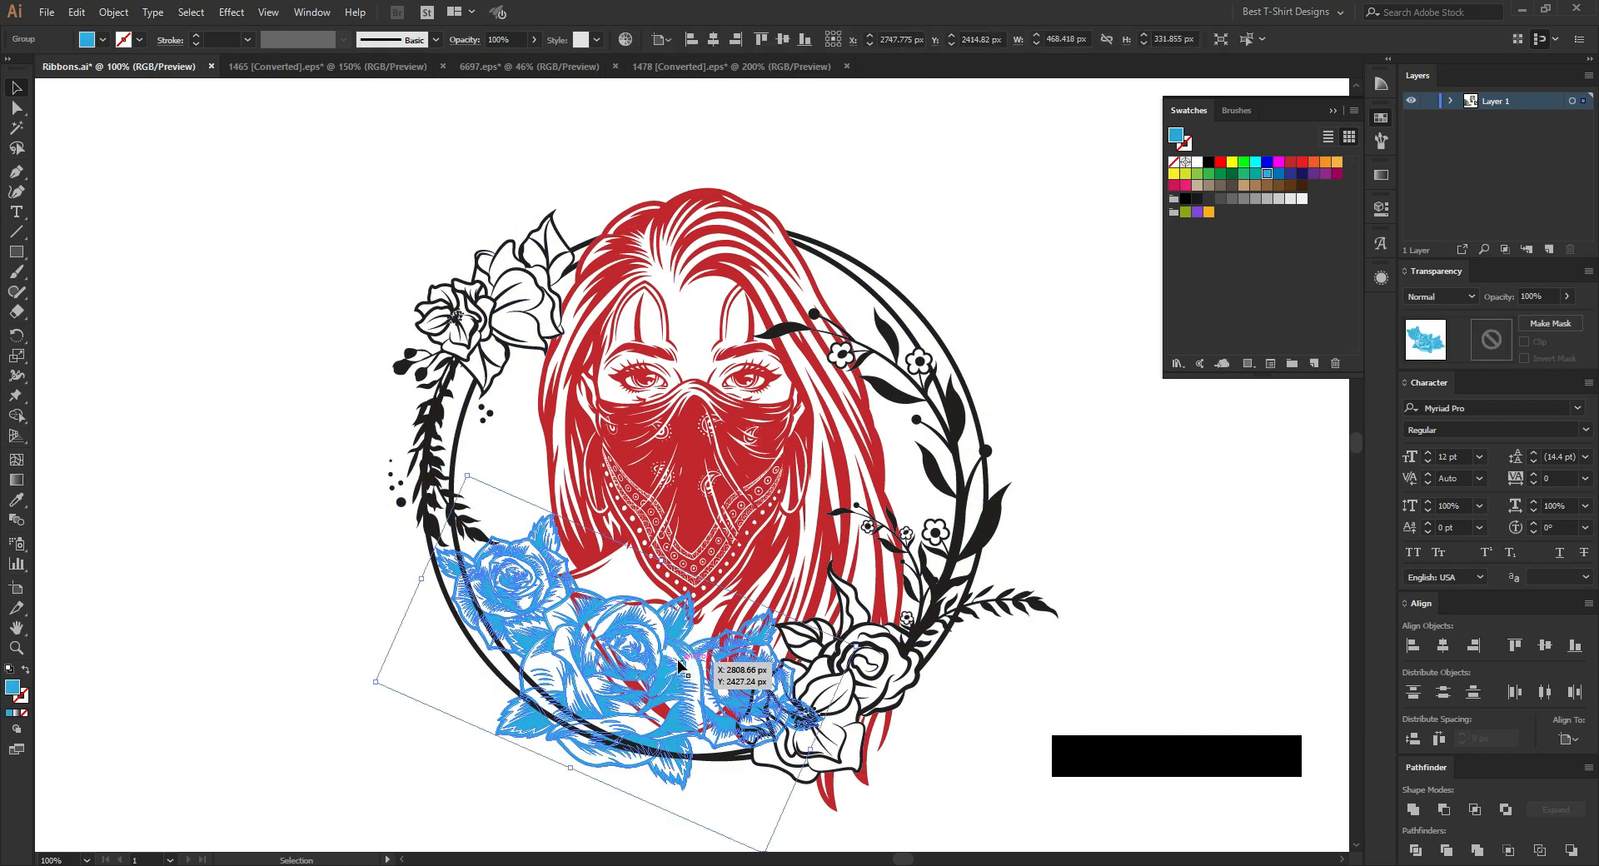
key(ctrl)
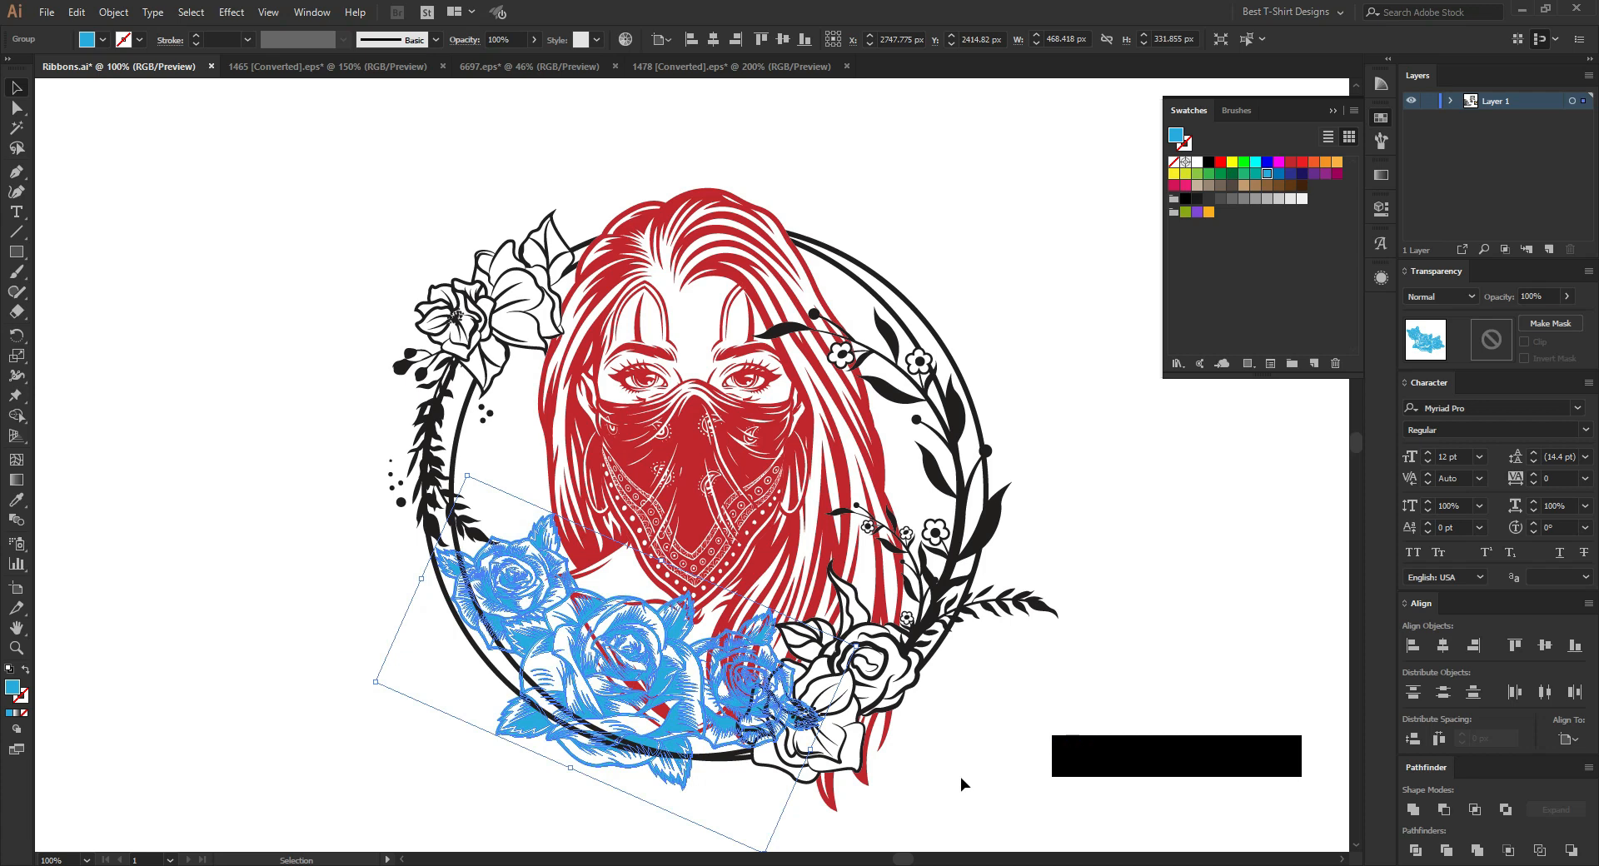
drag(818, 754, 808, 774)
drag(669, 769, 651, 768)
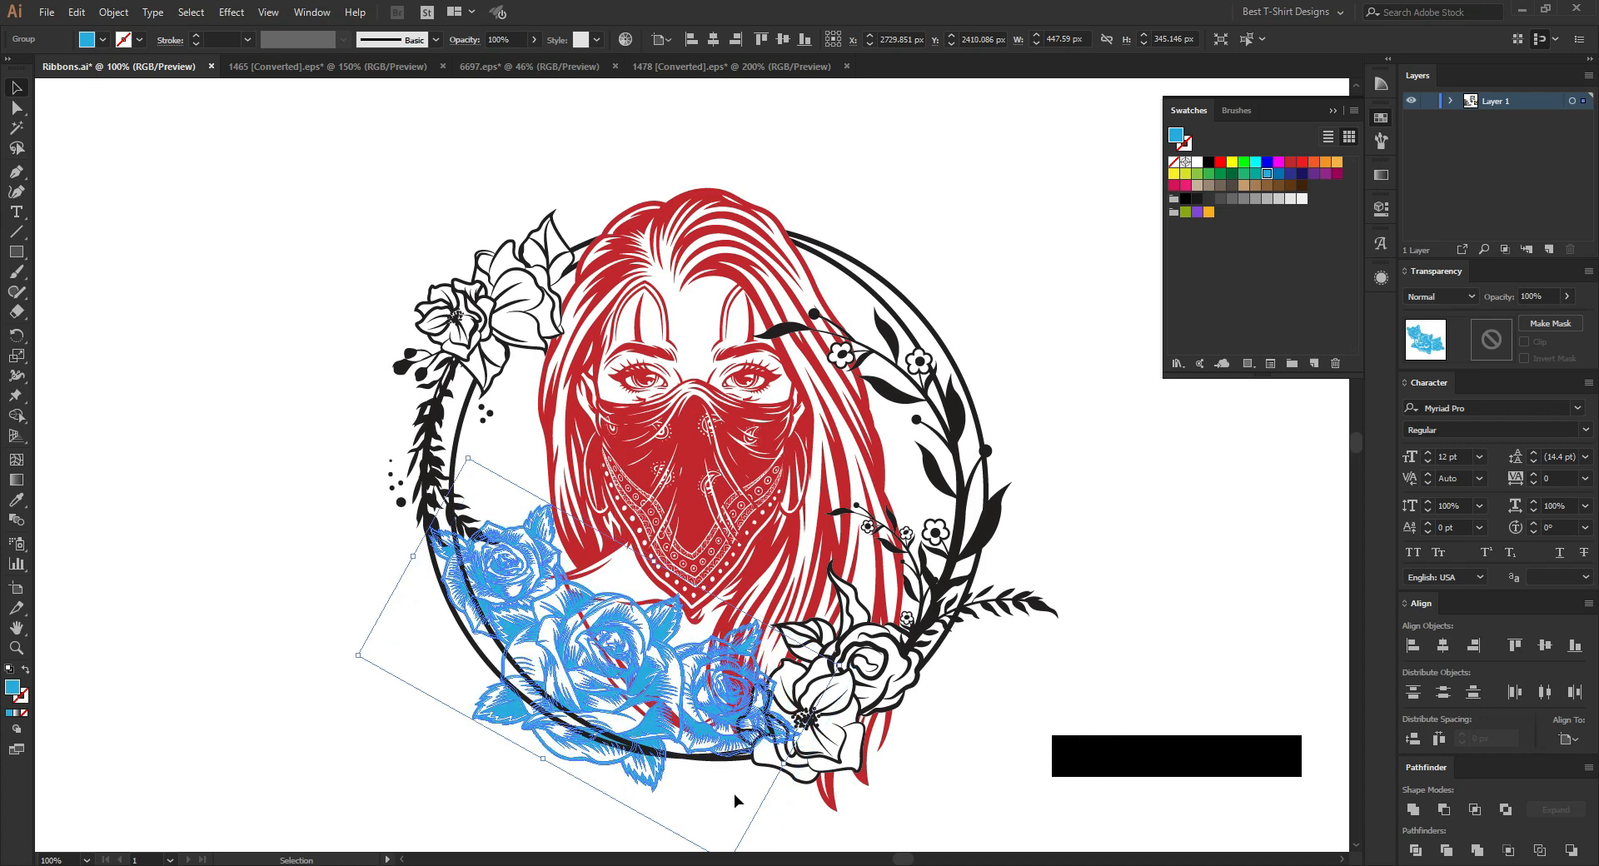
Step: Copy the blue roses and paste them in place inside the woman's opacity mask
key(ctrl)
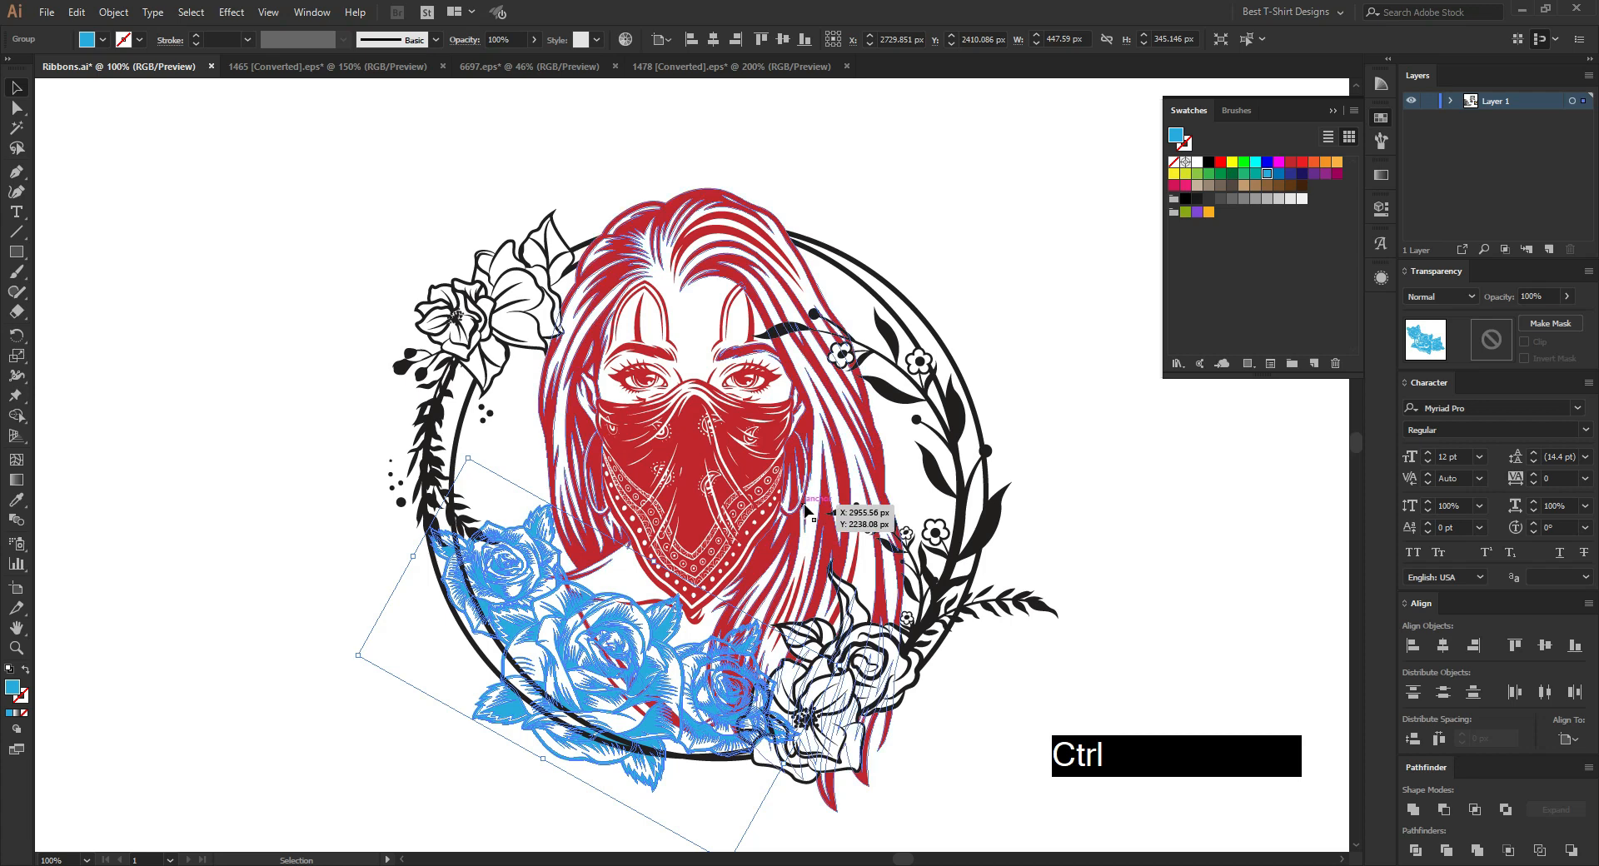
click(830, 509)
click(1492, 339)
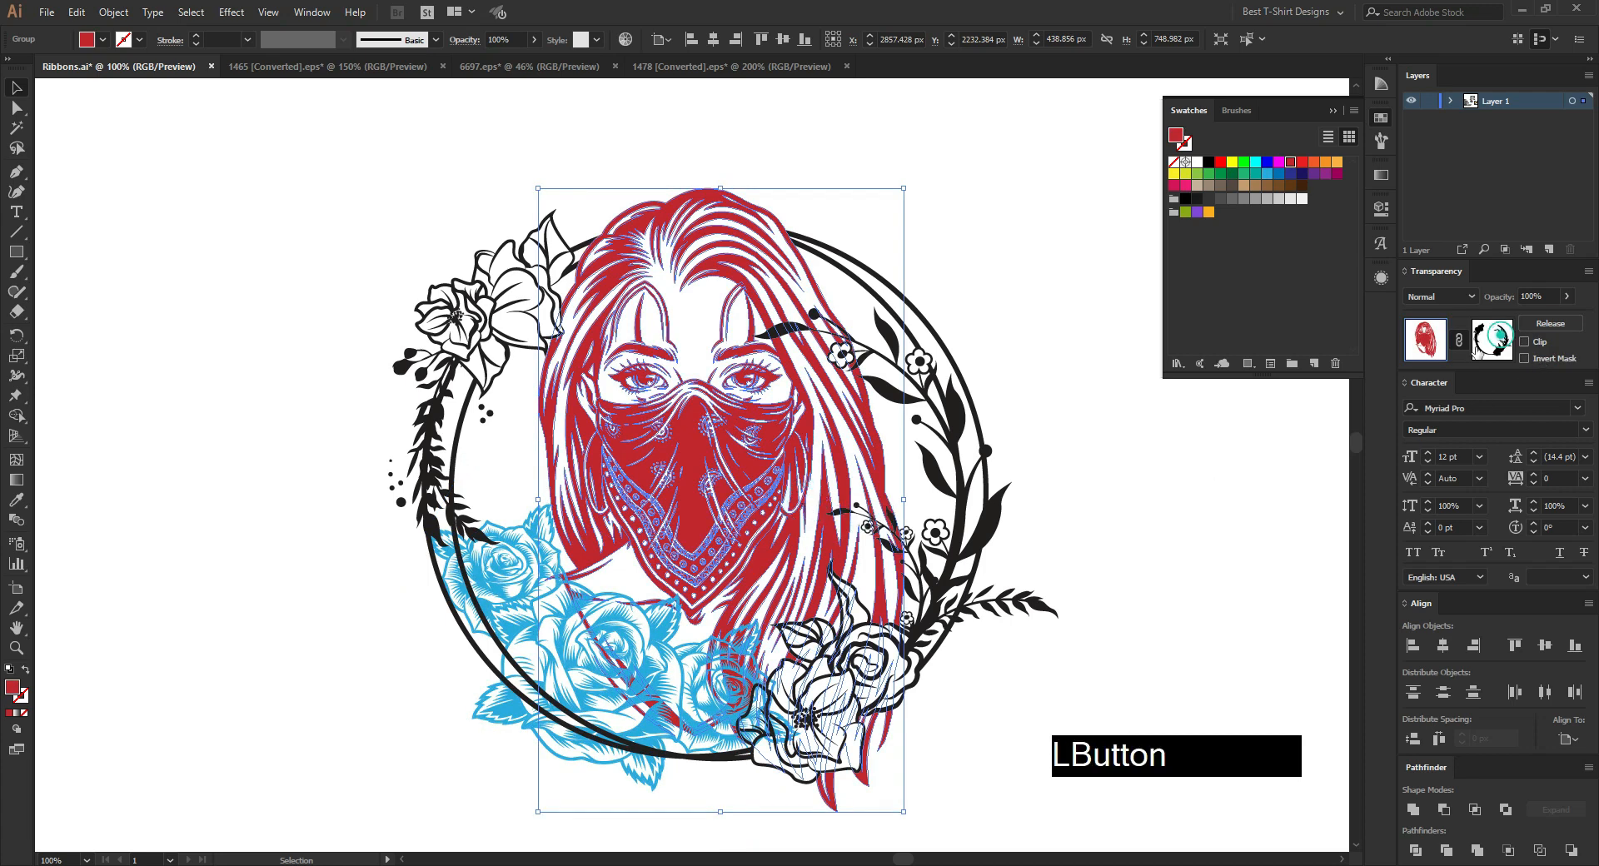
key(ctrl+f)
Step: Merge and unite the roses copy in the woman's mask into a solid shape, and fill it with black
click(1478, 849)
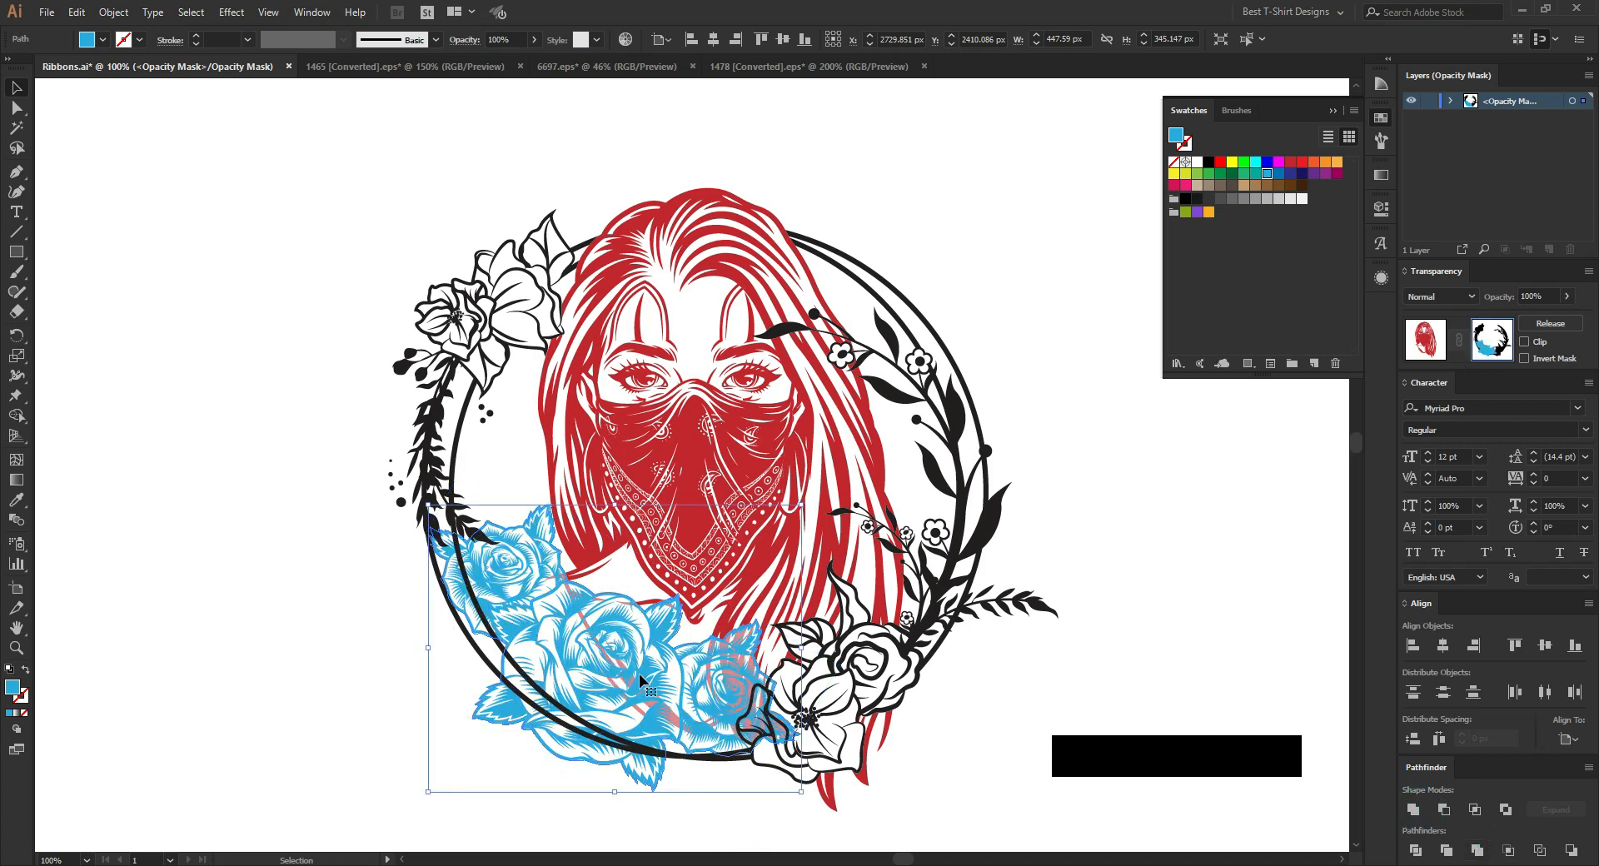
alt+scroll(623, 758, up, 2)
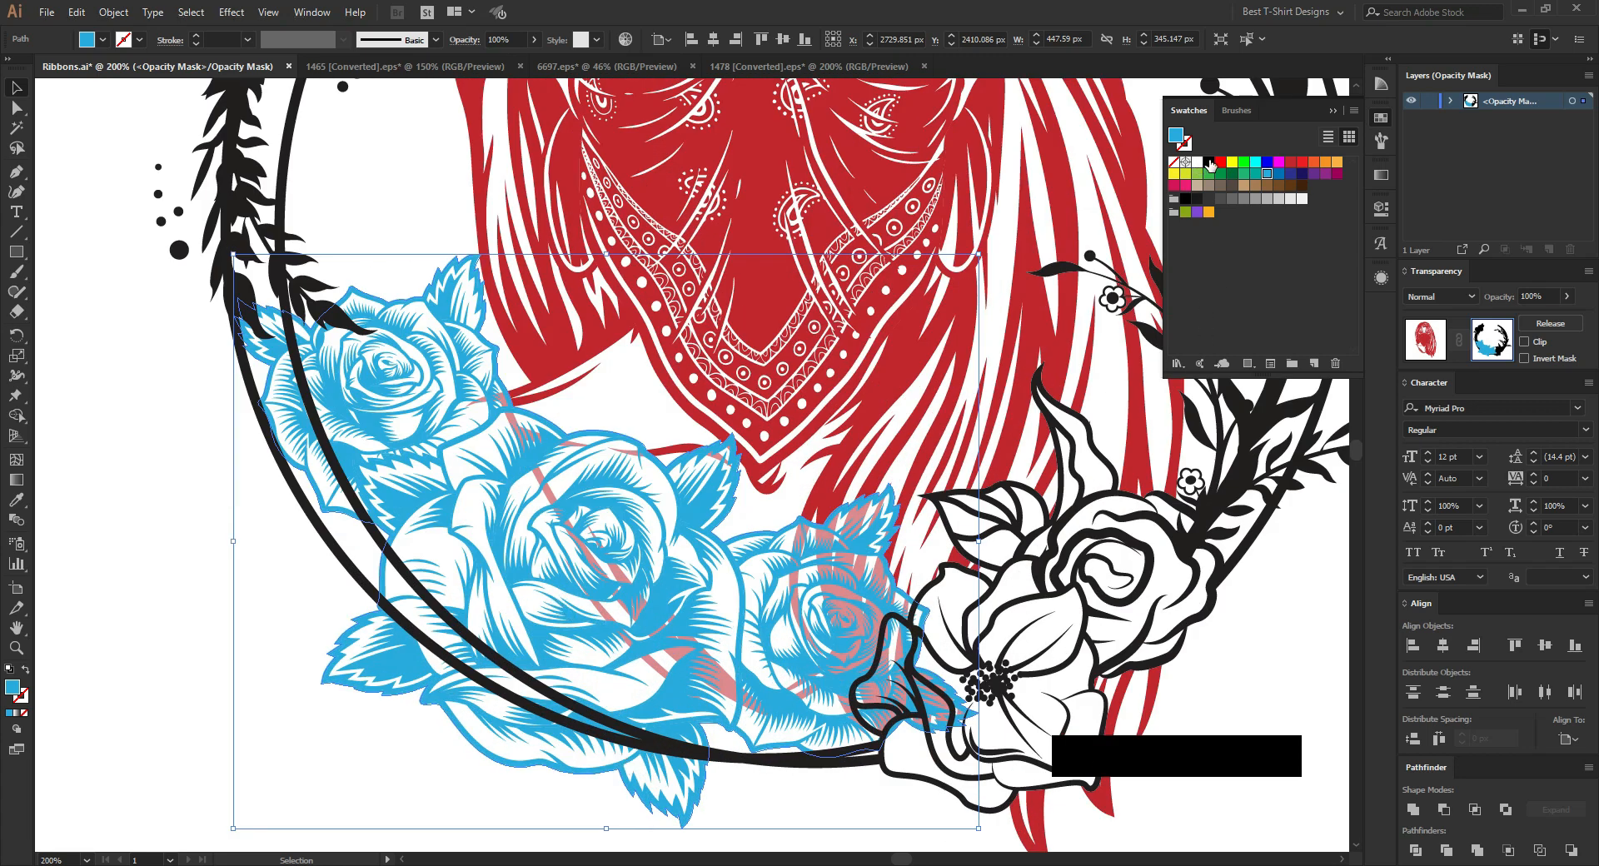
click(1209, 163)
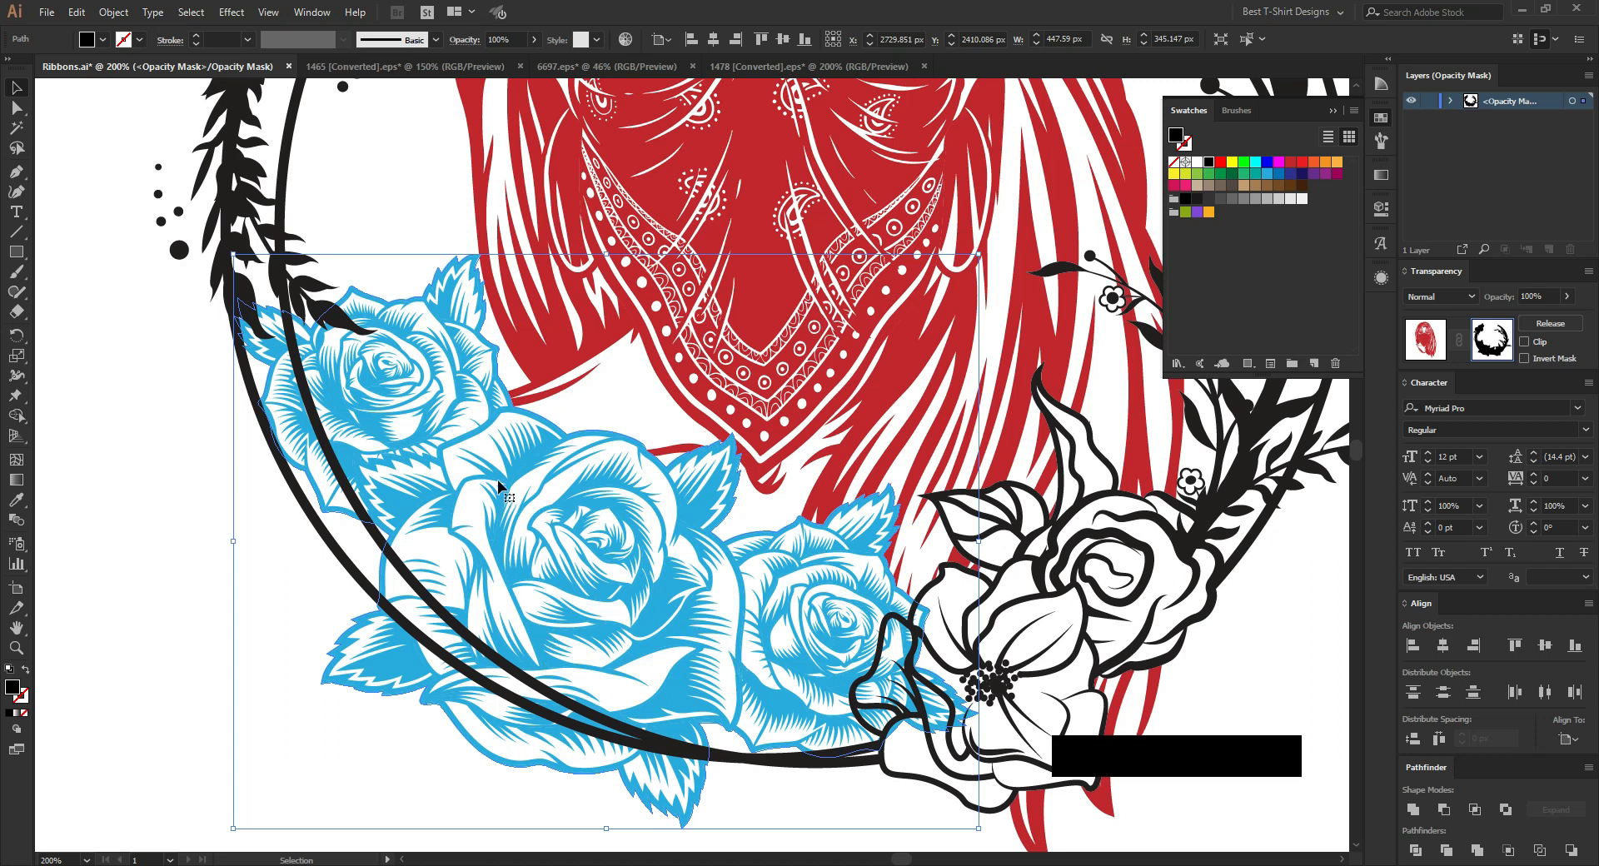
Step: Copy the solid black roses shape from the woman's mask and paste it in place inside the floral frame's opacity mask
alt+scroll(651, 505, down, 2)
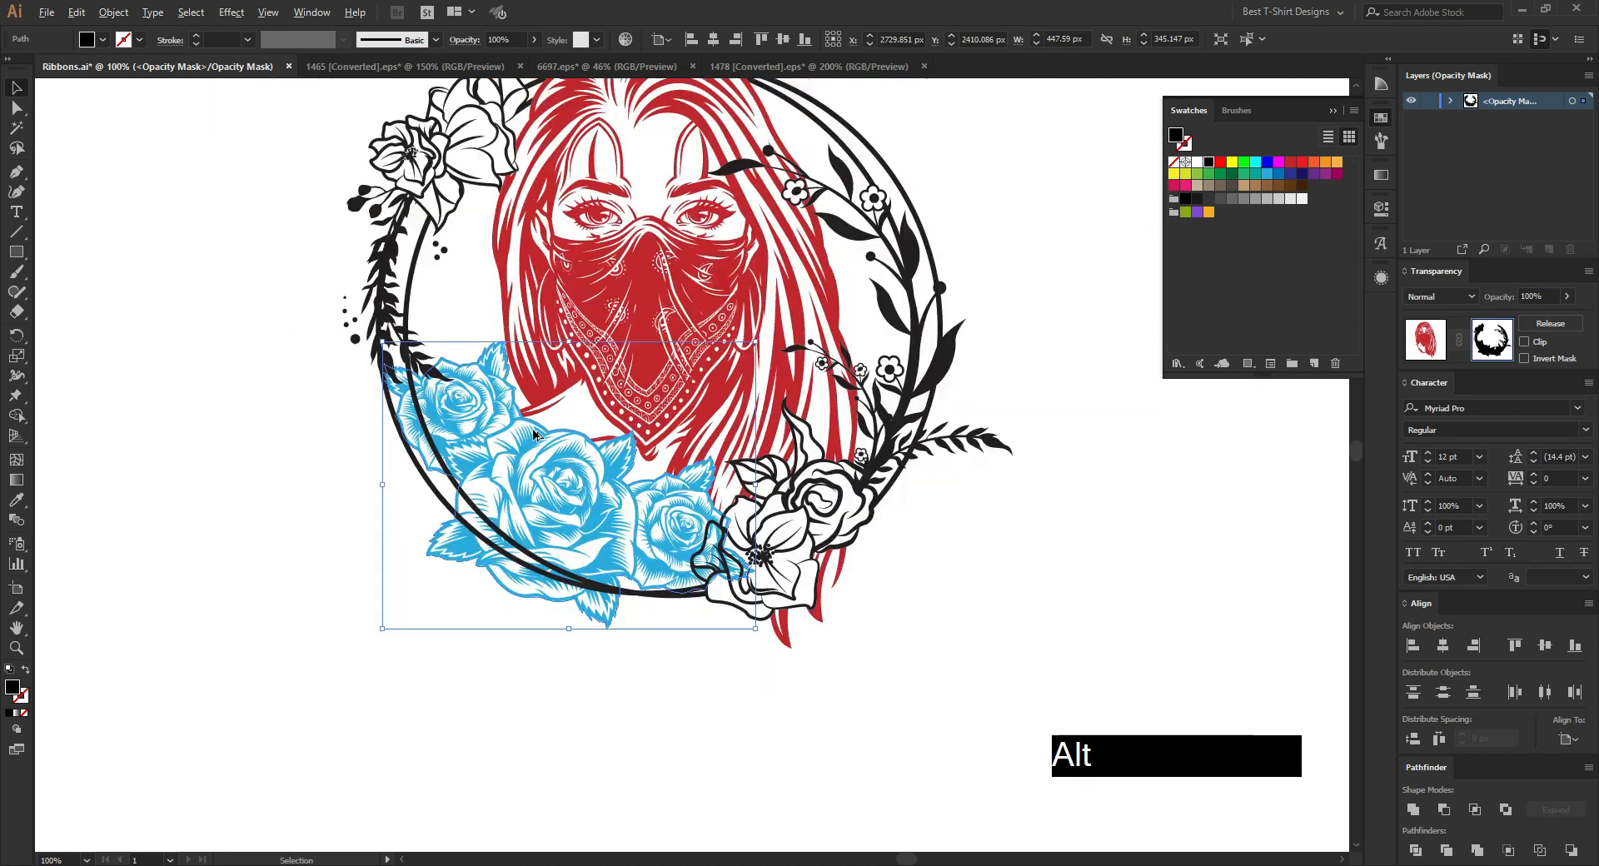
click(629, 522)
key(ctrl)
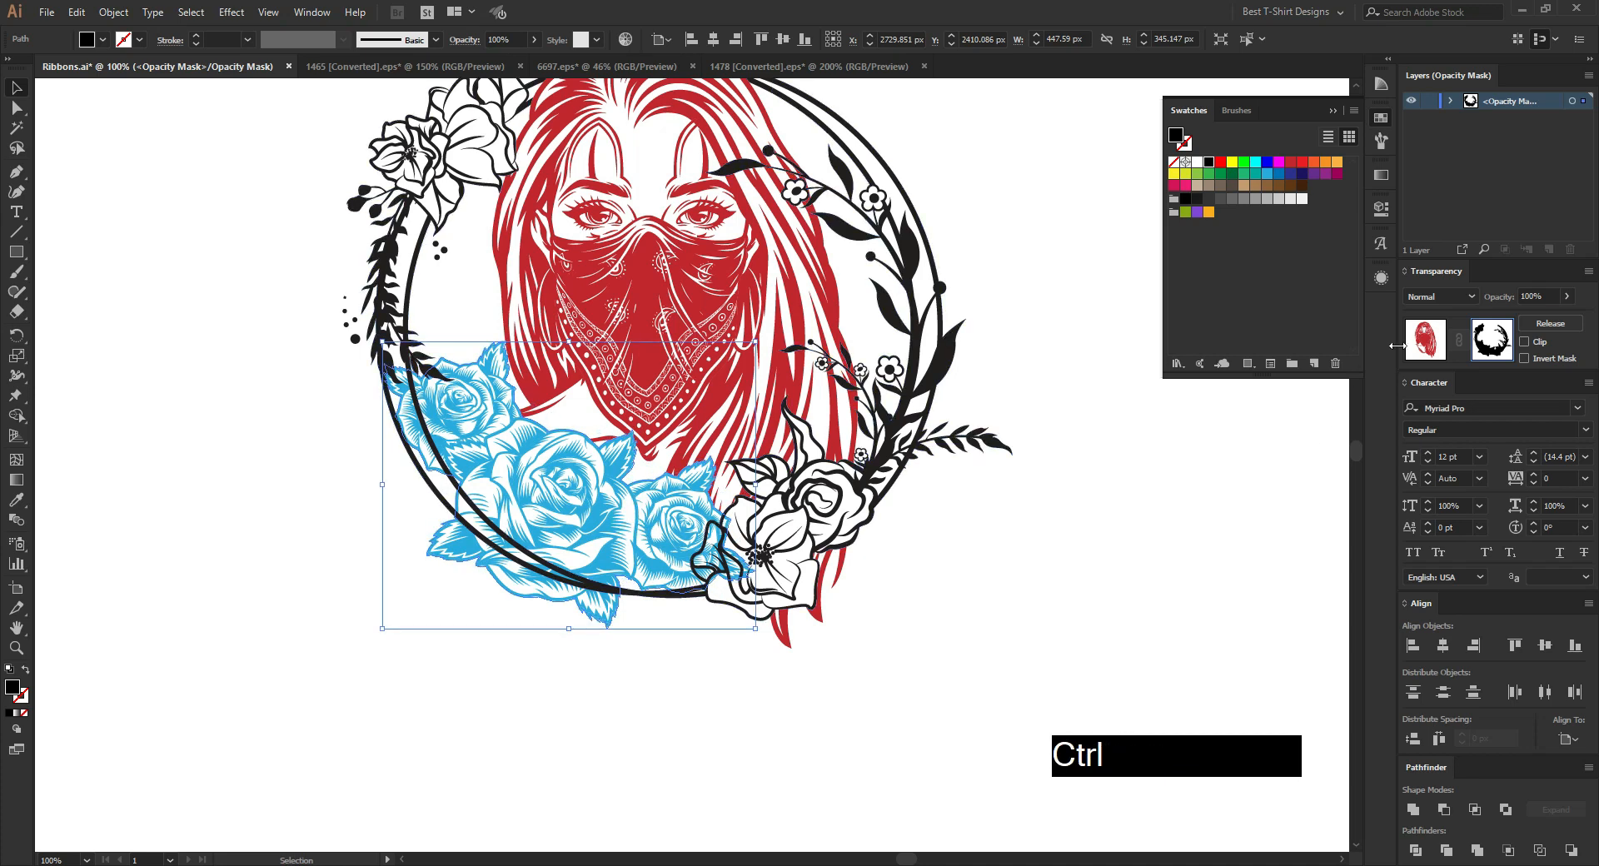
click(1420, 341)
click(931, 450)
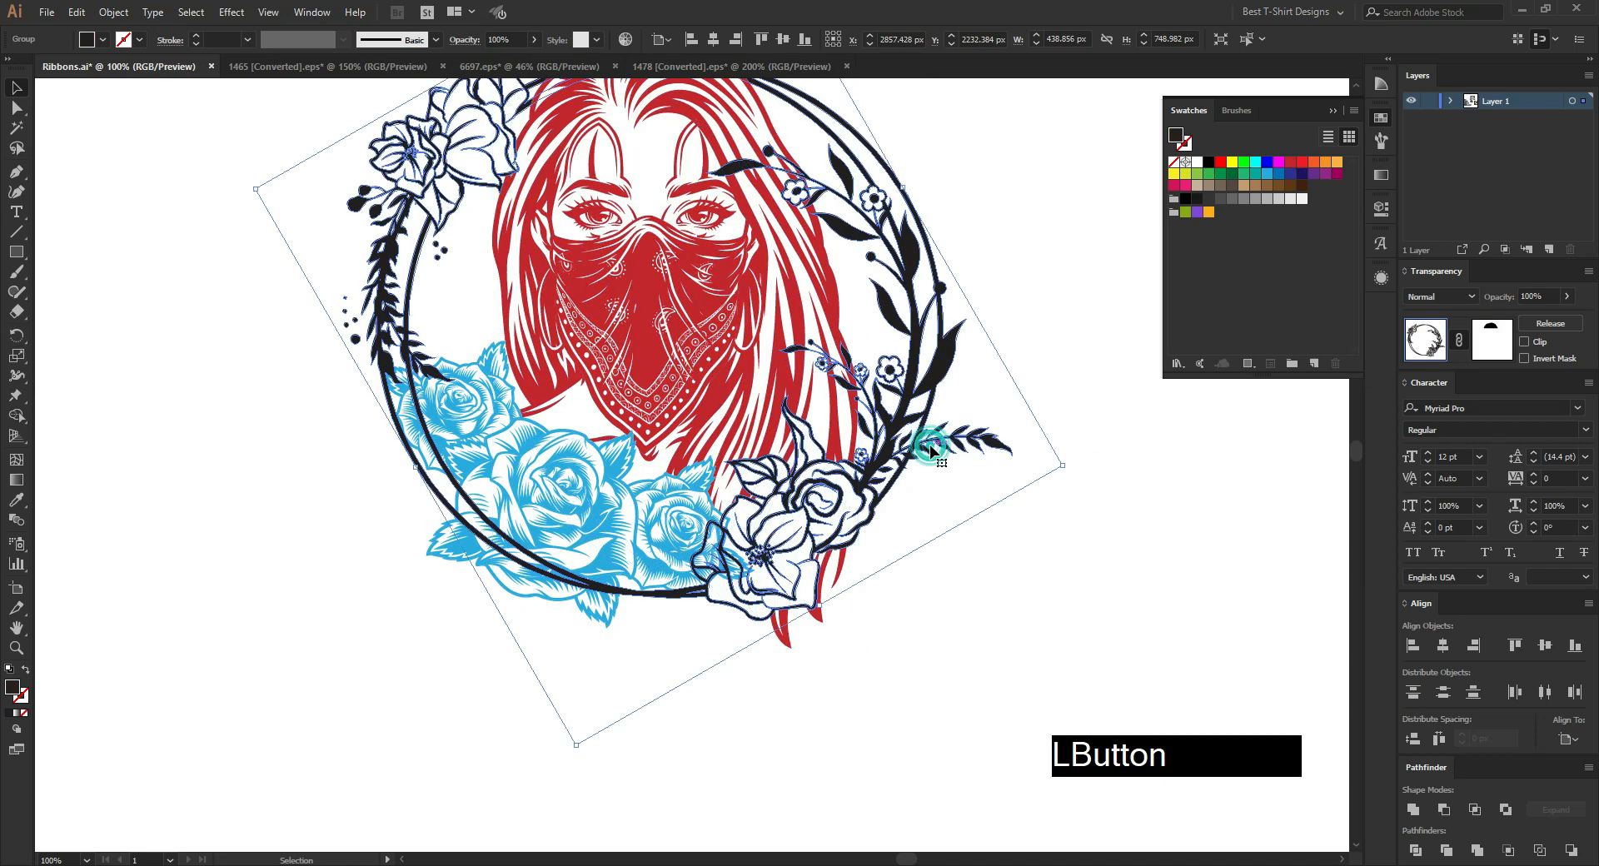
click(1495, 342)
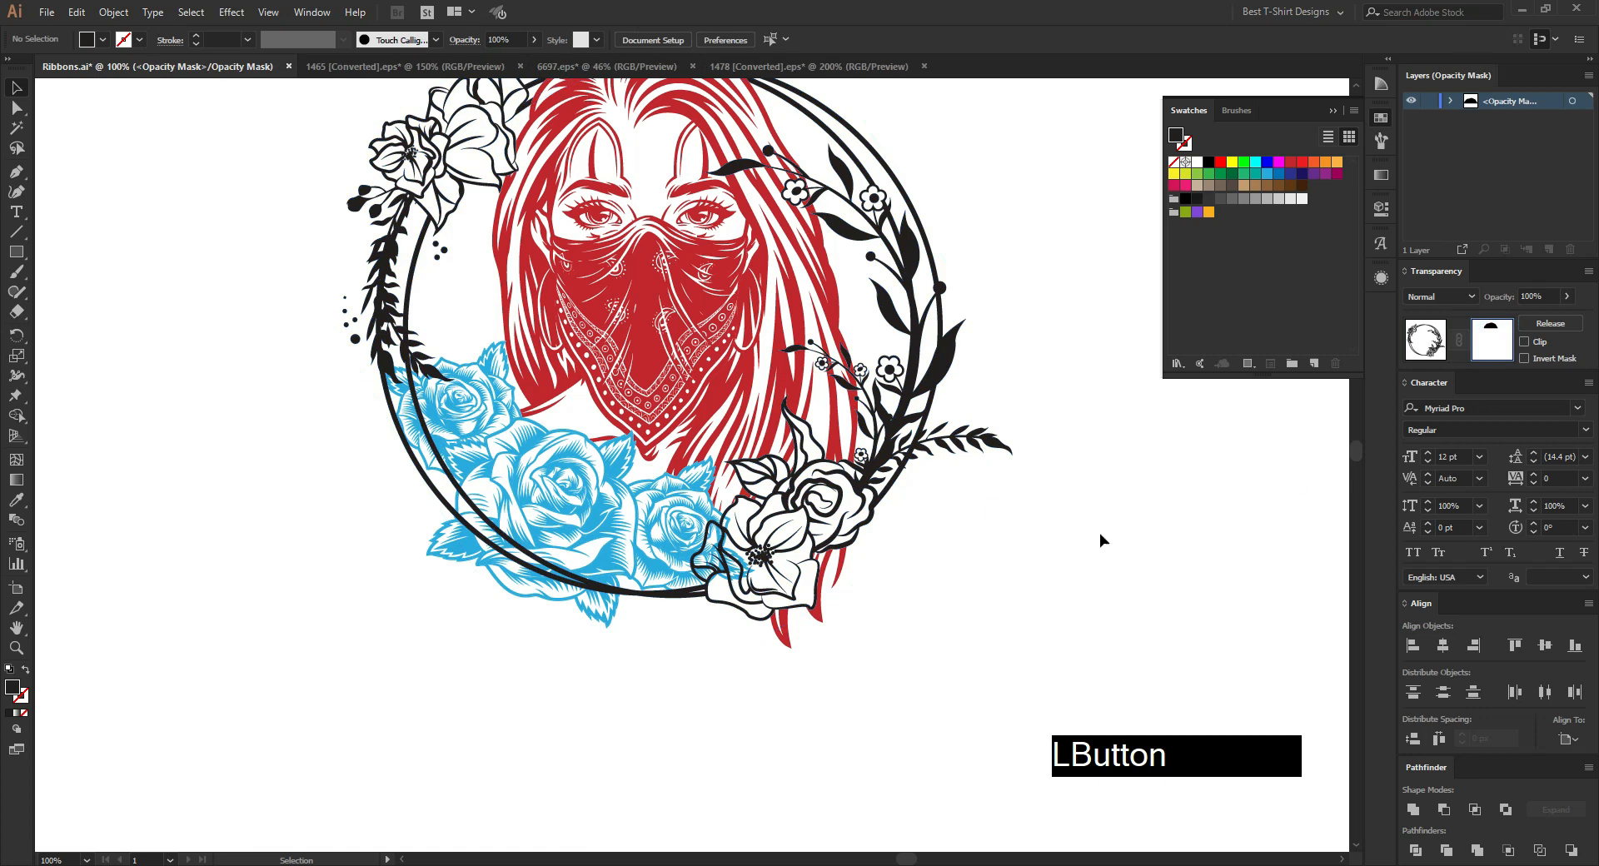
key(ctrl)
key(ctrl+f)
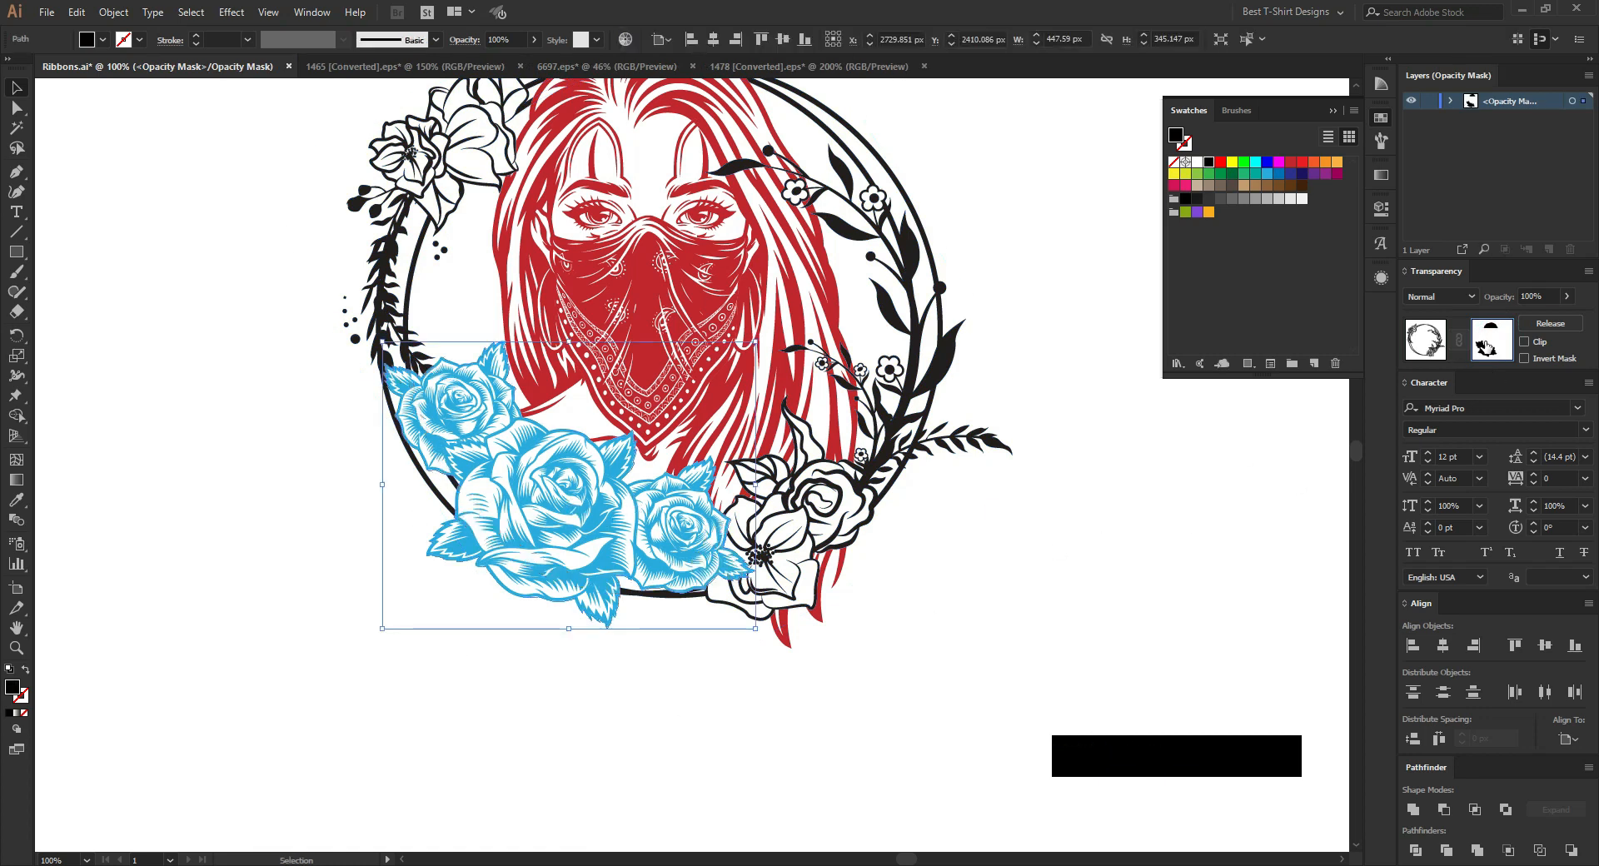
Step: Exit the floral frame's opacity mask back to the normal artwork and deselect everything
key(alt)
scroll(649, 557, down, 1)
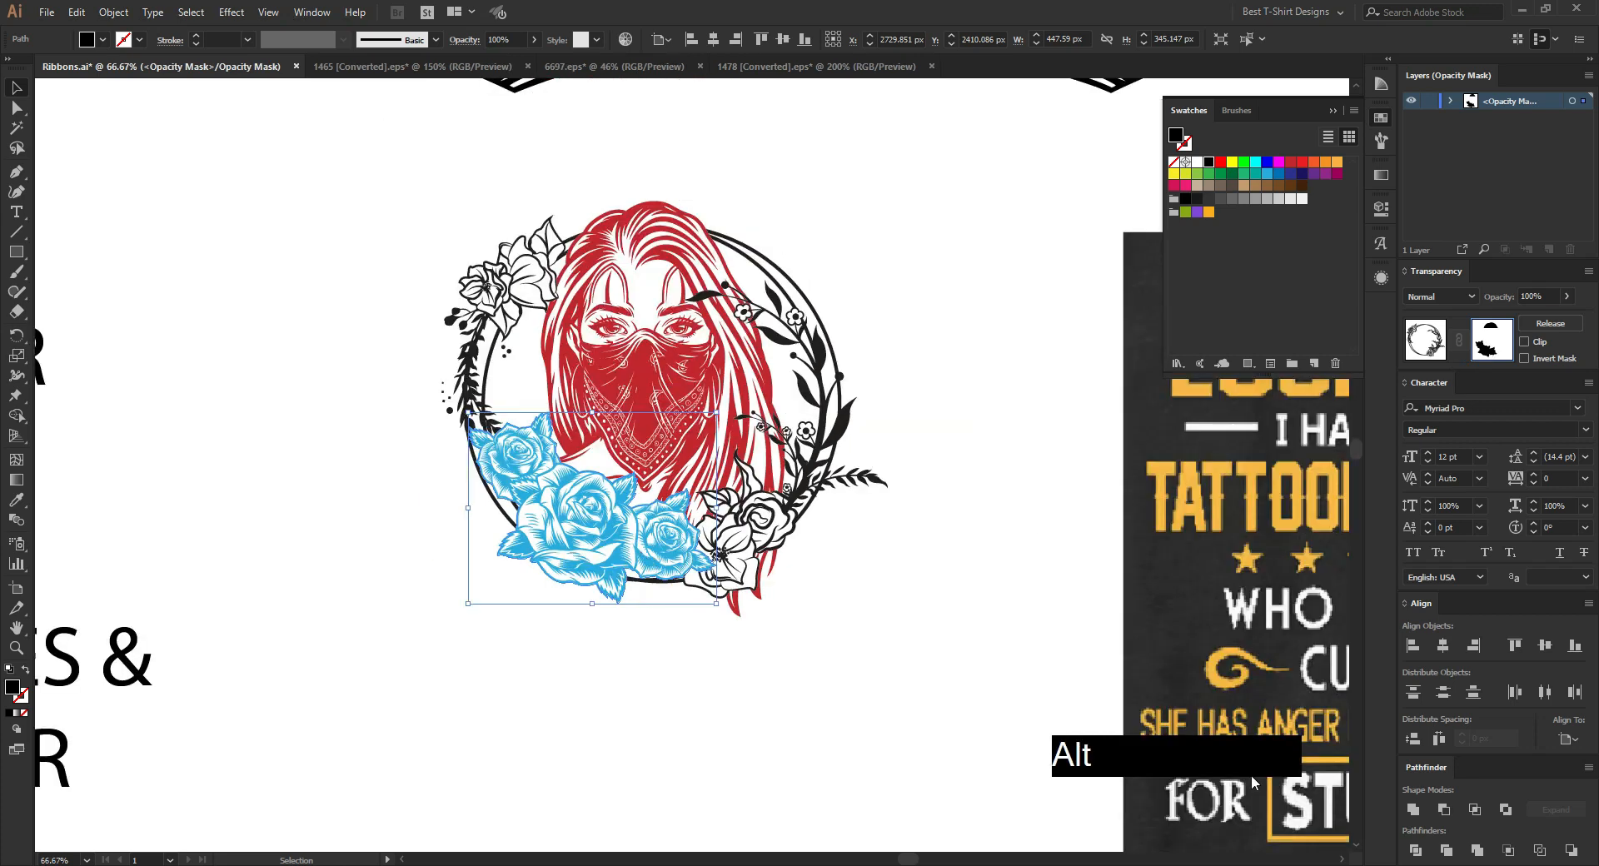
click(1426, 340)
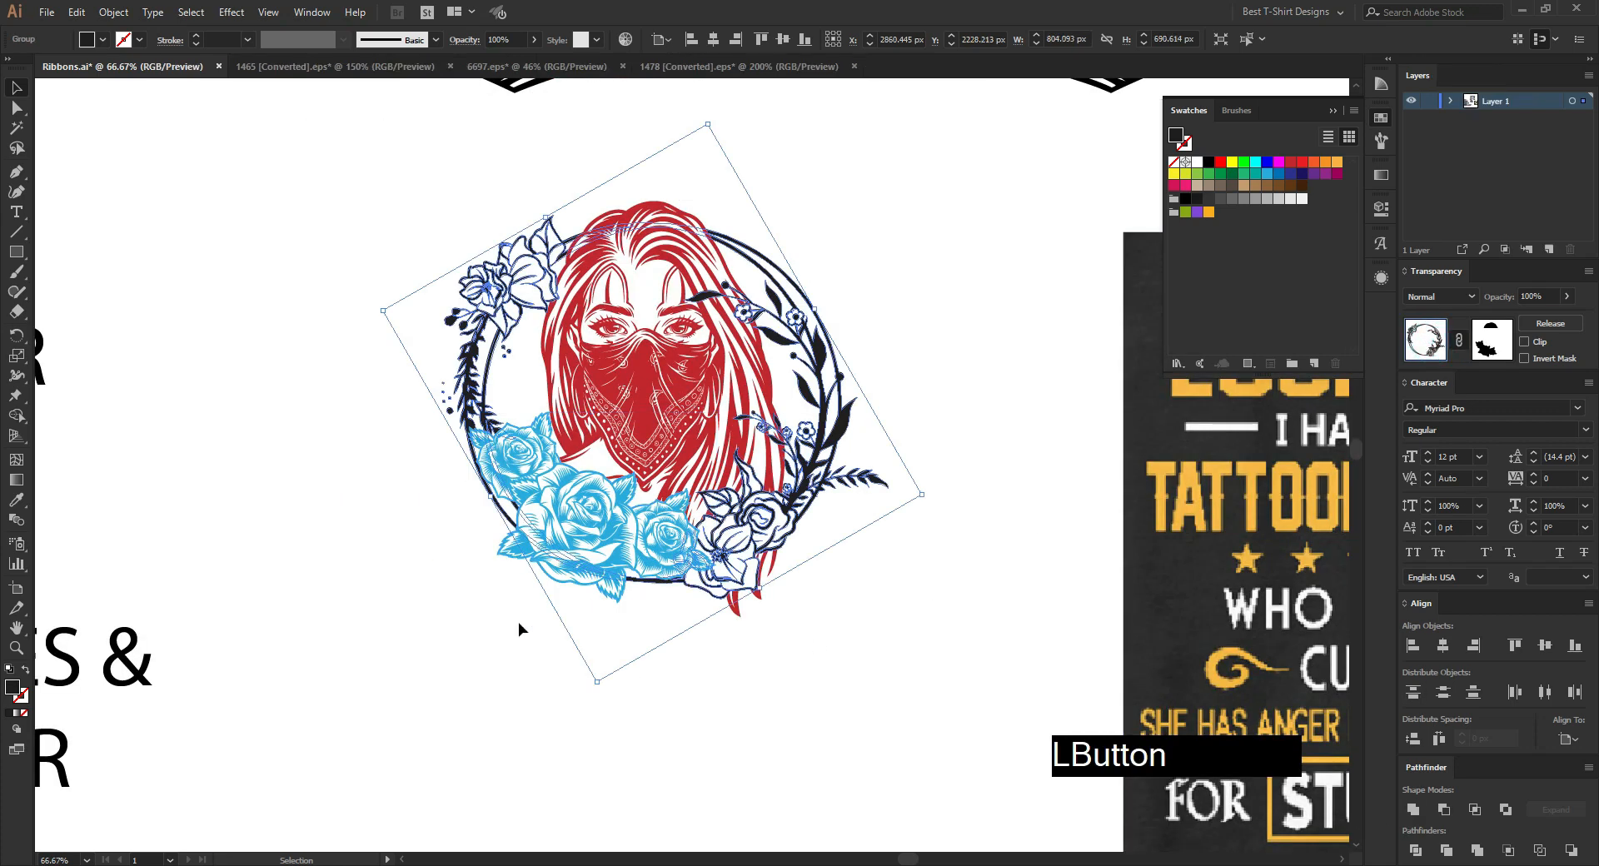
click(472, 560)
scroll(401, 487, up, 1)
key(alt)
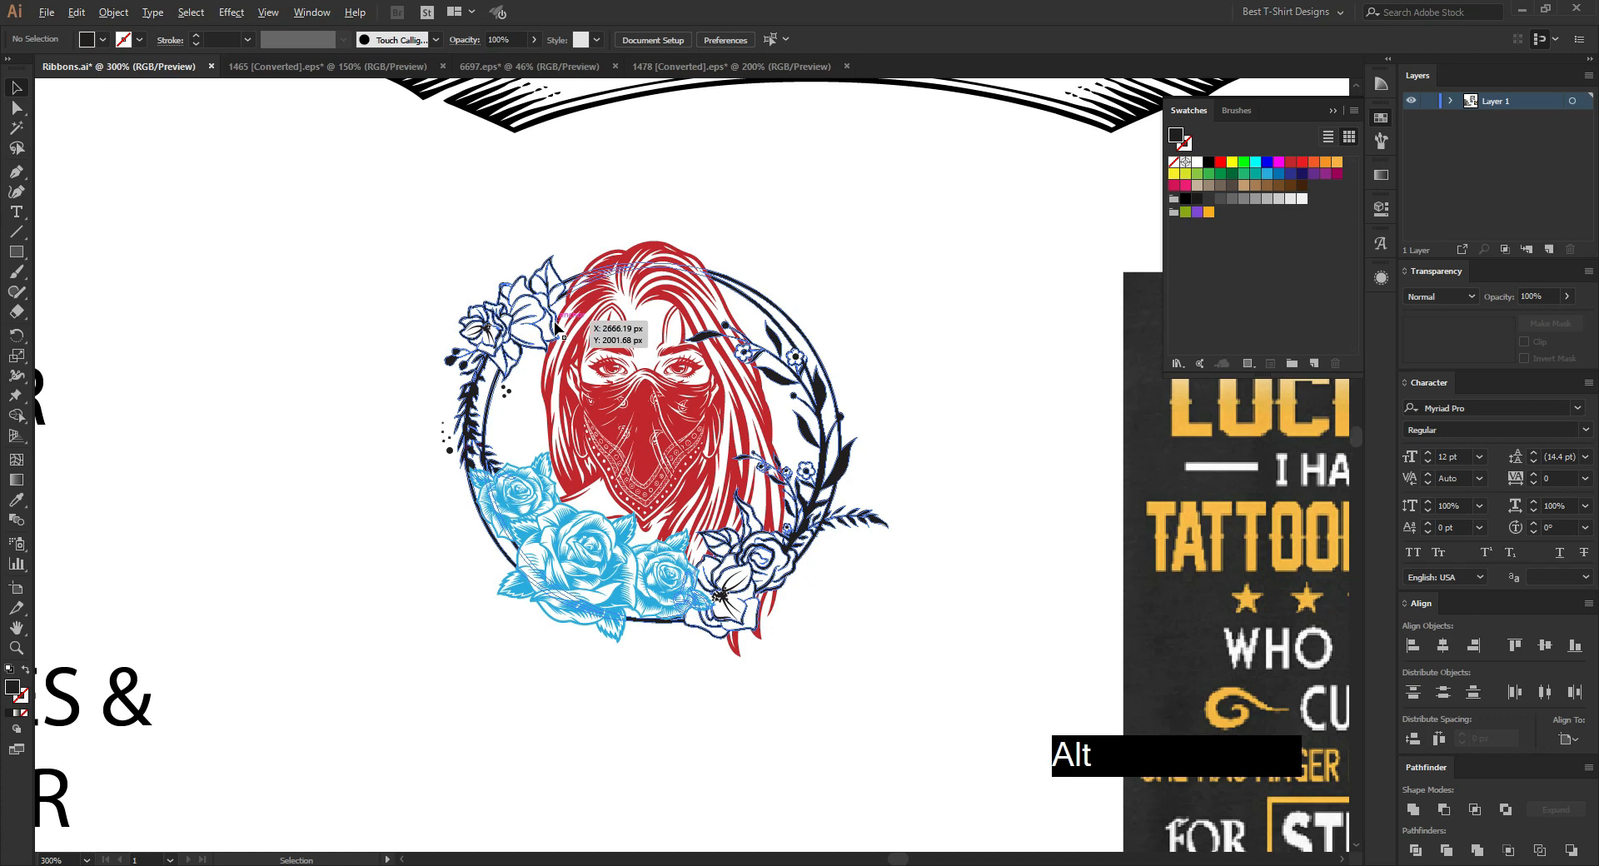
Step: Fill the woman, the roses and the floral frame with black
scroll(583, 338, up, 3)
scroll(602, 469, down, 3)
drag(410, 325, 963, 793)
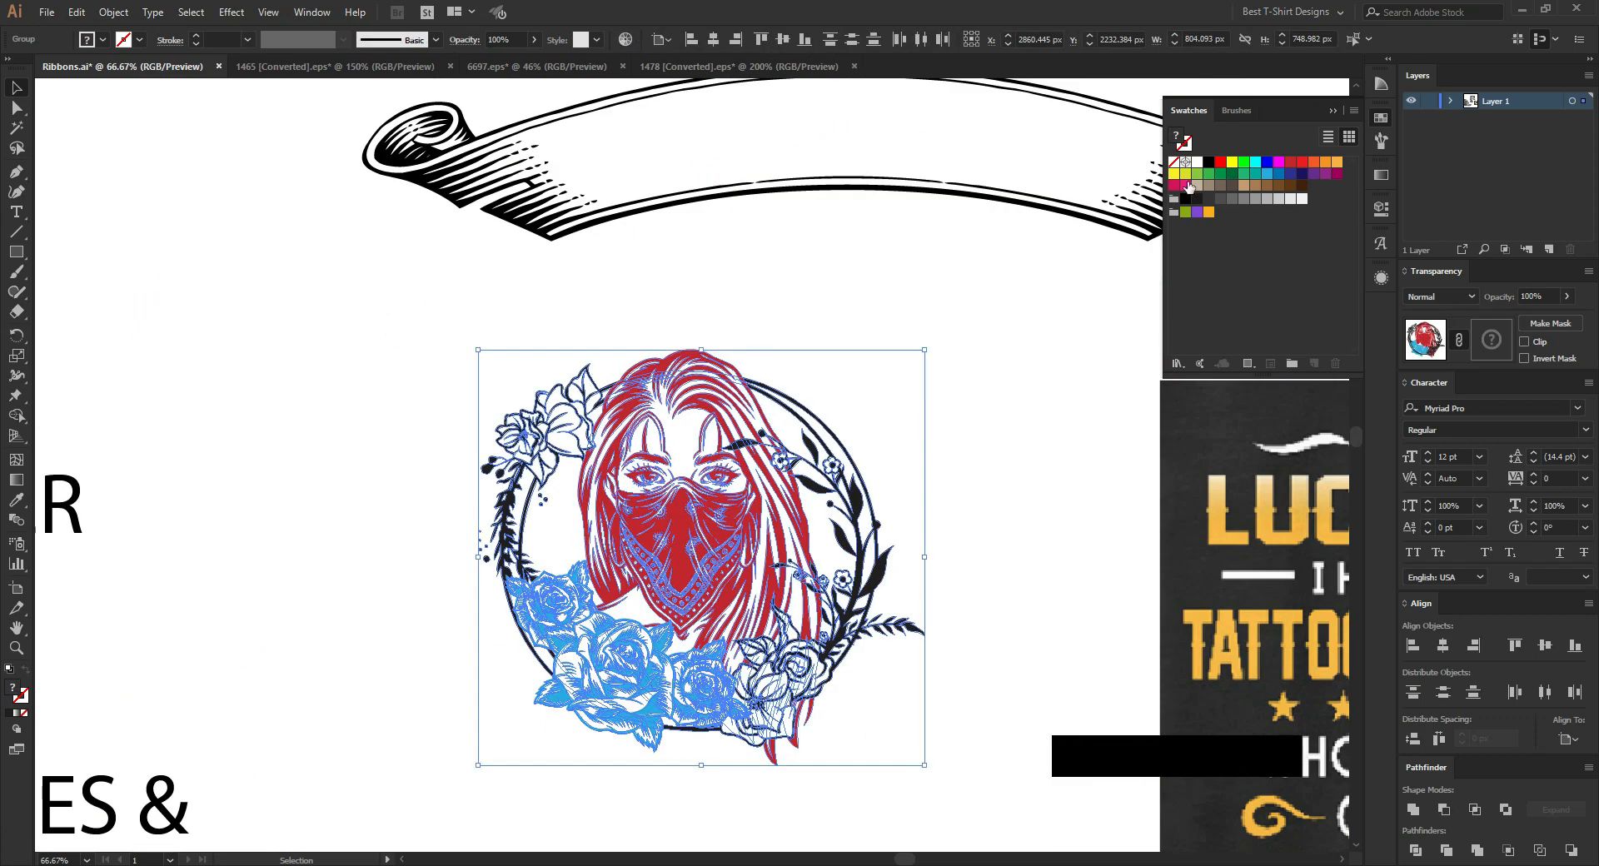
click(1207, 162)
click(1008, 450)
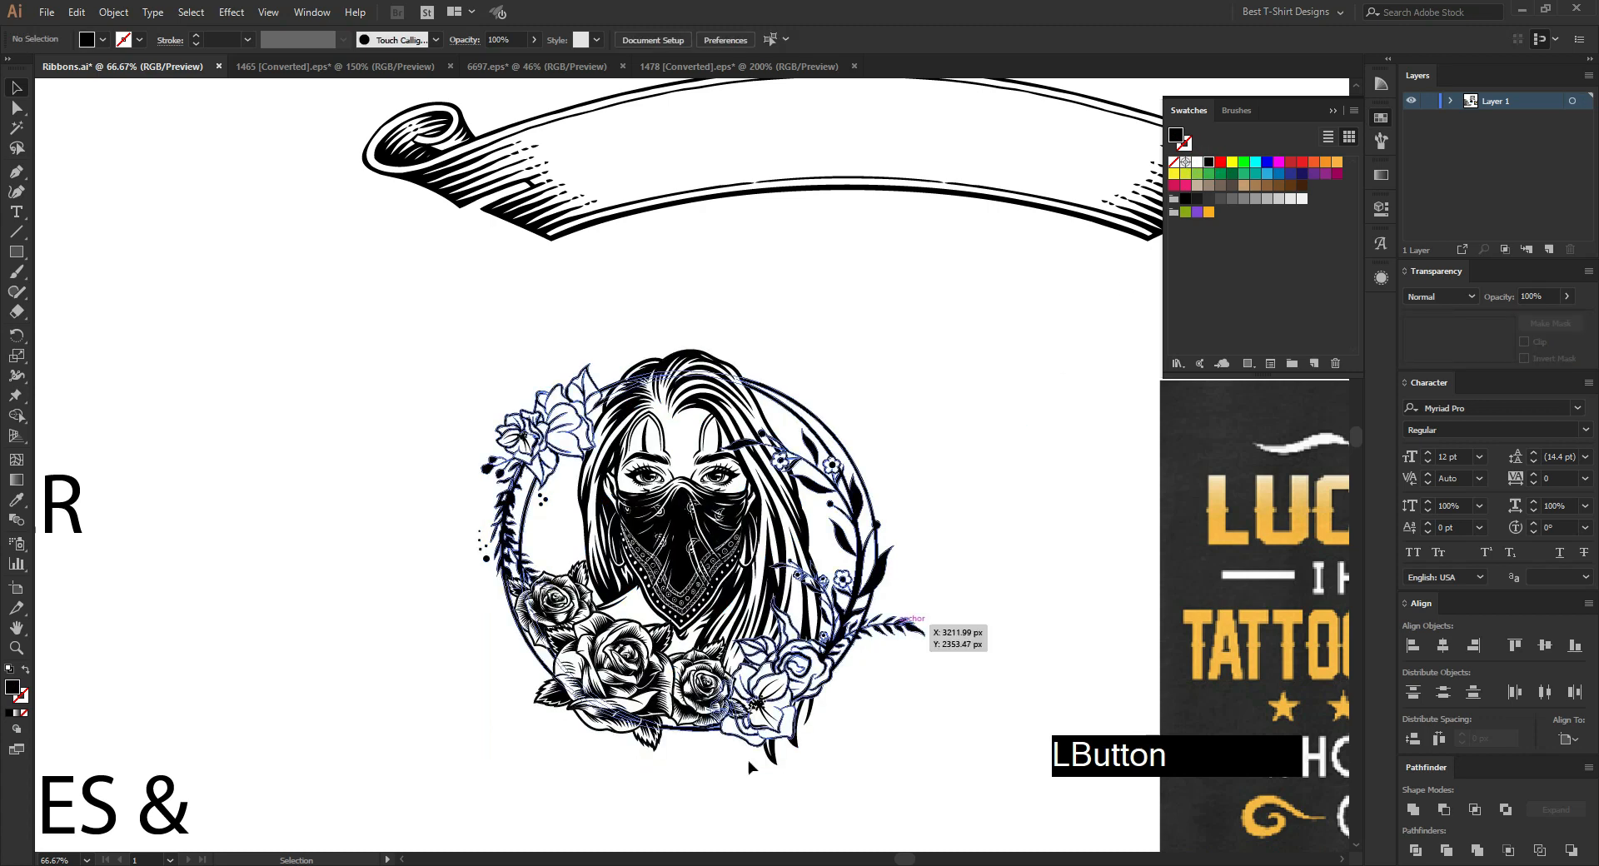
Step: In the woman's opacity mask, draw black freehand shapes over the hair ends sticking out below the frame's lower flowers
scroll(706, 767, up, 1)
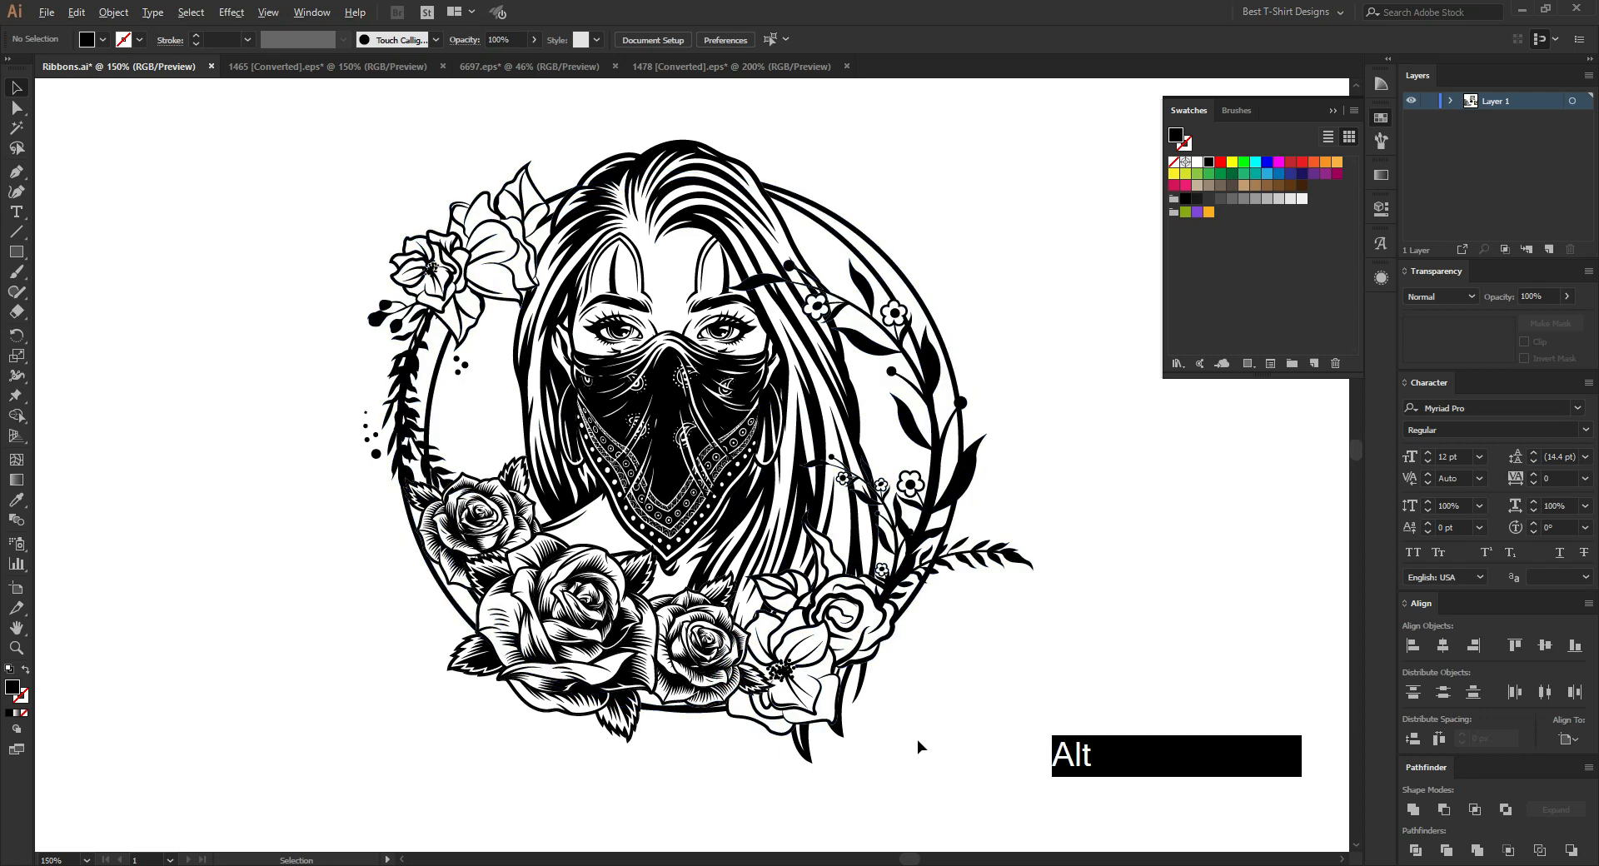
scroll(918, 740, up, 1)
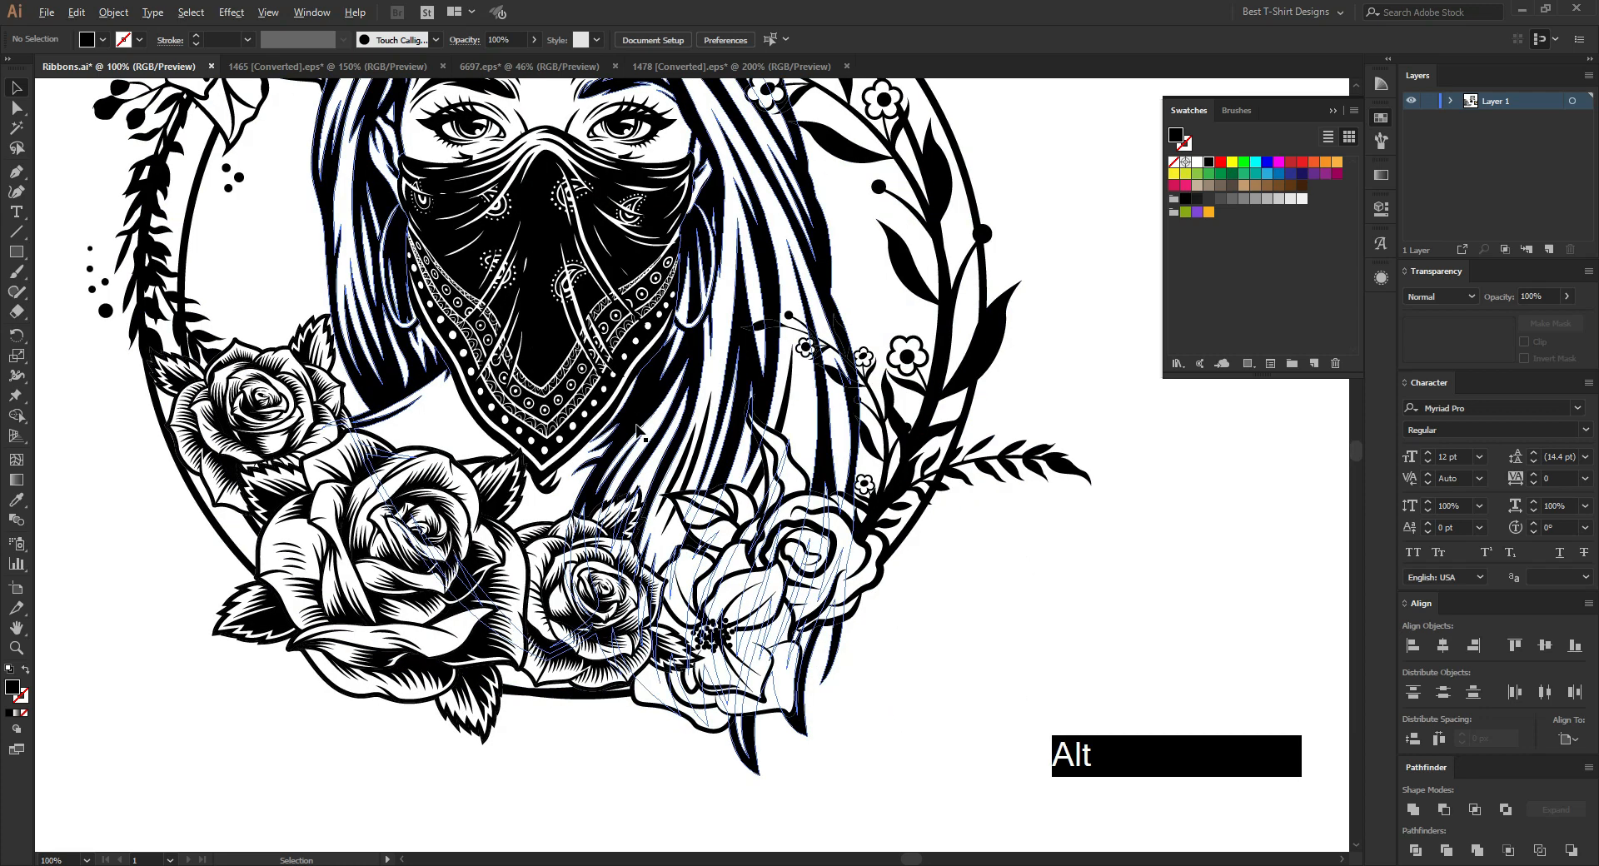
scroll(637, 430, down, 1)
click(754, 633)
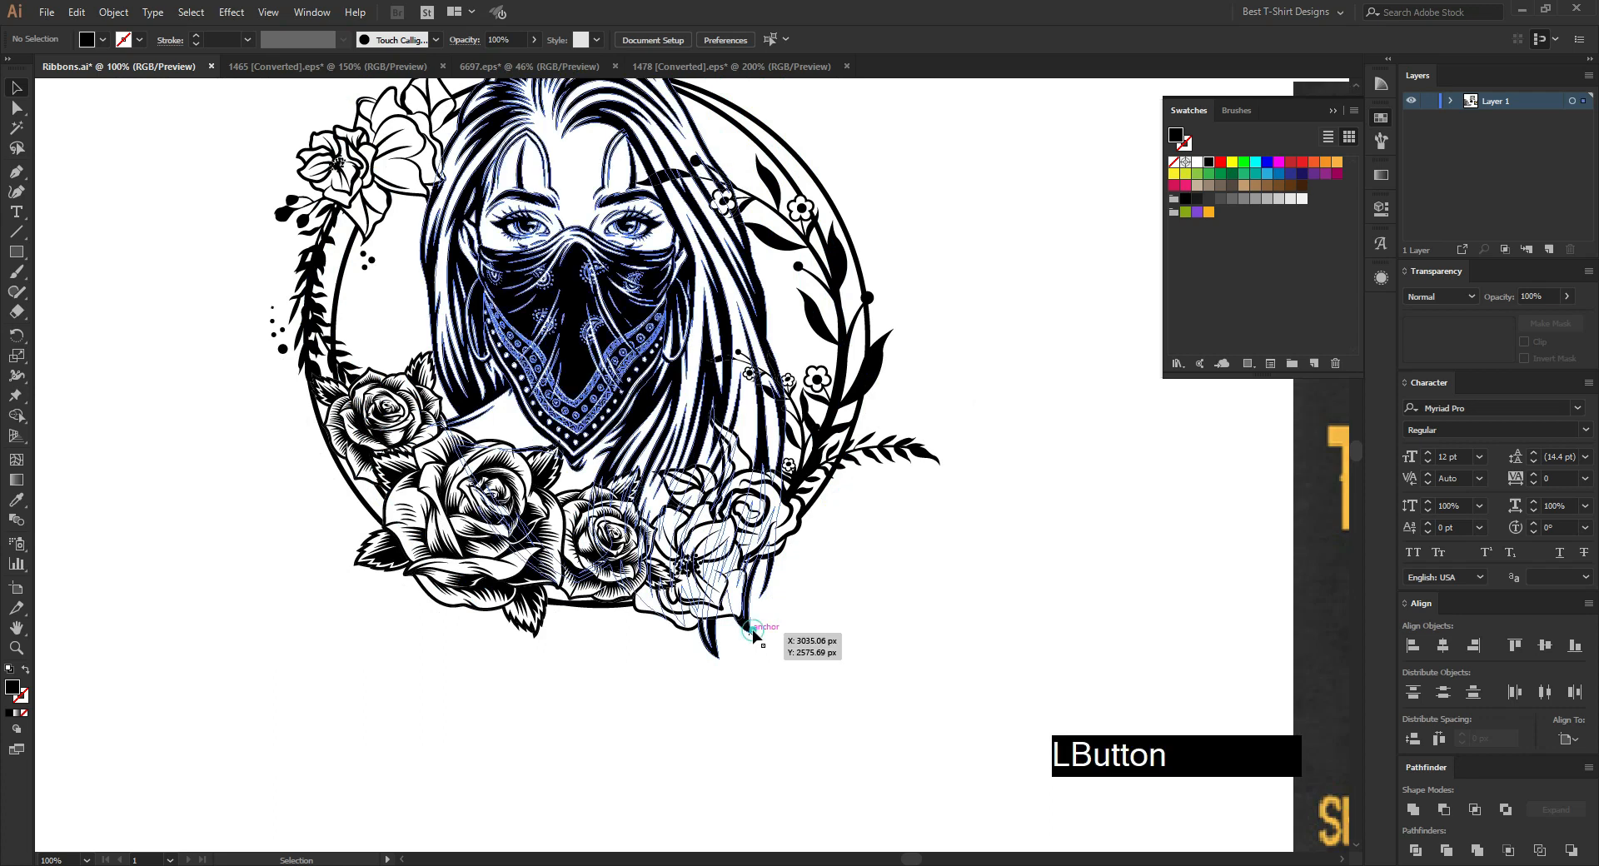
click(1492, 339)
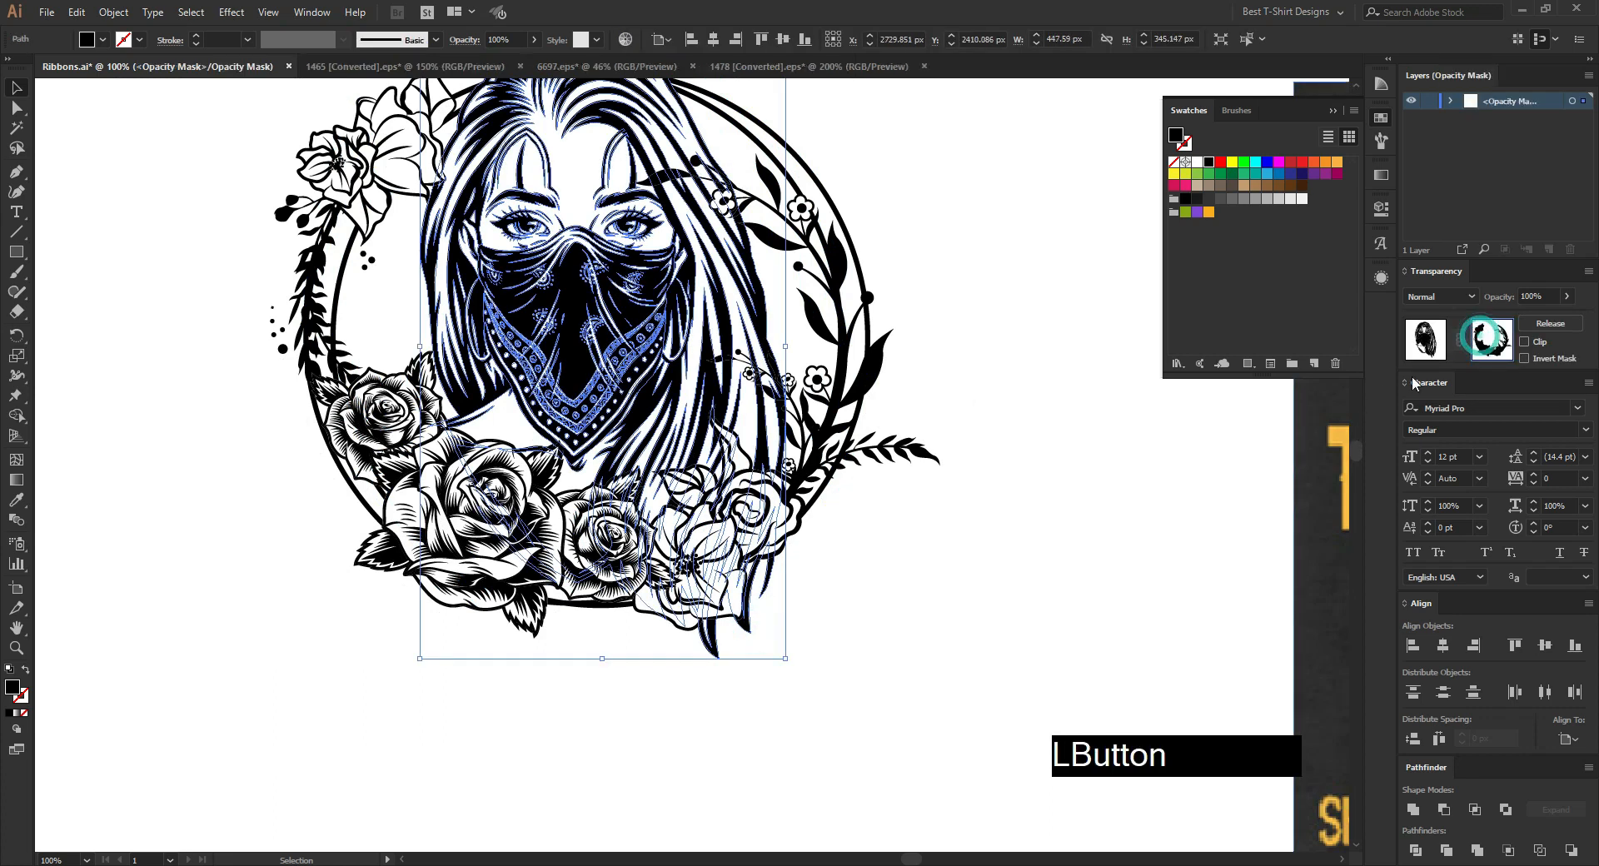
click(857, 585)
scroll(797, 683, up, 1)
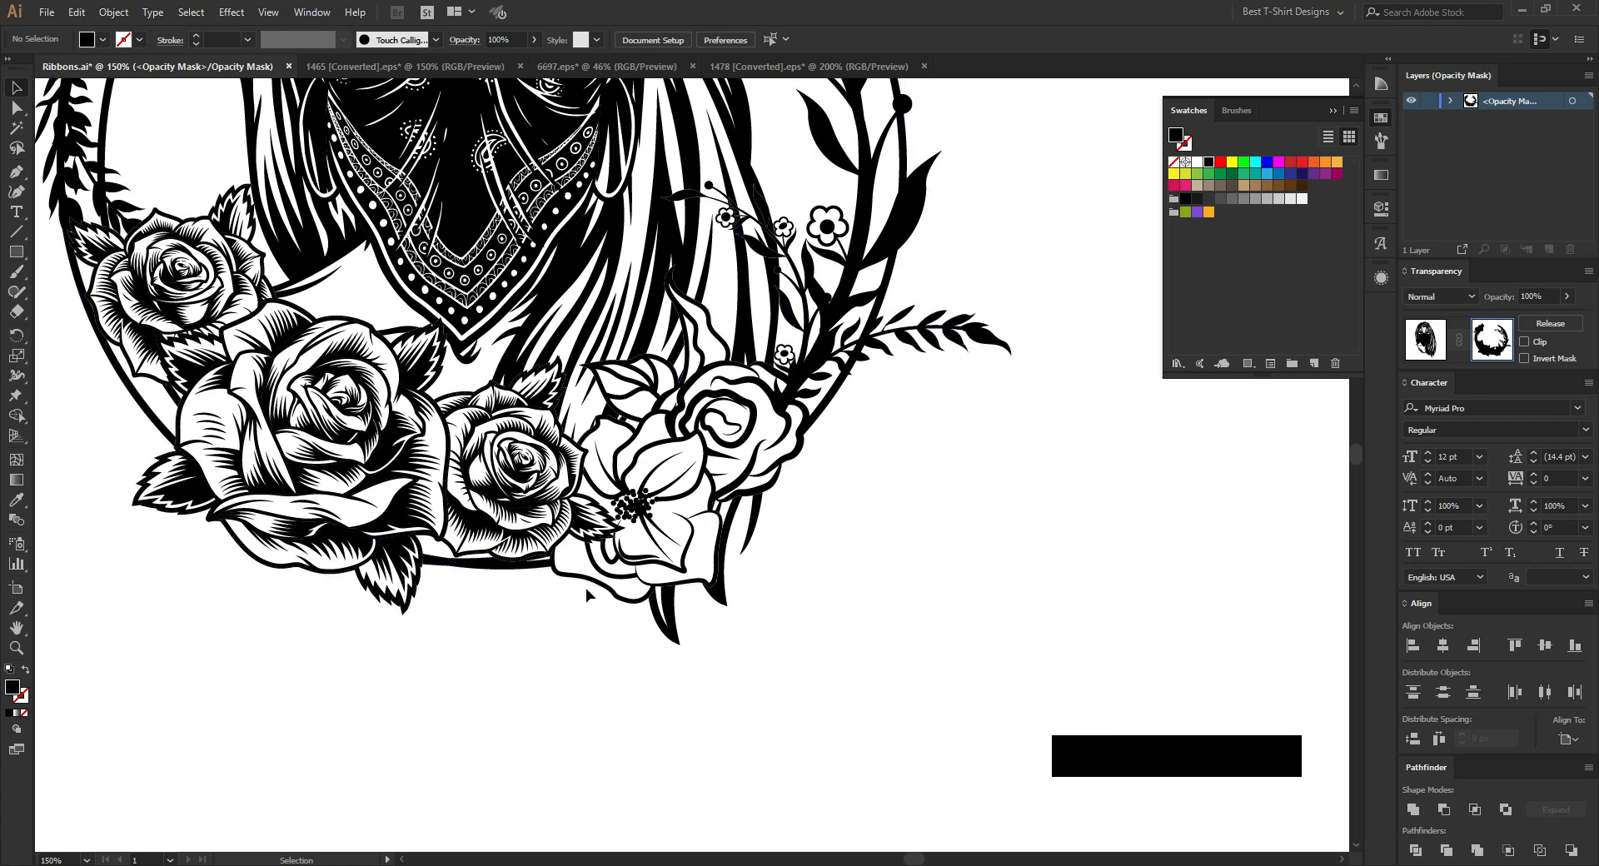
key(n)
click(1208, 164)
mouse_move(784, 563)
mouse_down()
mouse_move(796, 452)
mouse_move(749, 437)
mouse_move(667, 473)
mouse_move(616, 577)
mouse_up()
mouse_move(763, 647)
mouse_down()
mouse_move(811, 500)
mouse_move(763, 540)
mouse_move(1064, 571)
mouse_move(825, 597)
mouse_move(741, 571)
mouse_up()
key(v)
click(963, 597)
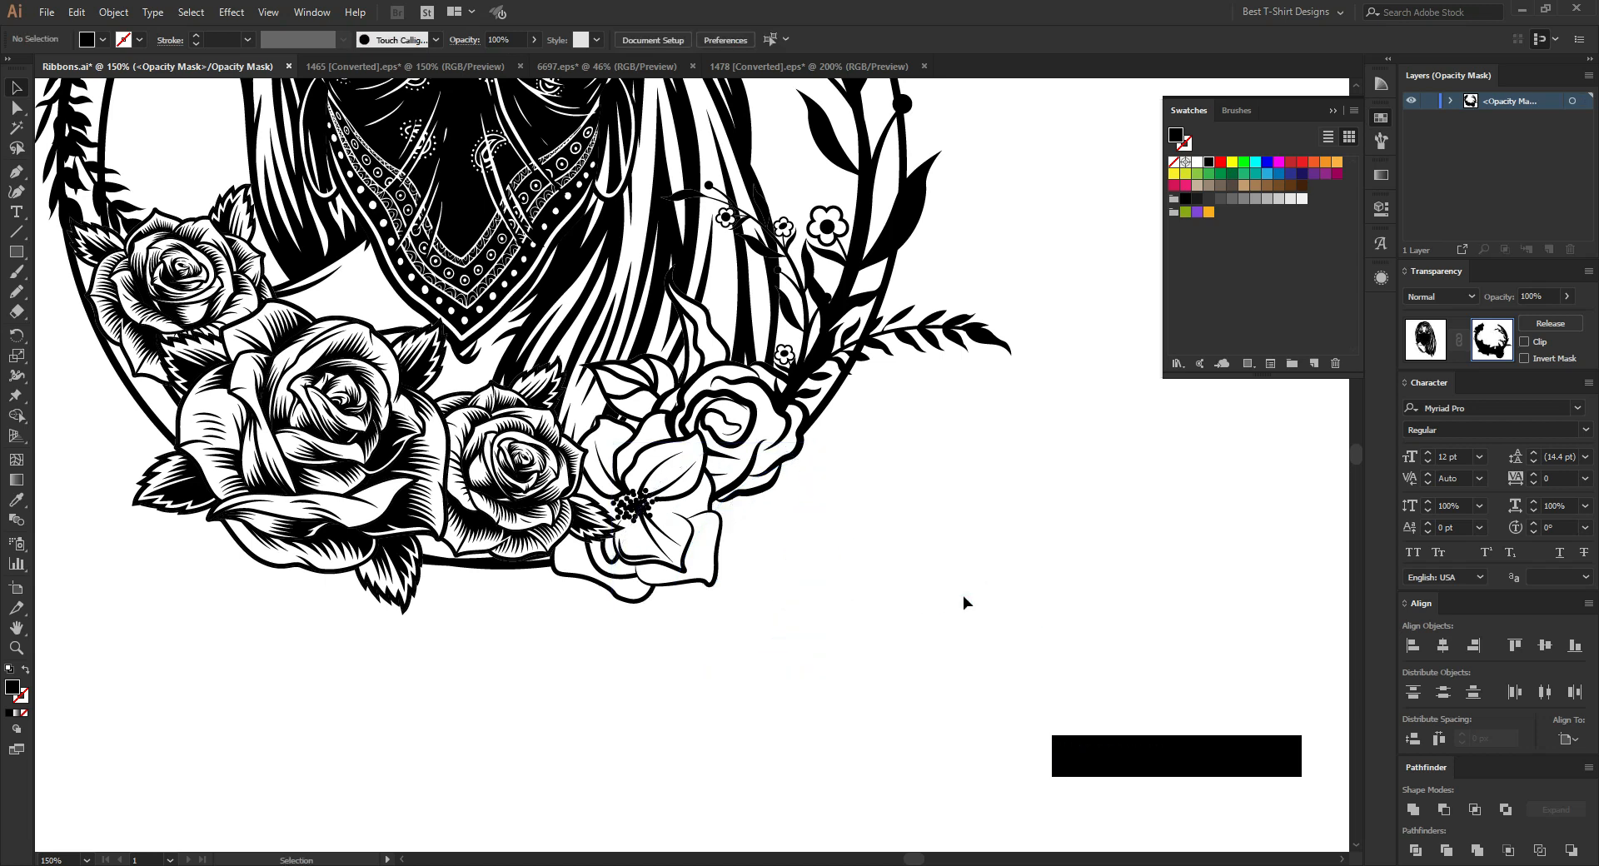
Step: Examine the area around the lower flowers for leftover hair ends
scroll(856, 596, down, 2)
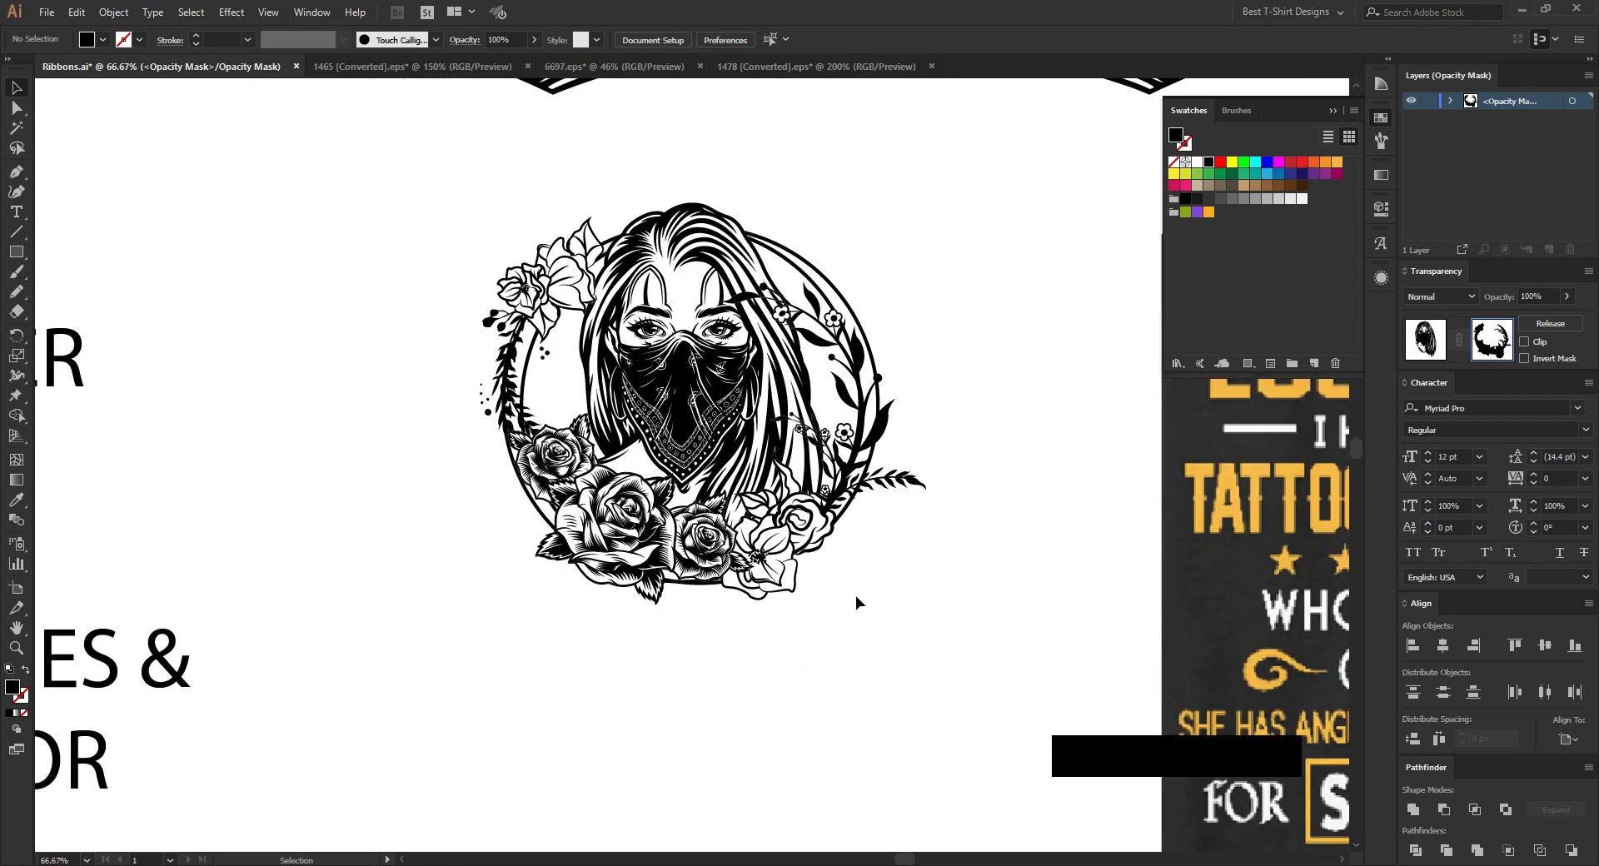
click(953, 570)
scroll(857, 537, up, 1)
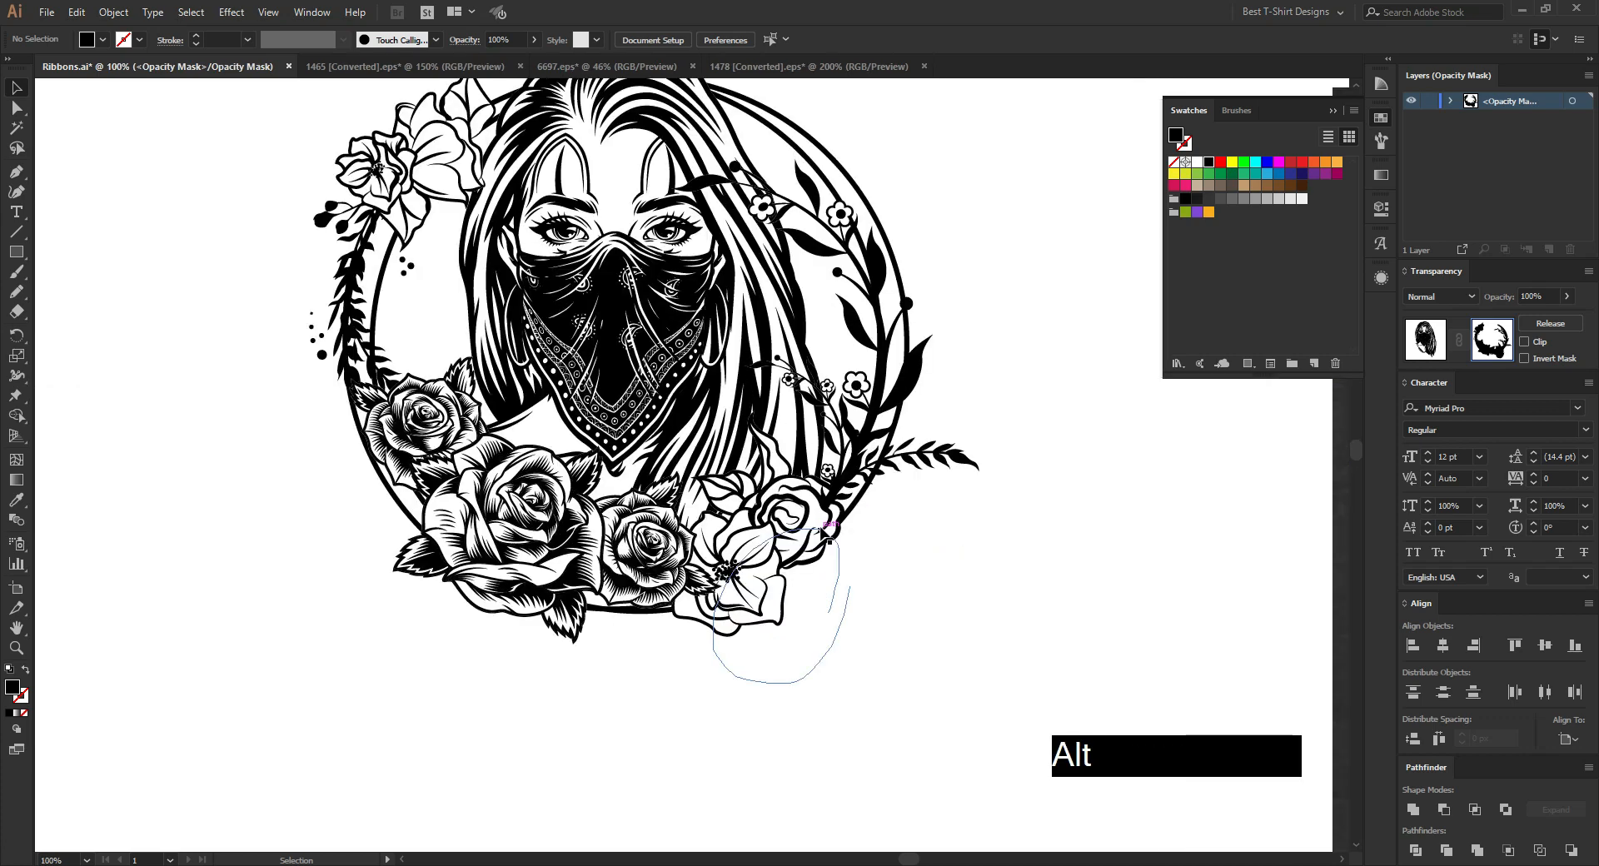
scroll(848, 702, up, 1)
mouse_move(790, 541)
mouse_down()
mouse_move(1179, 541)
mouse_move(817, 614)
mouse_move(720, 596)
mouse_up()
click(933, 588)
scroll(612, 638, down, 1)
scroll(879, 608, up, 1)
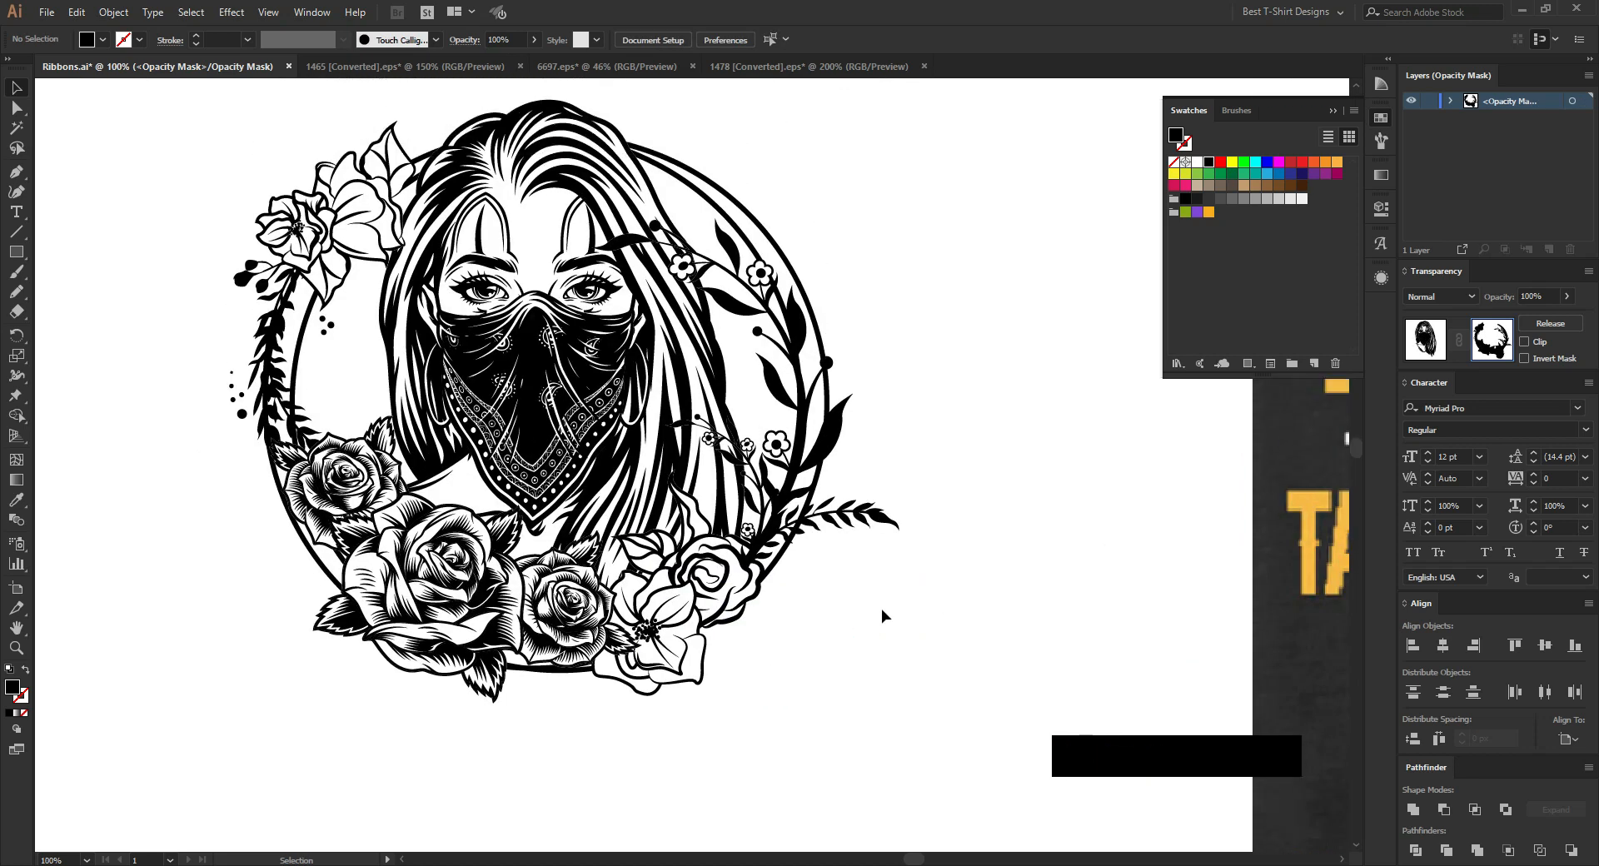
Step: Try a black freehand shape over the woman's face in her opacity mask, and delete it
click(1013, 463)
key(n)
mouse_move(525, 262)
mouse_down()
mouse_move(512, 413)
mouse_move(630, 287)
mouse_move(502, 243)
mouse_up()
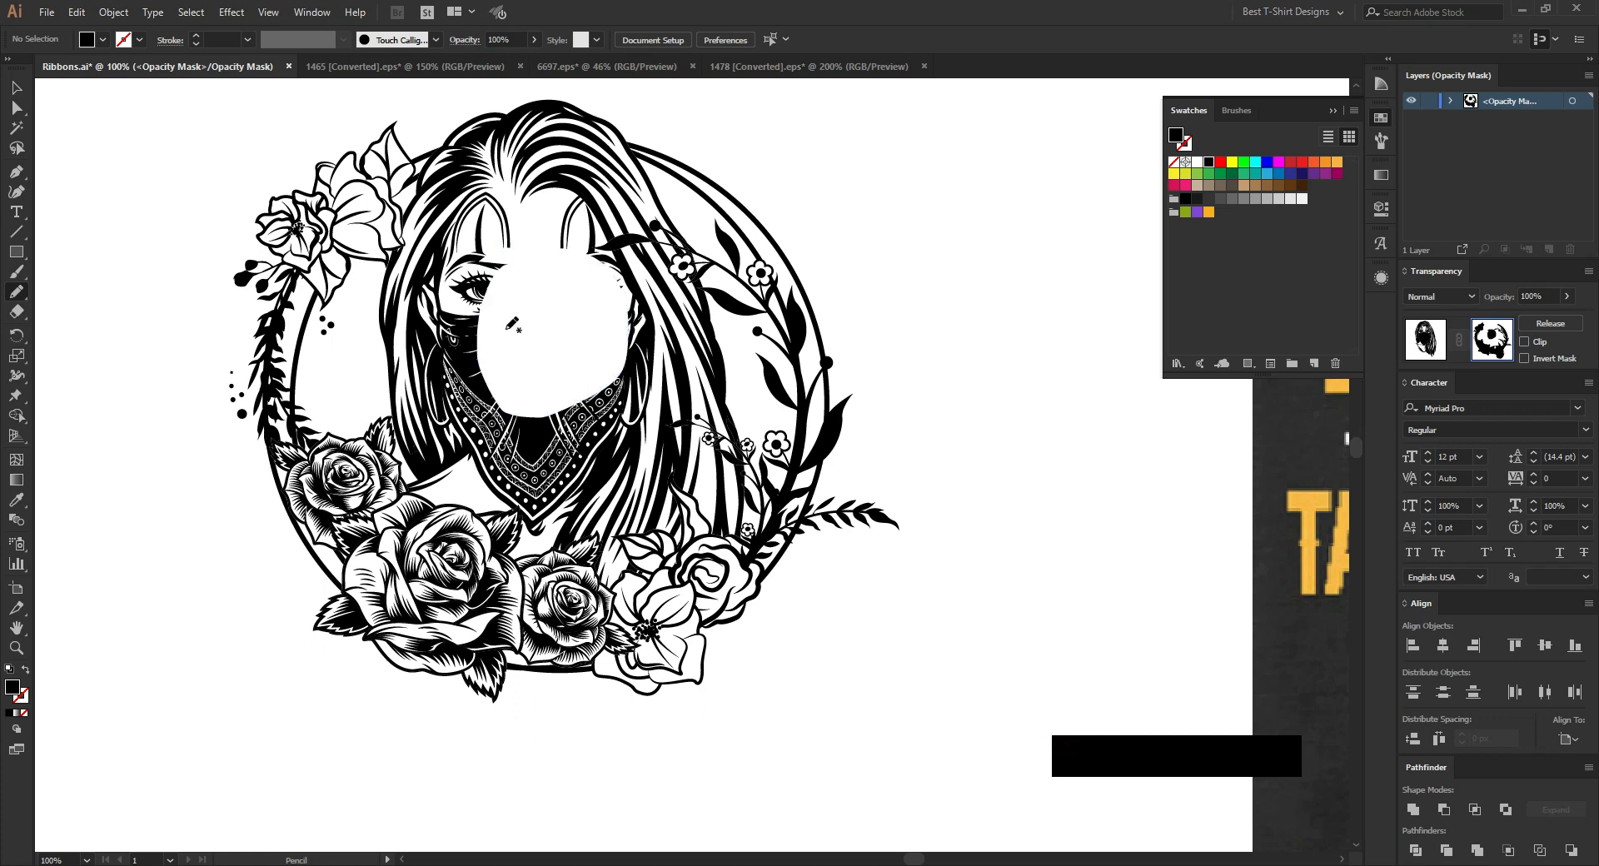
key(v)
click(525, 290)
key(Delete)
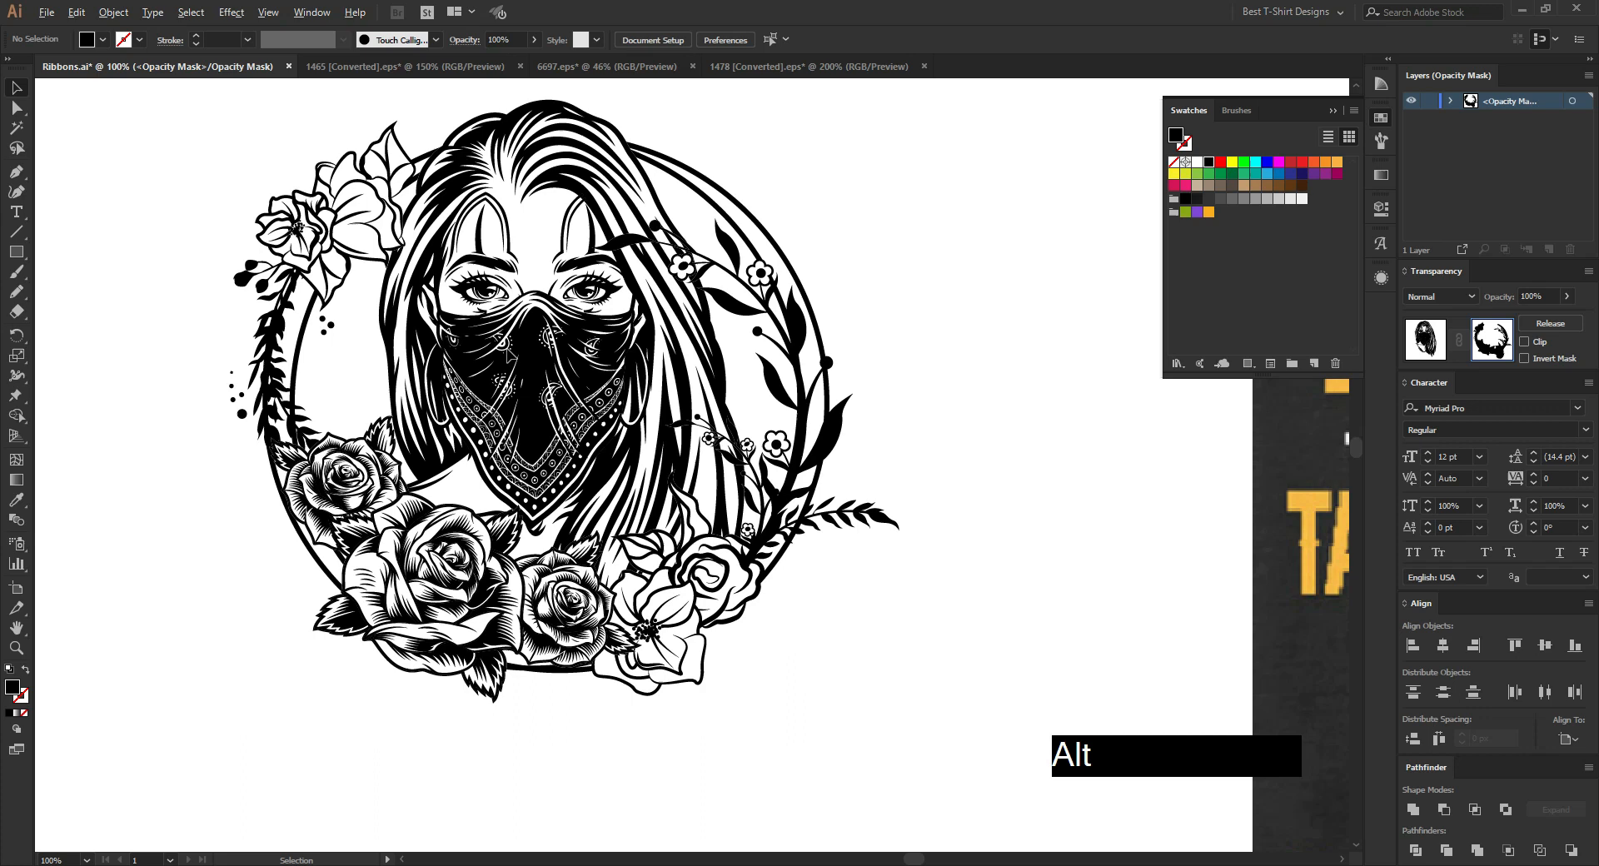
Step: Exit the woman's opacity mask back to the normal artwork and leave everything deselected
scroll(647, 412, down, 1)
click(1425, 339)
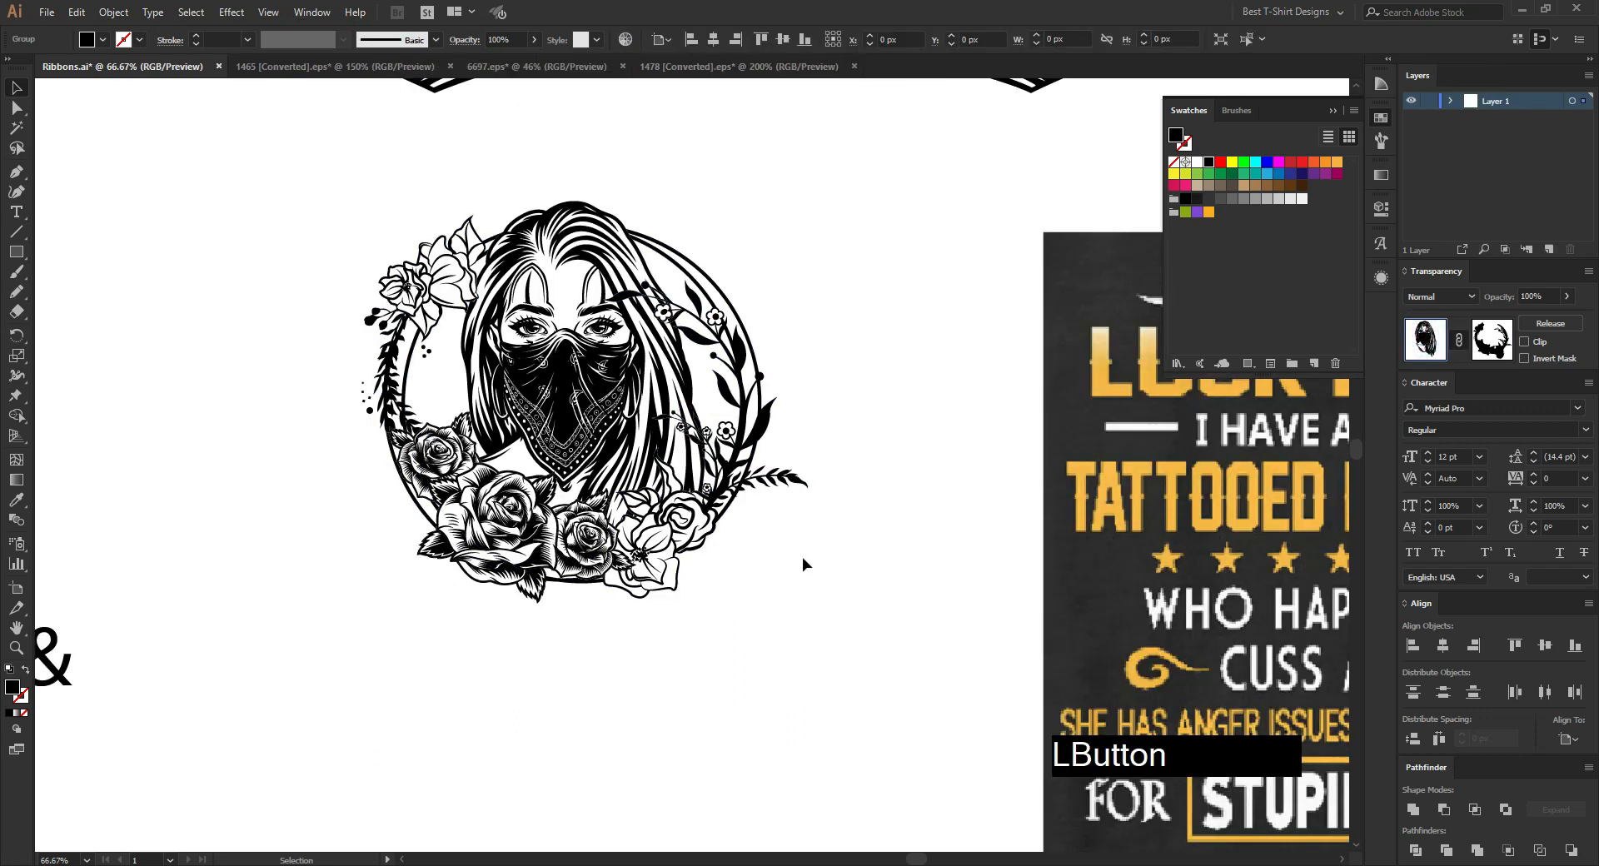
click(337, 201)
drag(337, 197, 843, 637)
click(786, 537)
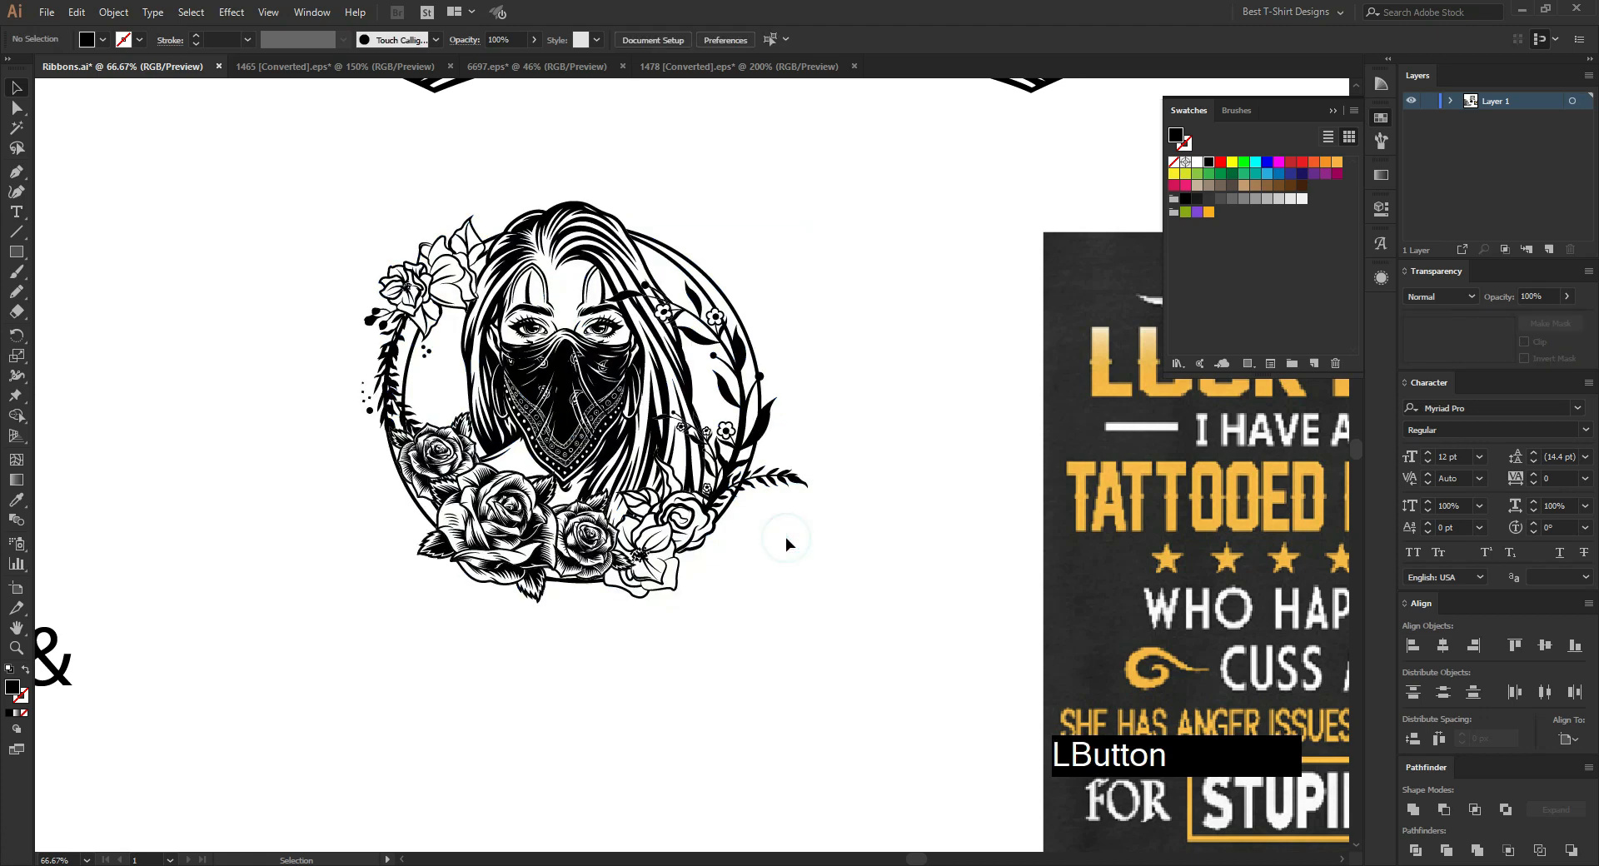
scroll(416, 242, up, 1)
scroll(417, 240, down, 1)
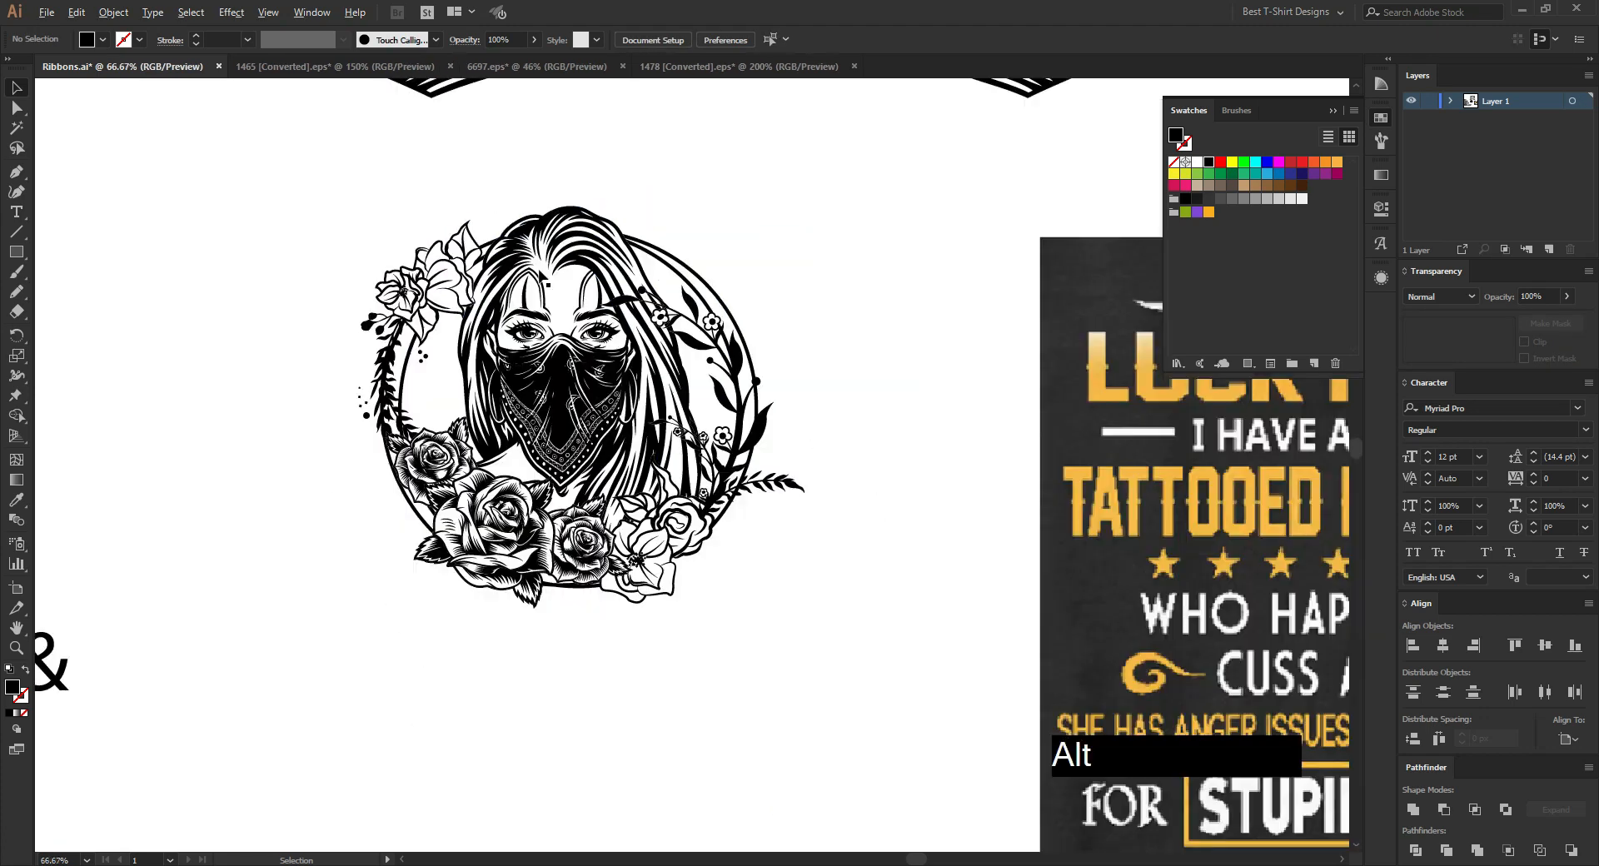
Step: Show the rulers, place a vertical guide at the frame's right edge at about X 3204 px, and copy it to the left edge
key(ctrl+r)
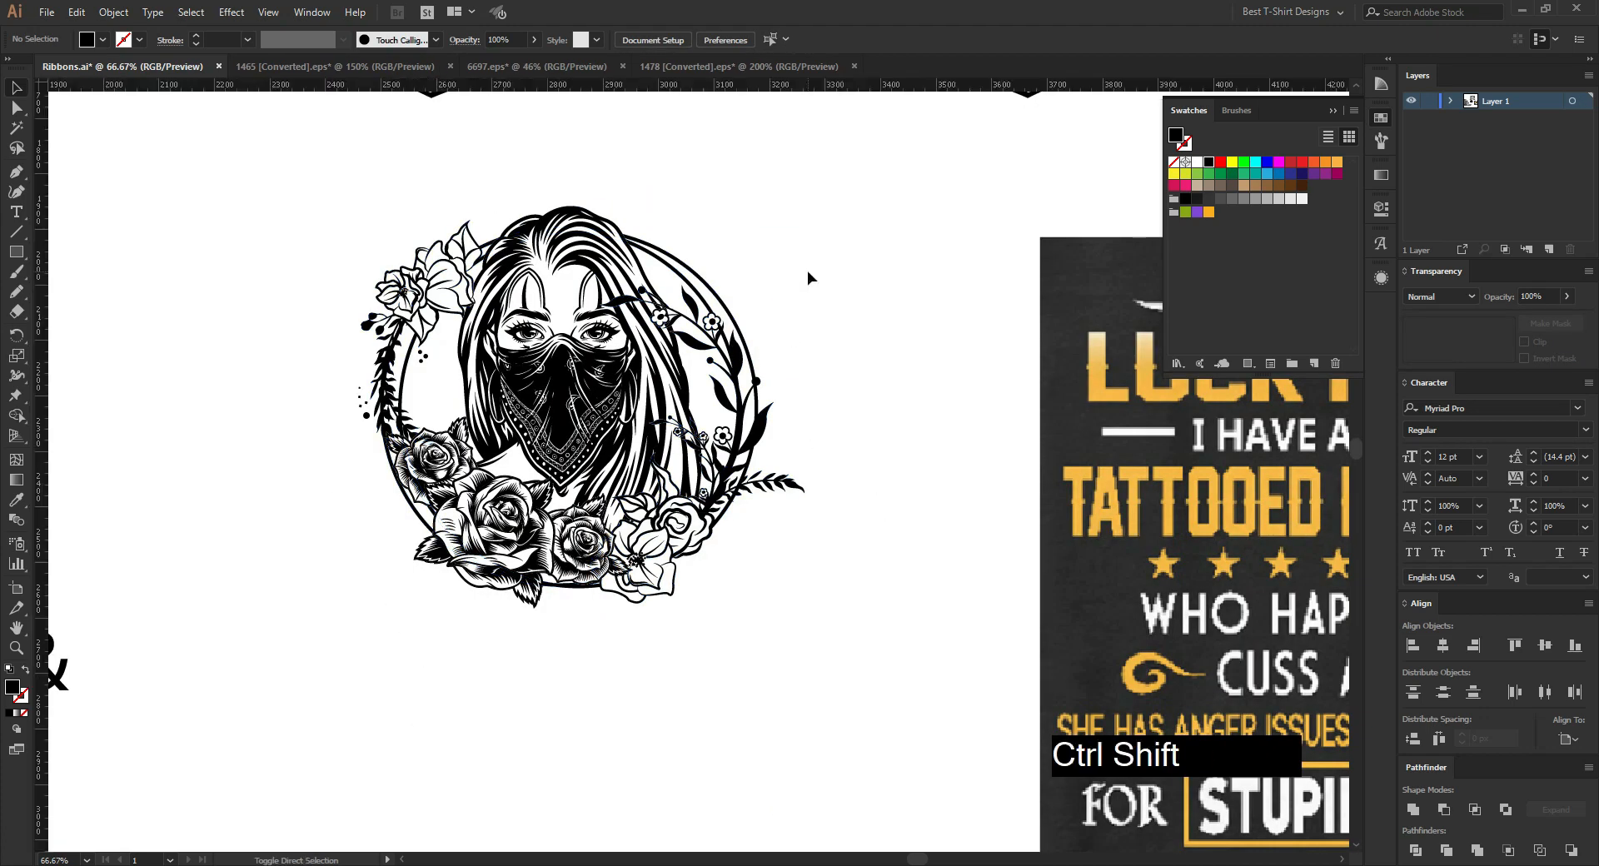
drag(841, 83, 771, 413)
click(893, 333)
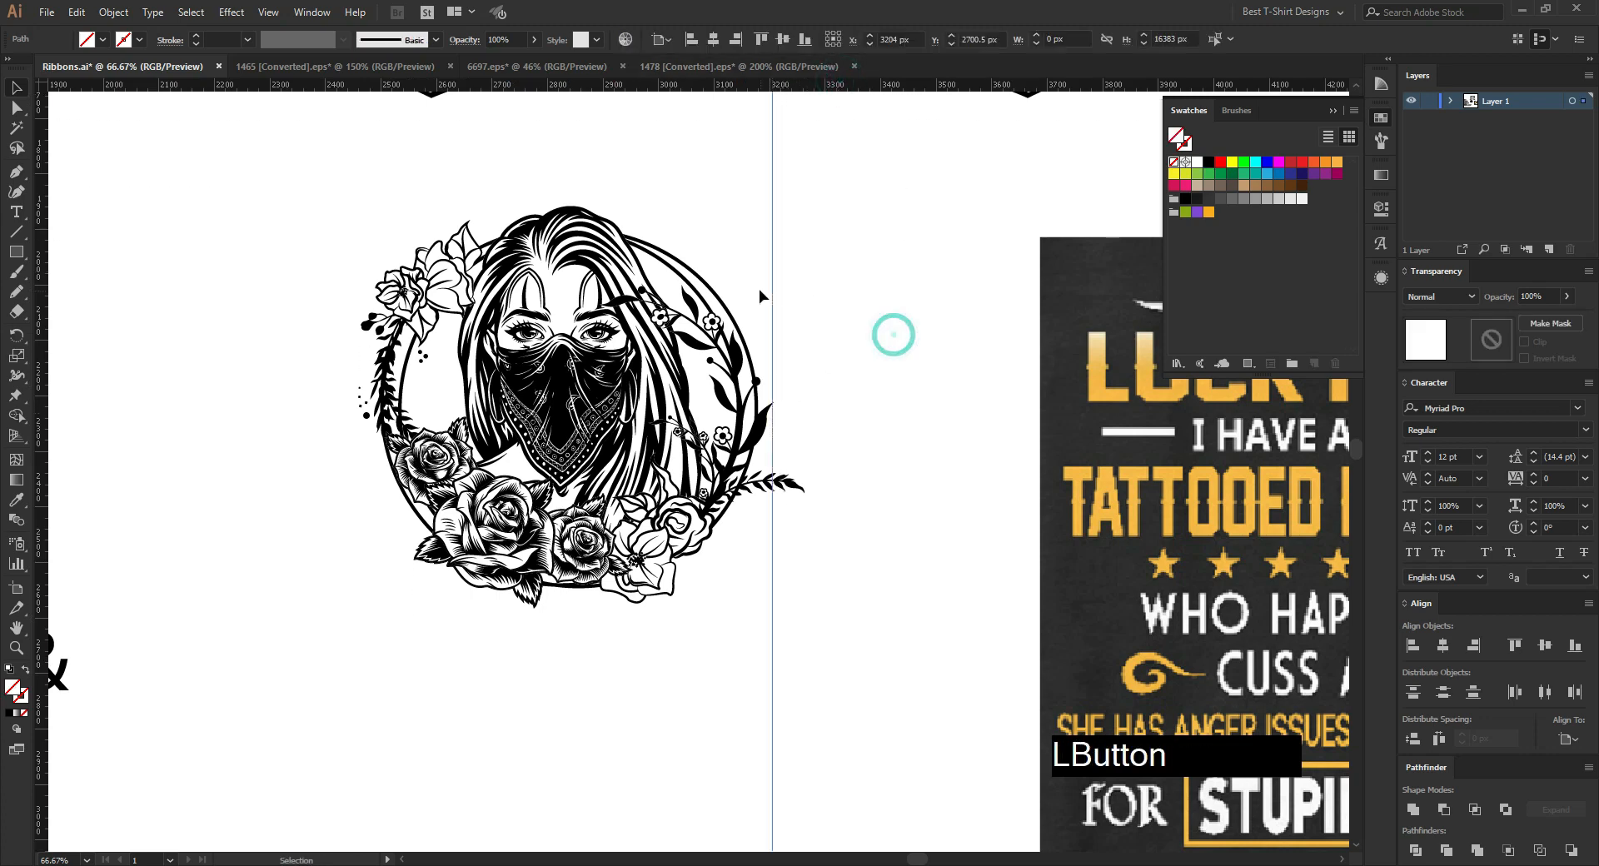
click(771, 270)
drag(771, 270, 371, 308)
click(318, 314)
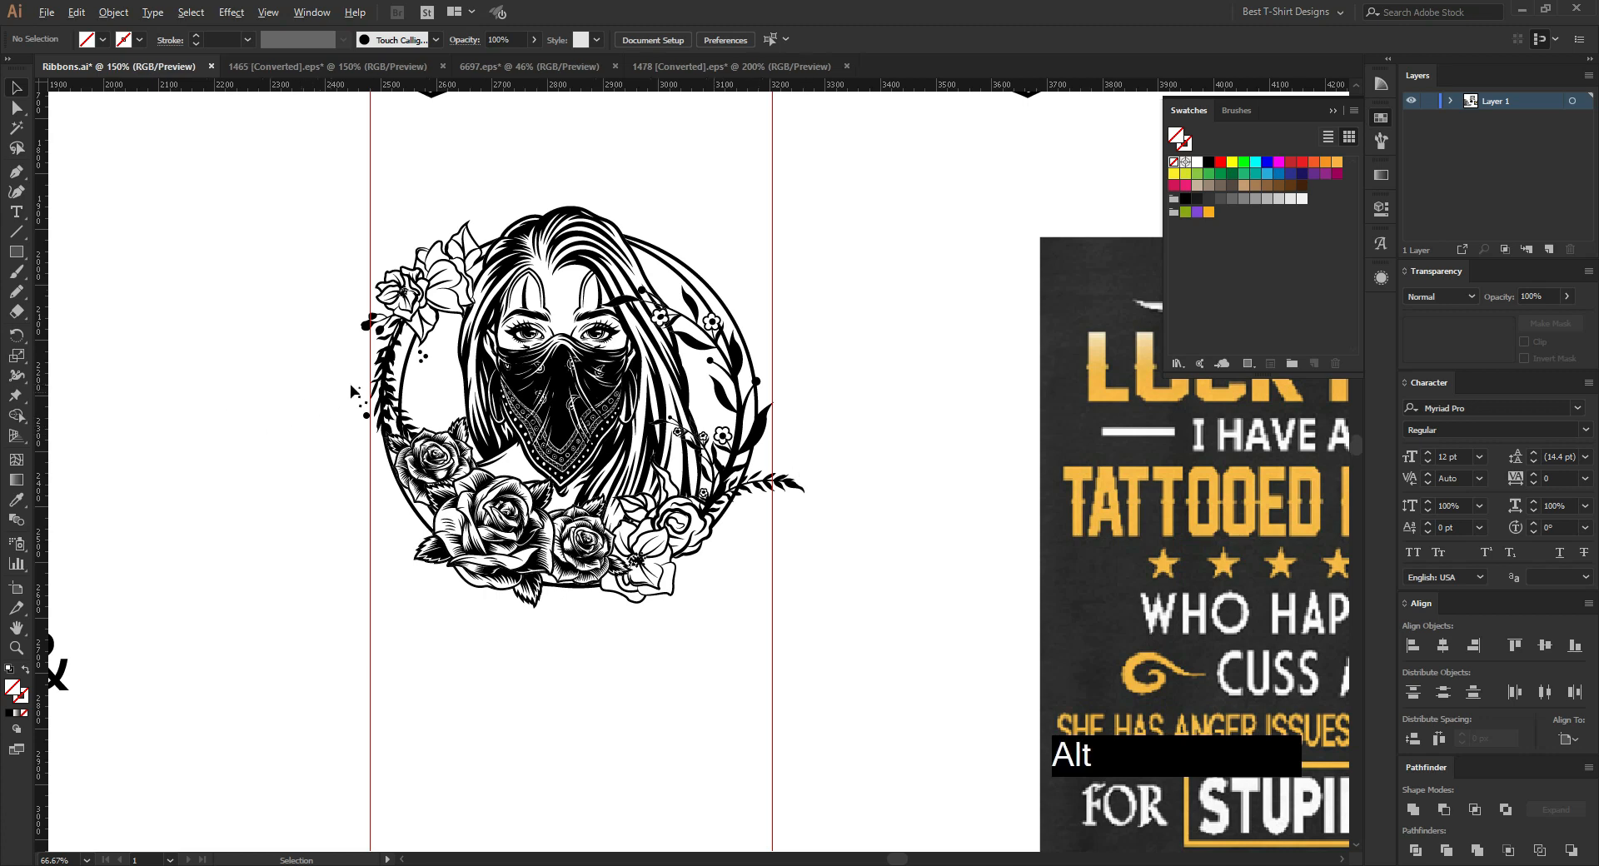
Step: Erase the small loose dots outside the left side of the floral frame
alt+scroll(349, 383, up, 3)
shift+click(414, 436)
key(shift+e)
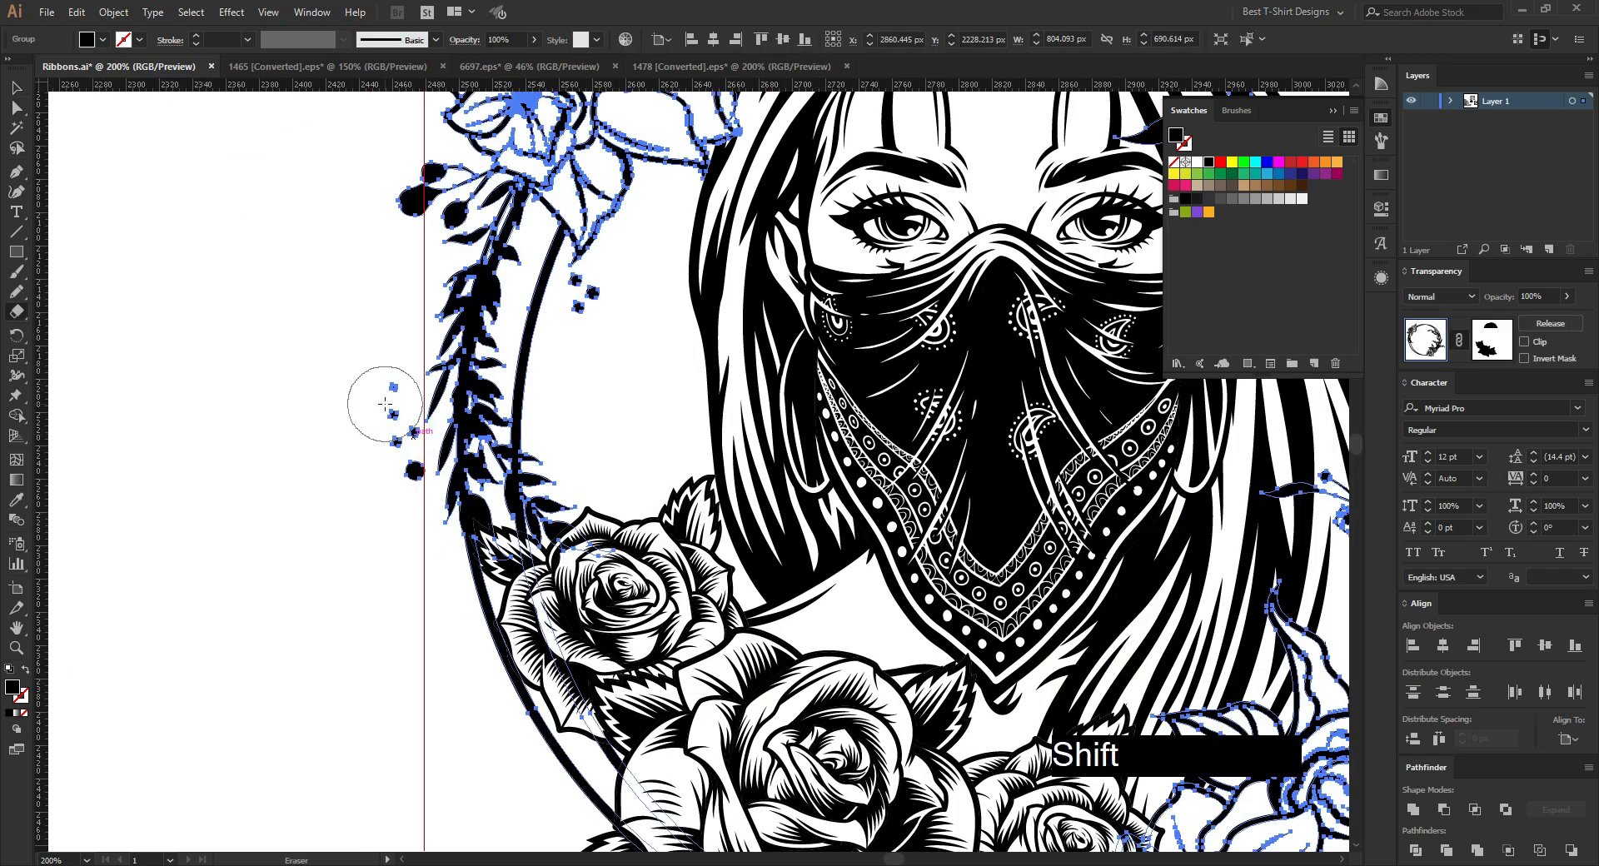
drag(375, 394, 394, 485)
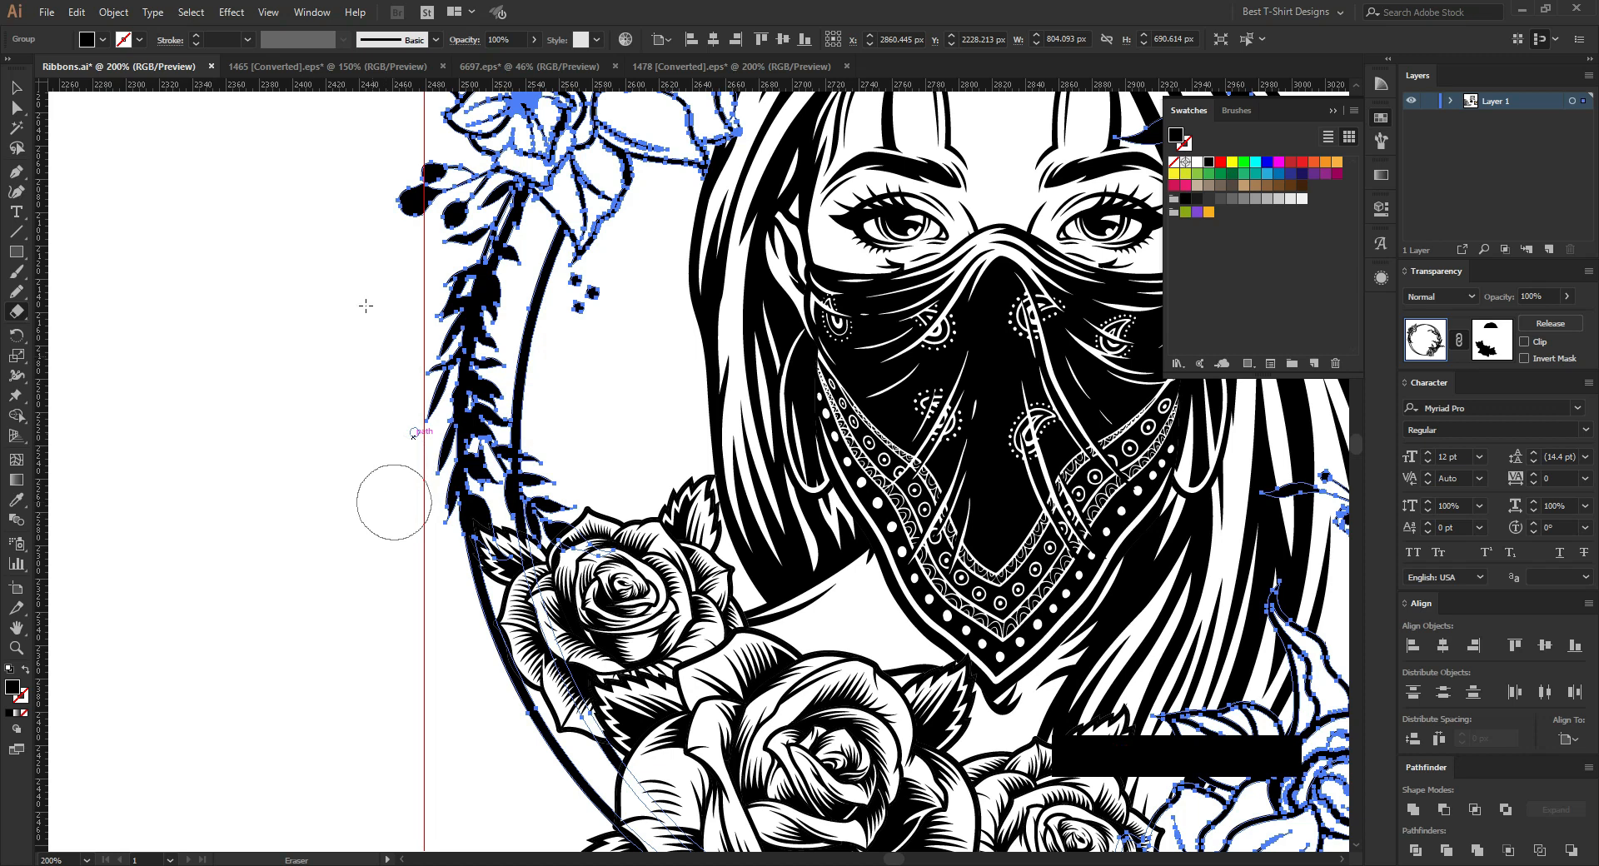
scroll(357, 373, up, 3)
alt+scroll(356, 372, down, 3)
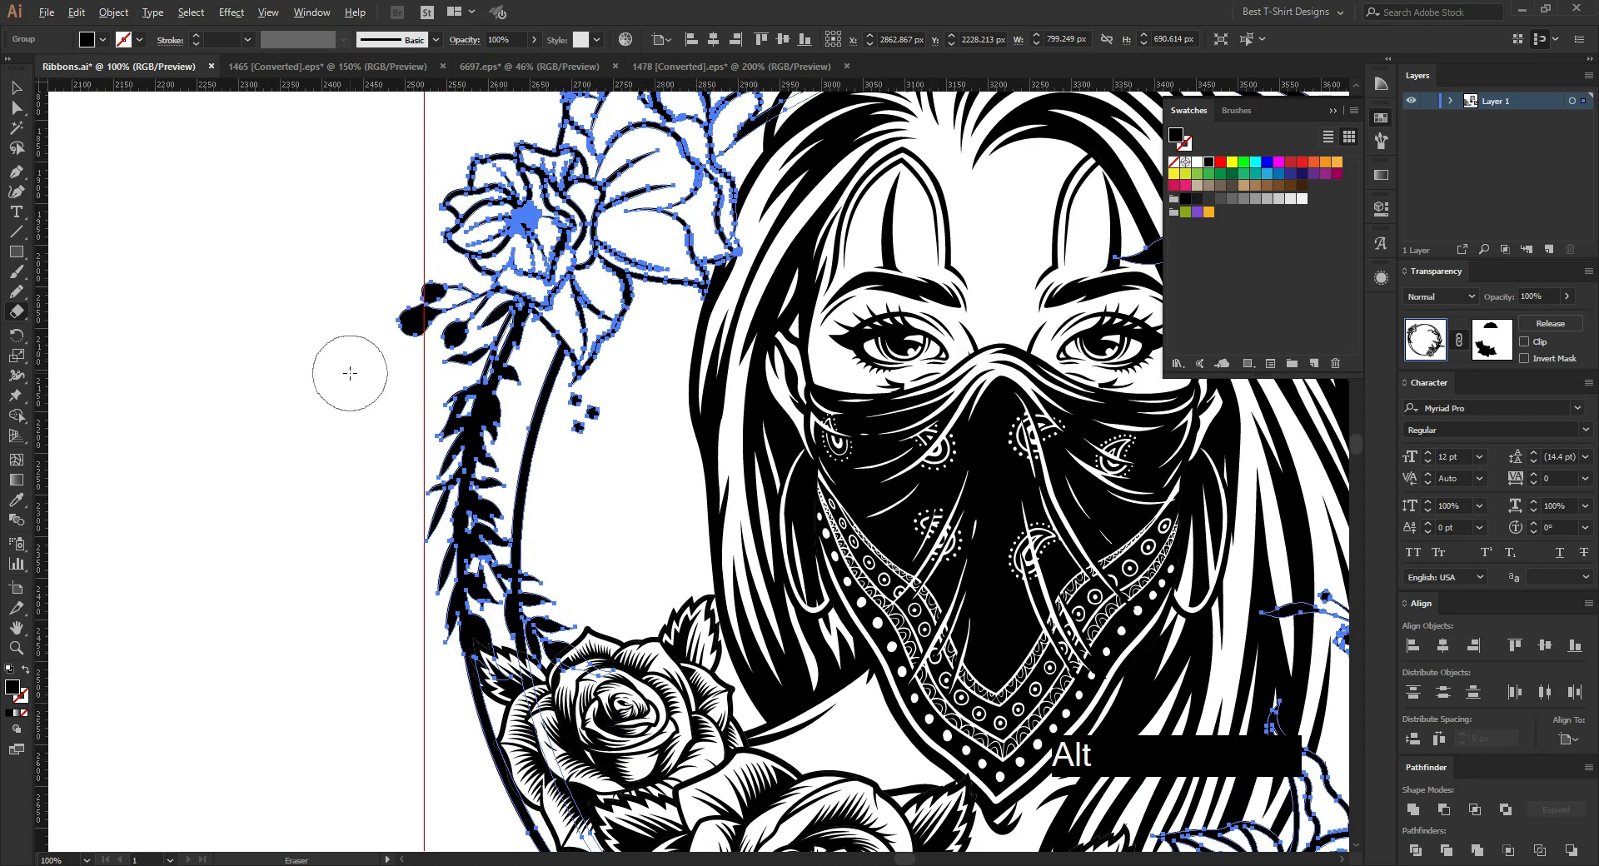
Step: Erase the leafy sprig sticking out beyond the lower right side of the floral frame, and deselect the frame
alt+scroll(1094, 597, up, 4)
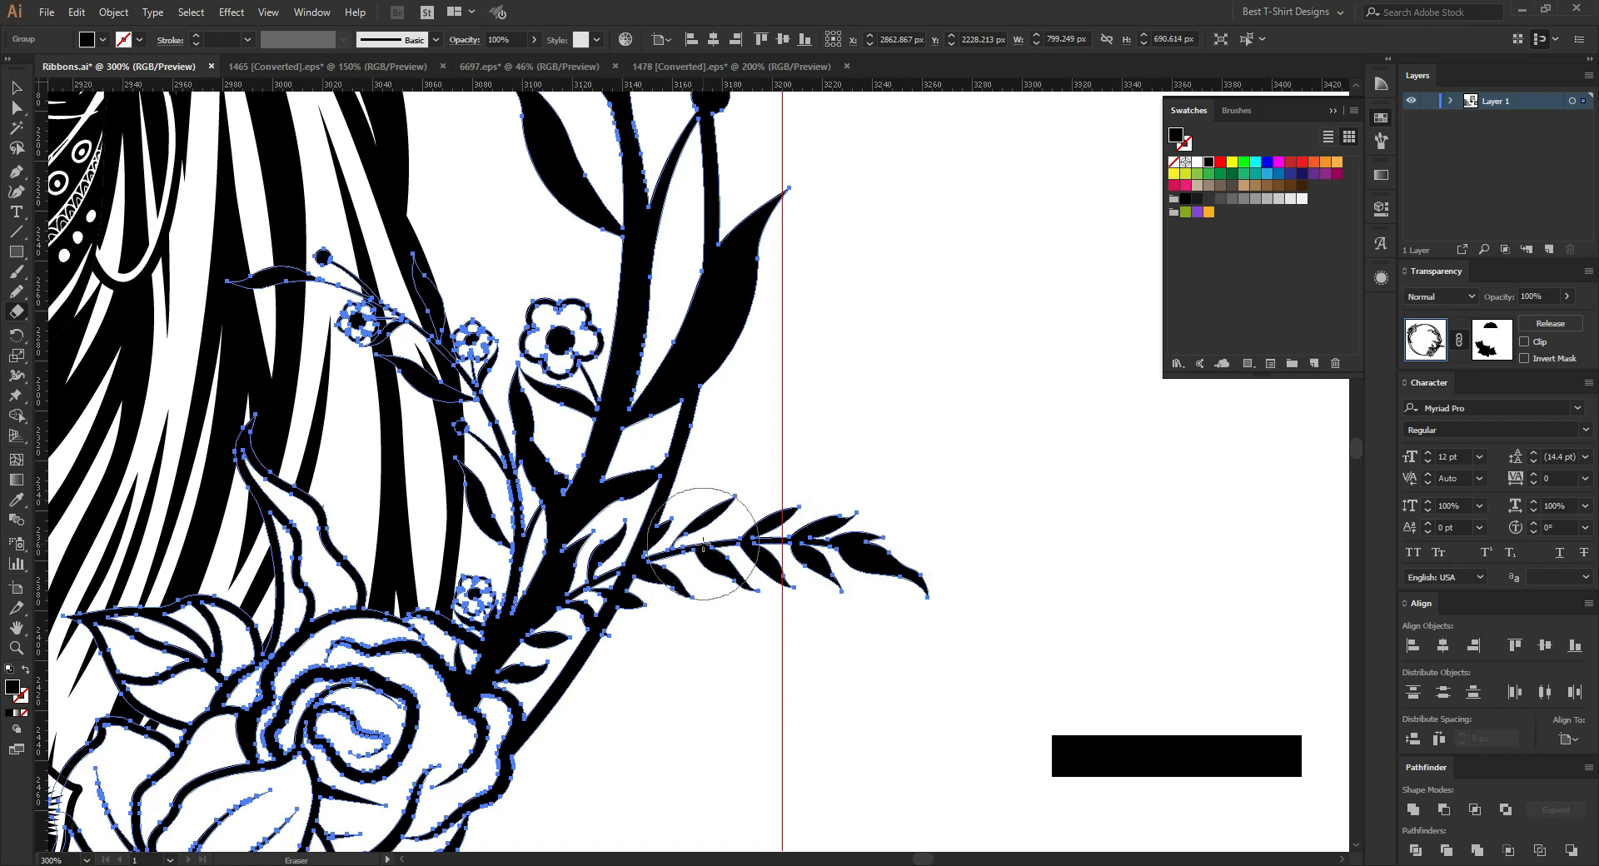
drag(716, 541, 644, 702)
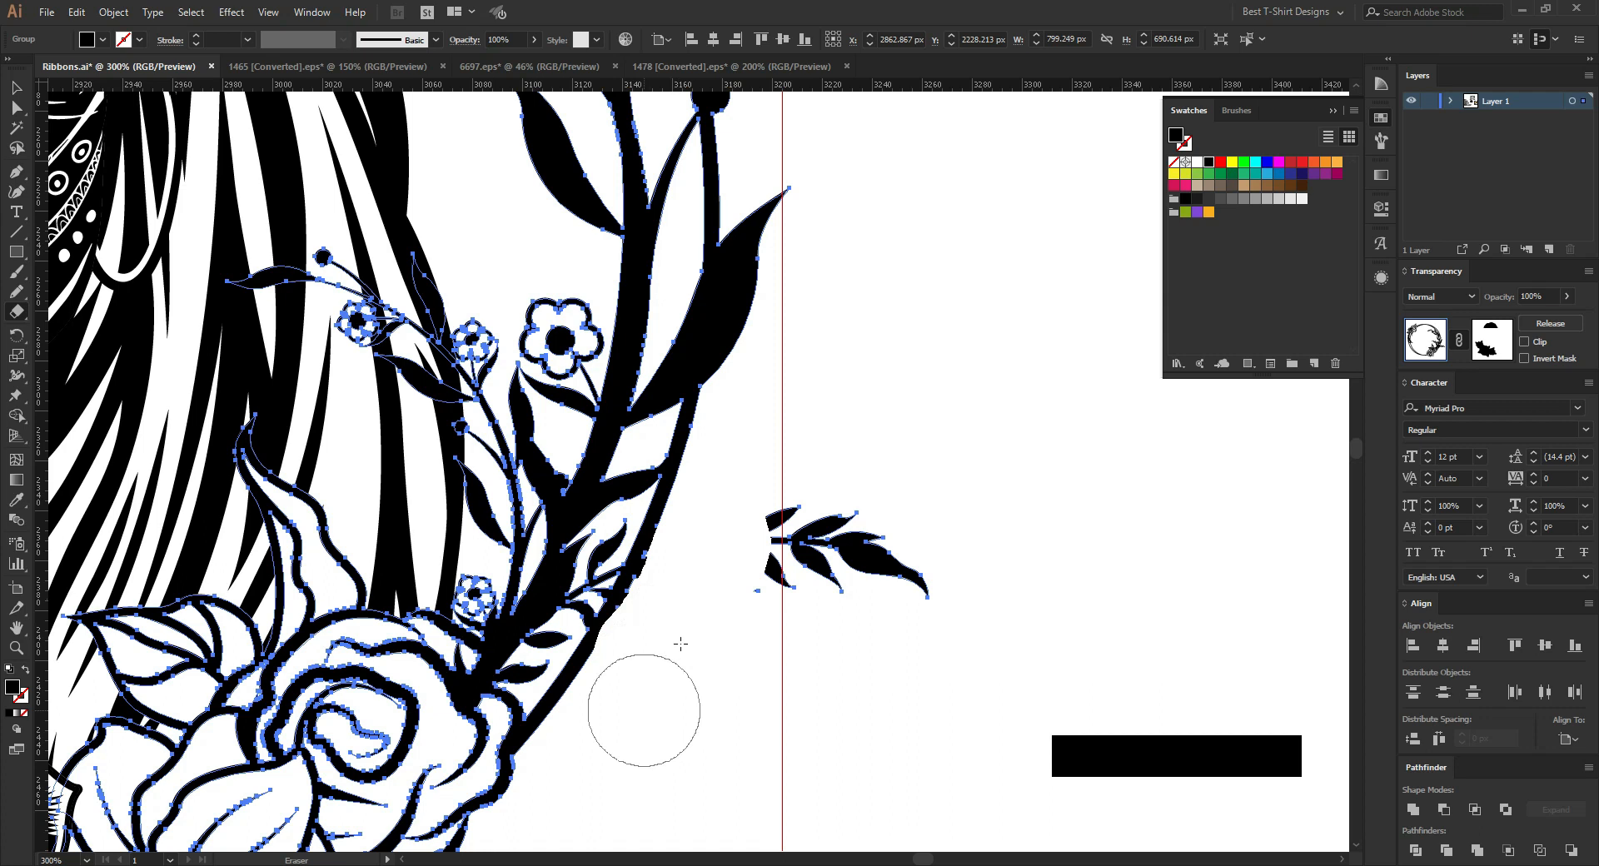
drag(709, 551, 678, 613)
mouse_move(780, 473)
mouse_down()
mouse_move(780, 554)
mouse_move(906, 599)
mouse_up()
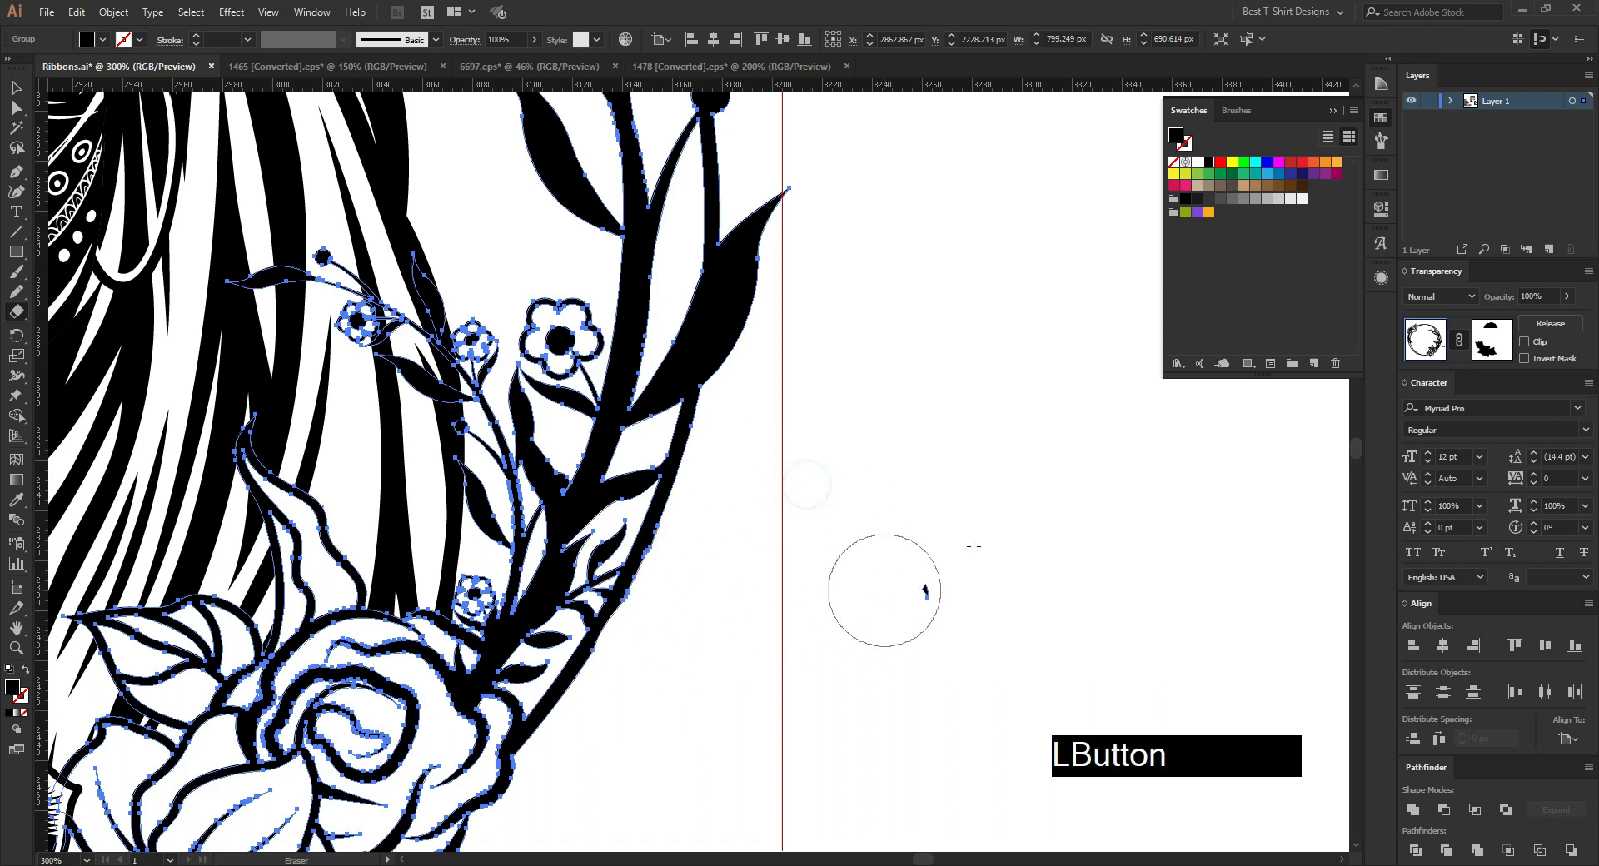
scroll(764, 465, down, 3)
key(v)
click(860, 468)
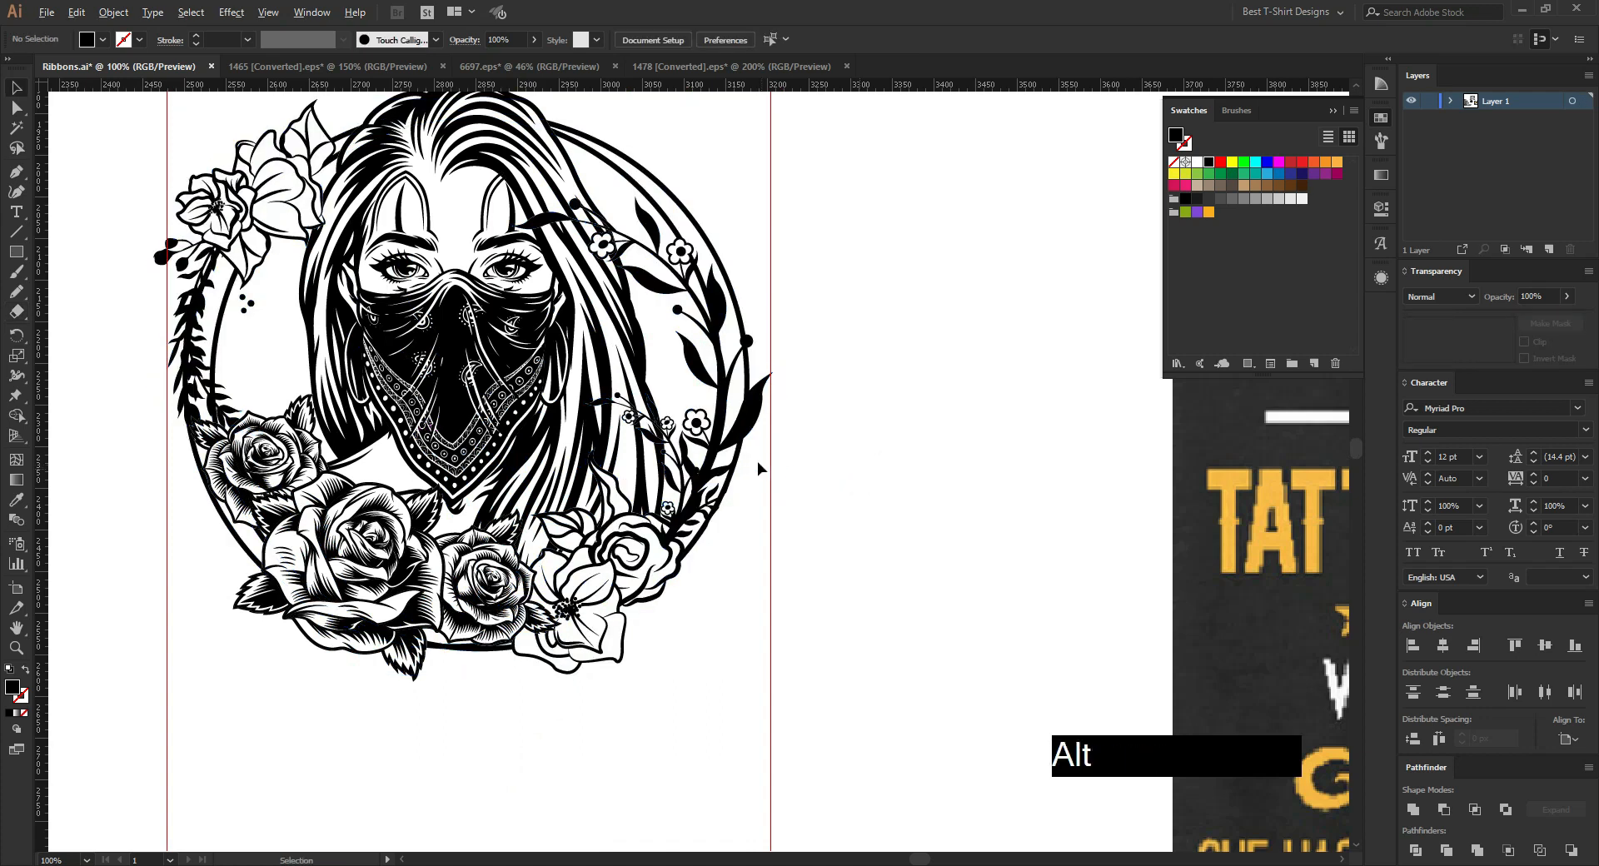
Step: Delete both vertical guides
scroll(764, 464, down, 2)
drag(430, 603, 815, 698)
key(Delete)
Step: Group the whole woman, roses and frame illustration and move it above the slogan text lines on the artboard
scroll(833, 658, down, 1)
drag(528, 380, 877, 662)
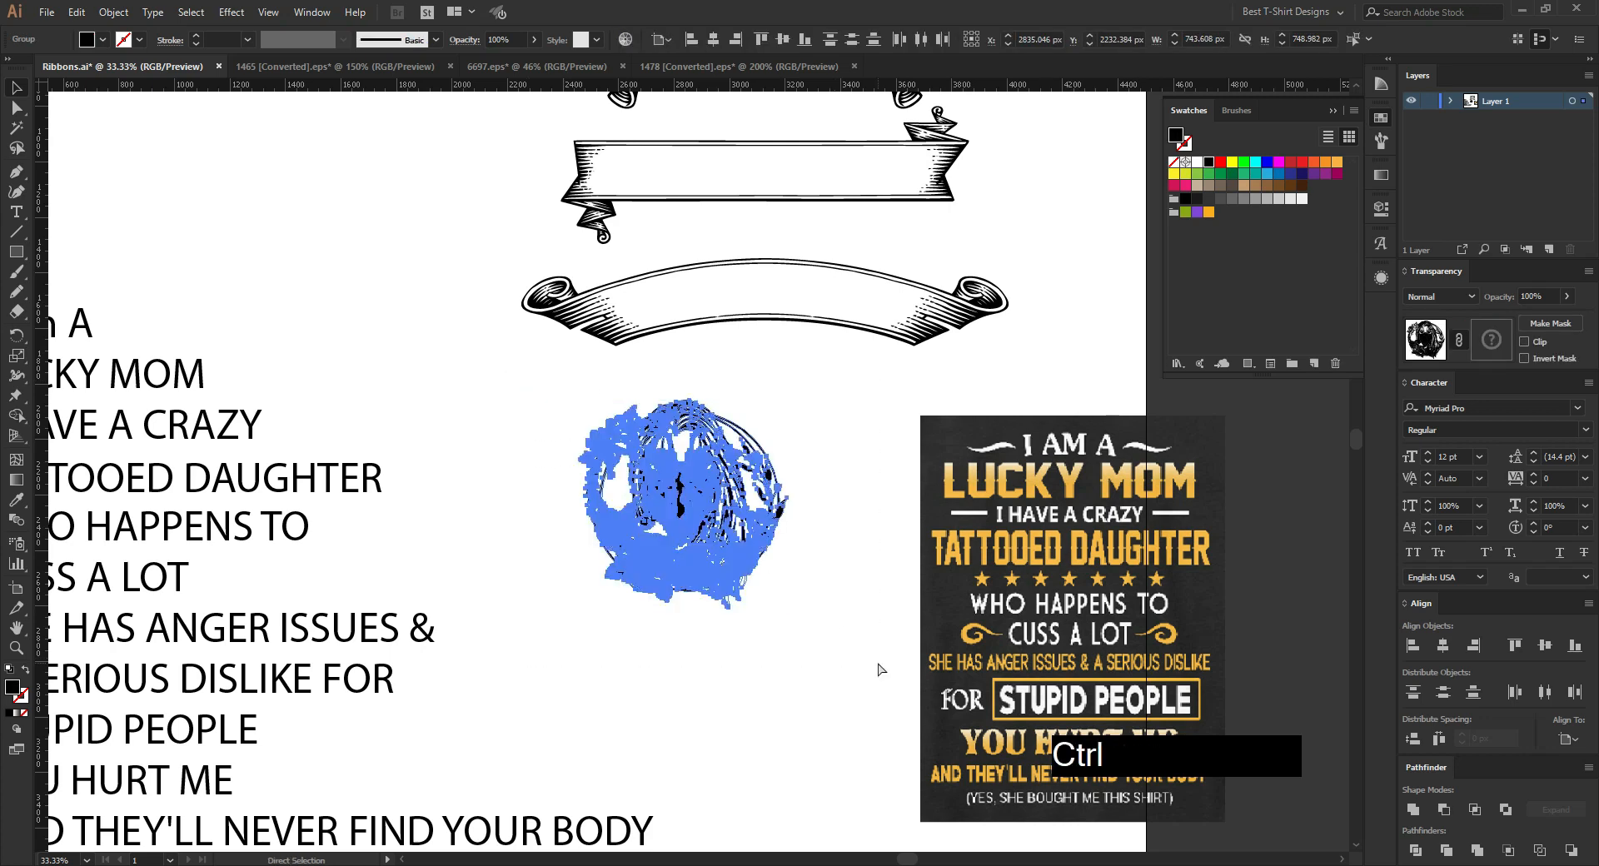
scroll(877, 522, down, 1)
scroll(877, 521, down, 1)
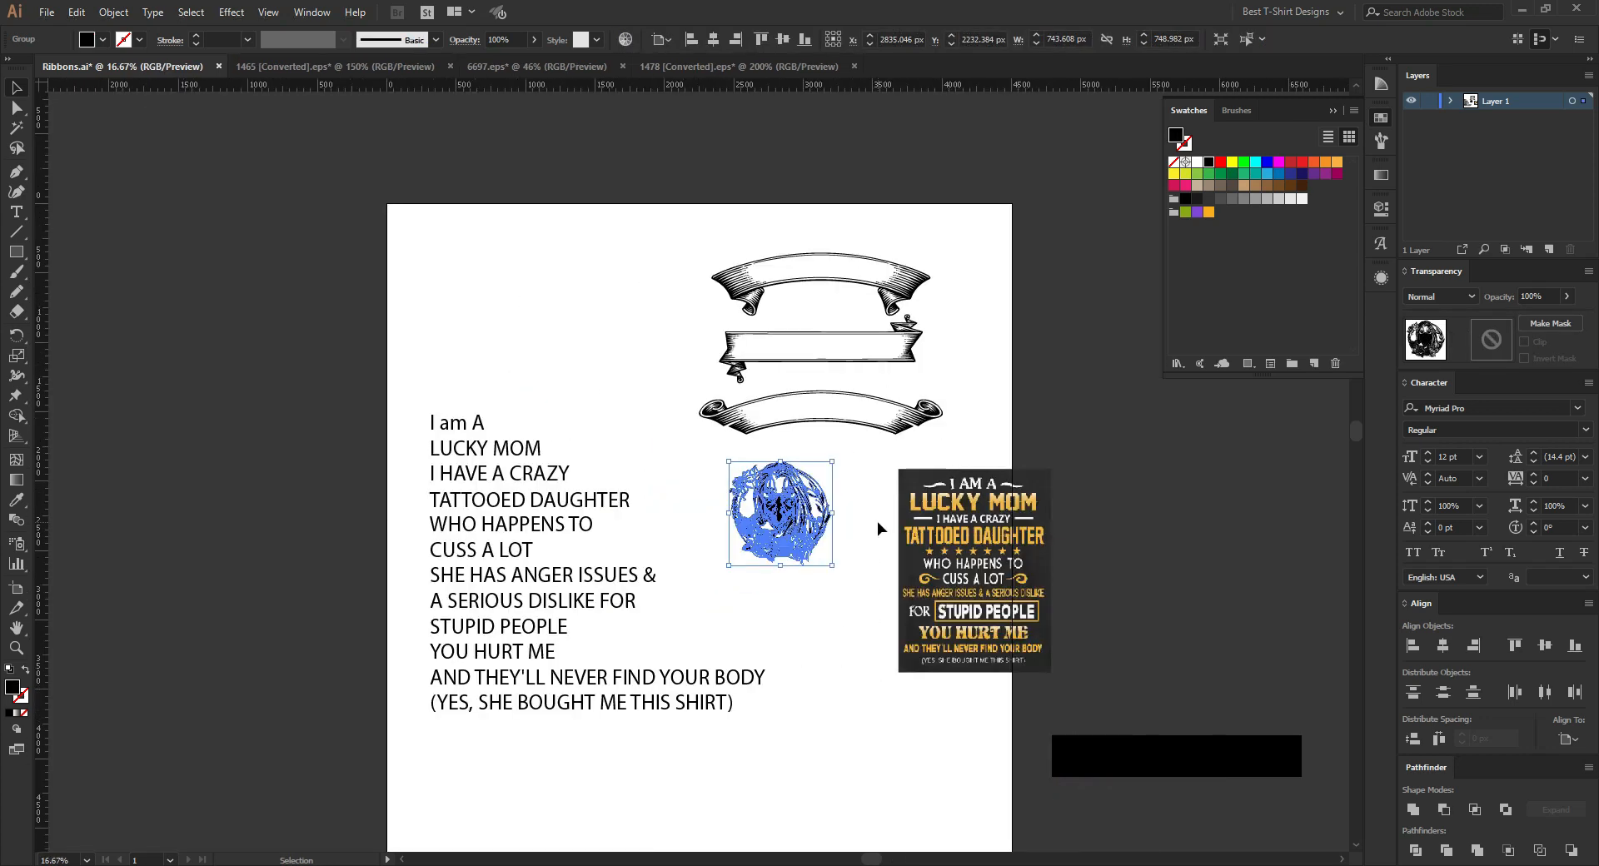
drag(791, 520, 623, 376)
drag(400, 367, 604, 759)
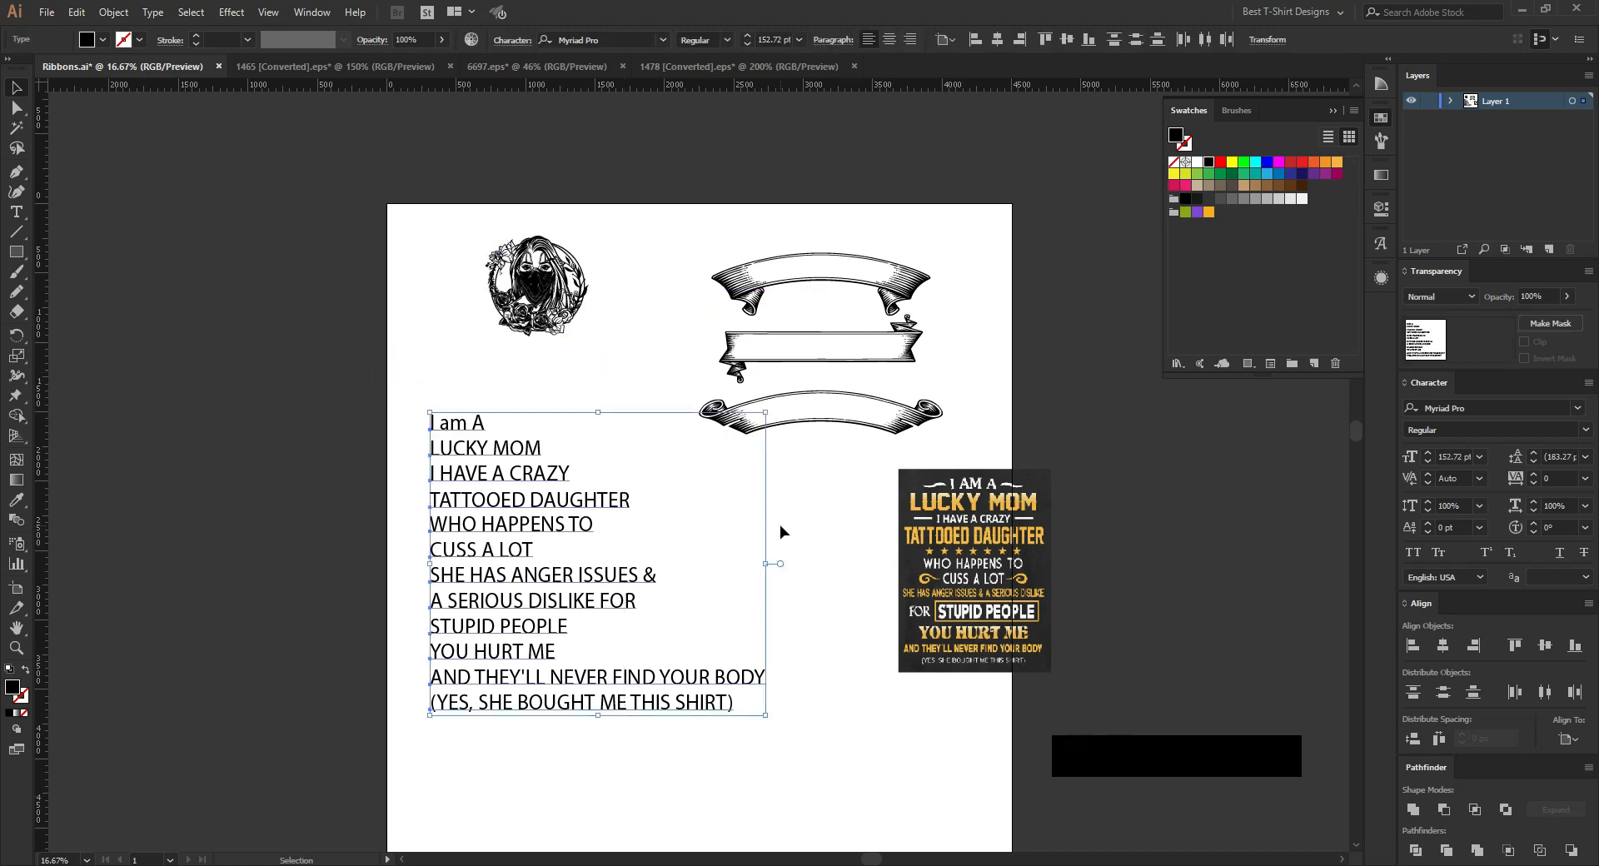
click(777, 526)
drag(405, 386, 624, 791)
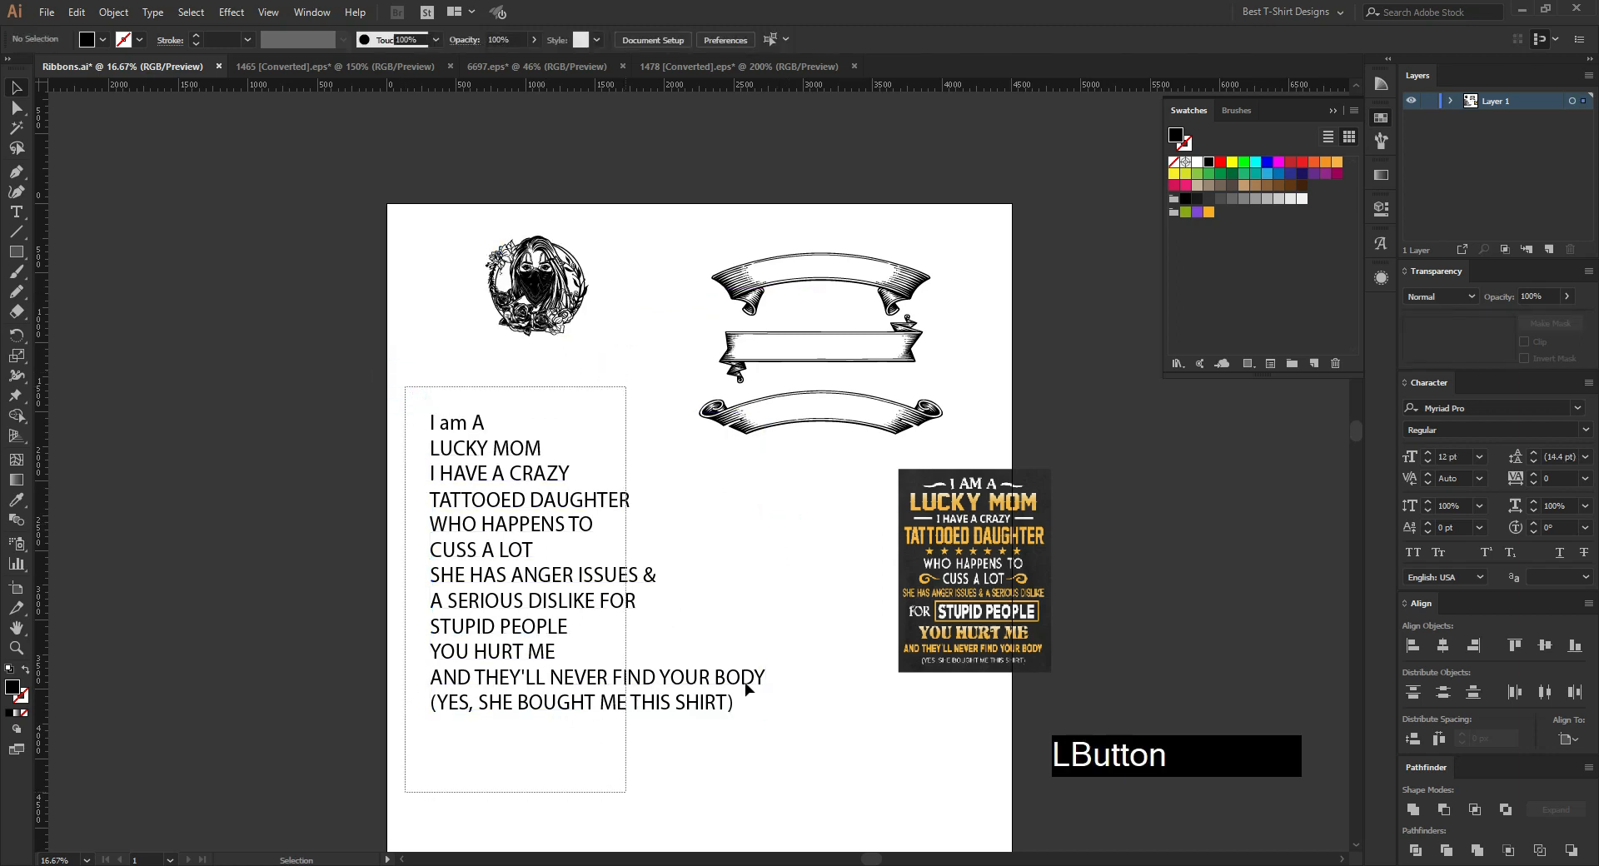
drag(747, 688, 751, 567)
click(752, 567)
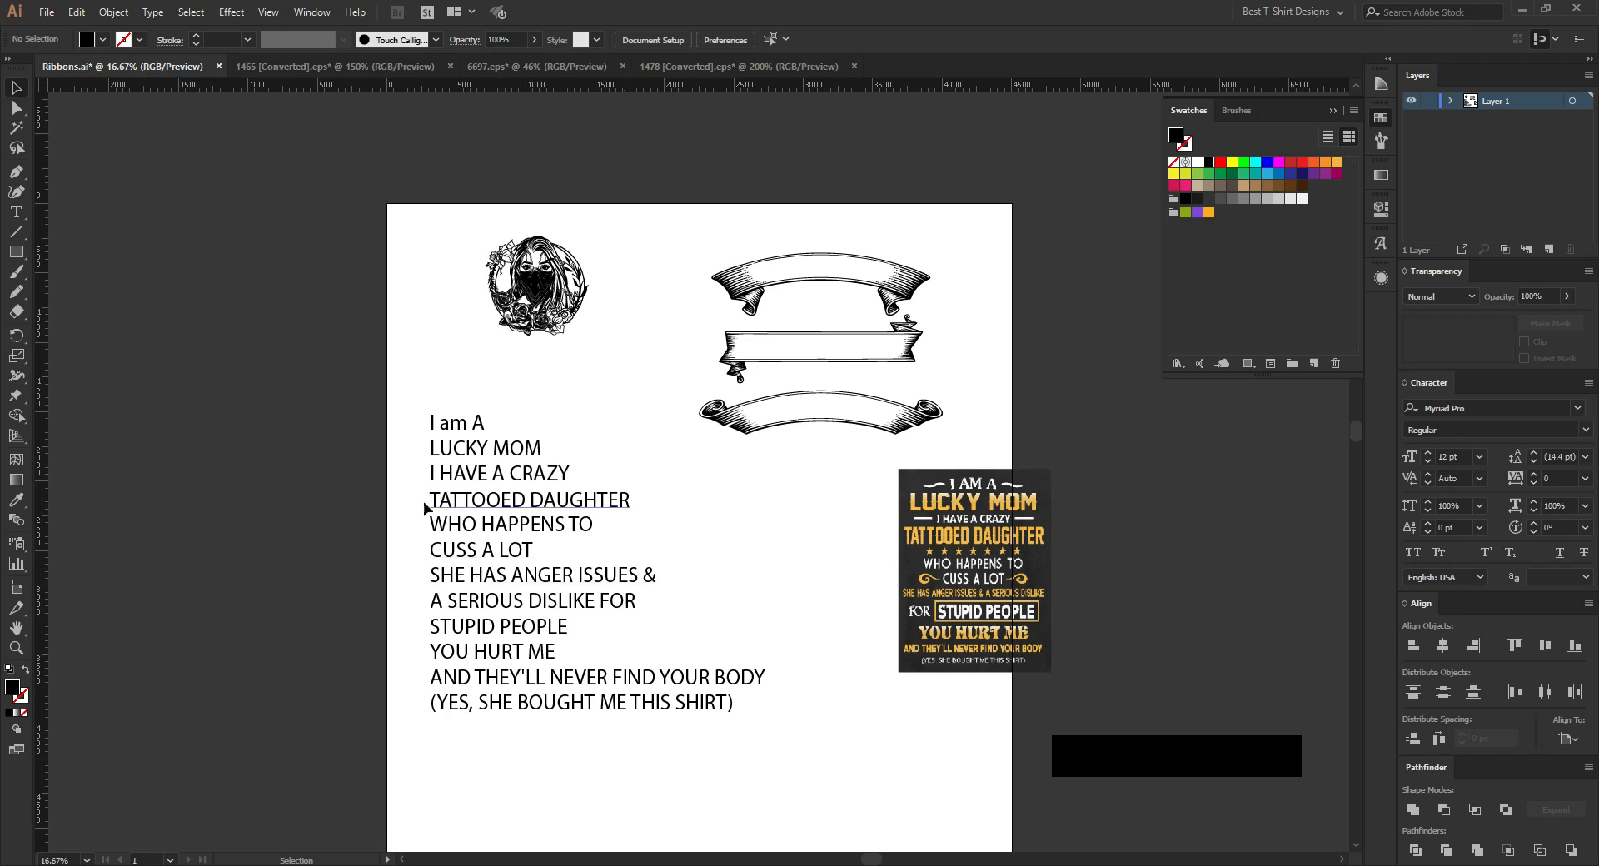
Step: Move the first four slogan lines upward and shrink the five lines from WHO HAPPENS TO through STUPID PEOPLE proportionally
drag(407, 517, 571, 557)
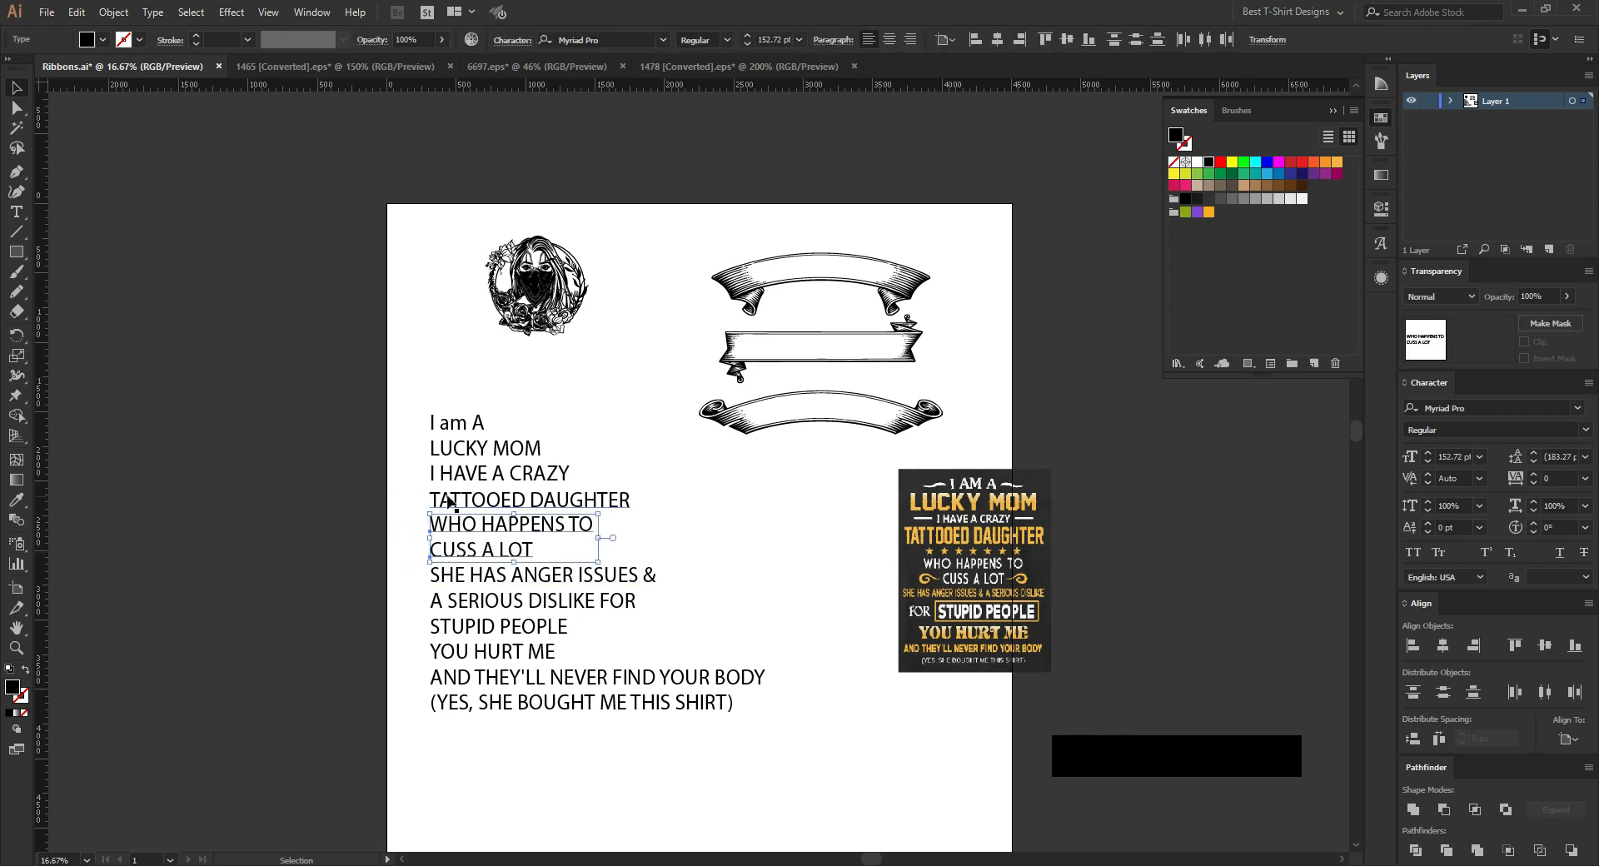
drag(445, 379, 477, 463)
drag(500, 505, 546, 438)
drag(409, 502, 505, 630)
drag(649, 602, 582, 551)
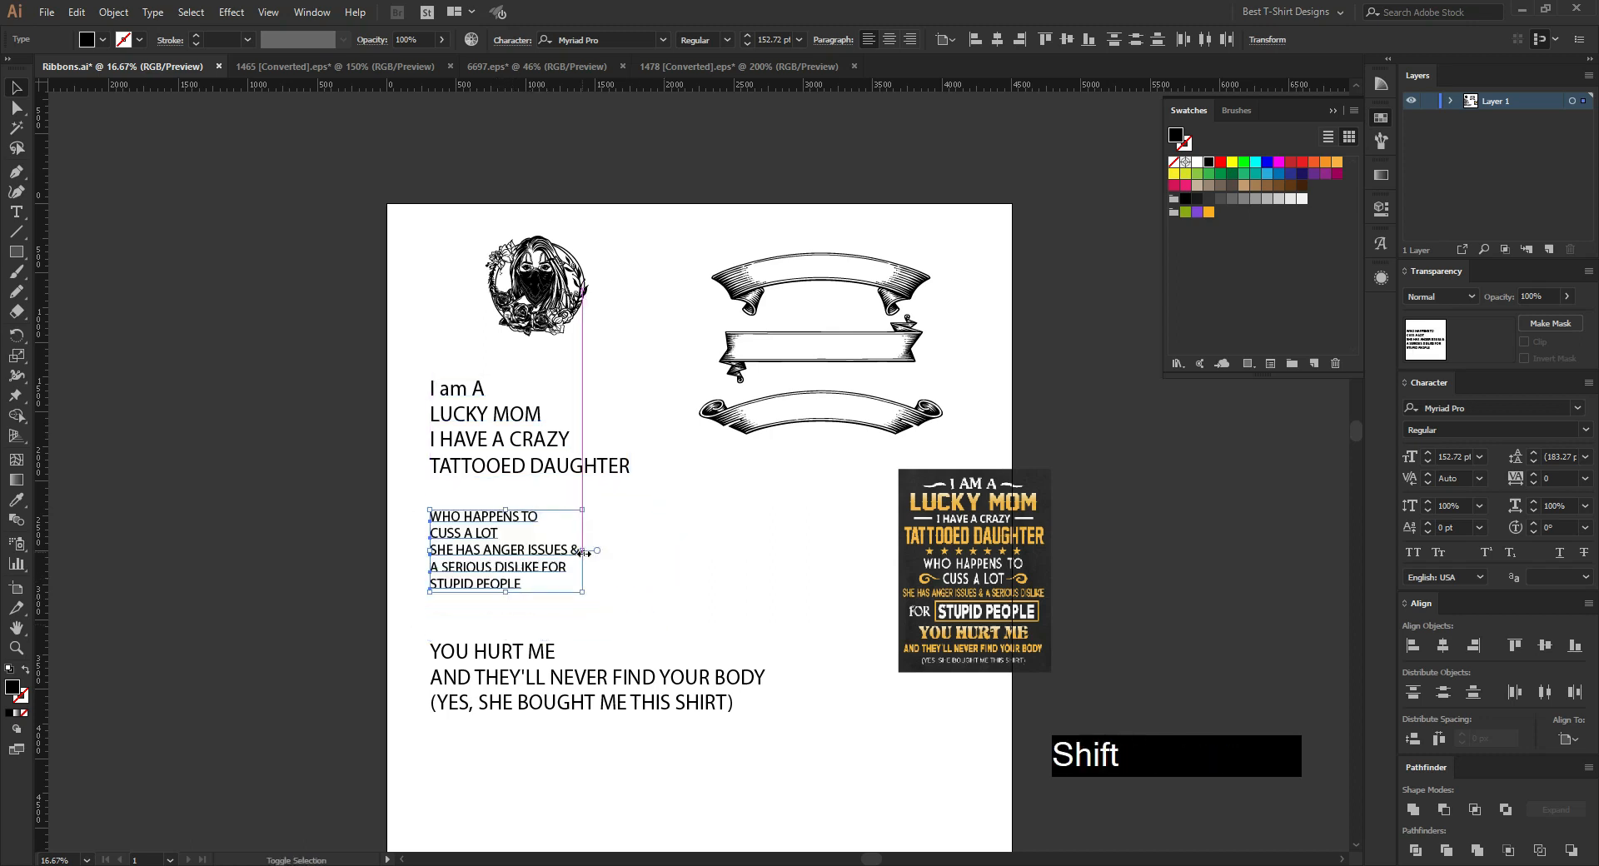
Step: Move the illustration up onto the artboard's top edge, and shift the reference design image up and over the artboard's right edge
drag(537, 287, 625, 261)
click(650, 363)
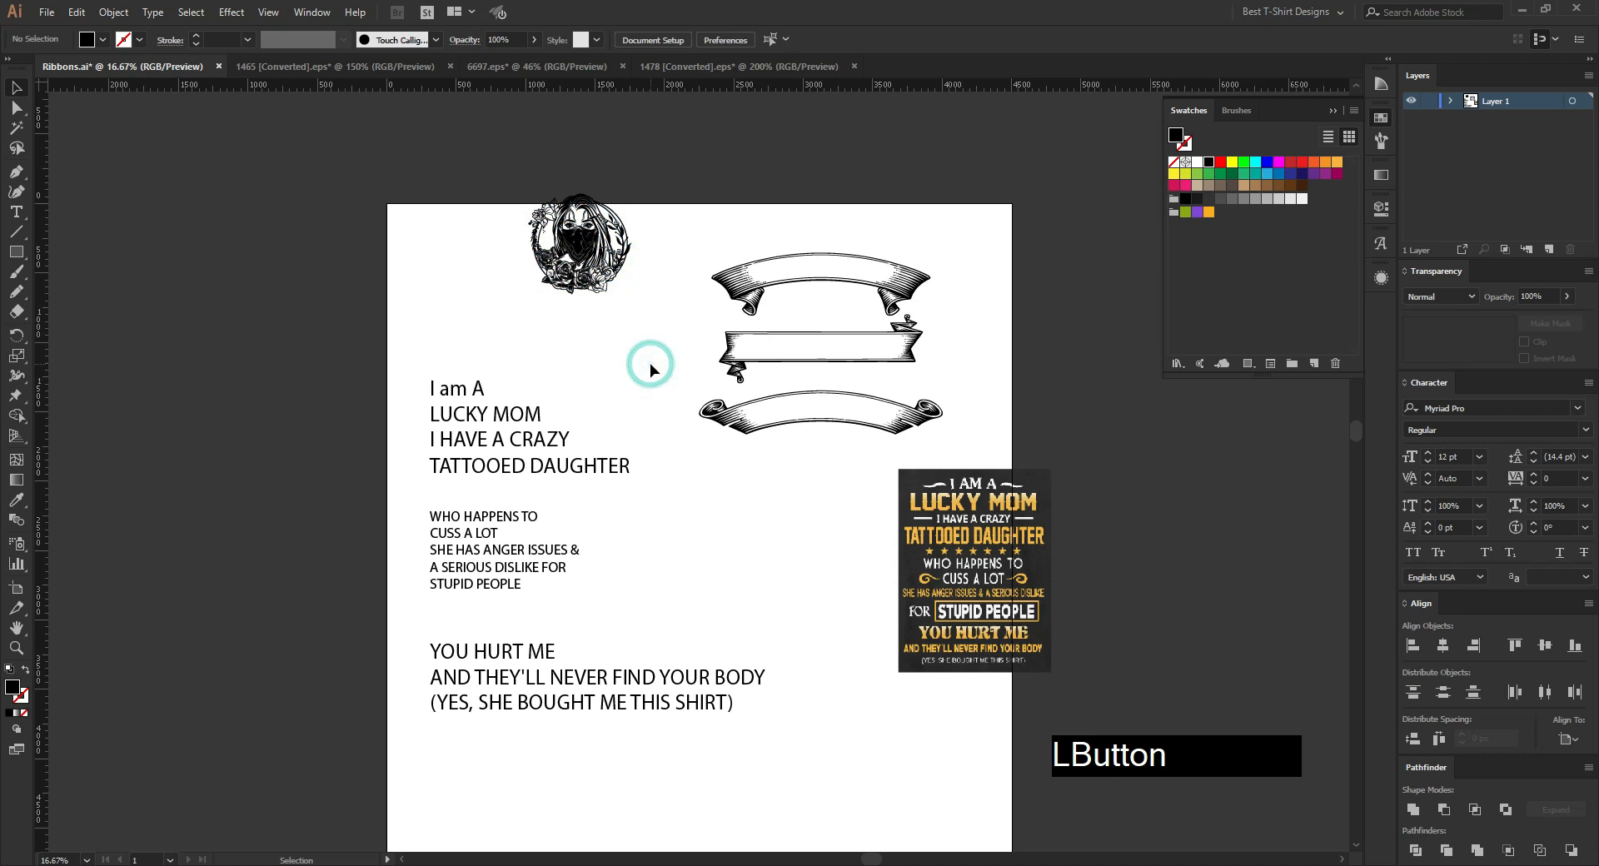
drag(833, 468, 853, 531)
click(760, 222)
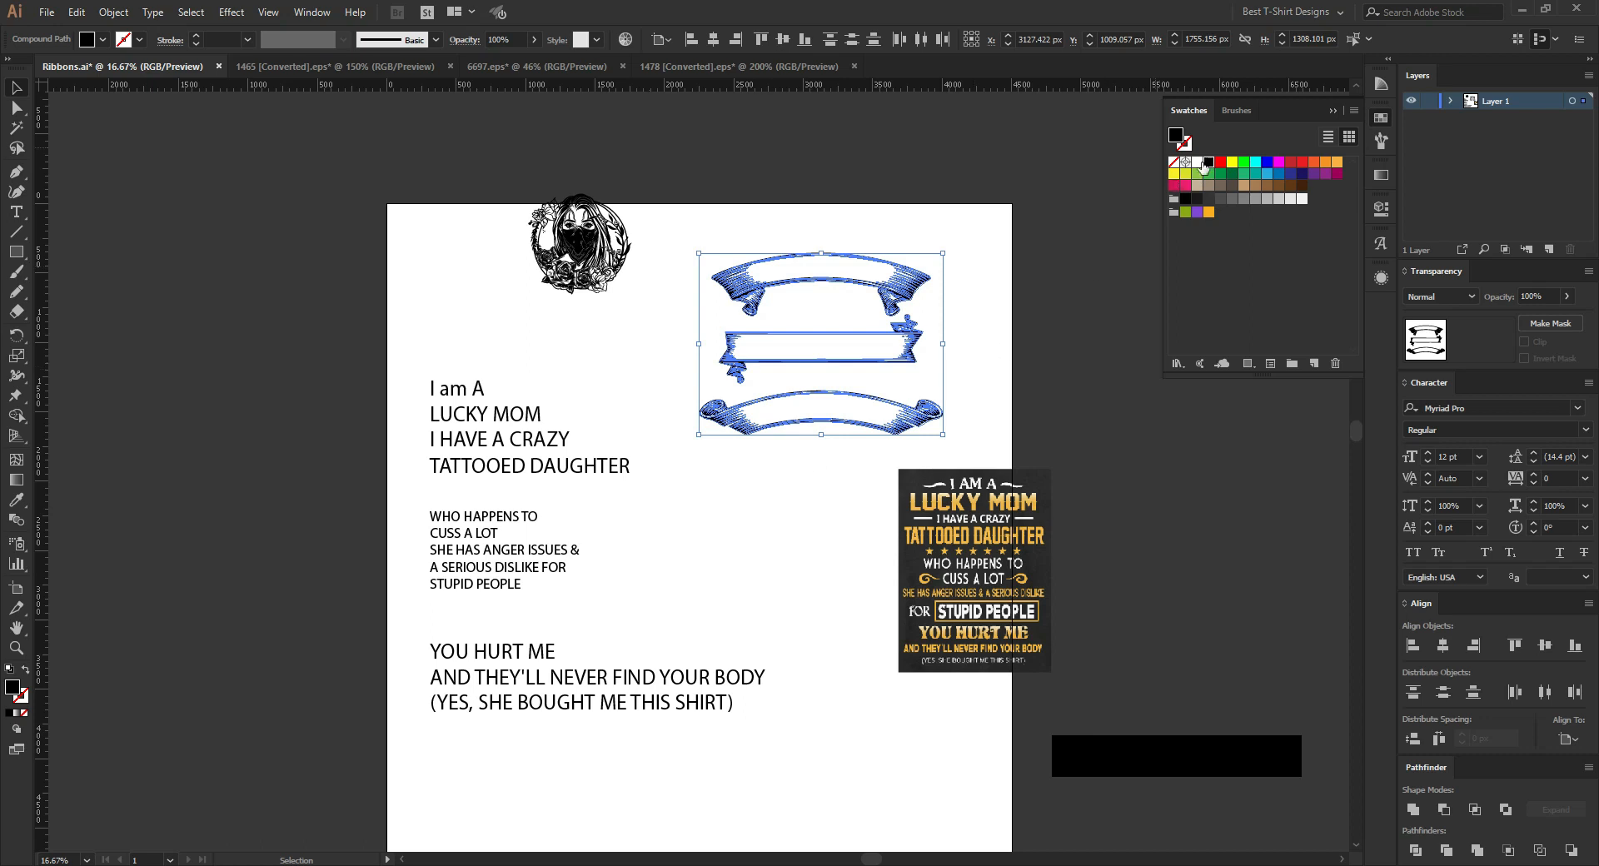
click(793, 462)
drag(846, 482, 786, 486)
drag(932, 491, 1040, 405)
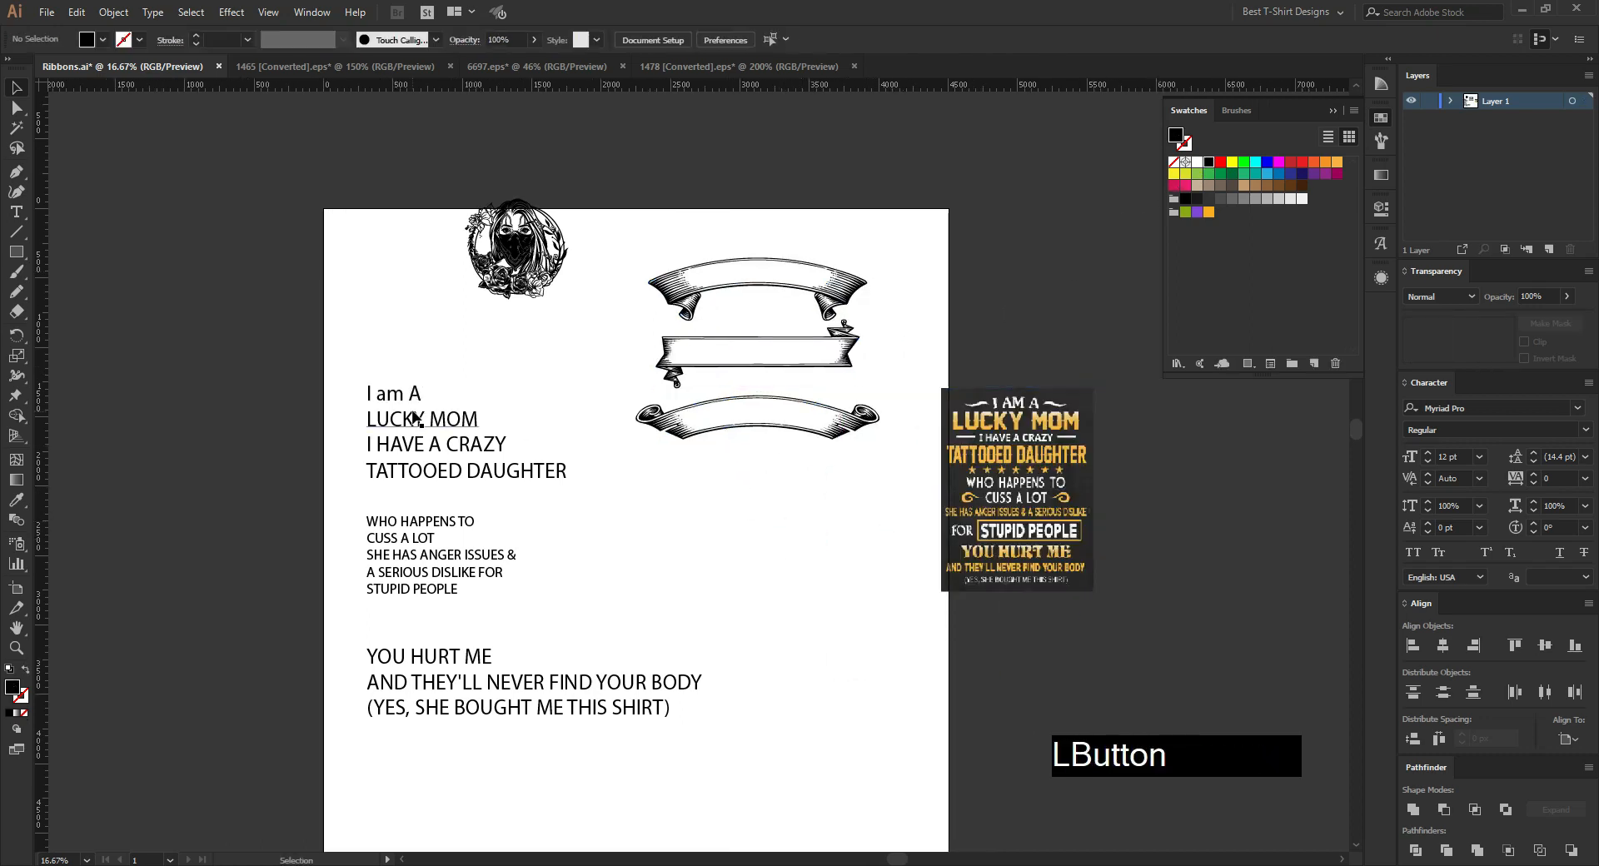
Step: Place LUCKY MOM below the ribbons, enlarged to about 313 pt, and move the illustration down to sit fully inside the artboard
drag(418, 425, 770, 533)
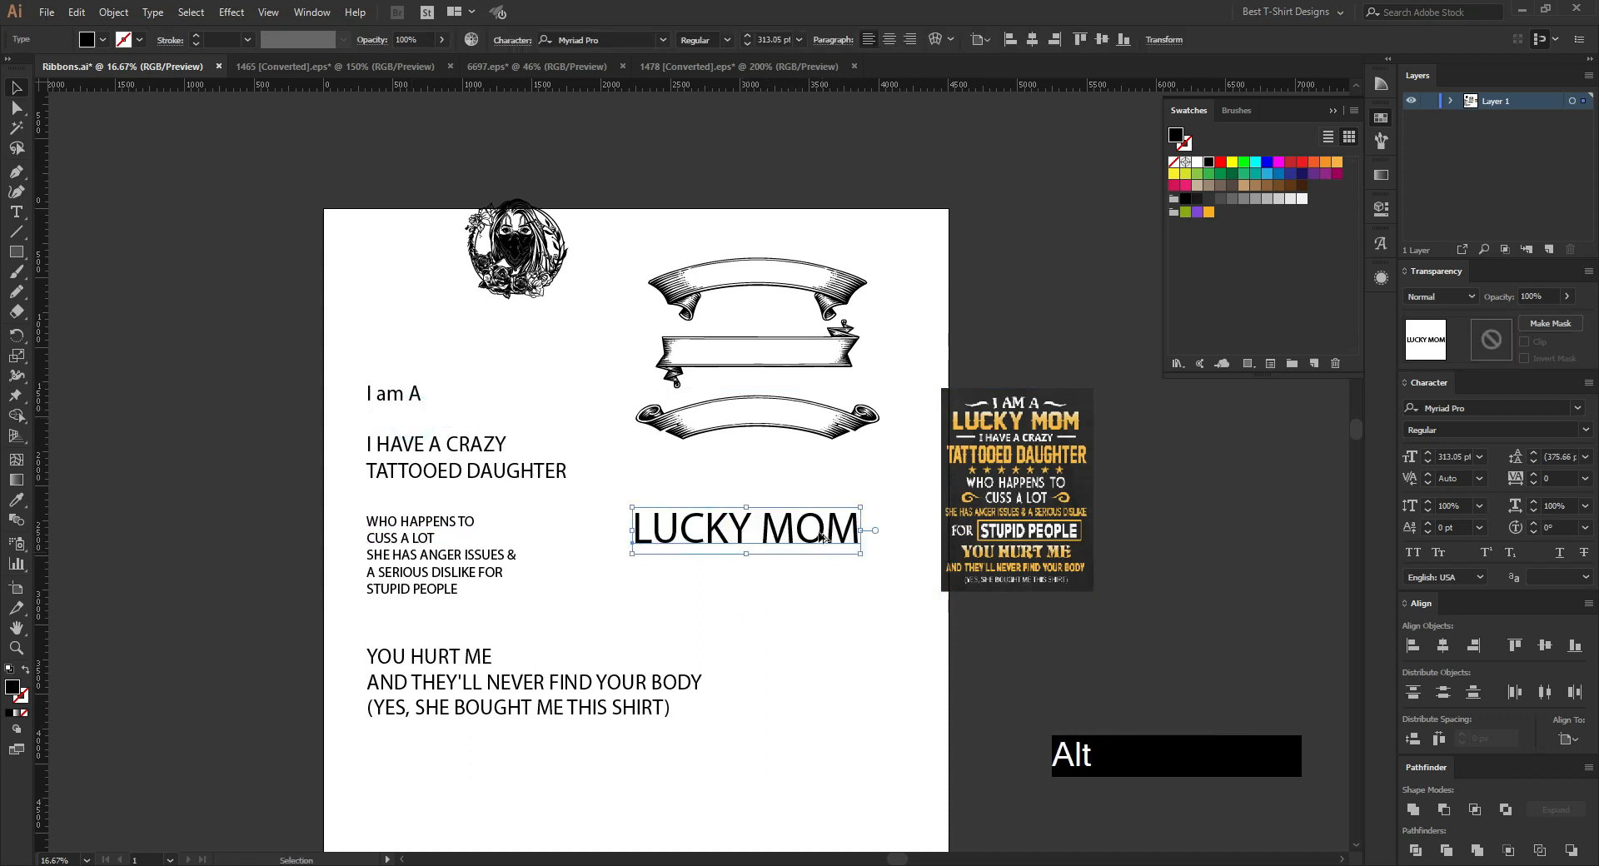
alt+scroll(818, 533, up, 1)
scroll(615, 600, up, 2)
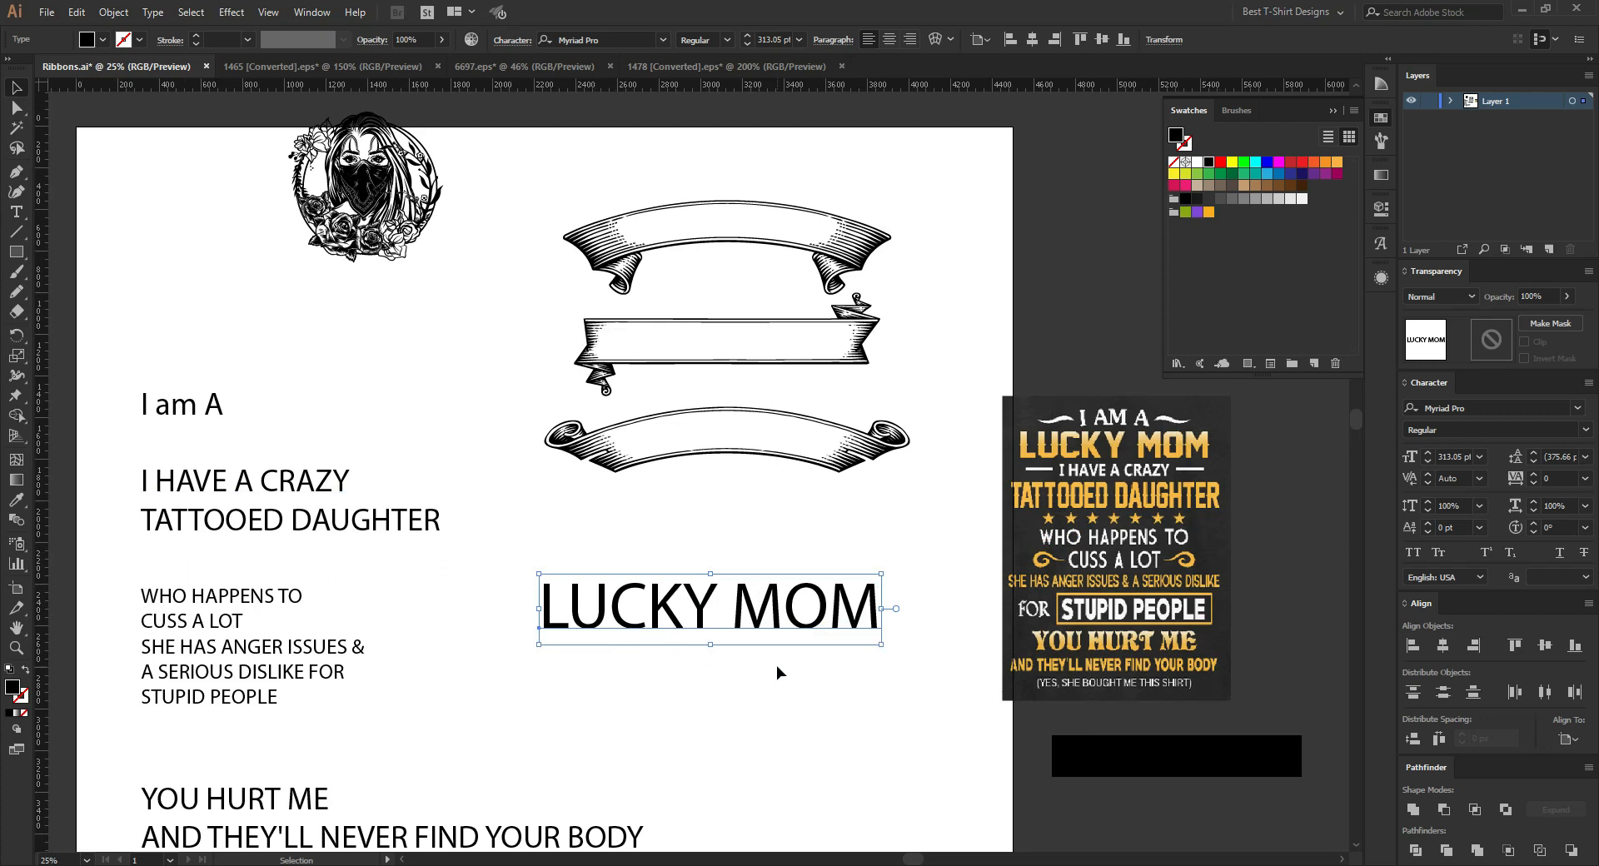
drag(403, 185, 402, 241)
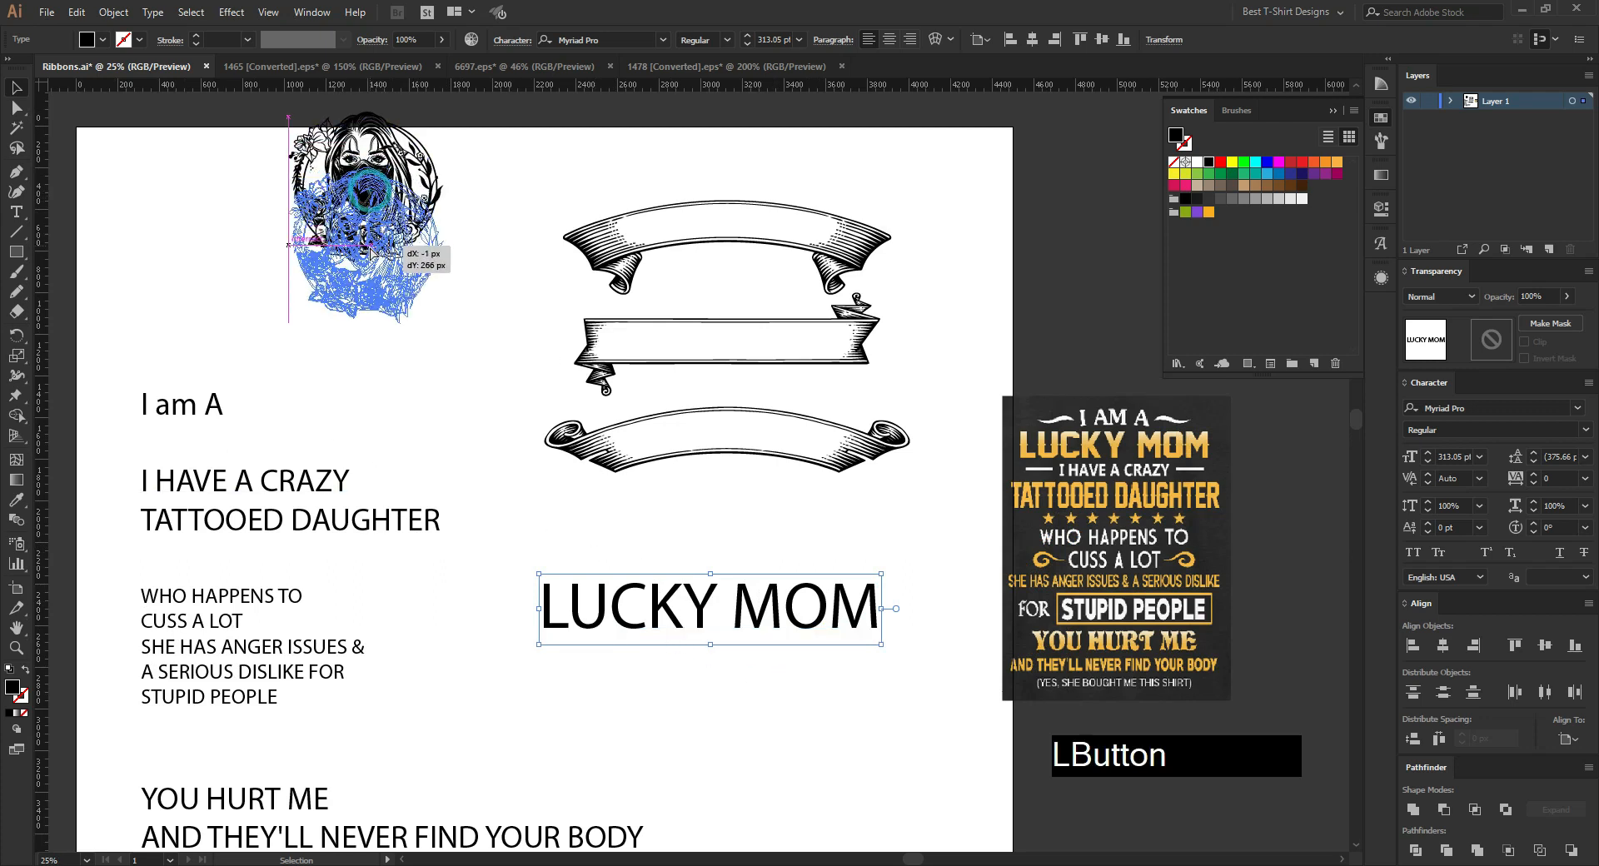
click(462, 418)
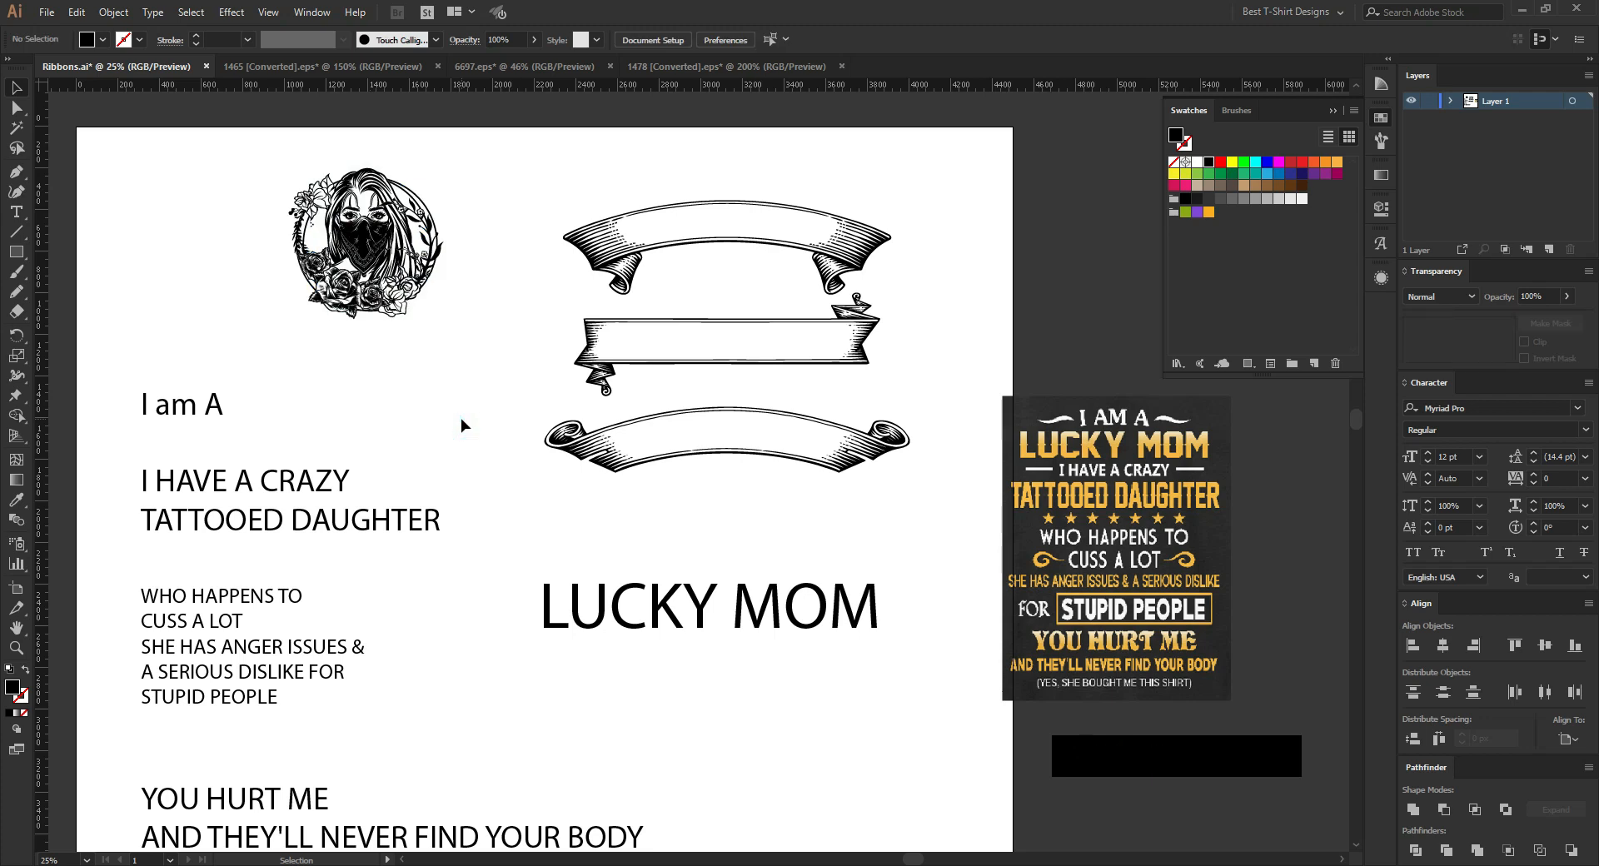
Step: Try the Westerion Regular font on LUCKY MOM and enlarge the text to about 407 pt
click(732, 613)
click(607, 38)
text(e)
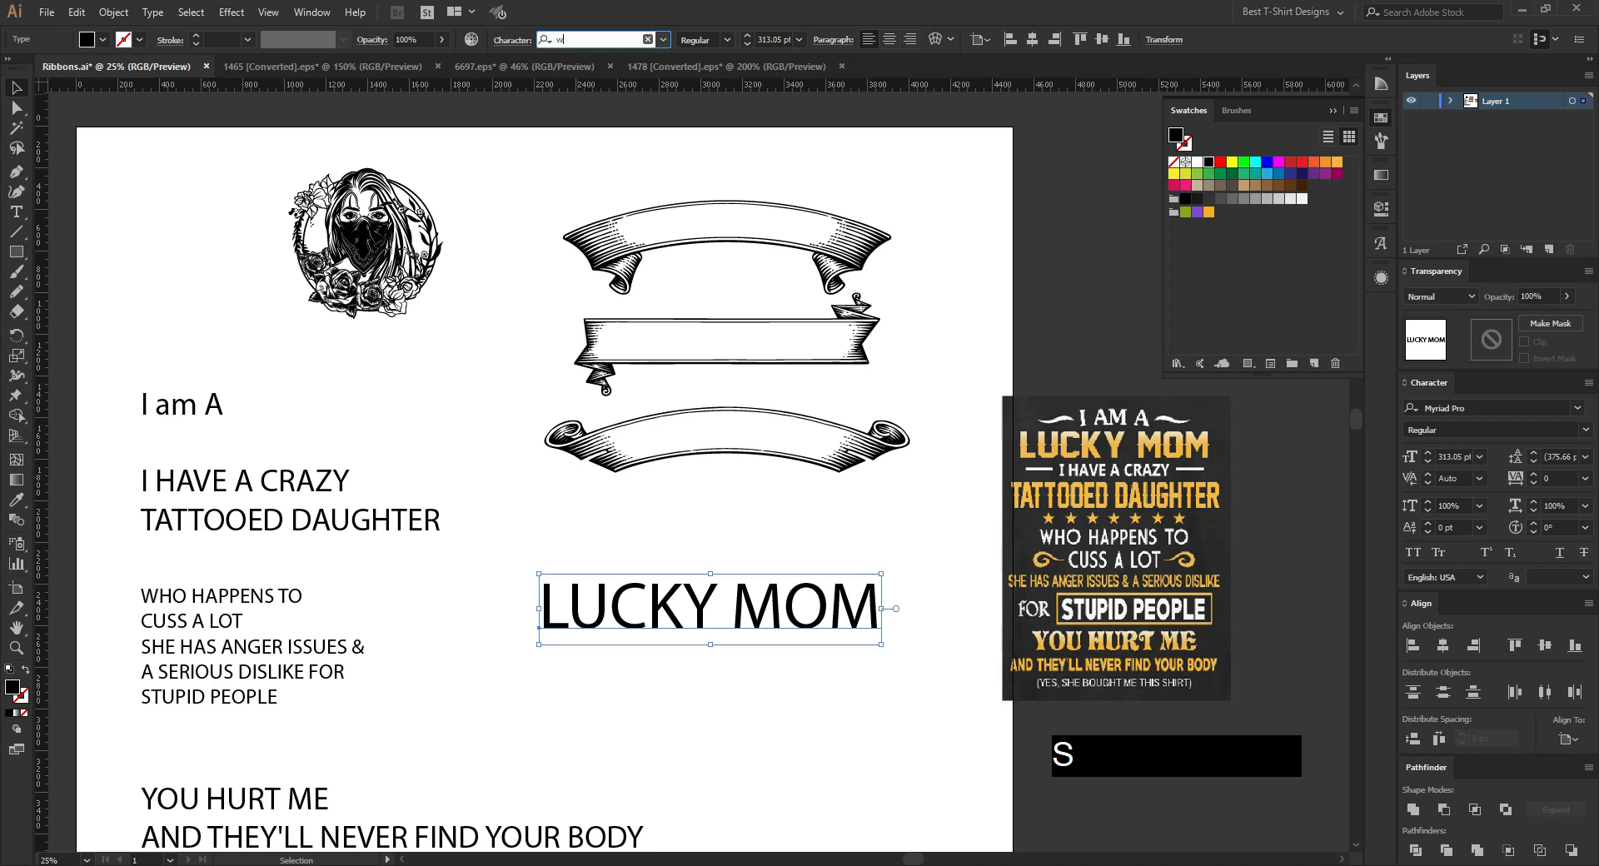
text(es)
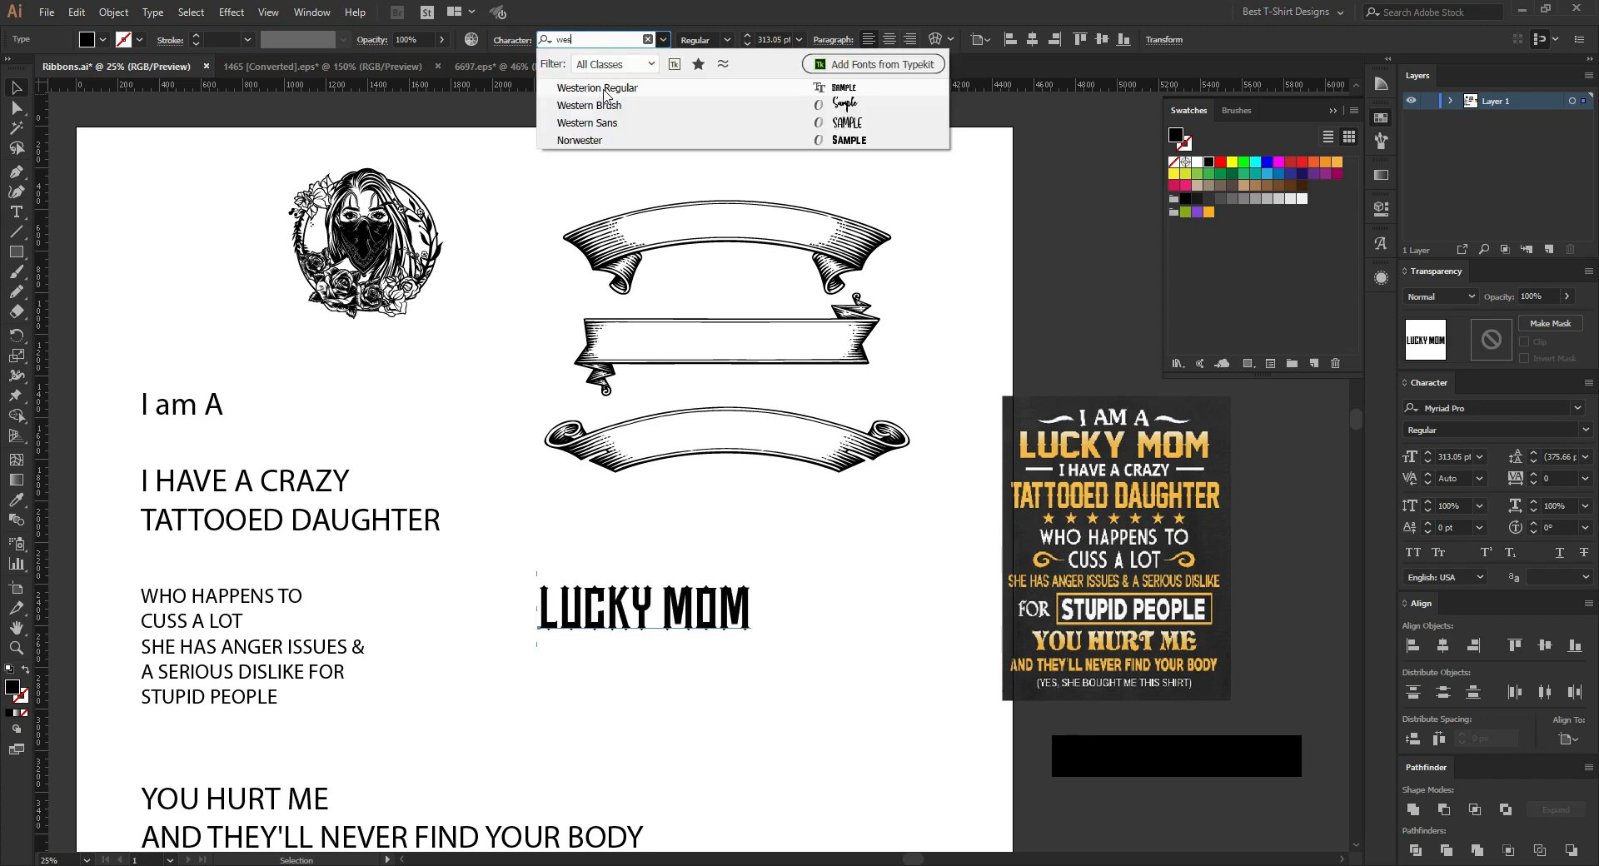
click(631, 89)
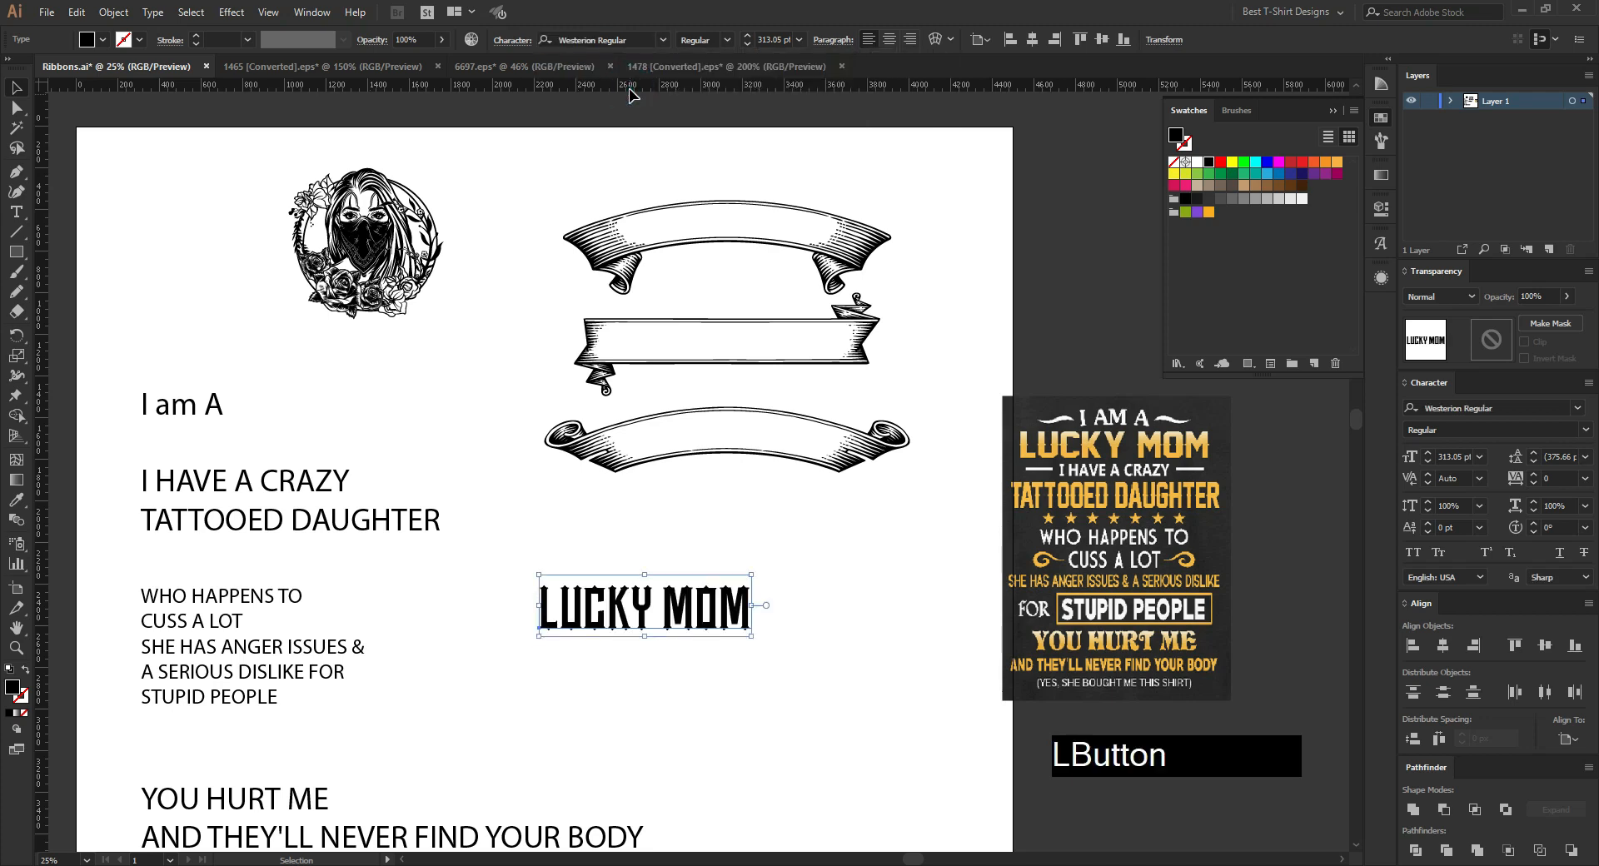
drag(752, 605, 814, 606)
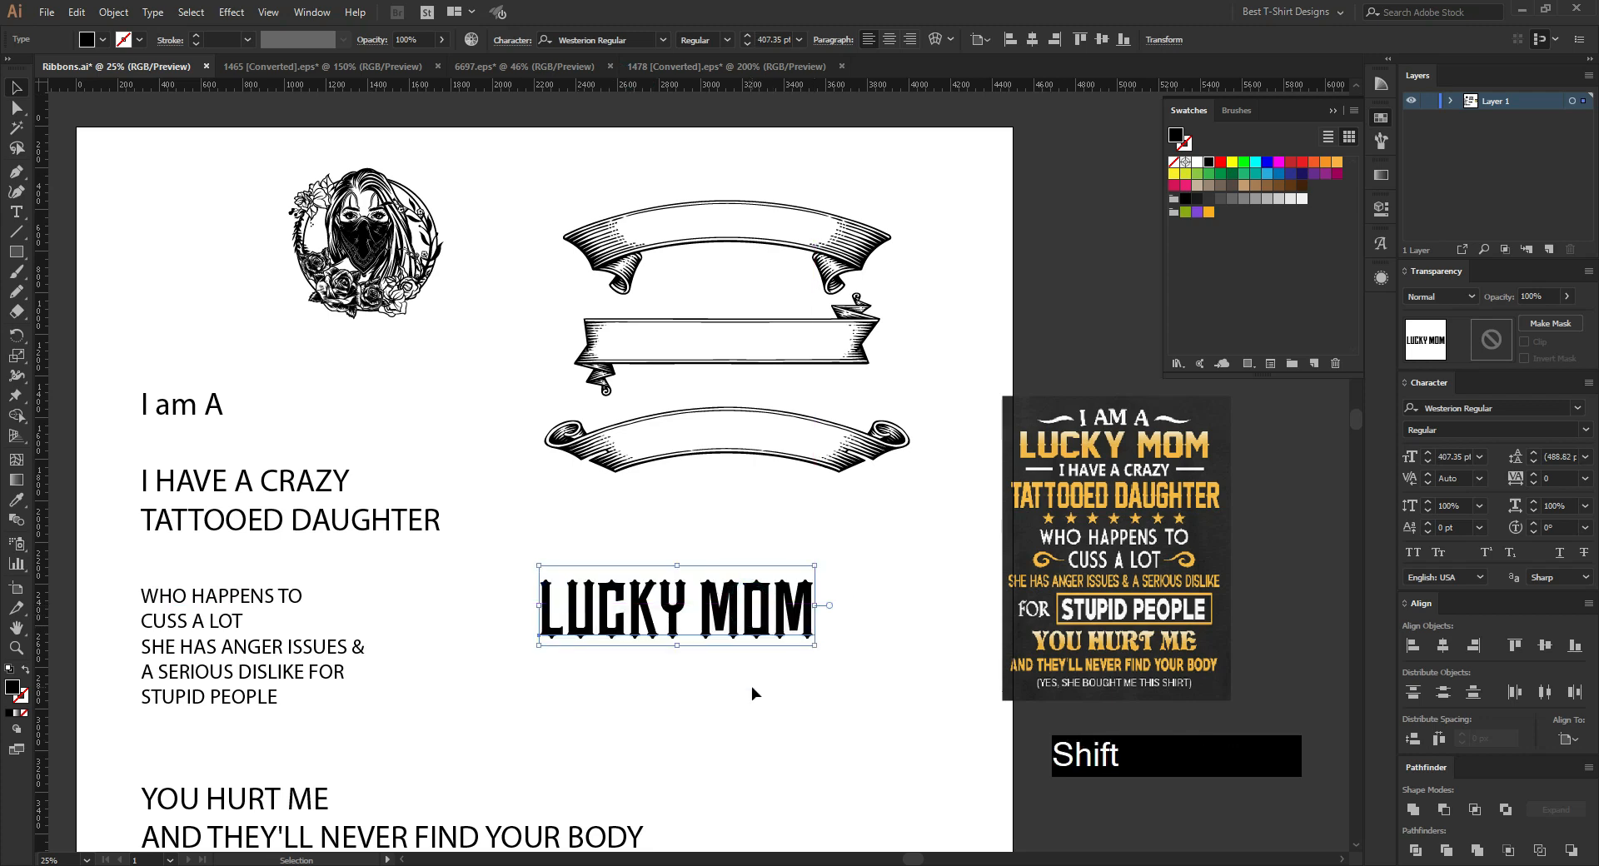
Step: Set LUCKY MOM in the Roseberry Codet font, enlarge it to about 460 pt and shift it slightly upward
click(589, 37)
text(rose)
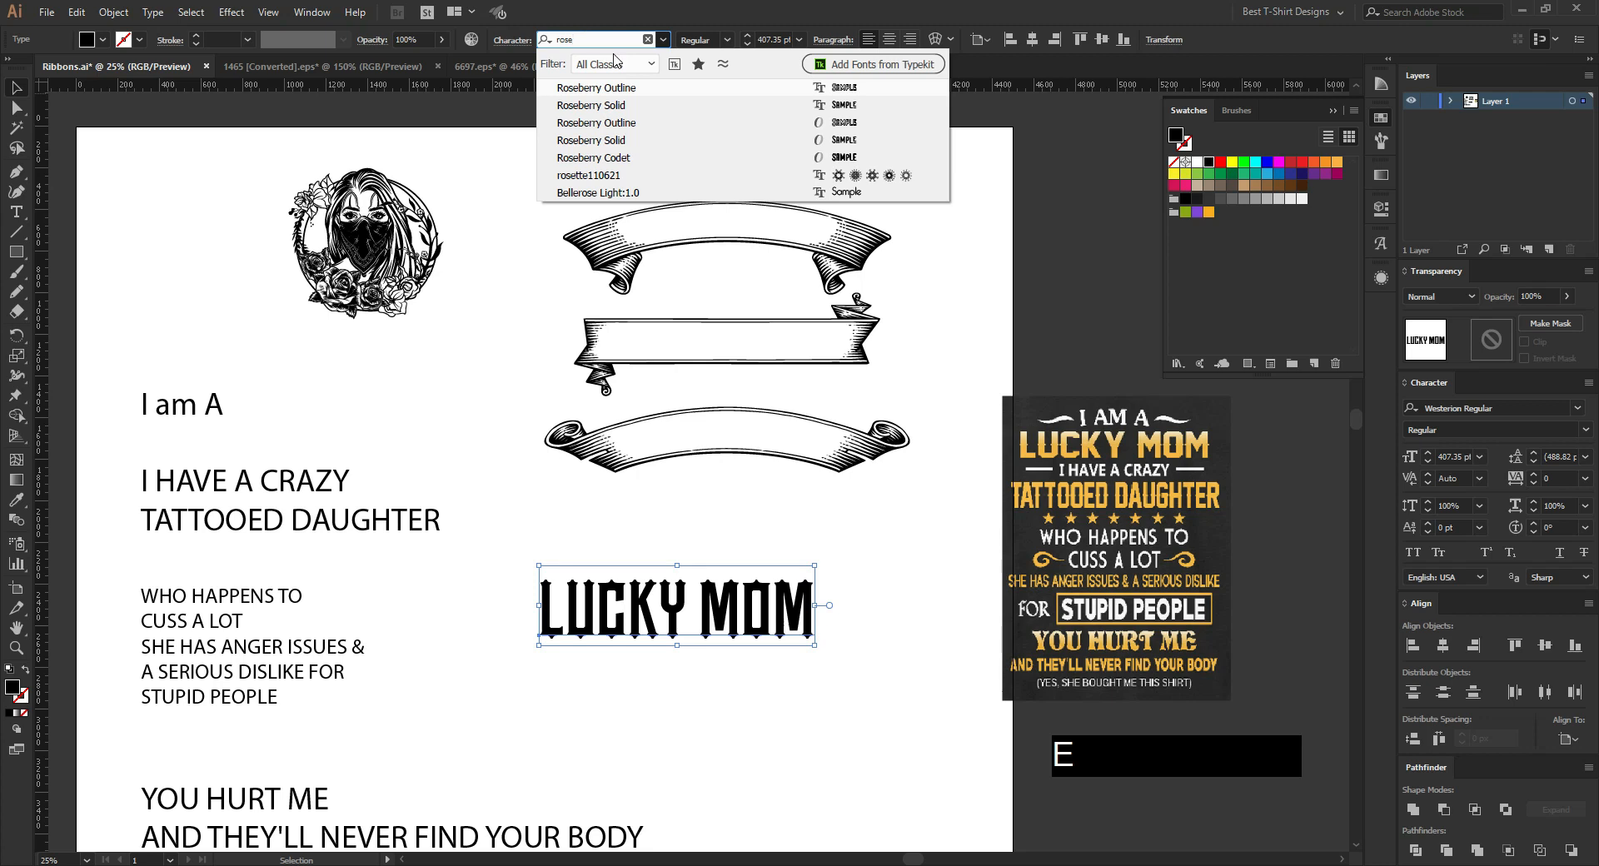
click(607, 158)
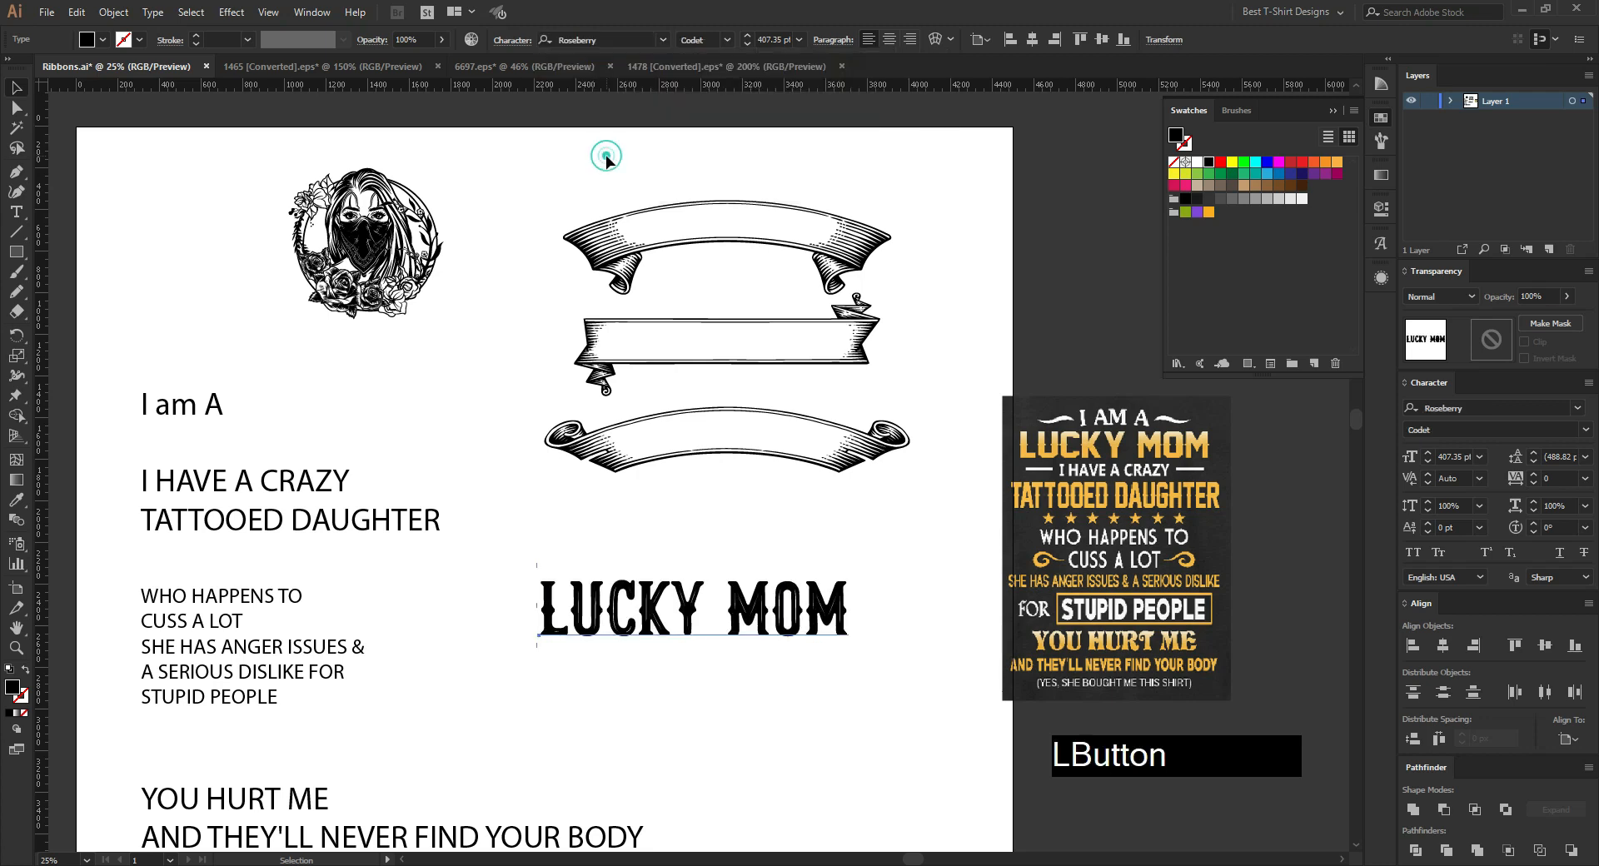
drag(852, 612, 871, 610)
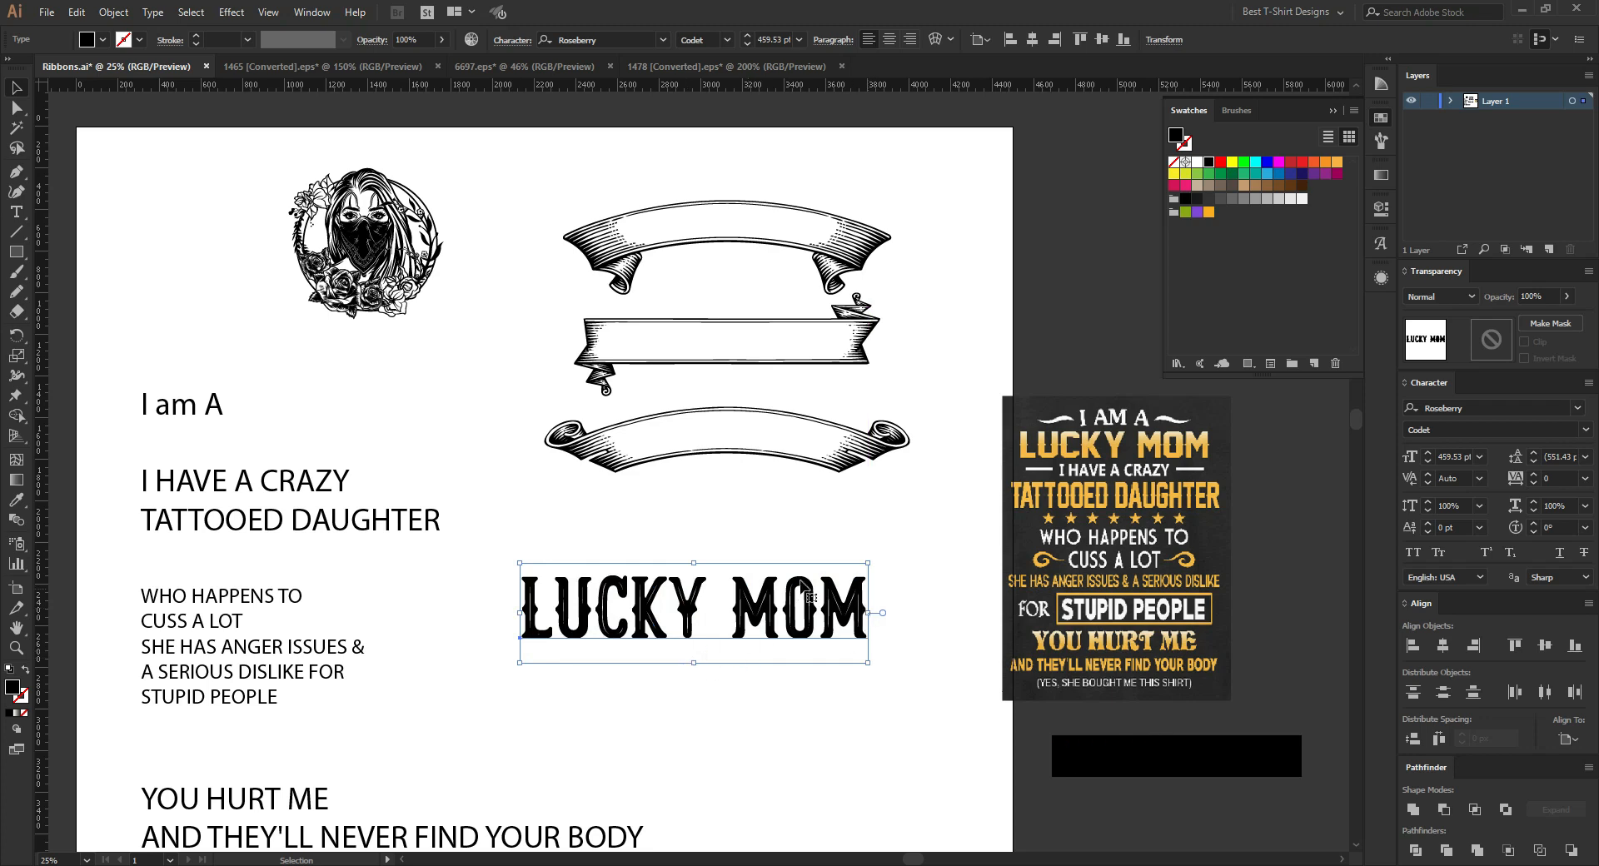
scroll(697, 509, down, 1)
drag(727, 593, 718, 564)
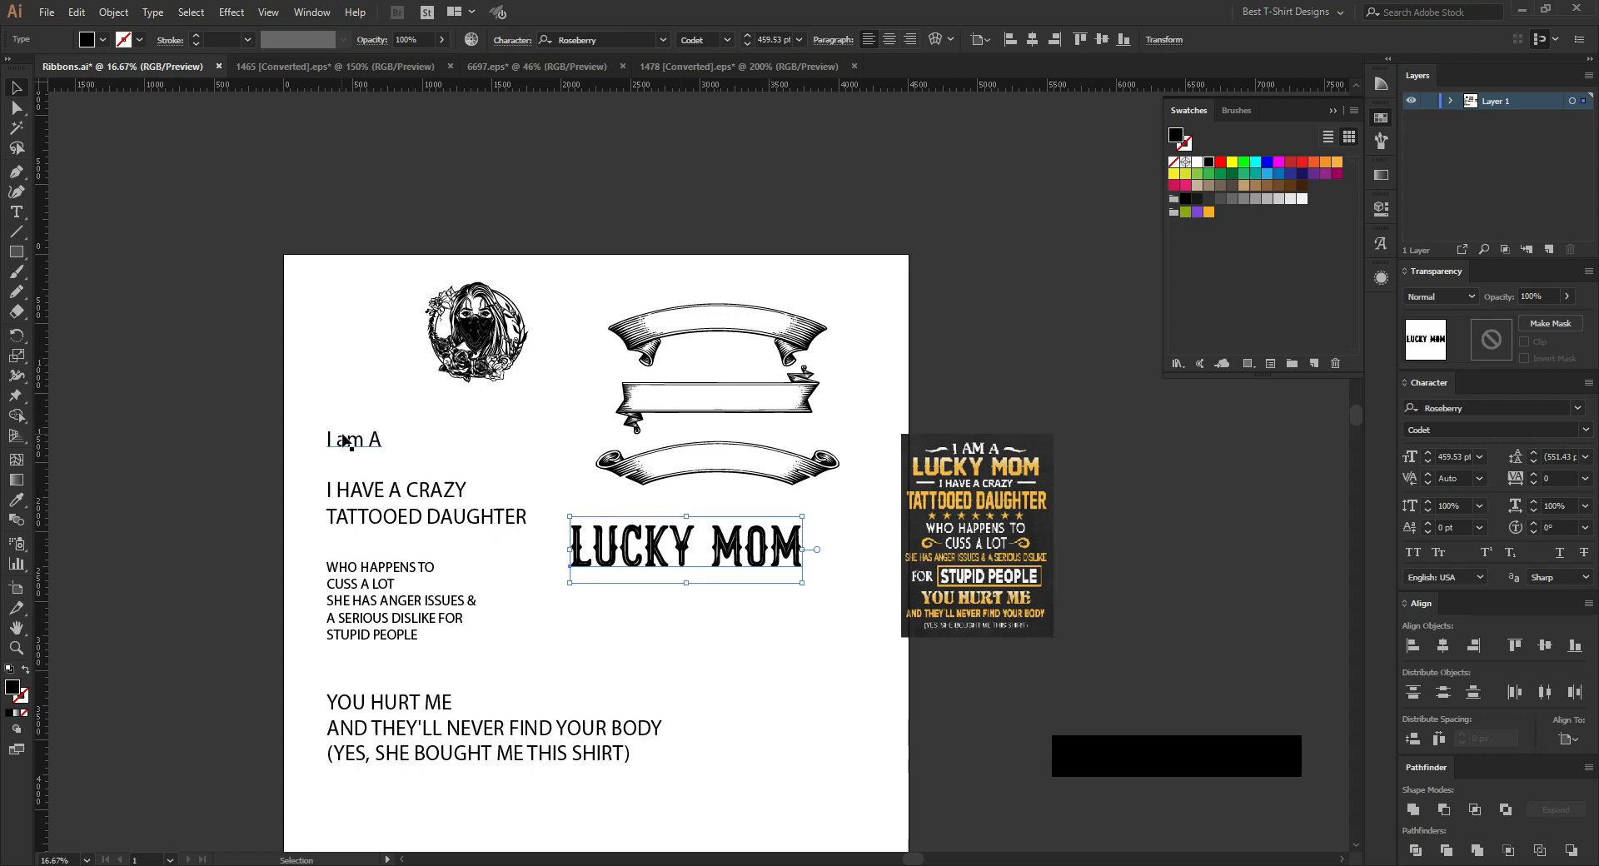
Step: Move the three ribbon banners together up and to the right, past the artboard's upper right corner, and deselect them
drag(716, 506, 707, 260)
drag(731, 418, 832, 229)
click(644, 392)
scroll(848, 430, down, 3)
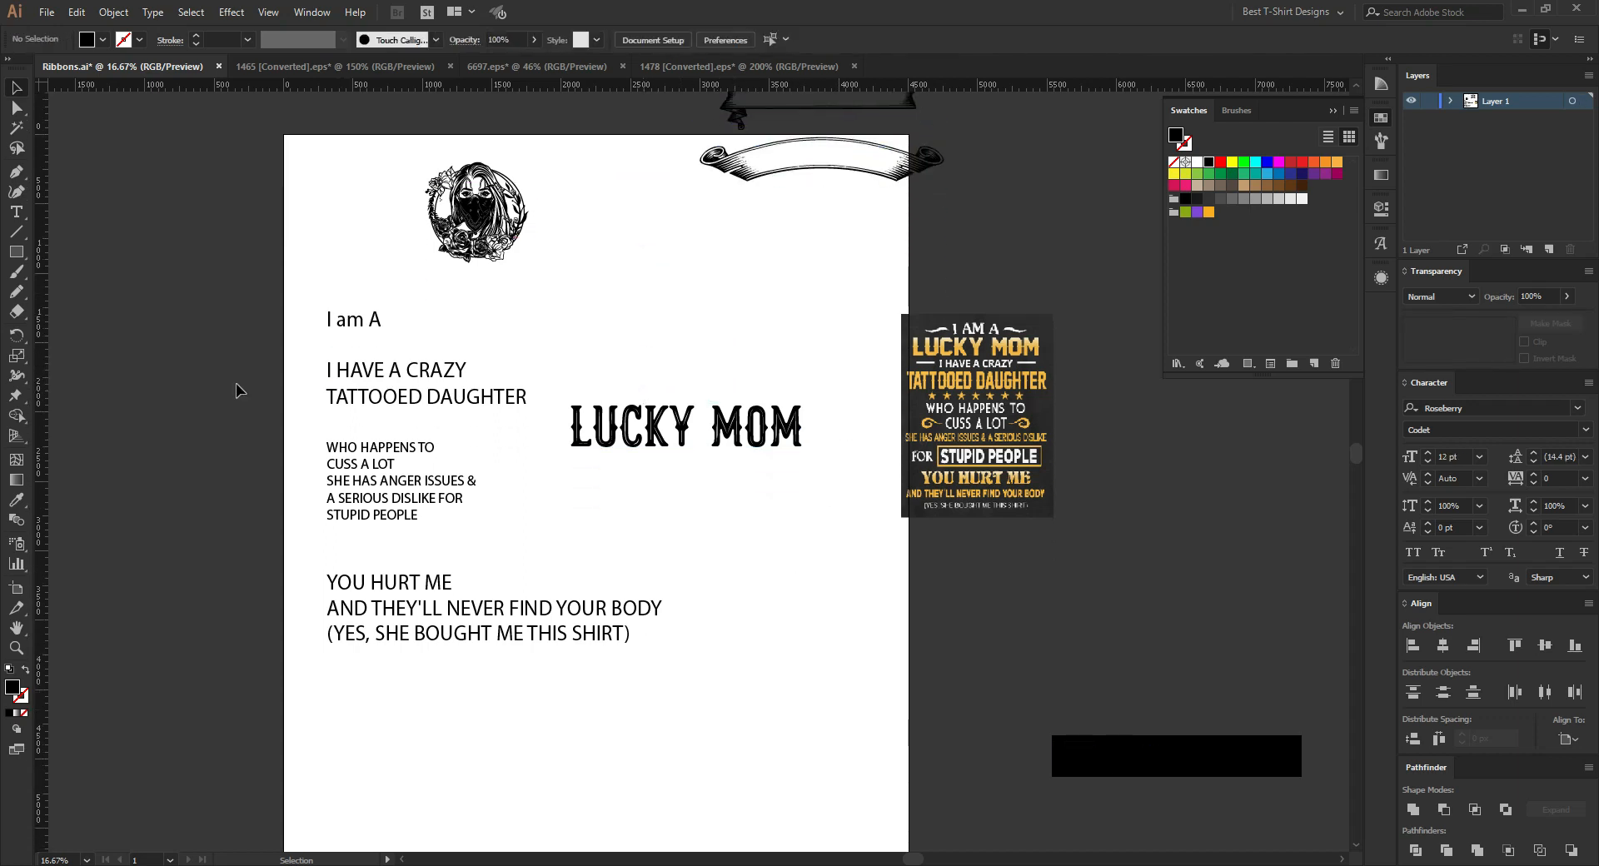
Step: Draw a black rectangle 500 px wide and 600 px high below the LUCKY MOM text
click(16, 252)
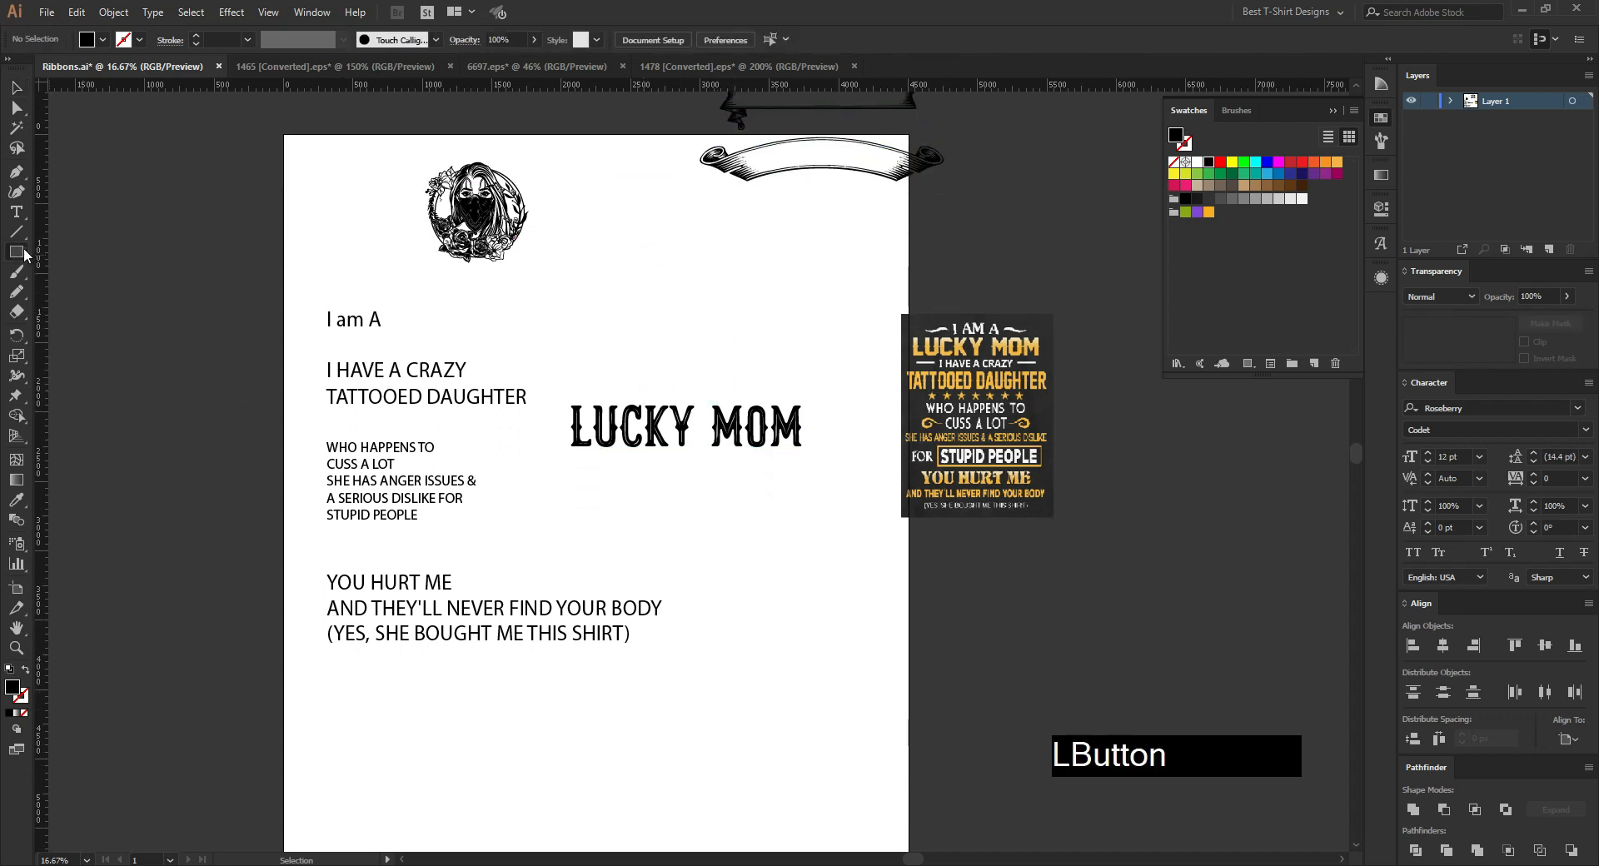
click(687, 539)
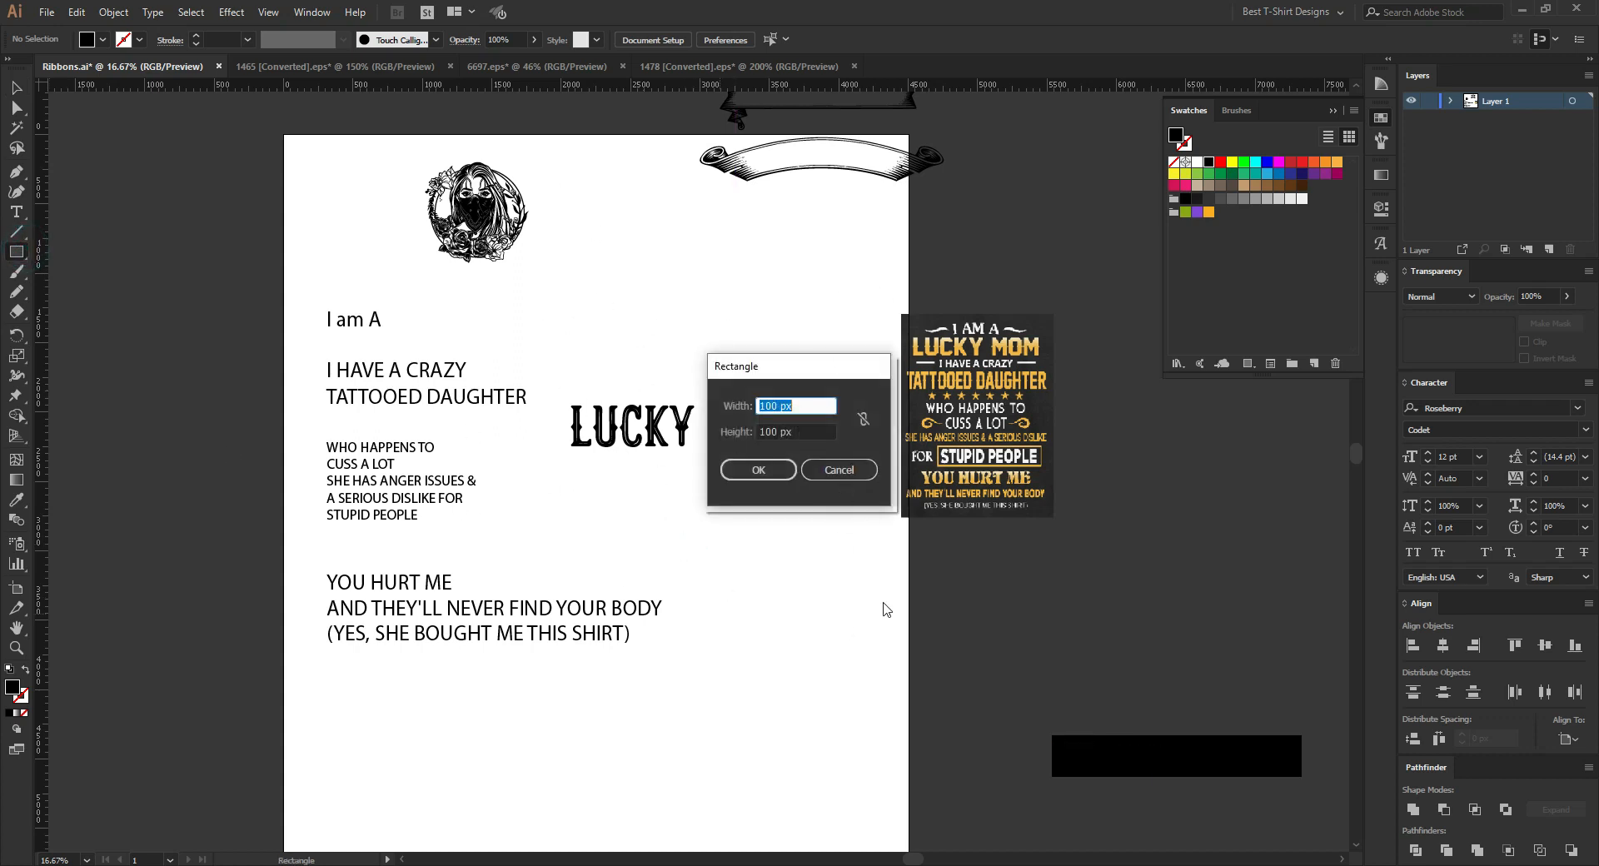
text(500)
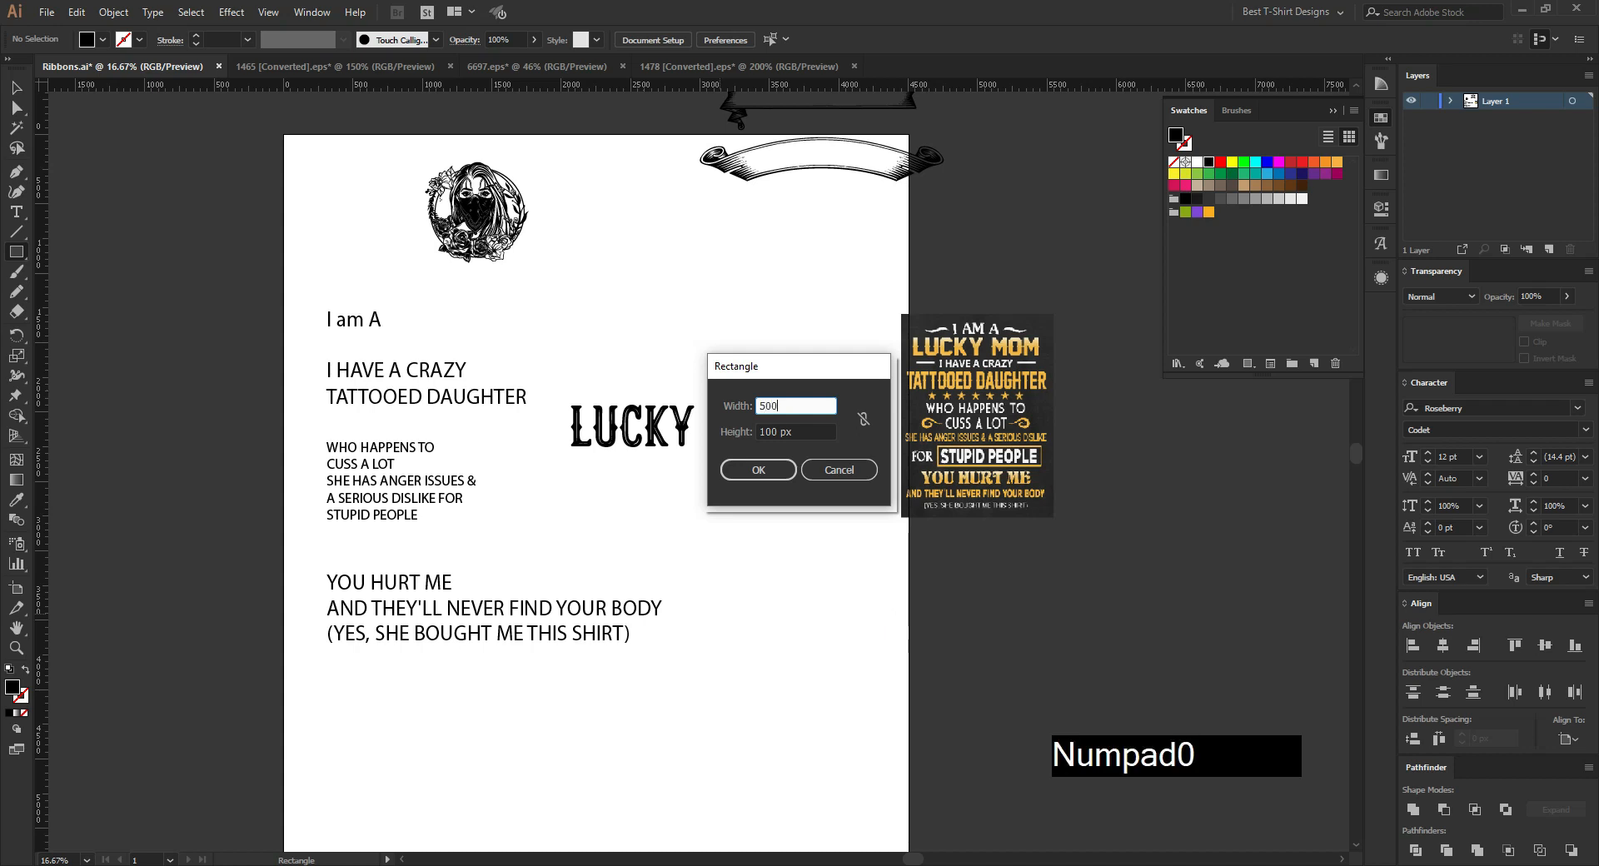
key(Tab)
text(600)
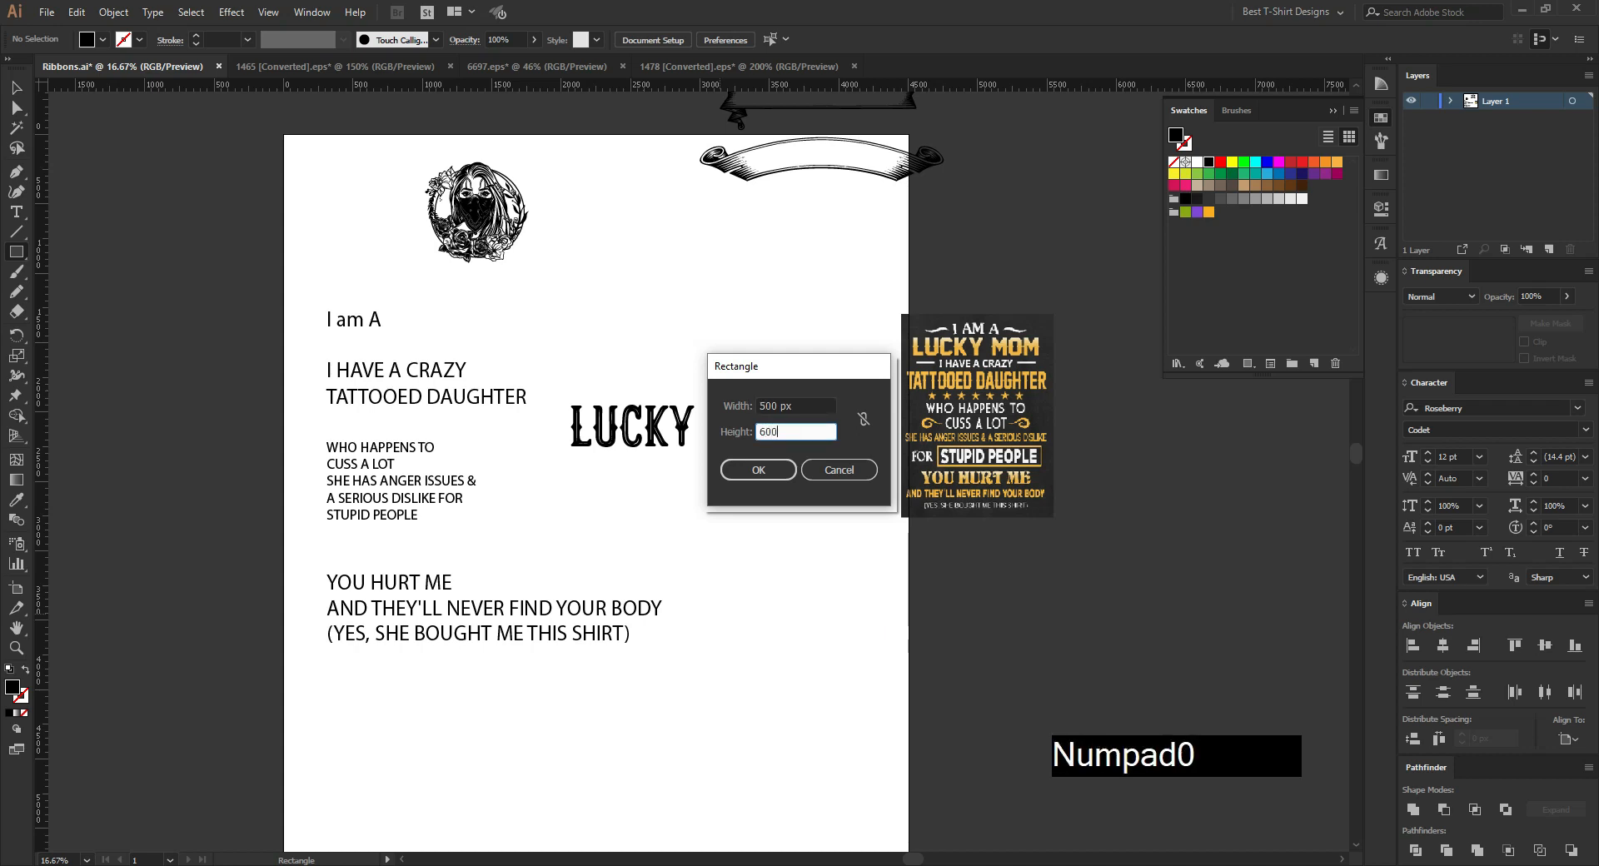
click(768, 471)
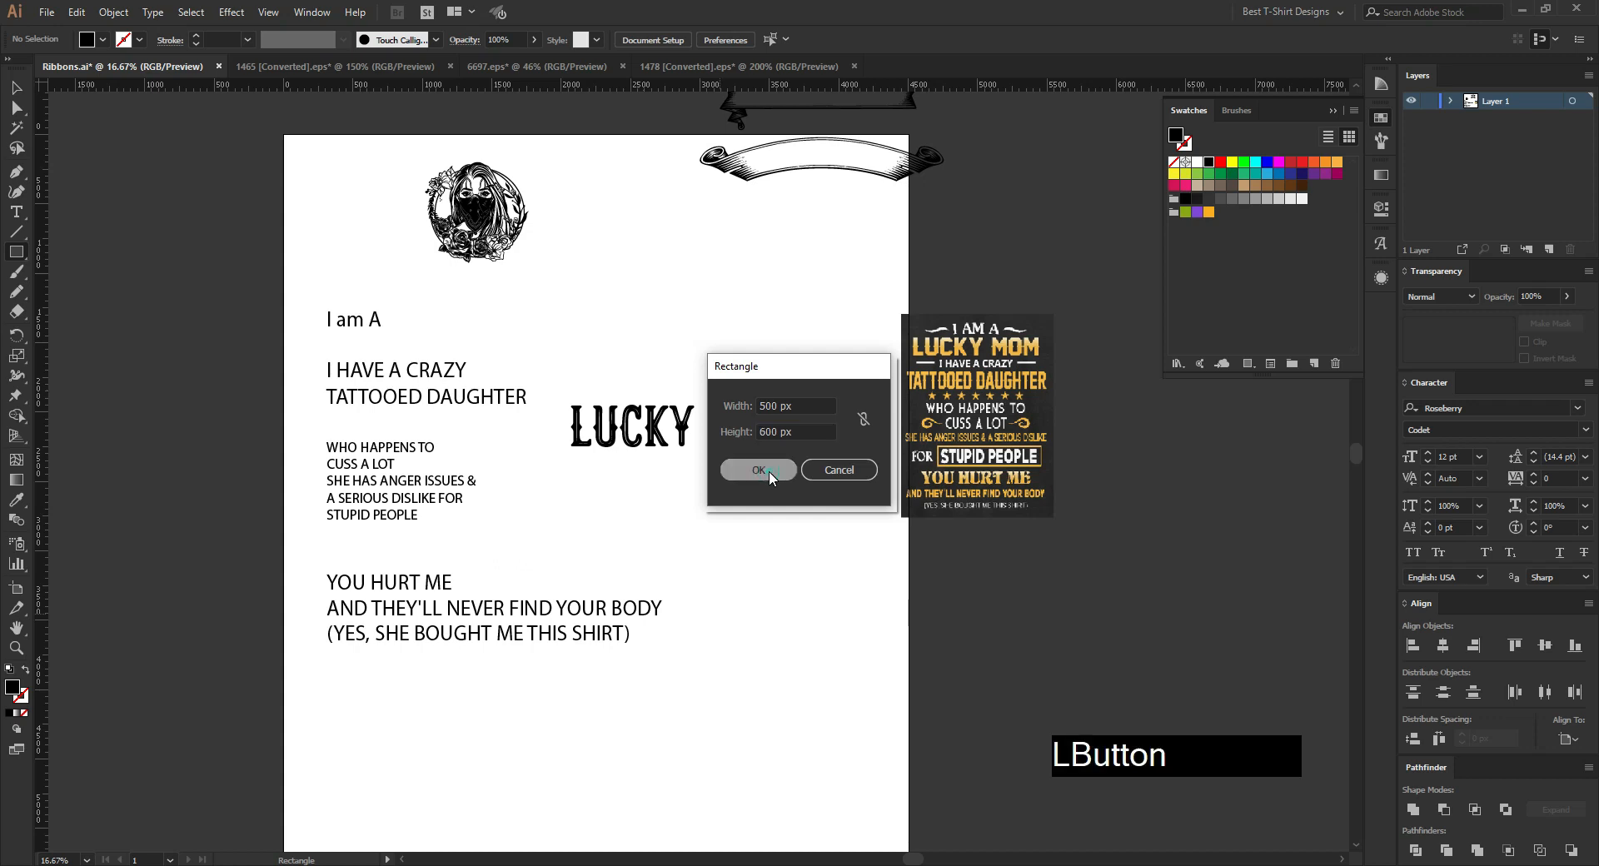
key(v)
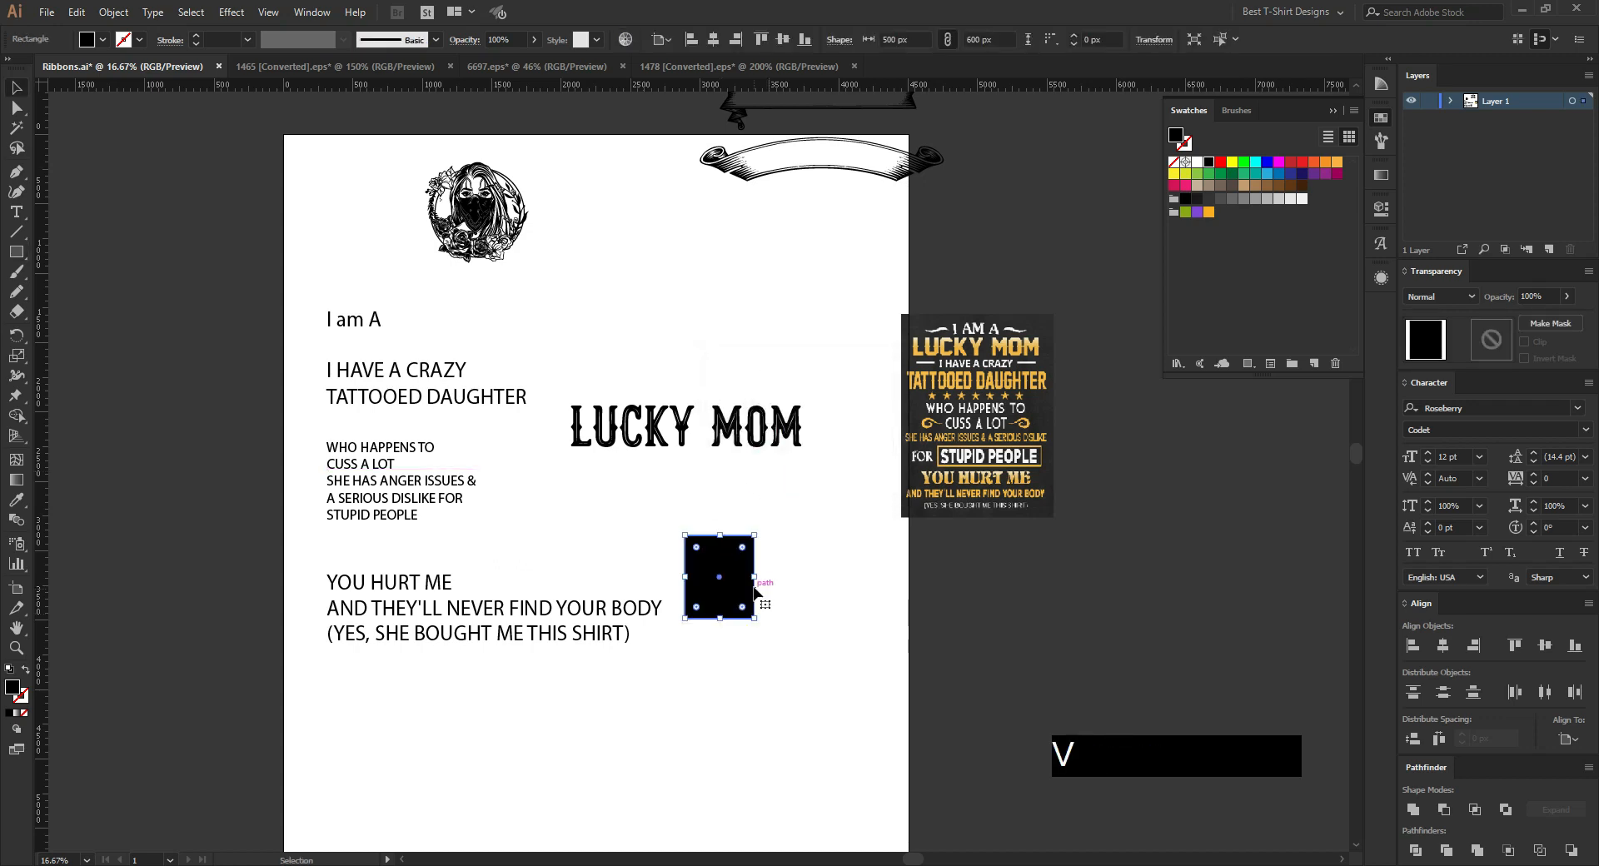
Step: Scale the black rectangle up proportionally to about 1024 × 1229 px, reposition it below LUCKY MOM and deselect it
drag(754, 576, 792, 583)
scroll(856, 495, down, 5)
drag(738, 420, 787, 414)
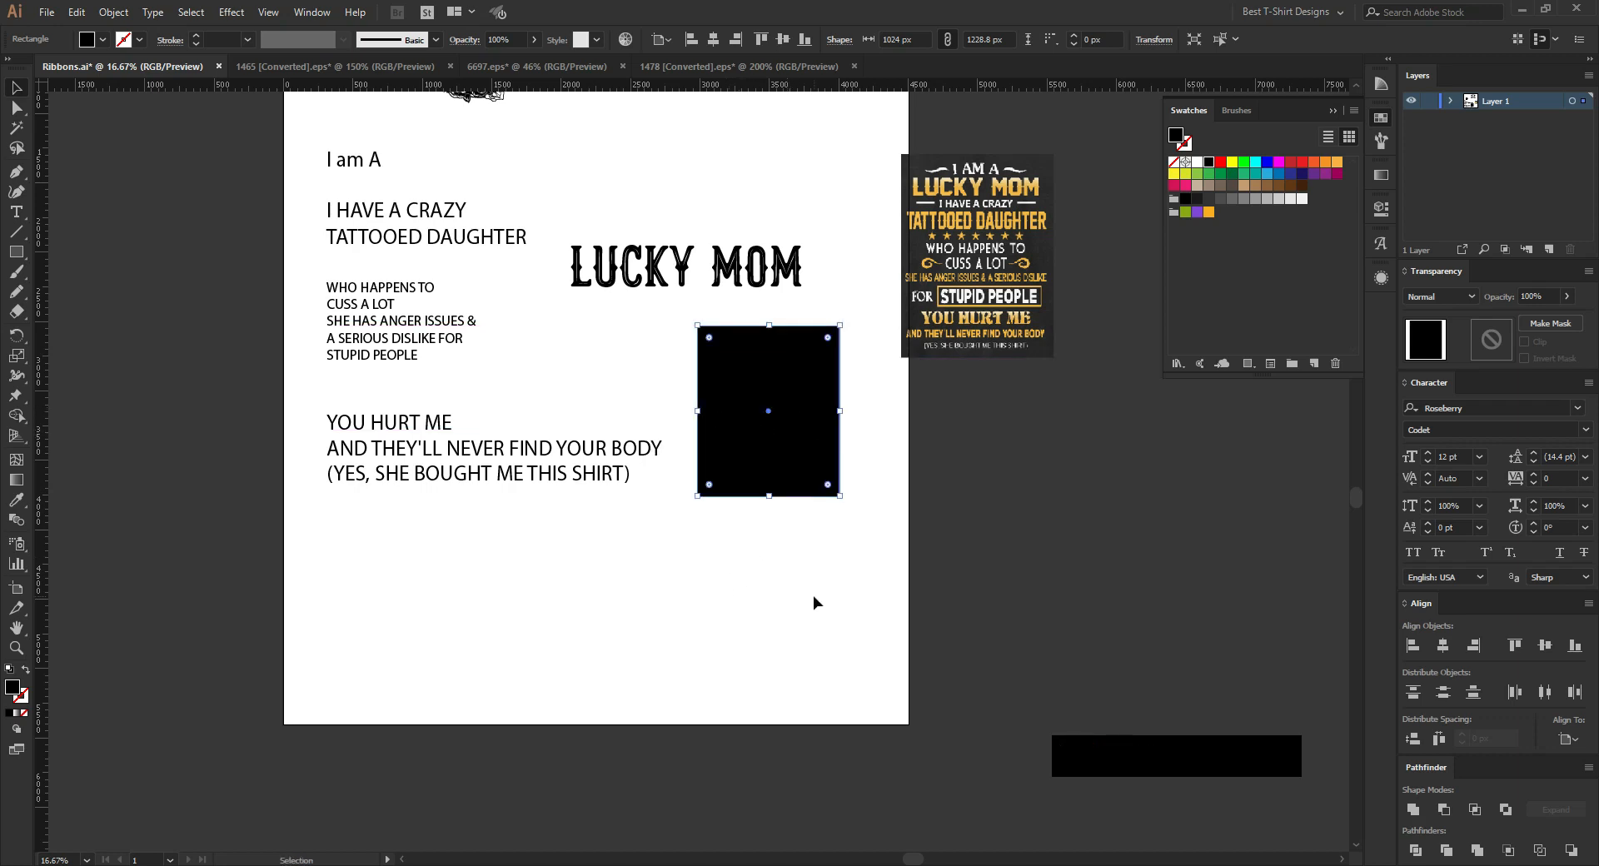
scroll(881, 540, up, 3)
scroll(716, 655, down, 1)
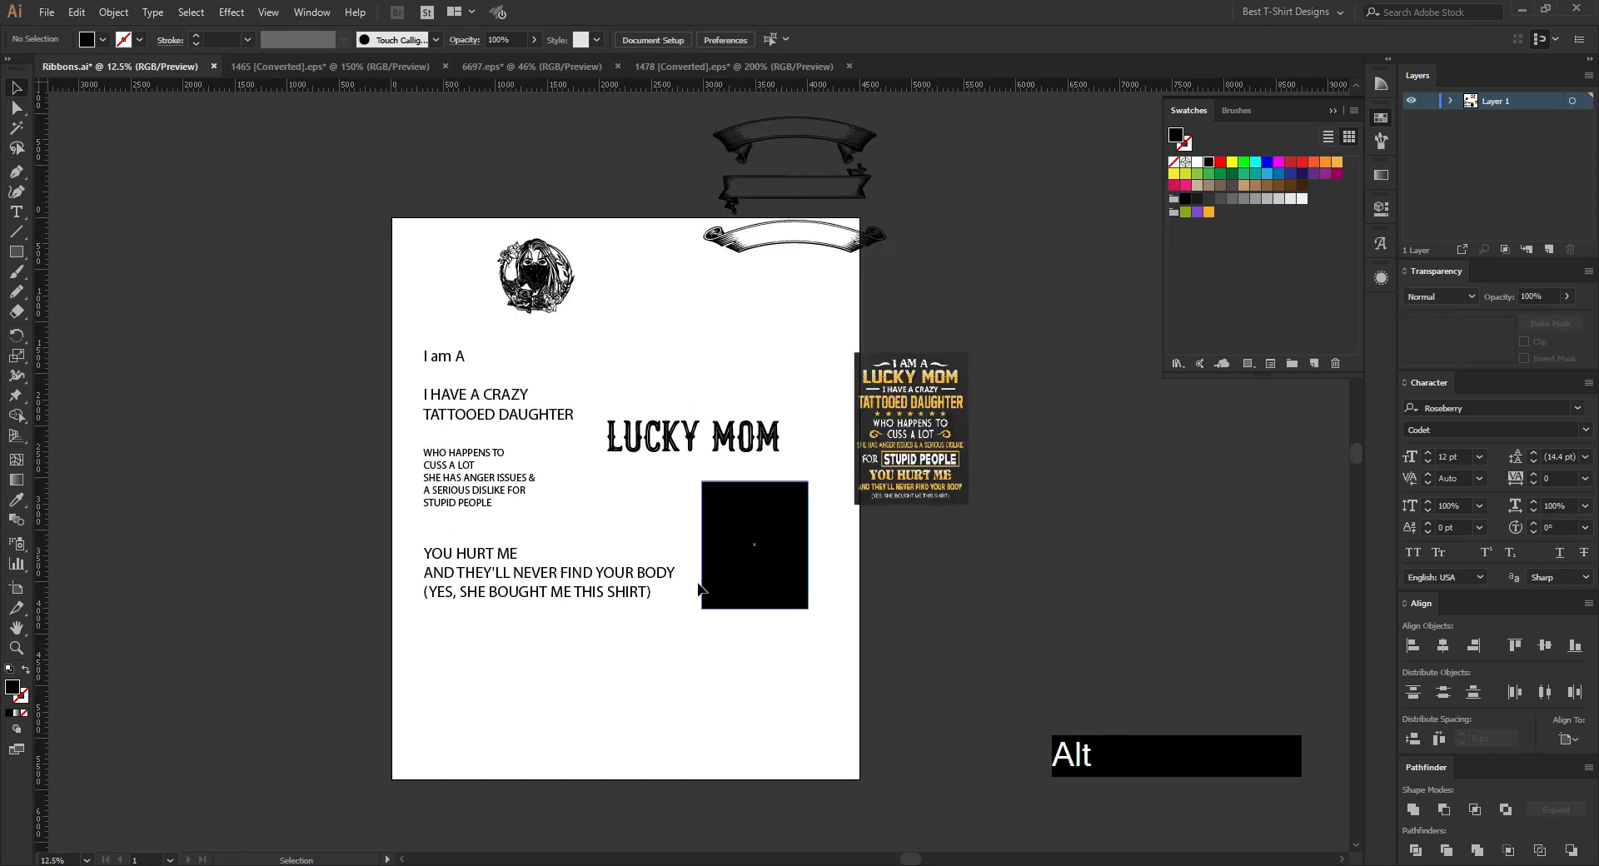
click(820, 624)
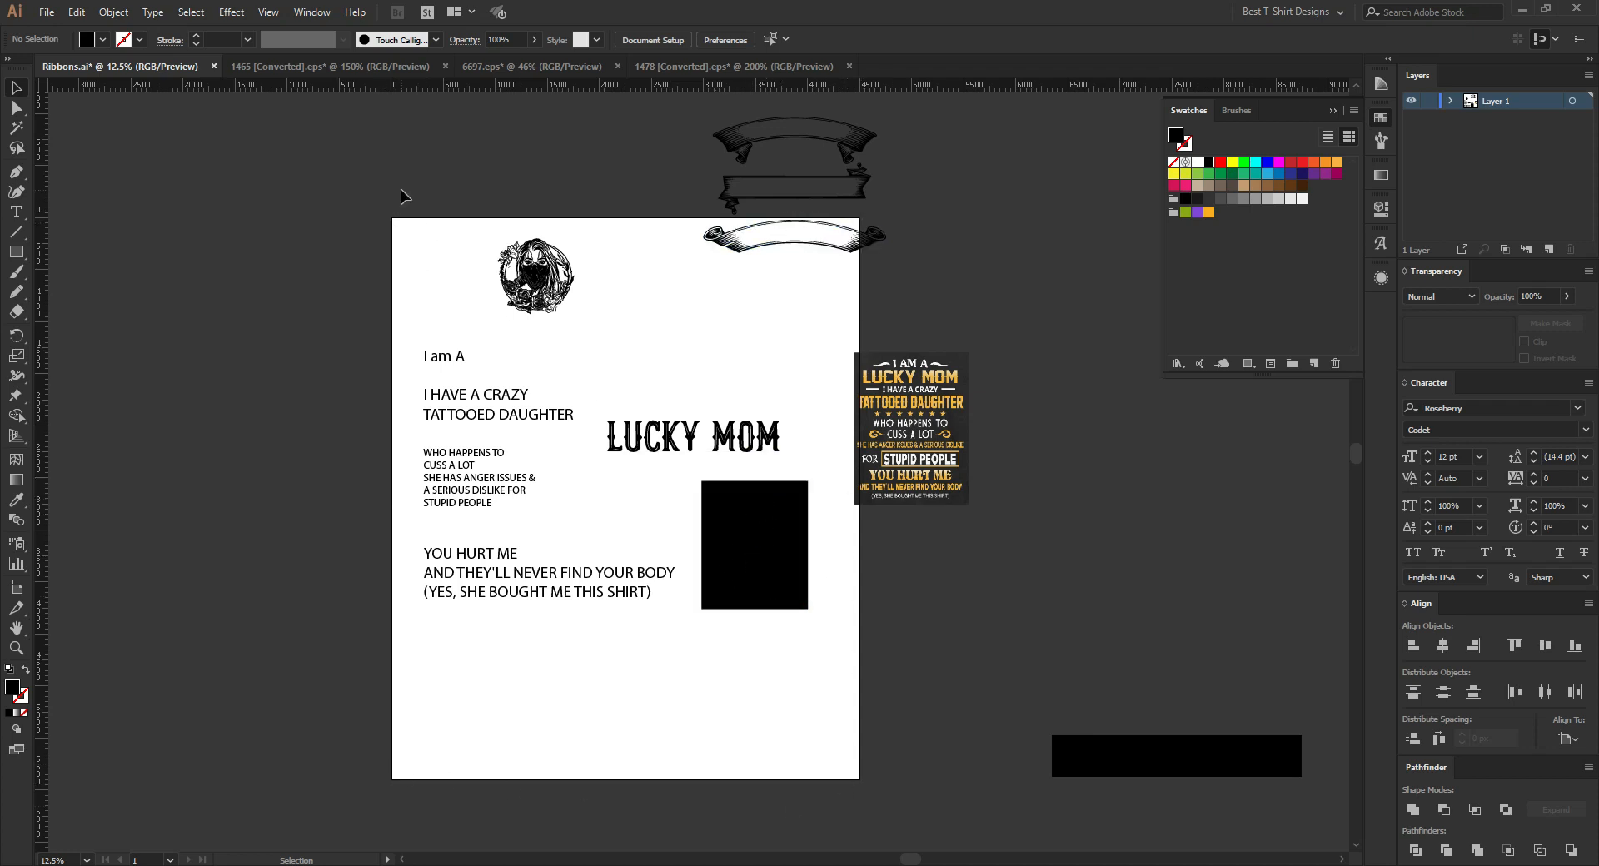
Step: Reduce the black rectangle's opacity to 30% and send it behind all other objects in the layer
click(800, 518)
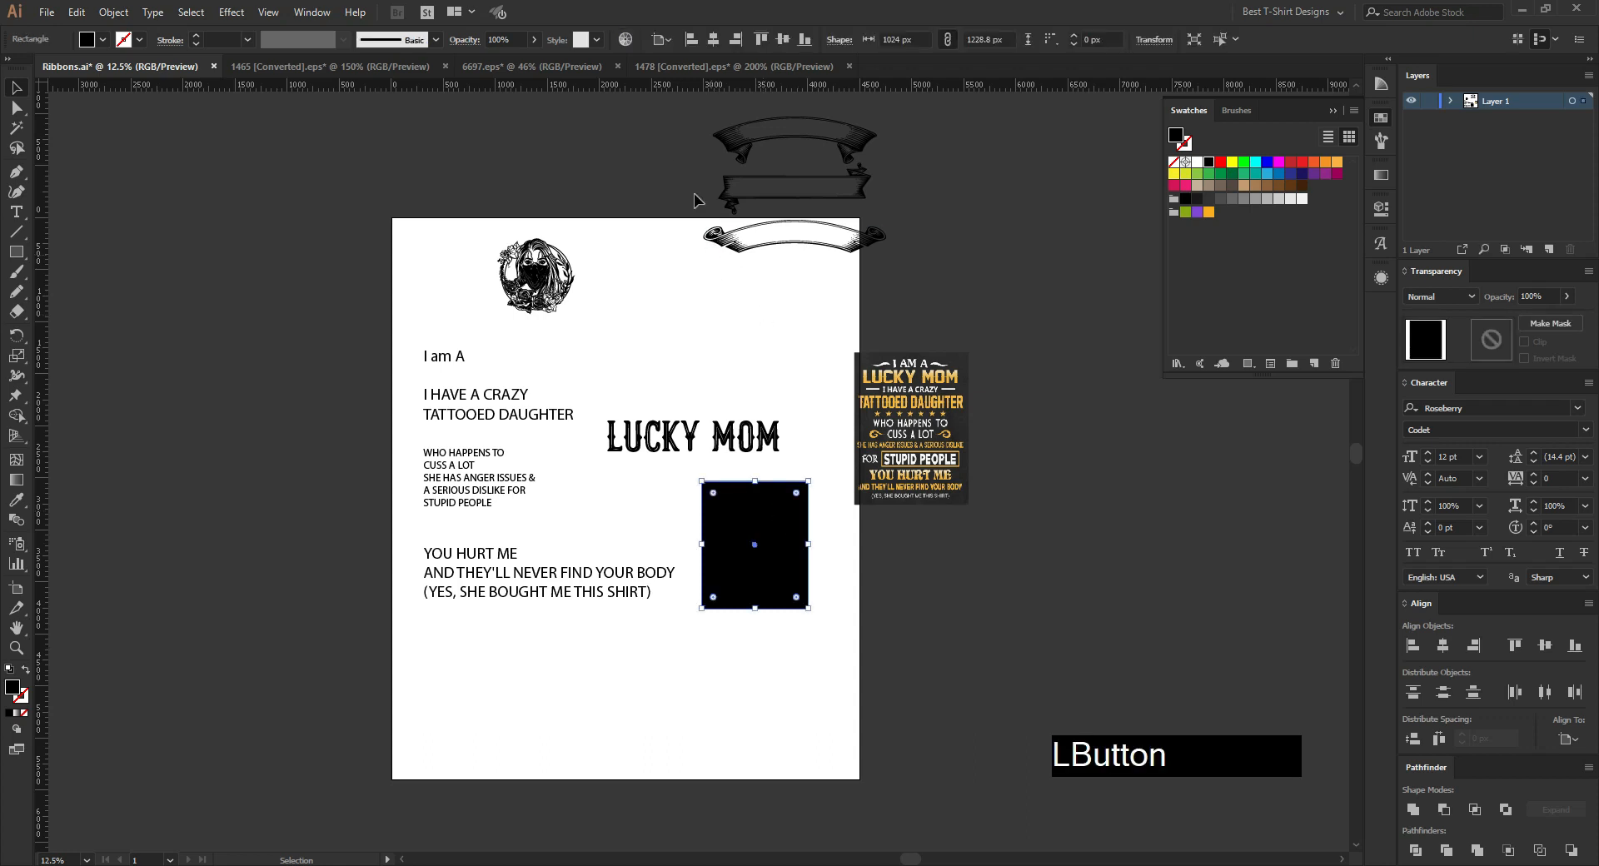
scroll(507, 38, down, 6)
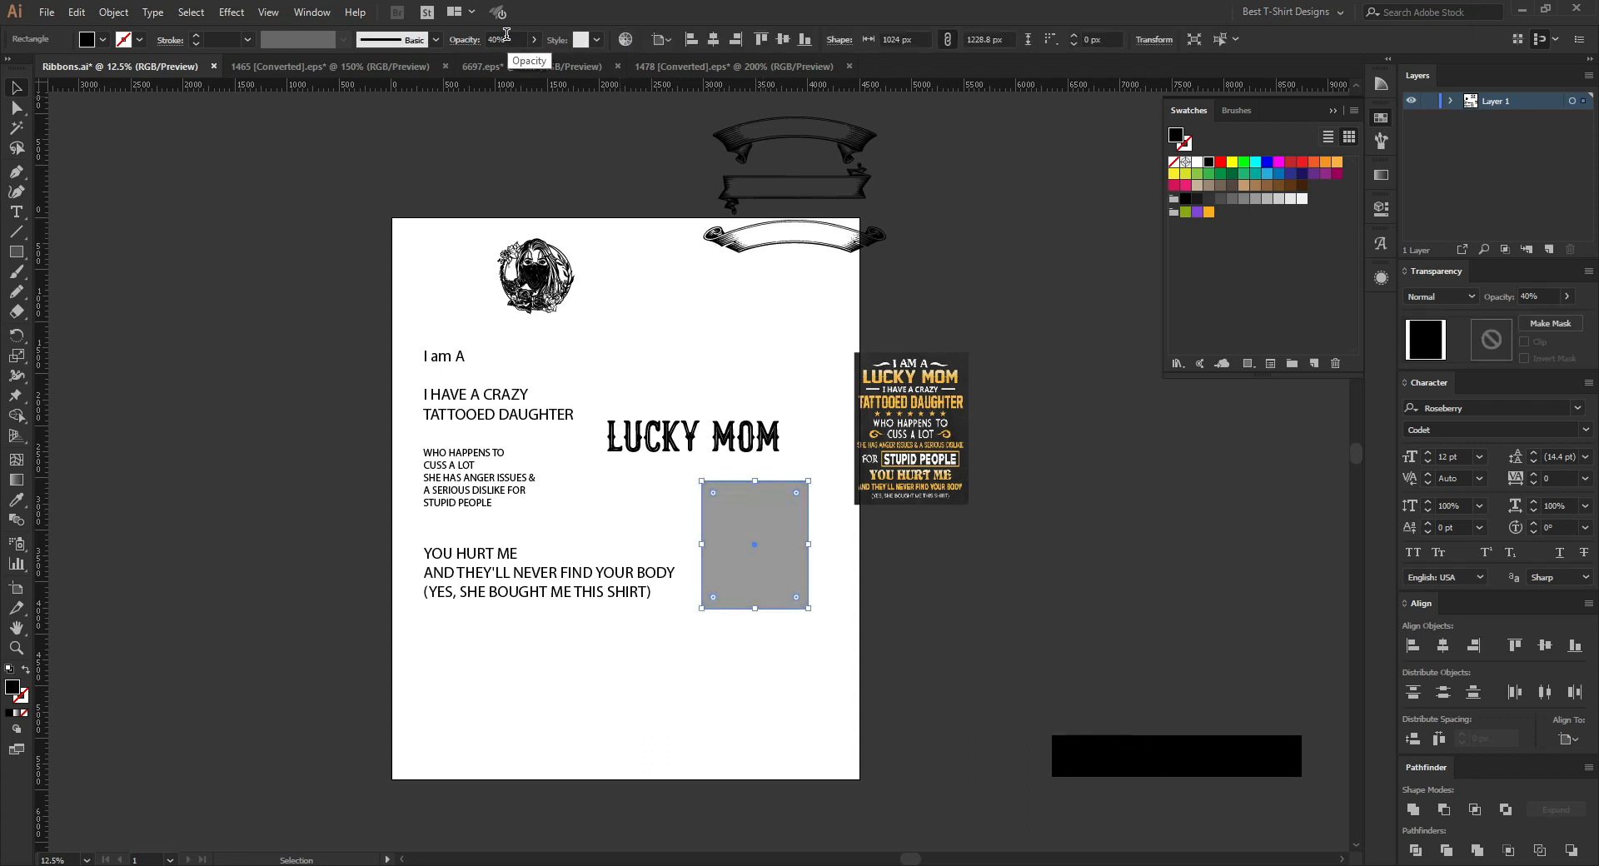
scroll(507, 34, down, 1)
click(1450, 101)
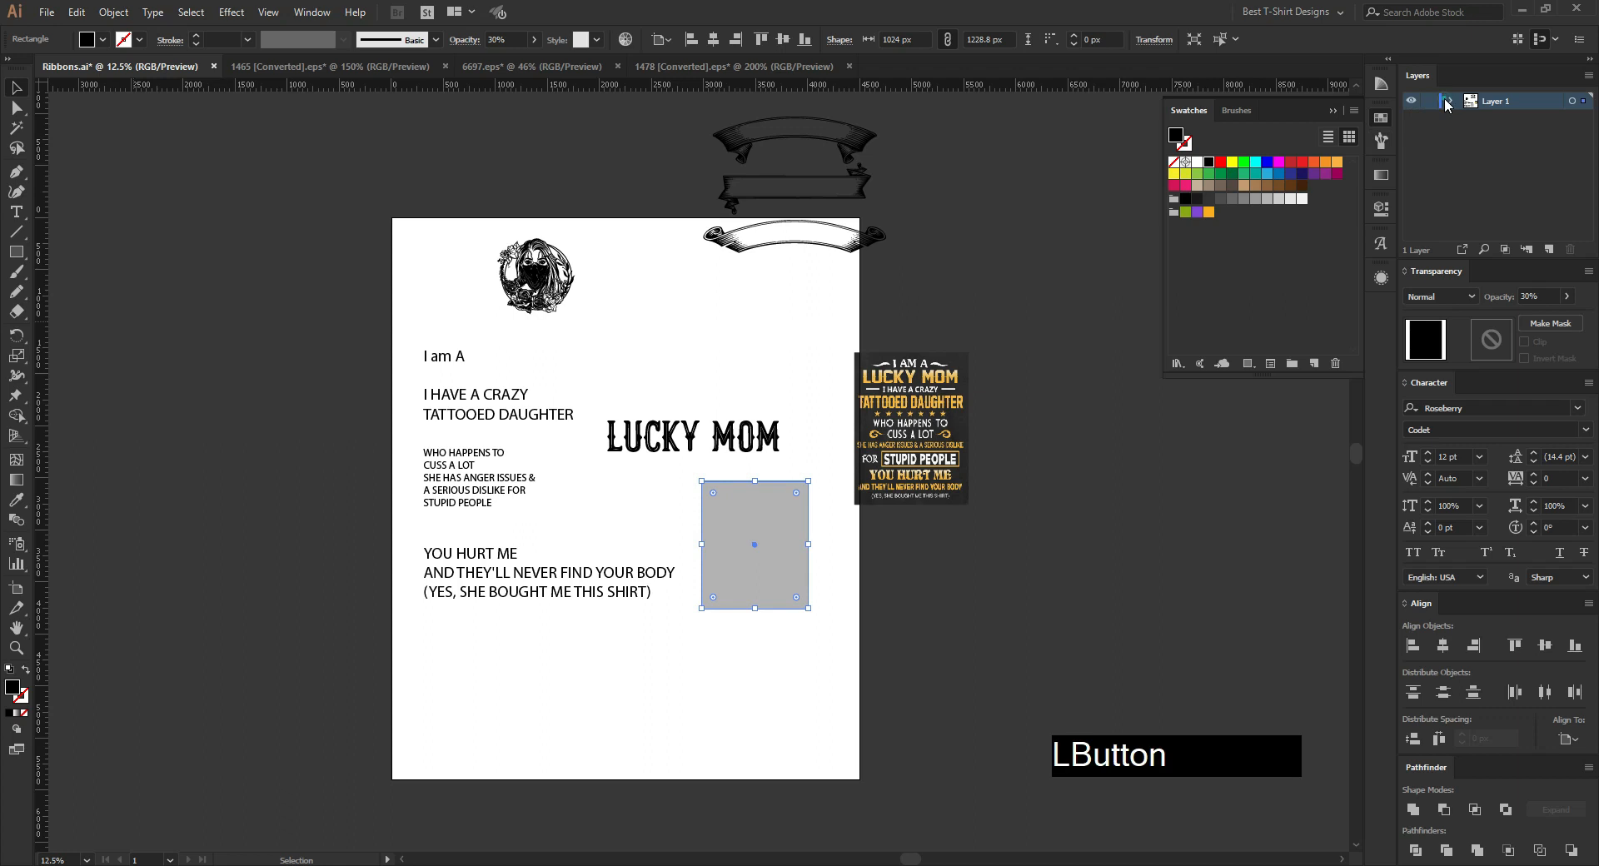
key(ctrl+x)
key(ctrl+b)
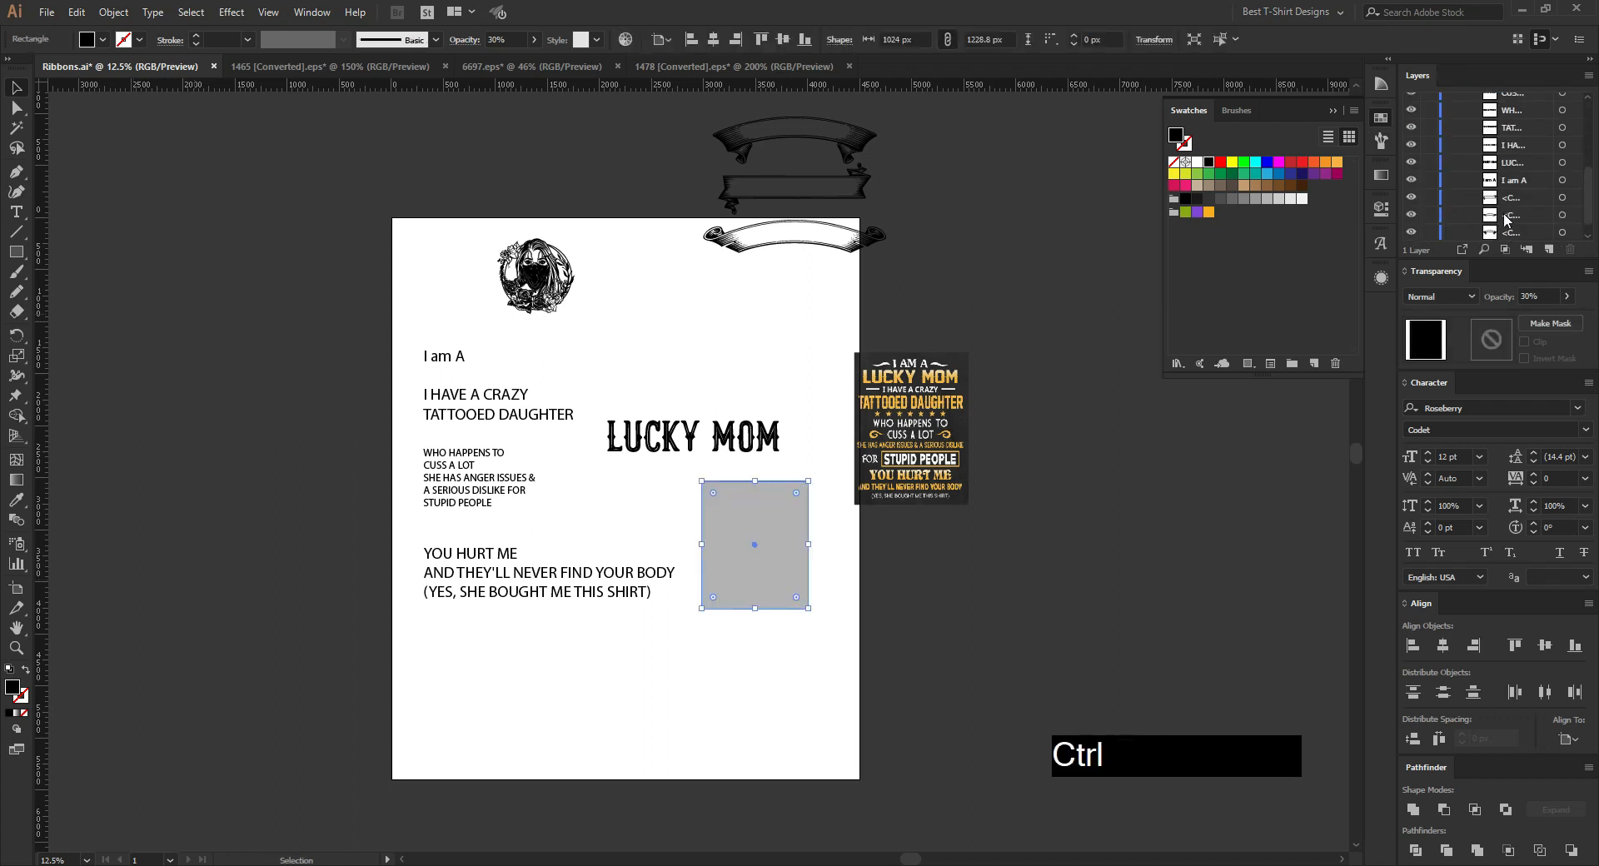
scroll(1490, 238, down, 1)
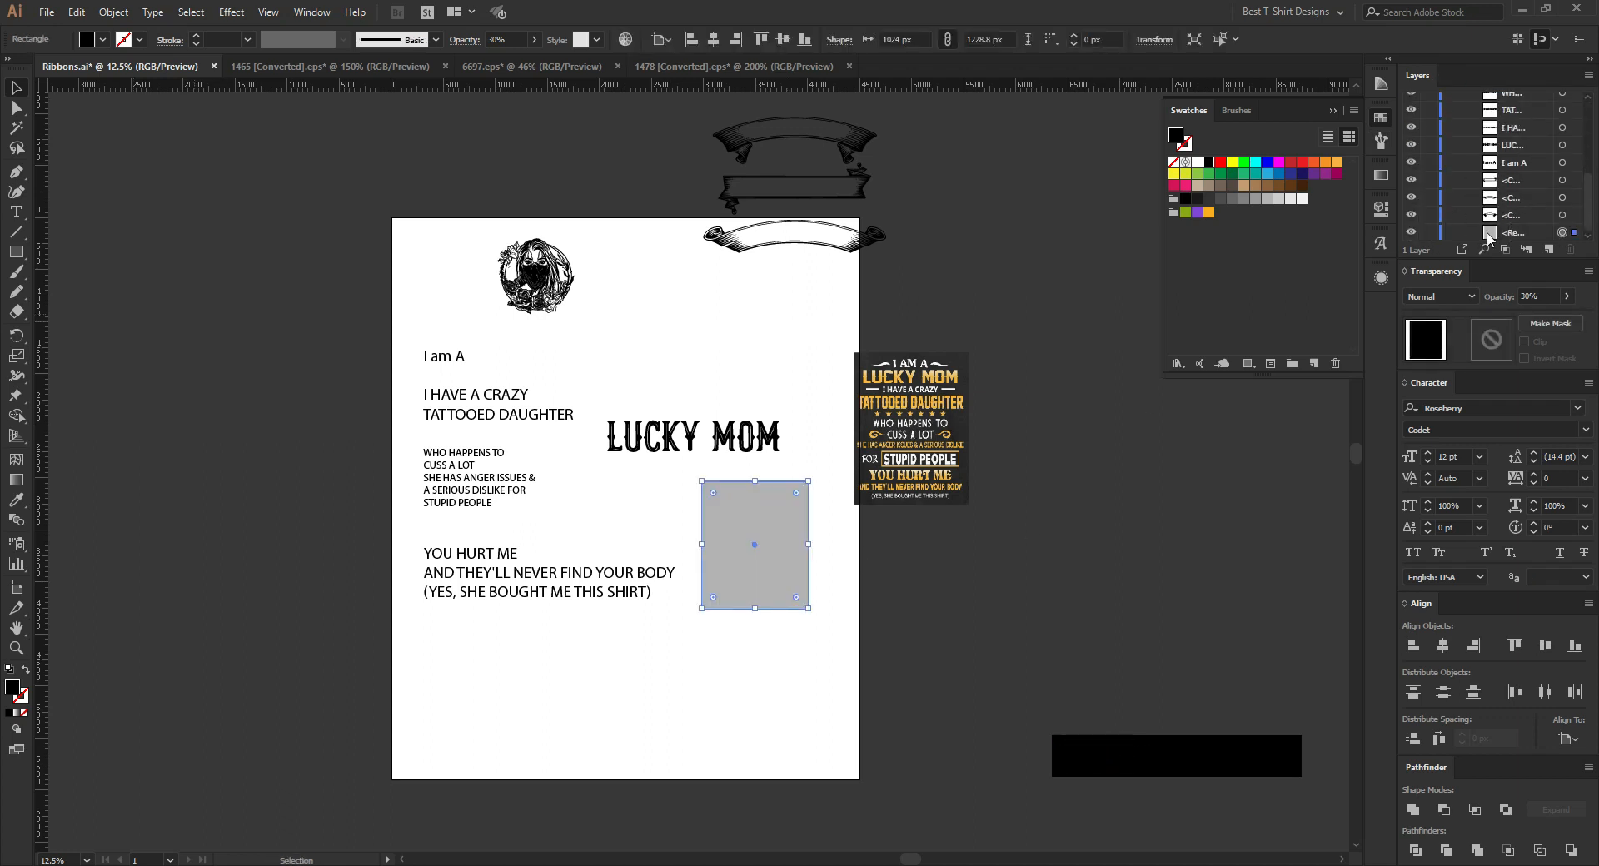
Step: Lock the grey rectangle, and scale LUCKY MOM down to fit inside it, placed near the rectangle's upper edge
click(1428, 234)
drag(703, 476, 853, 675)
scroll(824, 563, up, 3)
drag(604, 239, 752, 447)
drag(858, 451, 741, 452)
mouse_move(740, 450)
mouse_down()
mouse_move(742, 357)
mouse_move(718, 472)
mouse_up()
click(711, 258)
scroll(728, 303, down, 1)
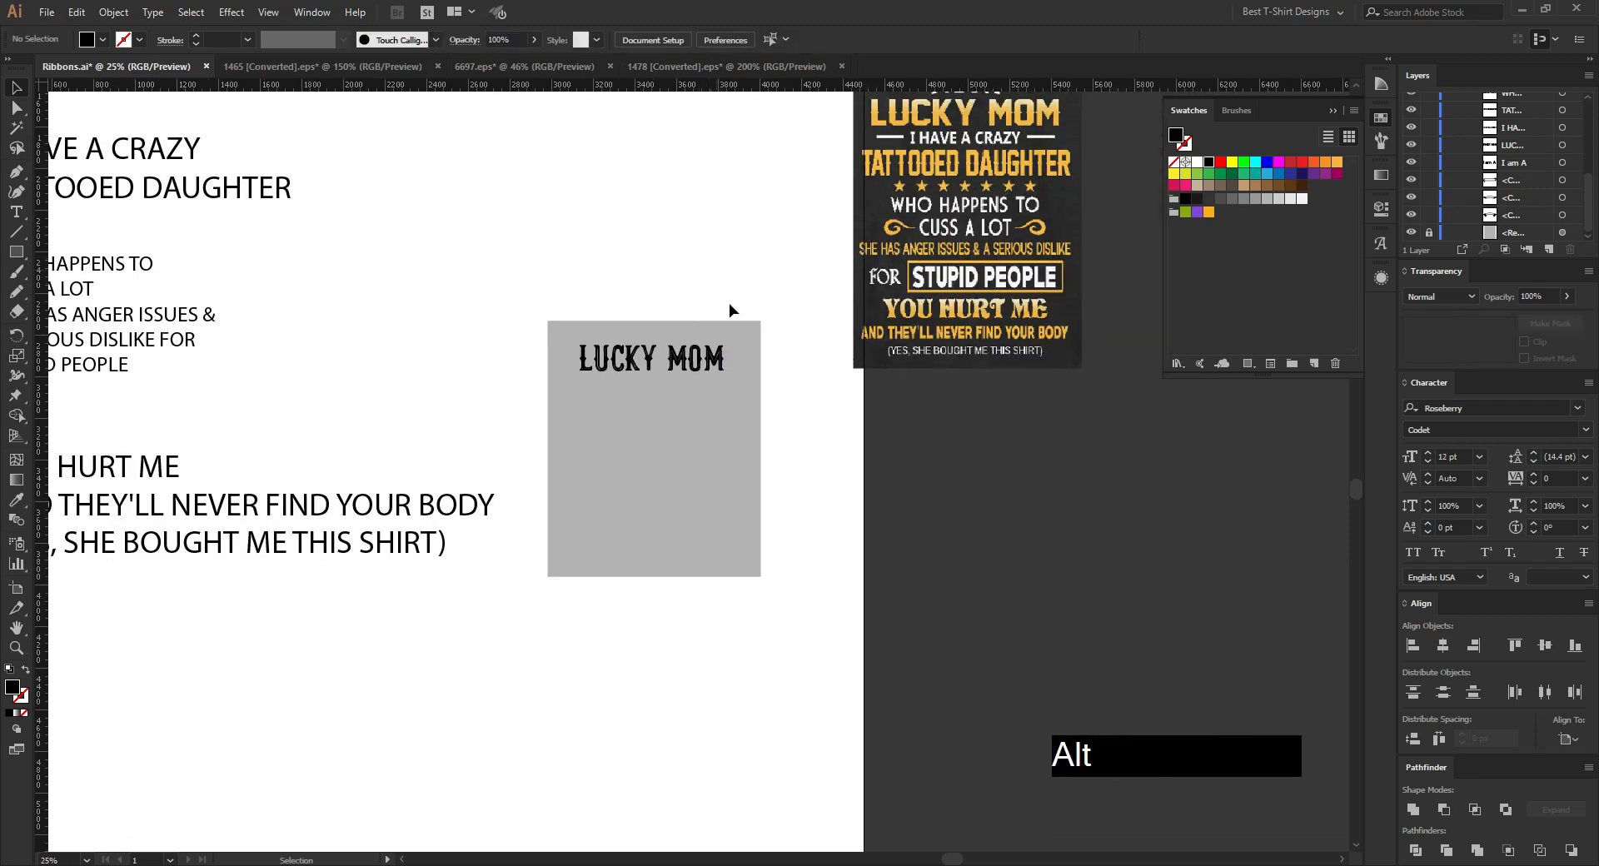
scroll(728, 303, up, 2)
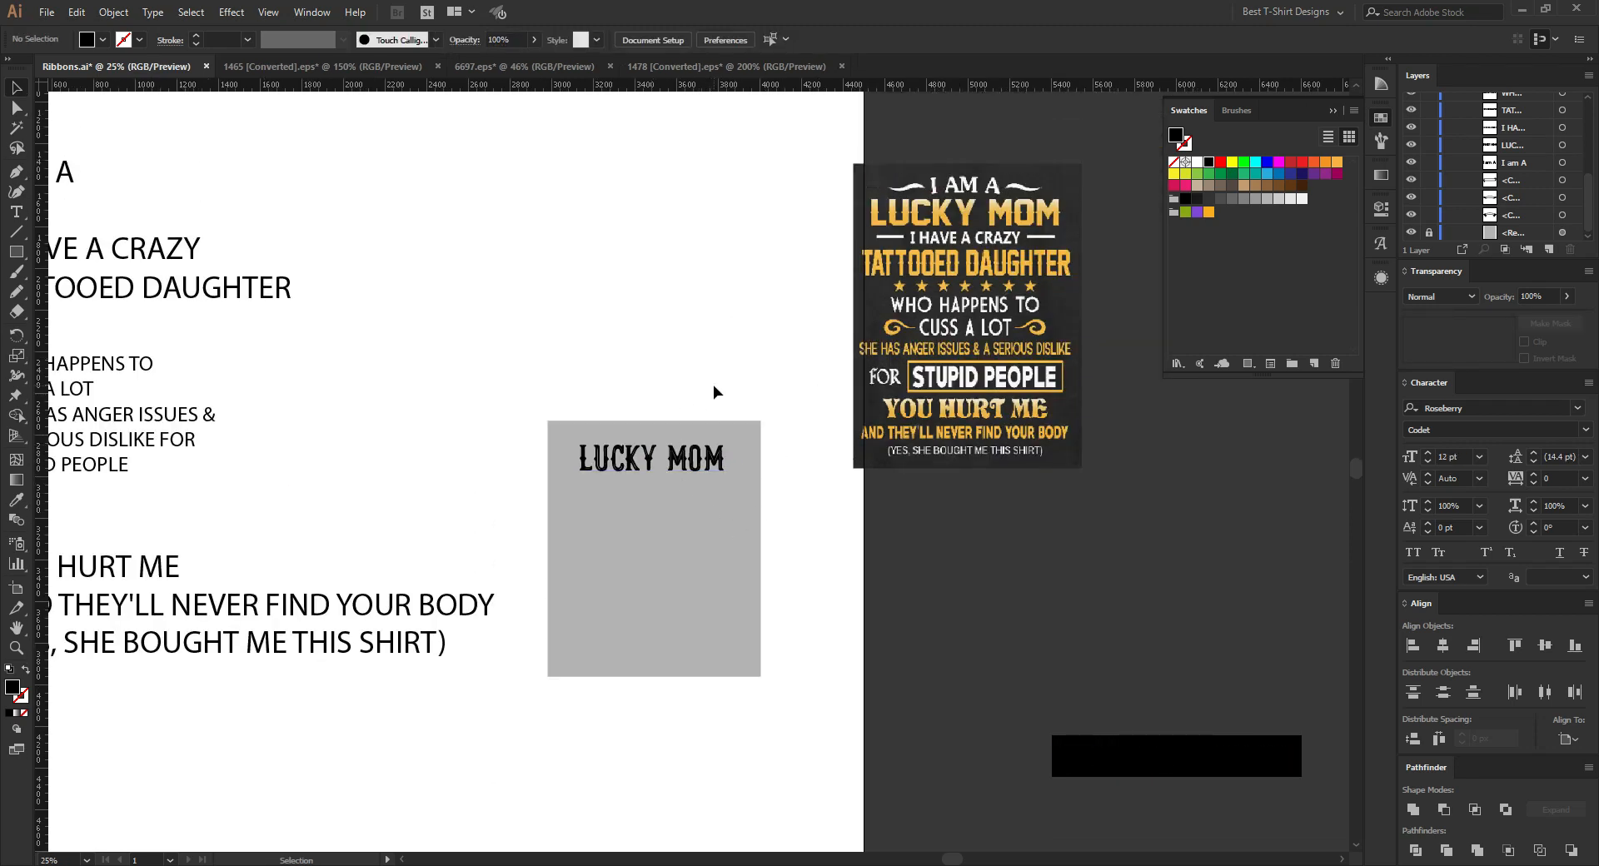
scroll(732, 443, down, 1)
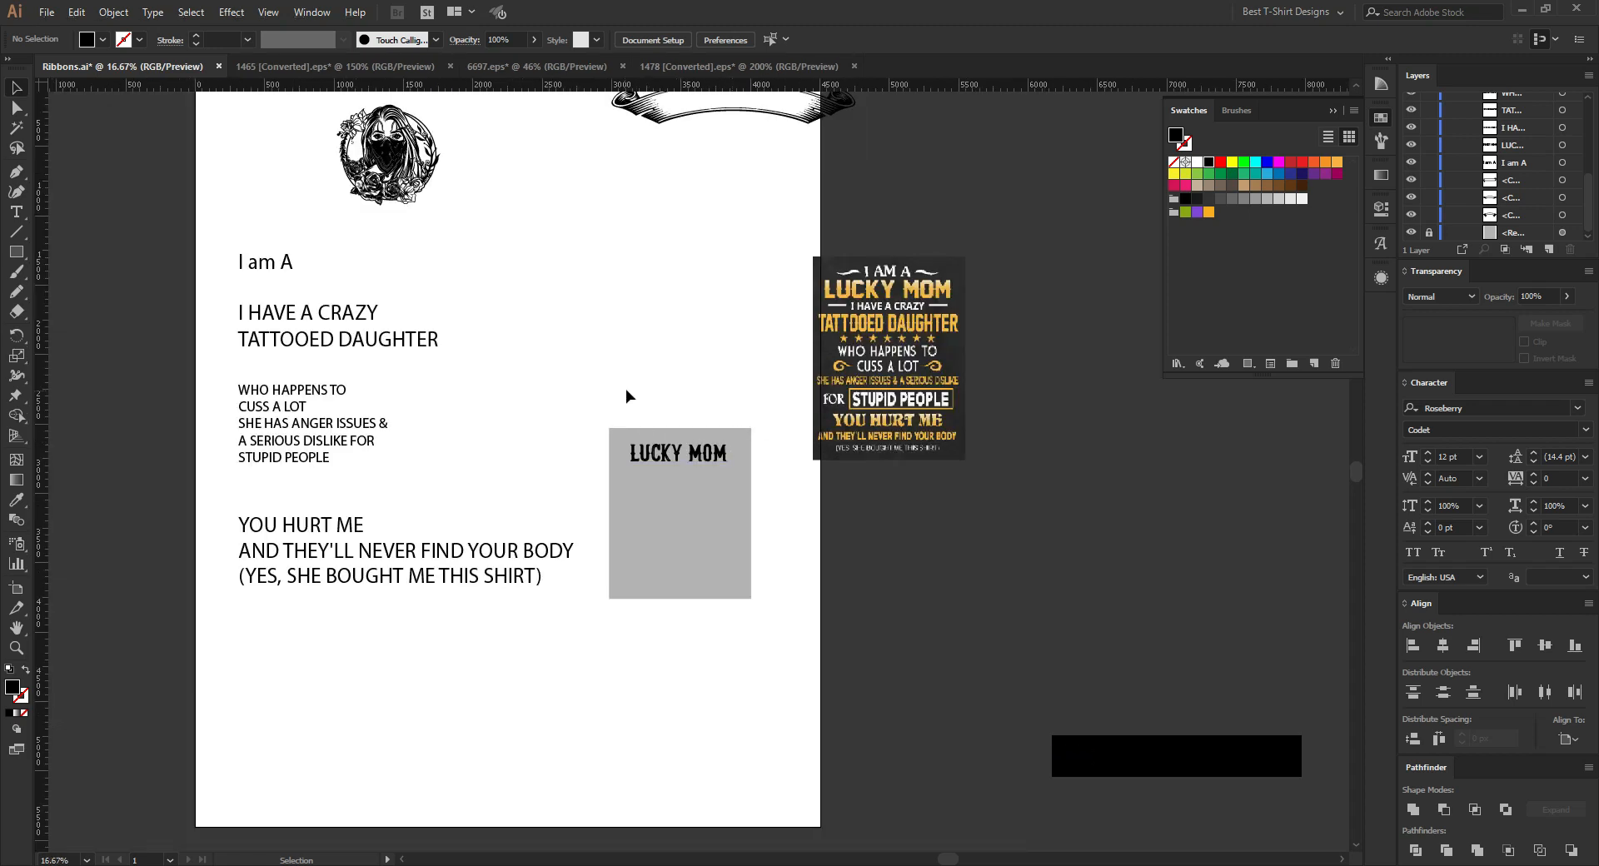
Step: Enlarge the grey rectangle to about 1732 × 2078 px together with LUCKY MOM, move both up and left, and lock the rectangle again
click(1429, 234)
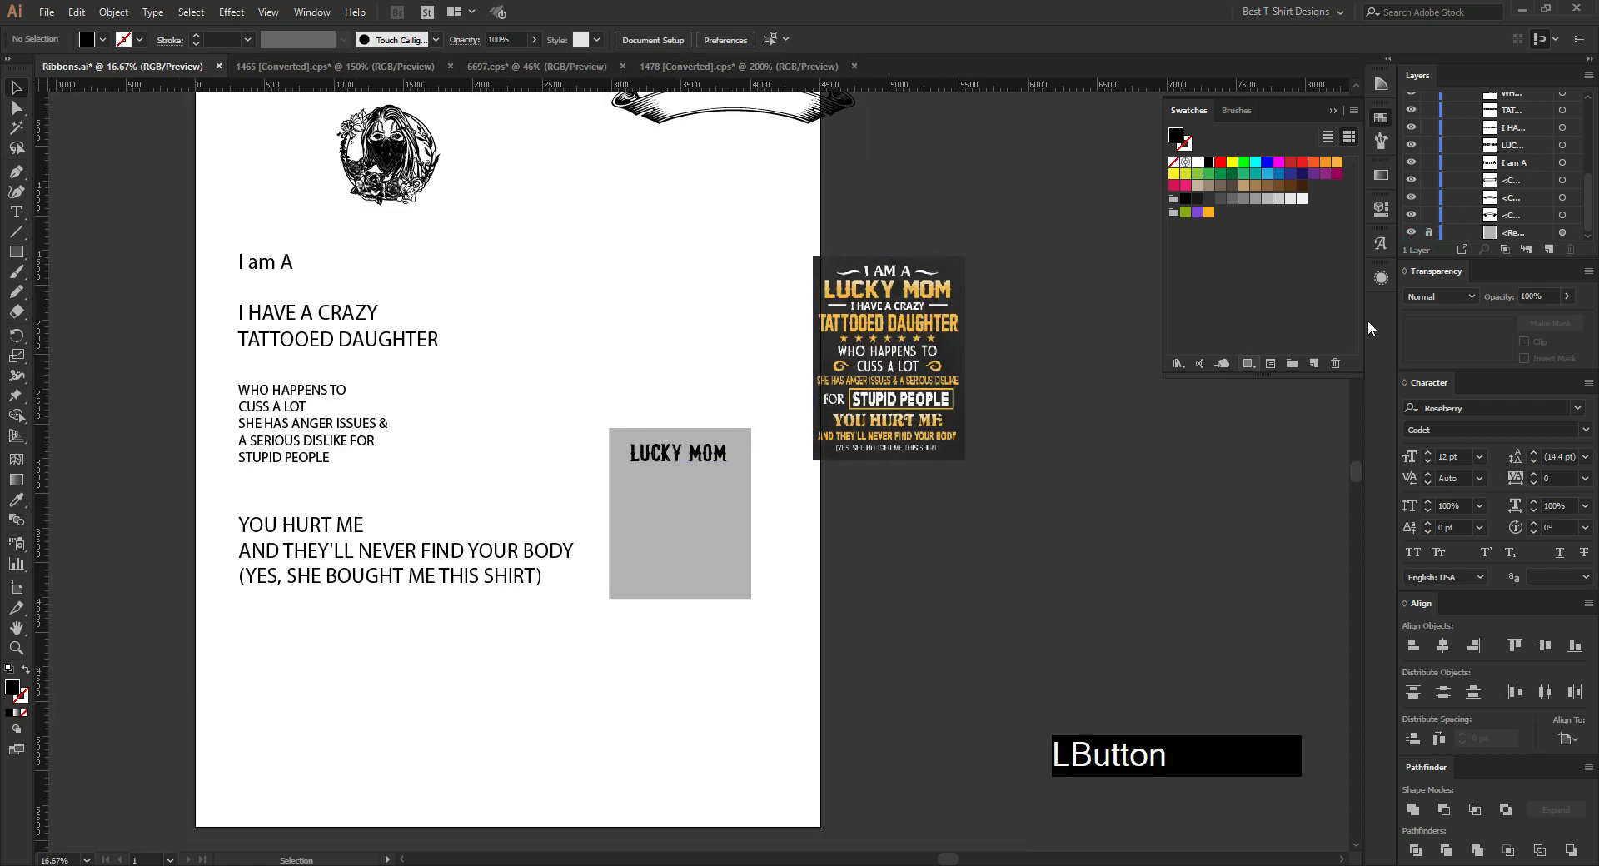
click(1429, 232)
drag(631, 376, 704, 366)
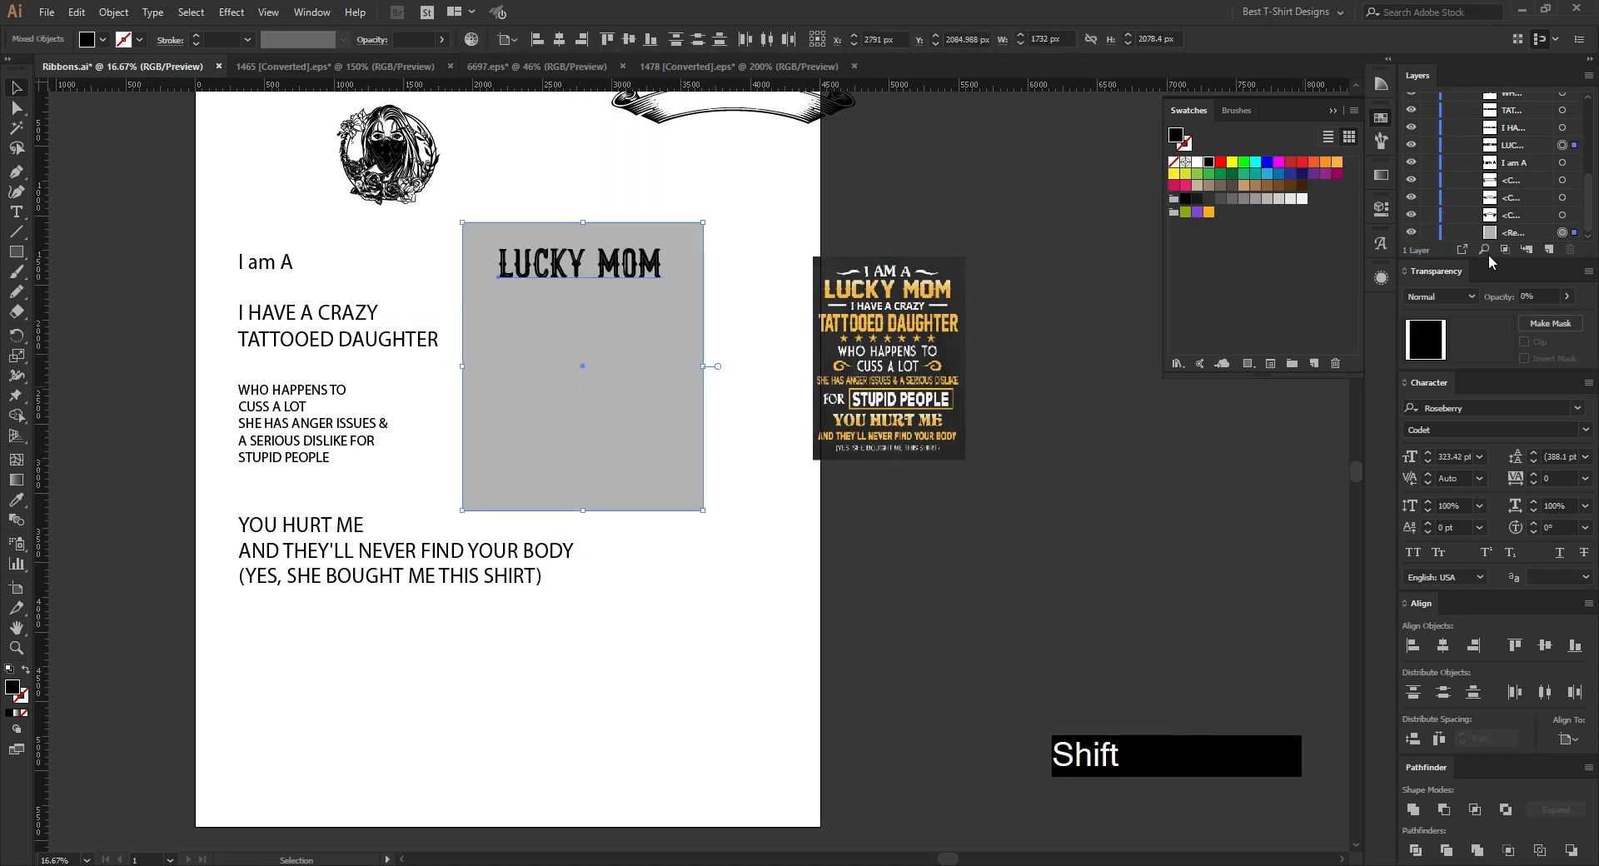
click(1428, 232)
click(707, 563)
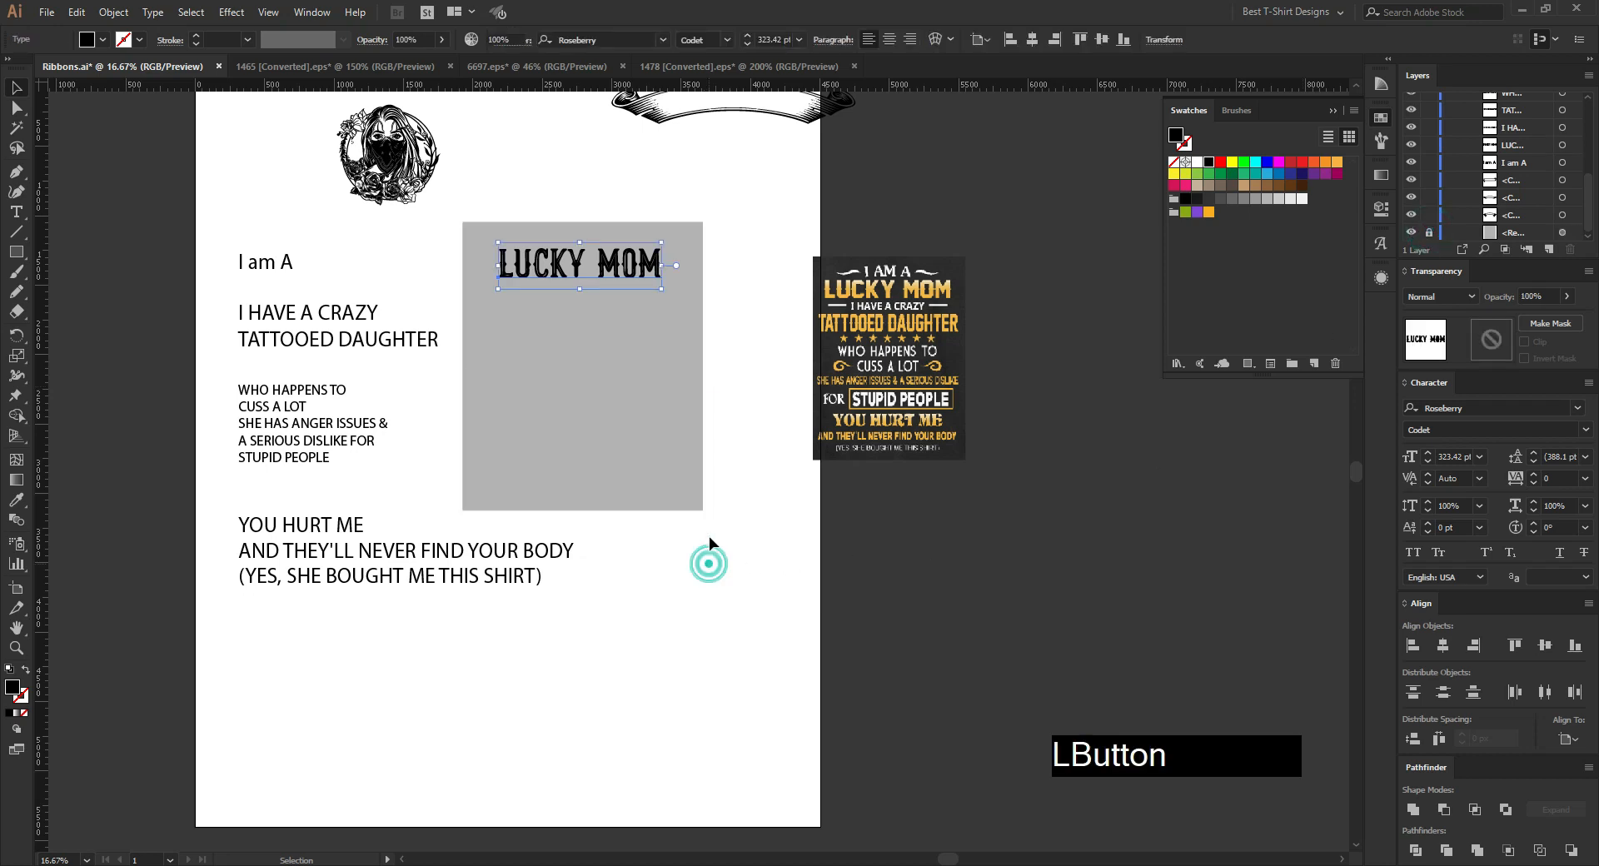
alt+scroll(429, 192, up, 1)
click(683, 221)
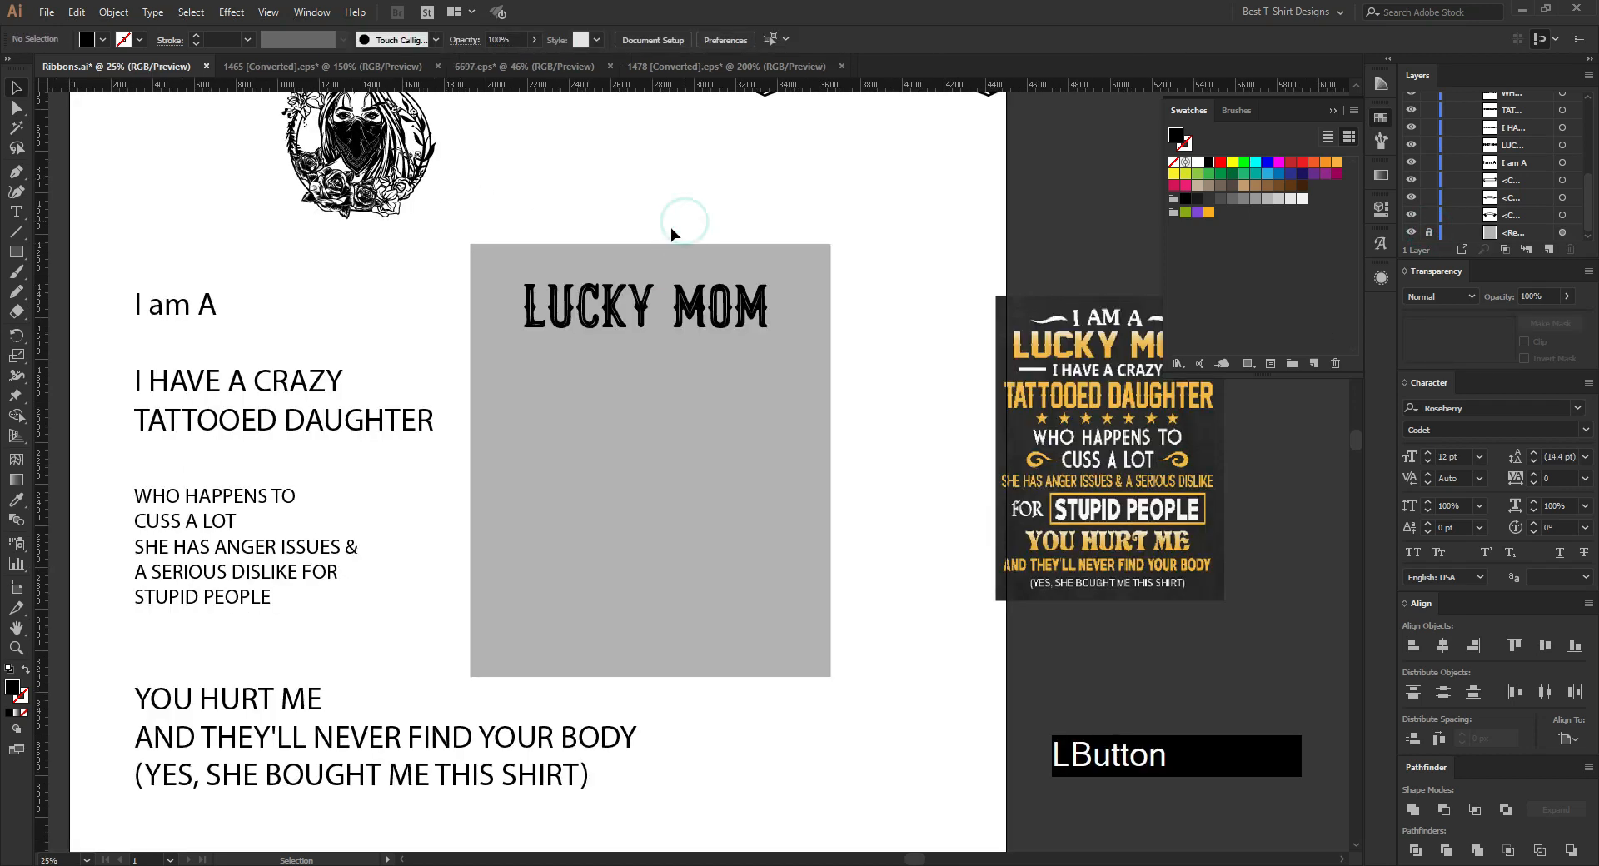
Step: Move the "I am A" text onto the grey rectangle, directly above LUCKY MOM
click(395, 315)
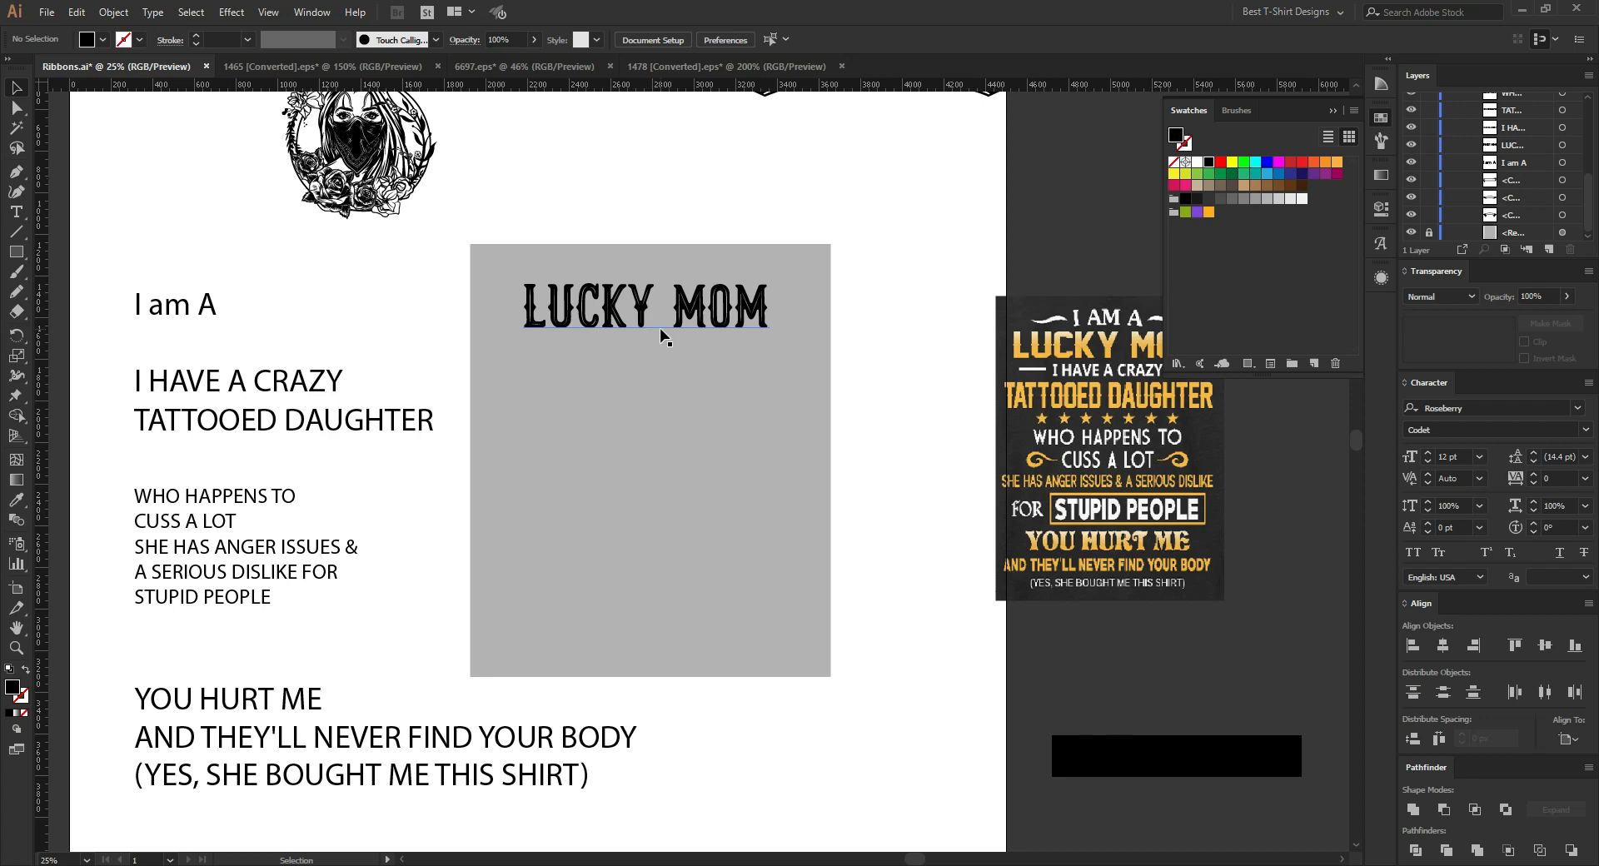
scroll(293, 364, up, 2)
drag(200, 366, 685, 343)
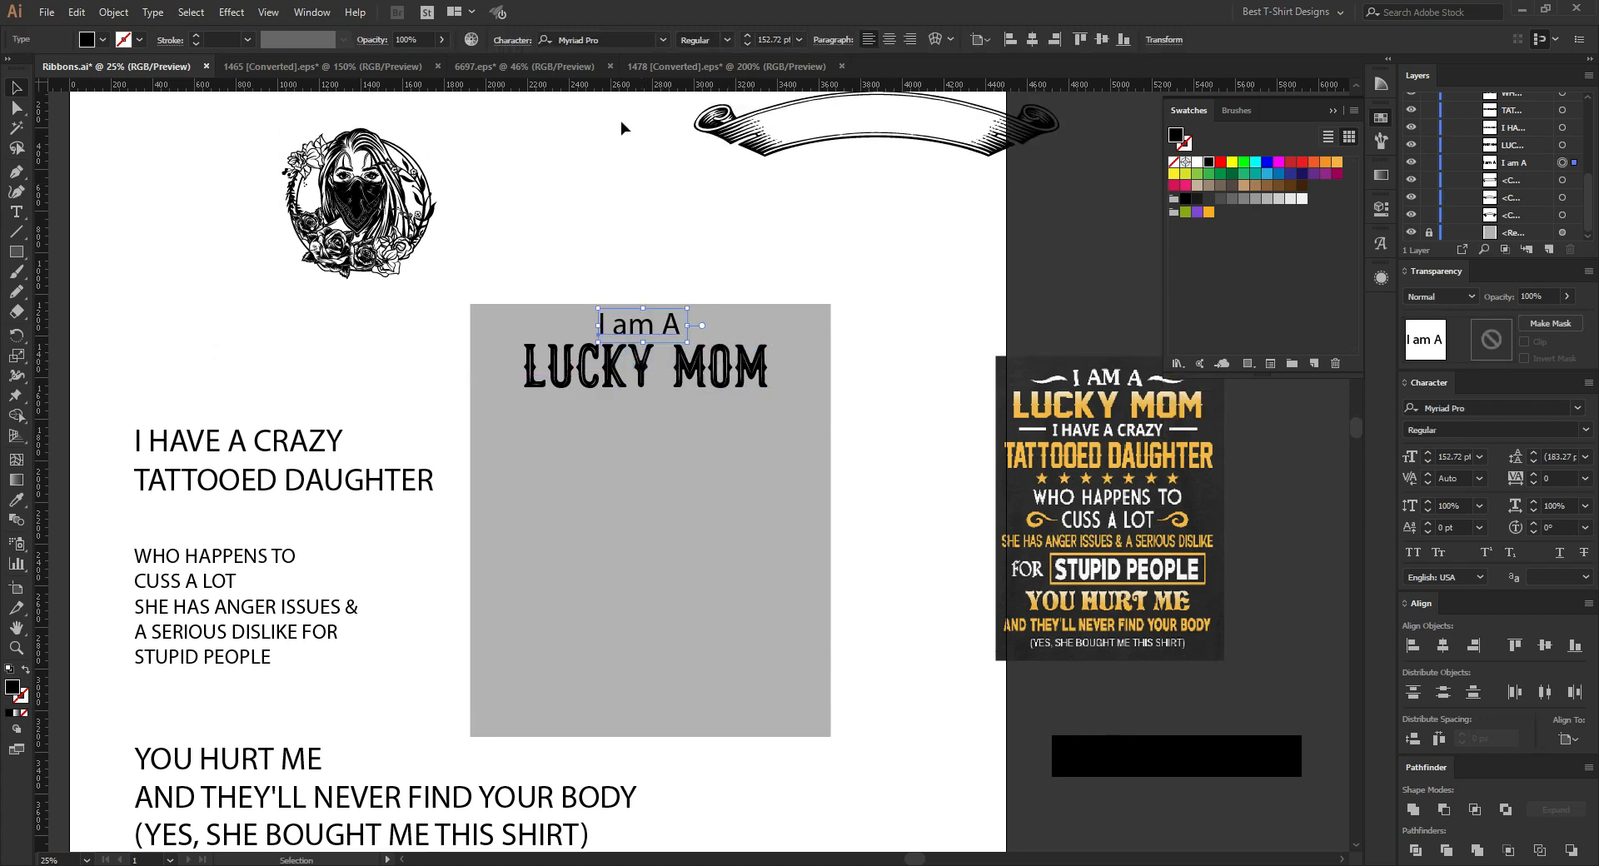
Step: Set the "I am A" text in Enamela W01 Condensed Bold with all caps
click(619, 35)
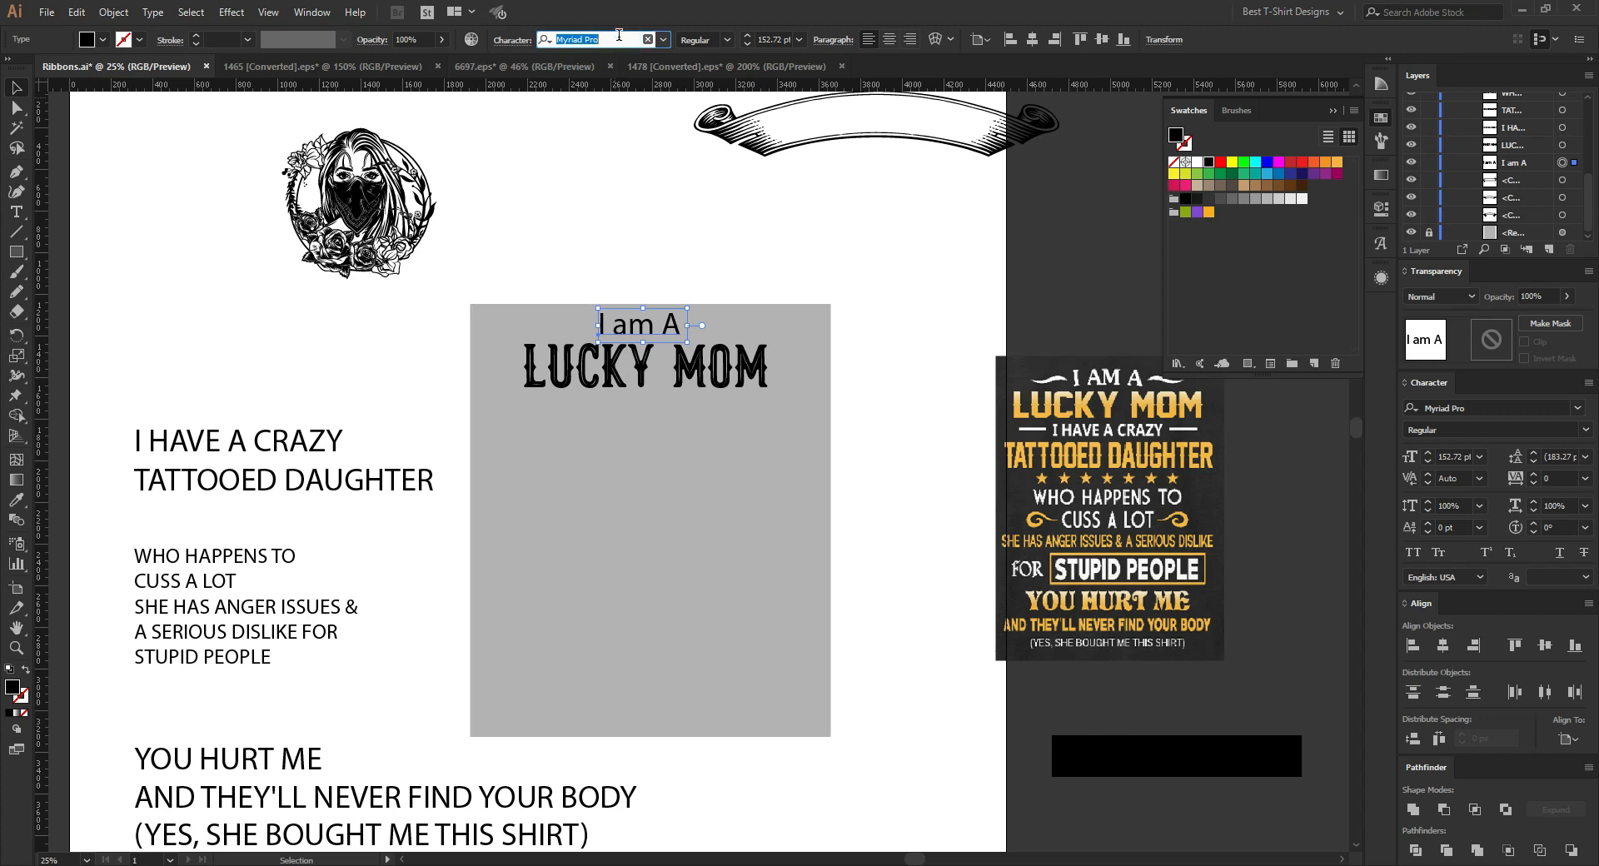
text(ens)
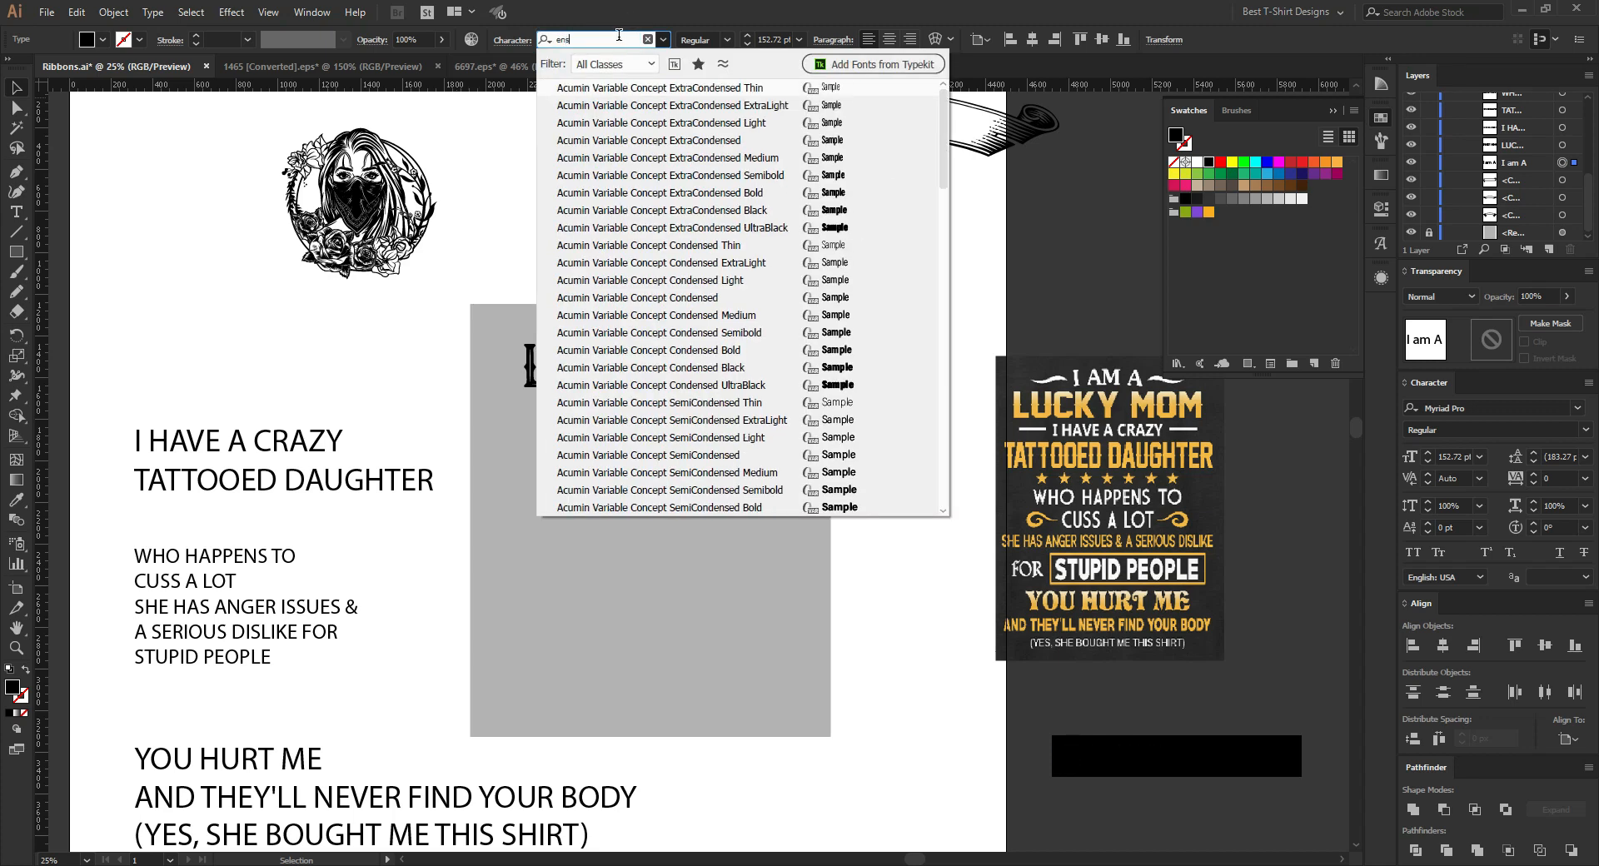
key(BackSpace)
click(633, 88)
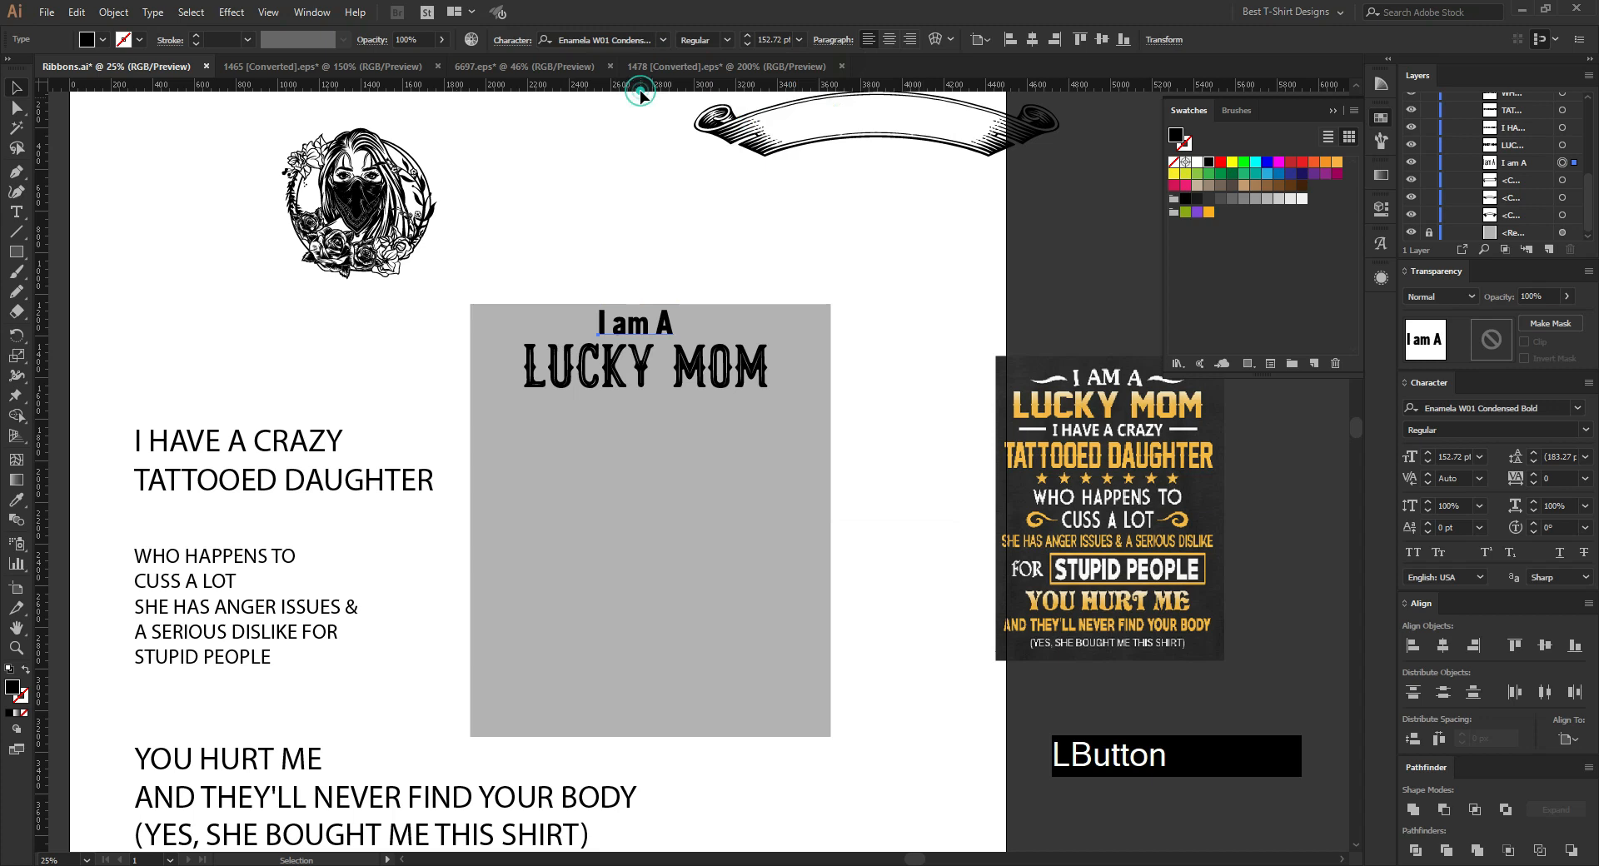
click(1414, 553)
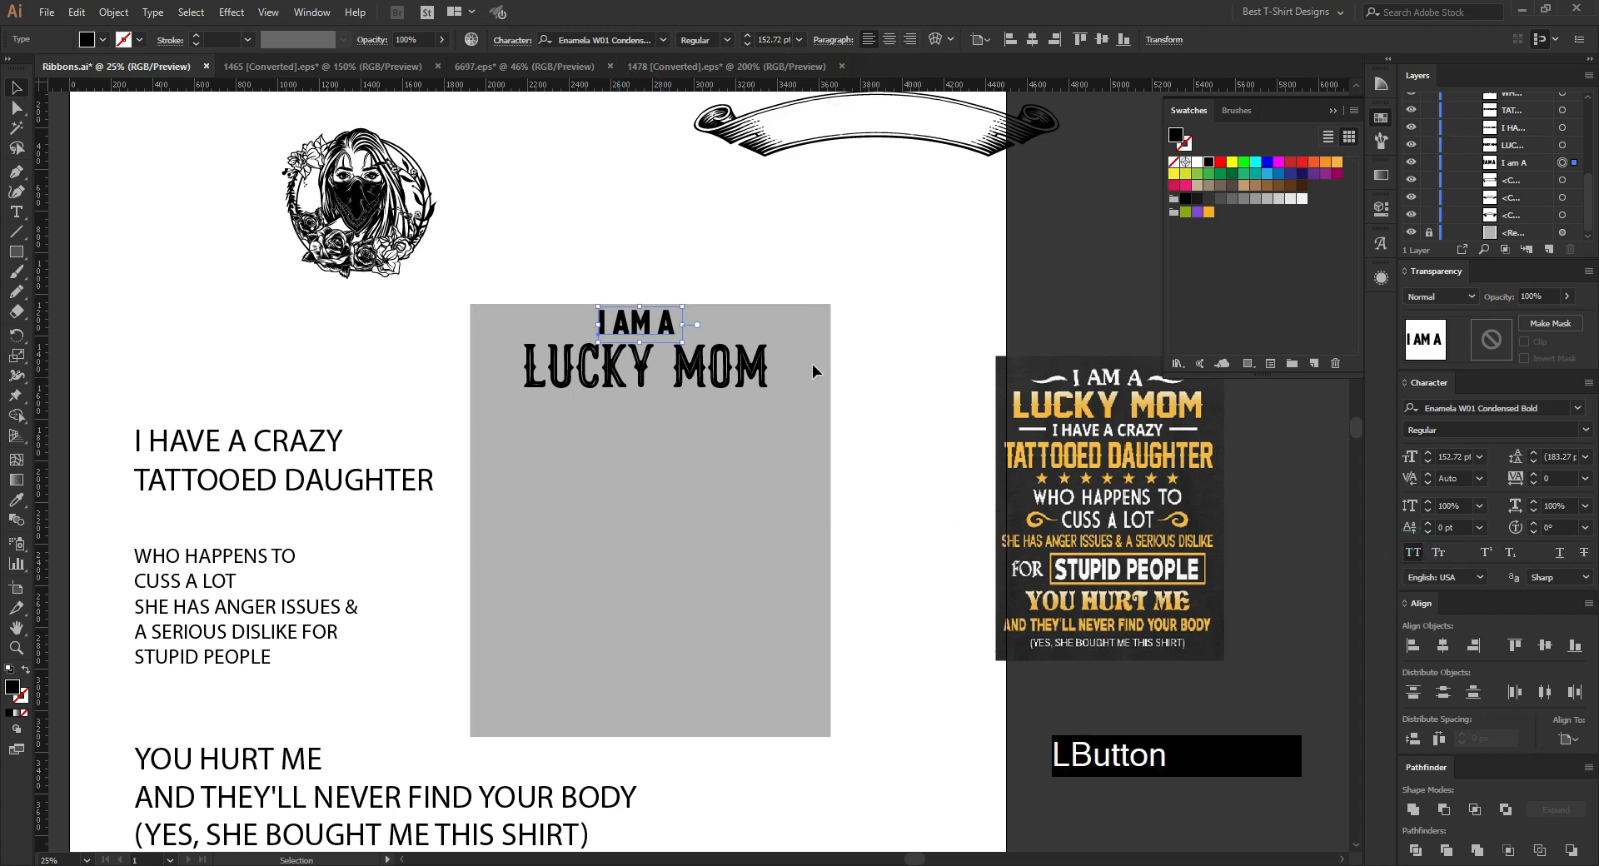
Step: Move I HAVE A CRAZY below LUCKY MOM in the grey rectangle and copy the I AM A text style onto it
drag(287, 446, 683, 410)
key(i)
click(662, 321)
key(v)
Step: Move TATTOOED DAUGHTER below I HAVE A CRAZY, copy LUCKY MOM's text style onto it, and scale it down to fit the rectangle's width
drag(357, 473, 713, 457)
key(i)
click(731, 355)
key(v)
drag(924, 454, 749, 449)
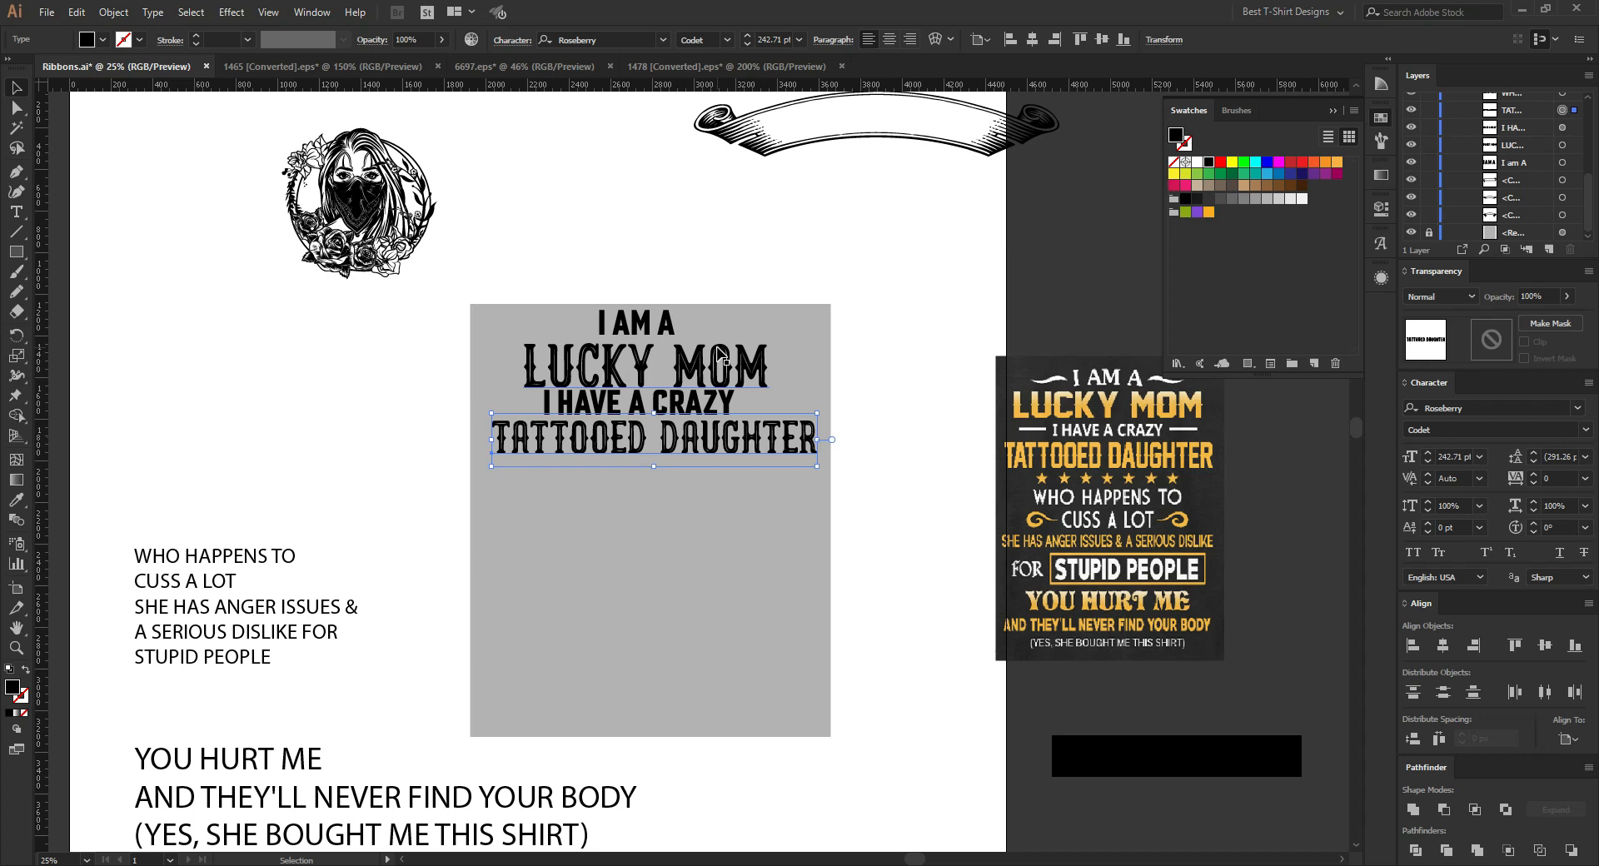
Step: Move the four styled text lines together off the grey rectangle to the empty area below the masked woman illustration
drag(543, 265, 773, 645)
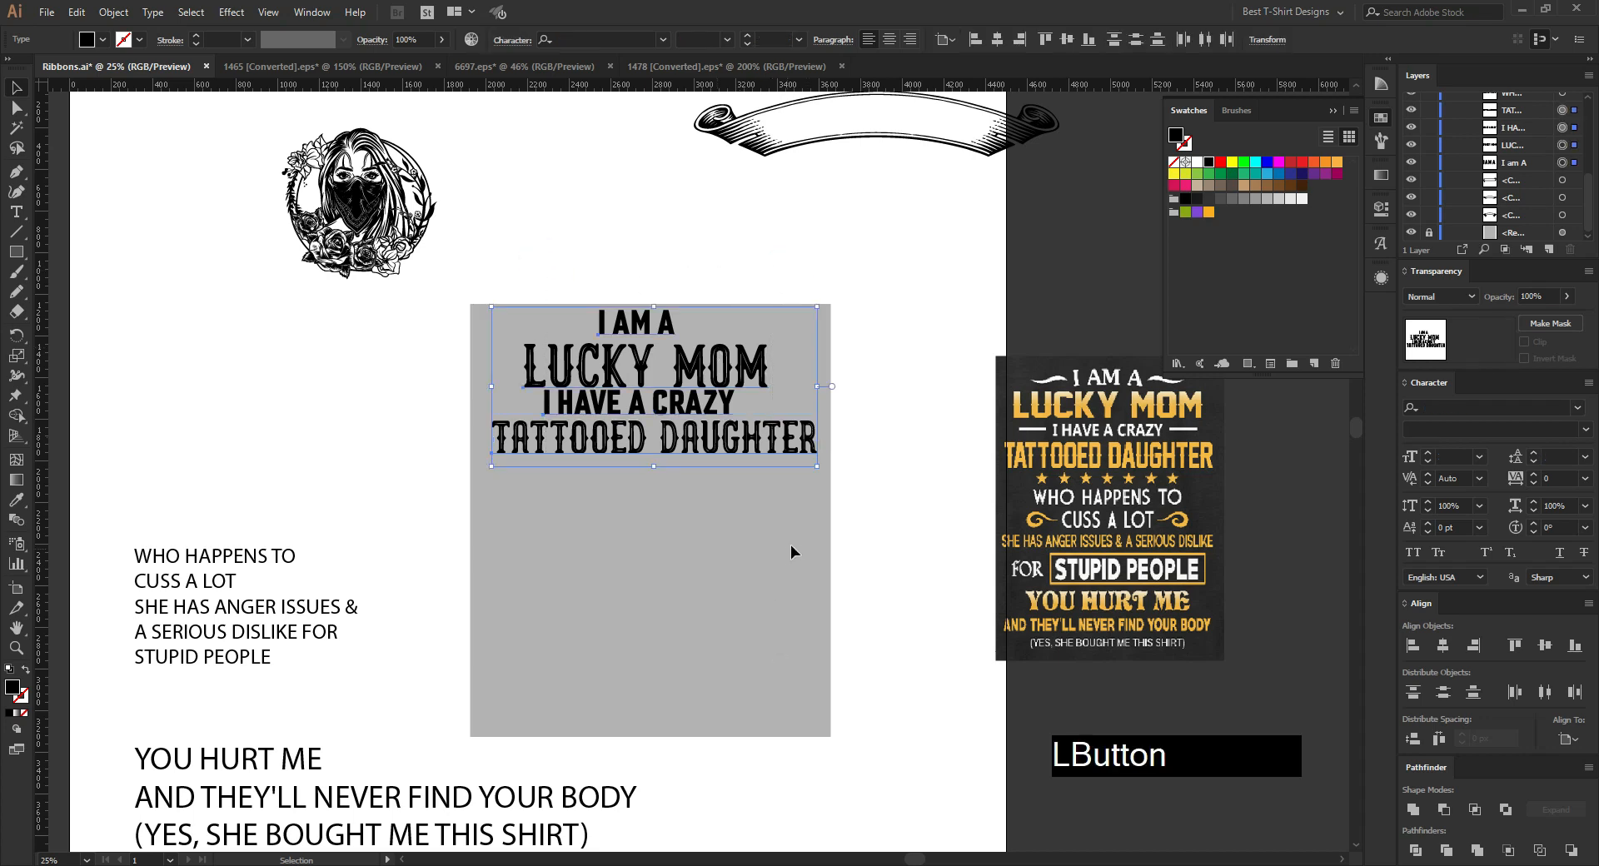
click(738, 567)
scroll(646, 658, up, 2)
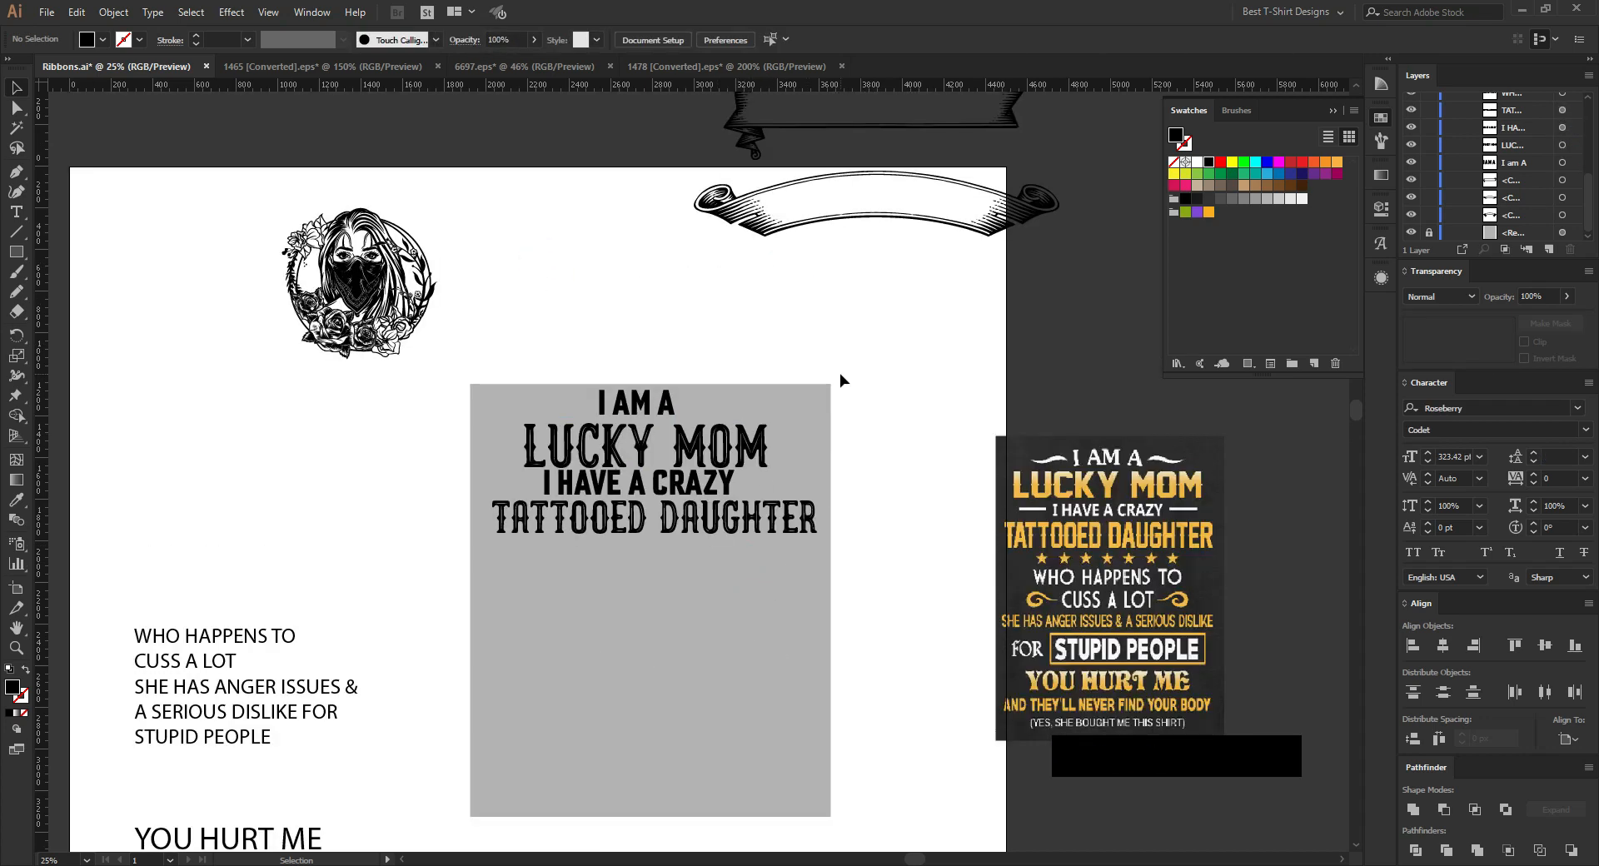
drag(594, 328, 332, 454)
scroll(802, 377, up, 3)
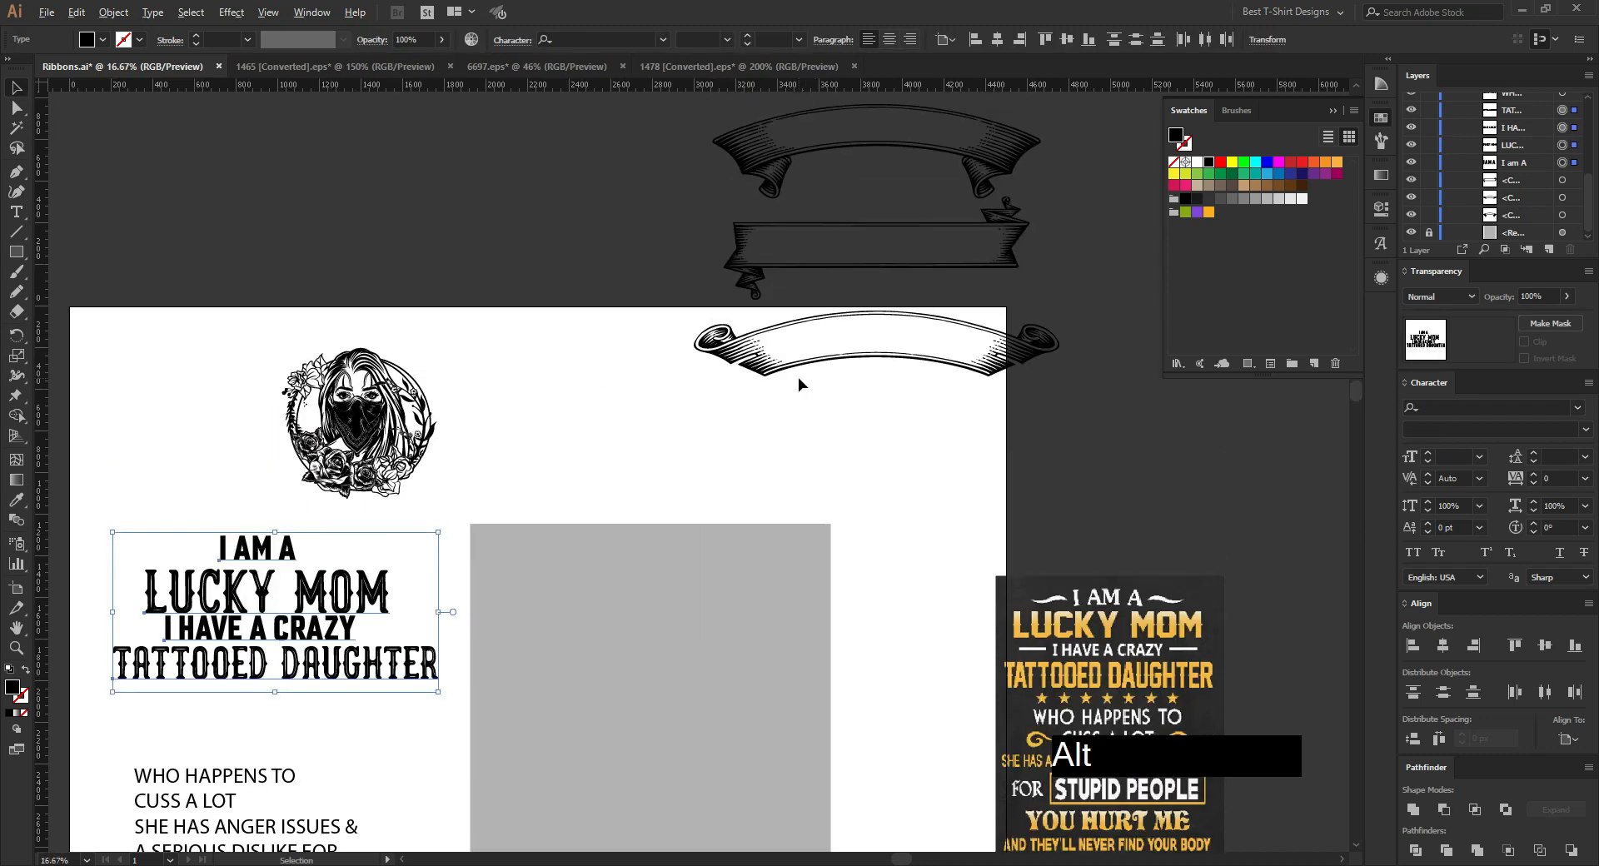
Step: Scale the three ribbon banners down together and move them onto the artboard above the grey rectangle
scroll(798, 378, down, 1)
drag(870, 412, 966, 190)
drag(867, 204, 753, 379)
Step: Place the arched ribbon with folded hanging ends inside the grey rectangle, centred near its upper edge, and deselect it
drag(782, 430, 741, 595)
click(870, 480)
scroll(737, 621, up, 1)
drag(771, 531, 743, 492)
click(727, 606)
Step: Arrange the text around the ribbon: LUCKY MOM above it, I HAVE A CRAZY across it, and TATTOOED DAUGHTER scaled down below it
scroll(727, 604, down, 1)
drag(368, 440, 734, 401)
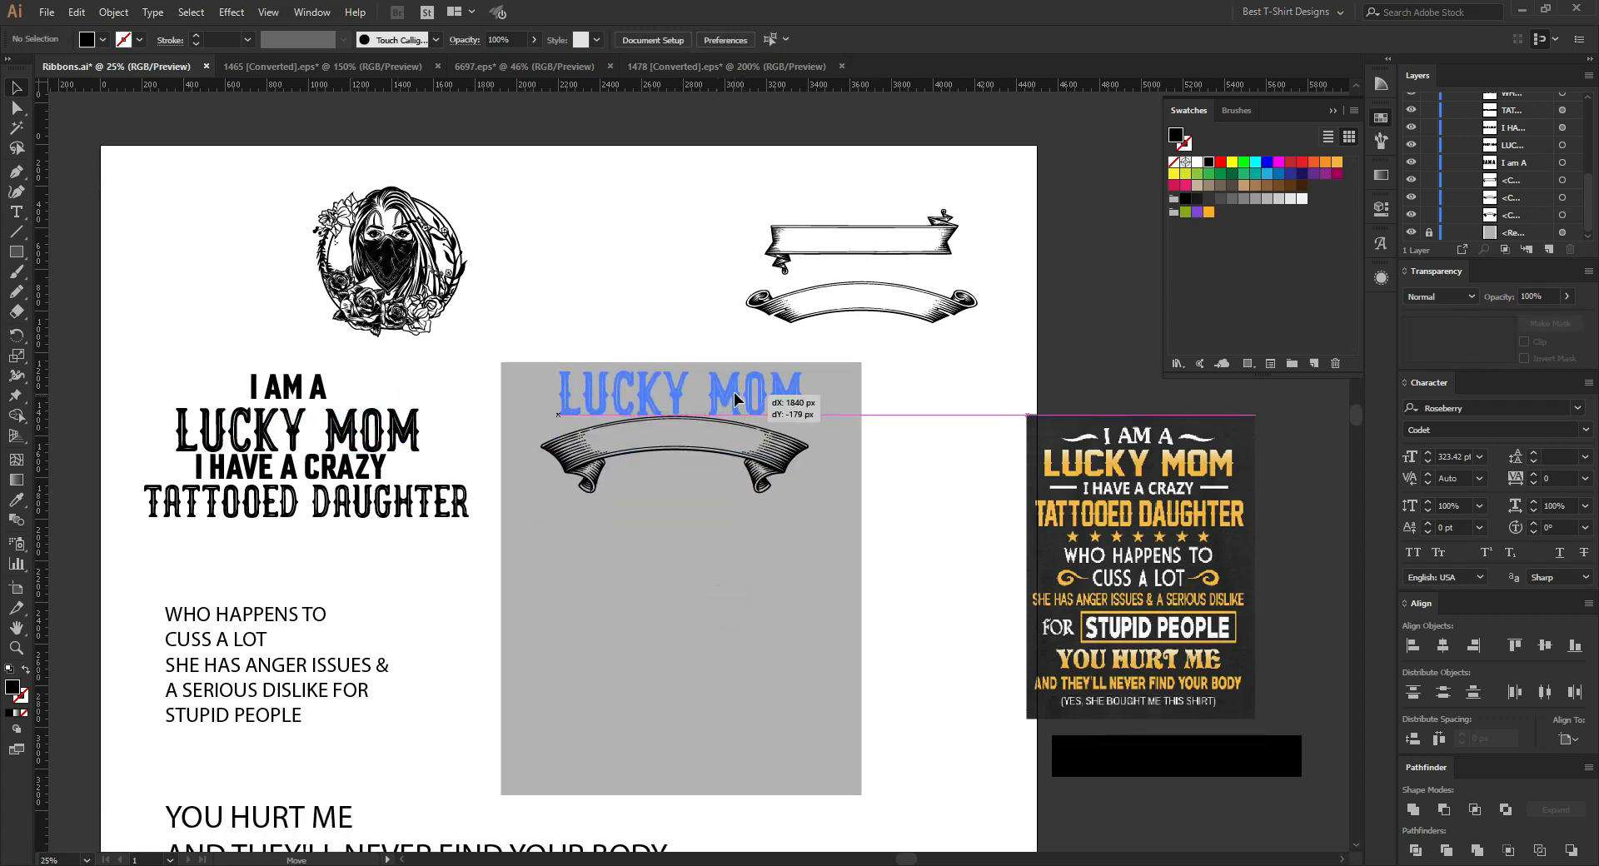
drag(606, 405, 605, 406)
drag(340, 472, 723, 430)
drag(282, 520, 647, 500)
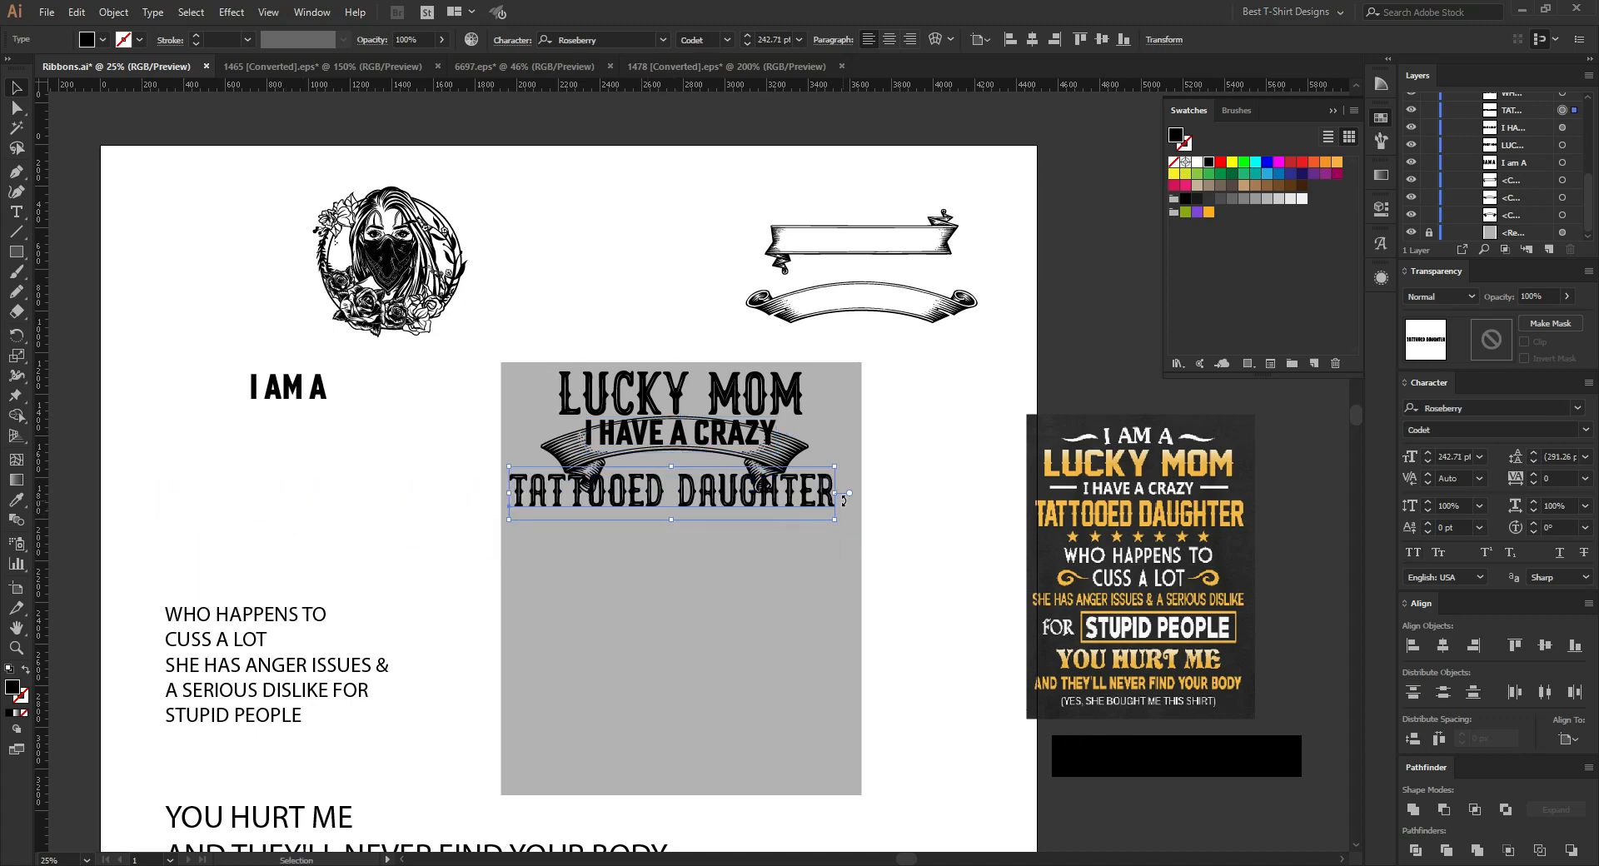
drag(844, 498, 689, 557)
Step: Change LUCKY MOM's font to Go Everywhere and scale the text down to 235.25 pt
scroll(749, 392, up, 2)
click(750, 382)
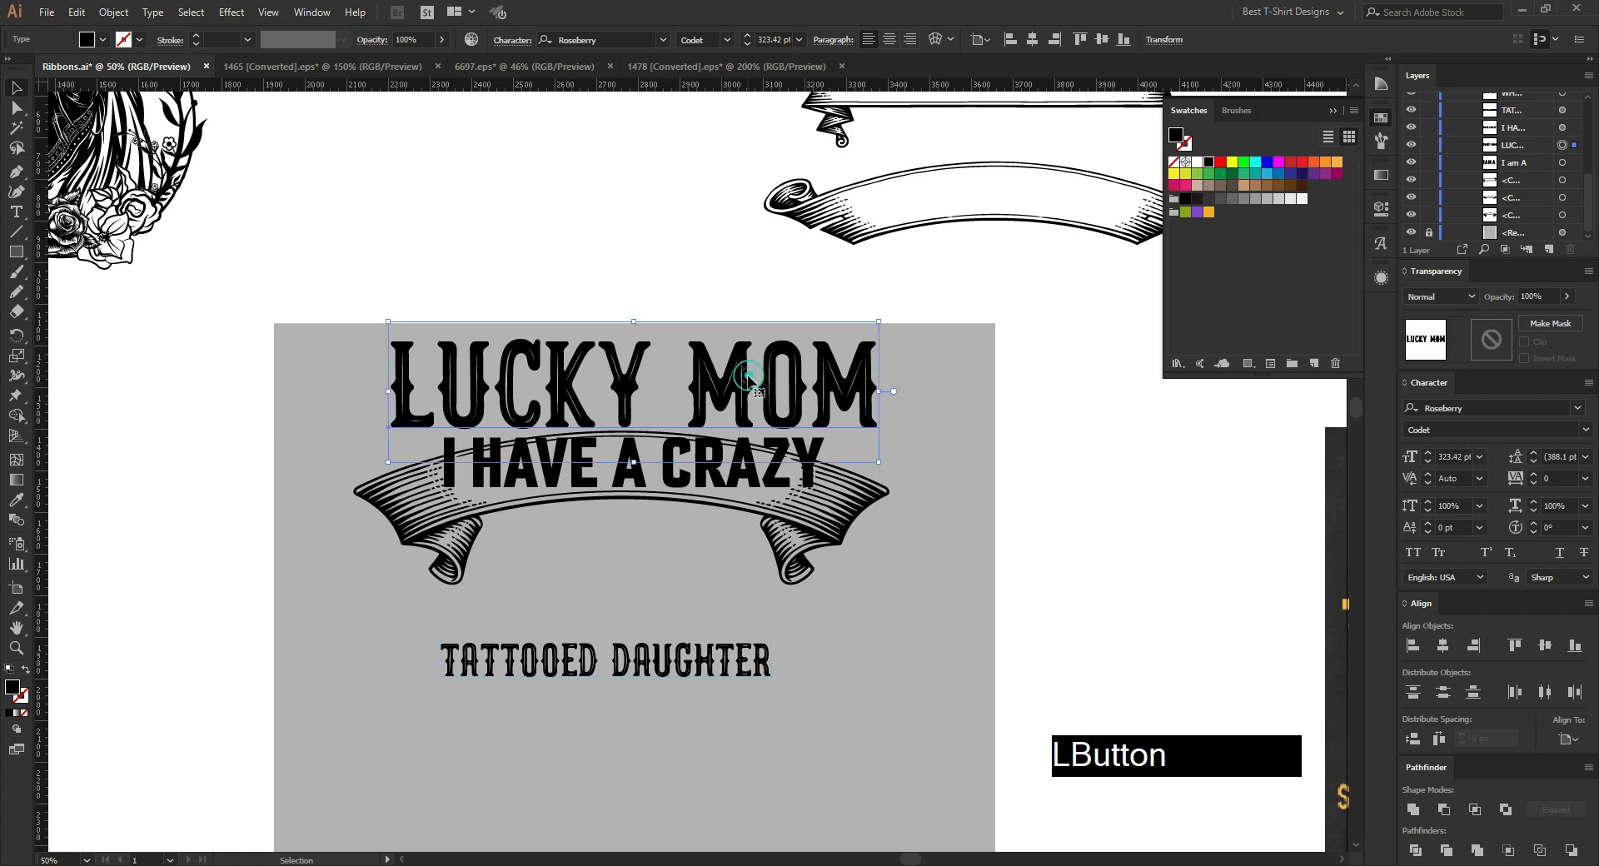
right_click(755, 400)
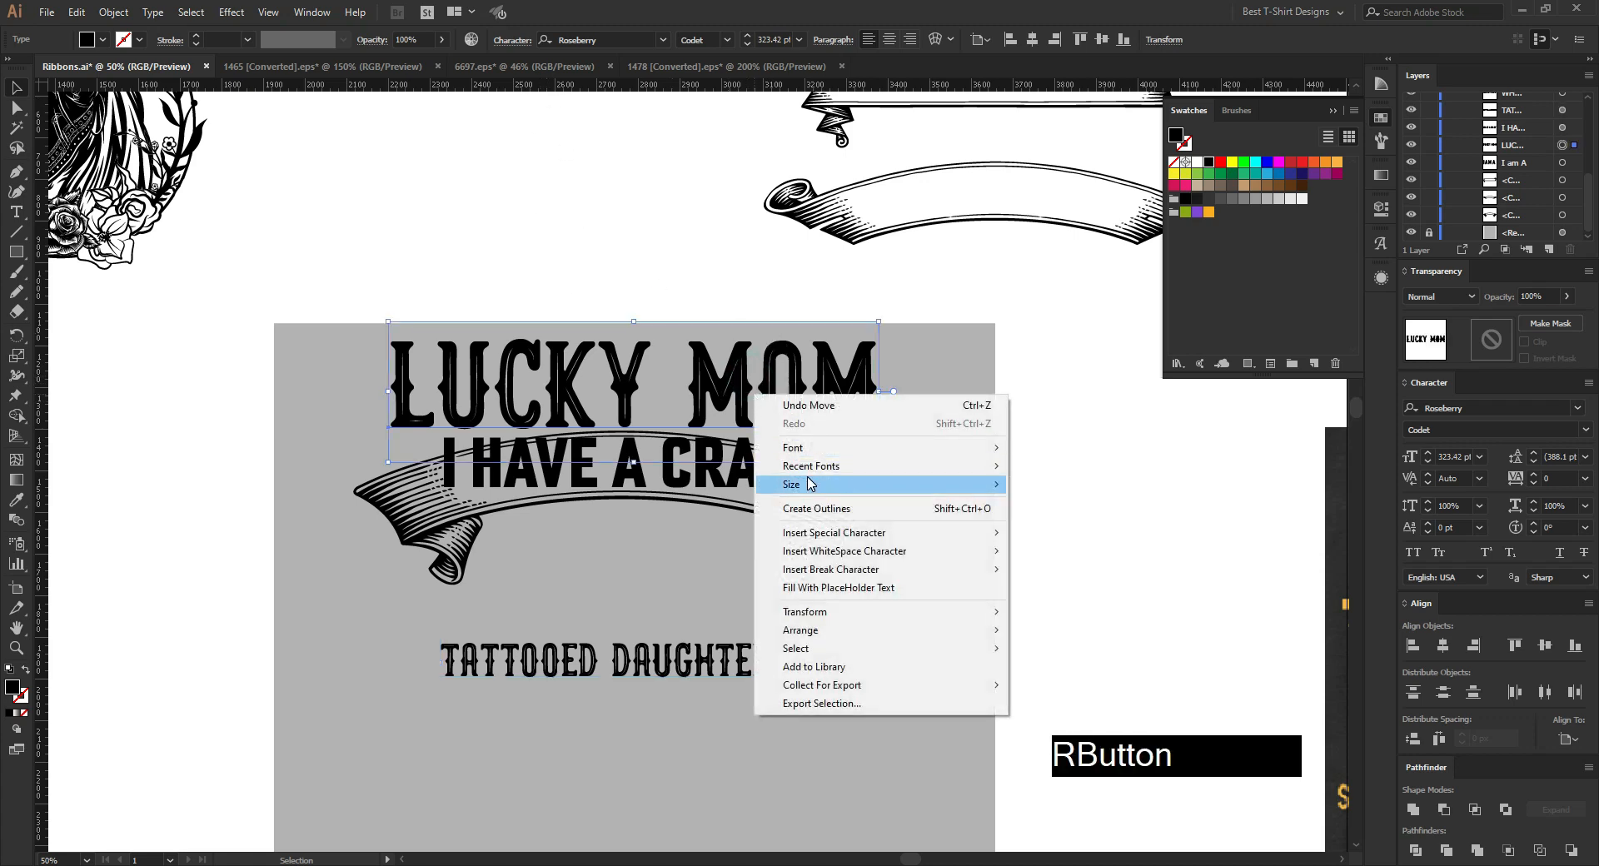
mouse_move(820, 471)
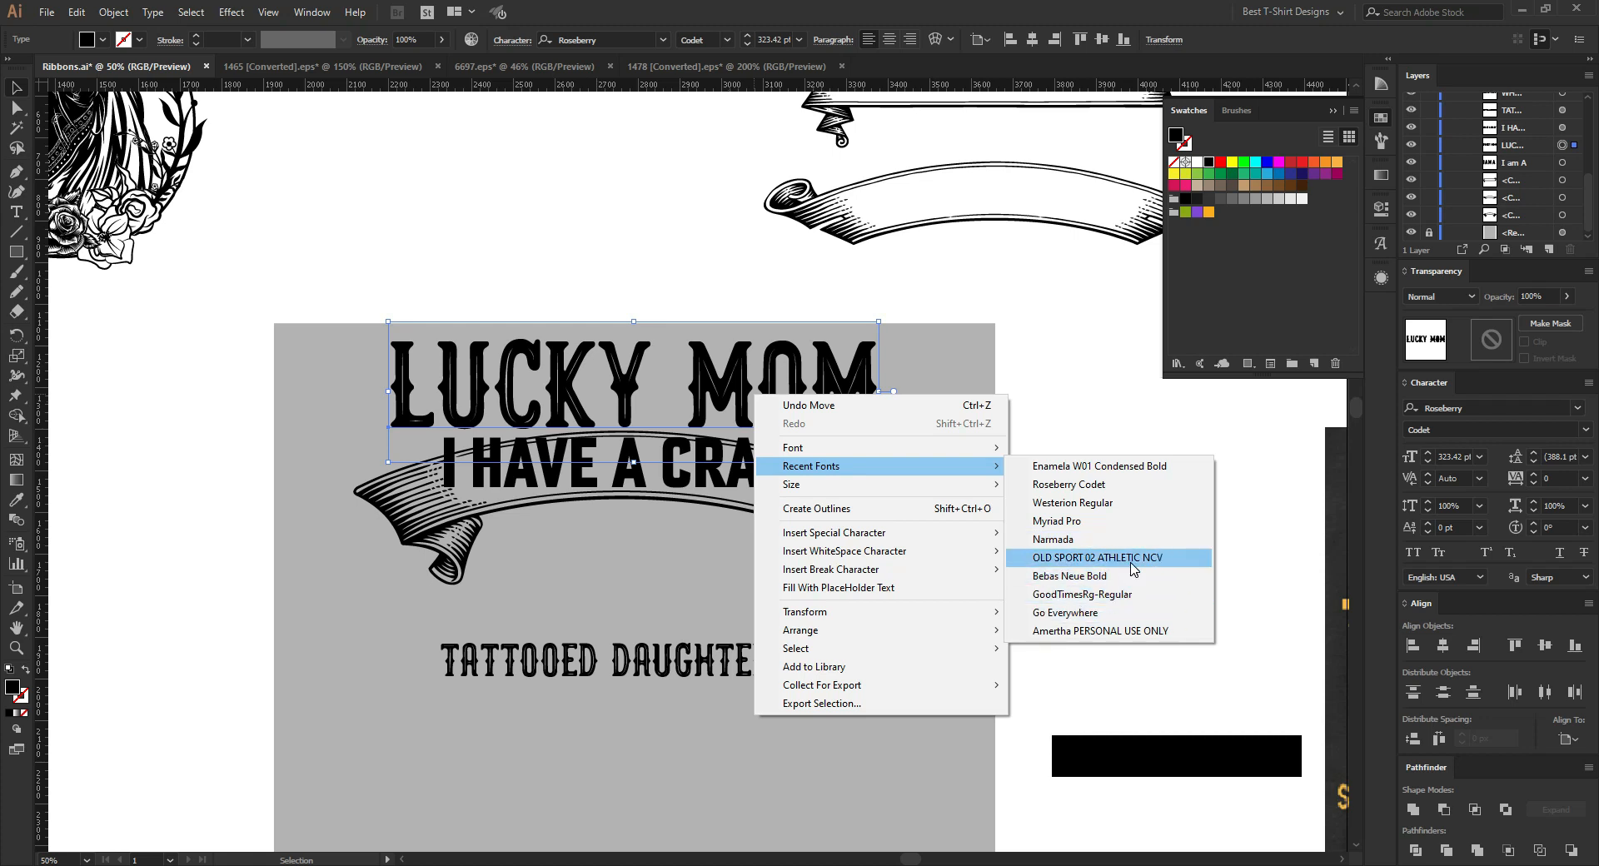
click(1069, 613)
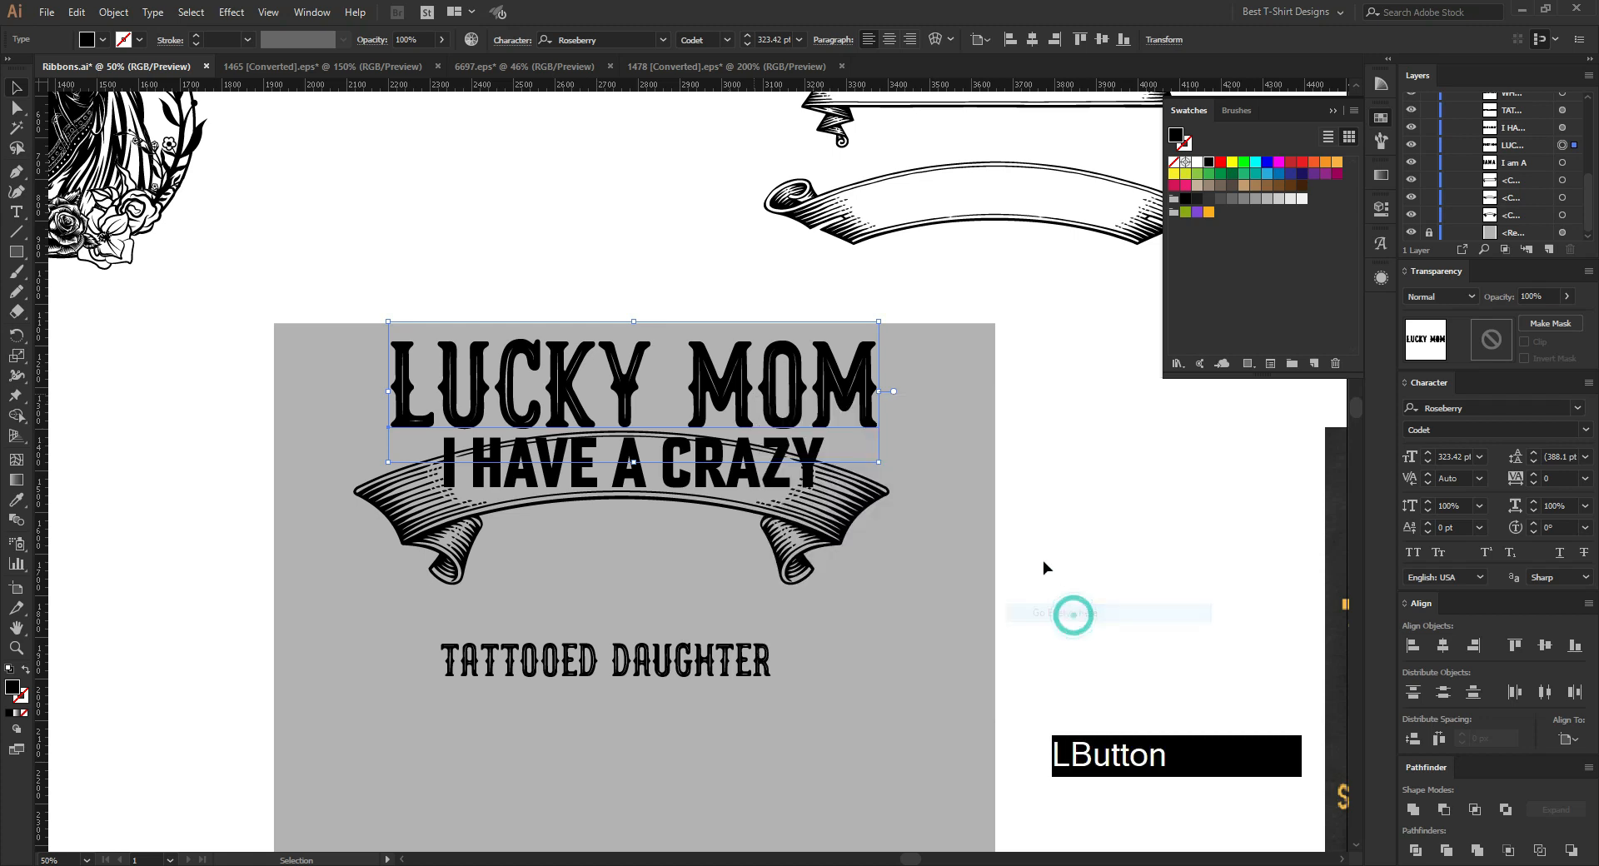
drag(1011, 392, 843, 383)
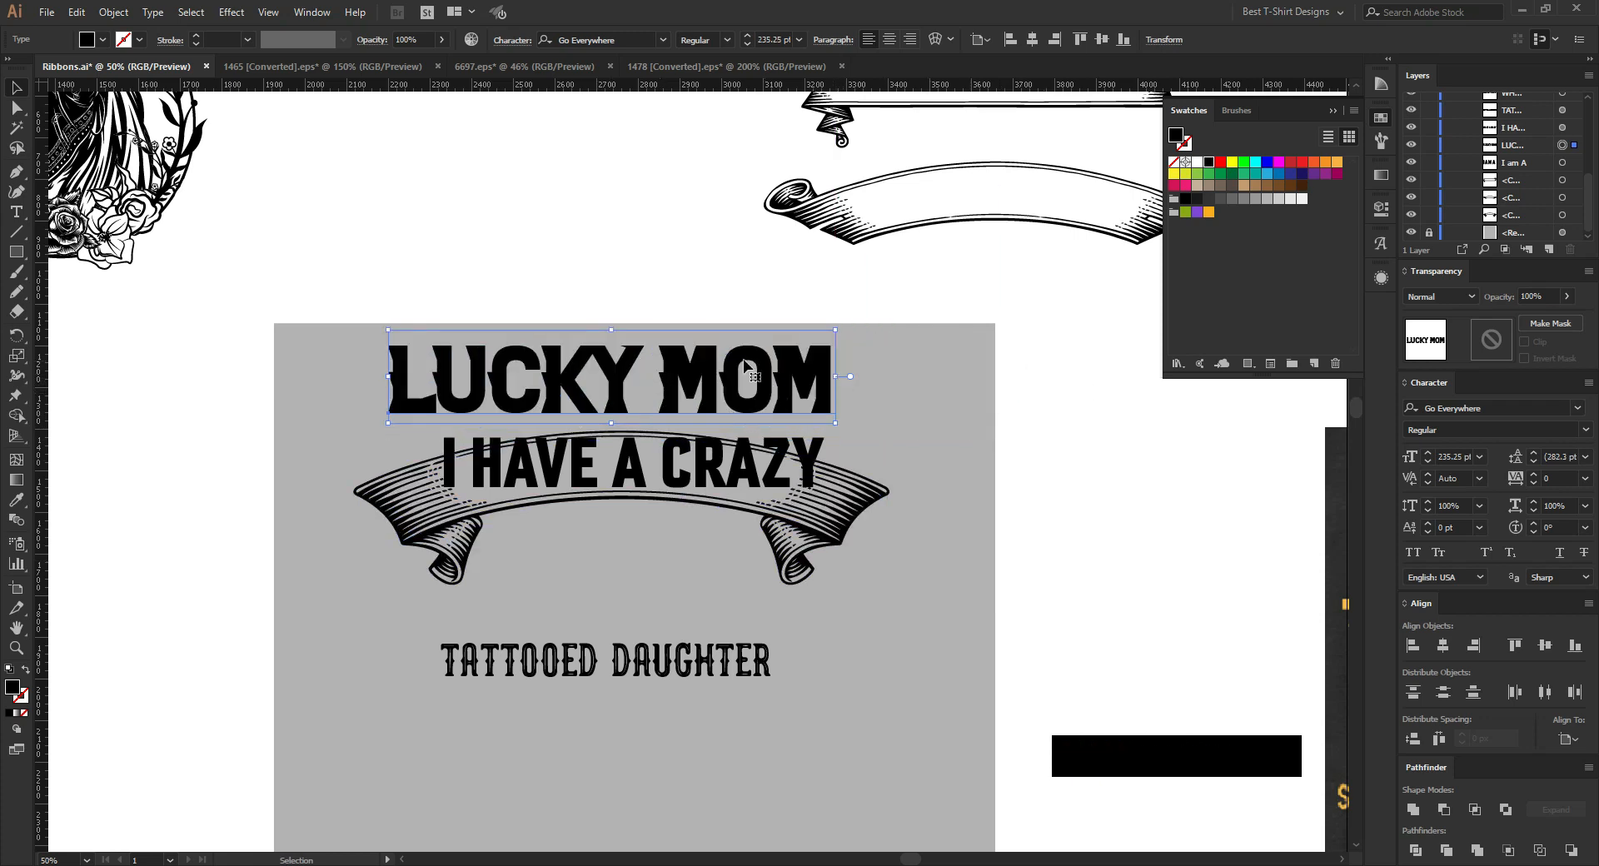
click(599, 40)
text(we)
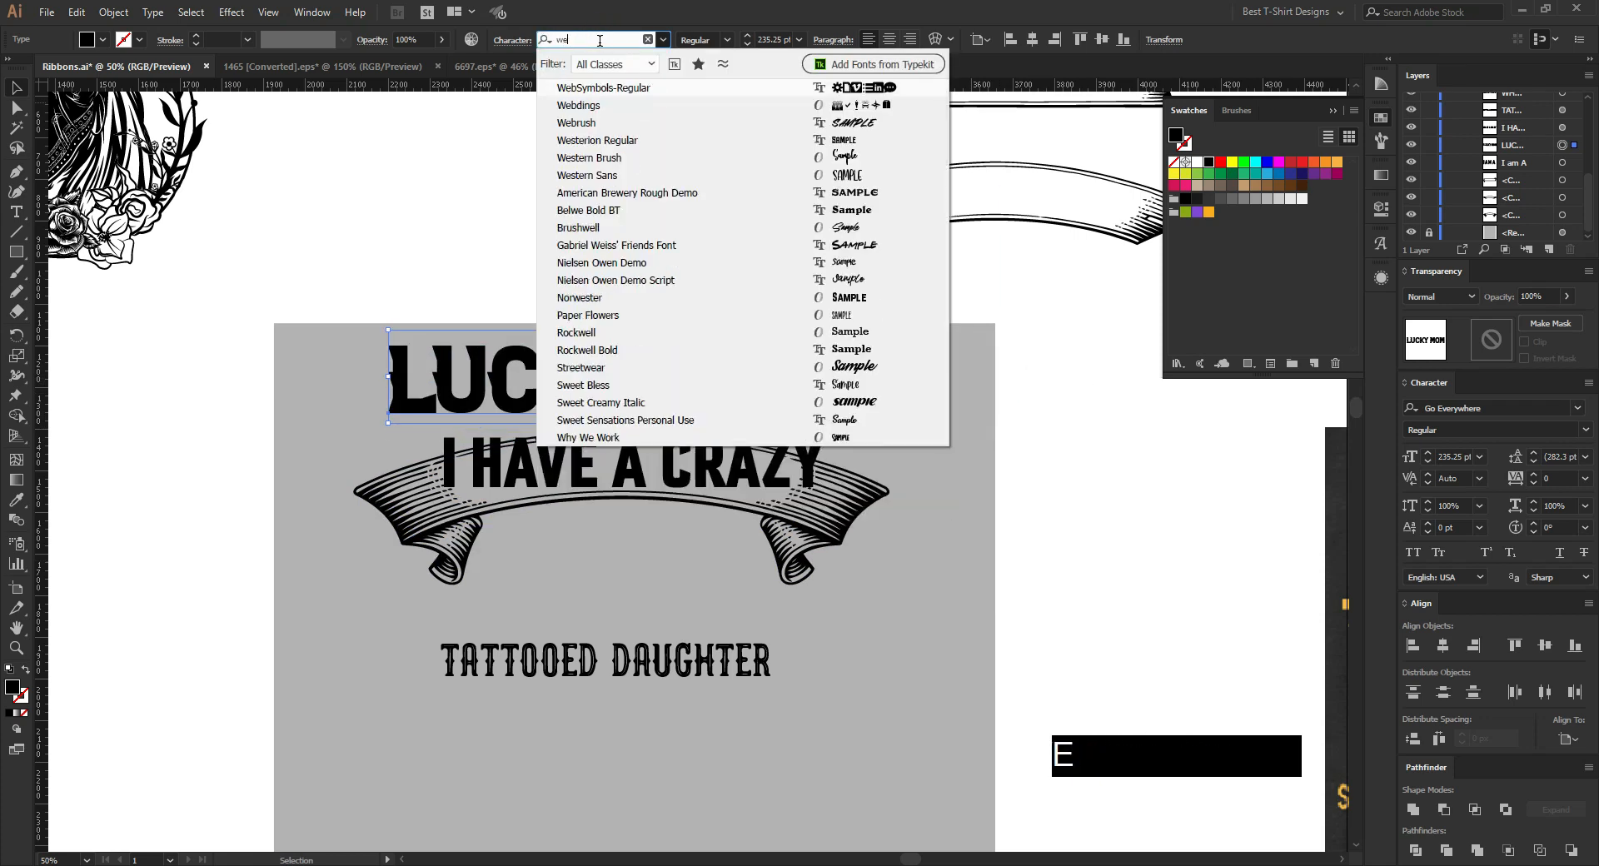
text(s)
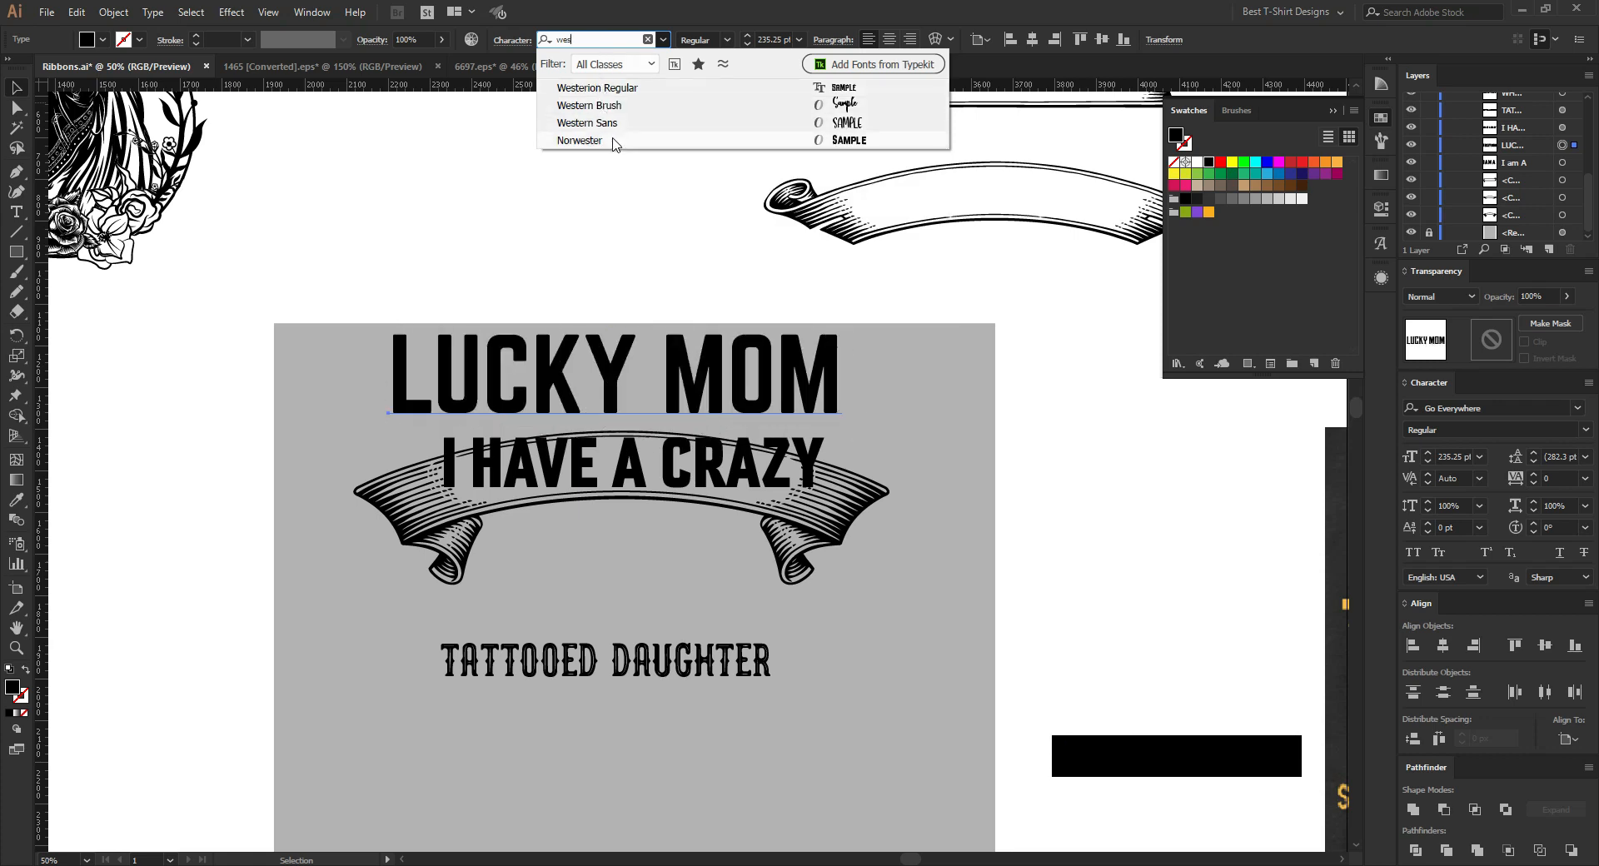
click(596, 229)
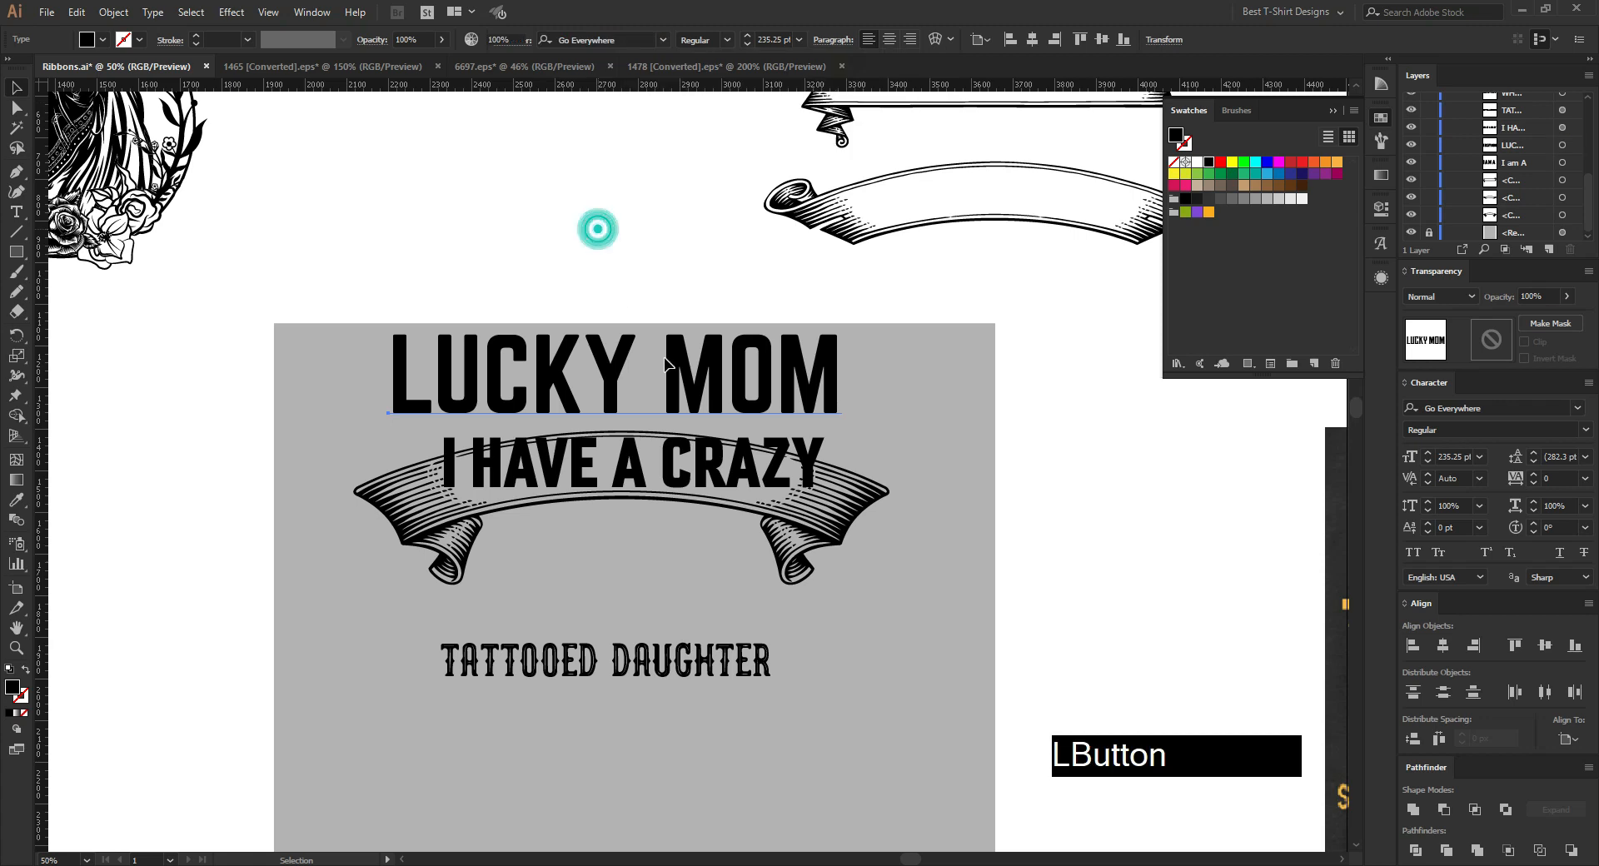
click(708, 385)
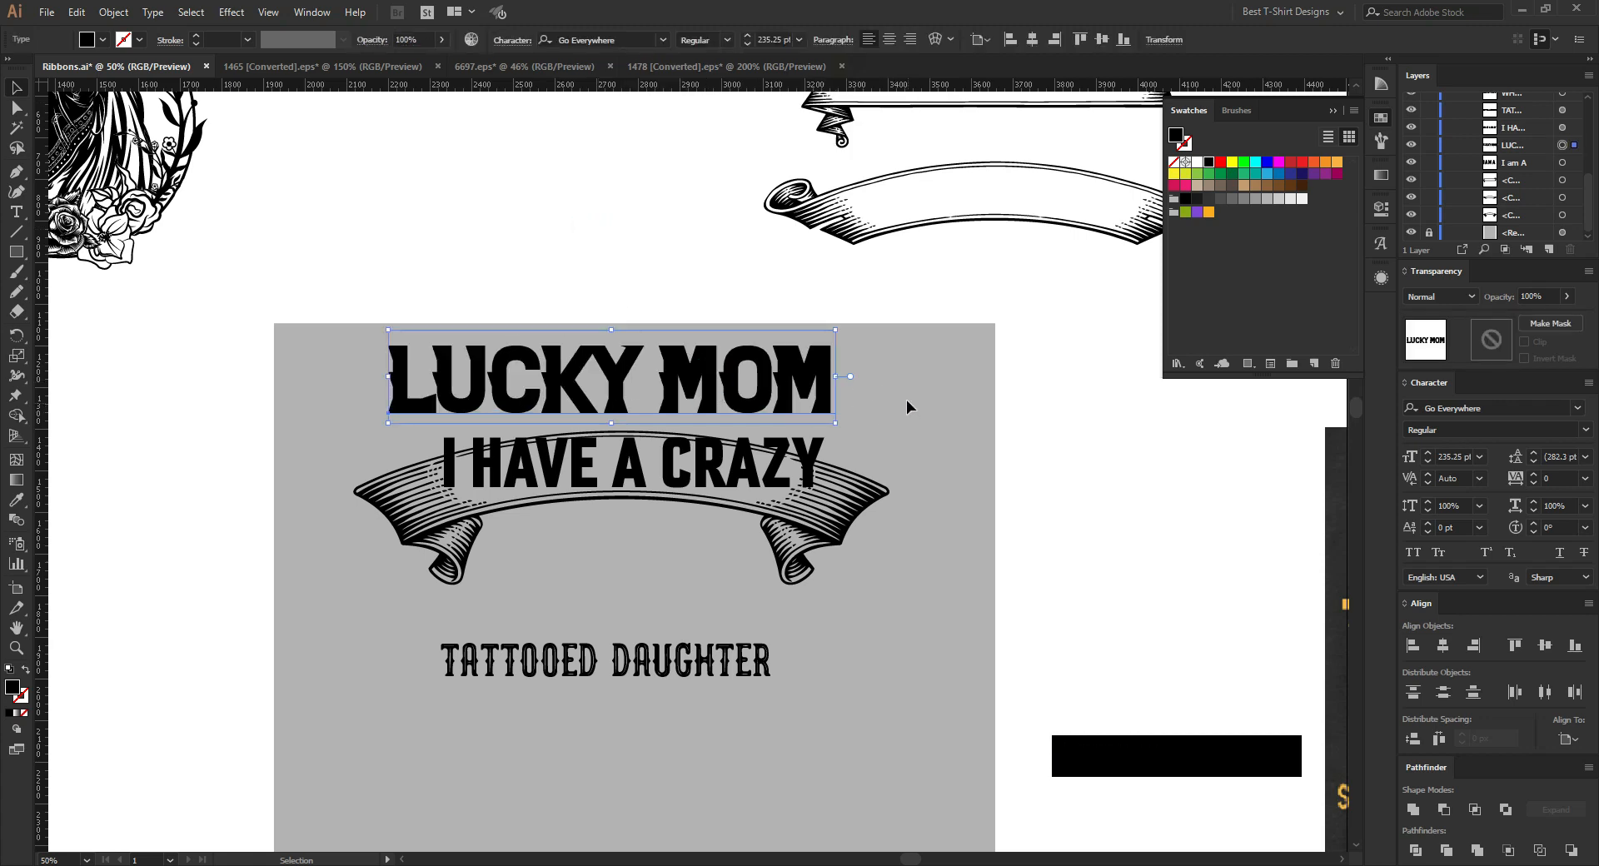
Step: Centre LUCKY MOM above the ribbon, and shift it down together with I HAVE A CRAZY and the ribbon to free space above
mouse_move(733, 403)
mouse_down()
mouse_move(793, 393)
mouse_move(754, 410)
mouse_up()
click(1022, 429)
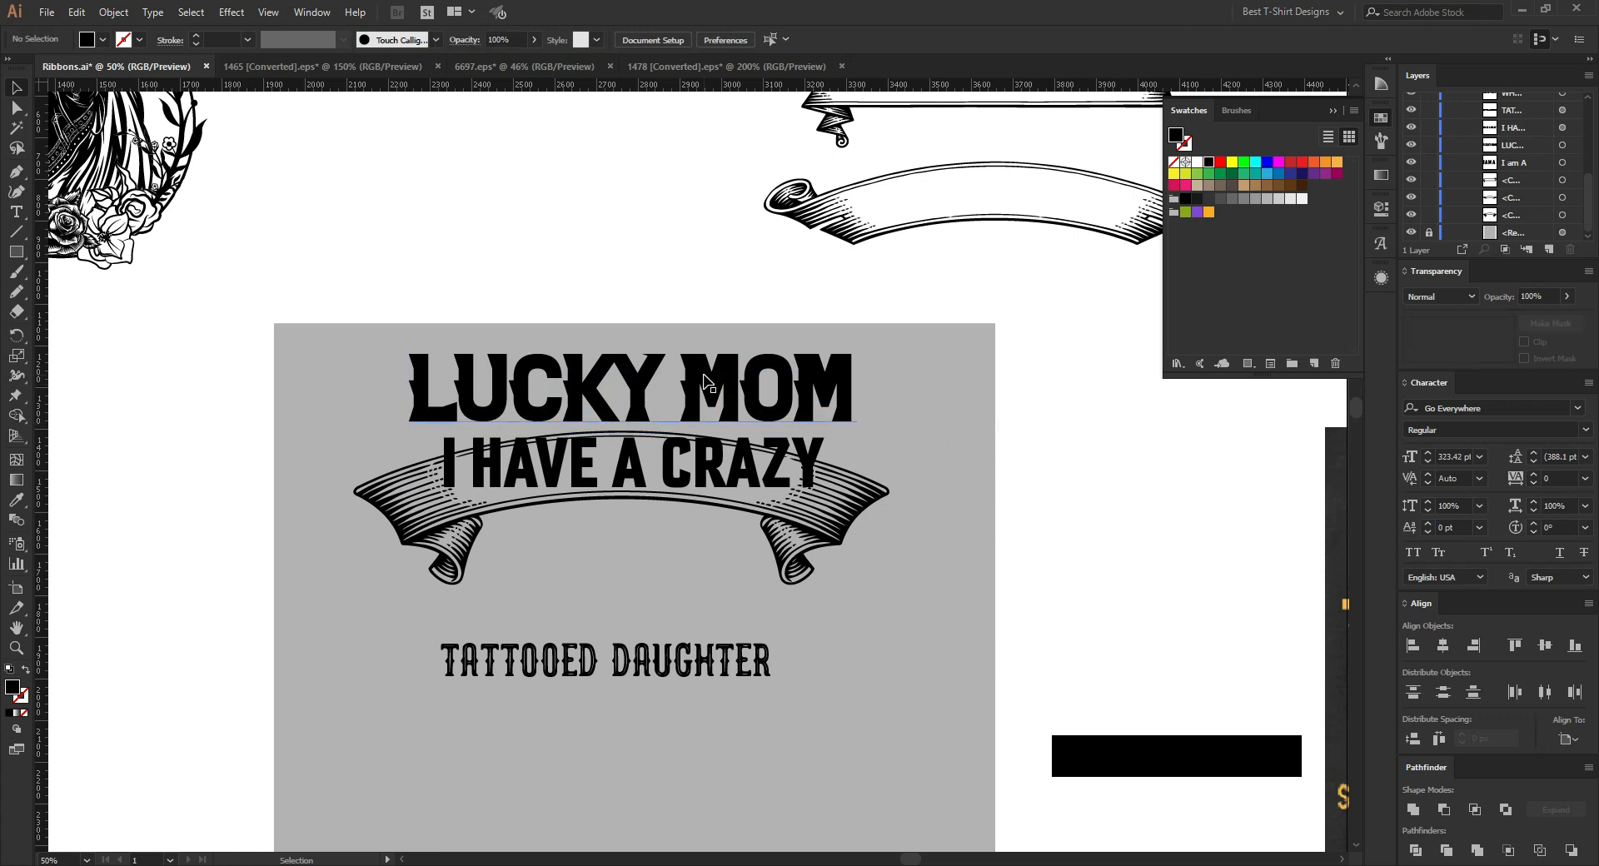
drag(653, 315, 698, 457)
drag(698, 447, 698, 487)
click(688, 304)
Step: Move the I AM A text into the grey rectangle, above LUCKY MOM
scroll(688, 304, down, 1)
scroll(342, 498, up, 1)
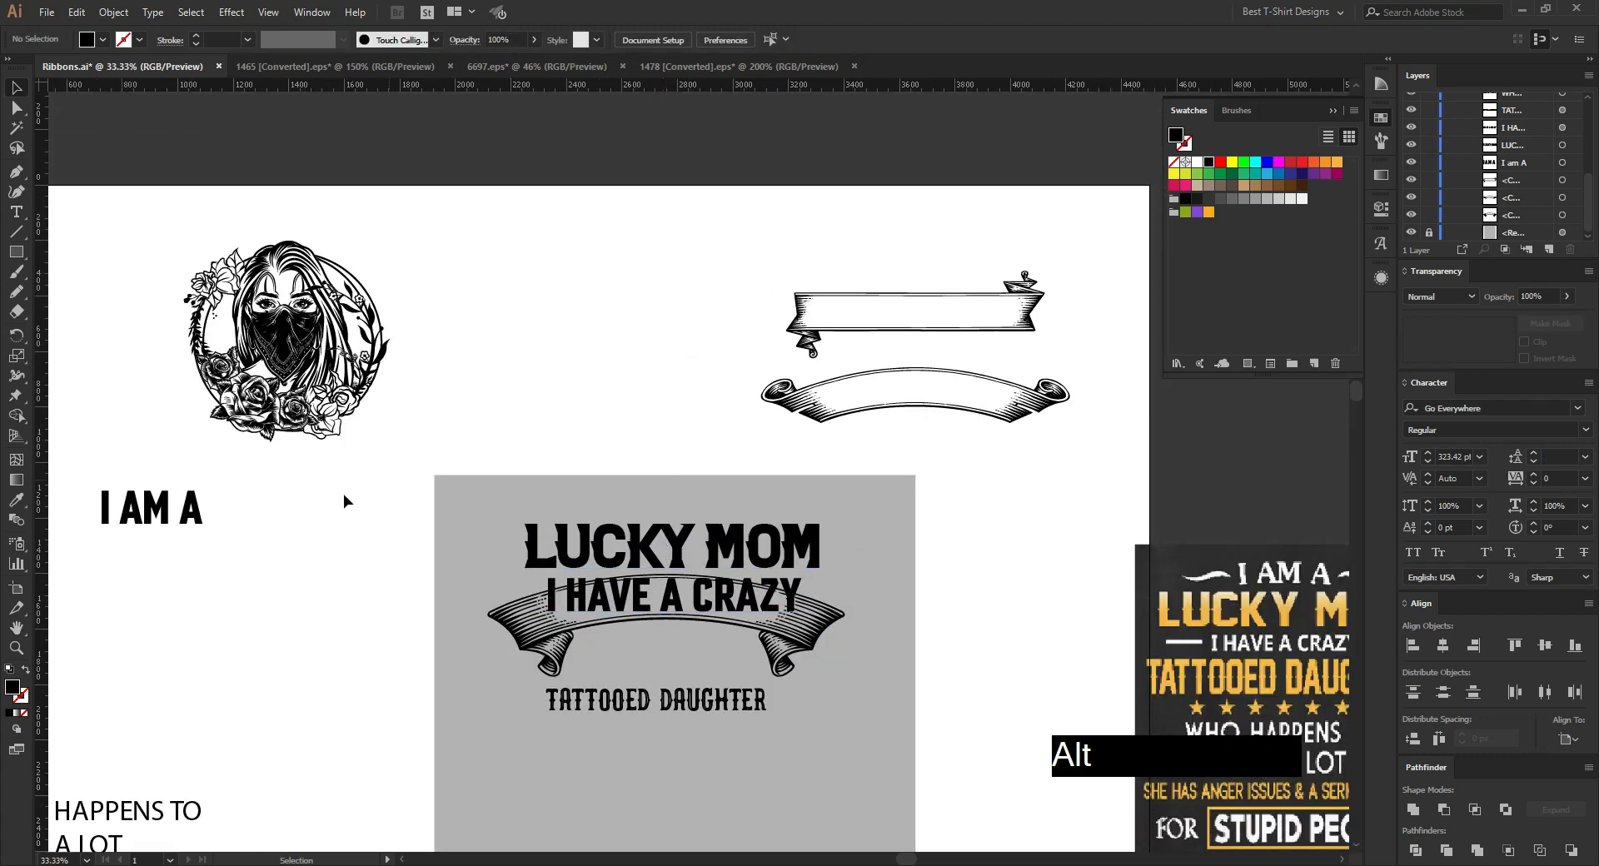
drag(177, 507, 690, 498)
drag(721, 658, 717, 653)
Step: Move I HAVE A CRAZY off the ribbon to below TATTOOED DAUGHTER
scroll(717, 653, up, 1)
click(733, 557)
drag(738, 573, 733, 816)
Step: Convert LUCKY MOM to outlines and scale it proportionally to the ribbon's full width, about 1287 px
click(724, 515)
right_click(723, 514)
click(796, 631)
drag(875, 488, 907, 489)
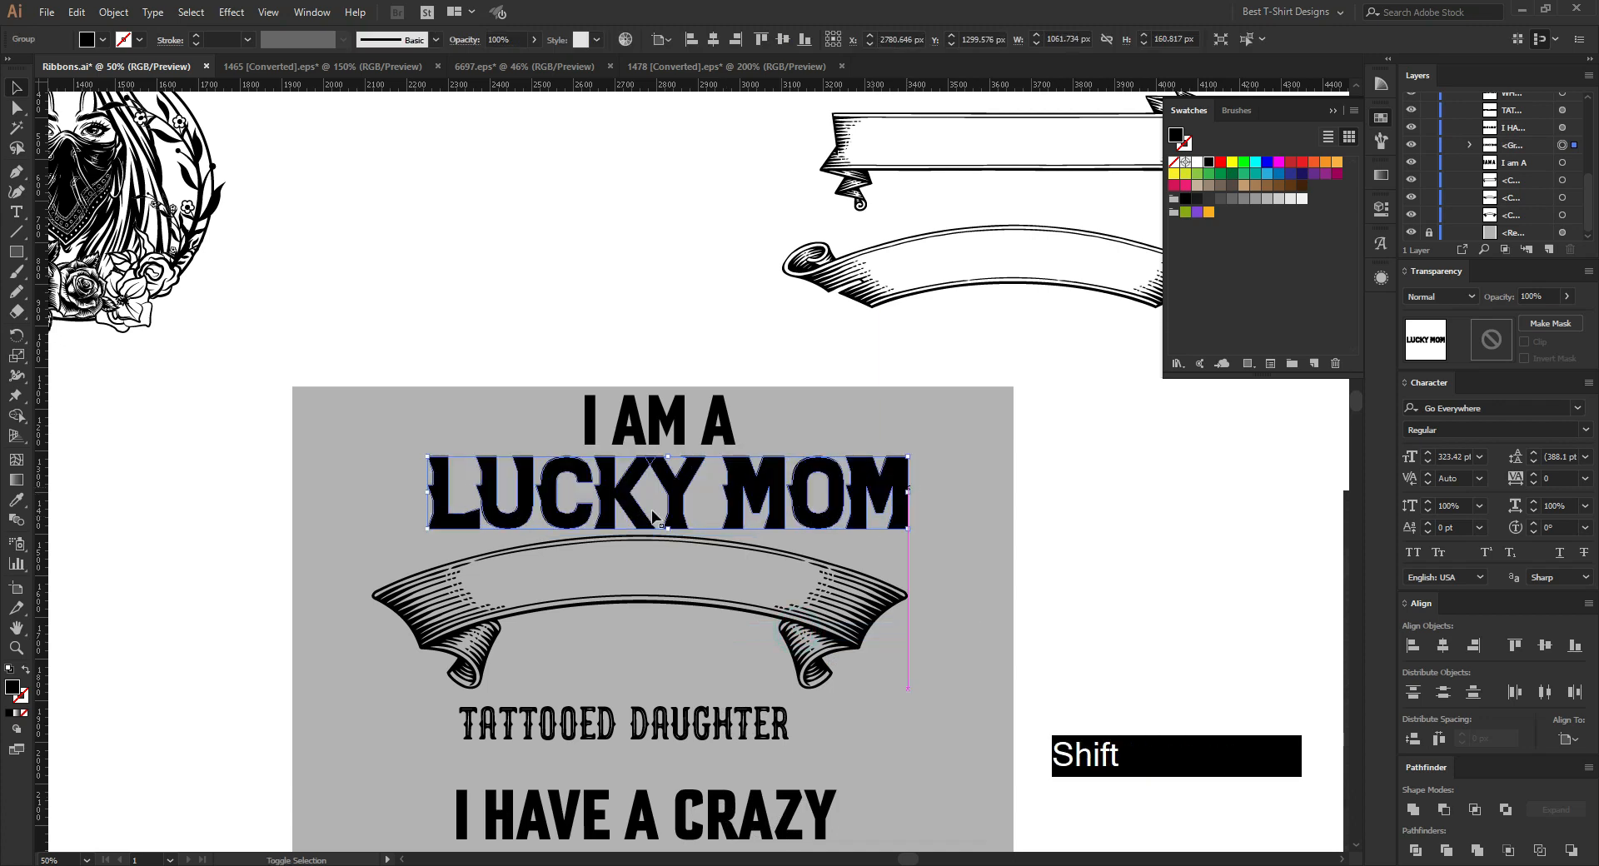
drag(427, 491, 372, 500)
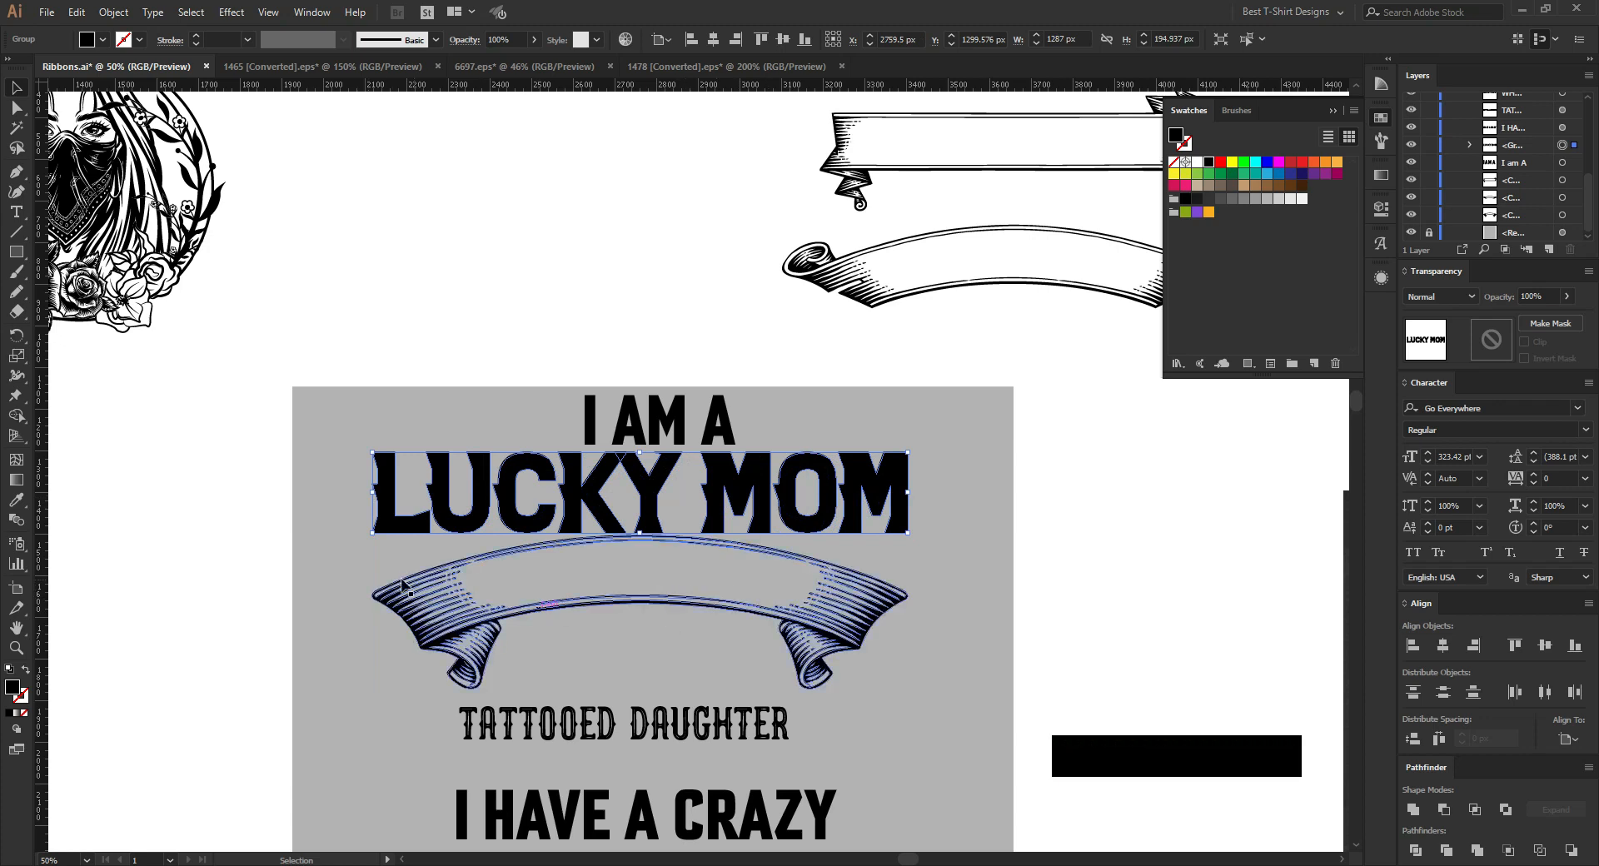
Step: Apply an Arc Lower warp to LUCKY MOM with a horizontal bend of -20%
scroll(649, 637, up, 1)
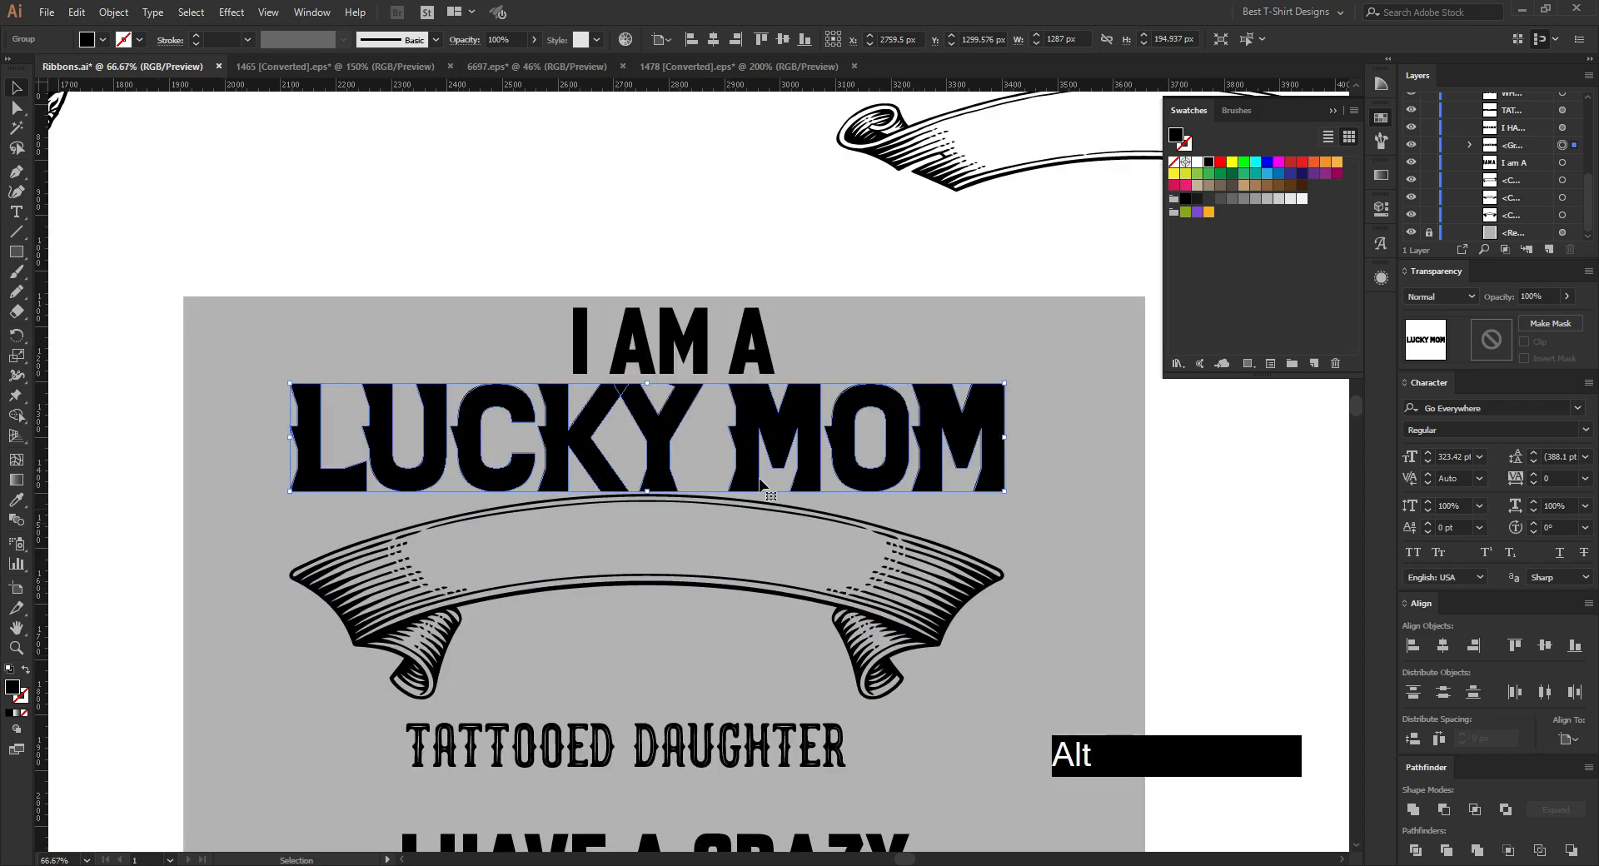
click(233, 13)
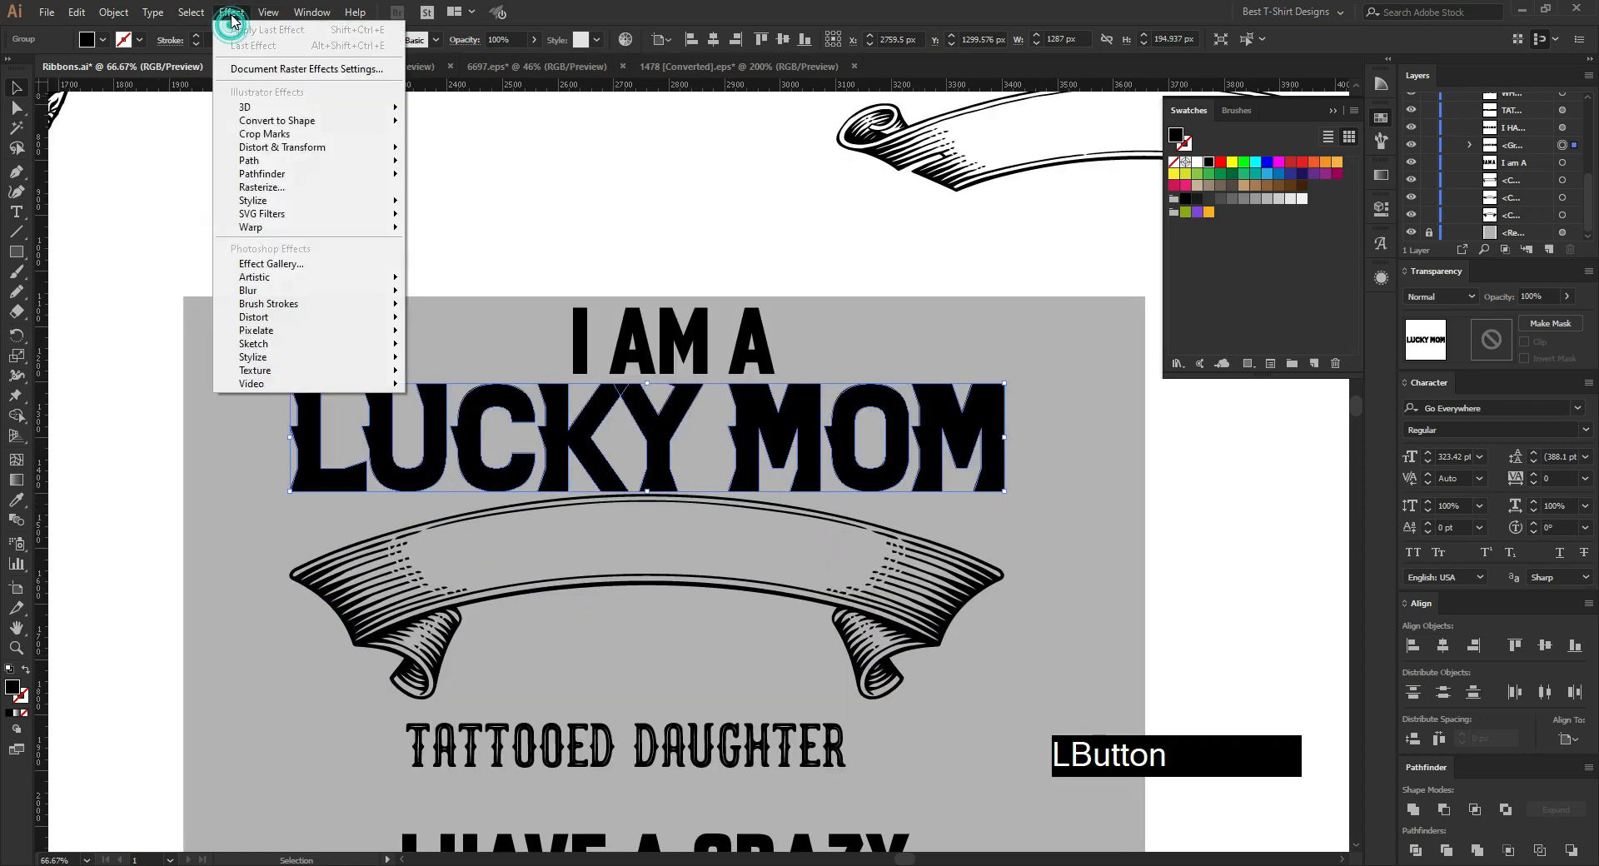
mouse_move(367, 226)
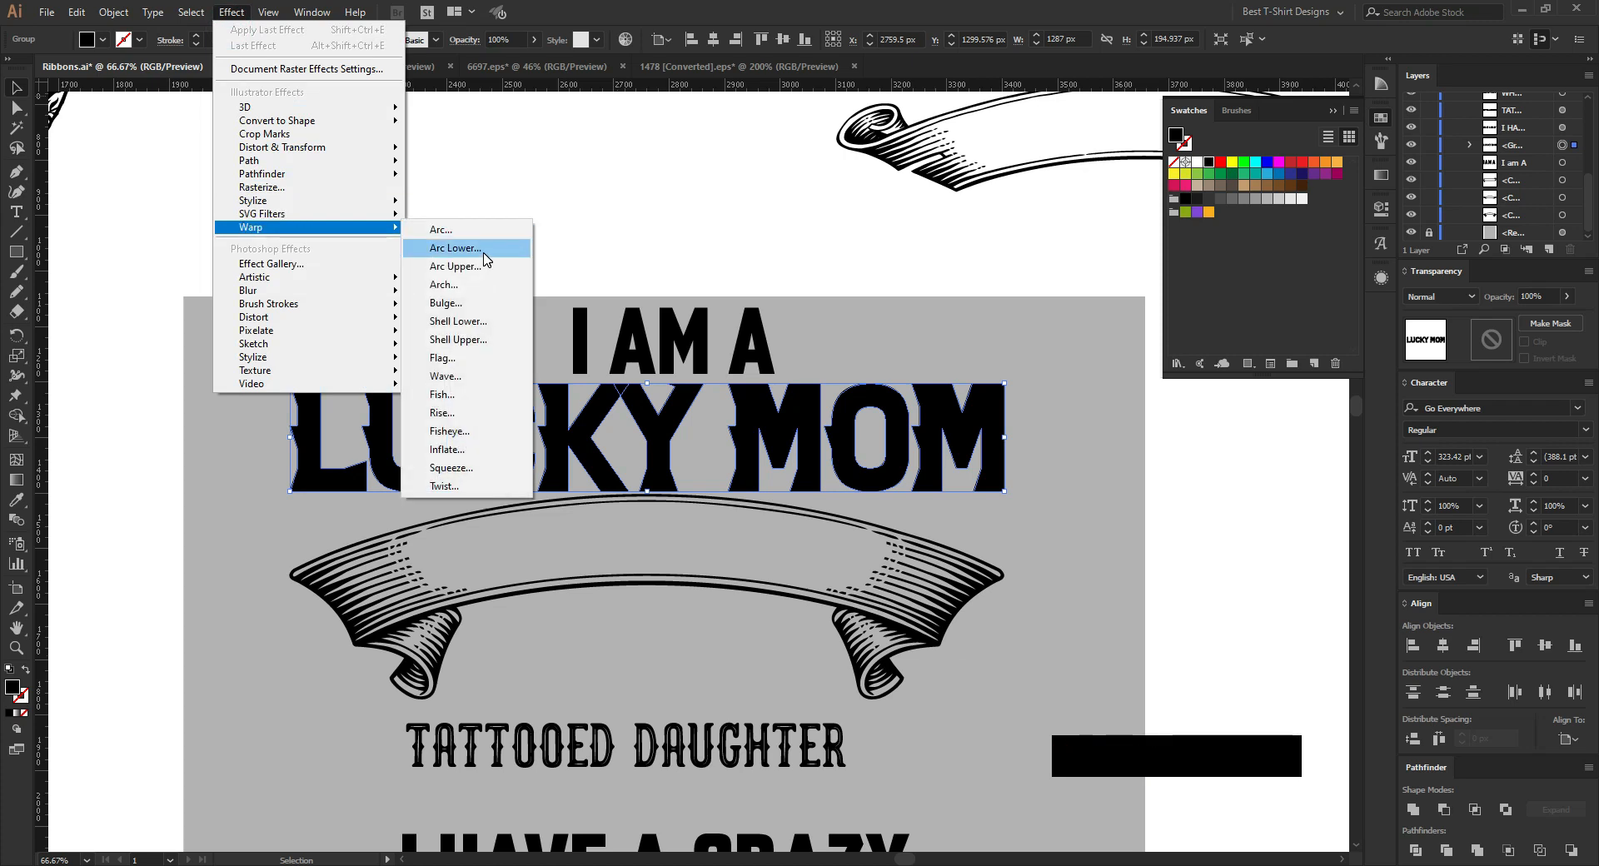
click(455, 249)
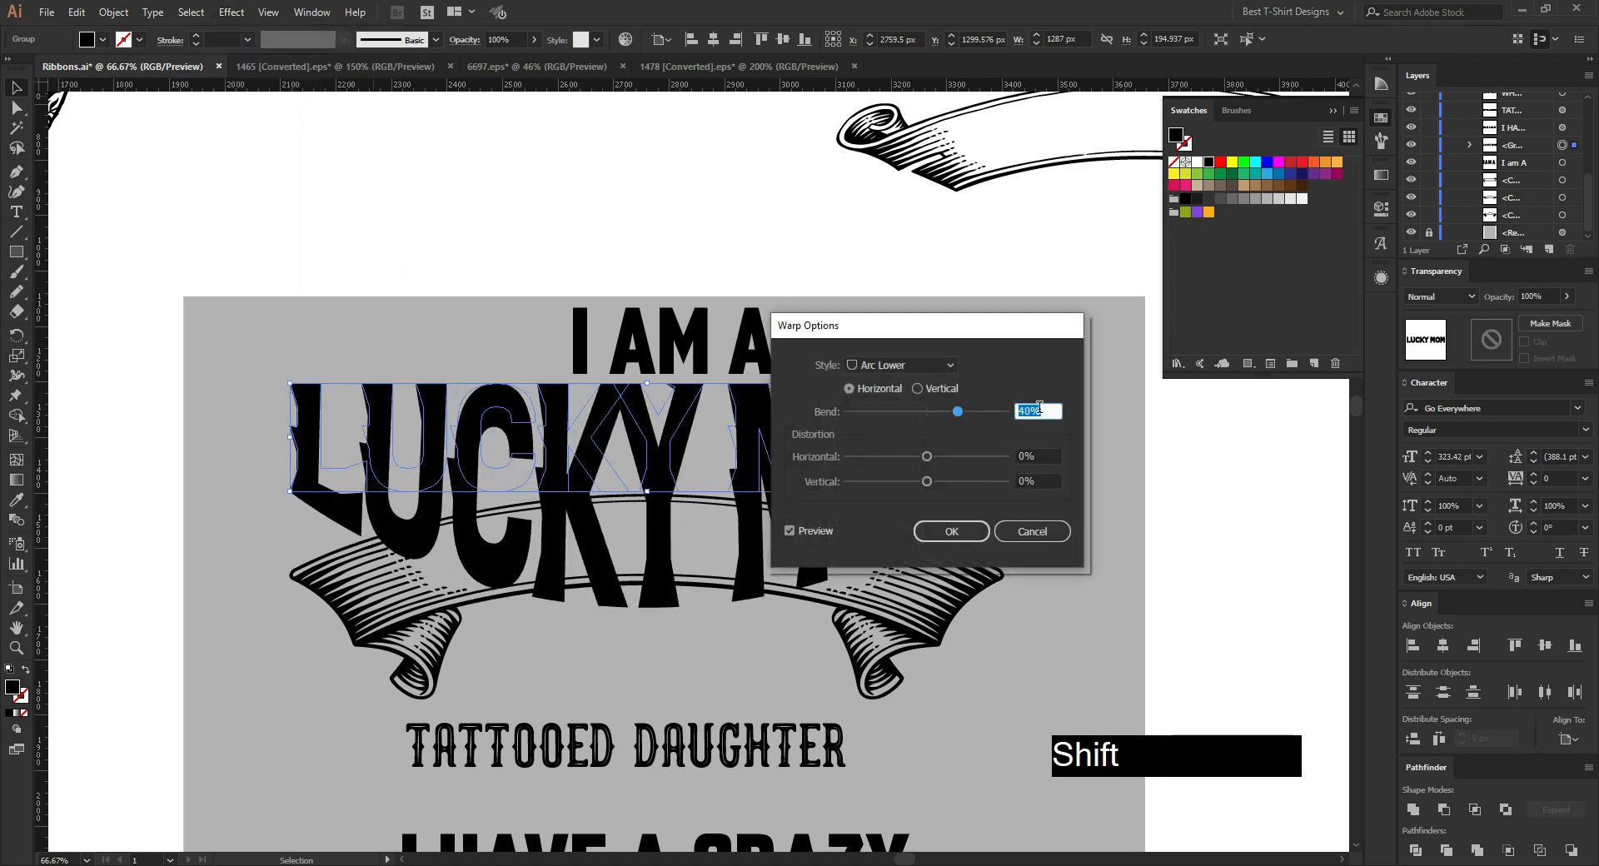
key(shift+Down)
key(shift+Down)
key(shift+Down)
key(shift+Down)
key(shift+Down)
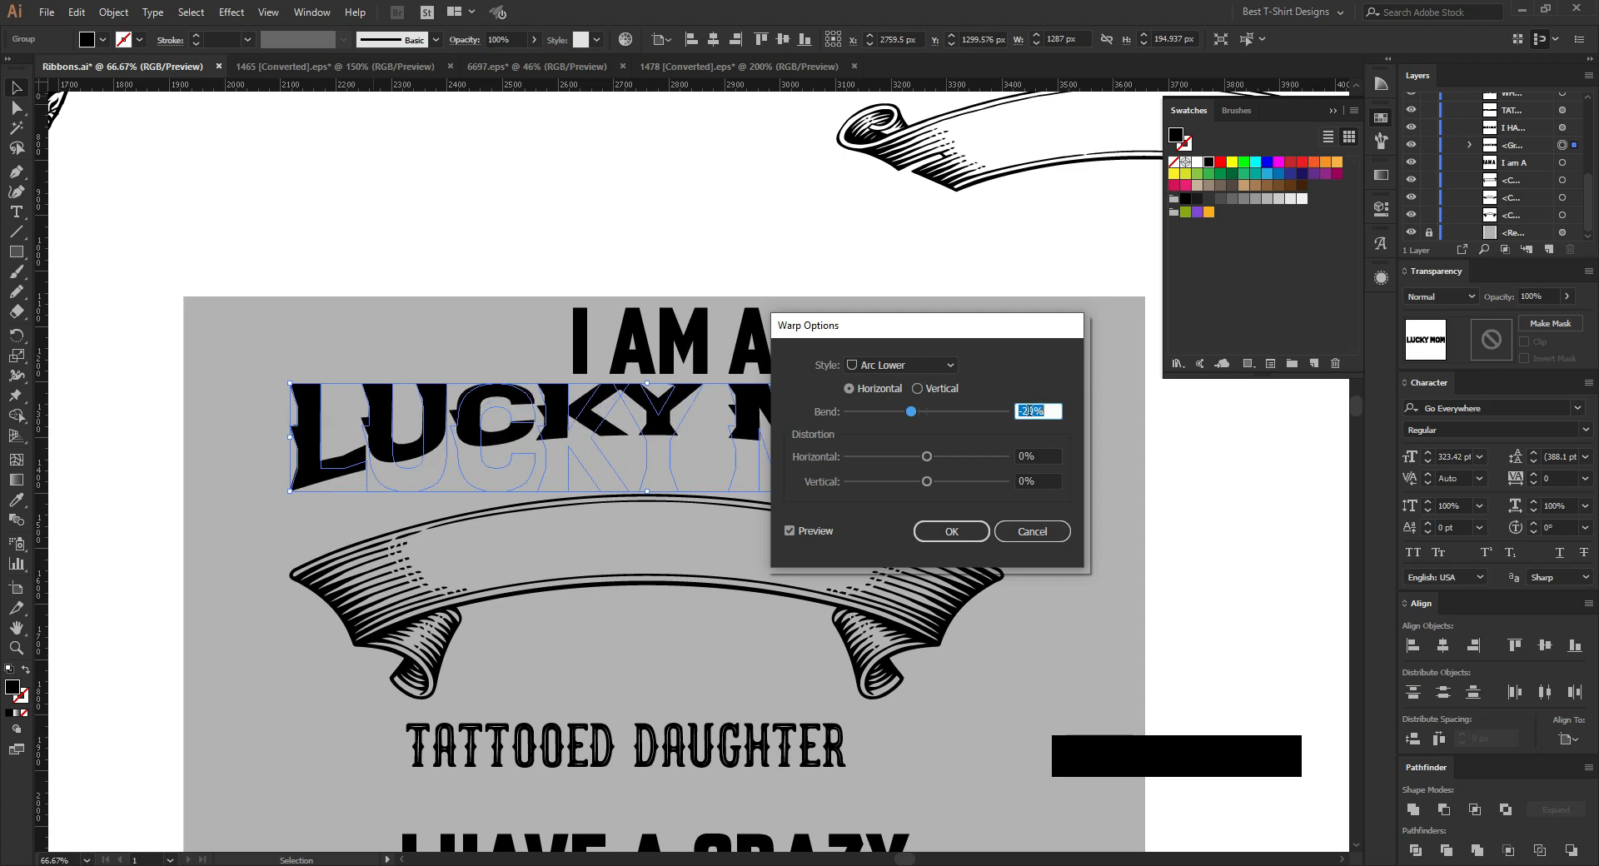
click(952, 532)
Step: Stretch LUCKY MOM to about 249 px tall and shift it down until its curved base meets the ribbon
drag(653, 491, 647, 521)
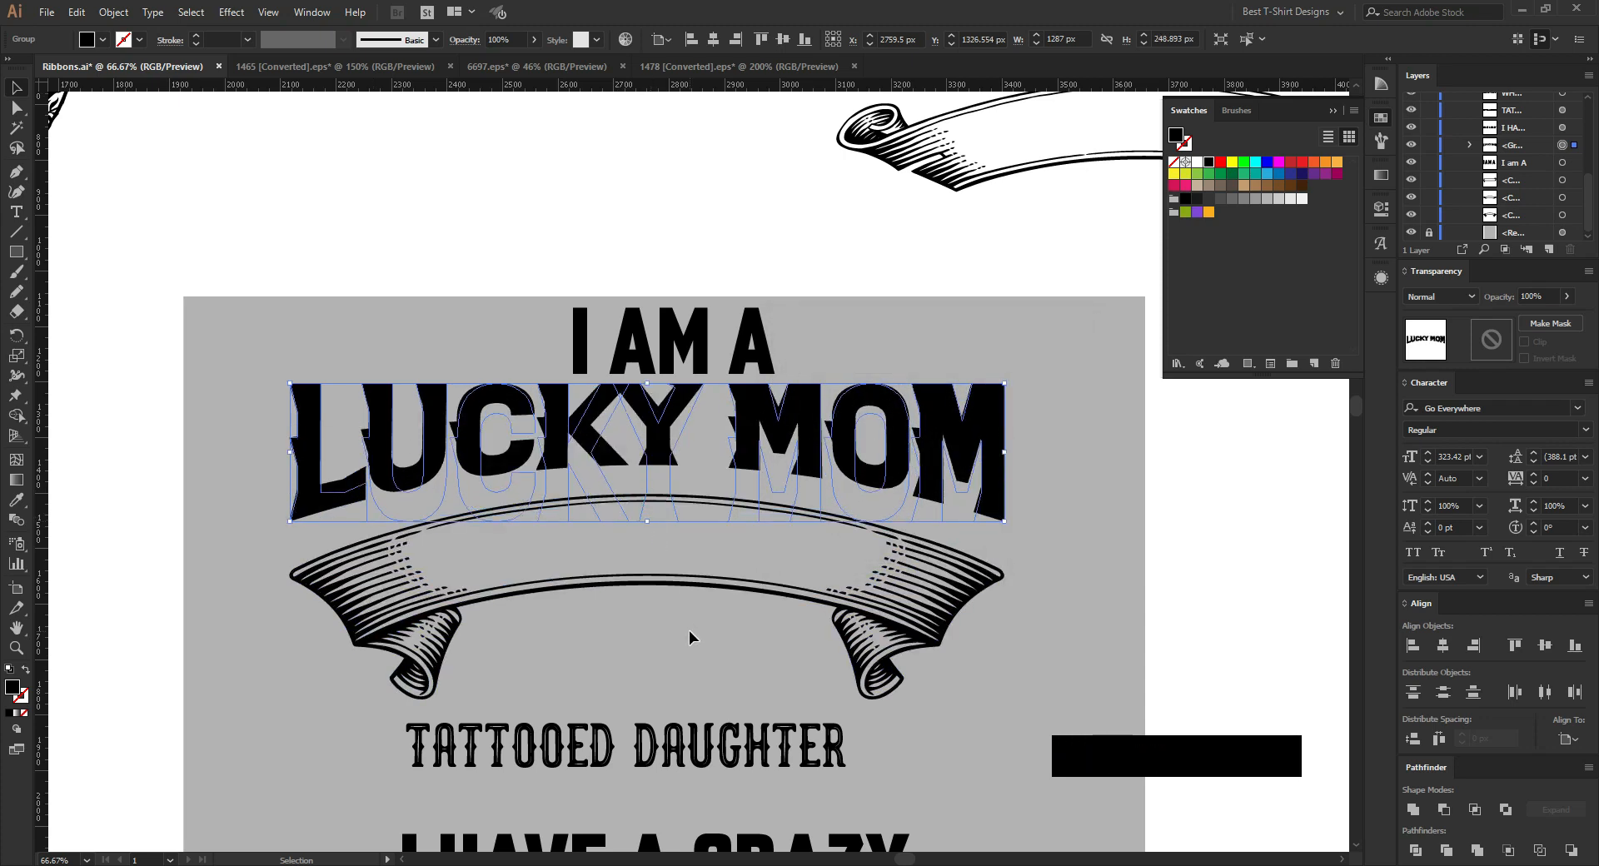
key(Down)
key(Down)
key(Down)
key(Down)
key(Down)
key(Down)
key(Down)
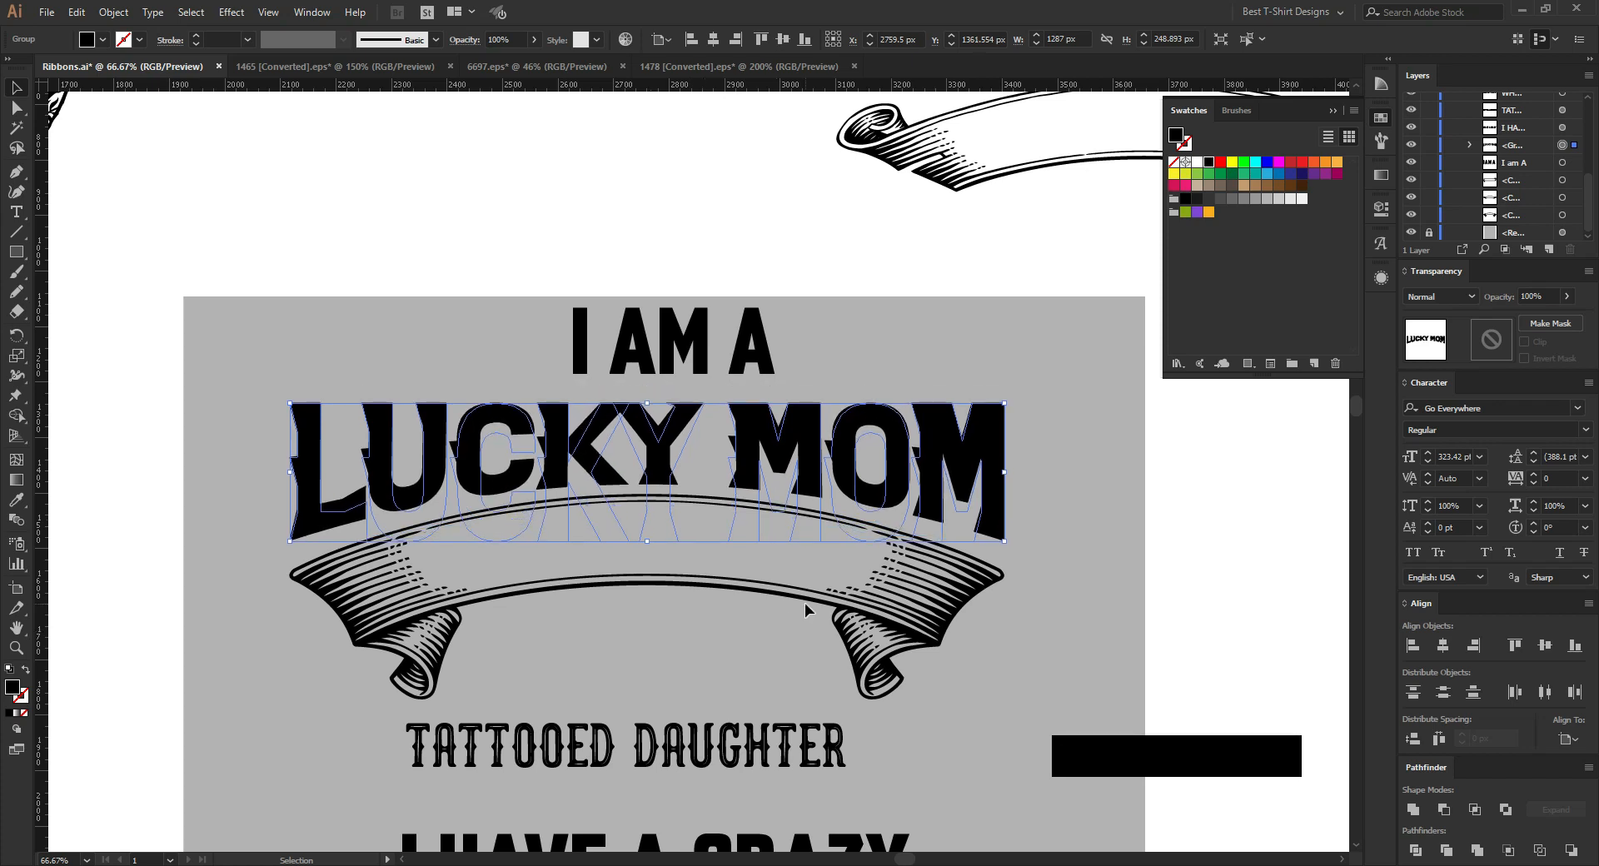
key(Down)
key(Down)
key(Down)
key(Down)
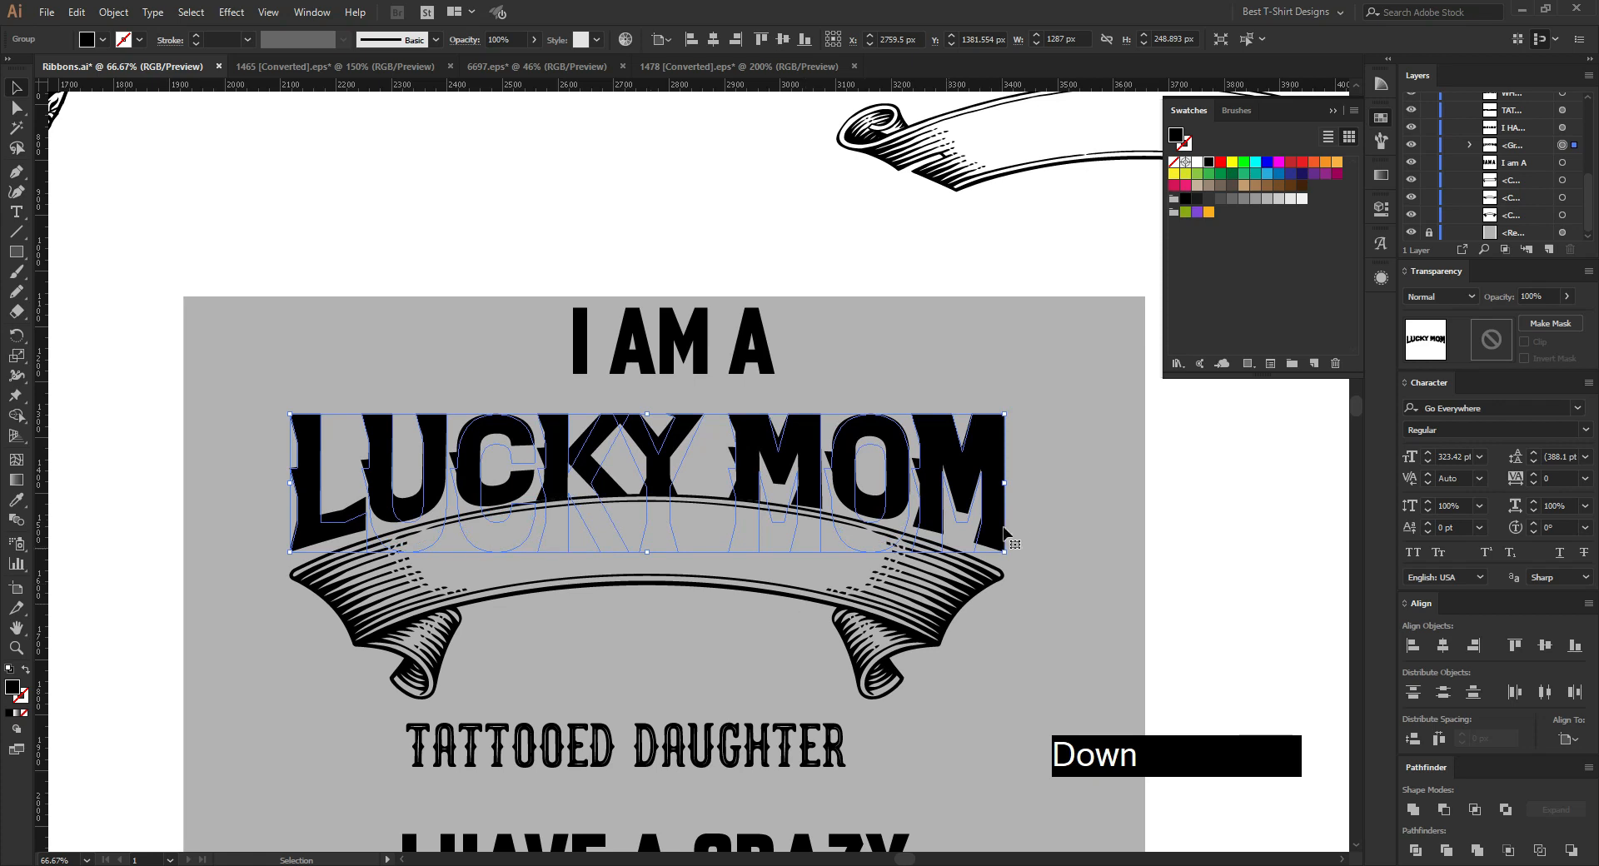
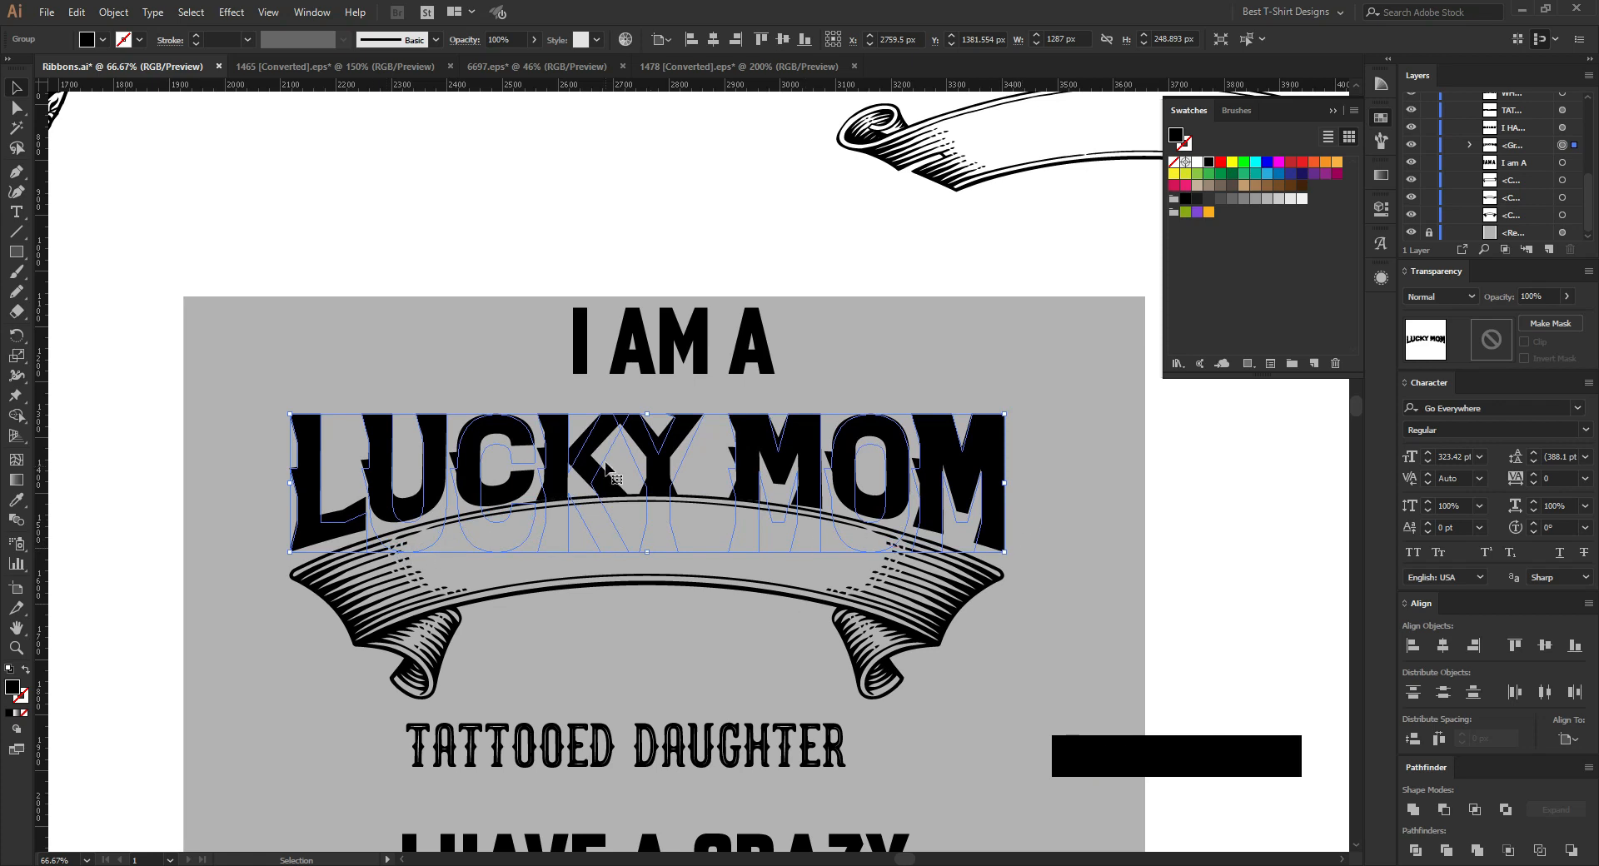
Step: Set LUCKY MOM's Arc Lower bend to -23% and nudge the text 5 px down towards the ribbon
click(1380, 209)
click(1218, 456)
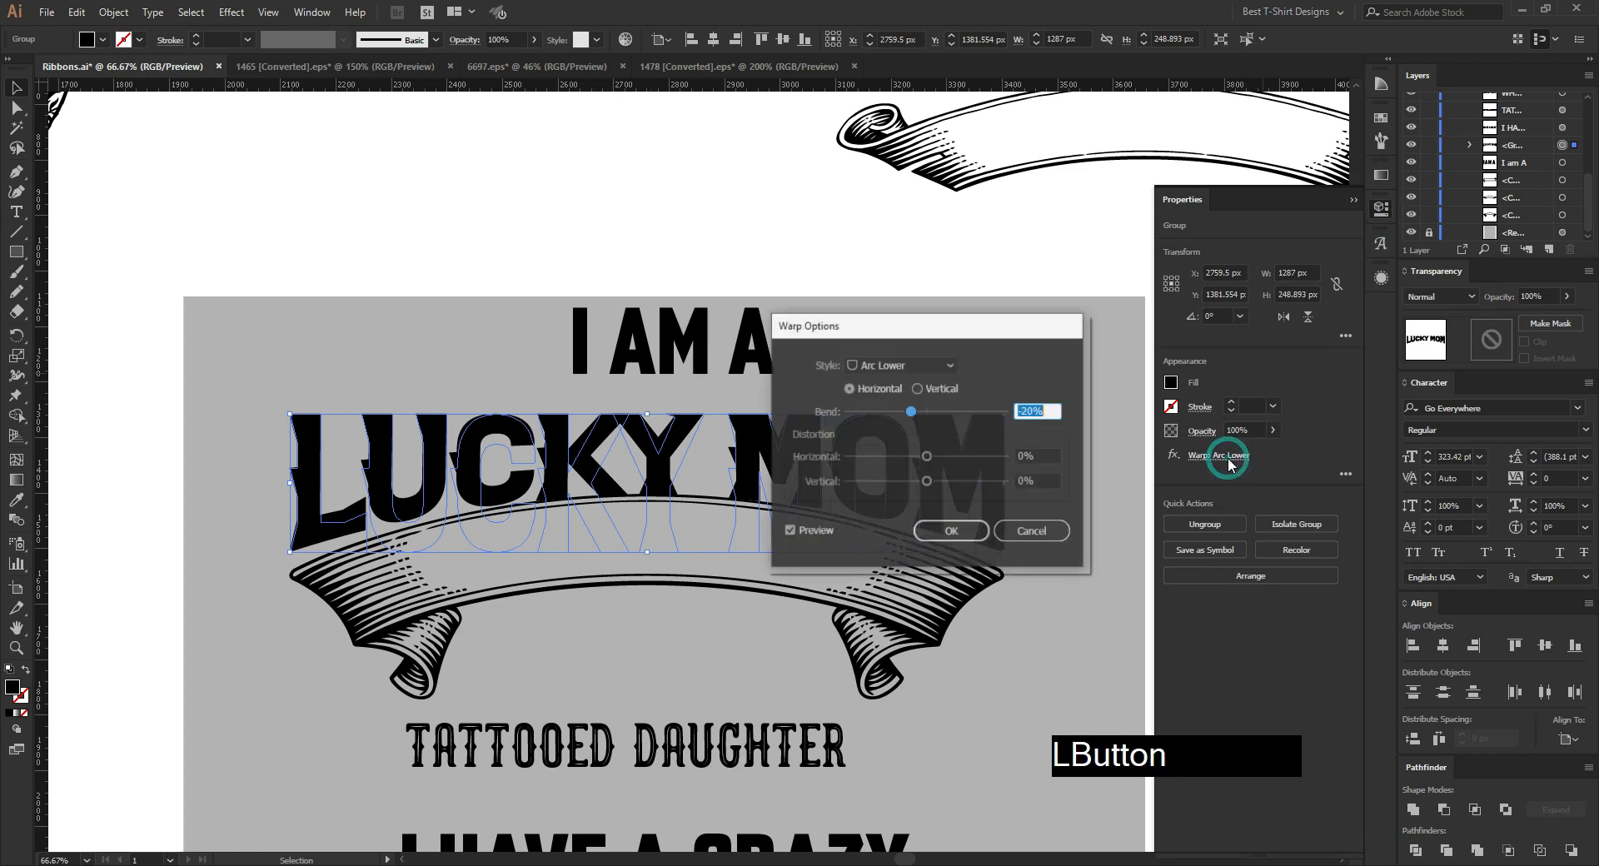
drag(930, 325, 1003, 218)
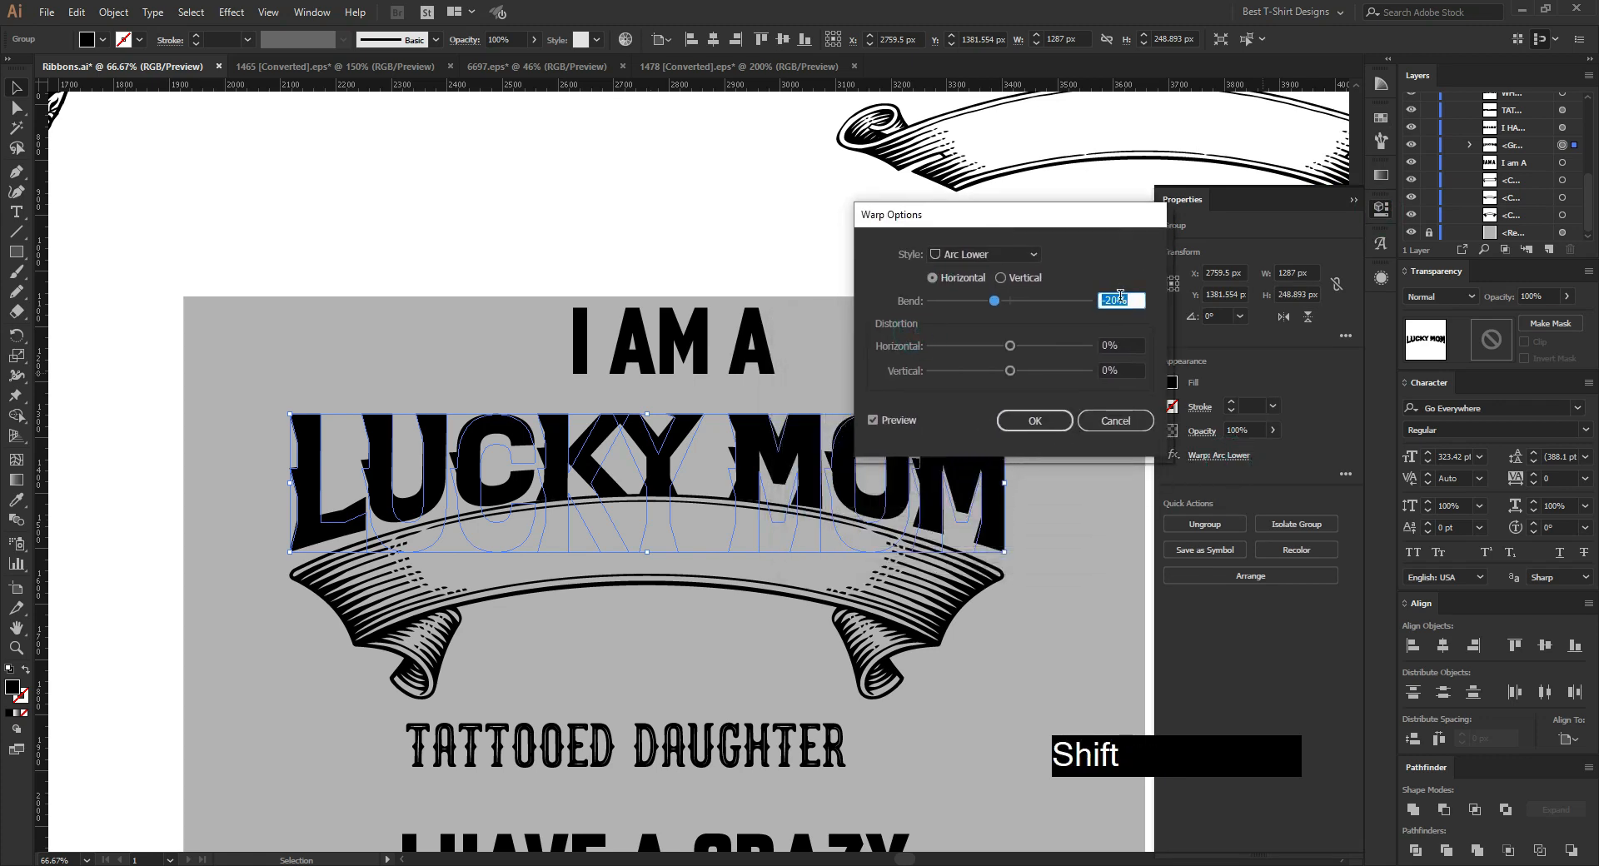
scroll(1121, 297, down, 1)
scroll(1131, 299, up, 7)
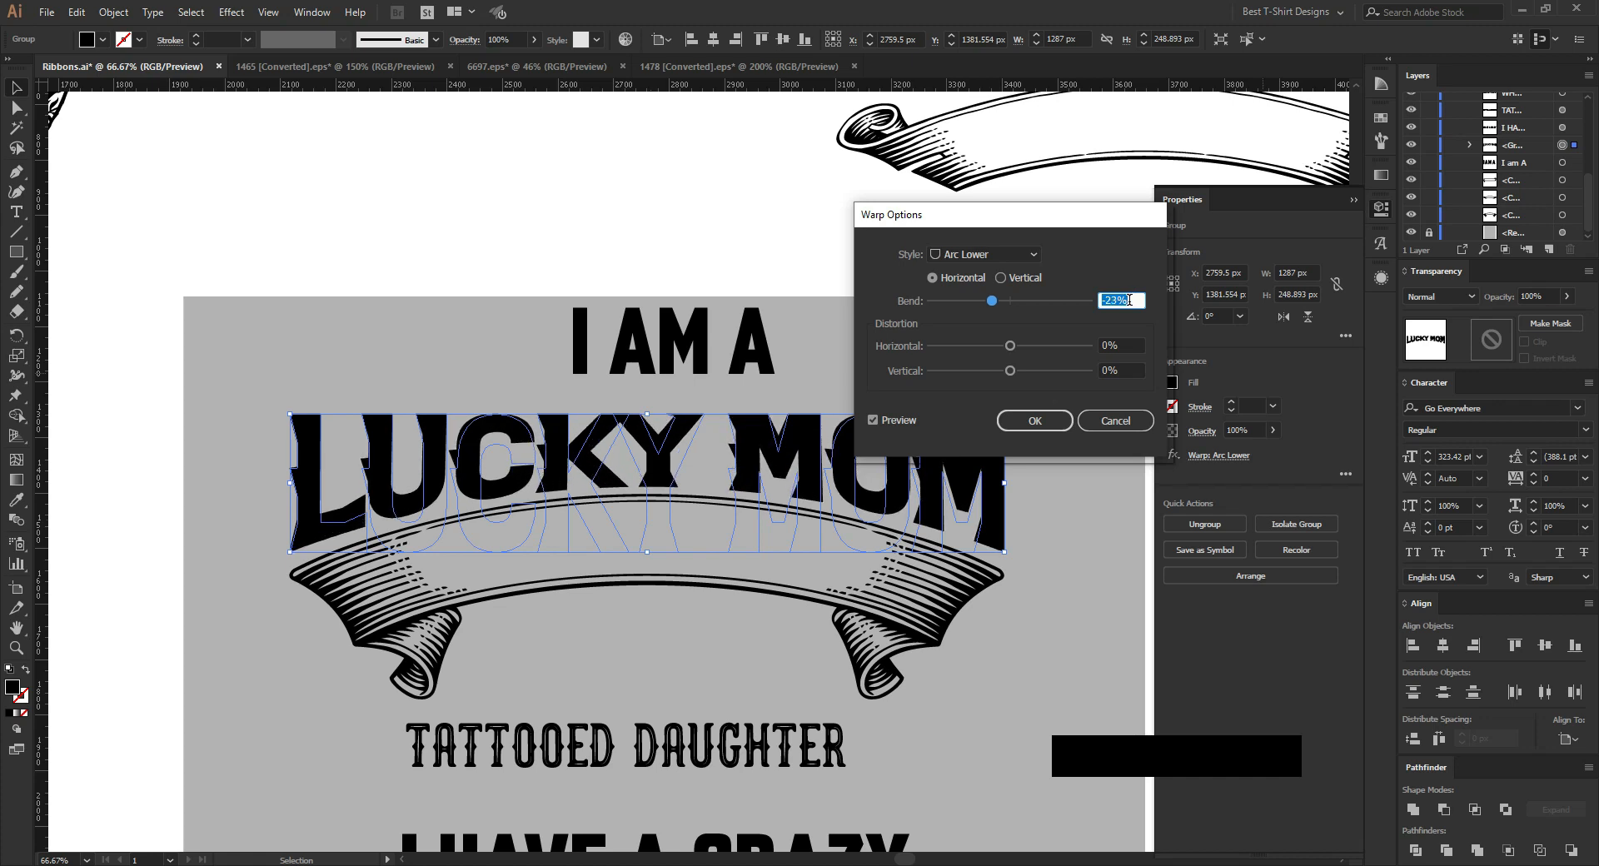
click(1041, 422)
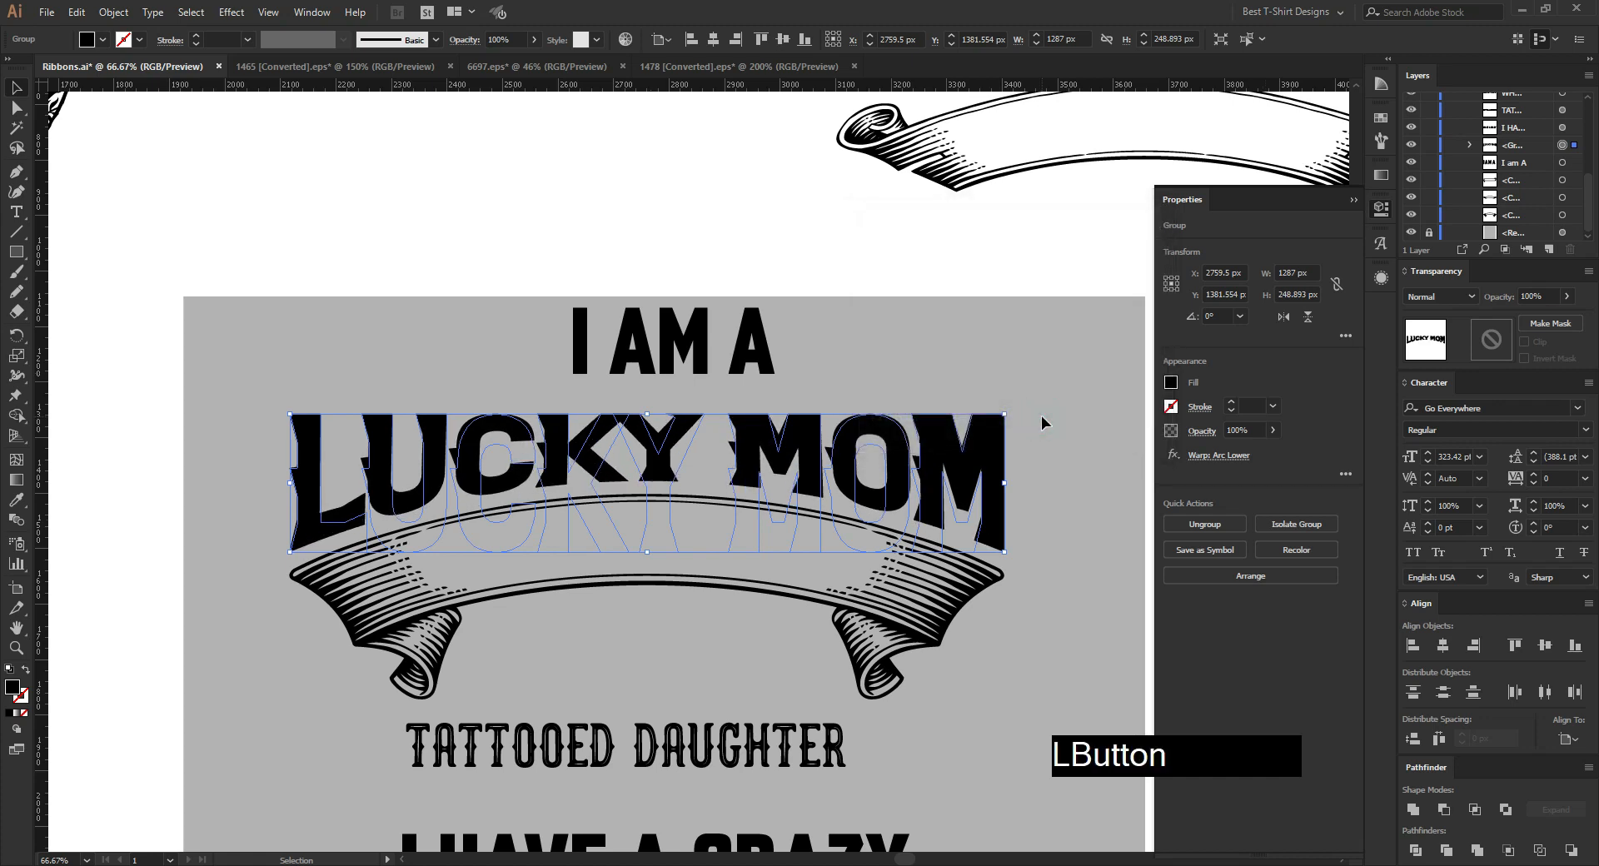
key(Down)
key(Down)
key(Up)
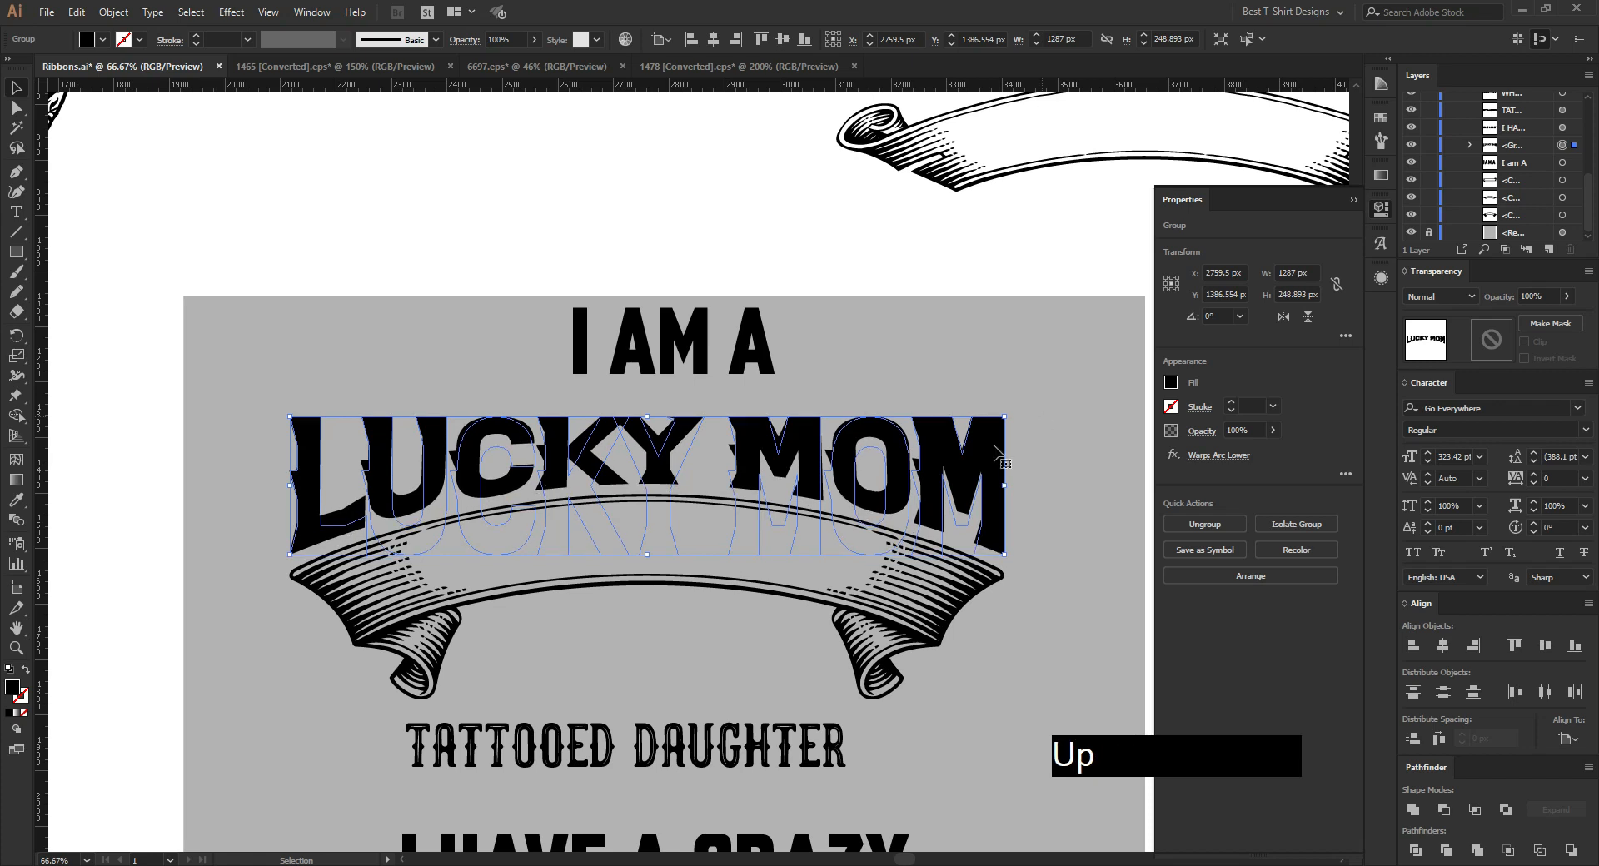
click(643, 667)
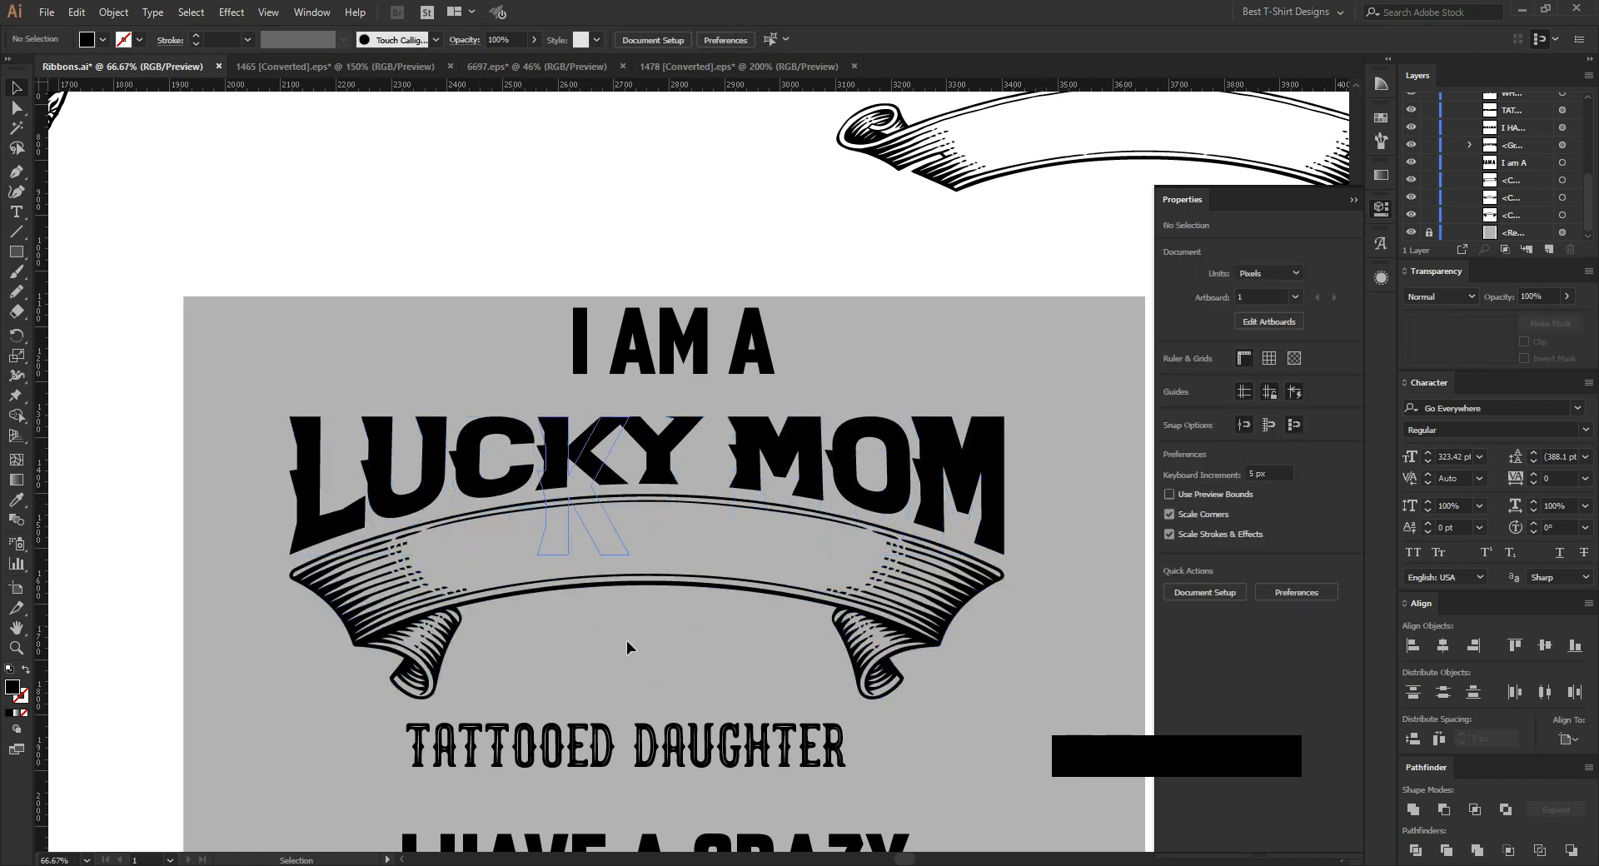
Step: Reposition TATTOOED DAUGHTER just below the ribbon's curled ends
drag(639, 759, 654, 711)
scroll(617, 640, down, 1)
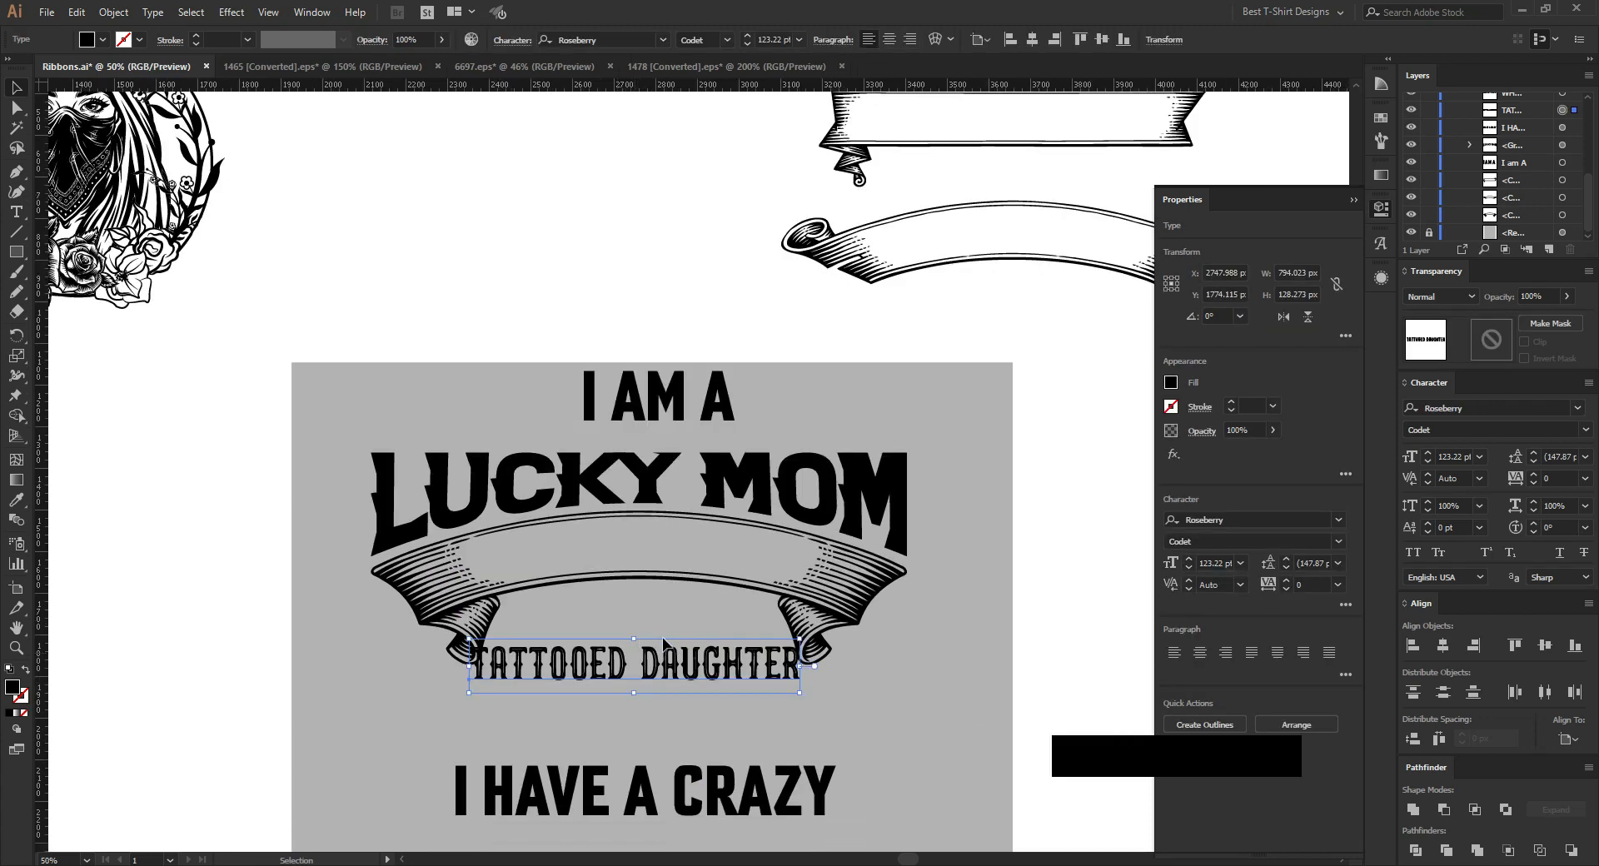
drag(684, 608, 679, 669)
Step: Move I HAVE A CRAZY inside the ribbon and scale it down to about 666 px wide
drag(723, 745, 720, 486)
scroll(720, 486, up, 1)
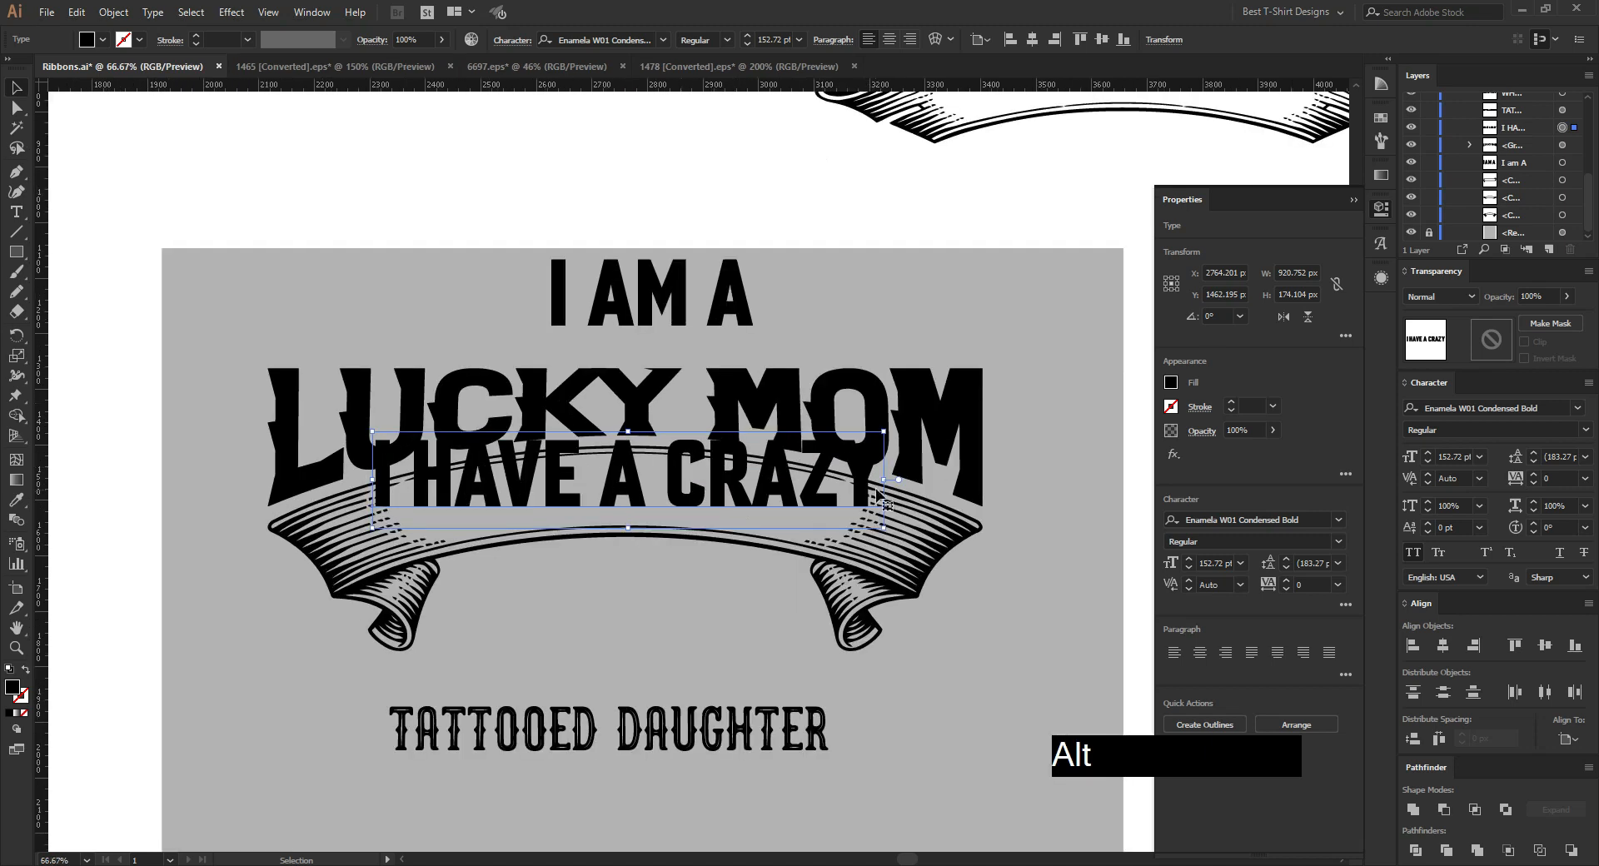
drag(881, 477, 814, 481)
drag(641, 493, 623, 540)
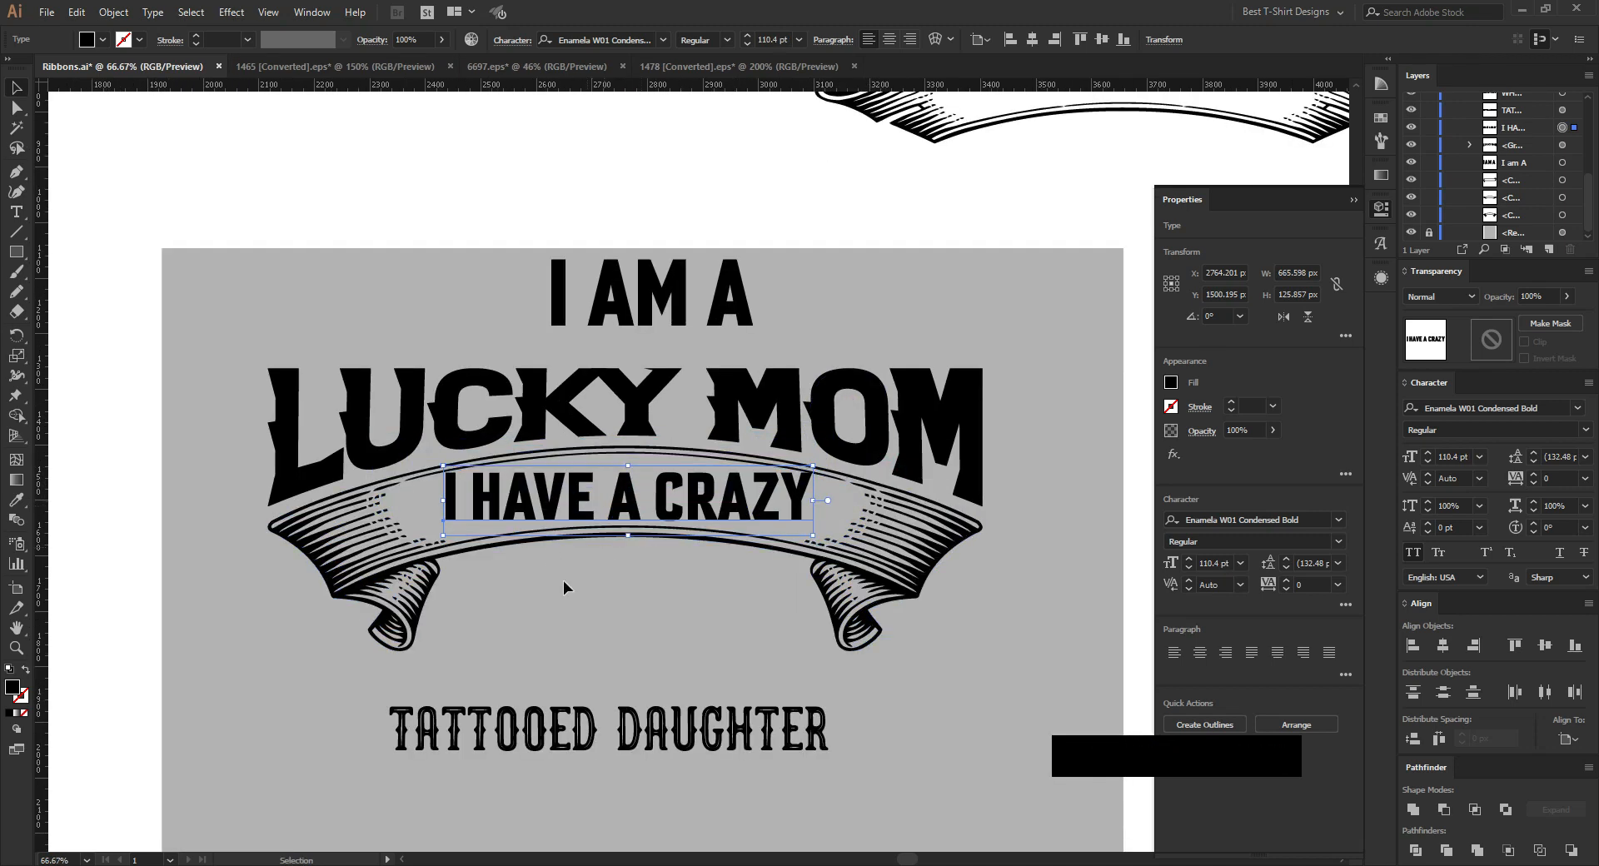
Step: Apply an Arc warp to I HAVE A CRAZY with a horizontal bend of 20%
click(232, 12)
mouse_move(350, 227)
click(457, 231)
scroll(1119, 301, up, 1)
scroll(1119, 300, up, 2)
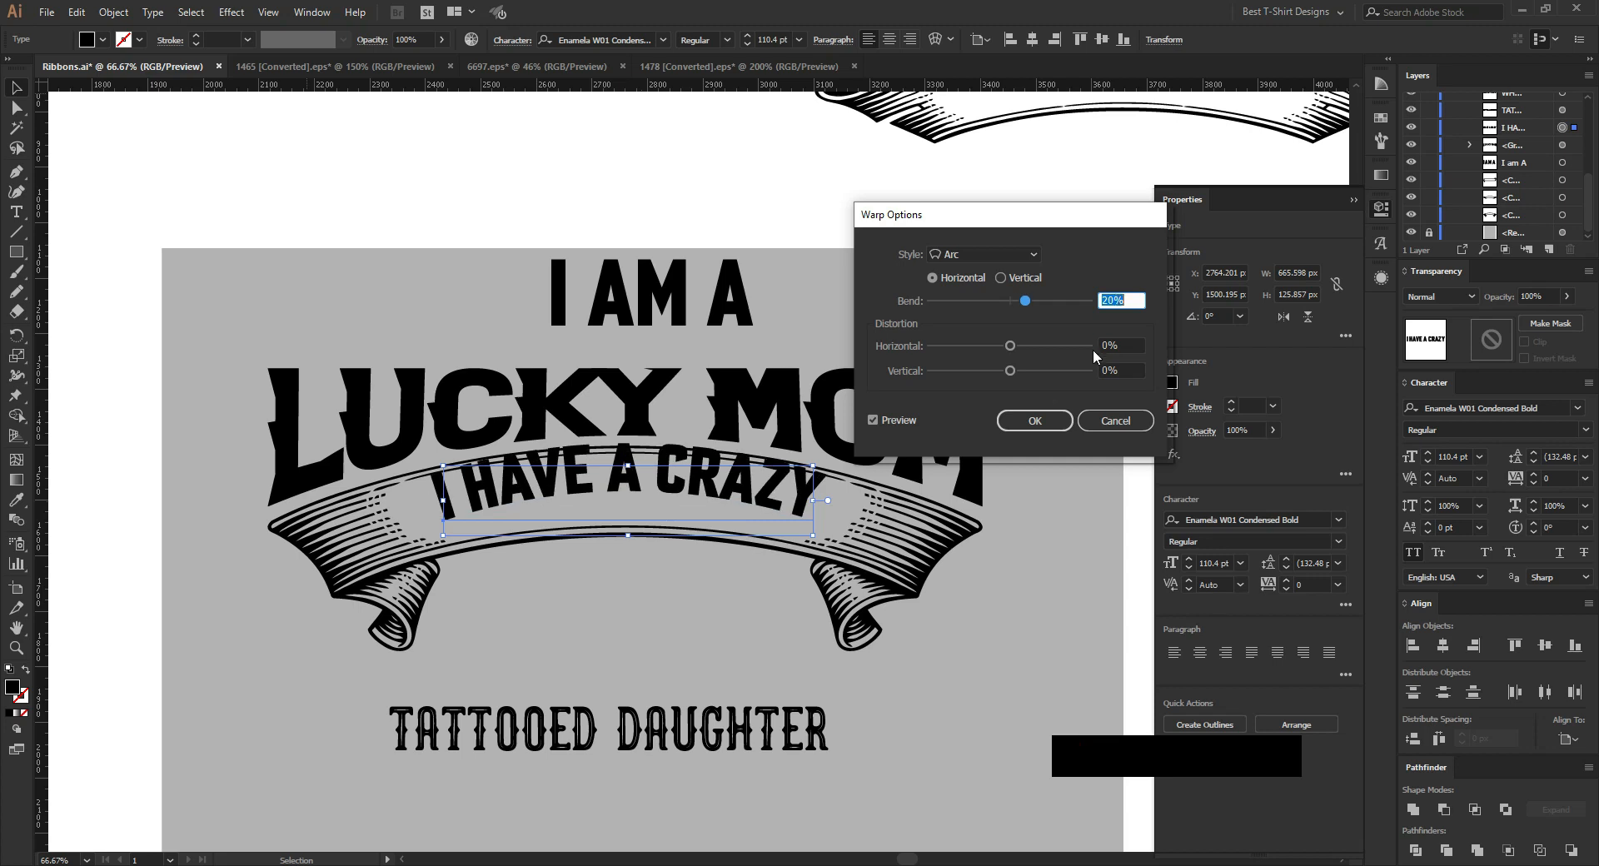
click(1035, 421)
Step: Enlarge I HAVE A CRAZY to about 878 px wide and shift it down within the ribbon
drag(818, 500, 874, 501)
key(Down)
key(Down)
key(Down)
key(Down)
key(Down)
key(Down)
key(Down)
key(Down)
key(Down)
key(Down)
key(Down)
key(Down)
key(Down)
key(Down)
key(Down)
key(Down)
key(Down)
key(Down)
key(Down)
key(Down)
key(Down)
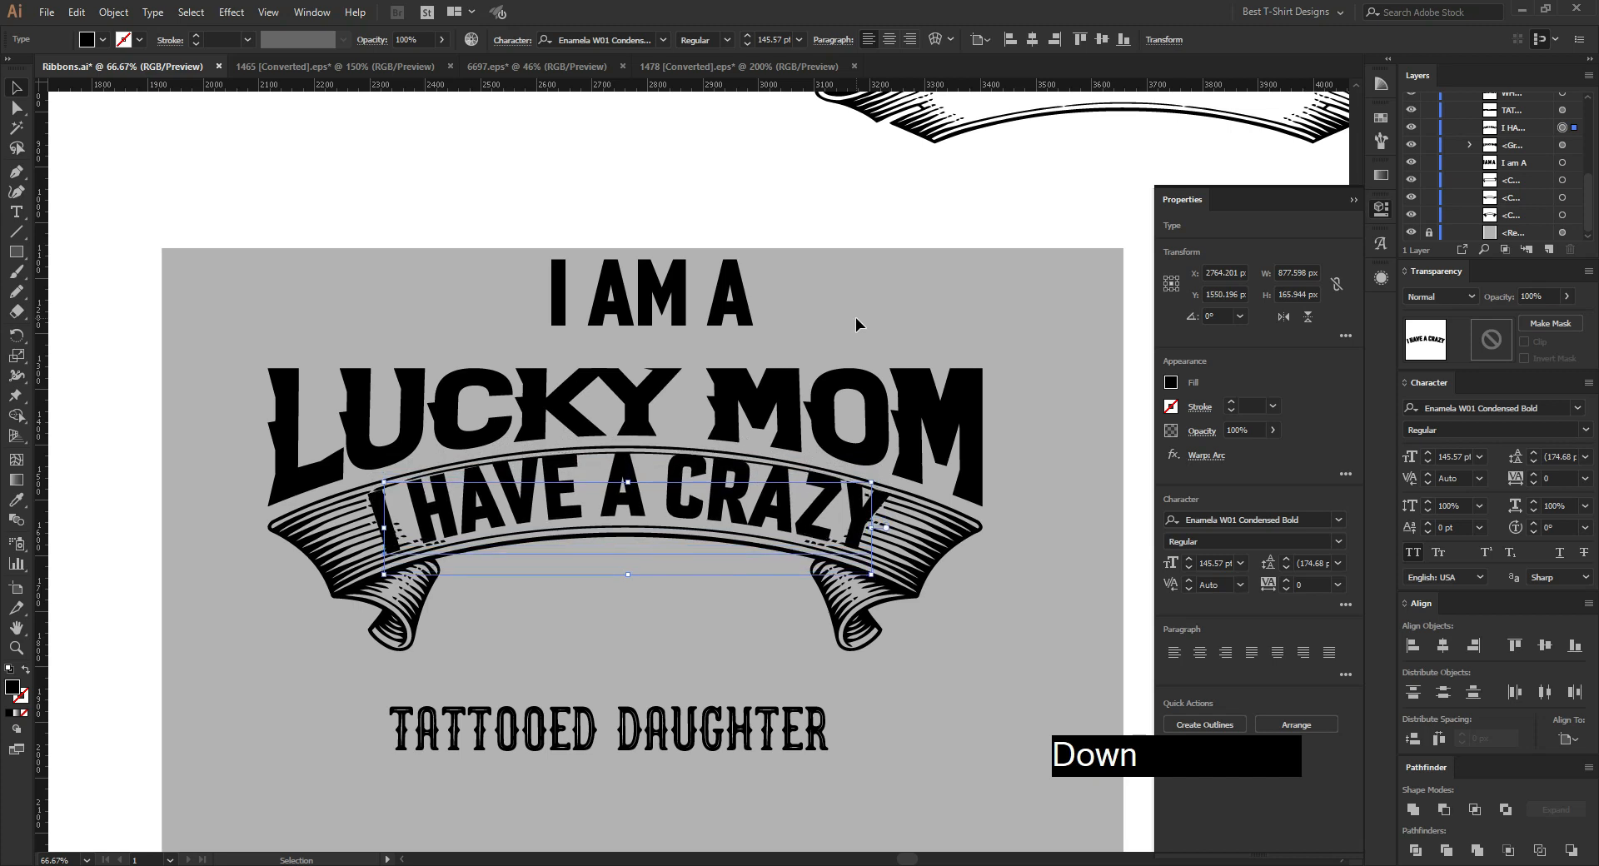
key(Down)
key(Down)
key(Down)
key(Down)
key(Down)
key(Down)
key(Down)
key(Down)
key(Down)
key(Down)
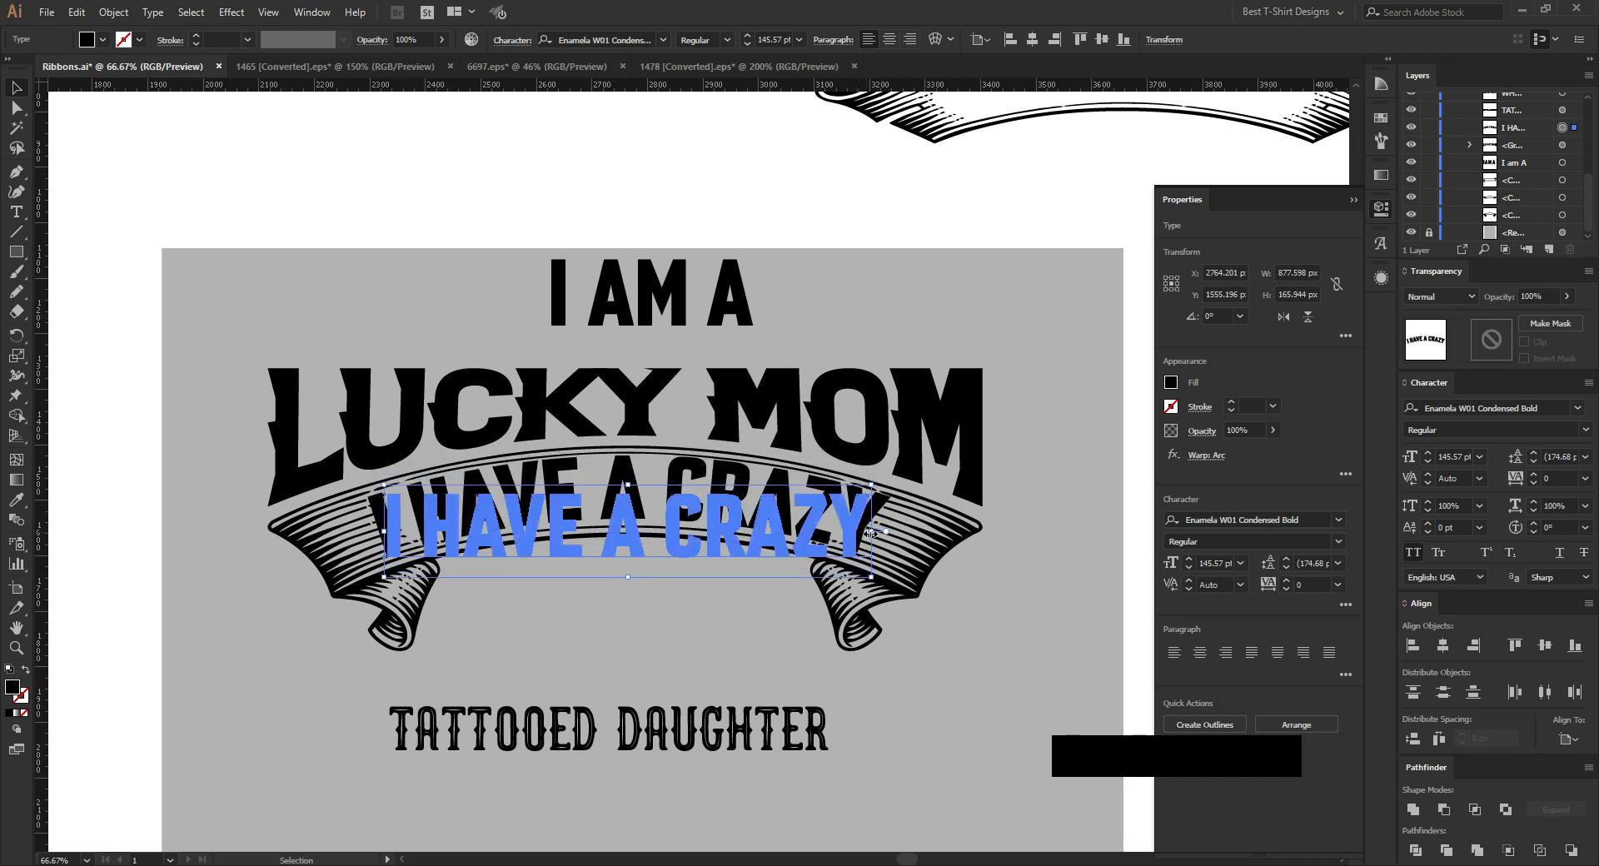
Step: Scale I HAVE A CRAZY down to about 812 px wide and fine-tune its height between the ribbon's edges
drag(871, 529, 854, 528)
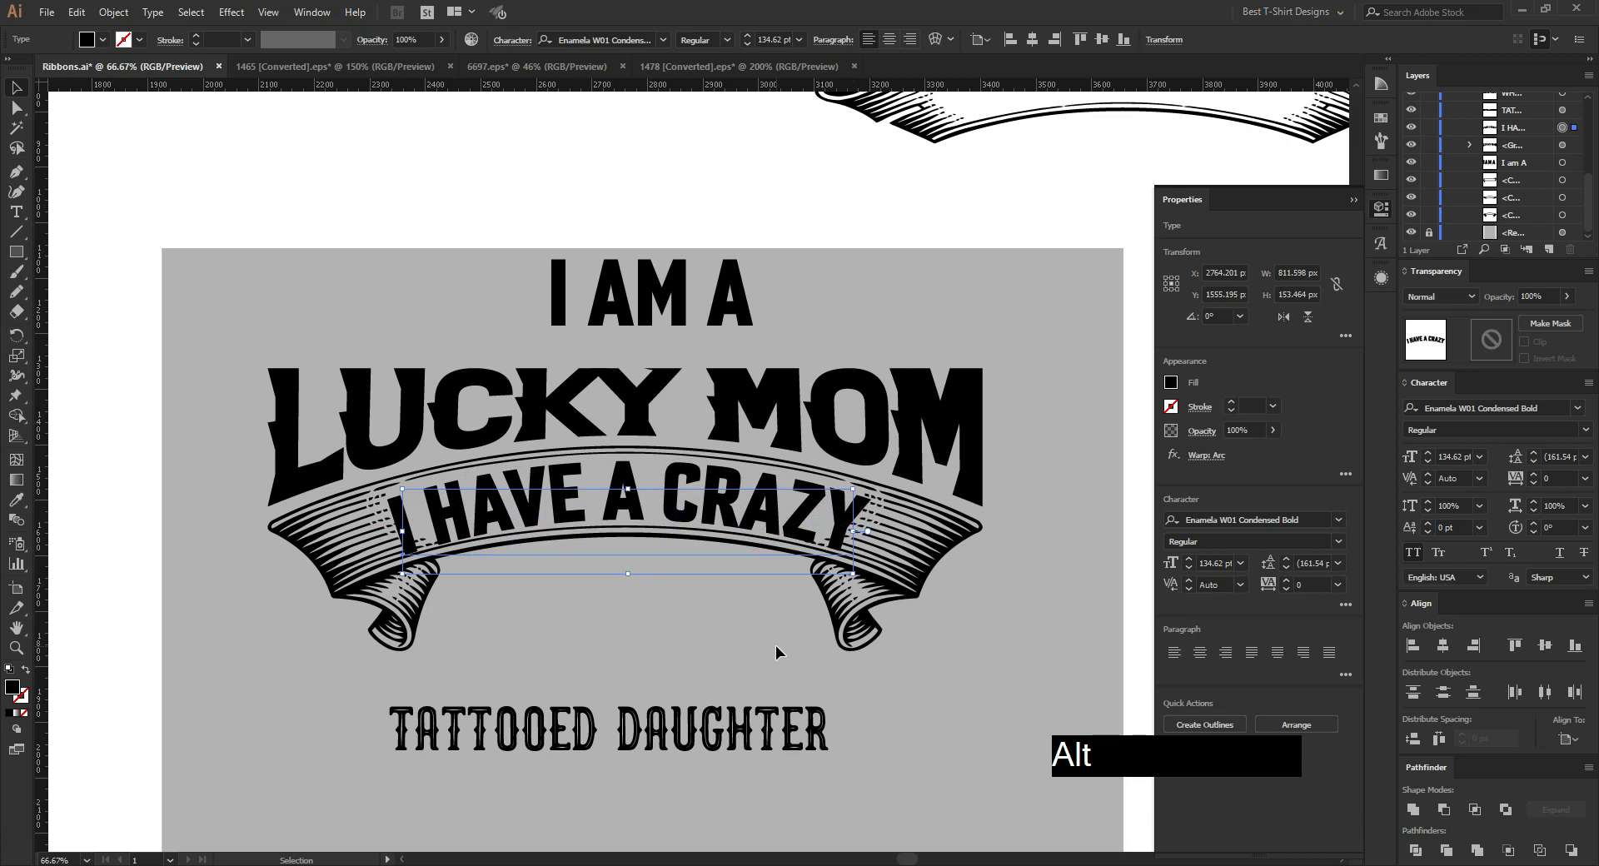
key(Up)
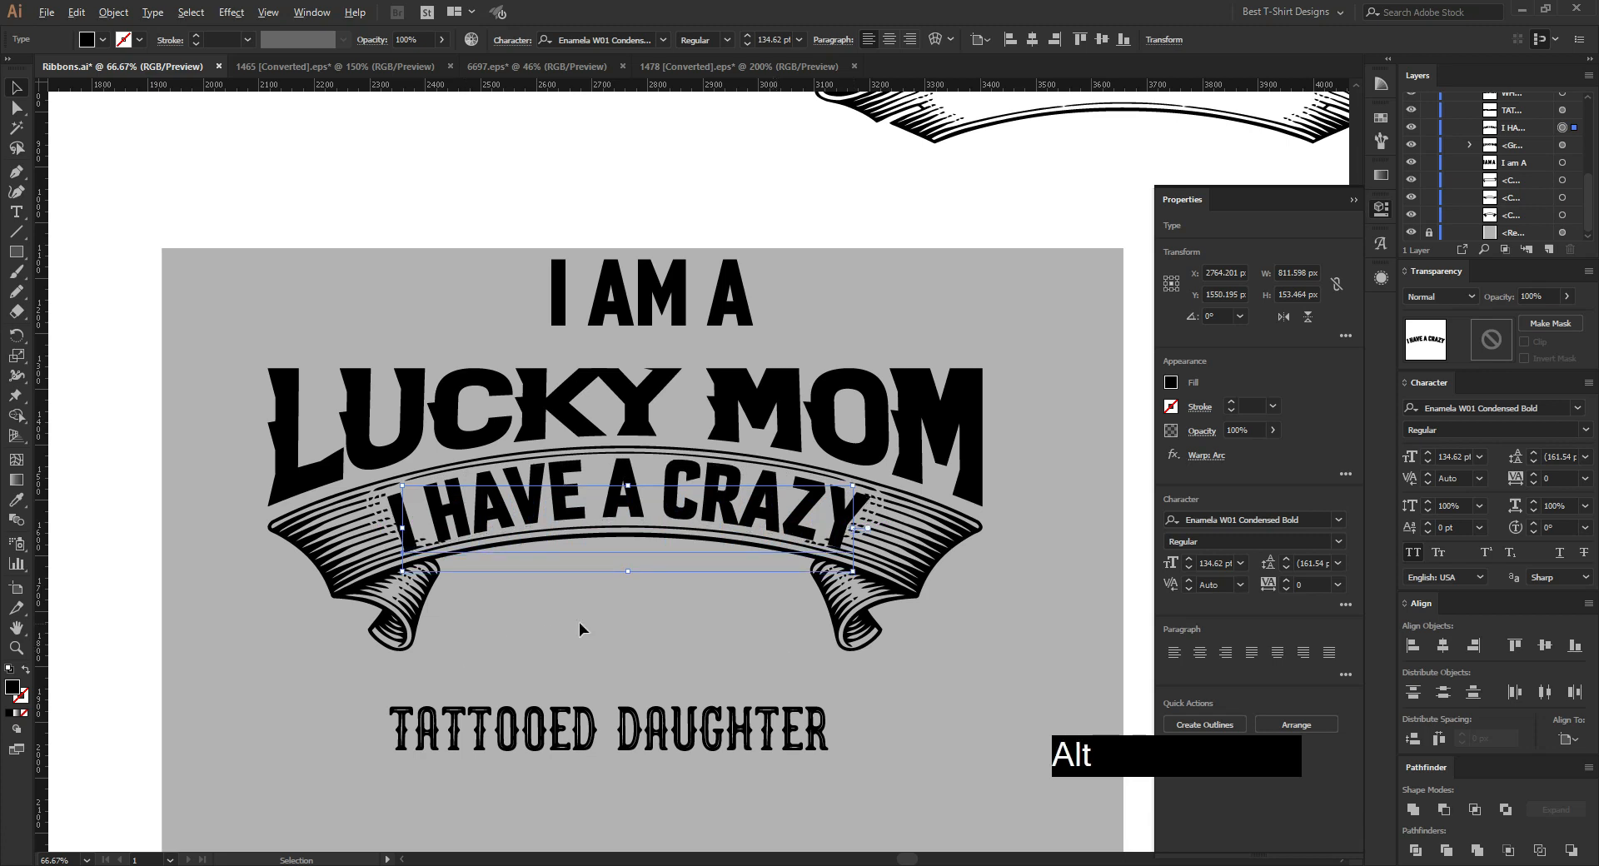
scroll(578, 622, up, 1)
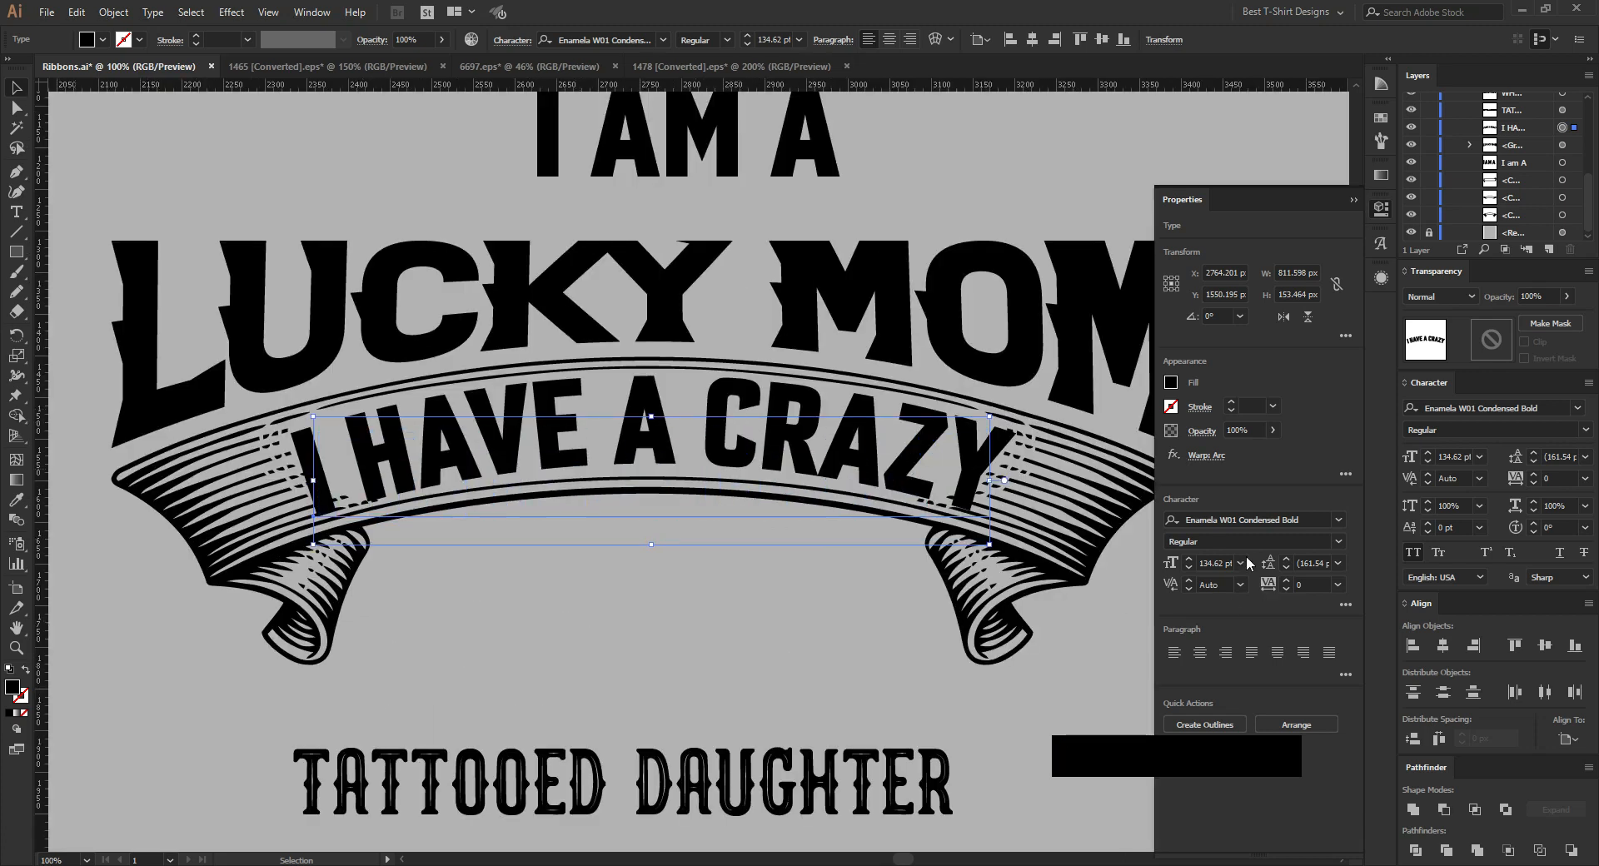
click(1207, 456)
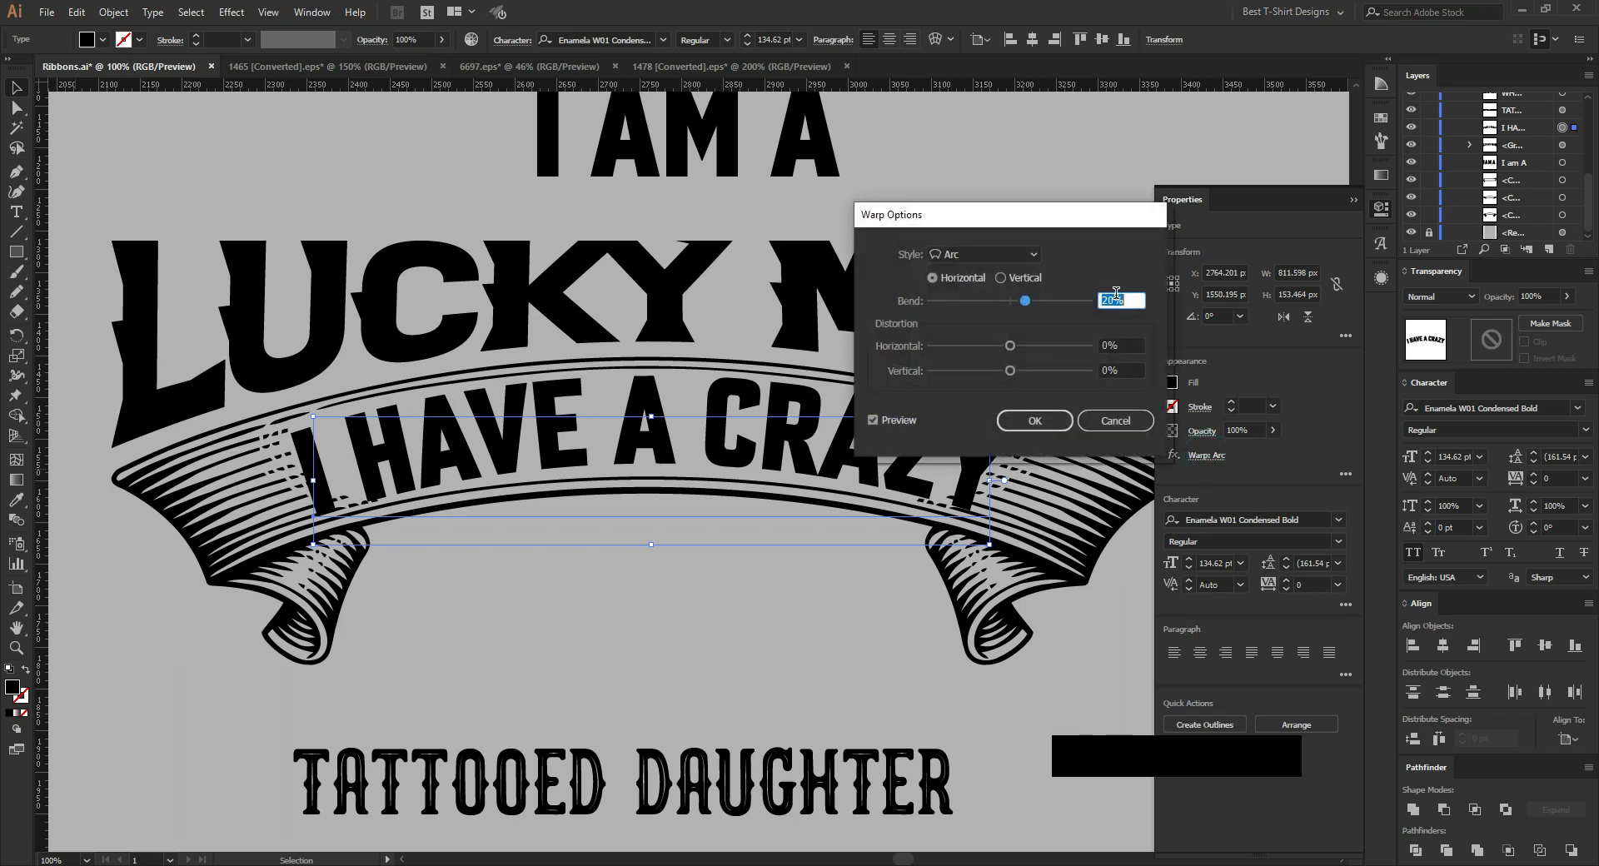
click(1055, 420)
key(Up)
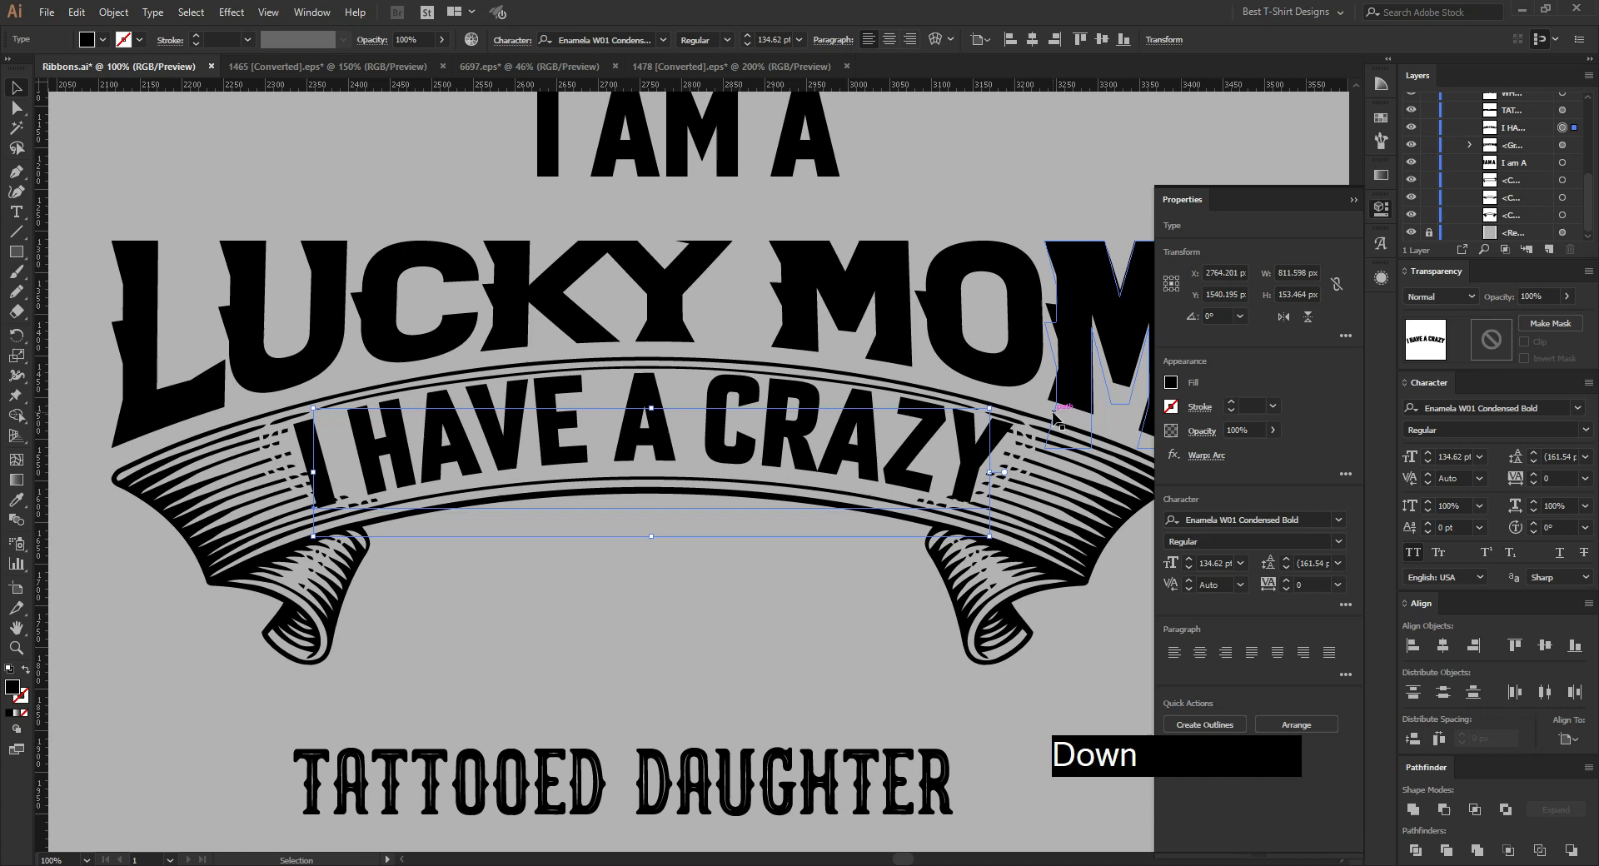
key(Down)
scroll(482, 566, down, 2)
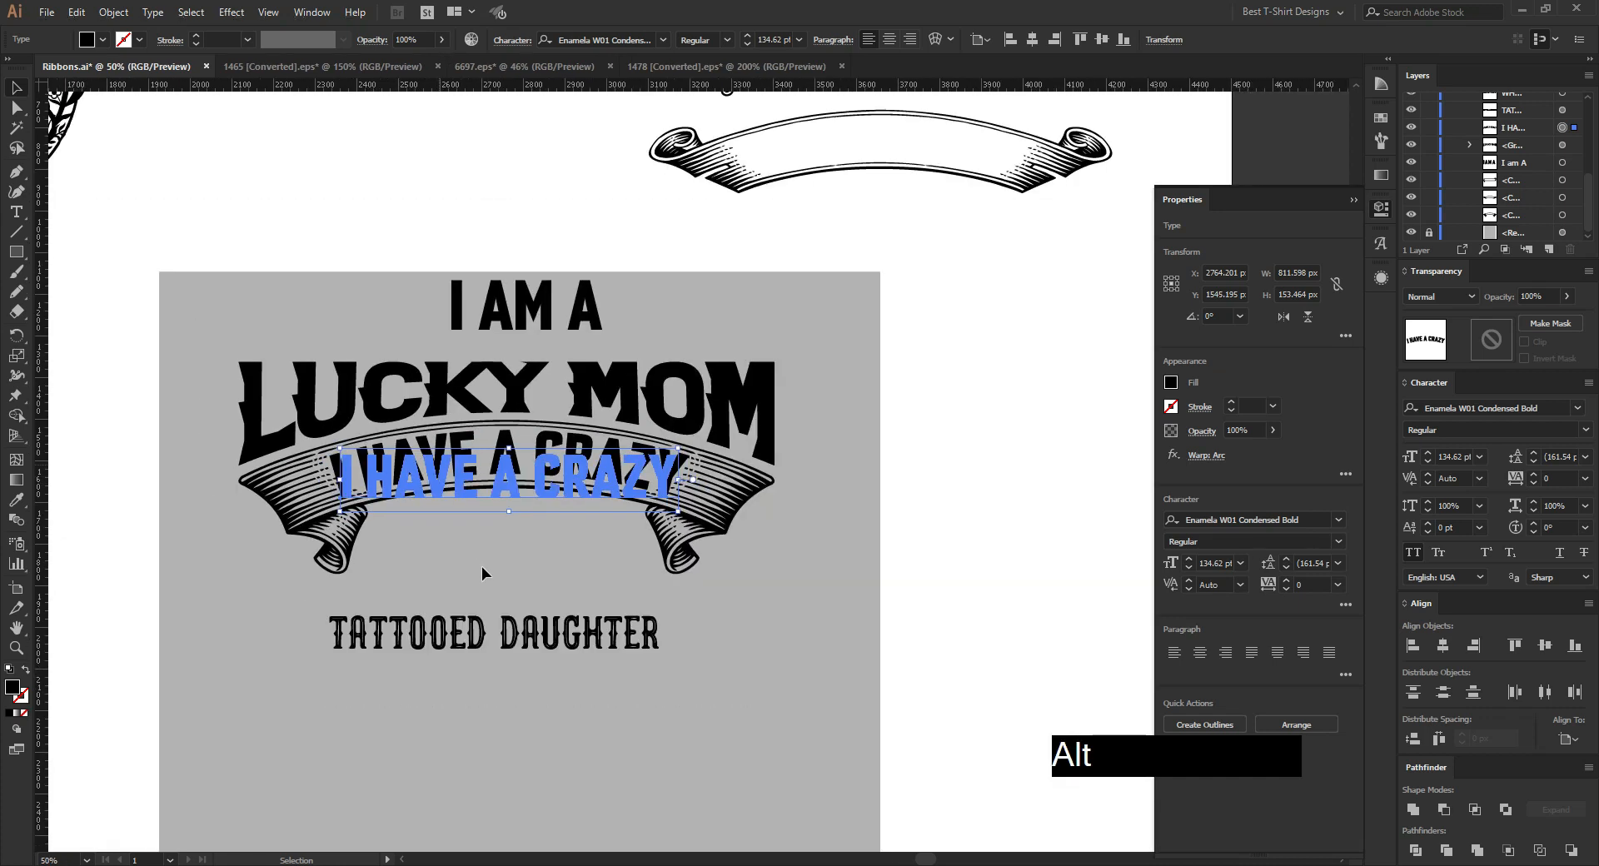
click(513, 568)
Step: Stretch LUCKY MOM upward to a height of about 284 px, closer to I AM A
scroll(618, 557, down, 2)
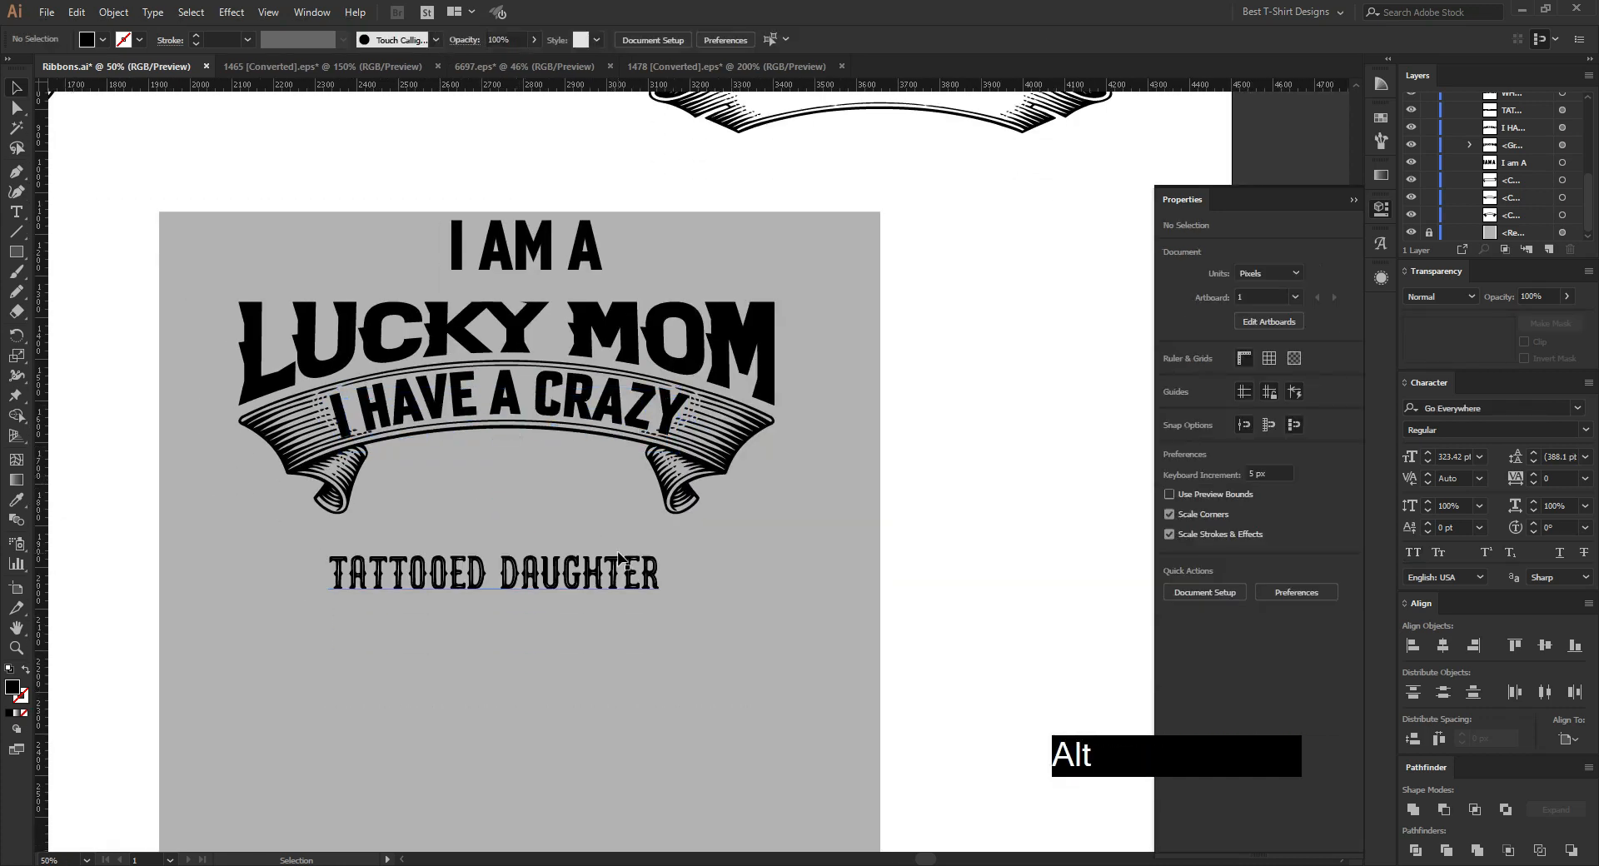
scroll(618, 557, down, 1)
click(558, 398)
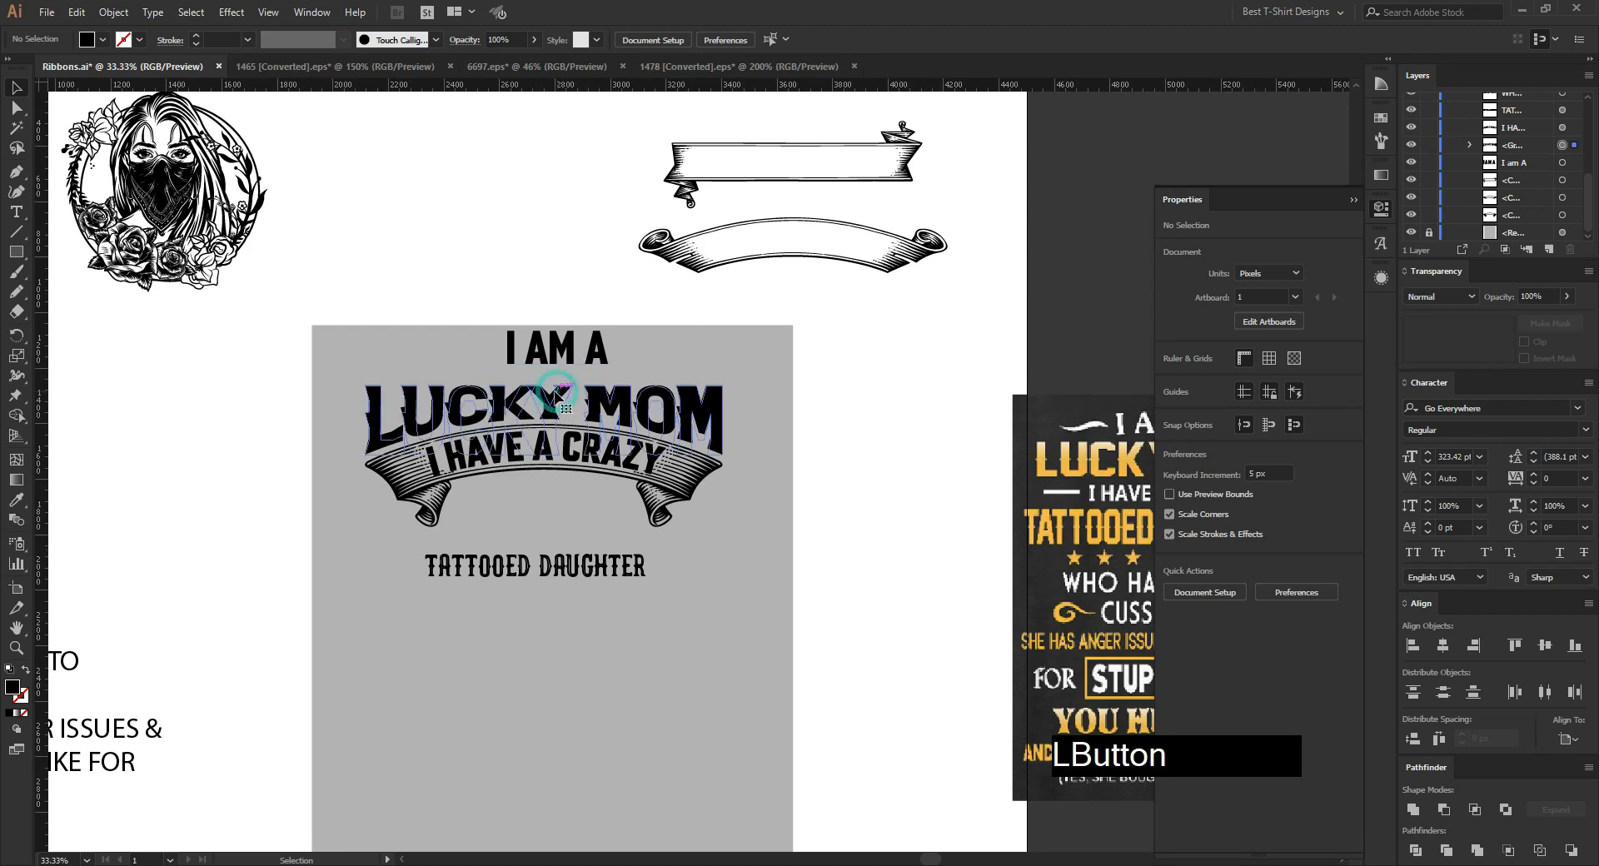
drag(545, 385, 545, 377)
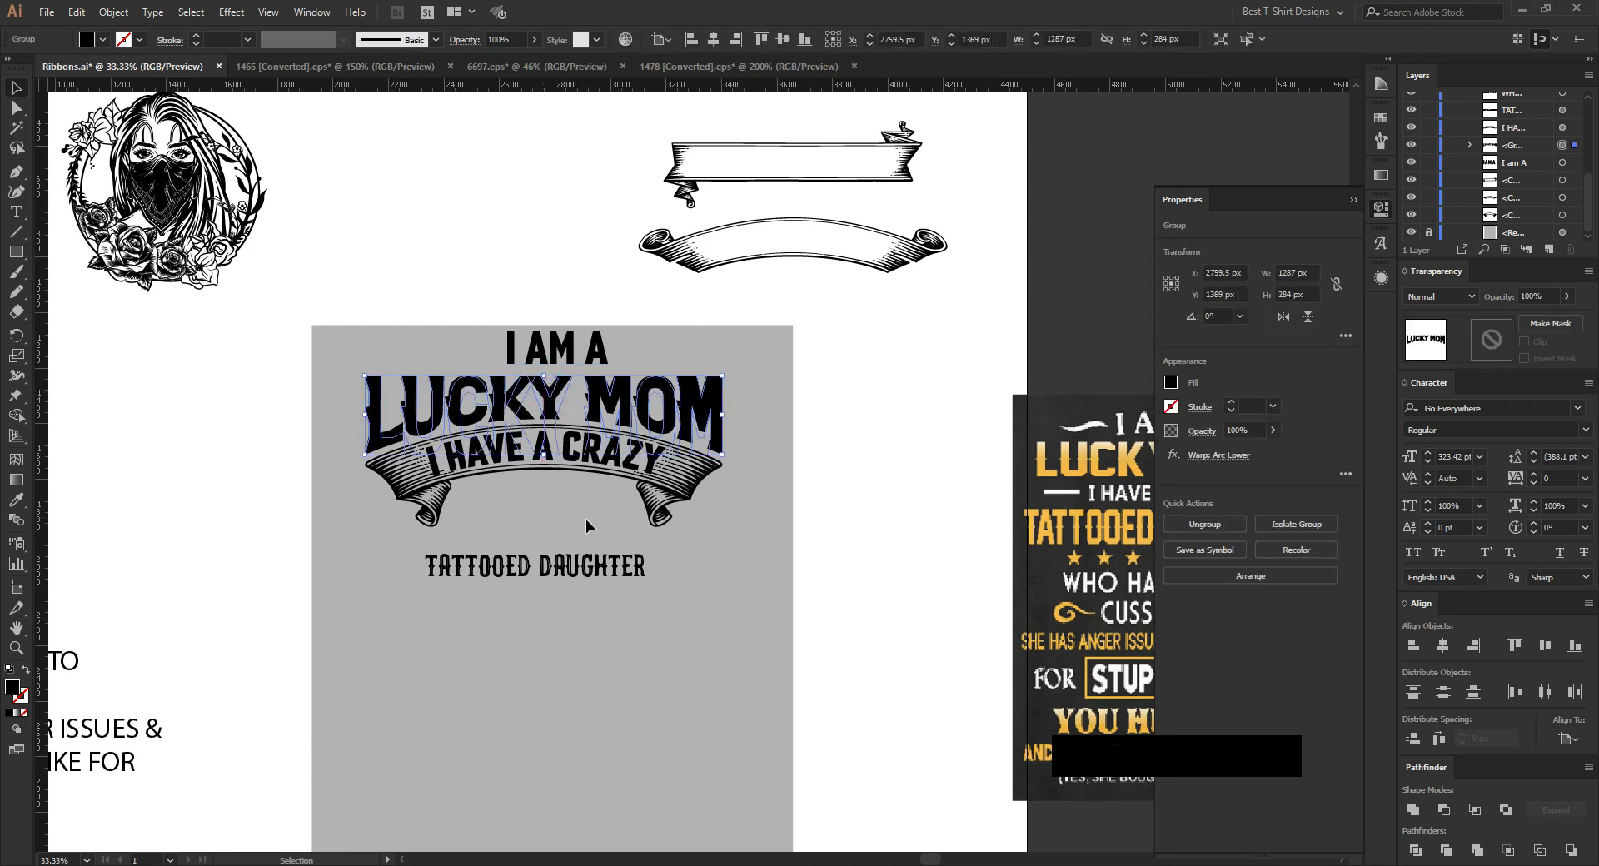
Step: Cut DAUGHTER out of the "TATTOOED DAUGHTER" text and move the remaining TATTOOED up beneath the ribbon
click(587, 528)
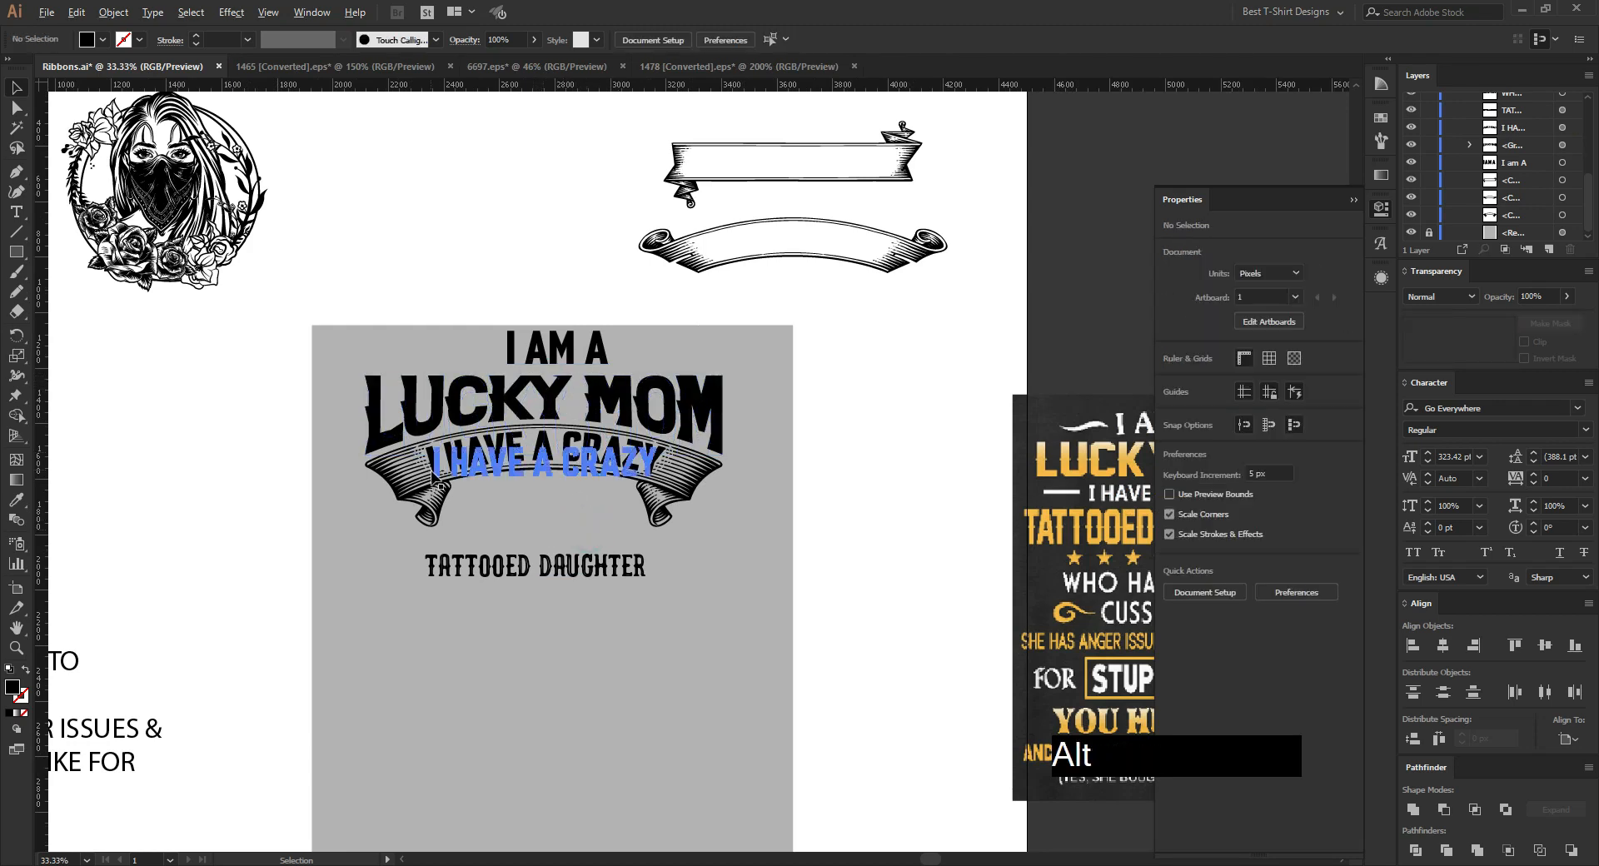
scroll(432, 472, up, 1)
click(607, 597)
key(t)
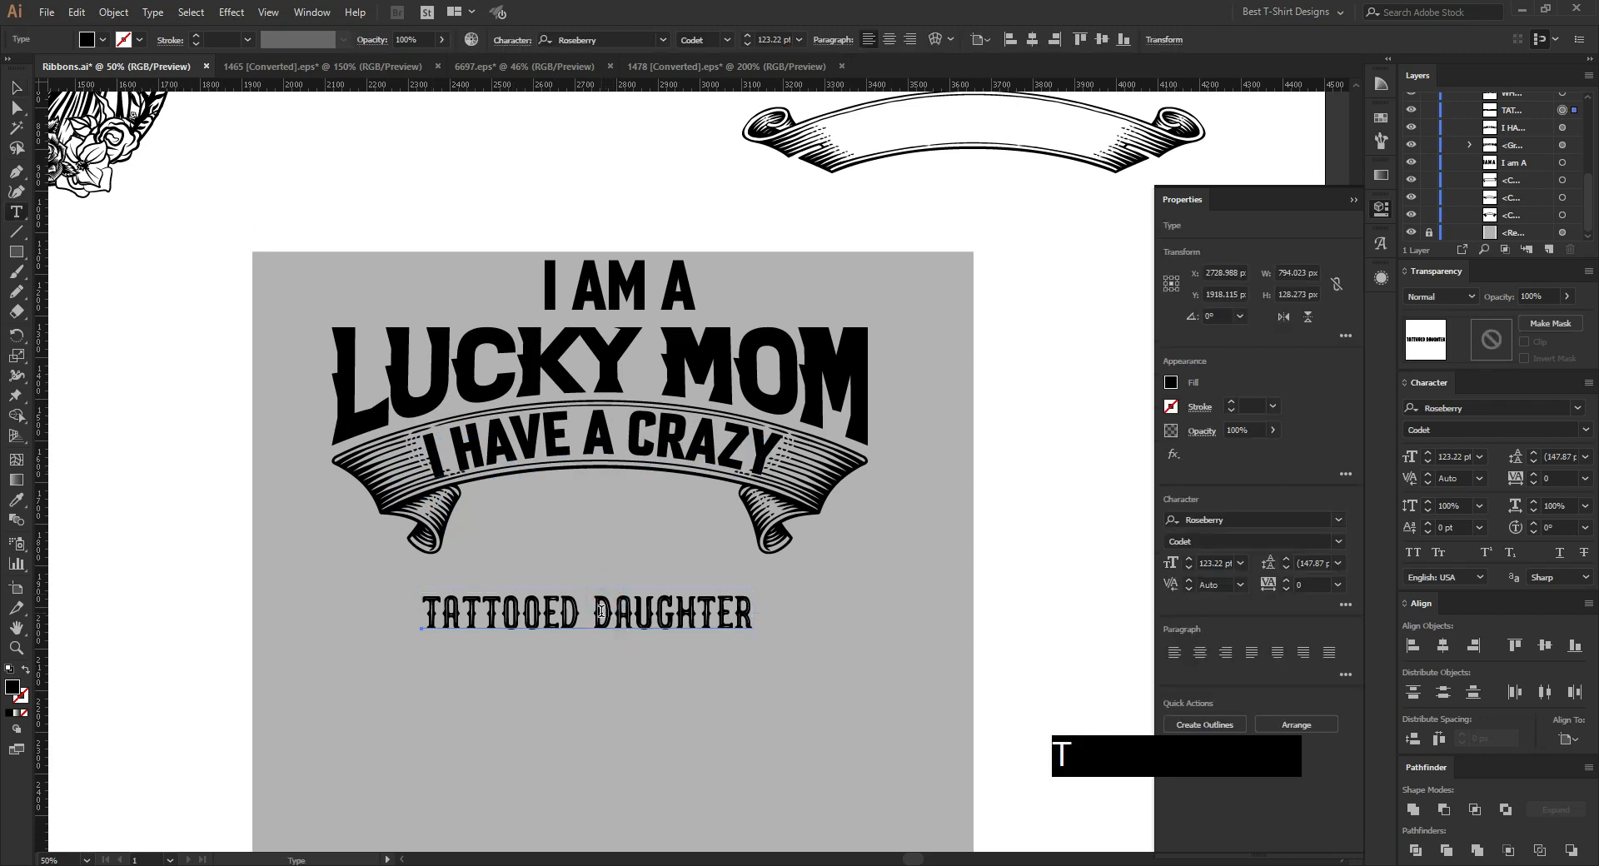
drag(597, 610, 807, 606)
key(ctrl+x)
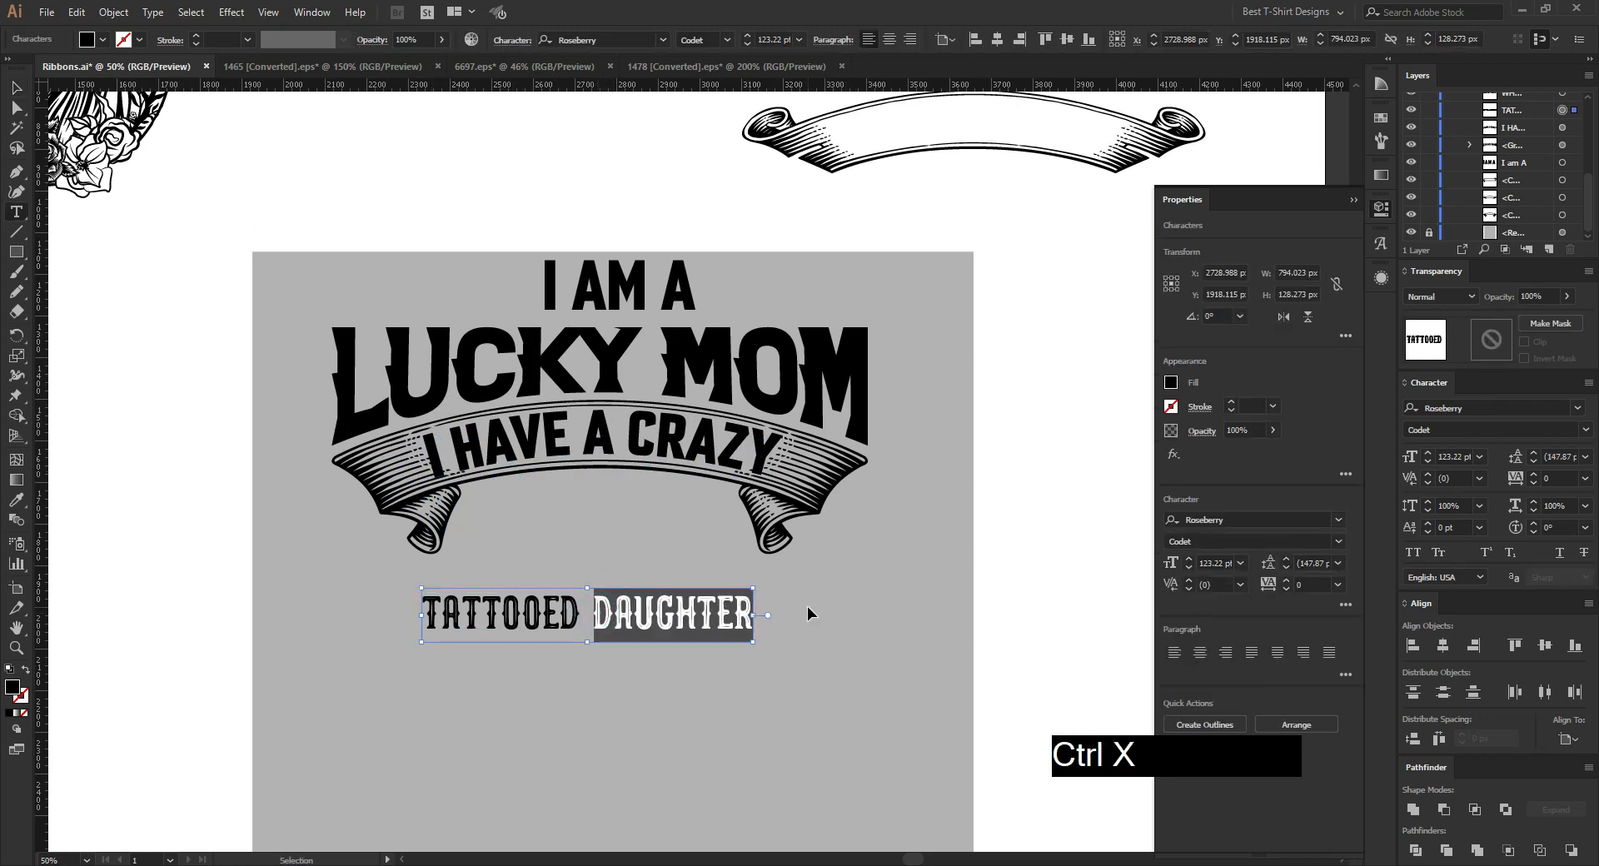
key(BackSpace)
click(16, 86)
drag(530, 620, 618, 508)
Step: Paste DAUGHTER as its own text object, enlarge it to about 673 px wide and place it beneath TATTOOED
key(ctrl+v)
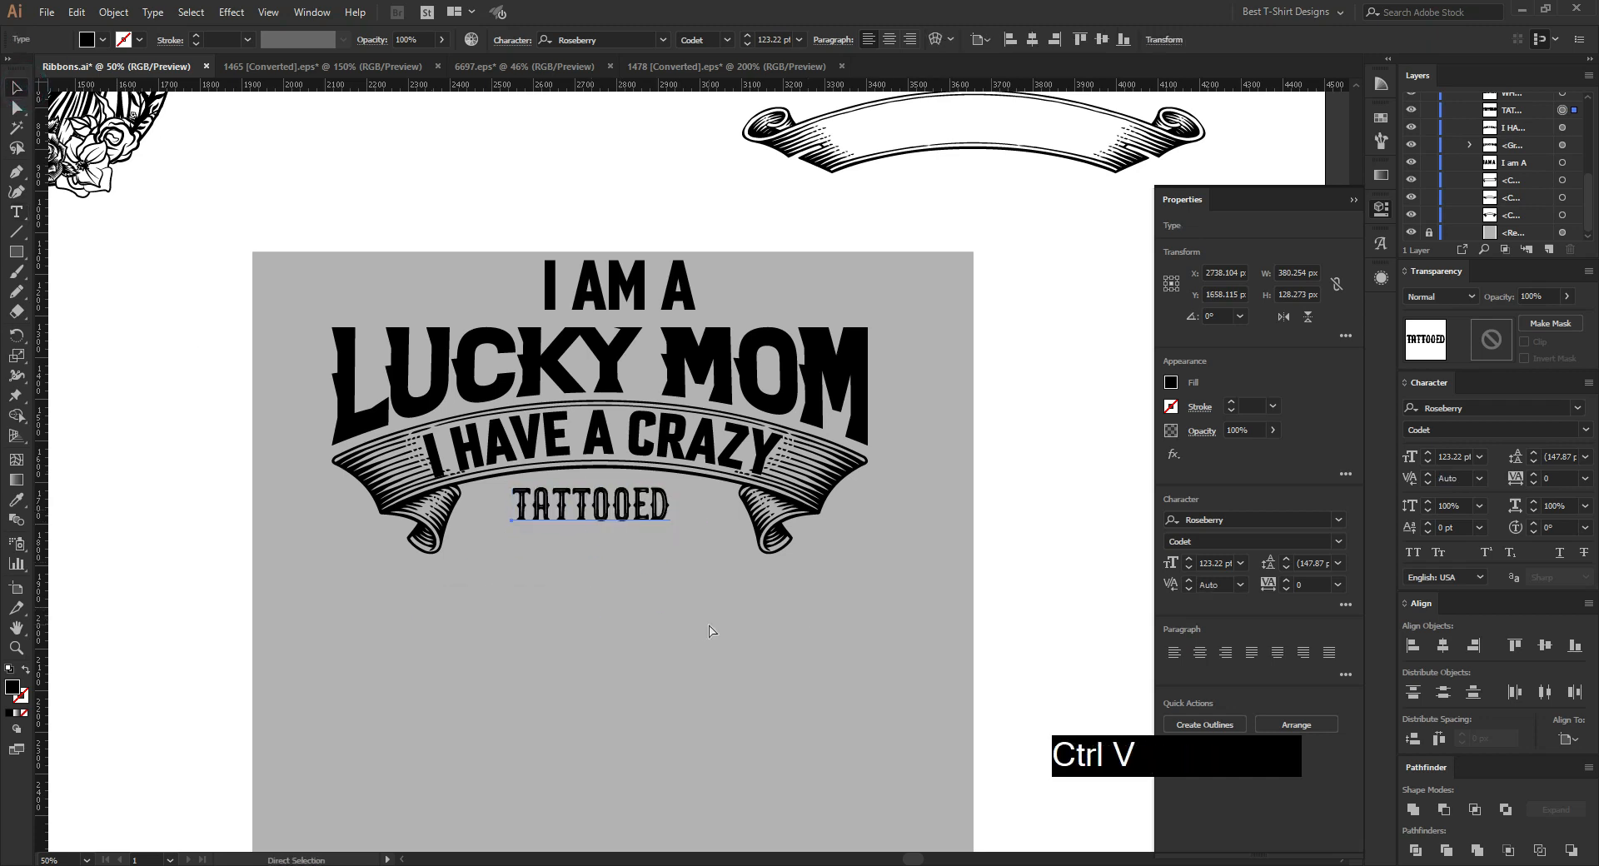
drag(742, 500, 828, 646)
drag(686, 584, 659, 568)
drag(766, 574, 746, 570)
key(Up)
key(Up)
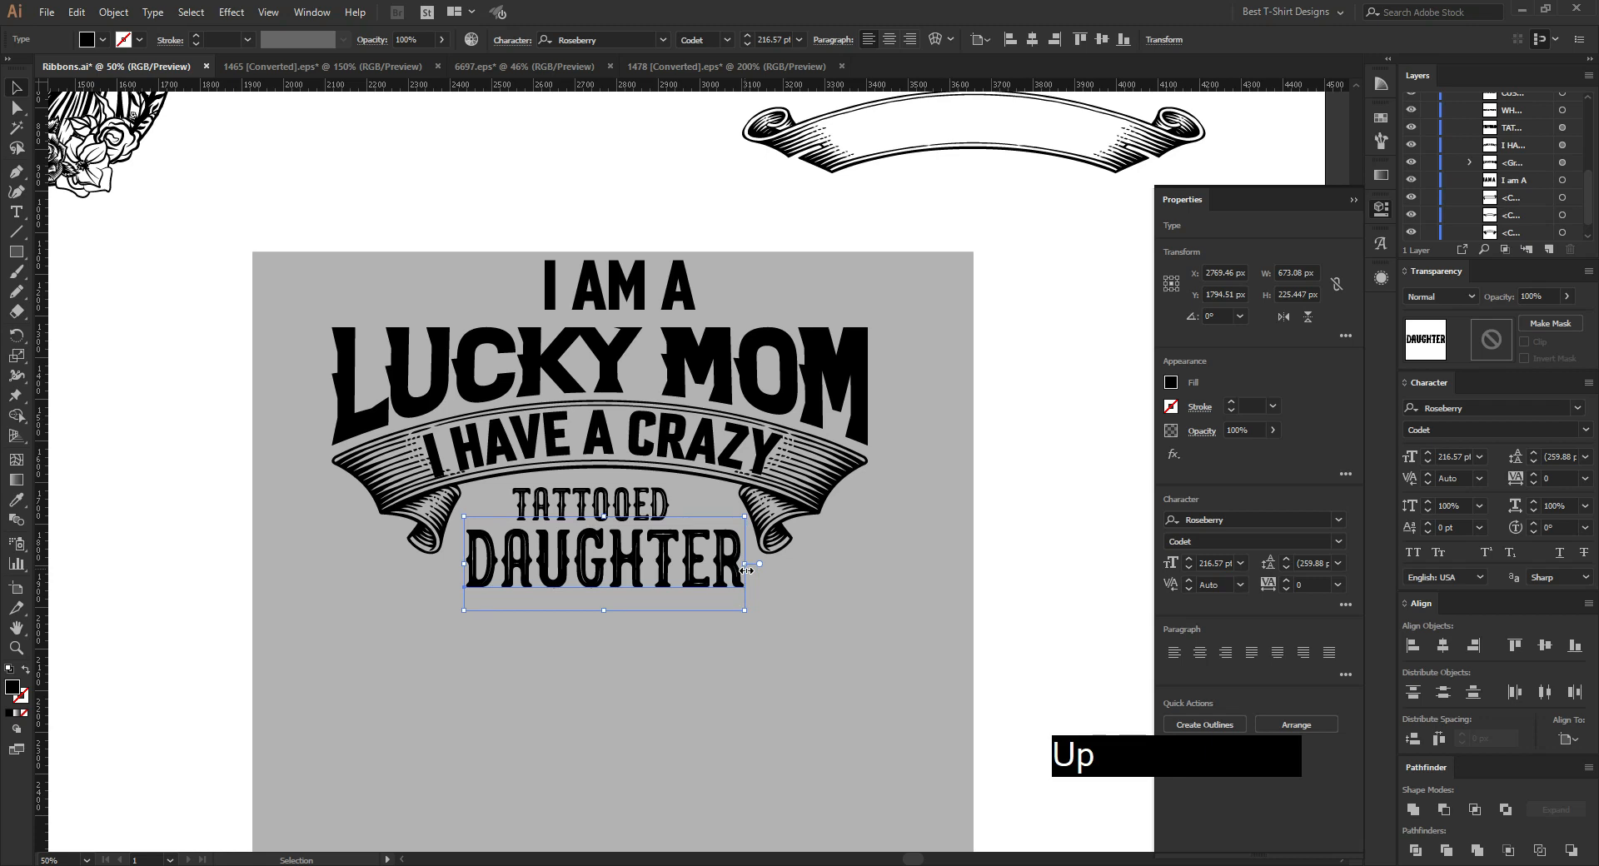
Step: Reposition DAUGHTER and TATTOOED so they stack centrally between the ribbon's two curled ends
scroll(551, 601, up, 1)
drag(609, 555, 608, 593)
drag(625, 476, 1062, 601)
drag(701, 603, 696, 548)
drag(1031, 615, 617, 471)
Step: Apply the Narmada font to TATTOOED and retype the word as "Tattooed"
right_click(618, 470)
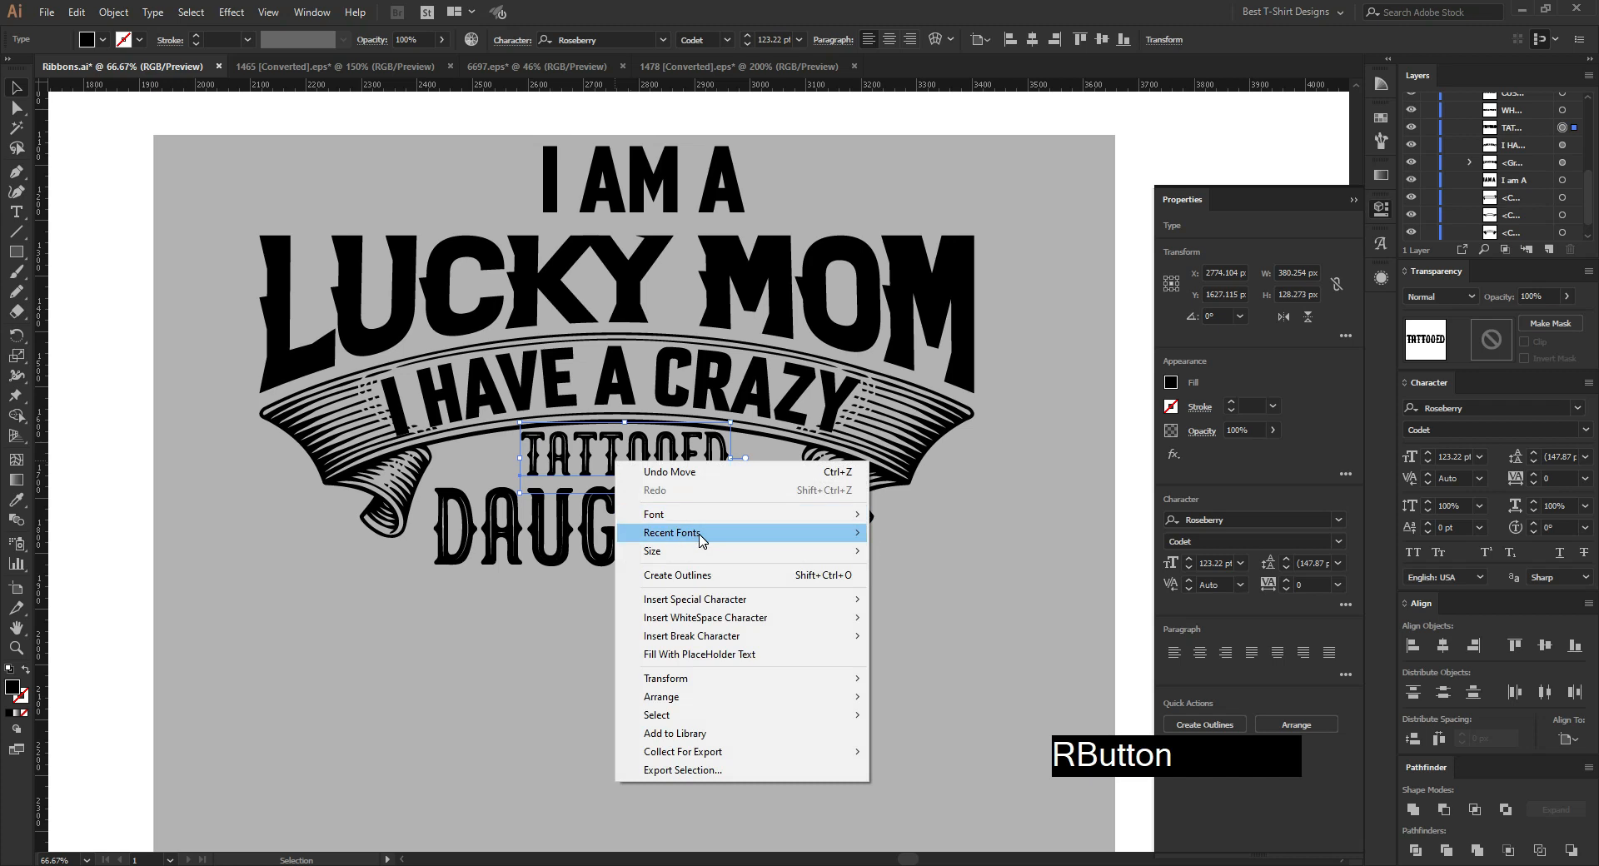
mouse_move(700, 535)
click(971, 624)
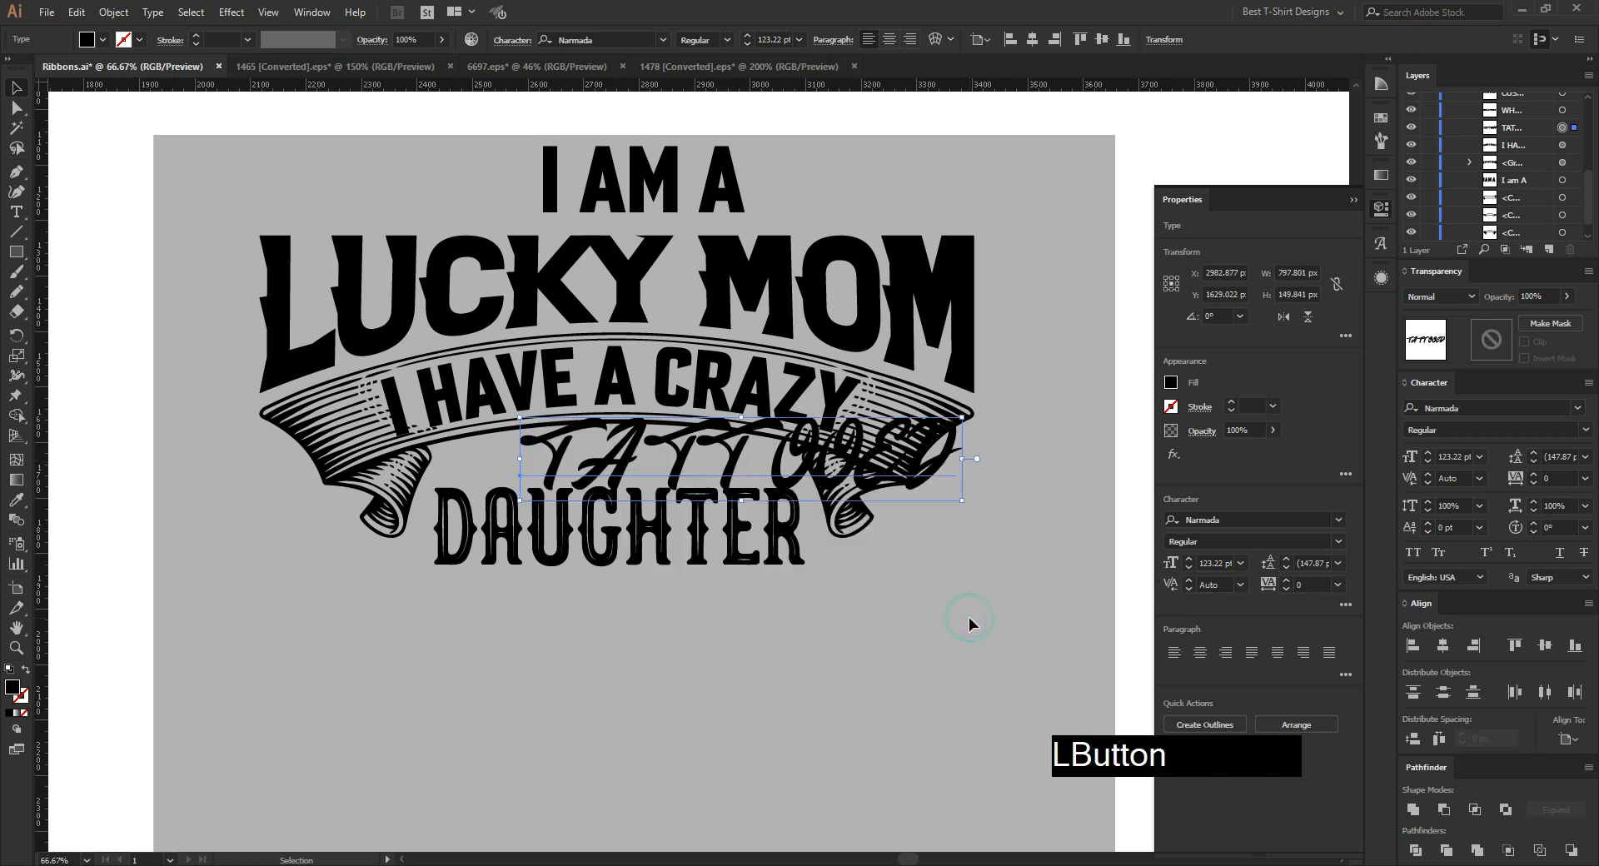
key(t)
double_click(688, 447)
text(Tattooed)
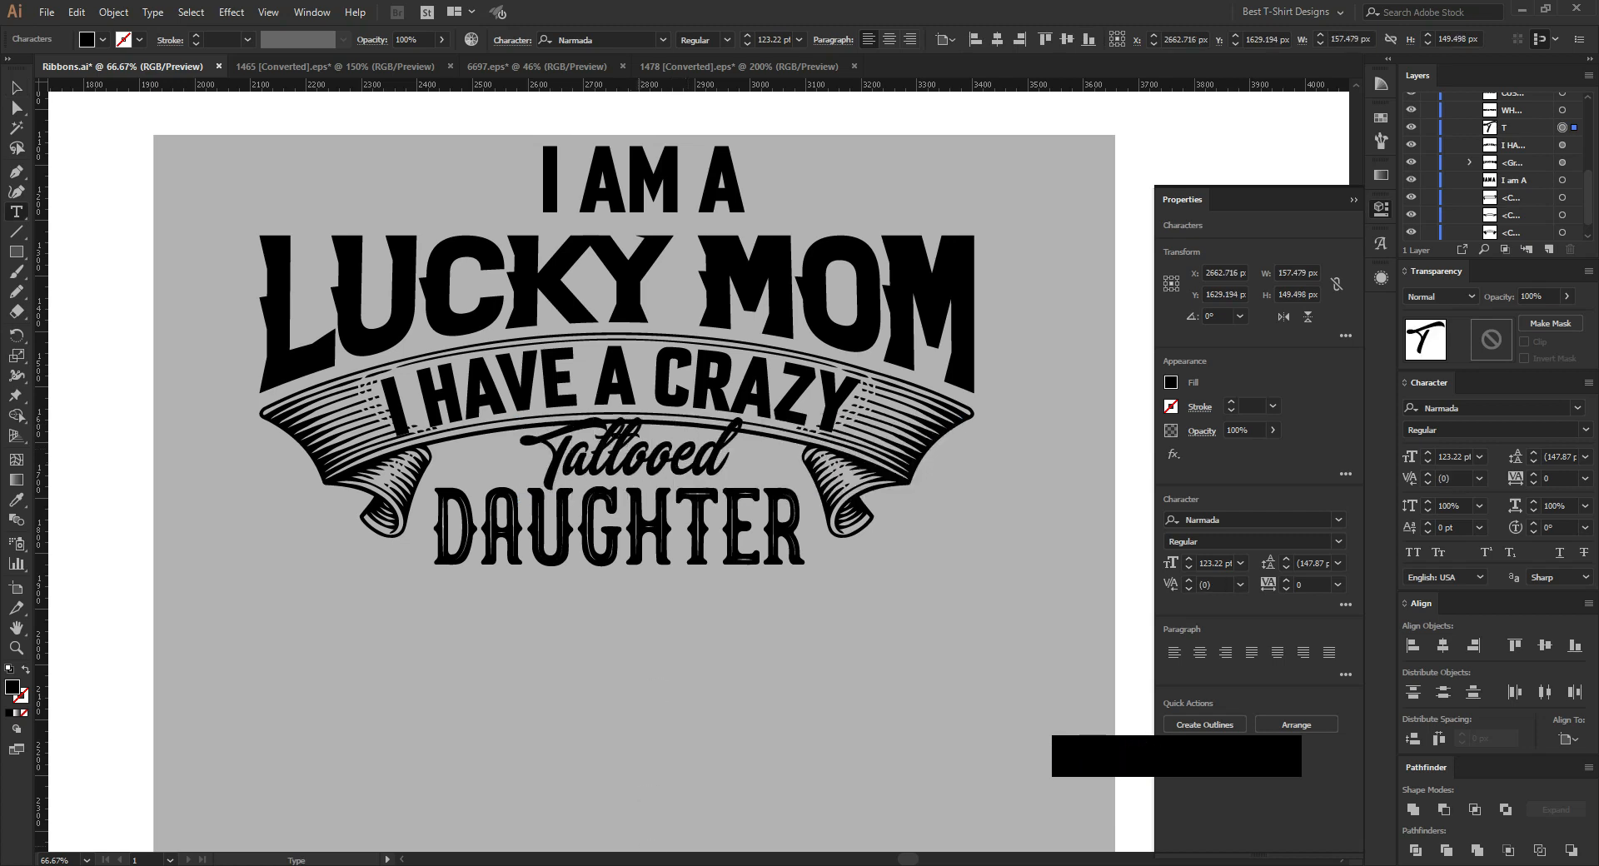
Step: Replace the script word with the uppercase TATTOOED copied from the Notepad quote
click(637, 865)
click(759, 351)
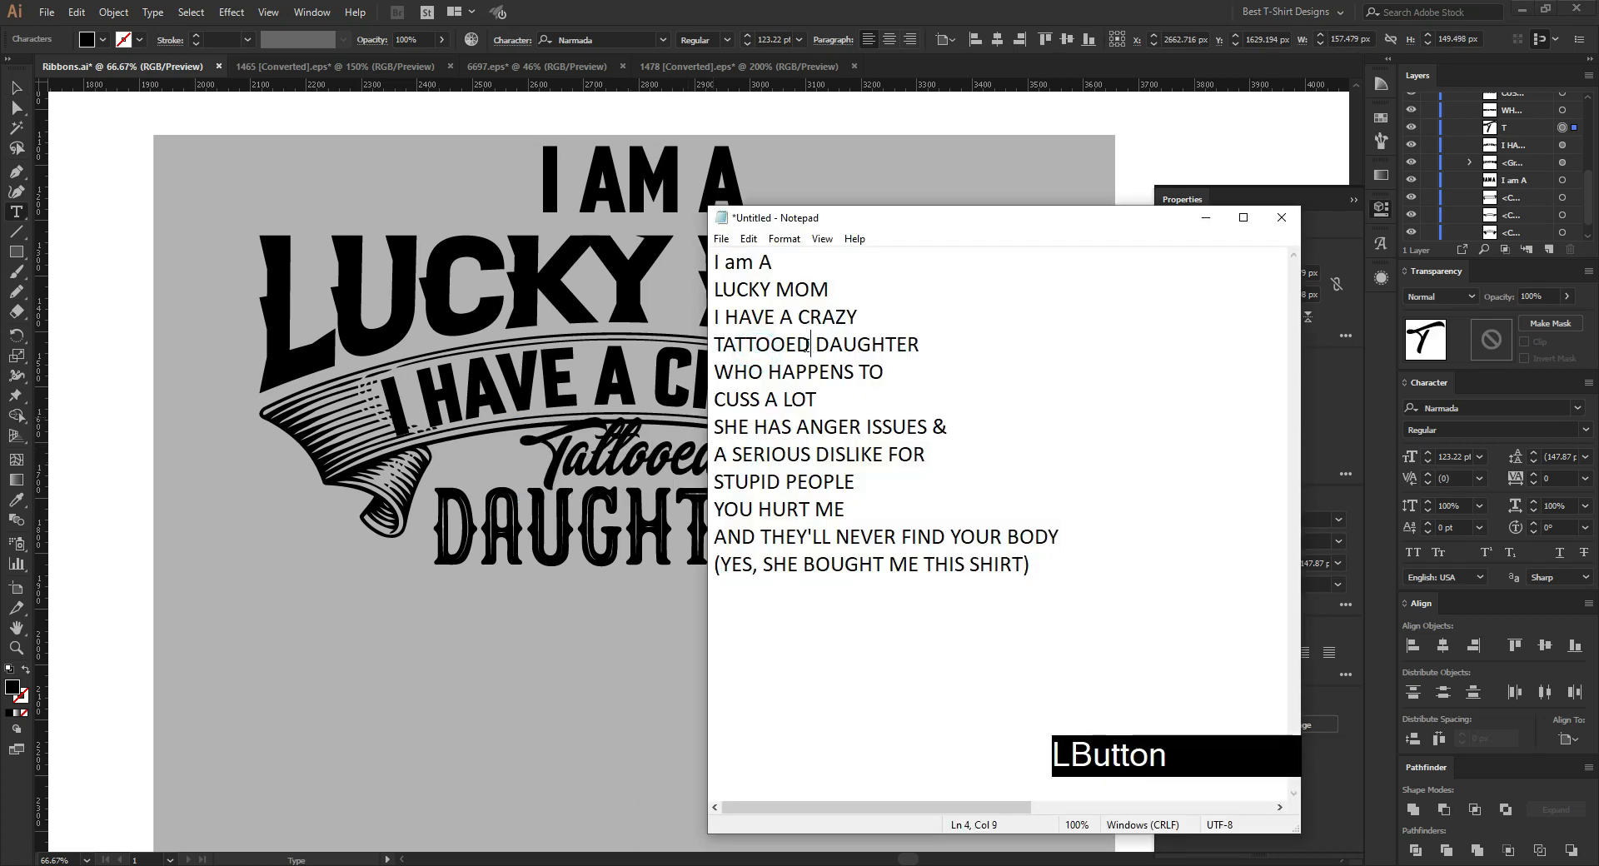
double_click(807, 344)
key(ctrl+c)
click(676, 450)
double_click(676, 450)
key(ctrl+v)
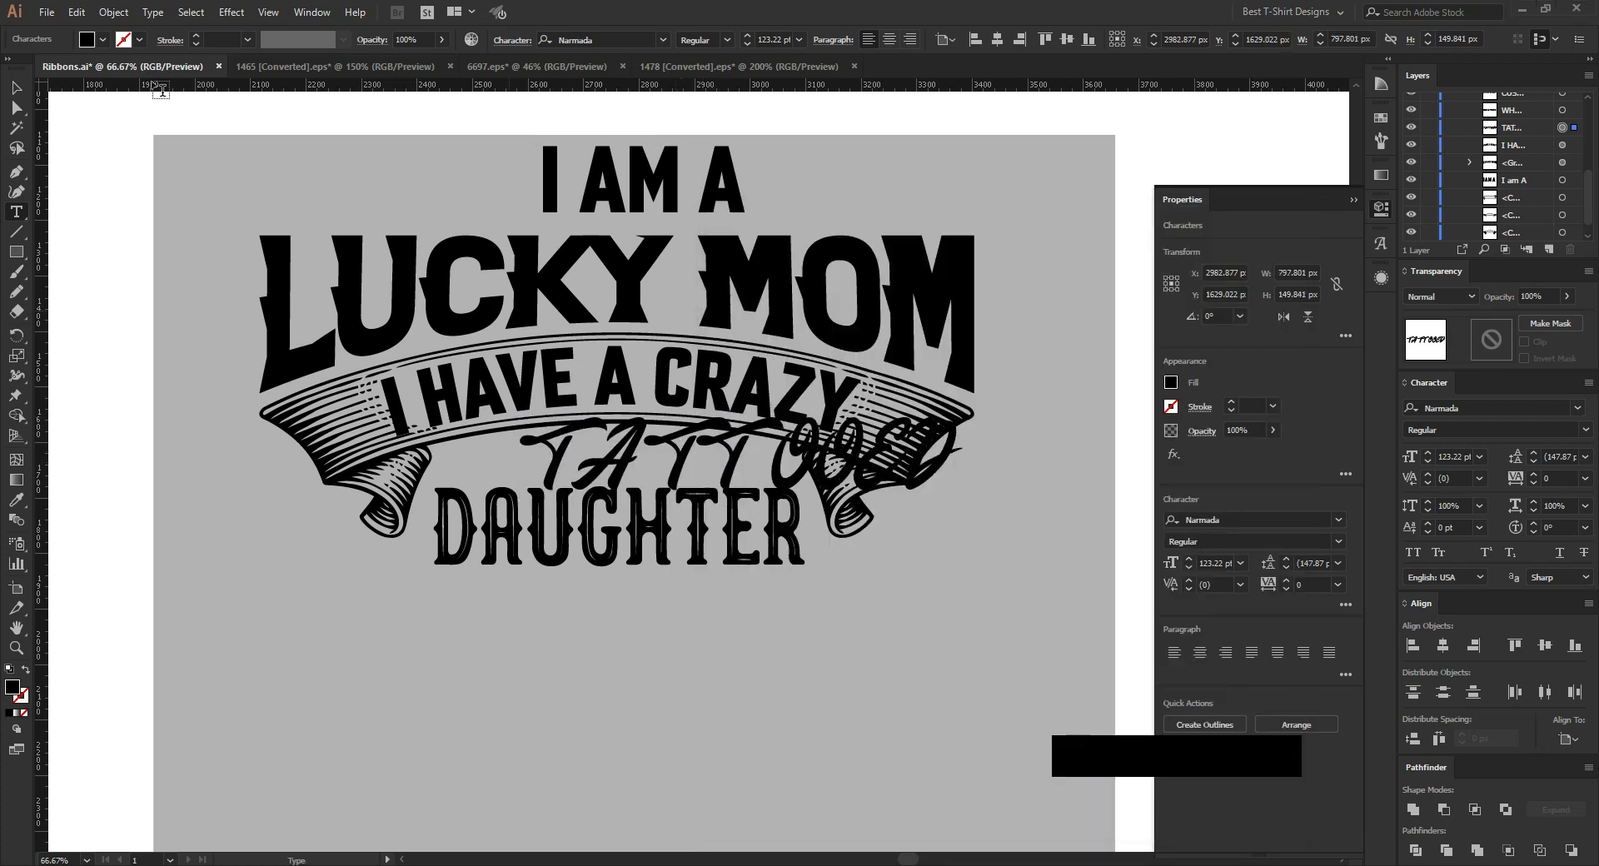
click(18, 87)
click(1416, 555)
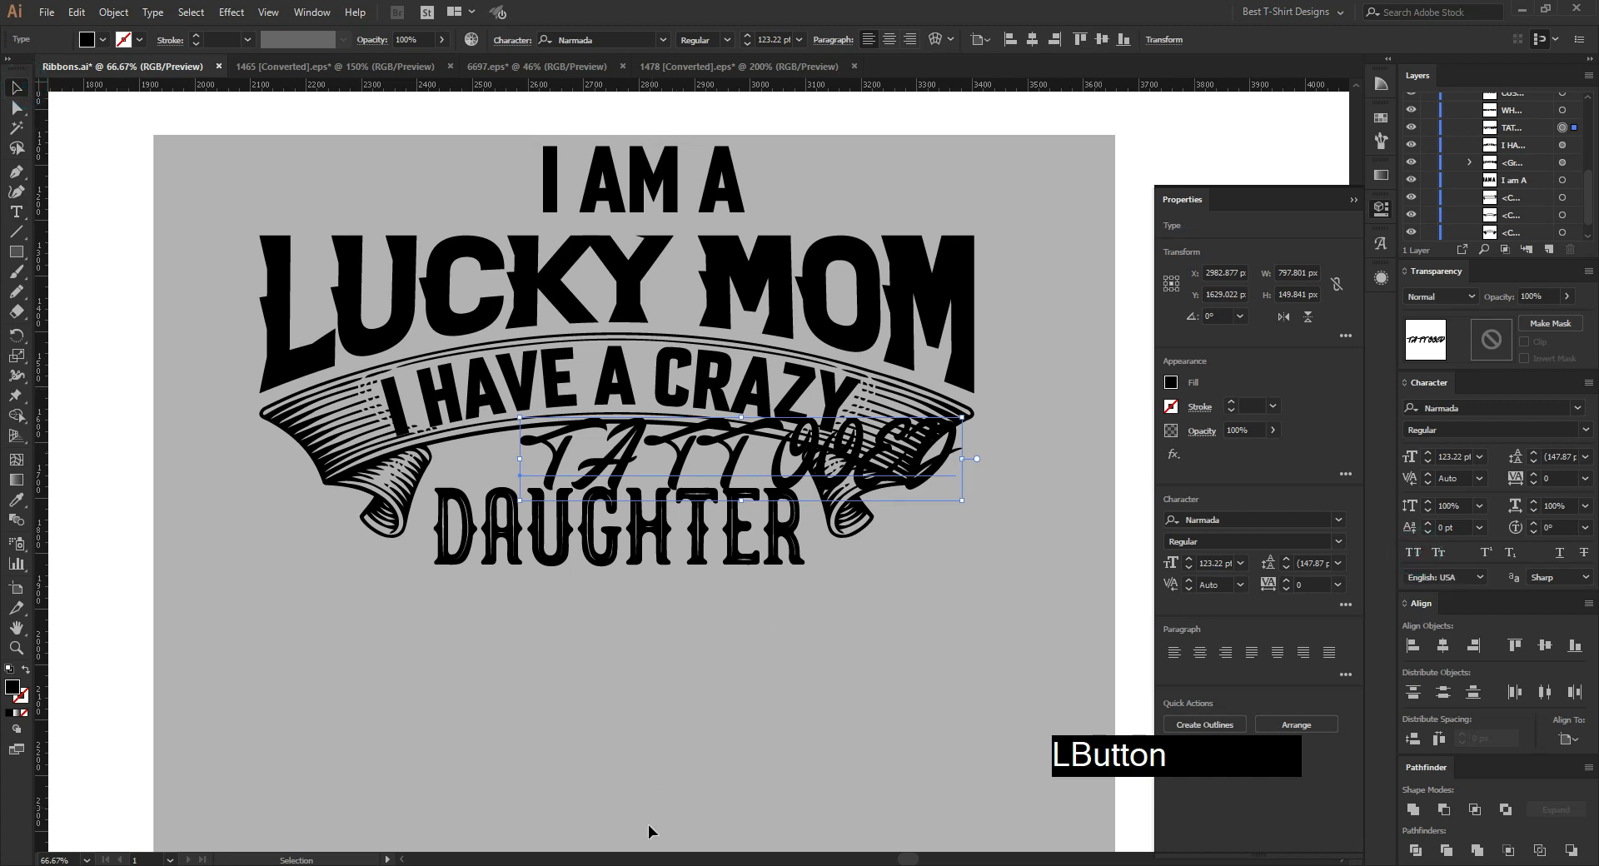
Step: Replace the uppercase script word above DAUGHTER with "Tattooed" in mixed case
click(652, 865)
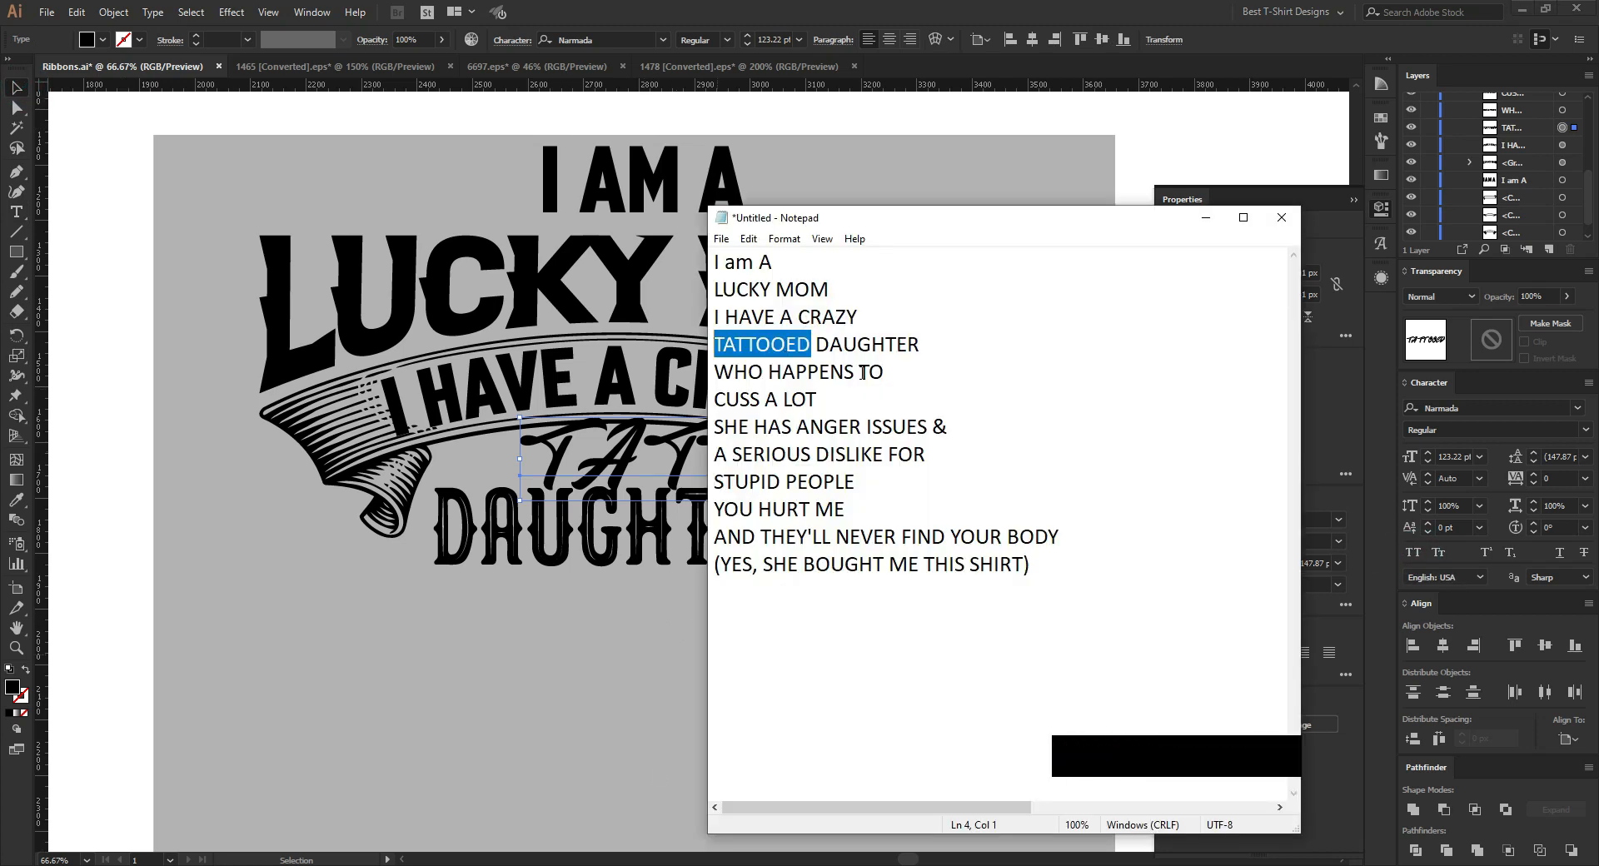
click(656, 447)
key(ctrl)
key(ctrl)
key(ctrl+a)
key(ctrl+v)
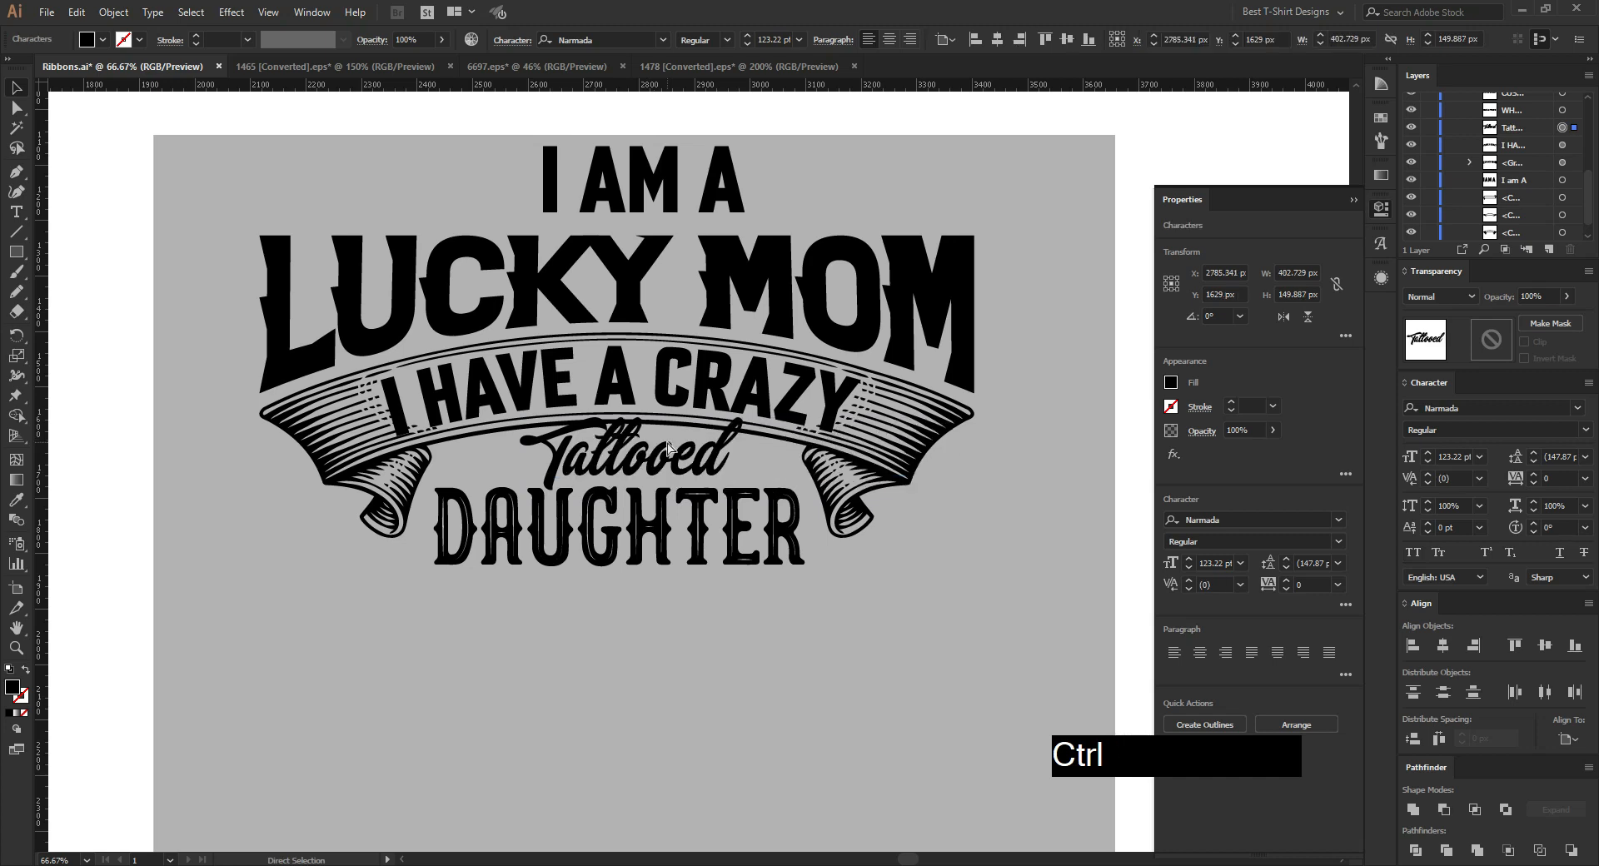
click(12, 88)
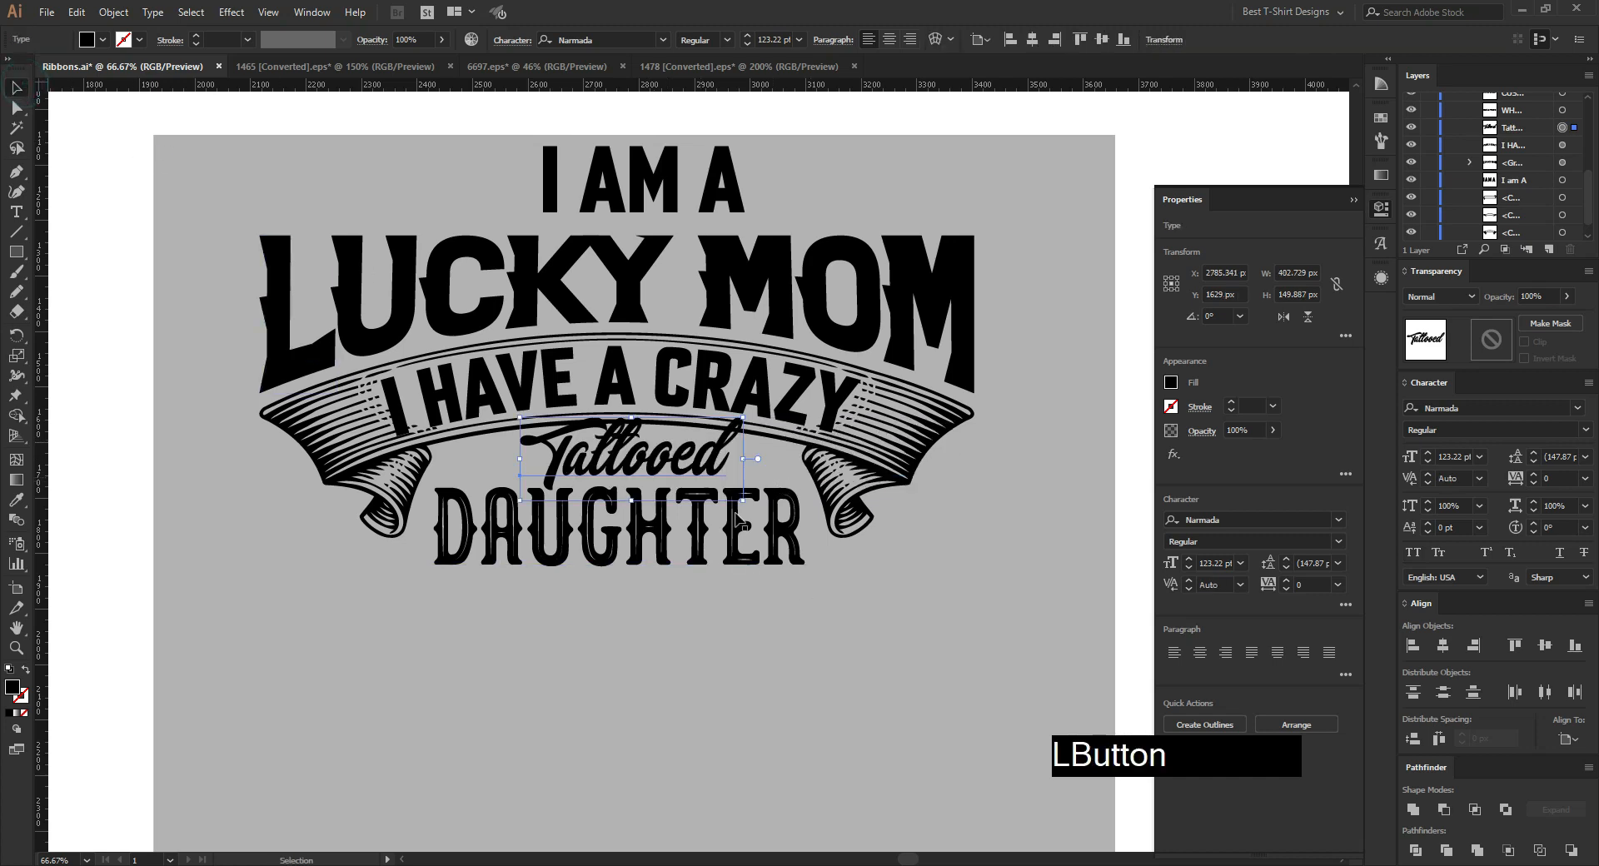
Step: Enlarge "Tattooed" to about 475 px wide and nudge it into place between the ribbon and DAUGHTER
drag(672, 454, 751, 461)
key(Down)
key(Right)
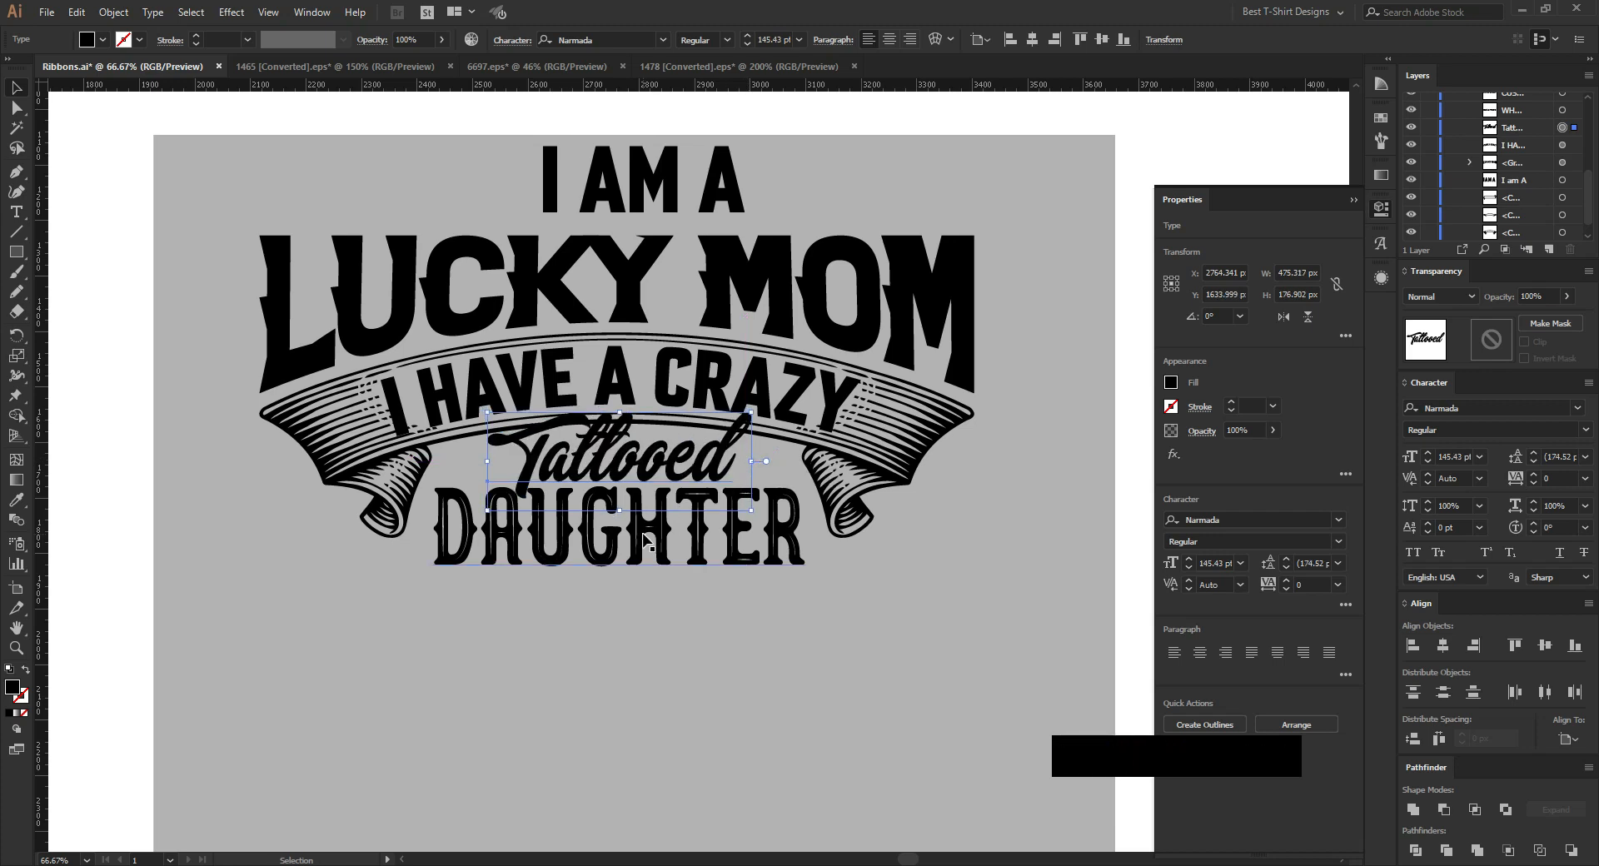
scroll(645, 542, down, 1)
click(672, 640)
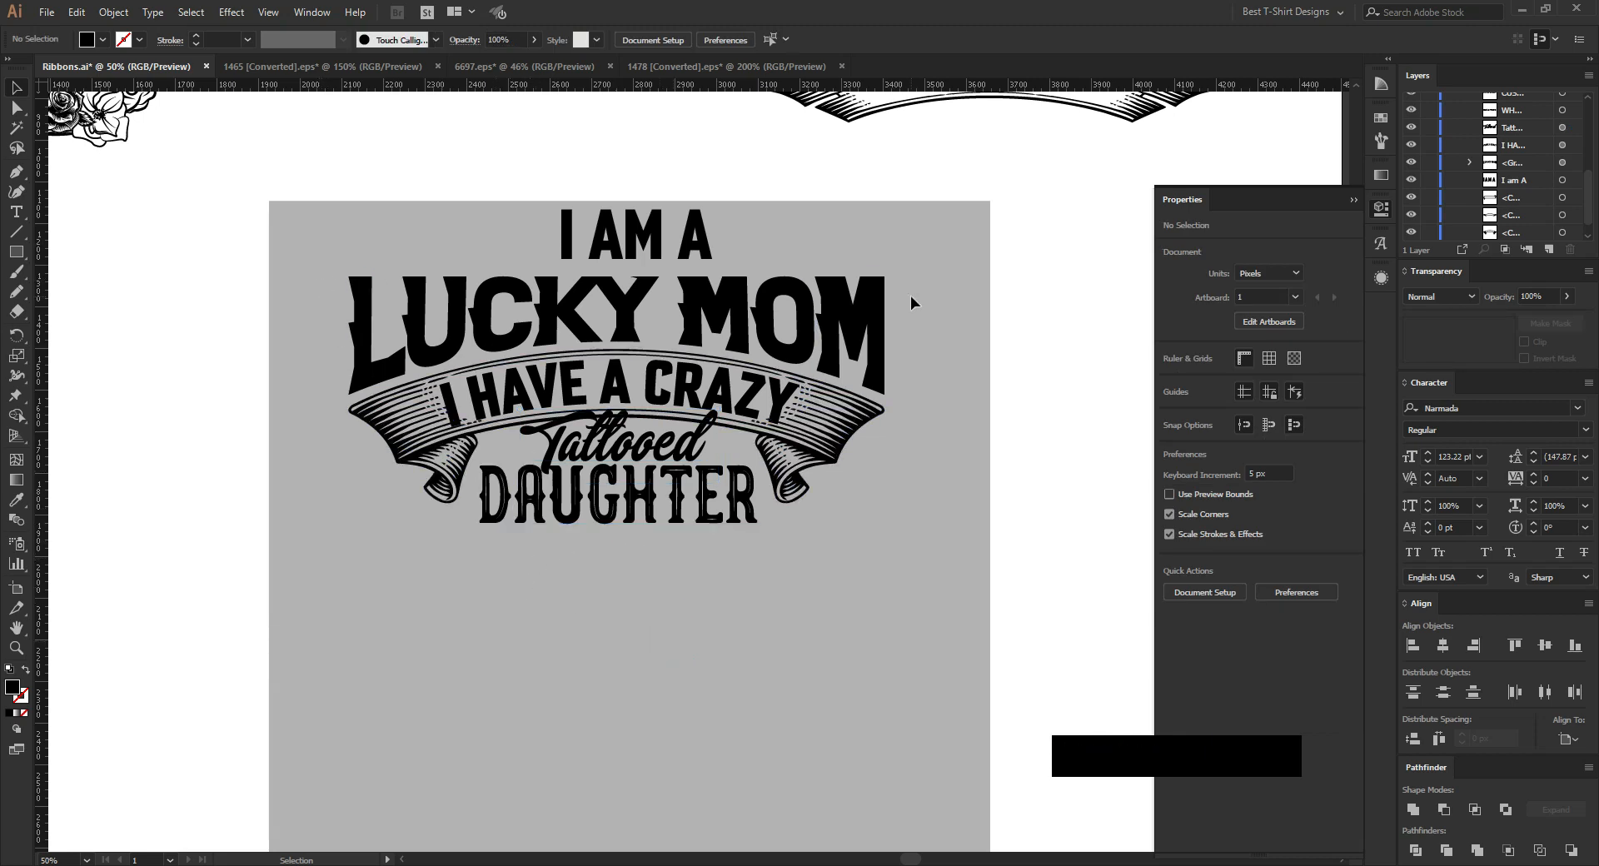
Step: Move the "WHO HAPPENS TO" and "CUSS A LOT" lines onto the grey panel beneath DAUGHTER
scroll(457, 312, down, 1)
click(741, 577)
scroll(712, 516, down, 1)
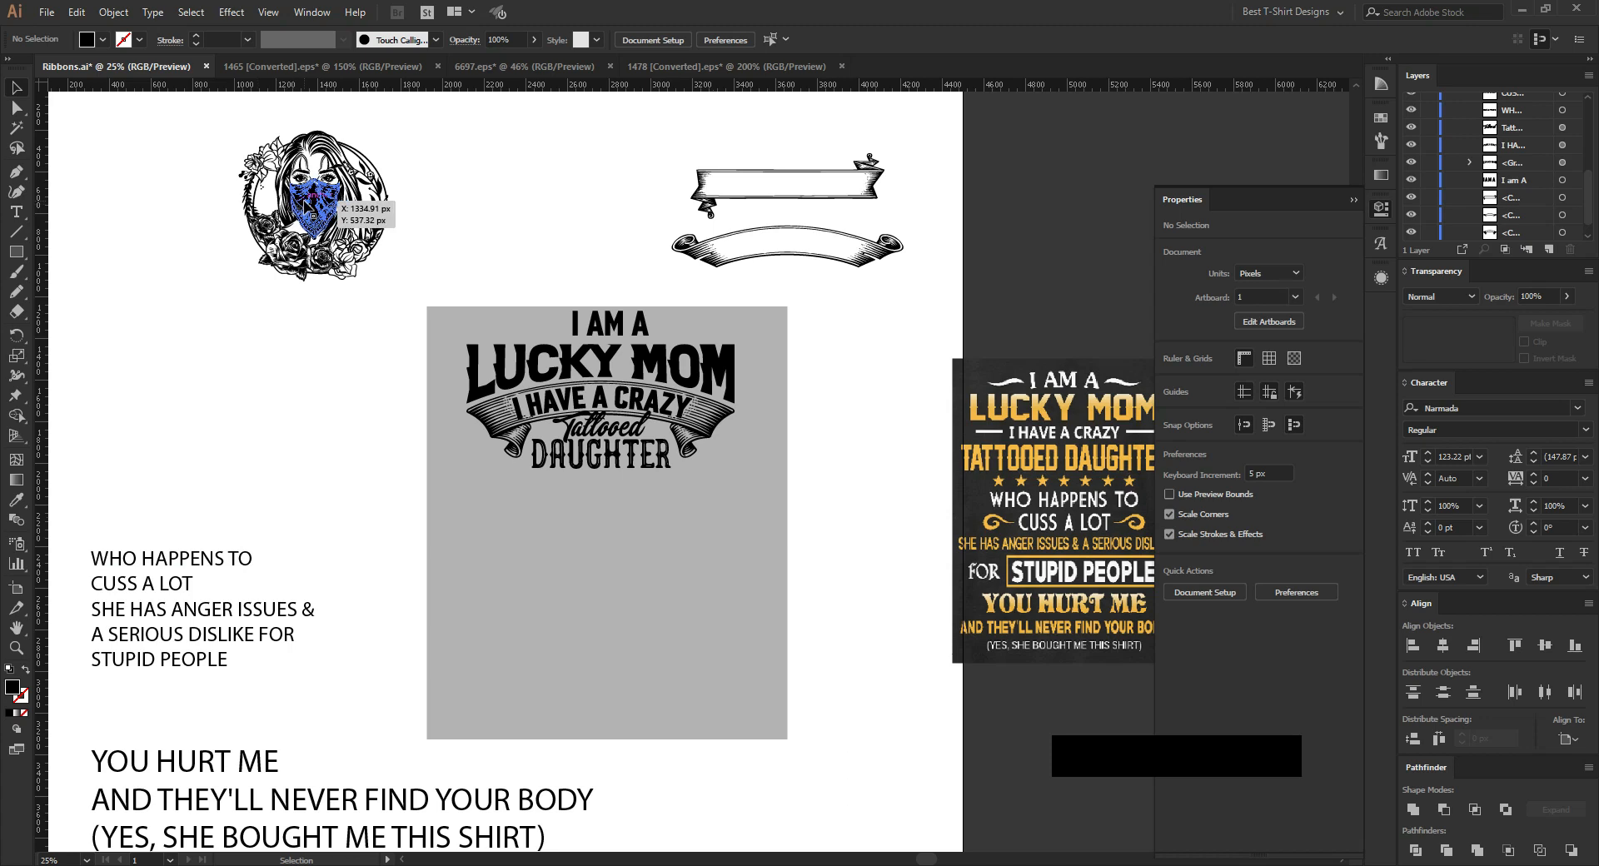
drag(242, 564, 626, 498)
drag(173, 588, 556, 527)
Step: Copy the text style of "Tattooed" to the CUSS A LOT line and retype it as "Cuss a lot"
key(i)
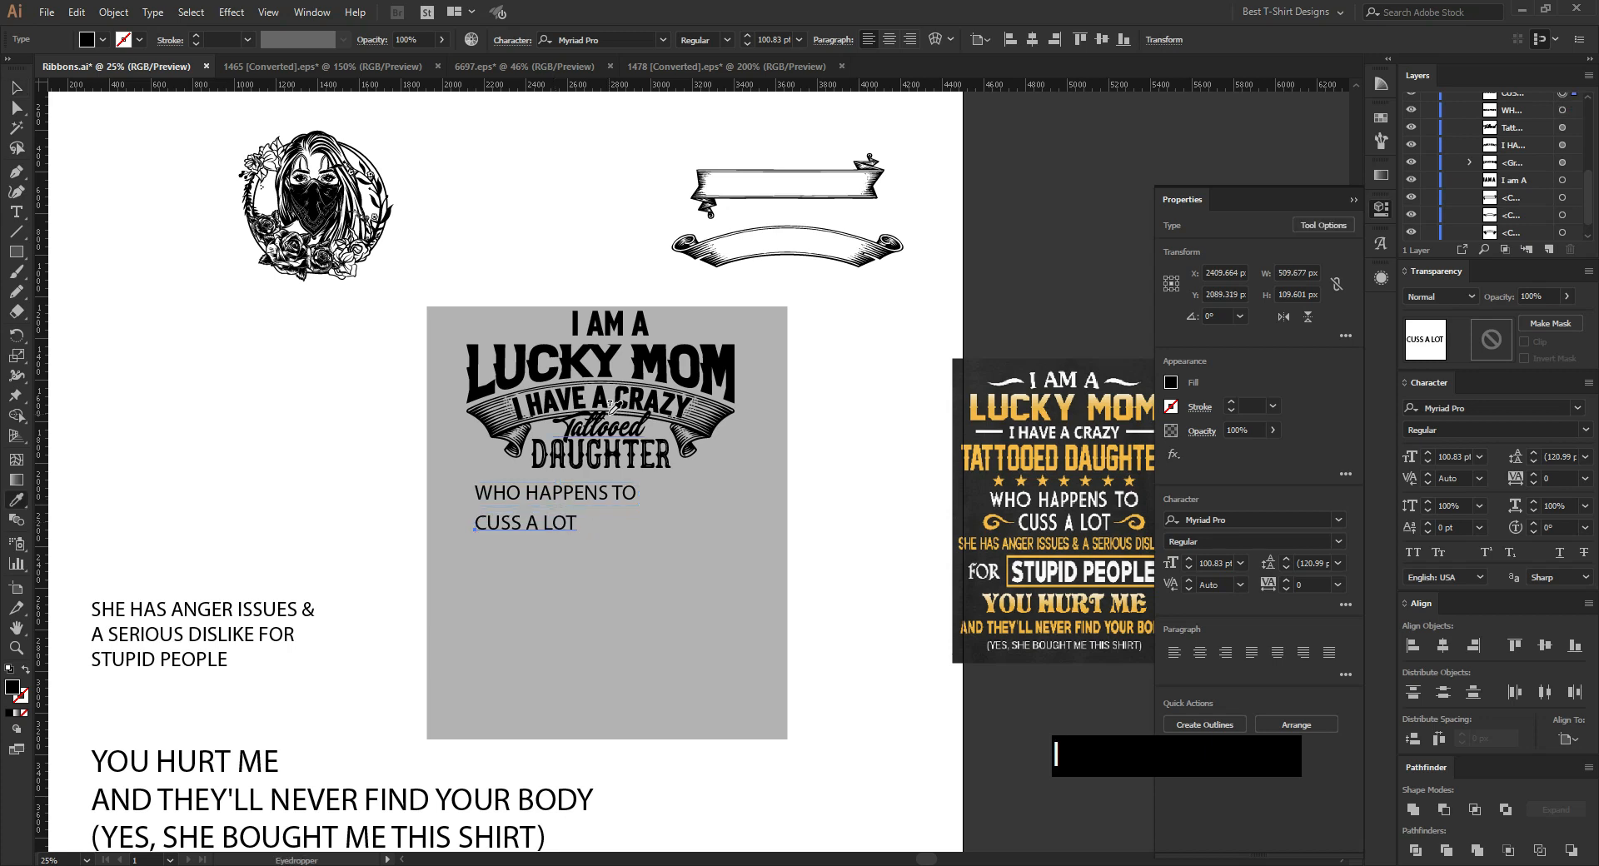
click(609, 414)
key(v)
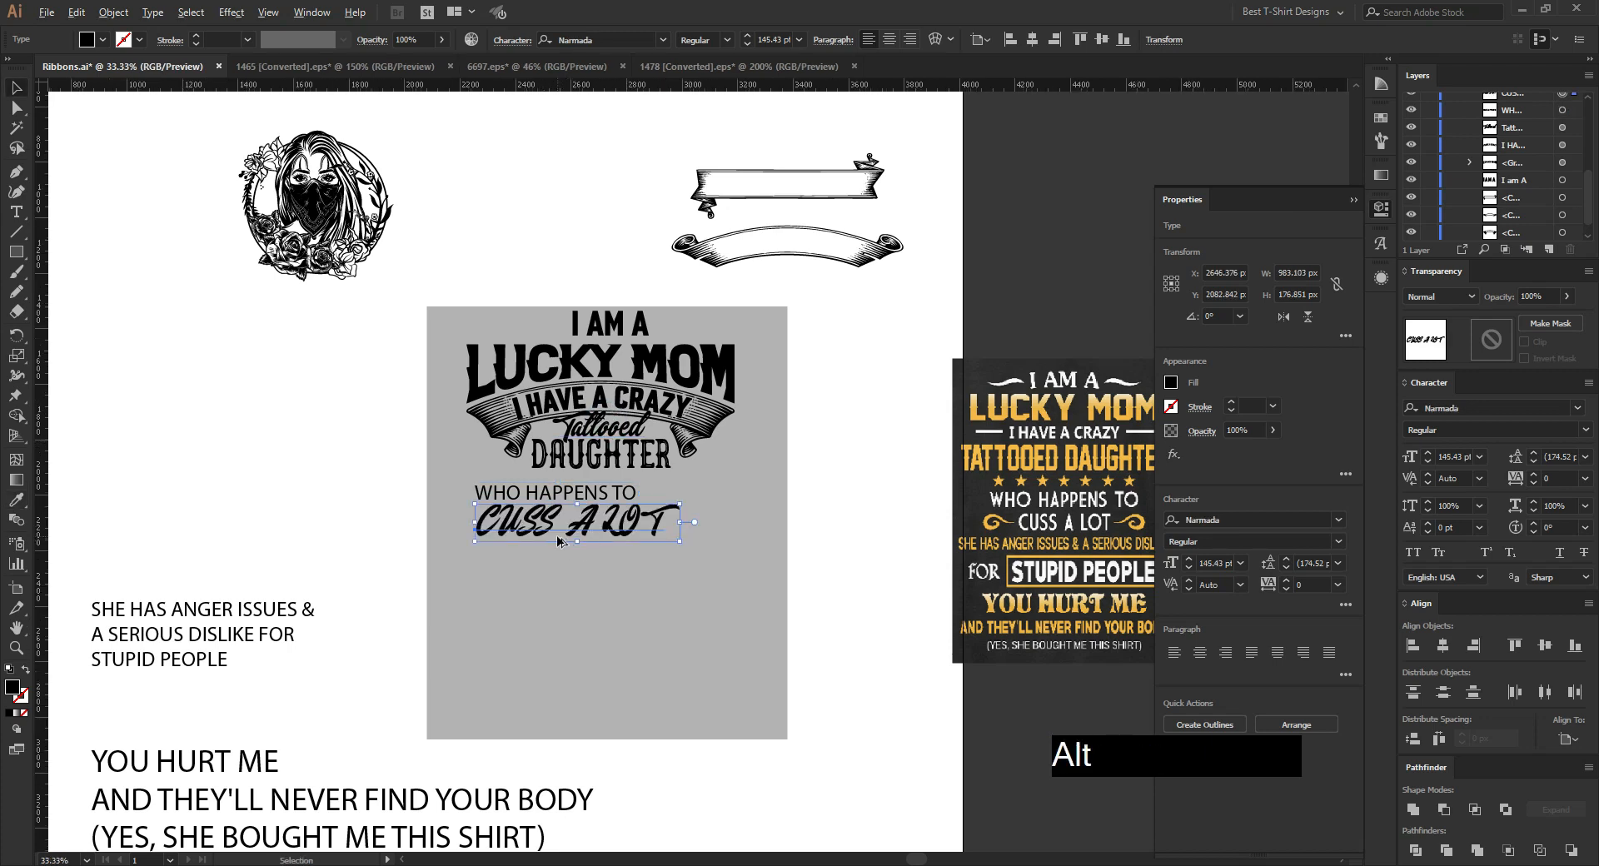
scroll(567, 533, up, 2)
double_click(554, 512)
triple_click(555, 512)
text(C)
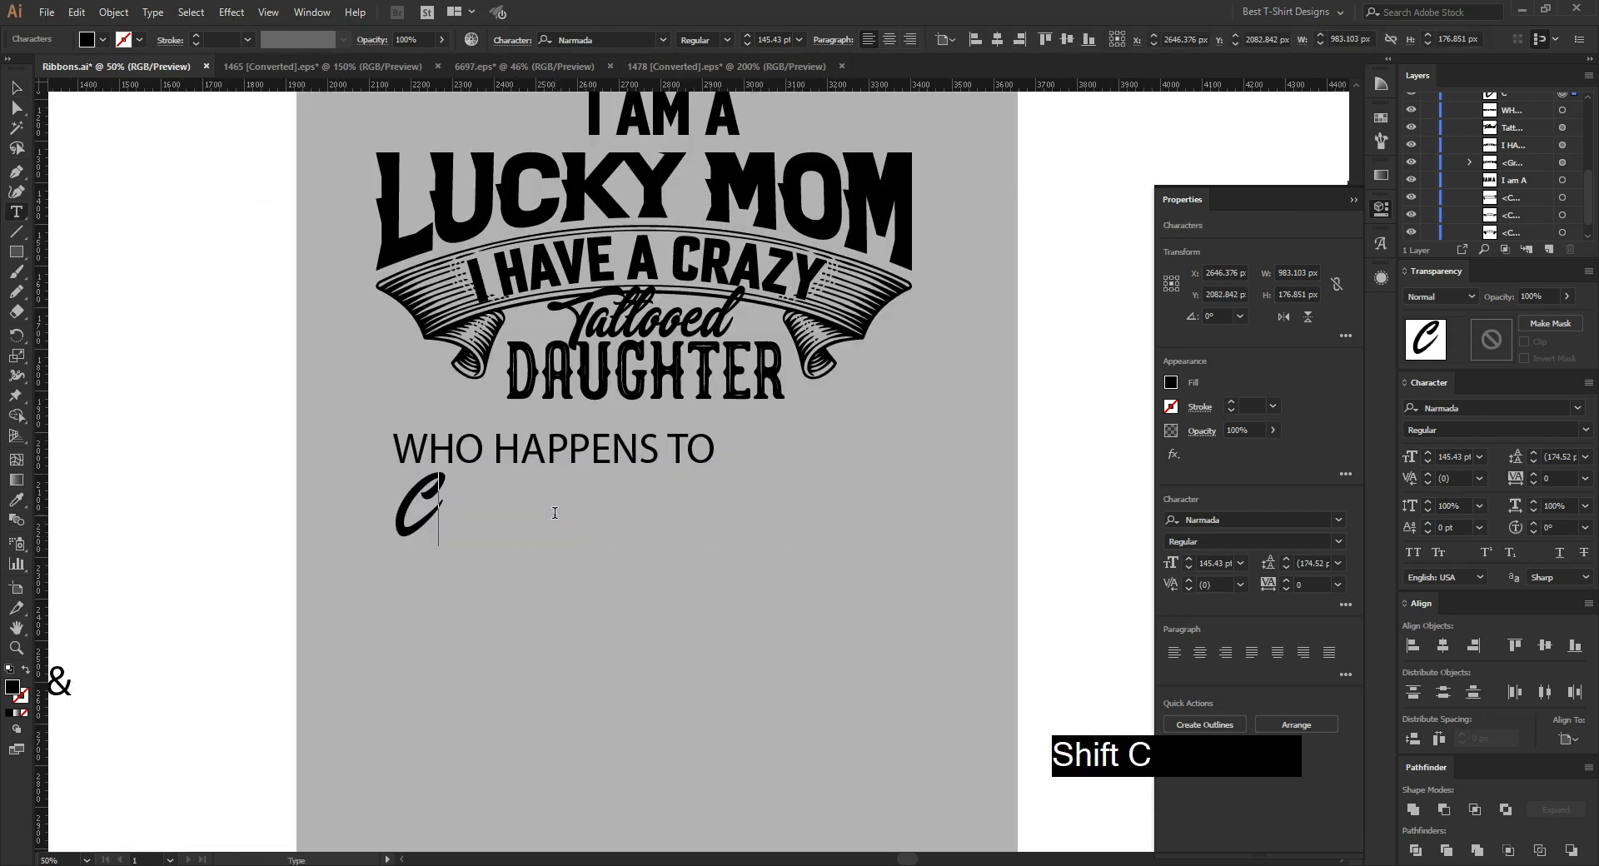
text(uss a lot)
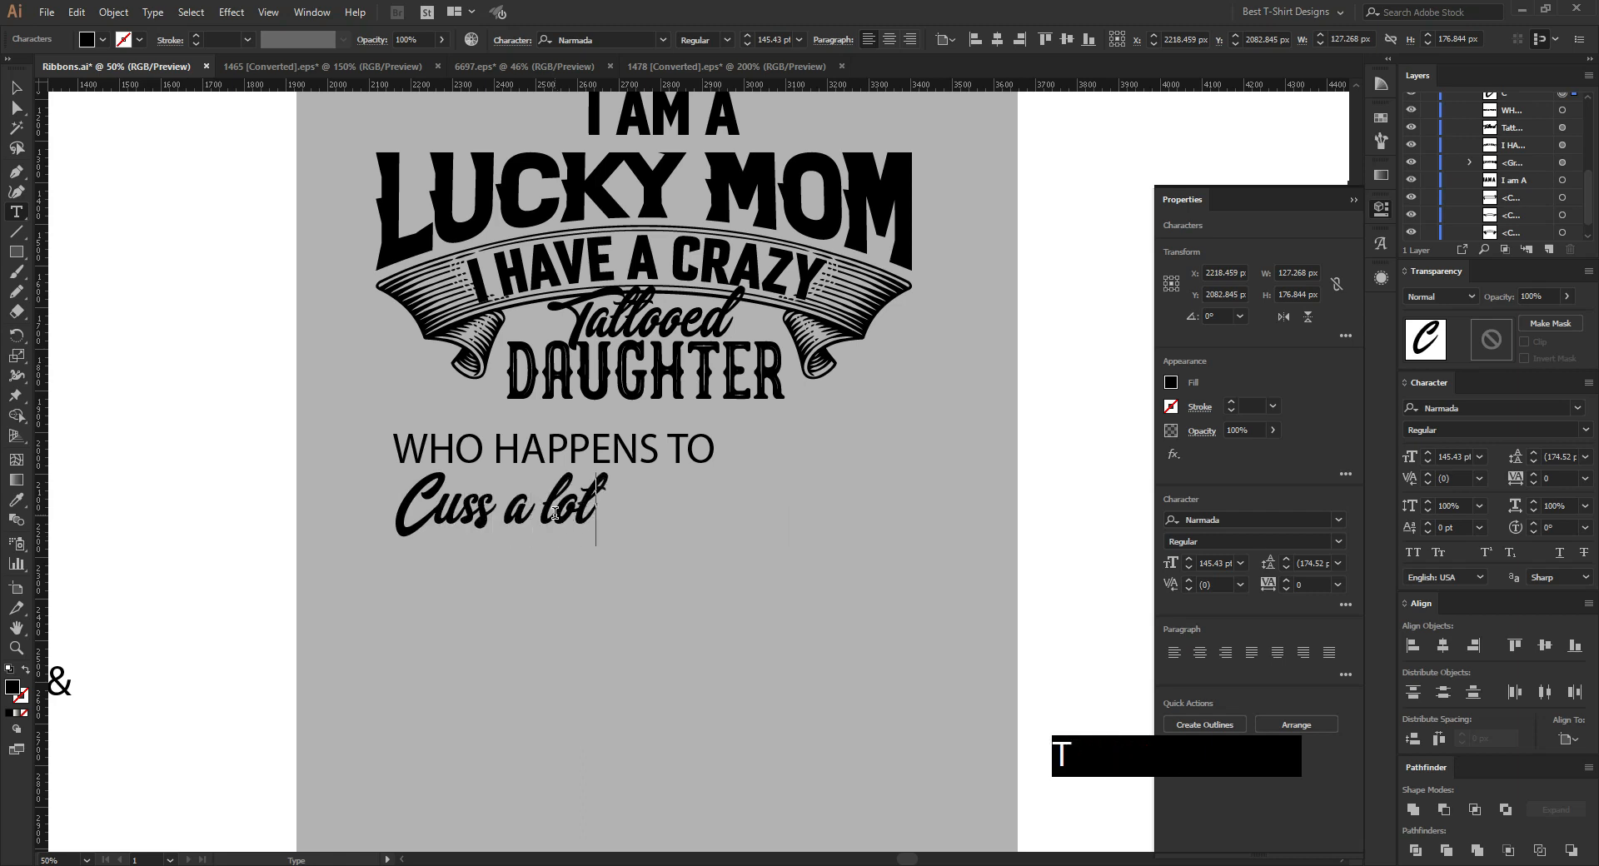
click(15, 88)
Step: Copy the text style of "I HAVE A CRAZY" to the "WHO HAPPENS TO" line
click(665, 454)
key(i)
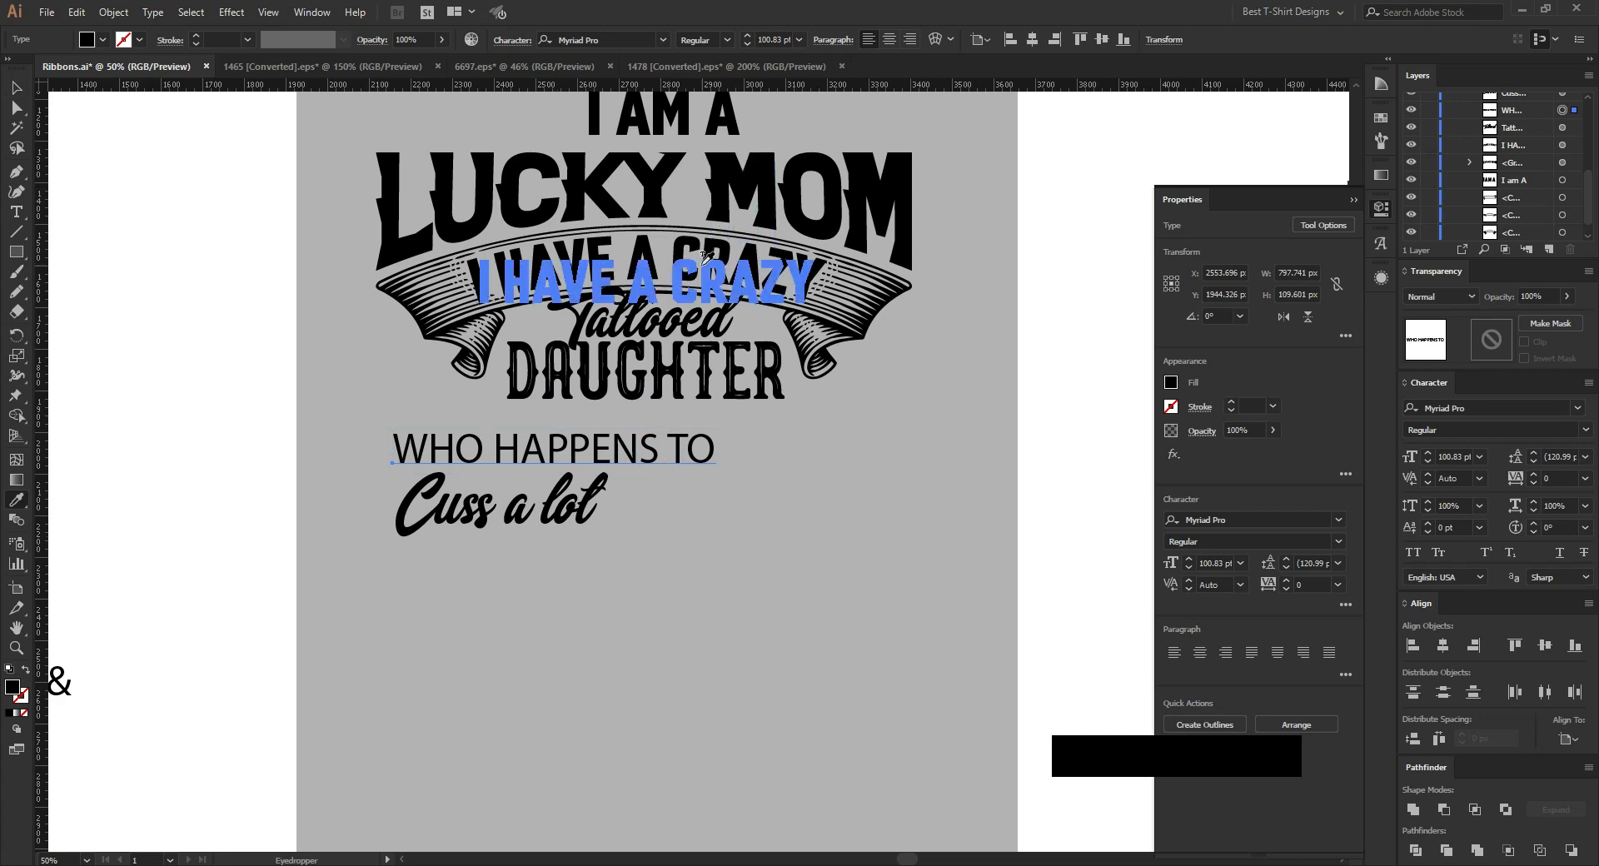
click(667, 279)
key(v)
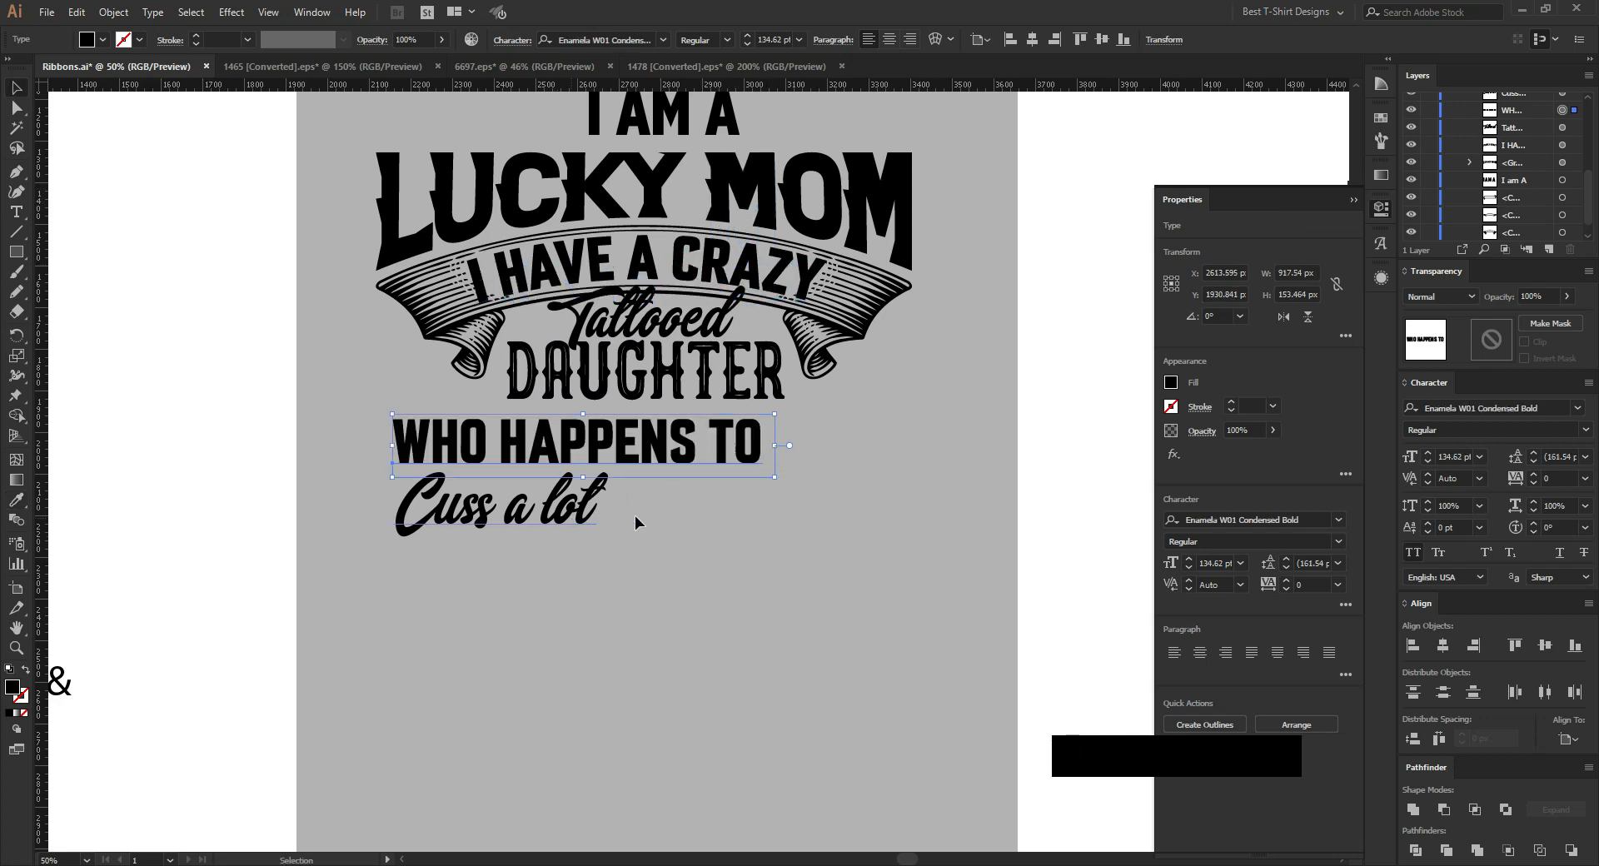
Step: Move the "SHE HAS ANGER ISSUES &" and "A SERIOUS DISLIKE FOR" lines onto the grey panel below "Cuss a lot"
click(556, 525)
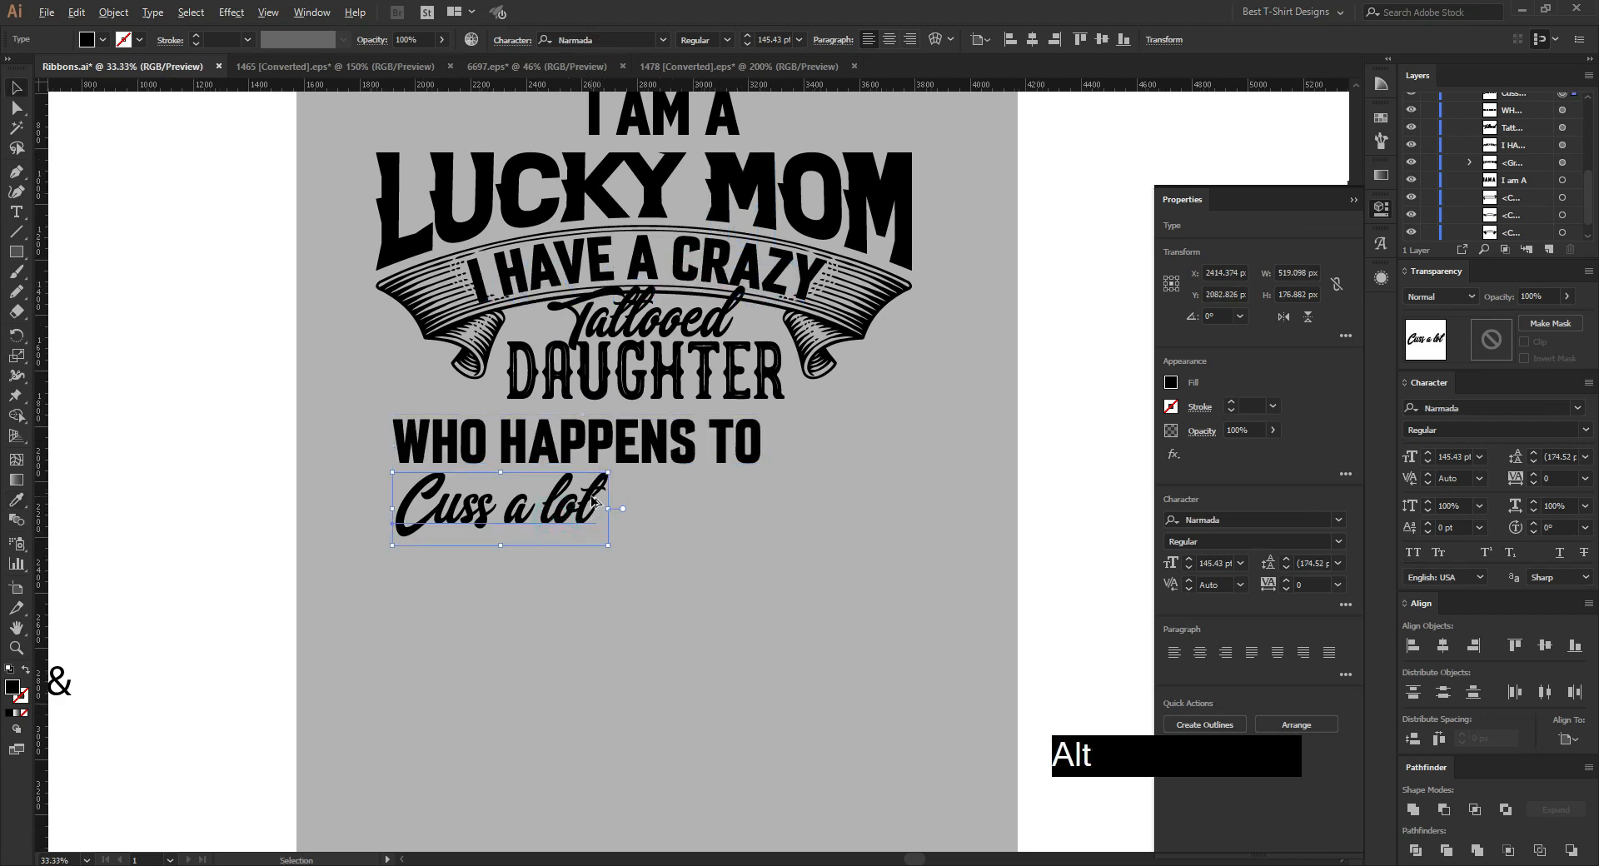
scroll(578, 483, down, 1)
scroll(692, 518, down, 1)
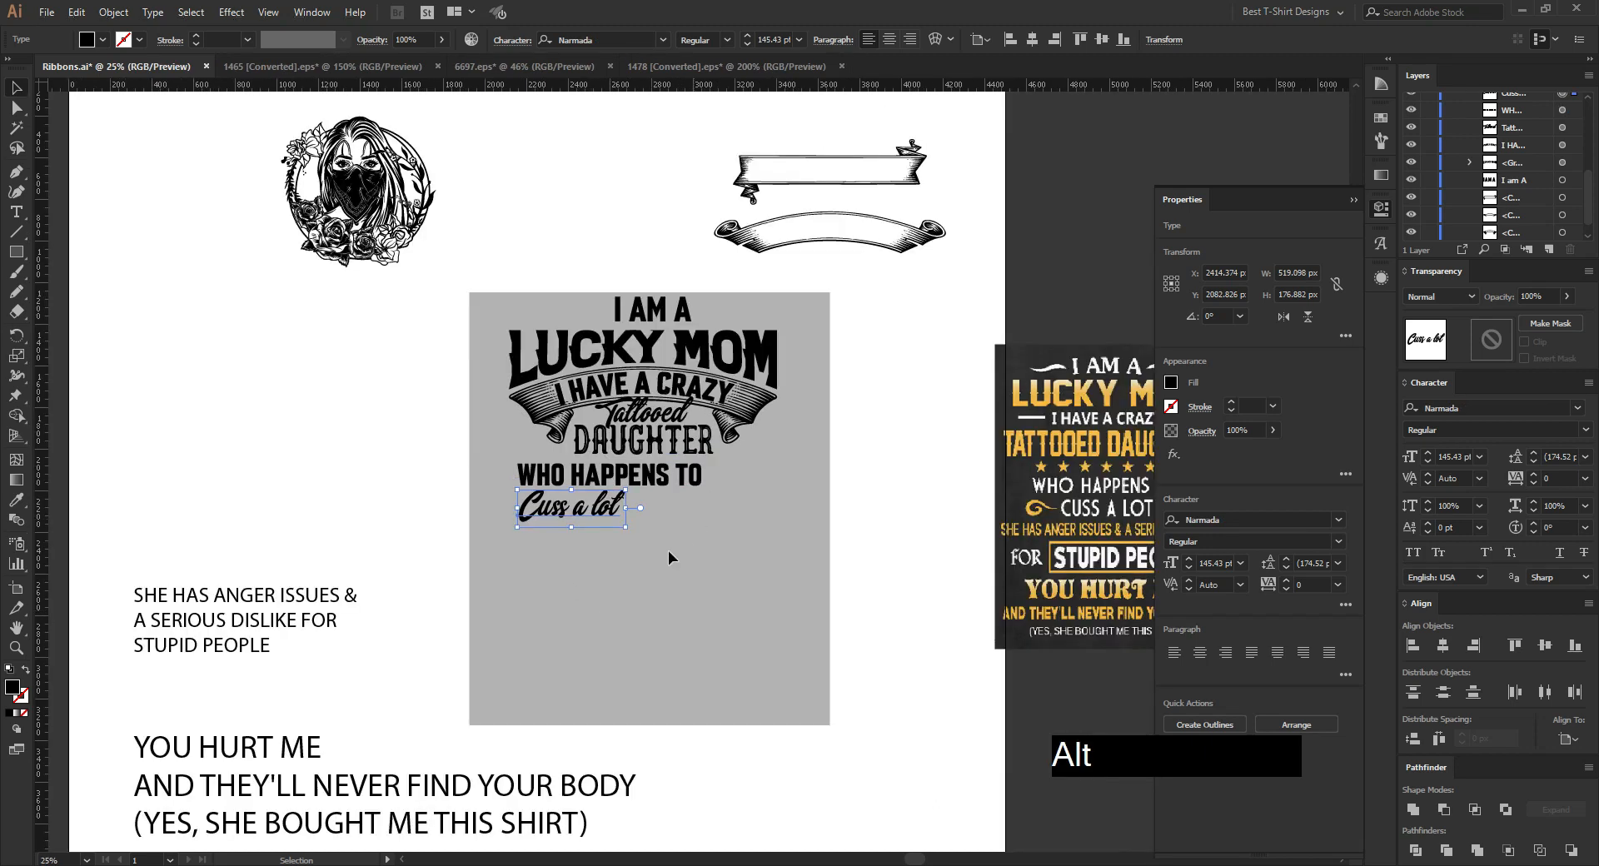
drag(269, 599, 643, 542)
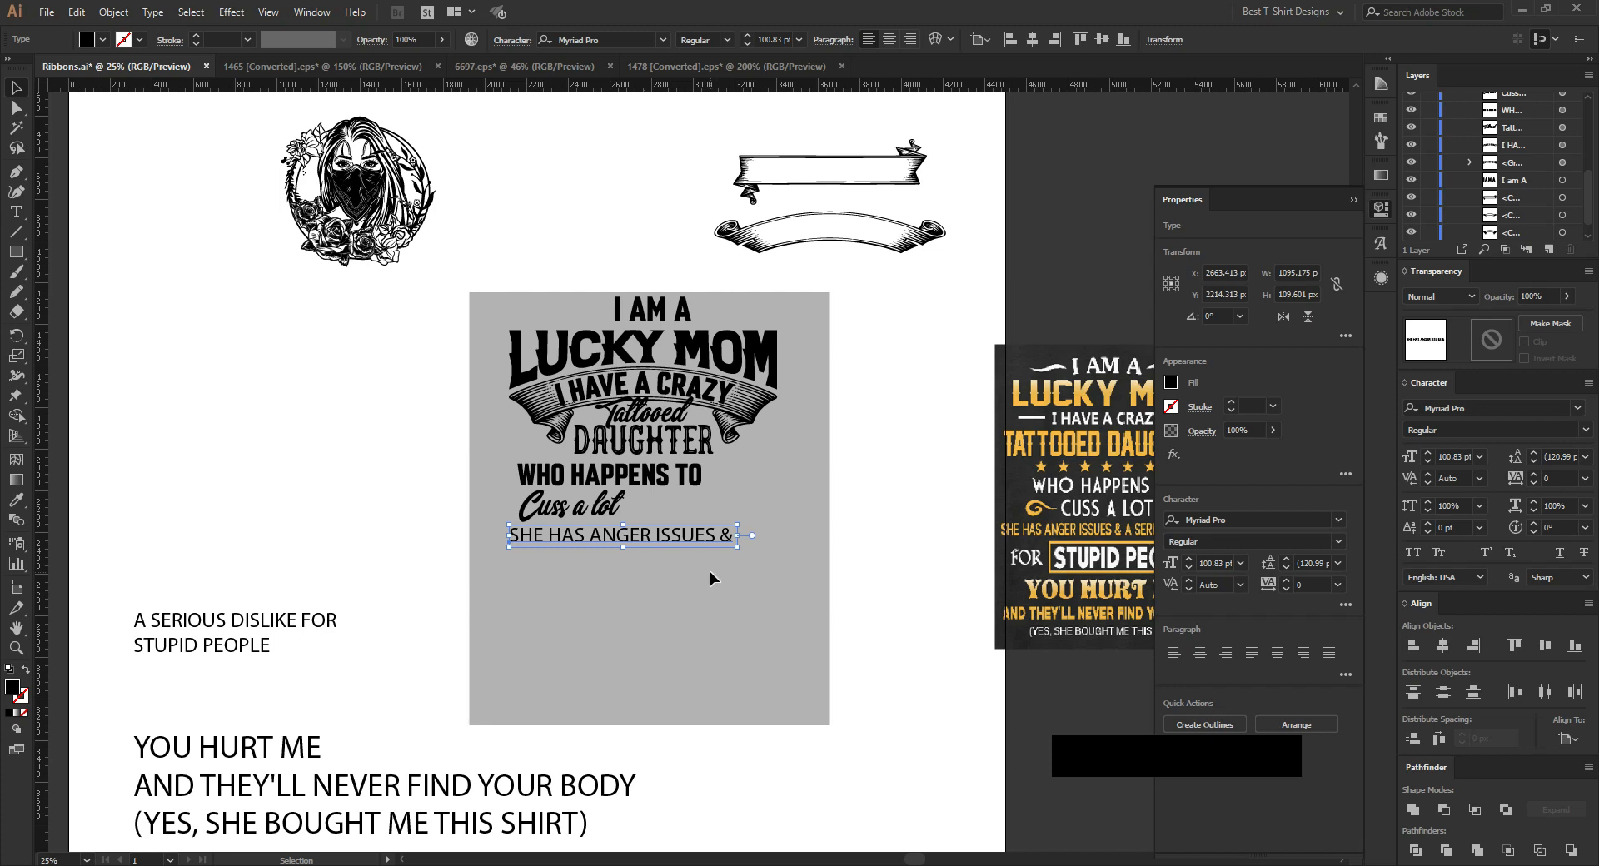
drag(331, 632, 712, 539)
Step: Copy the "WHO HAPPENS TO" text style to the anger issues and serious dislike lines and scale both down slightly
shift+click(718, 537)
key(i)
click(640, 473)
key(v)
drag(783, 550, 750, 546)
Step: Move "STUPID PEOPLE" onto the panel below the other lines and enlarge it to about 903 px wide
click(697, 632)
drag(248, 648, 764, 598)
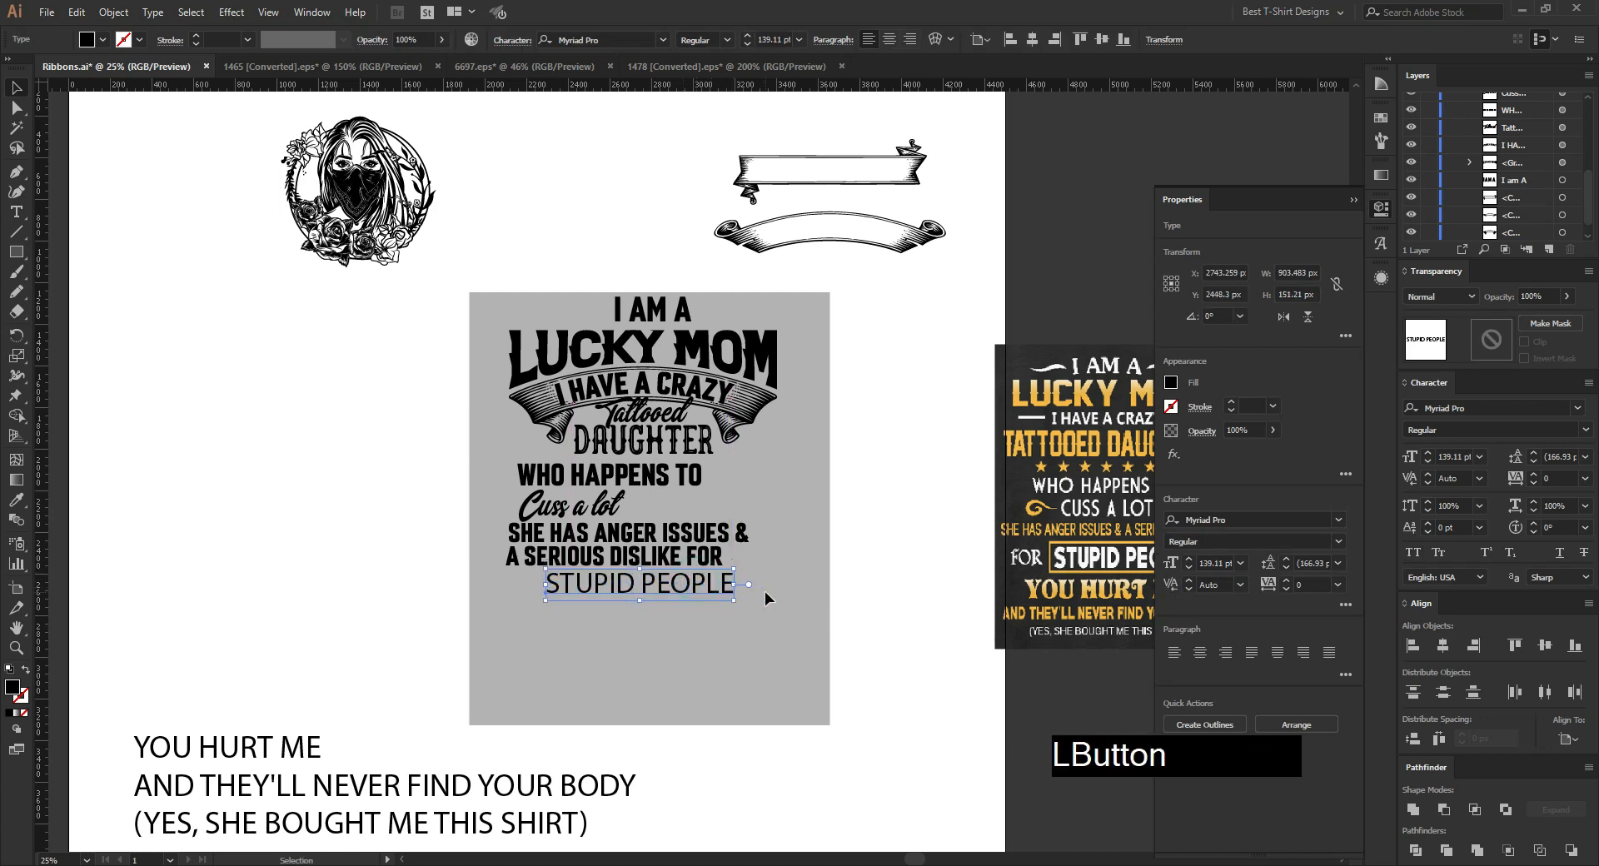
click(757, 550)
Step: Place vertical guides along both outer edges of LUCKY MOM and lock them
scroll(768, 494, up, 1)
scroll(685, 500, up, 2)
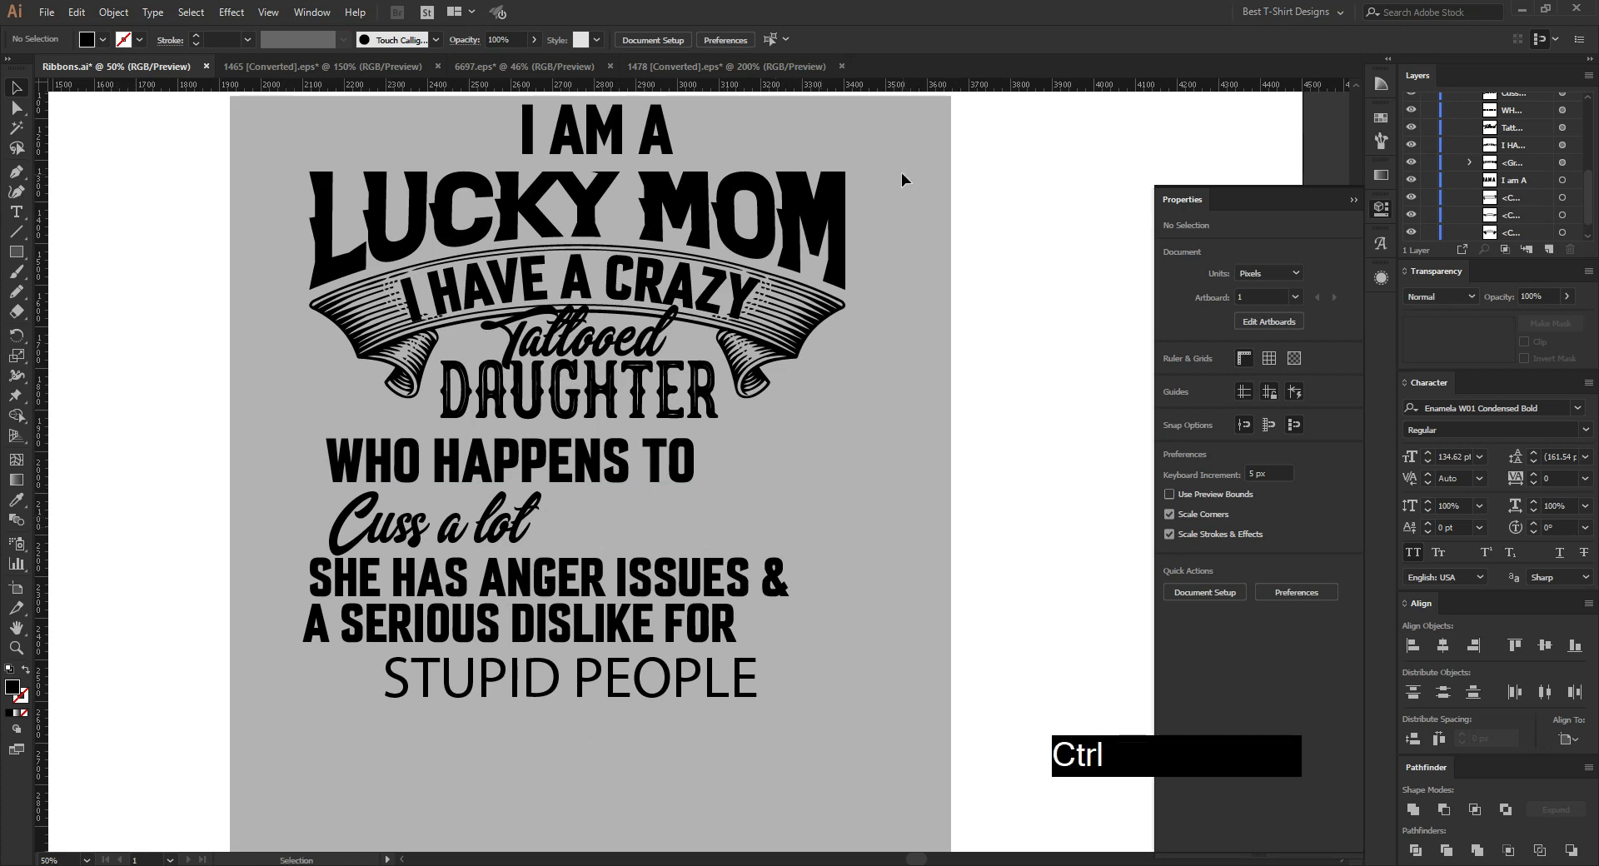
drag(908, 87, 845, 342)
click(843, 436)
drag(845, 441, 309, 450)
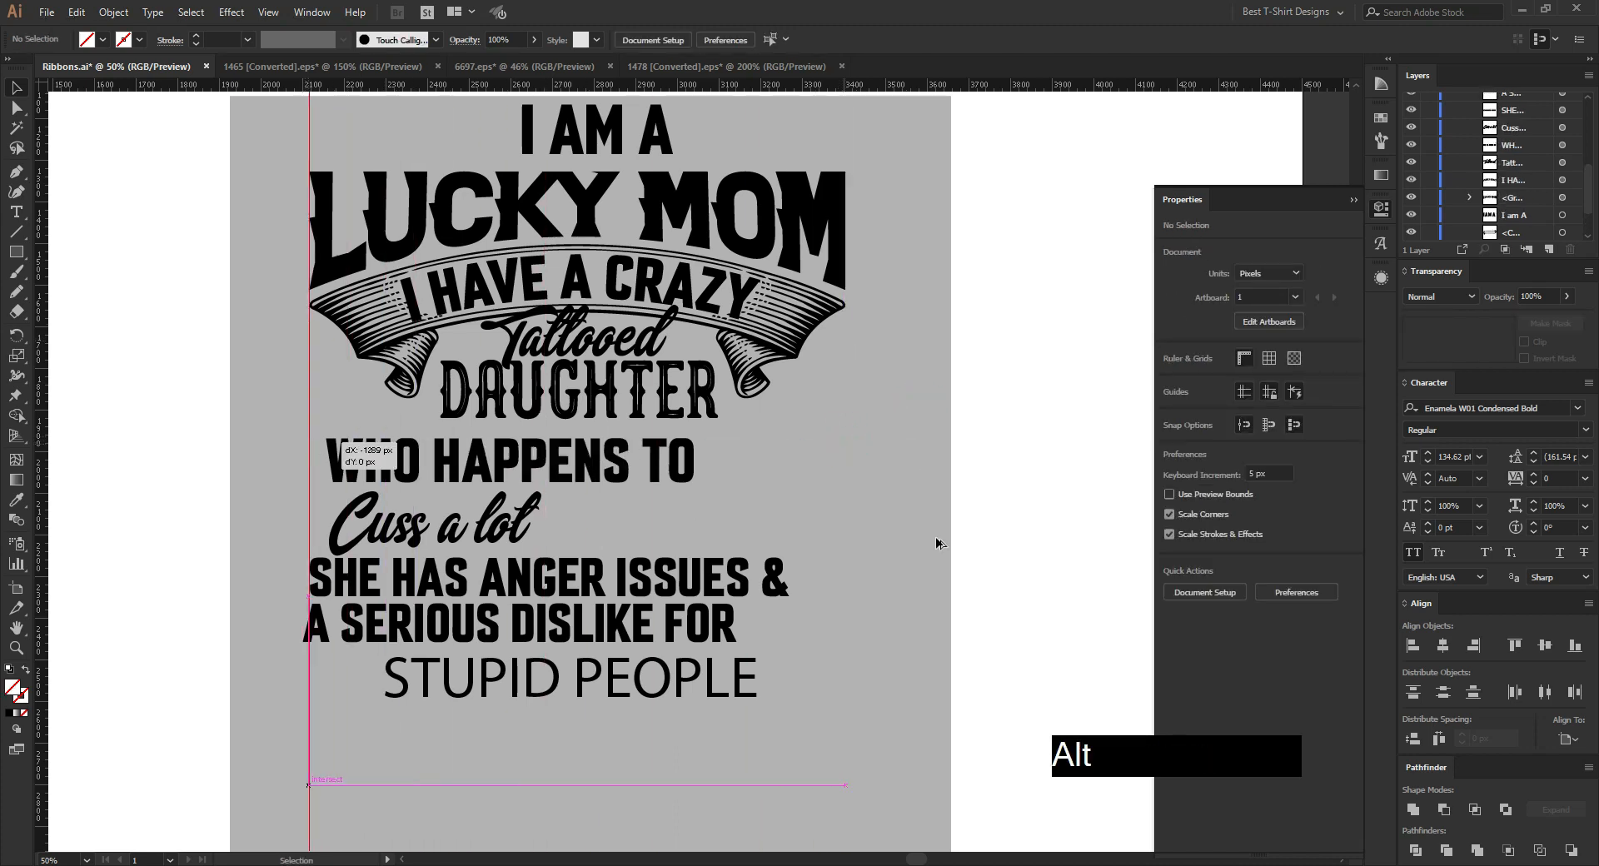
click(896, 508)
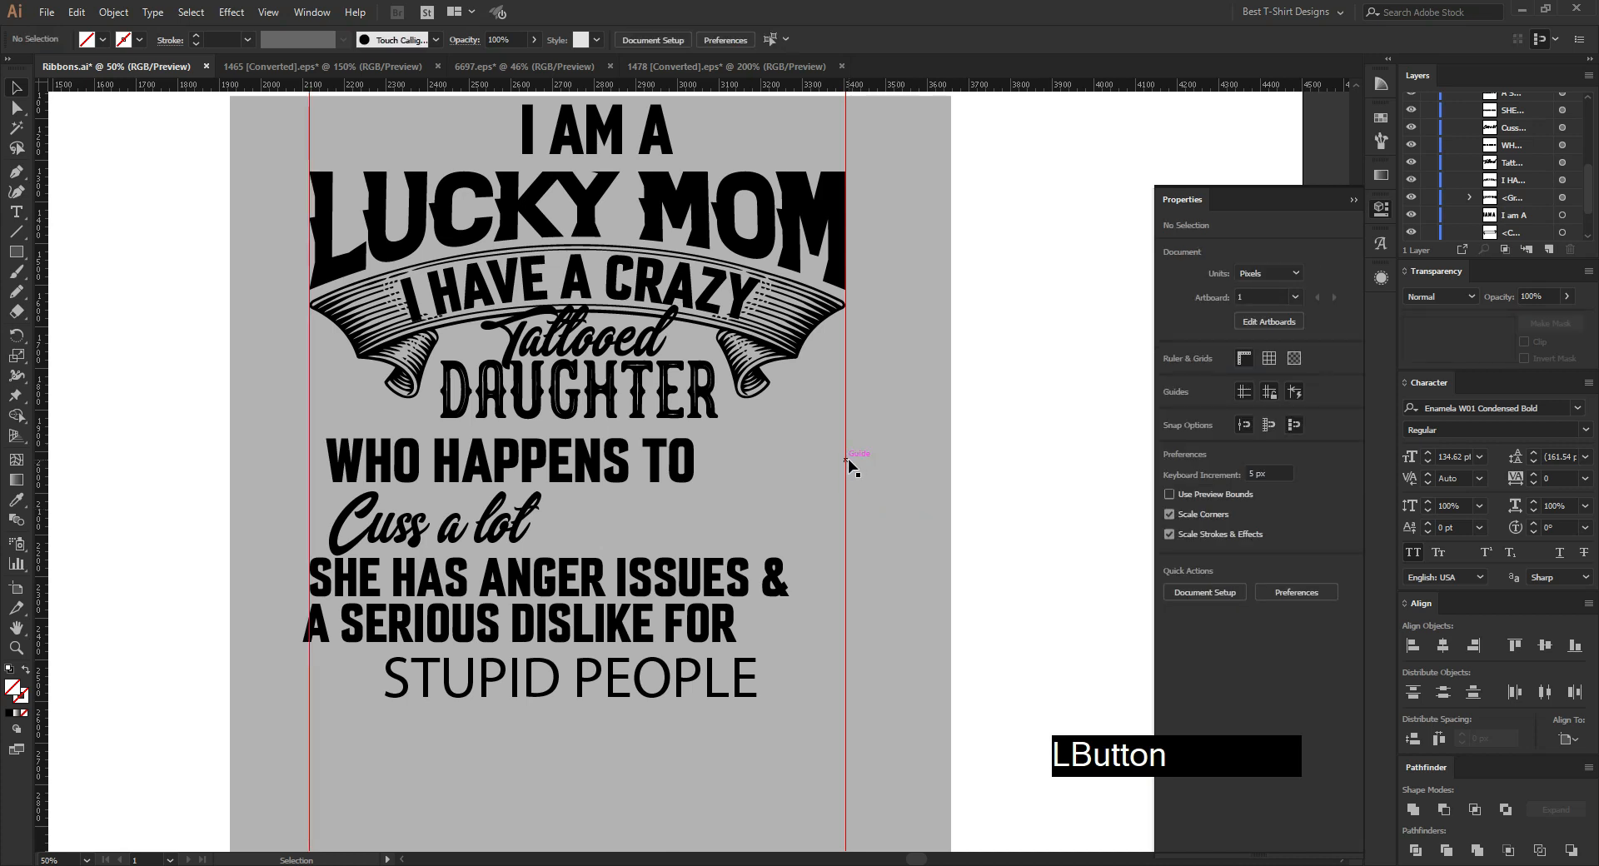
right_click(847, 460)
click(890, 618)
click(940, 571)
Step: Convert the four lines from "WHO HAPPENS TO" through "A SERIOUS DISLIKE FOR" to outlines
click(476, 538)
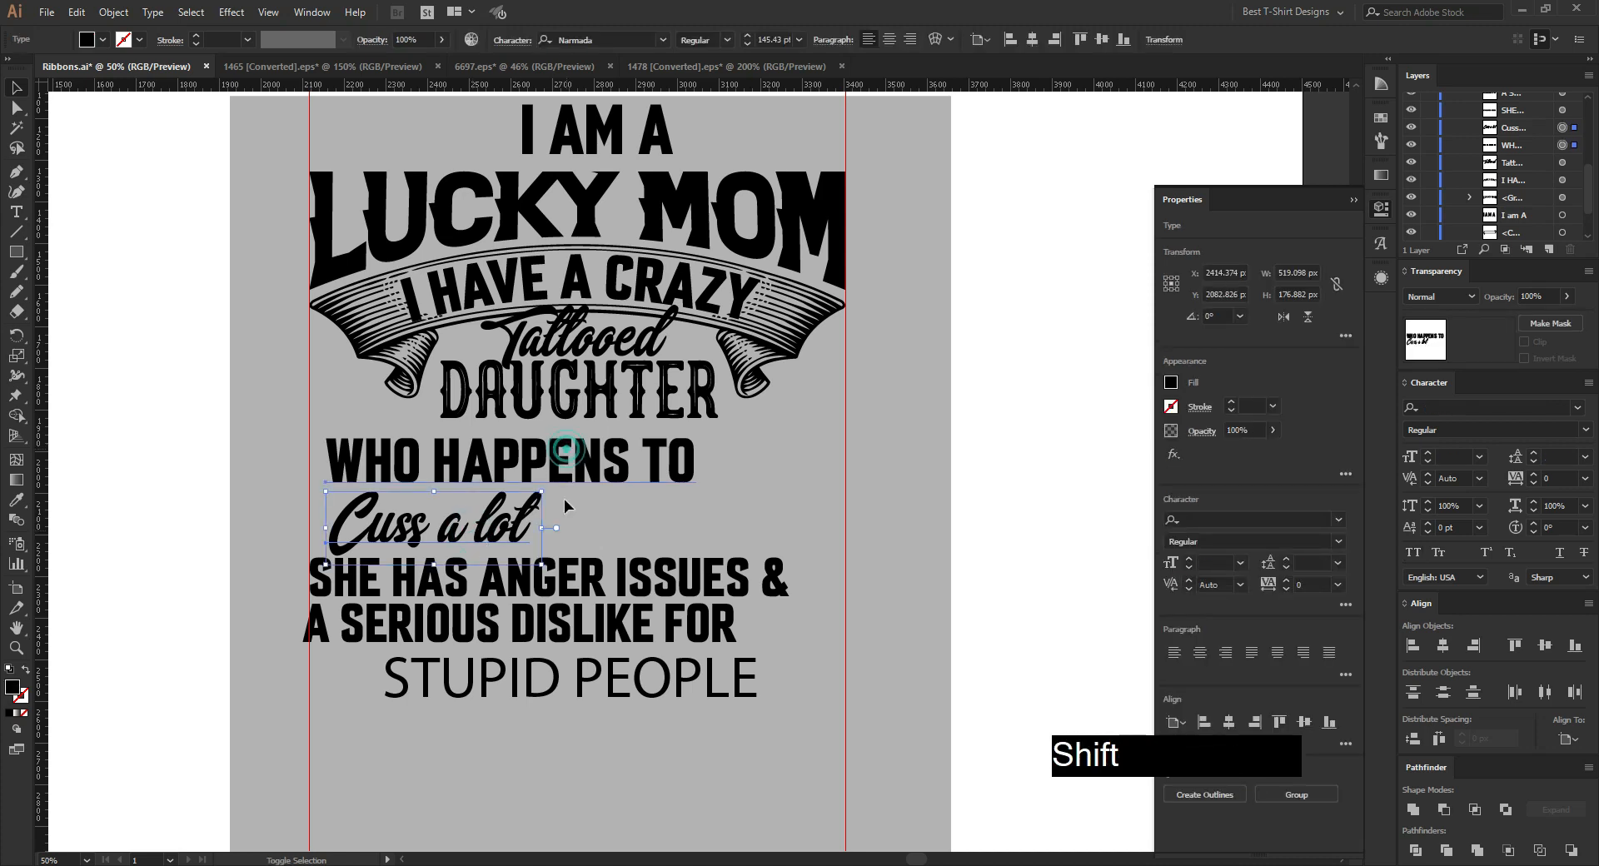
shift+click(633, 463)
shift+click(563, 575)
shift+click(563, 627)
right_click(564, 627)
click(652, 421)
Step: Left-align the four outlined lines and nudge them against the left guide, just beneath DAUGHTER
click(670, 40)
click(692, 39)
key(Right)
key(Right)
key(Right)
key(Right)
key(Right)
key(Right)
key(Right)
key(Right)
key(Right)
key(Right)
key(Right)
key(Right)
key(Right)
key(Right)
key(Right)
key(Right)
key(Right)
key(Right)
key(Right)
key(Right)
key(Up)
key(Up)
key(Up)
key(Up)
key(Up)
key(Up)
key(Up)
key(Up)
key(Up)
key(Up)
key(Up)
key(Up)
key(Up)
key(Up)
key(Up)
key(Up)
key(Up)
key(Up)
key(Up)
key(Up)
key(Up)
key(Up)
key(Up)
key(Up)
key(Up)
key(Up)
key(Up)
key(Up)
key(Up)
key(Up)
key(Up)
key(Up)
key(Up)
key(Up)
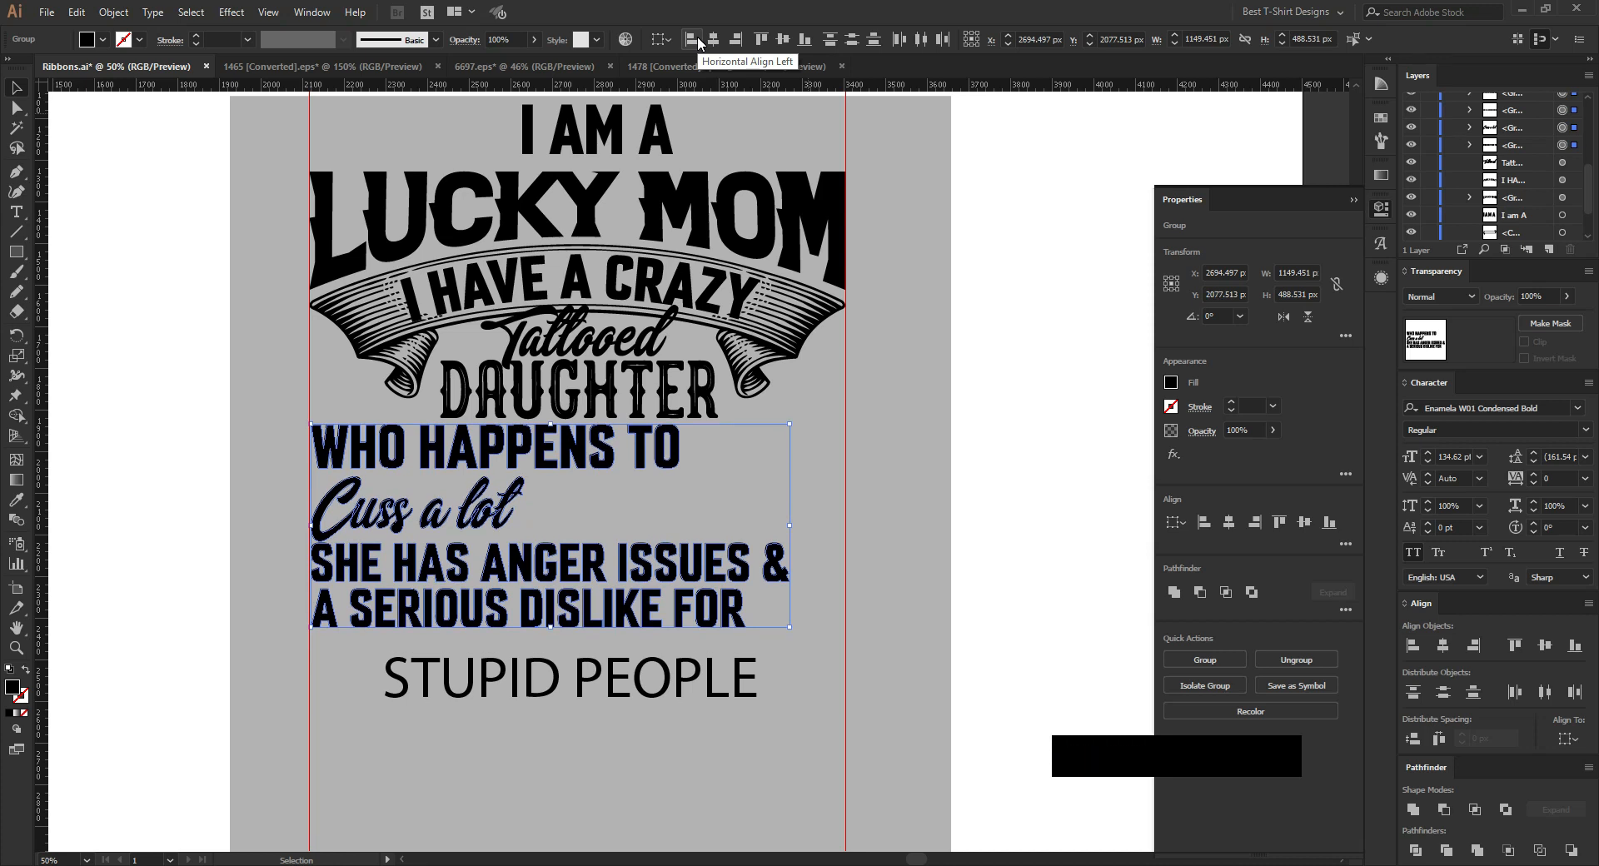
click(761, 481)
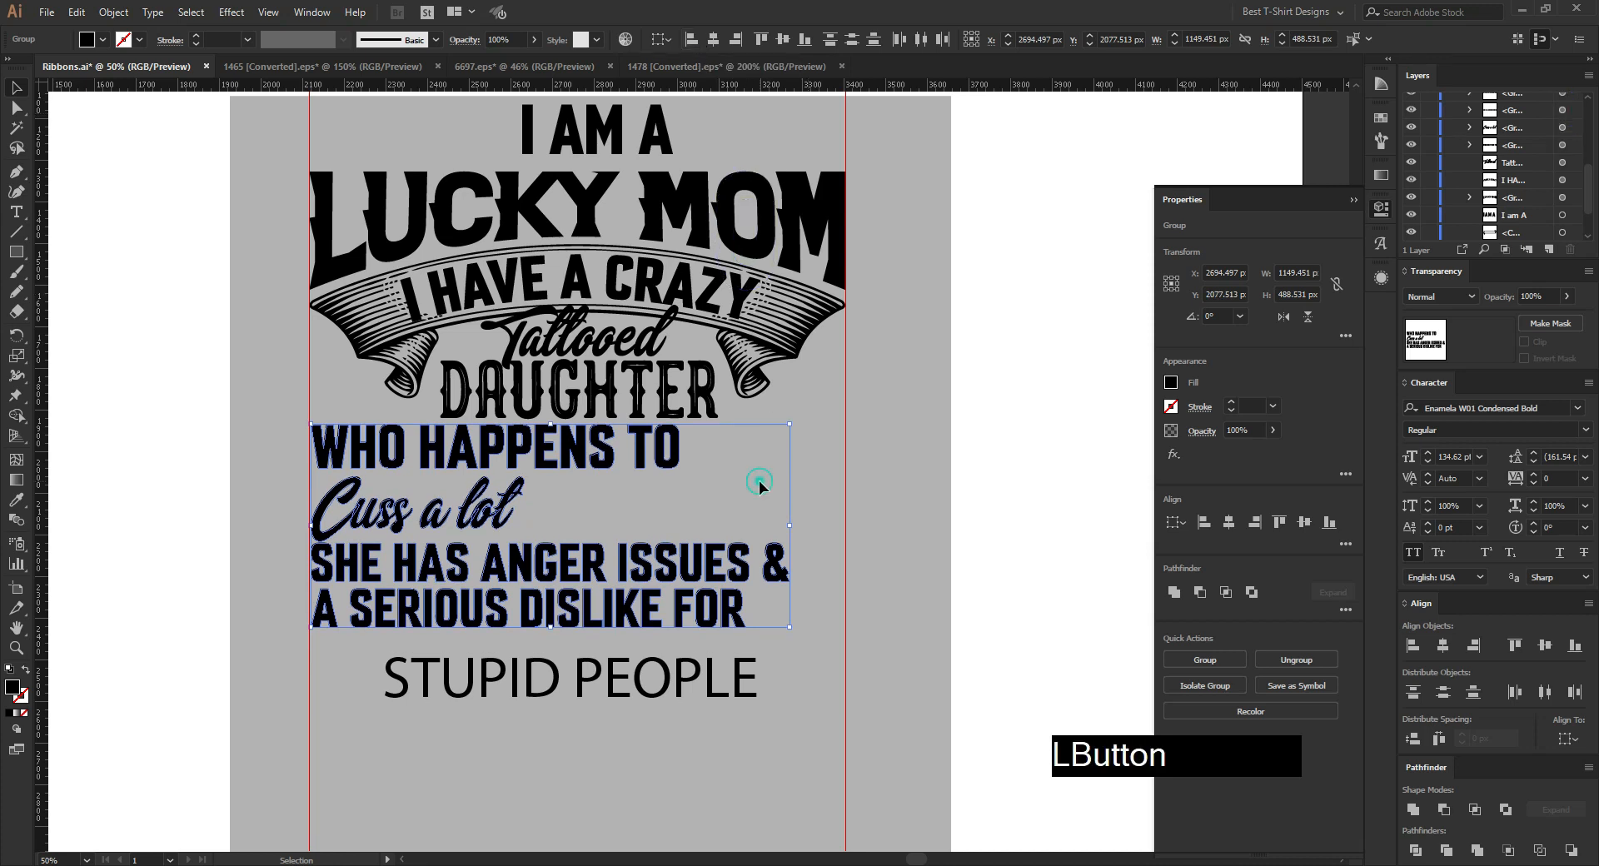
Step: Rescale the outlined lines: shrink "WHO HAPPENS TO", enlarge "Cuss a lot" and reduce "SHE HAS ANGER ISSUES &" to about 1032 px wide
click(663, 449)
drag(680, 447, 620, 448)
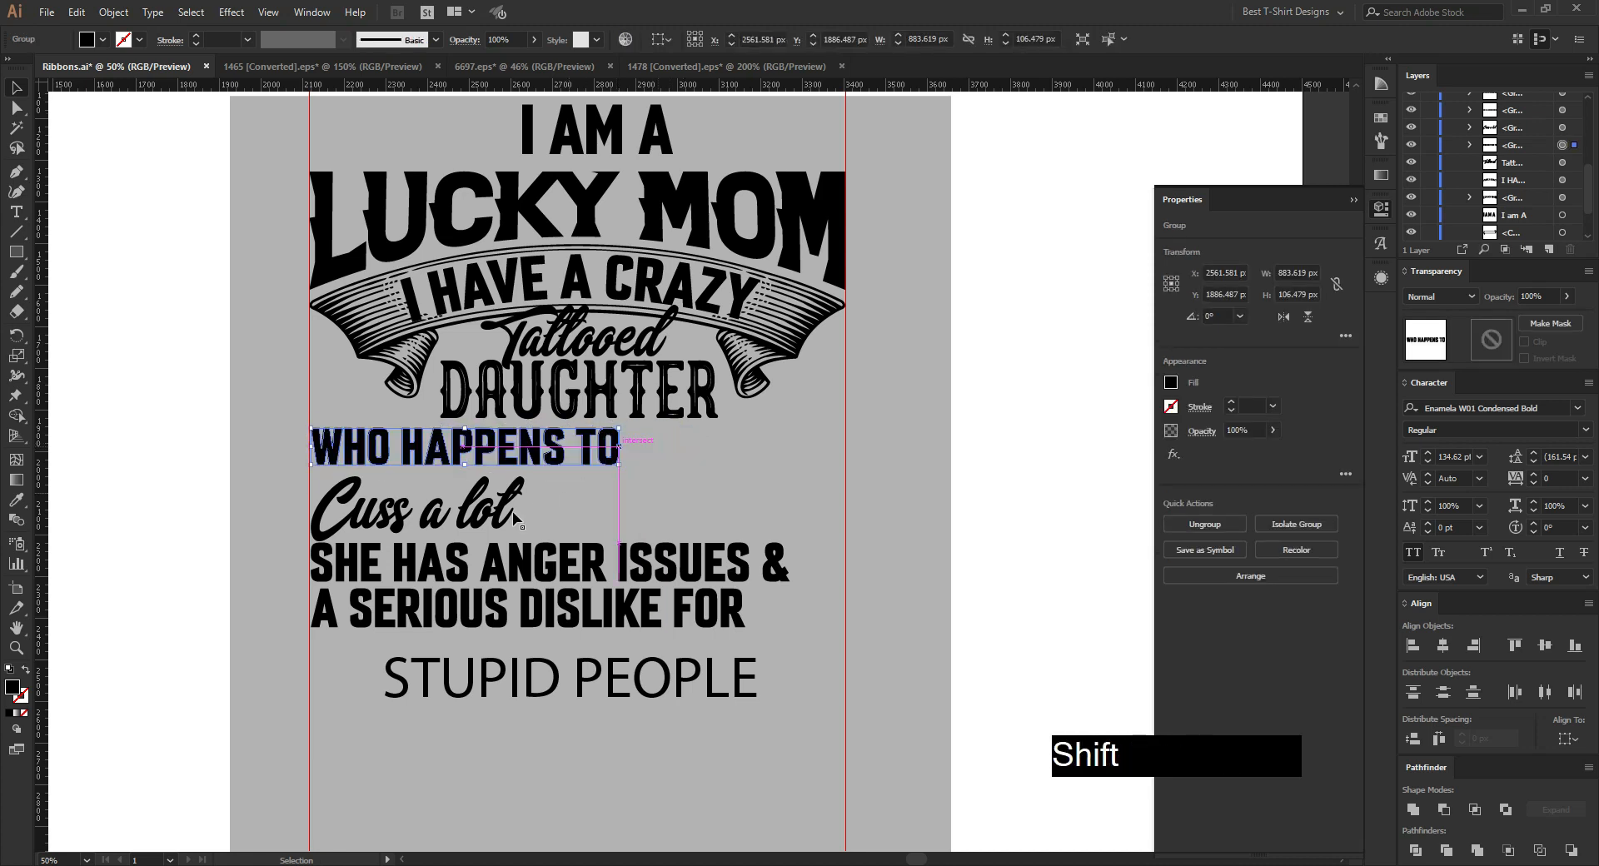
click(500, 521)
drag(525, 508, 569, 508)
click(712, 554)
drag(789, 564, 742, 556)
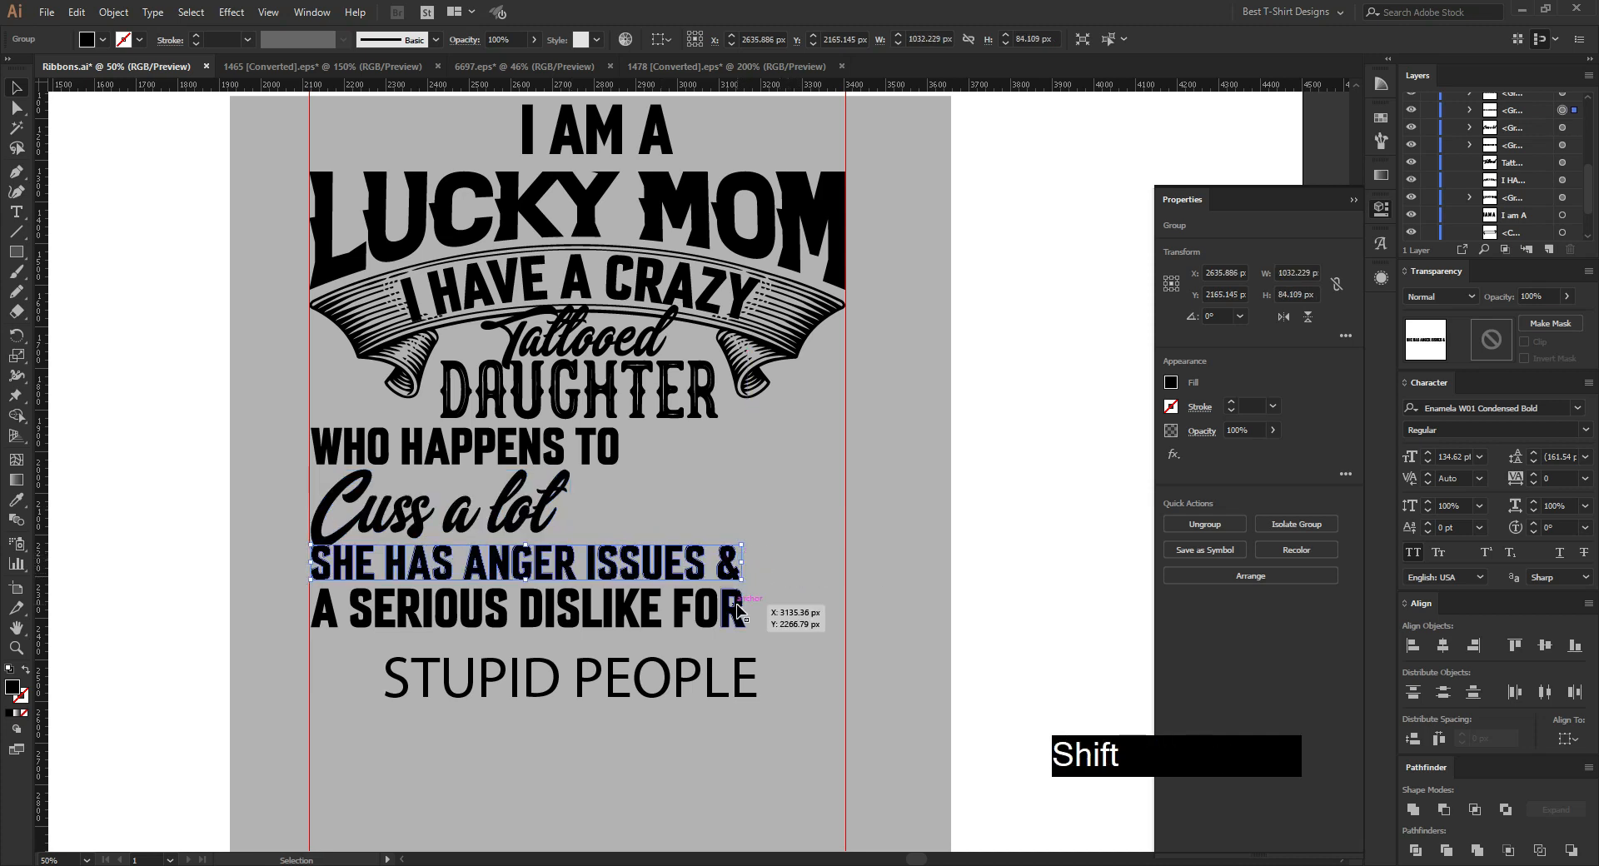
Step: Bring the masked-woman illustration in beside the lower text lines and scale it to the outer guide, about 573 px wide
click(790, 551)
scroll(786, 567, down, 1)
drag(311, 247, 823, 594)
scroll(823, 616, up, 2)
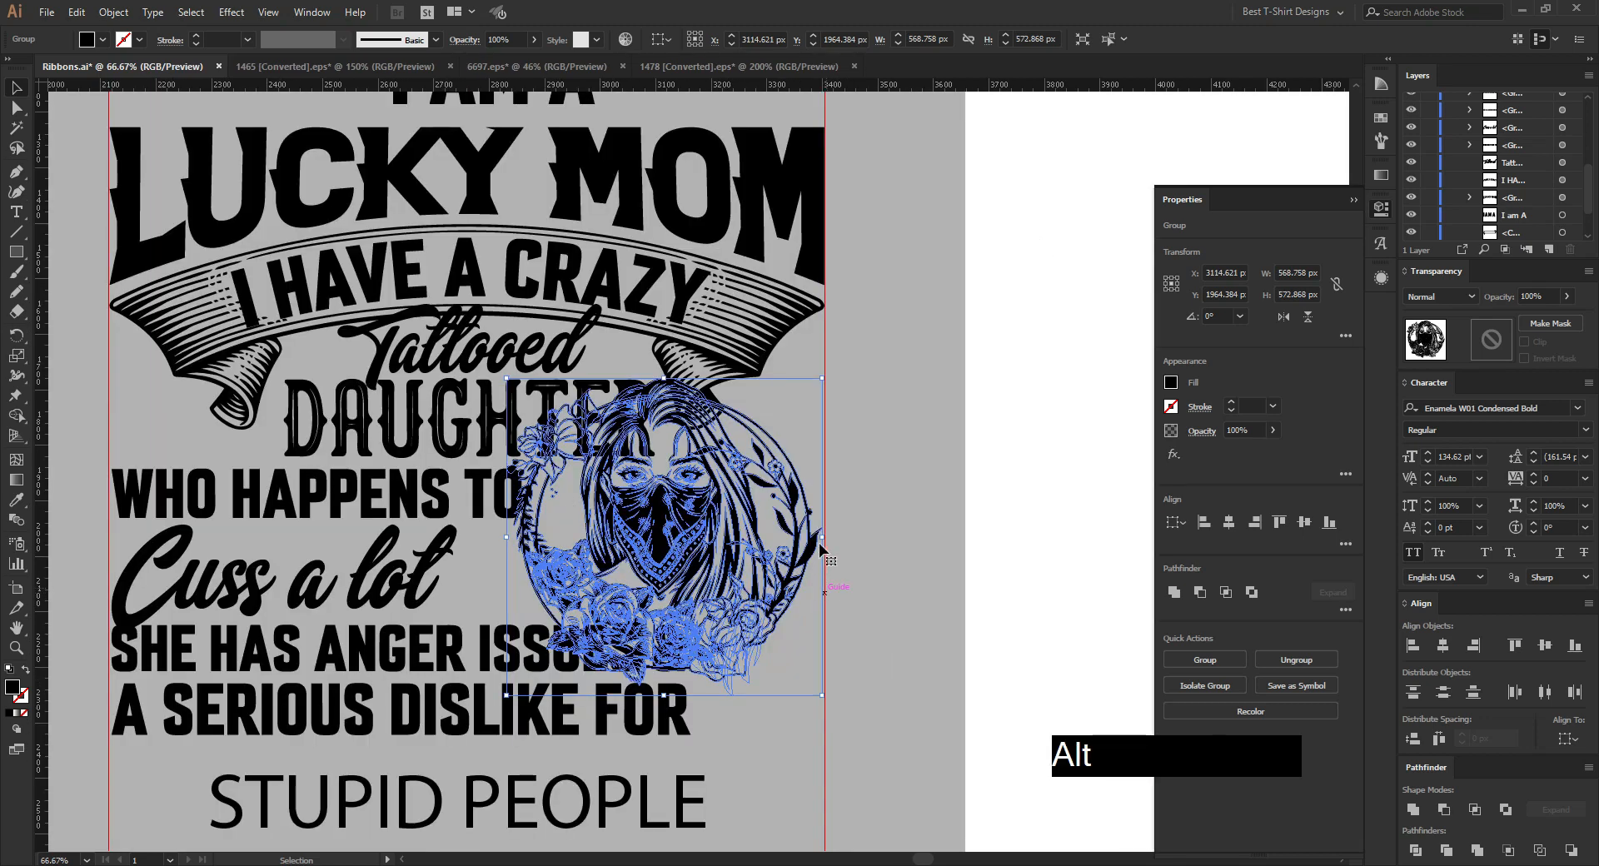
drag(822, 540, 824, 540)
scroll(767, 523, down, 1)
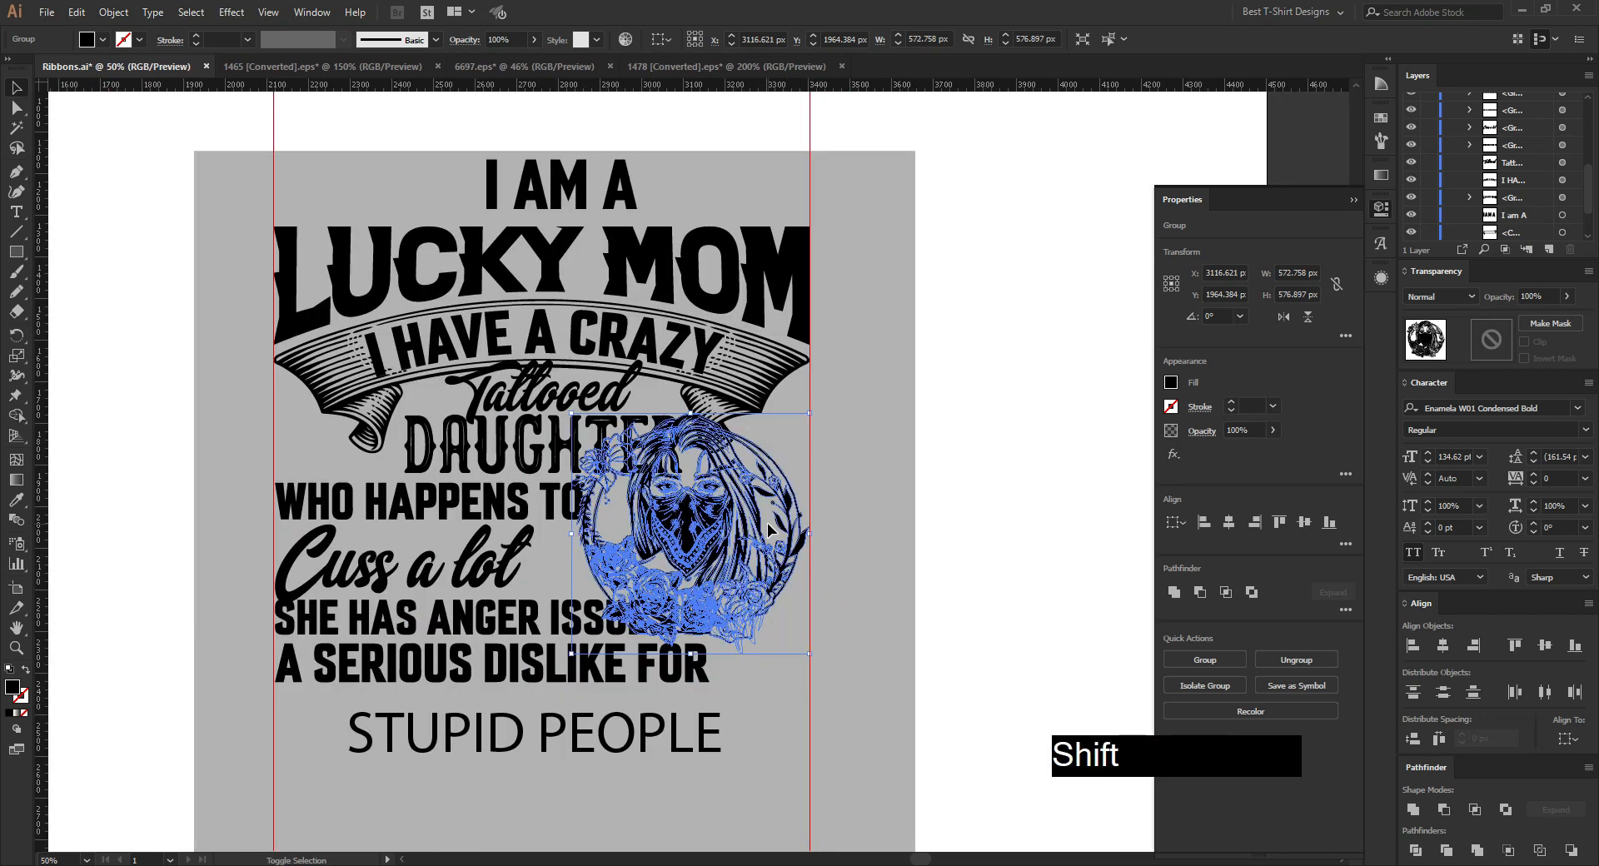
Step: Nudge the masked-woman illustration down 150 px so its upper edge sits just beneath DAUGHTER
key(shift+Down)
key(shift+Down)
key(shift+Down)
key(shift+Down)
key(shift+Down)
key(shift+Down)
key(shift+Down)
key(shift+Down)
key(shift+Down)
key(shift+Down)
key(shift+Down)
key(shift+Down)
key(shift+Down)
key(shift+Down)
key(shift+Down)
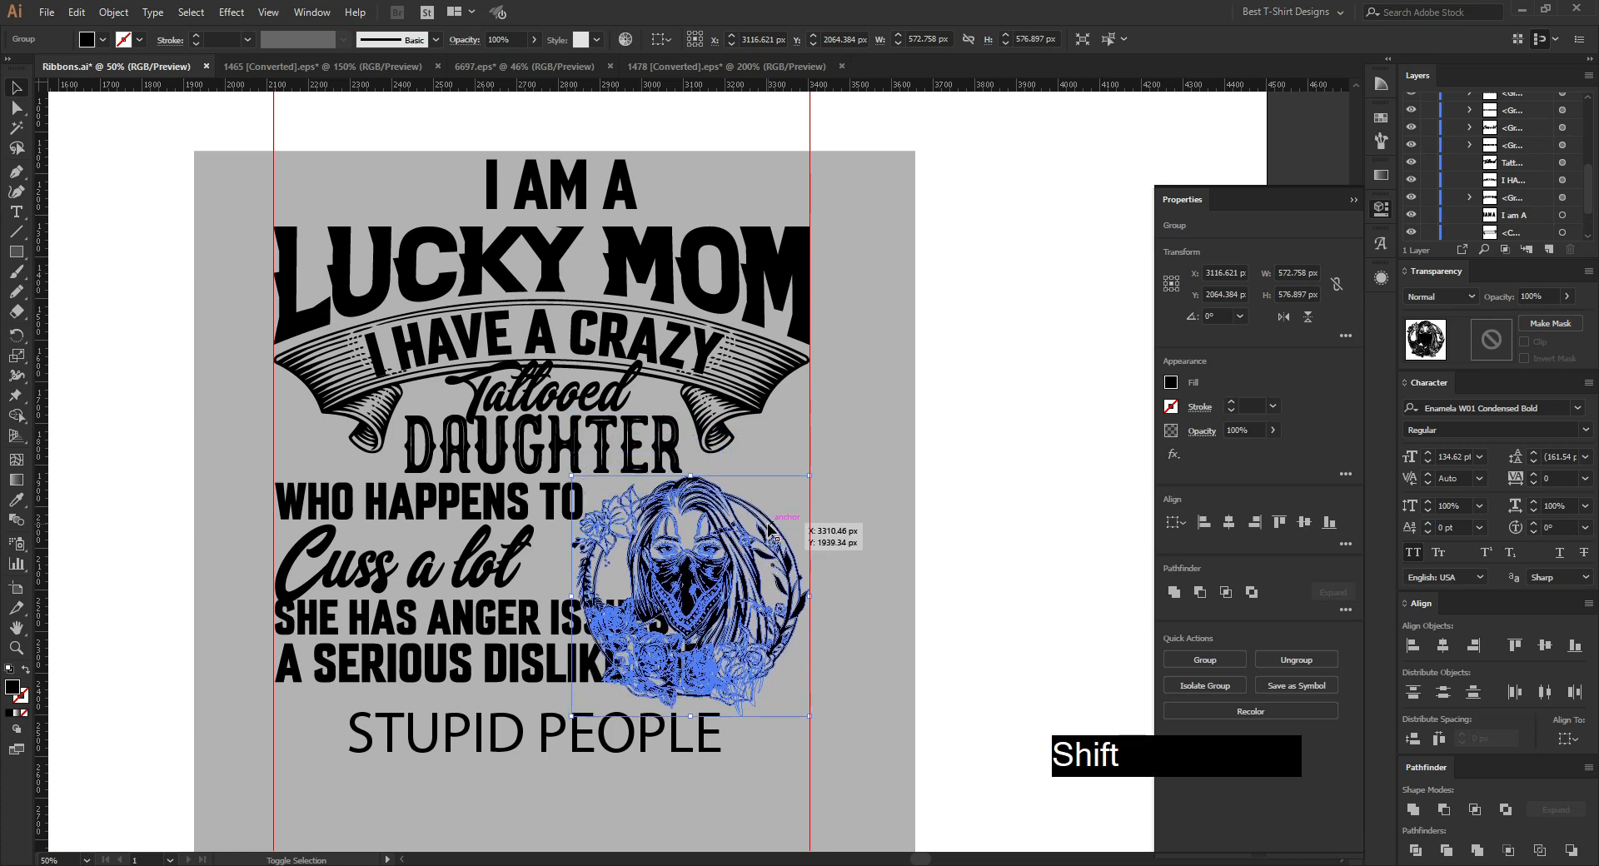
Step: Move STUPID PEOPLE, "A SERIOUS DISLIKE FOR" and "SHE HAS ANGER ISSUES &" down, clear of the illustration
scroll(770, 533, down, 2)
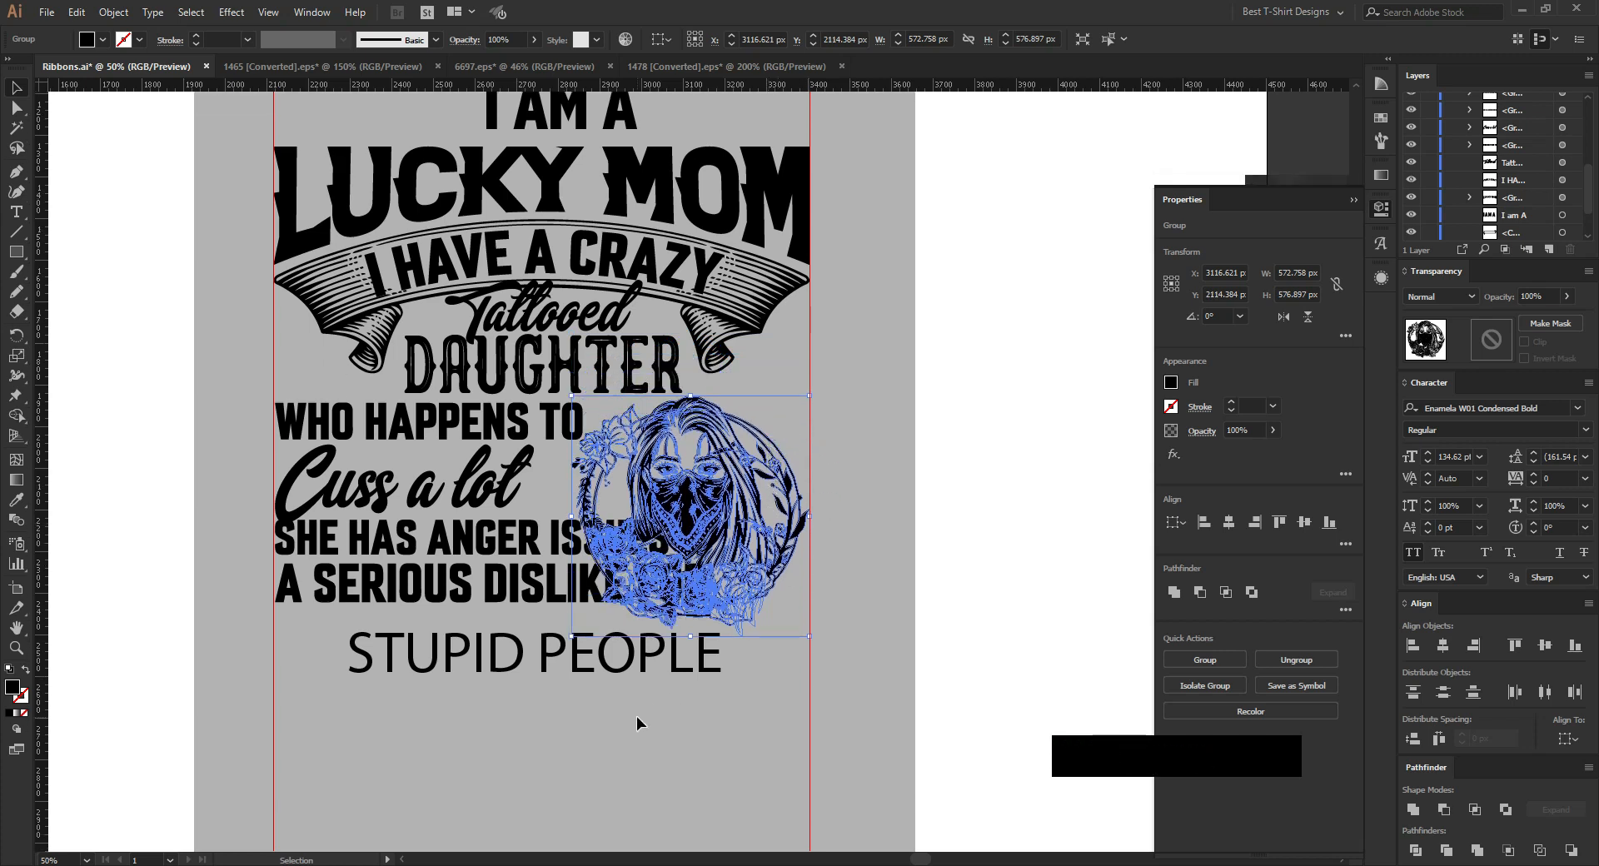
drag(588, 655, 596, 812)
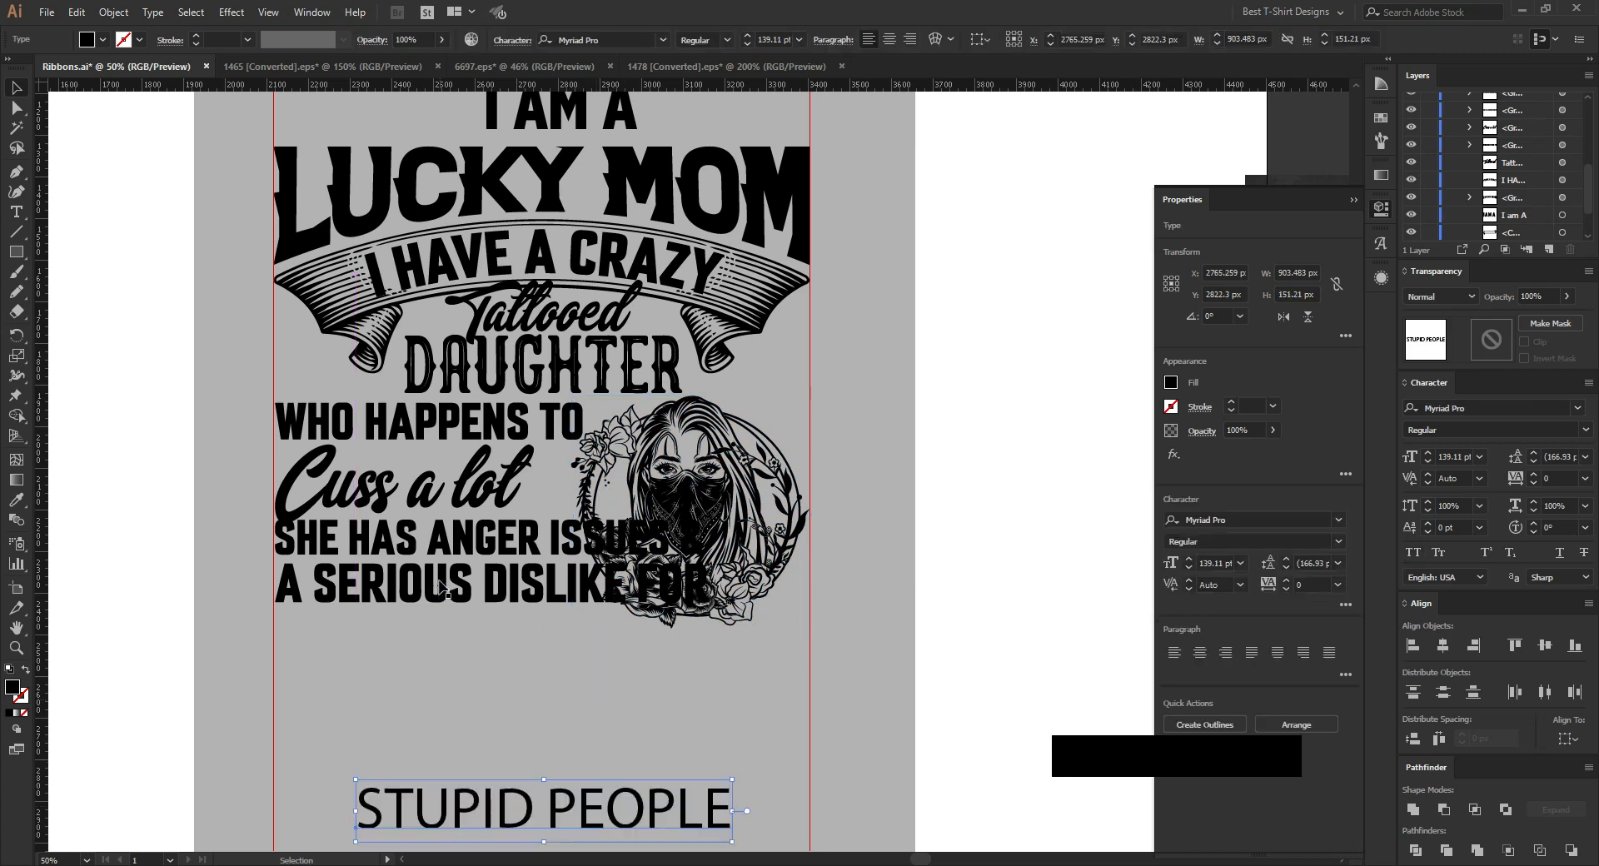
drag(439, 711, 439, 731)
drag(491, 533, 495, 697)
Step: Nudge the illustration up 15 px and enlarge it slightly from its lower-left corner
click(681, 479)
key(Up)
key(Up)
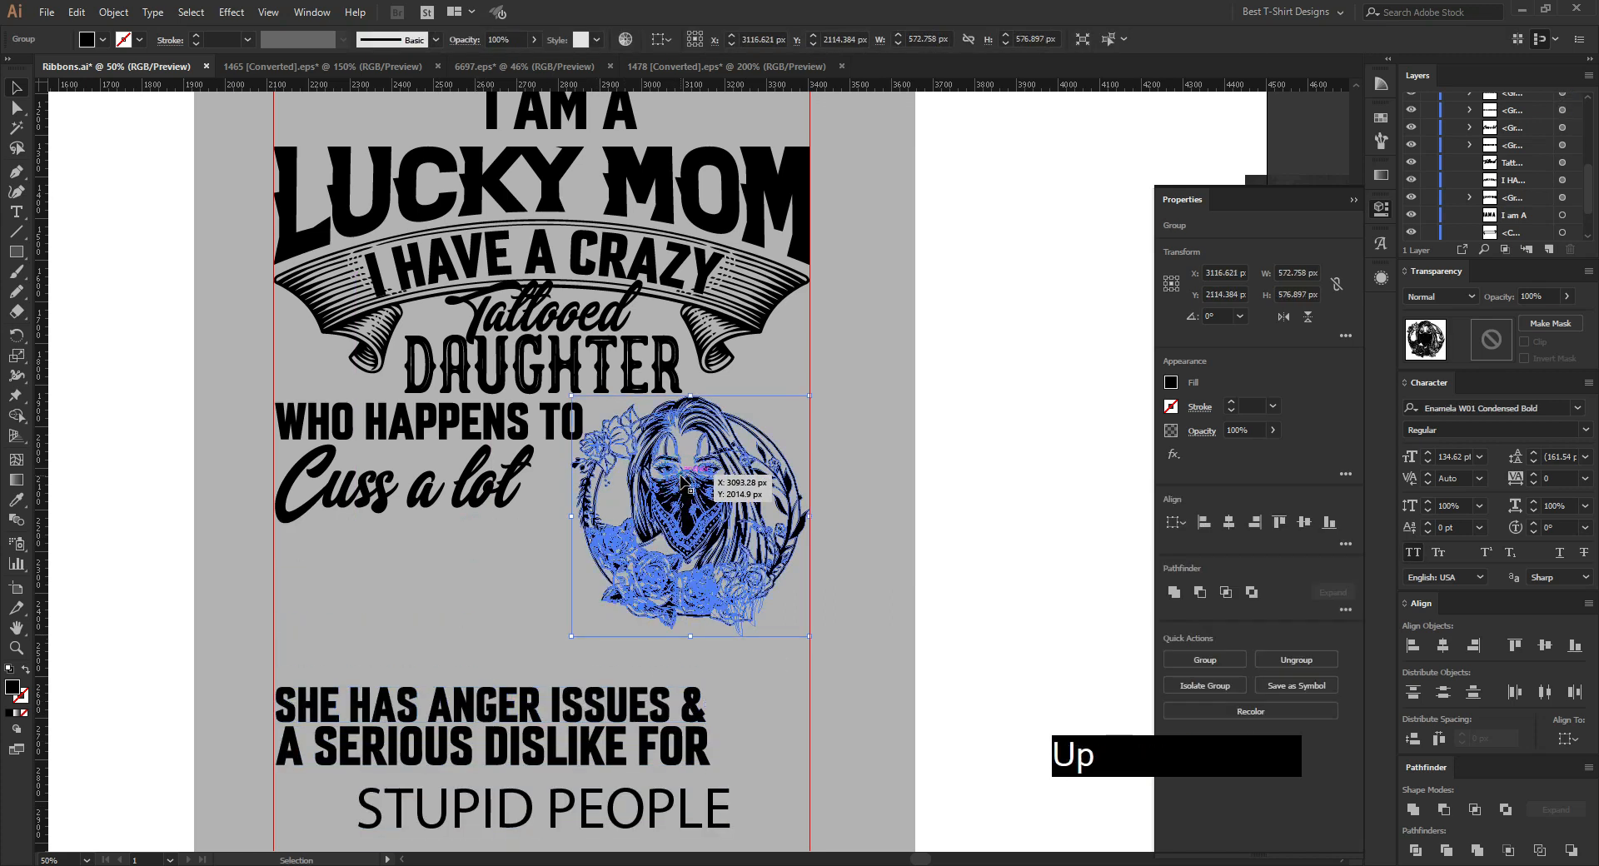
key(Up)
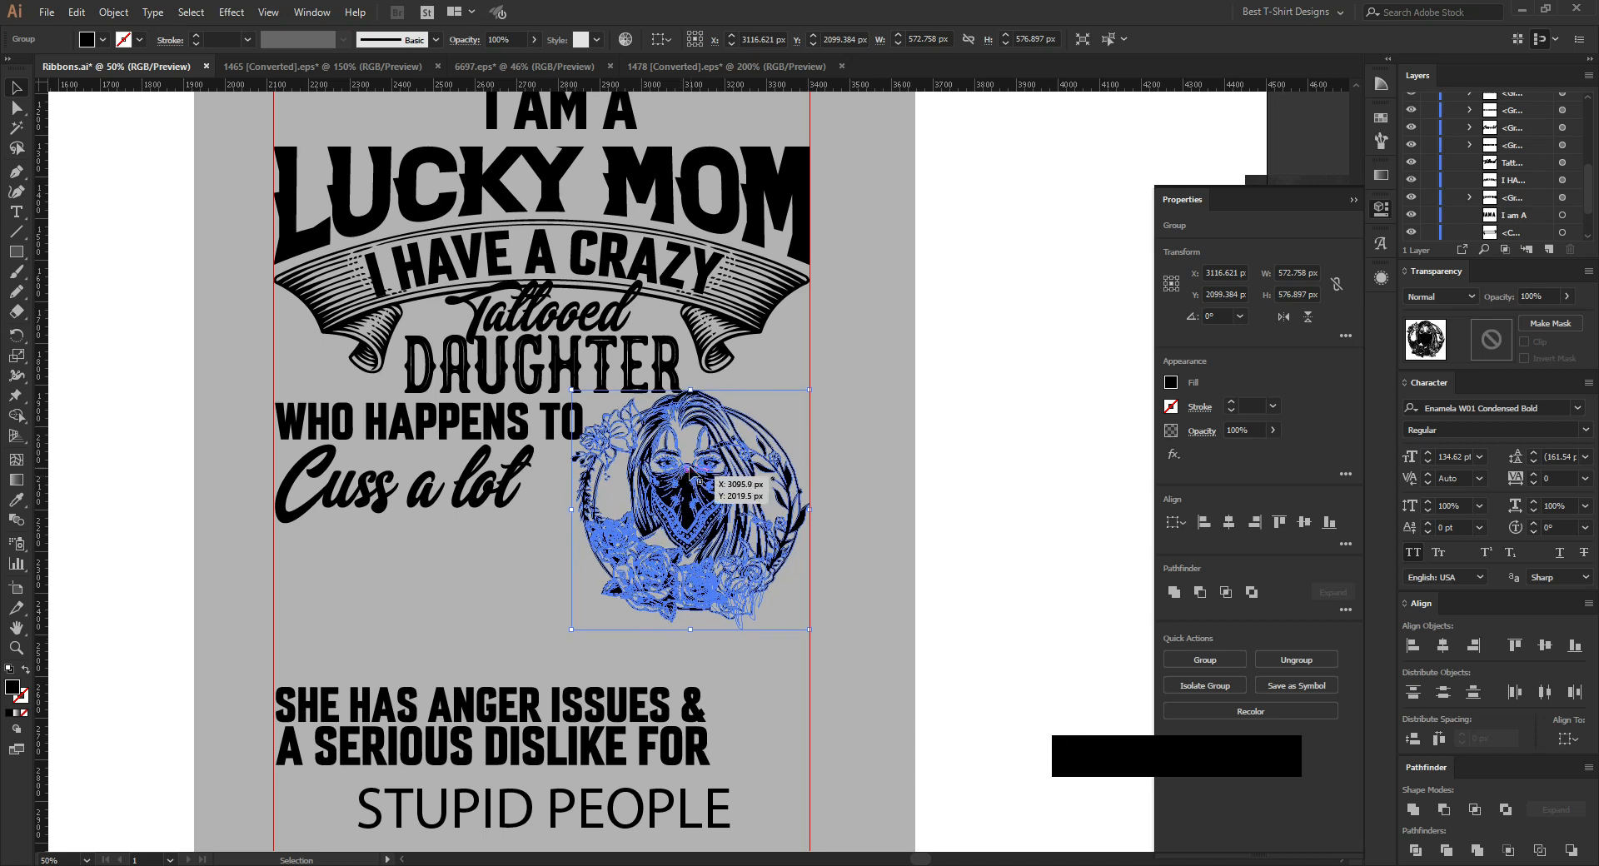
drag(573, 632, 557, 653)
click(437, 583)
scroll(377, 522, up, 1)
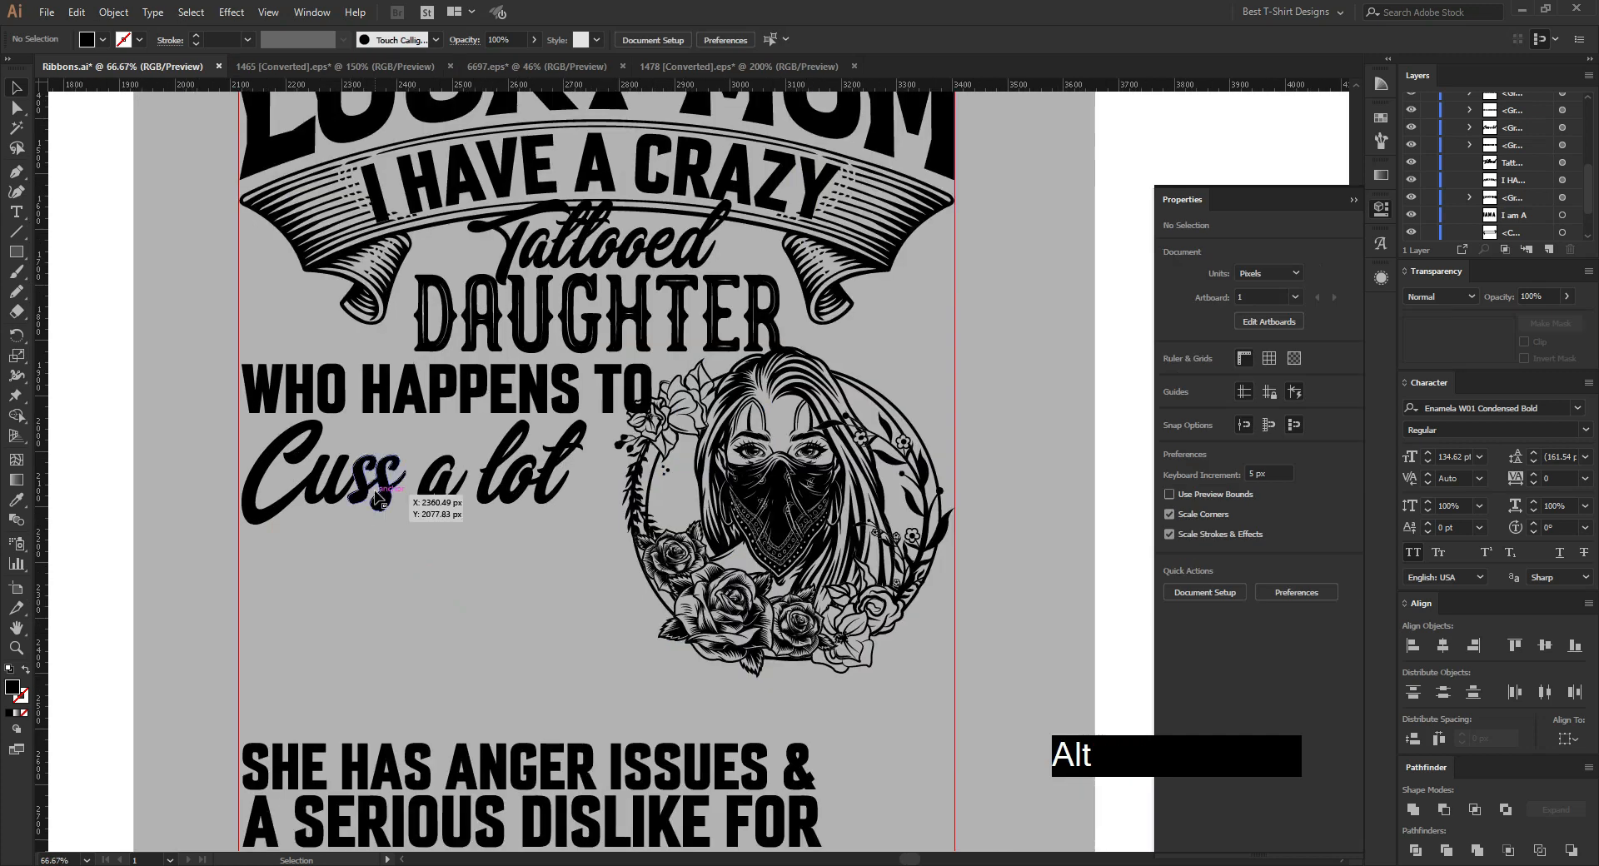
Step: Shrink "Cuss a lot" and fit a reduced "SHE HAS ANGER ISSUES &" directly beneath it, starting at the left guide
click(493, 491)
drag(587, 469, 508, 476)
drag(546, 742, 556, 646)
drag(827, 664, 527, 521)
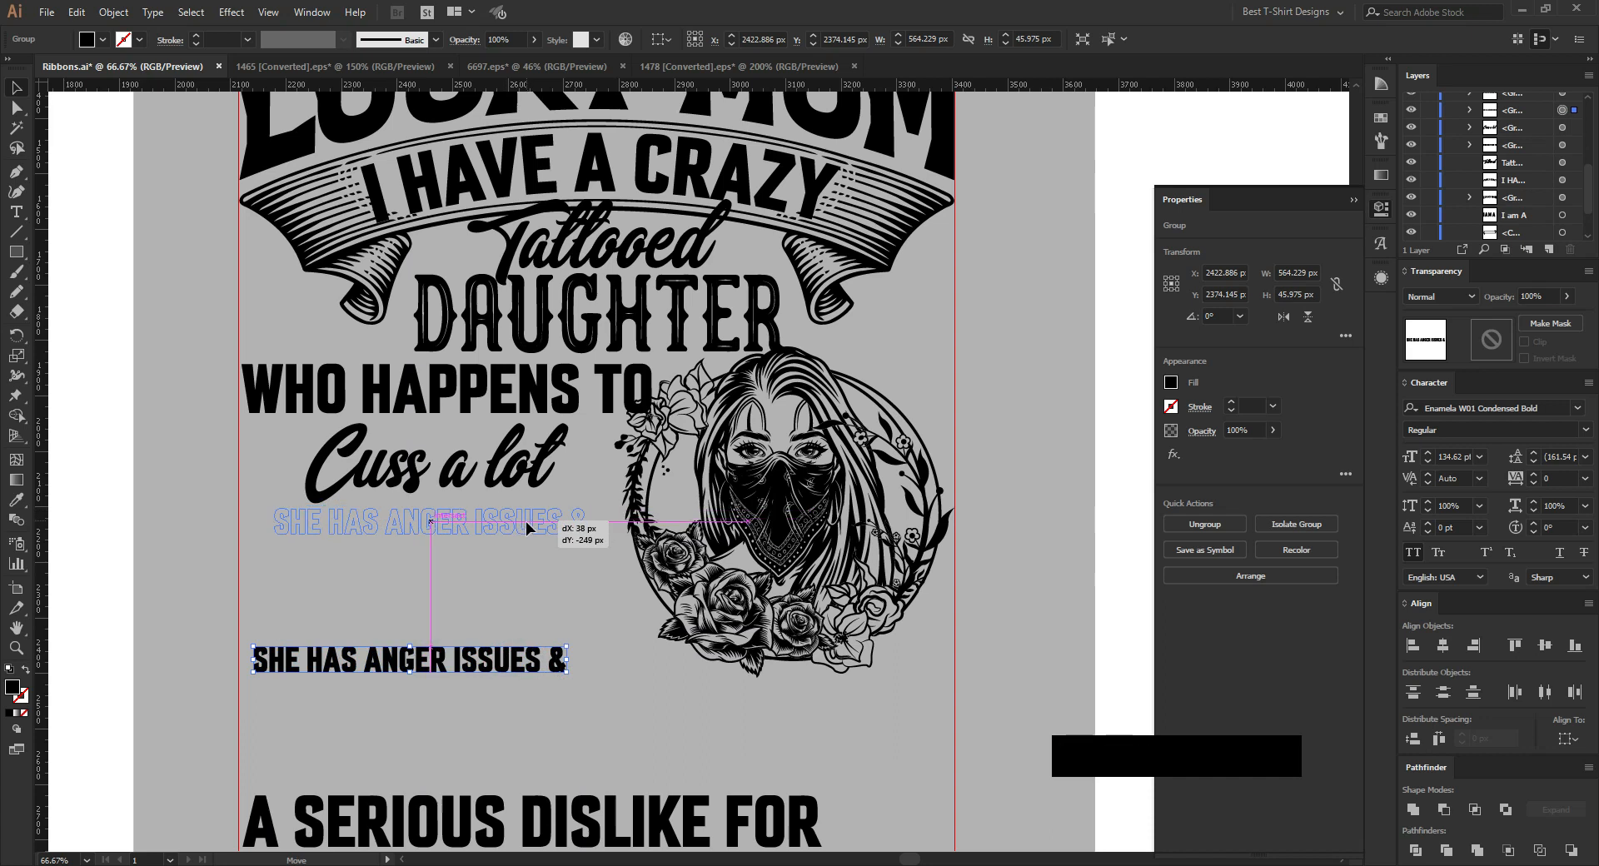
drag(274, 524, 239, 524)
click(563, 634)
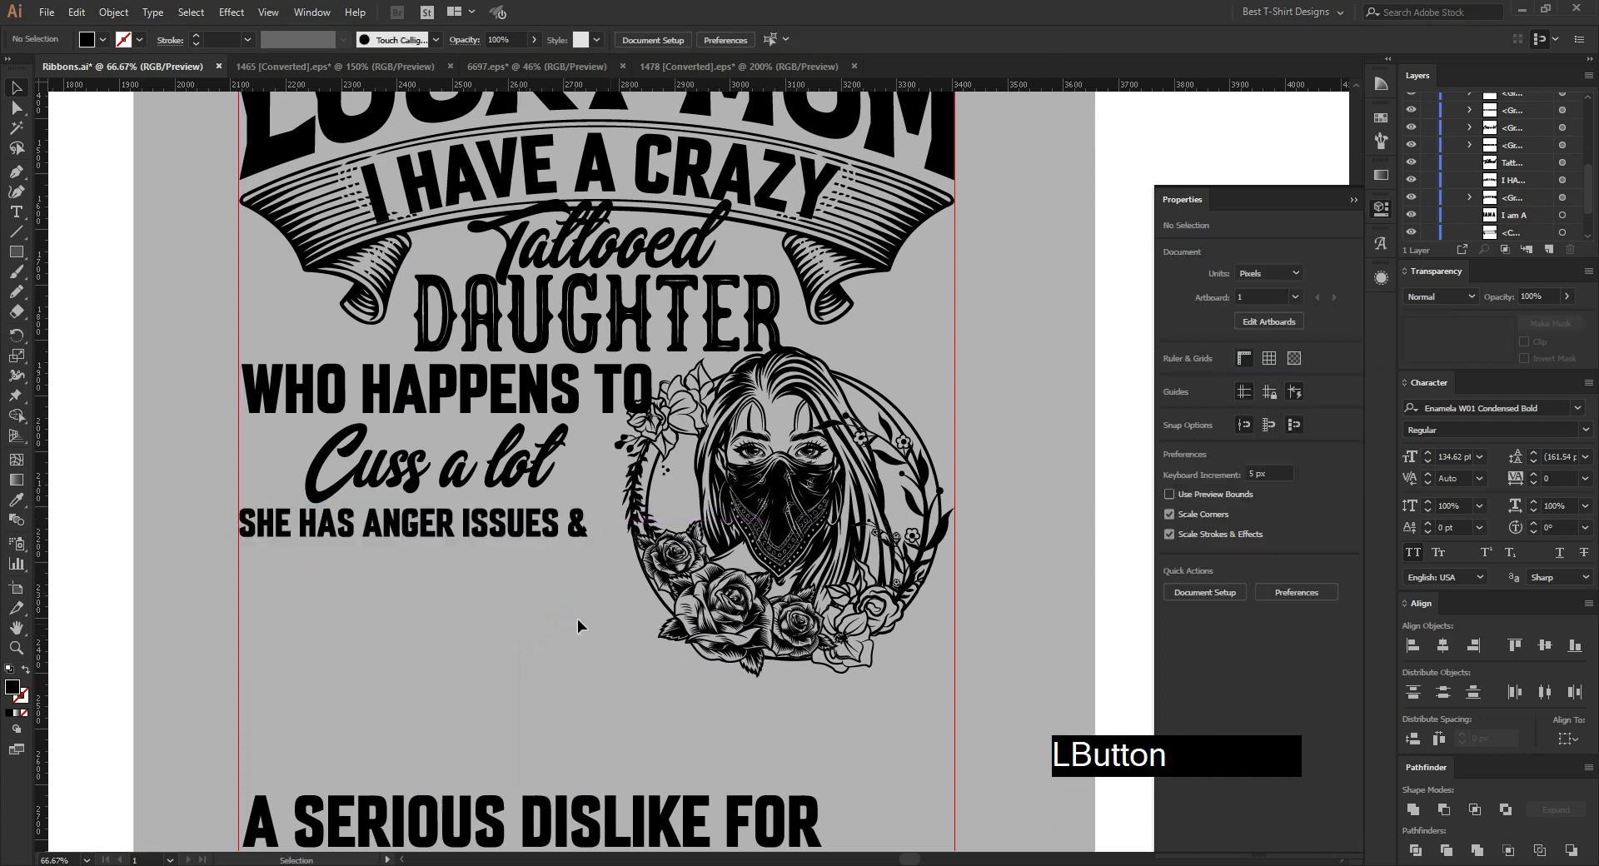
Step: Add a vertical guide beside the illustration's left edge and fit "A SERIOUS DISLIKE FOR" between the guides, 673 px wide, under the previous line
drag(805, 85, 611, 516)
key(alt)
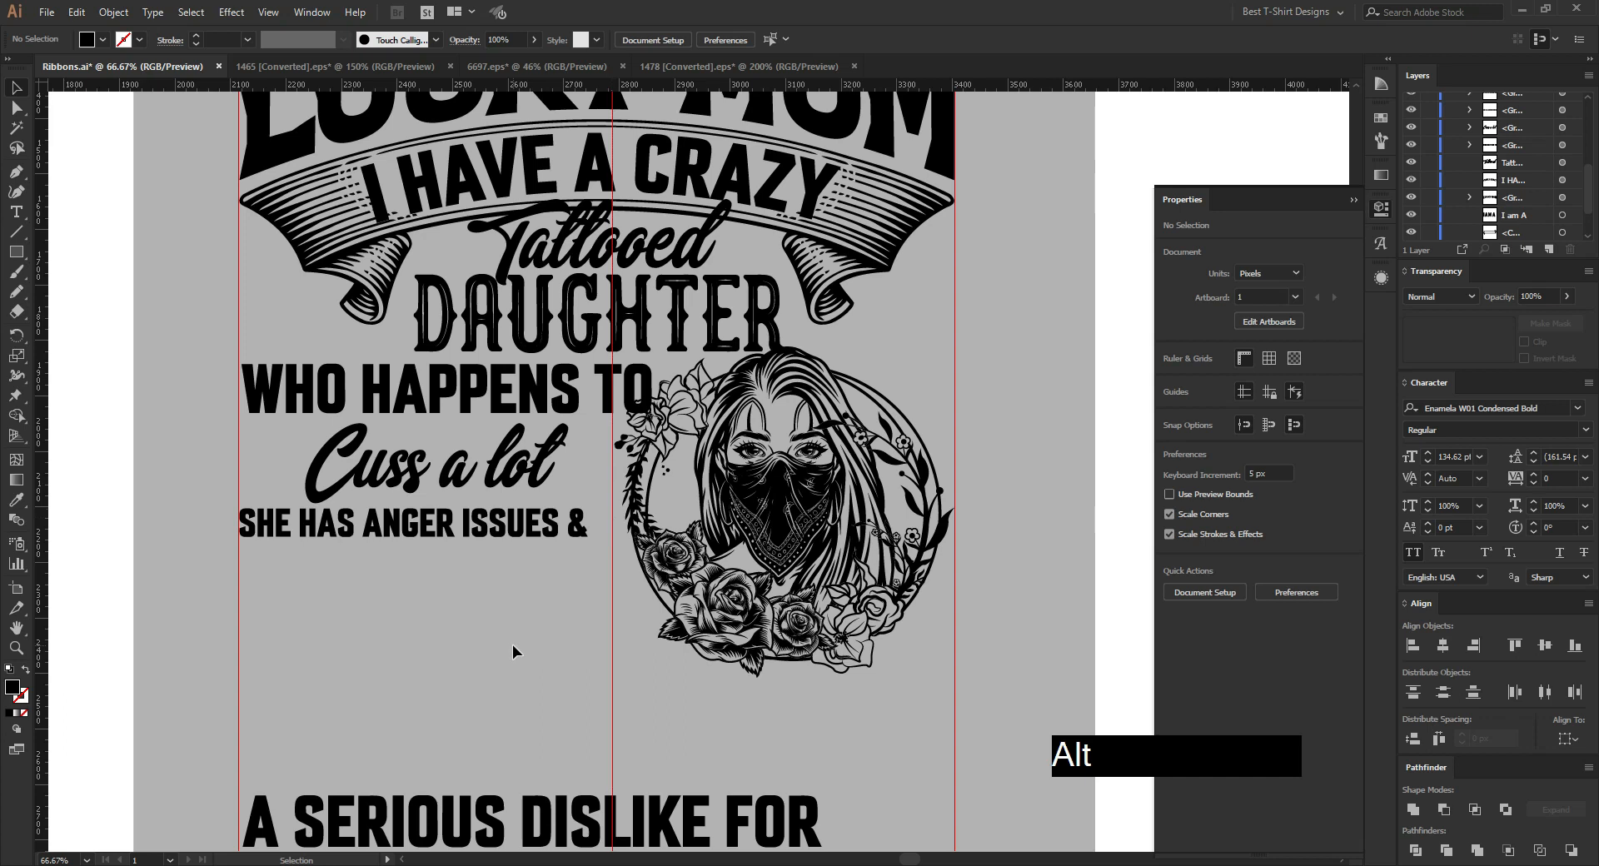
click(508, 646)
scroll(533, 658, down, 3)
drag(560, 670, 578, 551)
drag(838, 565, 496, 426)
drag(261, 430, 239, 432)
drag(572, 432, 614, 432)
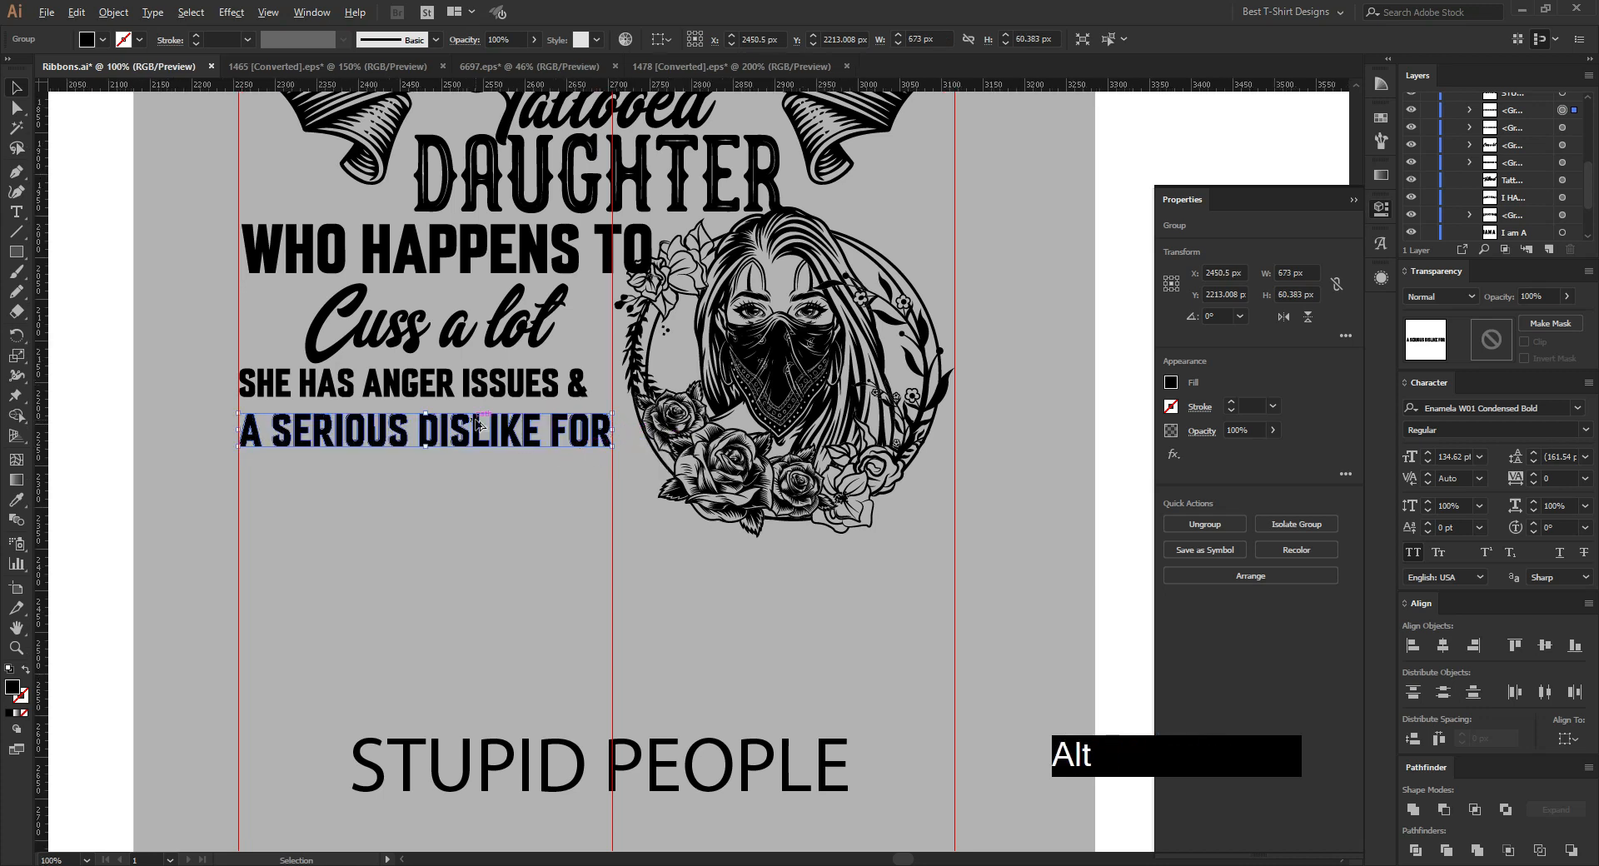
Step: Widen "SHE HAS ANGER ISSUES &" until it reaches the inner vertical guide
scroll(477, 425, up, 2)
click(562, 364)
drag(648, 365, 682, 365)
Step: Move STUPID PEOPLE under "A SERIOUS DISLIKE FOR" and give it DAUGHTER's Roseberry Codet font
scroll(658, 366, down, 1)
drag(648, 737, 560, 489)
scroll(542, 636, up, 2)
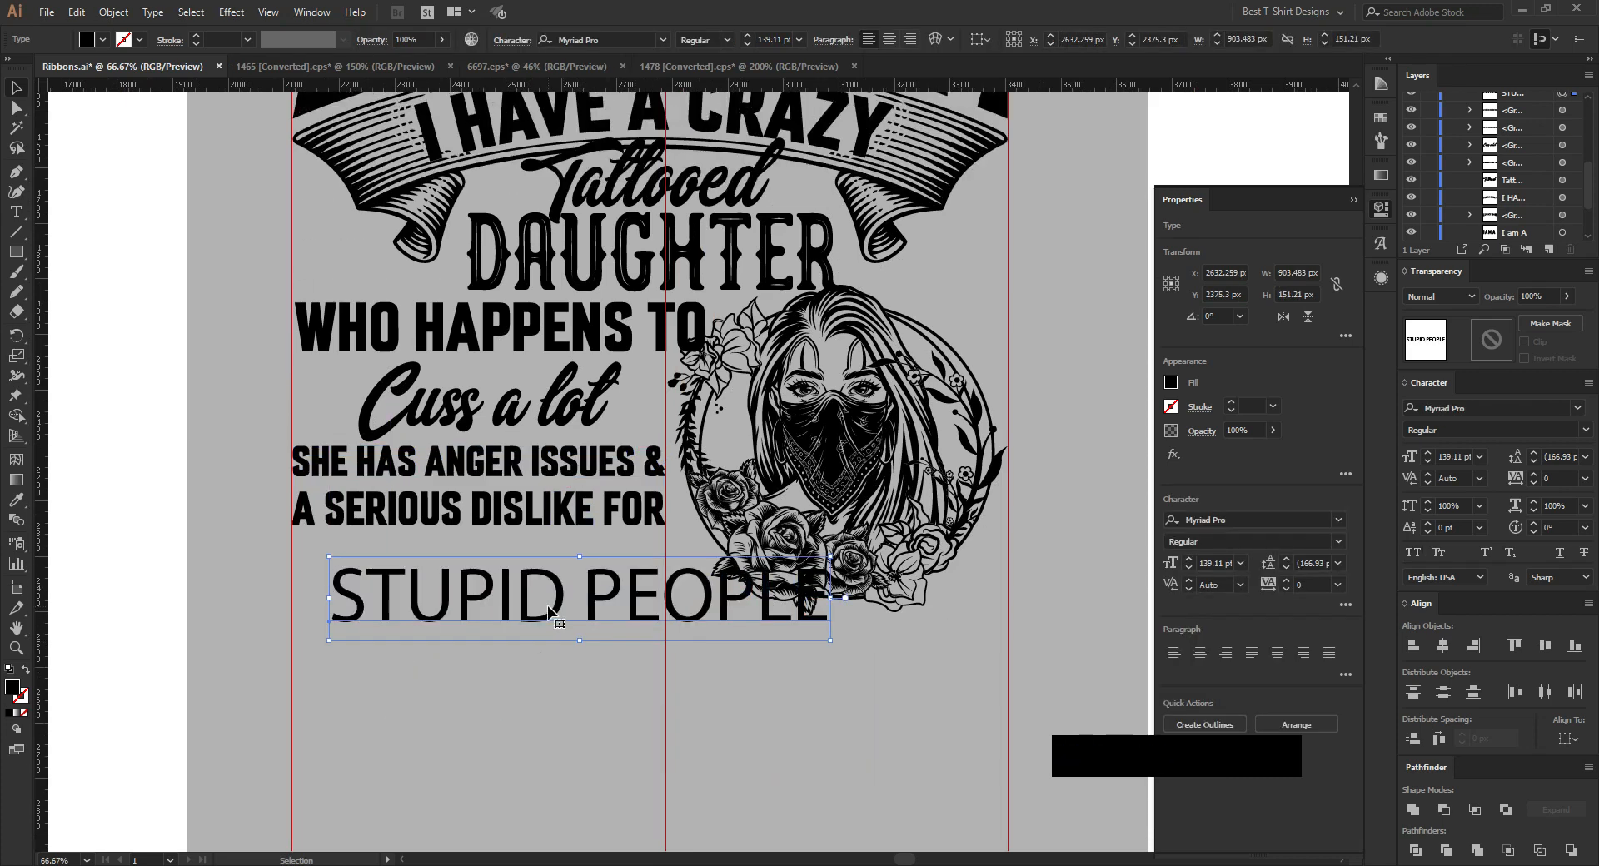
click(696, 261)
key(v)
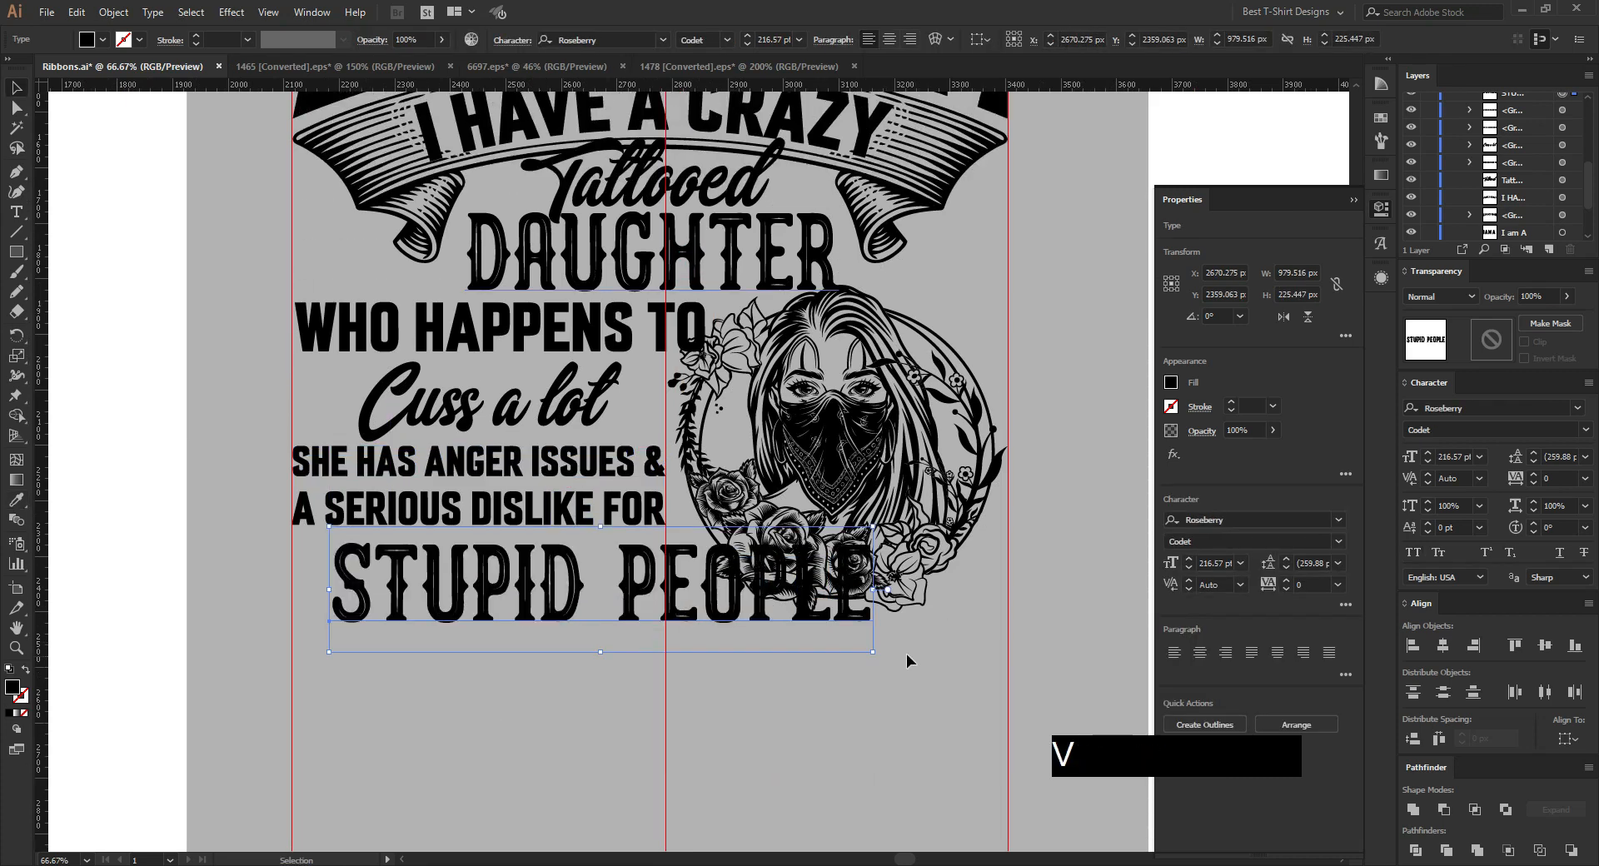
Step: Shrink STUPID PEOPLE, convert it to outlines and fit it between the left and inner guides
drag(871, 588, 666, 564)
right_click(595, 567)
click(658, 351)
drag(334, 558, 292, 562)
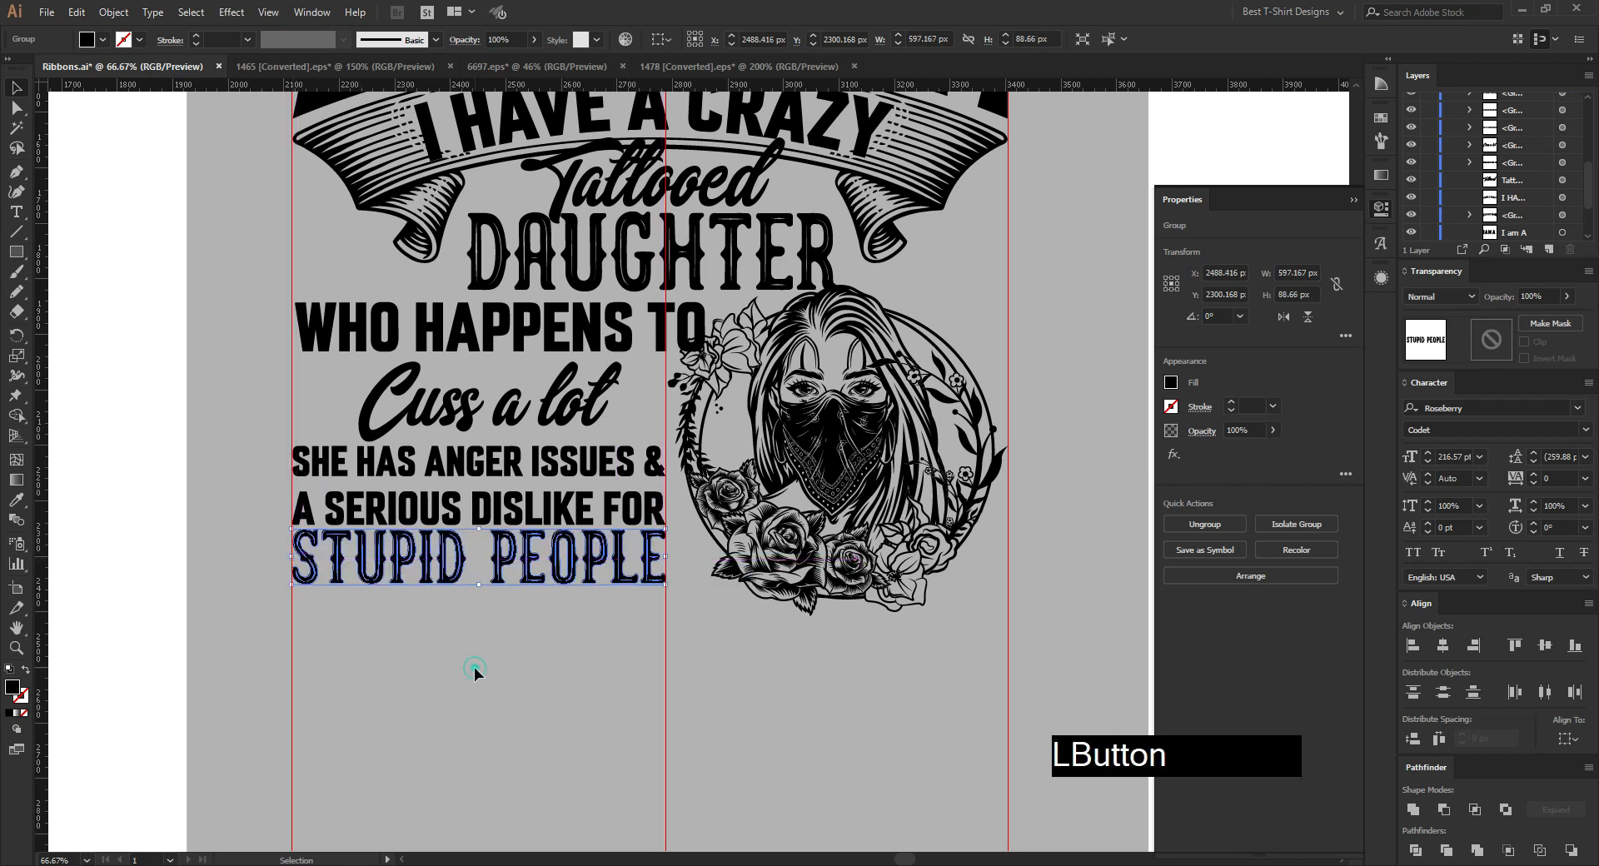
click(474, 667)
click(548, 667)
Step: Place a horizontal guide along the illustration's bottom edge
mouse_move(1037, 84)
mouse_down()
mouse_move(1088, 192)
mouse_move(1004, 633)
mouse_move(1001, 613)
mouse_up()
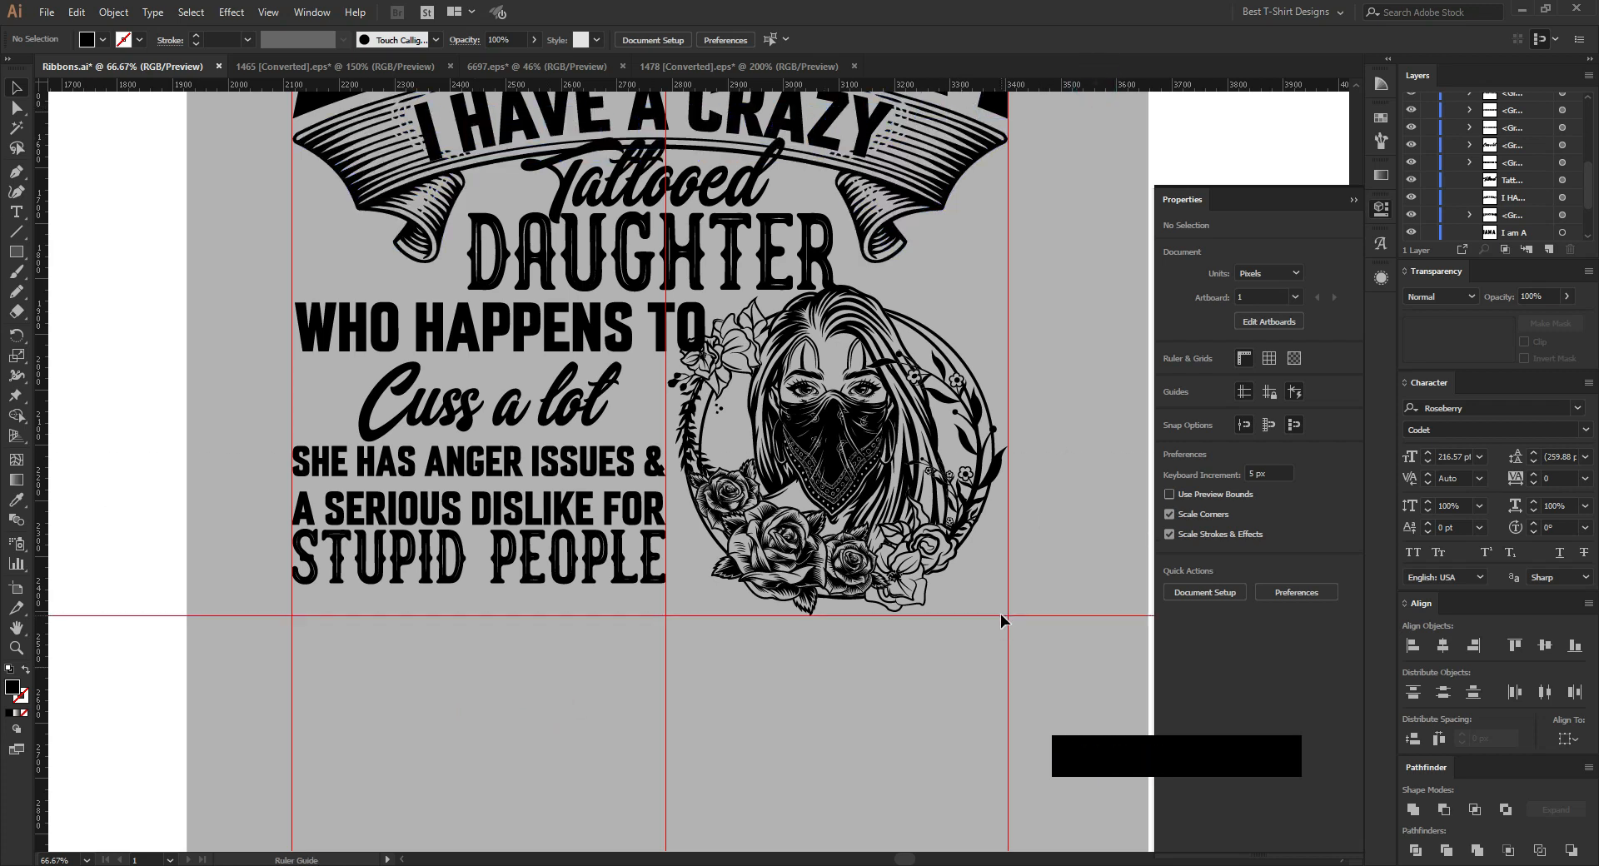
click(846, 701)
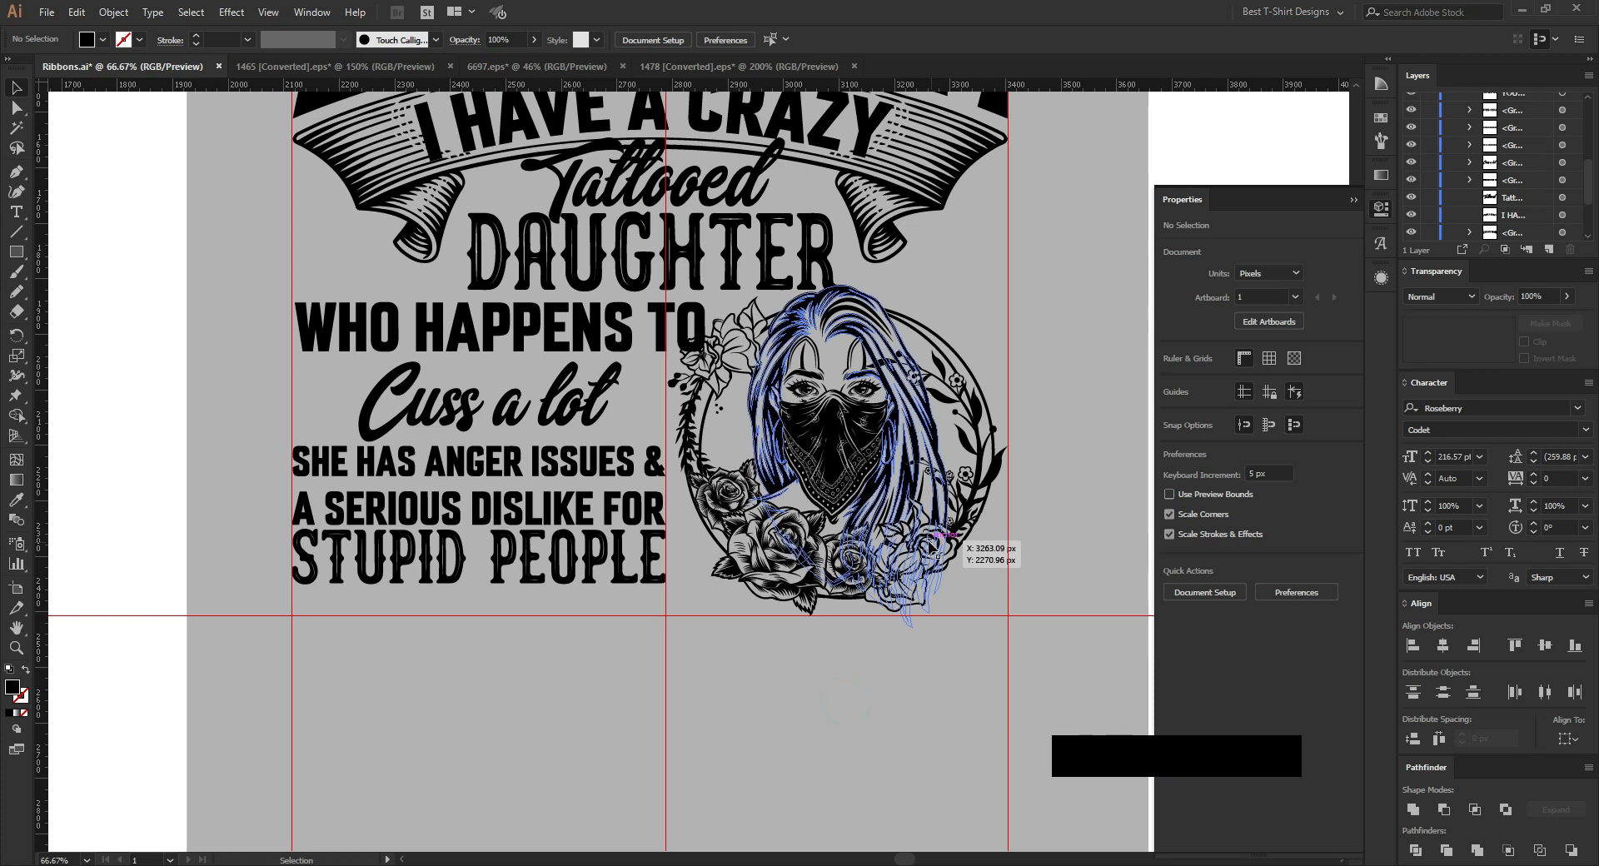
scroll(496, 648, down, 1)
alt+scroll(431, 606, down, 1)
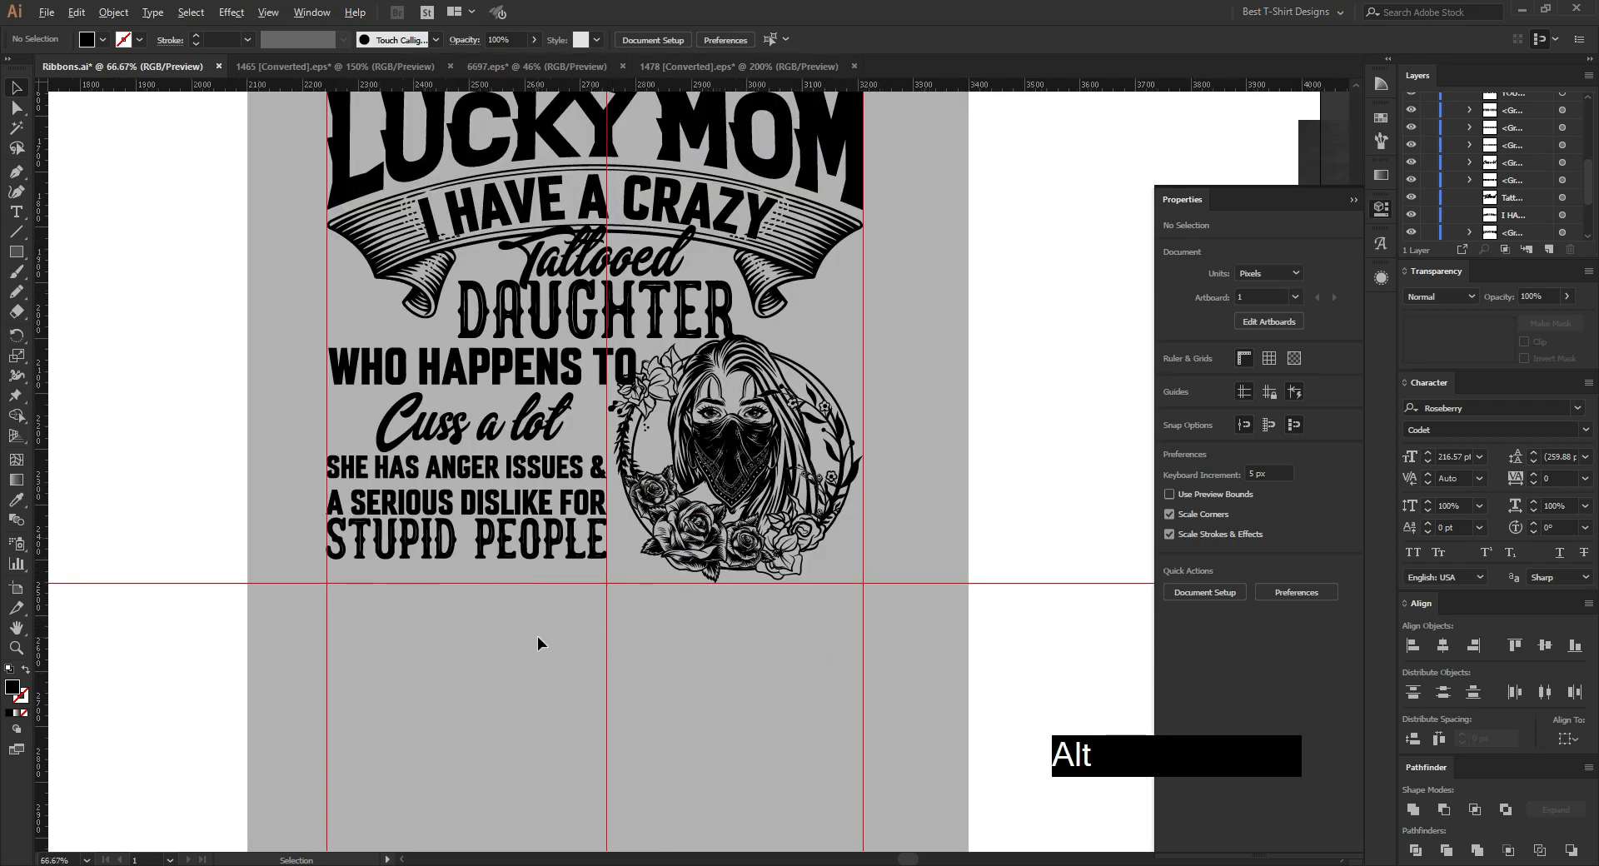
scroll(538, 636, up, 1)
Step: Left-align the three lines from "SHE HAS ANGER ISSUES &" to STUPID PEOPLE and distribute their vertical spacing evenly
click(480, 416)
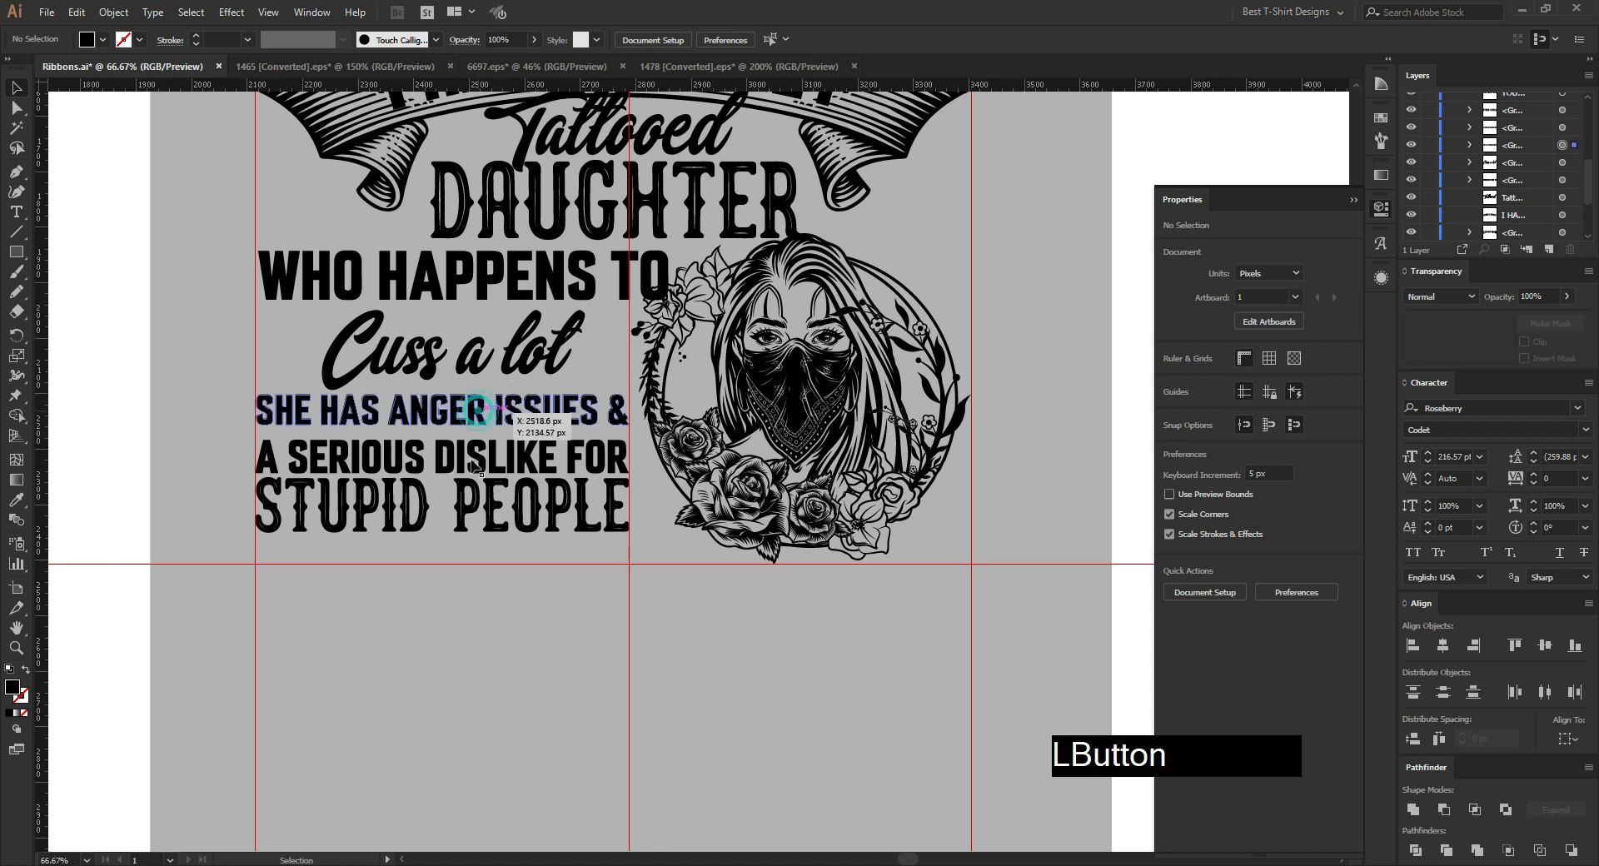
shift+click(520, 464)
shift+click(490, 492)
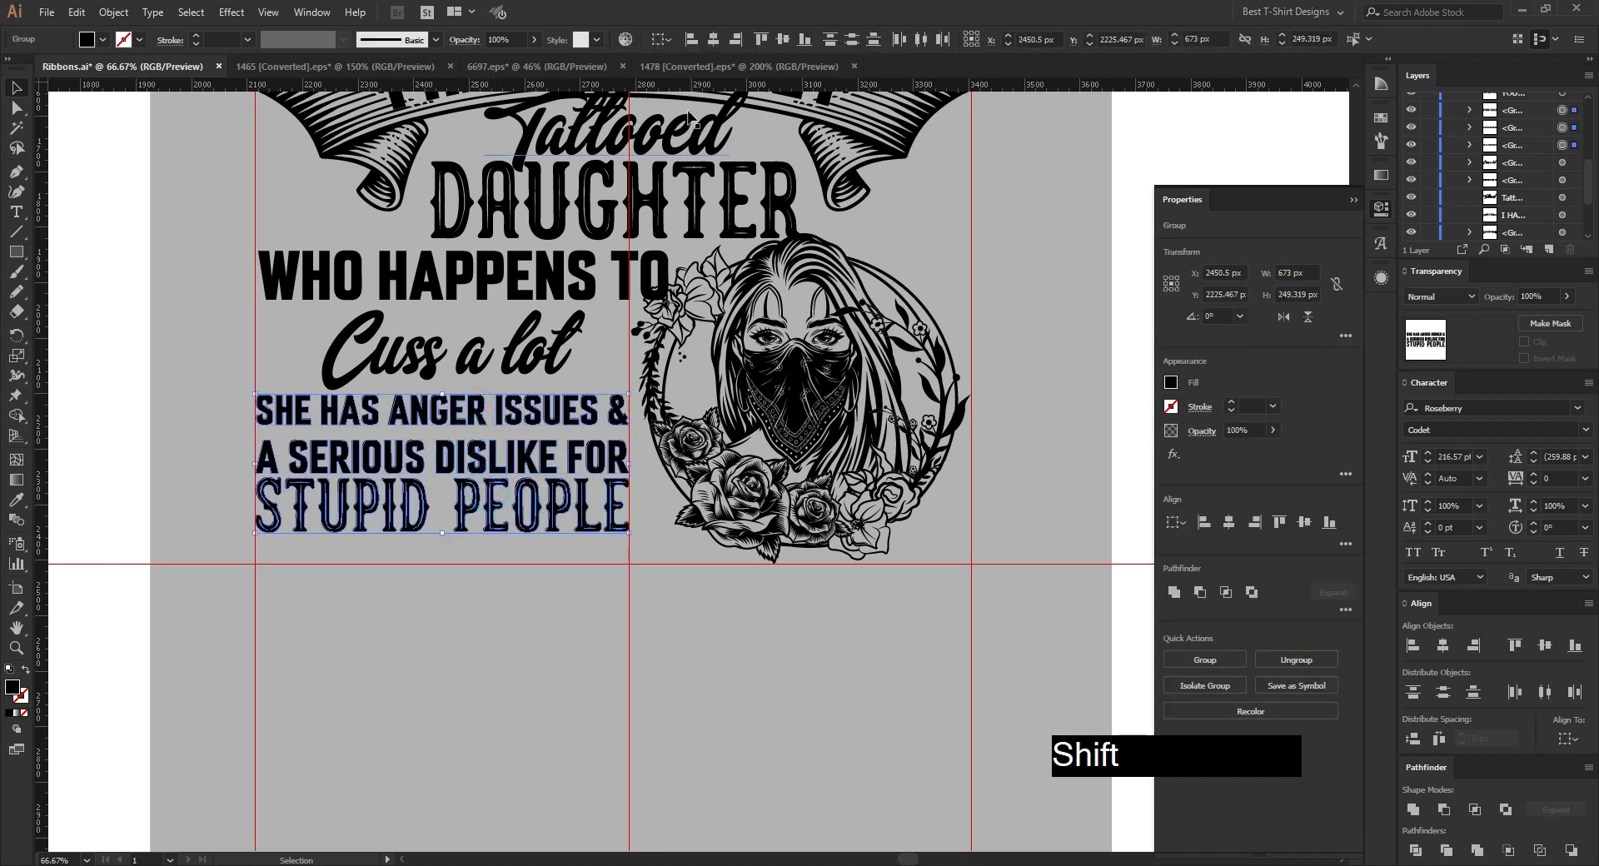
click(697, 42)
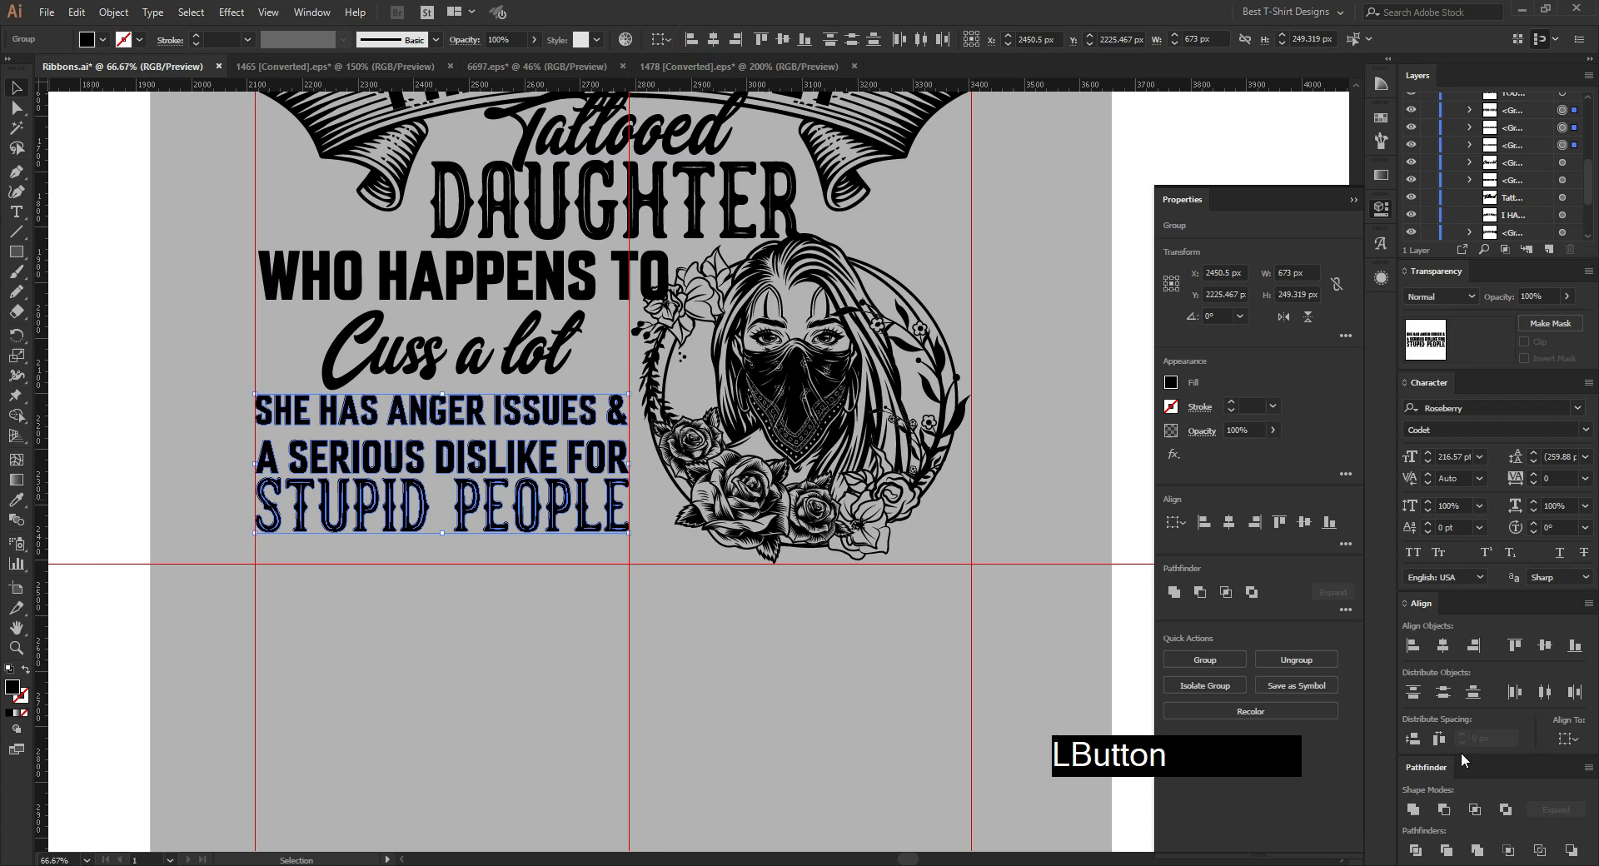
click(1413, 739)
Step: Nudge the three spaced lines down 50 px so STUPID PEOPLE rests on the horizontal guide
key(Up)
key(Down)
key(Down)
key(Down)
key(Down)
key(Down)
key(Down)
key(Down)
key(Down)
key(Down)
key(Down)
key(Down)
key(Down)
key(Up)
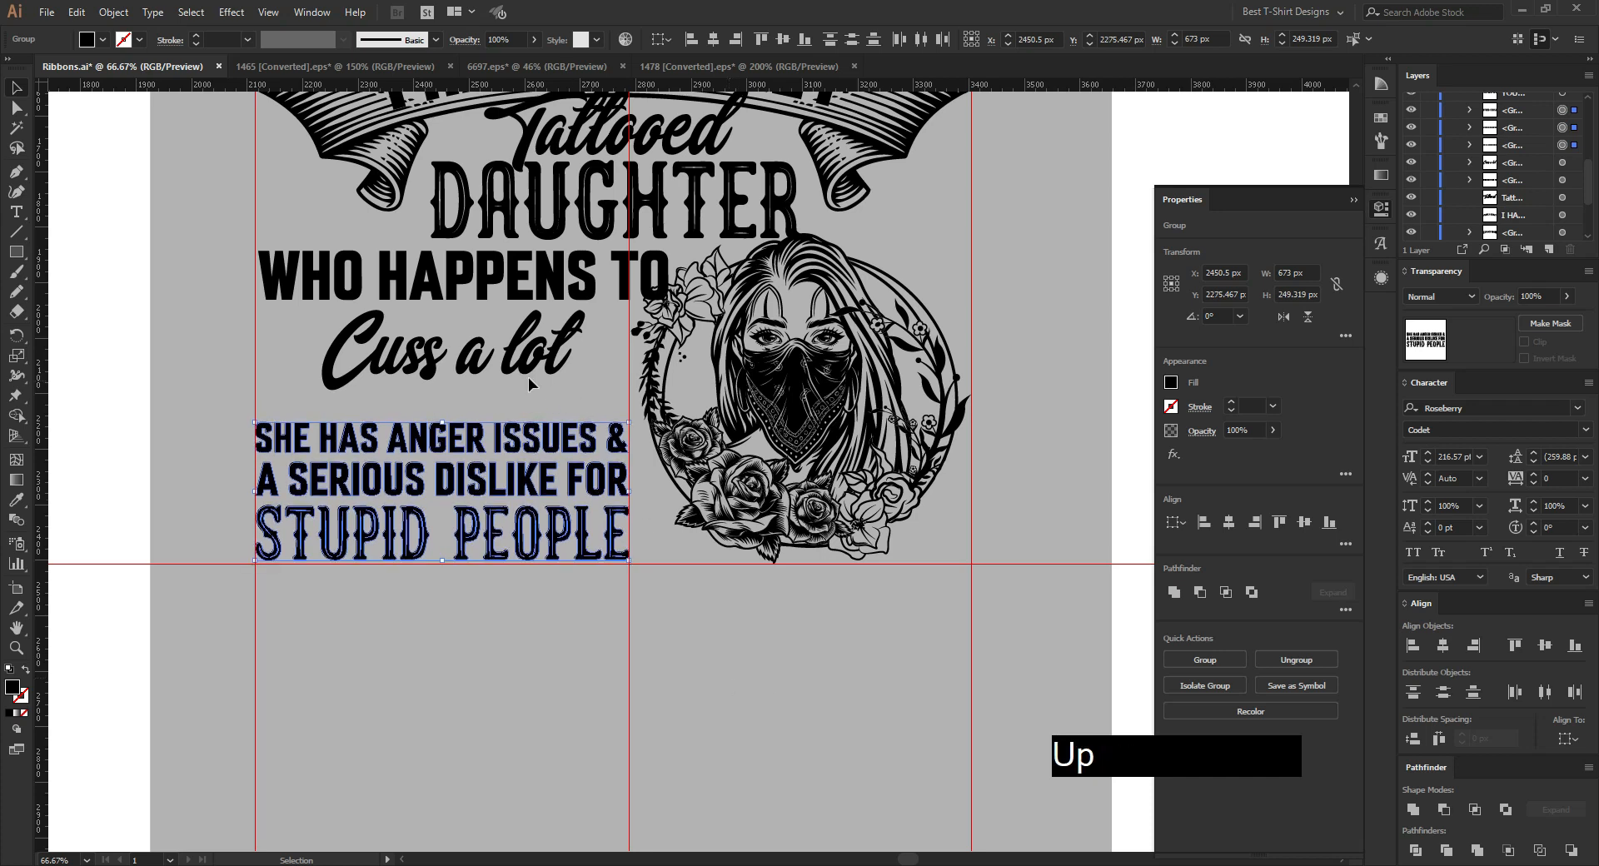
Step: Enlarge "Cuss a lot" to 669 px wide between the guides and nudge it down above "SHE HAS ANGER ISSUES &"
click(483, 363)
drag(585, 348, 631, 349)
drag(326, 350, 258, 350)
key(Down)
key(Down)
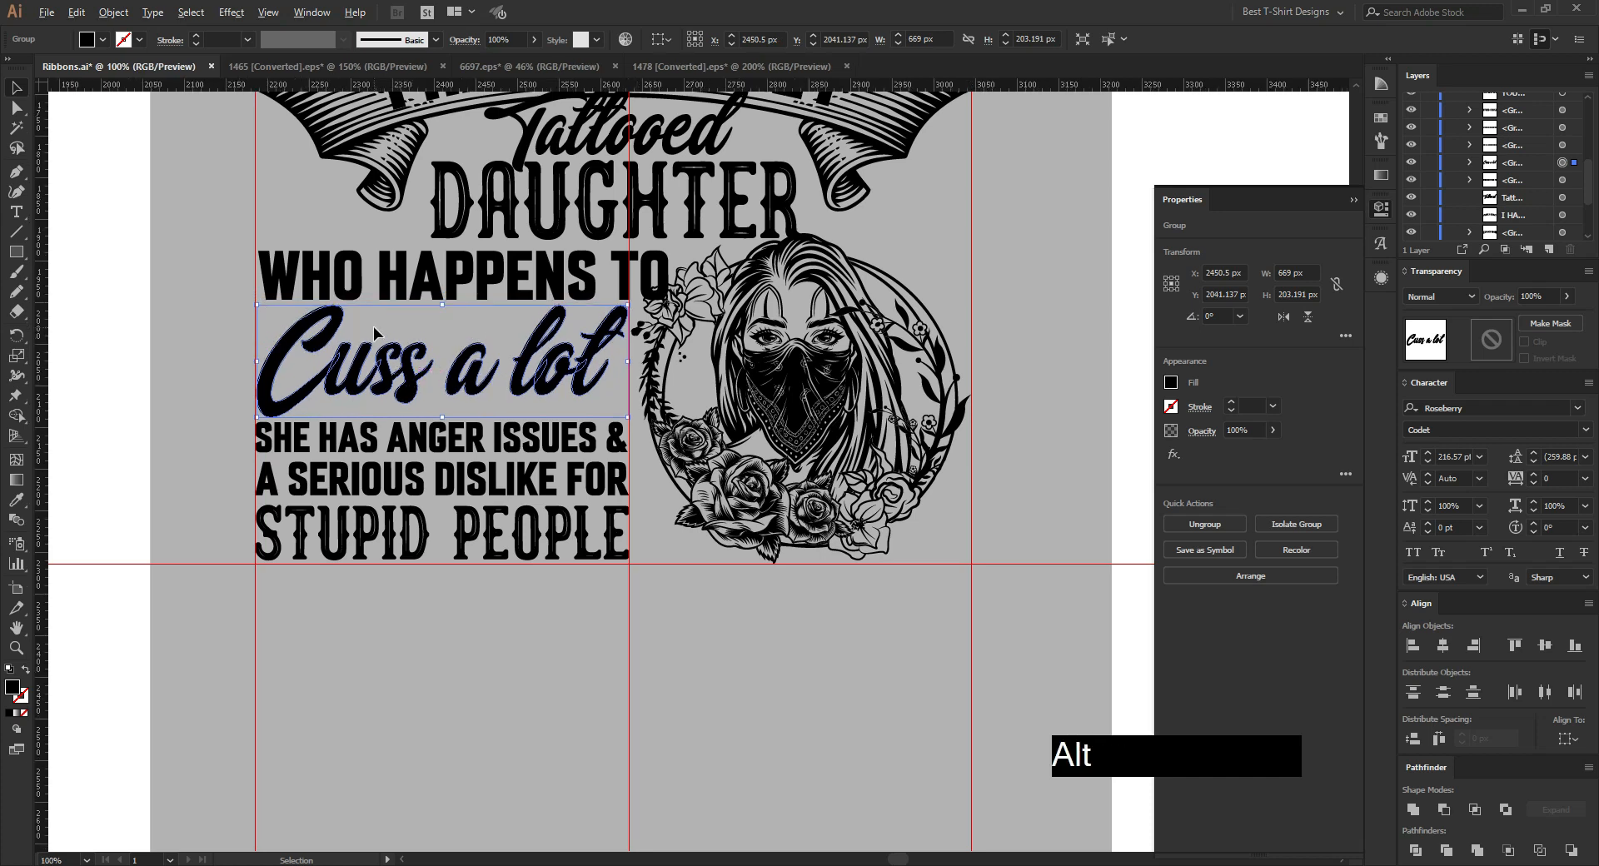
Step: Isolate the "Cuss a lot" group and nudge its letter C right and slightly up, closer to the u
scroll(383, 329, up, 1)
double_click(236, 367)
click(236, 367)
key(Up)
key(Up)
key(Right)
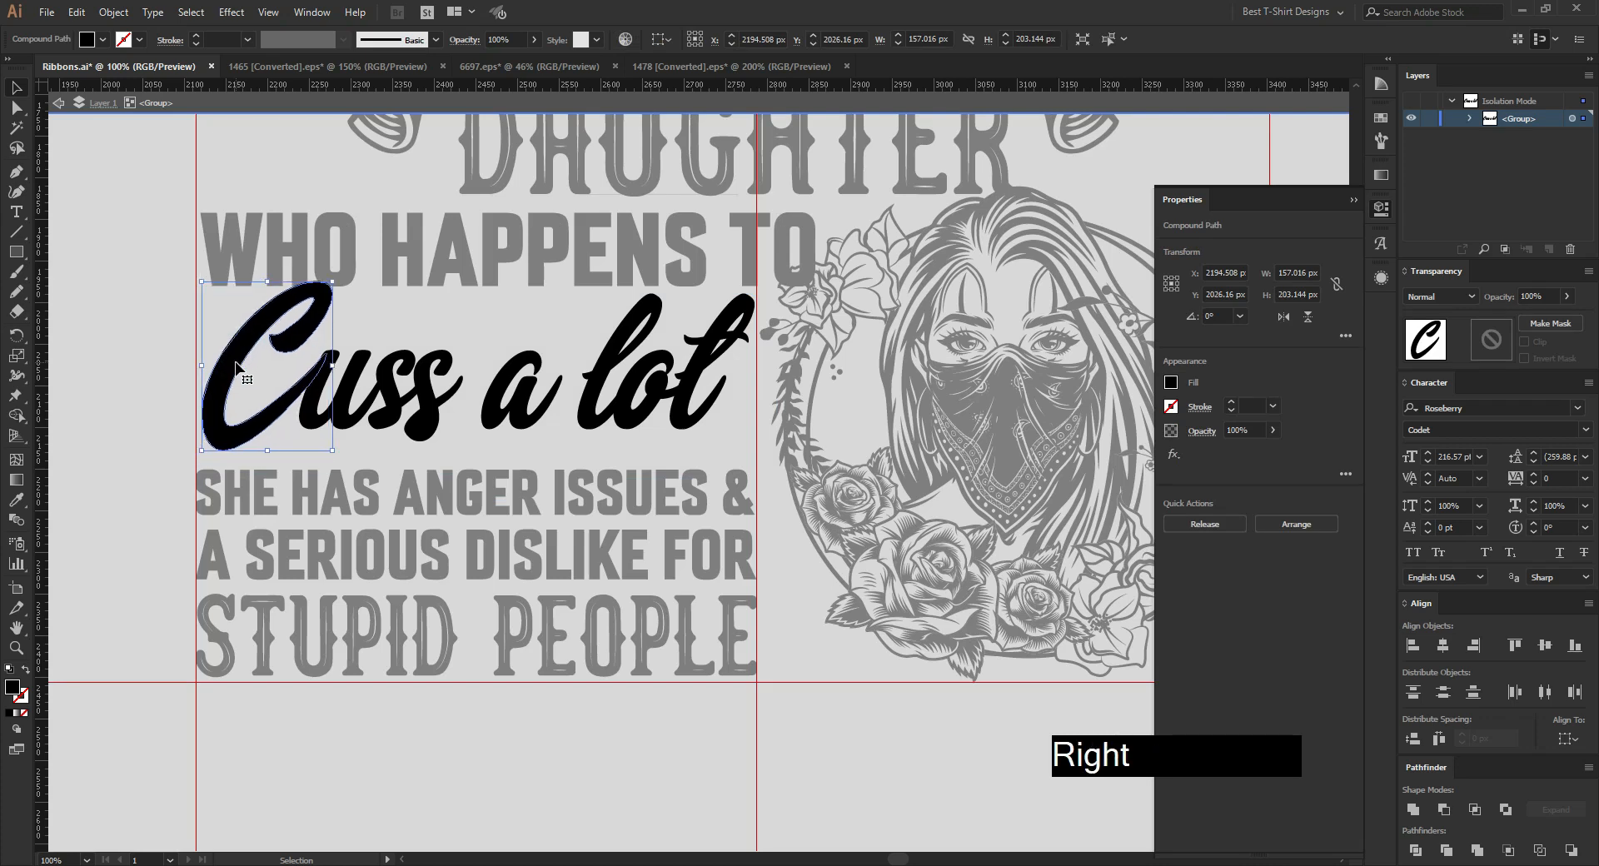
key(Right)
key(Up)
key(Right)
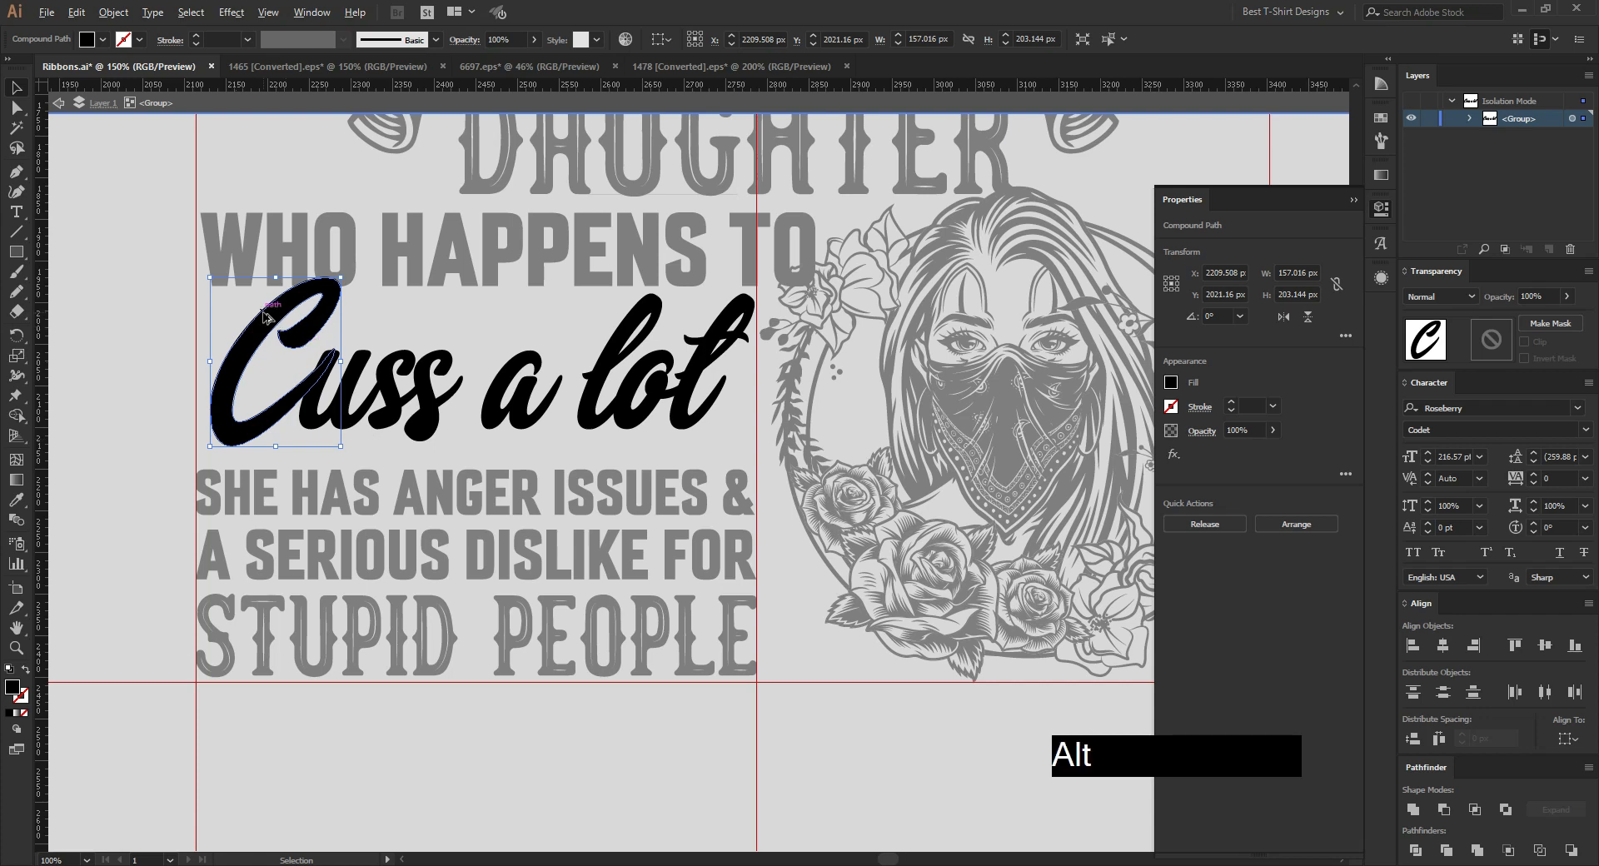
Step: Select the overlapping C and u, merge them with the Shape Builder tool and exit the isolated group
scroll(263, 317, up, 2)
drag(477, 510, 478, 511)
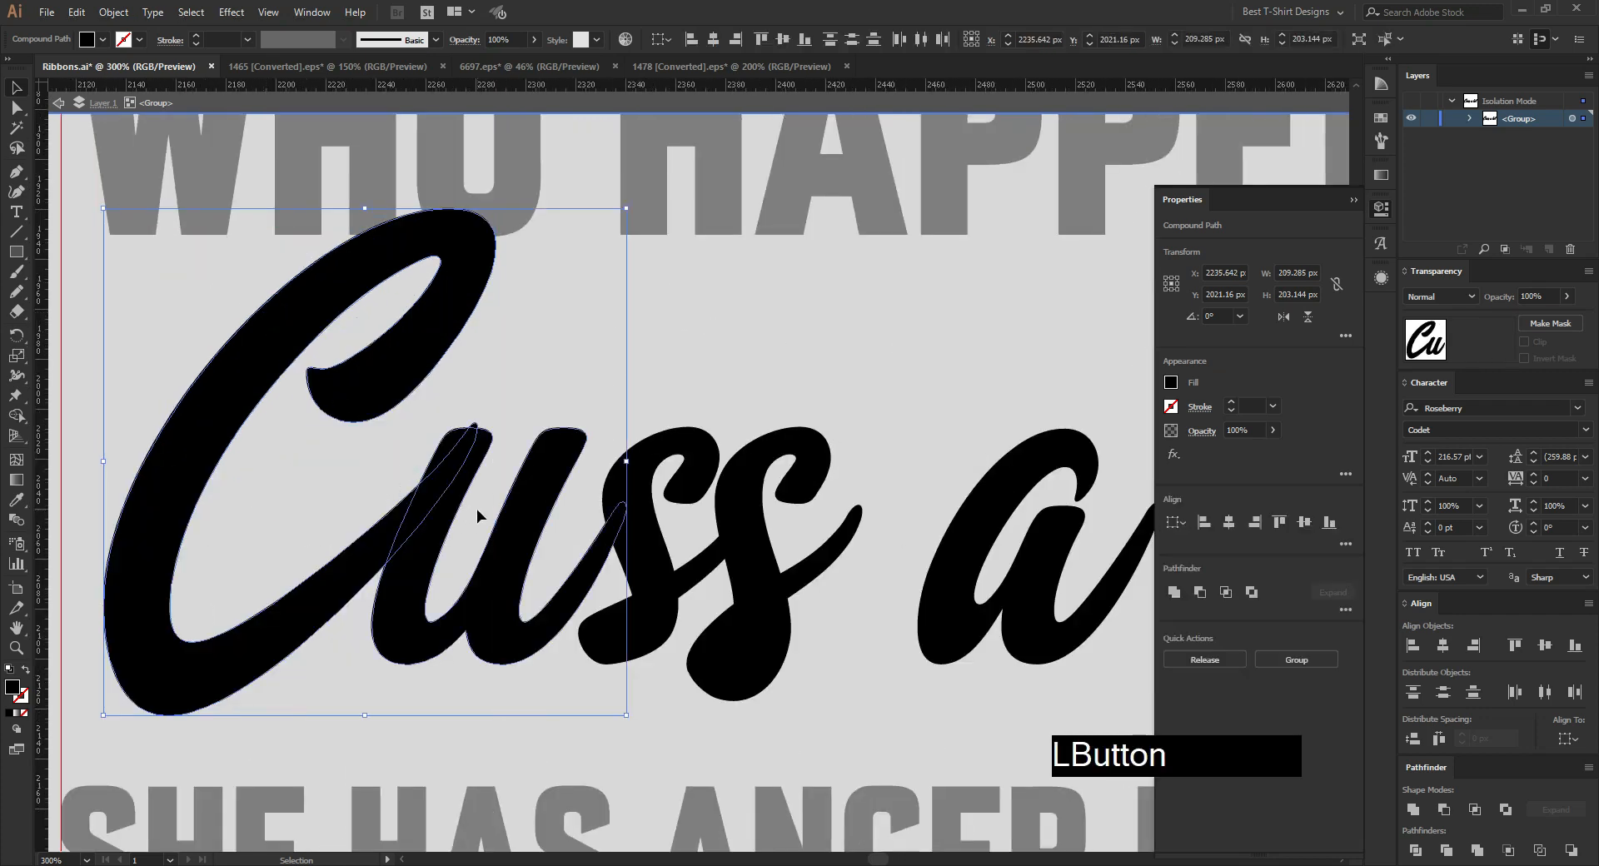
key(shift+m)
key(v)
scroll(316, 468, down, 2)
double_click(592, 608)
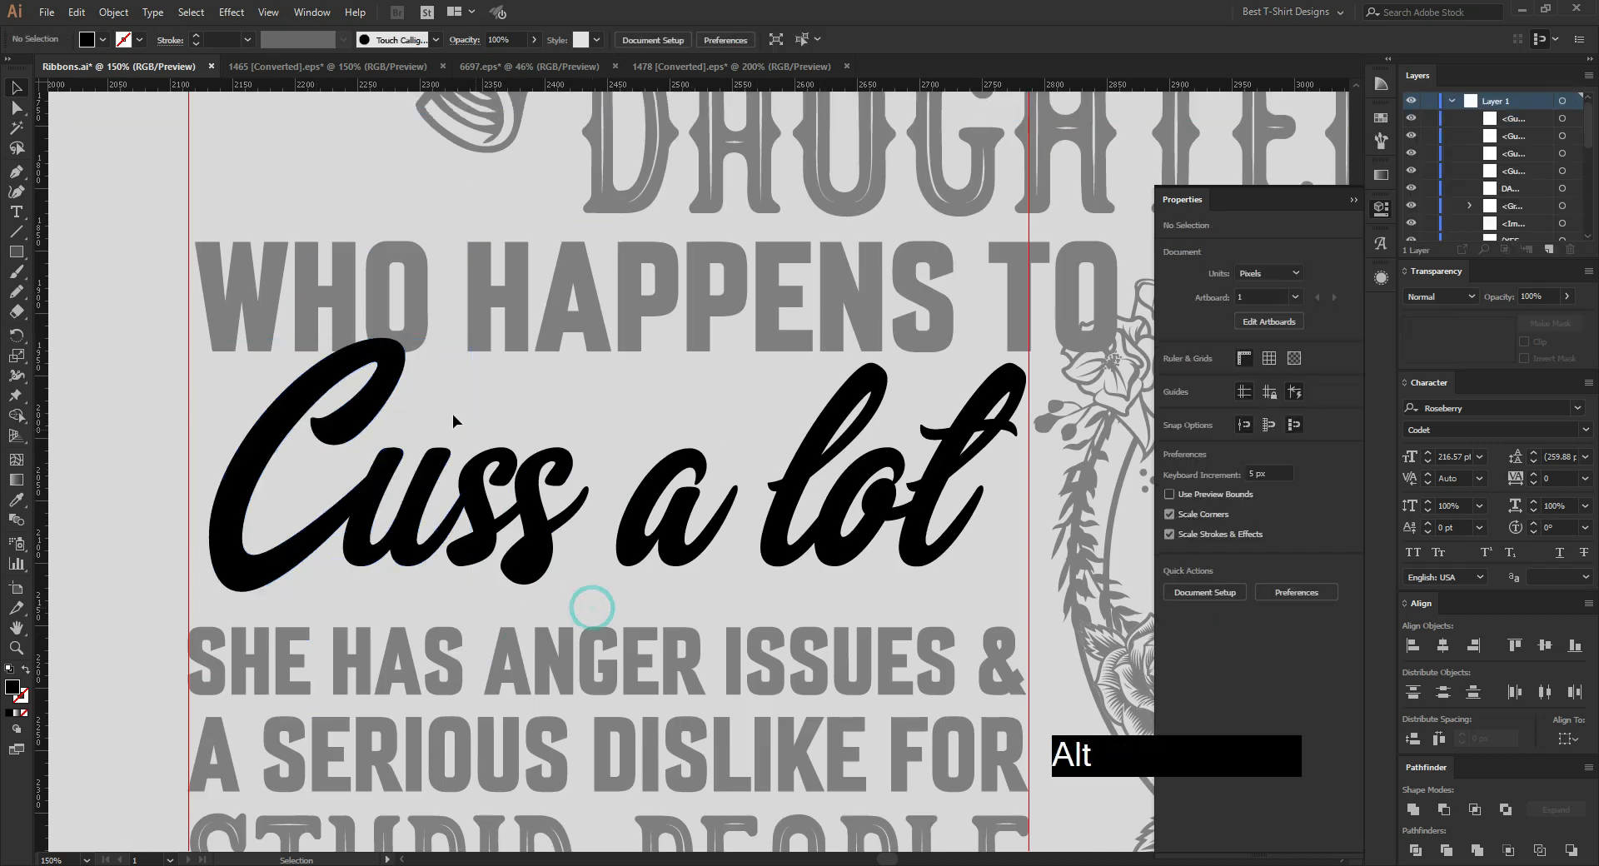
scroll(452, 415, down, 2)
Step: Nudge "Cuss a lot" down 20 px to clear "WHO HAPPENS TO"
click(501, 471)
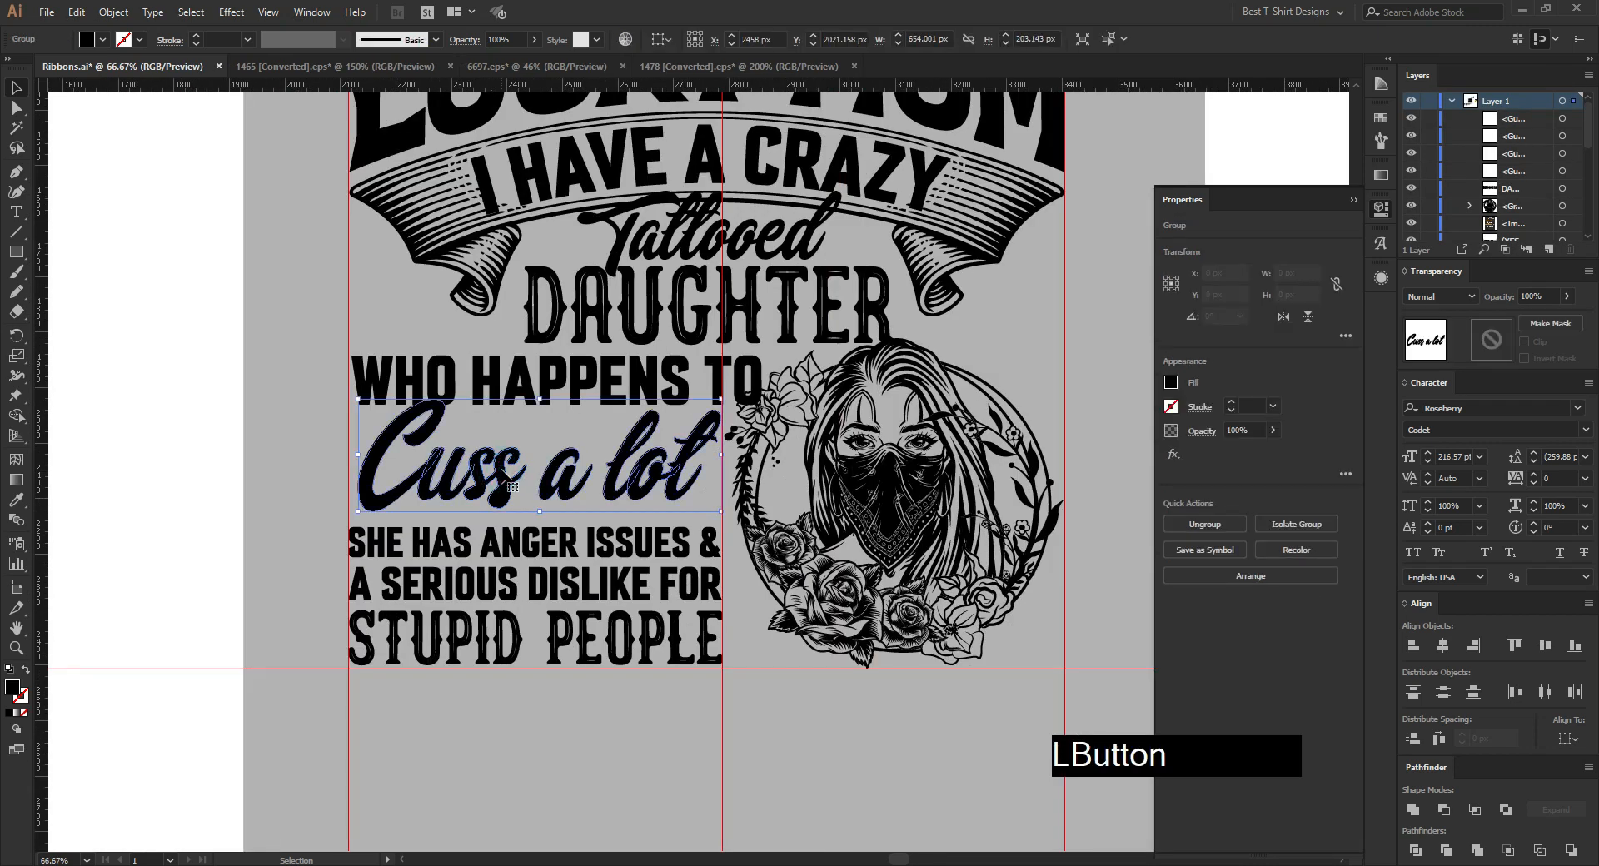
key(Down)
key(Down)
key(Down)
key(Down)
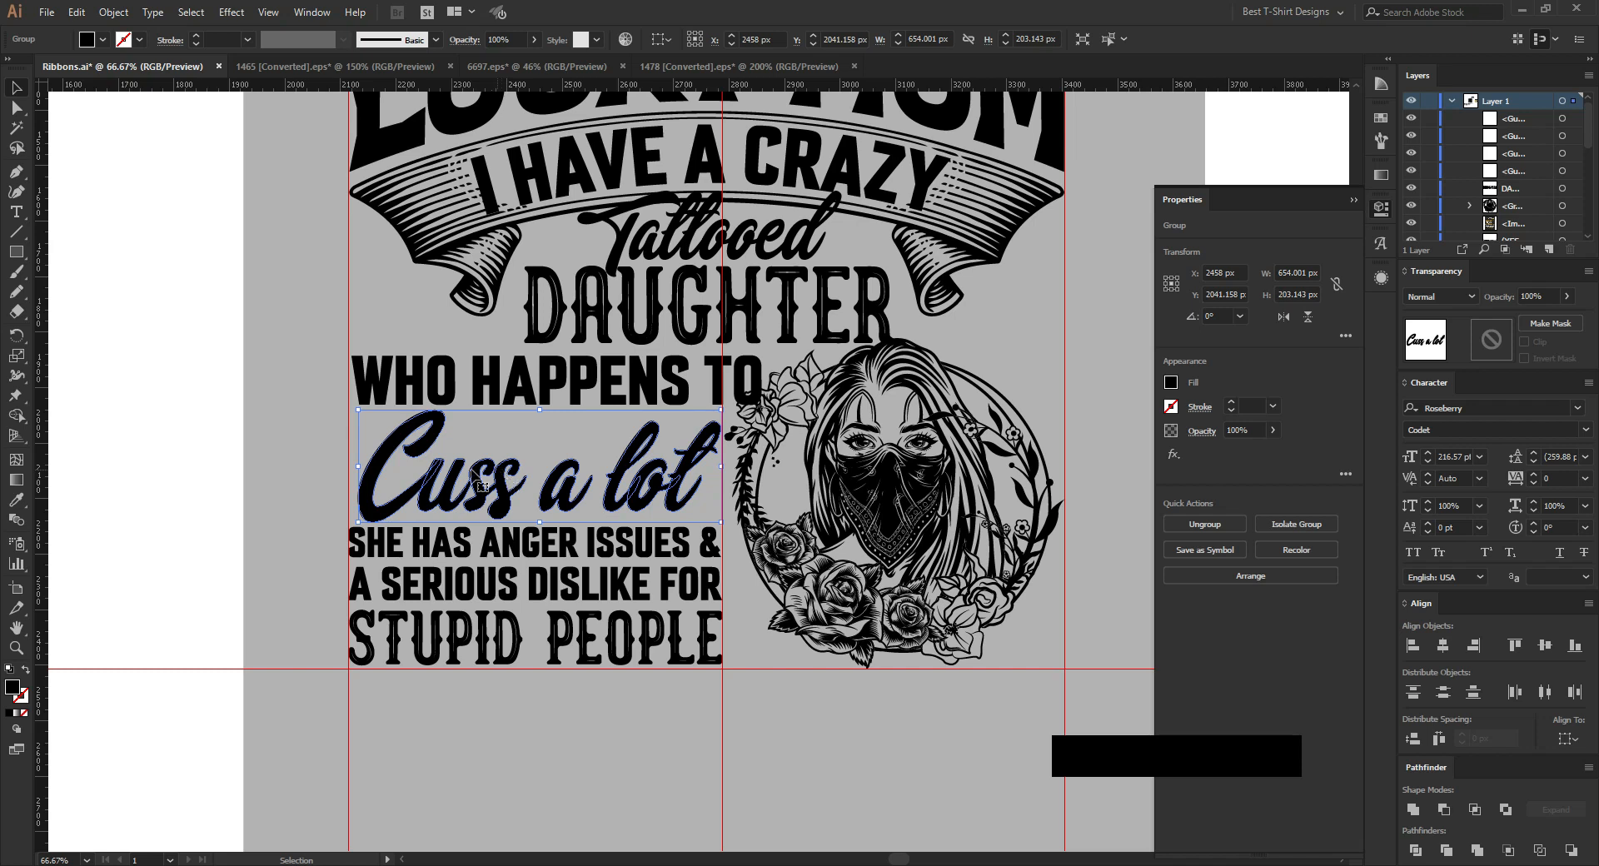
click(513, 433)
Step: Move YOU HURT ME onto the grey panel, beneath the horizontal guide
scroll(513, 433, down, 1)
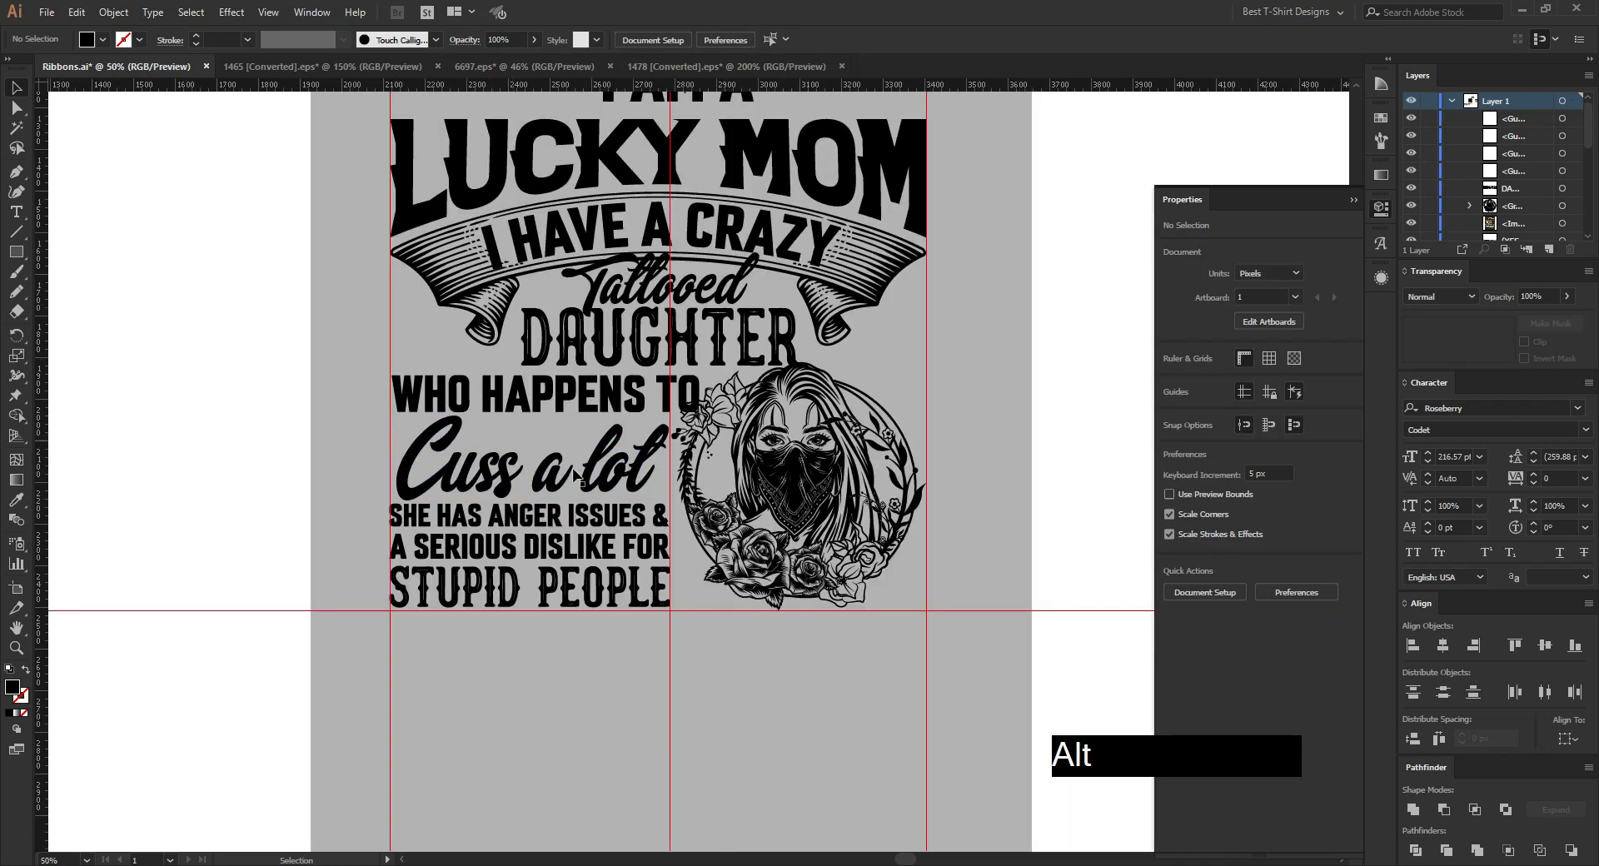
scroll(562, 575, down, 1)
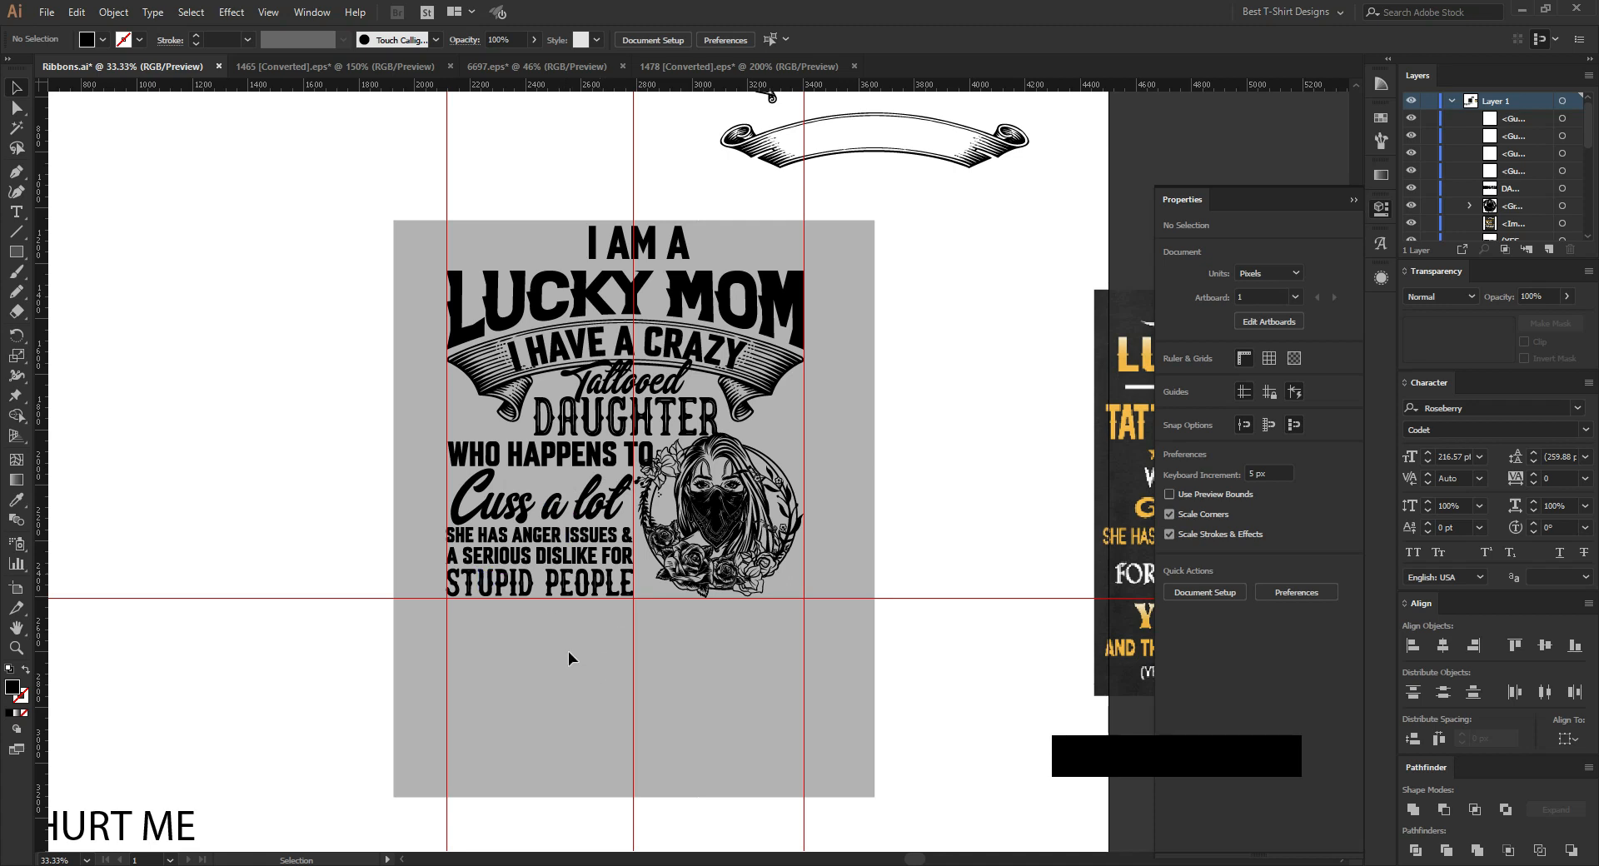
scroll(702, 572, down, 2)
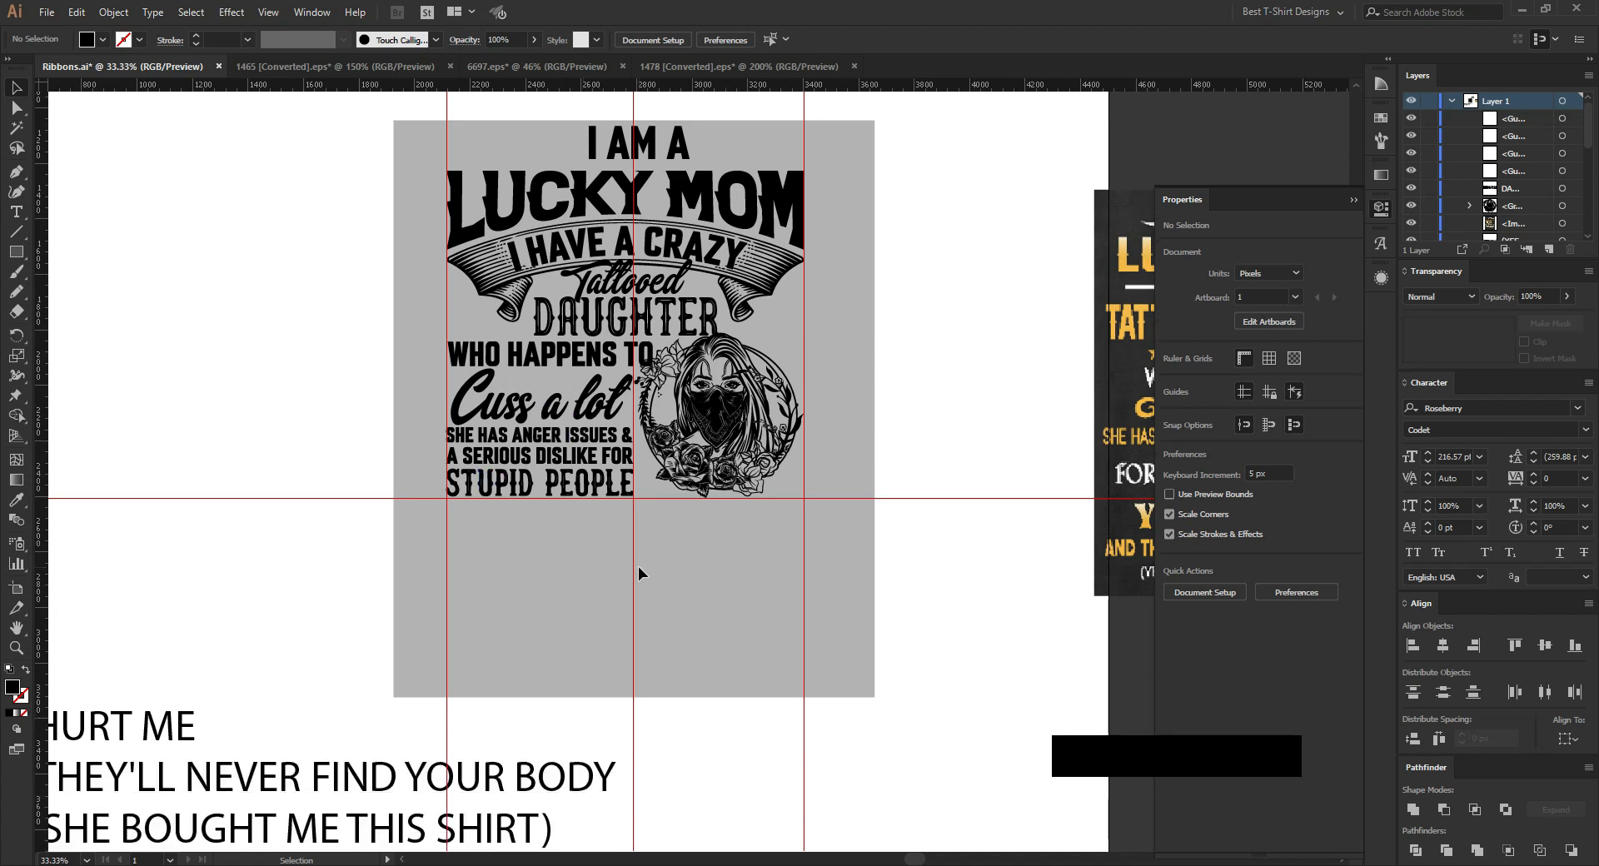
scroll(638, 573, down, 1)
drag(252, 677, 668, 536)
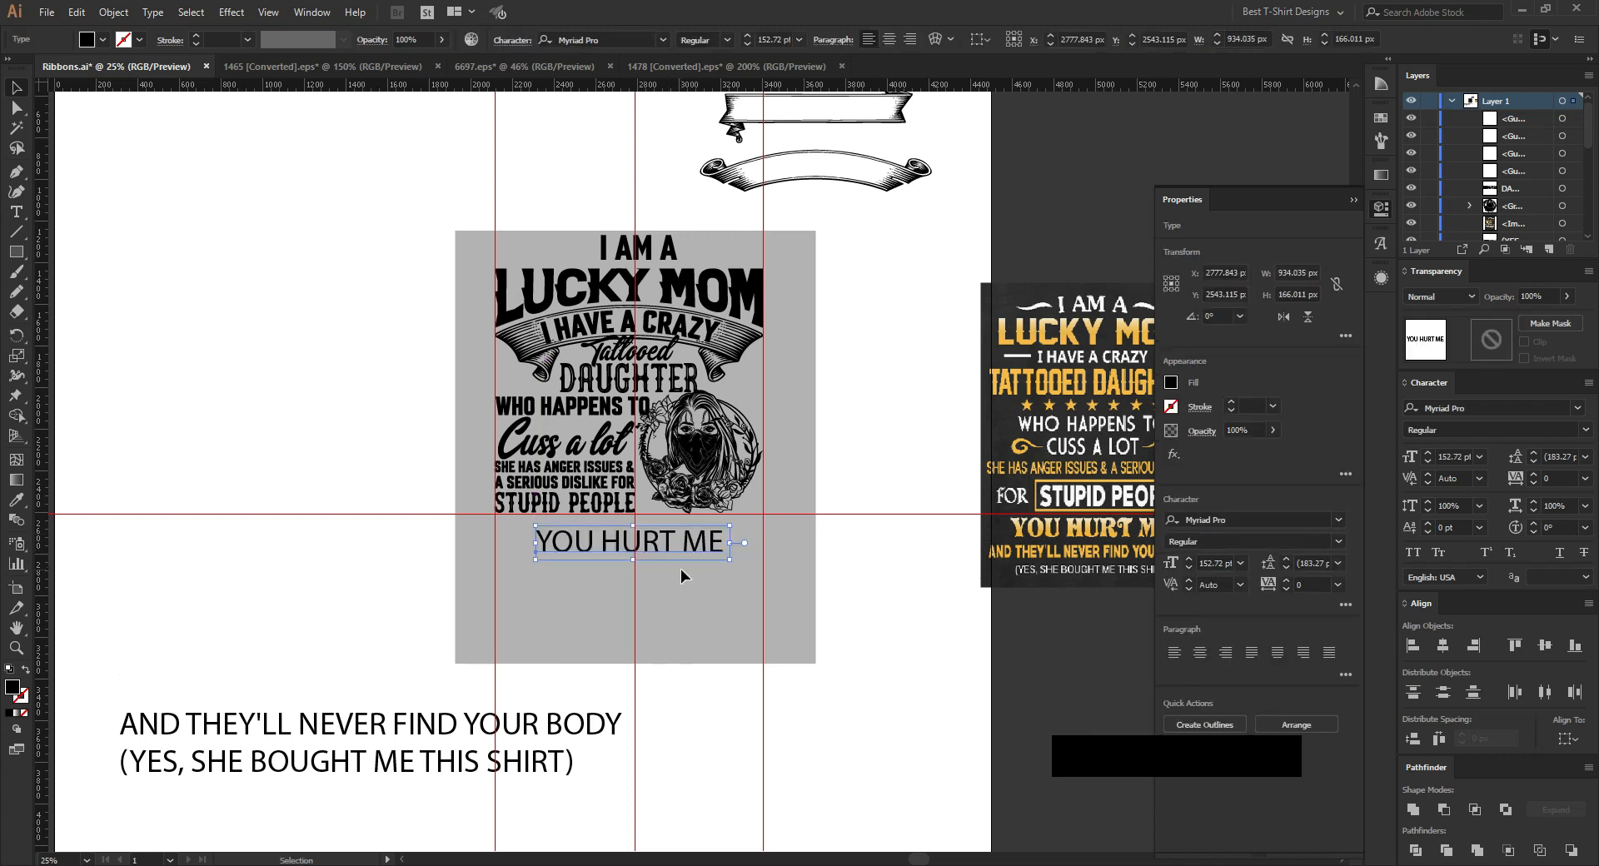
Step: Rotate the arched ribbon 180°, bring it under YOU HURT ME, and set it aside just below the grey panel
scroll(681, 568, up, 2)
drag(866, 279, 514, 698)
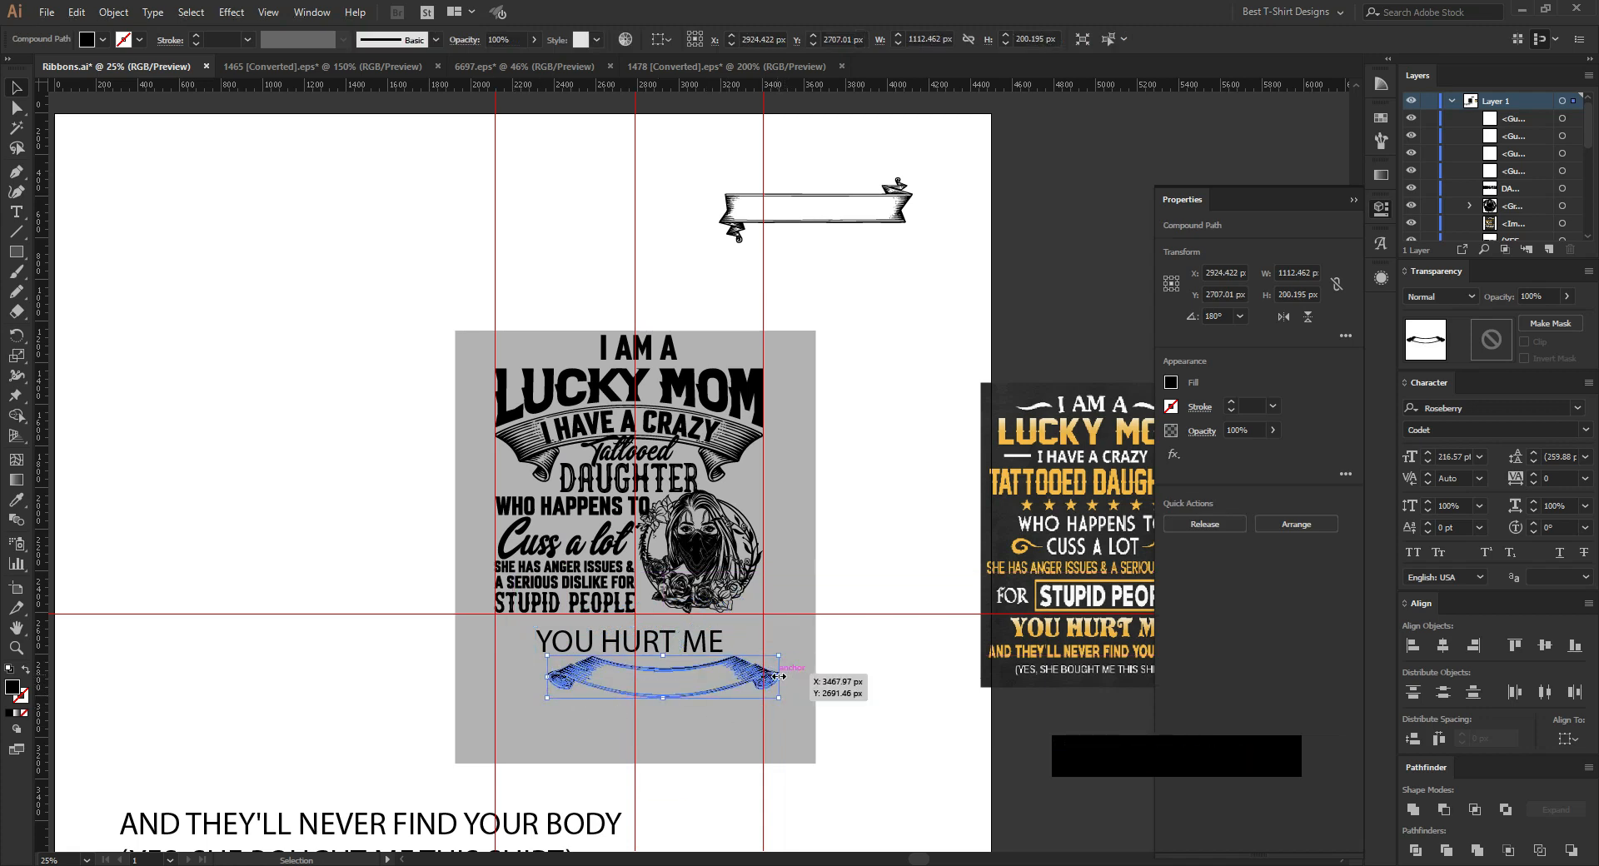
drag(745, 688, 728, 805)
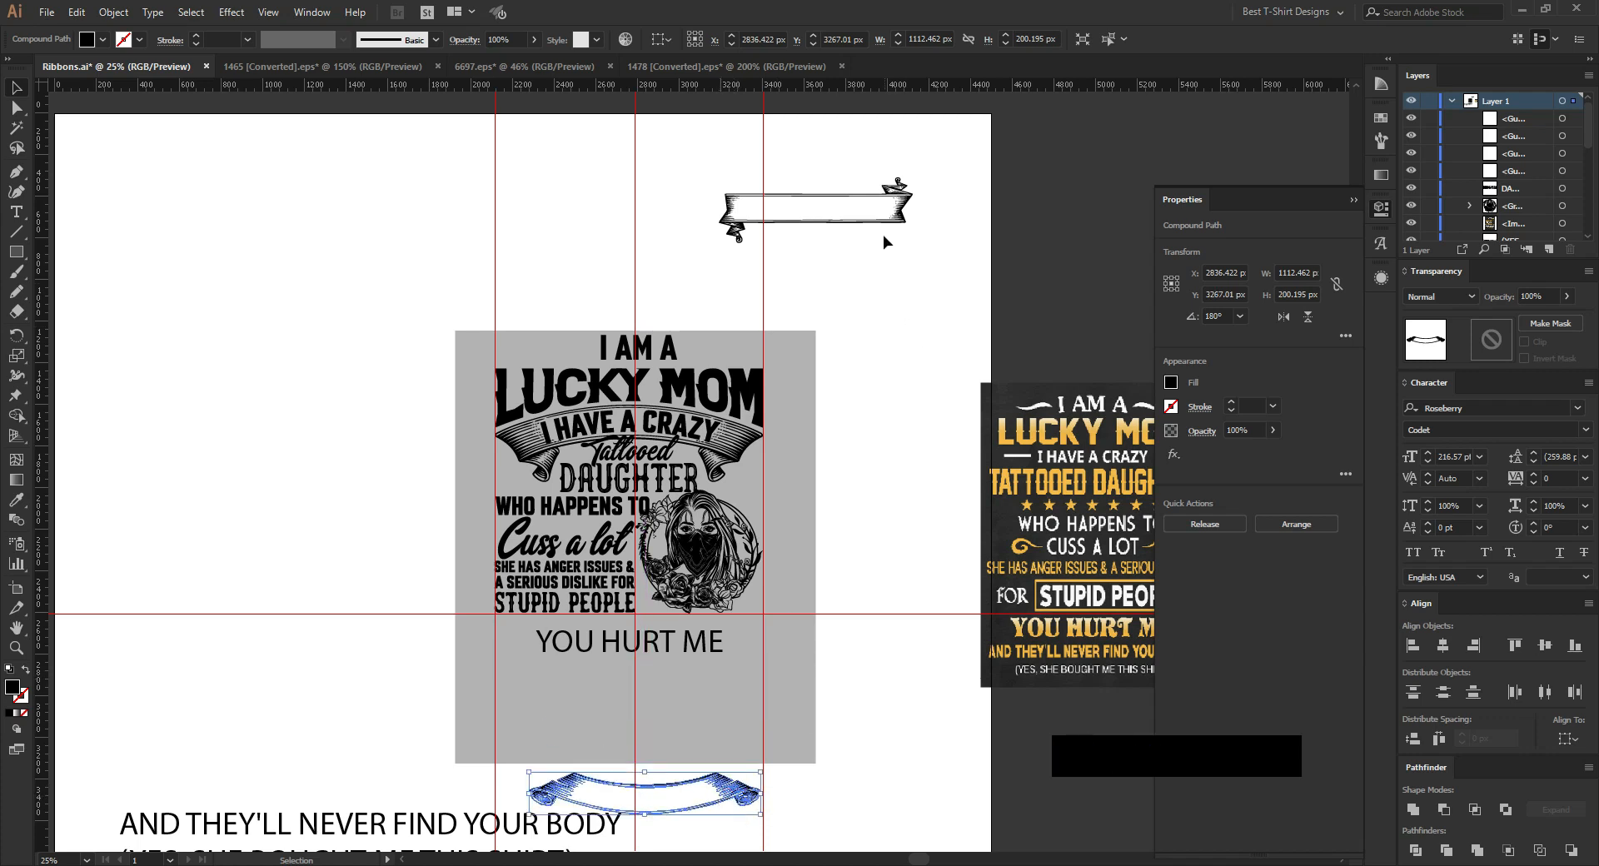
Step: Bring the straight ribbon beneath YOU HURT ME on the grey panel and erase the curled tails at both of its ends
drag(884, 231, 700, 699)
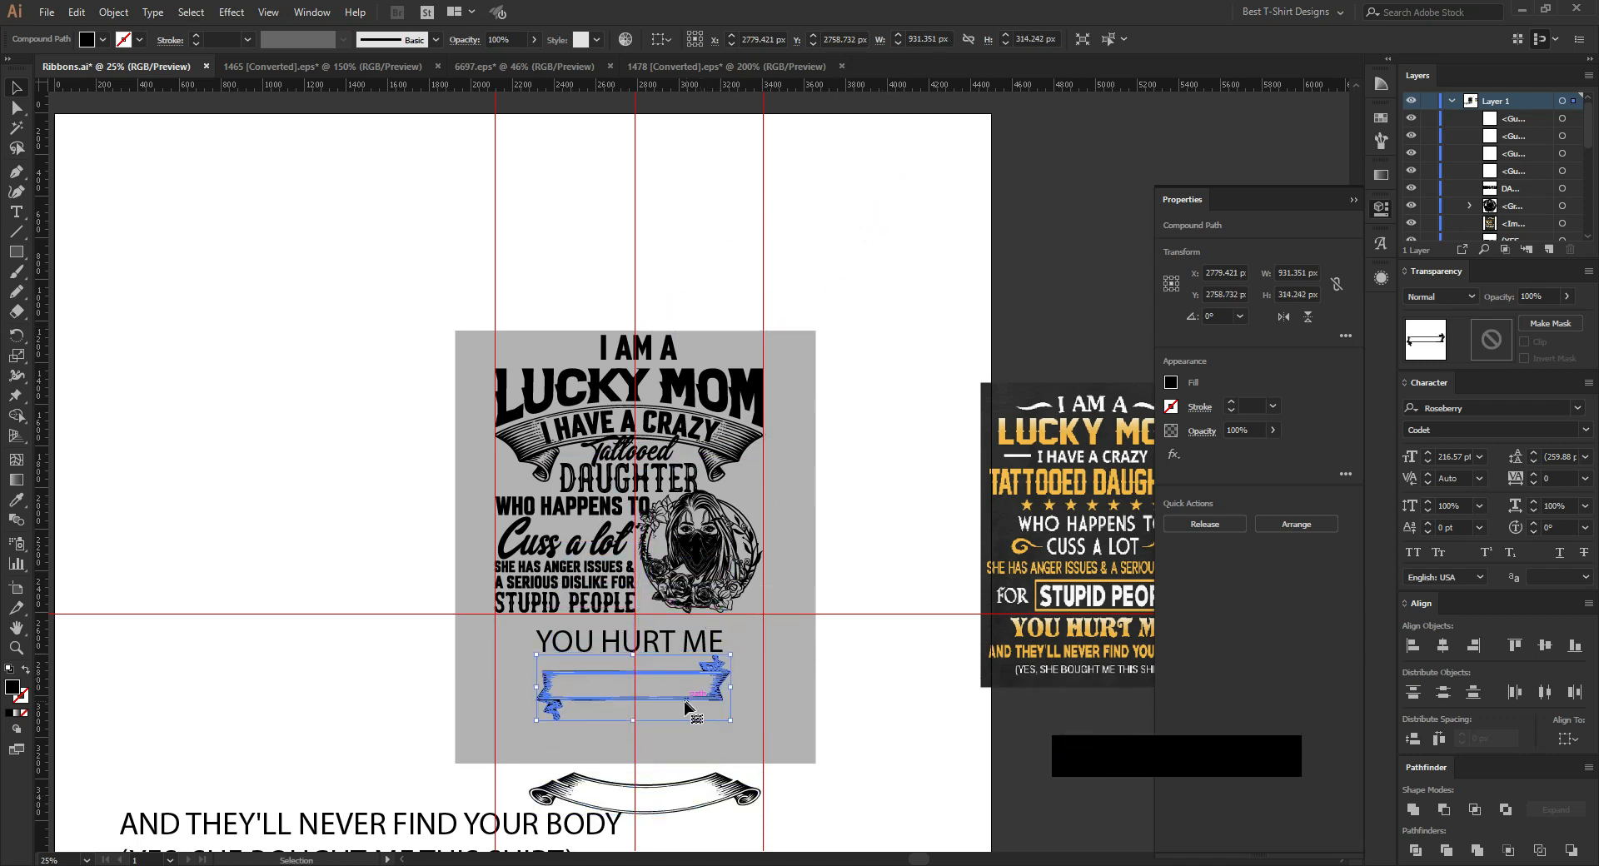
alt+scroll(656, 718, up, 3)
scroll(722, 553, down, 1)
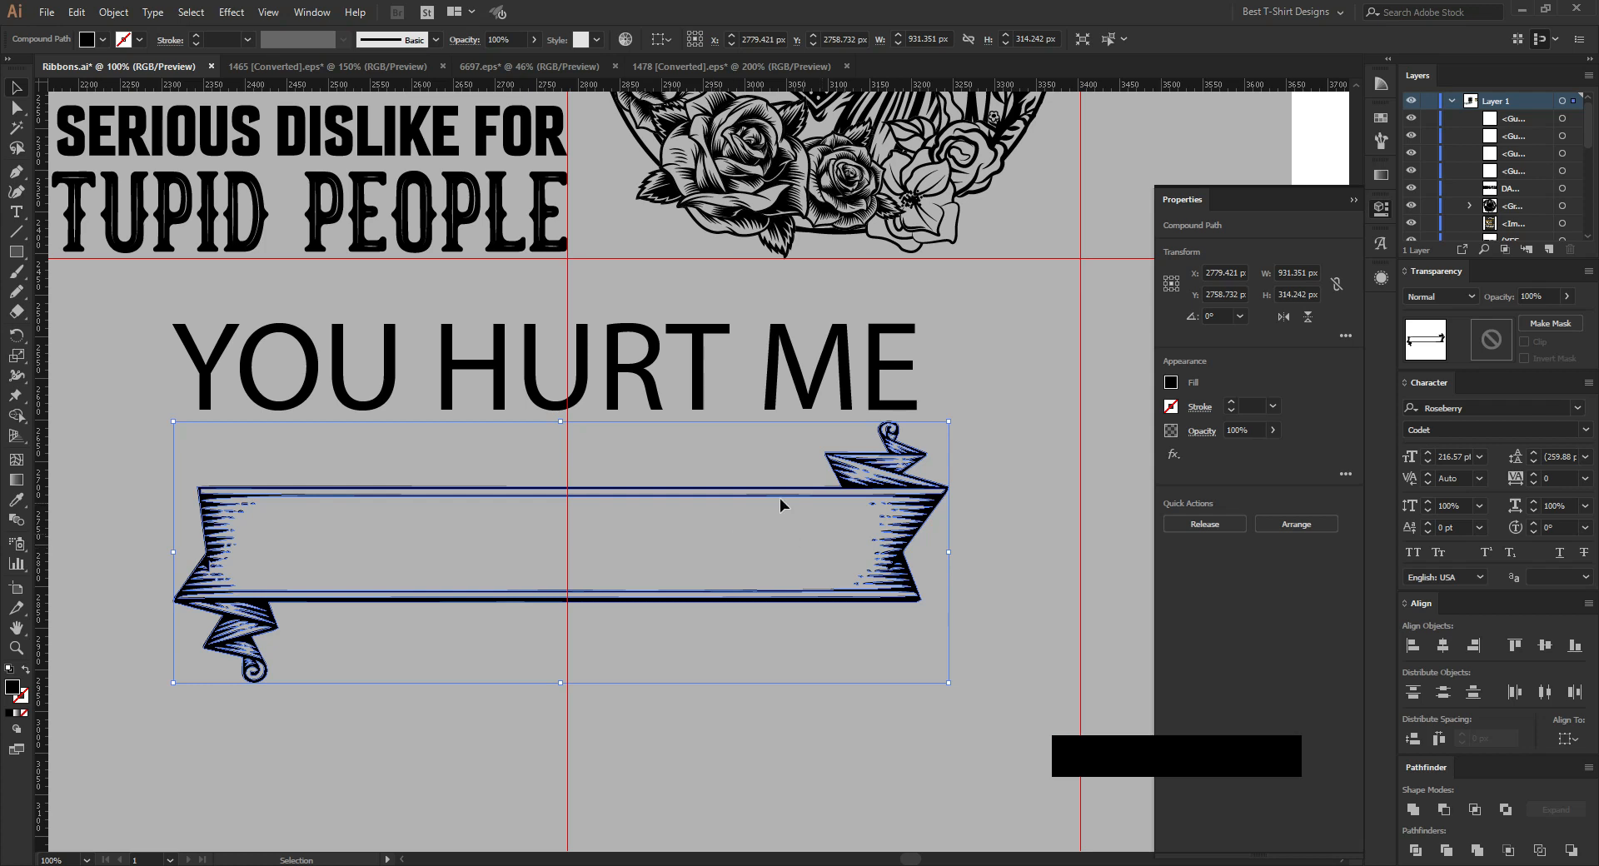
key(shift+e)
drag(609, 356, 1029, 487)
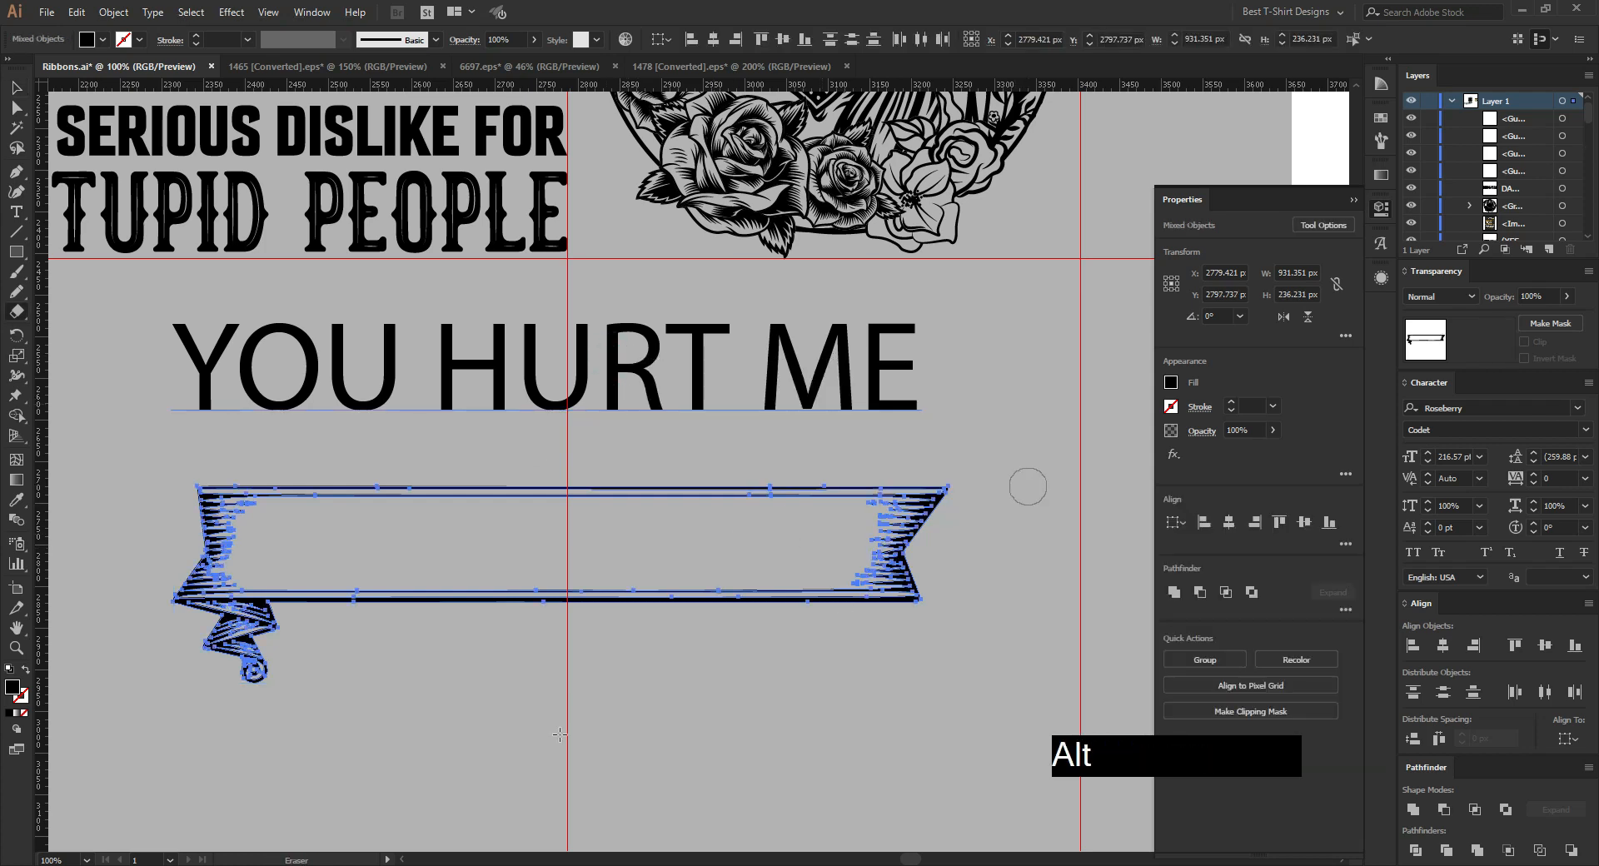
mouse_move(538, 777)
mouse_down()
mouse_move(267, 697)
mouse_move(88, 602)
mouse_up()
Step: Reposition the trimmed ribbon slightly and set the YOU HURT ME text in Enamela W01 Condensed Bold
key(v)
scroll(711, 531, down, 3)
click(680, 632)
drag(810, 541, 798, 553)
drag(729, 455, 729, 455)
click(733, 454)
right_click(755, 454)
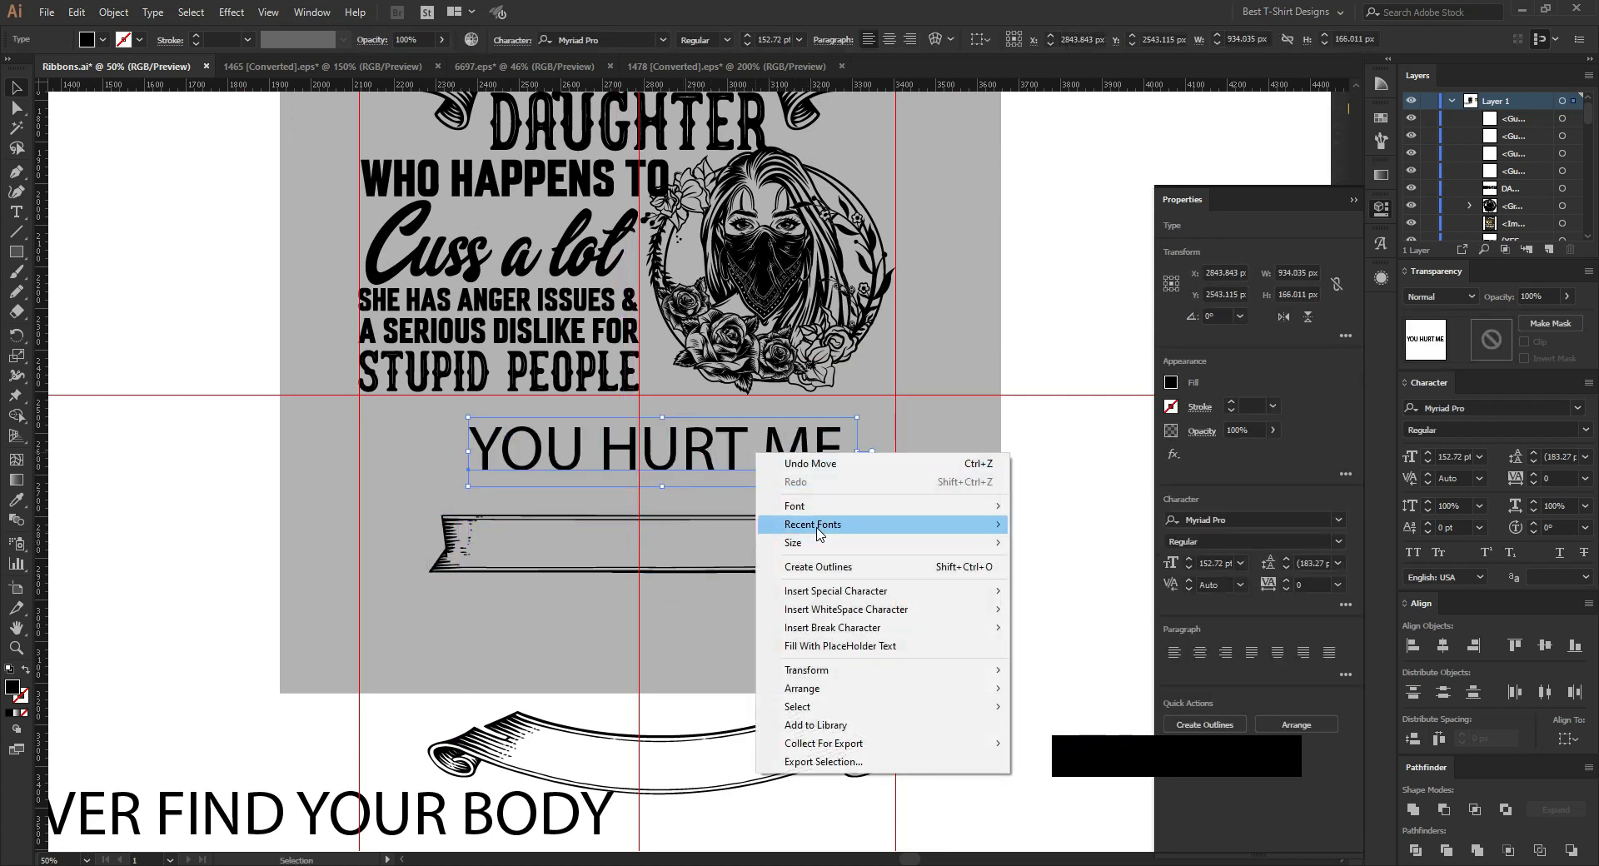
mouse_move(810, 524)
click(1083, 560)
Step: Place YOU HURT ME inside the ribbon, scale it down to 114.92 pt and set its tracking to 70
drag(743, 439, 736, 538)
alt+scroll(676, 592, up, 1)
alt+scroll(679, 541, up, 1)
drag(844, 527, 809, 527)
shift+scroll(1562, 479, up, 7)
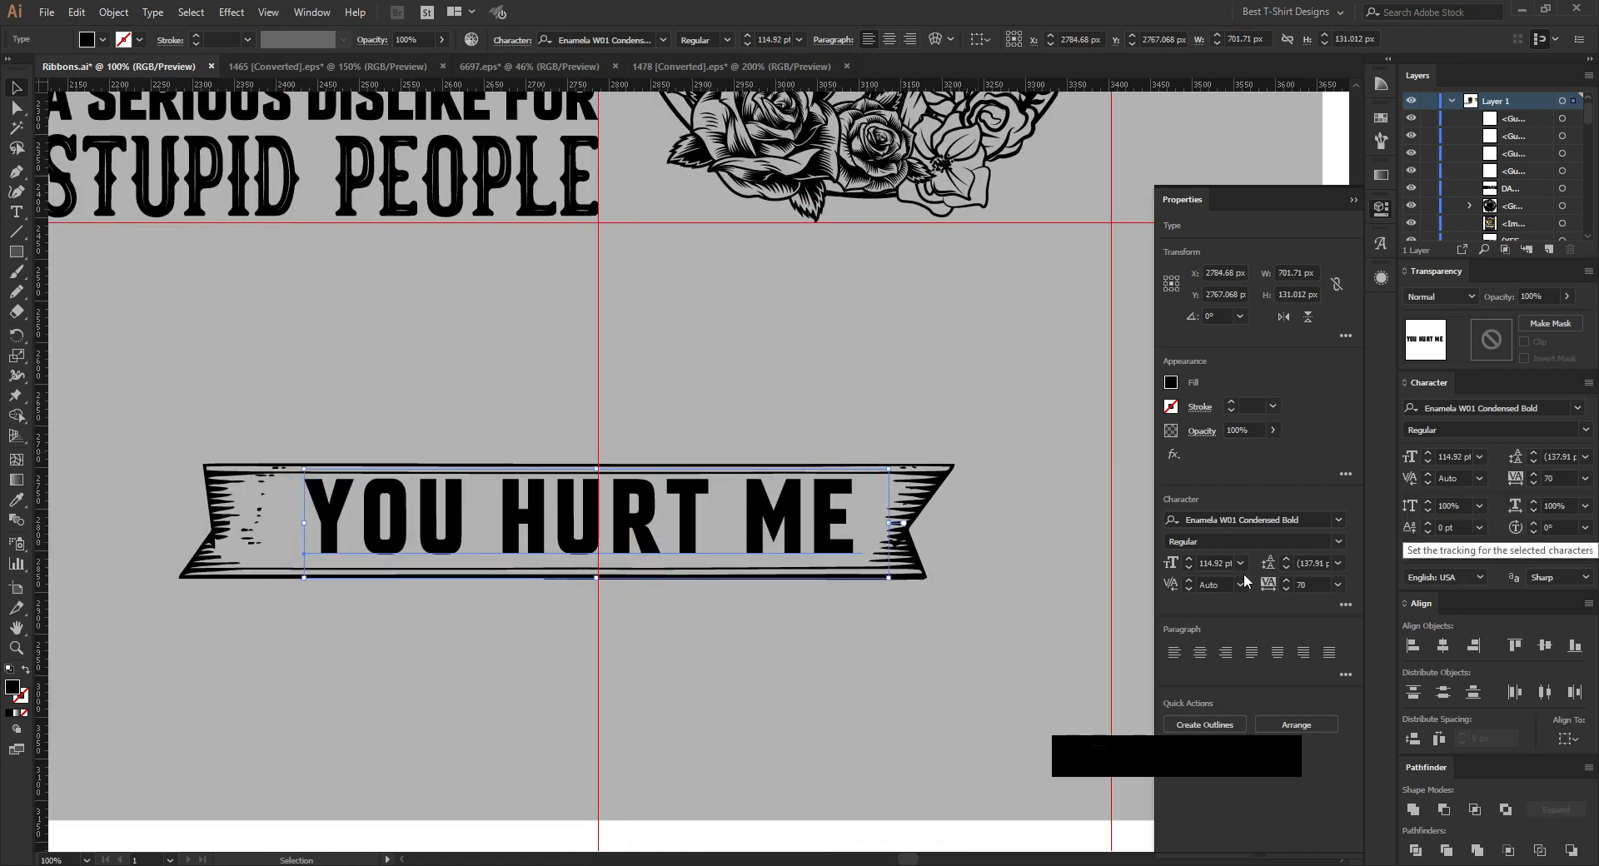
Step: Convert YOU HURT ME to outlines and center it on the ribbon
right_click(758, 543)
click(795, 651)
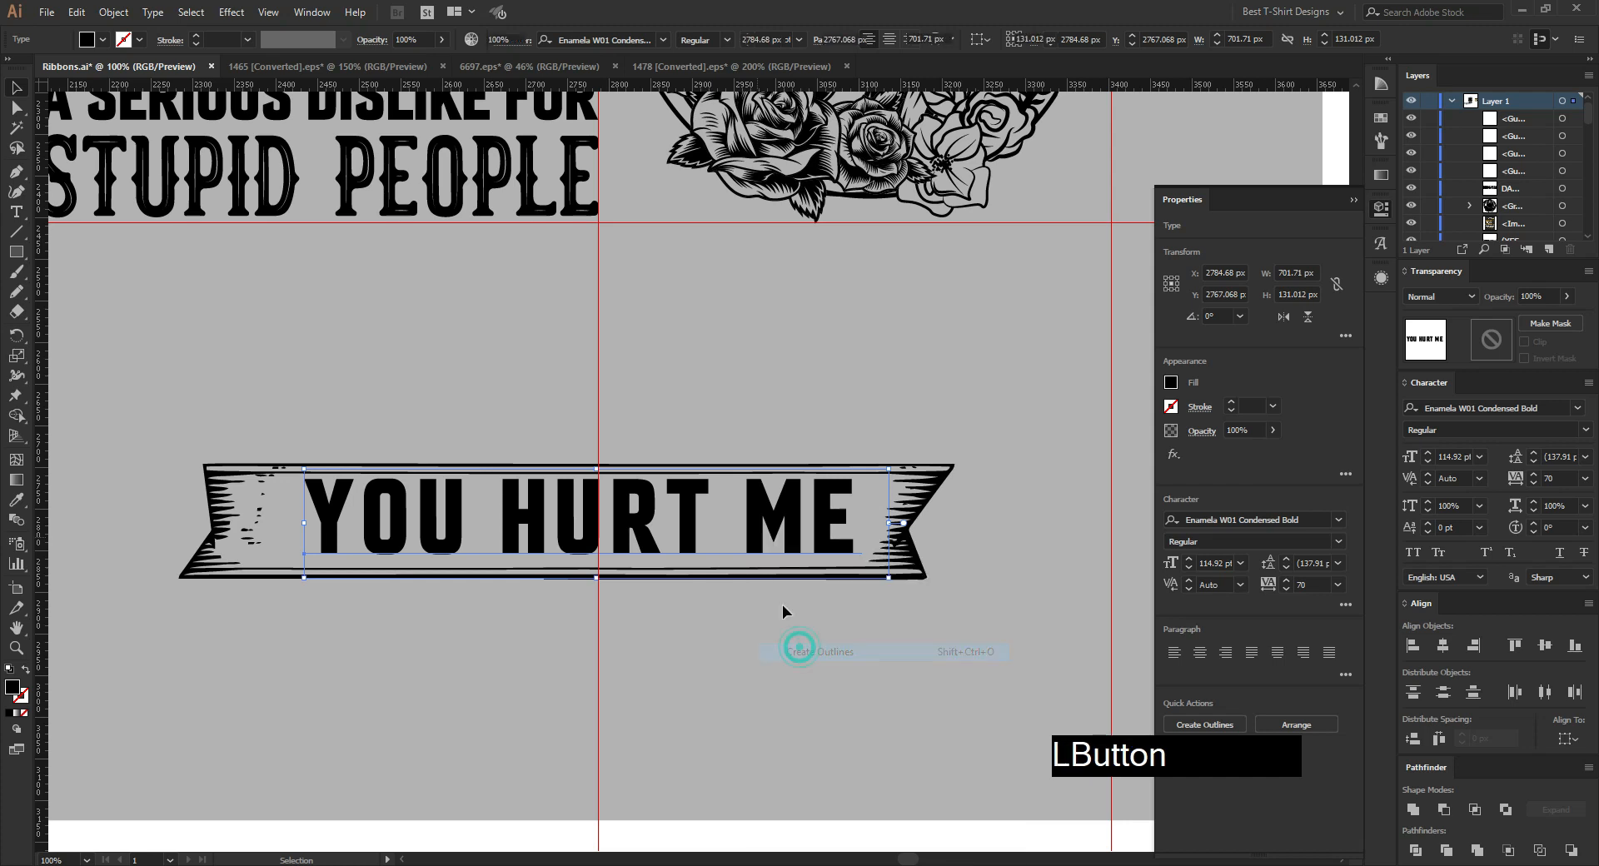
drag(774, 428, 870, 721)
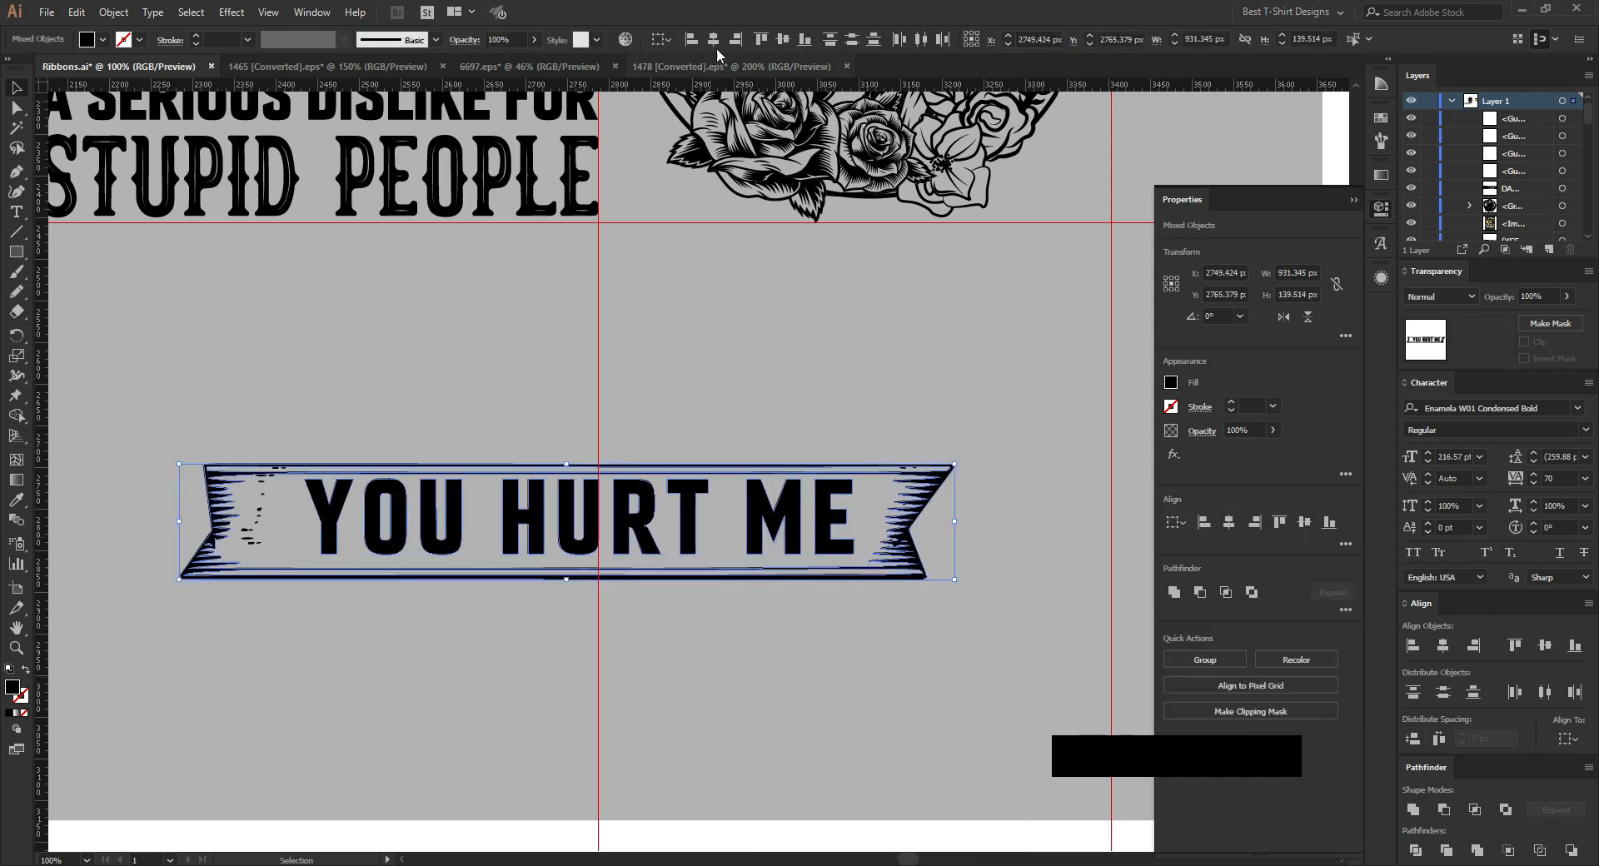
click(739, 314)
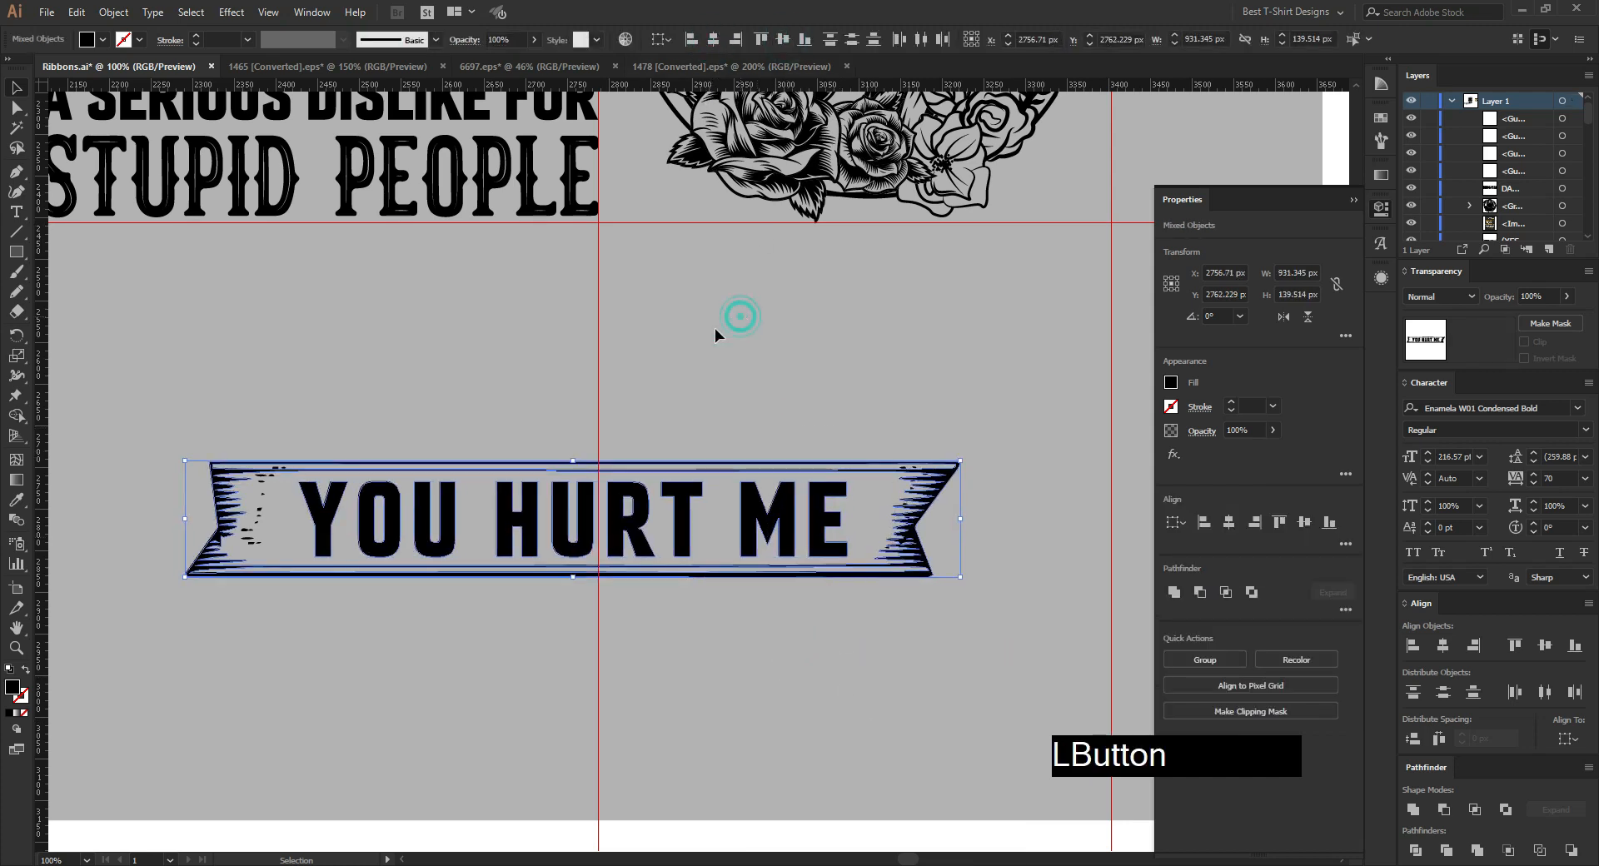
Step: Scale the ribbon to 1289 px wide between the outer guides and raise it to just beneath the horizontal guide
alt+scroll(491, 438, down, 2)
drag(476, 426, 802, 478)
drag(339, 477, 266, 483)
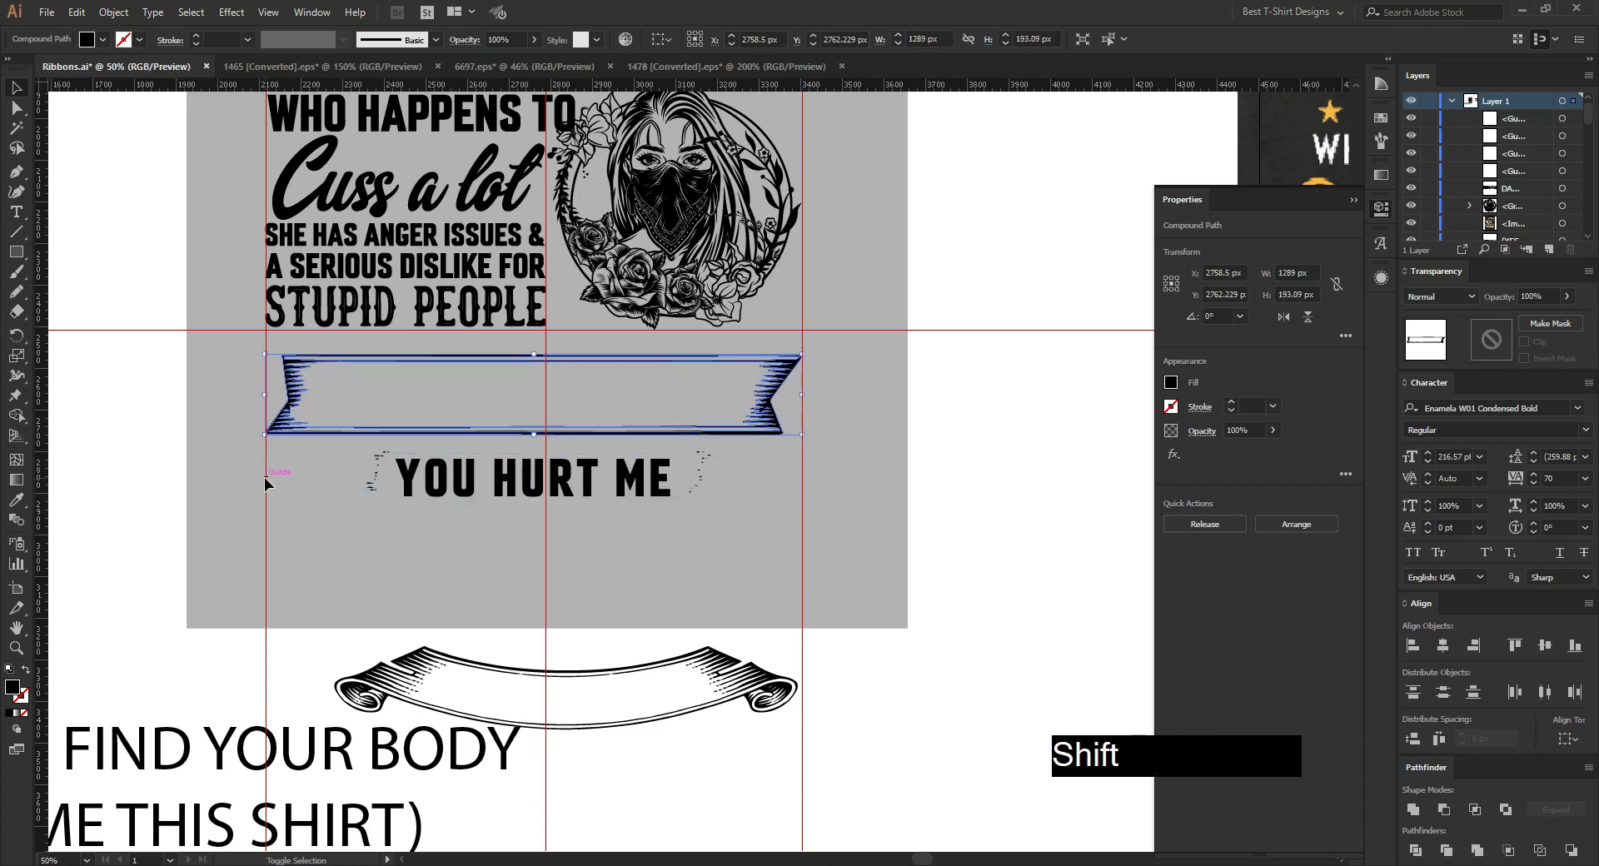
key(Up)
key(Up)
key(Up)
key(Up)
key(Up)
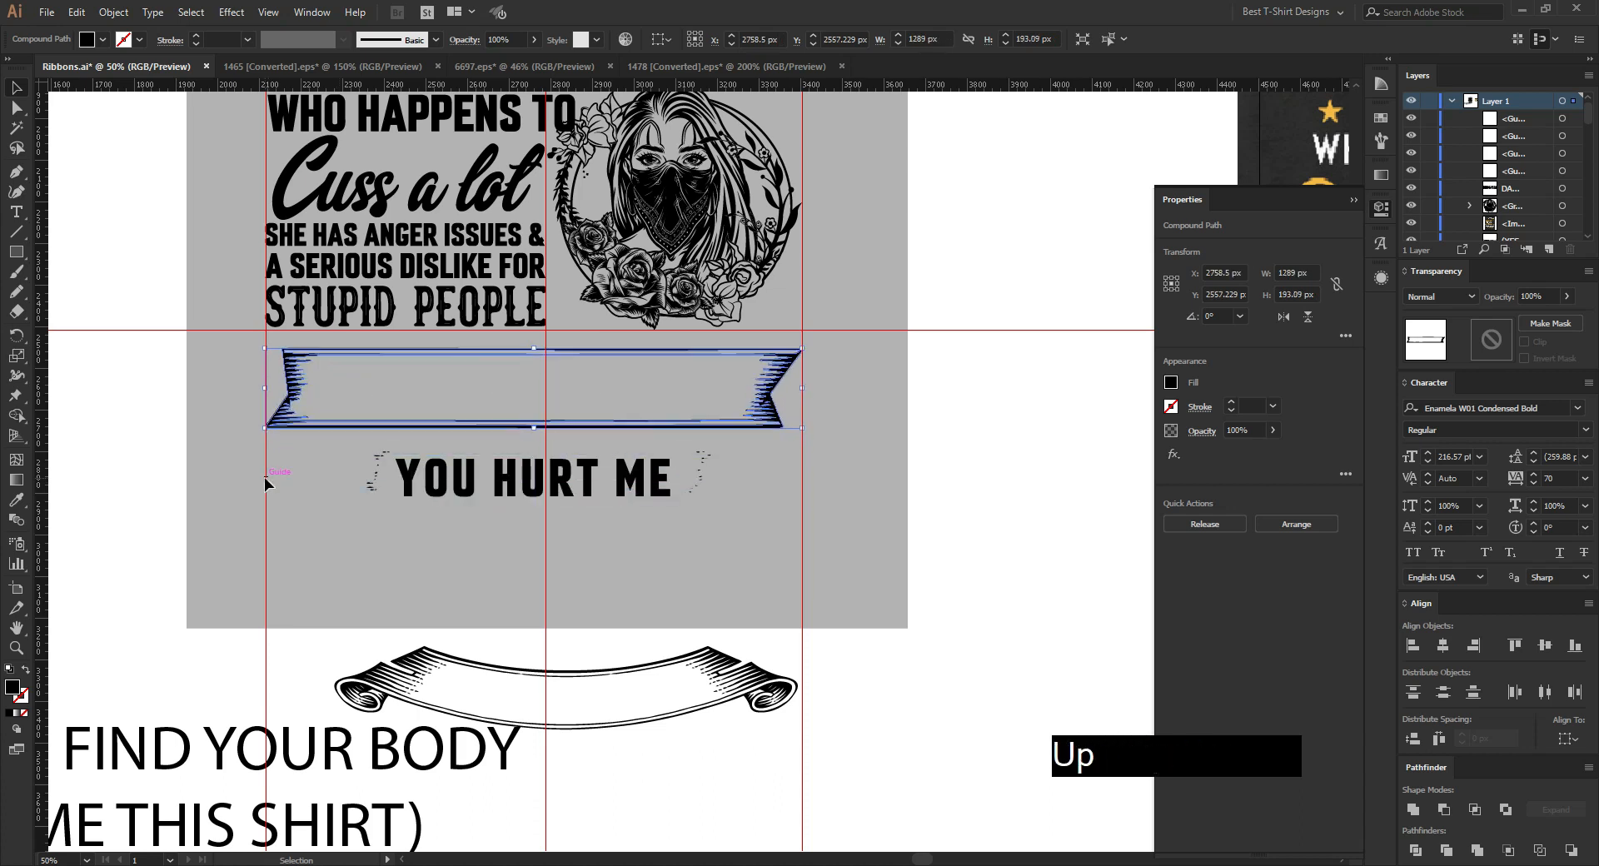
key(Up)
key(Up)
key(Up)
key(Up)
key(Up)
key(Up)
key(Up)
key(Up)
key(Up)
key(Up)
key(Up)
key(Up)
key(Up)
key(Up)
key(Up)
key(Up)
key(Up)
key(Up)
key(Up)
key(Up)
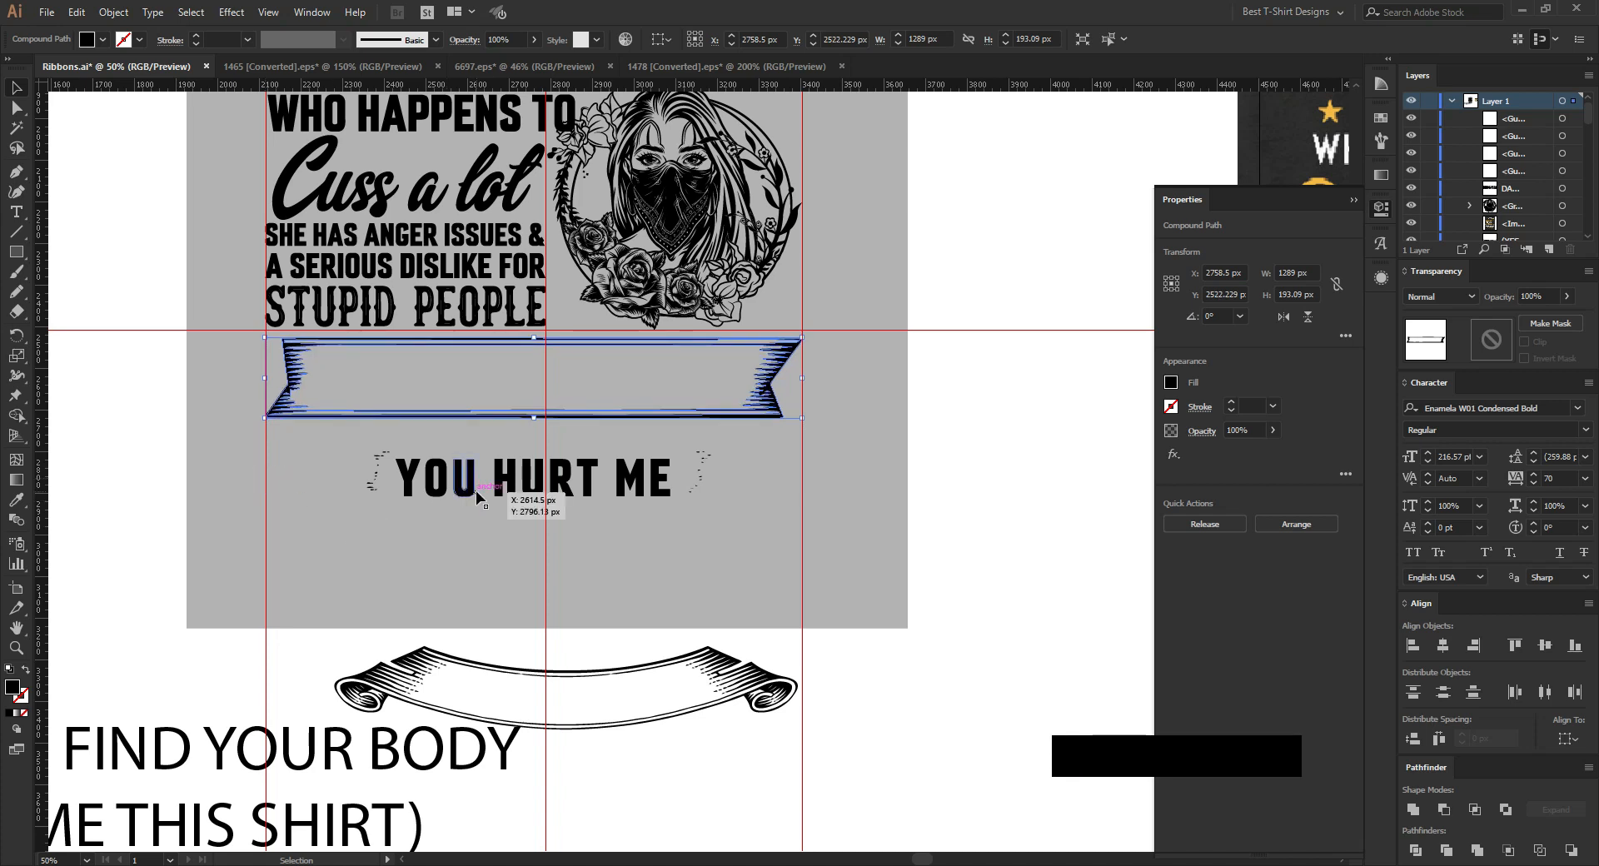
Step: Move YOU HURT ME up into the ribbon and enlarge it about its center to fill the banner
click(503, 491)
key(shift+Up)
key(shift+Up)
key(shift+Up)
key(shift+Up)
key(shift+Up)
key(shift+Up)
key(shift+Up)
key(shift+Up)
key(shift+Up)
key(shift+Up)
key(shift+Up)
key(shift+Up)
key(shift+Up)
key(shift+Up)
key(shift+Up)
key(shift+Up)
key(shift+Up)
key(shift+Up)
key(shift+Up)
key(shift+Up)
key(shift+Up)
key(shift+Up)
key(shift+Up)
key(shift+Up)
key(shift+Up)
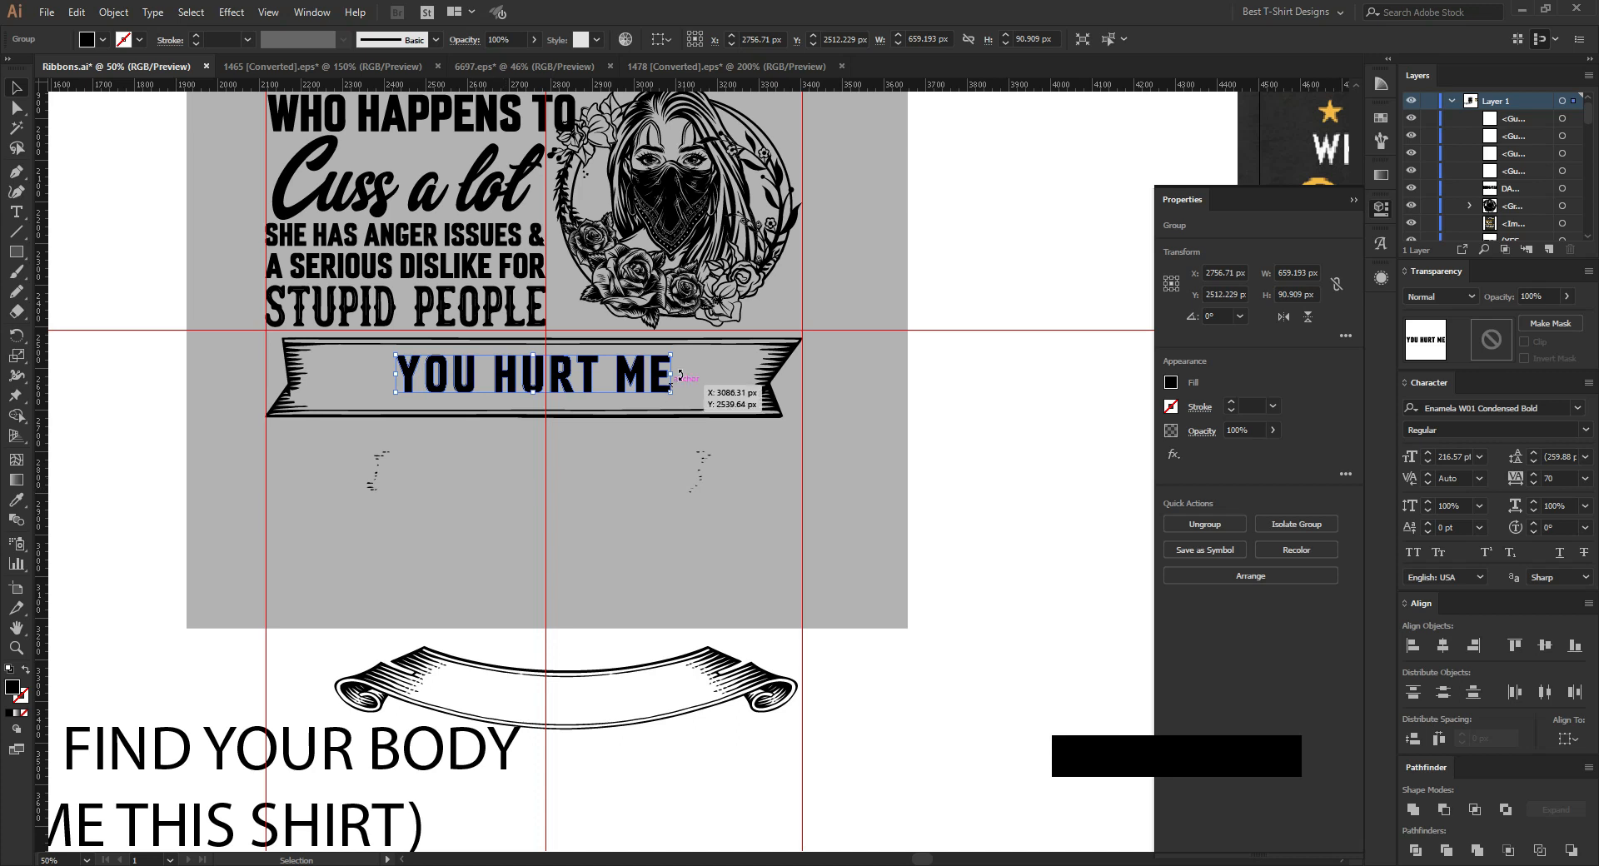
drag(671, 374, 729, 376)
key(Down)
key(Down)
key(Down)
key(Down)
key(Down)
click(643, 477)
Step: Move the arched ribbon off beside the grey panel and bring AND THEY'LL NEVER FIND YOUR BODY beneath the banner
scroll(643, 476, down, 1)
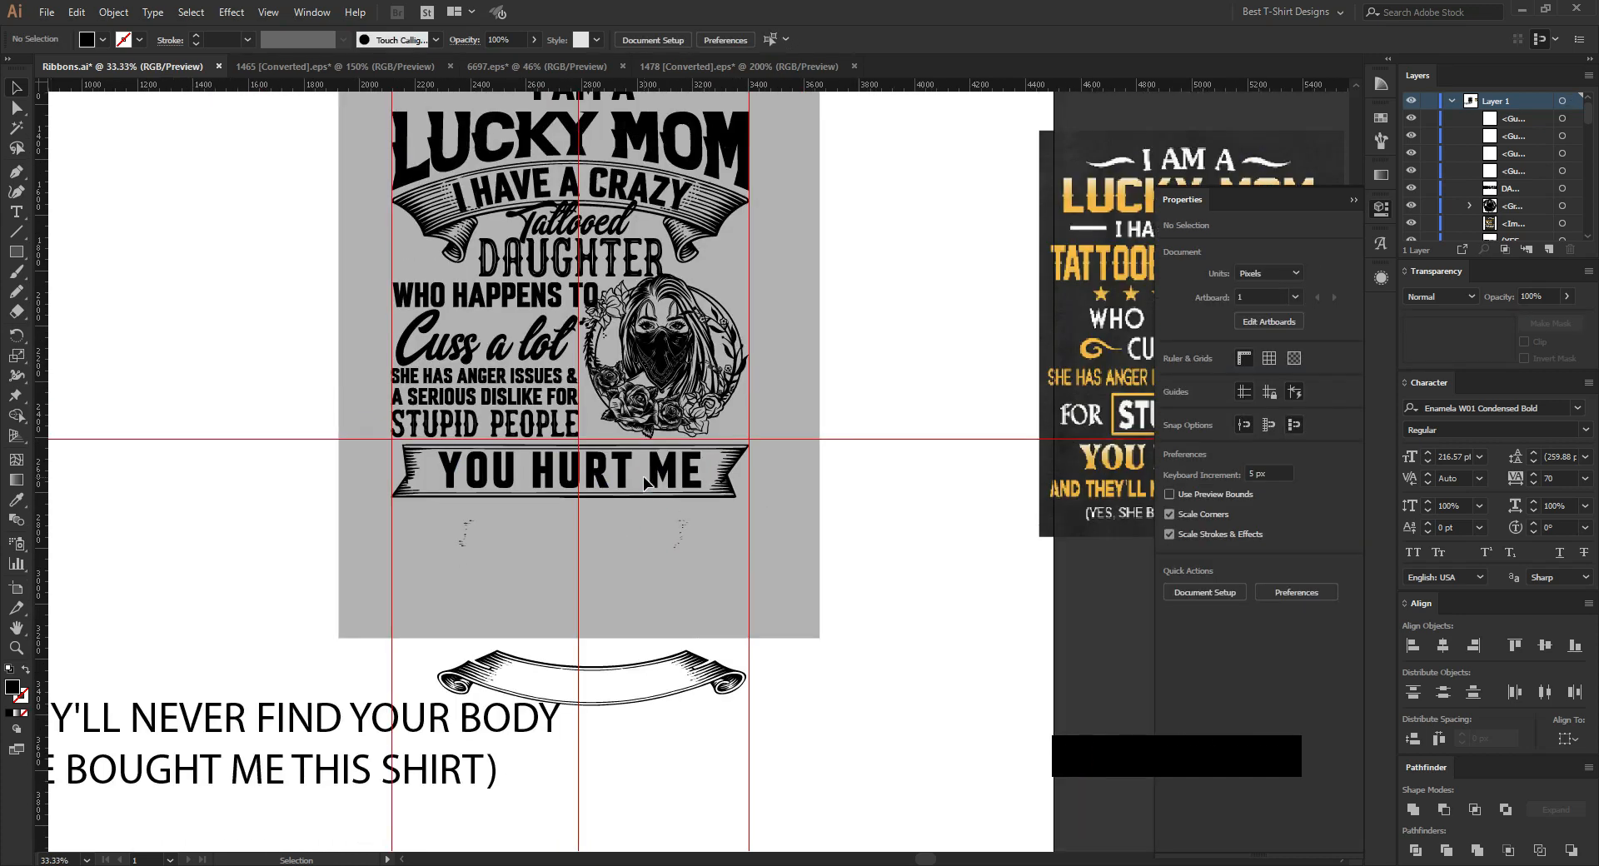
scroll(651, 562, down, 1)
drag(667, 629, 288, 258)
drag(287, 662, 899, 538)
Step: Split FIND YOUR BODY into its own text object and place it below AND THEY'LL NEVER
key(t)
key(ctrl+x)
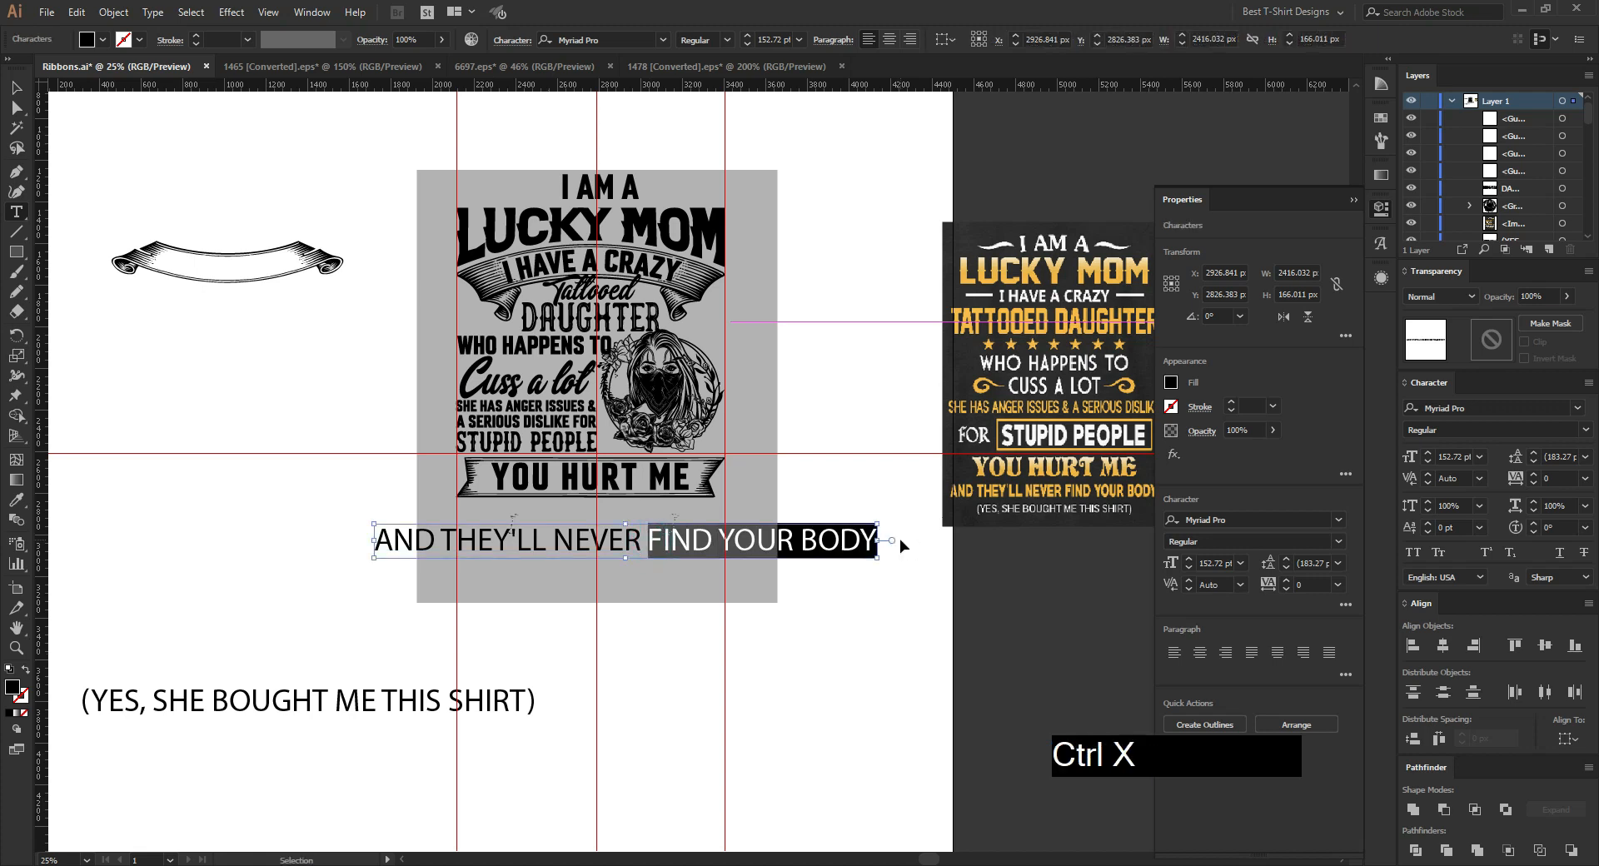
key(BackSpace)
key(Escape)
key(ctrl+v)
click(731, 526)
drag(754, 474, 580, 581)
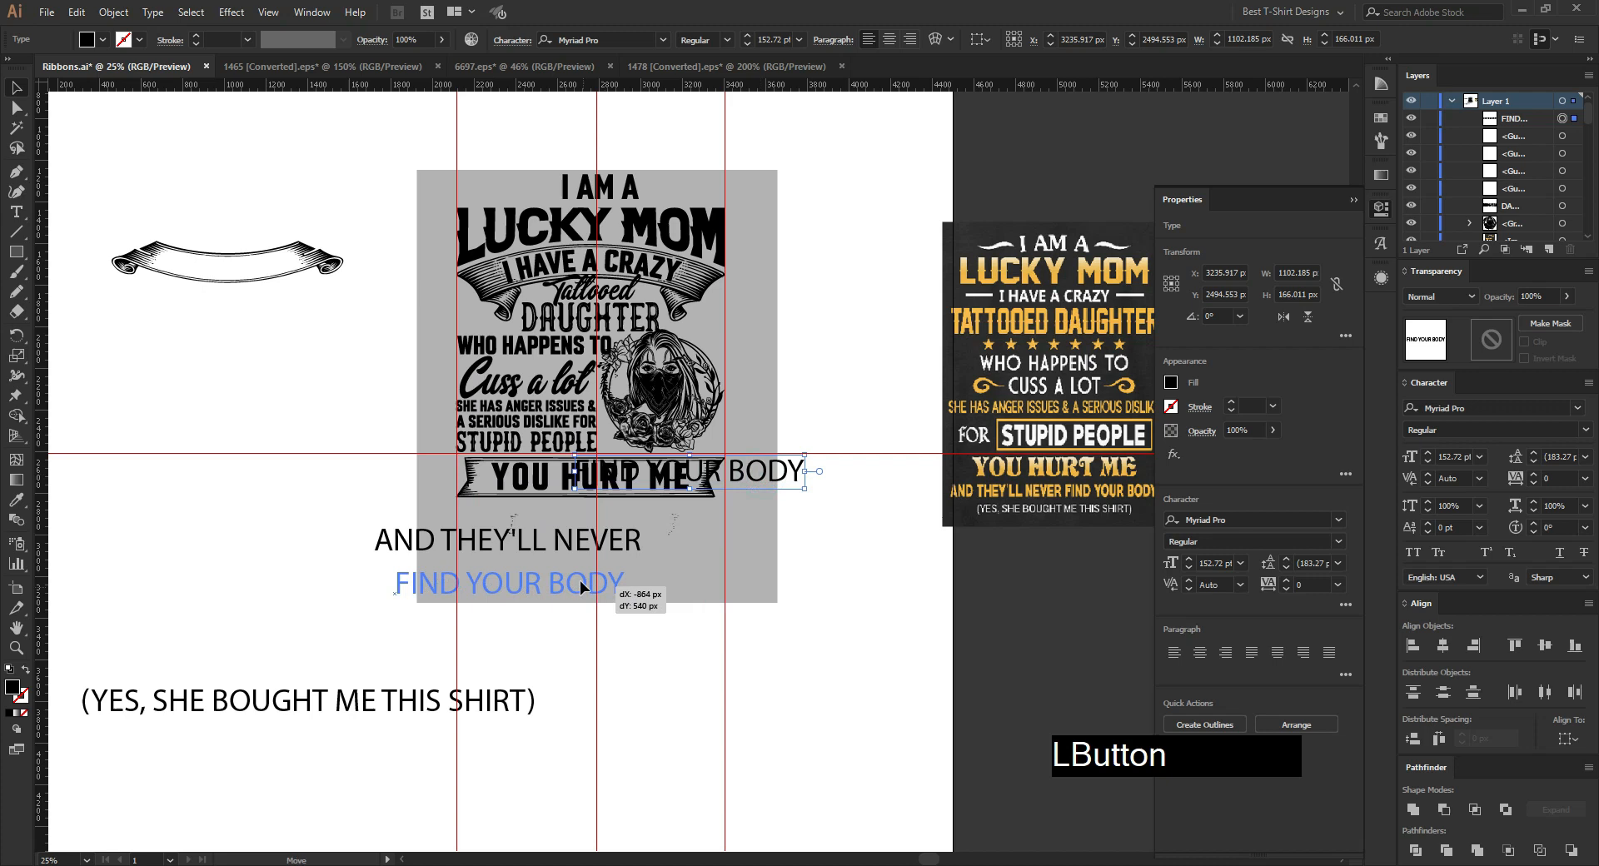
Step: Set both AND THEY'LL NEVER and FIND YOUR BODY in the Roseberry Codet font
scroll(558, 582, up, 1)
shift+click(550, 522)
right_click(549, 520)
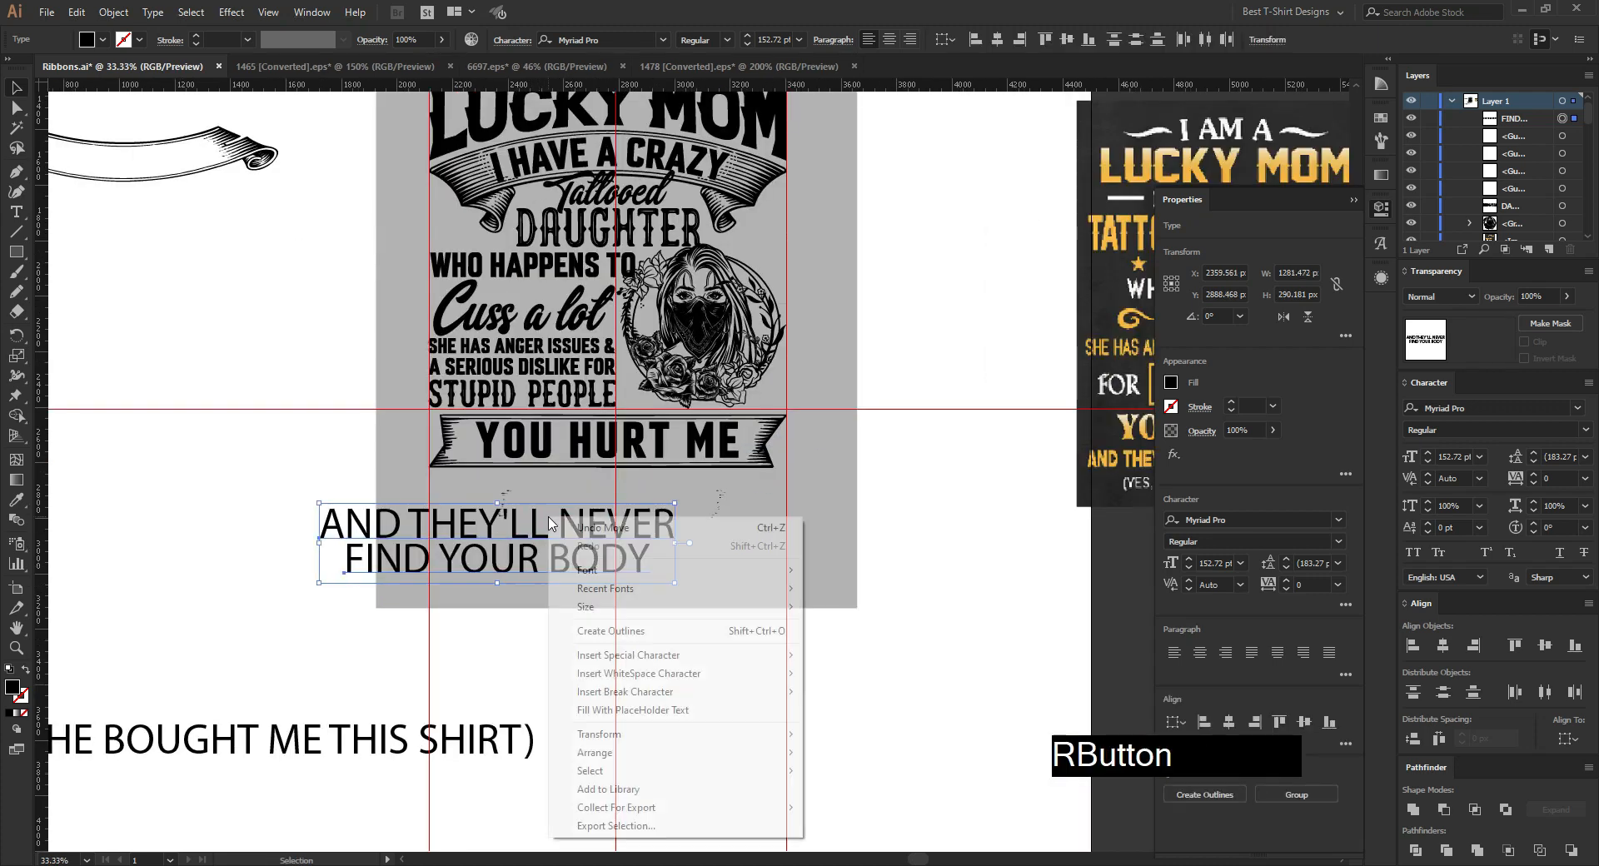
mouse_move(724, 598)
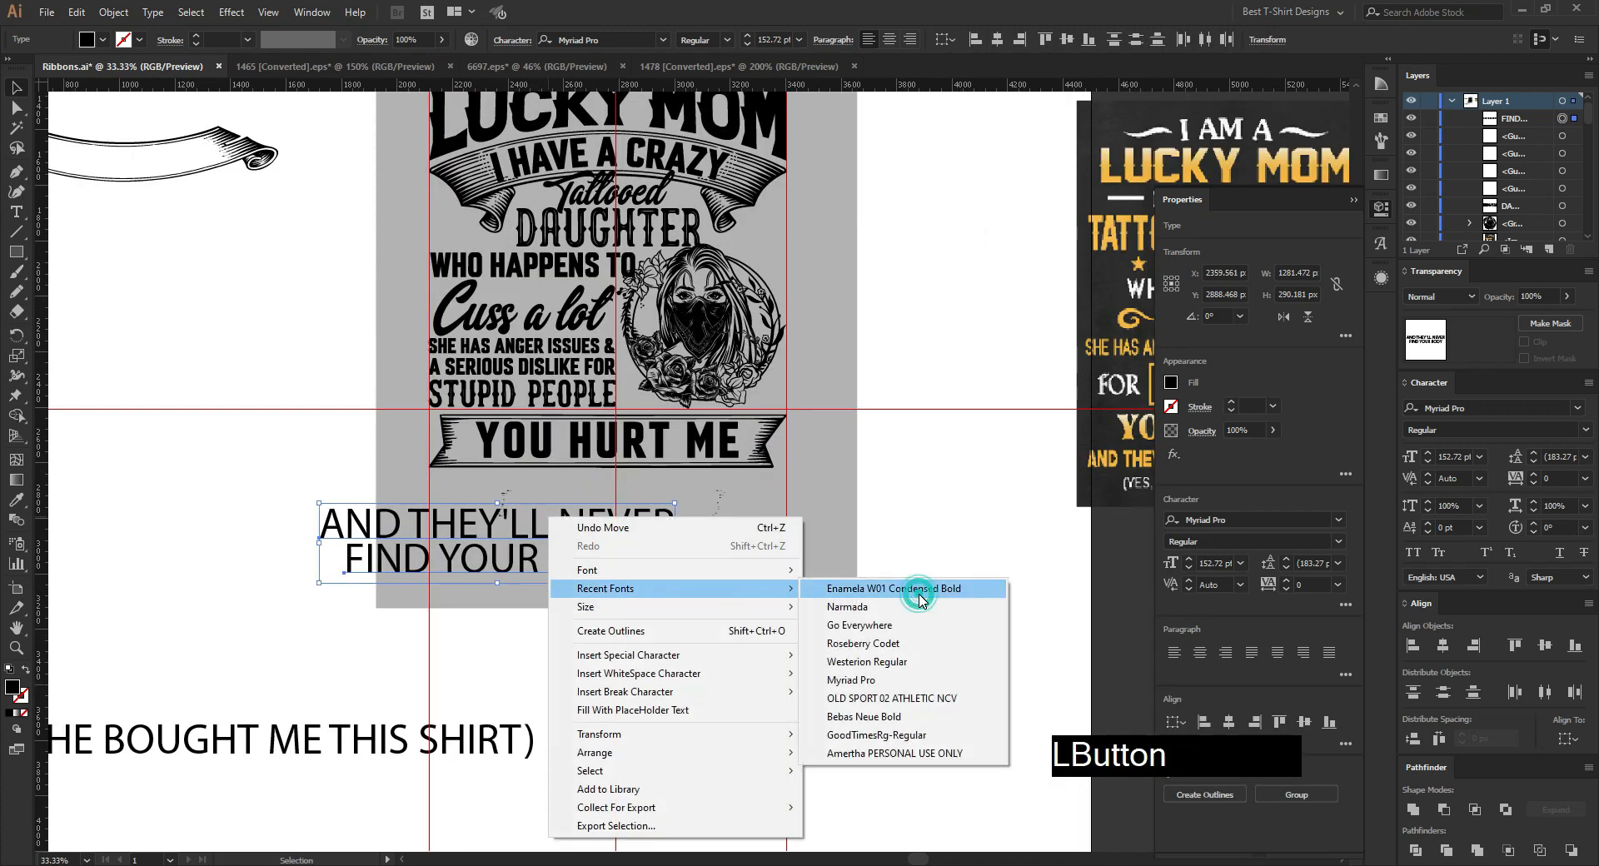
click(915, 643)
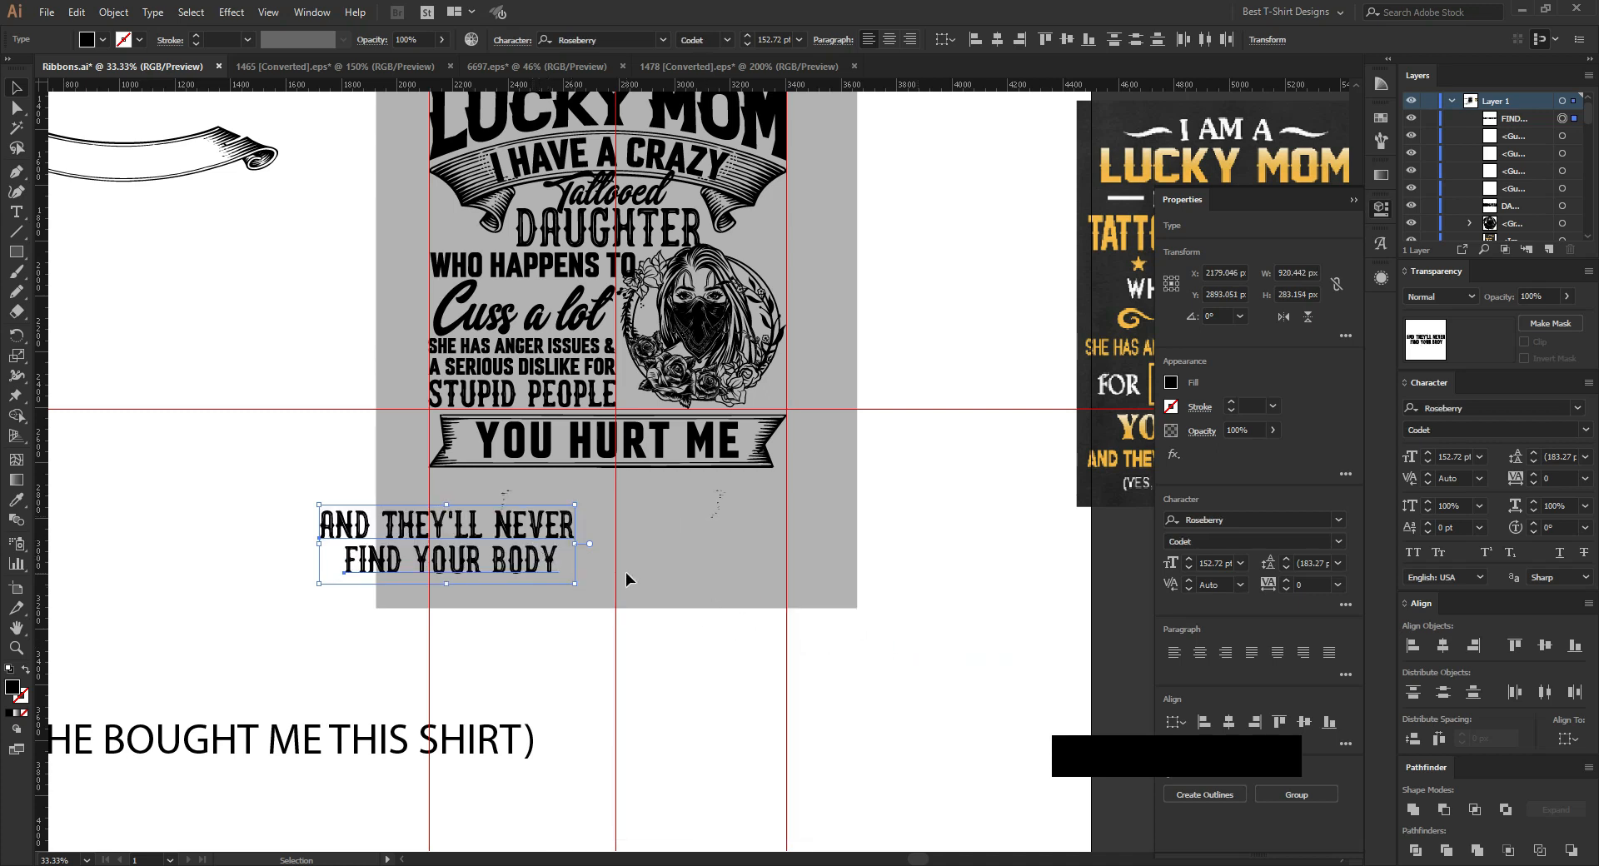
click(523, 658)
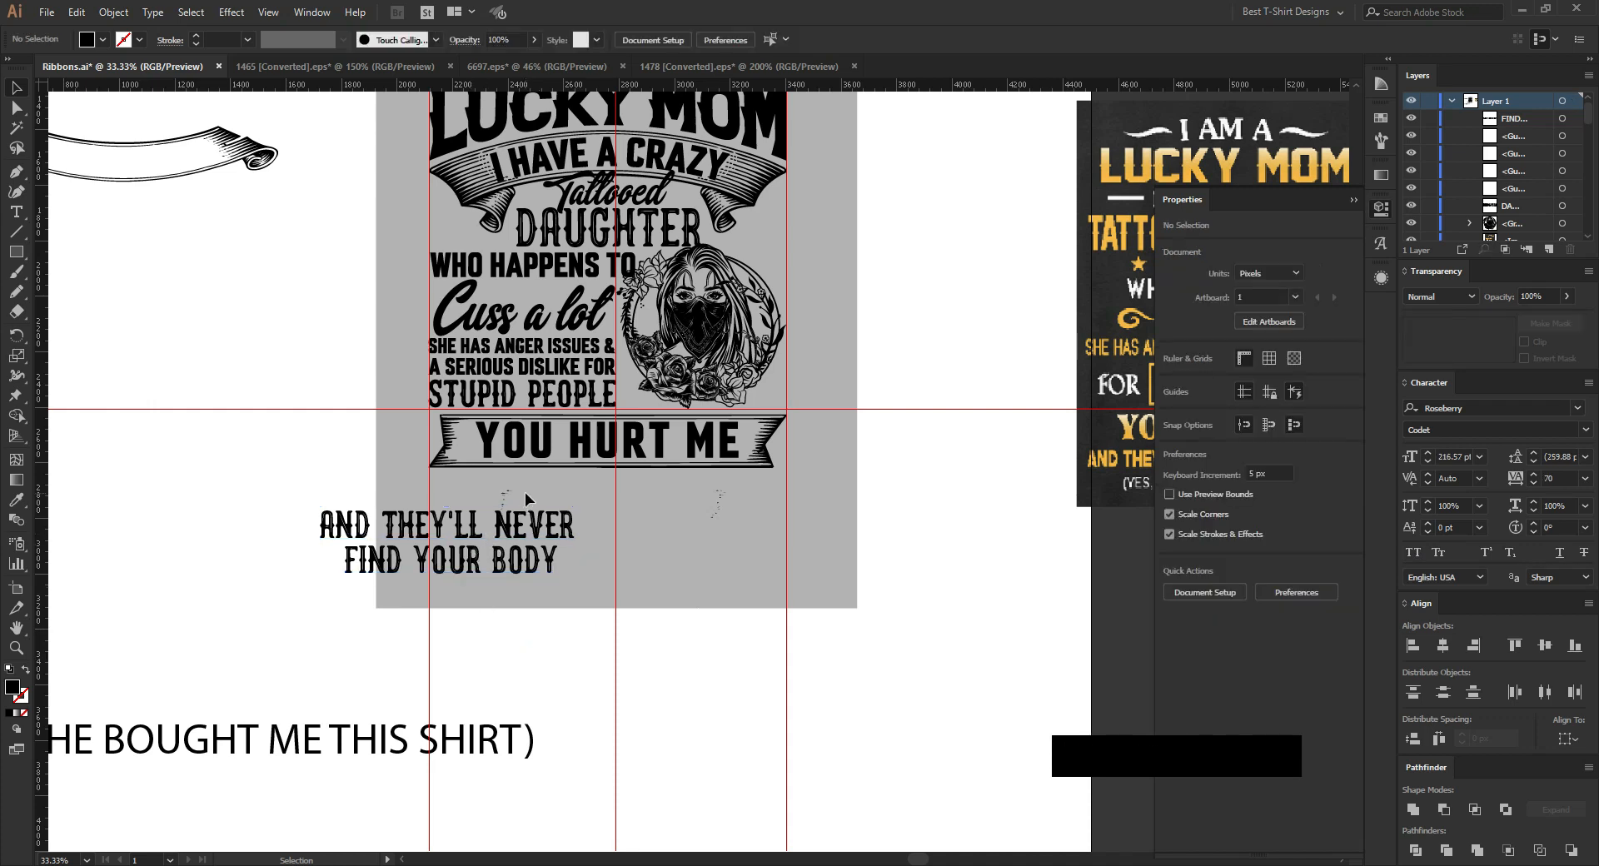
Step: Move the two Roseberry lines under the YOU HURT ME banner and convert them to outlines
drag(521, 554, 682, 521)
right_click(682, 522)
click(753, 634)
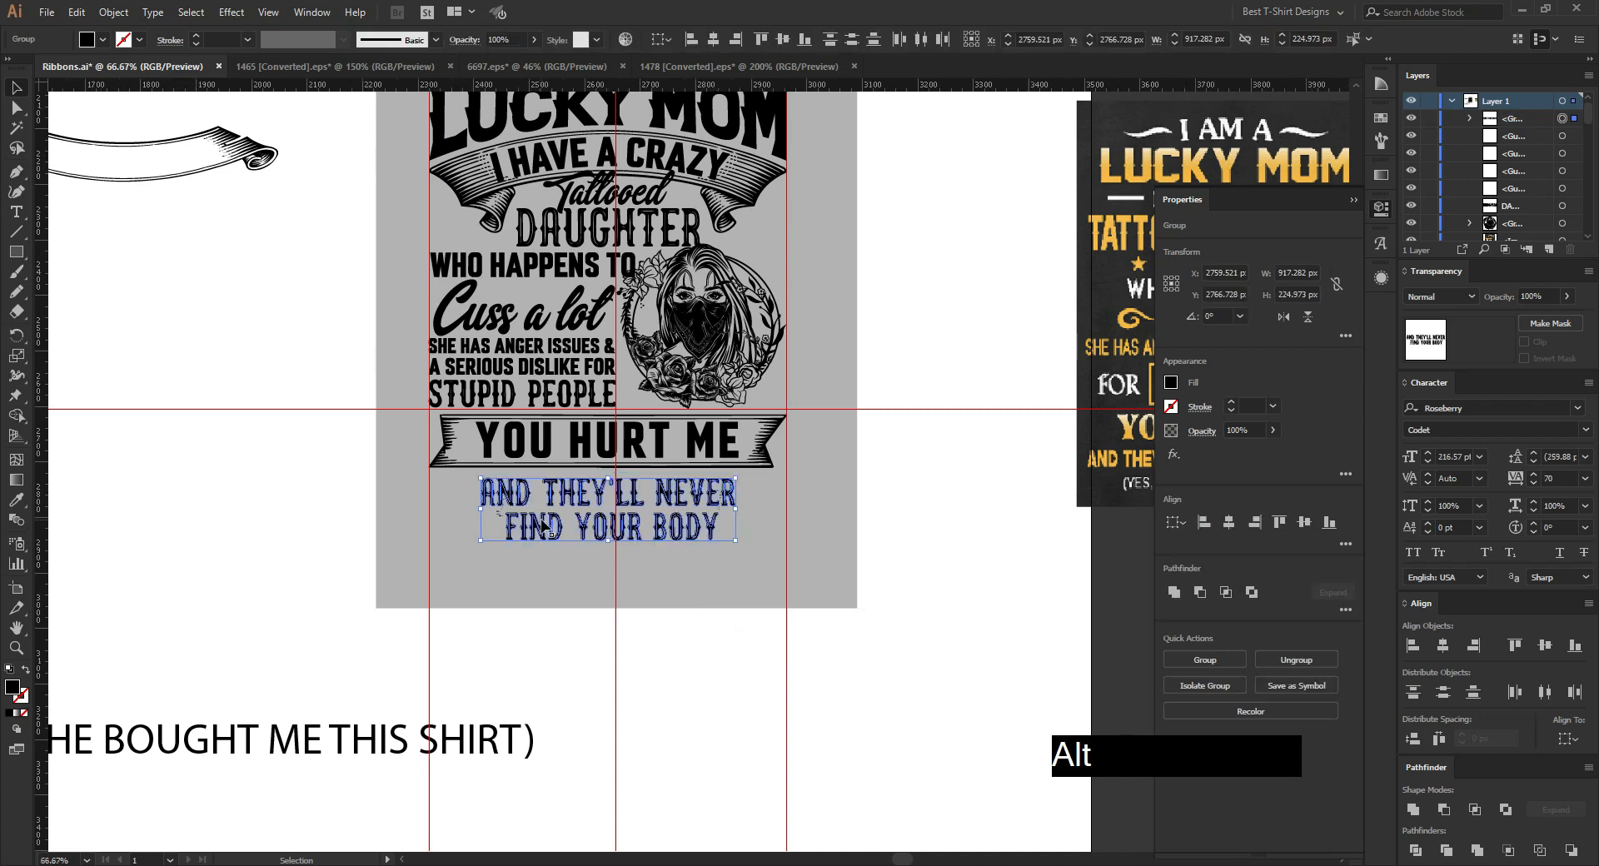
Step: Left-align AND THEY'LL NEVER with FIND YOUR BODY and enlarge both together to about 974 px wide
scroll(542, 526, up, 3)
click(498, 510)
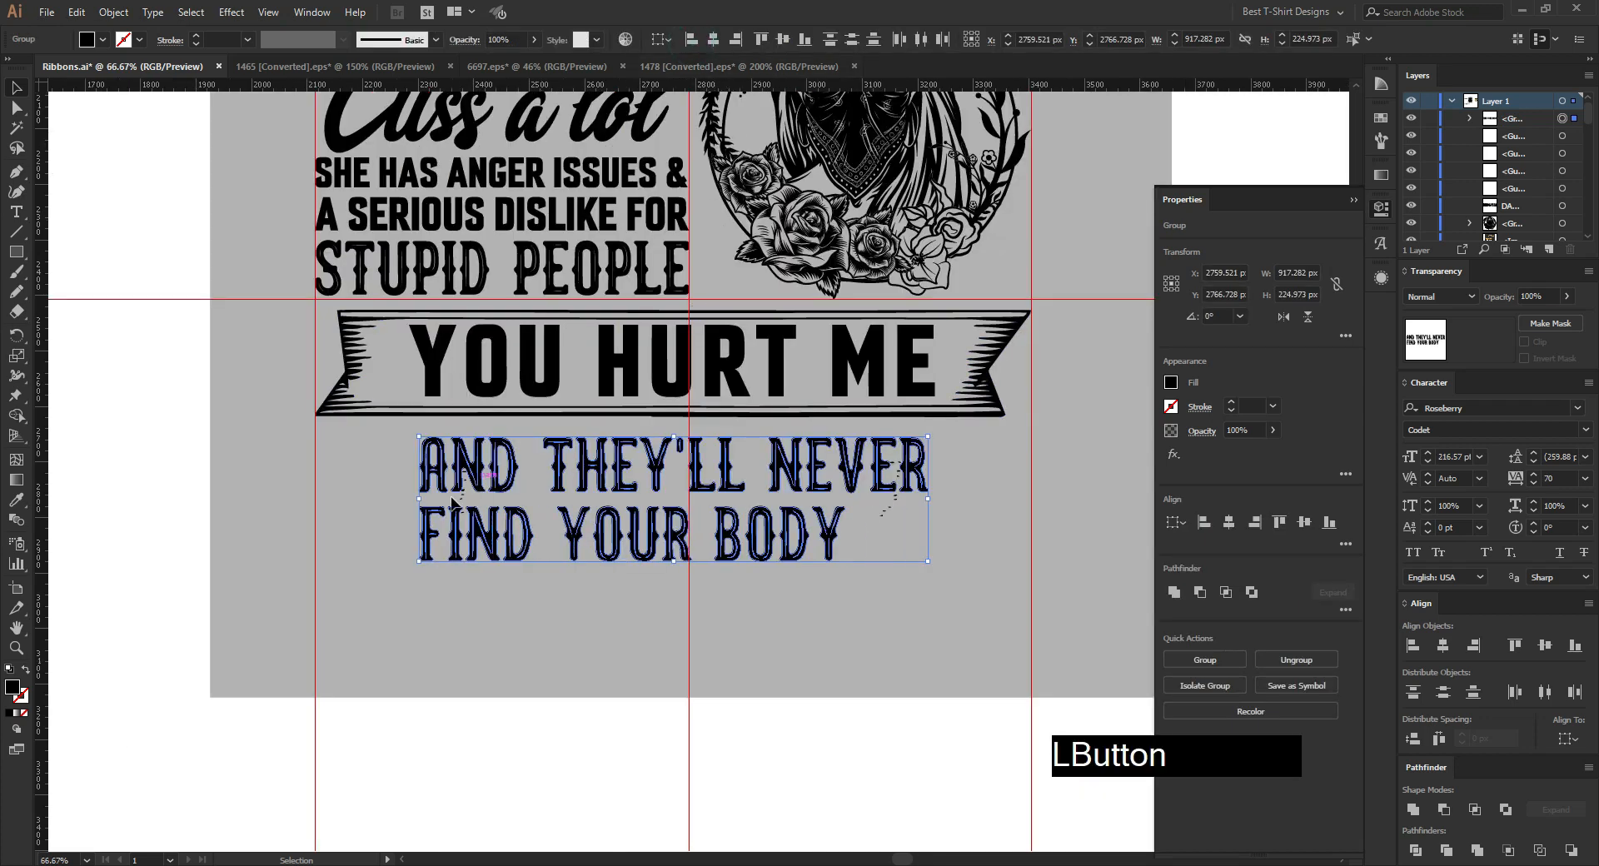
drag(414, 502, 387, 500)
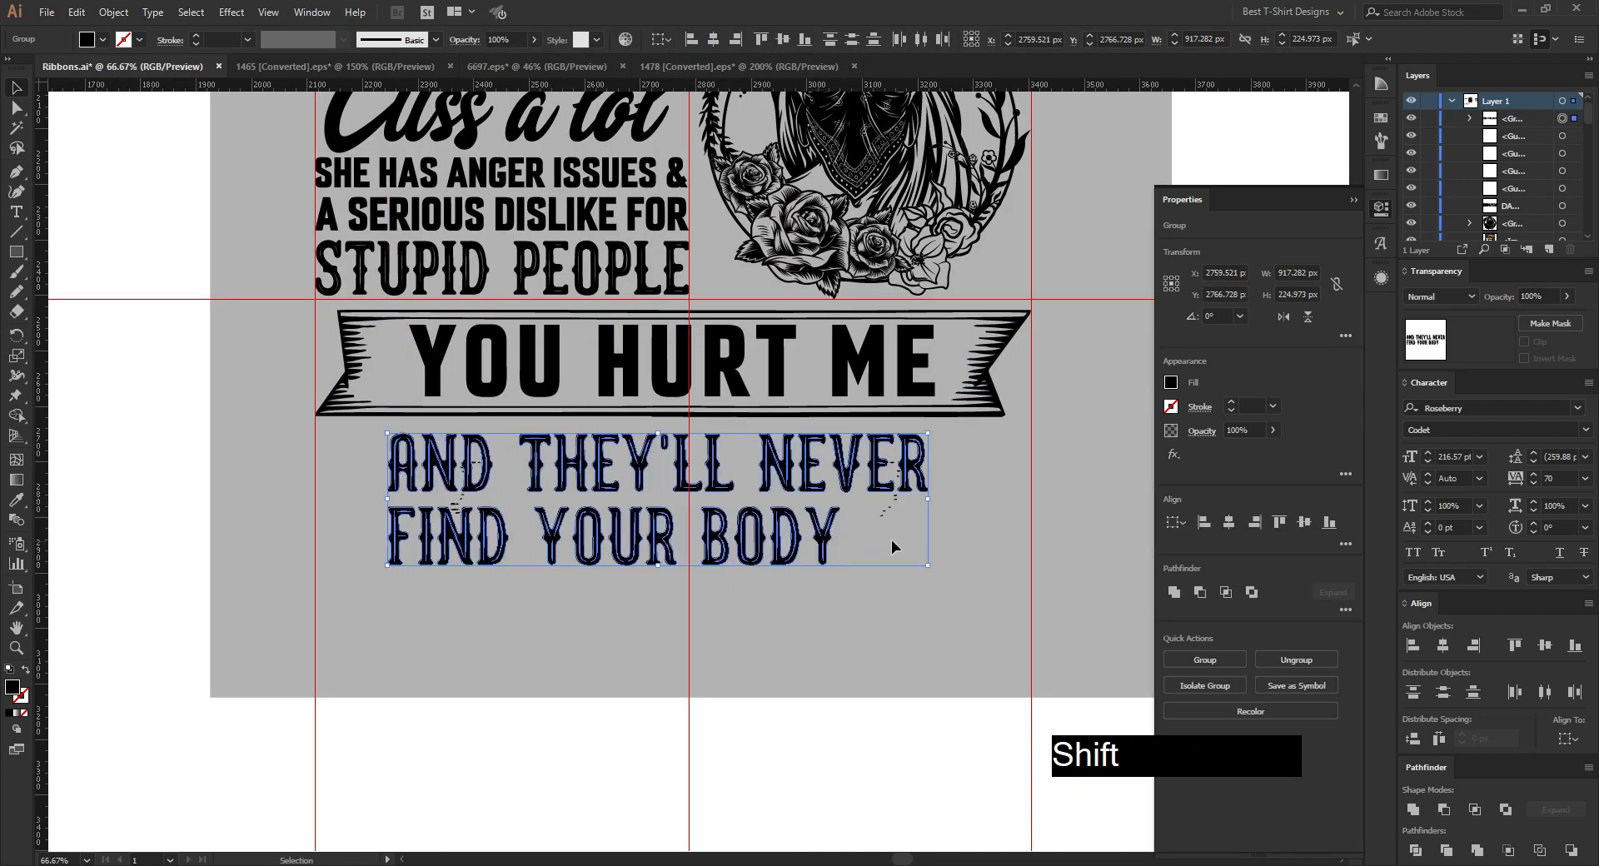
drag(930, 501, 1031, 510)
scroll(628, 517, down, 1)
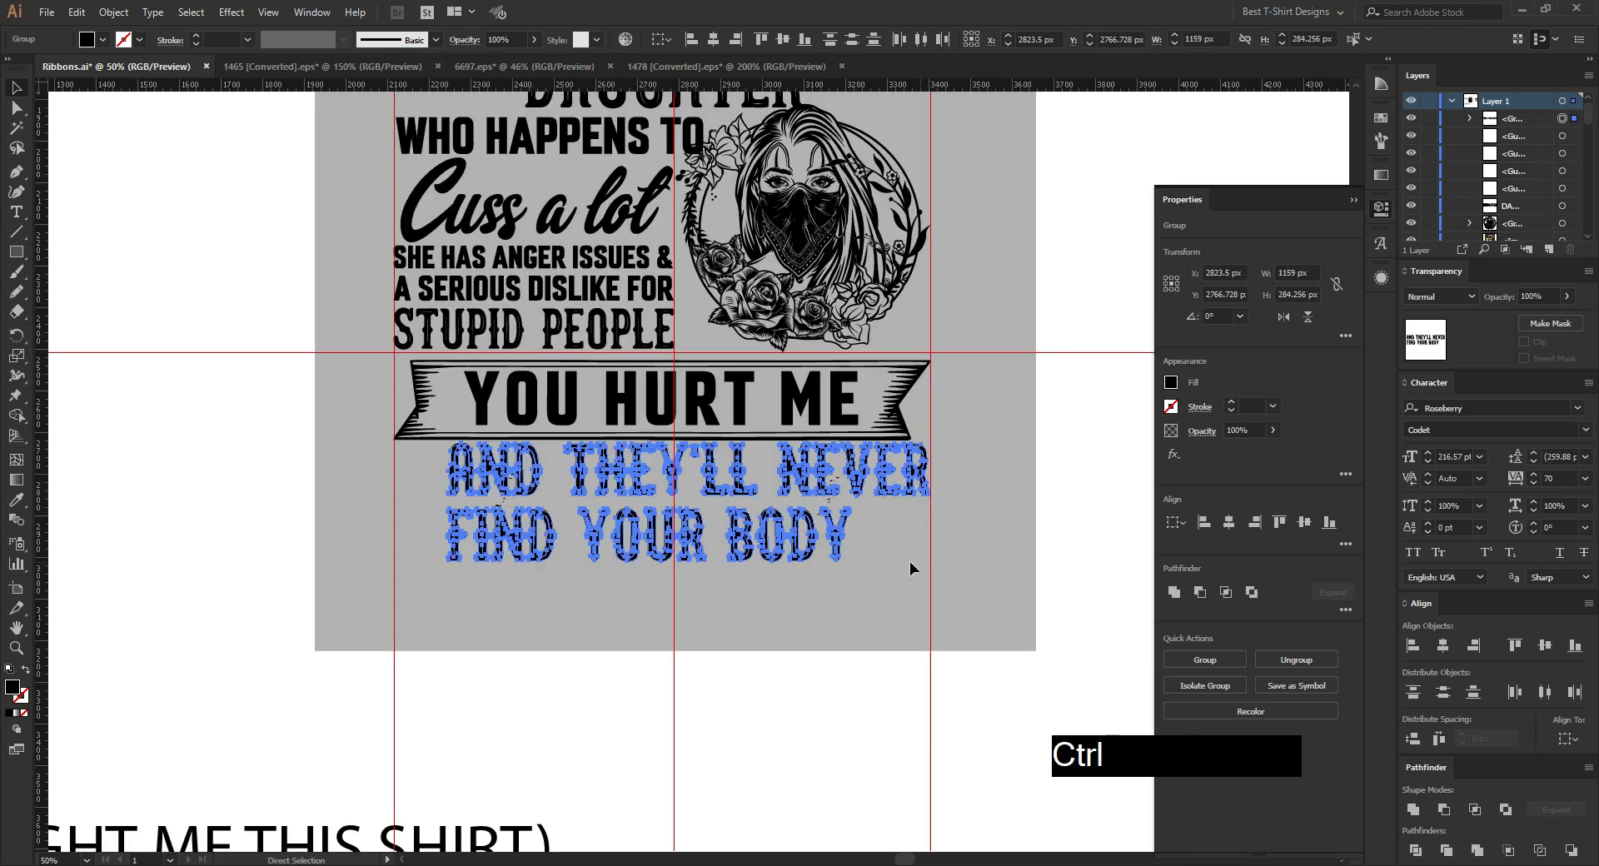
key(ctrl+z)
Step: Center the two lines horizontally on each other and nudge them right and 10 px up toward the banner
click(713, 40)
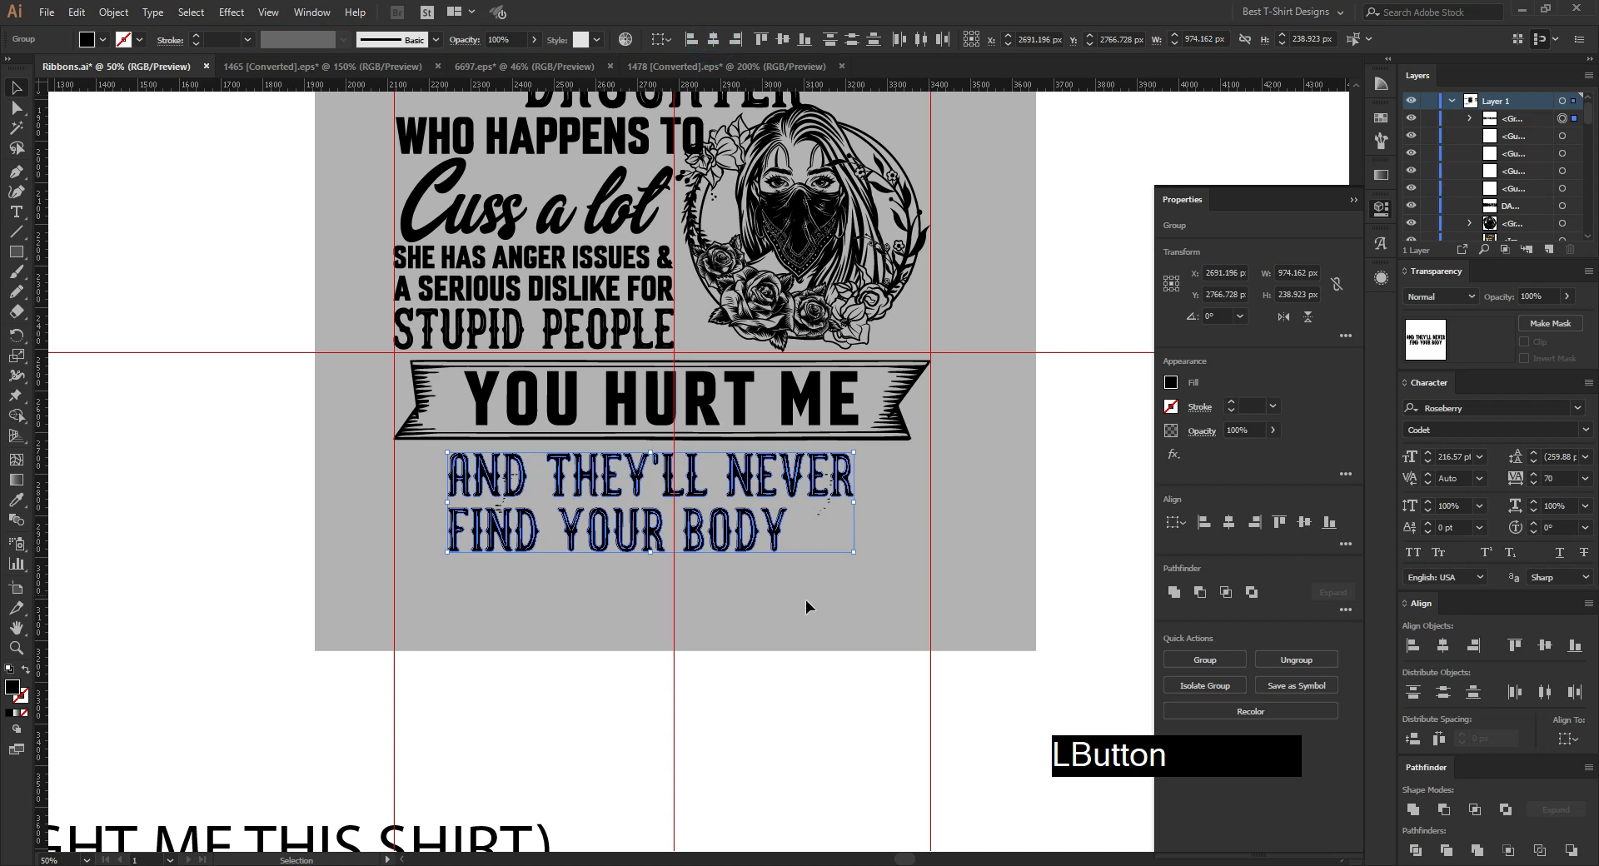
key(shift+Right)
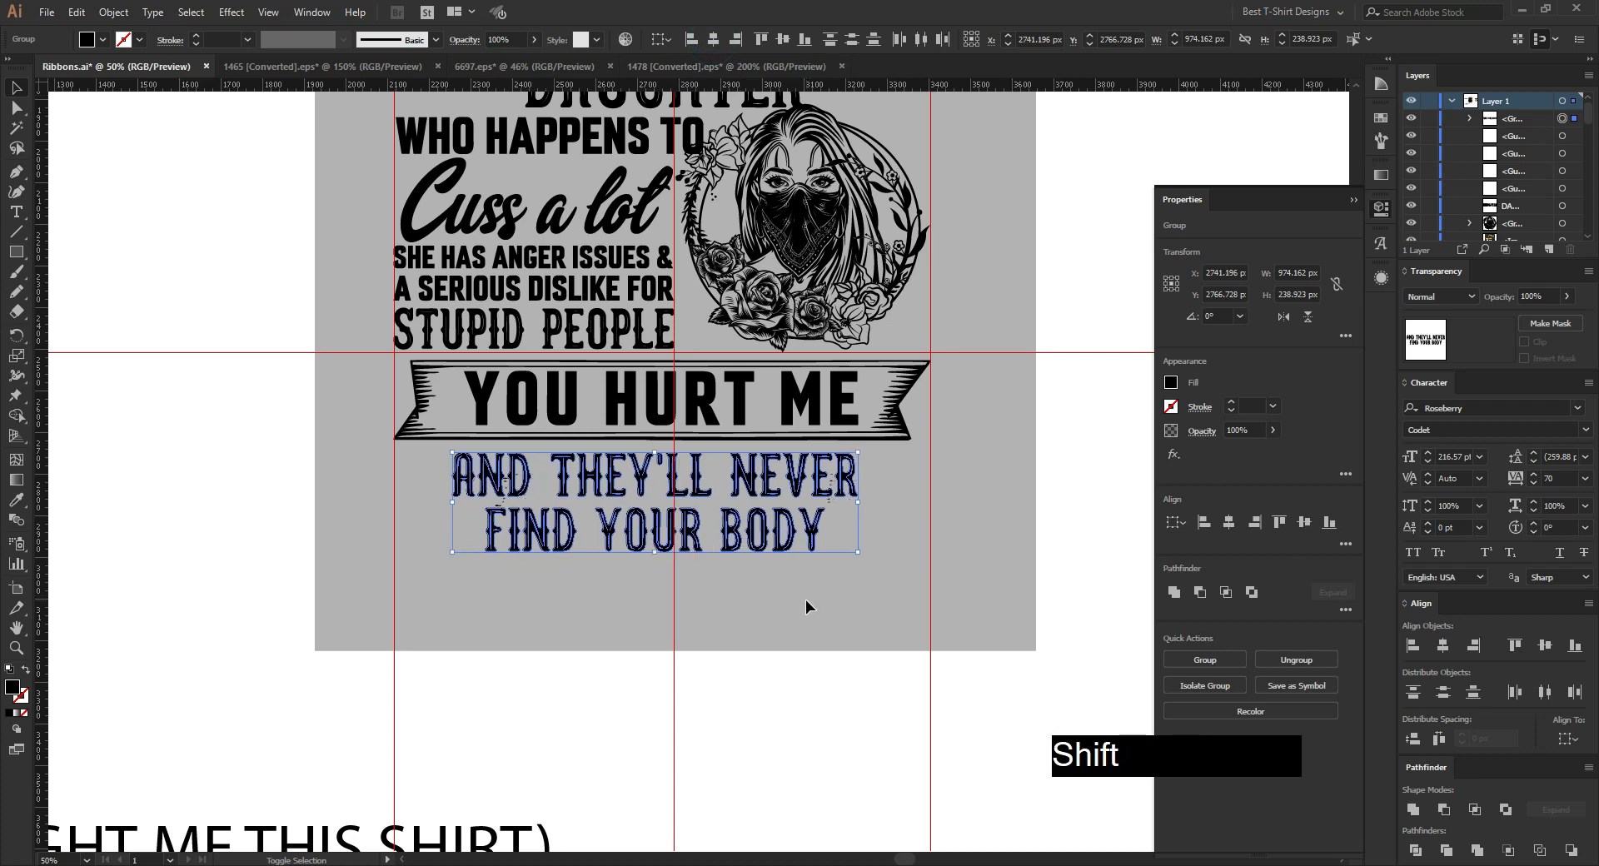
key(shift+Up)
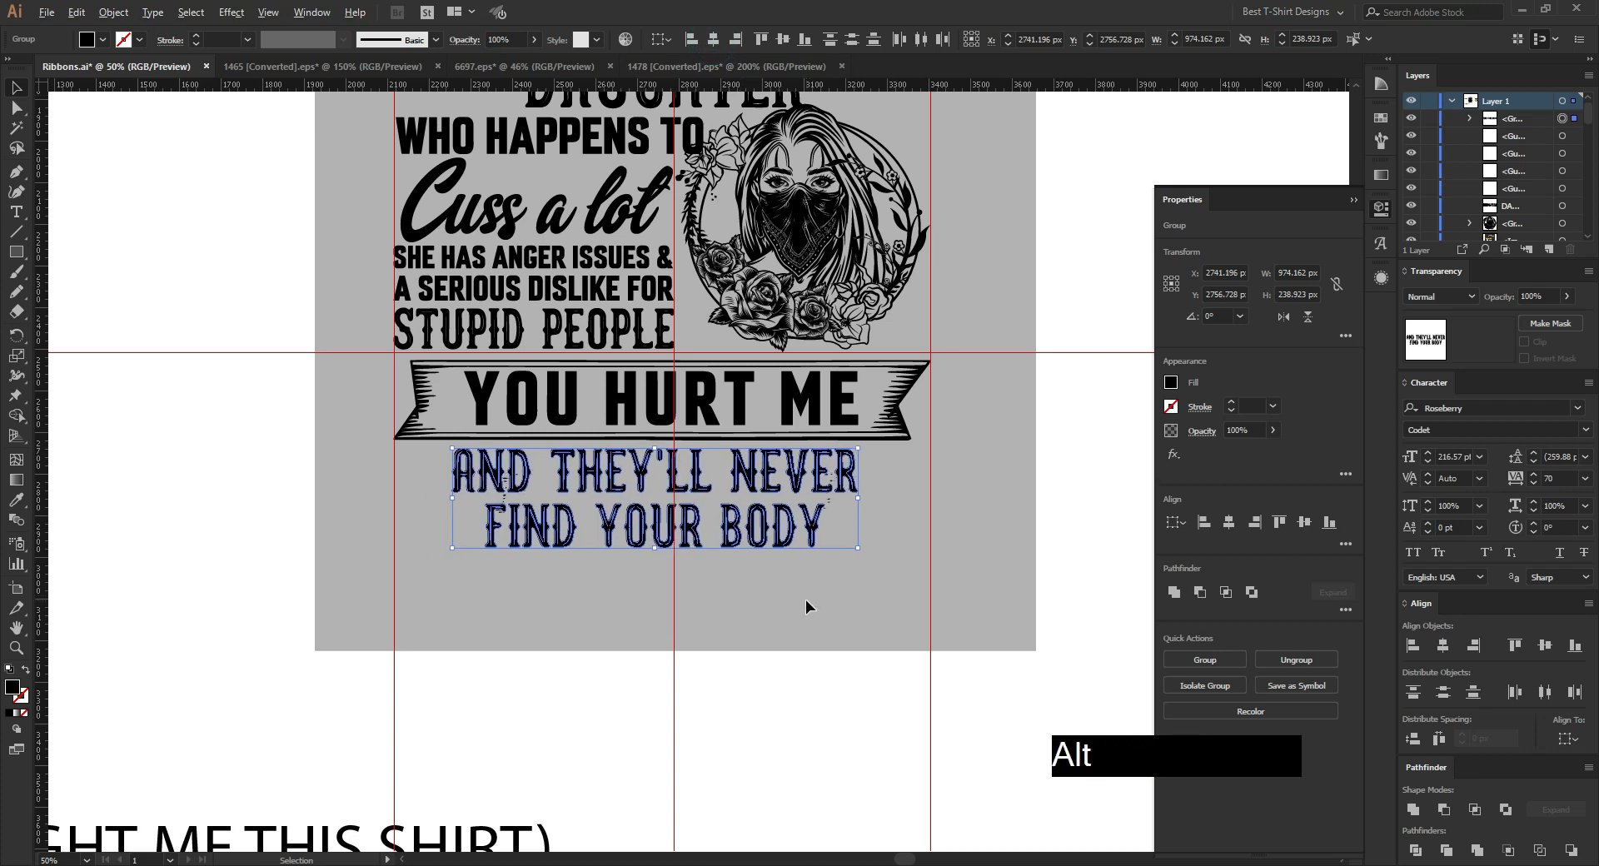
scroll(478, 573, down, 1)
scroll(478, 573, up, 2)
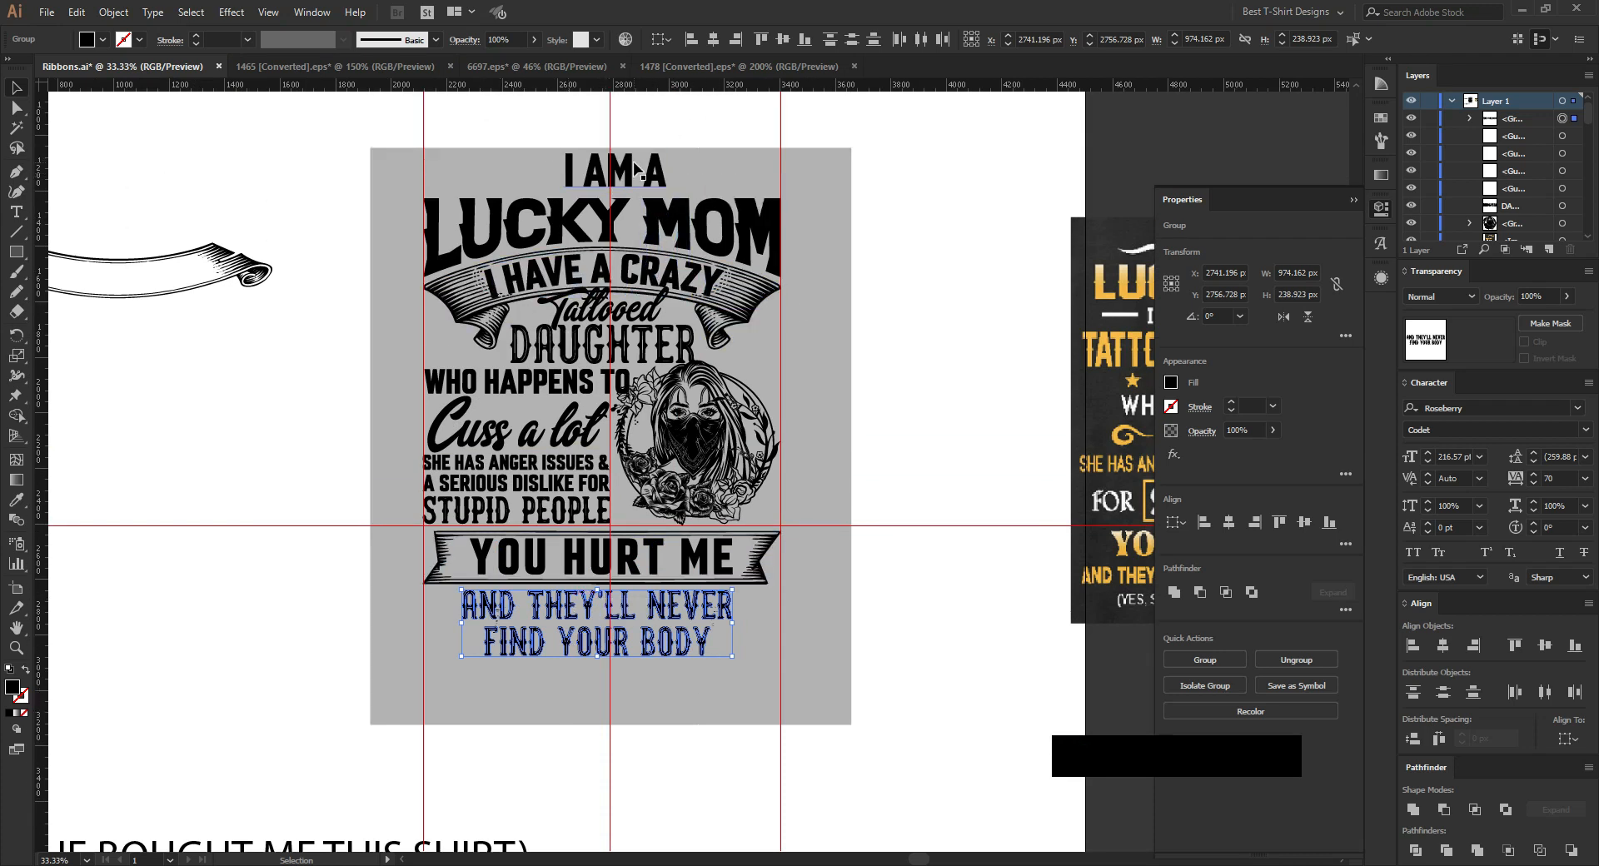
Step: Move (YES, SHE BOUGHT ME THIS SHIRT) beneath FIND YOUR BODY and set it in Enamela W01 Condensed Bold
click(653, 682)
scroll(416, 758, down, 2)
drag(417, 756, 719, 567)
right_click(720, 566)
mouse_move(831, 315)
click(1020, 316)
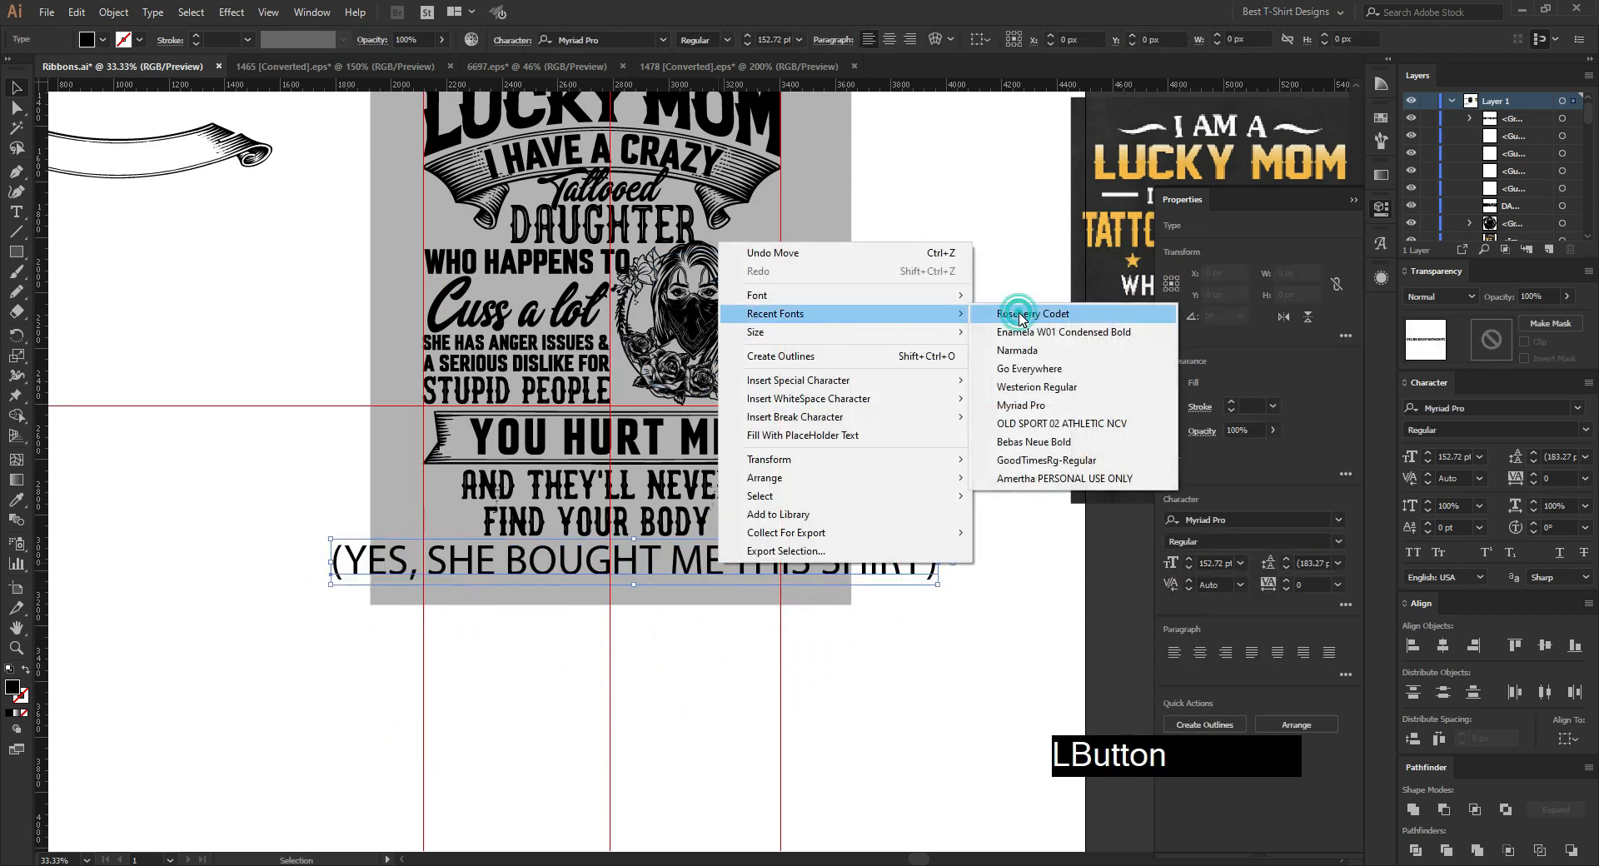
click(1033, 331)
Step: Scale (YES, SHE BOUGHT ME THIS SHIRT) down to 111.03 pt and convert it to outlines
drag(876, 562, 727, 563)
right_click(686, 563)
click(770, 356)
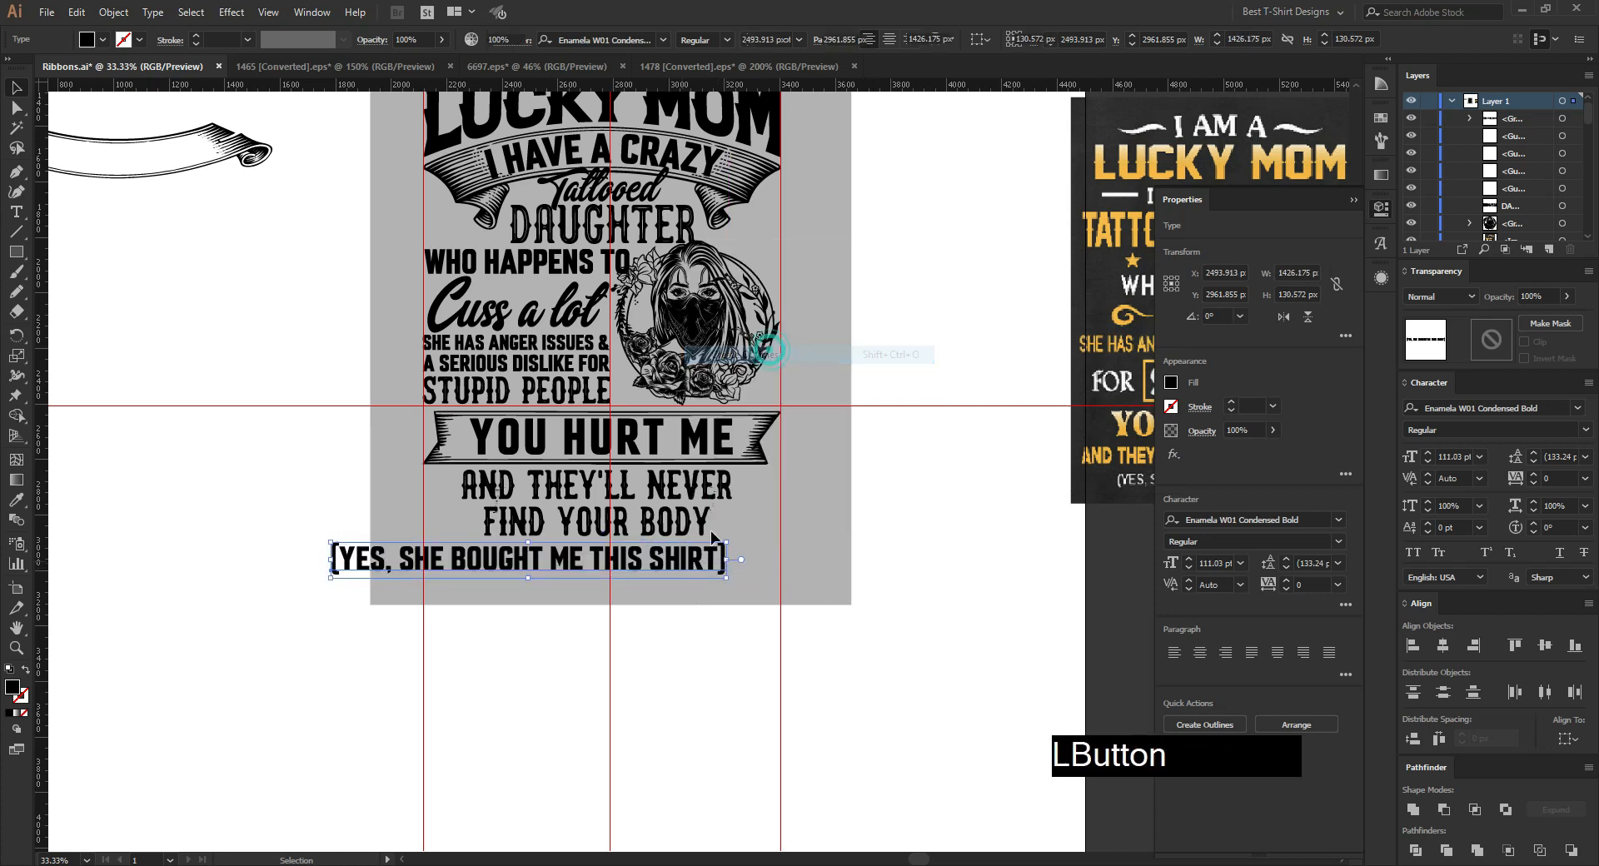
Step: Fit the outlined (YES, SHE BOUGHT ME THIS SHIRT) line between the two outer guides at 1292 px wide
scroll(657, 587, up, 1)
drag(762, 545, 843, 544)
drag(164, 547, 306, 546)
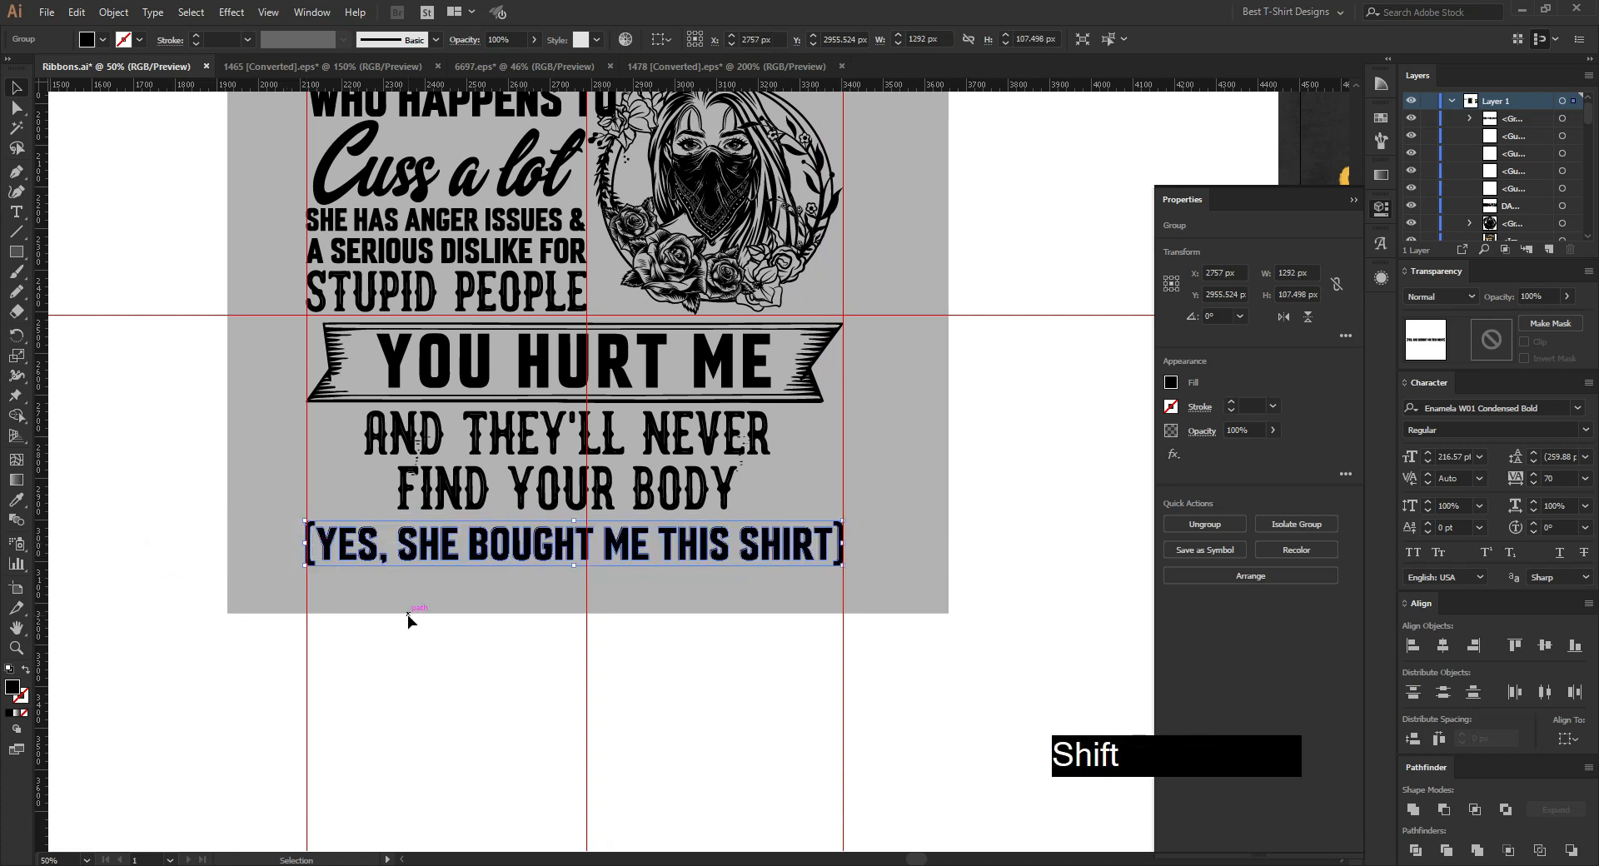
scroll(396, 544, up, 1)
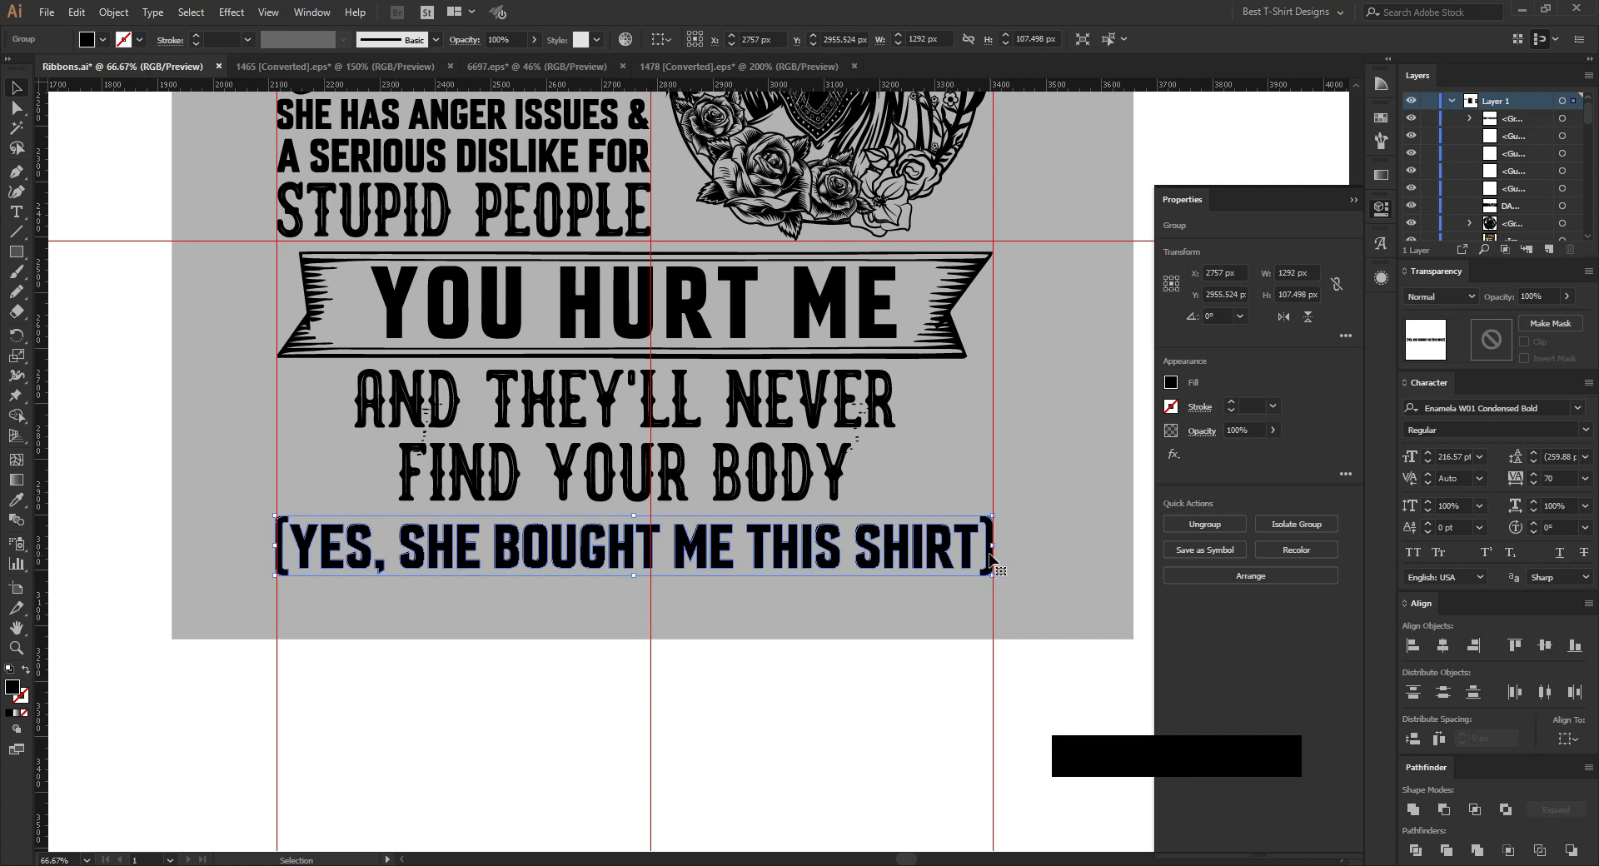
Step: Shrink (YES, SHE BOUGHT ME THIS SHIRT) about its center to 838 px wide and lower it on the grey panel
drag(991, 547, 866, 545)
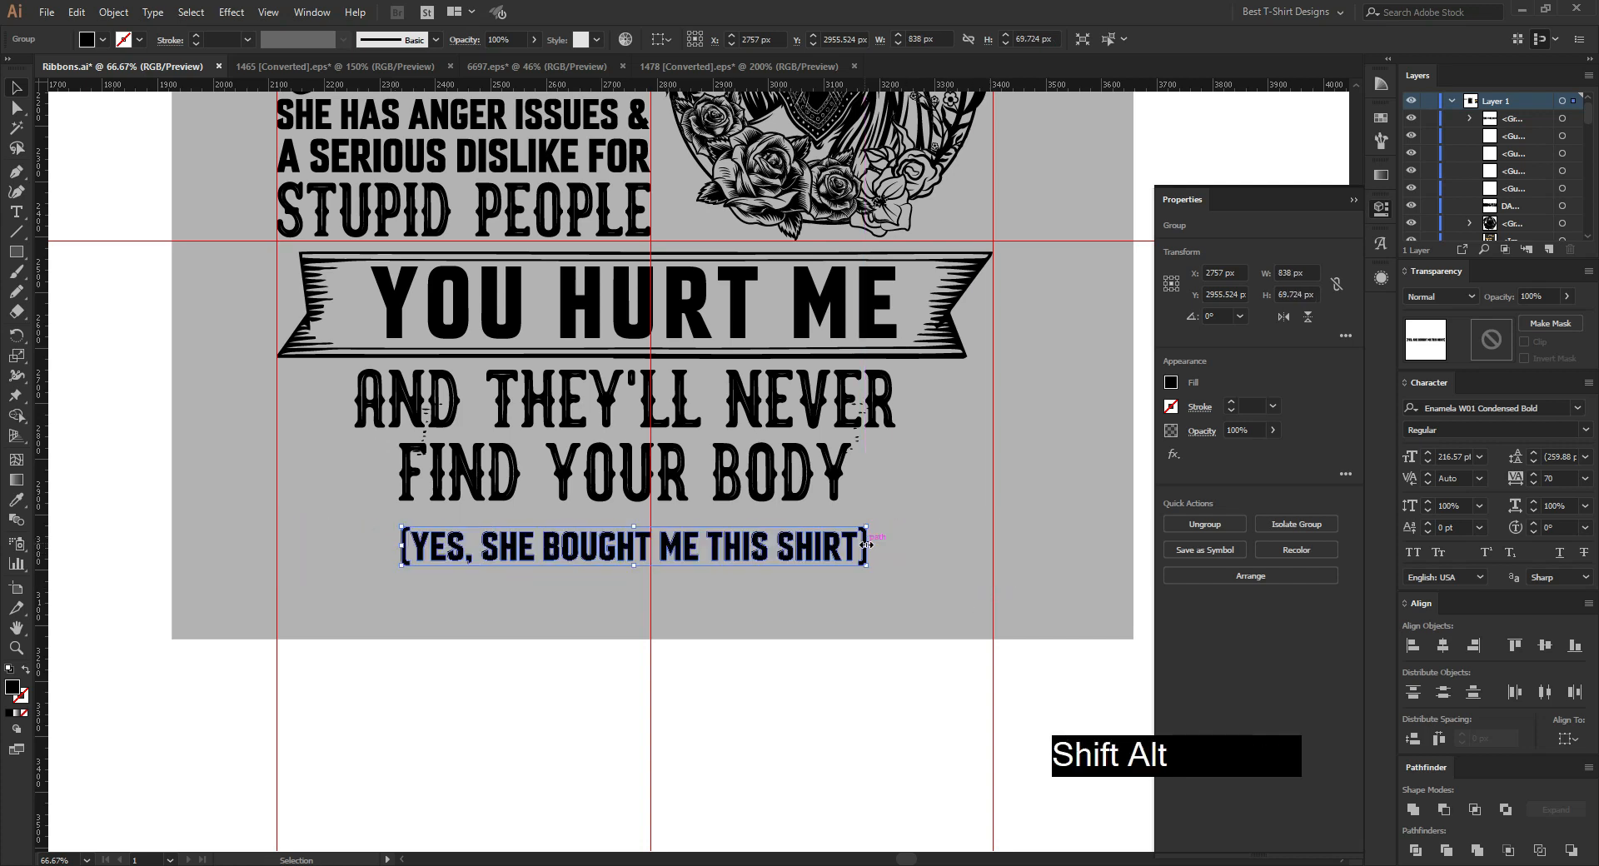
key(Down)
key(Down)
key(Down)
key(Down)
key(Down)
key(Down)
key(Down)
key(Down)
key(Down)
key(Down)
key(Down)
key(Down)
key(Down)
key(Down)
key(Down)
key(Down)
key(Down)
key(Down)
key(Down)
key(Down)
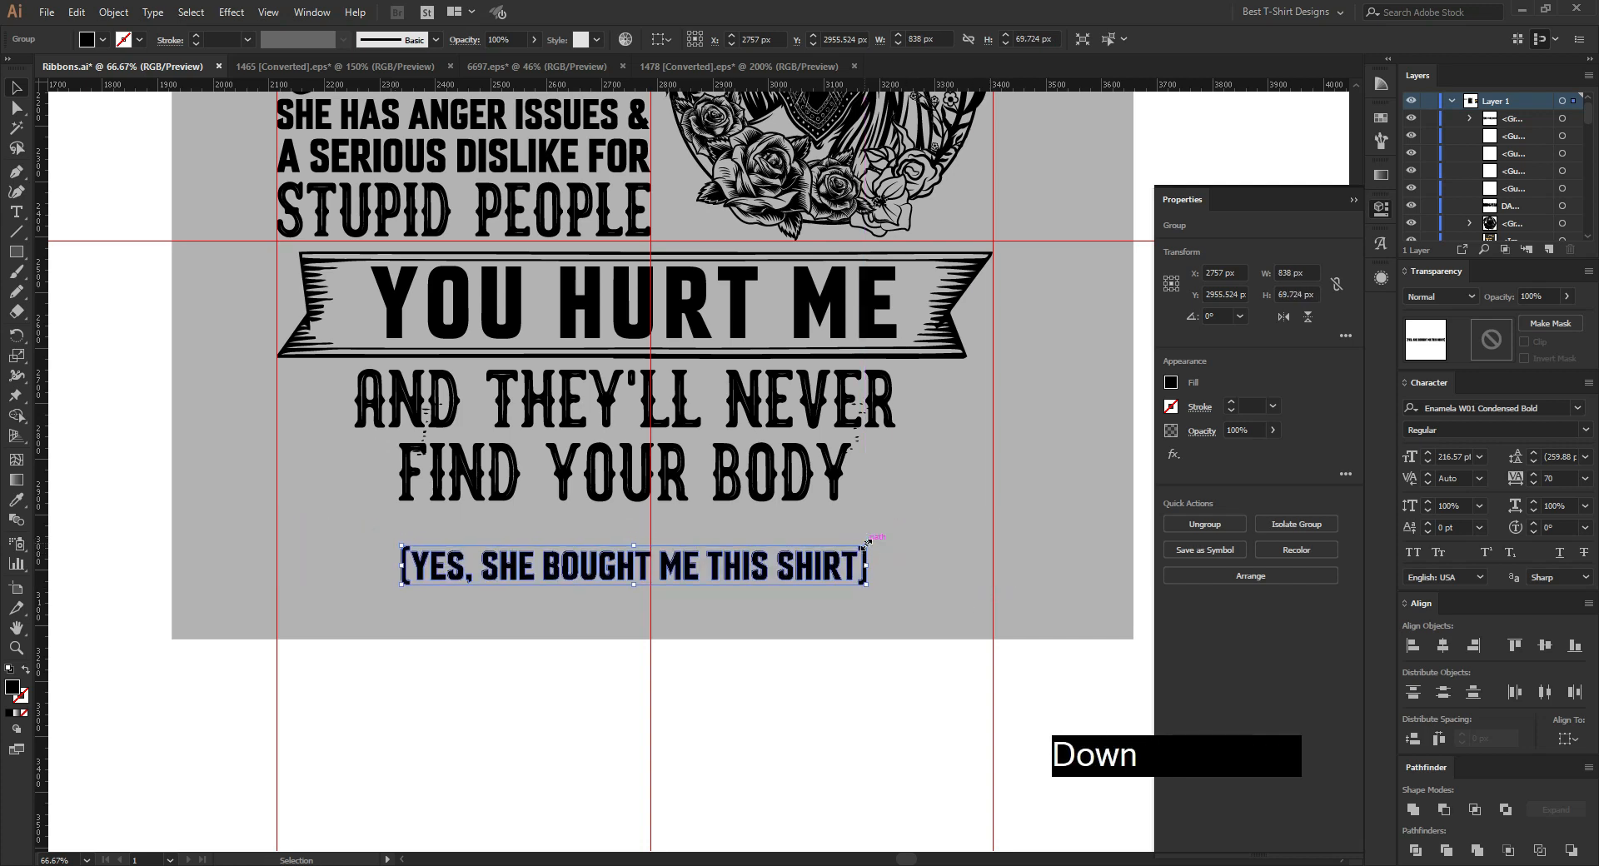
Step: Enlarge the two-line AND THEY'LL NEVER FIND YOUR BODY group to 1289 px between the outer guides, tucked beneath the YOU HURT ME ribbon
click(753, 491)
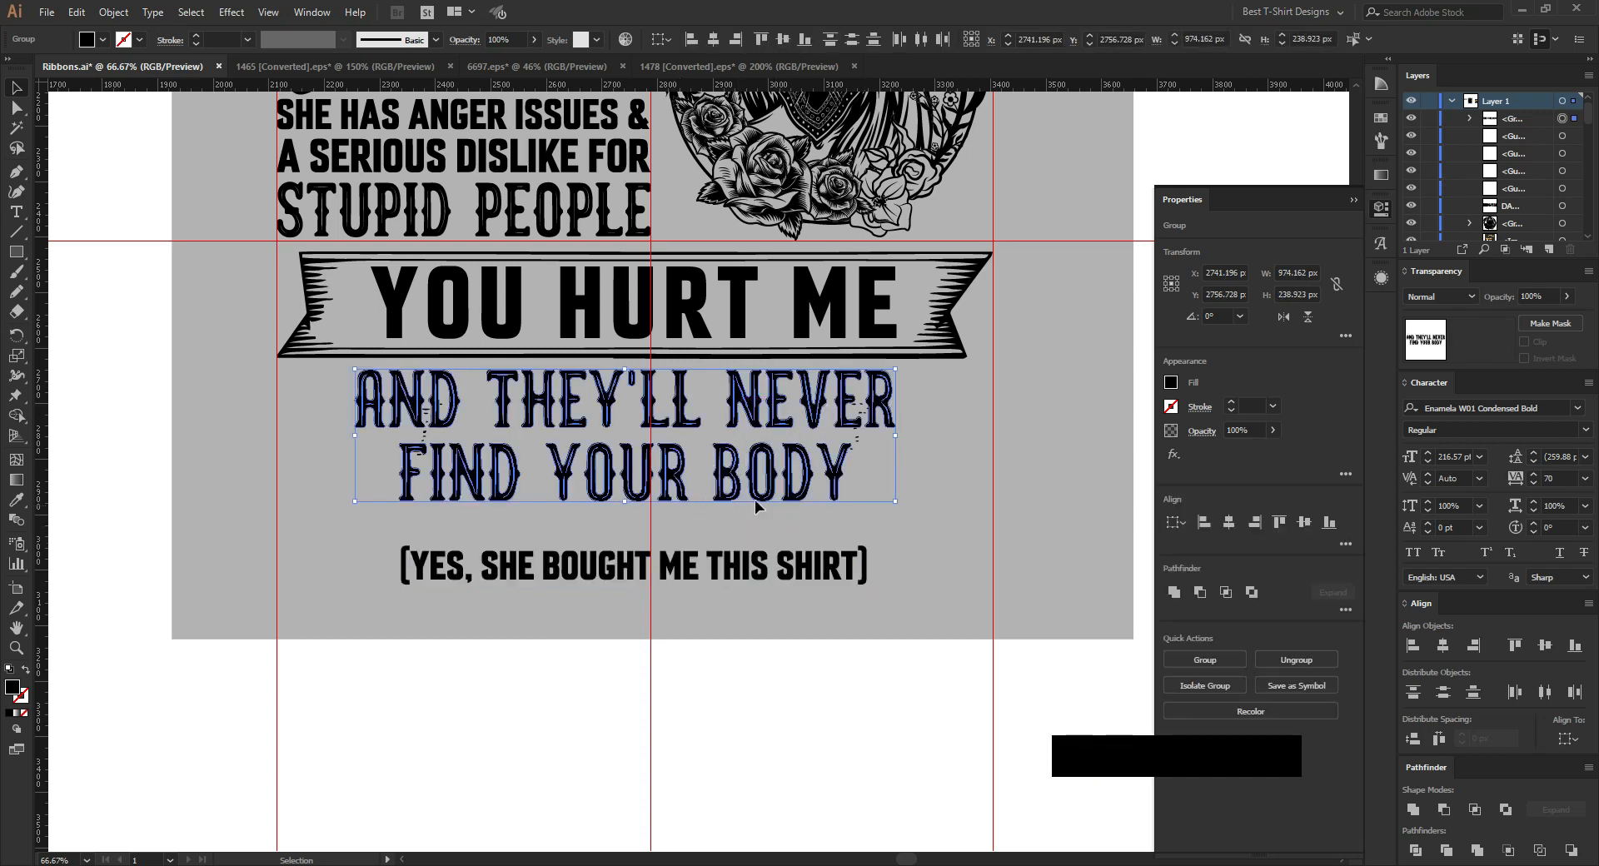
drag(902, 438, 993, 449)
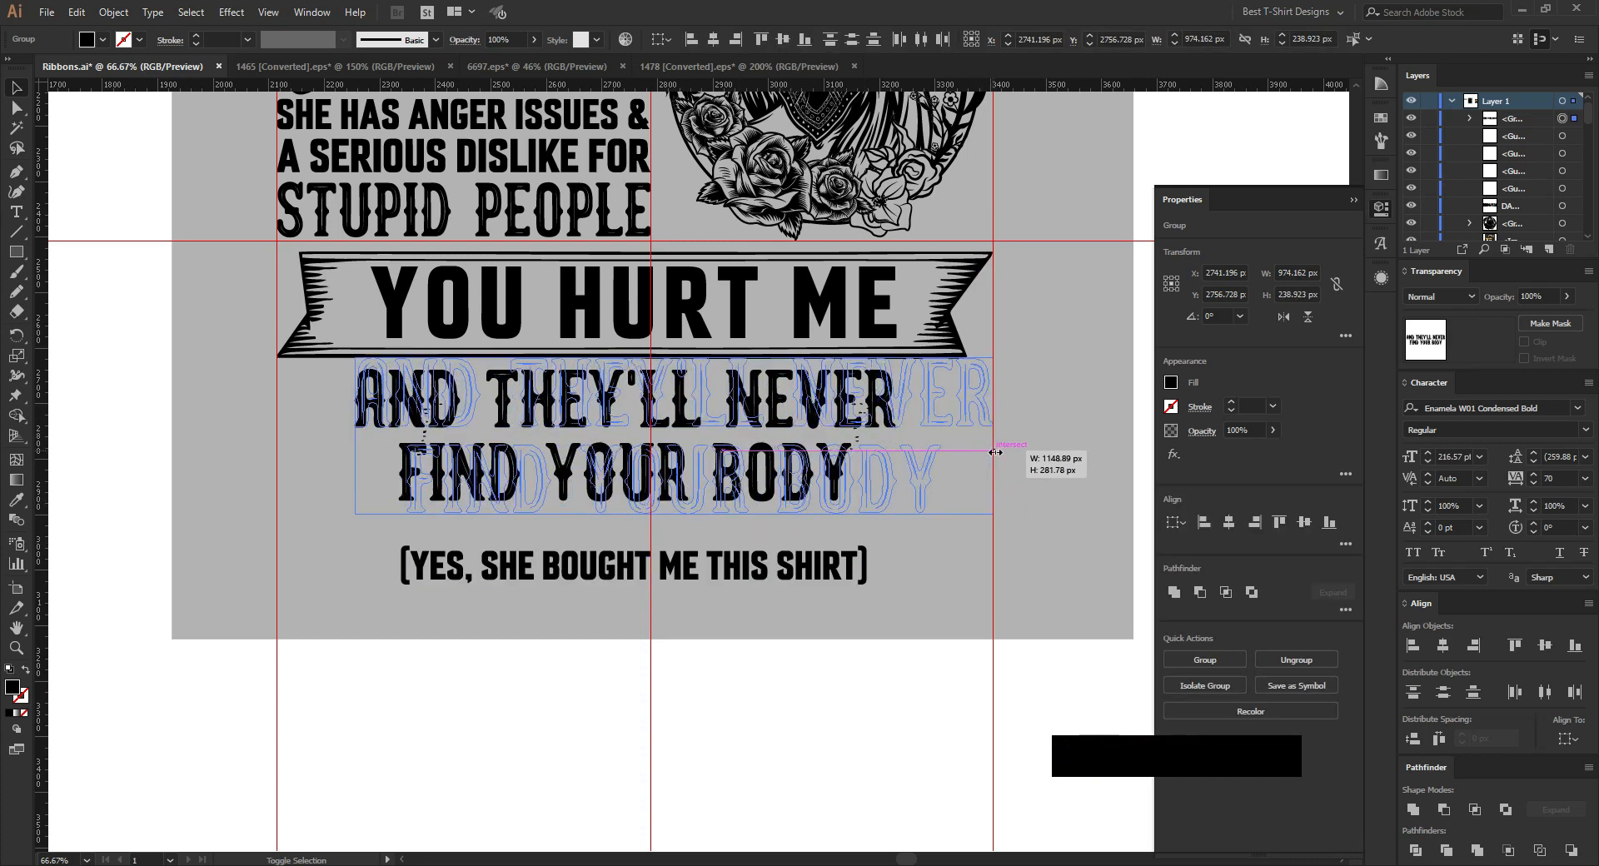
drag(355, 437, 282, 441)
key(shift+Down)
key(shift+Down)
key(shift+Up)
key(Up)
key(Up)
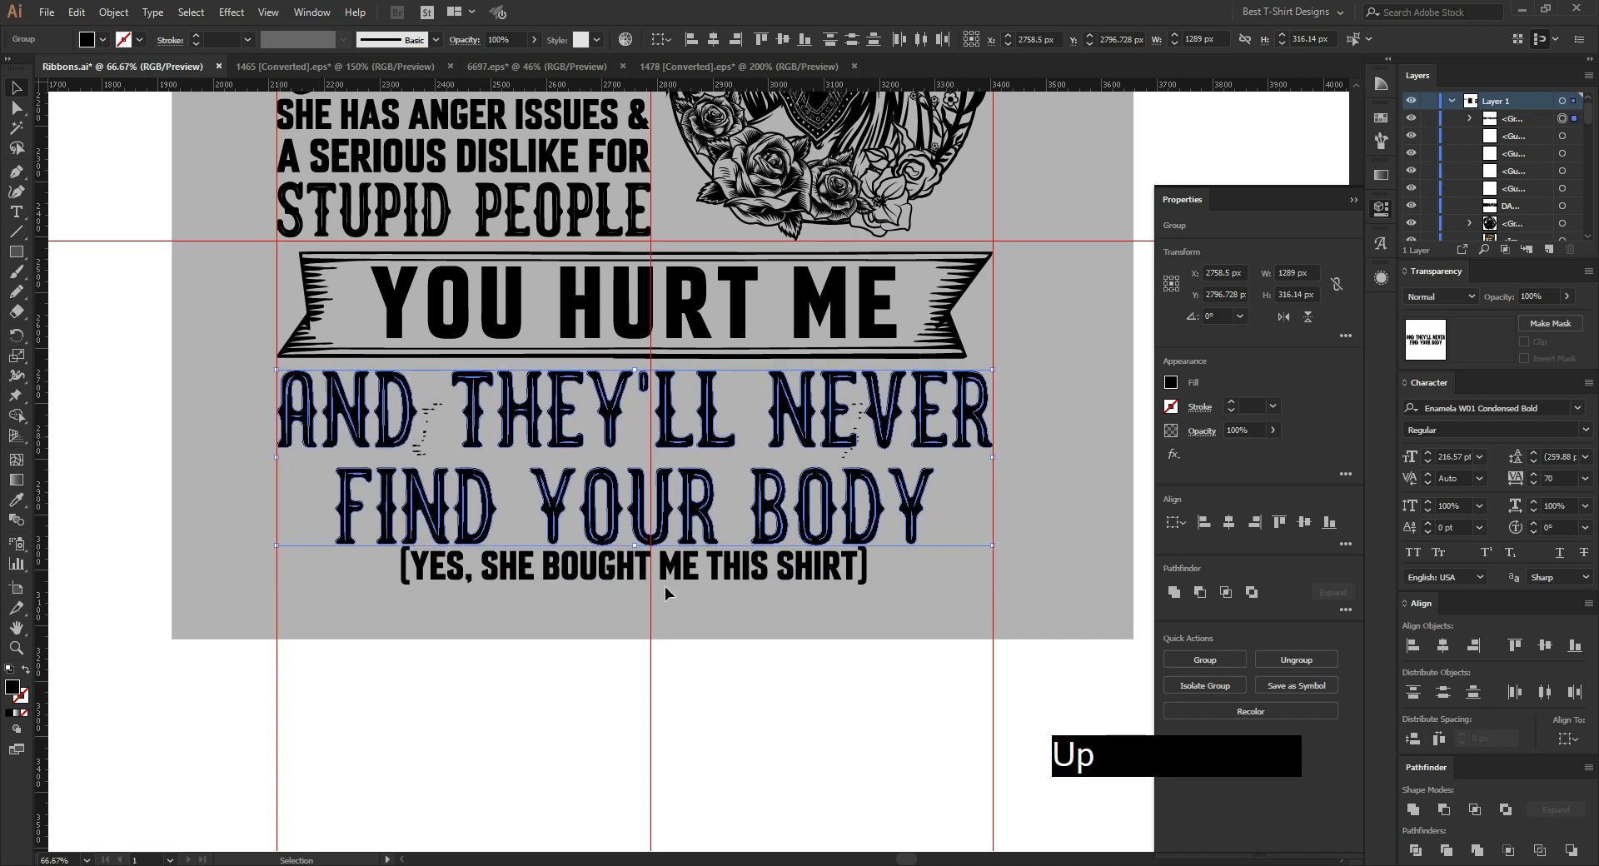
Step: Nudge (YES, SHE BOUGHT ME THIS SHIRT) down until it sits clear beneath FIND YOUR BODY
click(738, 575)
key(Down)
key(Down)
key(Down)
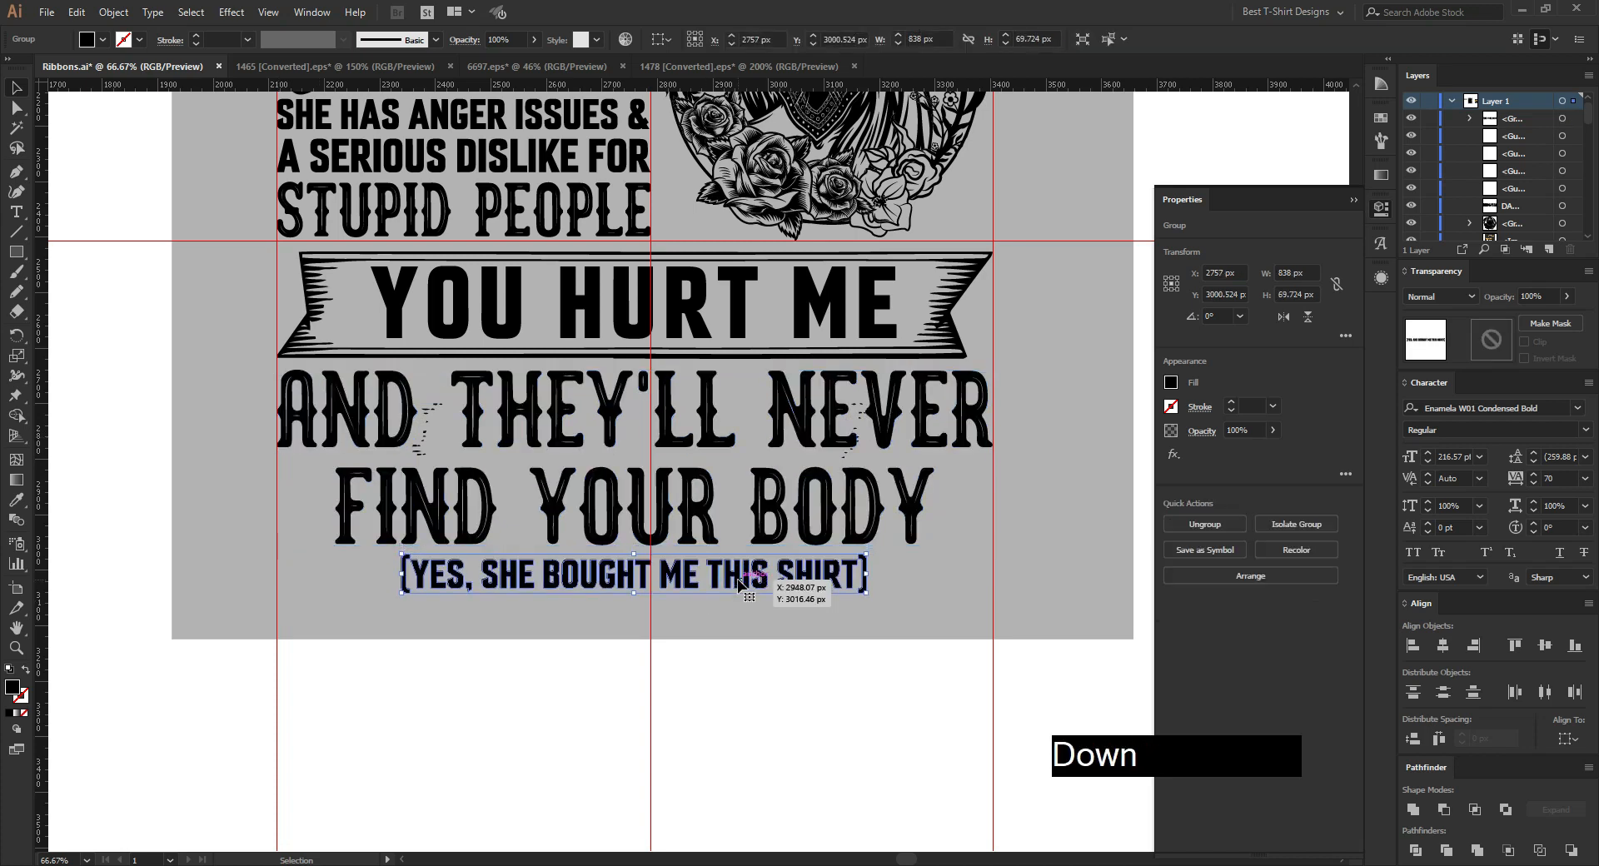
click(743, 671)
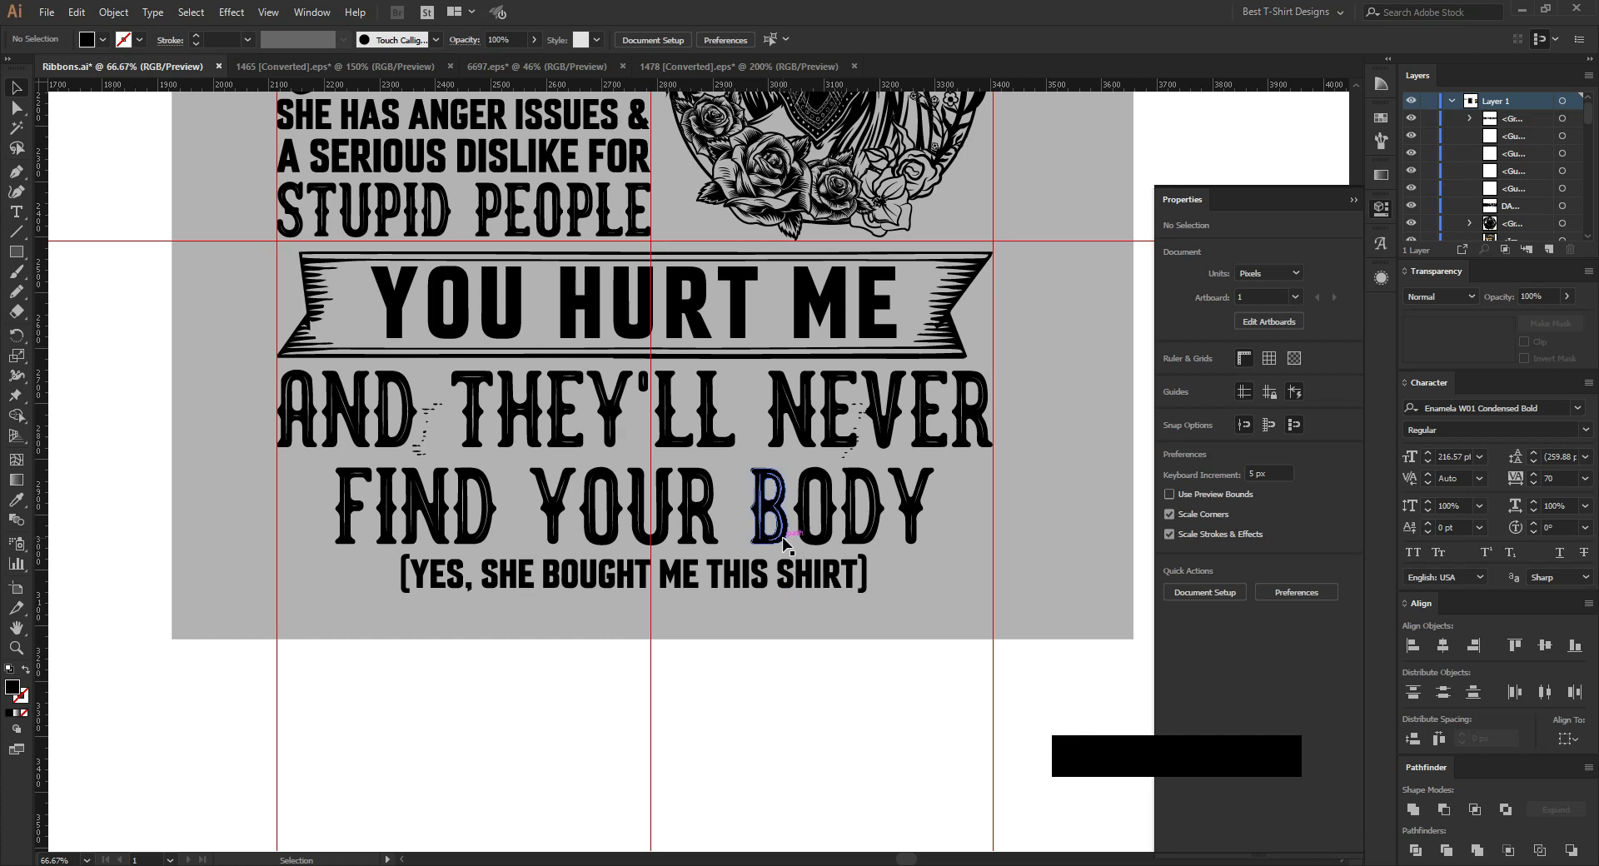
scroll(688, 574, down, 1)
click(696, 676)
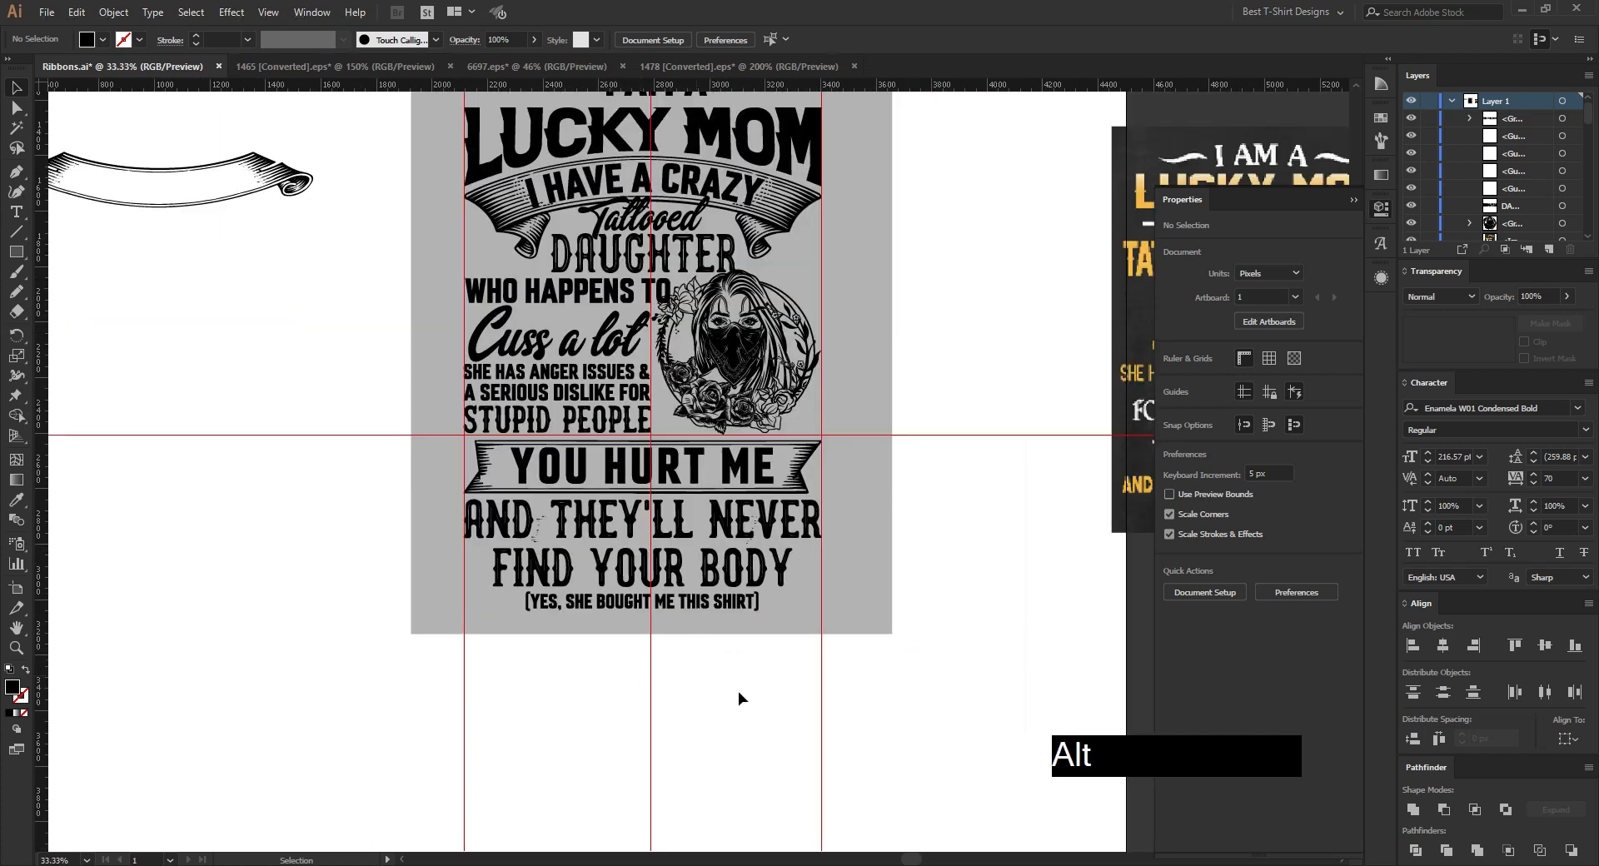
scroll(738, 691, down, 1)
click(942, 517)
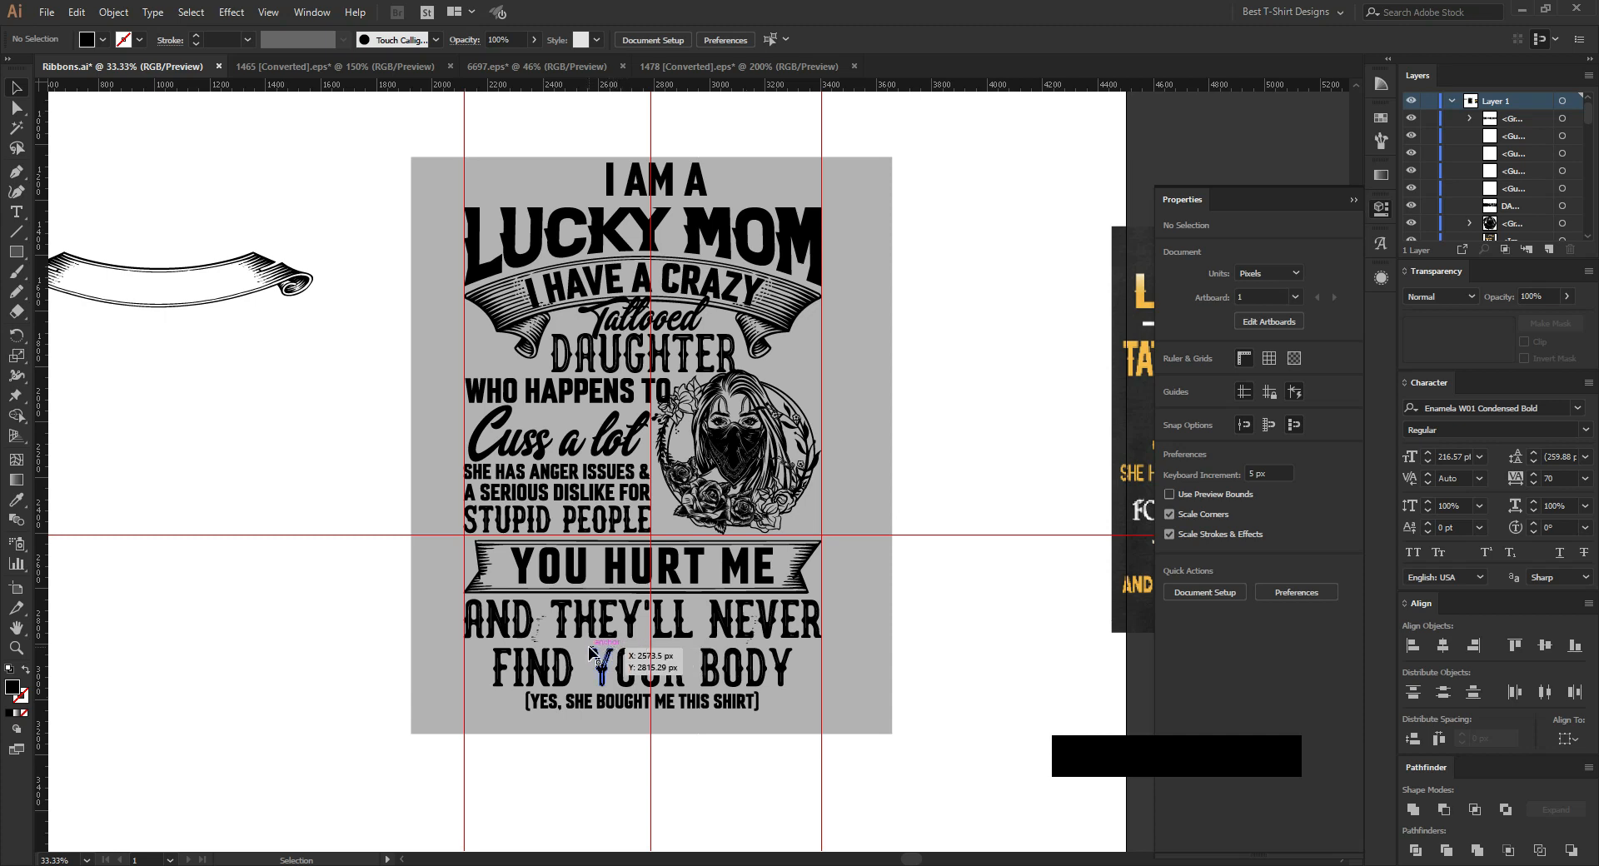
click(903, 476)
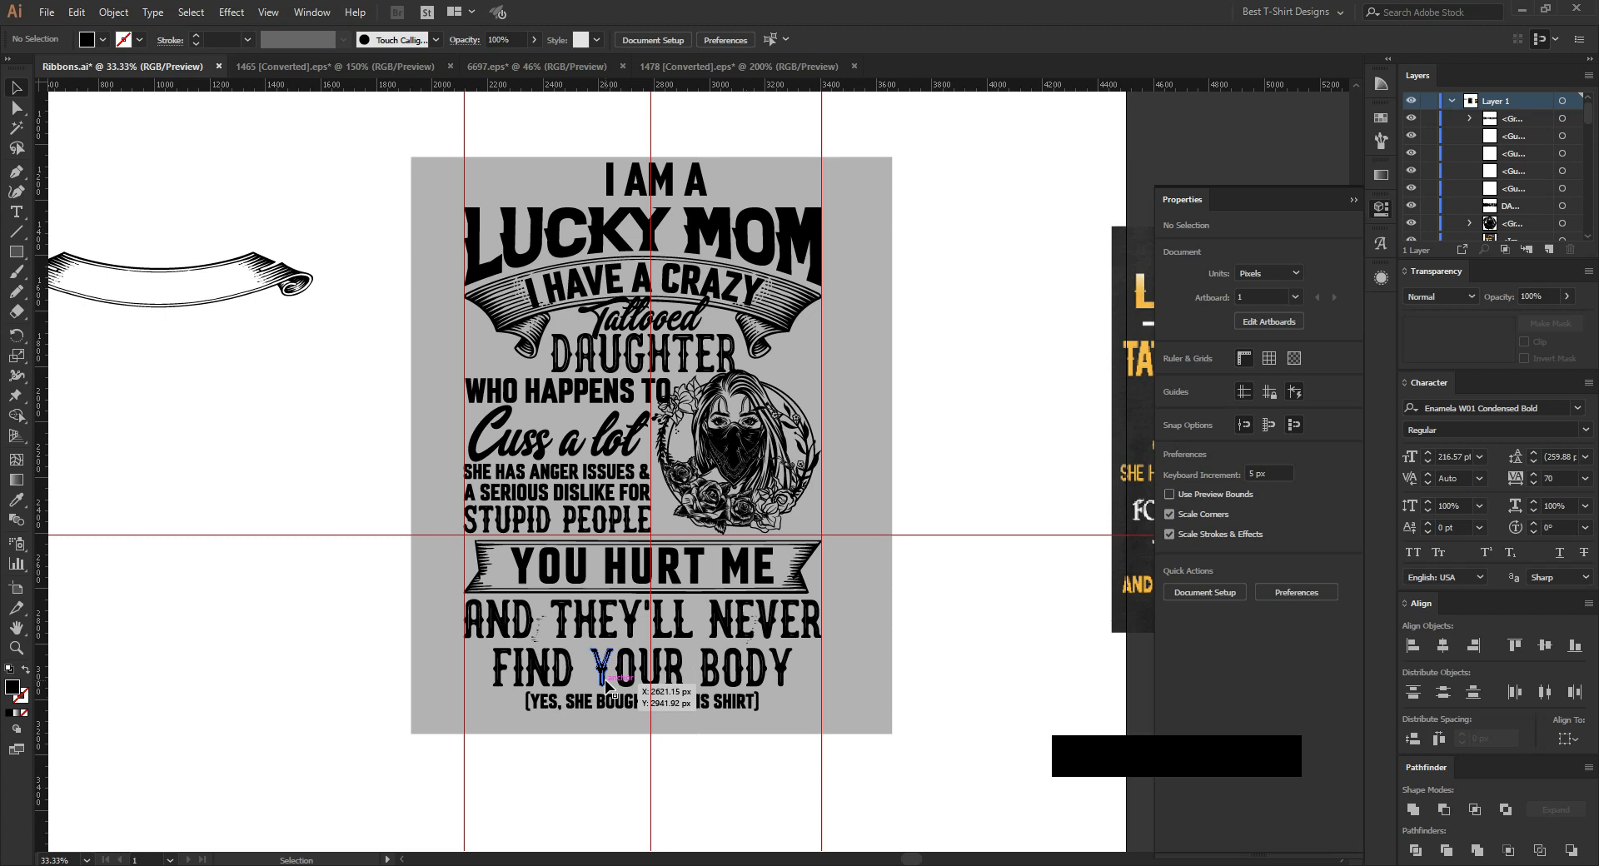
Step: Switch to Notepad, copy the line AND THEY'LL NEVER FIND YOUR BODY, and return to the Illustrator artwork
click(667, 865)
click(872, 524)
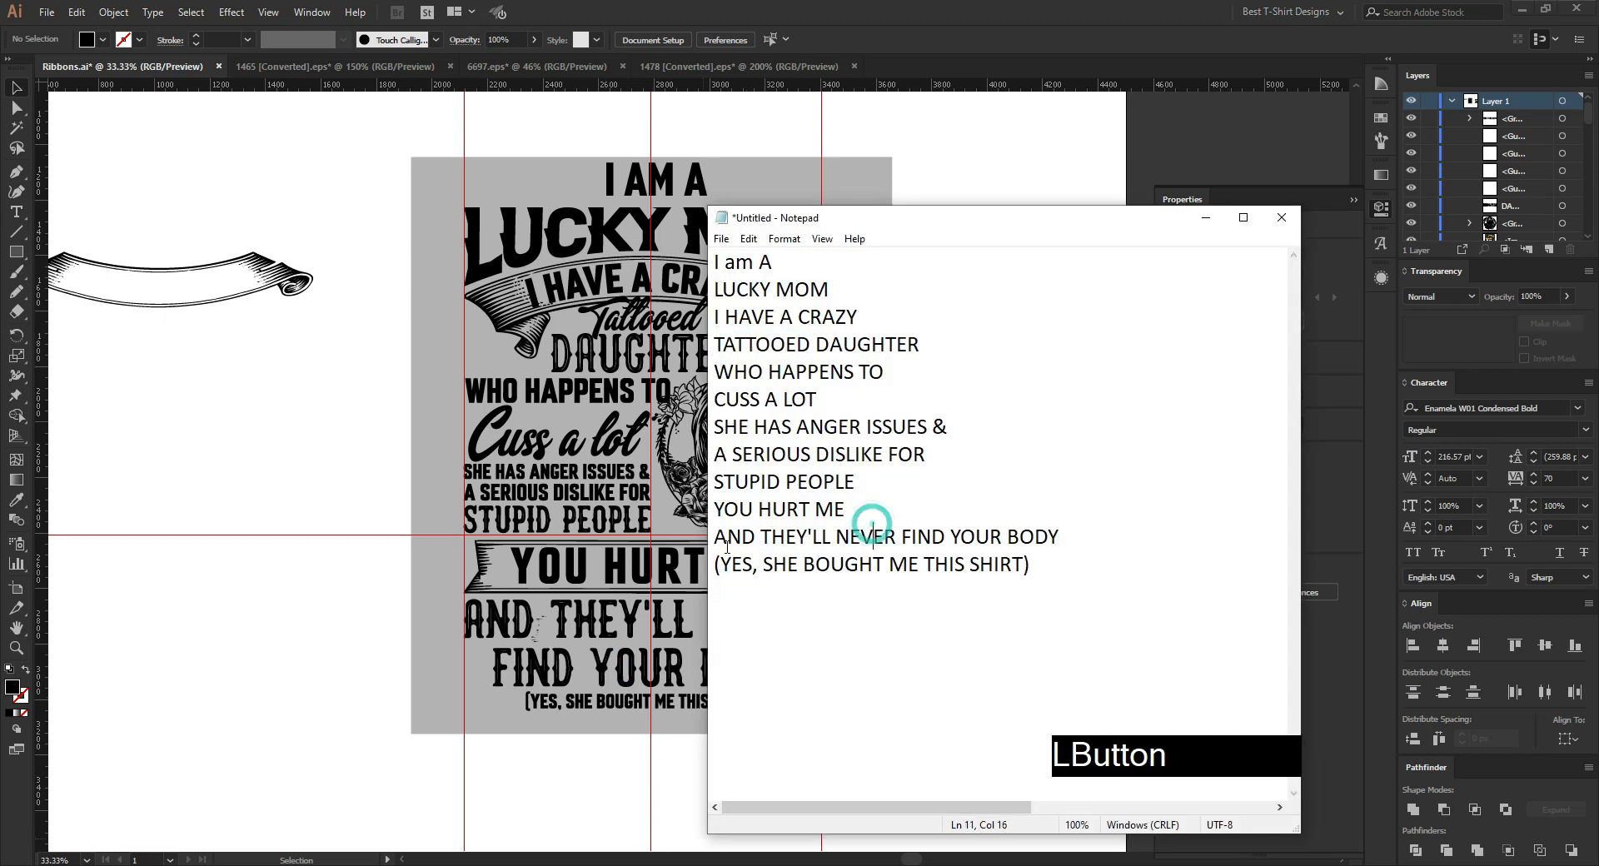
drag(717, 539, 1069, 537)
key(ctrl+c)
click(293, 605)
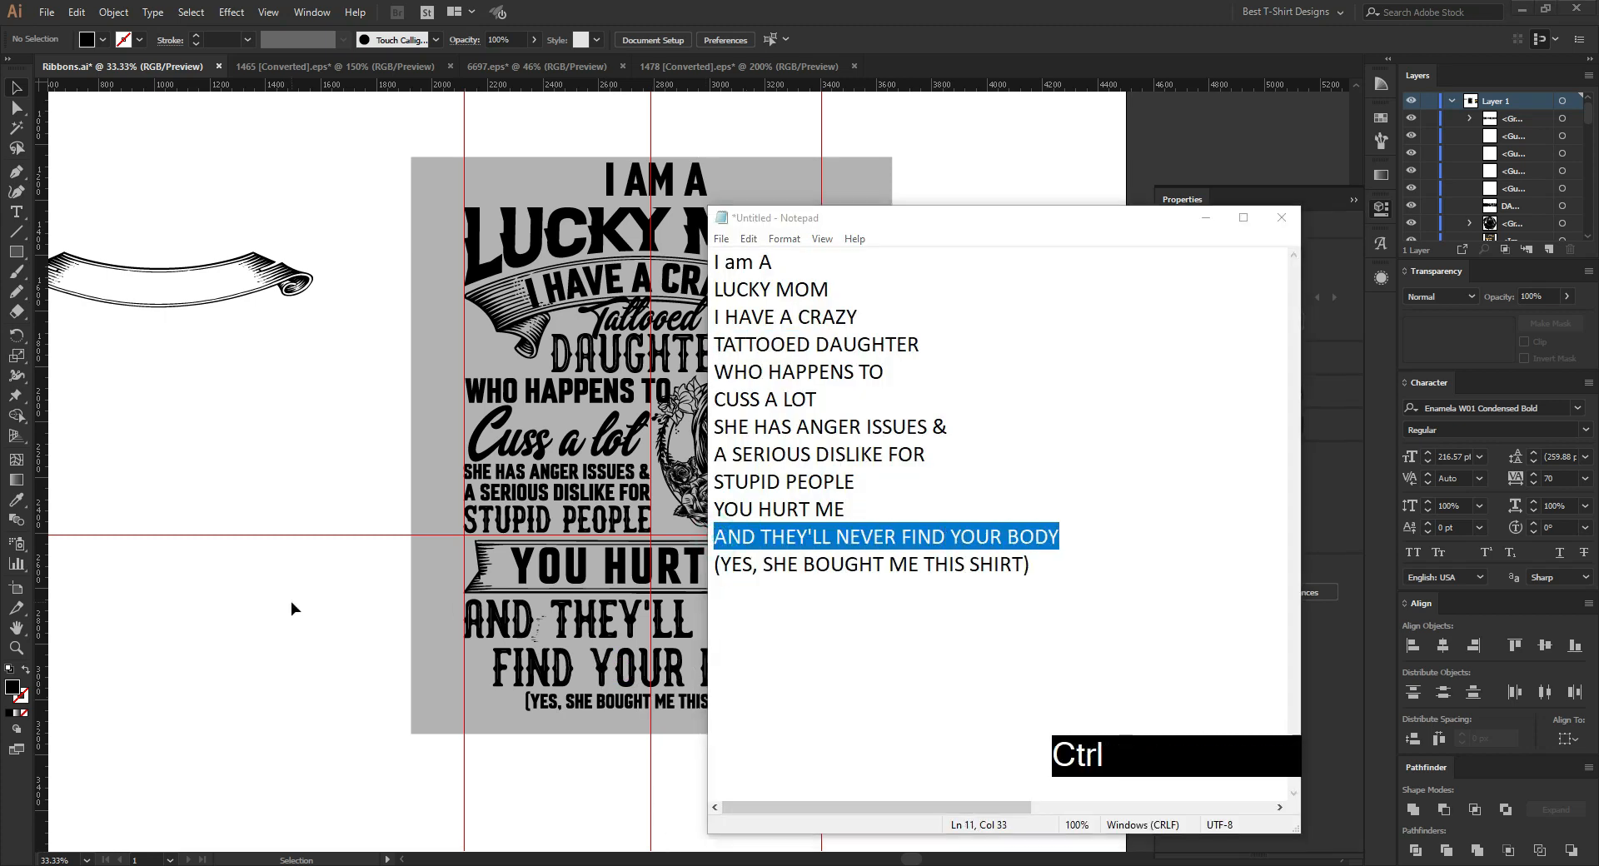
Step: Delete the outlined two-line AND THEY'LL NEVER FIND YOUR BODY lettering beneath the YOU HURT ME ribbon
scroll(736, 739, up, 1)
click(733, 654)
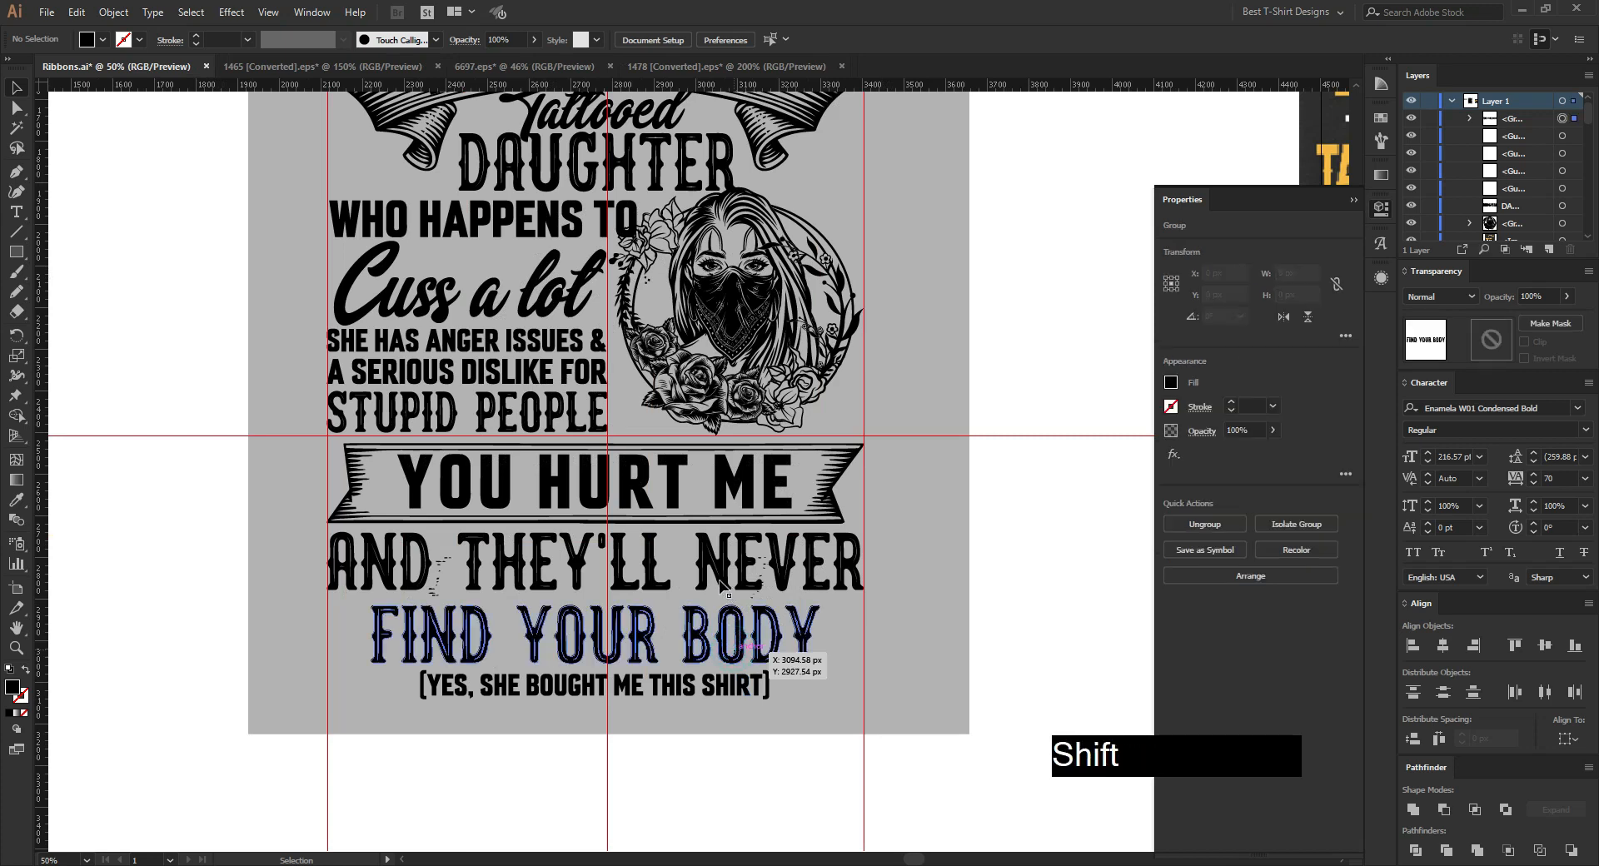
shift+click(721, 585)
key(Delete)
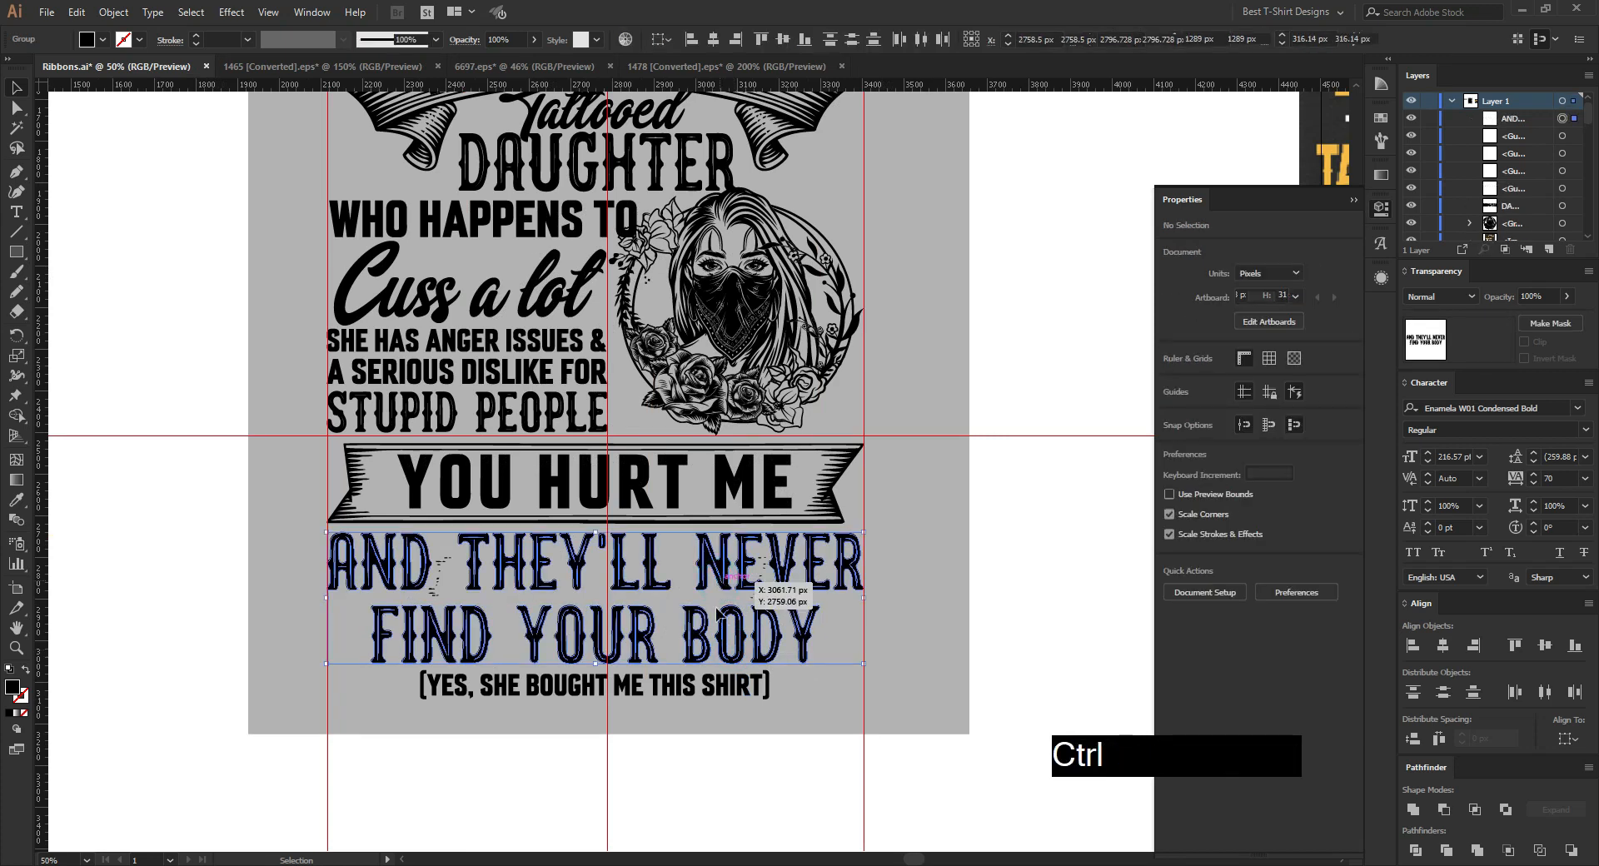
Step: Paste the copied line as new text, scale it to 43.11 pt and place it beneath the YOU HURT ME ribbon
key(ctrl+v)
shift+click(723, 495)
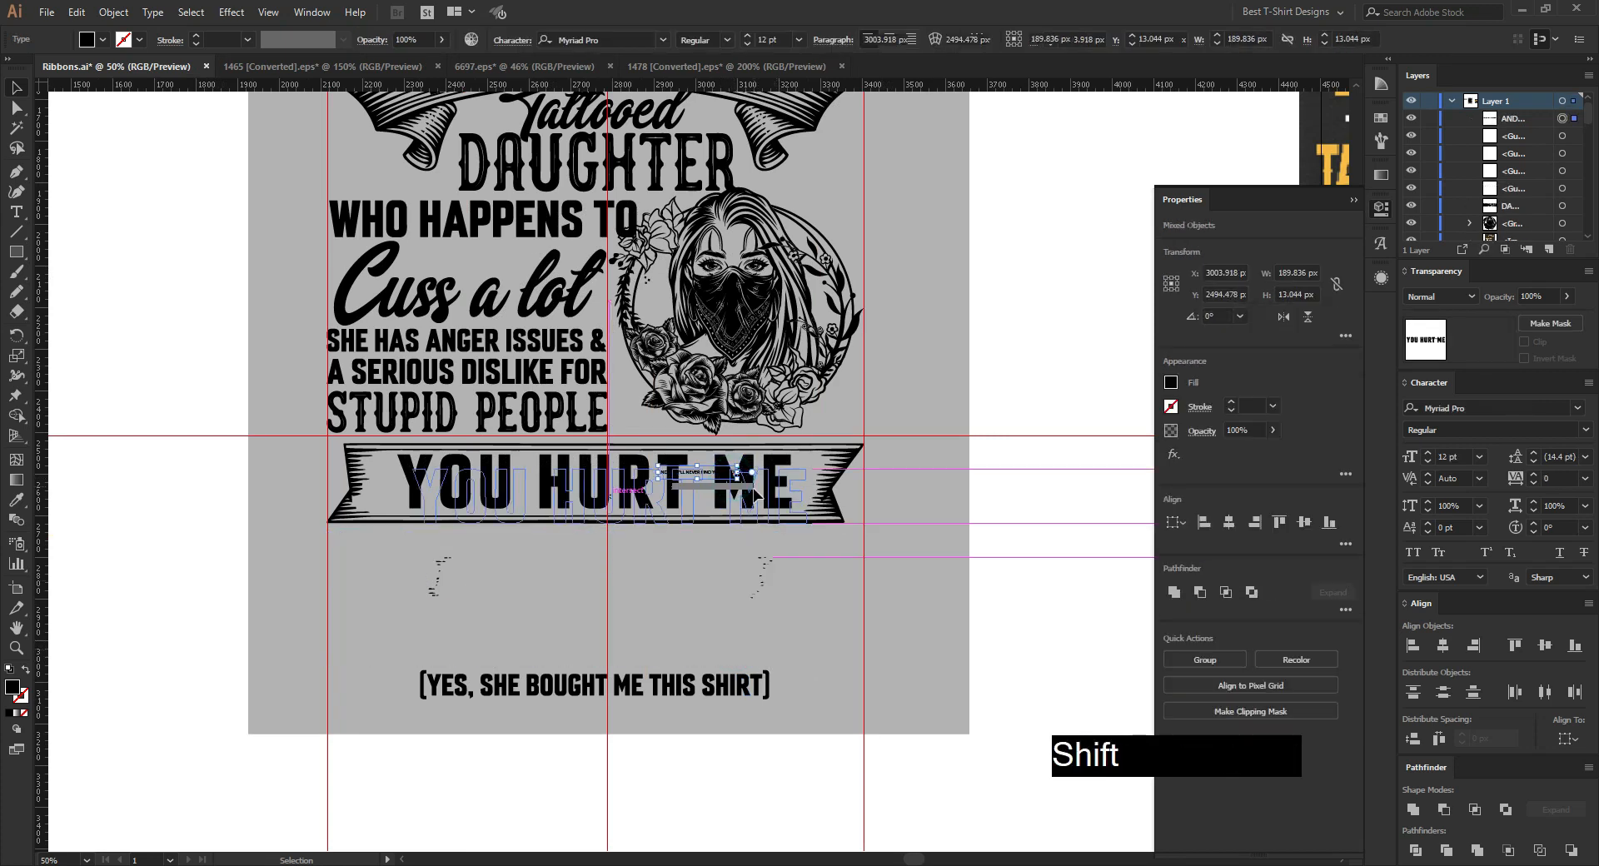
click(708, 475)
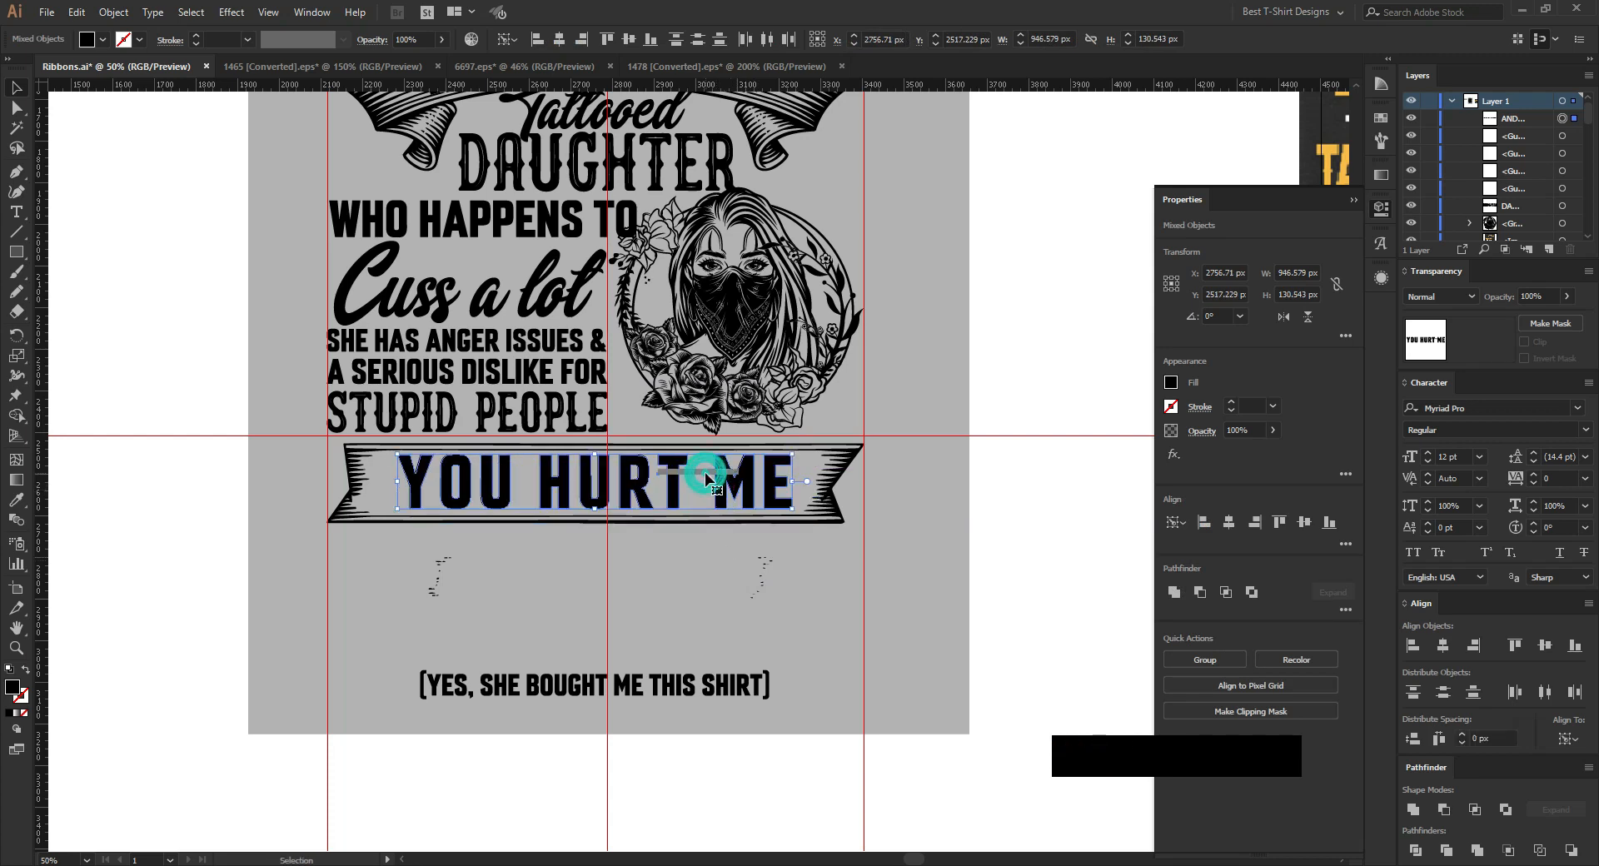
click(700, 575)
drag(710, 473, 708, 478)
drag(698, 618, 932, 718)
drag(827, 643, 631, 556)
Step: Set AND THEY'LL NEVER FIND YOUR BODY in Roseberry Codet and convert it to outlines
right_click(631, 556)
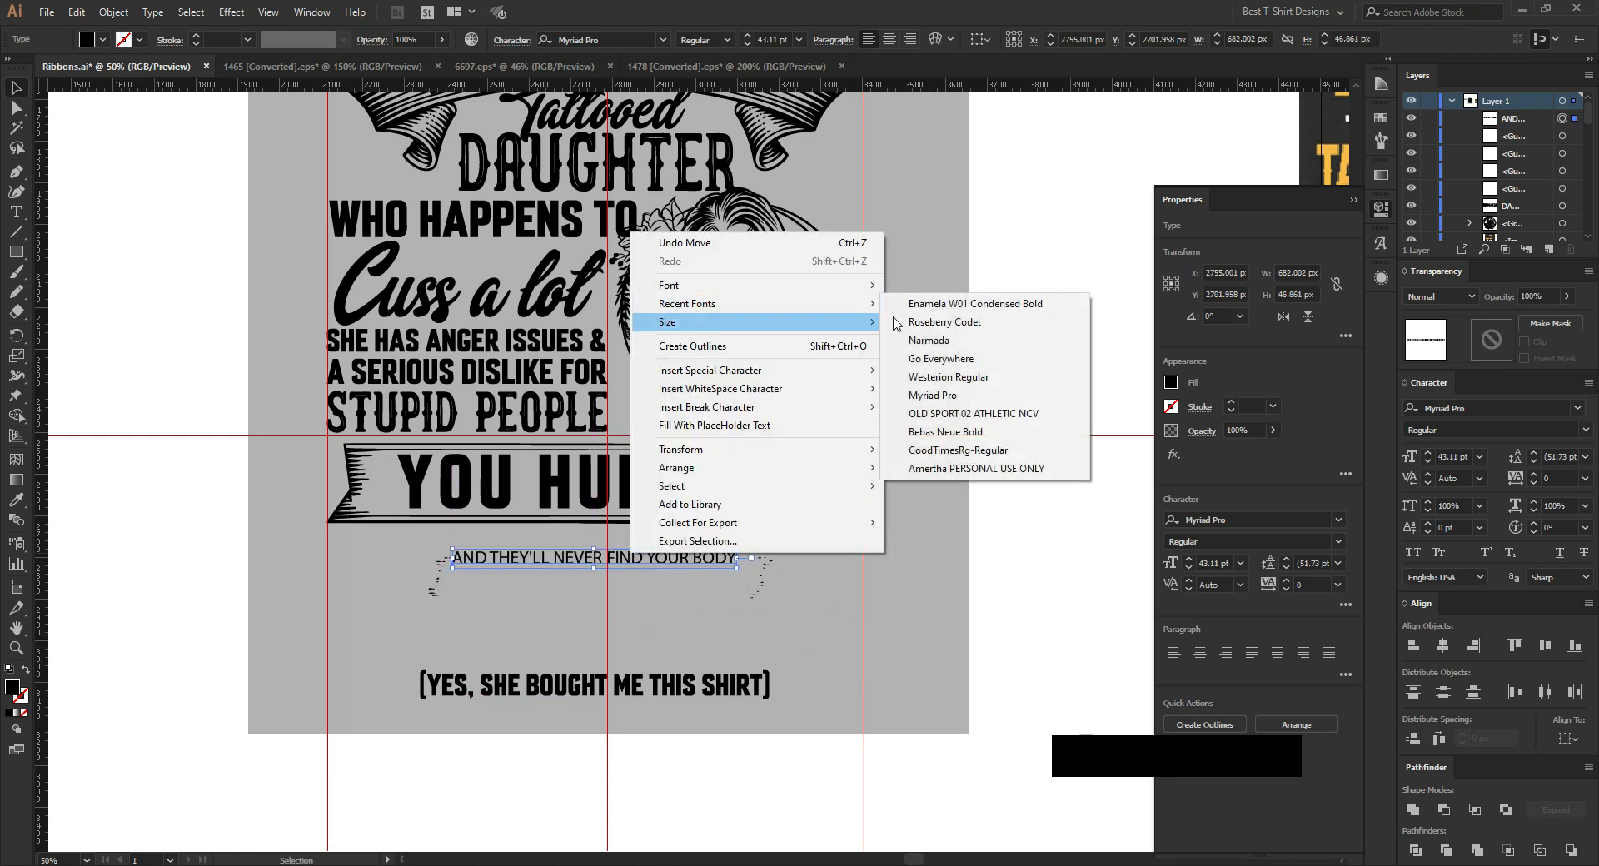
click(944, 323)
right_click(623, 562)
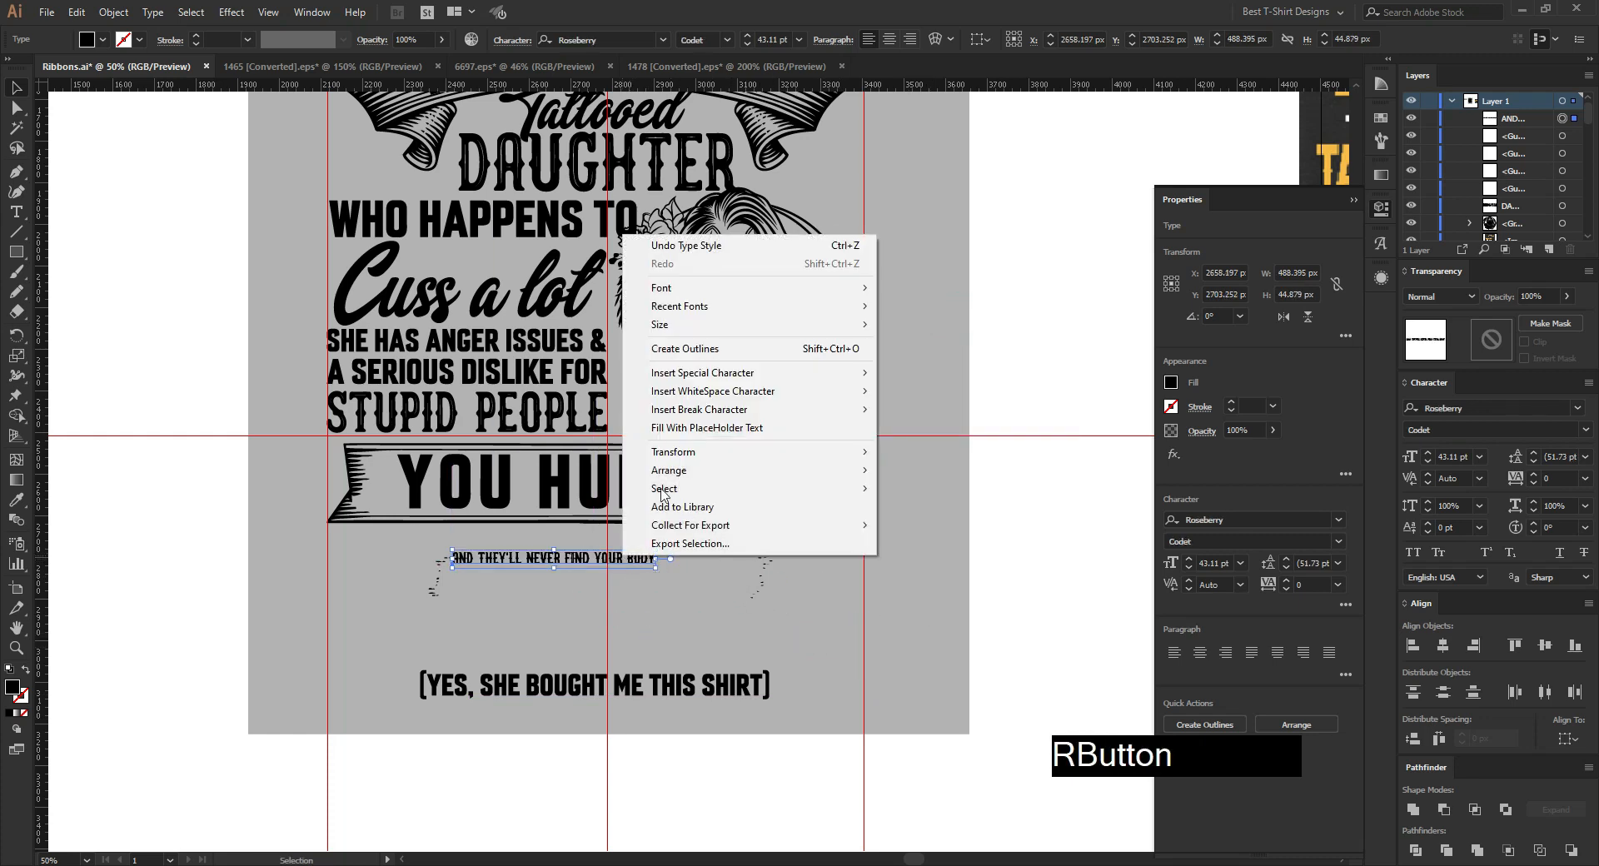
click(666, 246)
Step: Fit the outlined AND THEY'LL NEVER FIND YOUR BODY line between the outer guides at 1287 px wide and raise it toward the ribbon
drag(656, 564, 867, 577)
drag(451, 558, 328, 558)
key(Up)
key(Up)
key(Up)
key(Up)
key(Up)
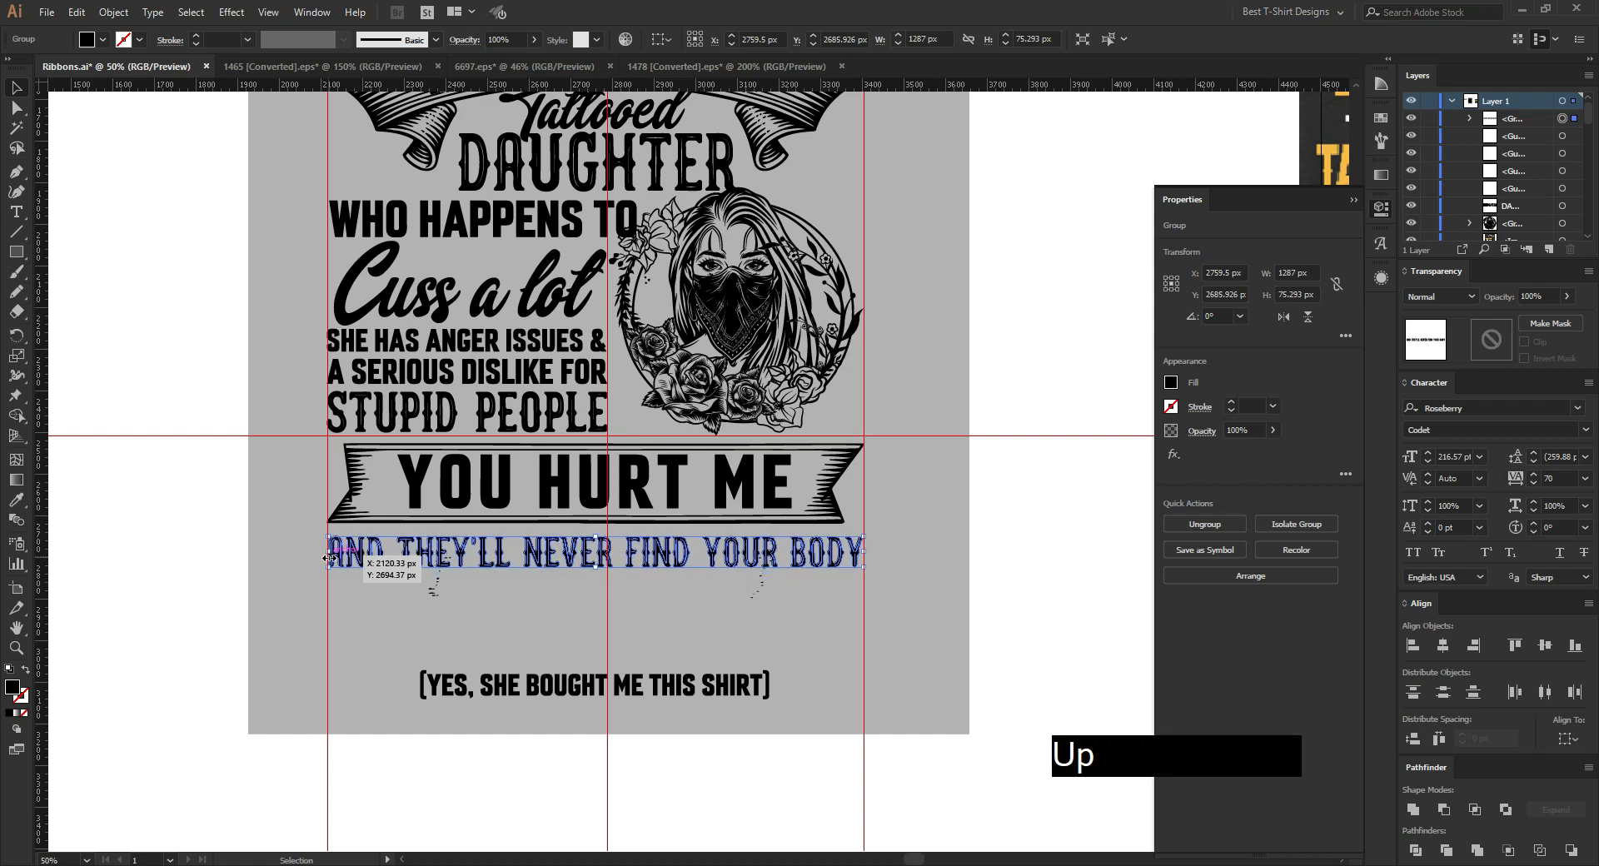
Step: Raise (YES, SHE BOUGHT ME THIS SHIRT) to sit directly beneath the AND THEY'LL NEVER FIND YOUR BODY line
click(646, 684)
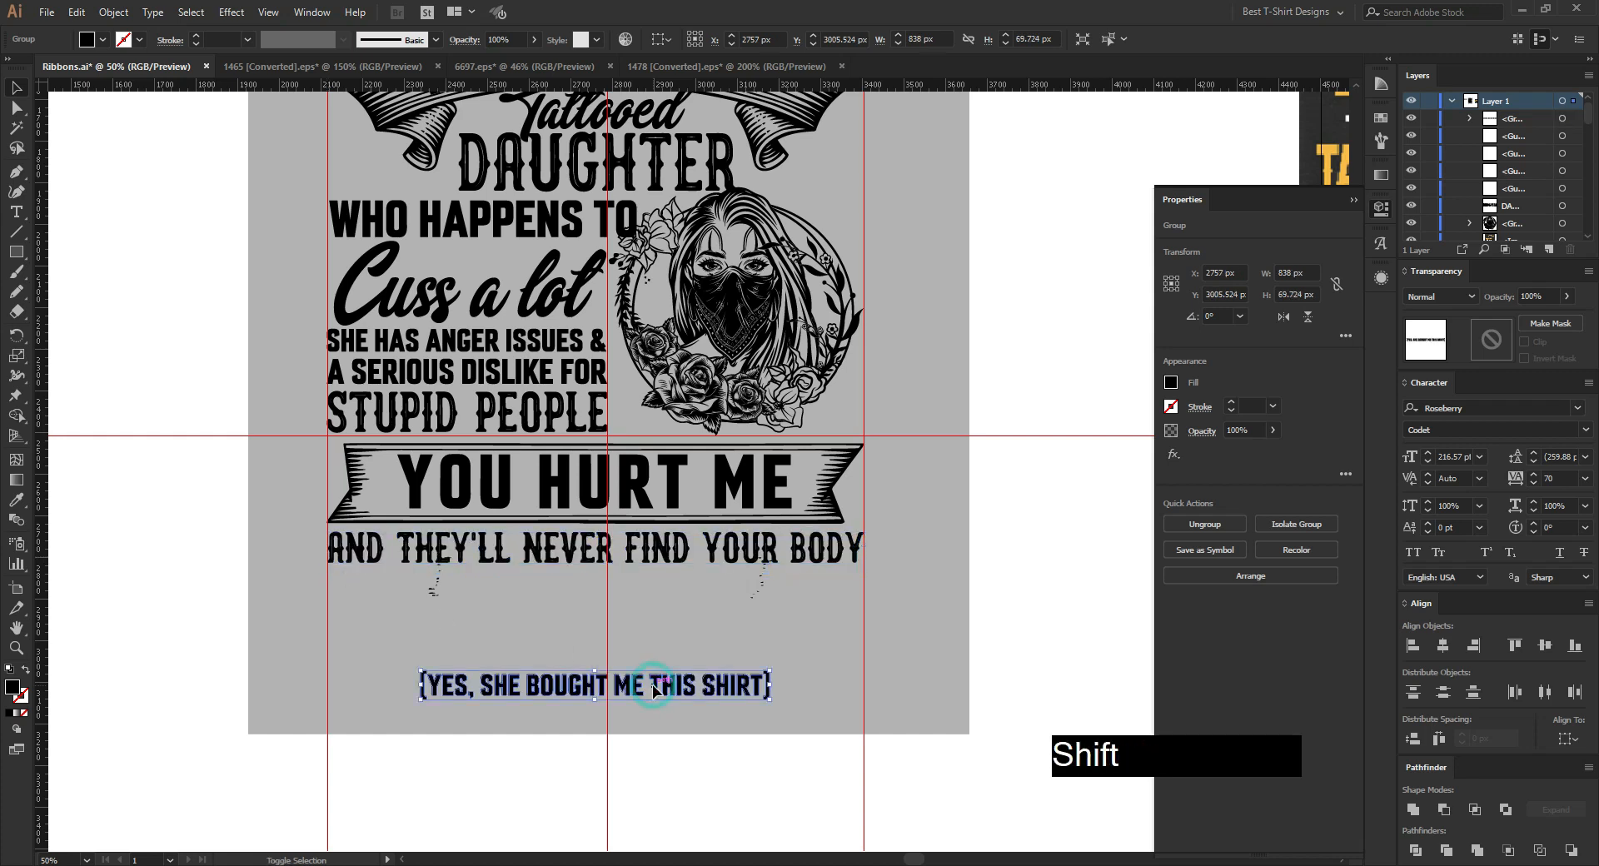
key(shift+Up)
key(shift+Up)
key(shift+Up)
key(shift+Up)
key(shift+Up)
click(652, 685)
alt+scroll(578, 637, down, 1)
scroll(704, 676, up, 2)
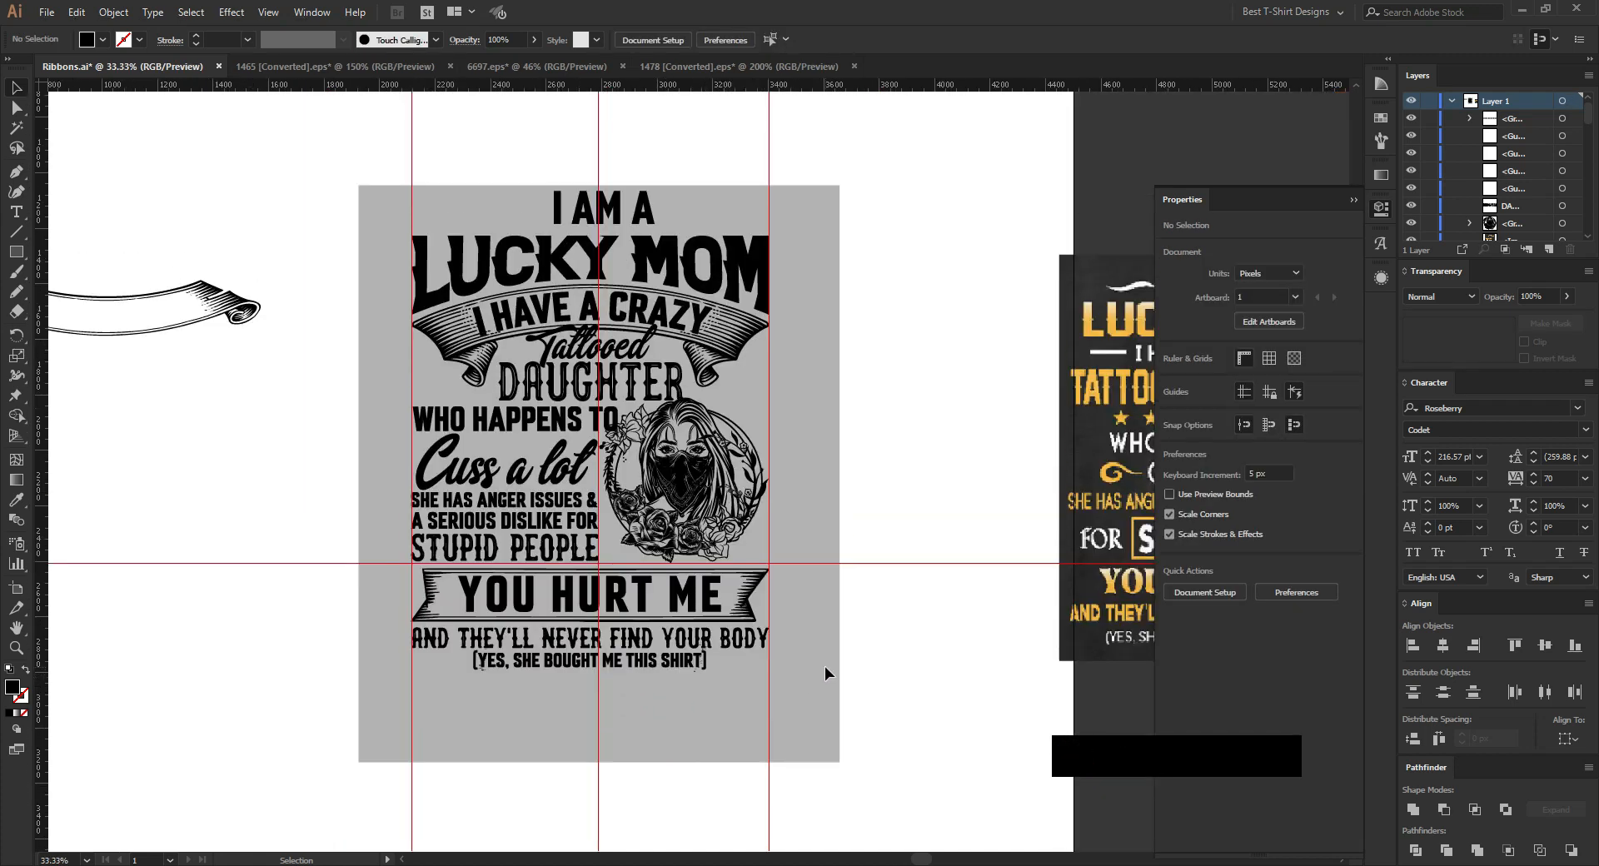
alt+scroll(481, 399, up, 1)
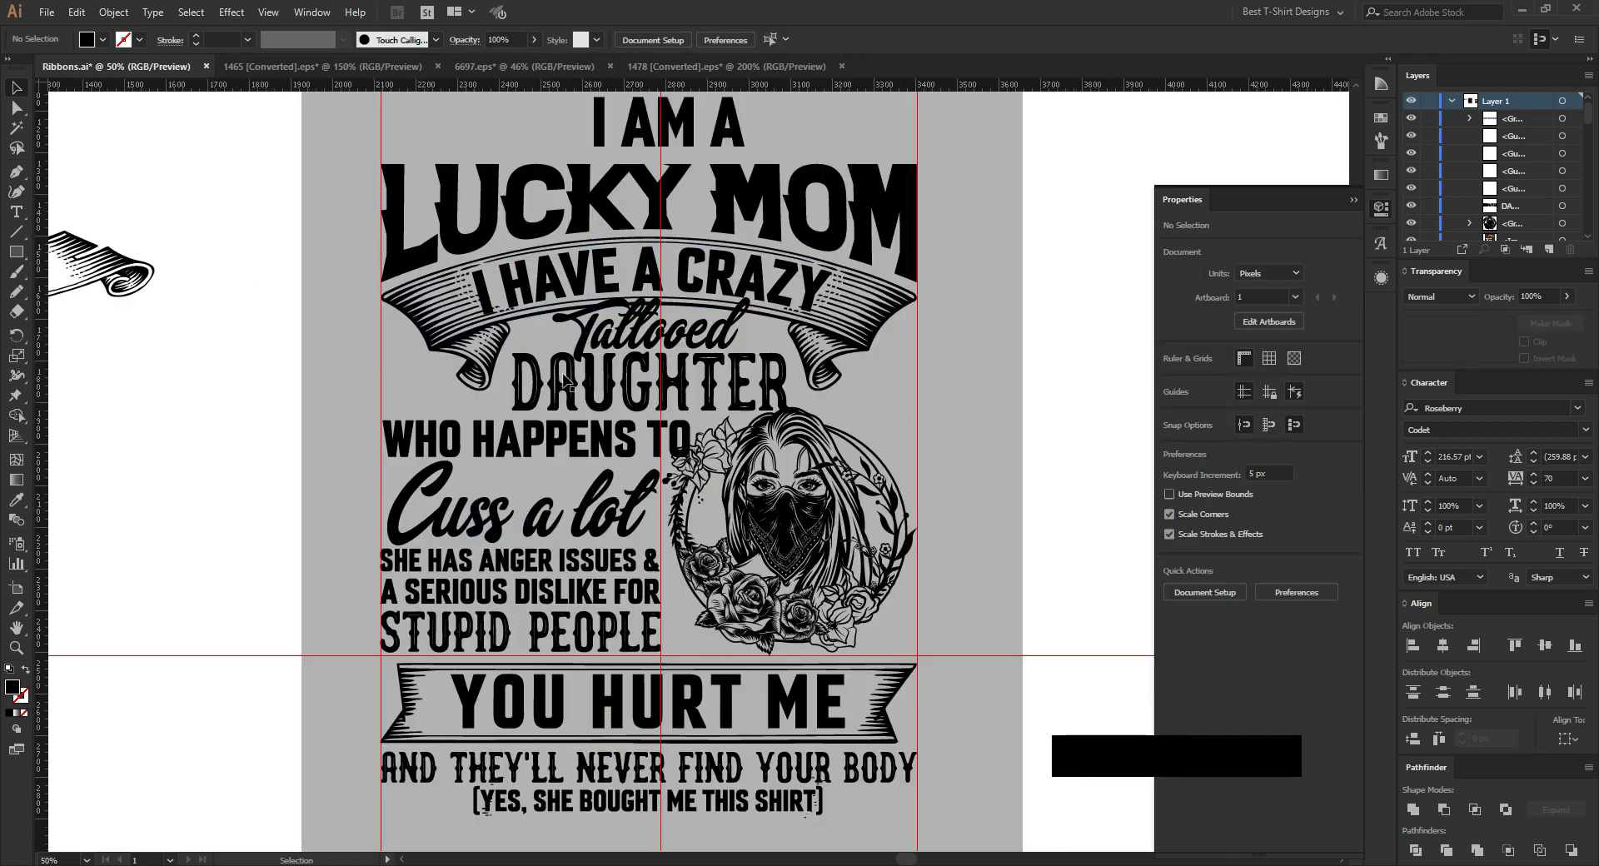
alt+scroll(511, 353, down, 1)
alt+scroll(861, 500, up, 1)
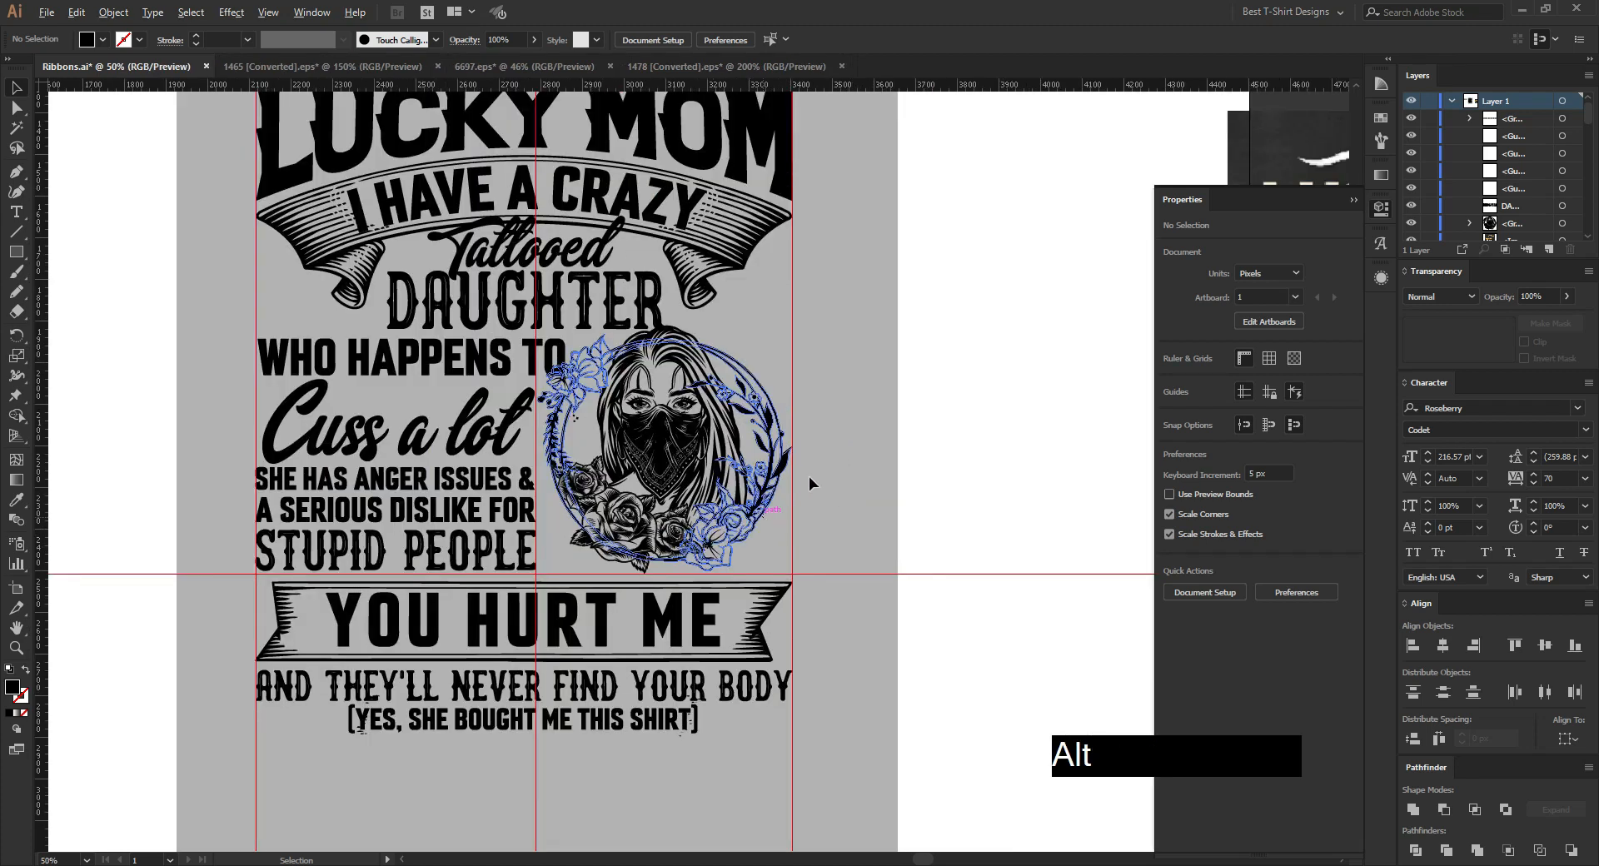
alt+scroll(783, 466, down, 1)
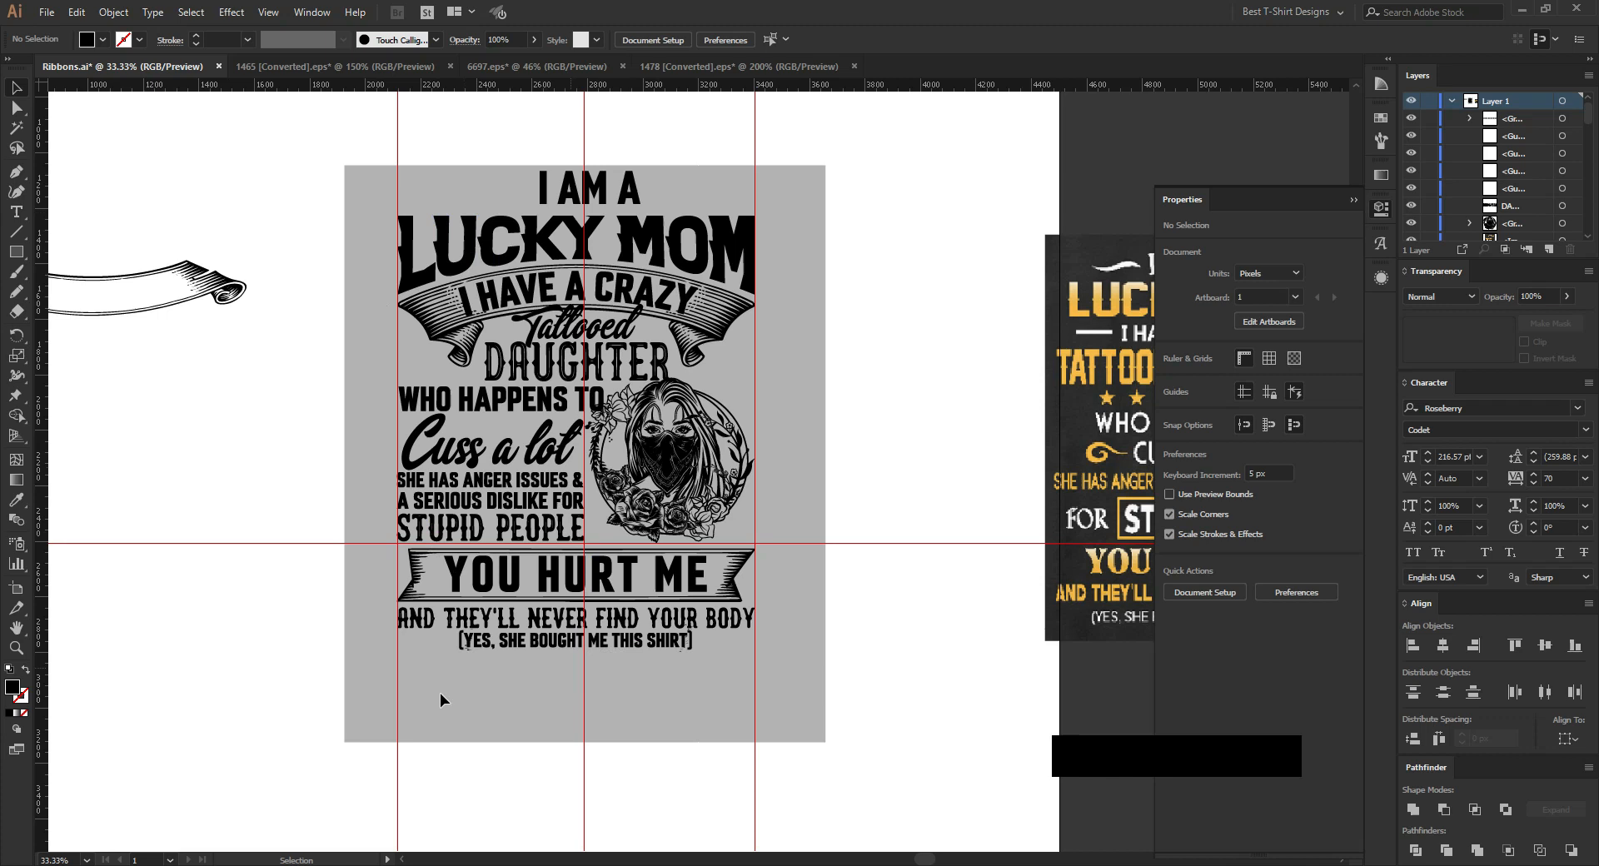
Step: Unlock the guides and delete all of them from around the design
drag(571, 721, 808, 762)
right_click(755, 674)
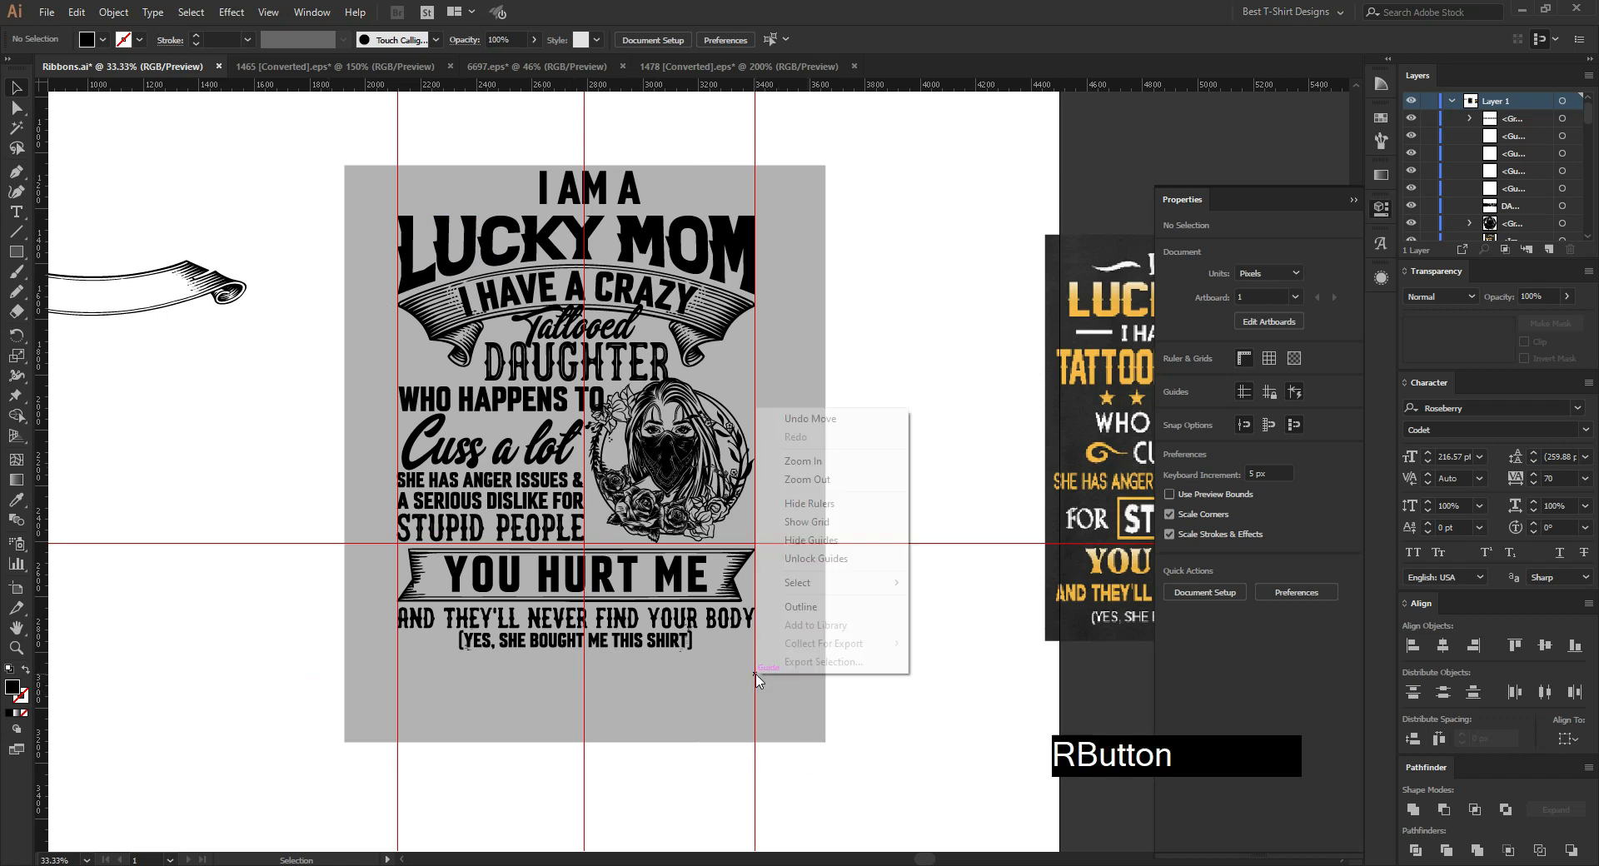
click(816, 558)
drag(776, 785, 829, 787)
key(Delete)
drag(843, 492, 863, 621)
key(Delete)
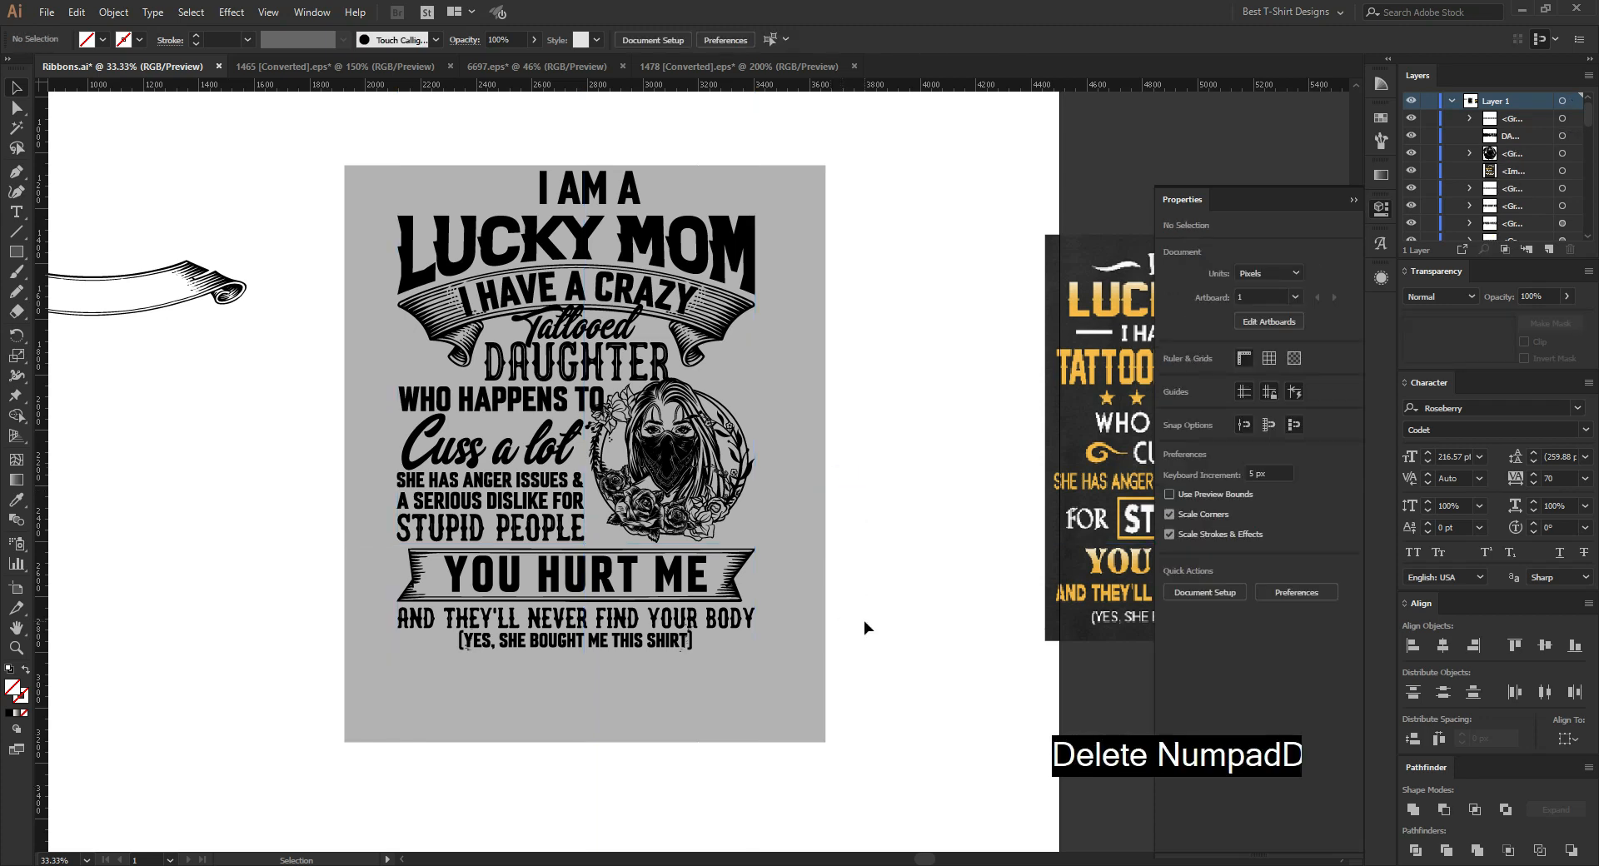
Step: Select all the lettering and artwork without the grey panel and scale it proportionally to 1569.78 px wide by 2130 px high
drag(363, 160, 788, 676)
click(800, 451)
drag(364, 149, 805, 702)
drag(576, 652, 598, 739)
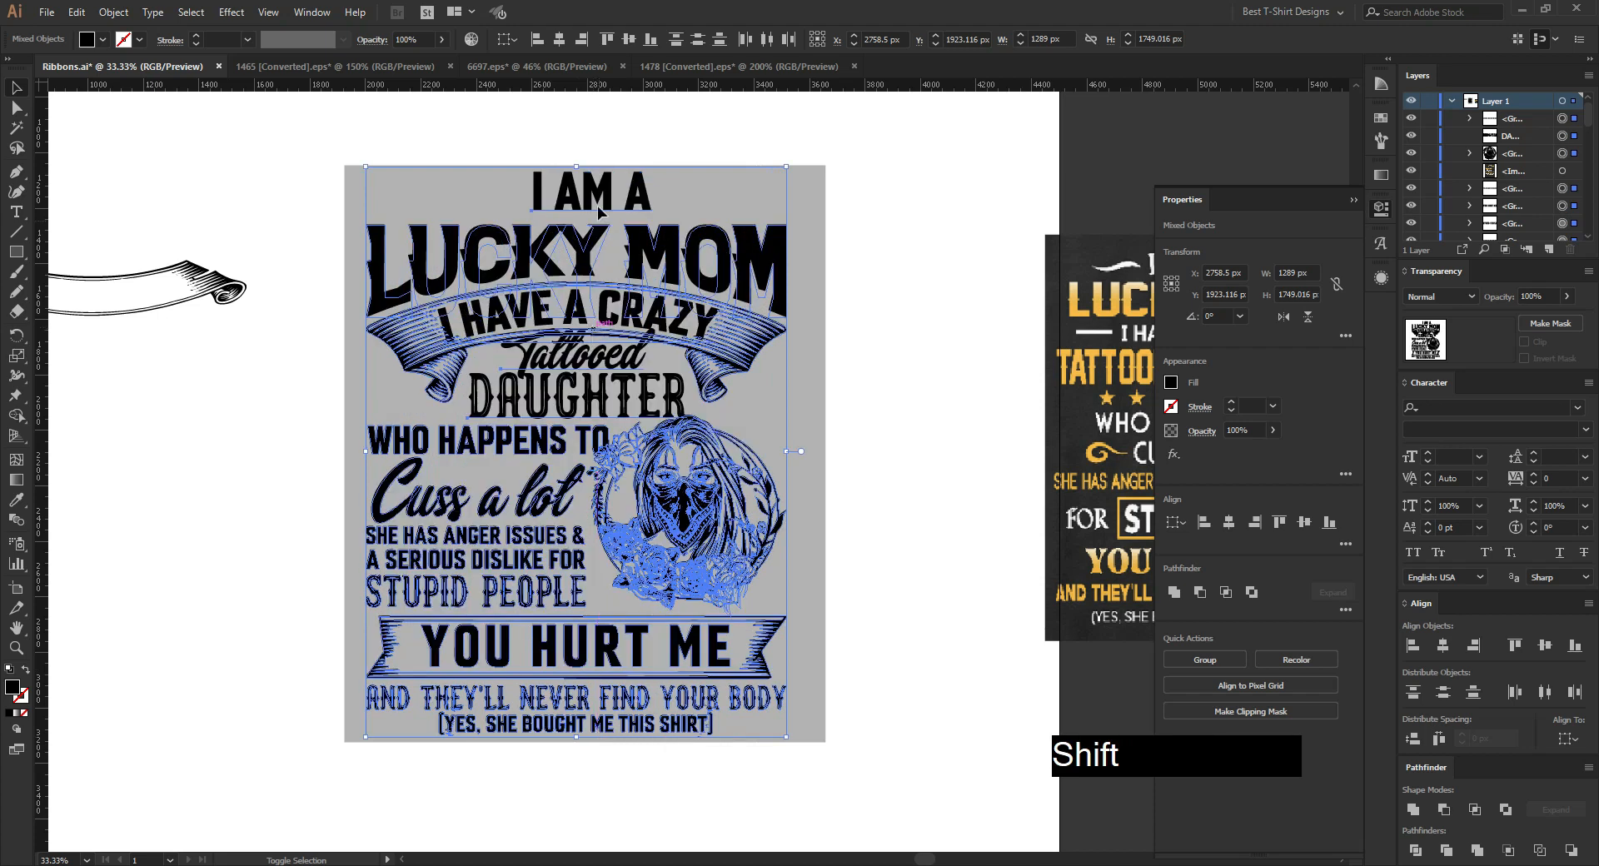
drag(577, 166, 587, 147)
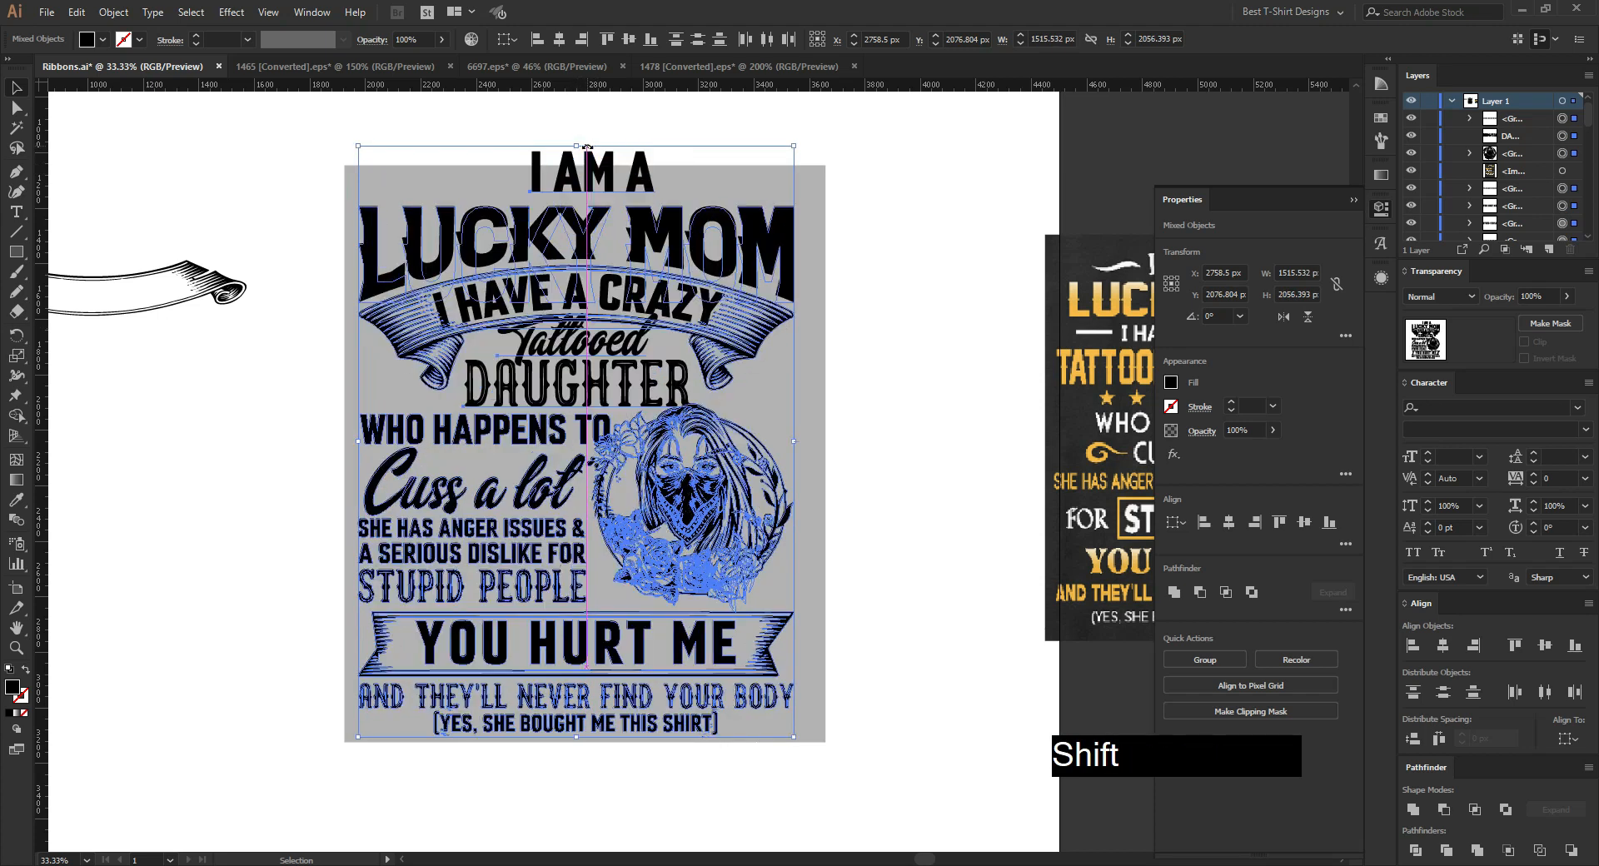
Step: Nudge the whole design to X 2808.5, Y 2030 px and enlarge it about its center to 1612.525 by 2188 px
key(Right)
key(Right)
key(Right)
key(Right)
key(Right)
key(Right)
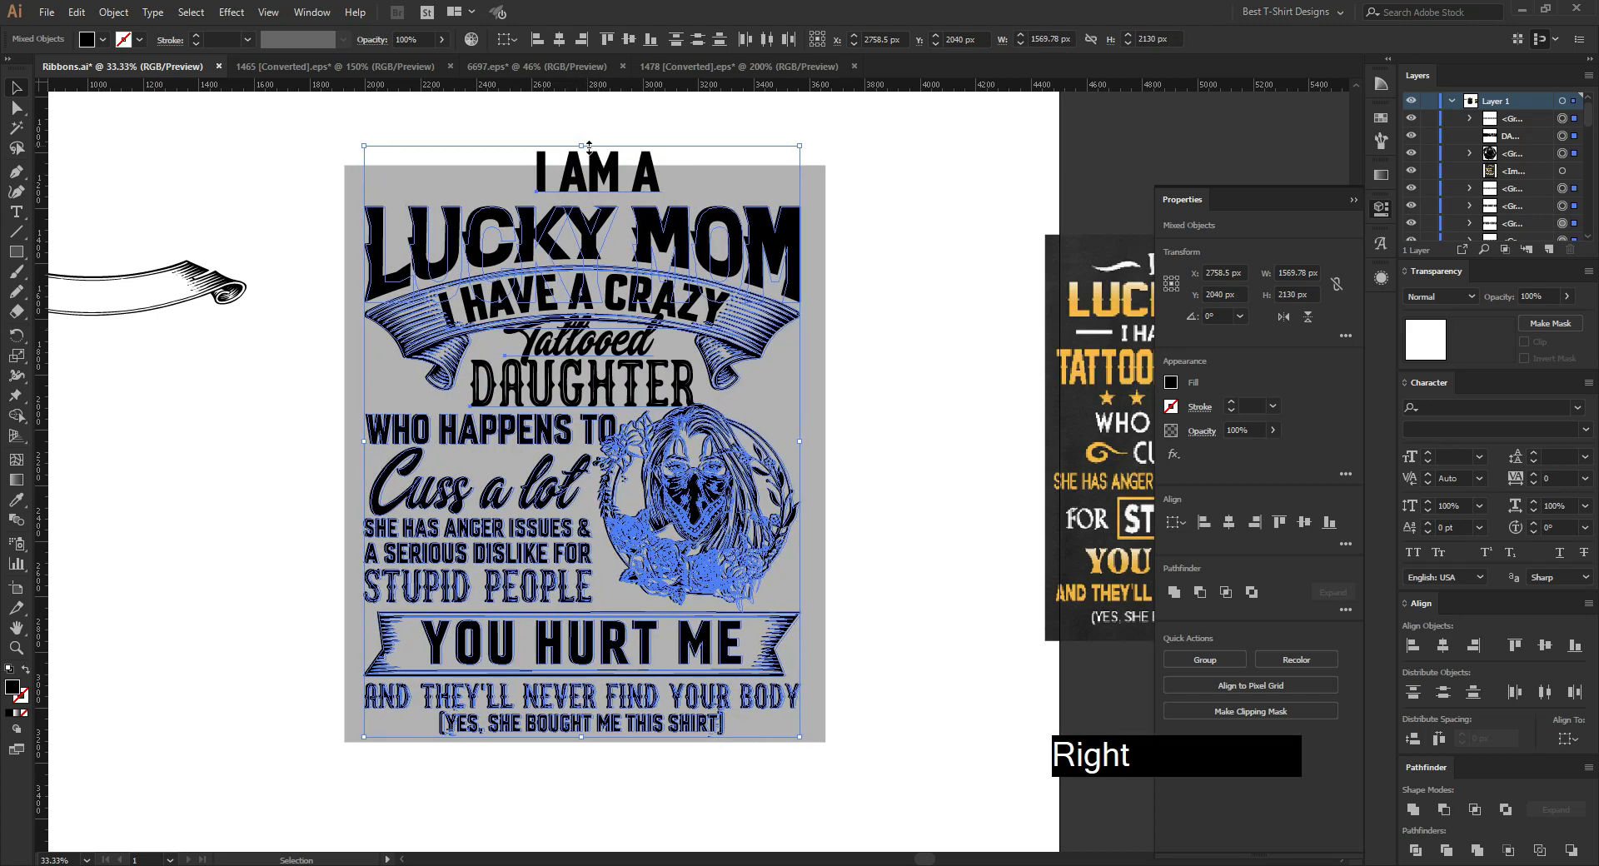
key(Right)
key(Right)
key(Up)
key(Up)
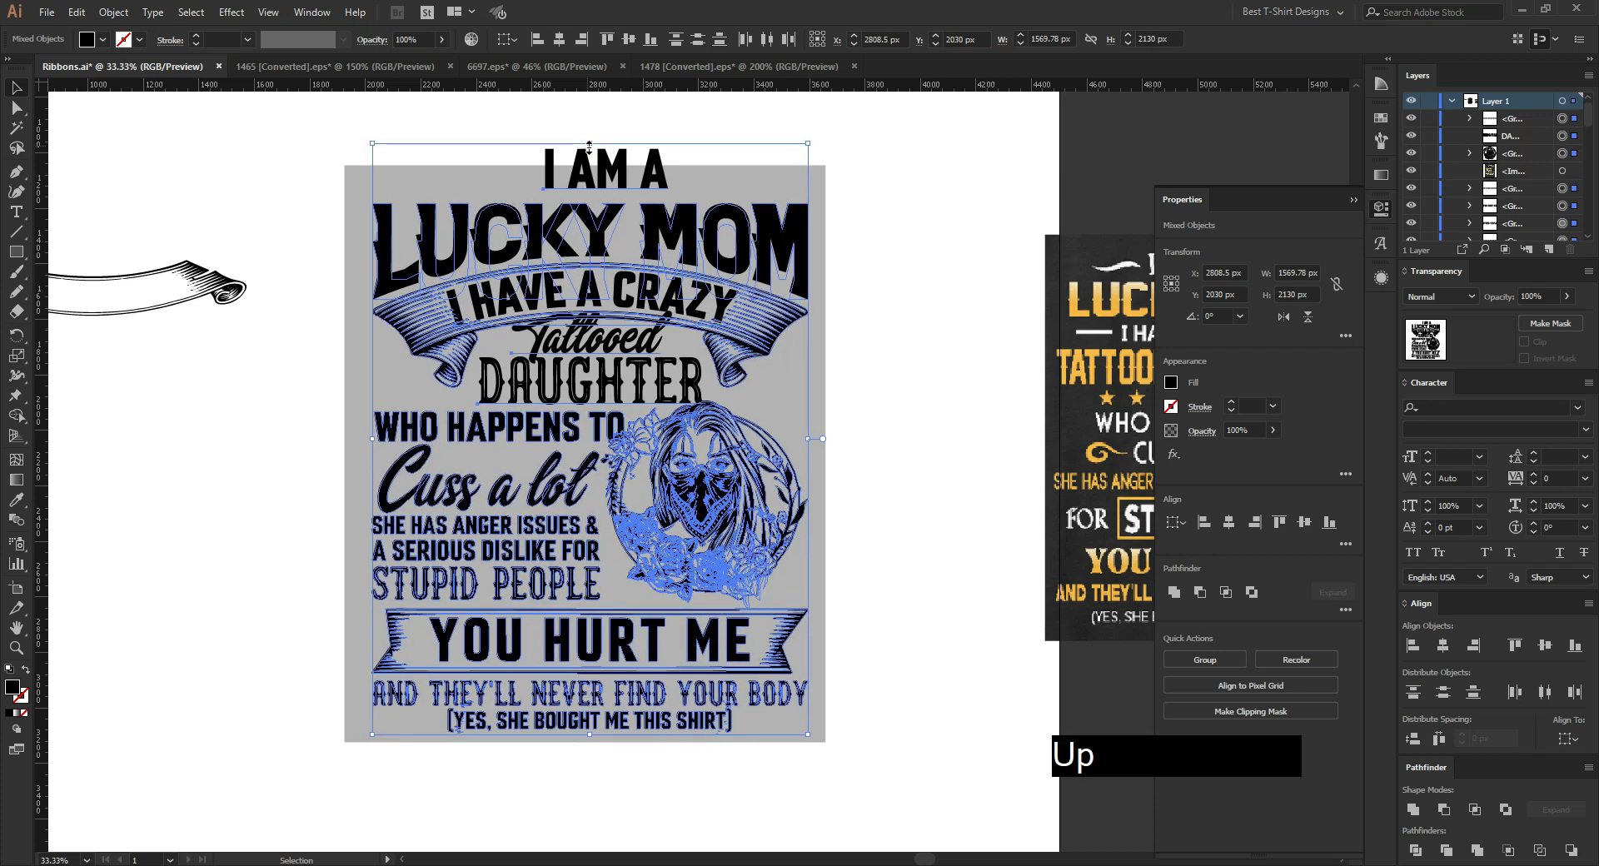
drag(590, 738, 596, 761)
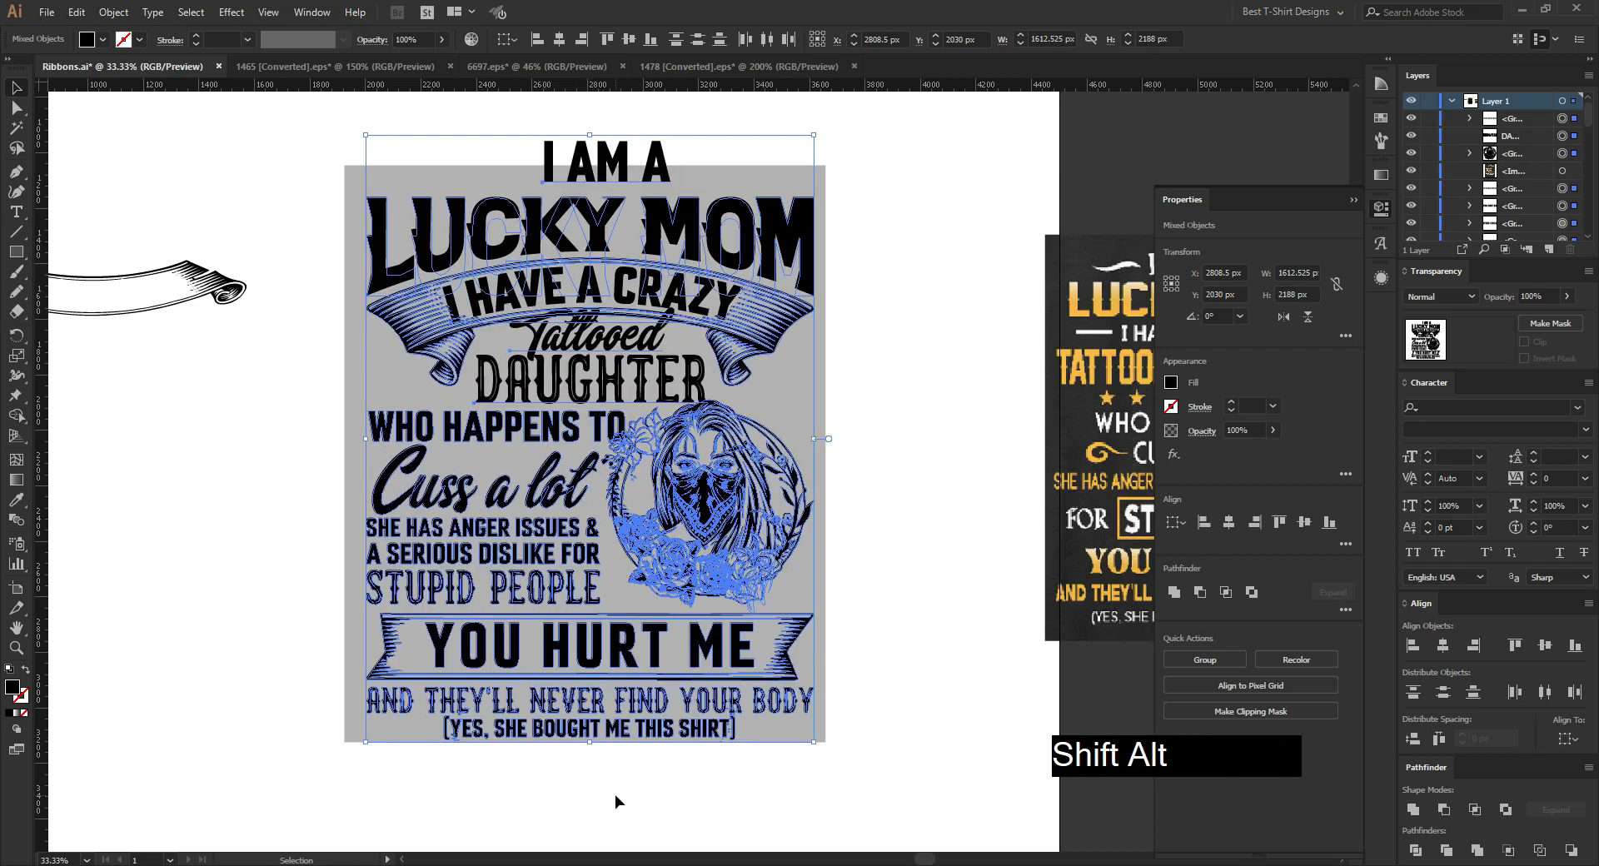
click(909, 505)
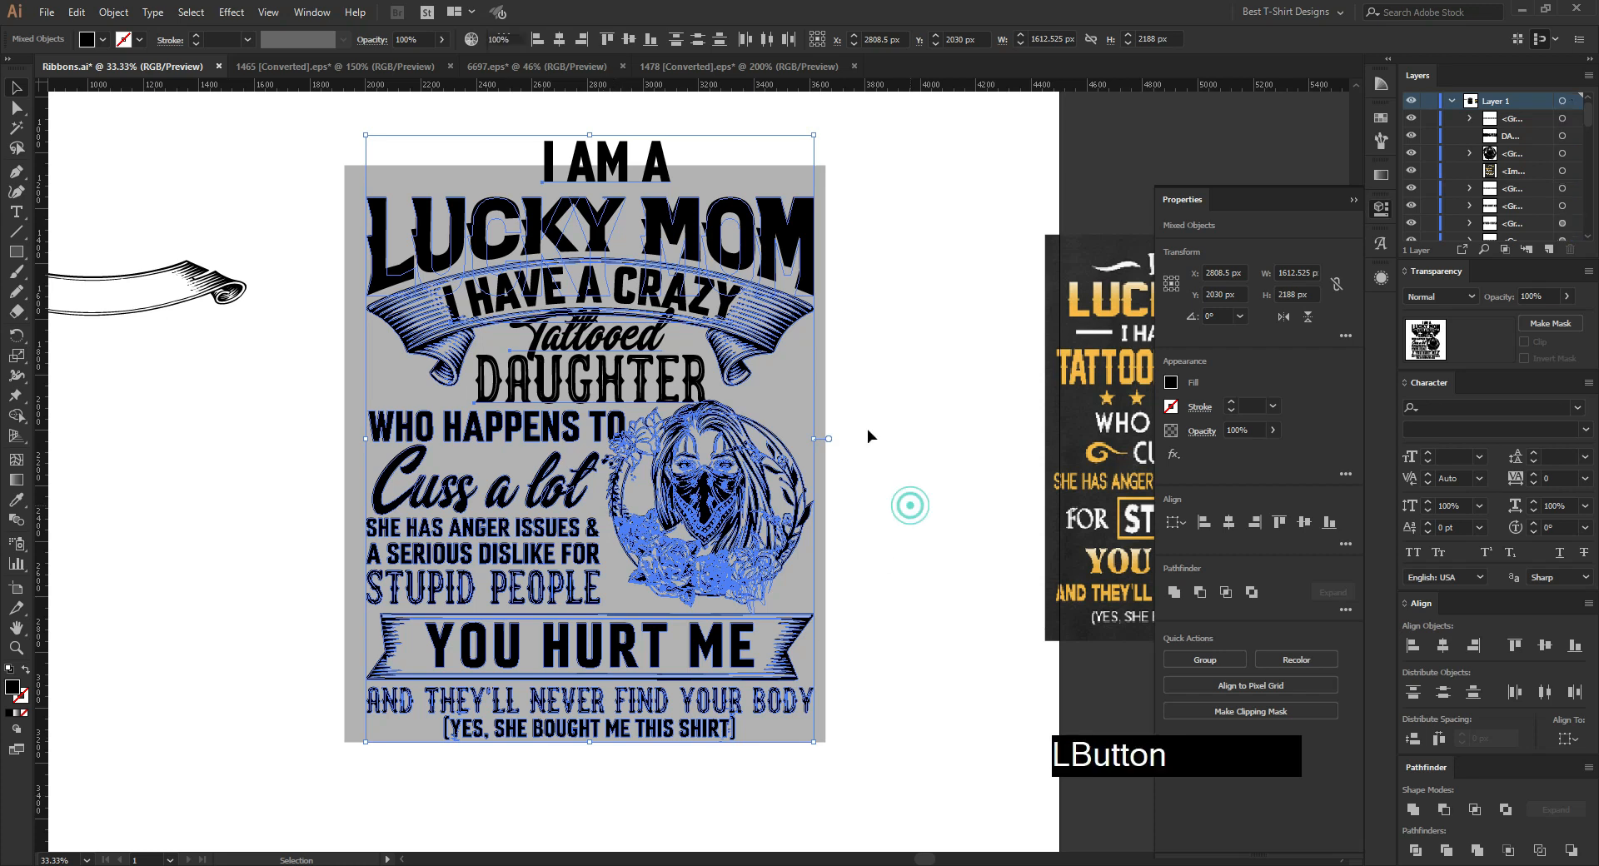
Step: Expand the appearance of the warped LUCKY MOM lettering
click(741, 236)
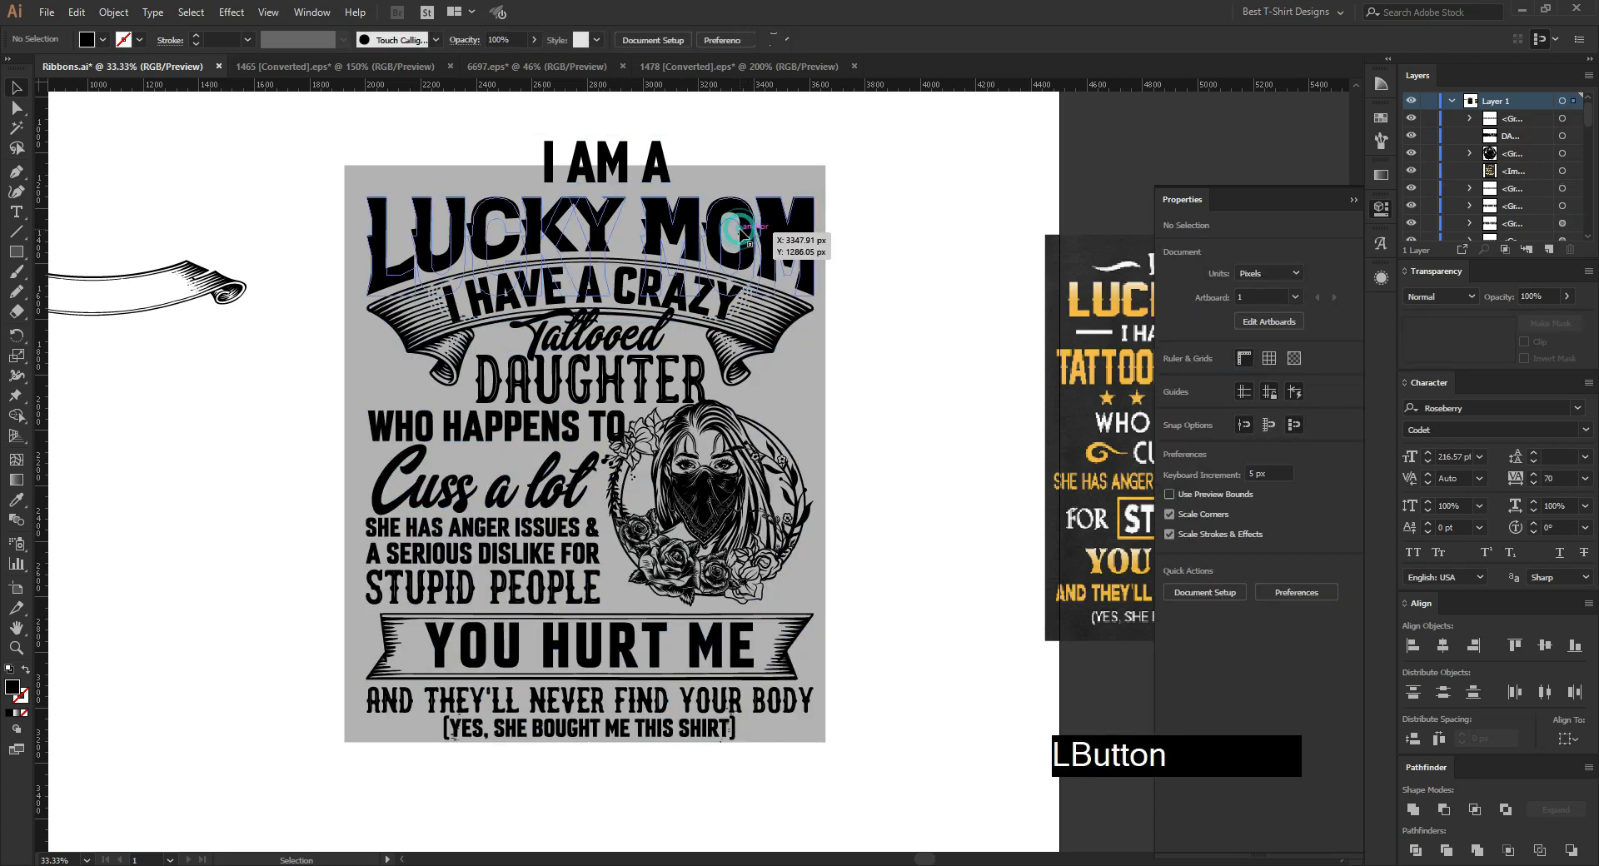
click(112, 13)
click(182, 202)
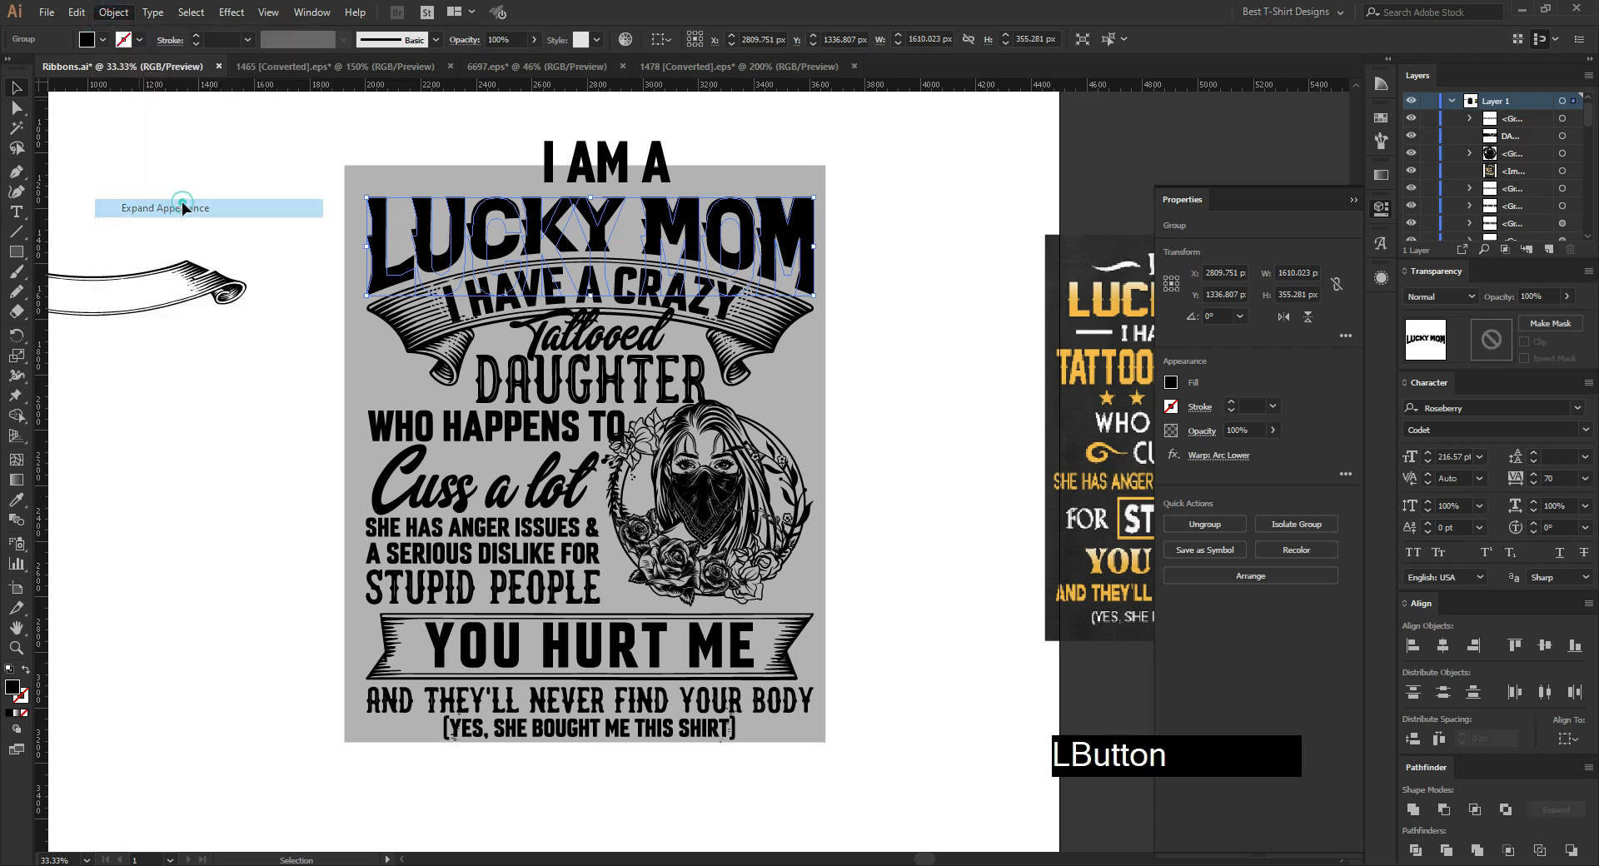
click(293, 195)
Step: Try to convert the I AM A text above LUCKY MOM to outlines
scroll(791, 438, up, 3)
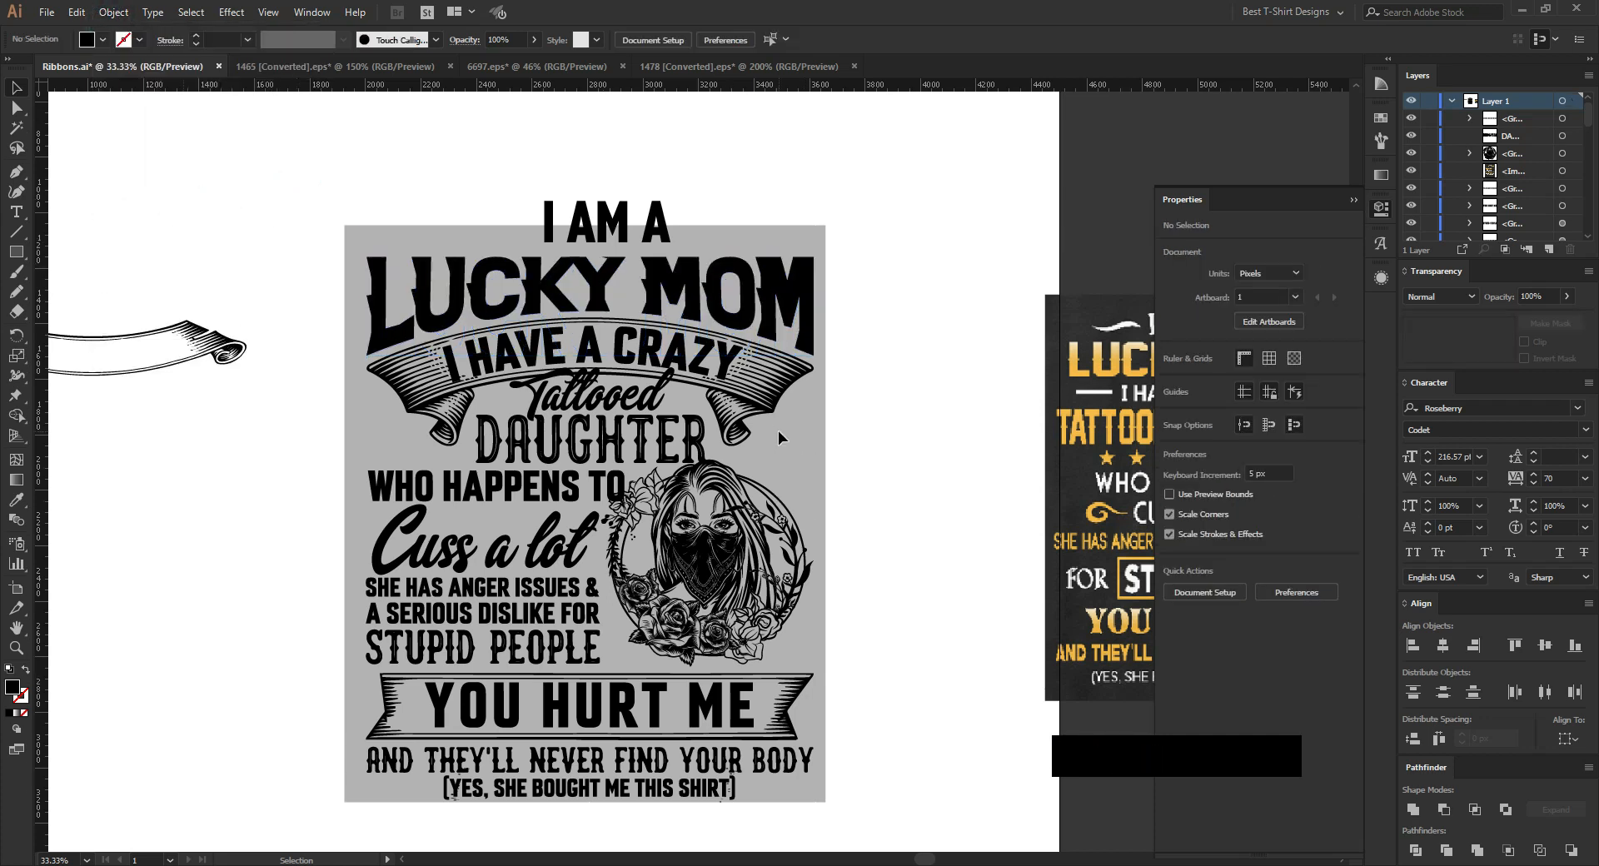
scroll(641, 284, up, 2)
drag(583, 268, 588, 281)
right_click(588, 282)
click(633, 398)
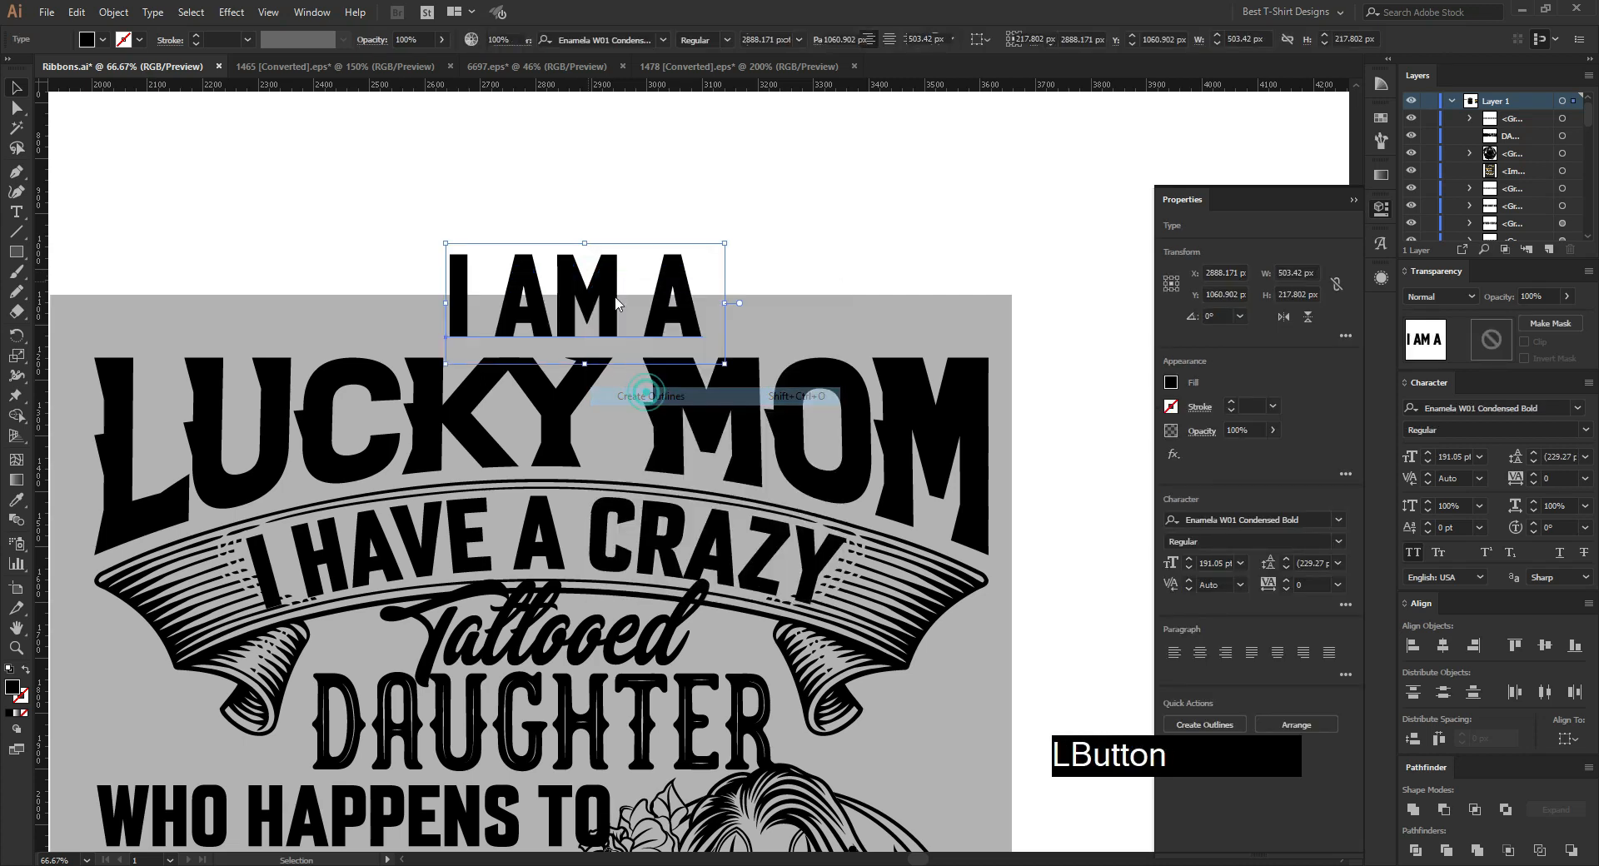
key(ctrl+z)
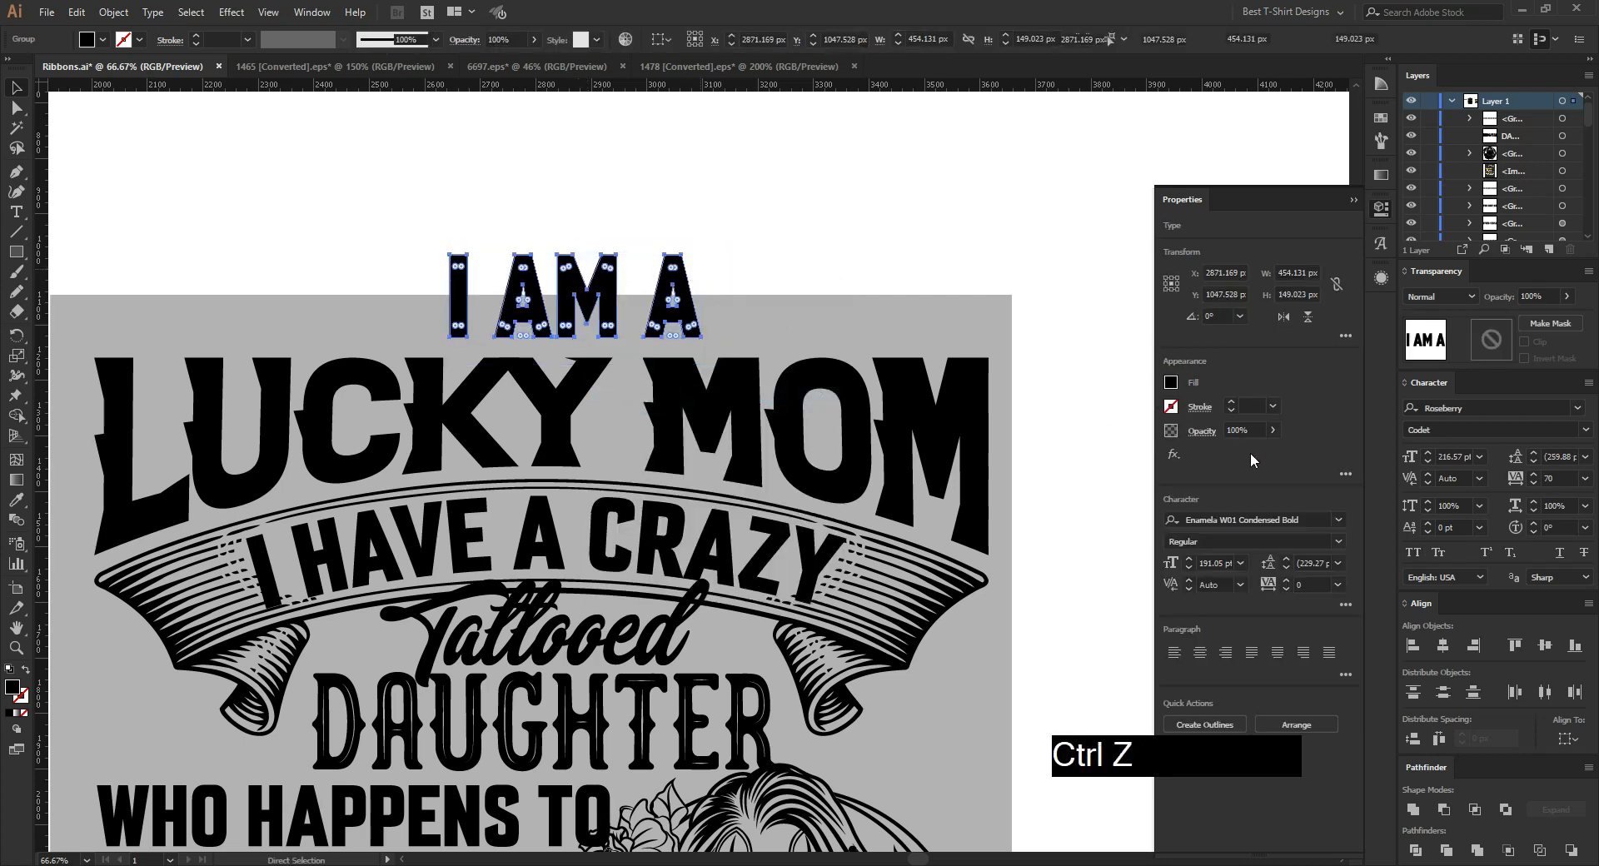
Step: Set the tracking of the I AM A text above LUCKY MOM to 0
scroll(1561, 476, up, 7)
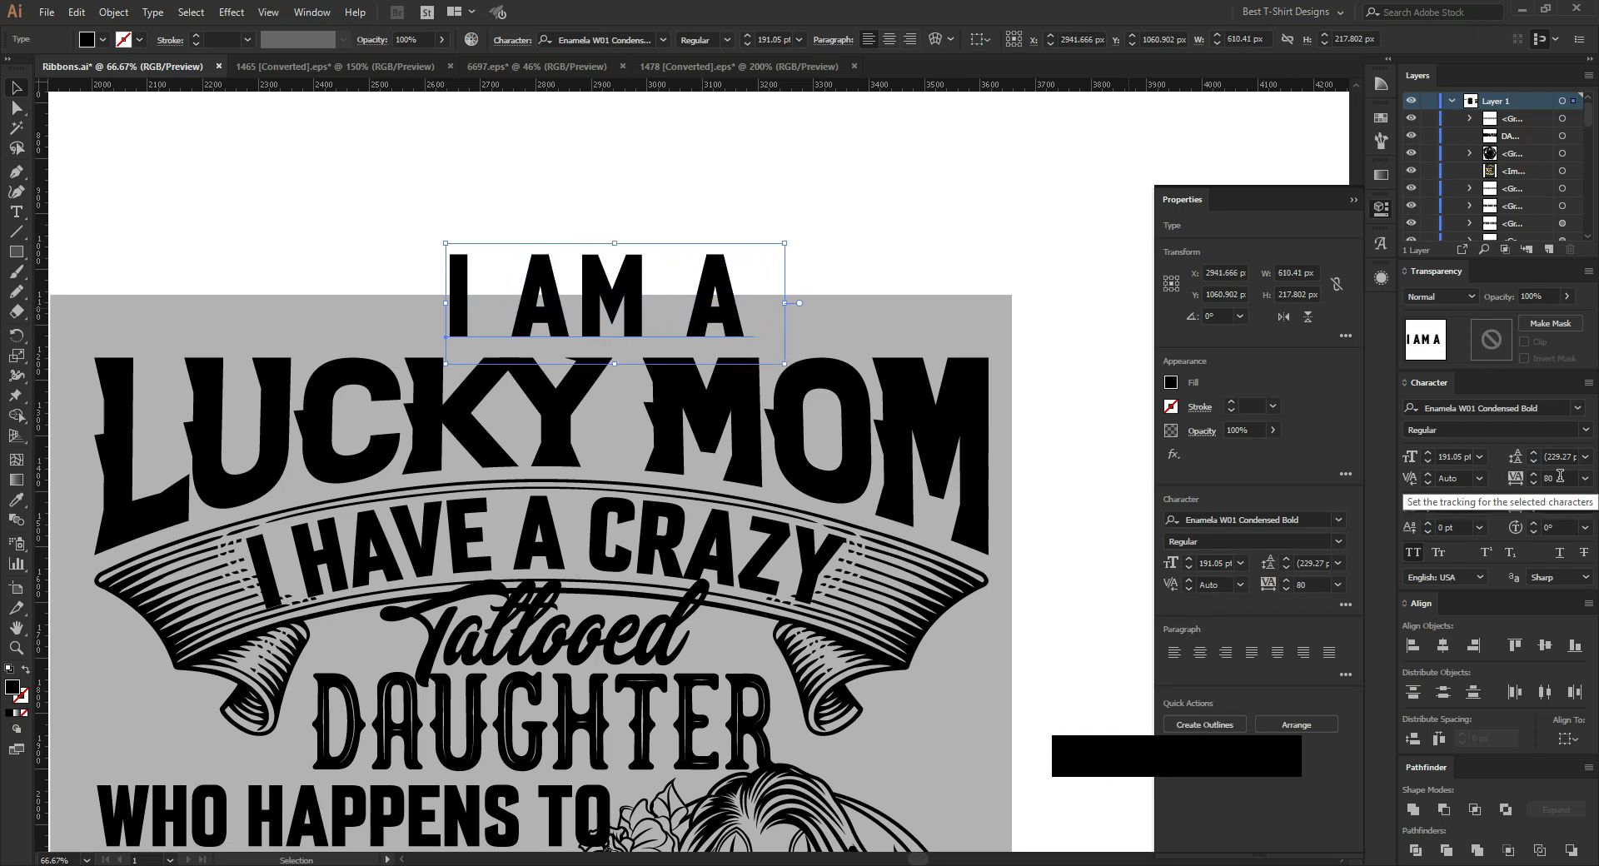
key(ctrl+z)
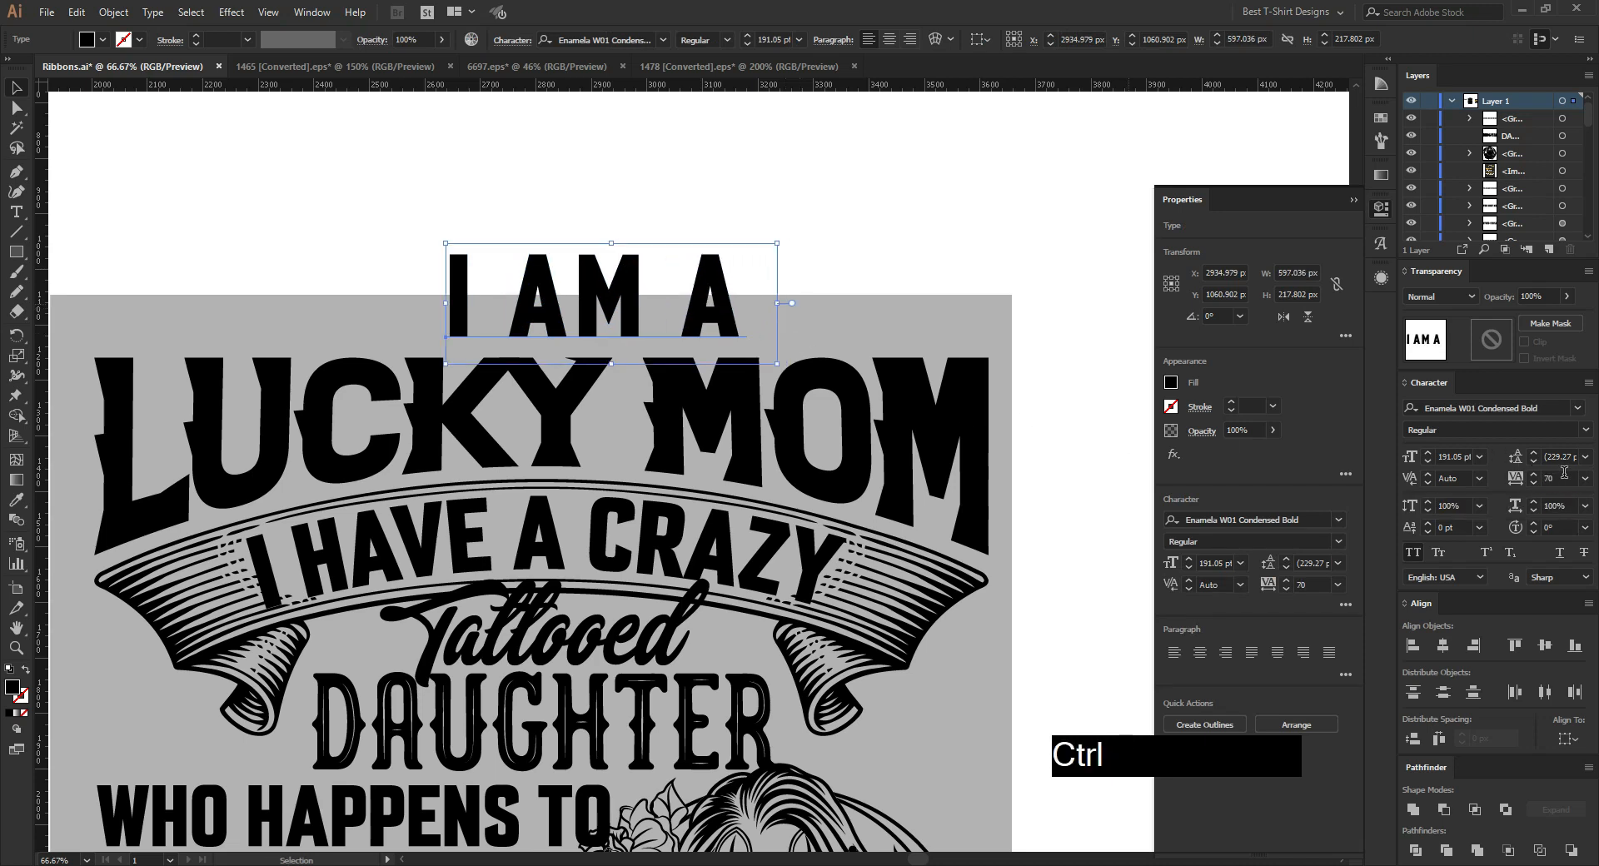
click(1557, 477)
text(0)
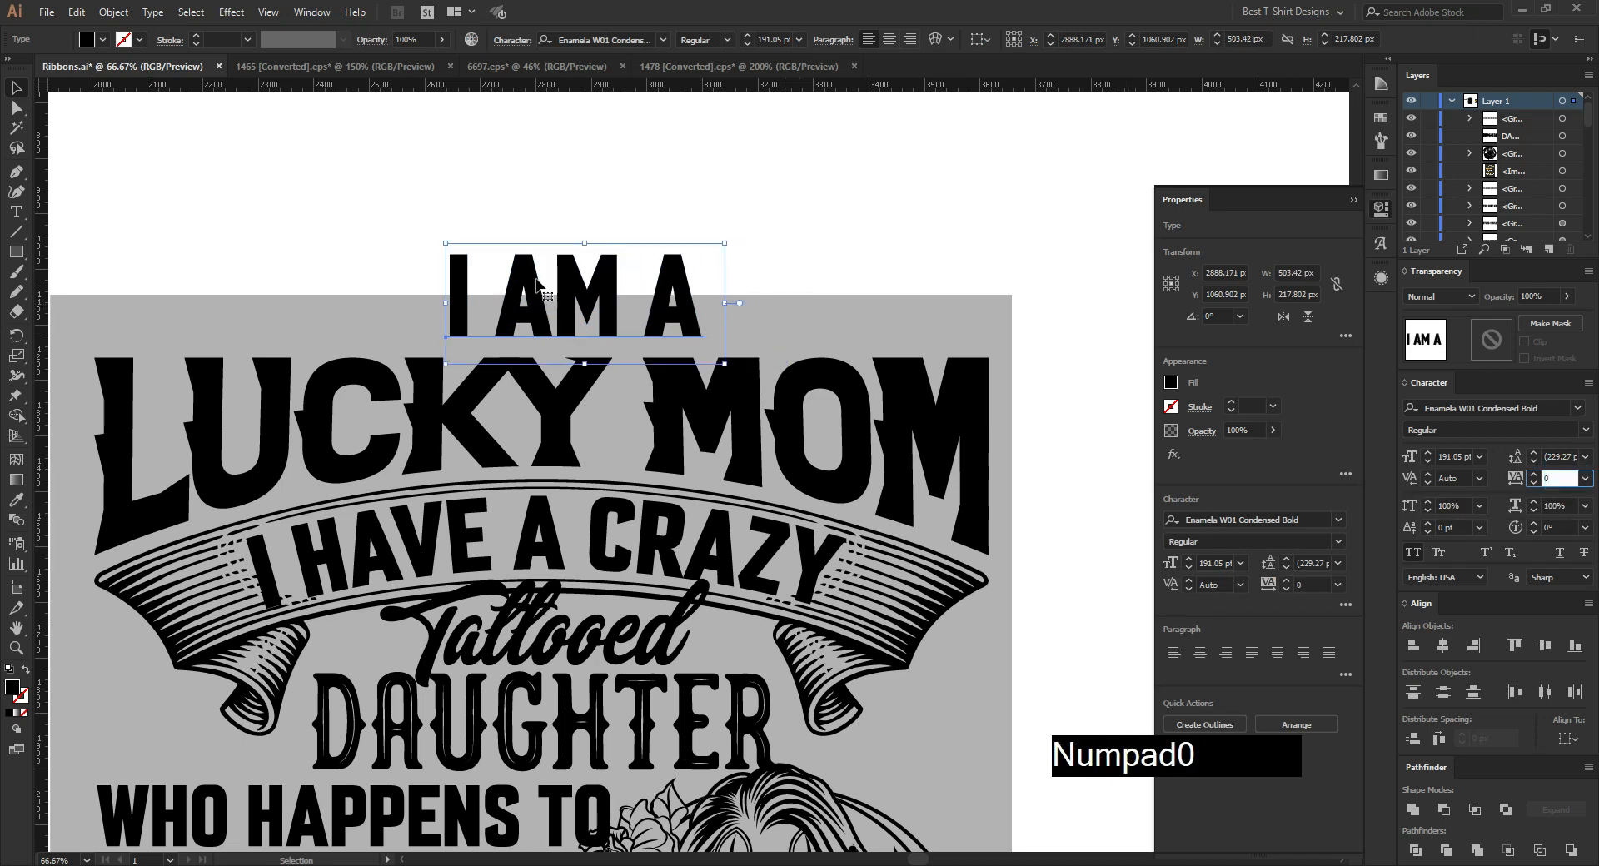
Step: Shrink the I AM A text to about 270 by 117 px and place it above LUCKY MOM inside the grey panel
drag(584, 246, 583, 299)
scroll(583, 237, down, 3)
drag(598, 239, 577, 240)
scroll(628, 178, down, 1)
Step: Convert the resized I AM A text to outlines and deselect it
right_click(547, 213)
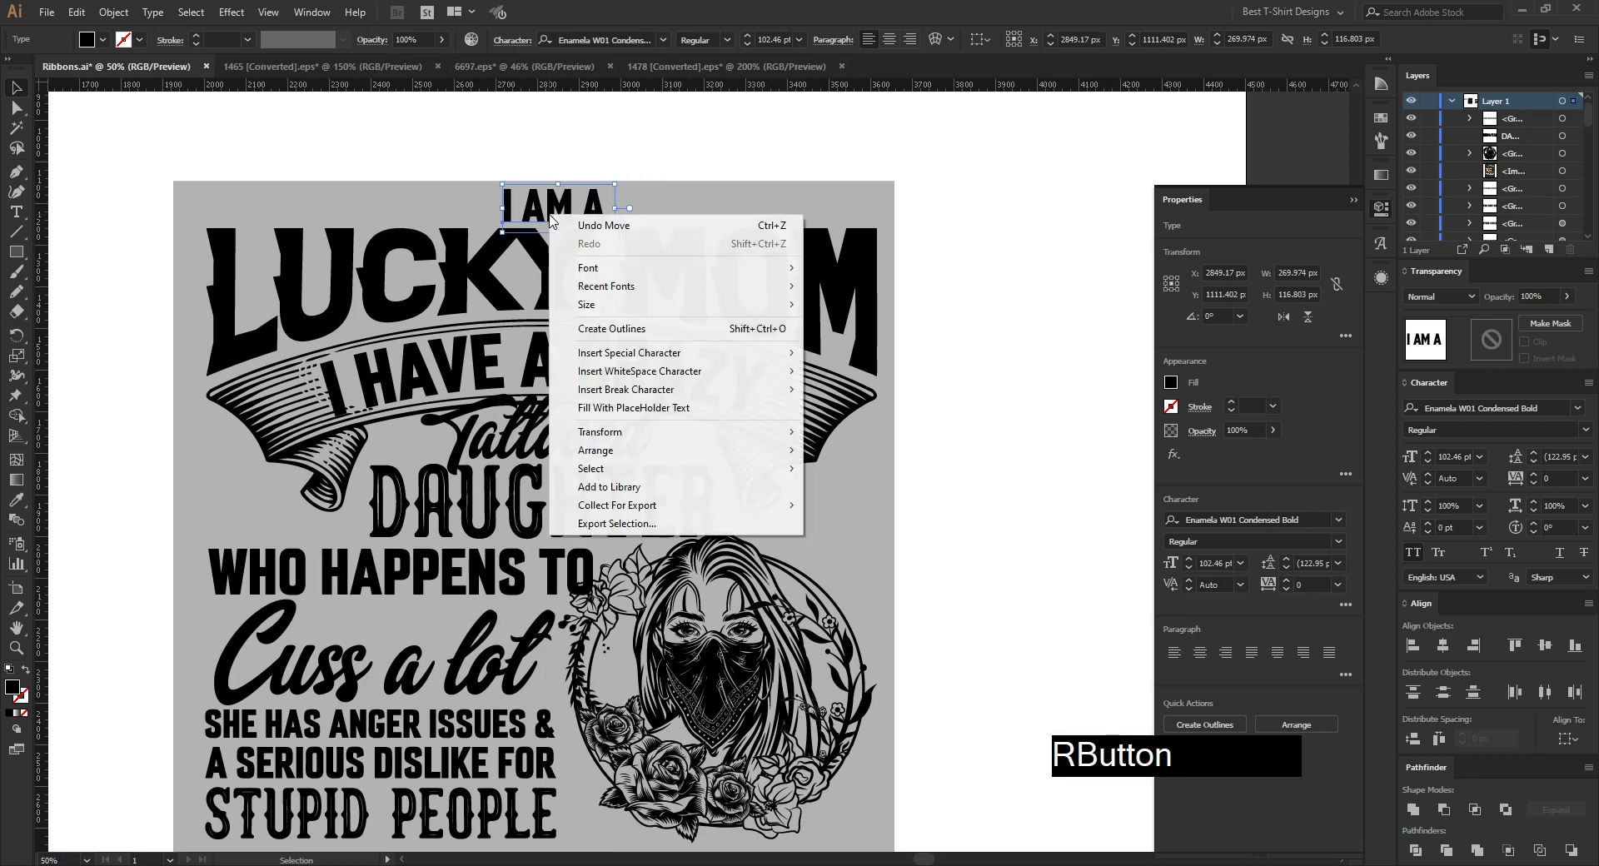
click(600, 330)
click(661, 177)
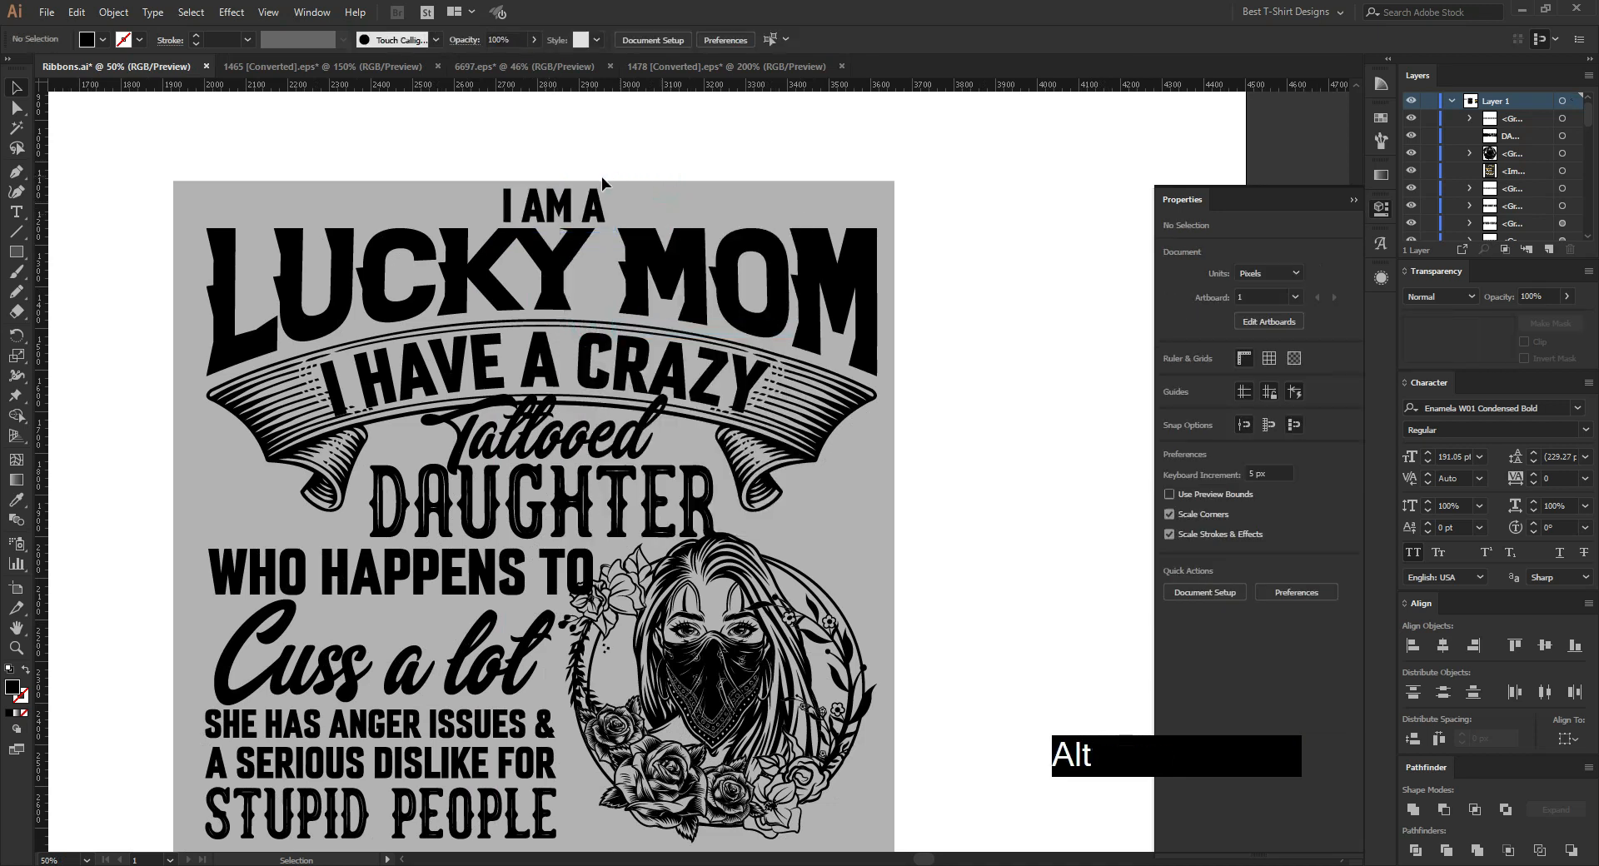
Step: Try to align all the lettering and artwork, without the grey panel, to a common horizontal center
scroll(601, 177, down, 1)
drag(304, 209, 901, 811)
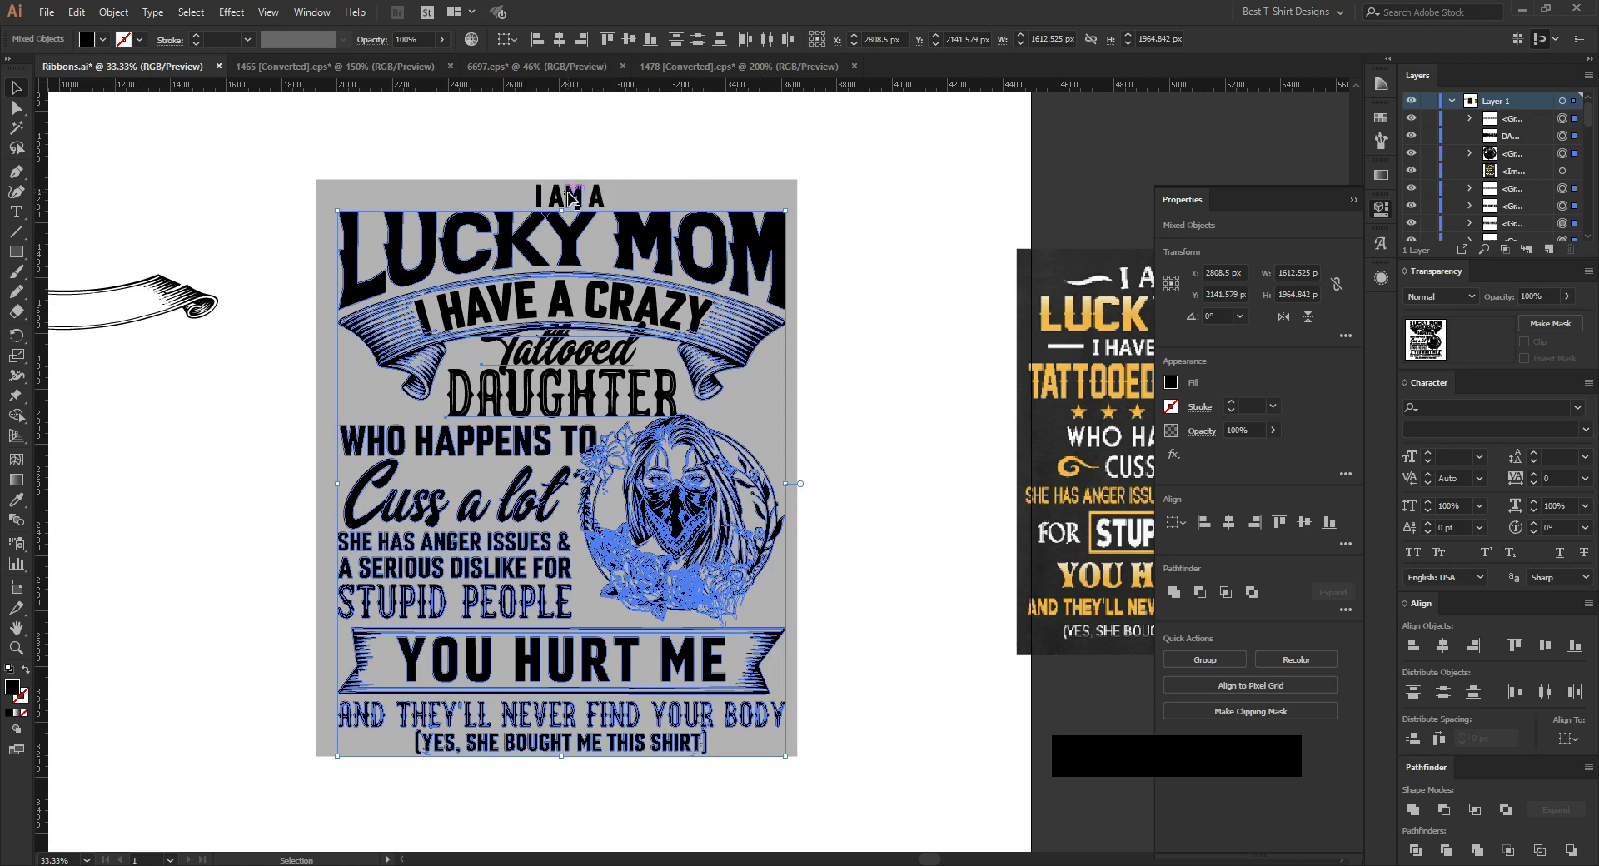
drag(600, 197, 599, 196)
click(567, 239)
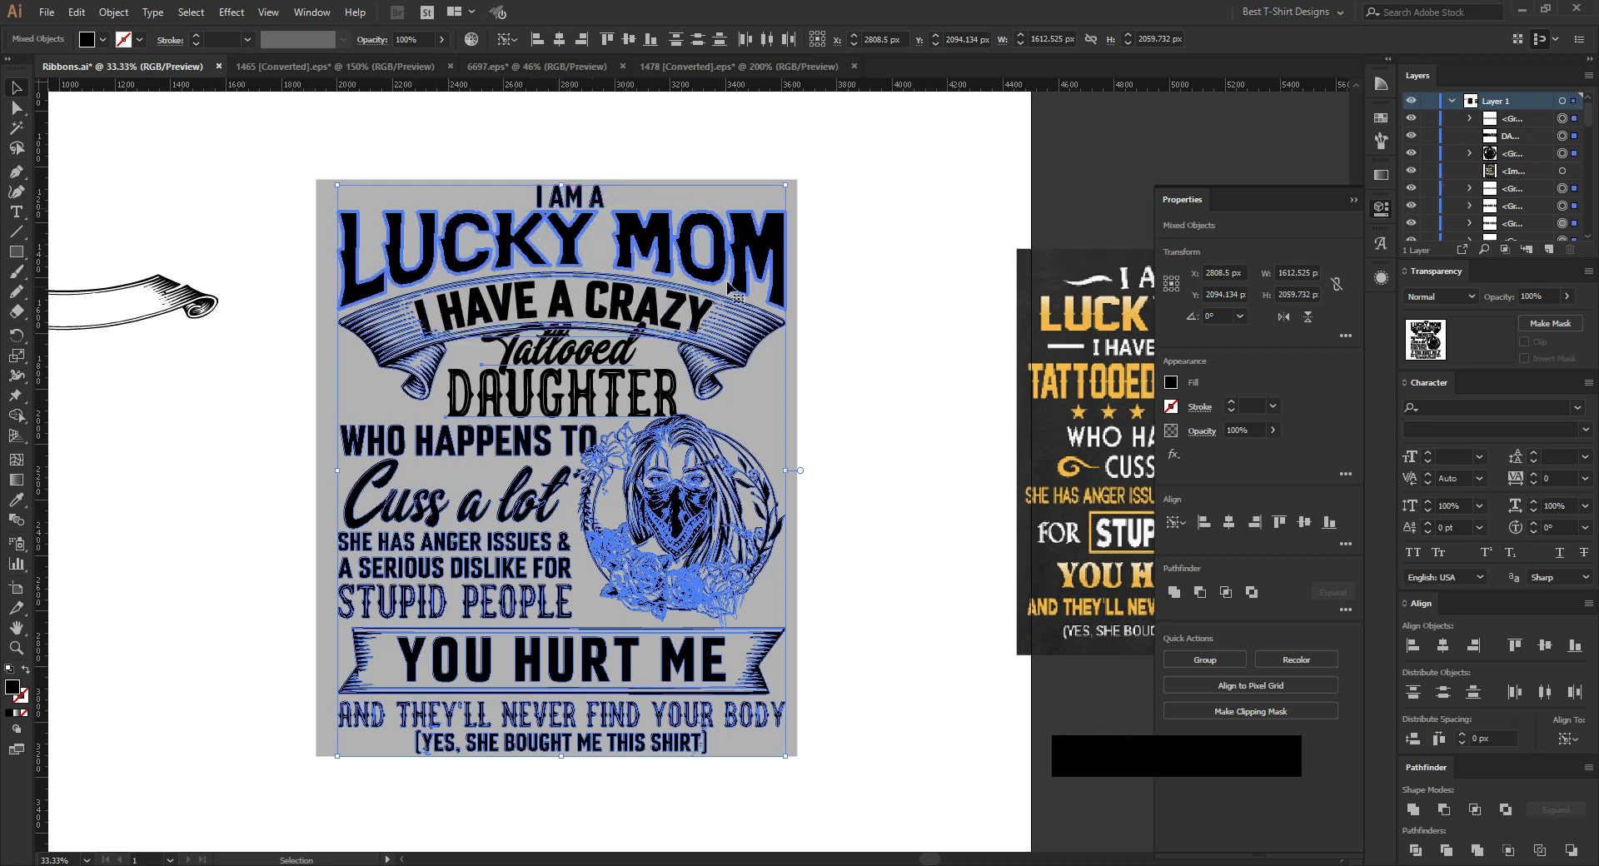
click(563, 43)
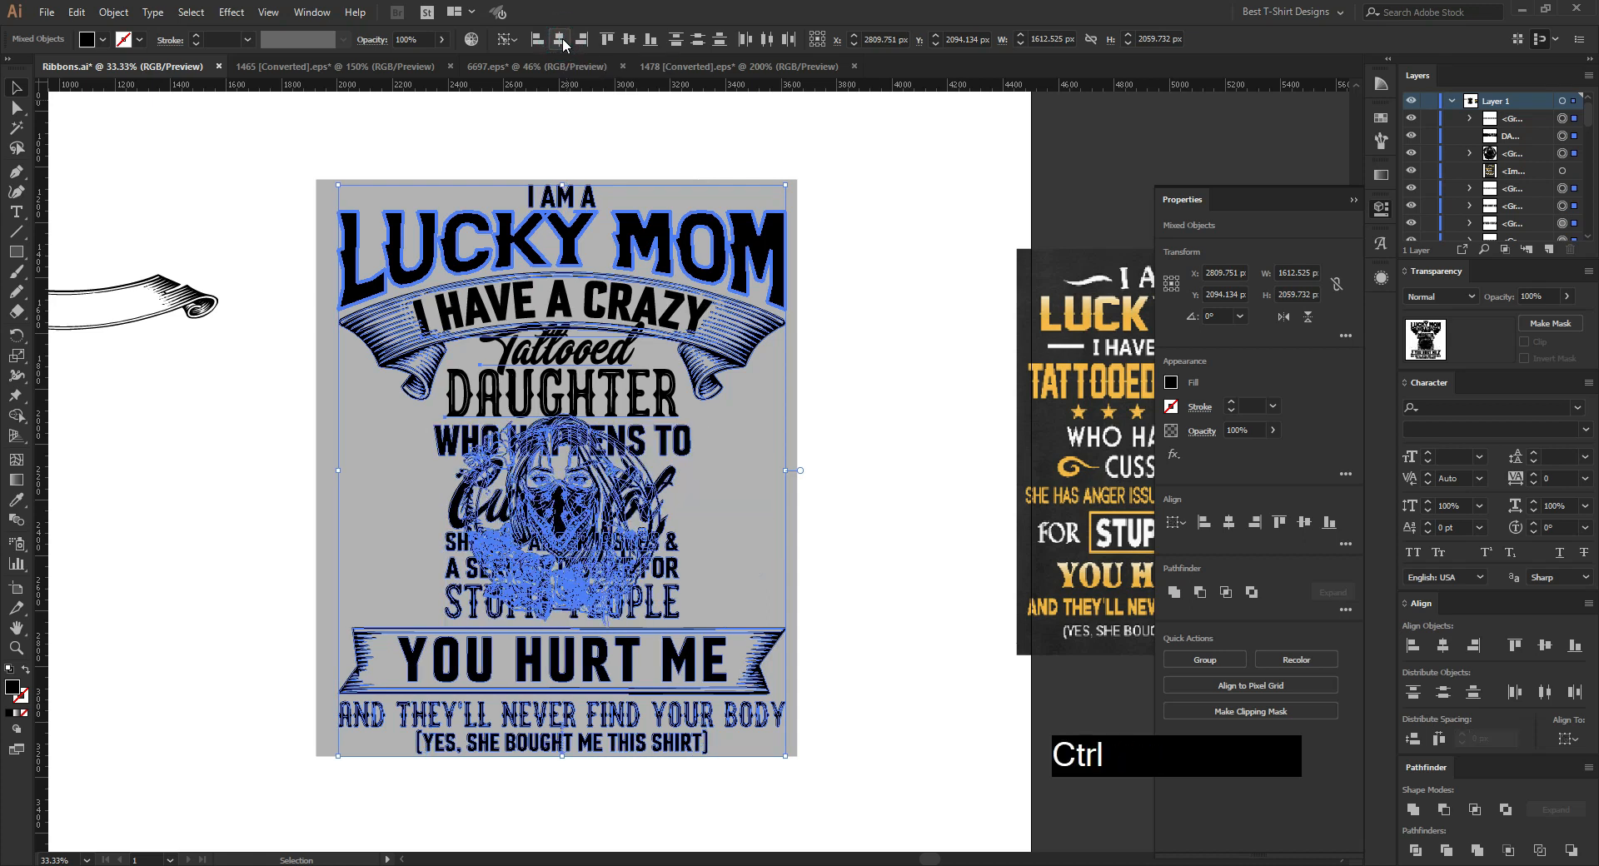
key(ctrl+z)
click(846, 503)
click(846, 503)
Step: Nudge the masked-woman illustration down and right to X 3236.96, Y 2290.233 px
scroll(641, 680, up, 1)
click(706, 540)
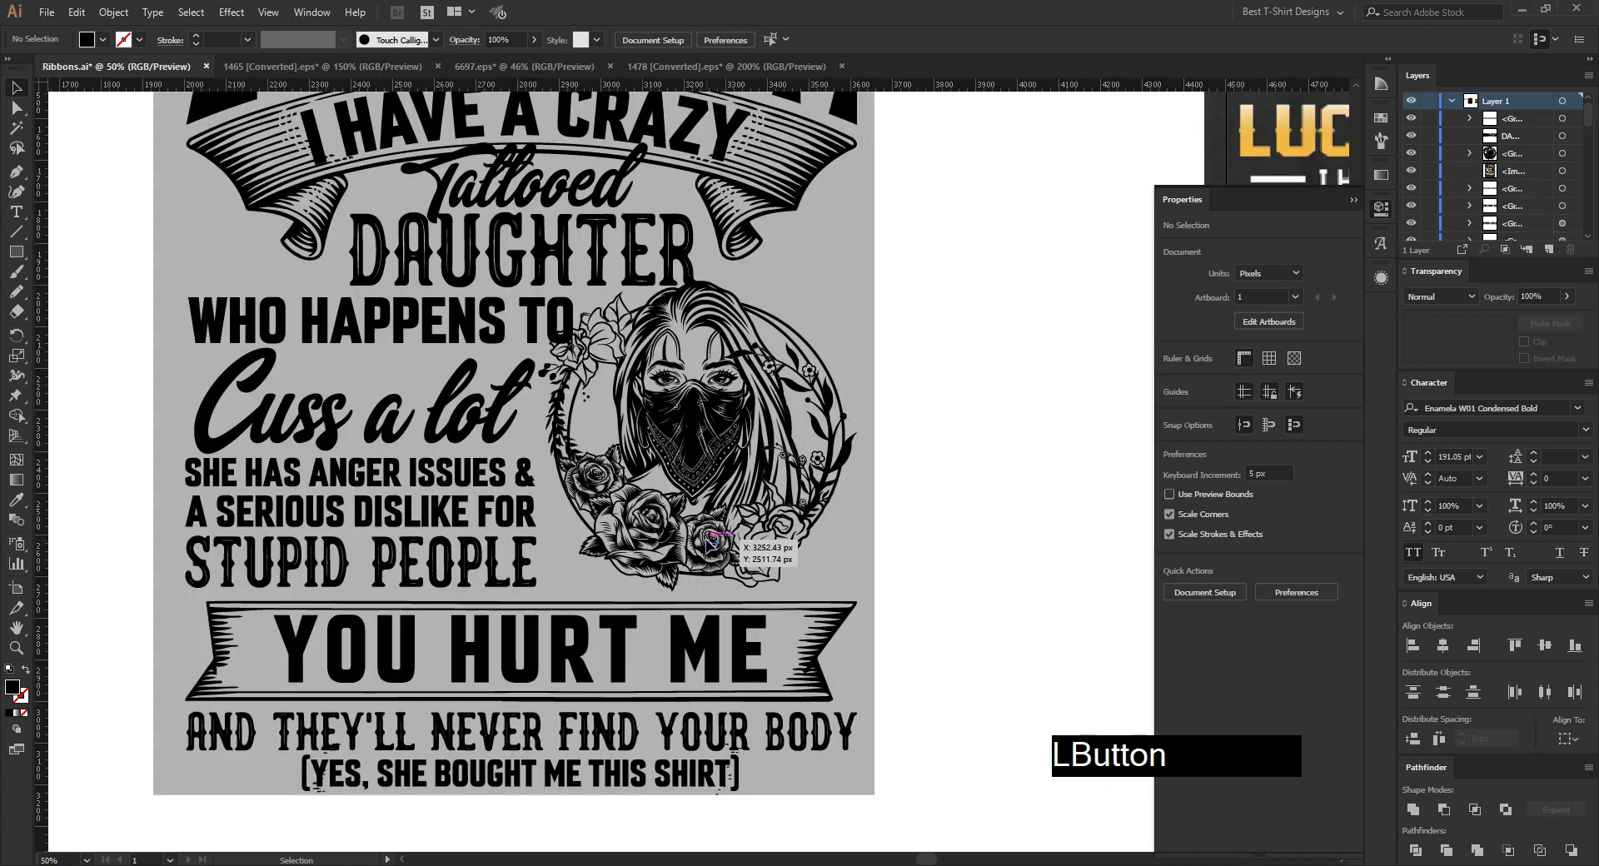
key(Down)
key(Down)
key(Down)
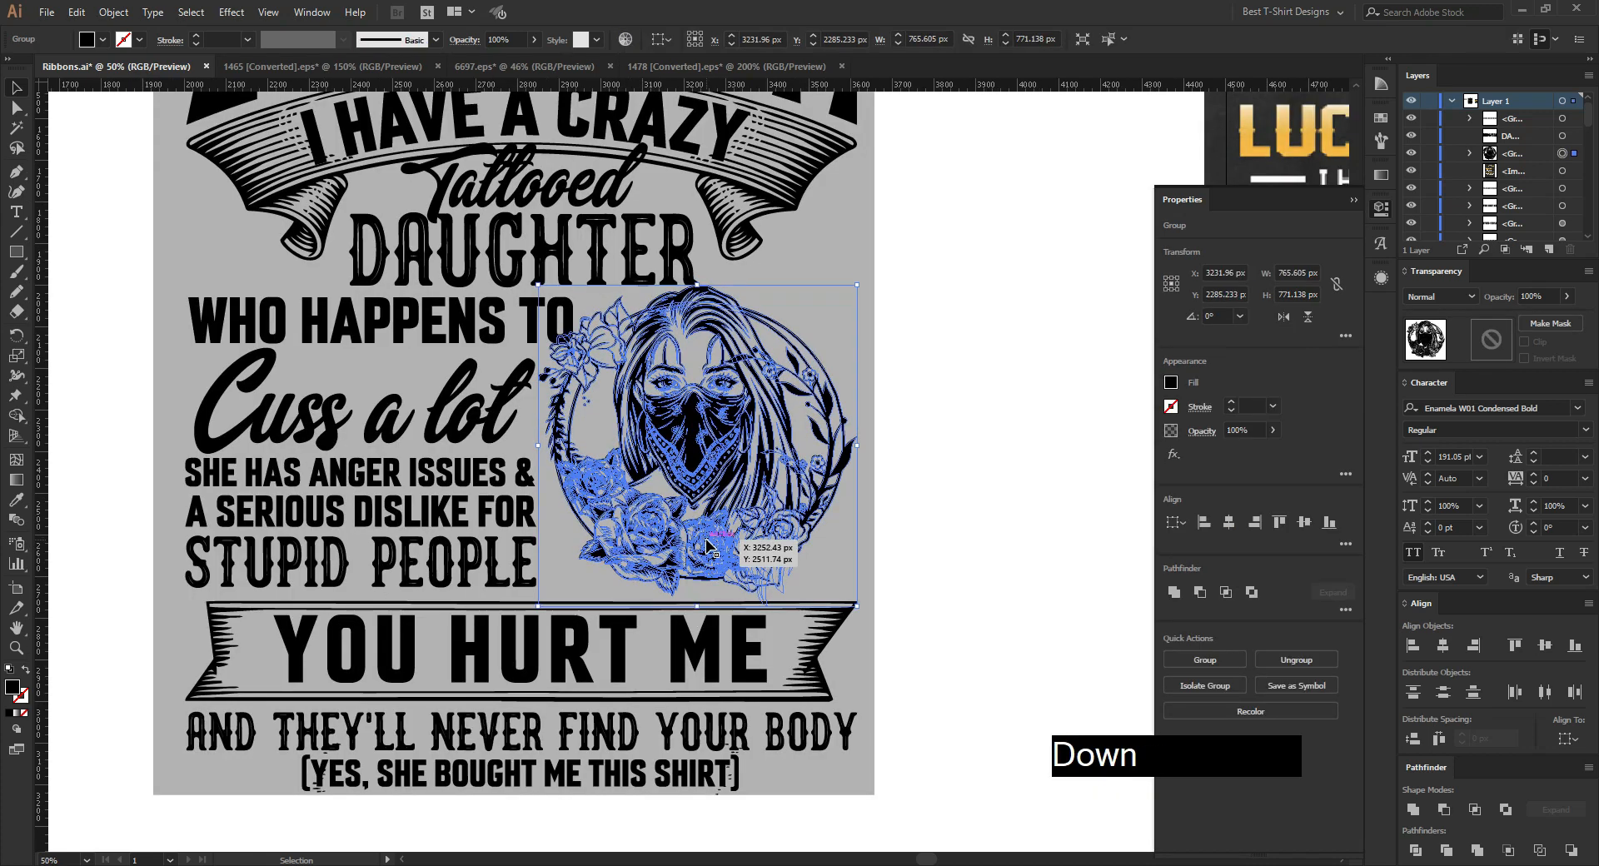
key(Down)
key(Right)
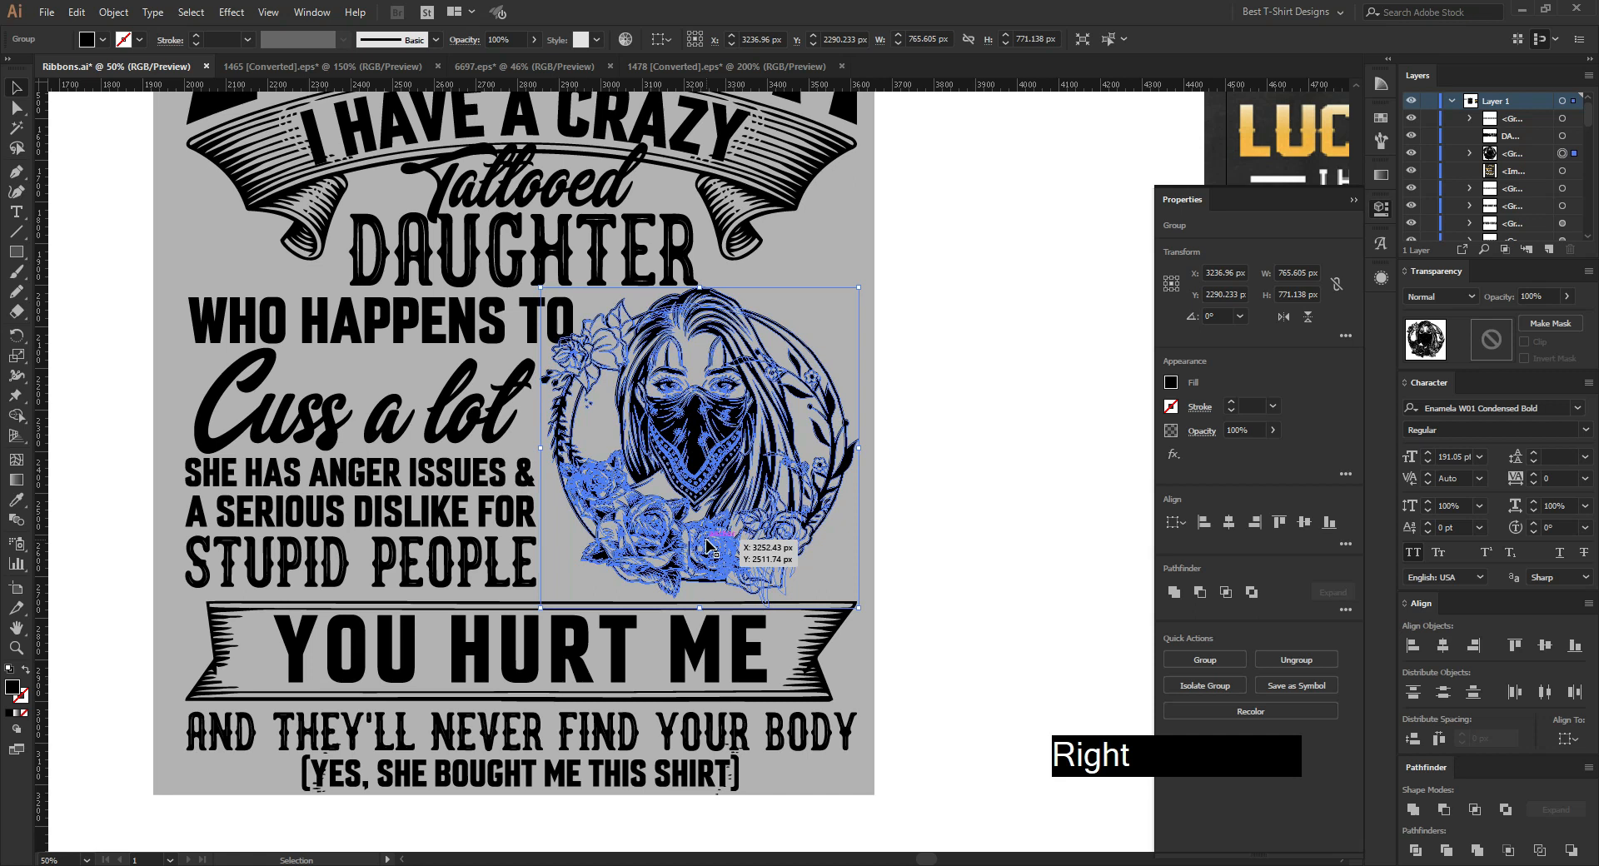
click(931, 559)
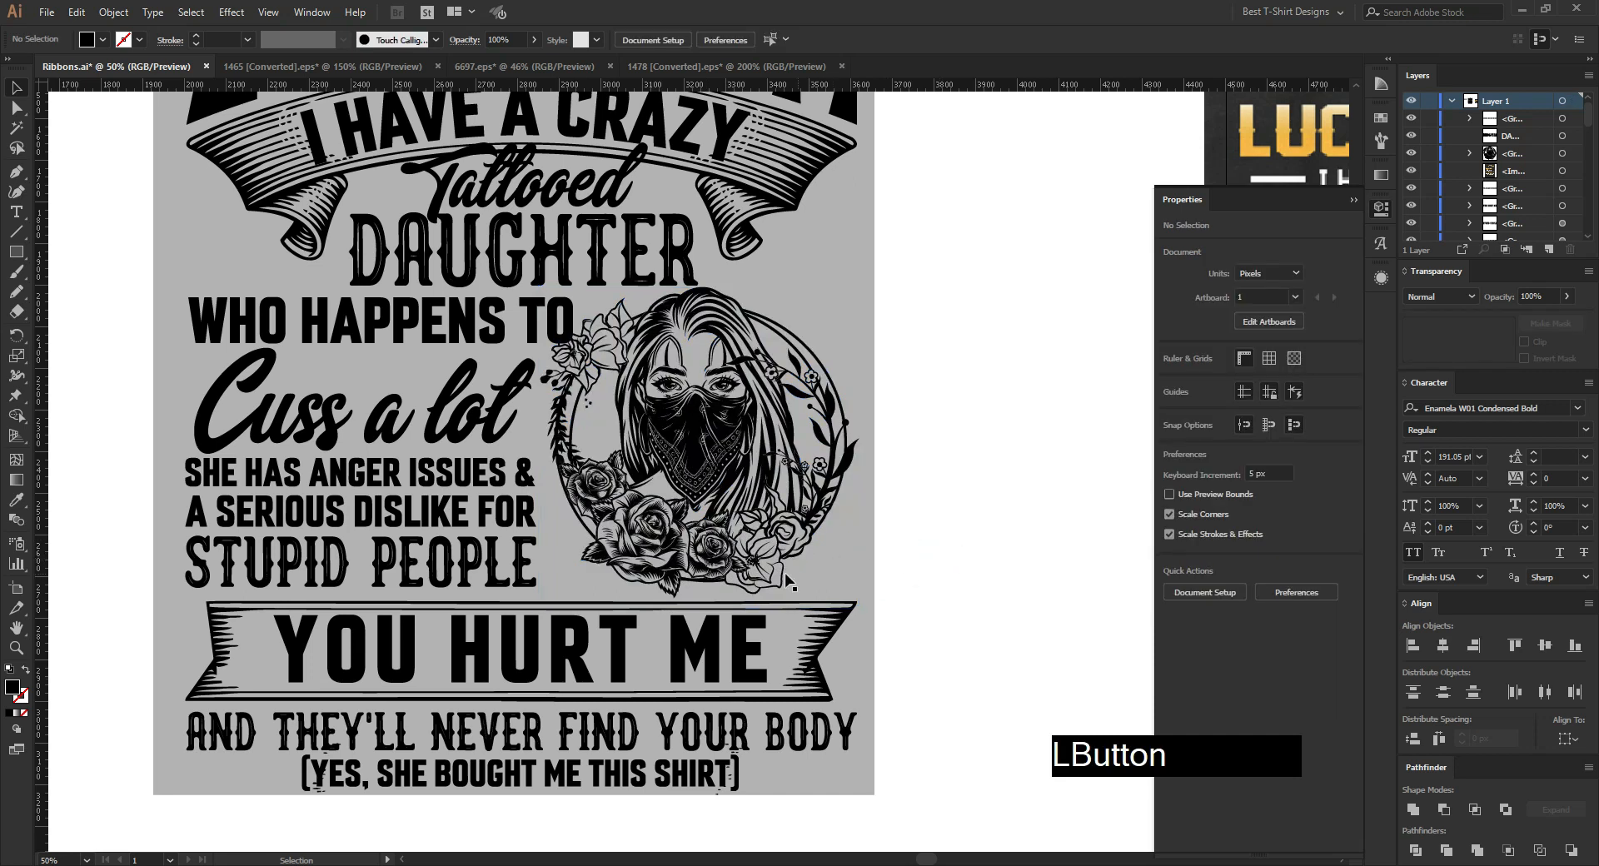
Step: Convert the DAUGHTER text to outlines
scroll(787, 583, down, 1)
scroll(500, 523, up, 1)
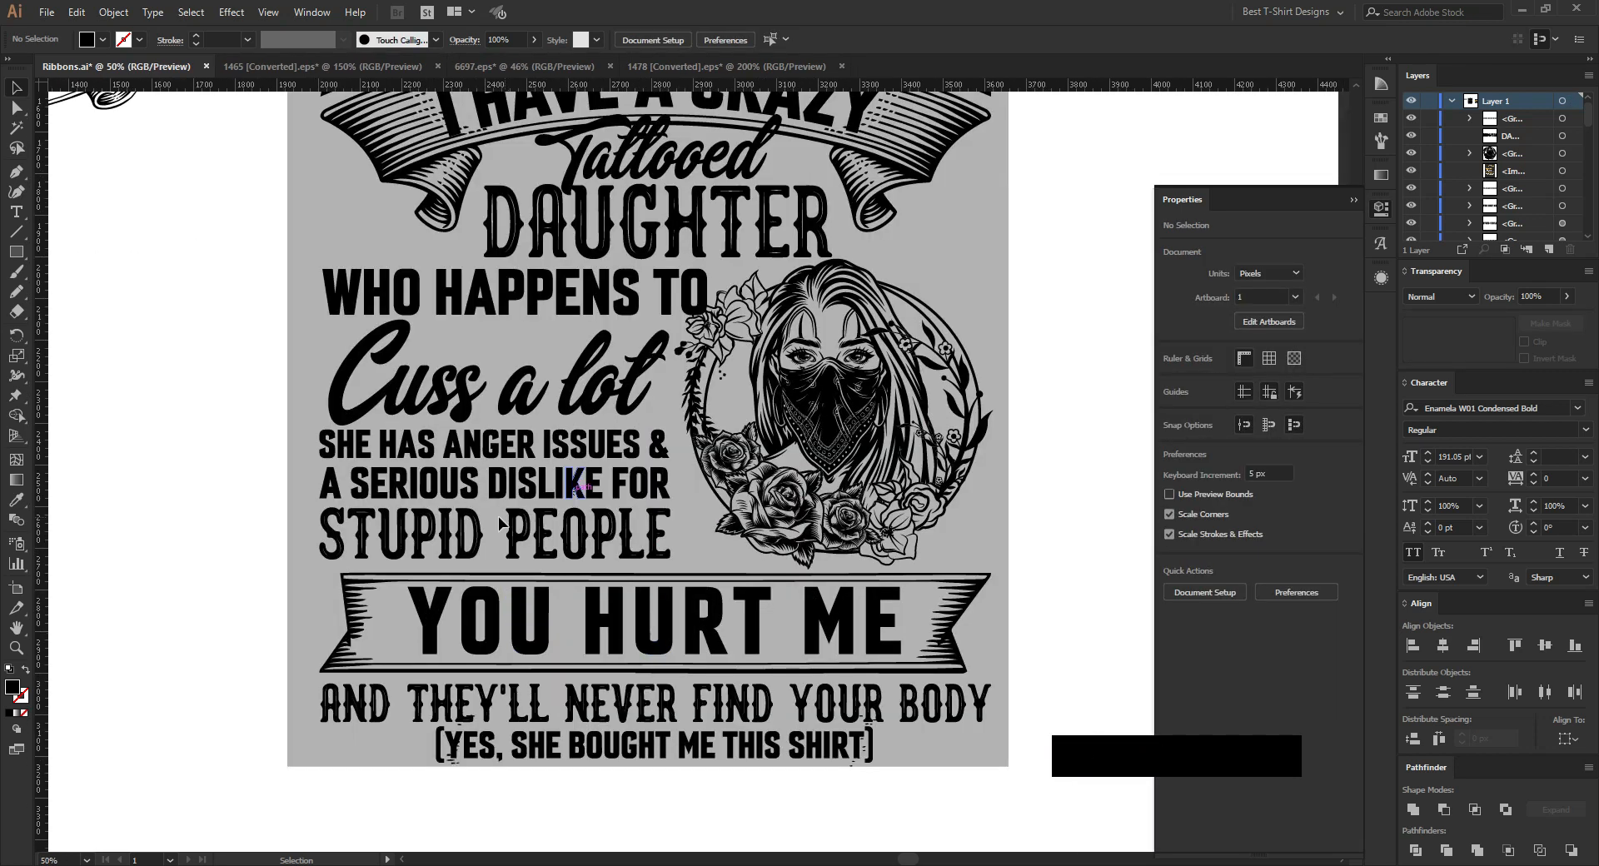
scroll(566, 419, up, 2)
scroll(539, 310, up, 3)
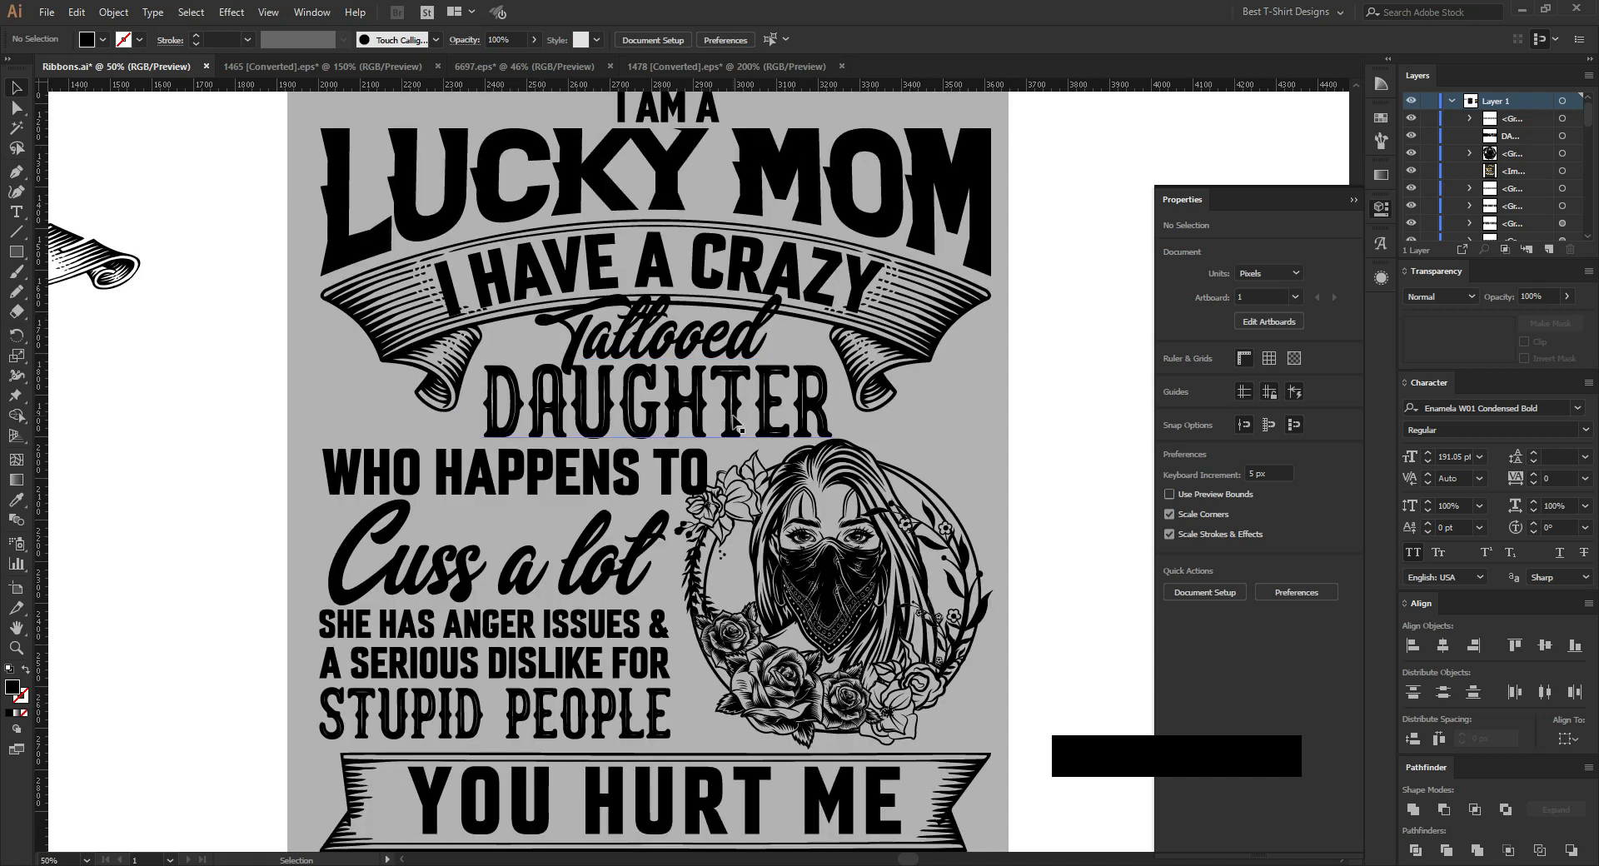
click(705, 410)
right_click(694, 394)
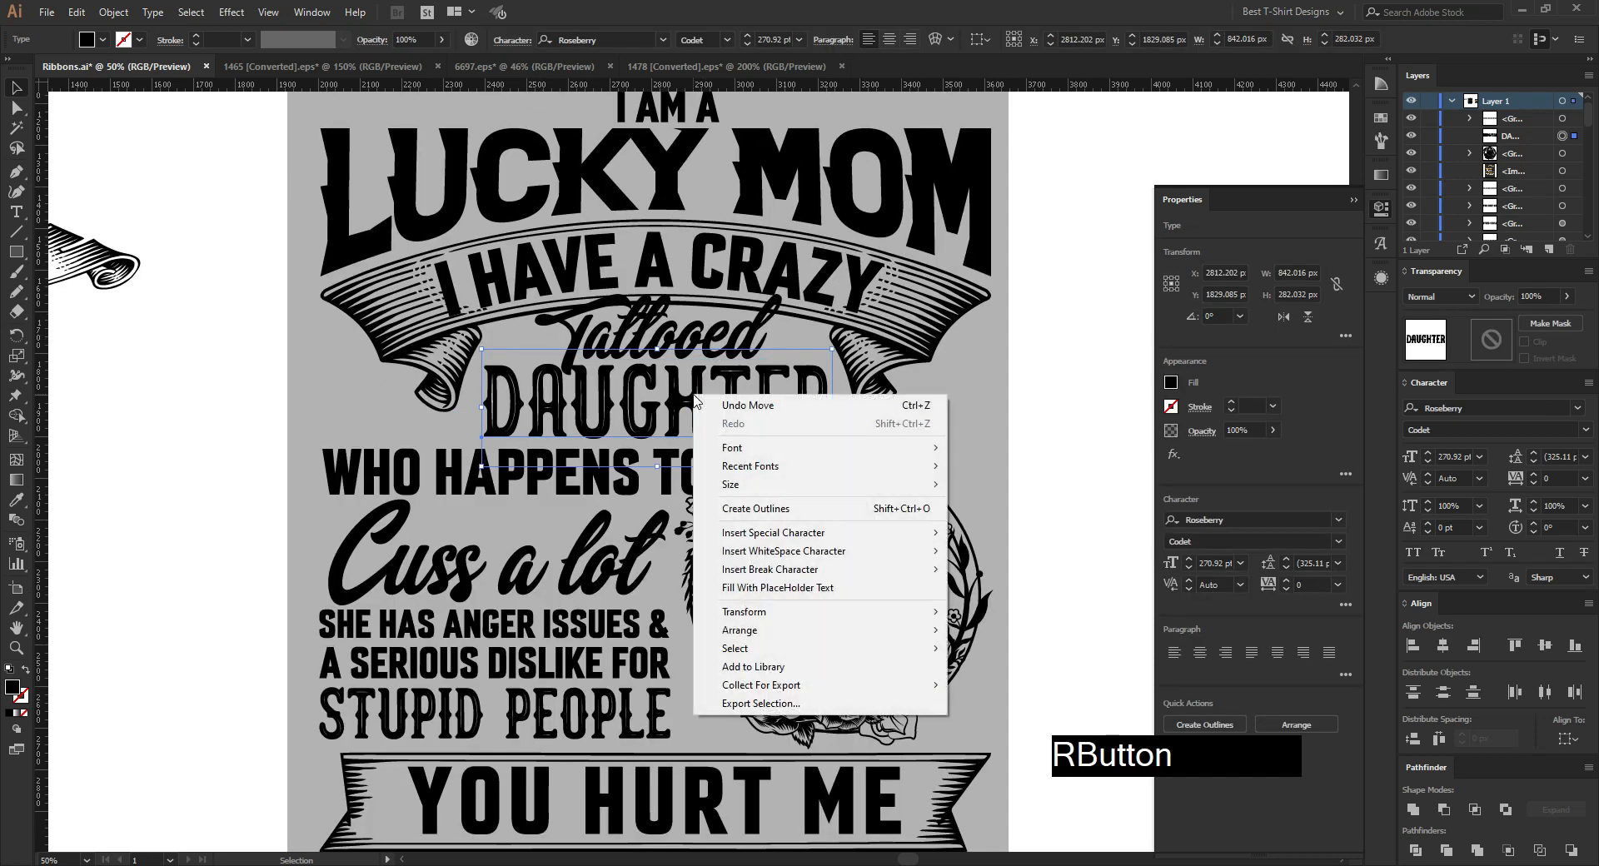
click(783, 510)
Step: Convert the Tattooed script text to outlines
scroll(700, 450, up, 1)
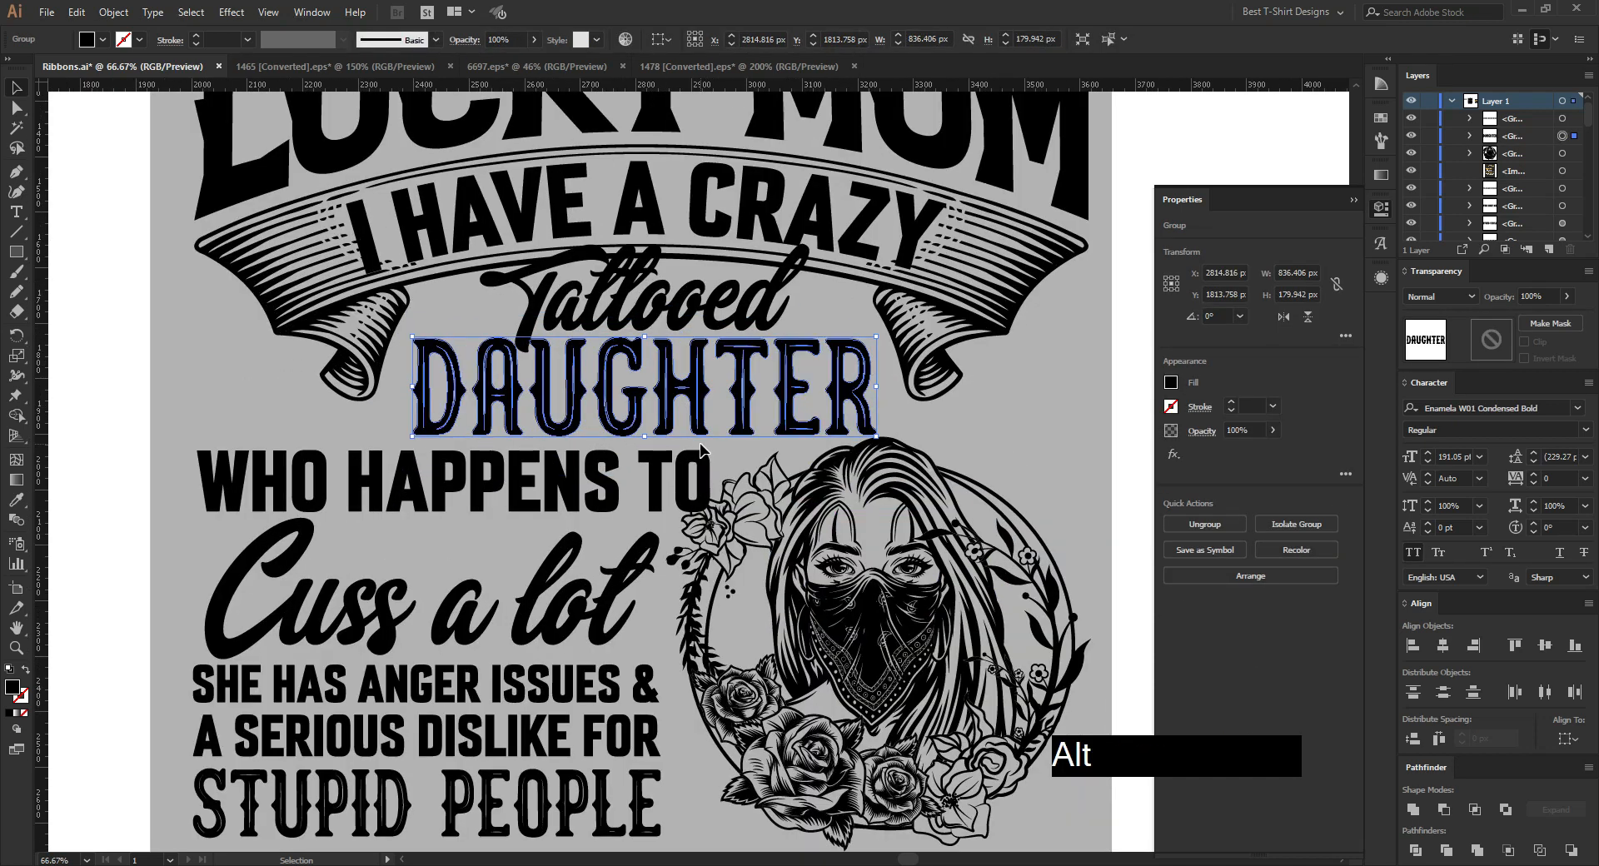
click(656, 310)
right_click(653, 305)
click(694, 414)
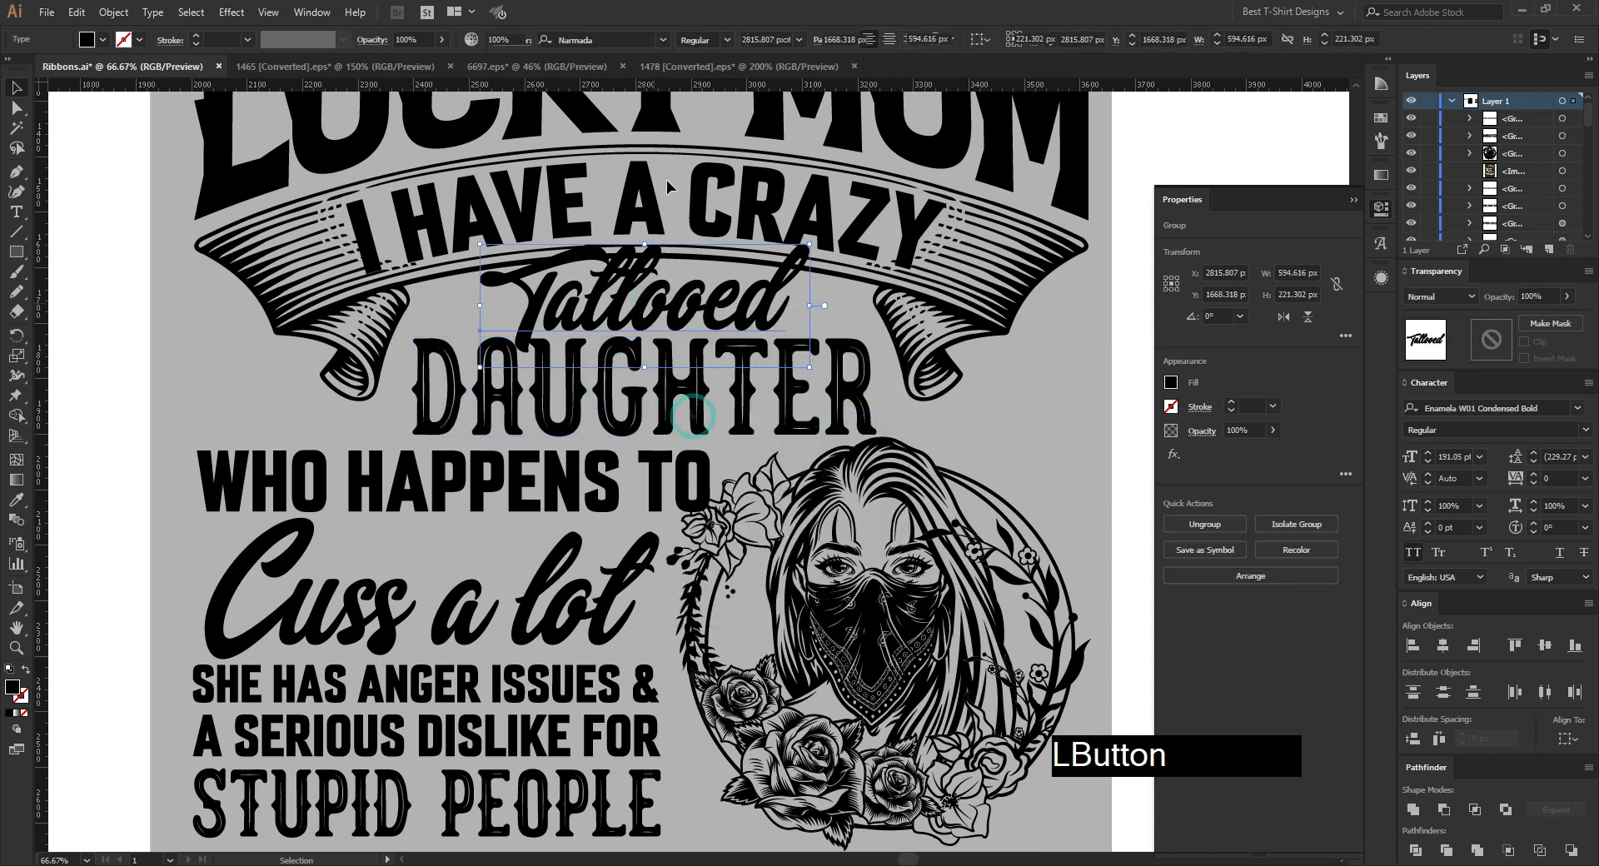
Step: Create a 10 px offset path with miter joins around the Tattooed lettering and cut the offset shape to the clipboard
scroll(666, 173, up, 1)
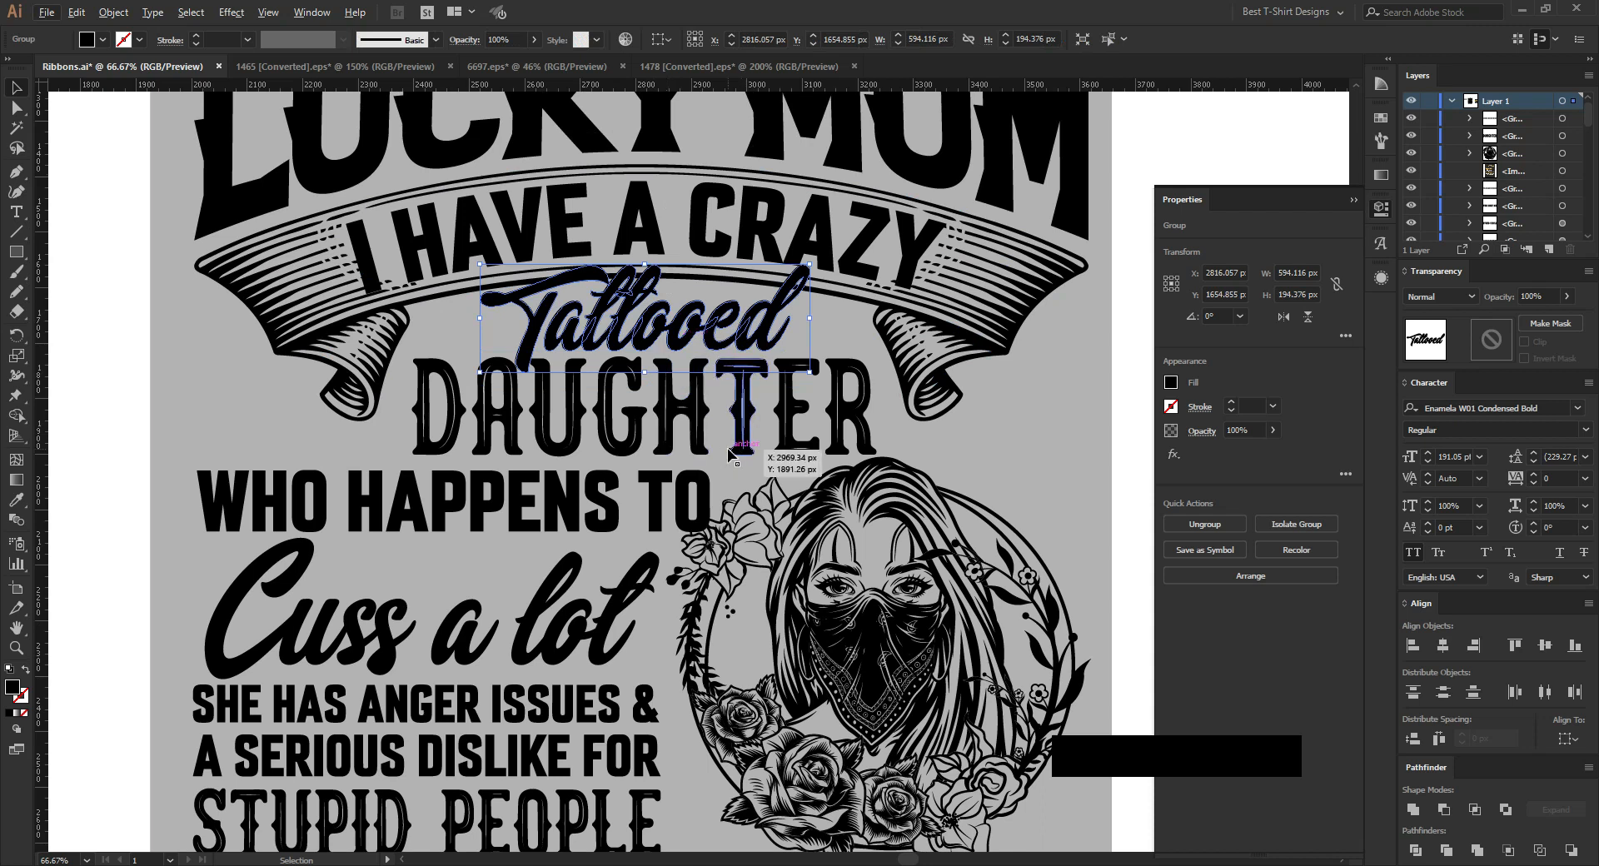
key(ctrl+alt+f)
click(1034, 624)
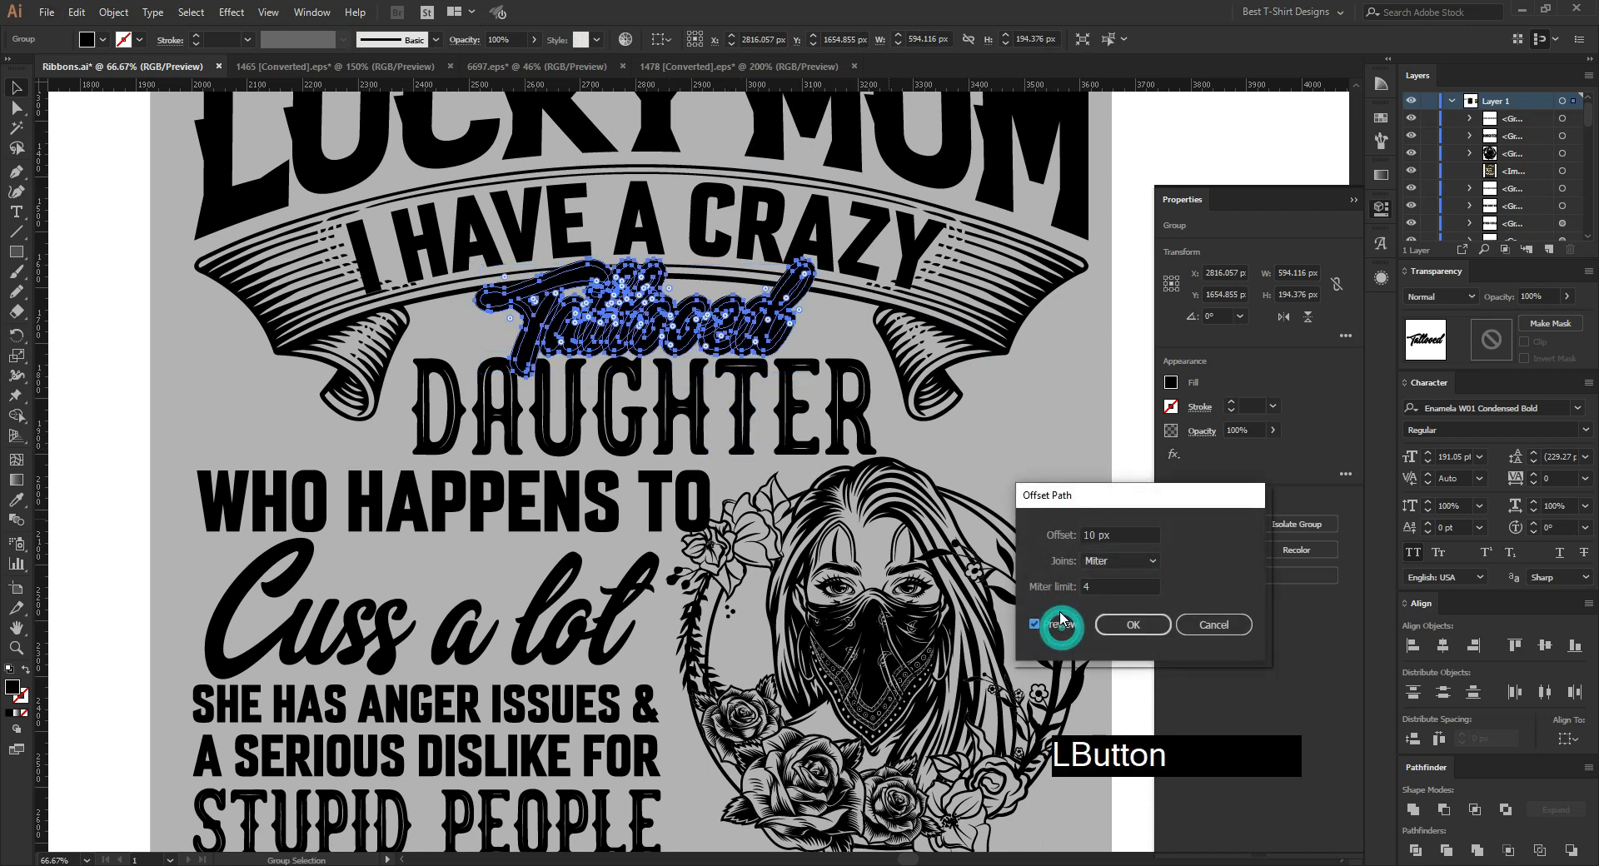
click(1132, 625)
key(ctrl+shift+a)
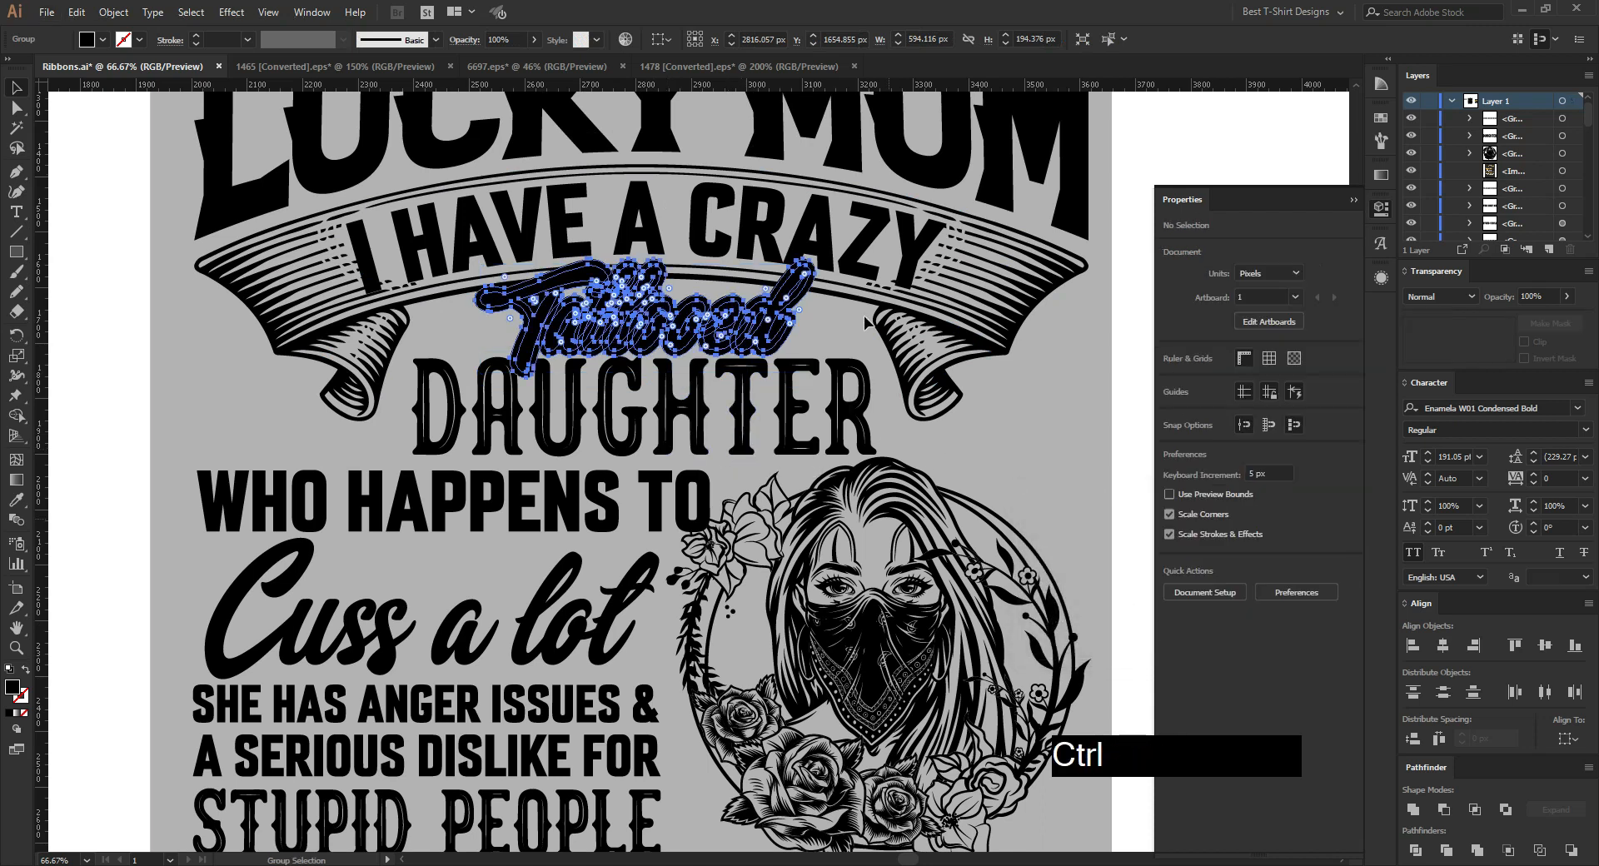
Step: Convert the arched I HAVE A CRAZY text to outlines and expand its warp appearance
click(862, 301)
right_click(839, 264)
click(883, 375)
click(114, 11)
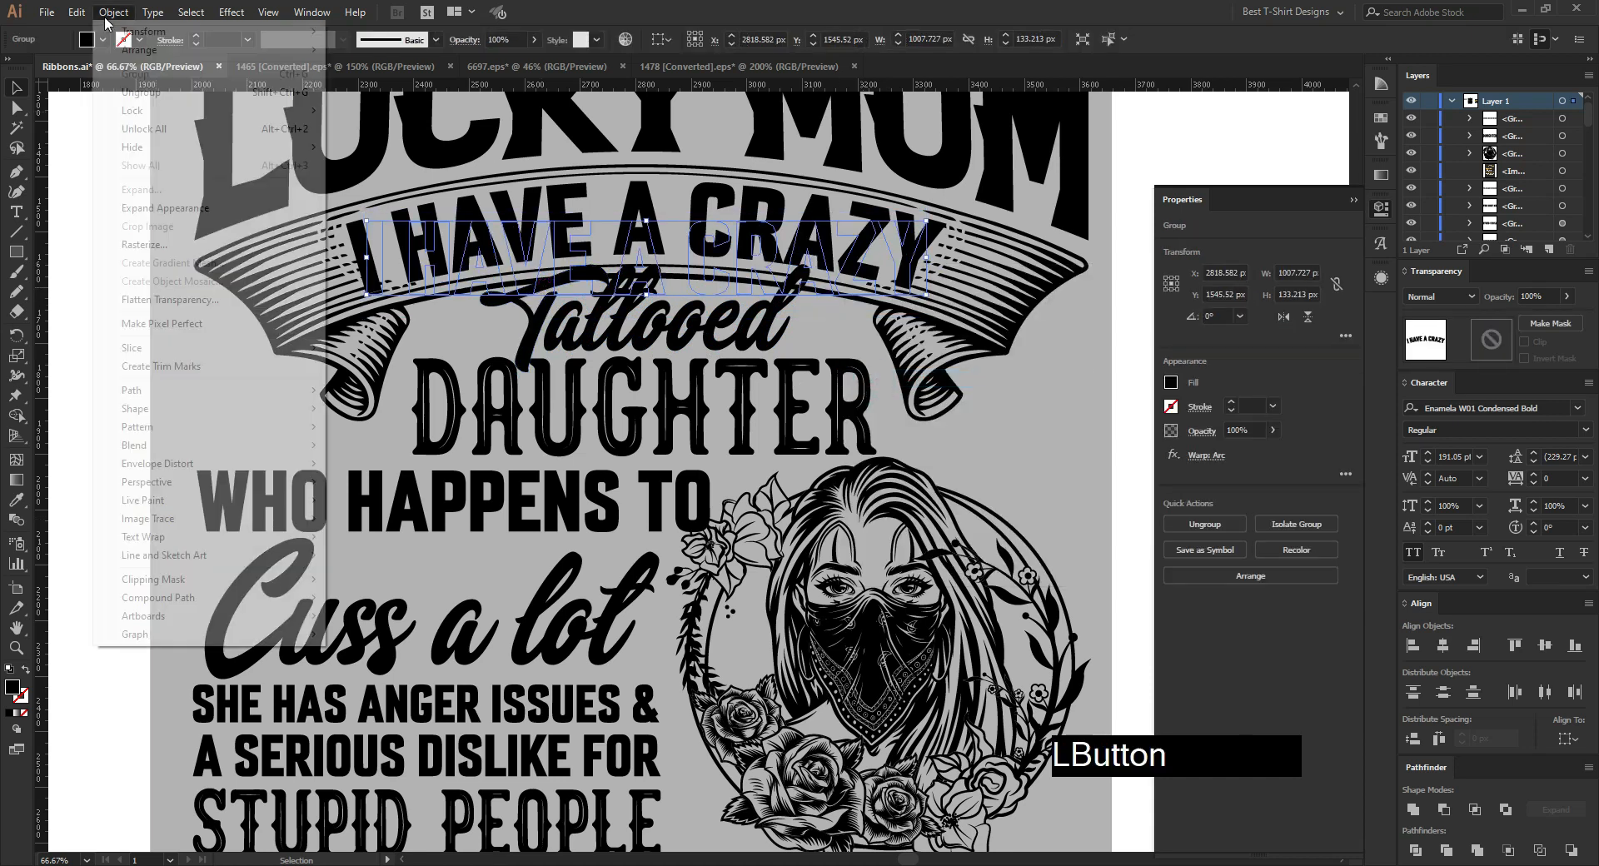
click(148, 208)
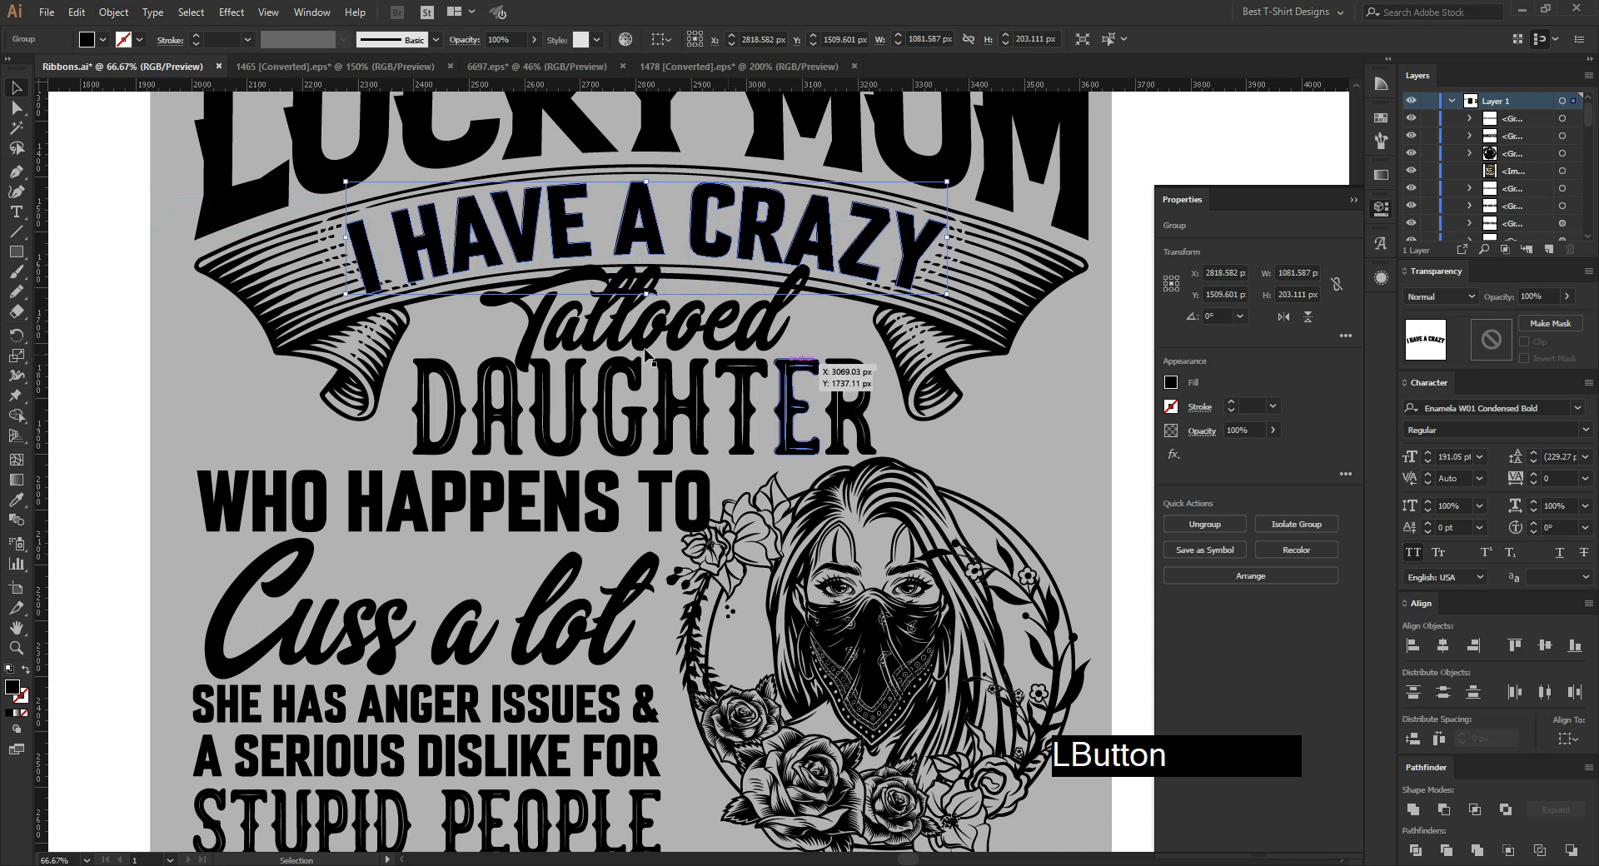
Step: Group I HAVE A CRAZY with its ribbon and add an unclipped opacity mask containing the Tattooed offset shape, pasted in place
shift+click(856, 317)
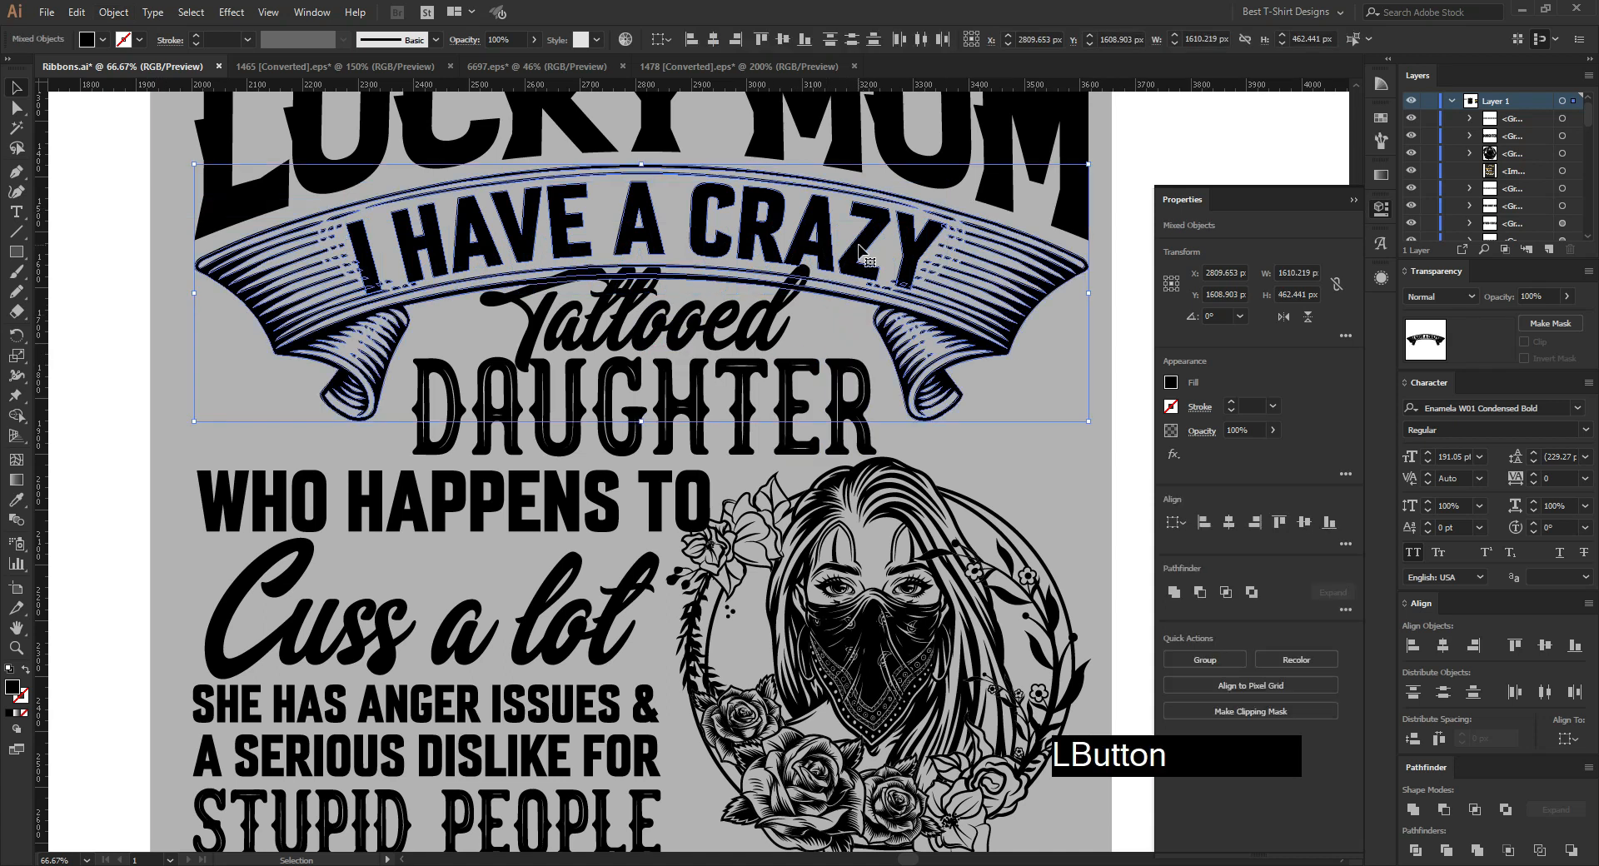
key(ctrl+g)
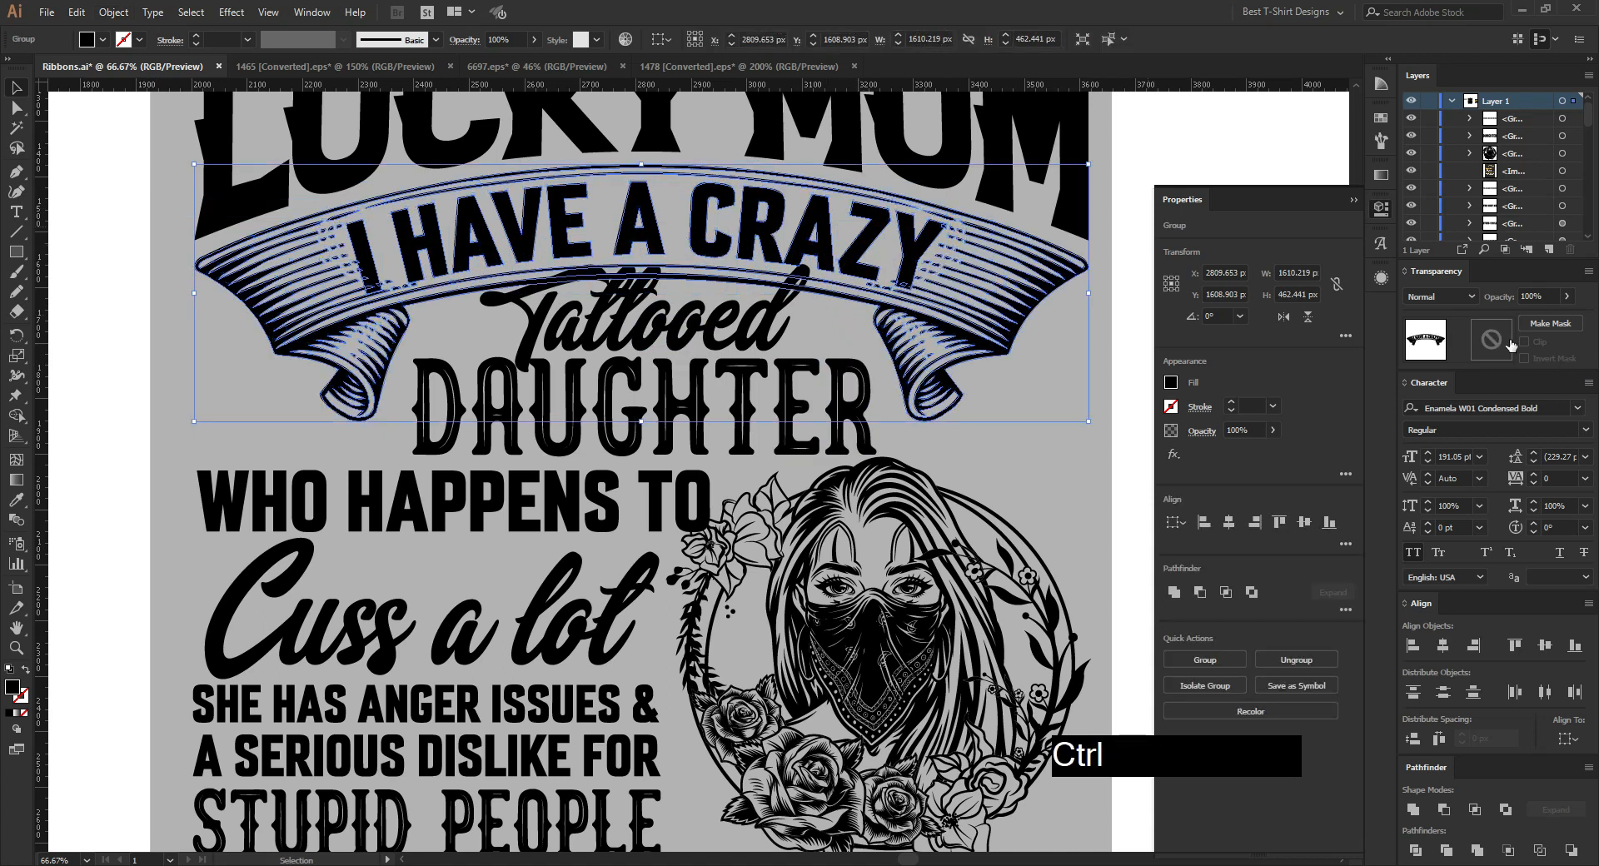
click(1497, 342)
key(ctrl+f)
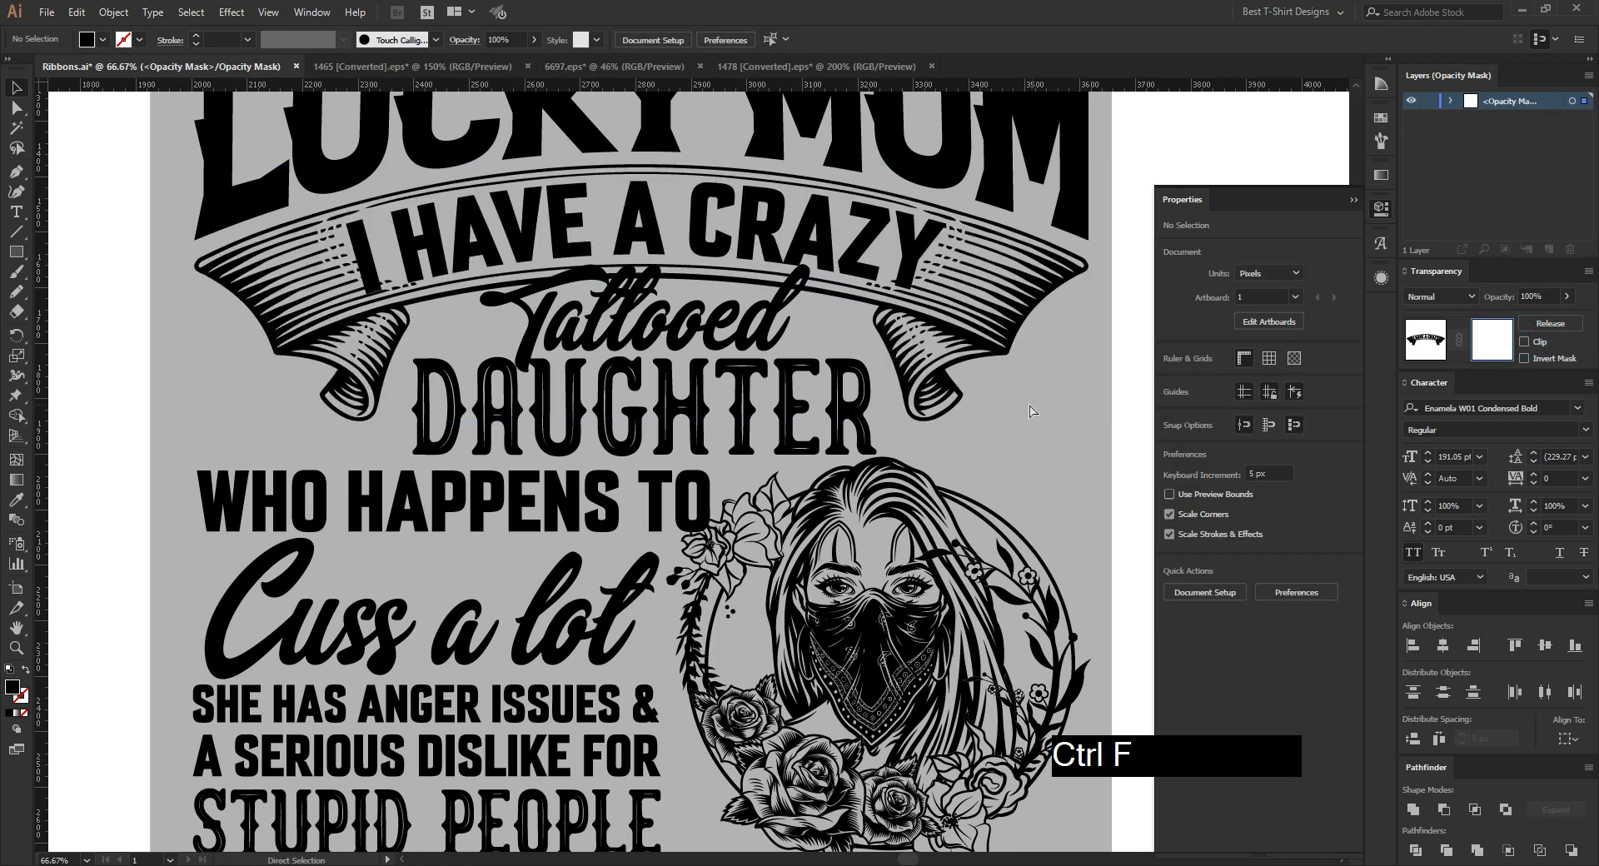
click(1007, 431)
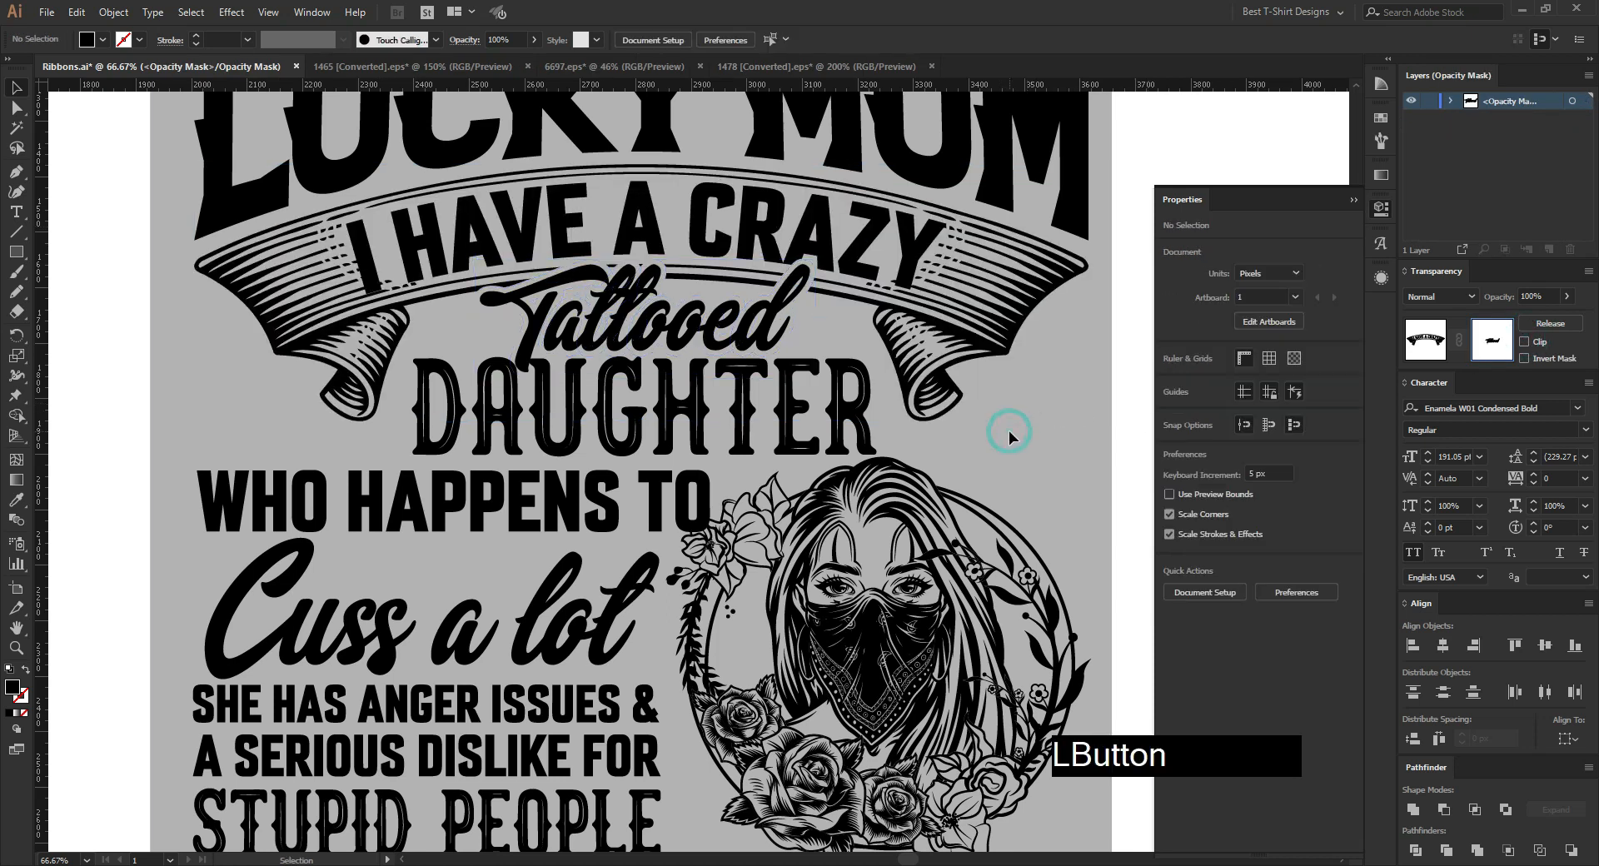
scroll(654, 233, up, 1)
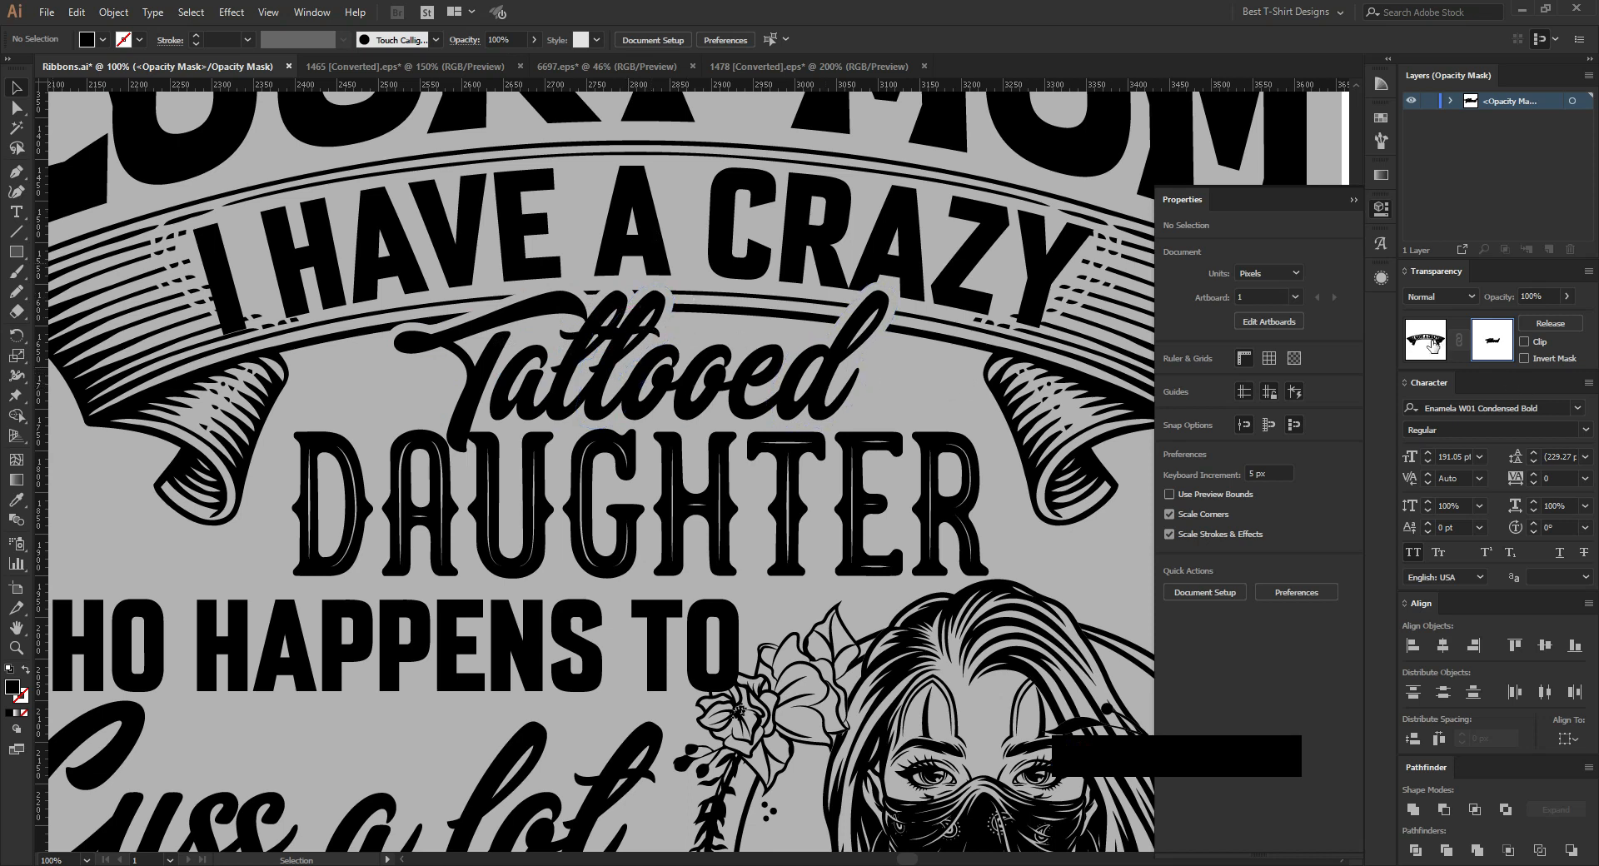
Step: Give the DAUGHTER lettering an unclipped opacity mask with the Tattooed offset shape pasted in place, and return to the artwork
click(732, 500)
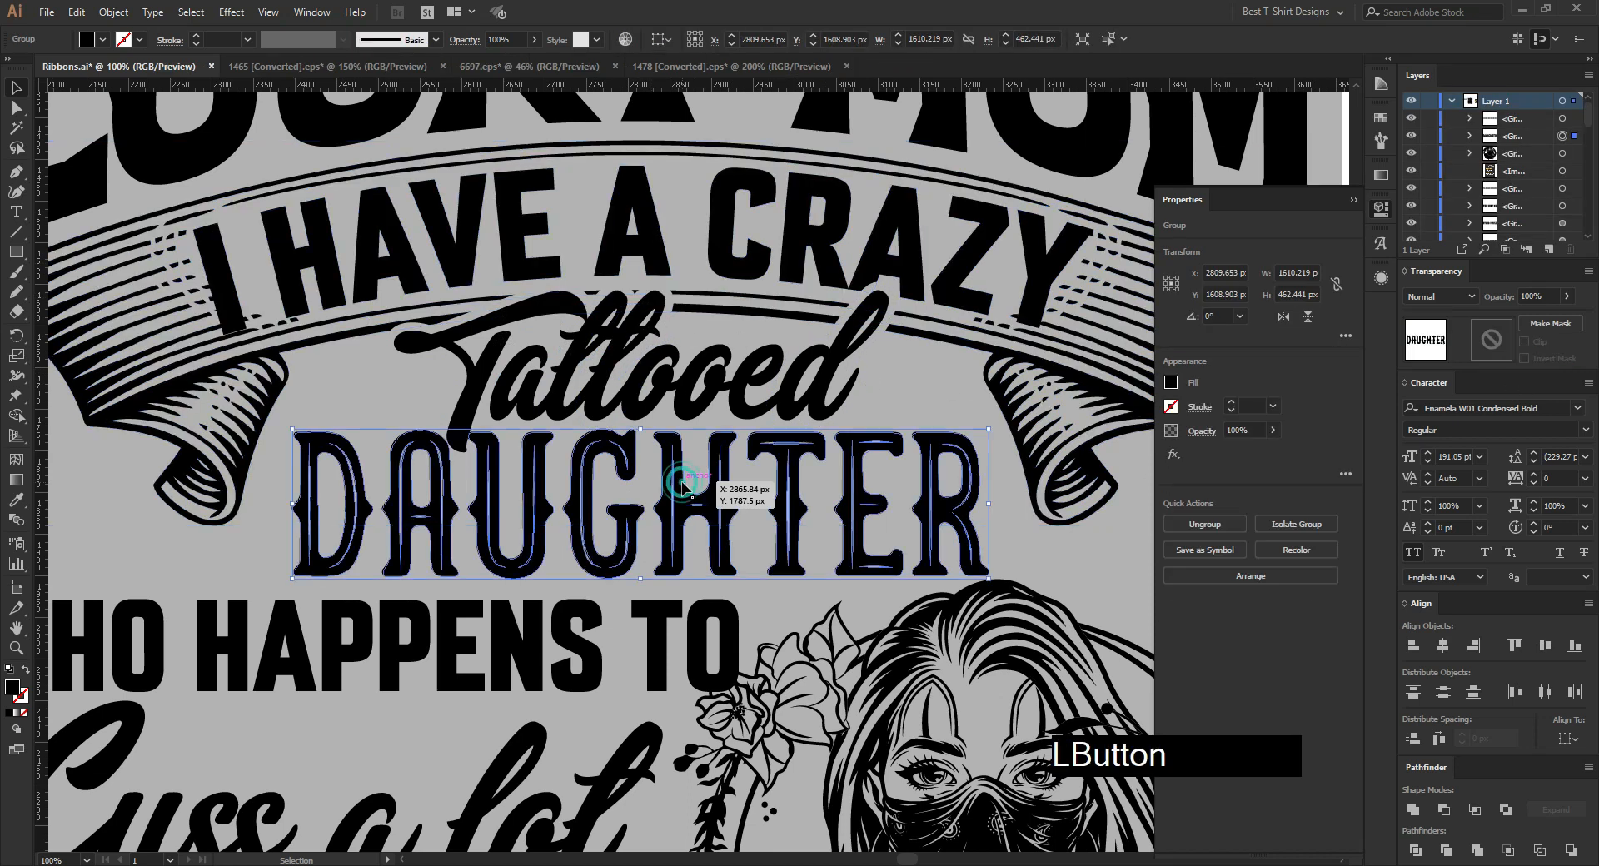
click(1533, 327)
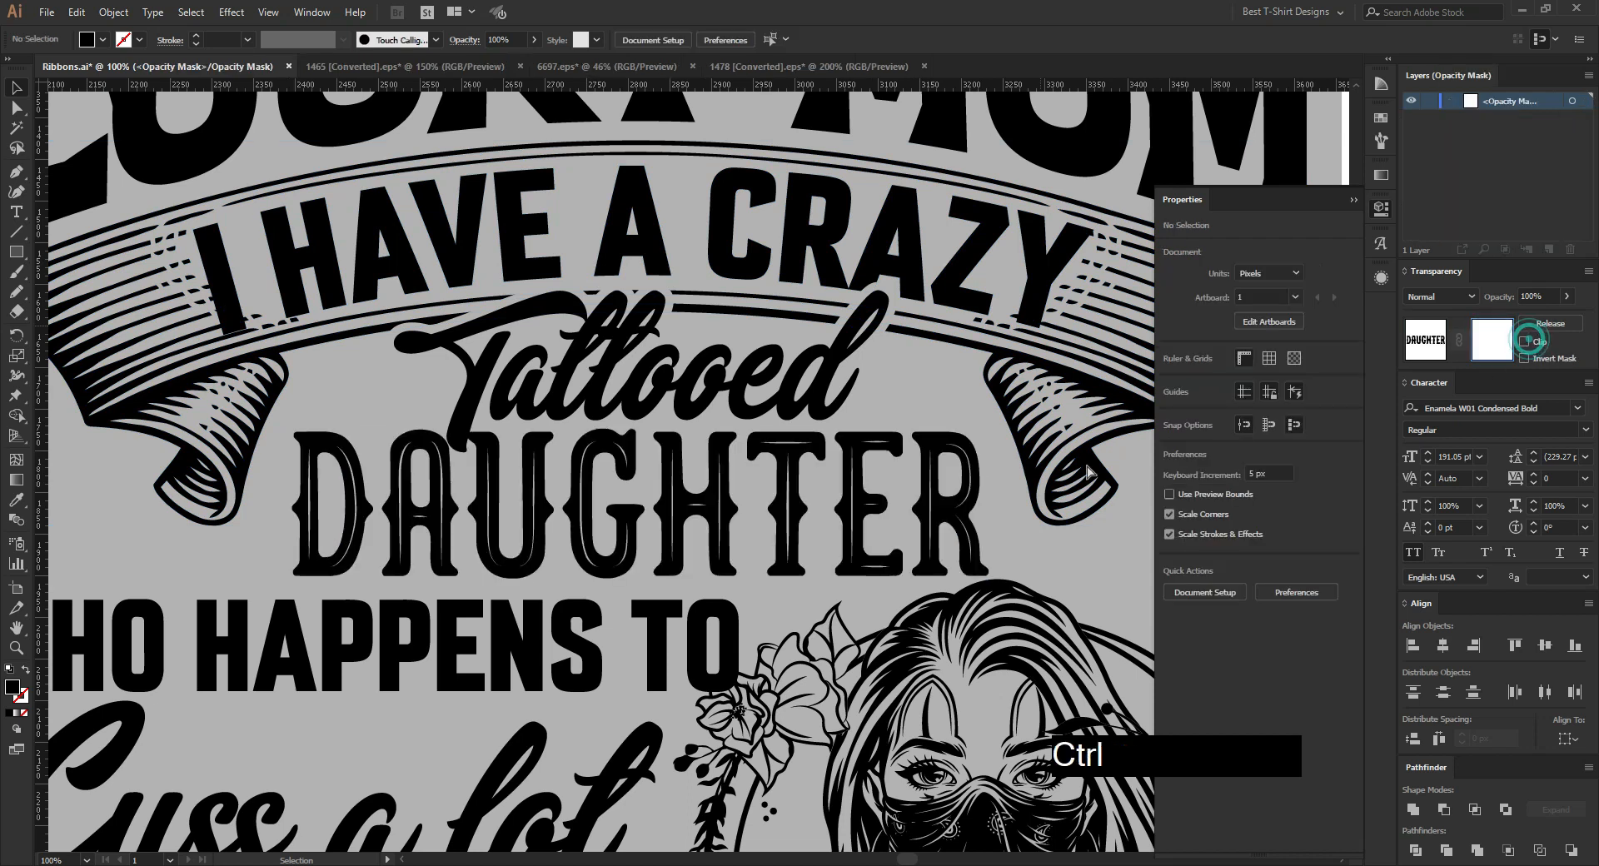
key(ctrl+f)
click(1426, 341)
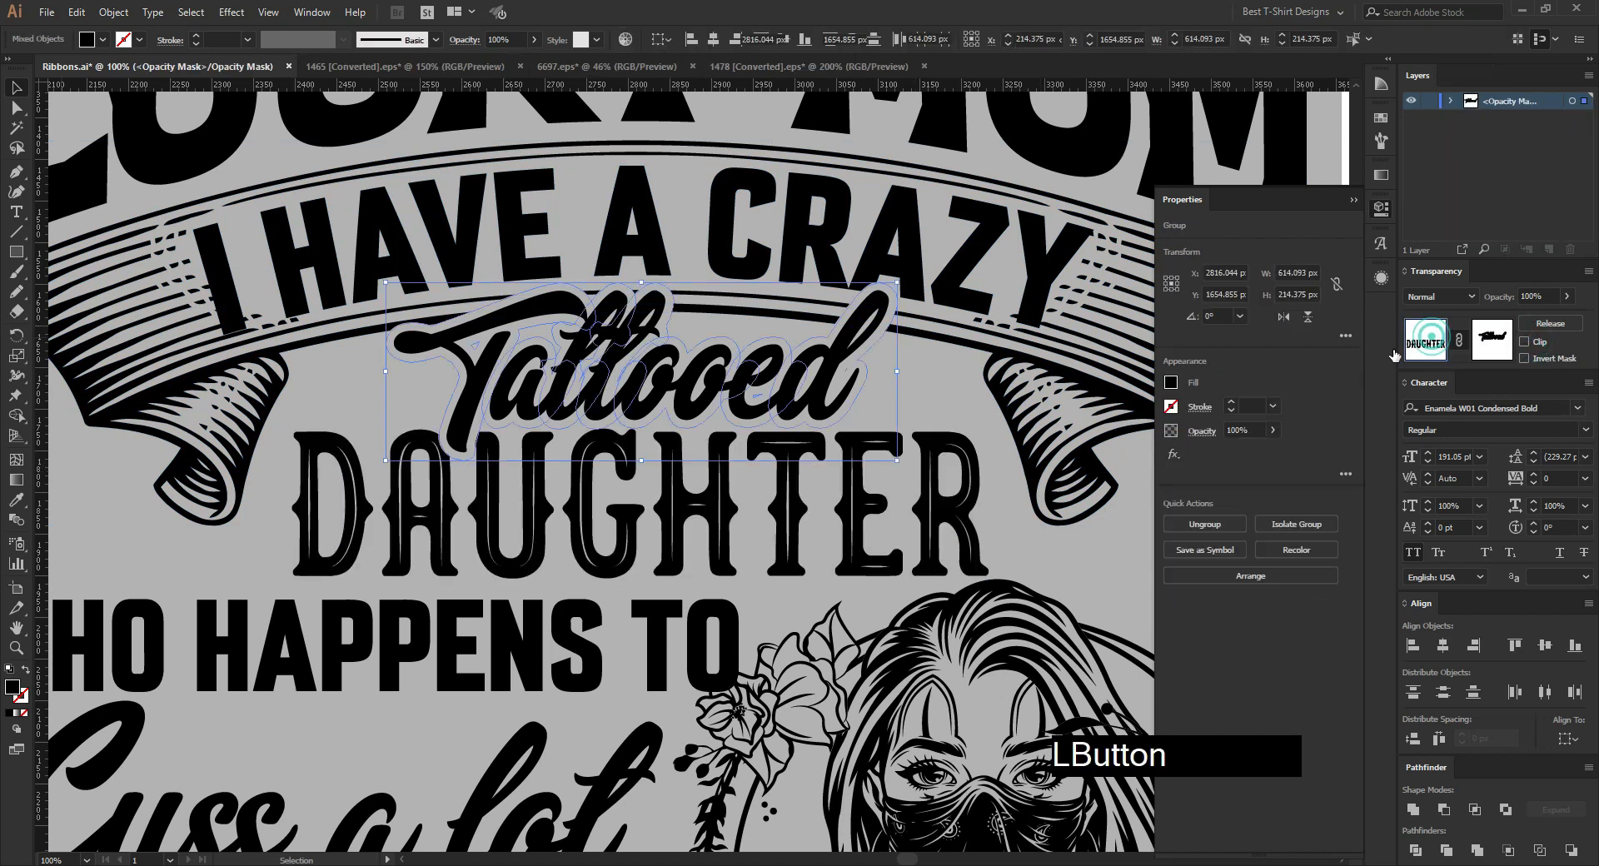
alt+scroll(277, 468, down, 2)
click(276, 467)
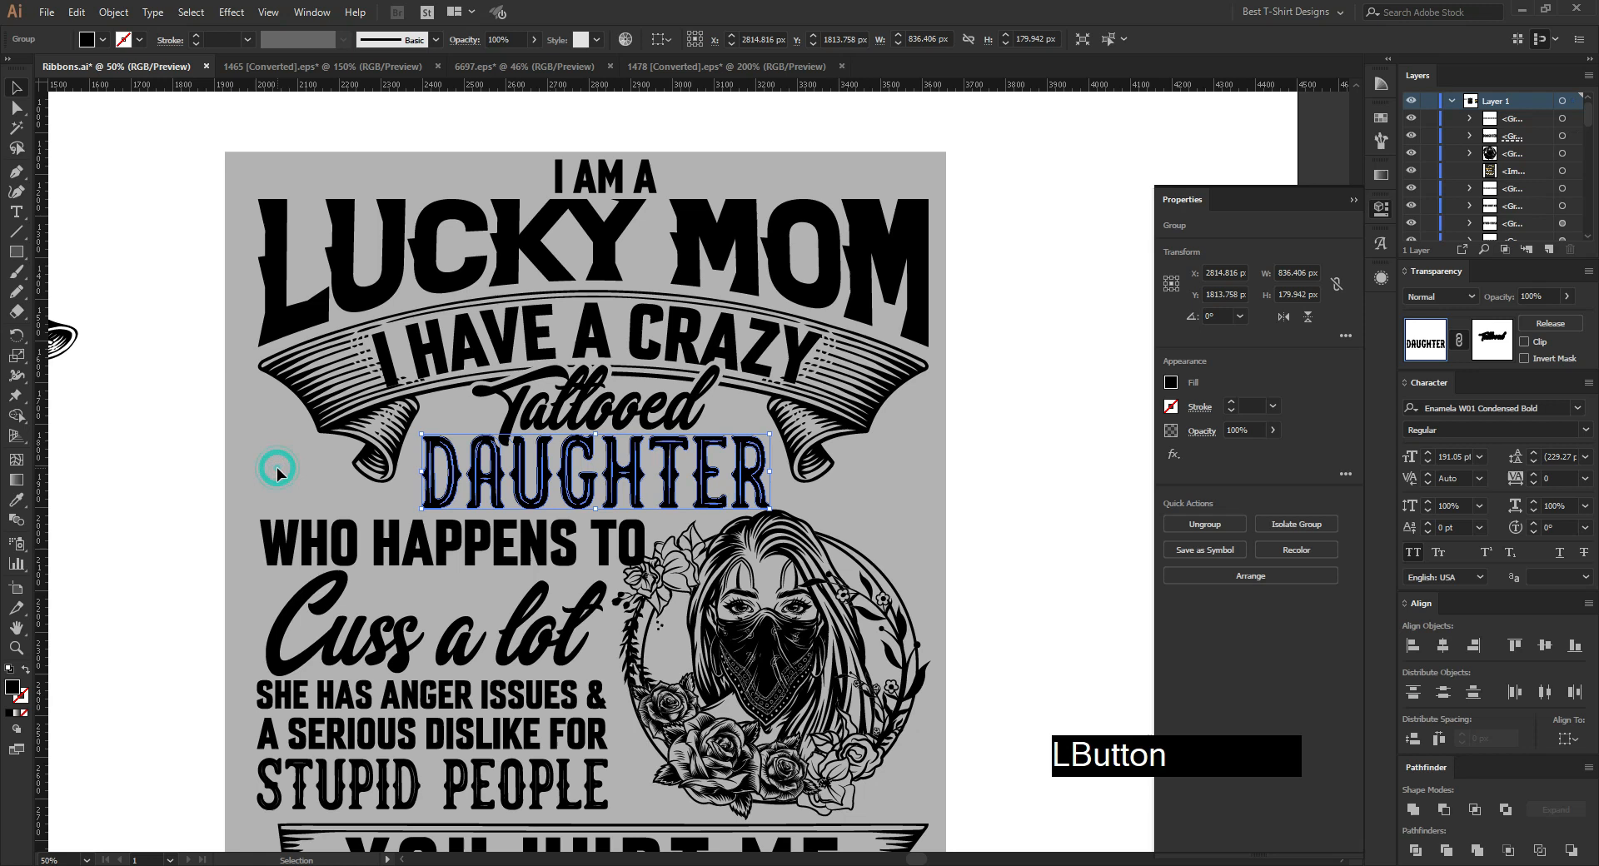
Step: Isolate the ribbon group, create a 10 px miter offset path around the I HAVE A CRAZY lettering, and cut the offset shapes to the clipboard
alt+scroll(278, 468, down, 1)
scroll(846, 518, down, 1)
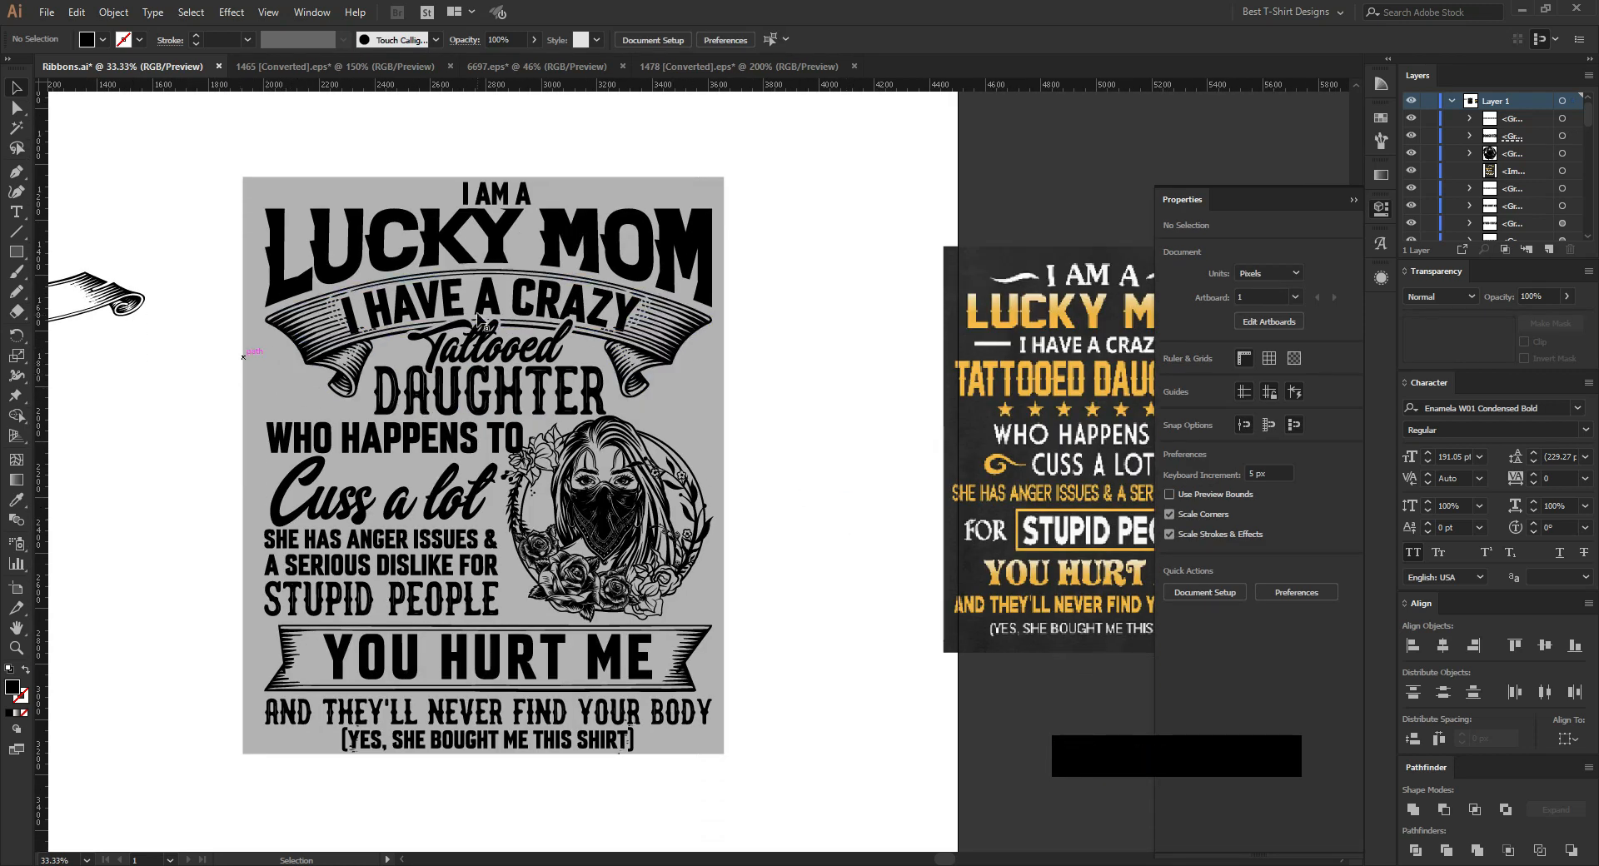
alt+scroll(403, 229, up, 2)
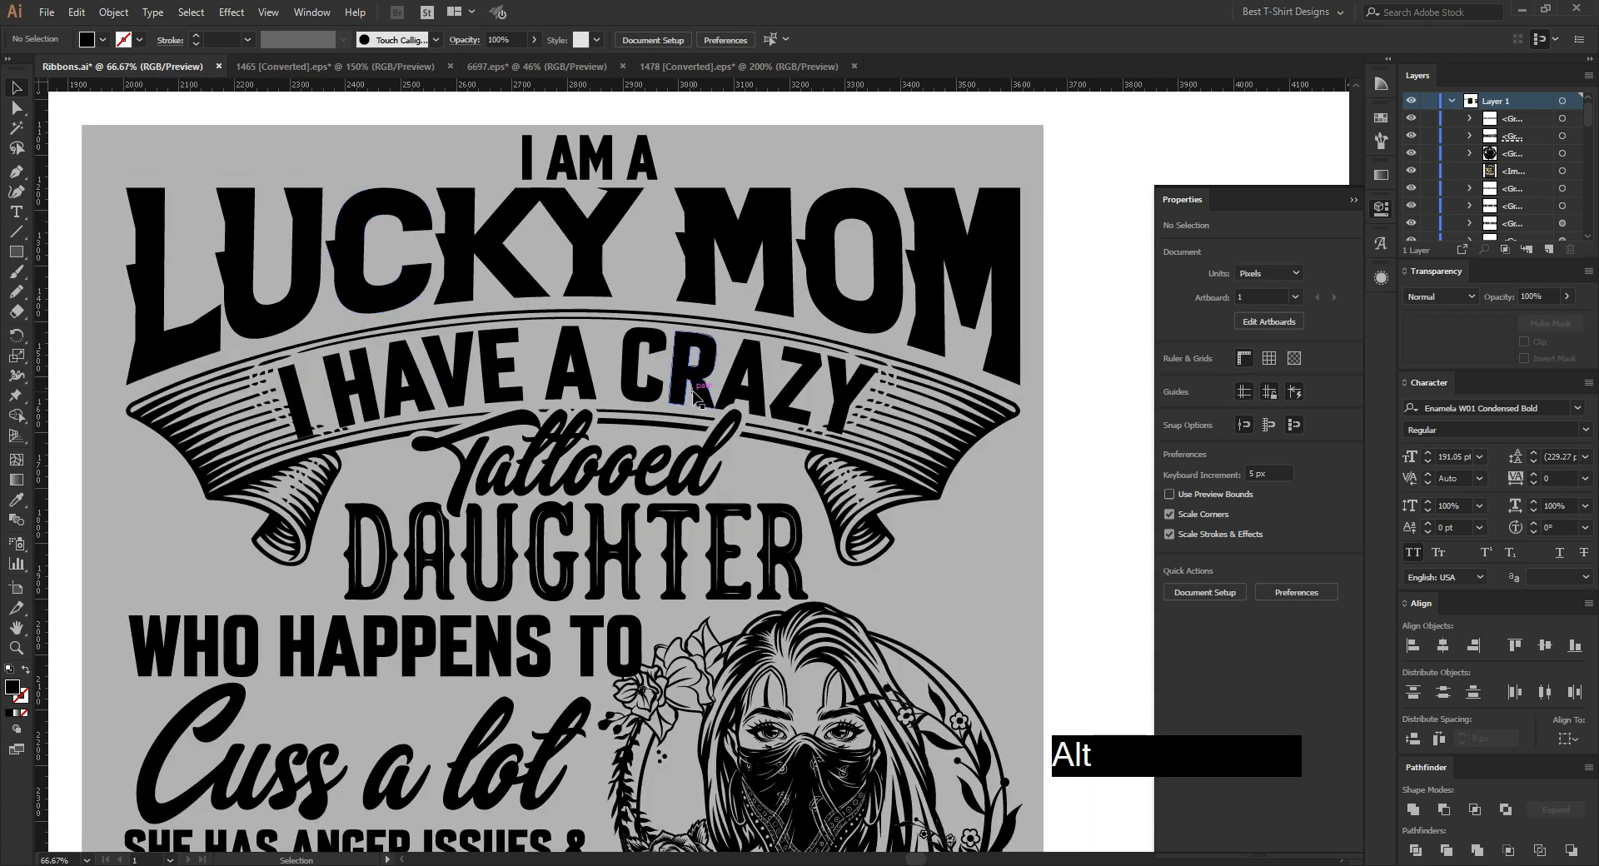
double_click(685, 383)
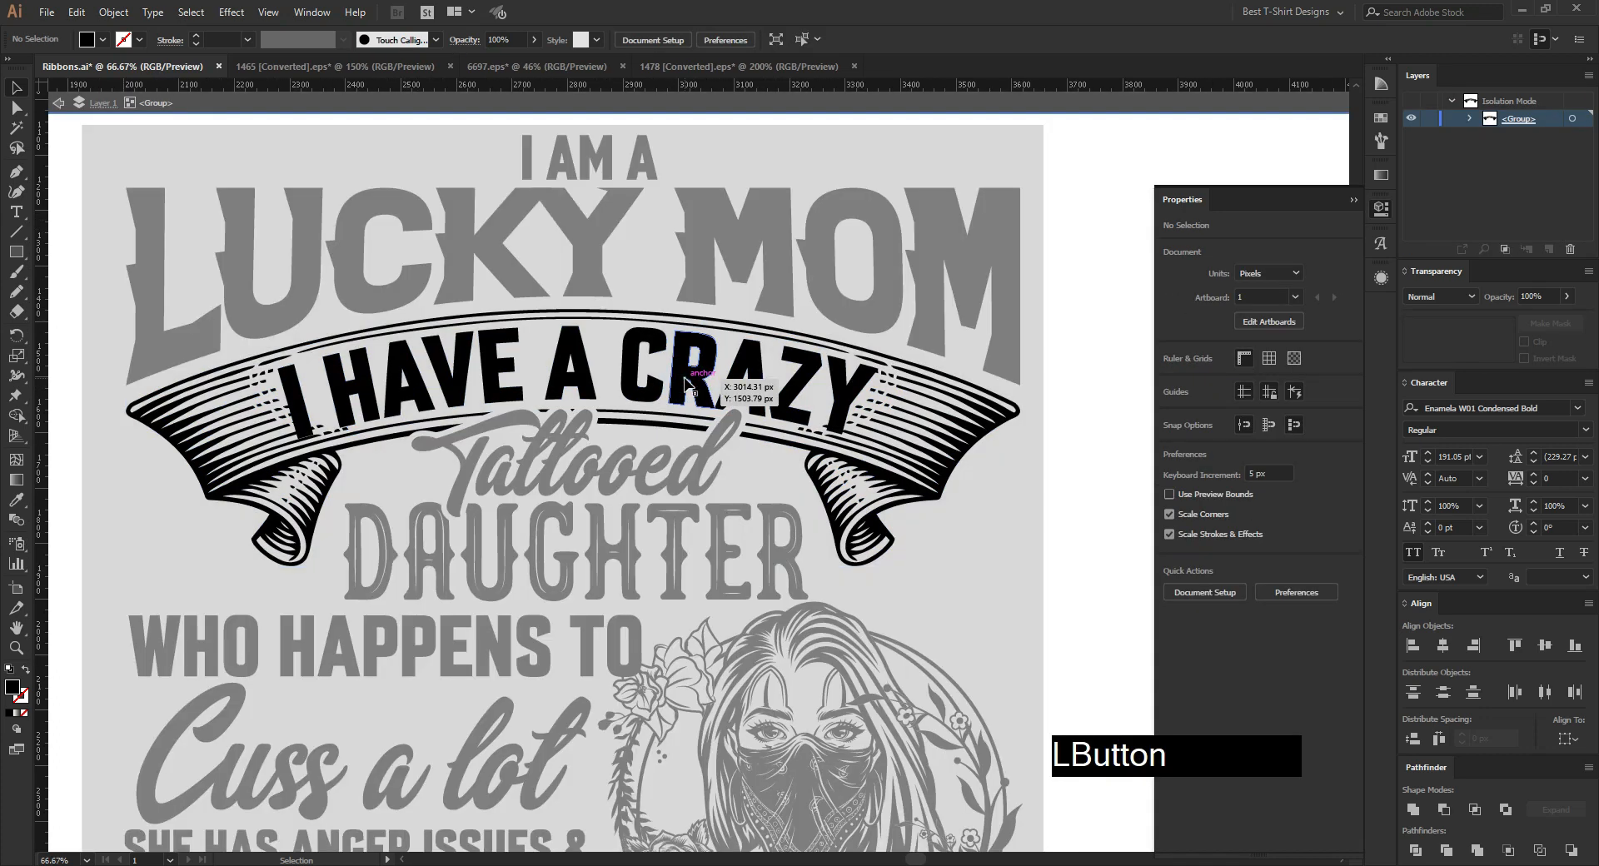
click(684, 383)
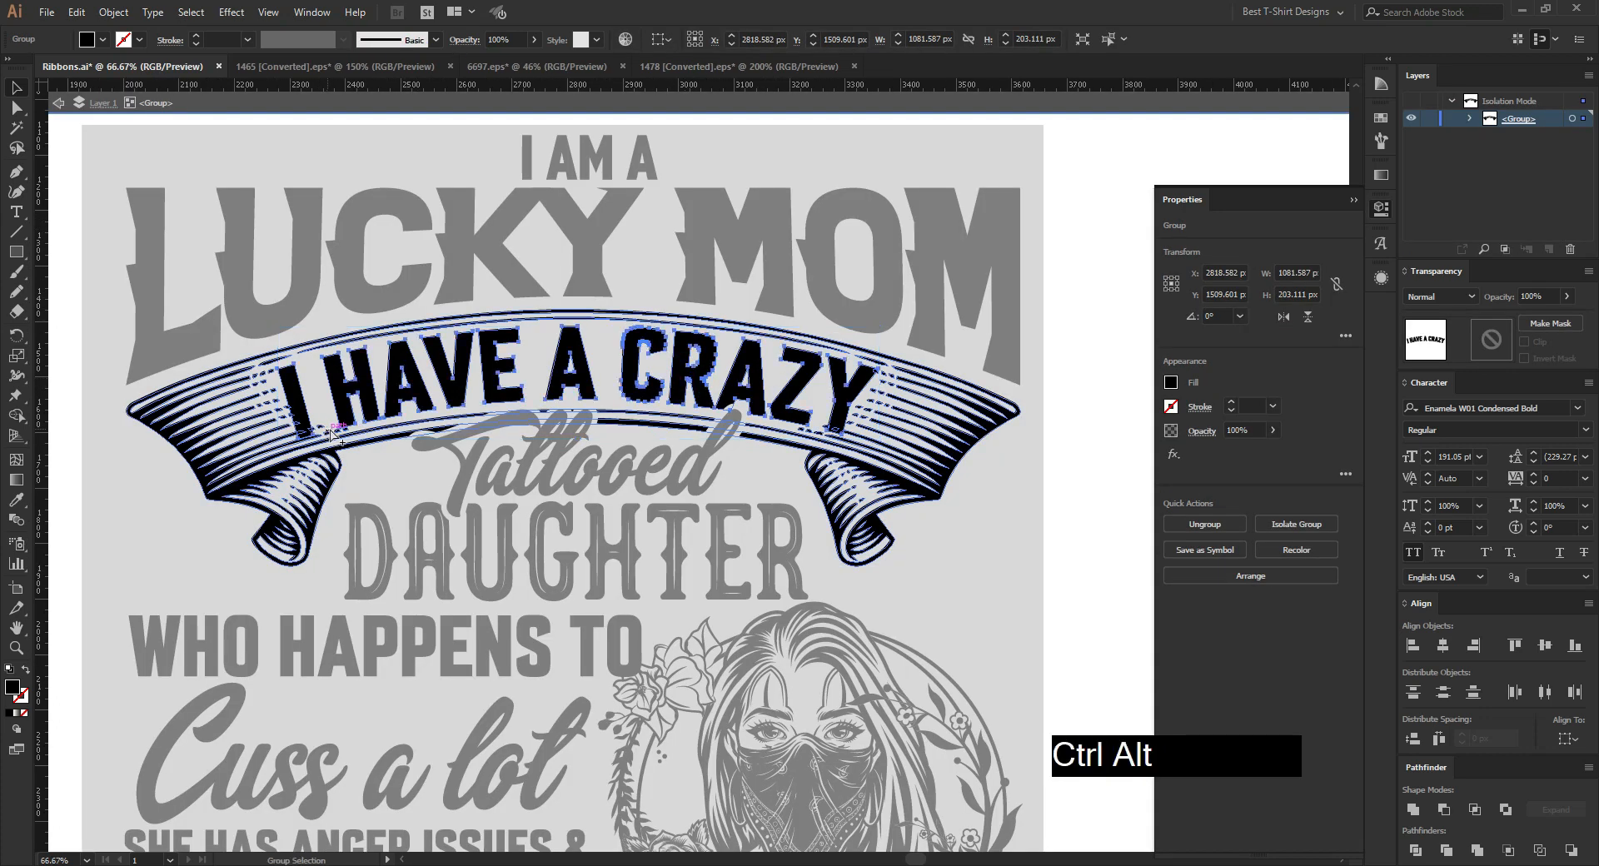
key(ctrl+alt+o)
click(1062, 625)
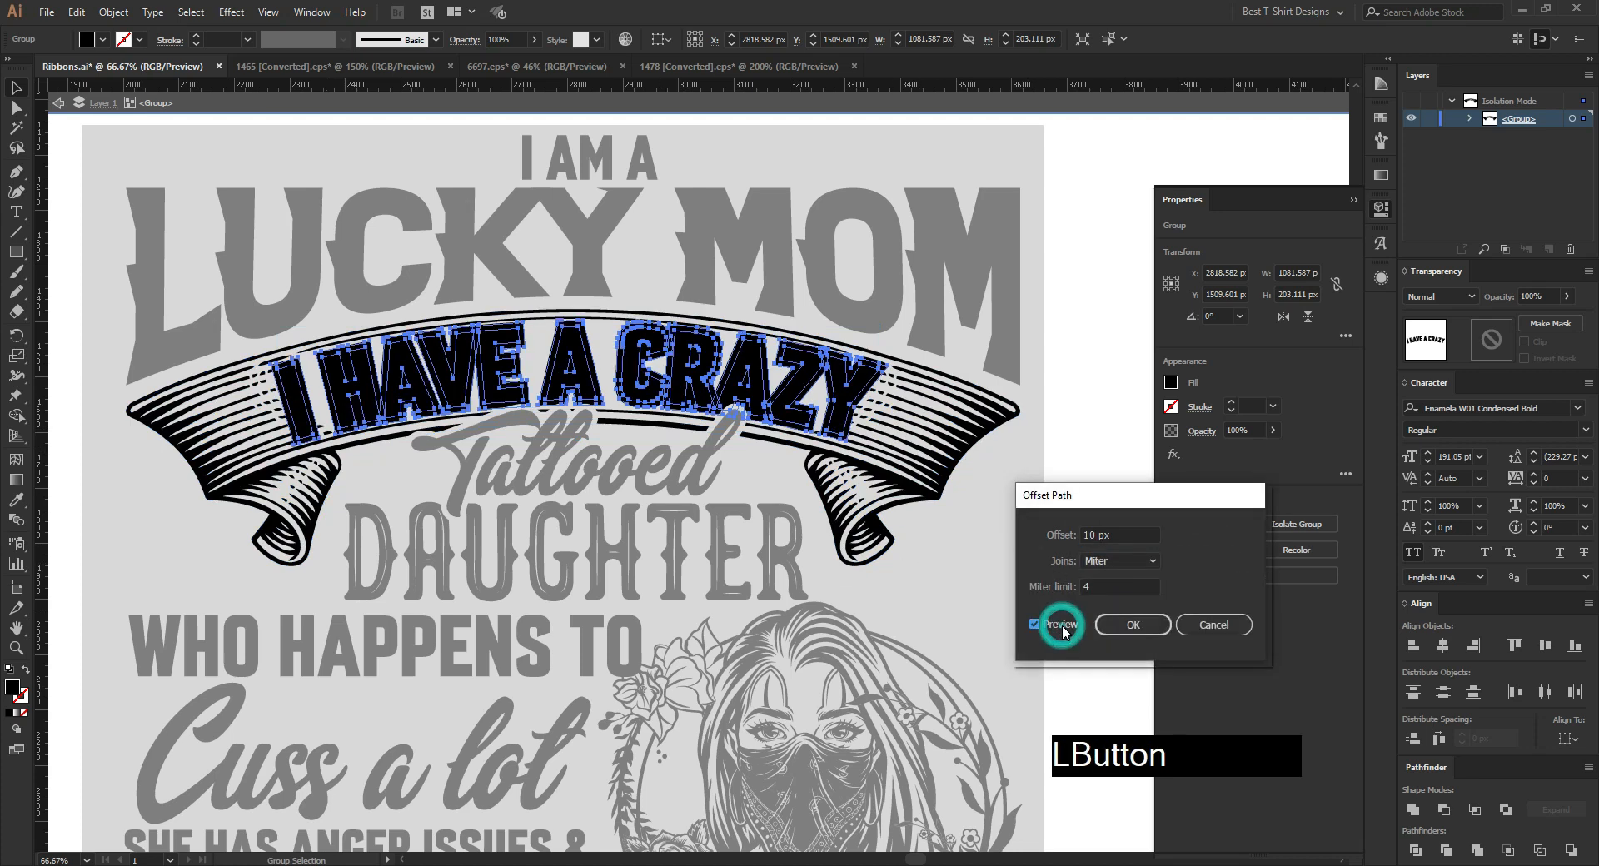
click(1126, 625)
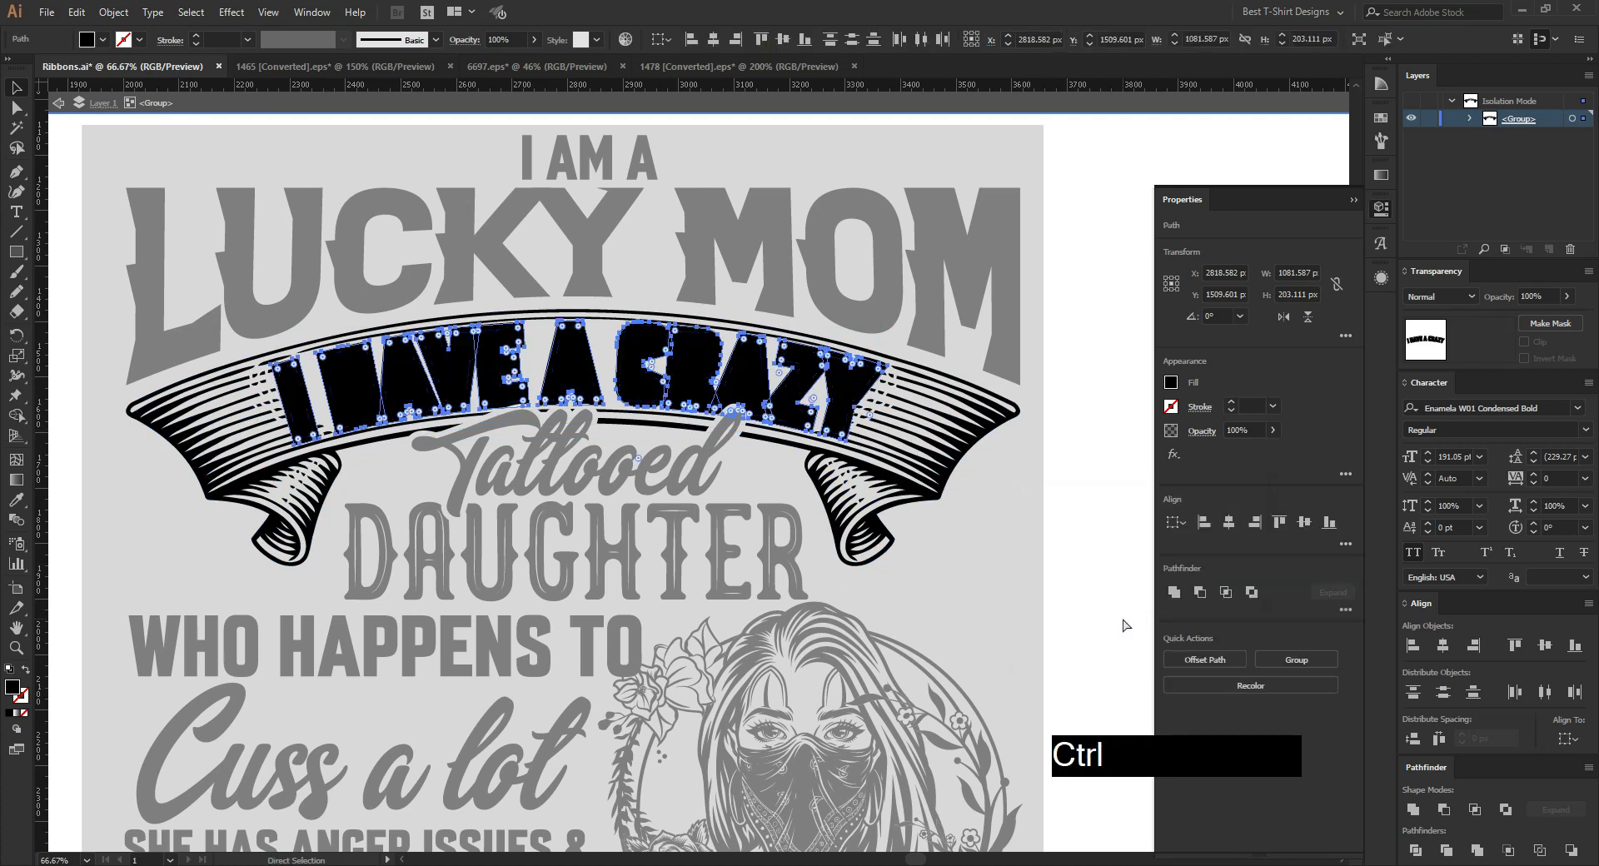
key(ctrl+x)
Step: Give the ribbon artwork an unclipped opacity mask with the I HAVE A CRAZY offset shapes pasted in place
click(948, 426)
double_click(1496, 346)
key(ctrl+f)
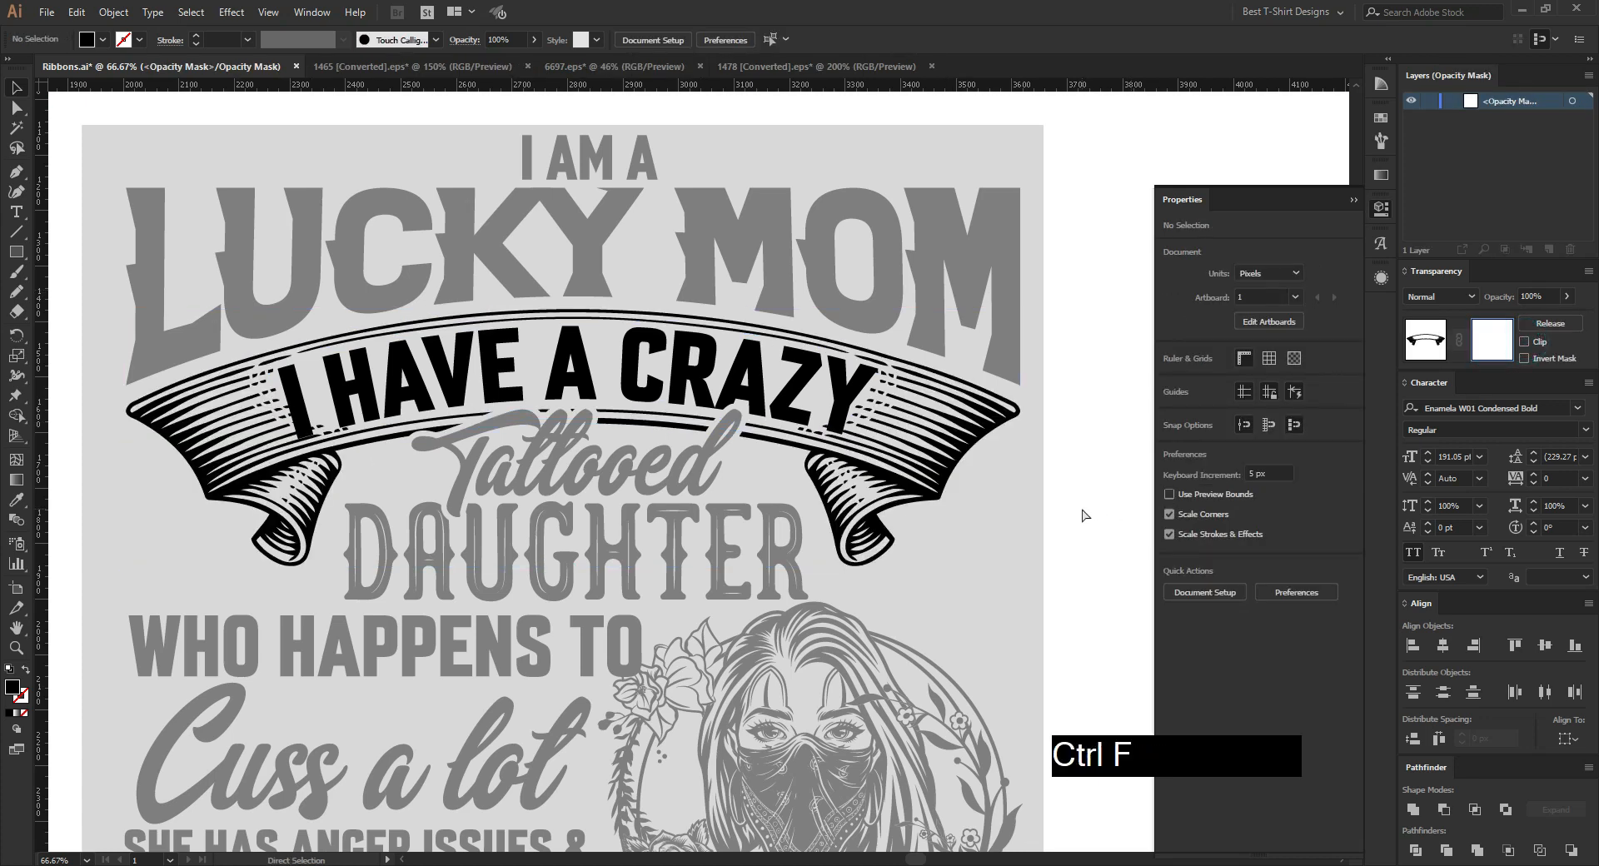
ctrl+click(1081, 508)
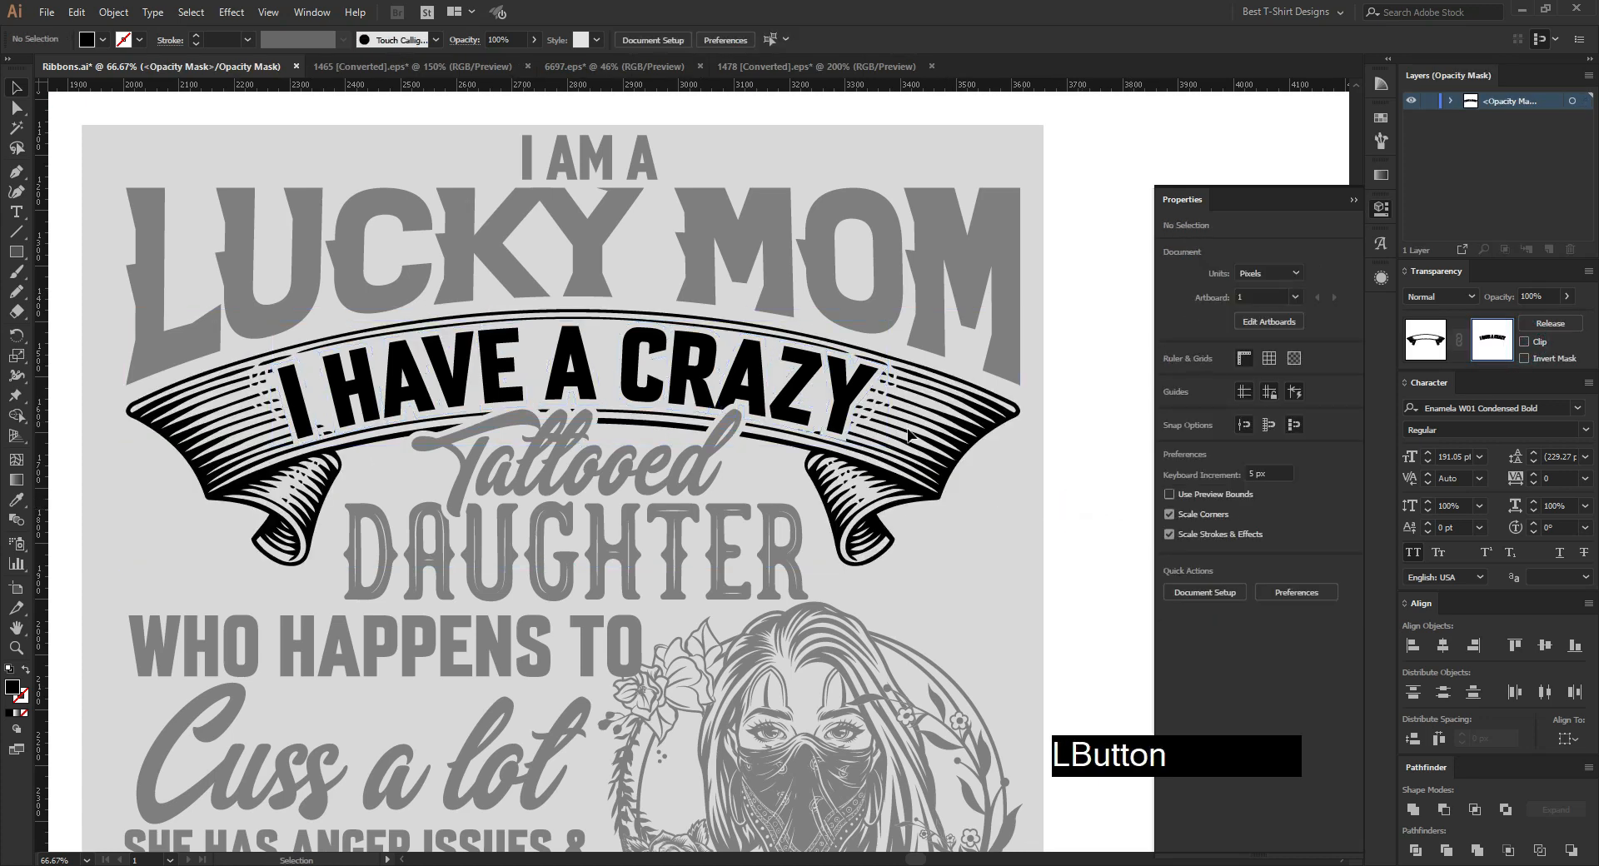
Step: Draw freehand pencil shapes in the mask to hide leftover ribbon fragments below the Y and around the first I, and return to the full artwork
scroll(855, 405, up, 3)
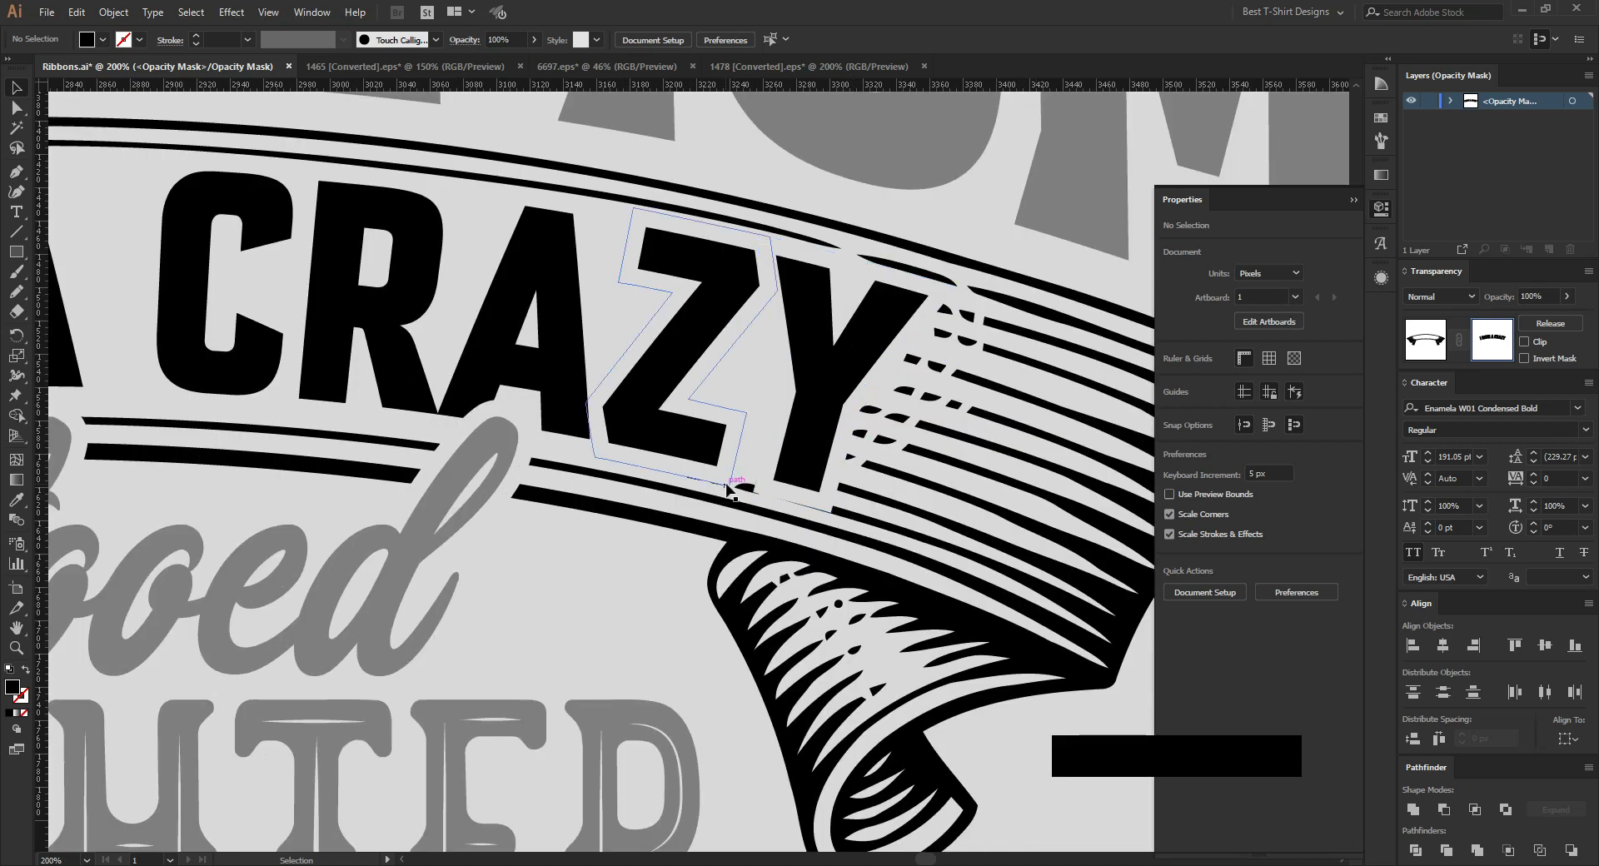
drag(764, 461, 830, 506)
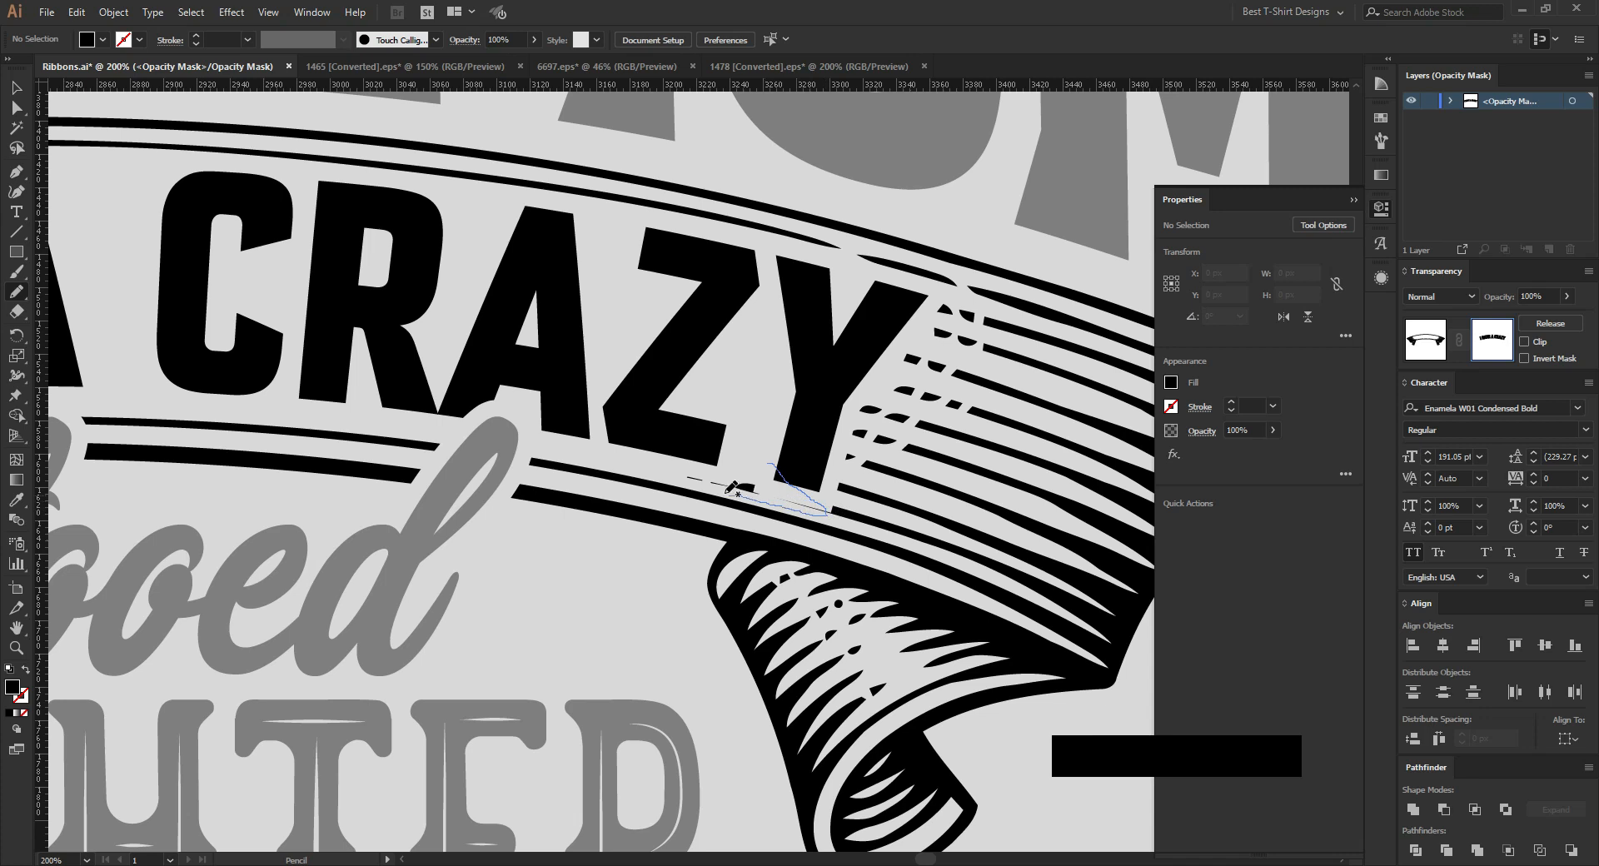
alt+scroll(958, 456, down, 3)
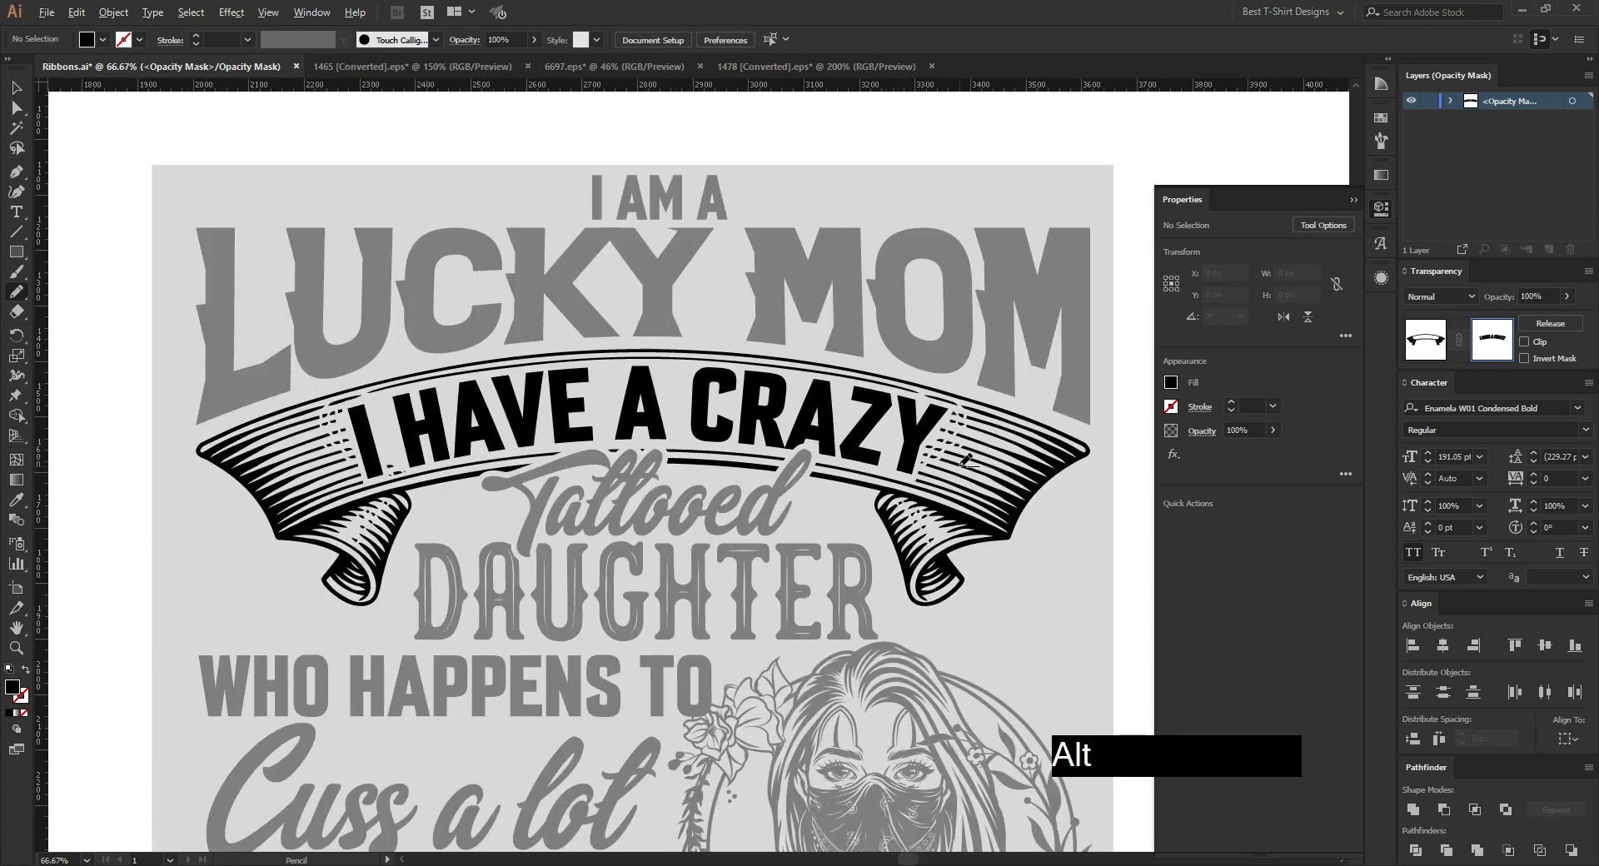
scroll(409, 463, up, 4)
click(312, 445)
drag(277, 513, 398, 493)
alt+scroll(421, 420, down, 5)
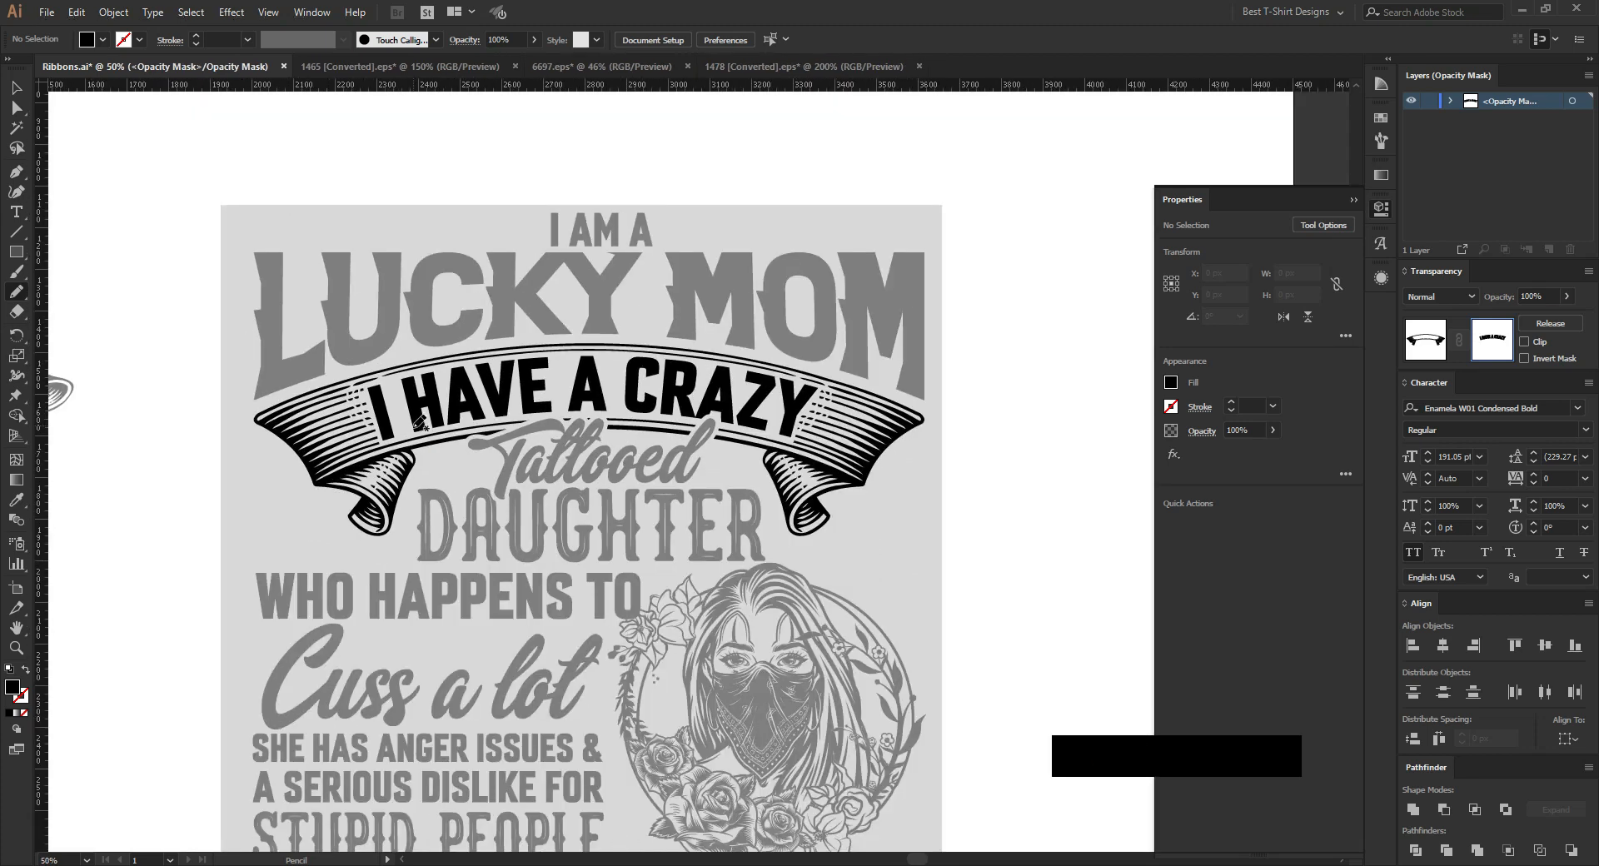
key(v)
click(896, 507)
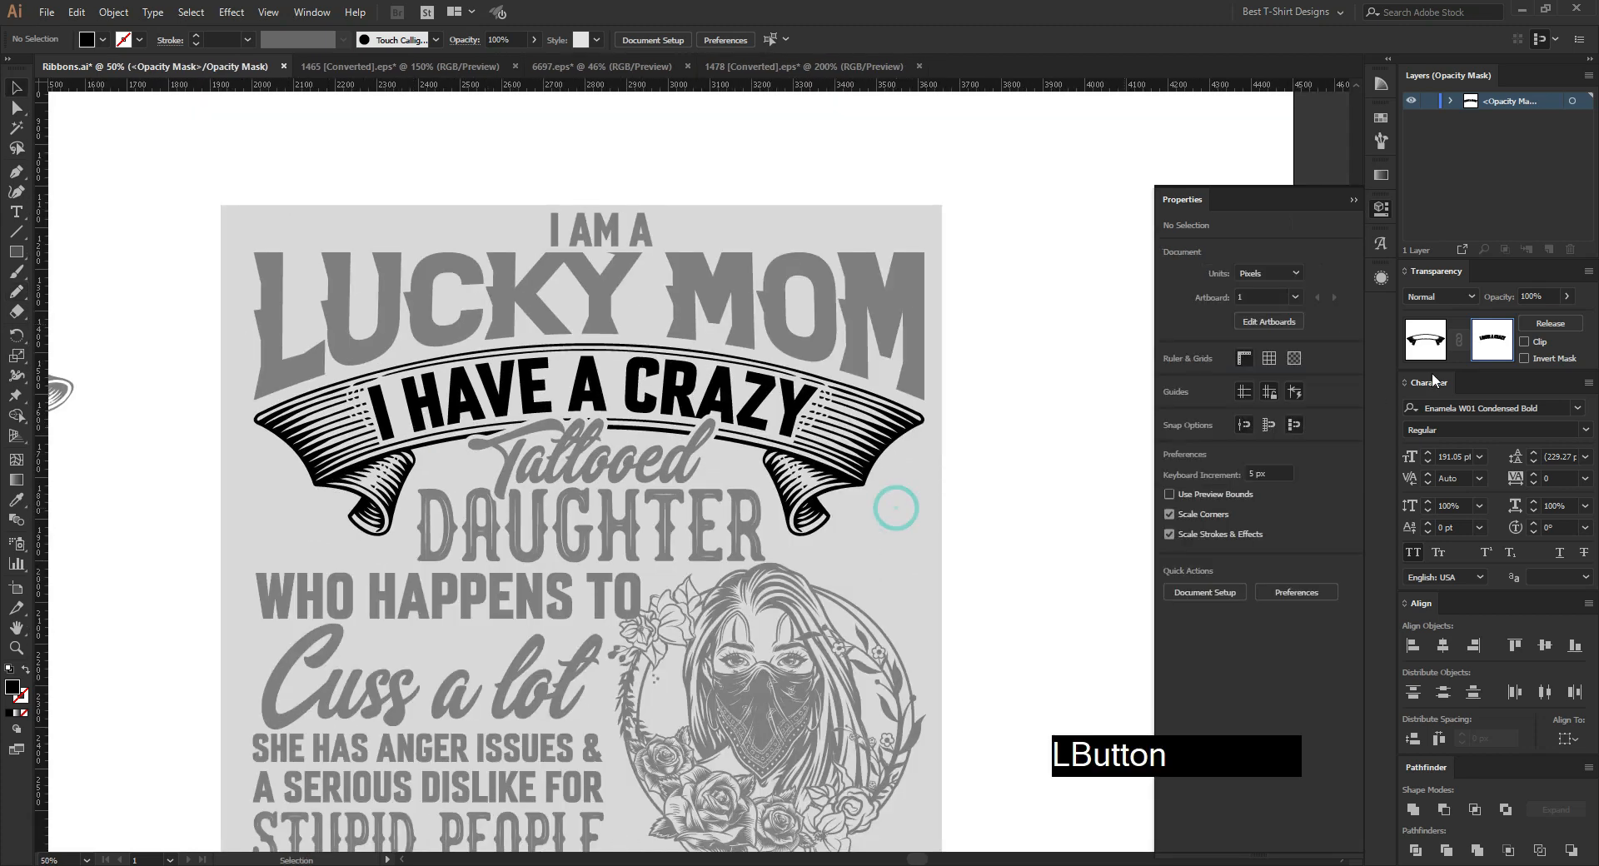
double_click(930, 563)
double_click(930, 563)
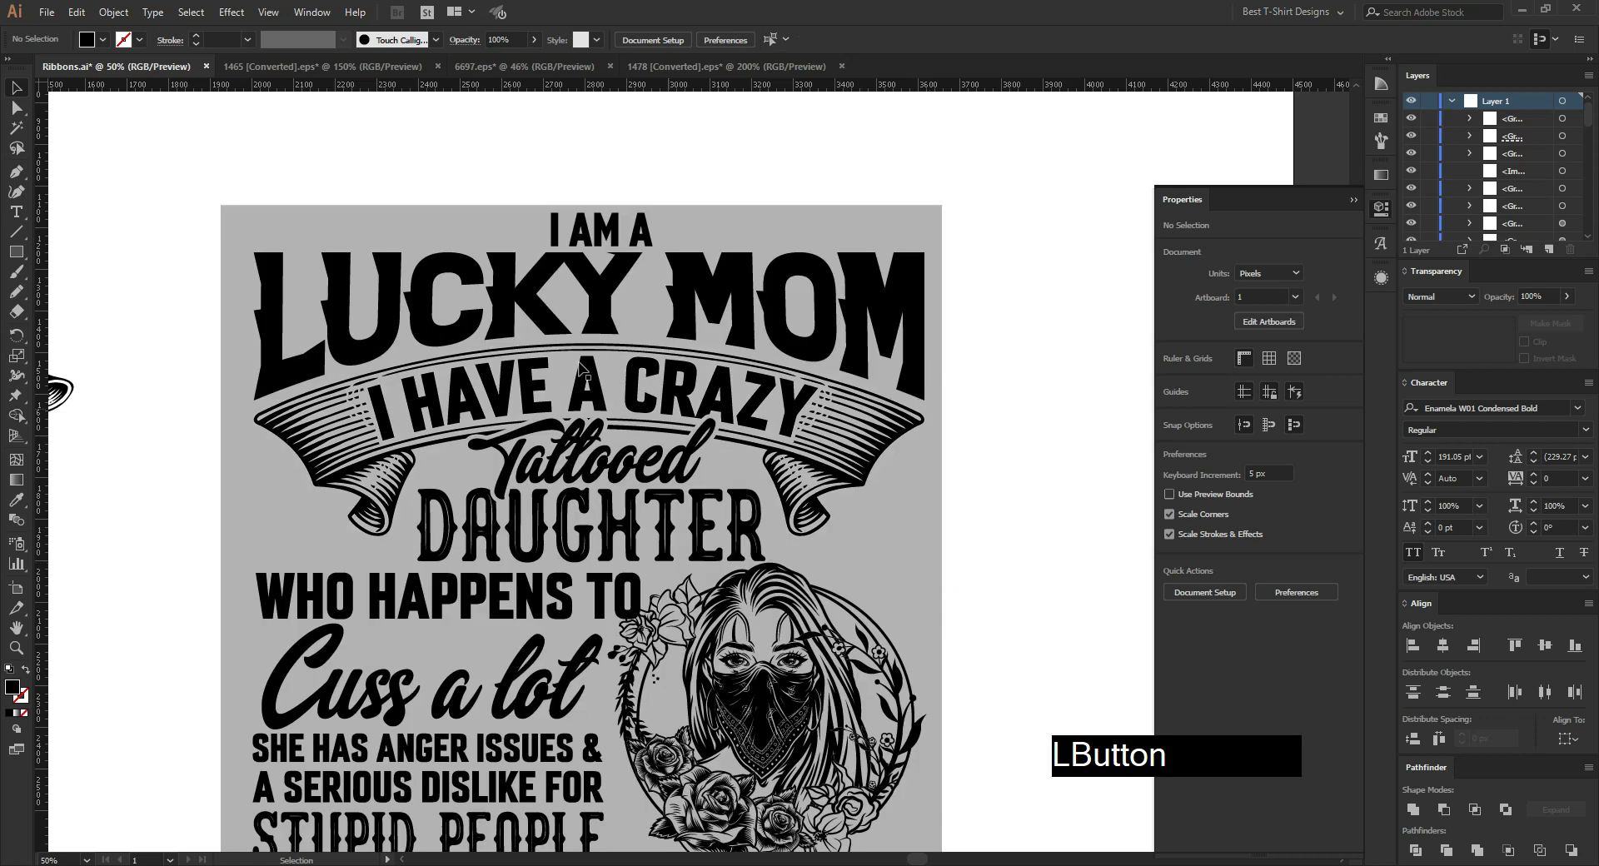
Step: Scale the WHO HAPPENS TO line down to about 872 px wide and nudge it slightly upward
alt+scroll(550, 332, down, 1)
click(891, 433)
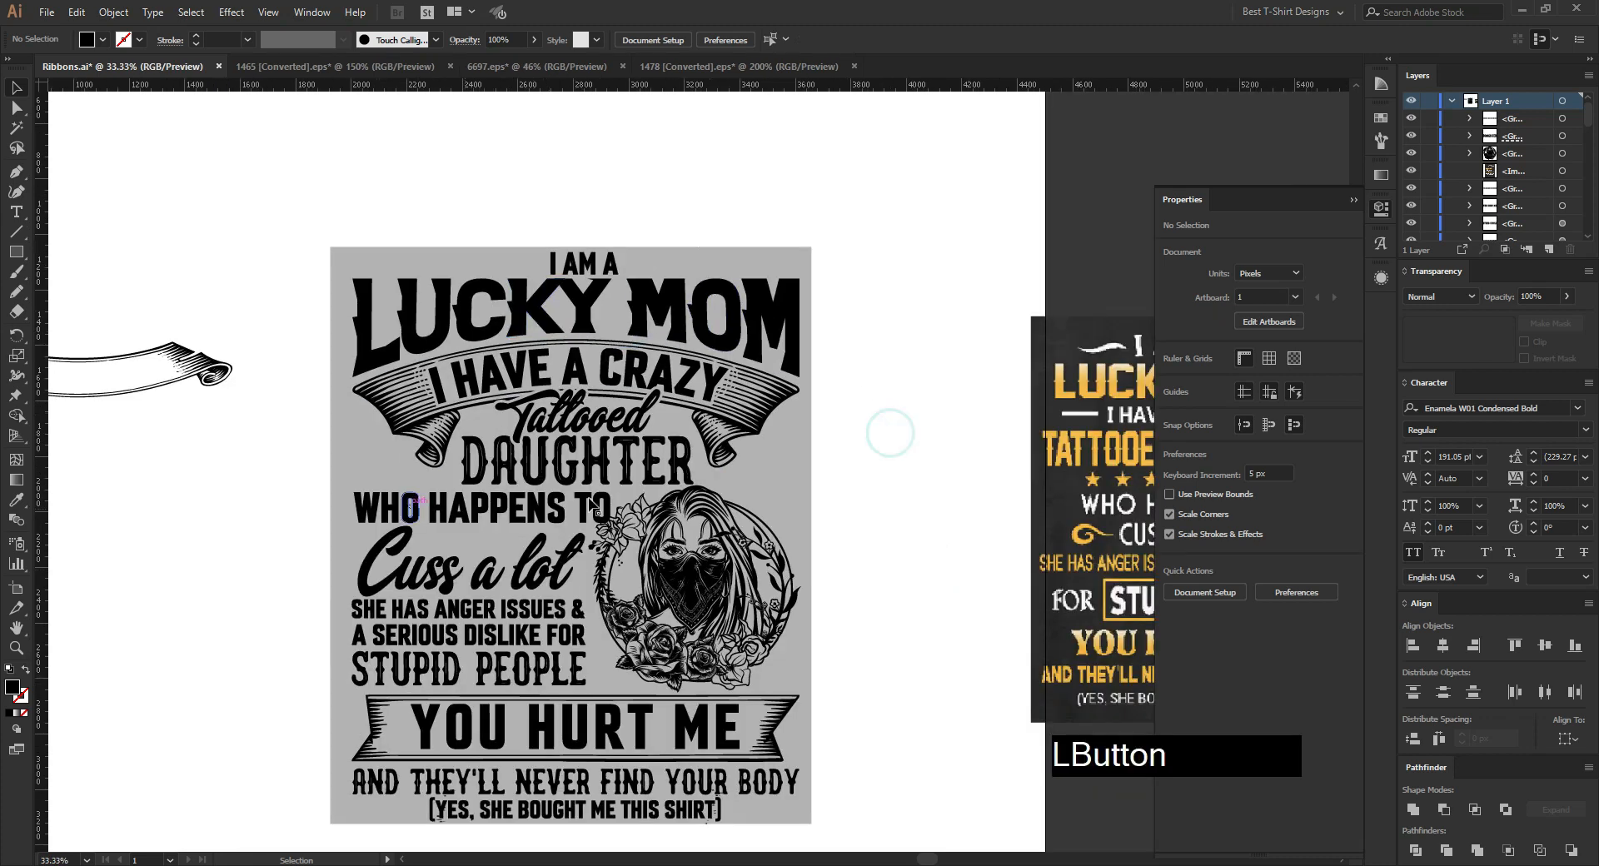
alt+scroll(487, 649, up, 1)
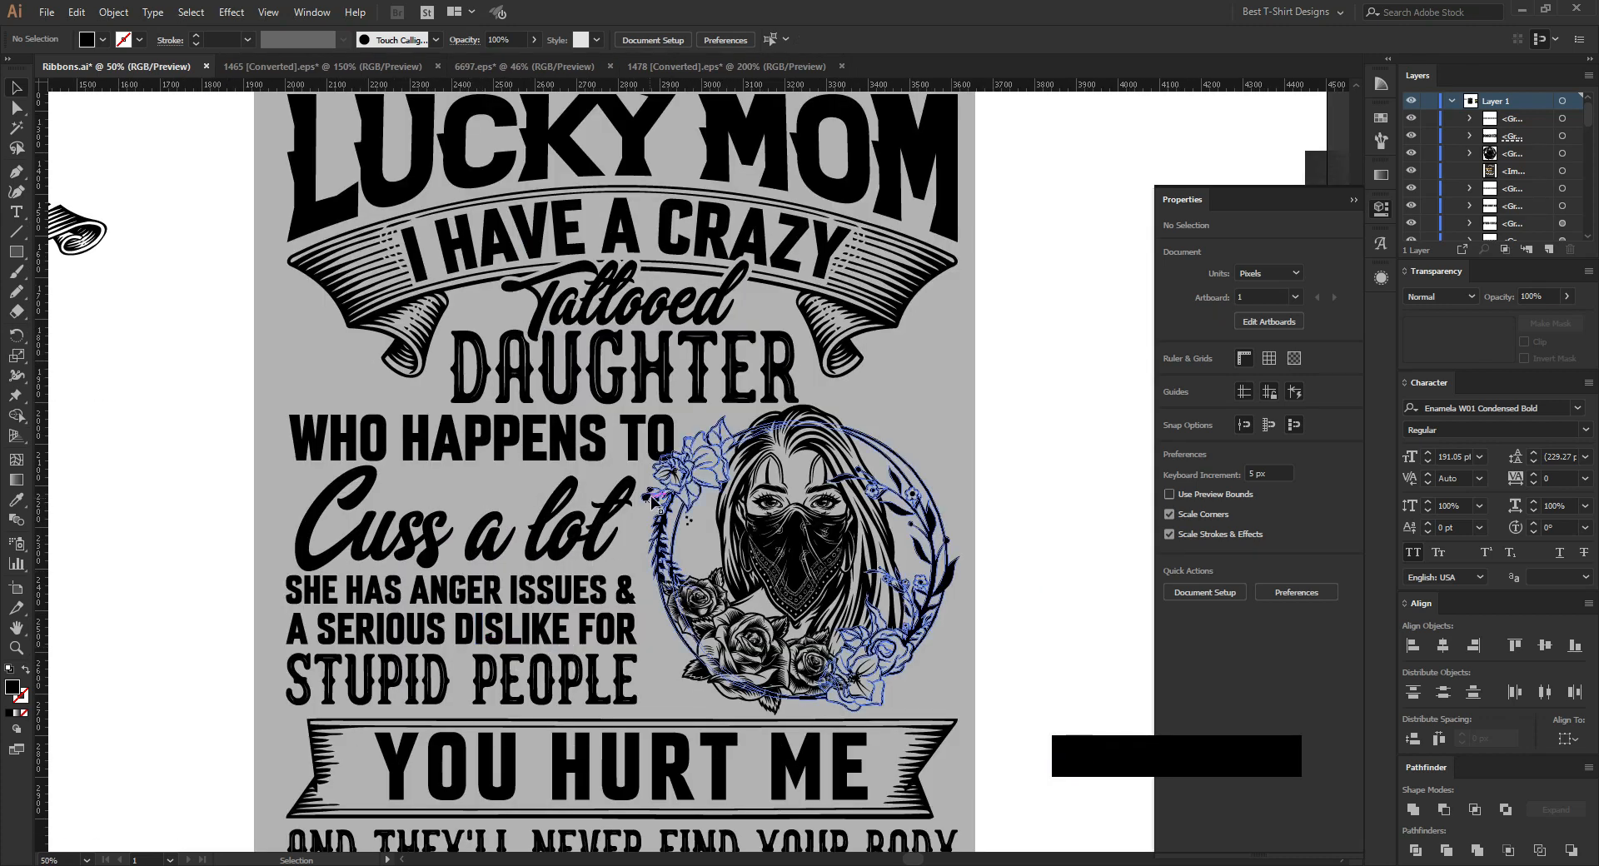
click(537, 449)
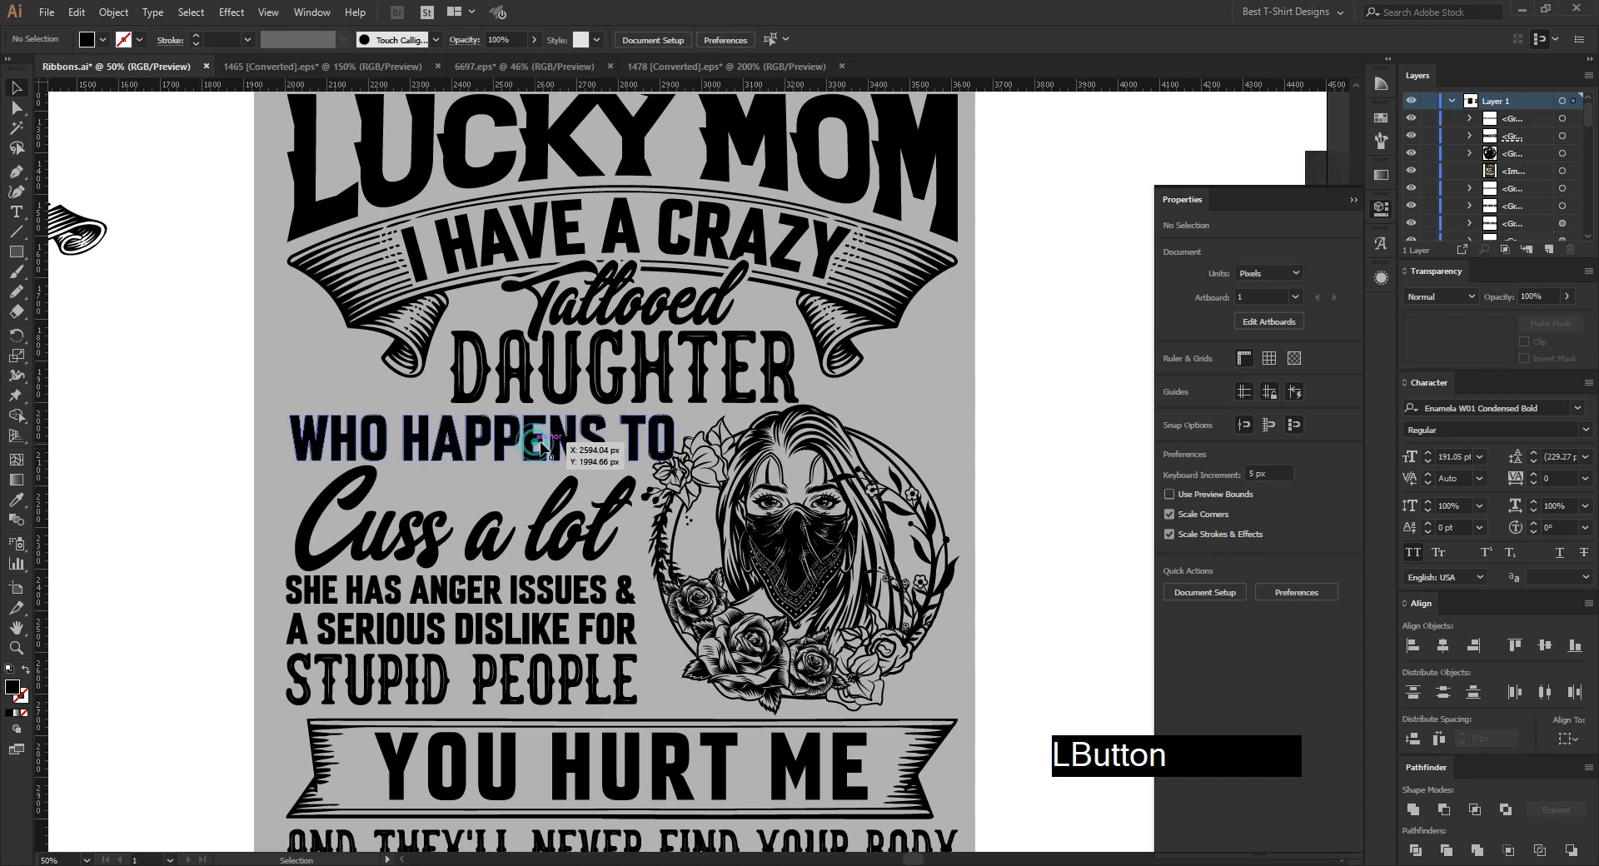
shift+click(675, 439)
drag(660, 435, 652, 437)
click(528, 479)
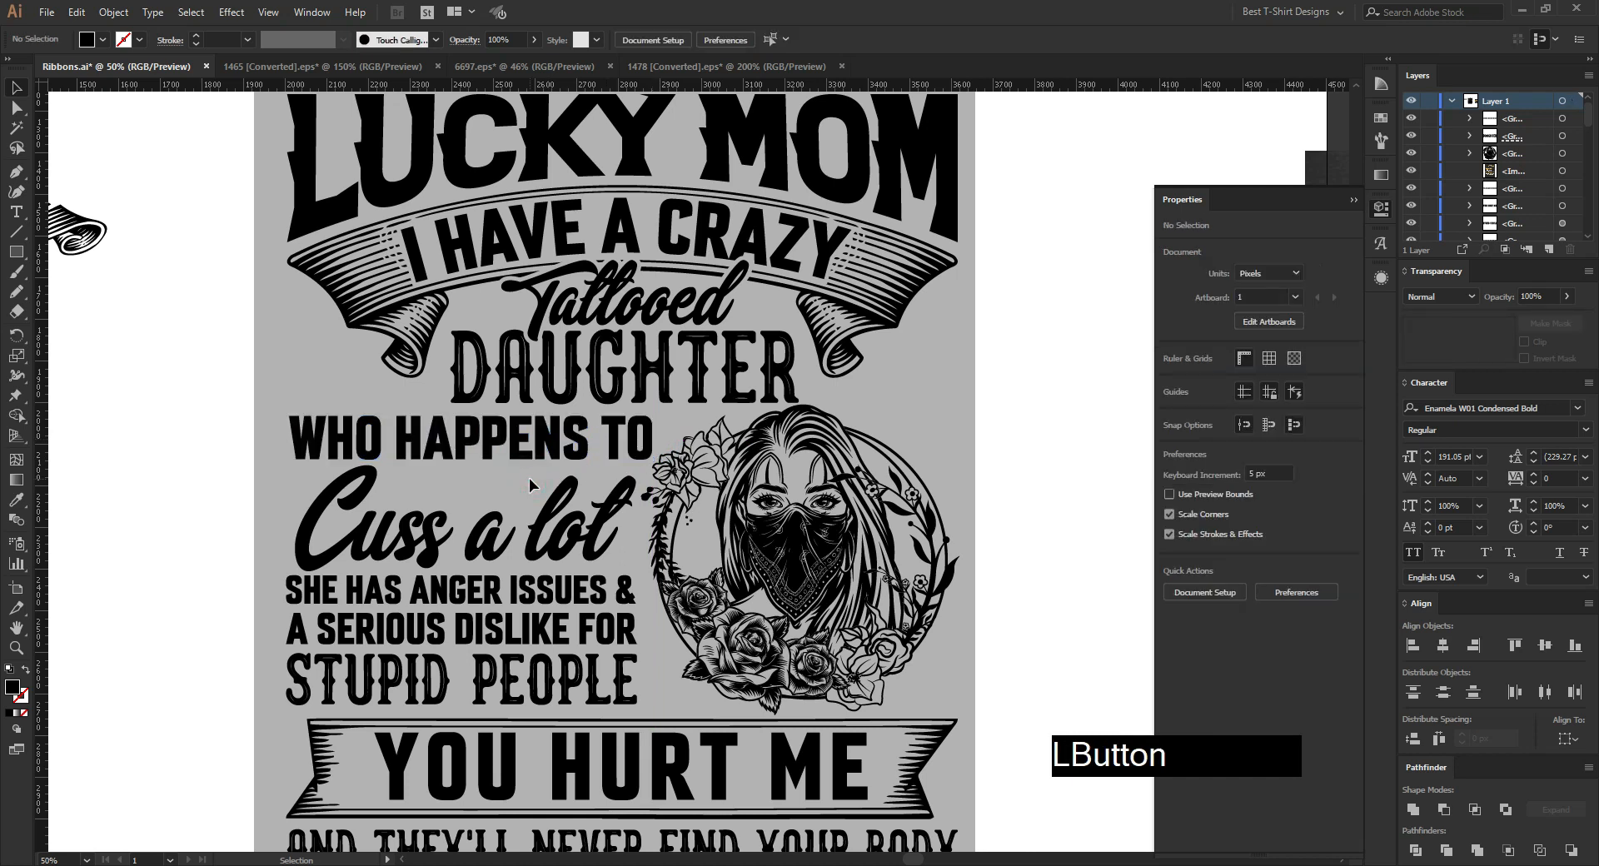
click(539, 462)
key(Up)
Step: Left-align the five lines from WHO HAPPENS TO through STUPID PEOPLE and distribute their vertical spacing evenly
click(540, 546)
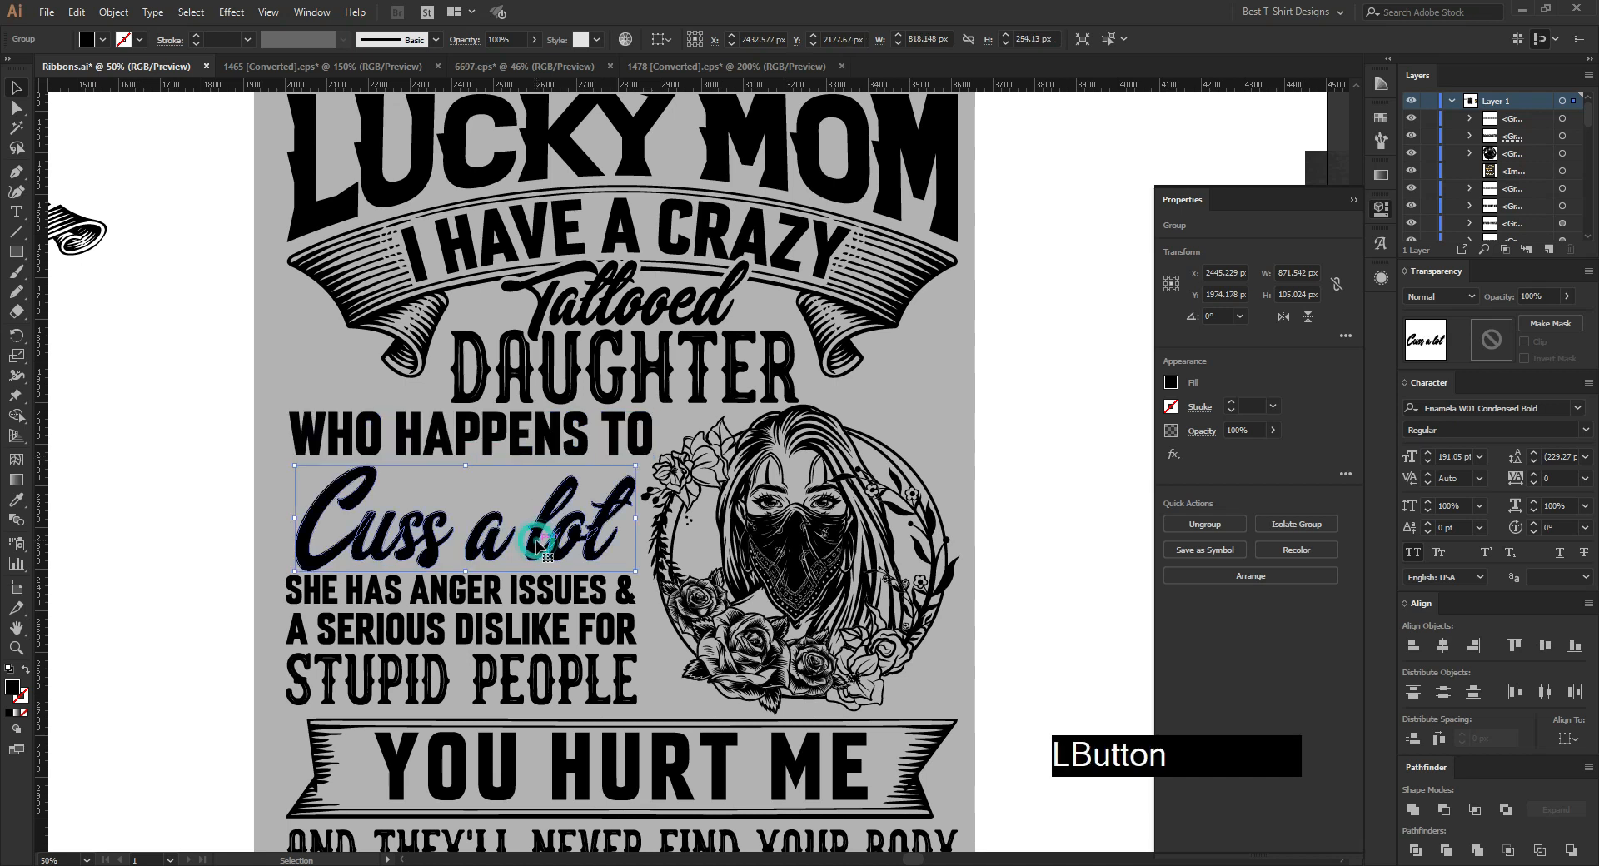
drag(278, 408, 357, 681)
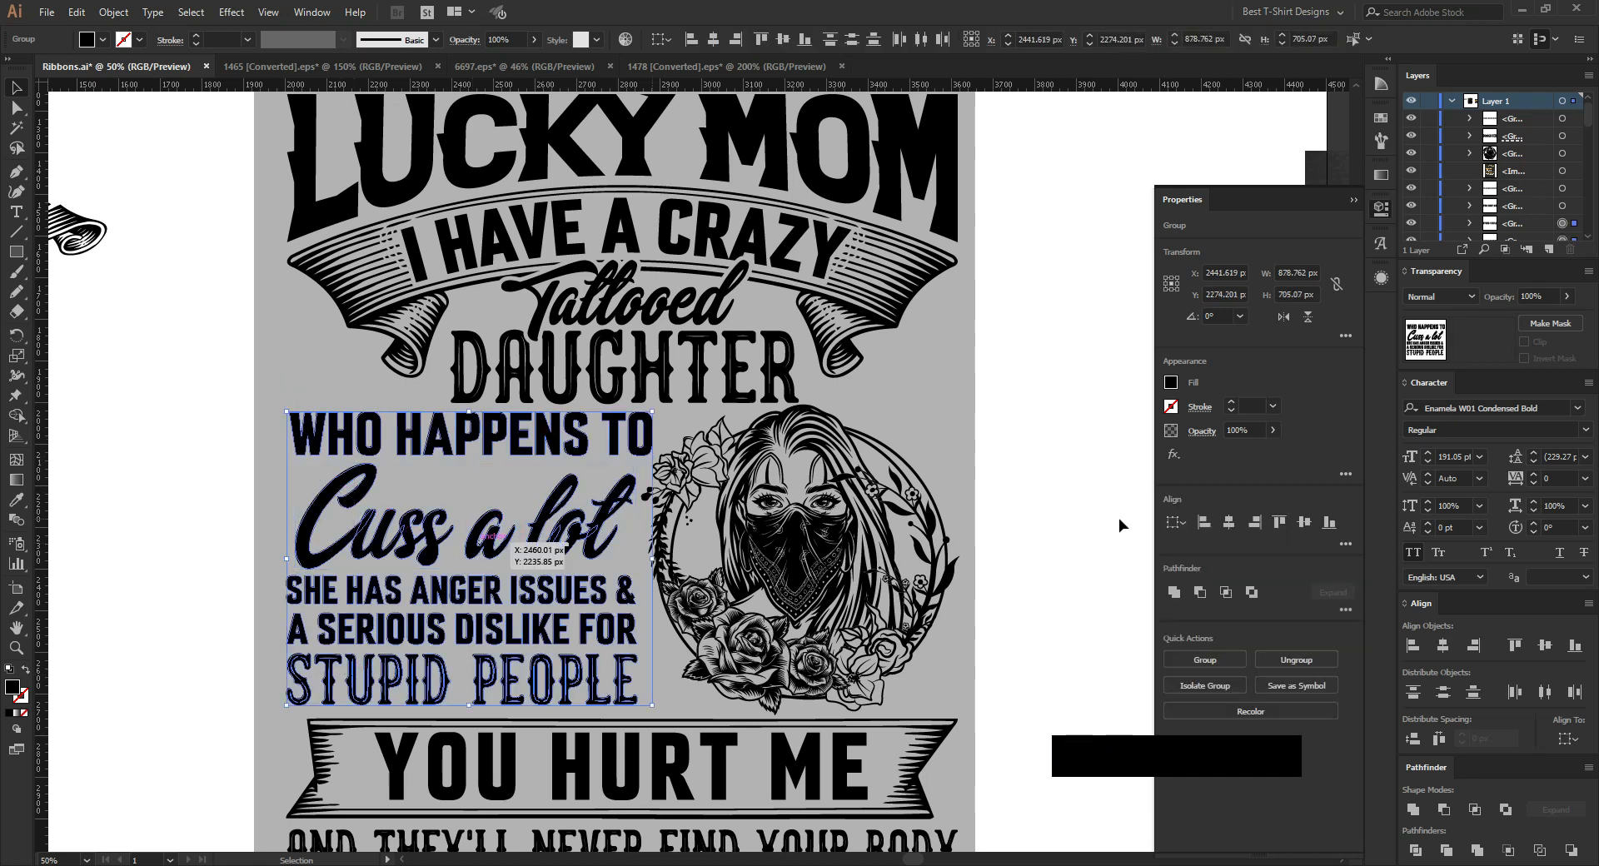
click(692, 40)
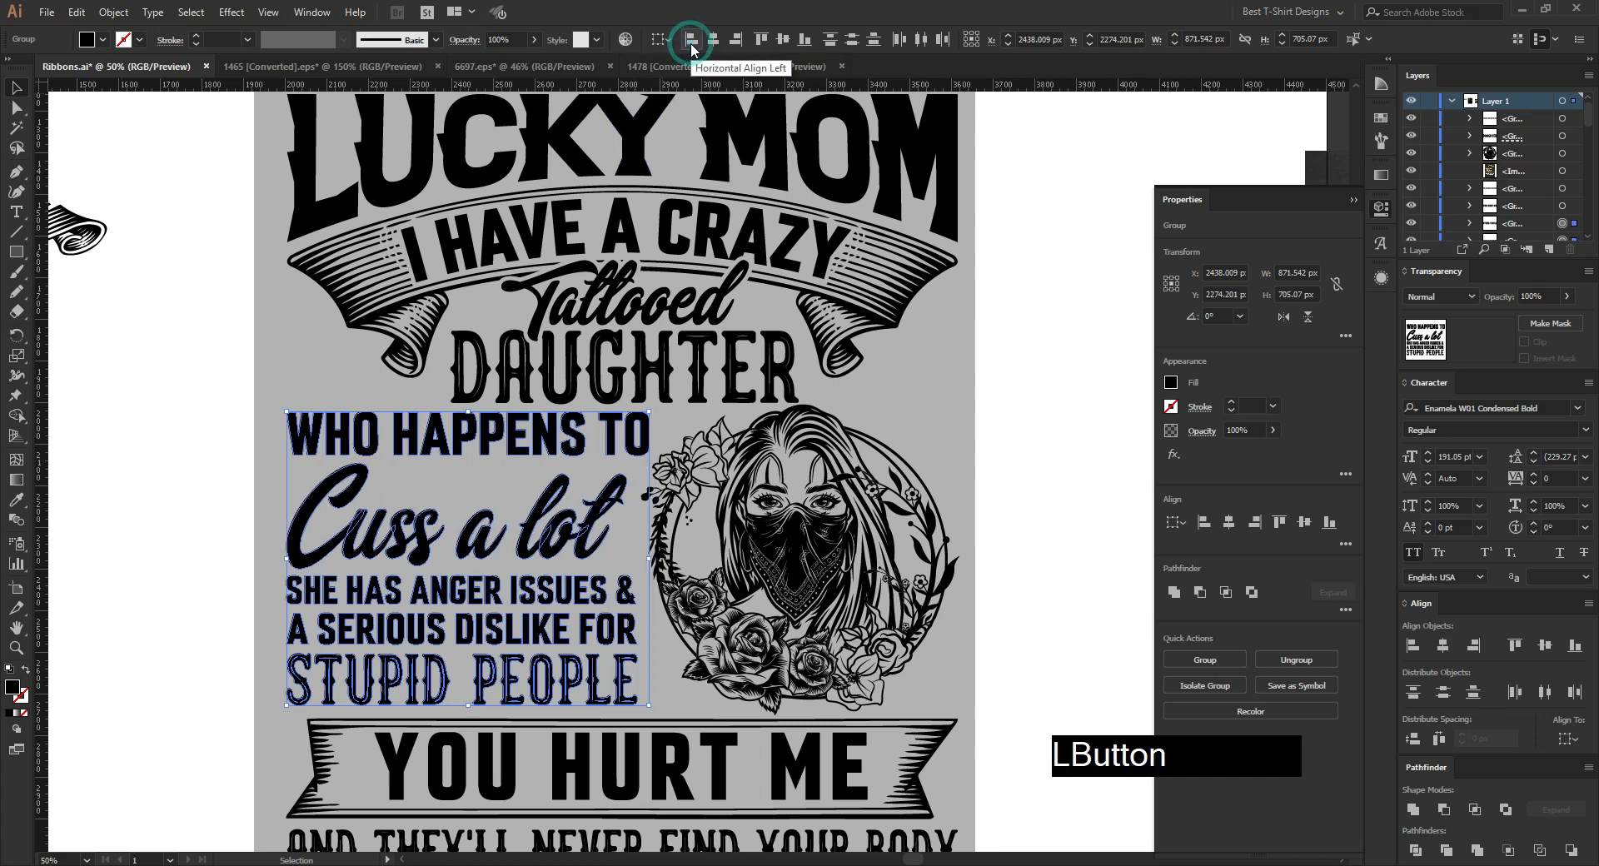
click(1412, 739)
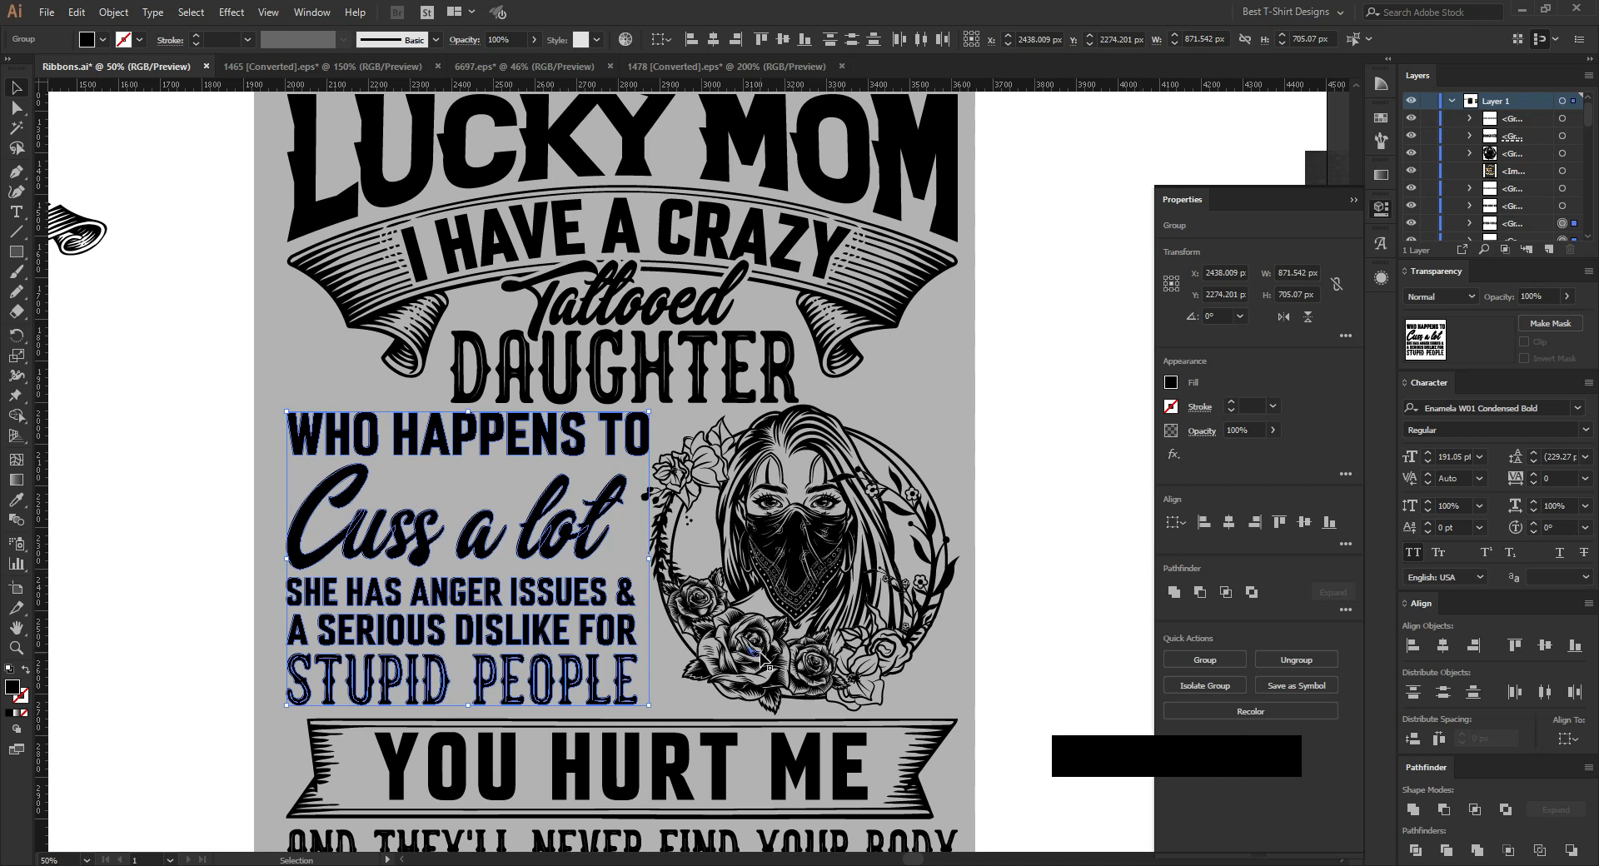
Step: Nudge the five-line text block 10 px to the right and deselect it
key(Right)
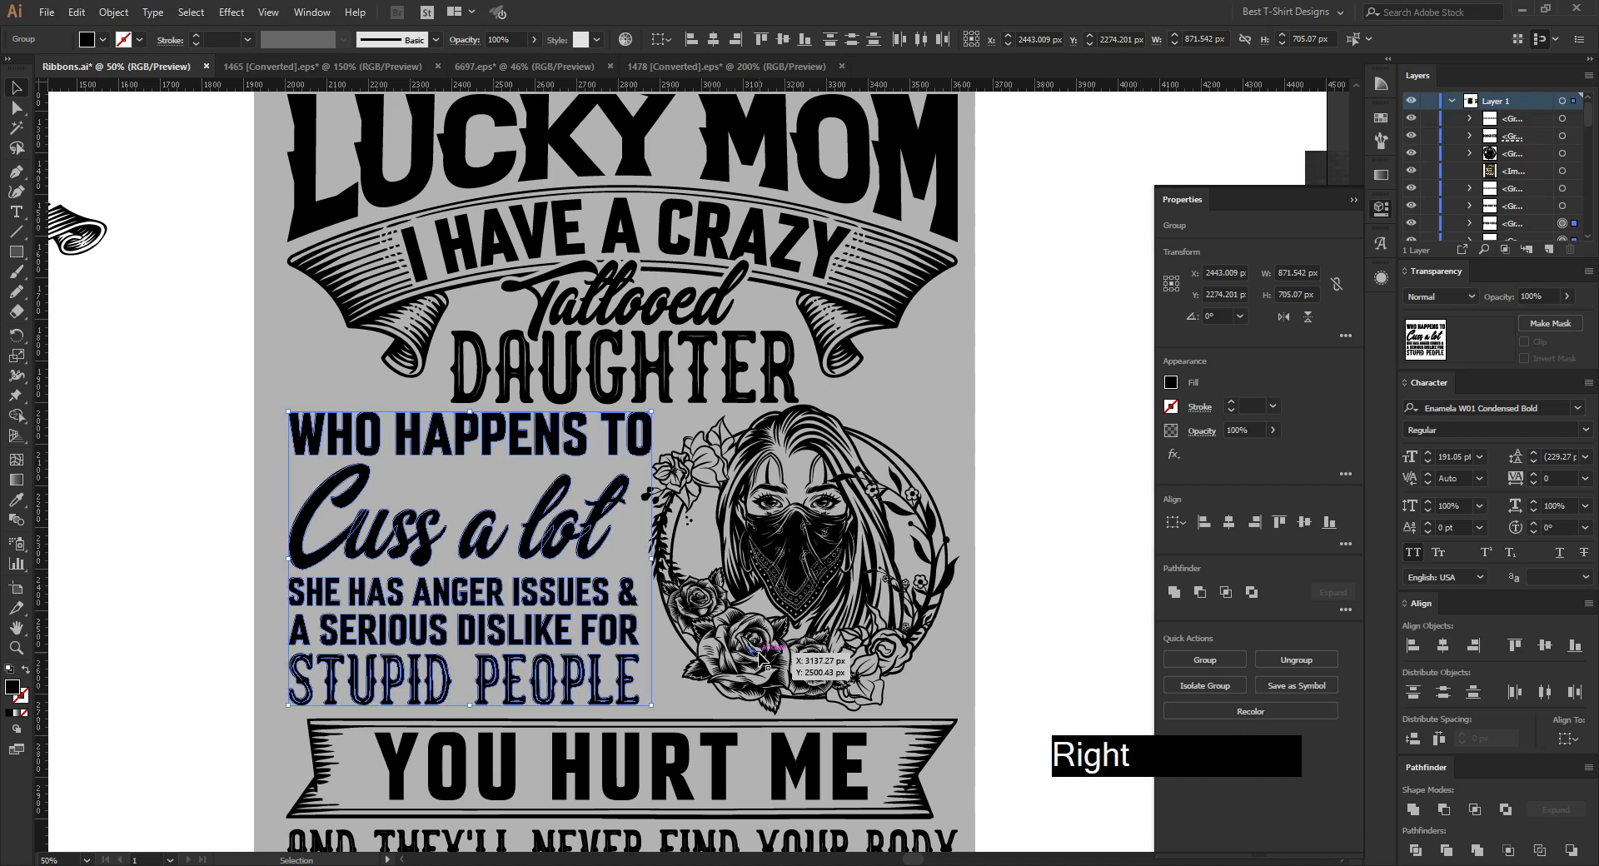
key(Right)
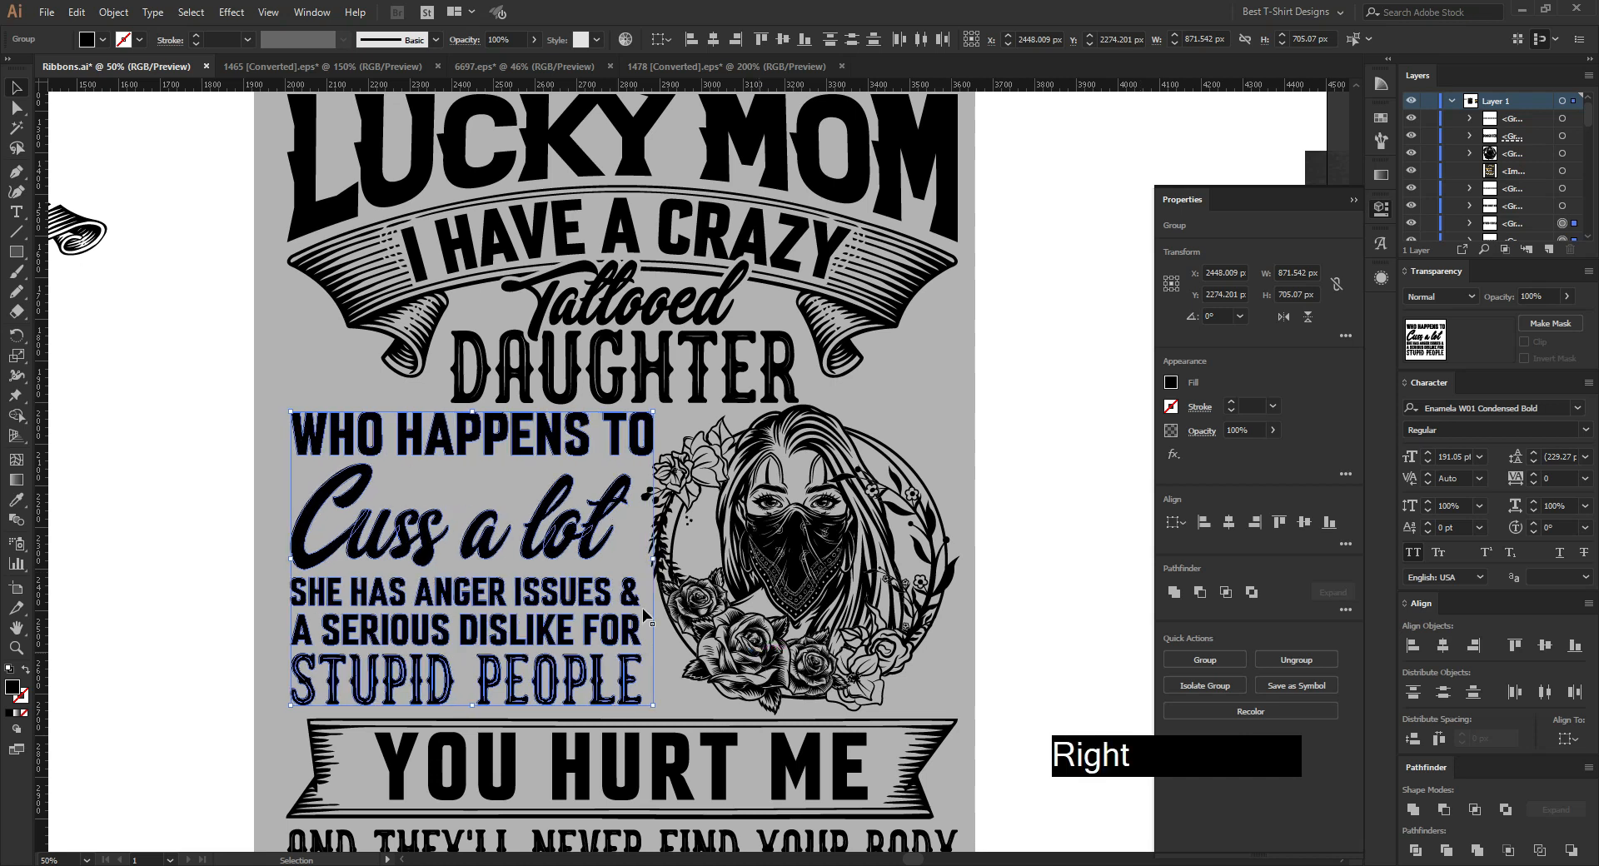
scroll(791, 650, down, 2)
click(1013, 572)
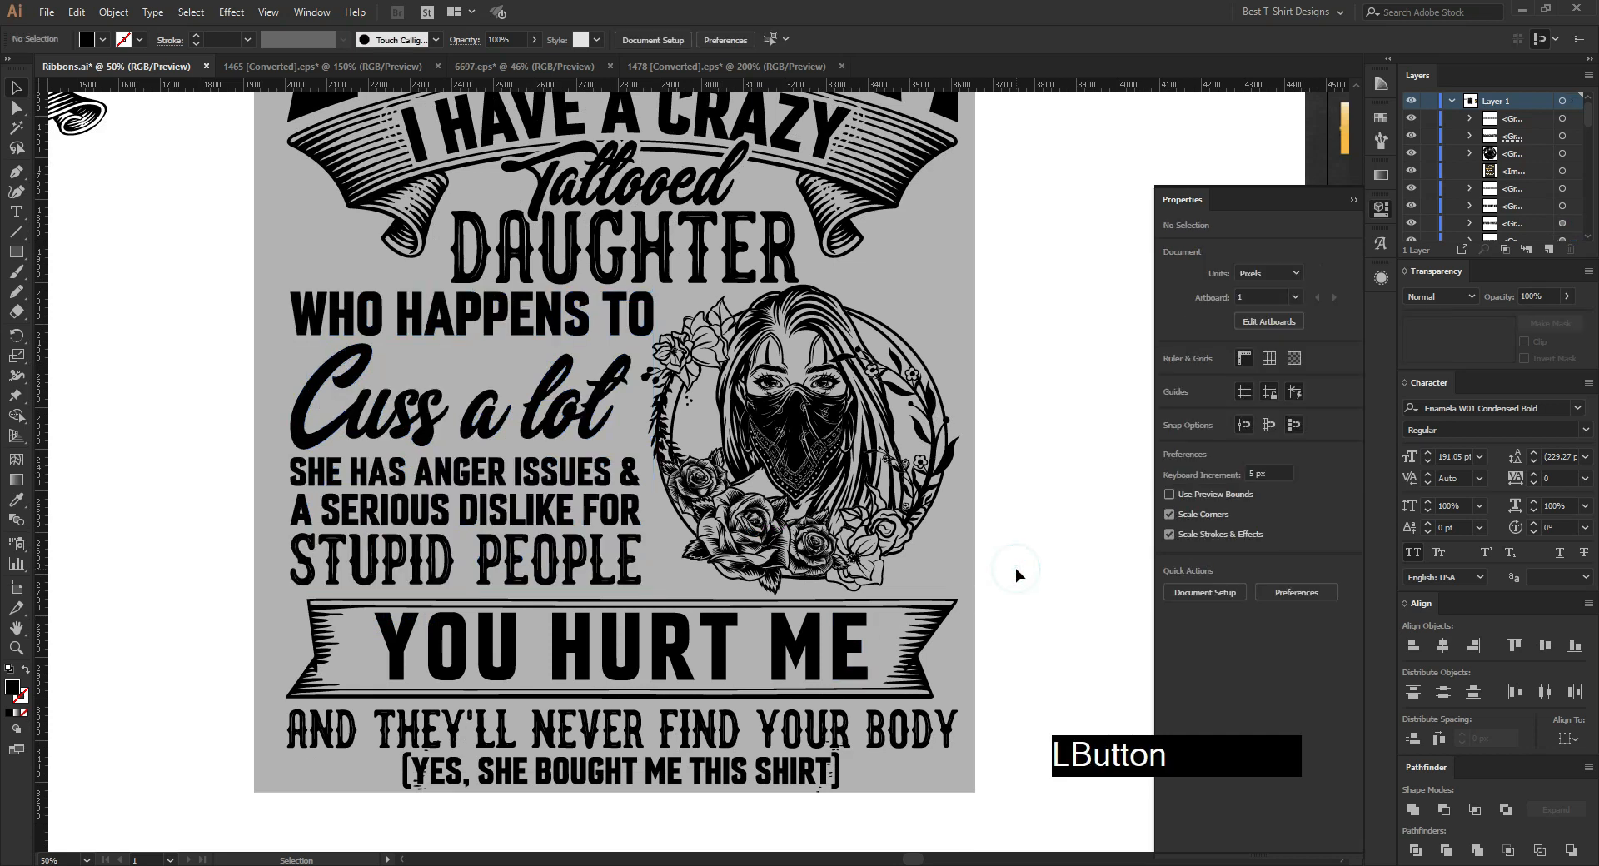
Step: Add two black five-pointed stars about 85 px tall inside the lower ribbon, one at each end of YOU HURT ME
scroll(773, 708, up, 1)
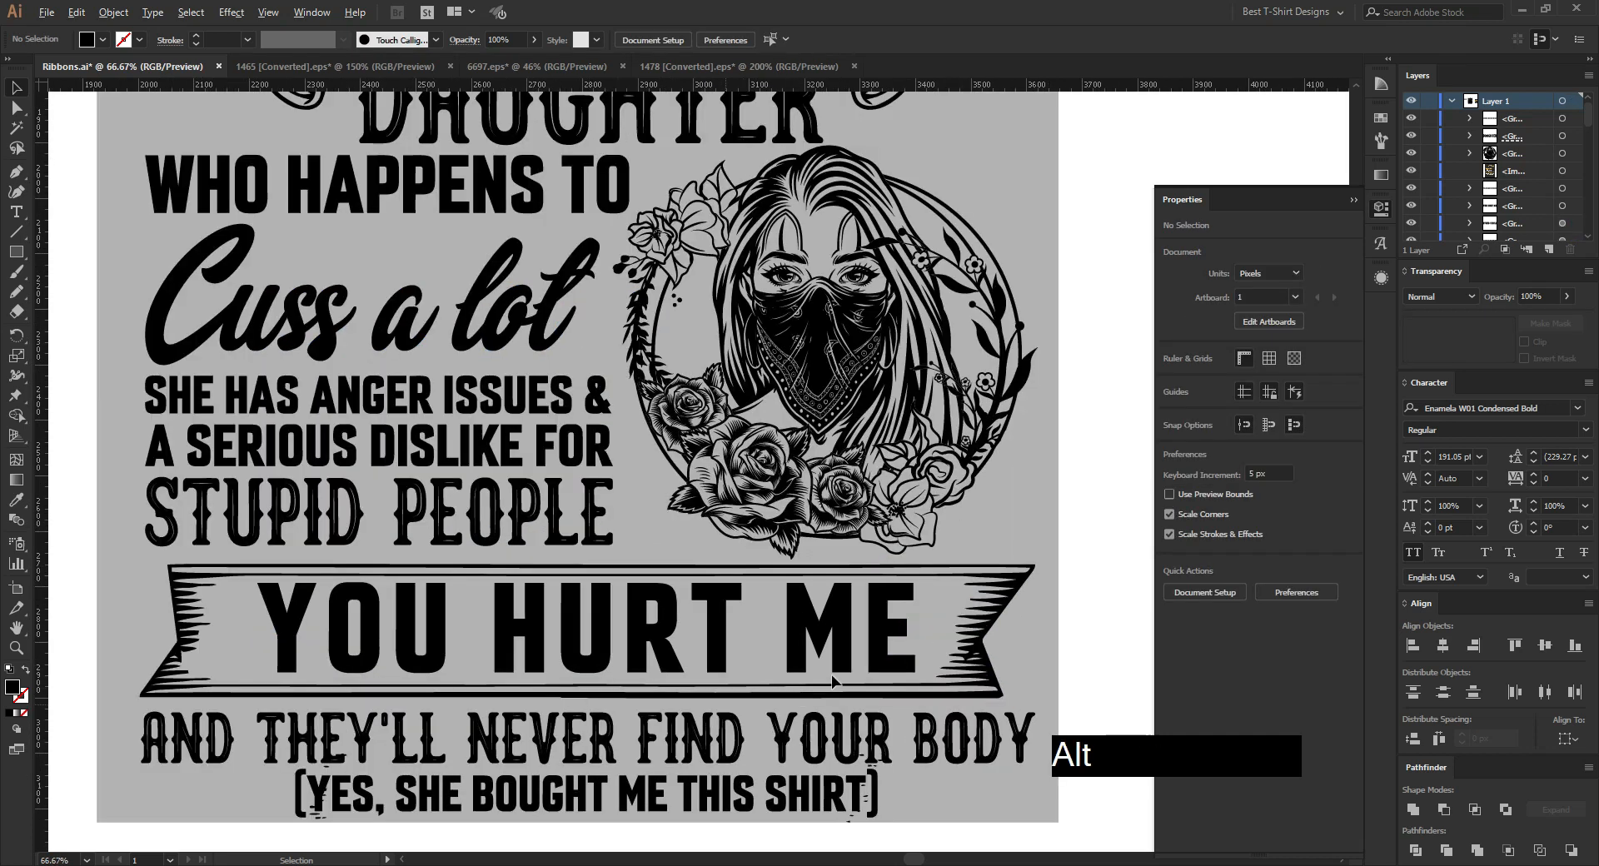
click(596, 632)
click(129, 560)
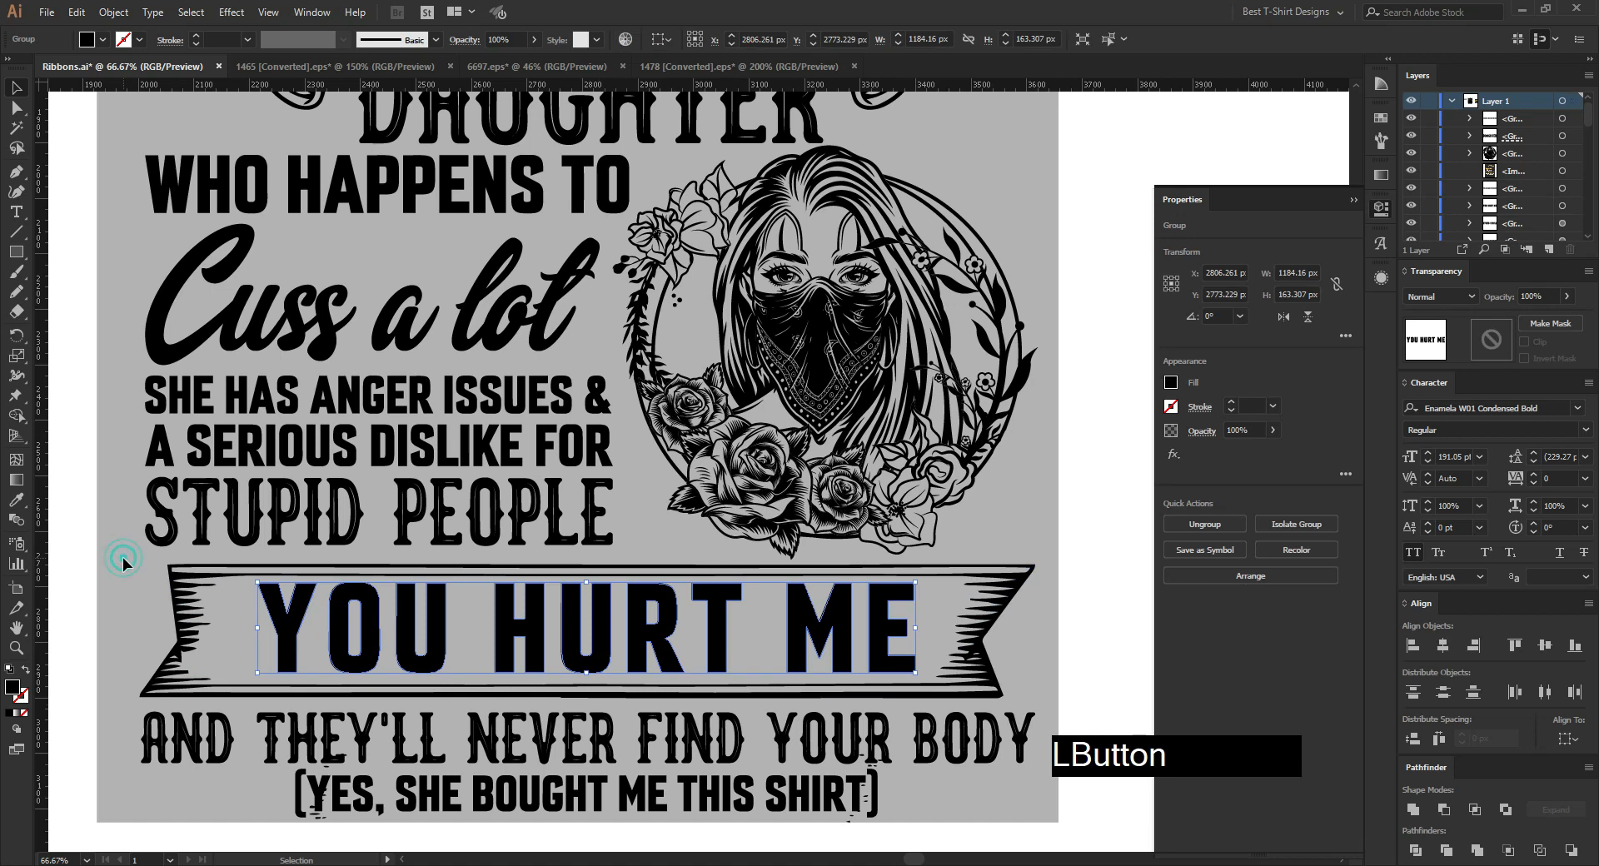
drag(18, 257, 72, 337)
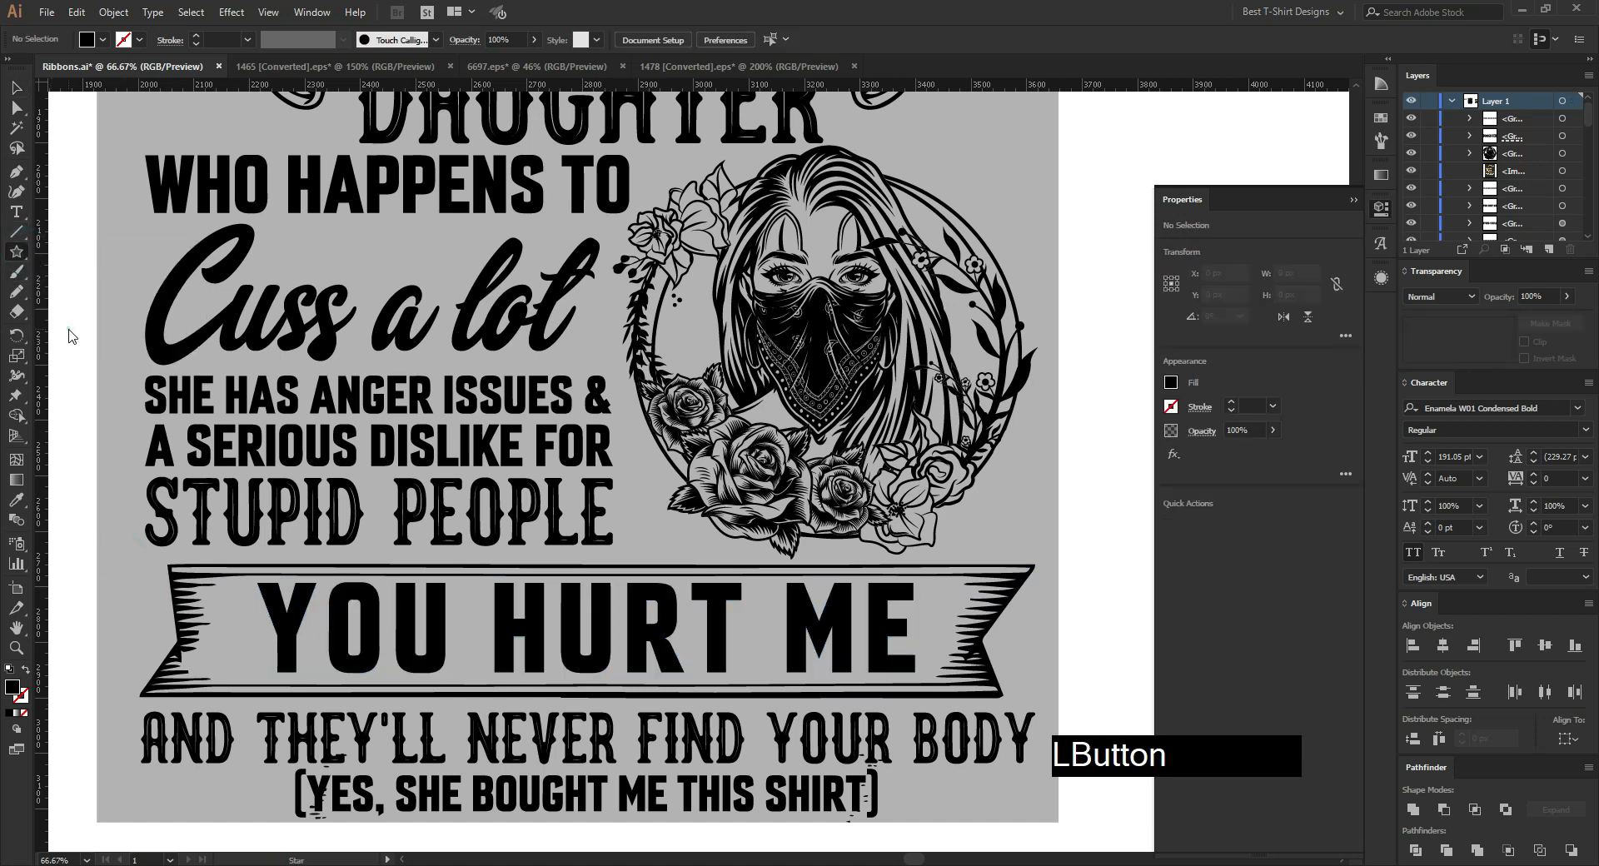
drag(226, 633, 947, 635)
key(v)
Step: Vertically center both stars with the YOU HURT ME lettering and distribute the horizontal spacing between them evenly
shift+click(525, 626)
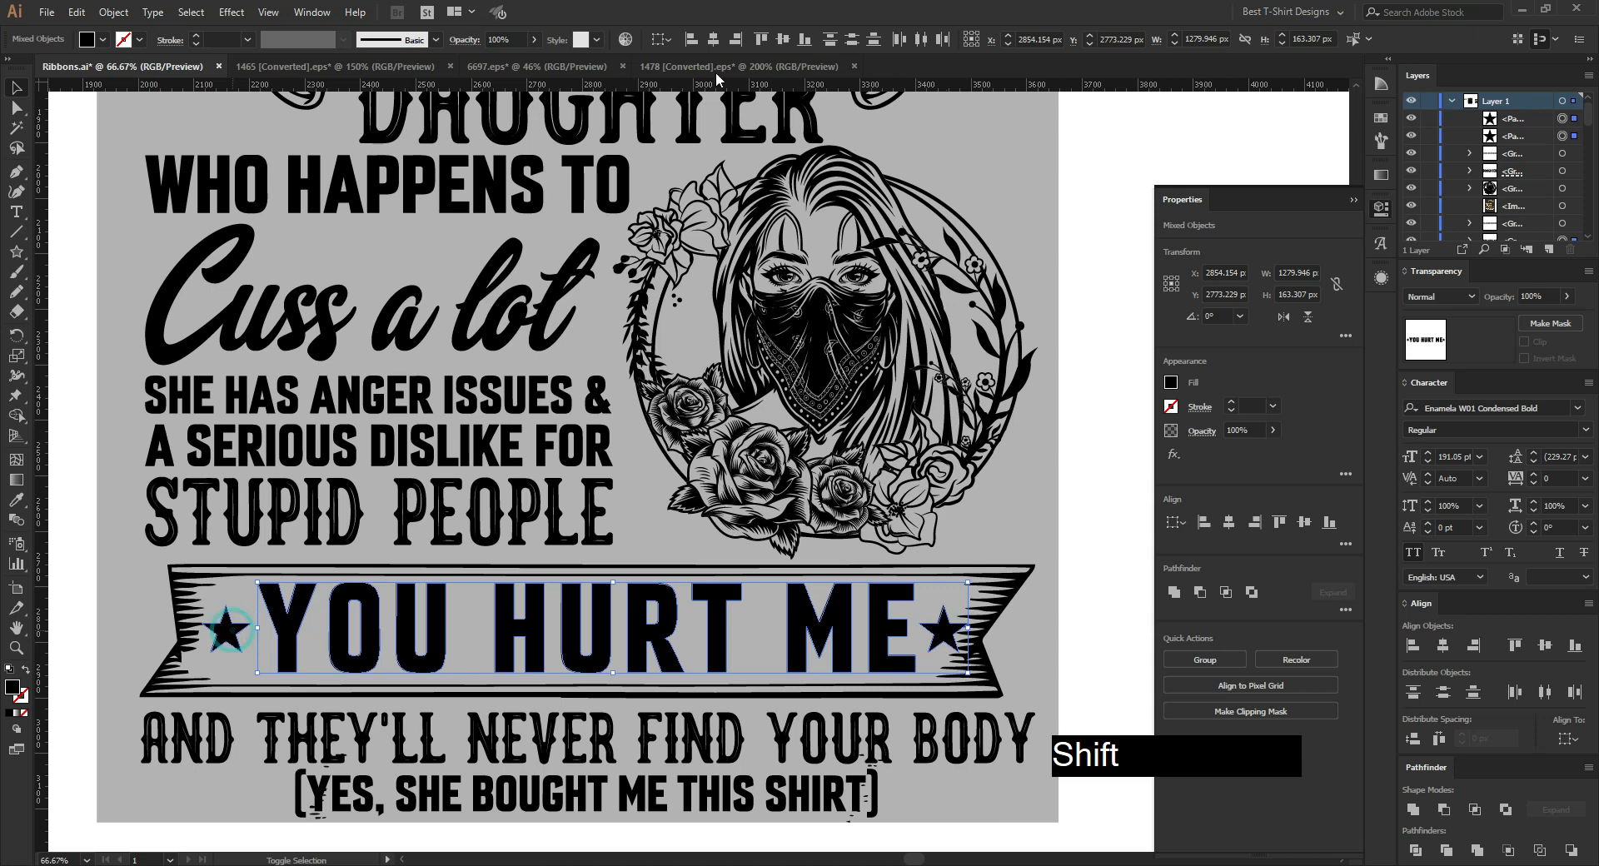
click(783, 38)
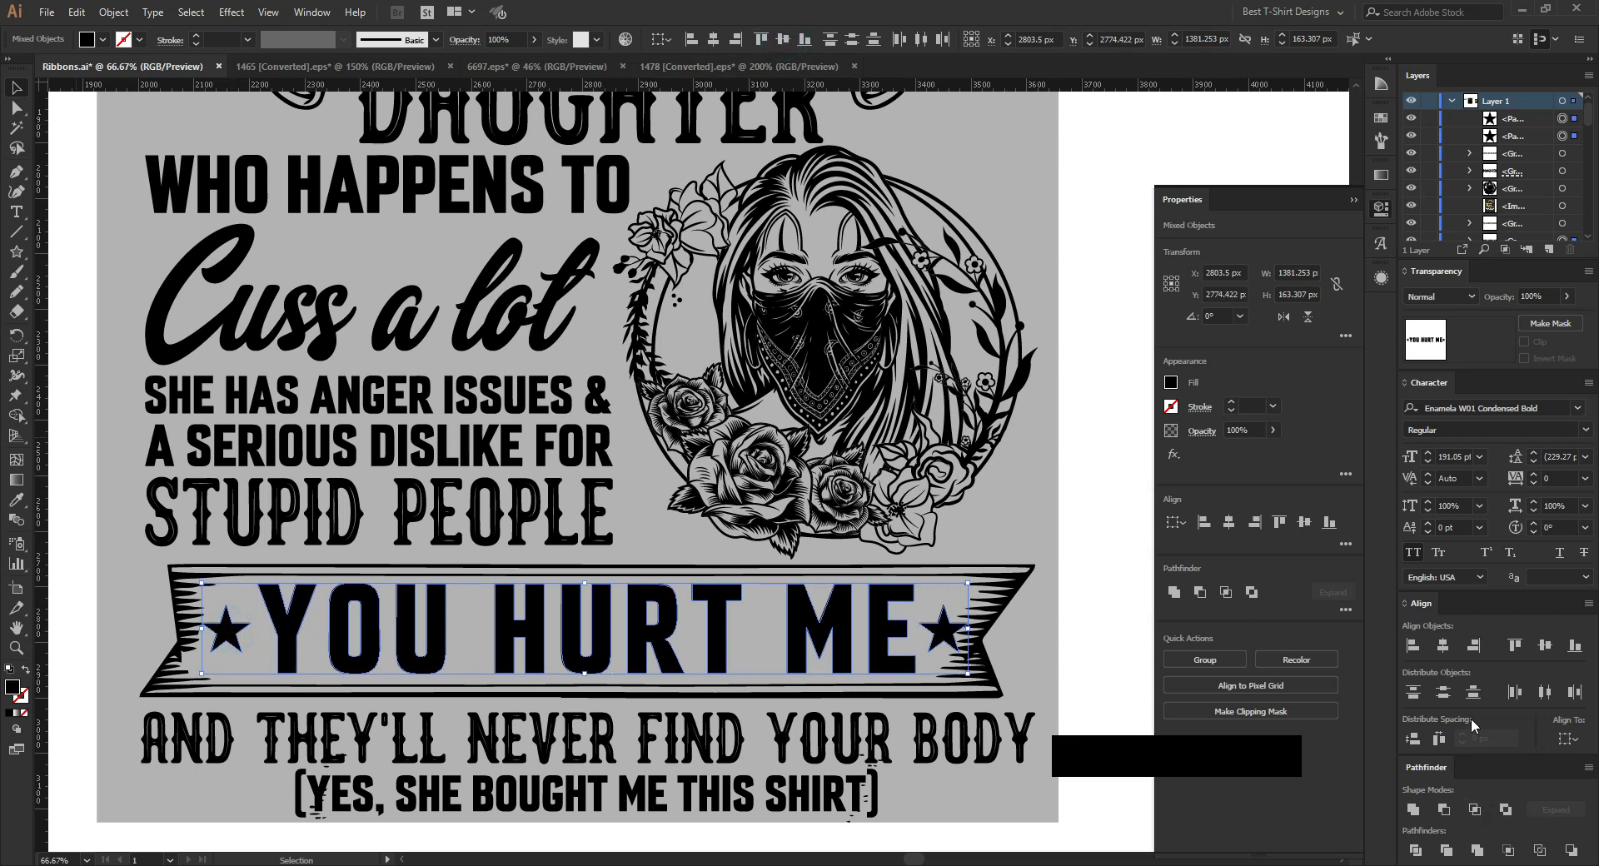
click(1438, 739)
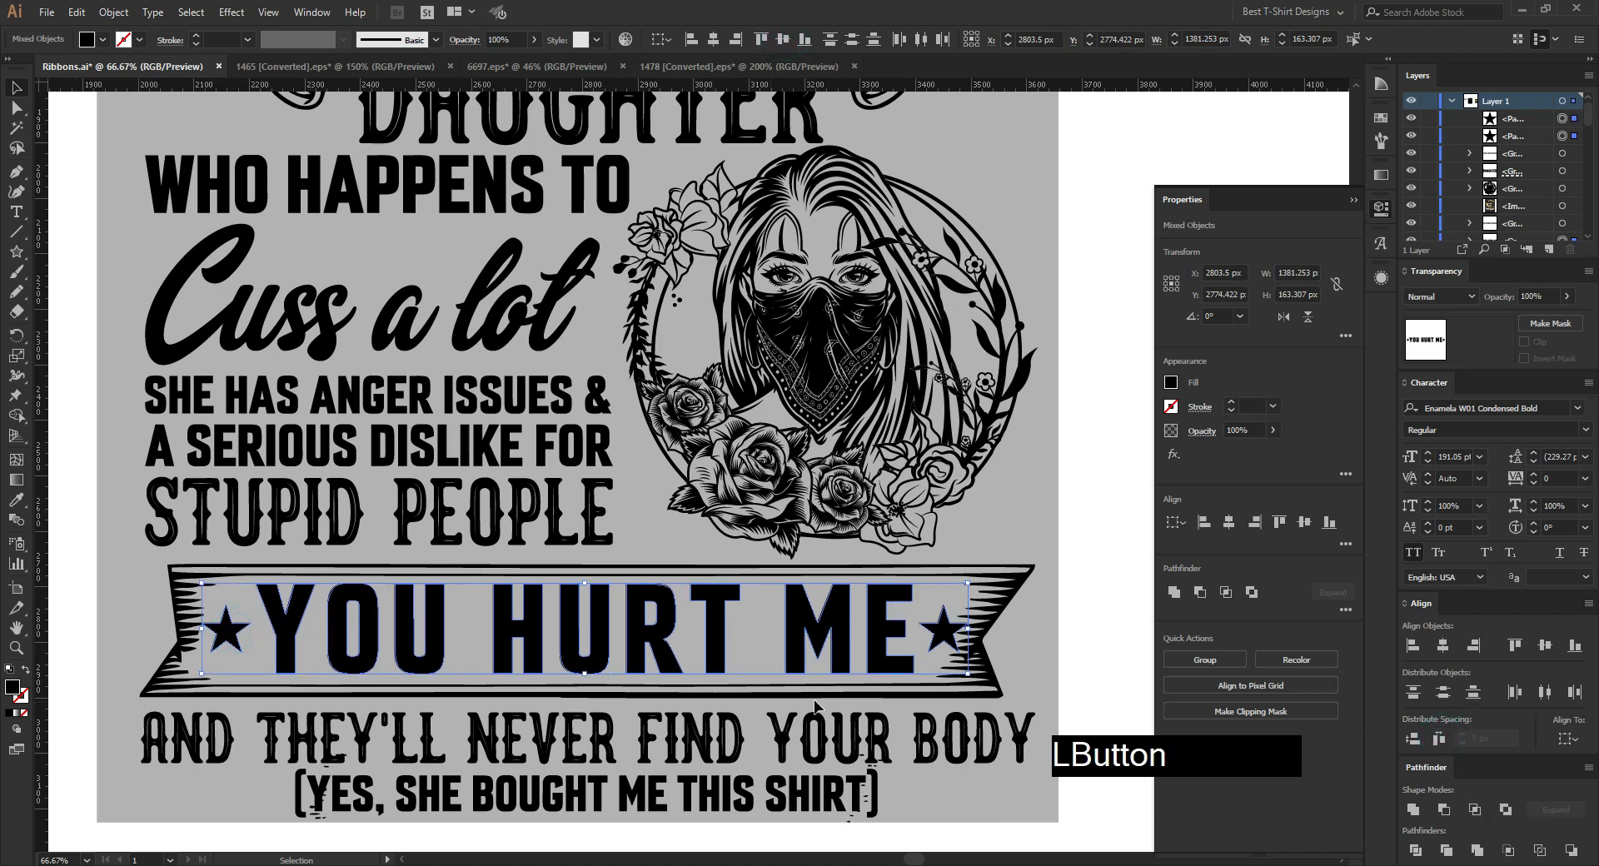
click(1075, 659)
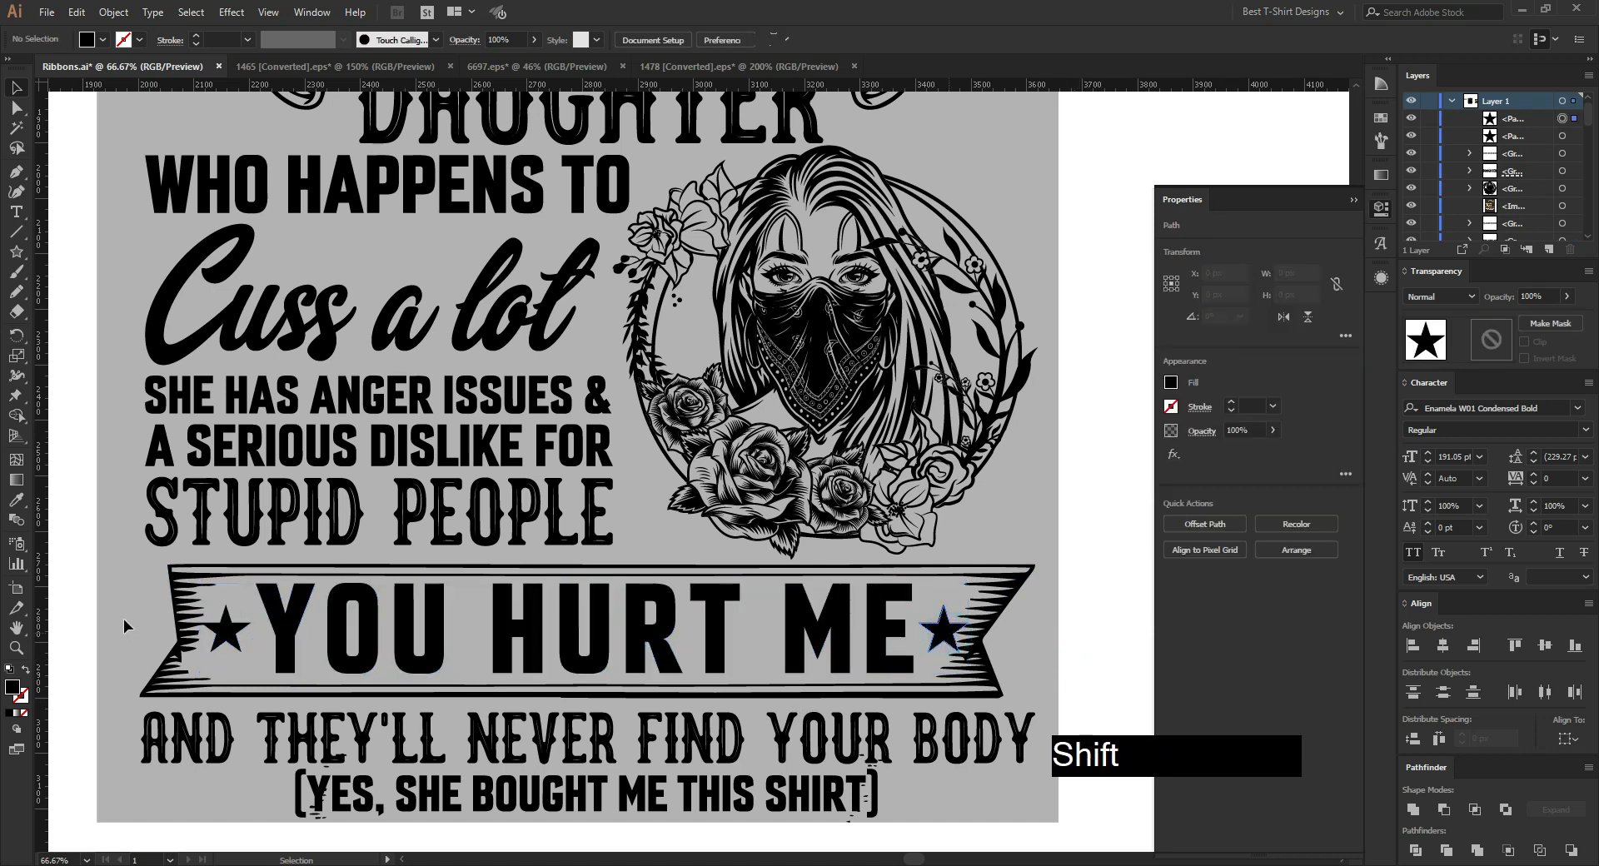
Step: Create a 6 px offset path with miter joins around both stars
shift+click(244, 626)
key(ctrl+alt+o)
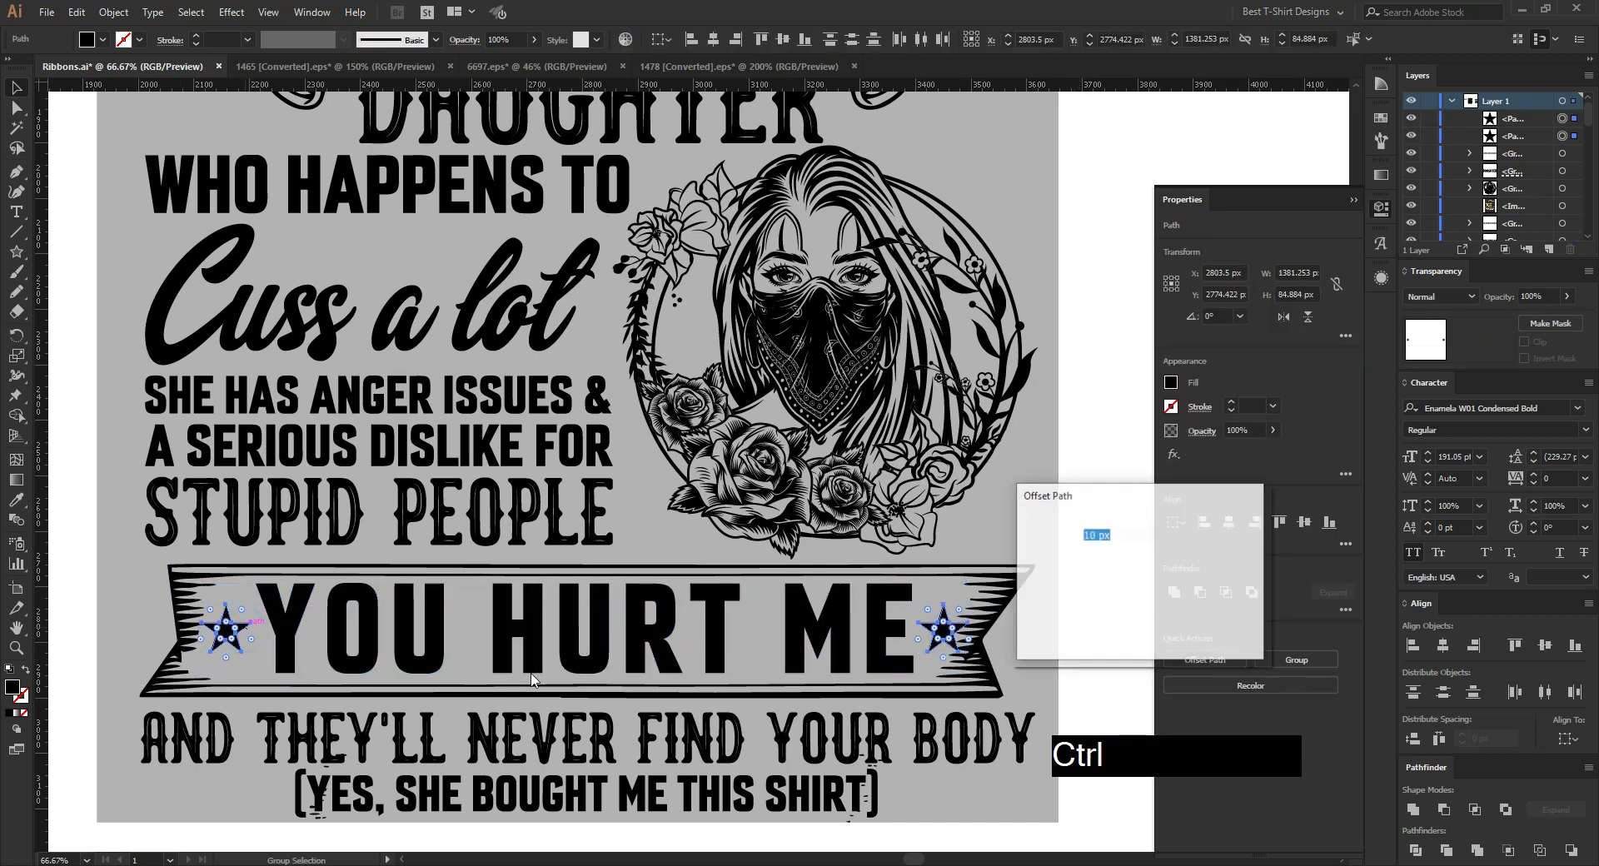
click(1068, 625)
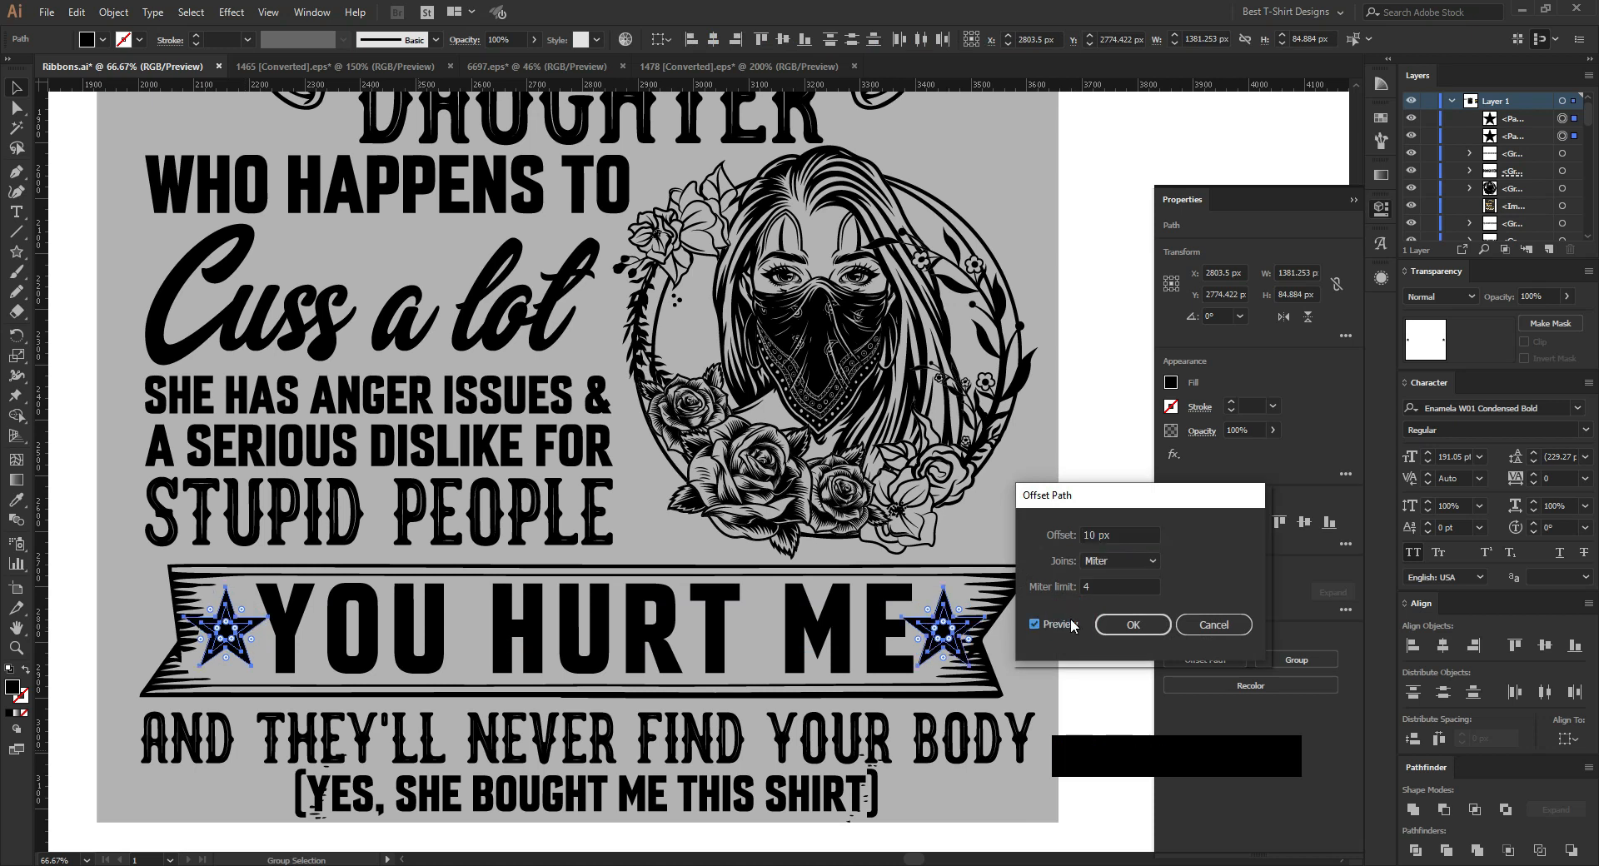
click(1126, 625)
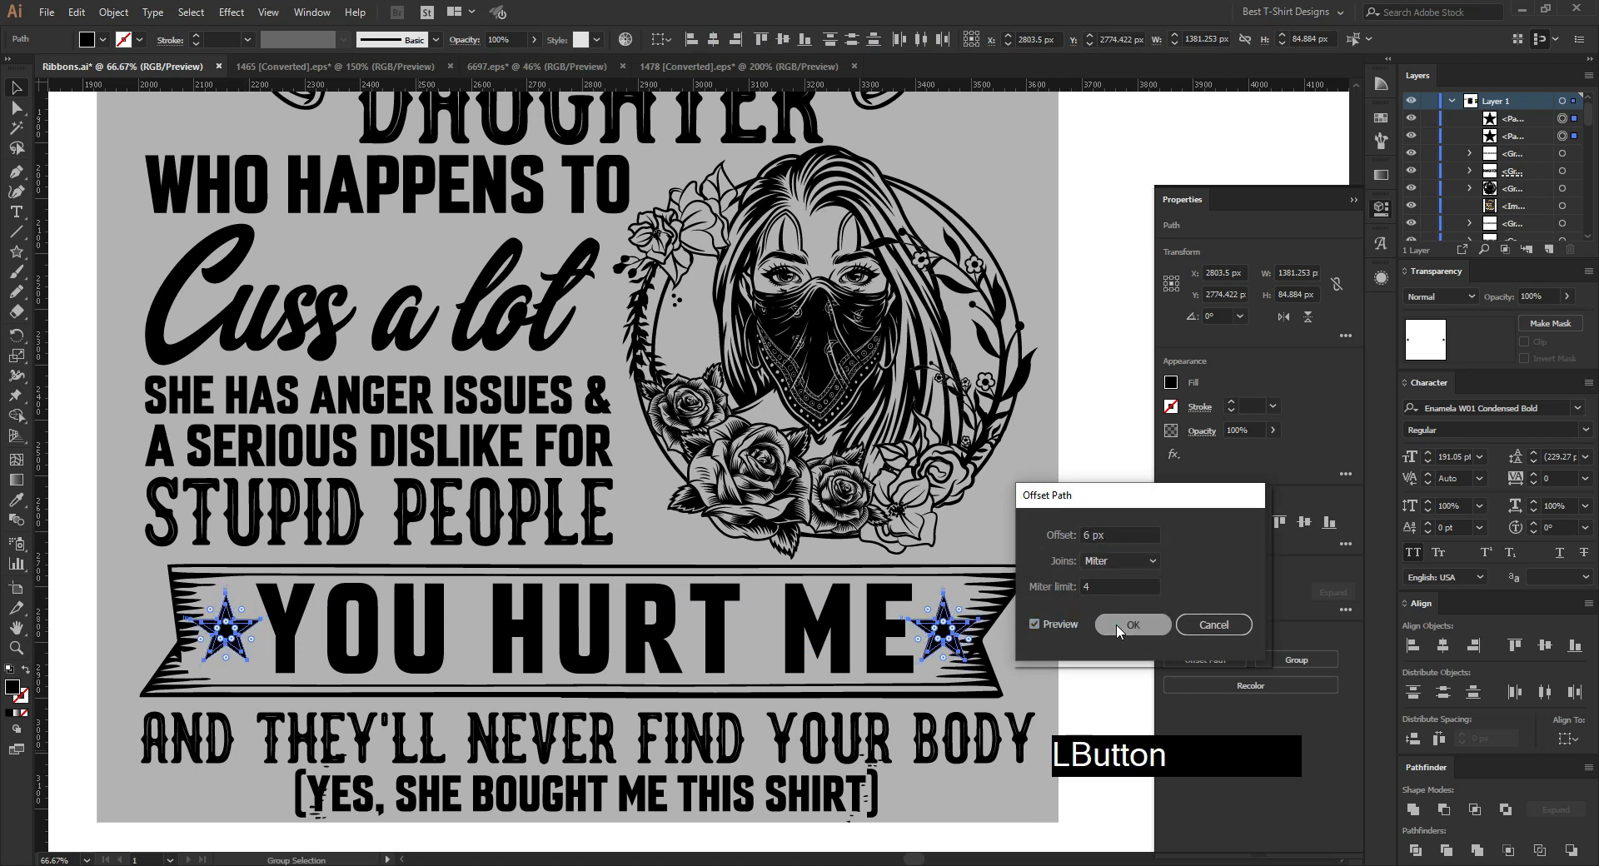
Step: Move the offset stars into a new opacity mask on the lower ribbon with Clip off, then leave mask editing and deselect
key(ctrl+x)
click(1005, 589)
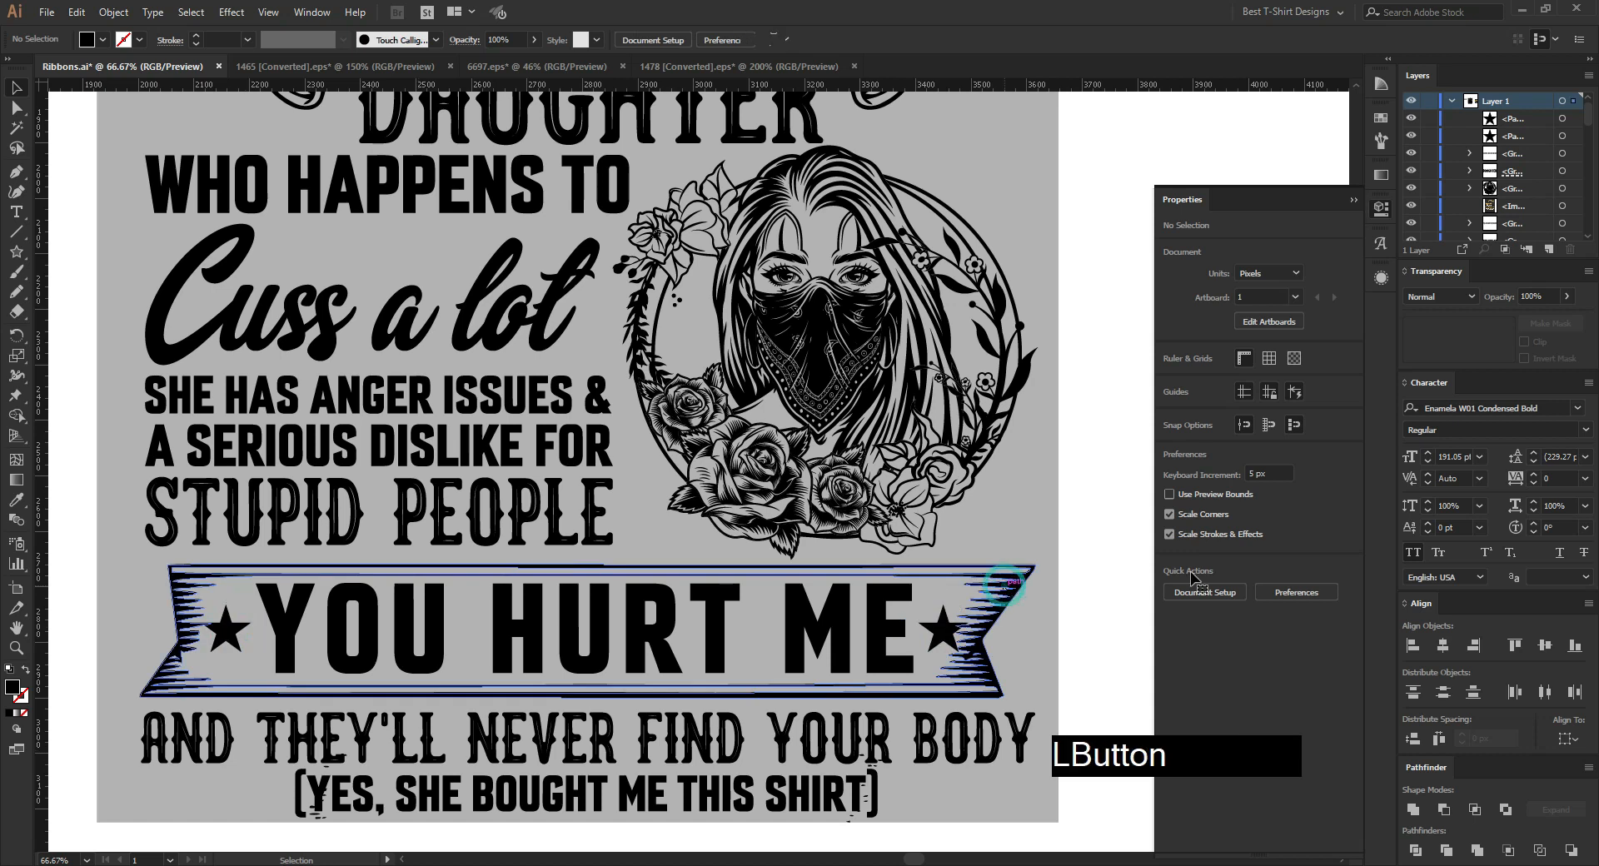
click(1550, 323)
click(1491, 339)
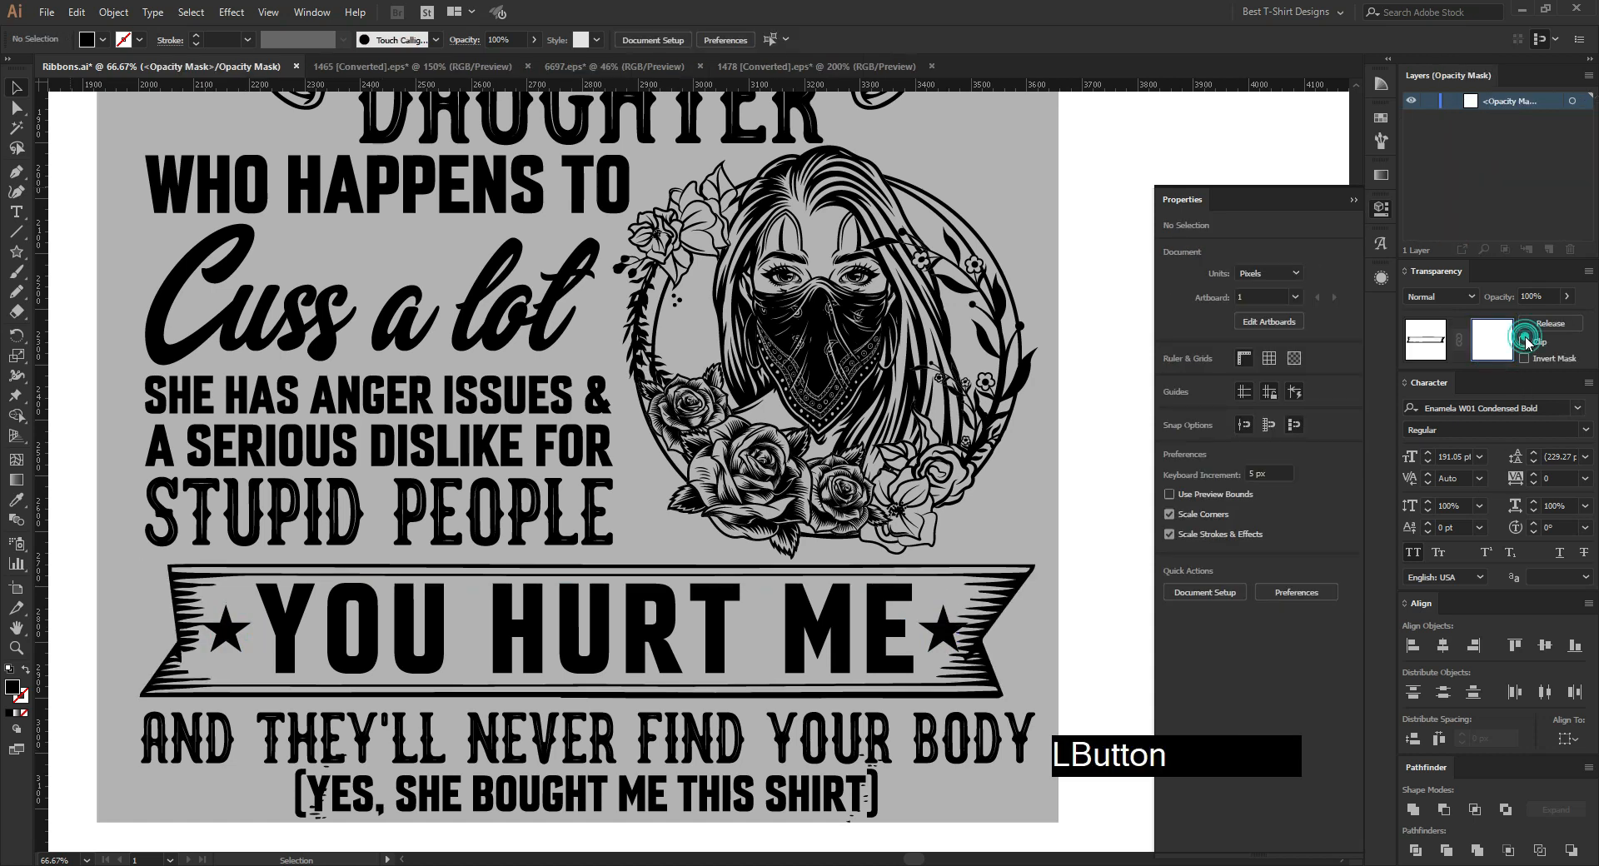
key(ctrl+f)
click(1104, 572)
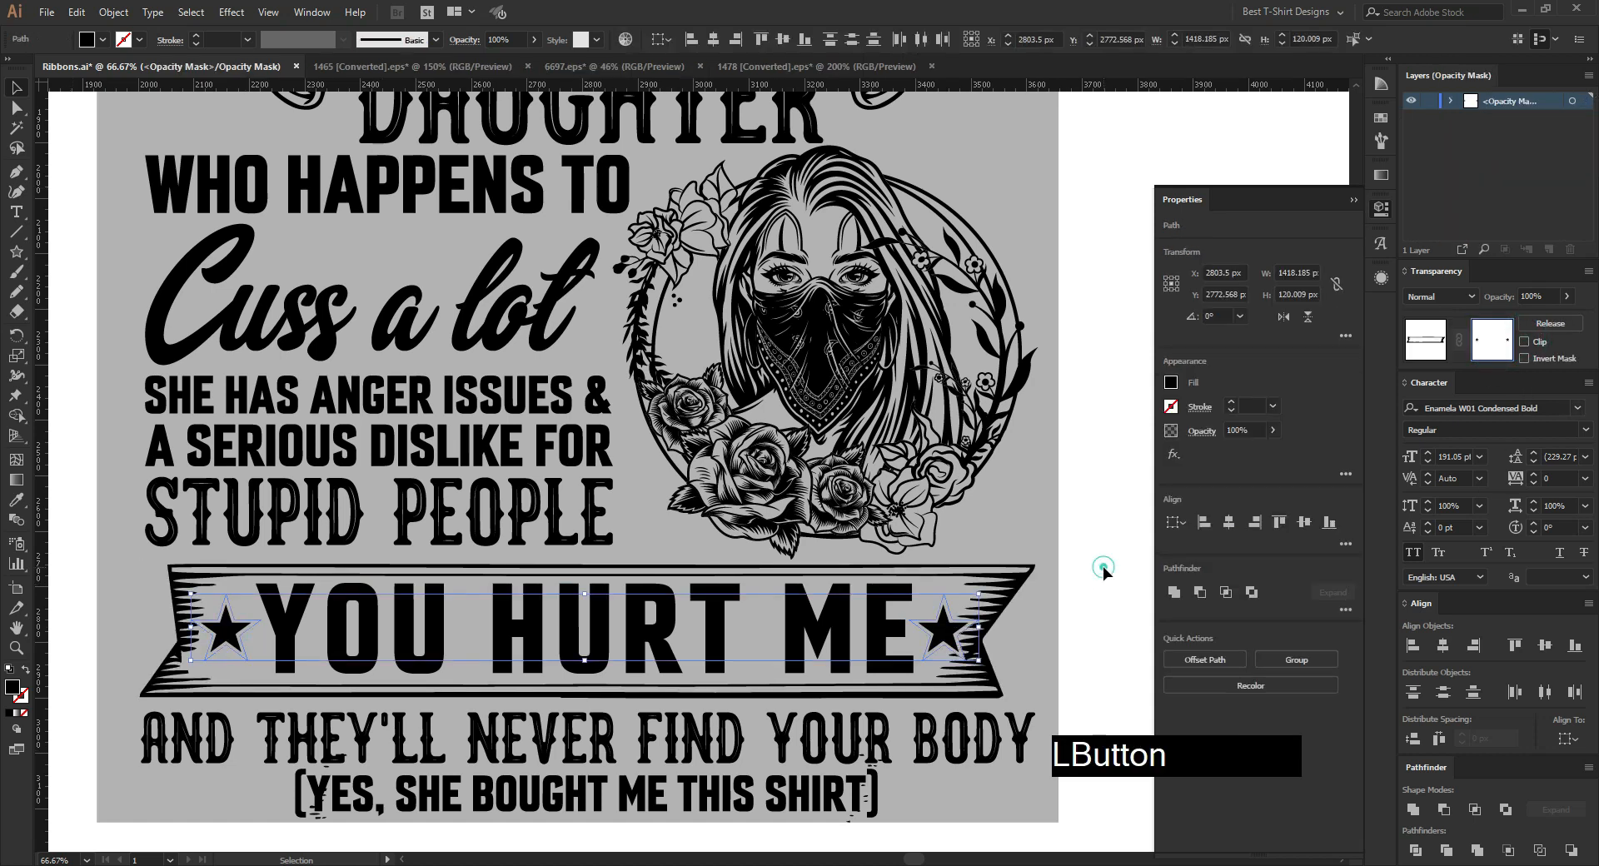
scroll(992, 652, up, 2)
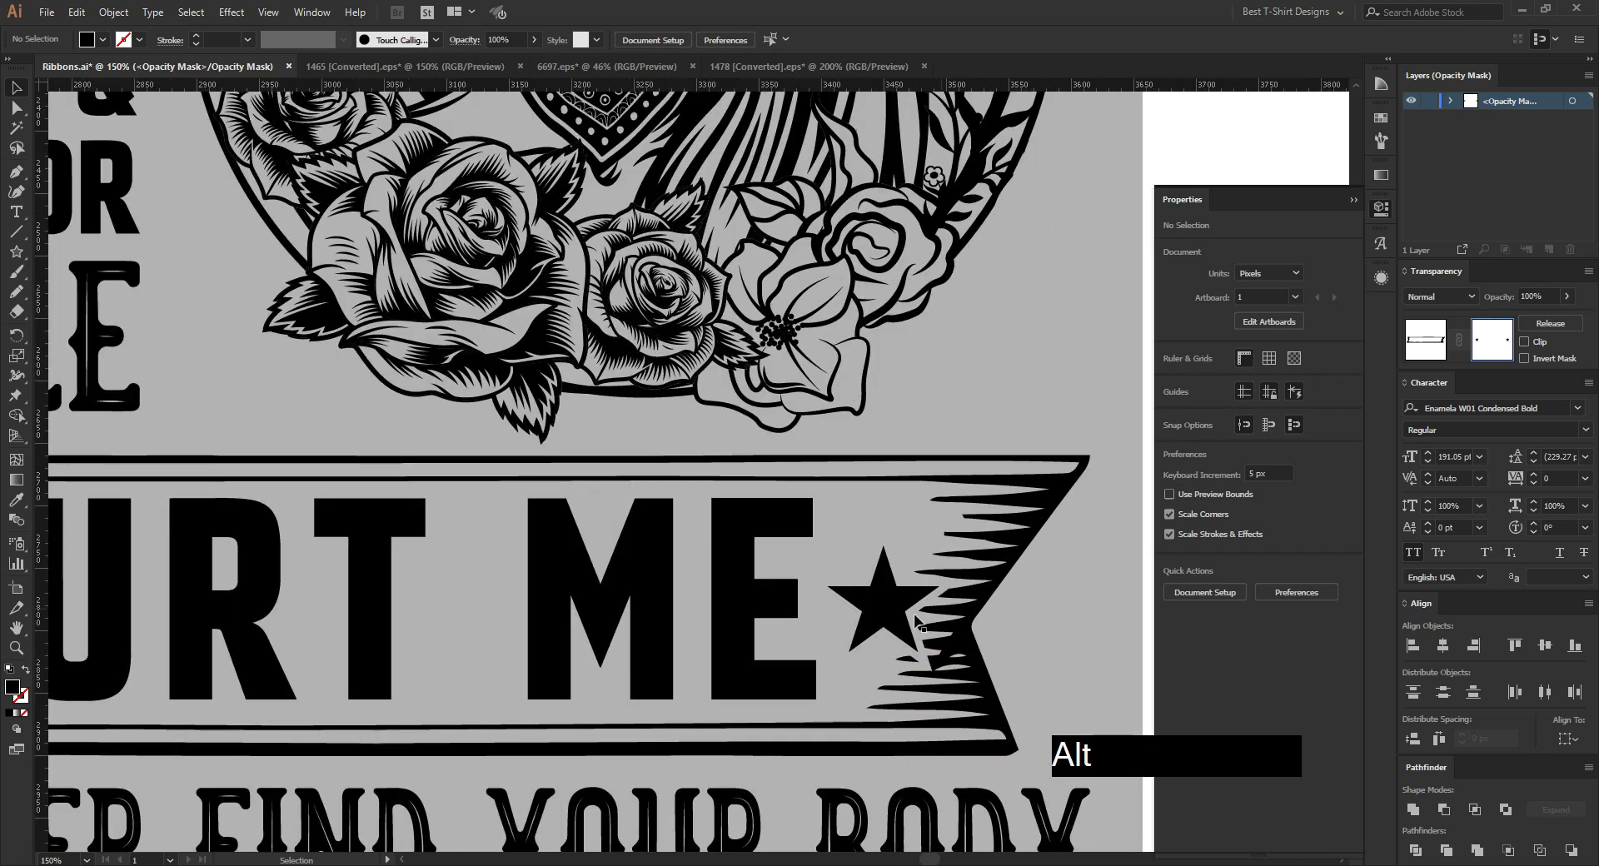
click(1426, 348)
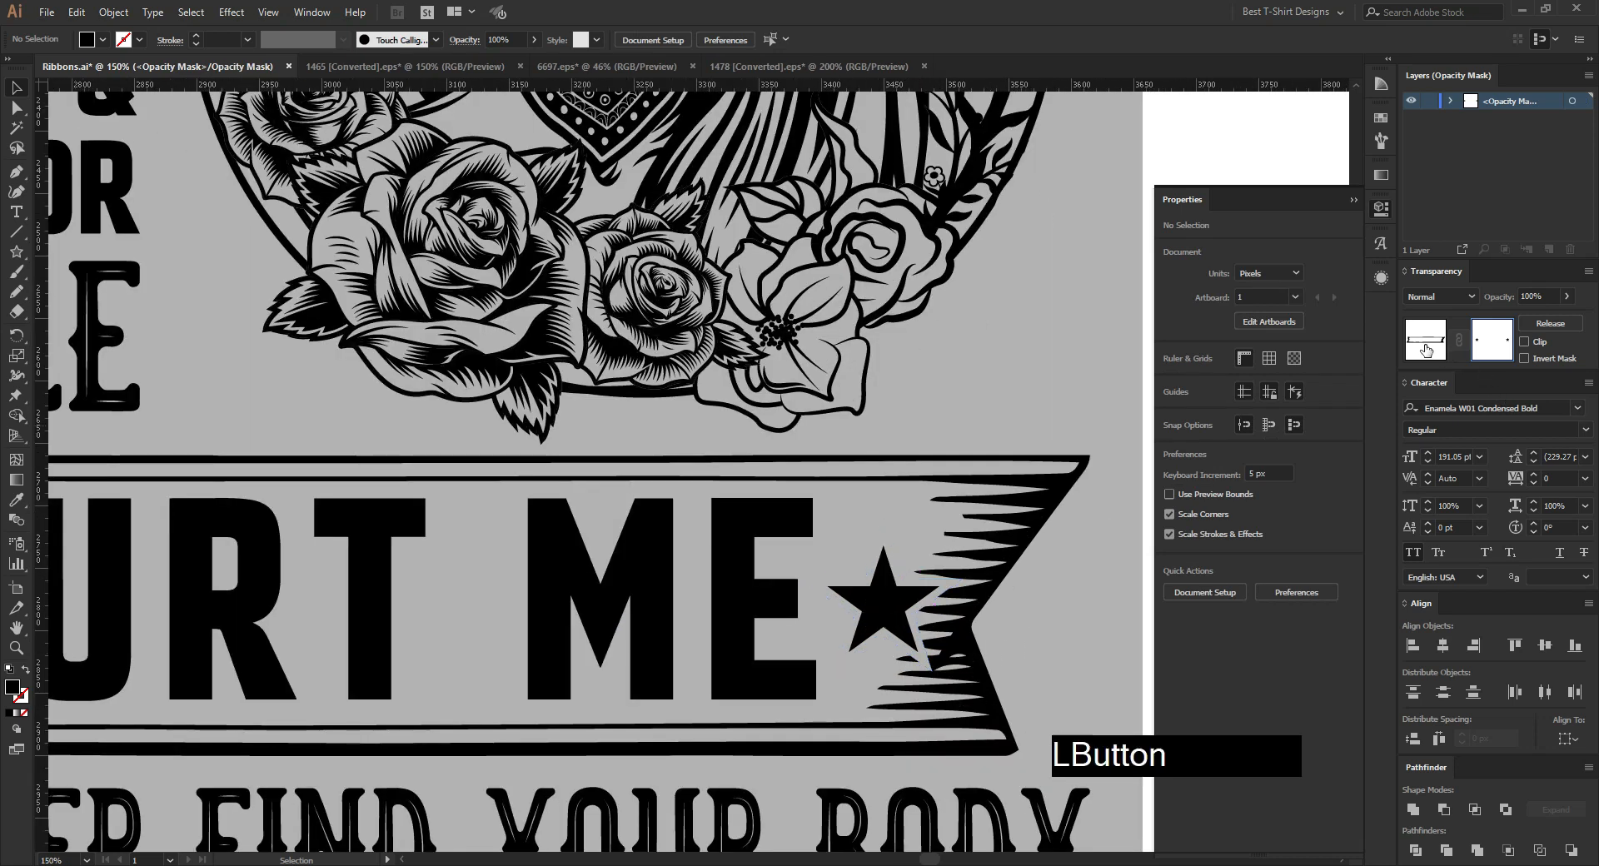
click(849, 518)
scroll(850, 518, down, 3)
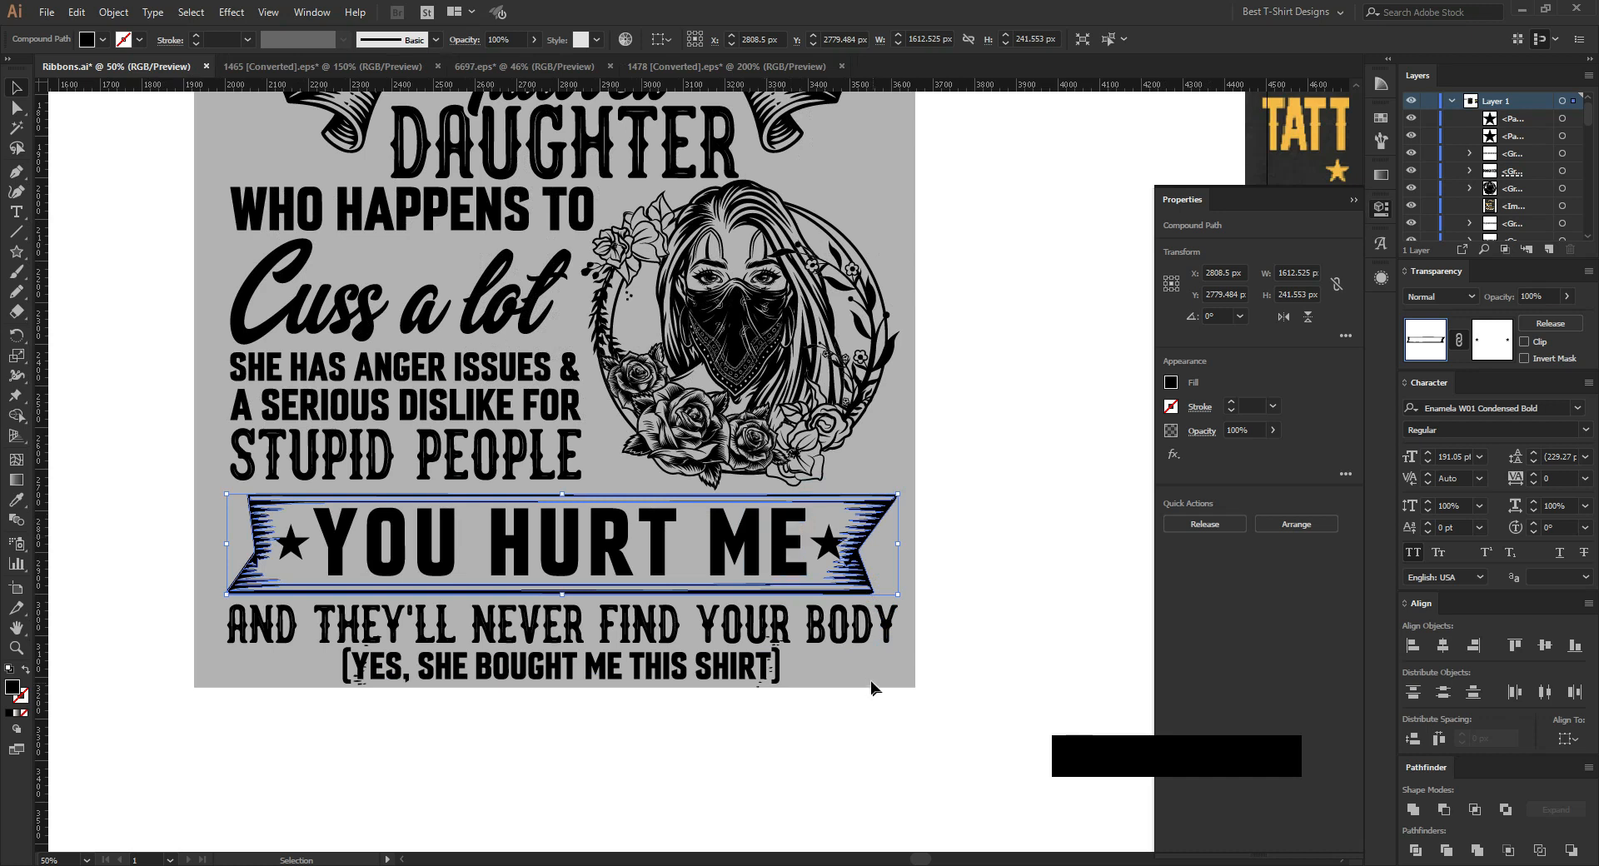
click(858, 663)
scroll(650, 664, down, 1)
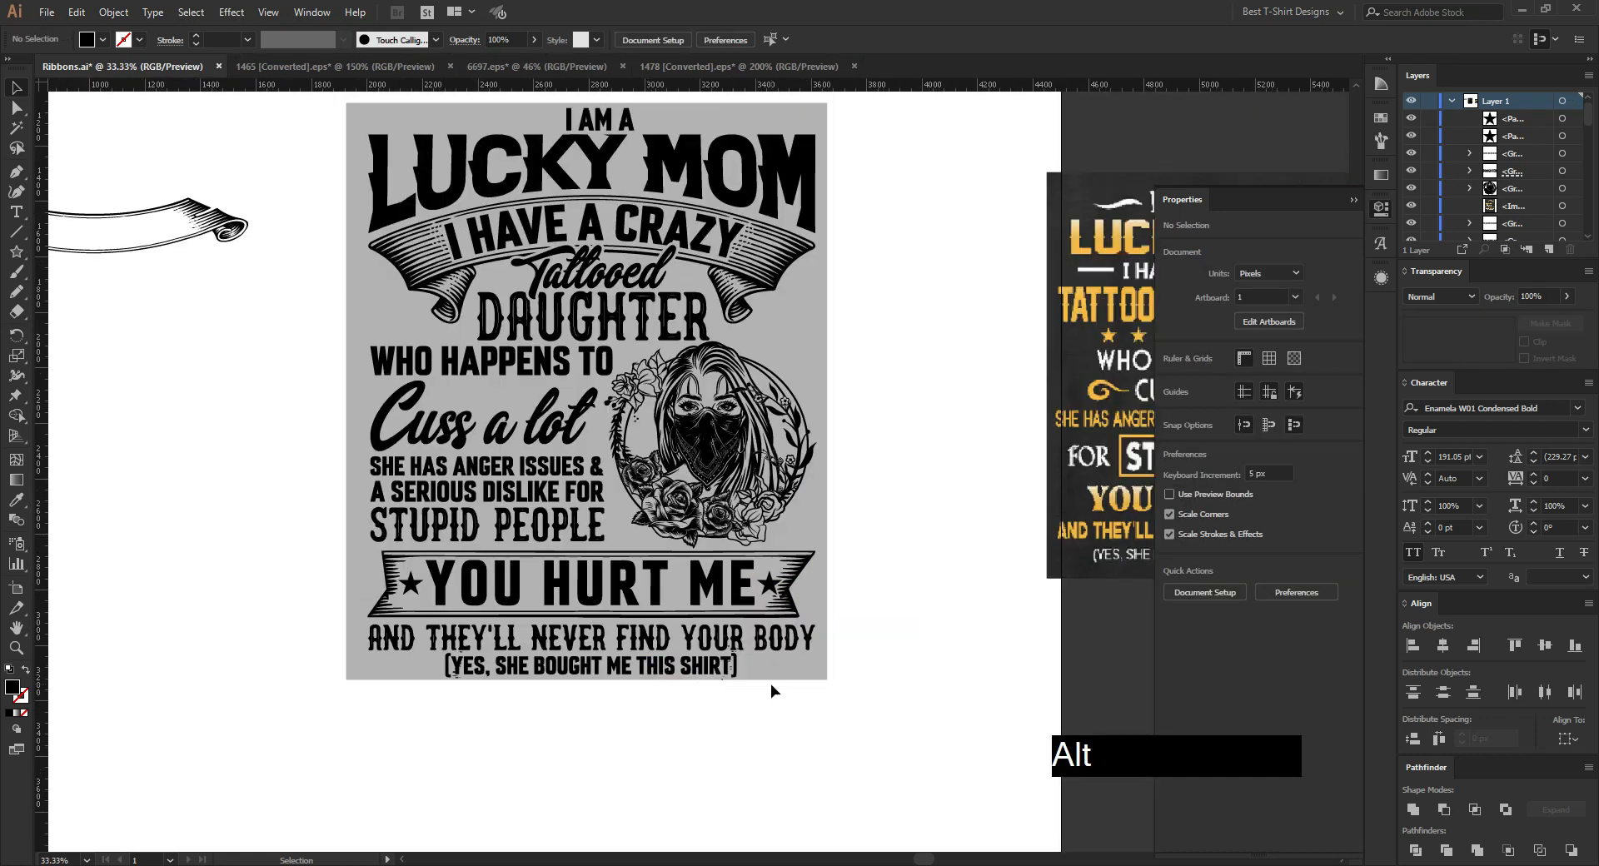
Step: Add a row of eight evenly spaced black stars about 62 px wide before I AM A, using repeated duplication
scroll(775, 686, up, 3)
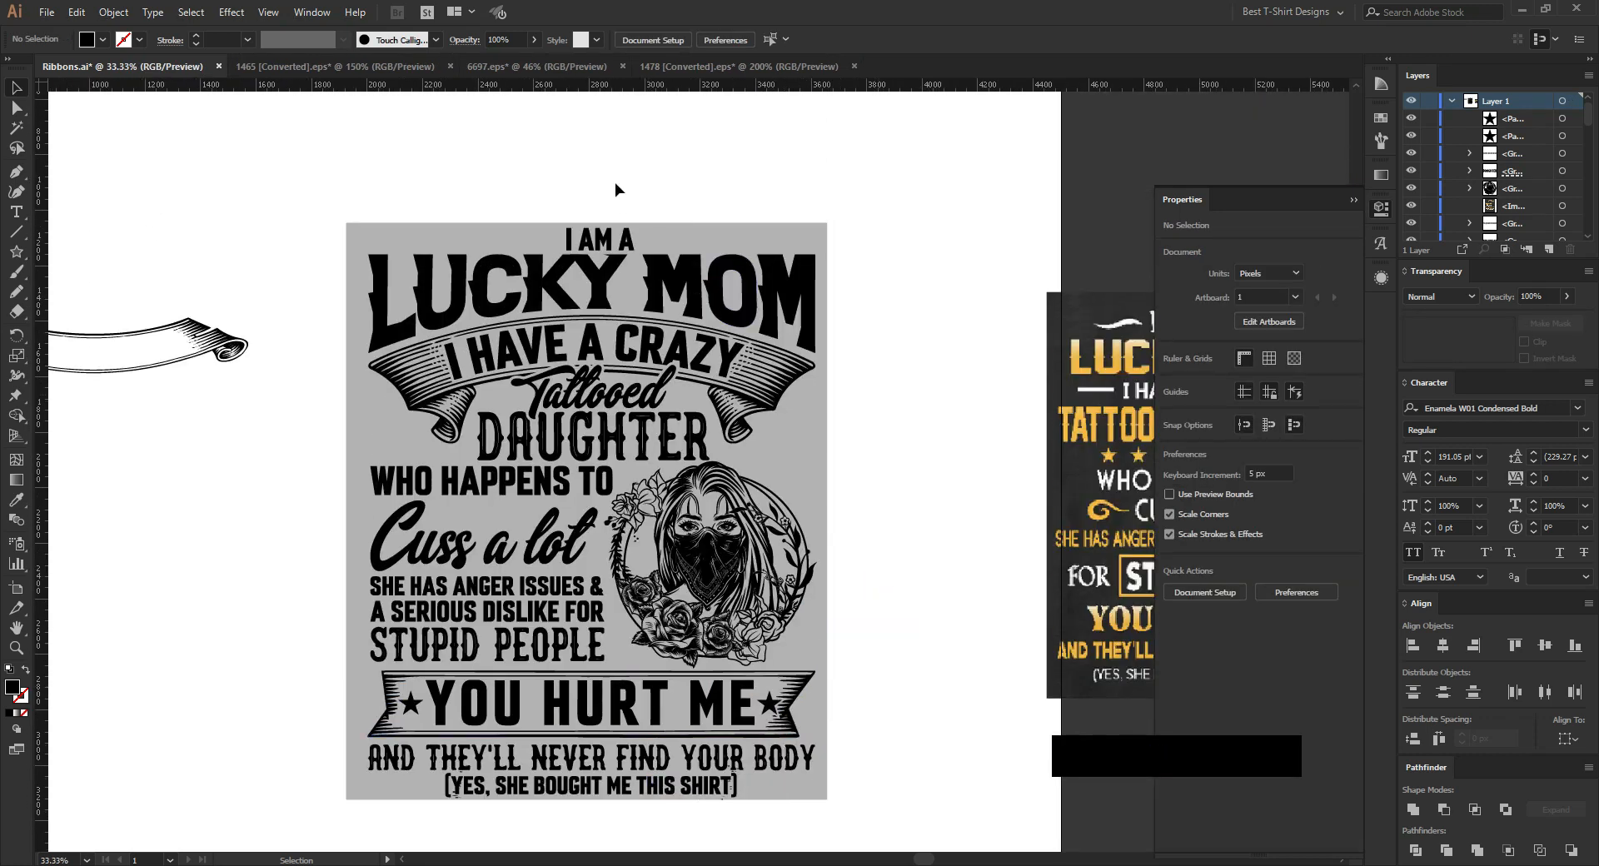
scroll(605, 163, up, 1)
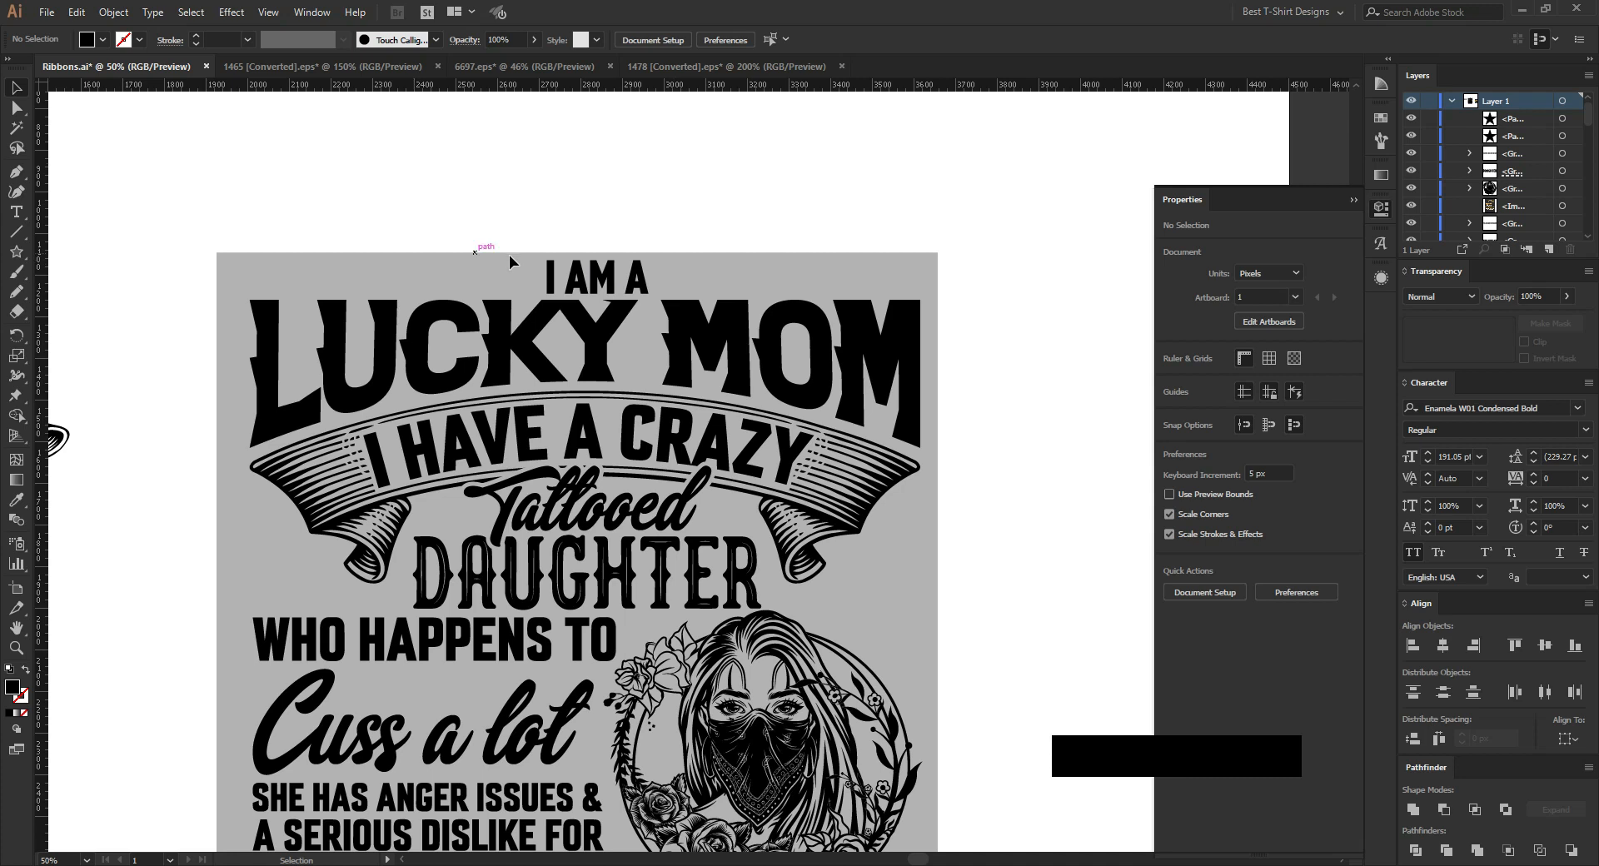
click(16, 251)
scroll(483, 260, up, 1)
drag(531, 282, 482, 283)
key(v)
key(ctrl+d)
key(ctrl+d)
key(ctrl+d)
key(ctrl+d)
key(ctrl+d)
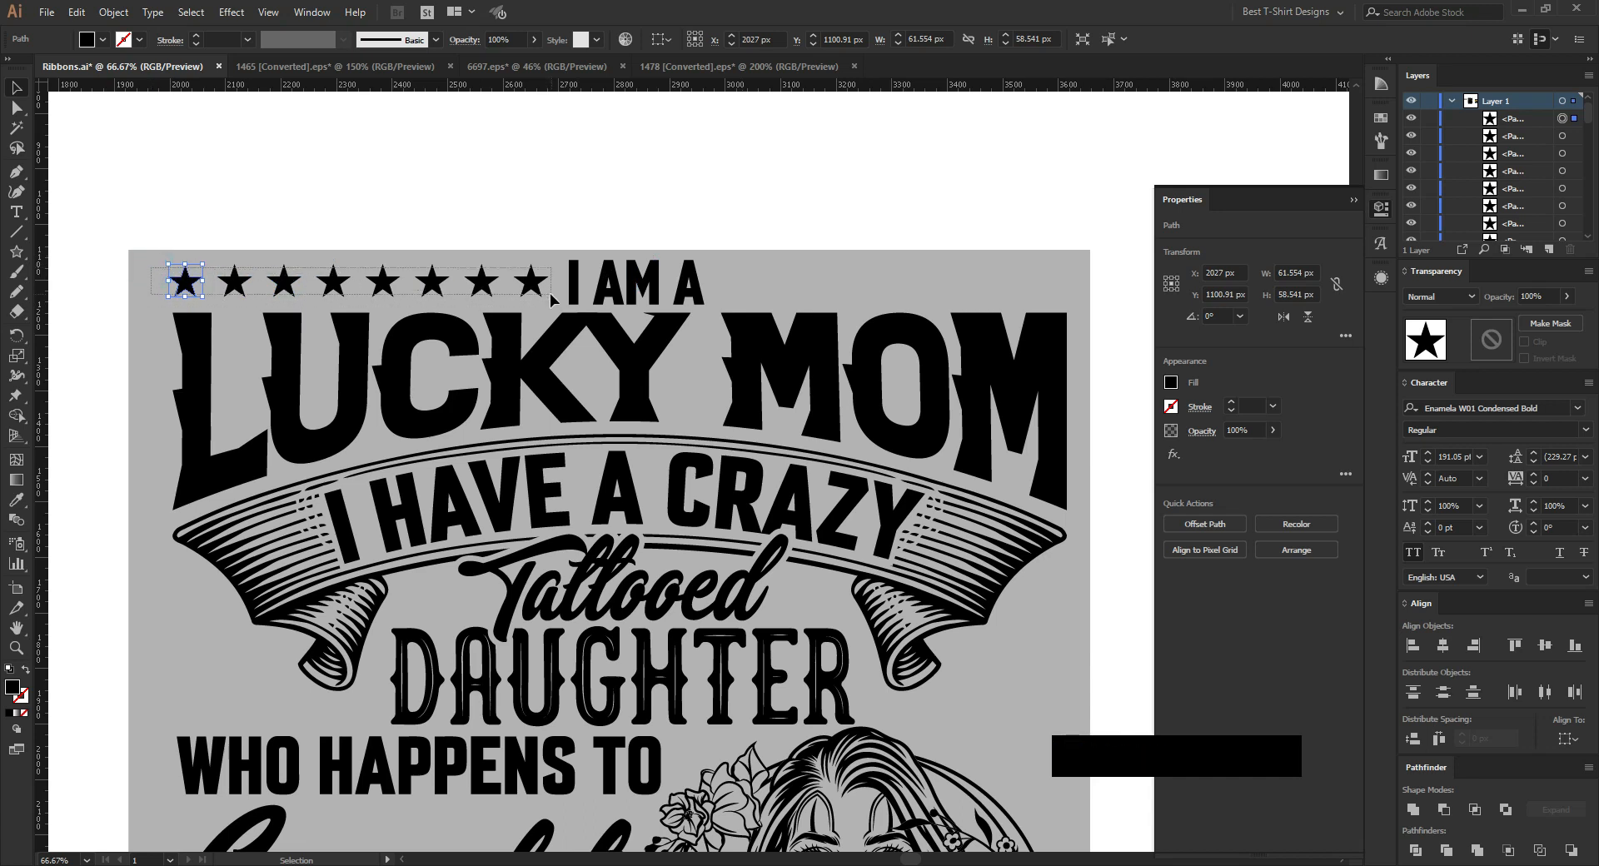
Step: Delete the three stars closest to I AM A, leaving a row of five
drag(556, 313, 163, 260)
click(399, 266)
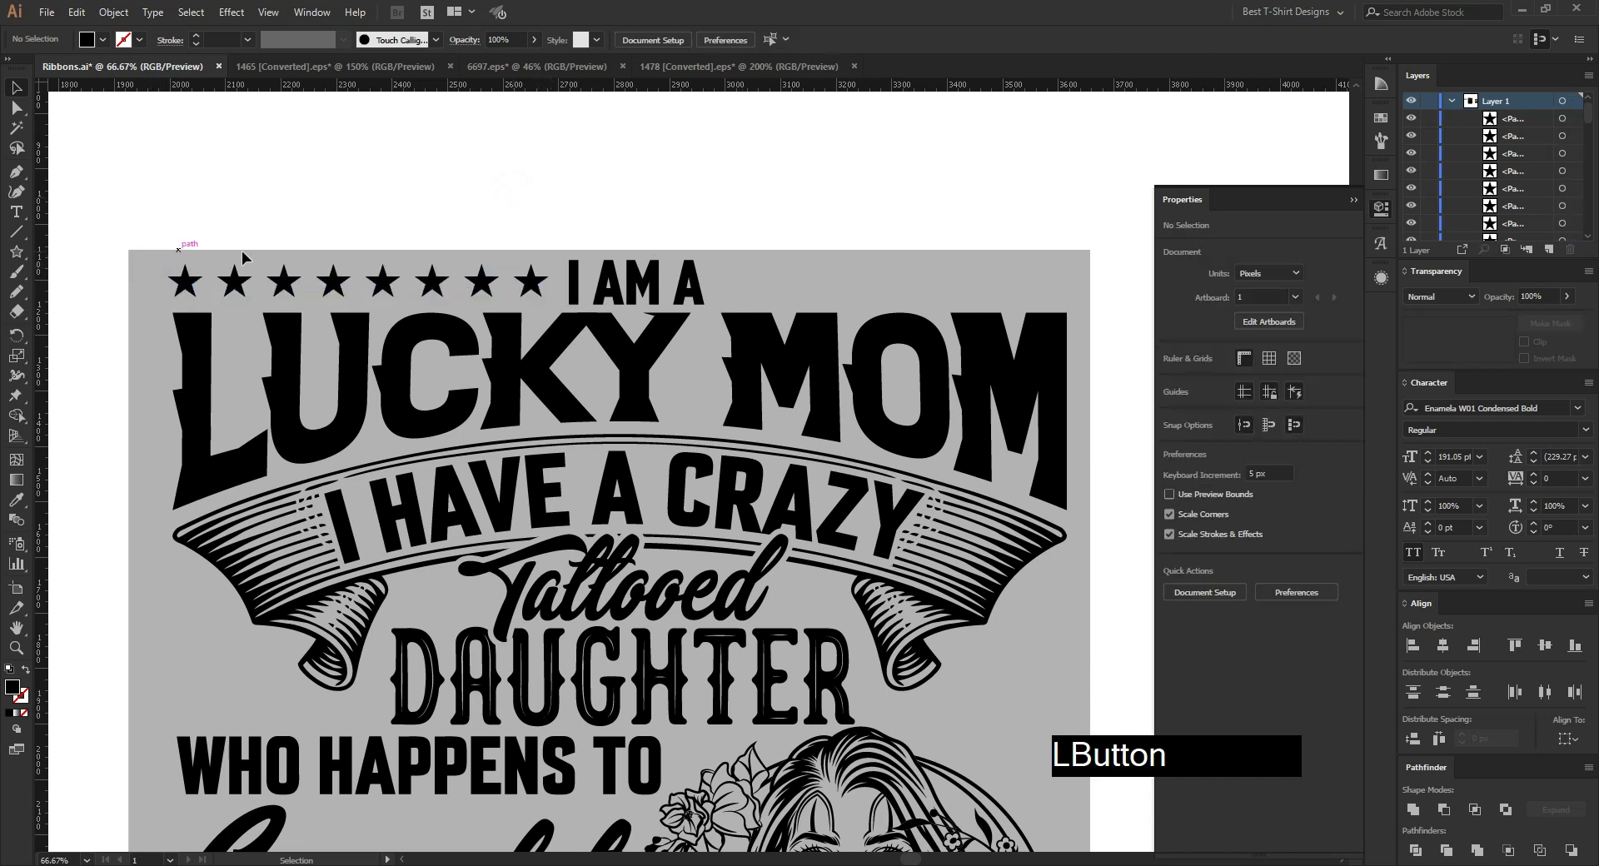
drag(475, 253, 543, 295)
key(Delete)
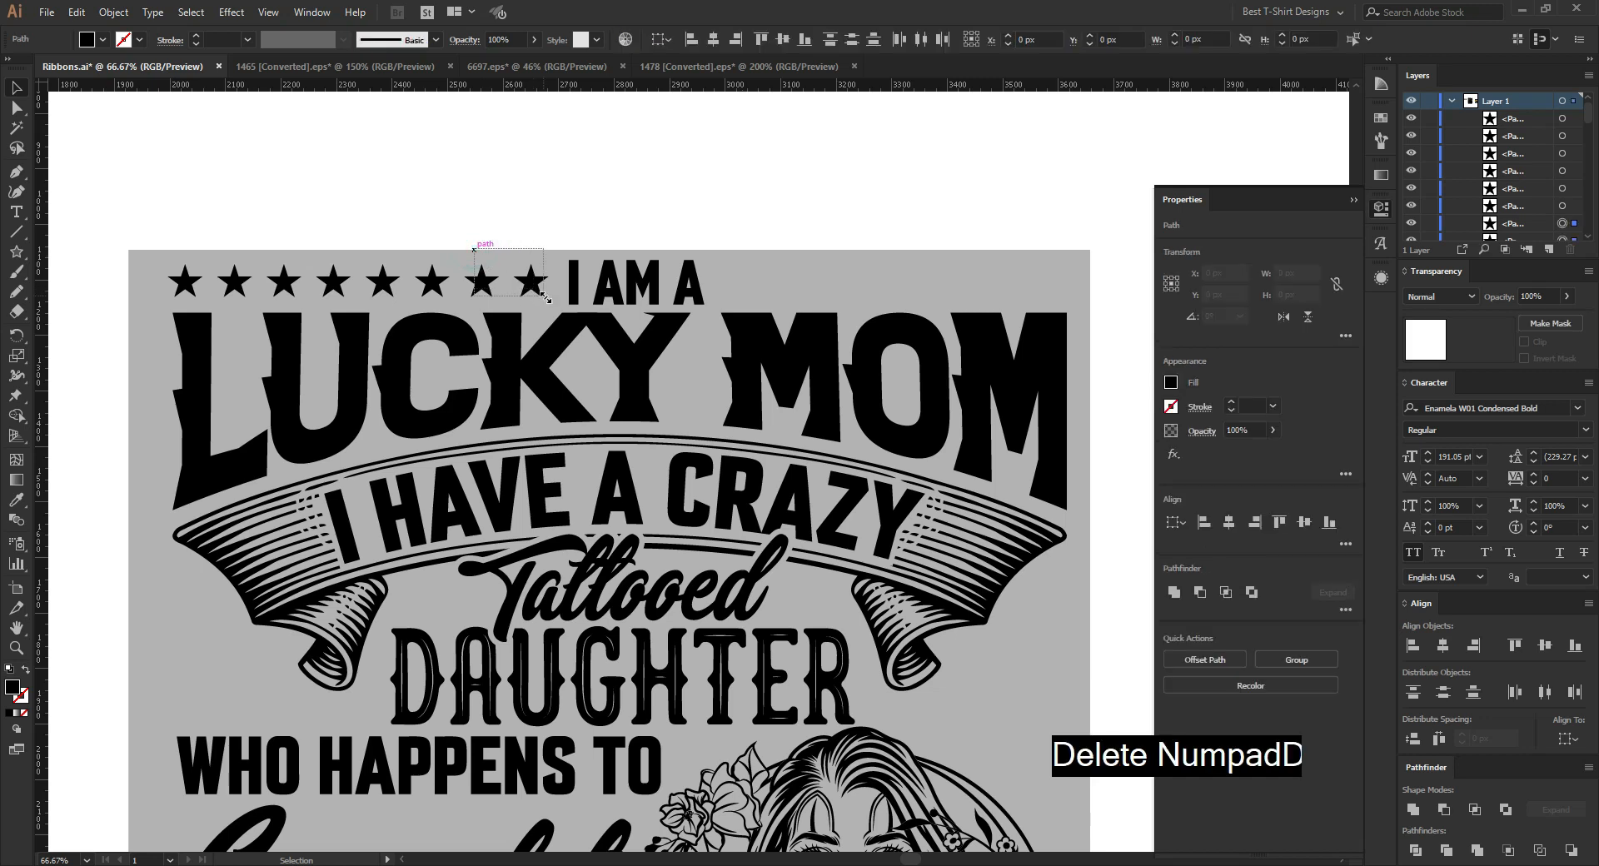
drag(423, 249, 476, 297)
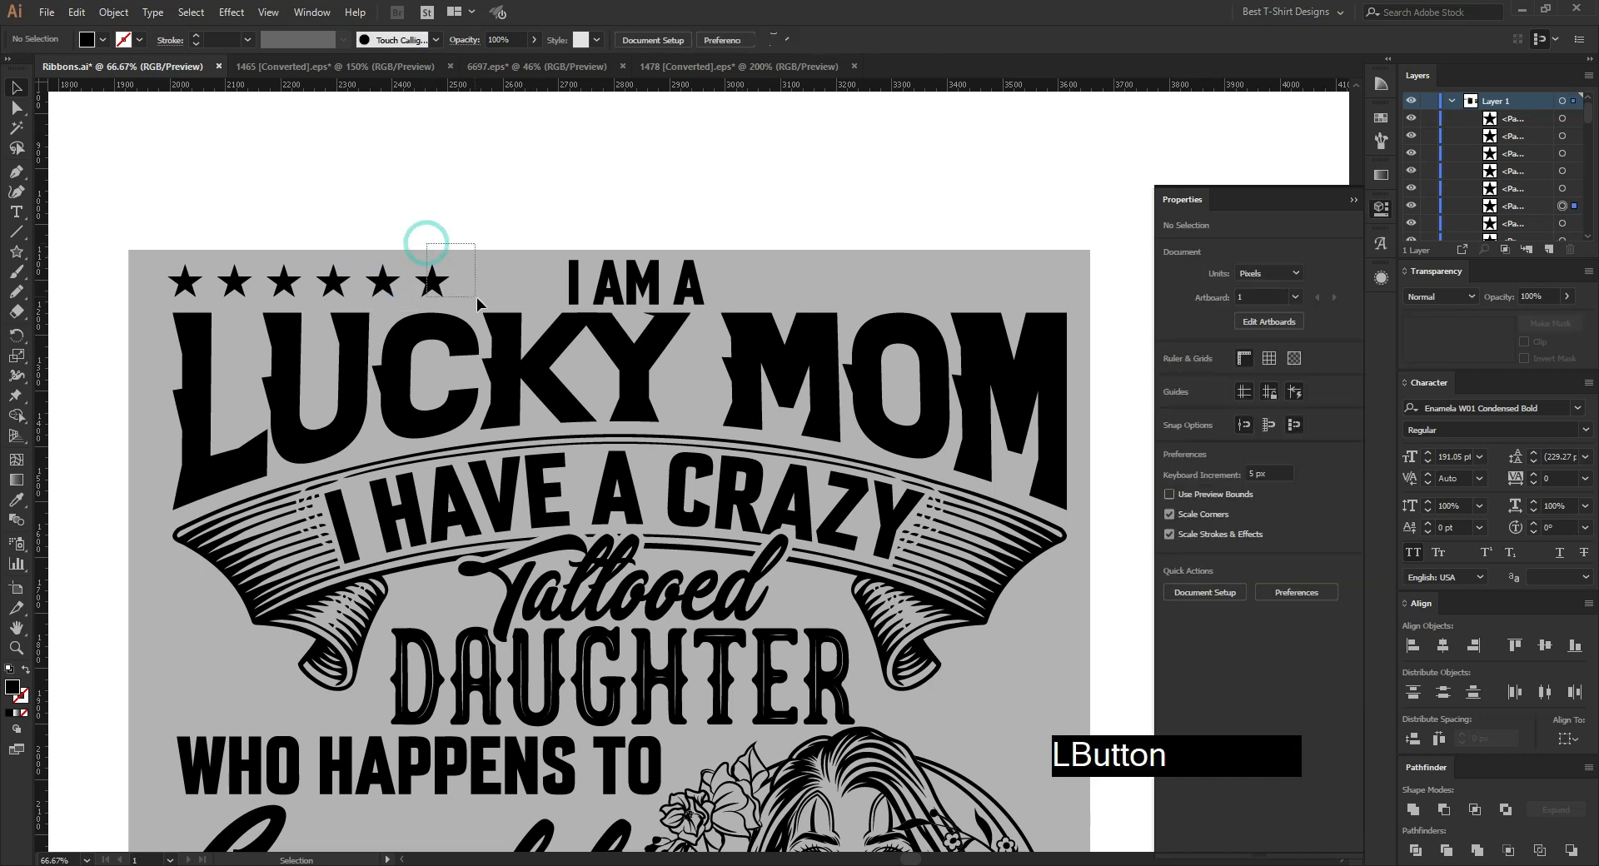
key(Delete)
Step: Move the star nearest I AM A 111 px to the right and distribute the horizontal spacing of the five stars evenly
drag(382, 283, 444, 283)
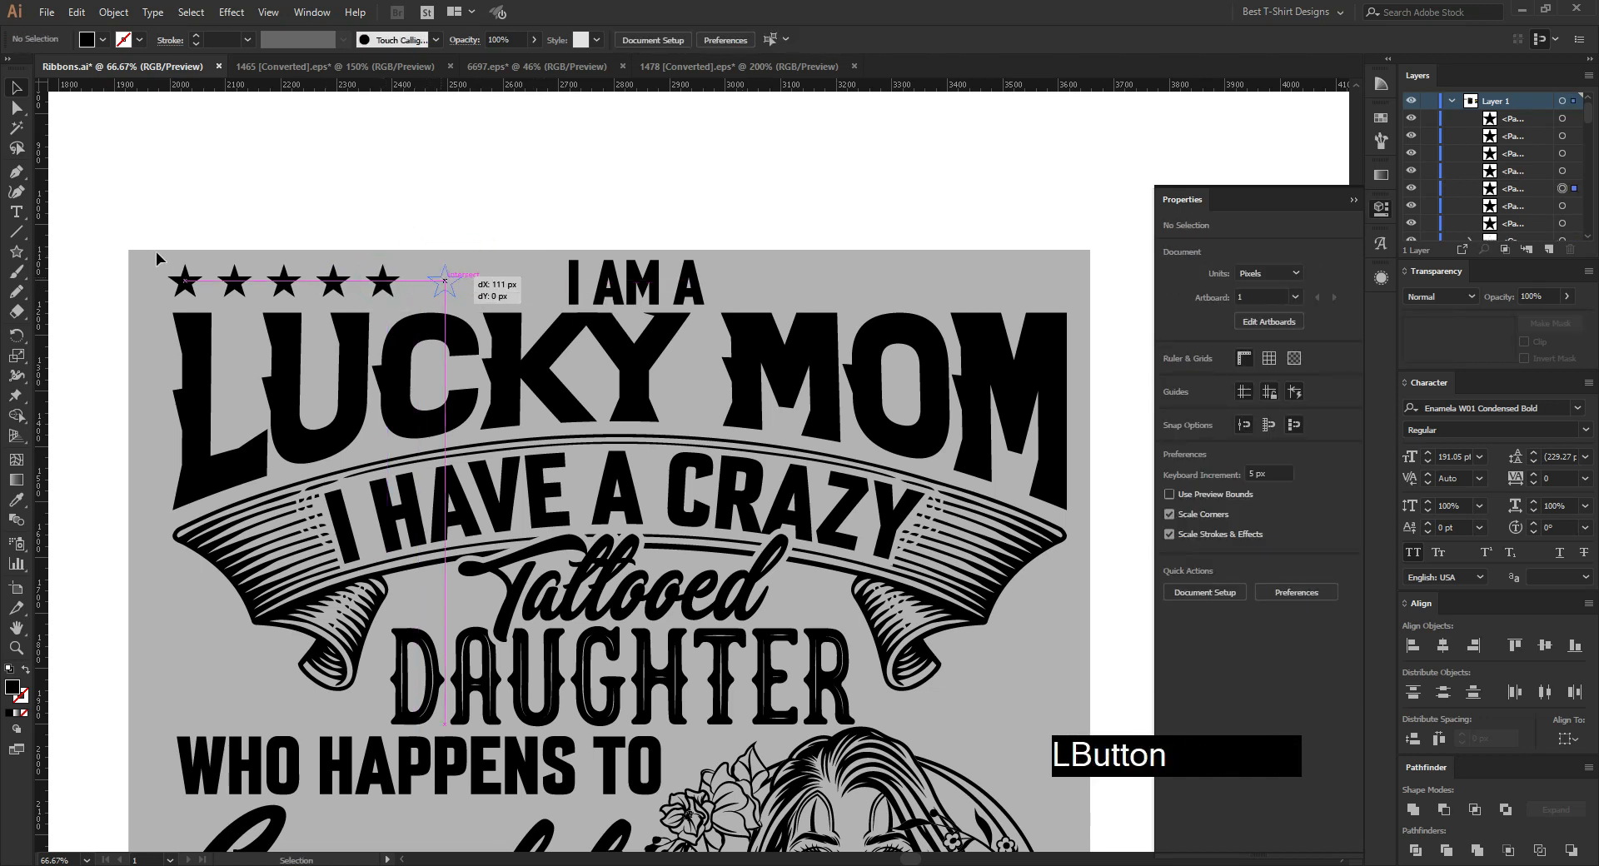
drag(137, 250, 471, 302)
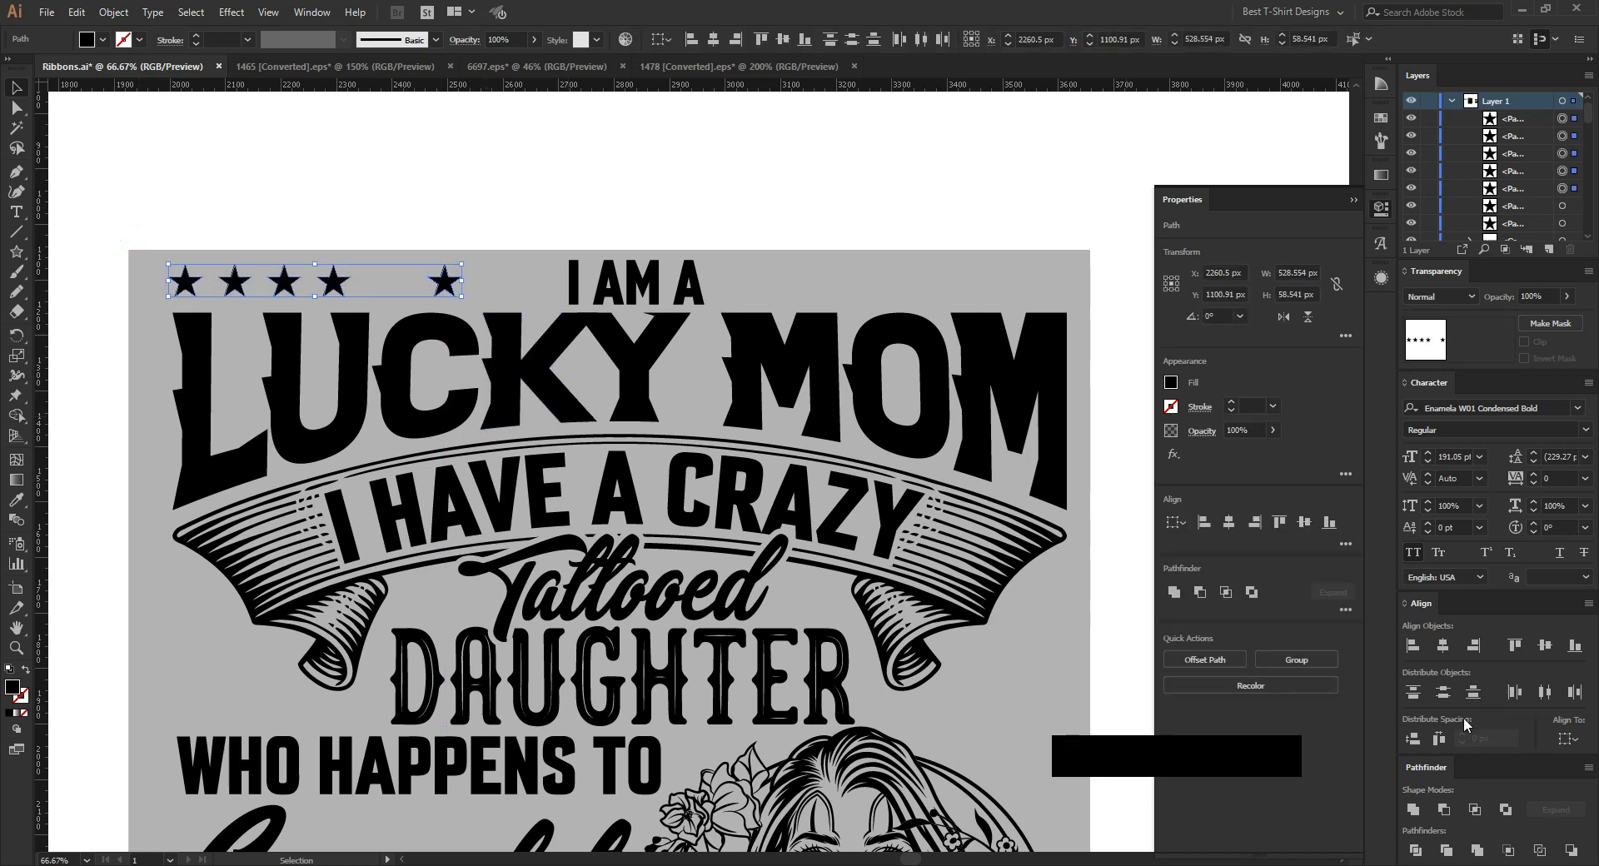
click(1439, 739)
alt+click(414, 287)
drag(414, 288, 950, 289)
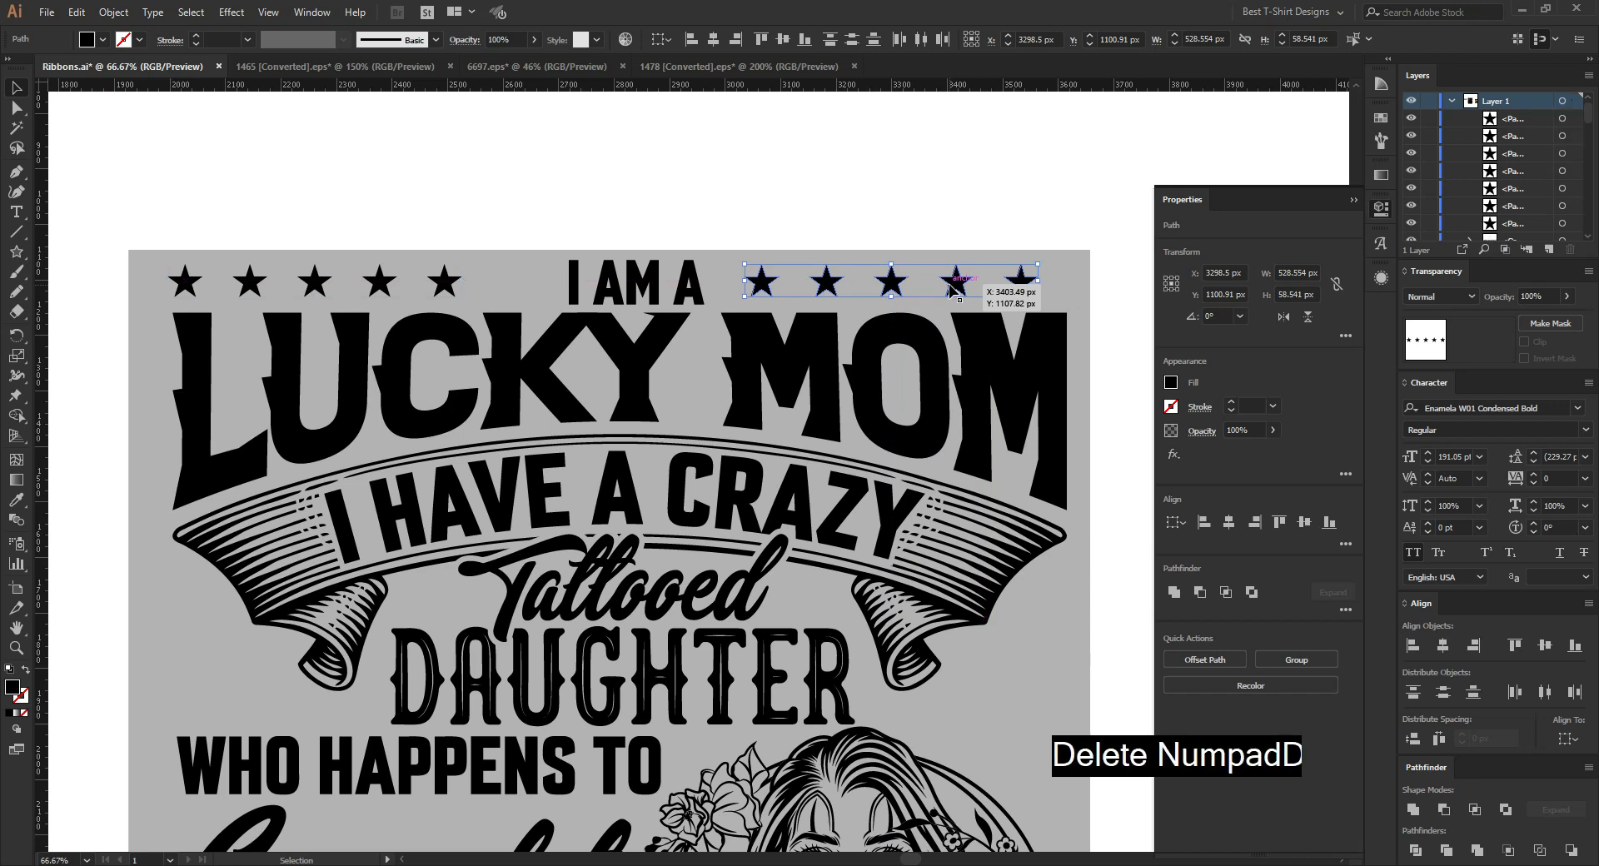
key(Delete)
Step: Group the five stars and place a copy of the group after I AM A
drag(148, 249, 495, 293)
key(ctrl+g)
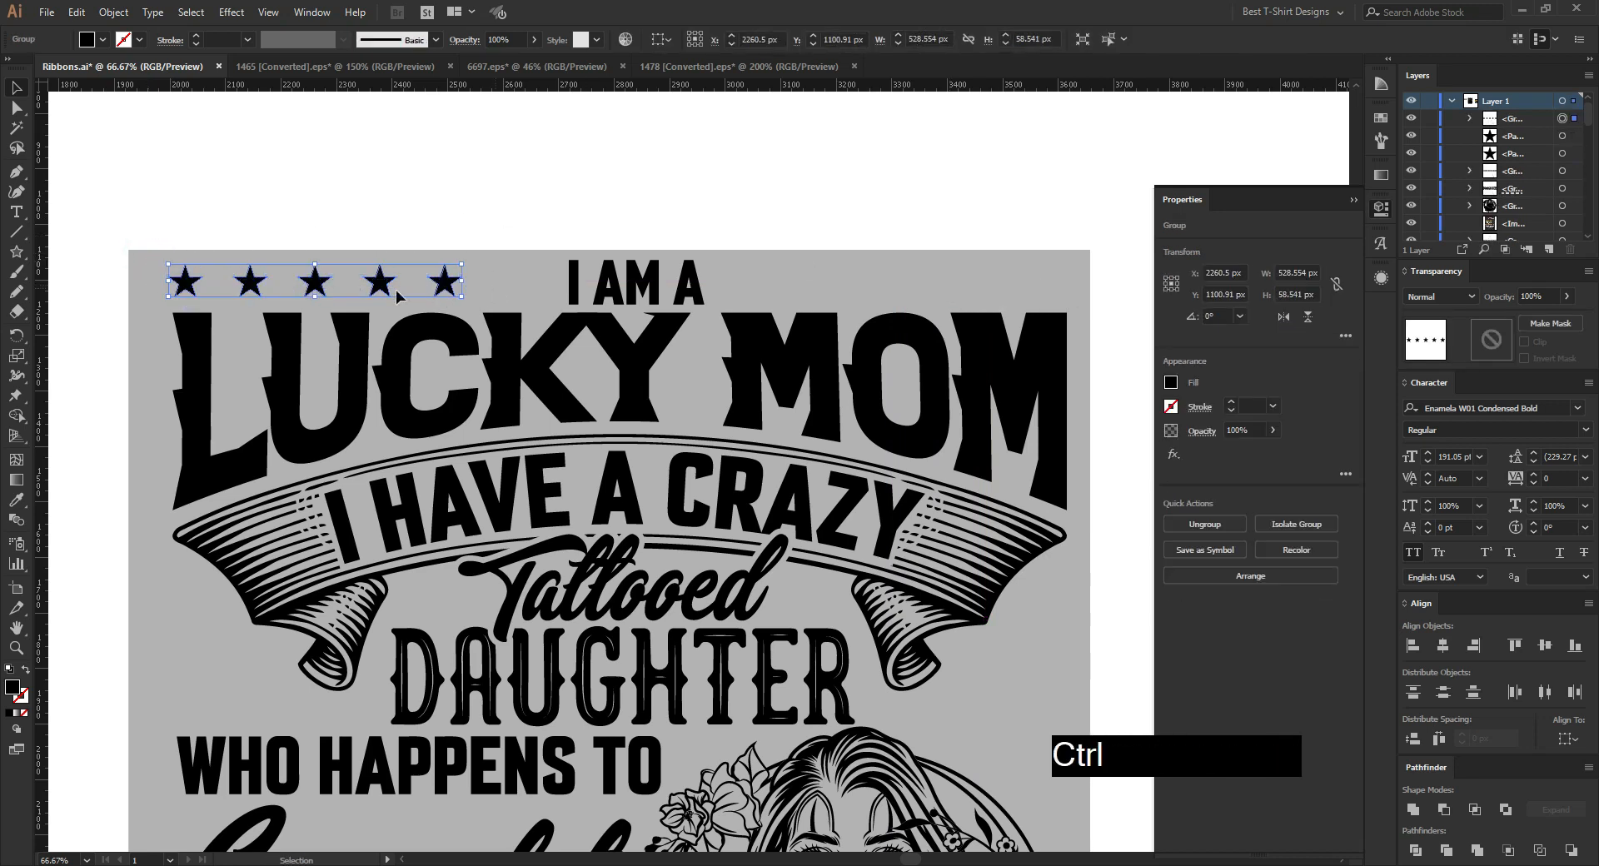
drag(389, 290, 947, 292)
Step: Distribute I AM A and both star groups with equal horizontal spacing and center them vertically with each other
shift+click(690, 287)
shift+click(450, 285)
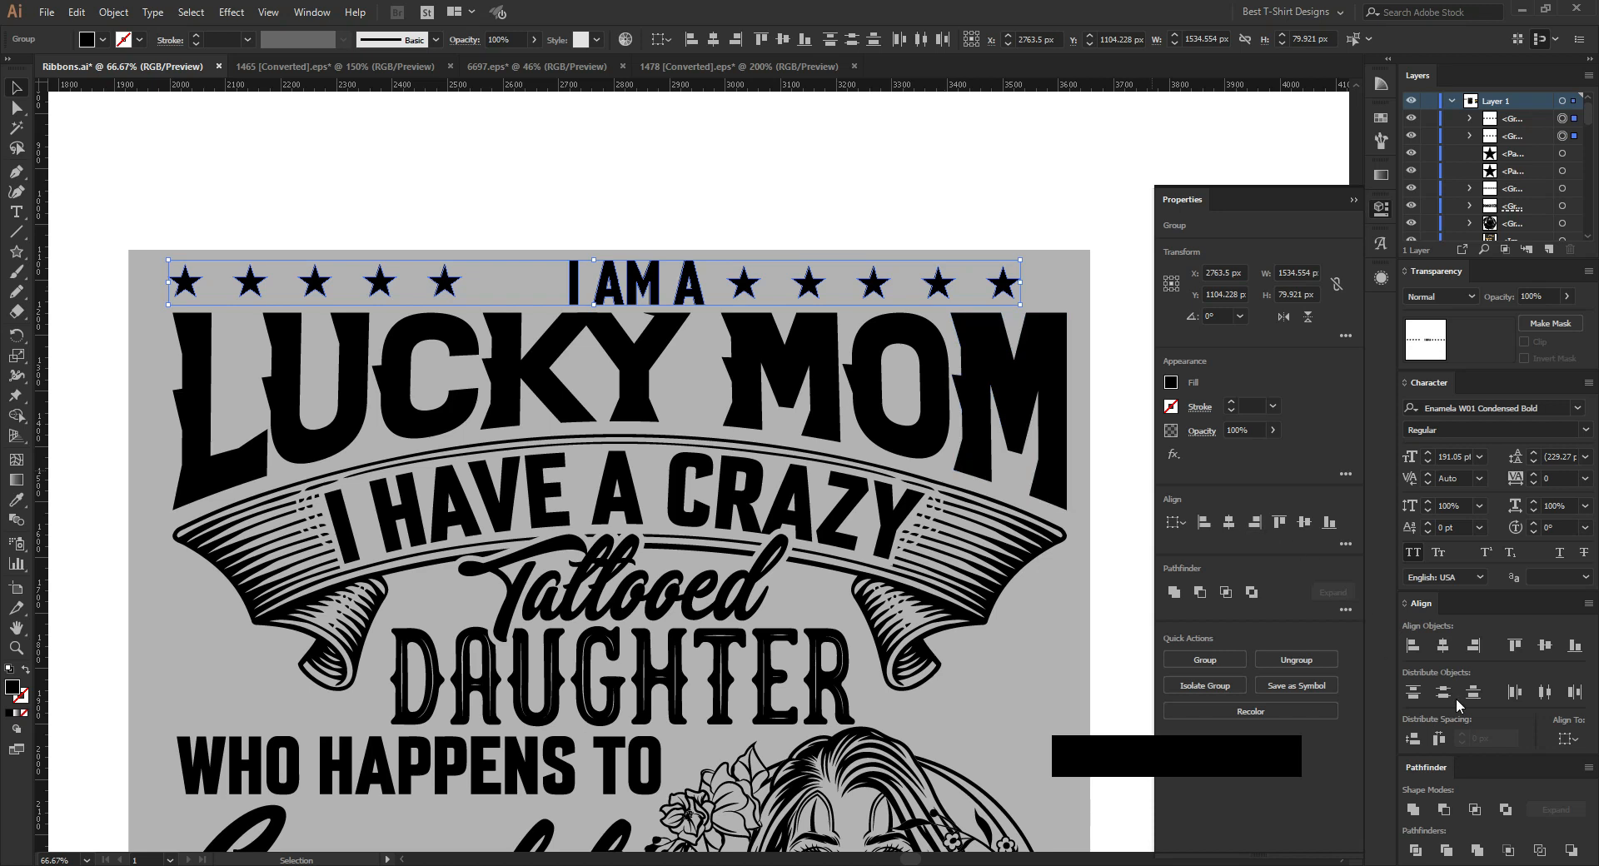
click(1440, 739)
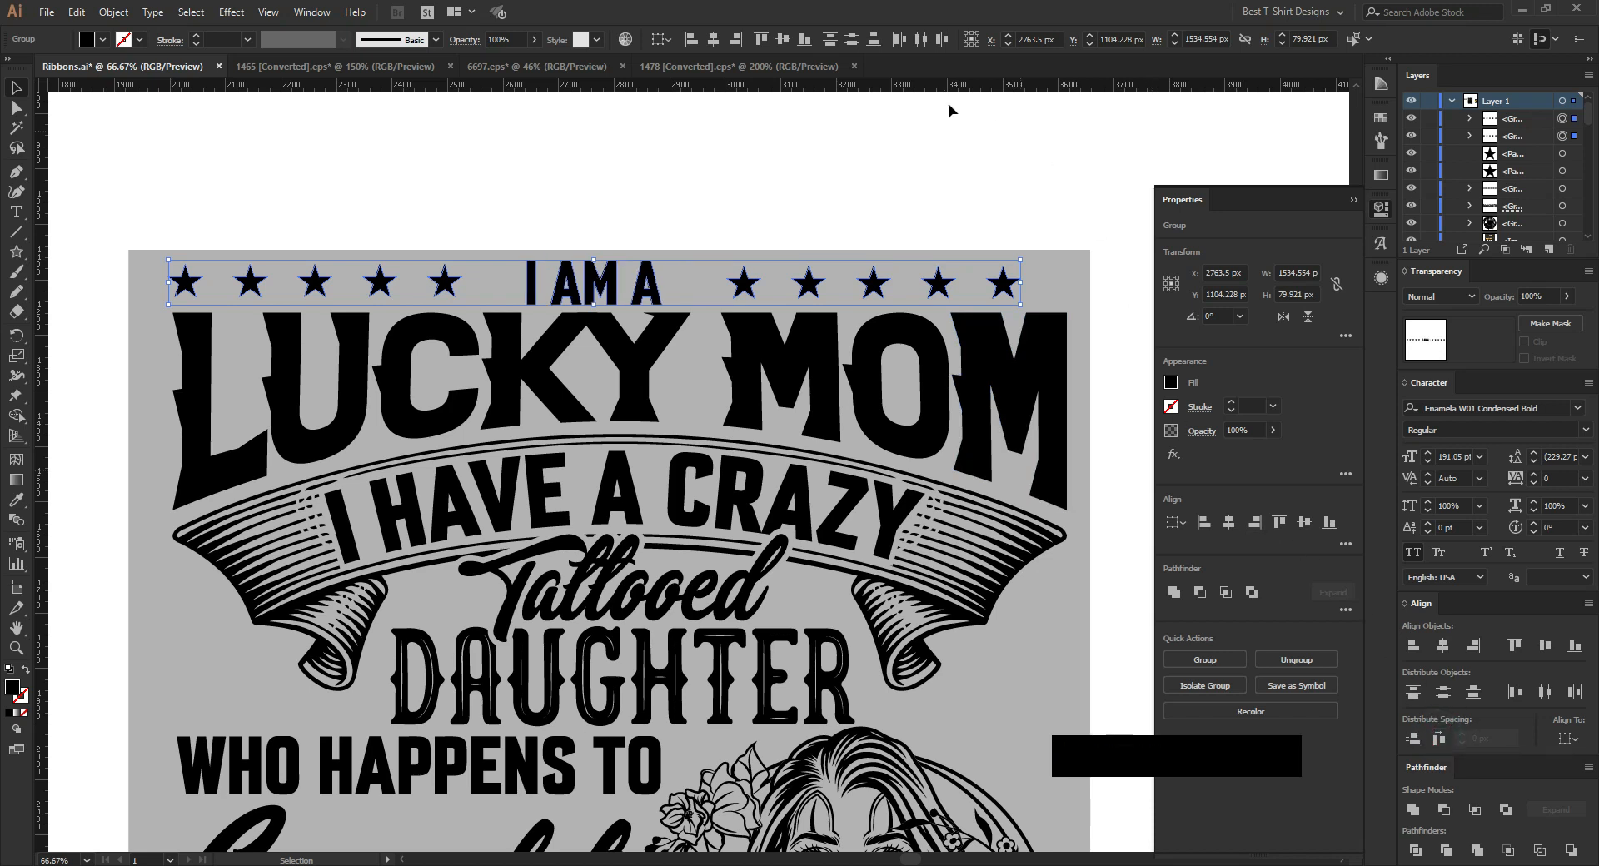
click(784, 46)
Step: Scale the I AM A line with its stars to 1603 px wide to match LUCKY MOM, nudge it up 5 px and deselect
drag(1020, 283, 1067, 285)
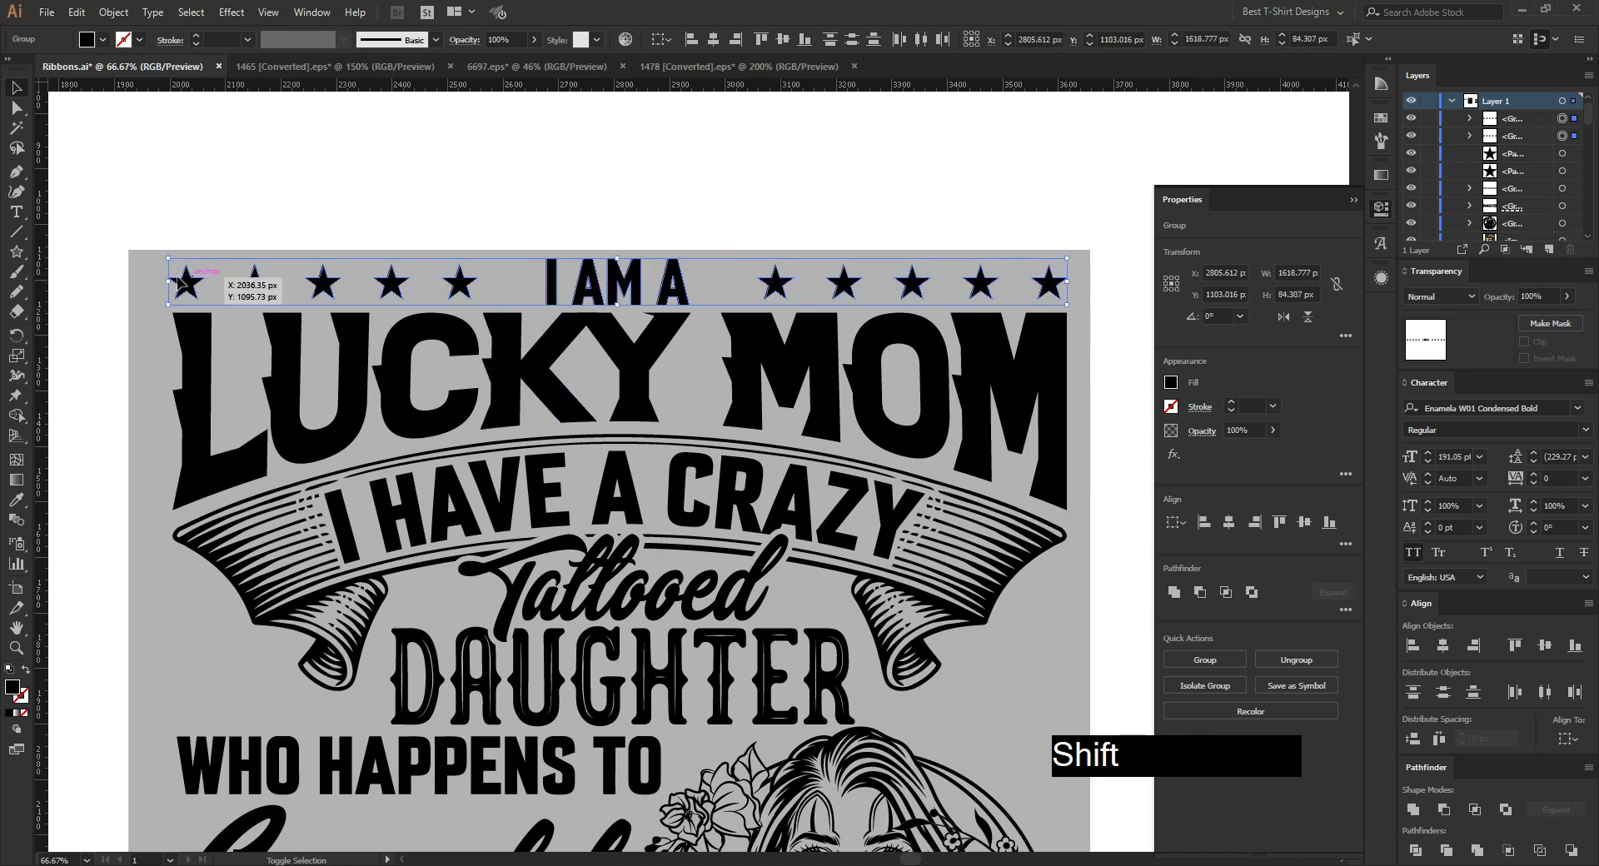
drag(166, 281, 177, 281)
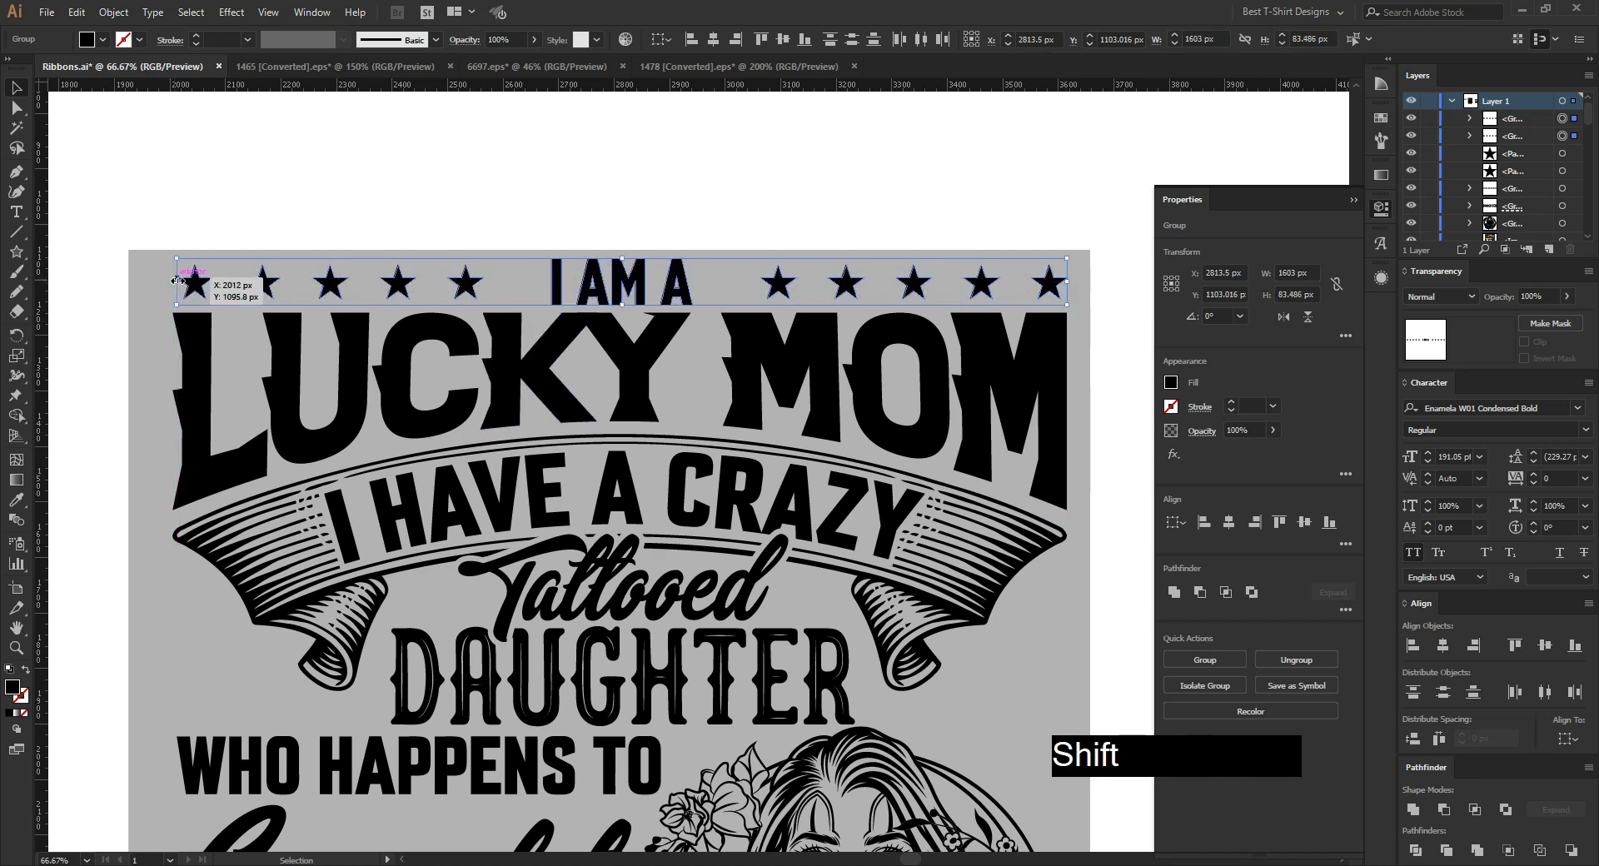
scroll(357, 190, down, 1)
key(Up)
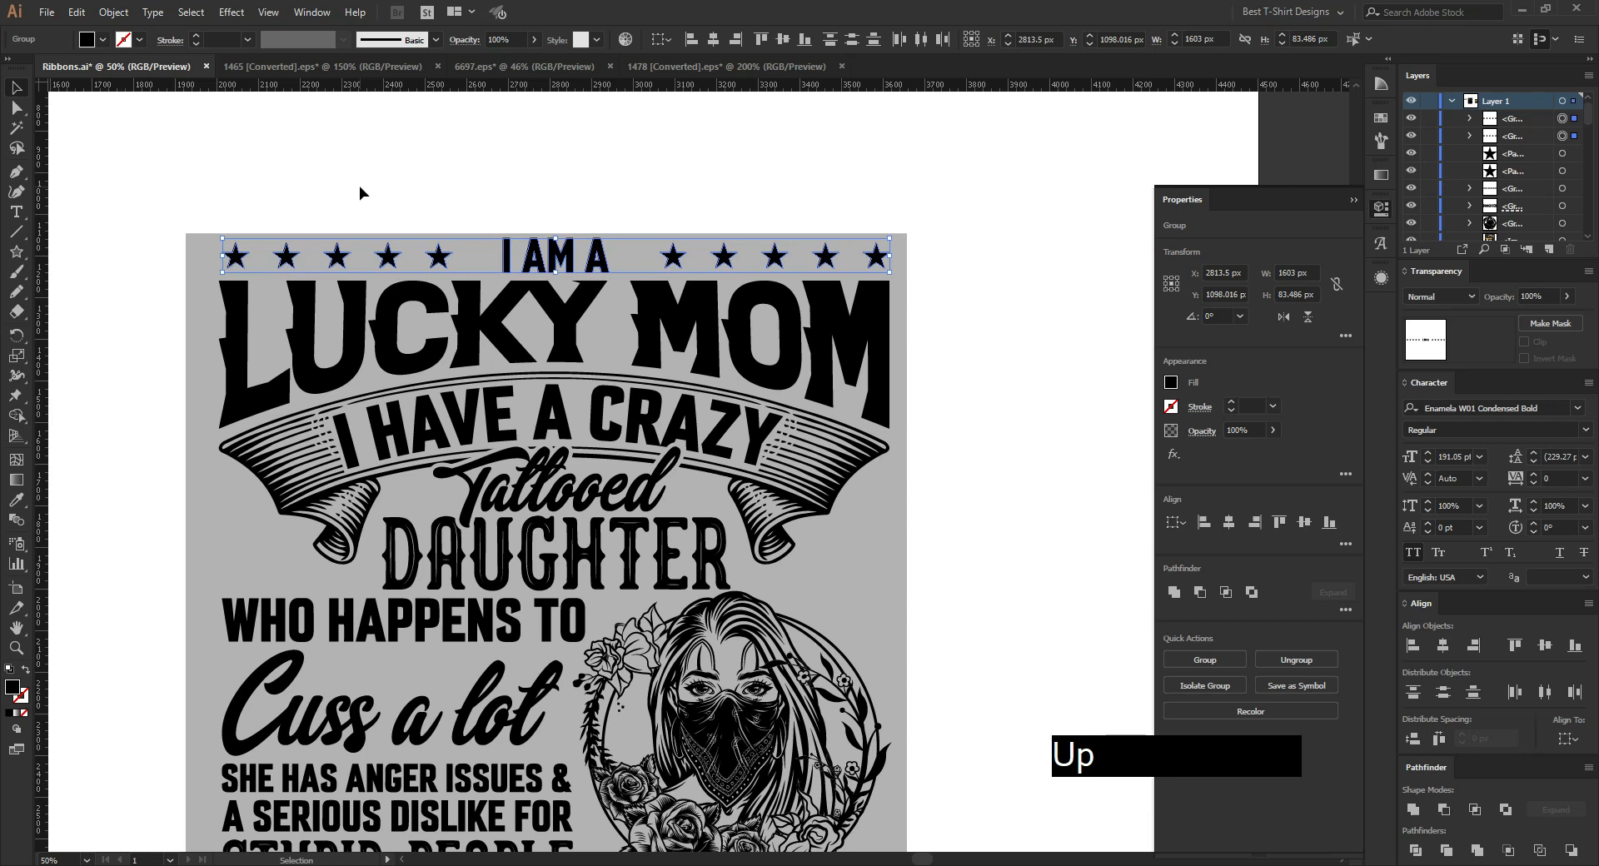
scroll(432, 192, down, 1)
click(453, 171)
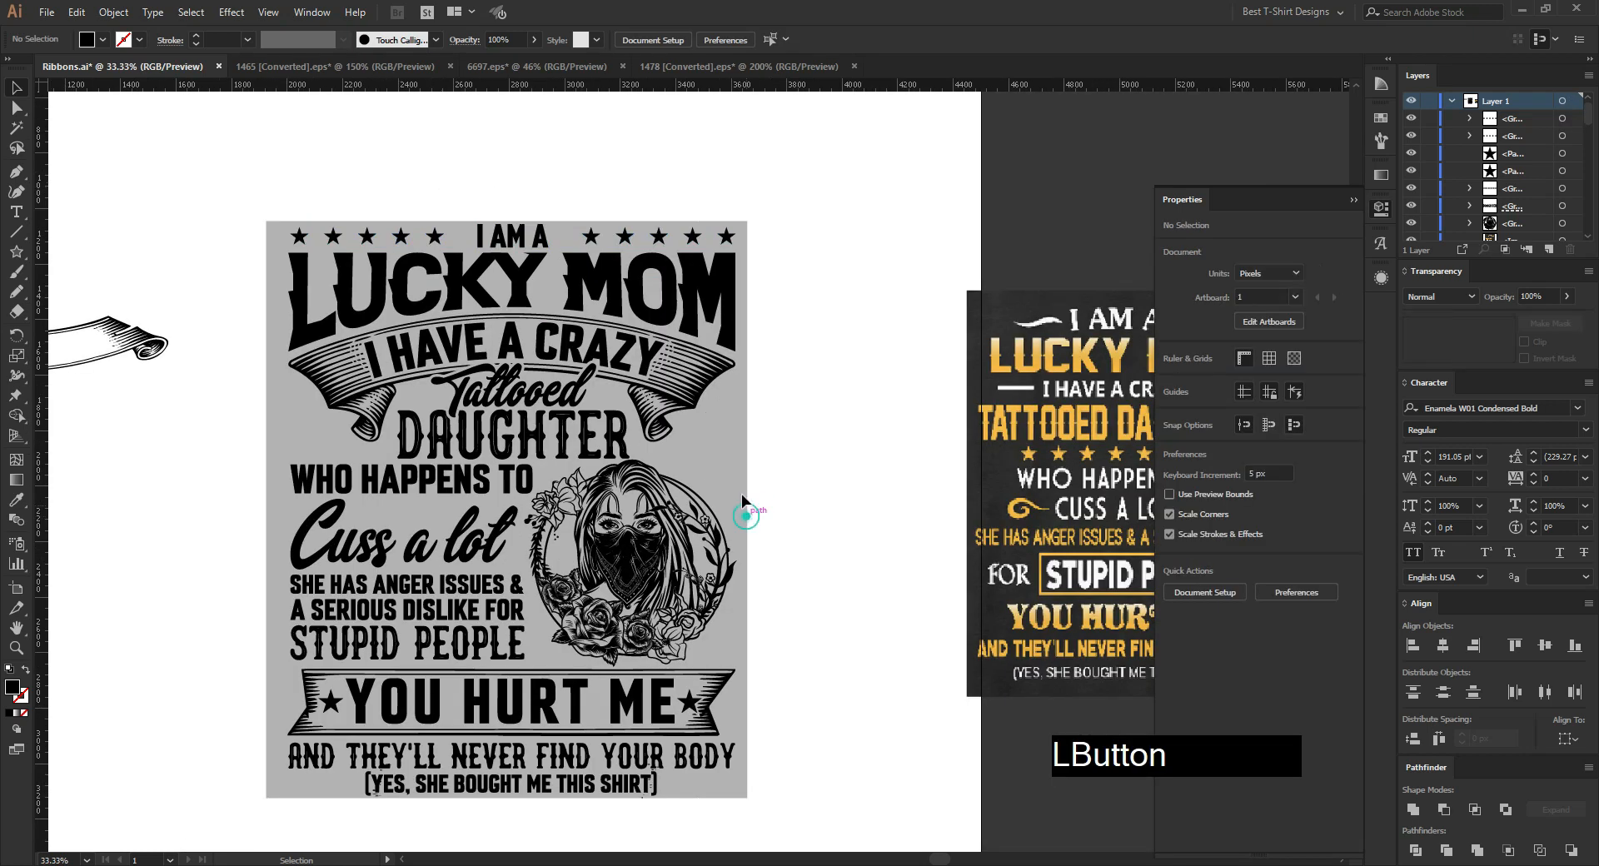
Step: Draw a black star about 215 px wide in the gap before DAUGHTER and scale it down slightly
scroll(685, 433, up, 1)
key(space)
drag(68, 382, 106, 383)
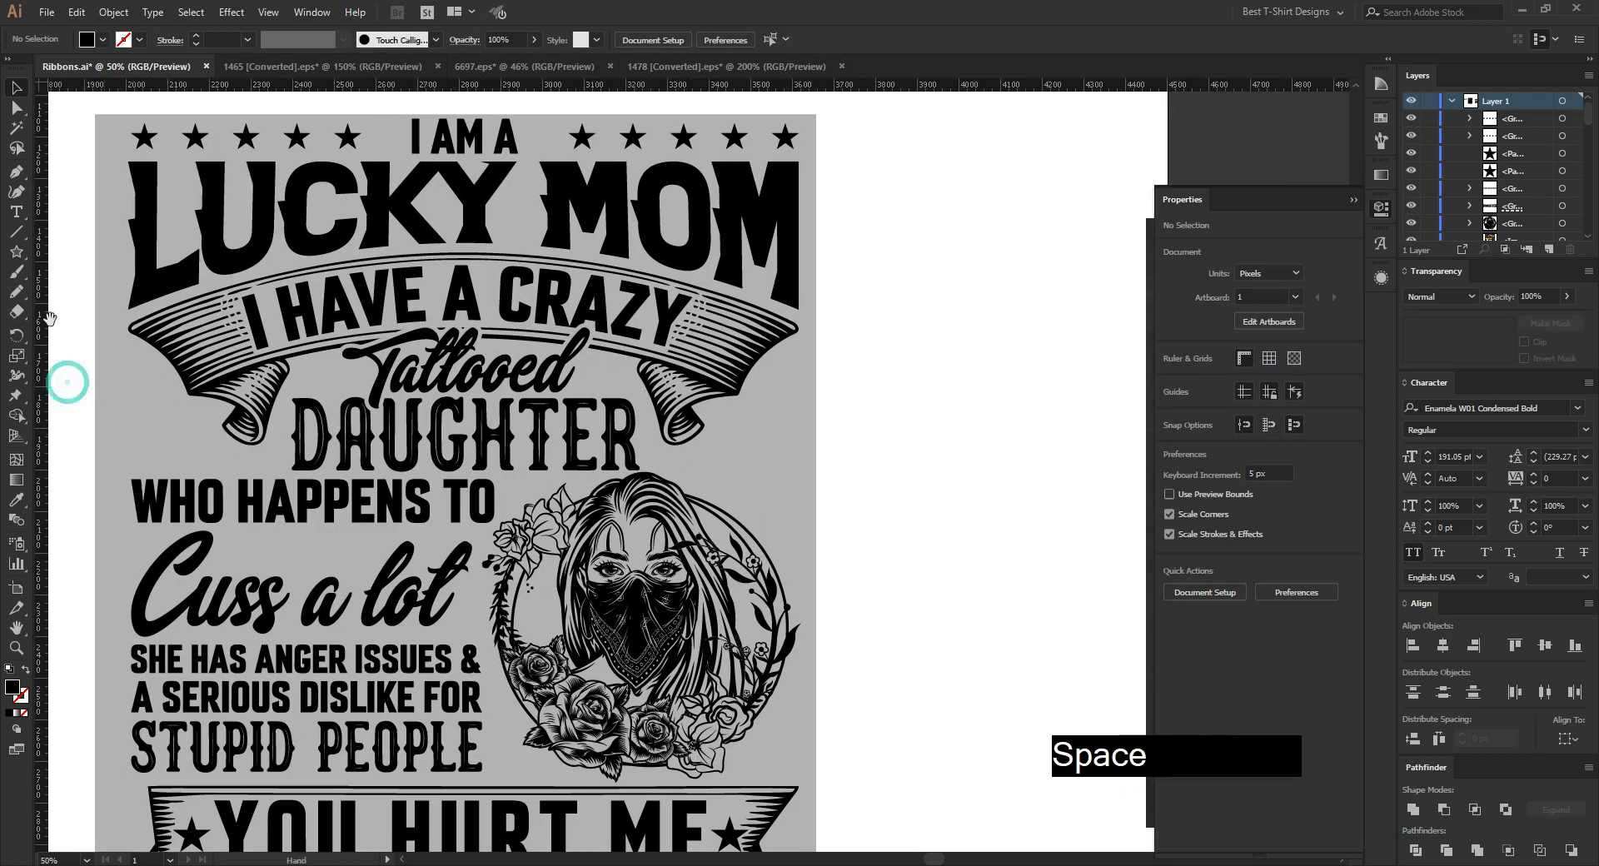
click(18, 252)
mouse_move(169, 426)
mouse_down()
mouse_move(200, 457)
mouse_move(175, 424)
mouse_move(173, 462)
mouse_move(185, 430)
mouse_up()
key(v)
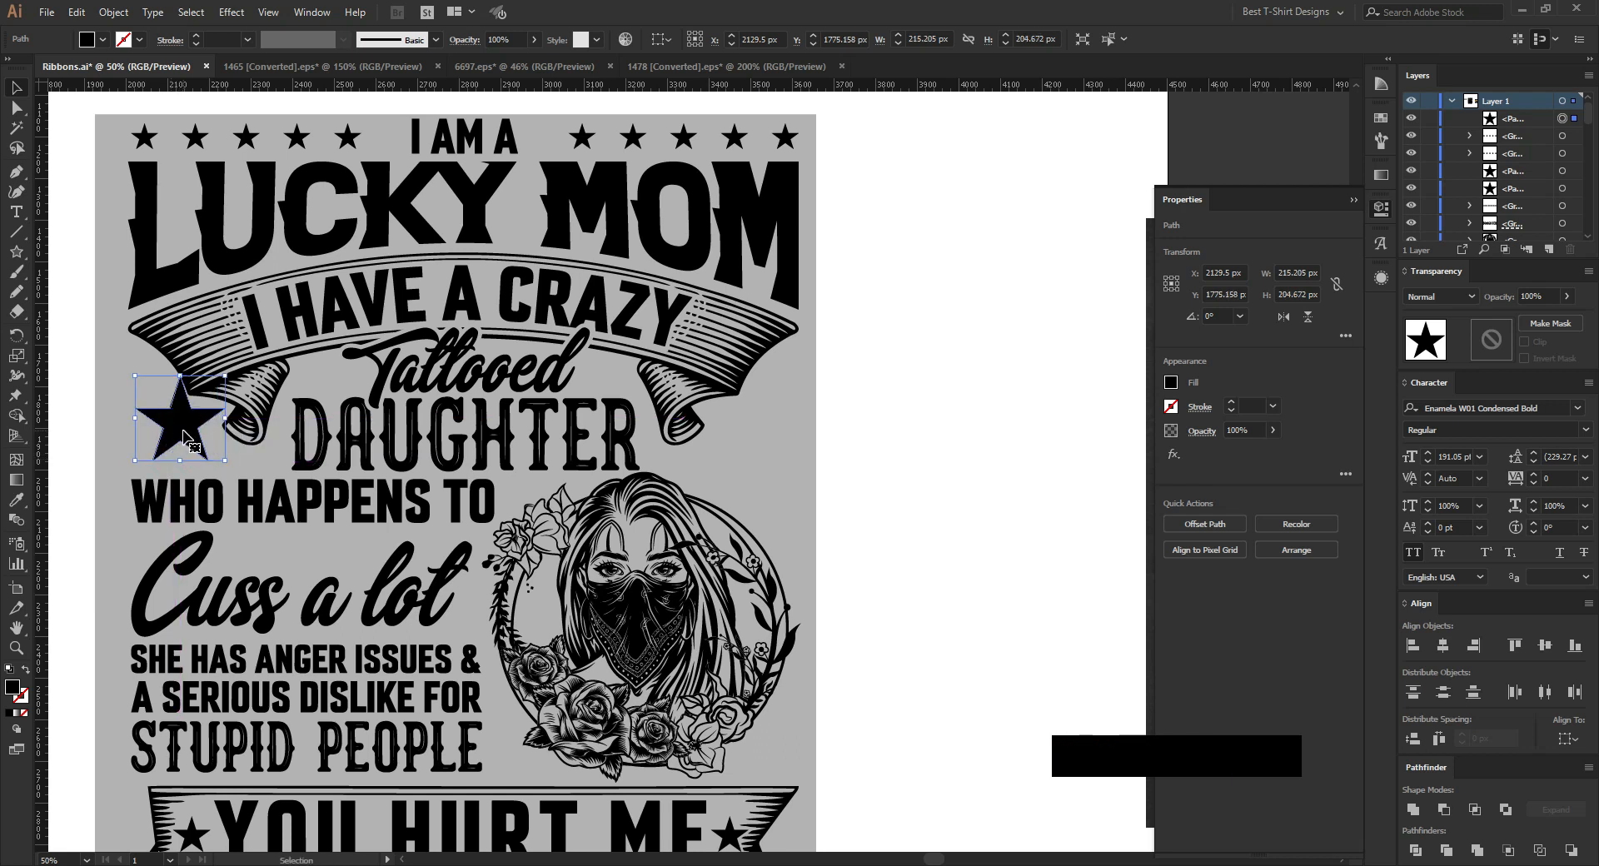
drag(225, 375, 215, 385)
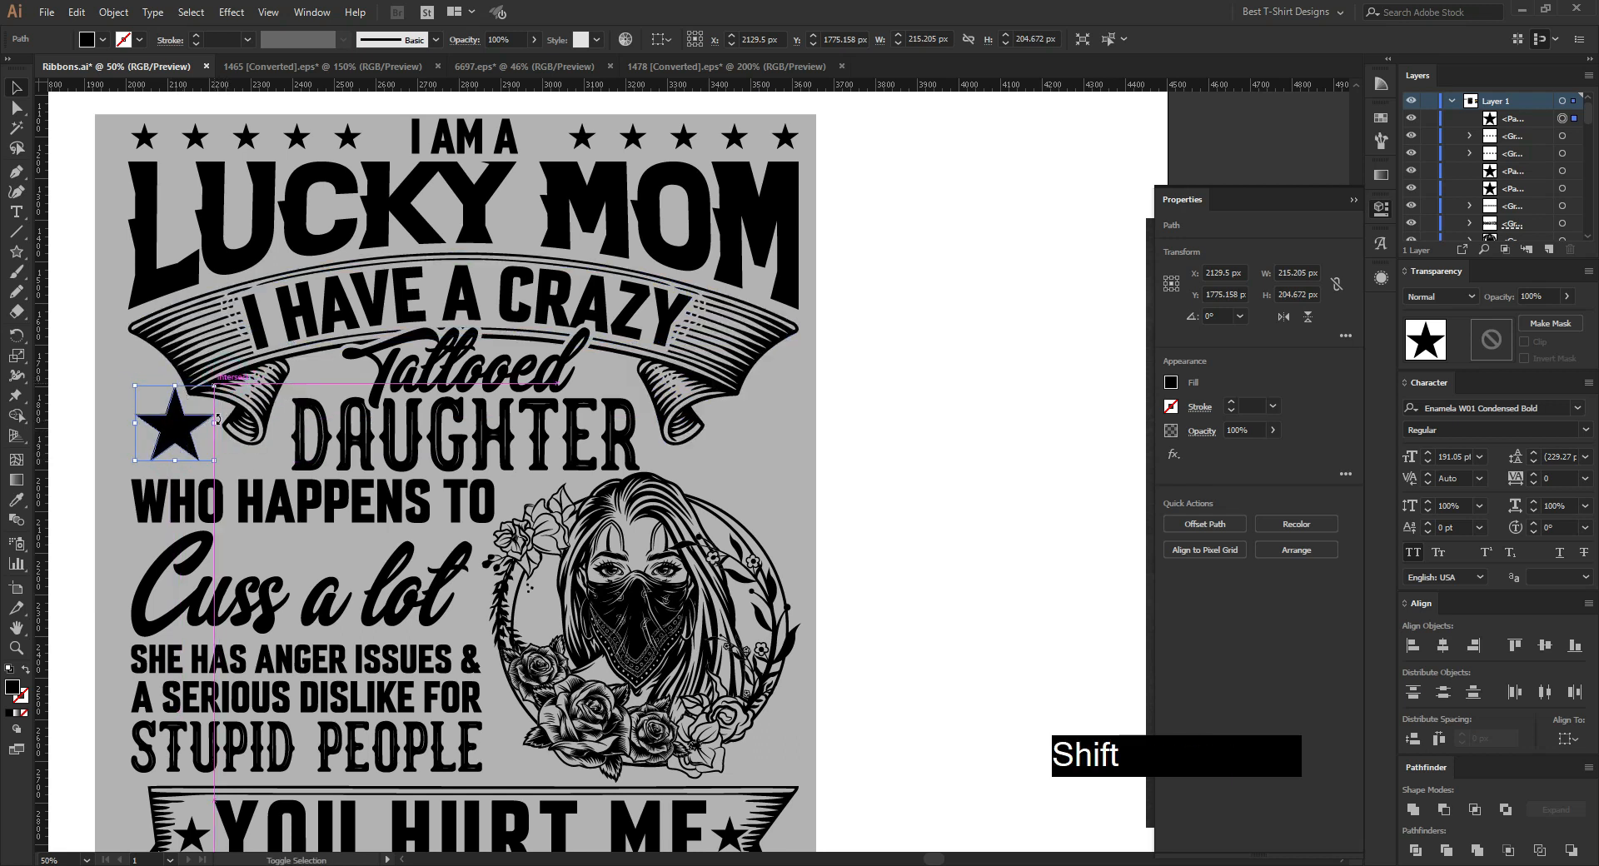
Step: Copy the large star to the gap after DAUGHTER and enlarge the copy to 234 px wide
drag(179, 435, 800, 410)
drag(705, 450, 704, 450)
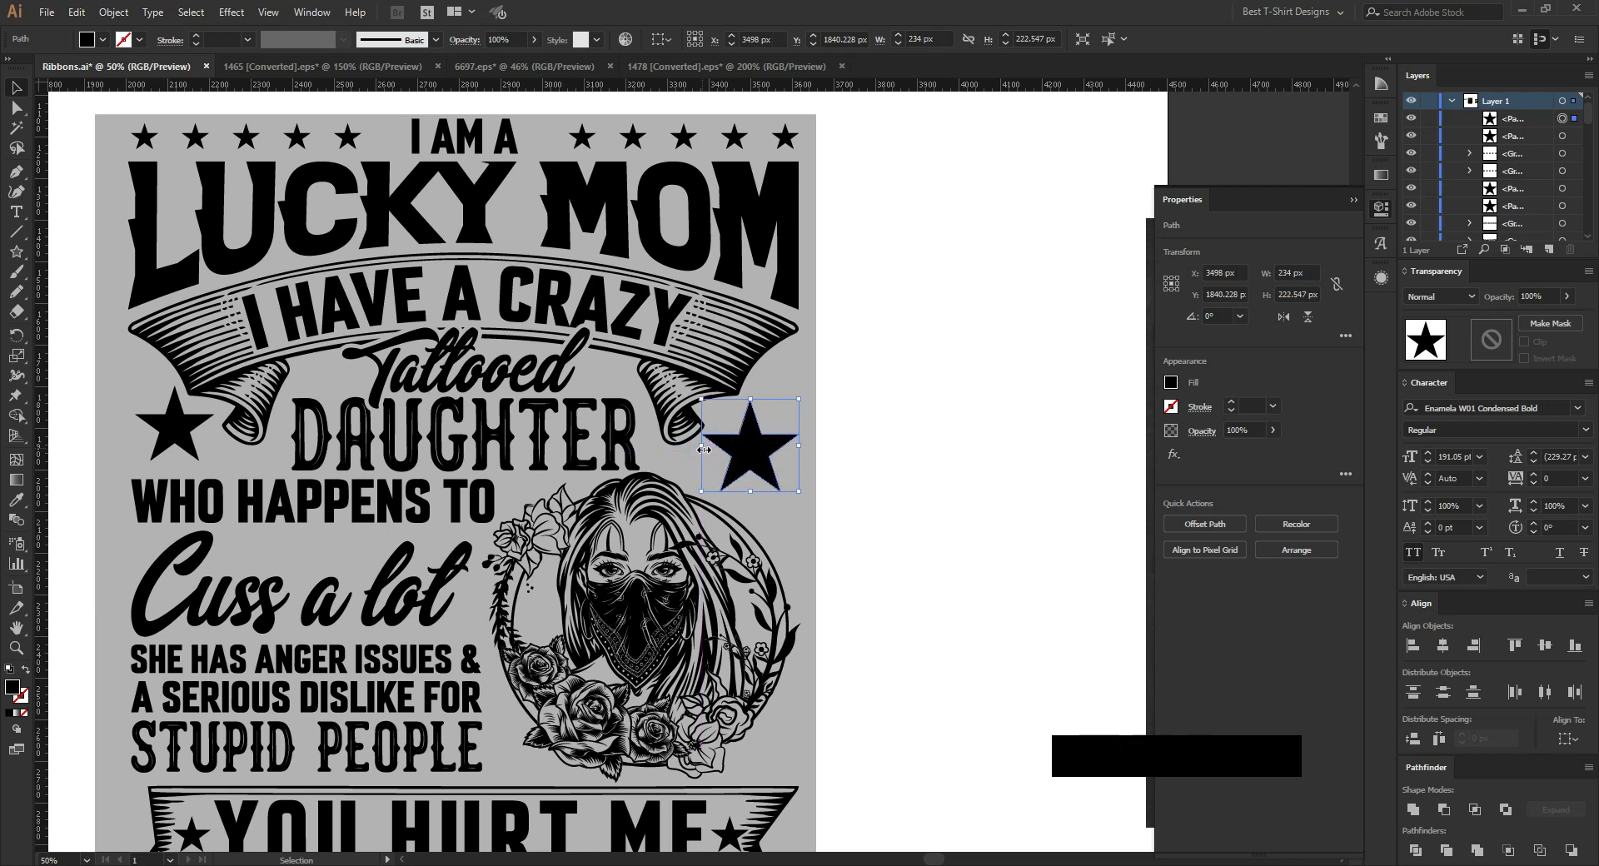
alt+scroll(865, 533, down, 1)
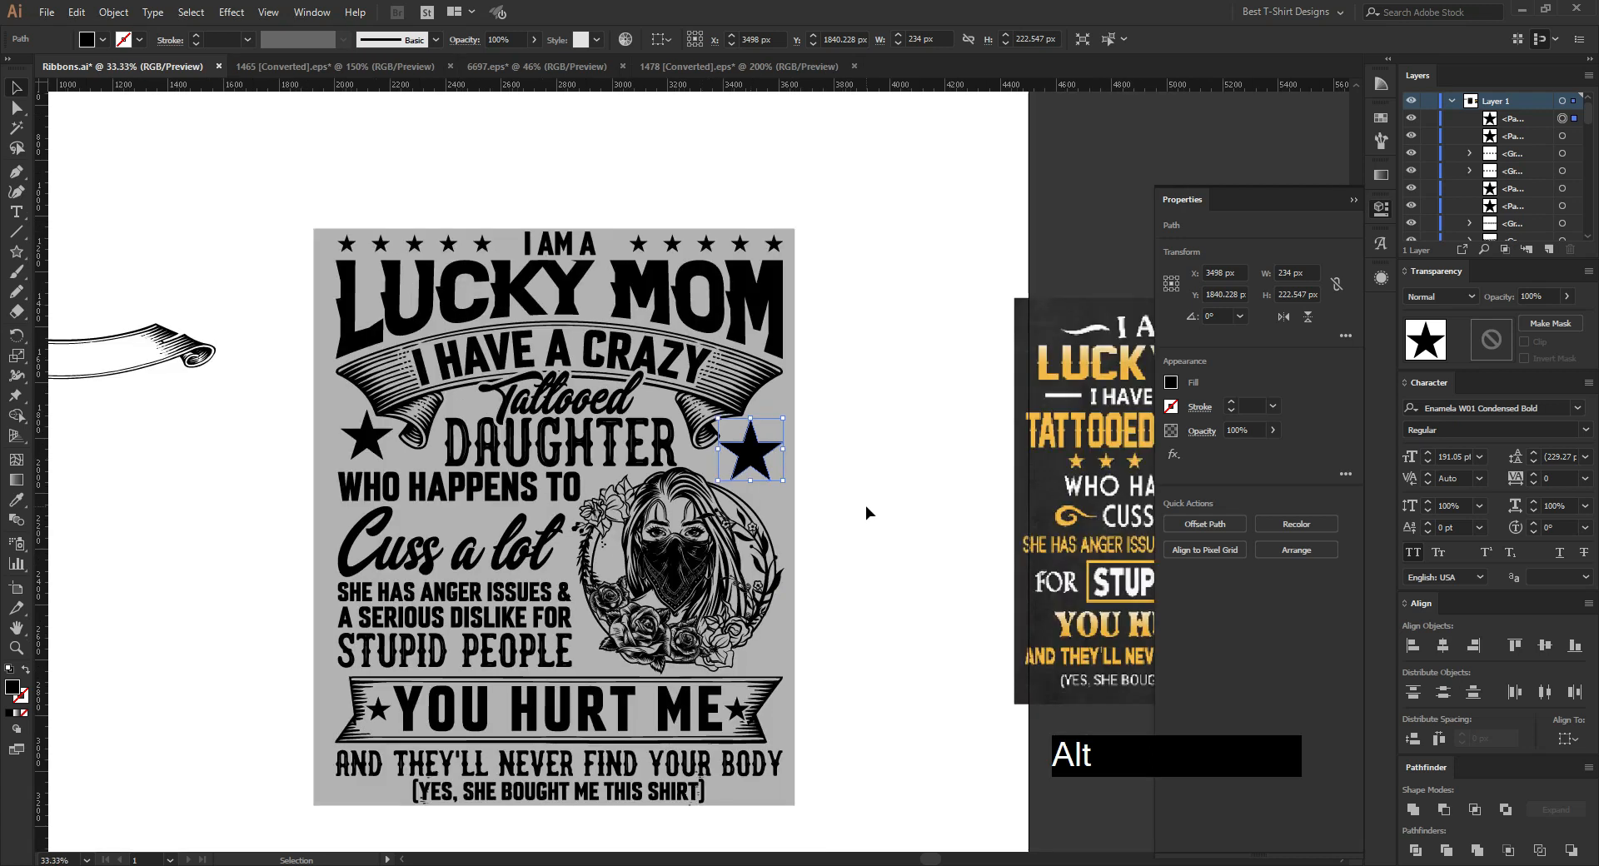
Step: Create a 10 px offset path with miter joins around the large star after DAUGHTER
alt+scroll(866, 508, up, 3)
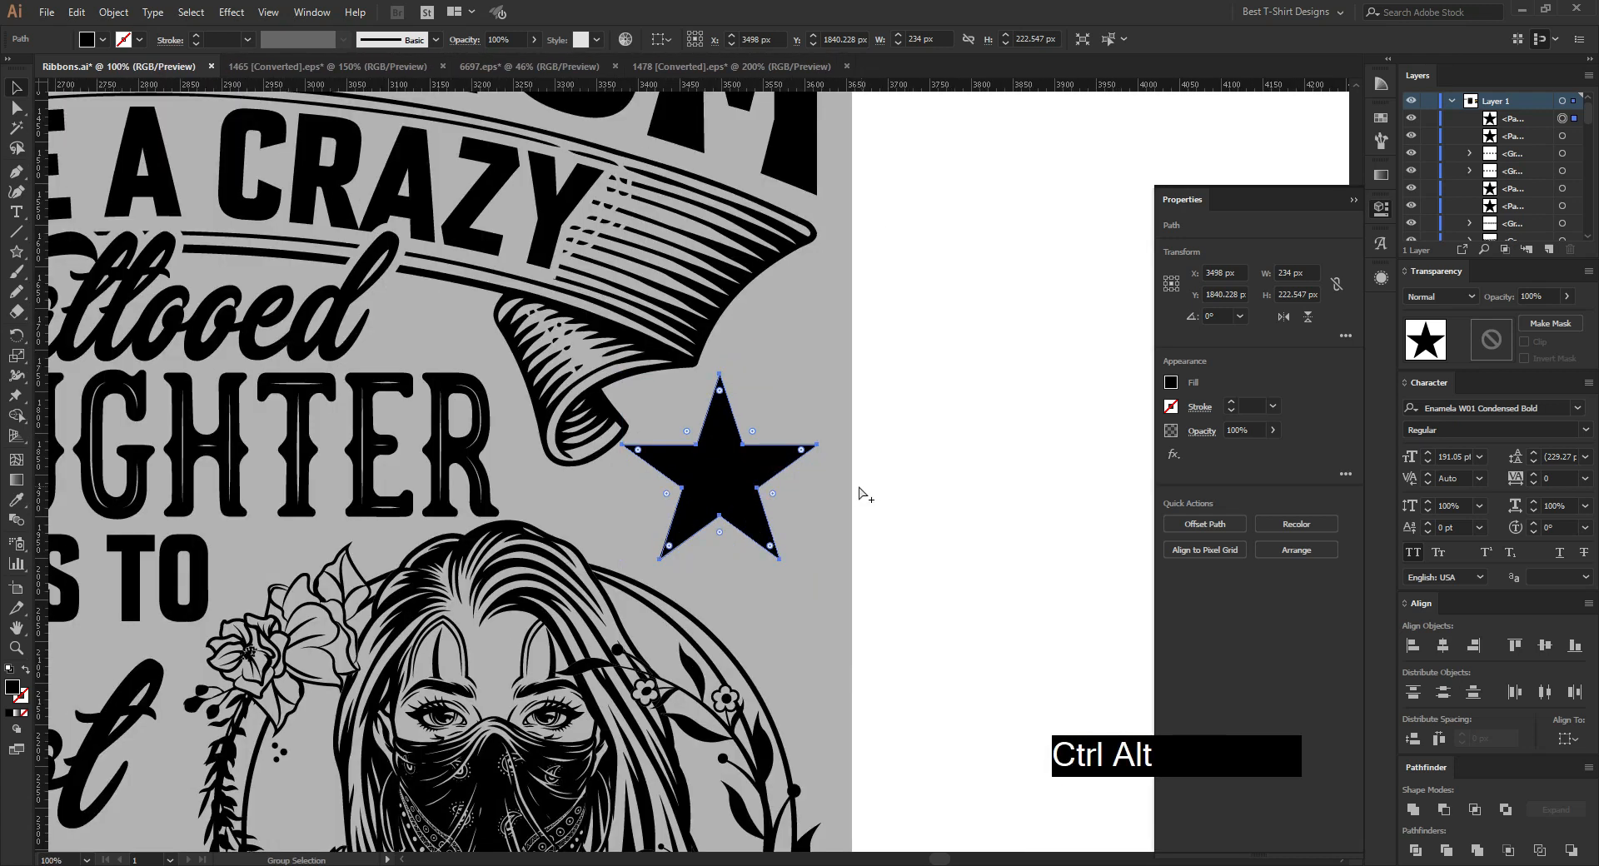
key(ctrl+alt+f)
click(1035, 624)
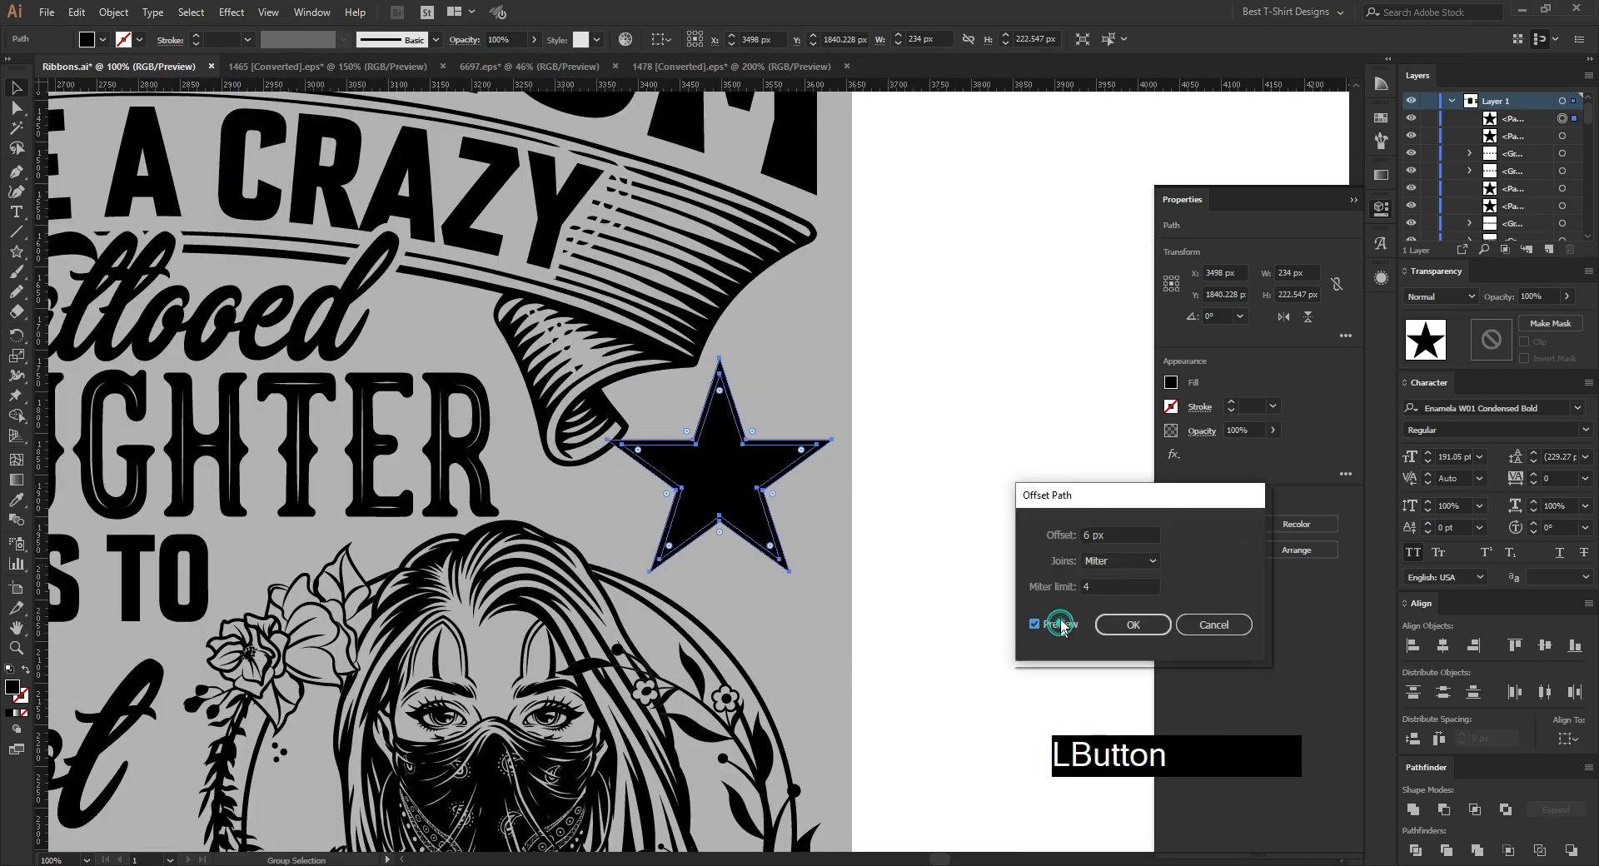
shift+scroll(1114, 535, up, 2)
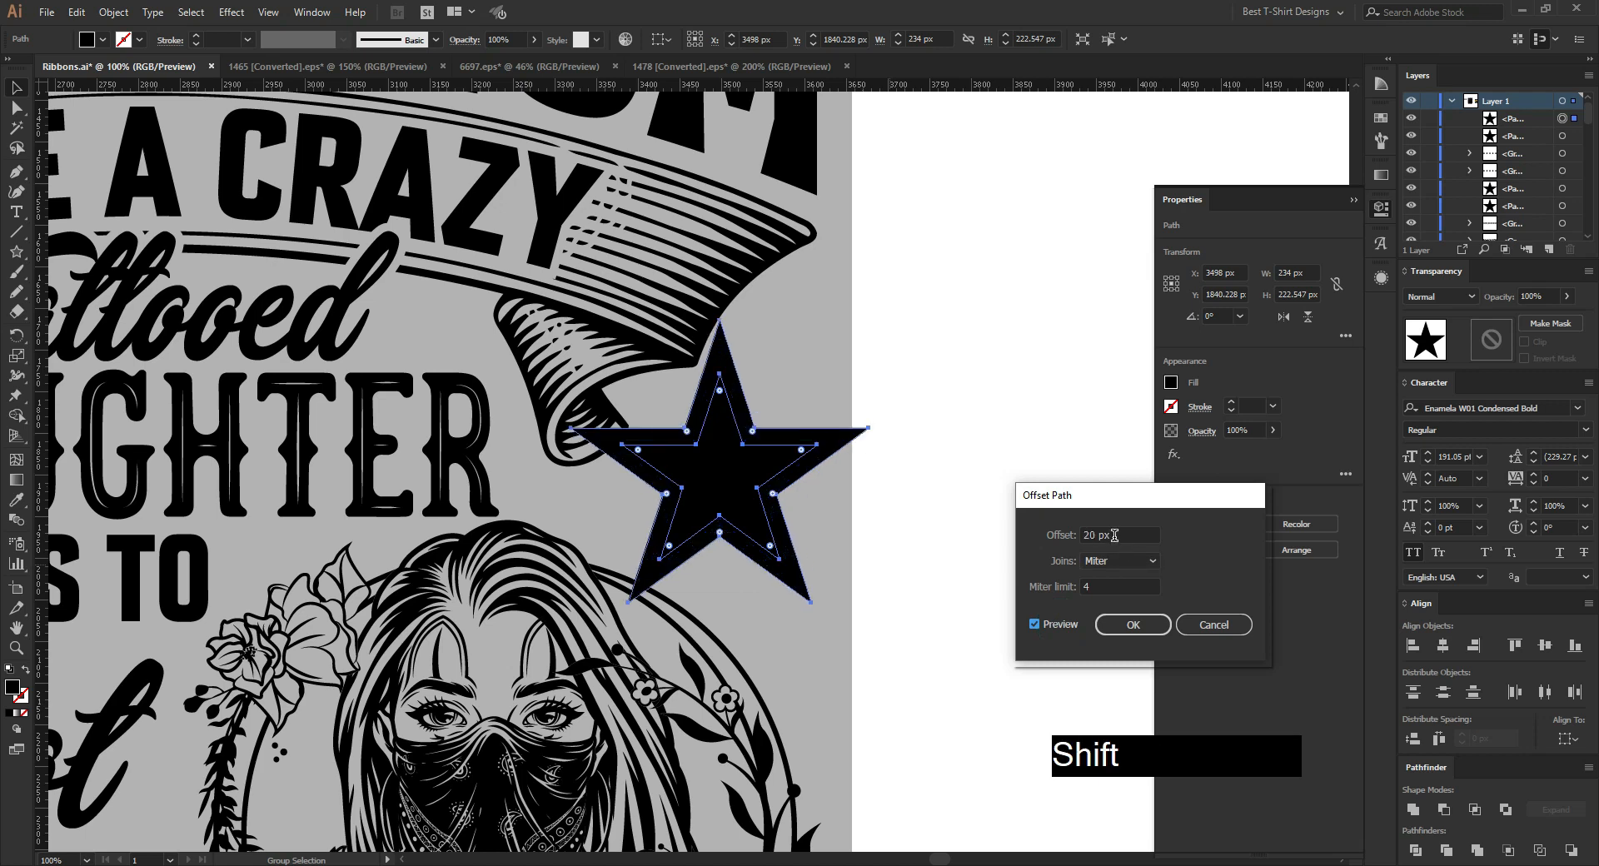
shift+scroll(1115, 535, down, 1)
click(1153, 629)
Step: Move the large star's offset shape into the upper ribbon's existing opacity mask, pasting it in place
key(ctrl+x)
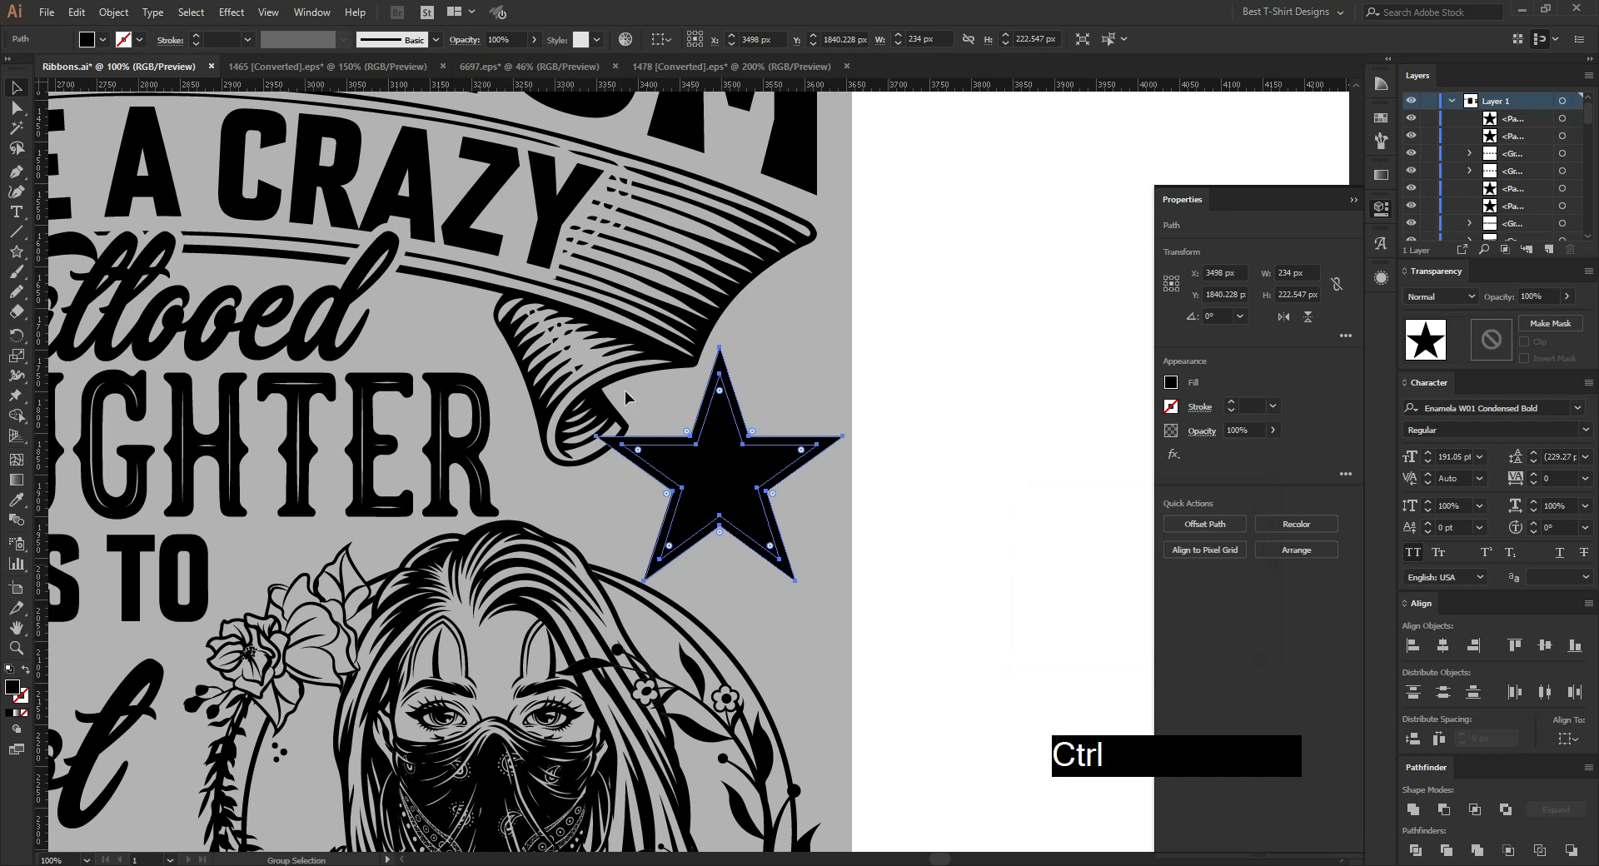
click(792, 417)
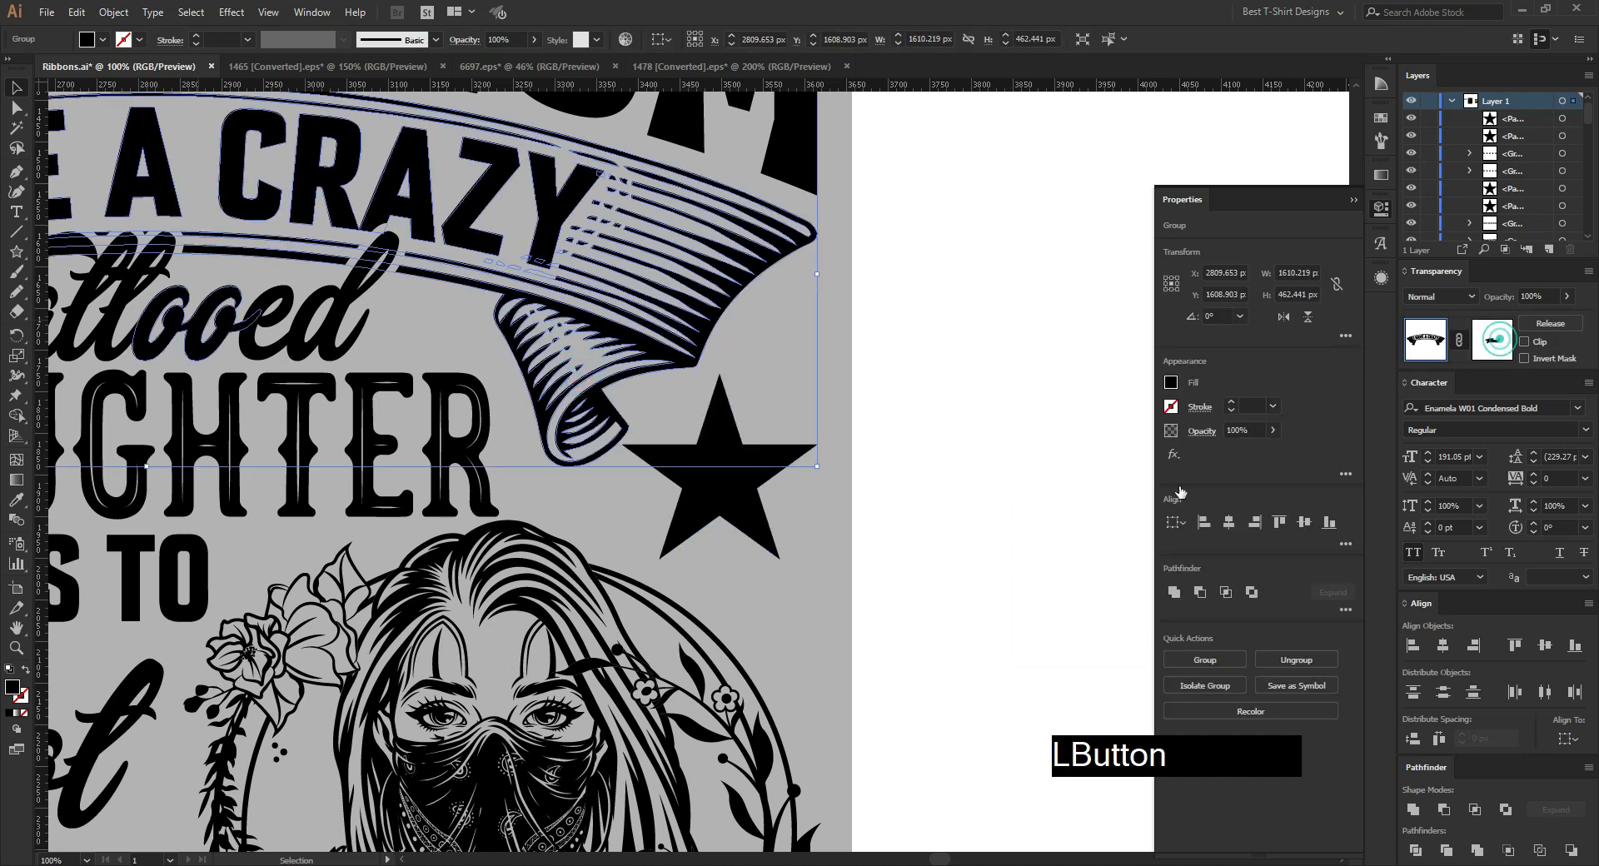
click(1497, 339)
key(ctrl+f)
click(919, 550)
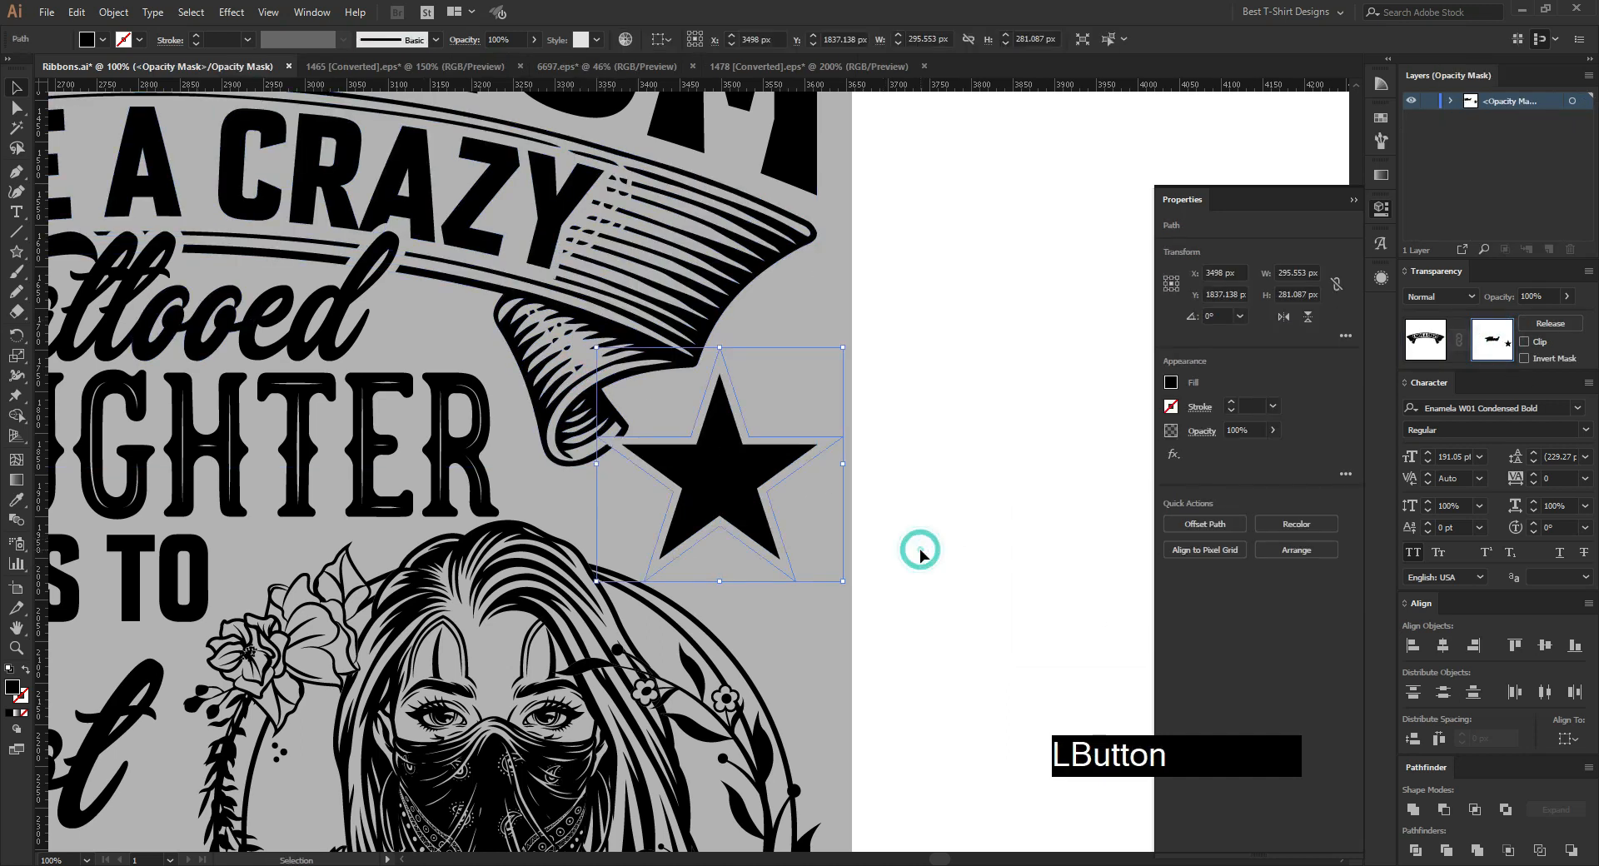
Step: Delete the offset star from the upper ribbon's opacity mask, return to the artwork and select the large star after DAUGHTER
drag(747, 597, 695, 466)
key(Delete)
click(1407, 337)
click(746, 487)
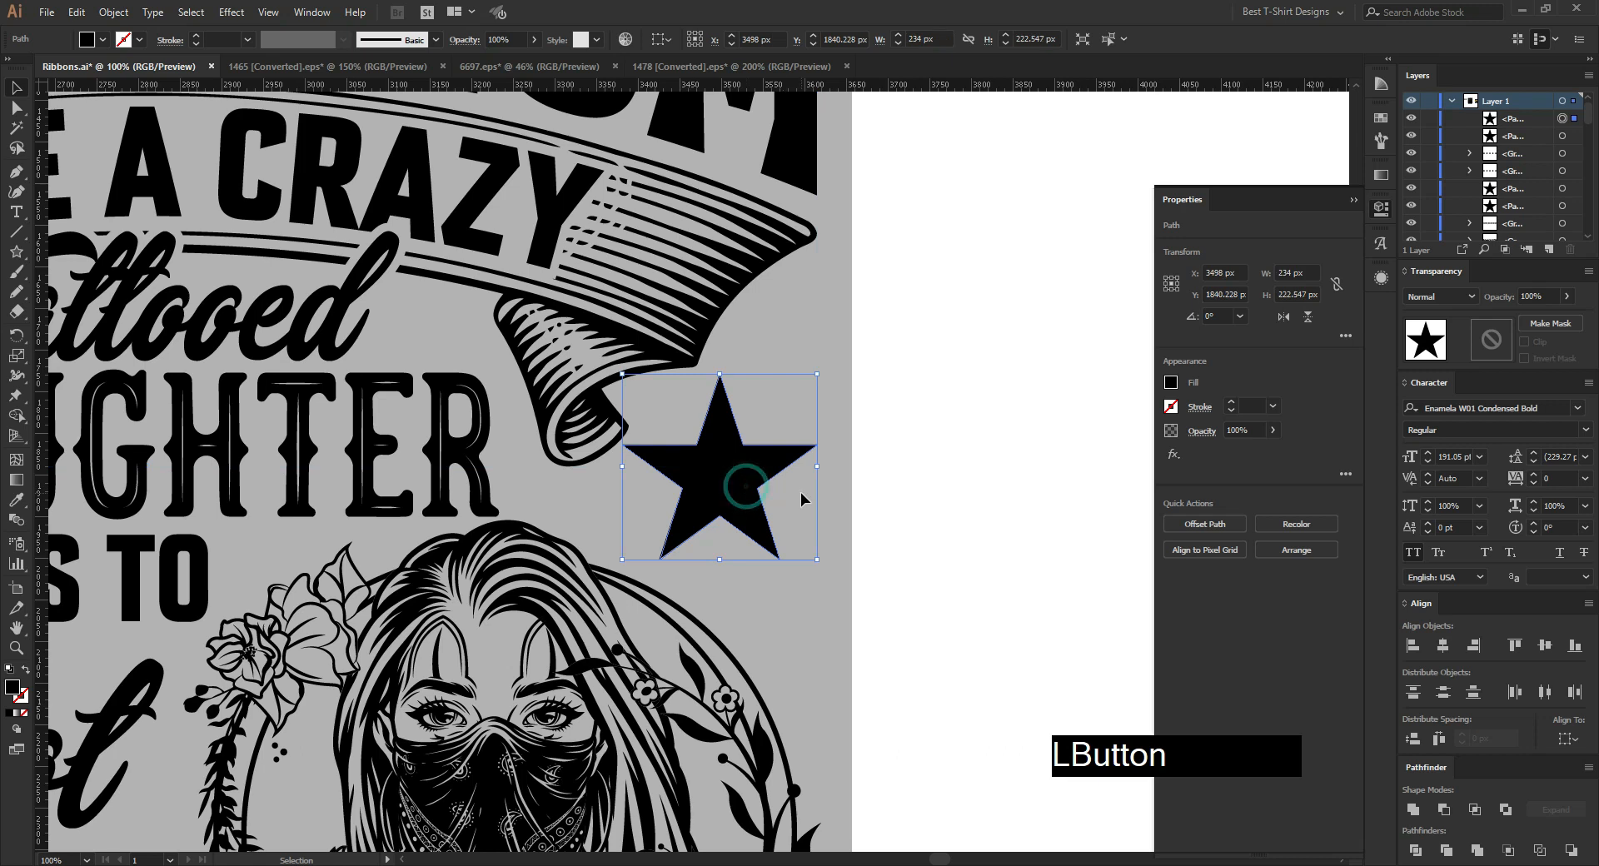
Step: Resize the large star after DAUGHTER, then select all the design artwork and group it
mouse_move(813, 469)
mouse_down()
mouse_move(800, 469)
mouse_move(839, 463)
mouse_up()
scroll(738, 353, down, 3)
click(858, 390)
drag(273, 139, 812, 757)
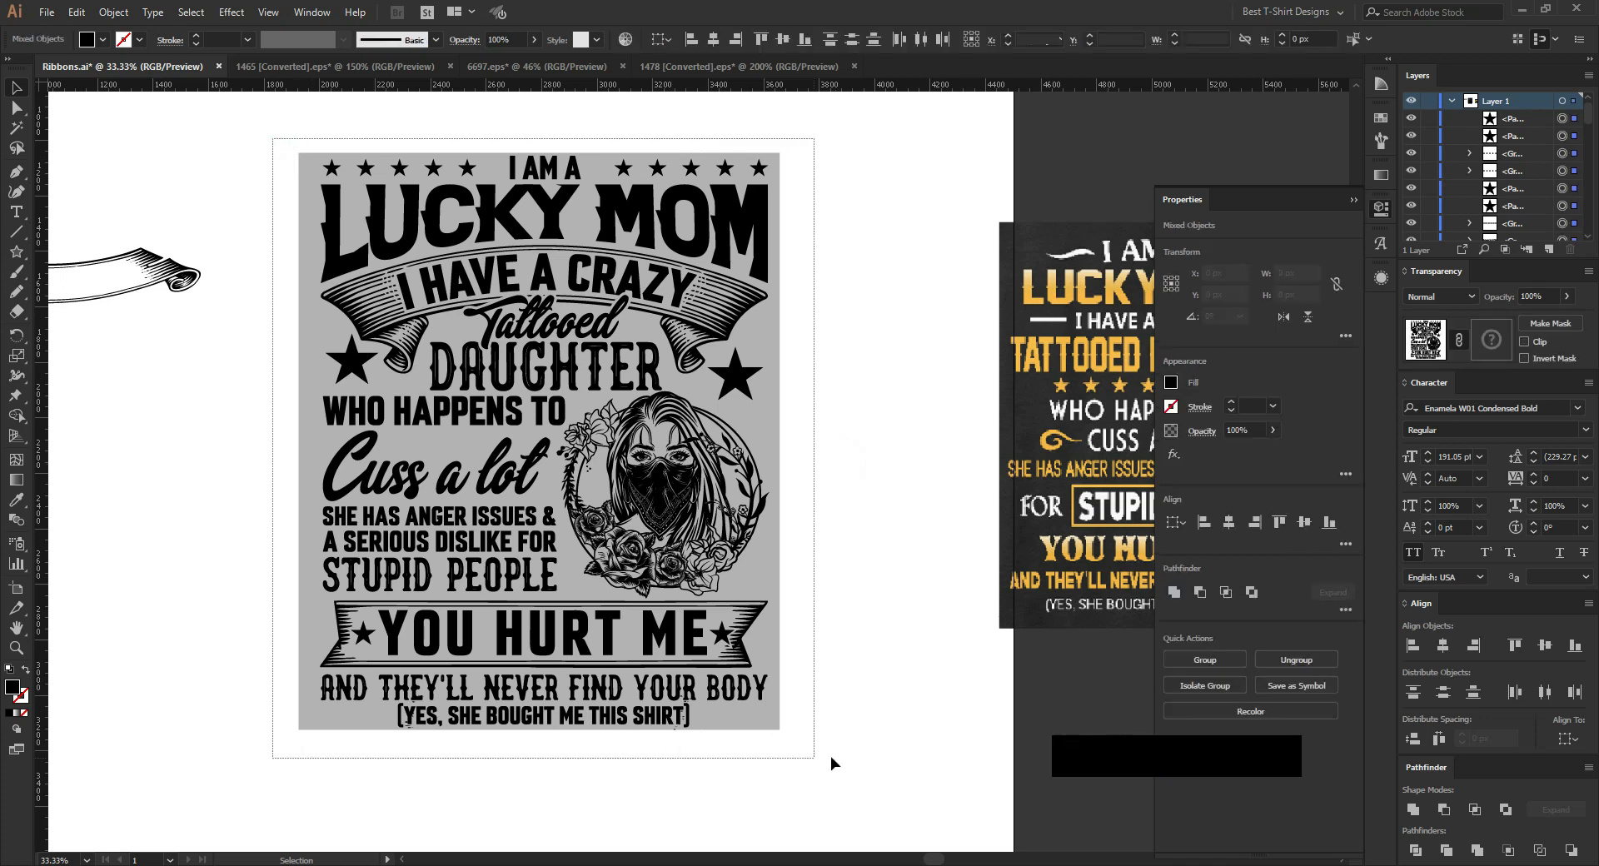
key(ctrl+g)
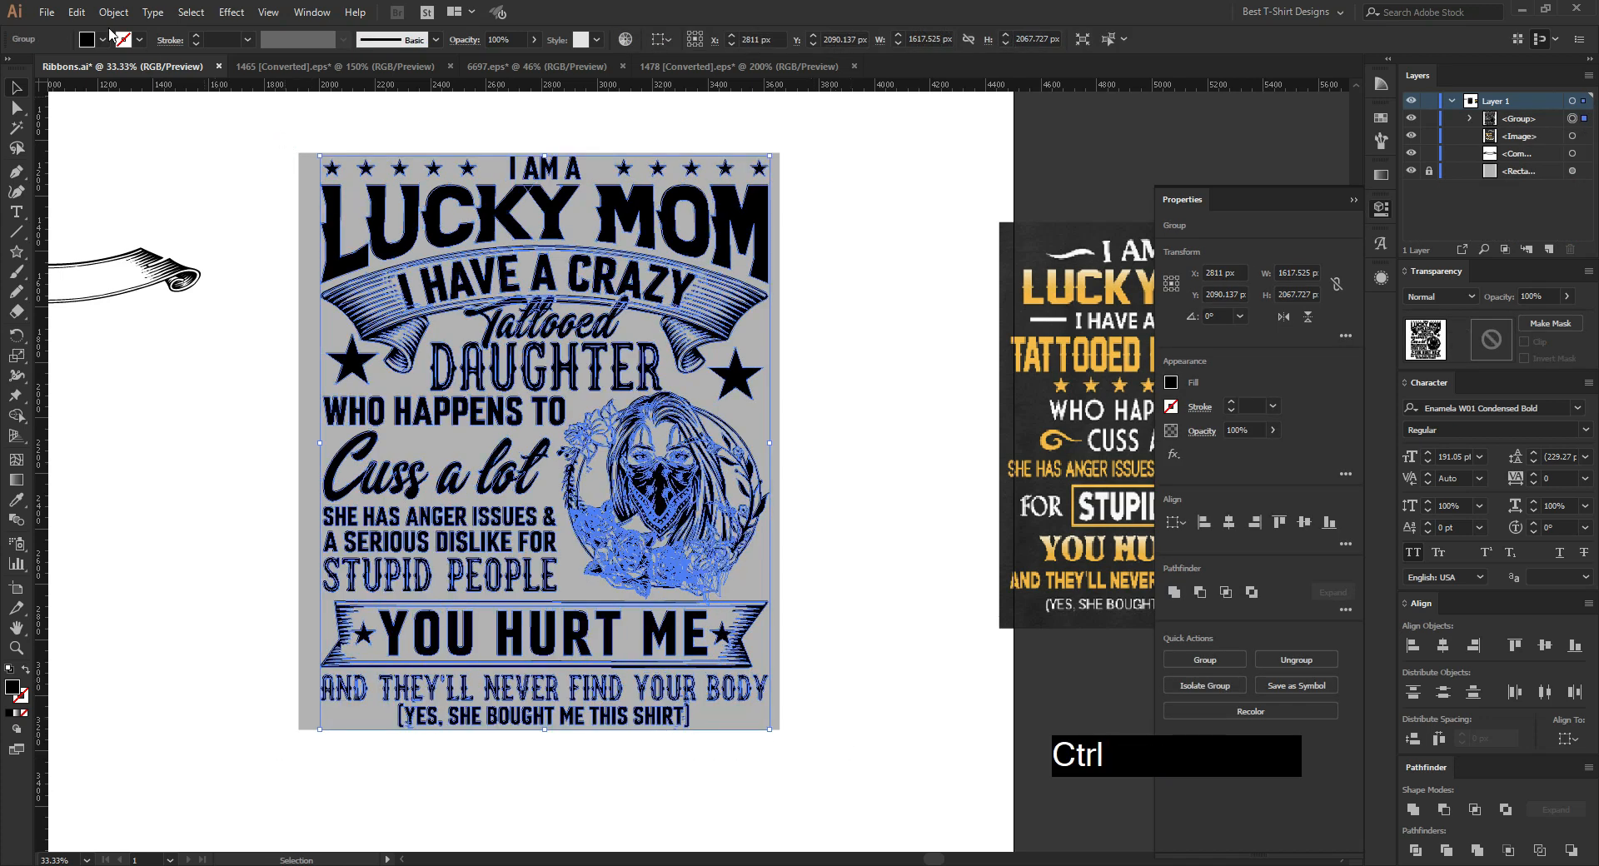
Step: Expand the appearance of the grouped design and expand its objects
click(113, 12)
click(160, 208)
drag(263, 139, 843, 760)
click(113, 12)
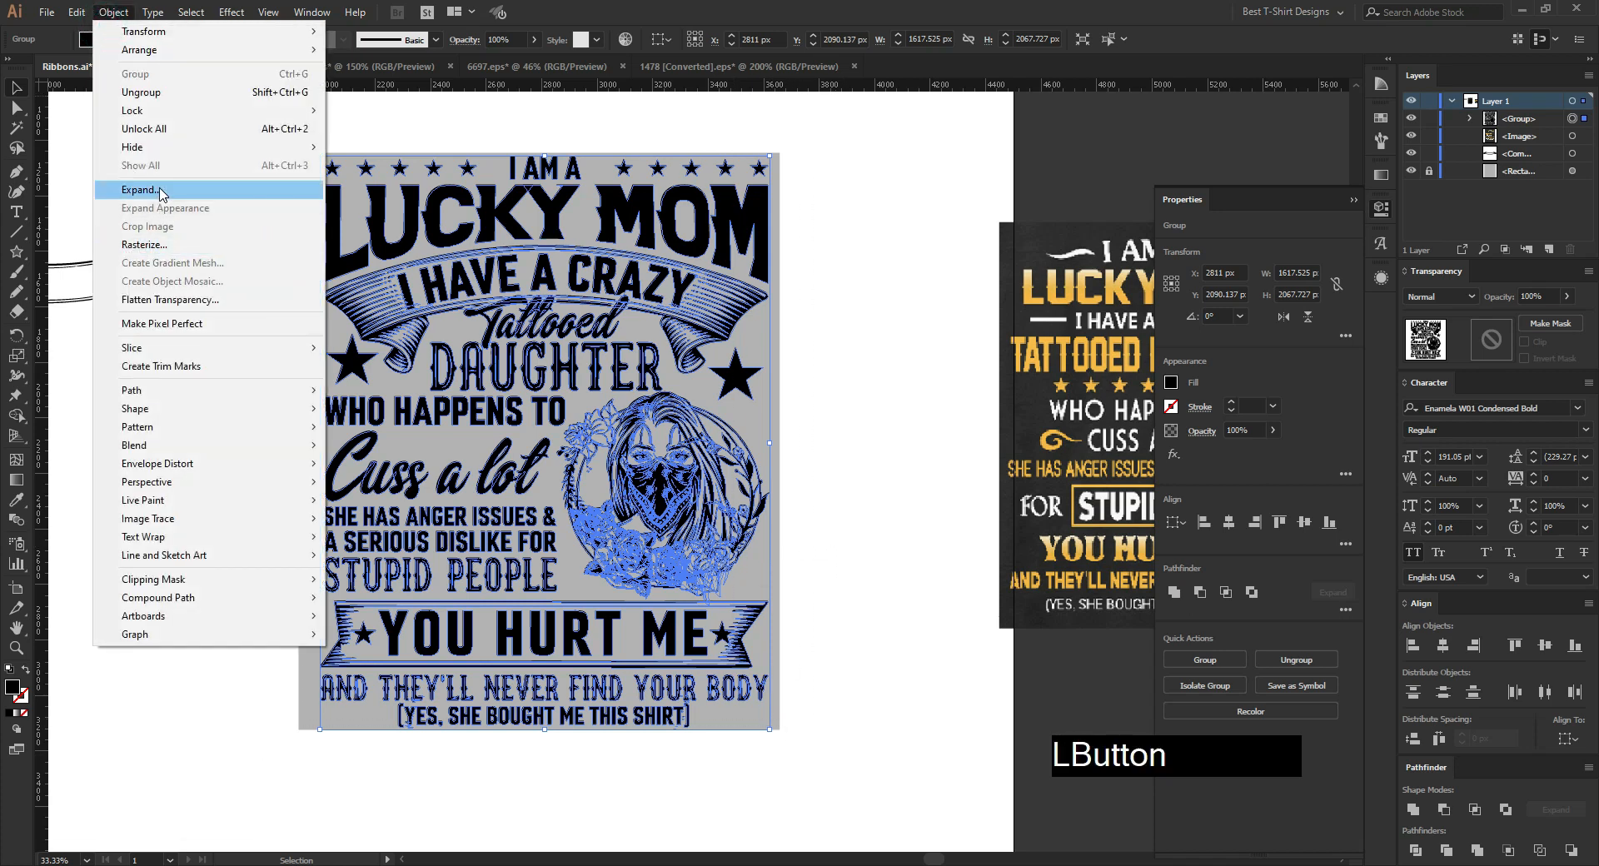
click(158, 190)
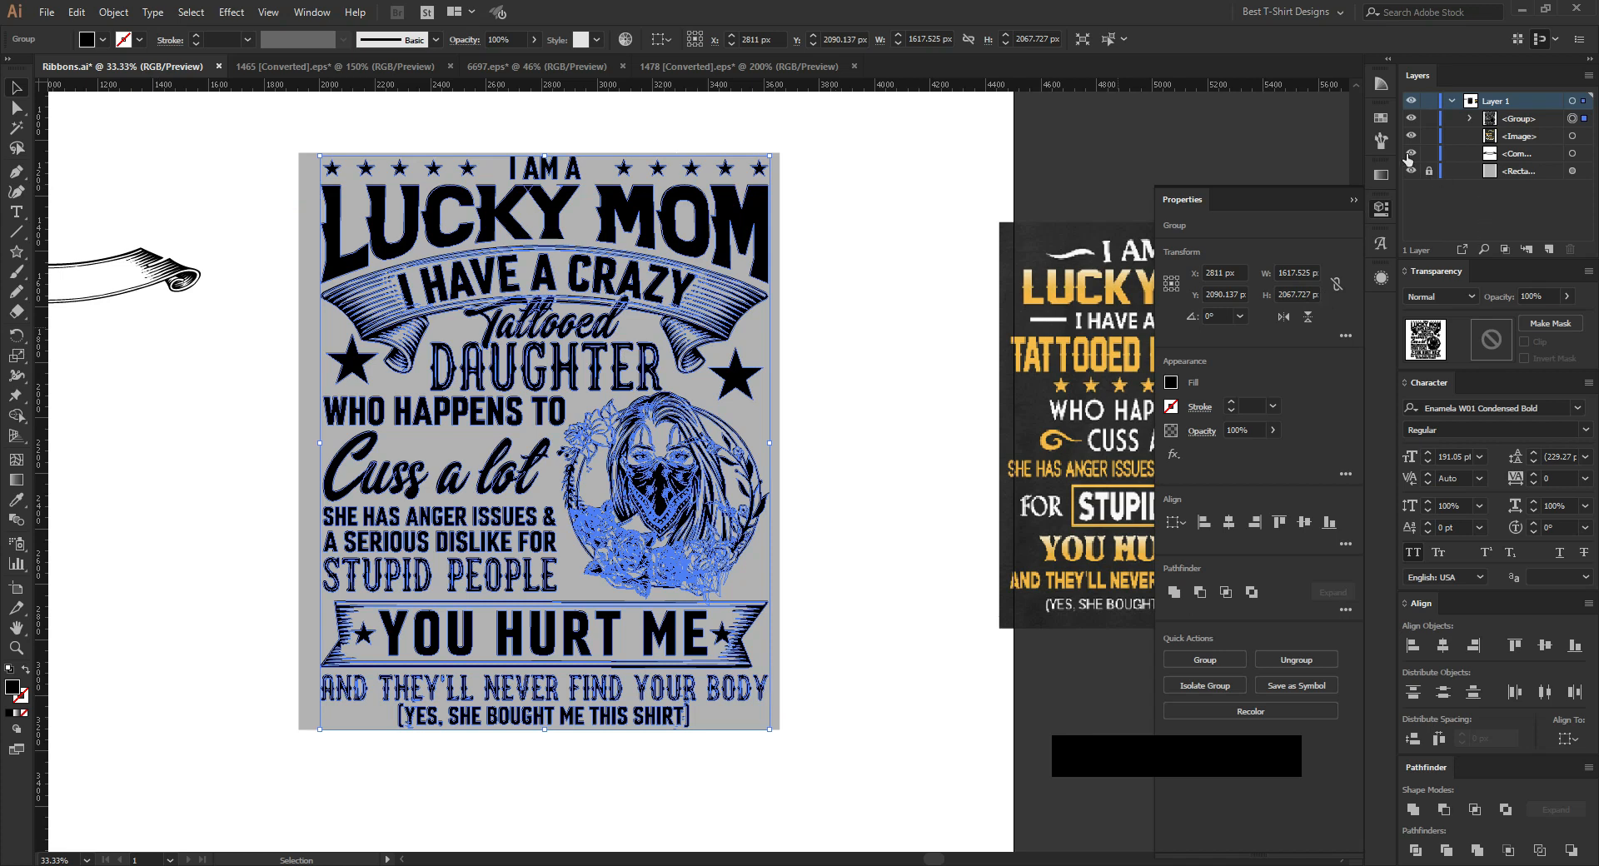
Step: Fill the whole design group with red
click(1380, 119)
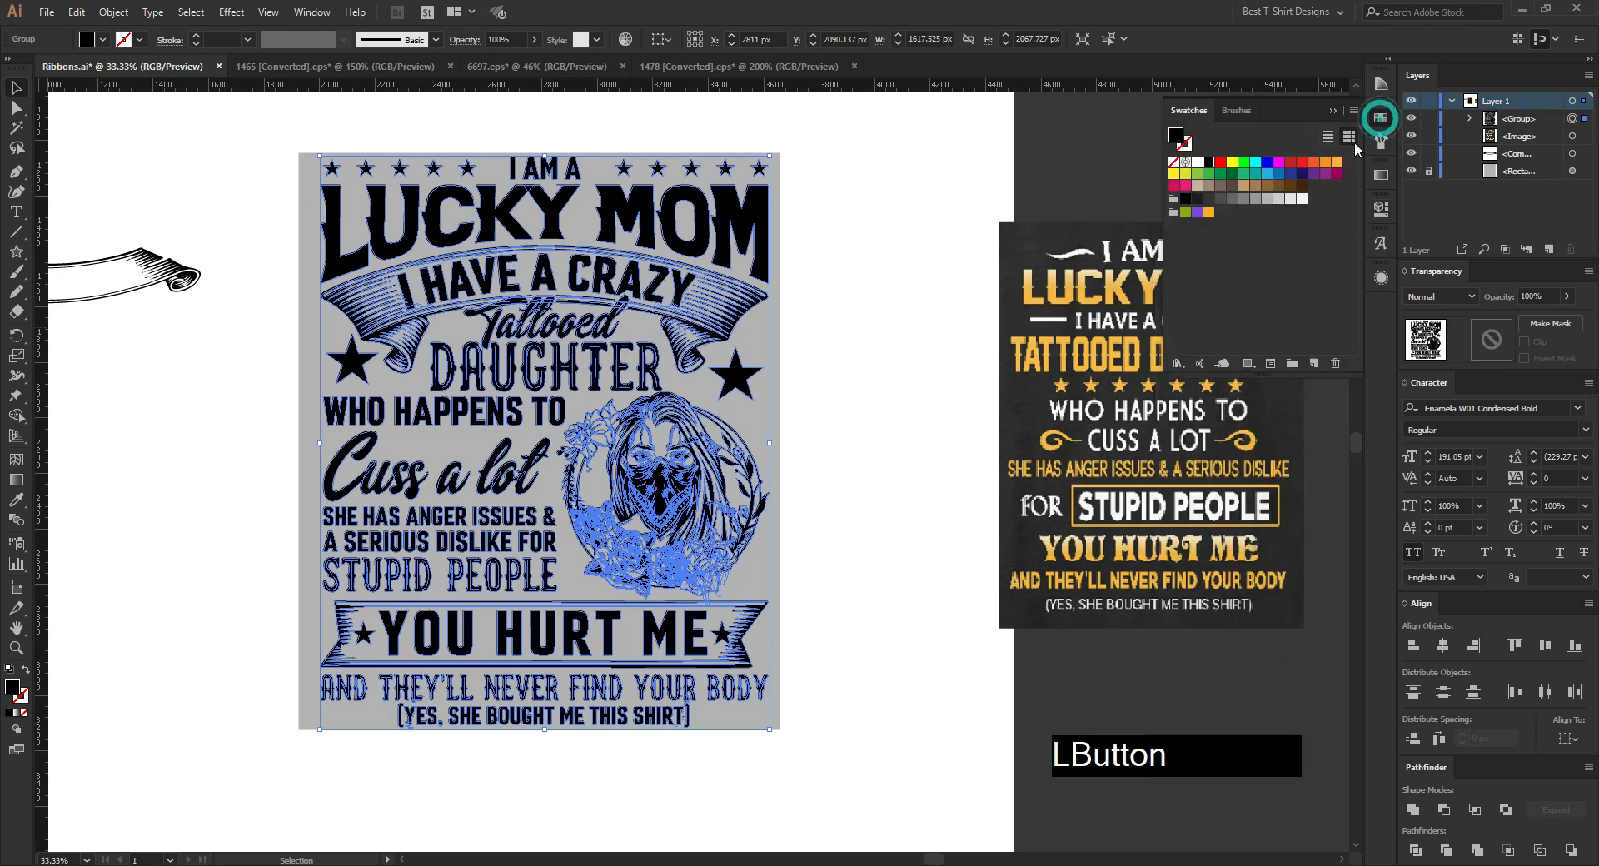
click(1221, 164)
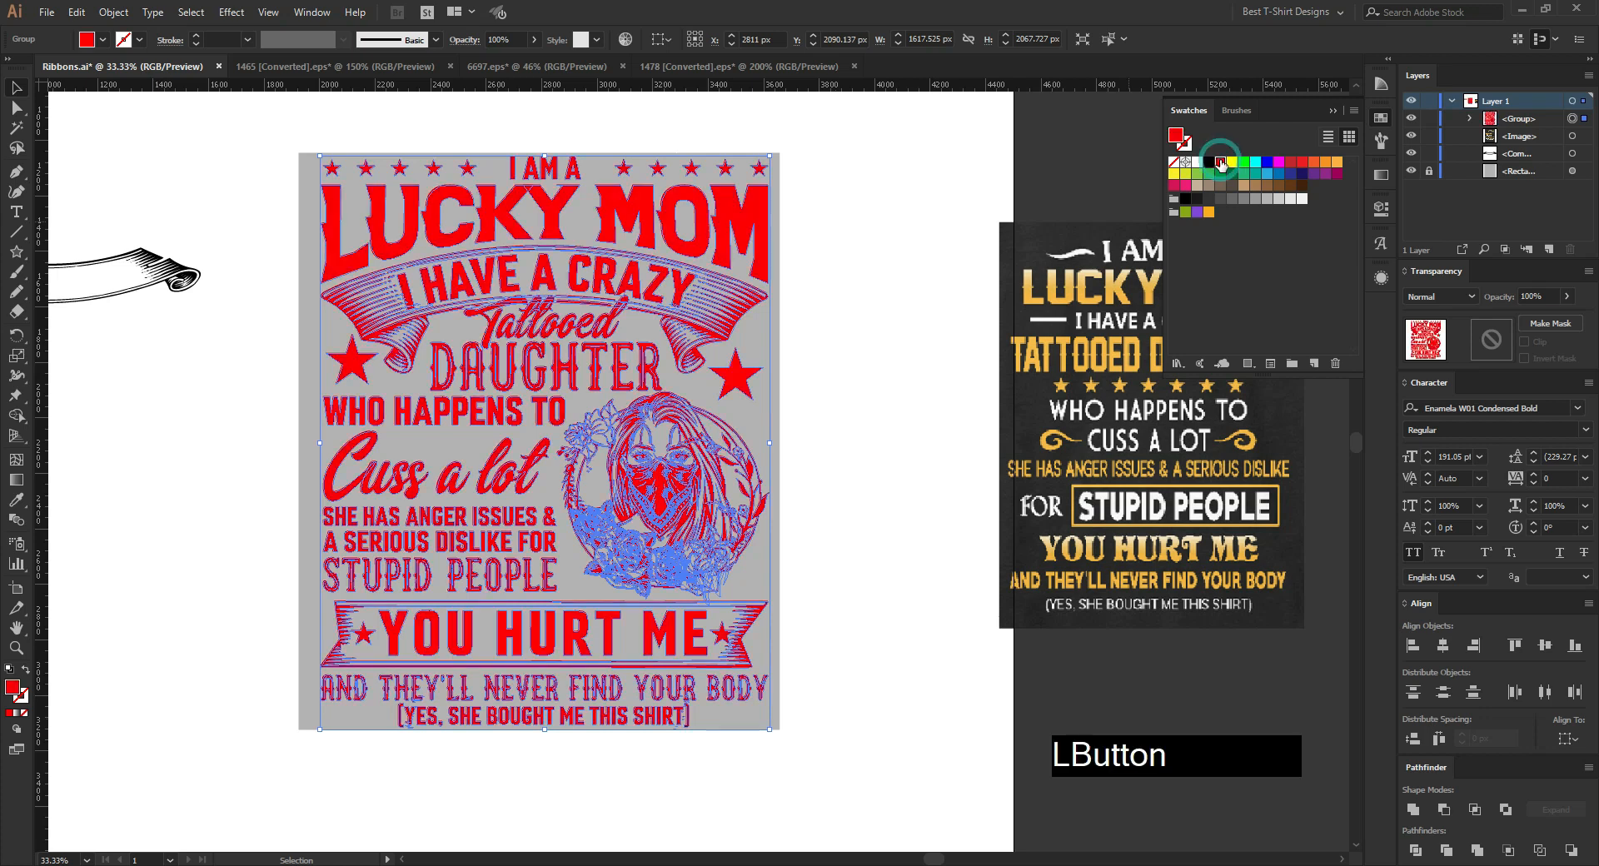
click(881, 388)
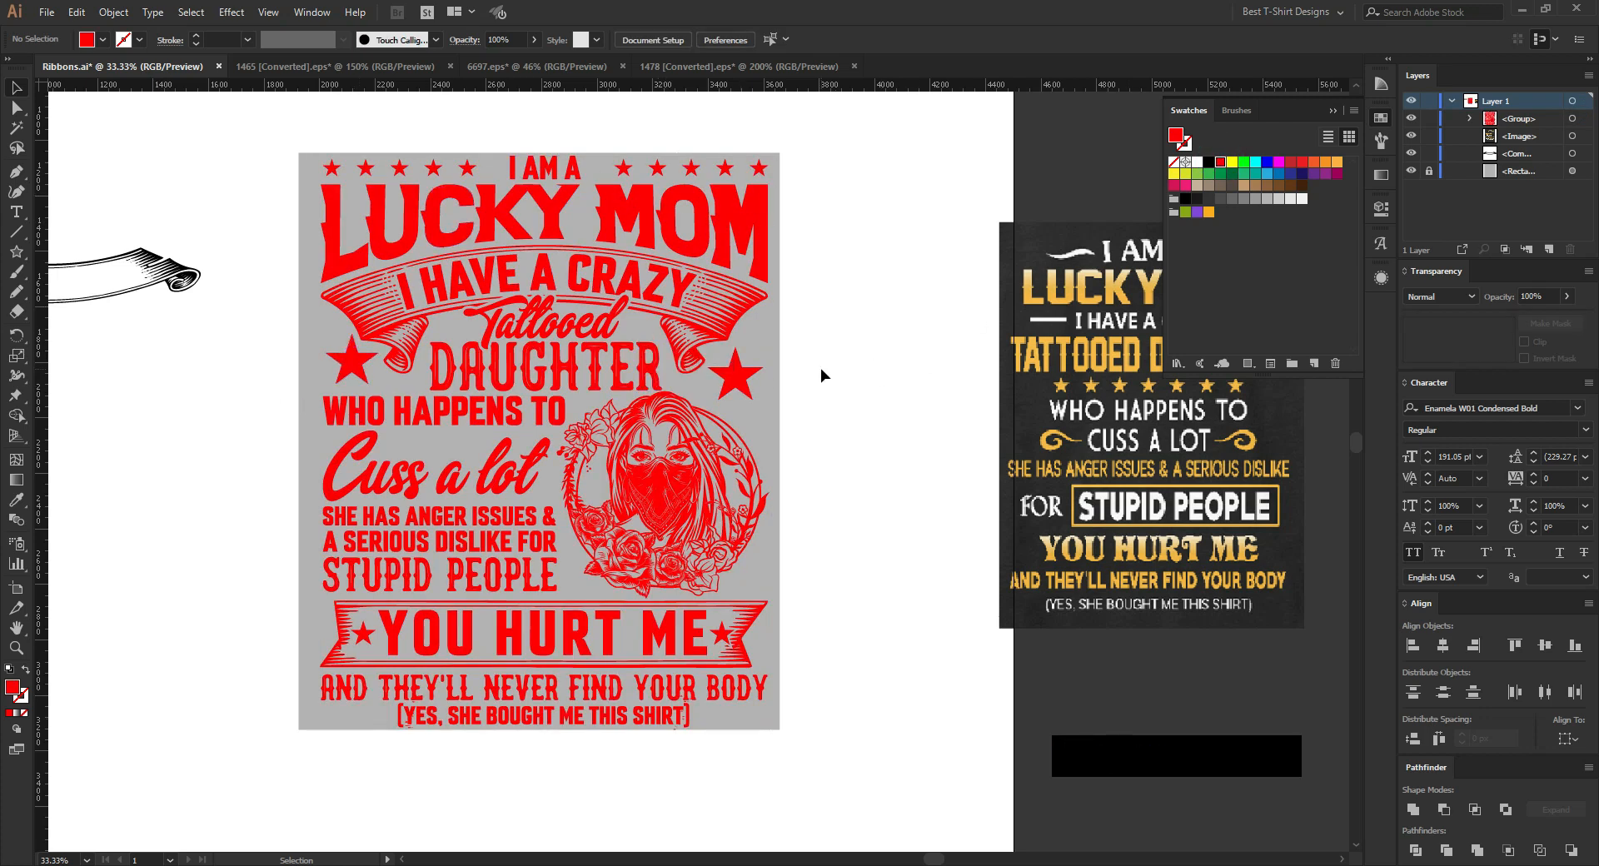
Step: Delete the leftover ribbon lying beside the design on the artboard
scroll(821, 370, down, 1)
drag(313, 359, 248, 257)
key(Delete)
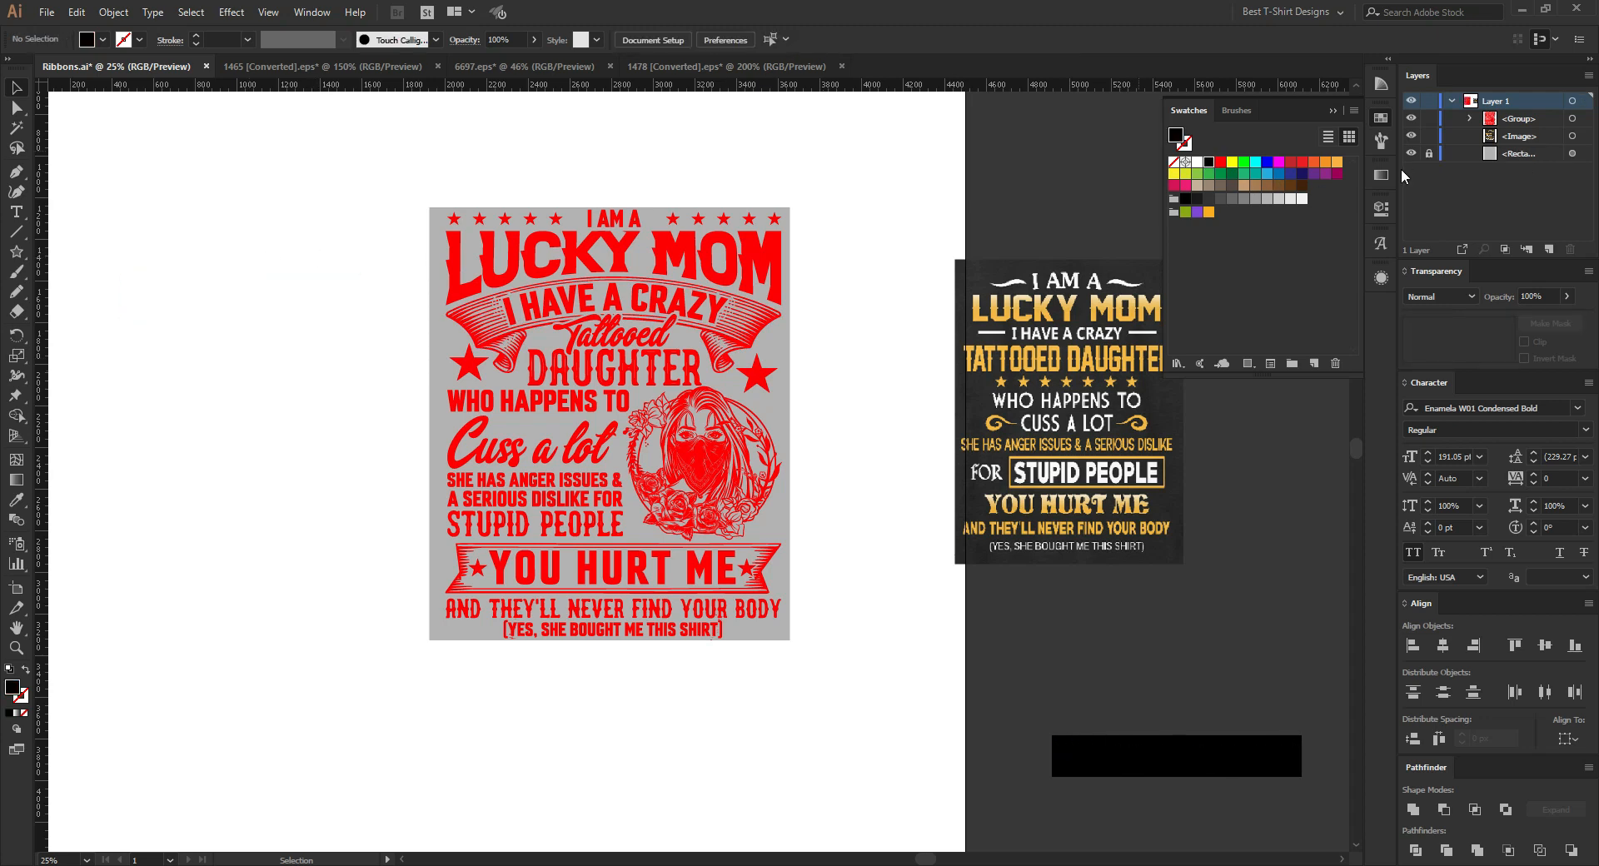
Step: Unlock the grey background rectangle behind the design and raise its opacity to 100%
click(1411, 154)
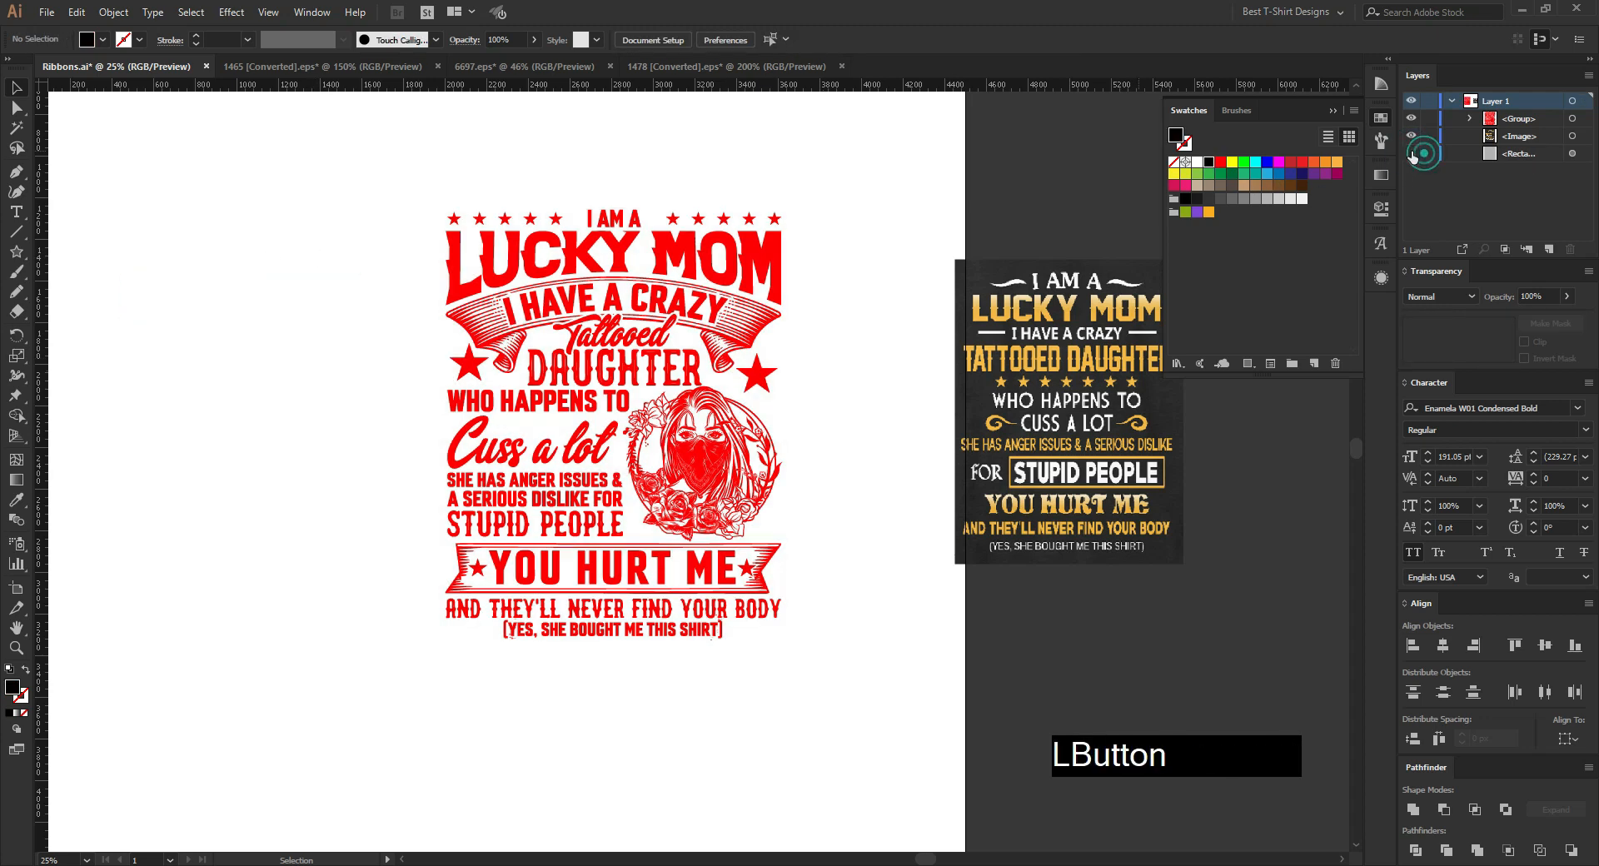
click(1410, 154)
click(778, 421)
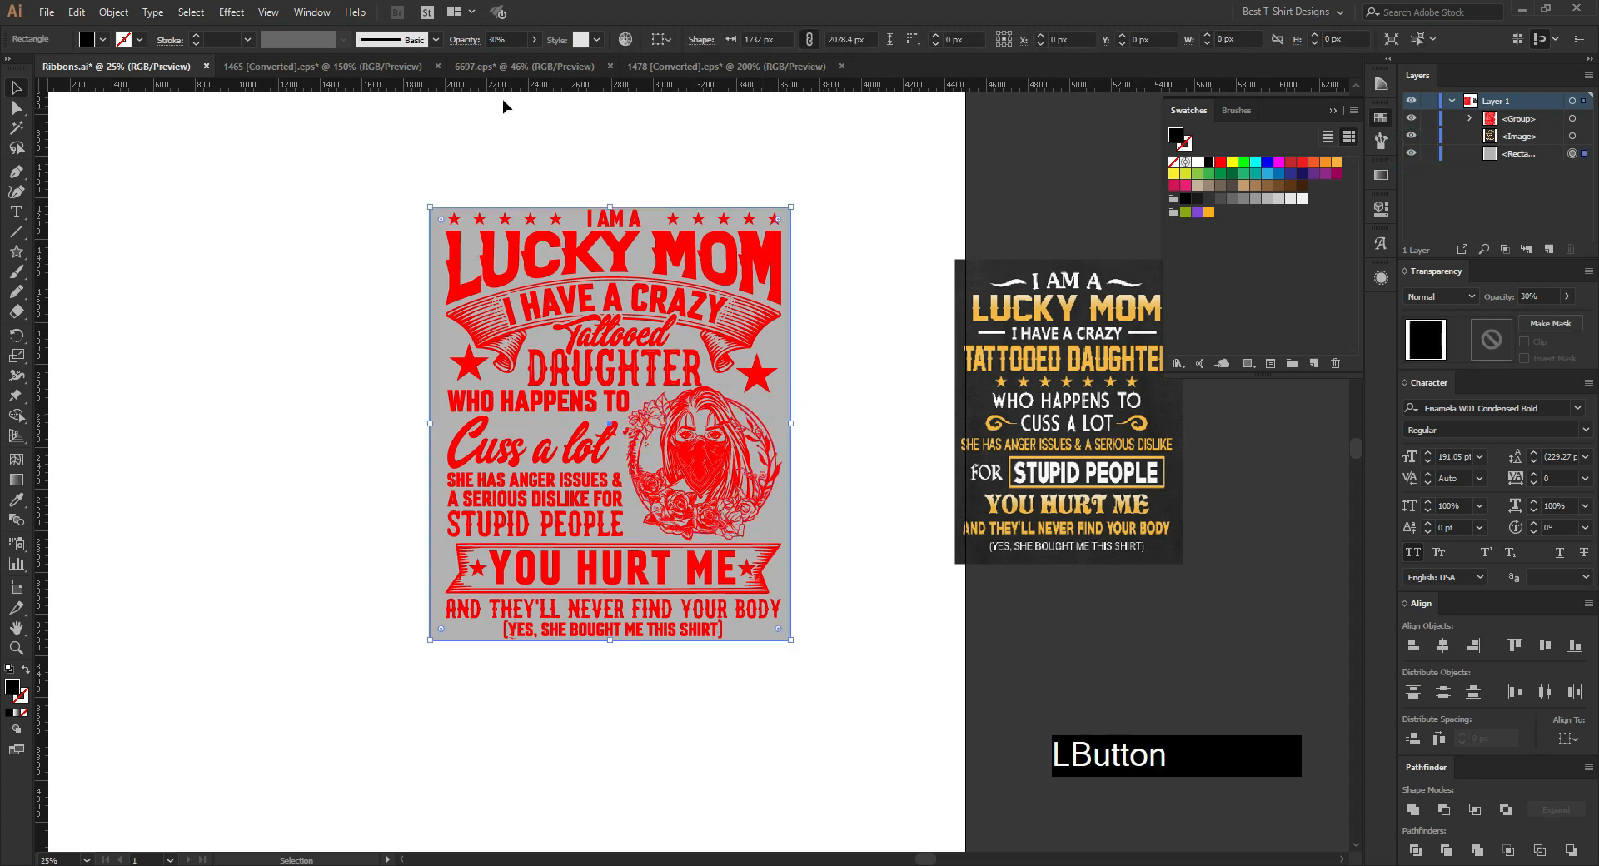
scroll(501, 38, up, 7)
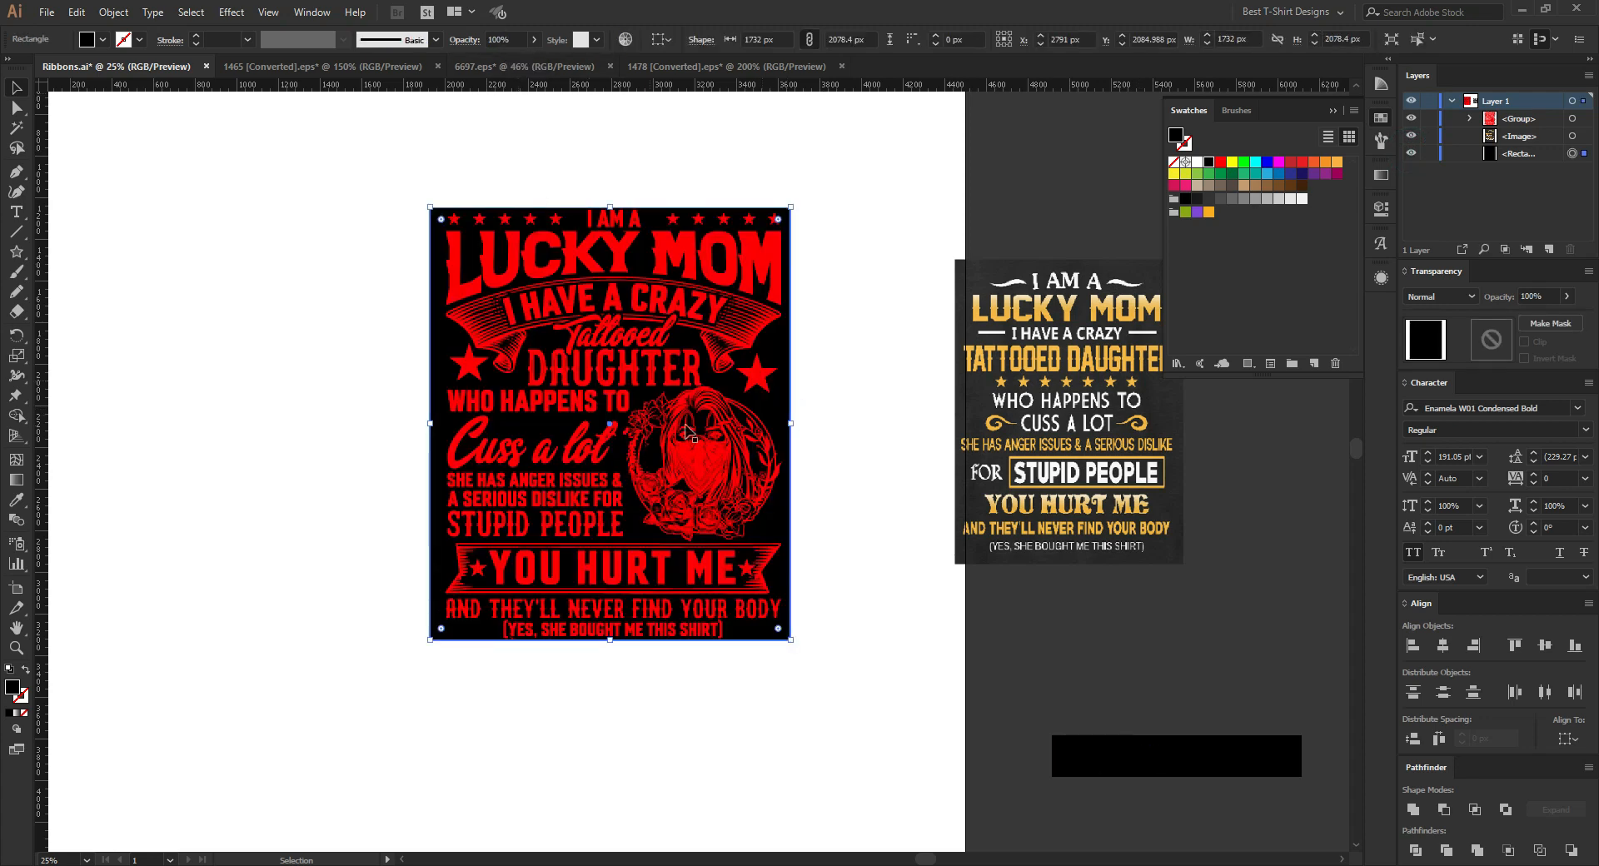
Step: Fill the design group with black and delete the background rectangle behind it
click(718, 450)
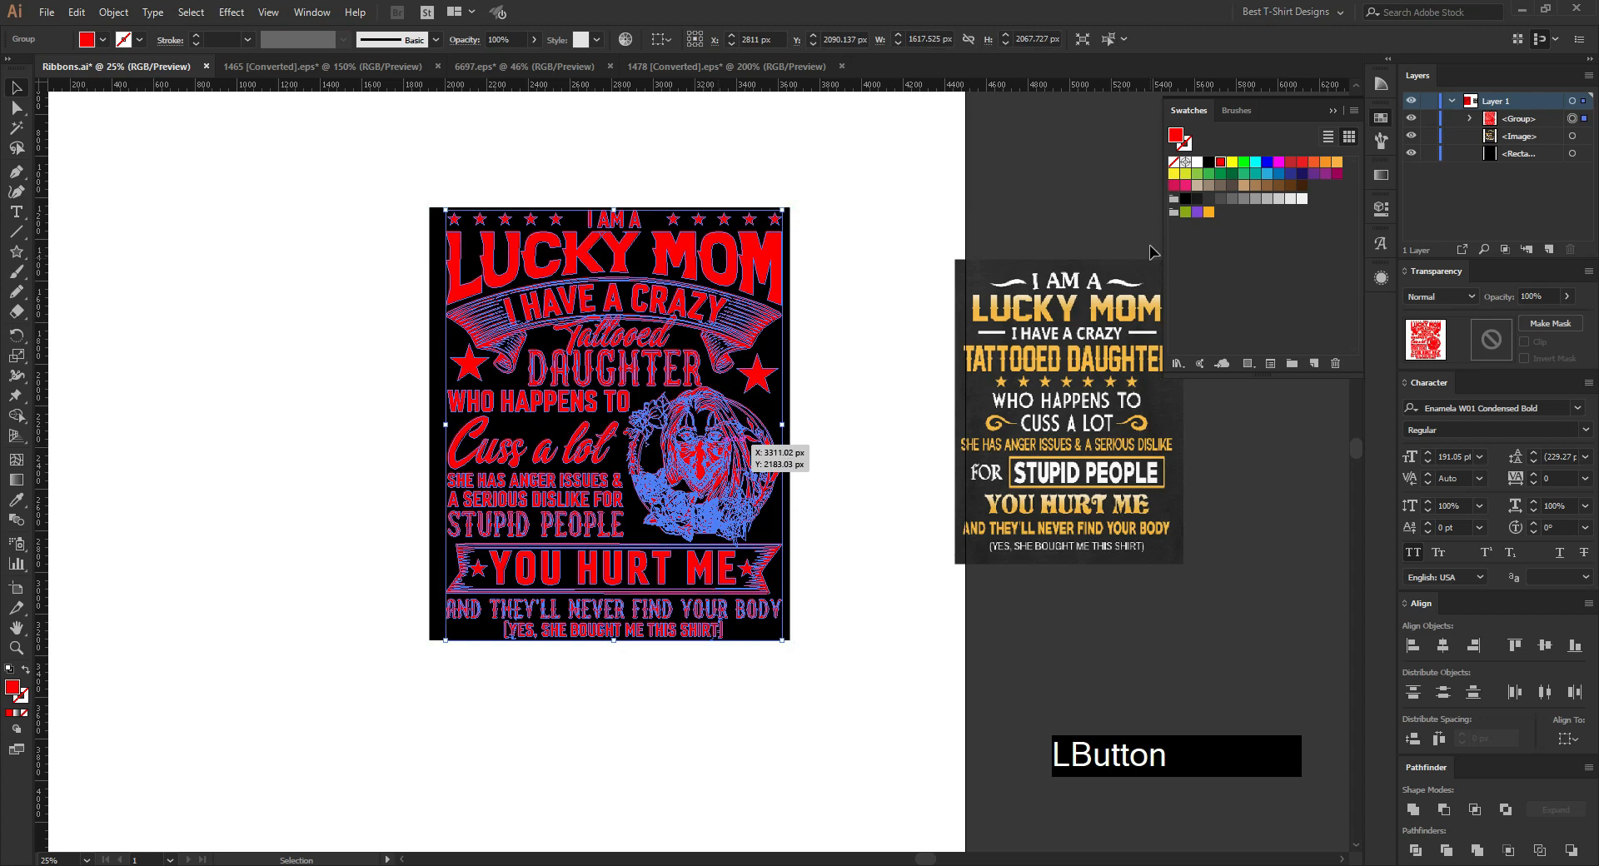
click(1207, 164)
click(892, 436)
click(789, 385)
key(Delete)
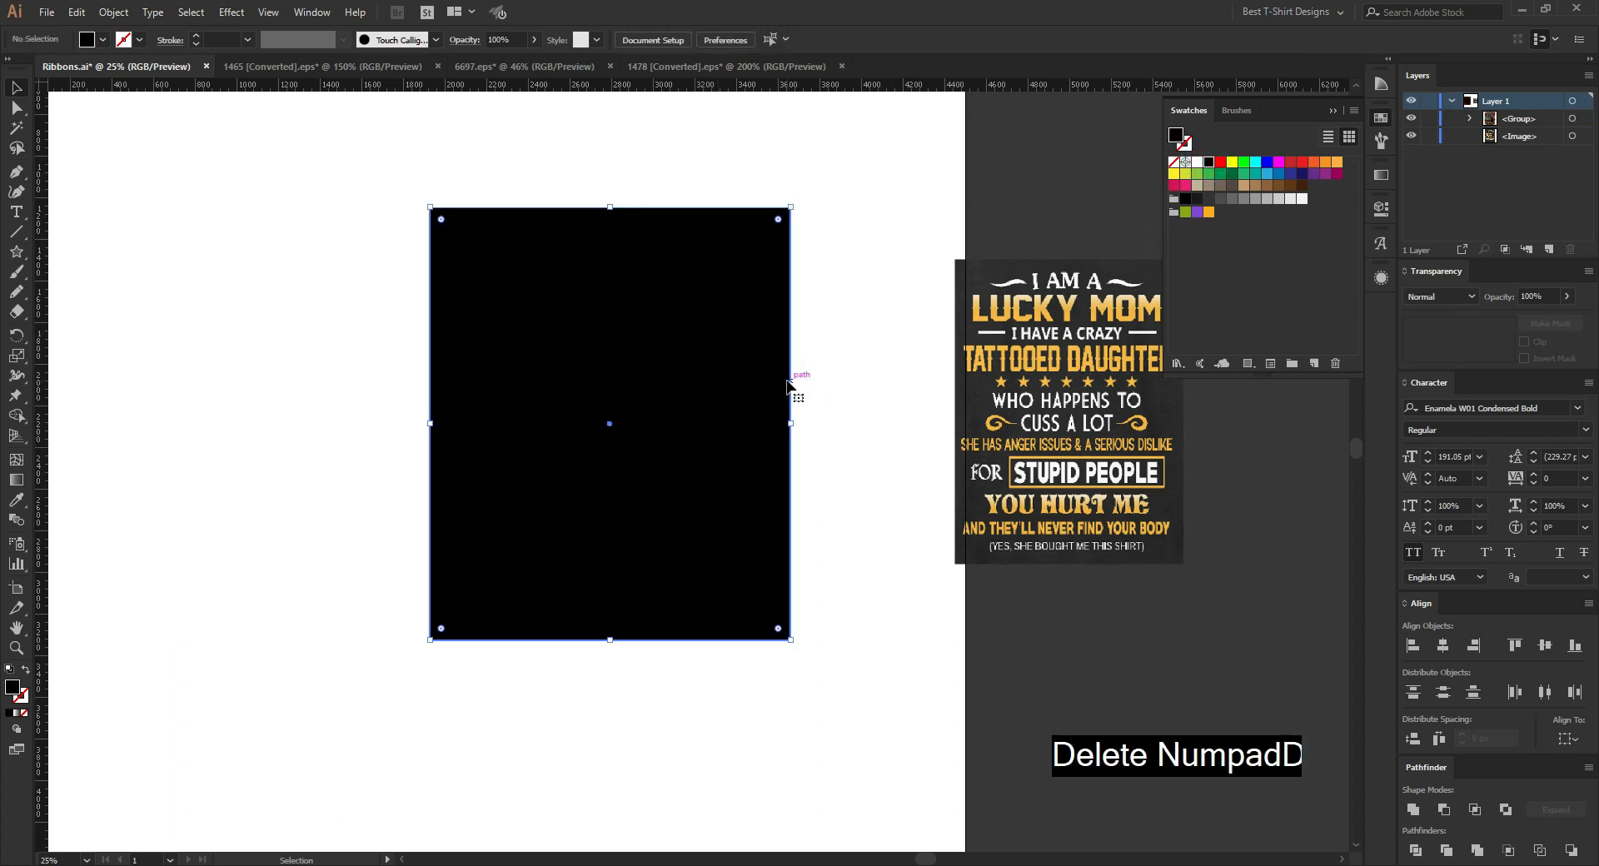
Step: Move the Lucky Mom design group across the artboard and scale it up
drag(339, 155, 871, 693)
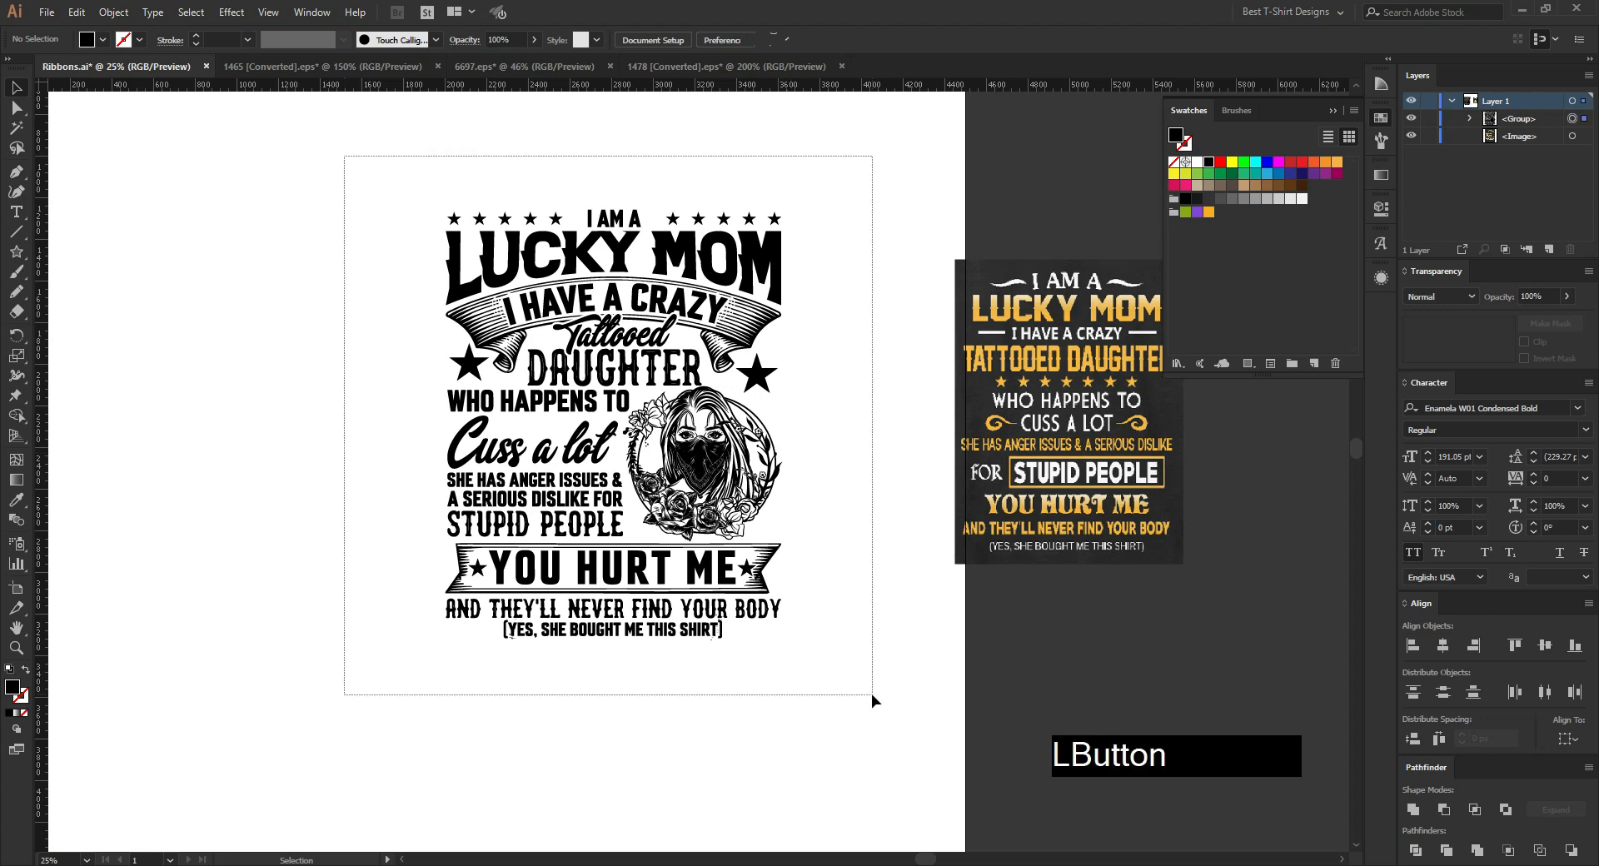
scroll(886, 492, down, 1)
drag(591, 445, 432, 445)
drag(712, 489, 629, 533)
click(833, 528)
scroll(833, 527, down, 1)
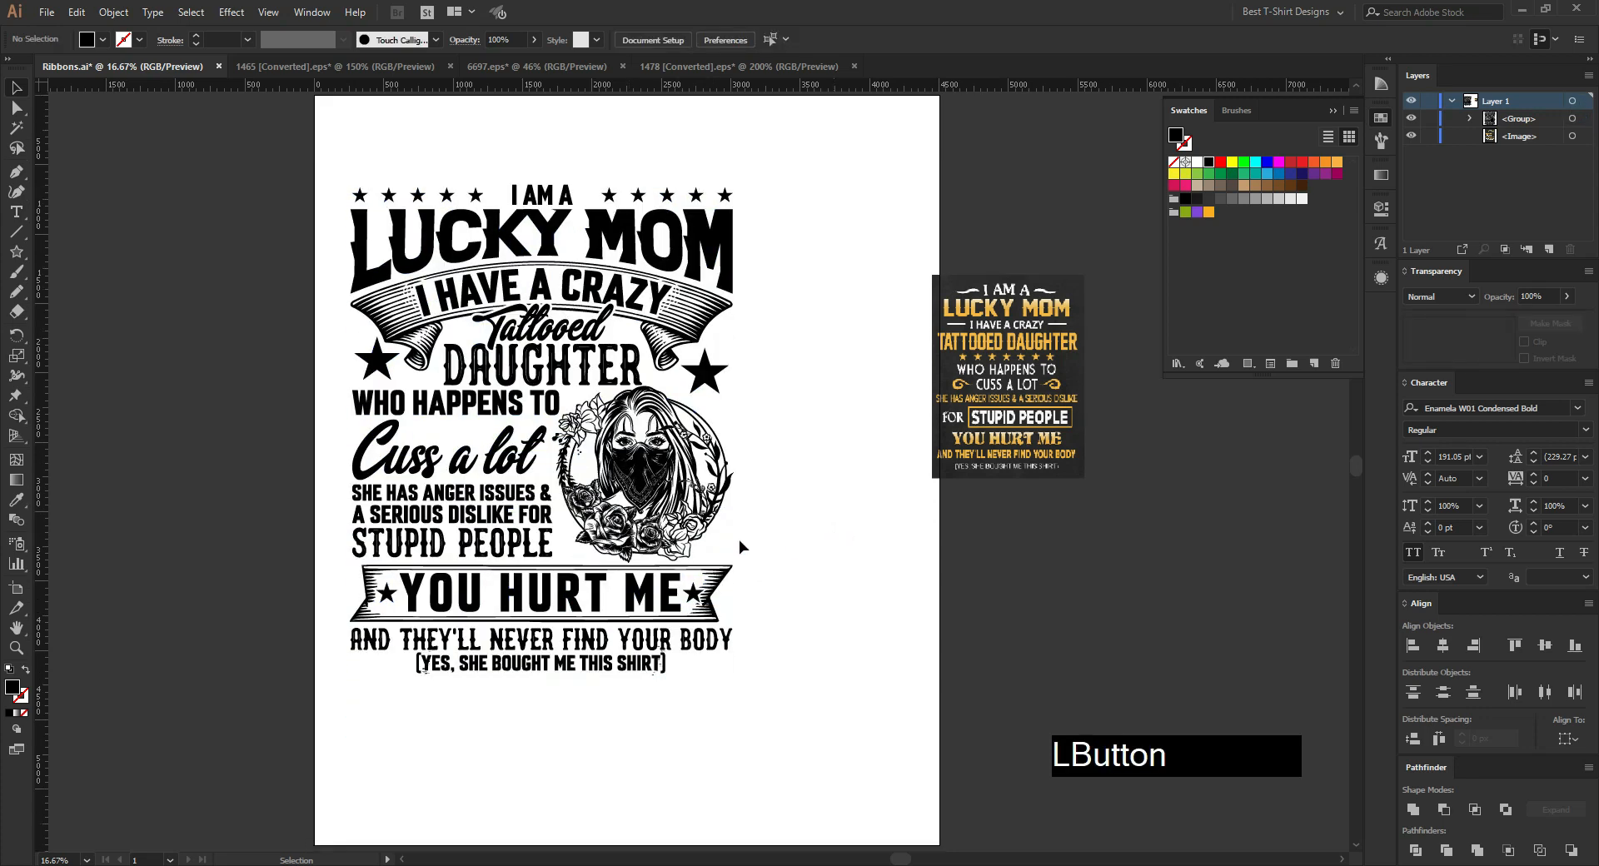
Step: Place the dark reference image beside the design and enlarge it to about 2214 by 2952 px
drag(1030, 447, 861, 488)
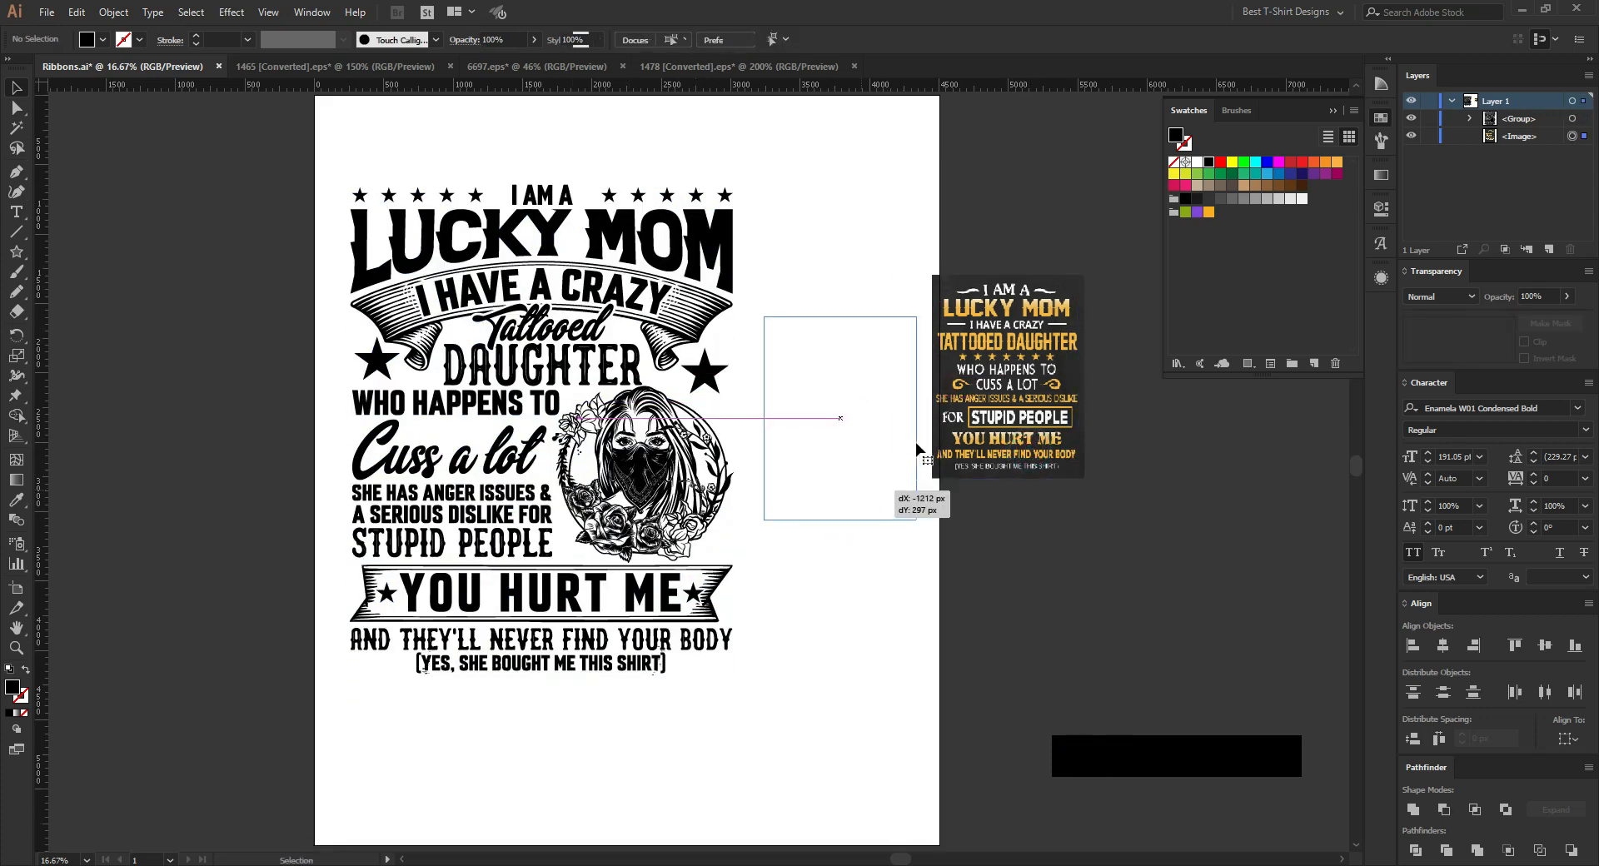
drag(917, 419, 1073, 450)
click(842, 732)
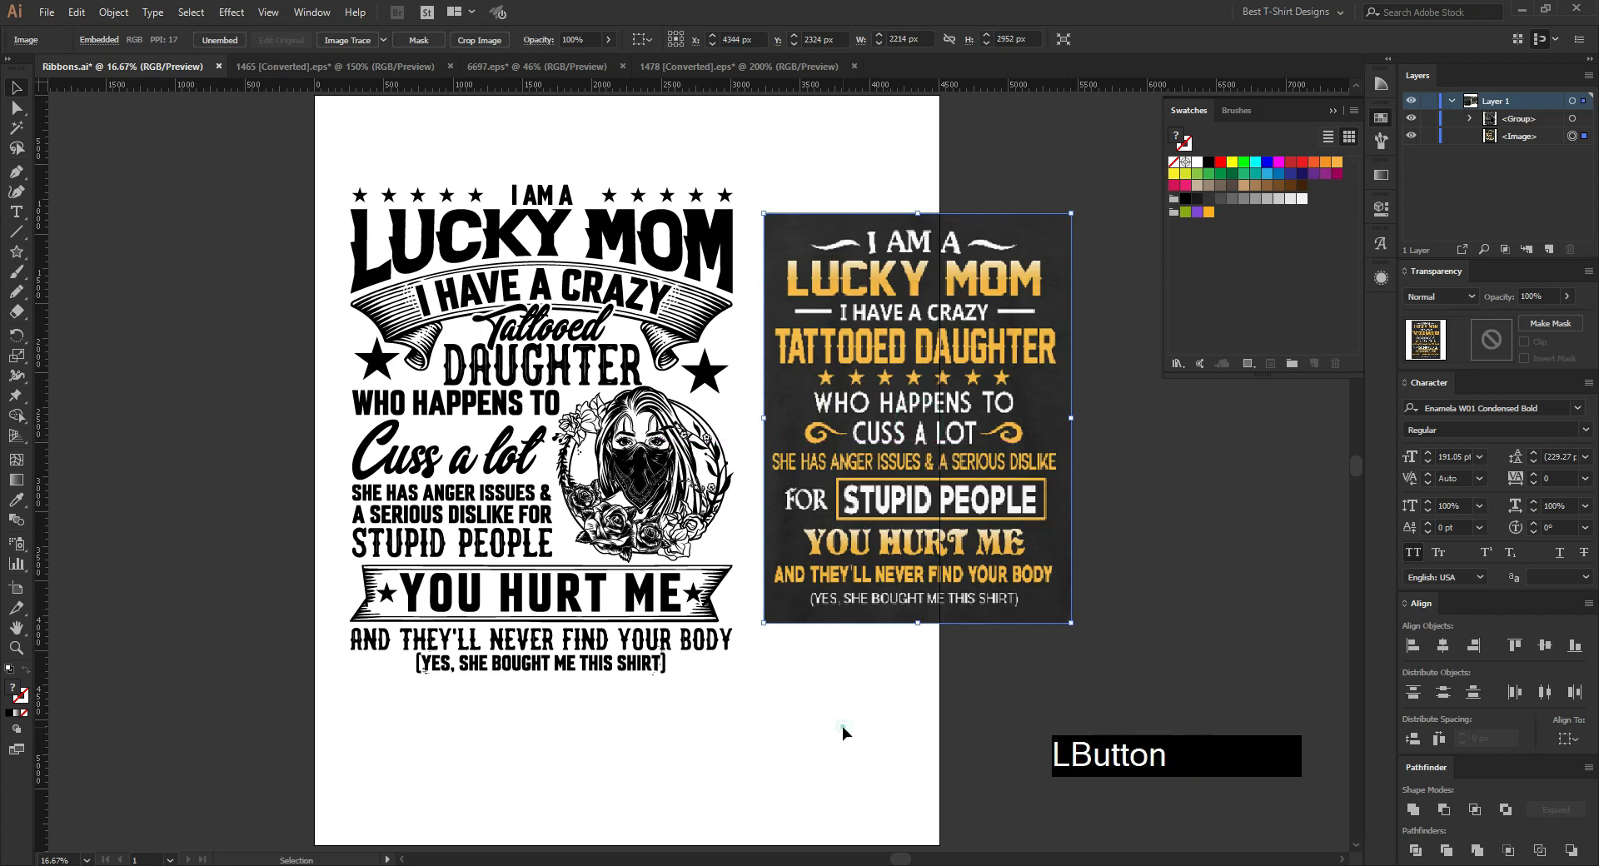
Step: Draw a small black five-pointed star about 74 px wide in the gap above the Cuss a lot lettering
scroll(757, 453, up, 1)
mouse_move(749, 470)
mouse_down()
mouse_move(752, 492)
mouse_move(740, 461)
mouse_up()
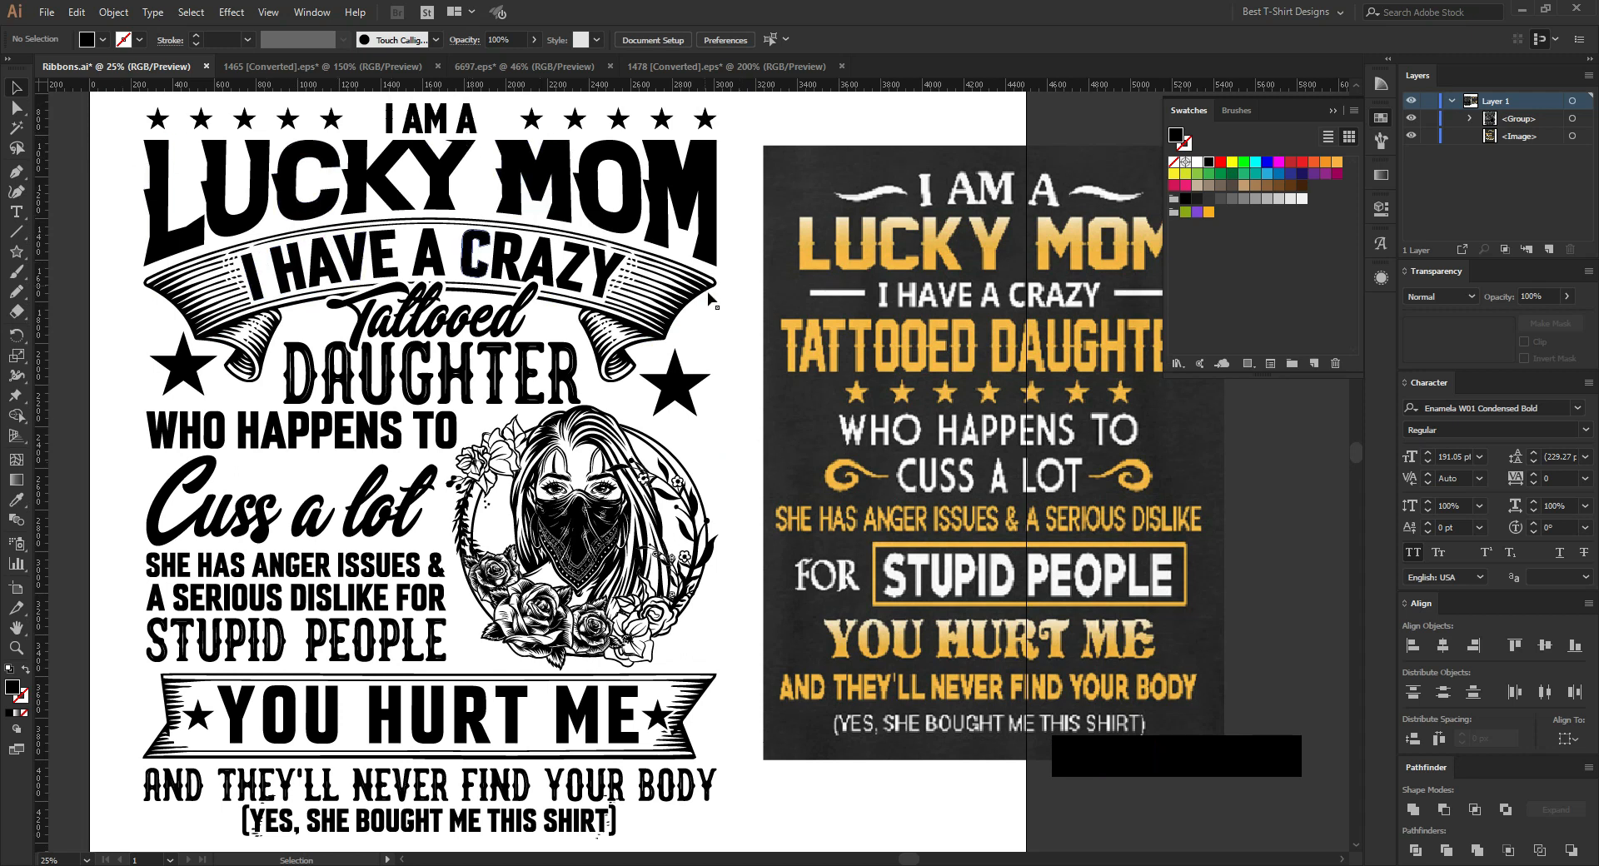
click(730, 351)
drag(308, 524, 319, 511)
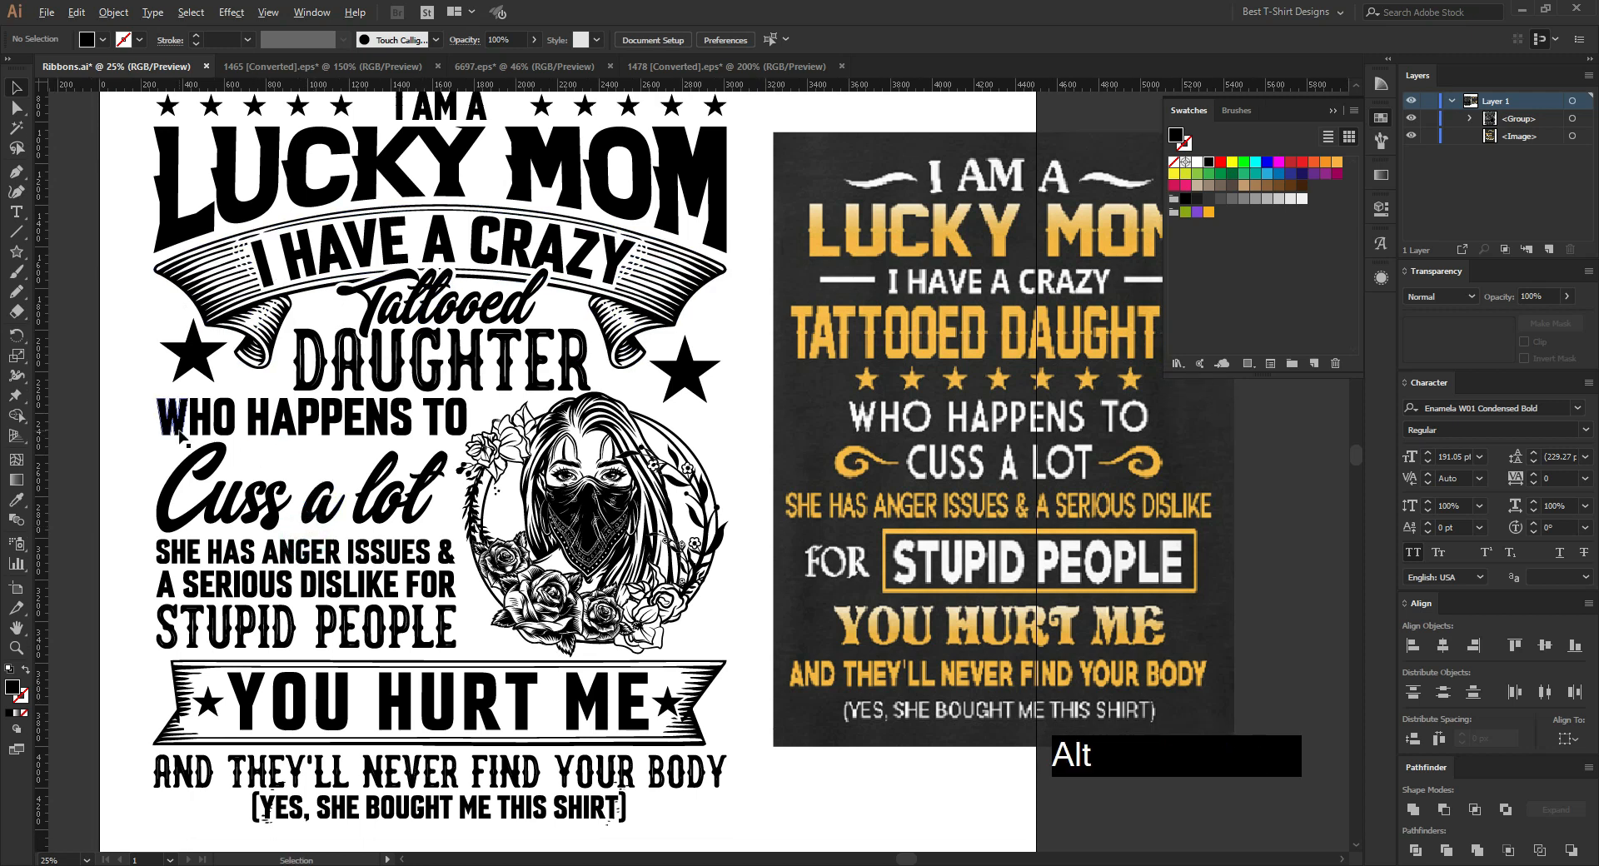
scroll(180, 434, up, 2)
click(16, 252)
scroll(329, 495, up, 1)
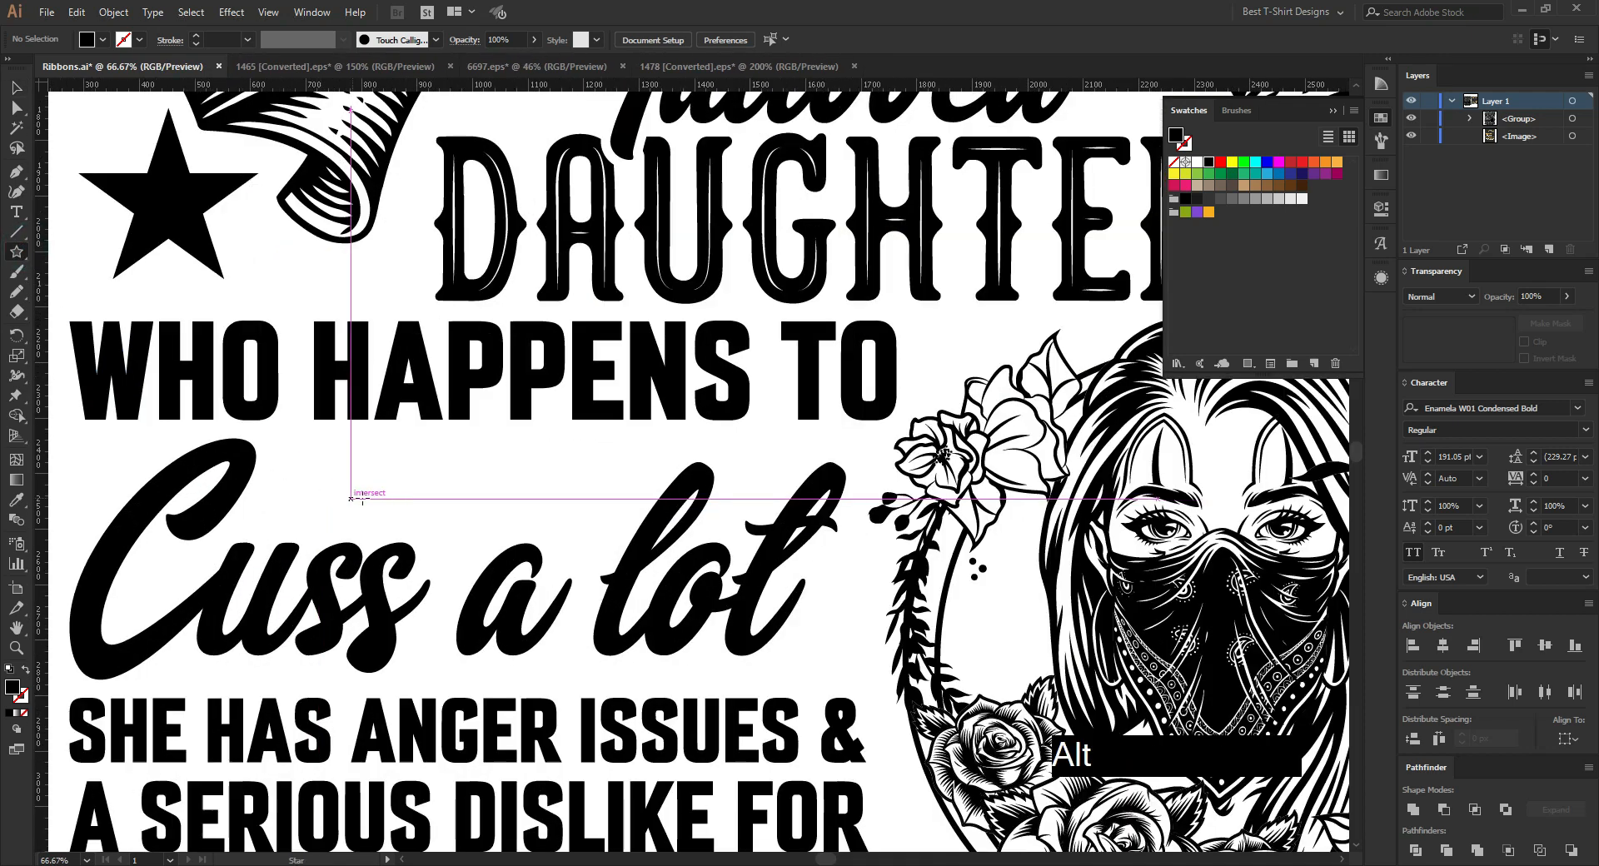
drag(464, 485, 401, 483)
key(v)
click(565, 510)
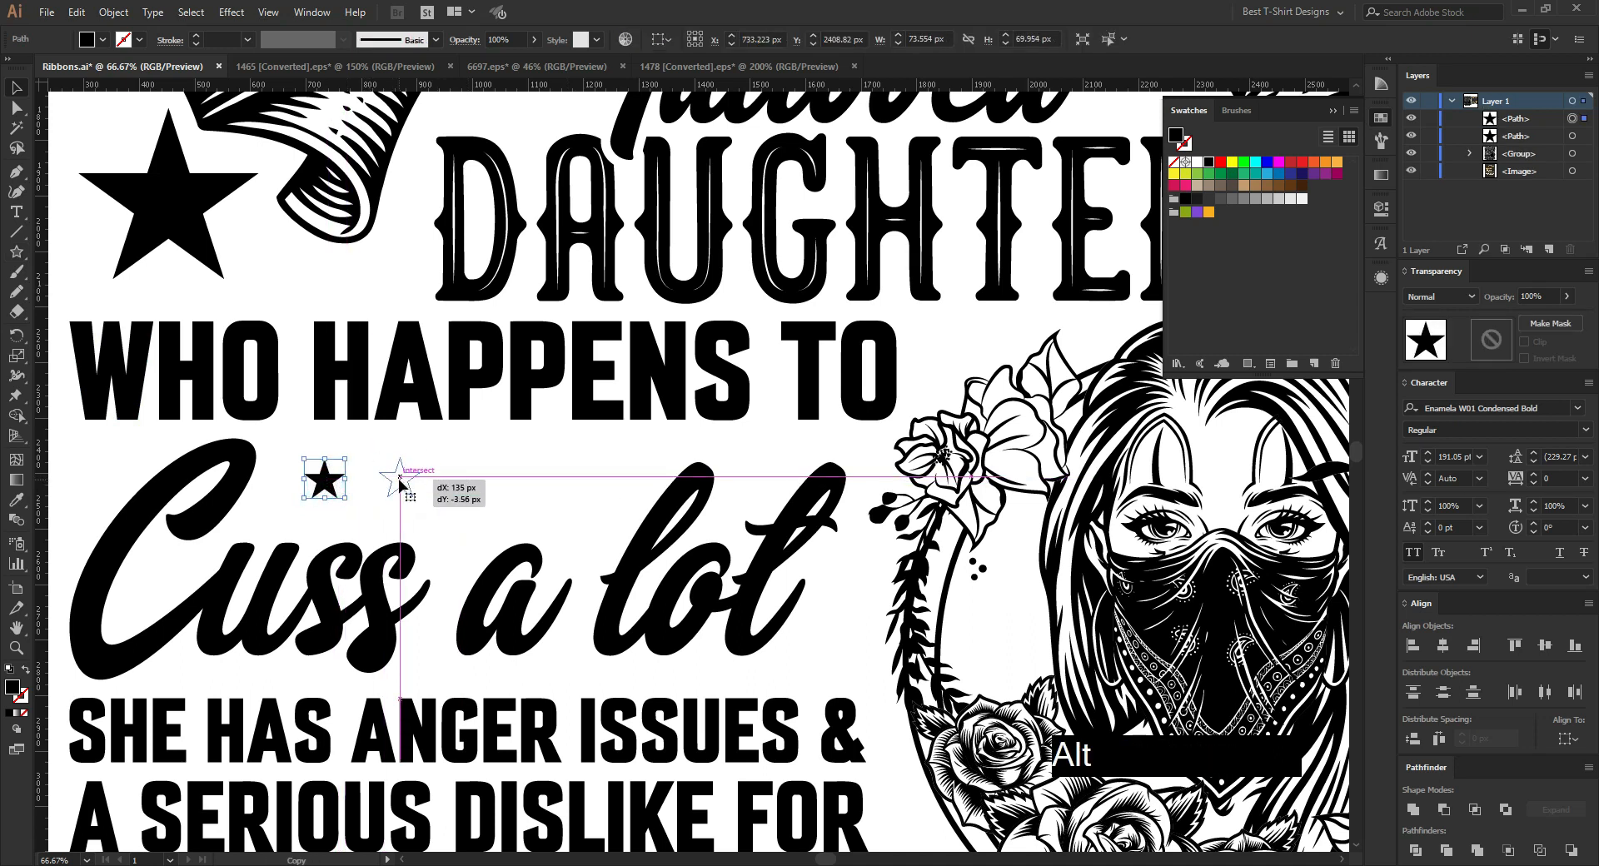
Step: Duplicate the small star at 135 px intervals to form a row of four, removing the surplus copy
key(ctrl+d)
key(ctrl+d)
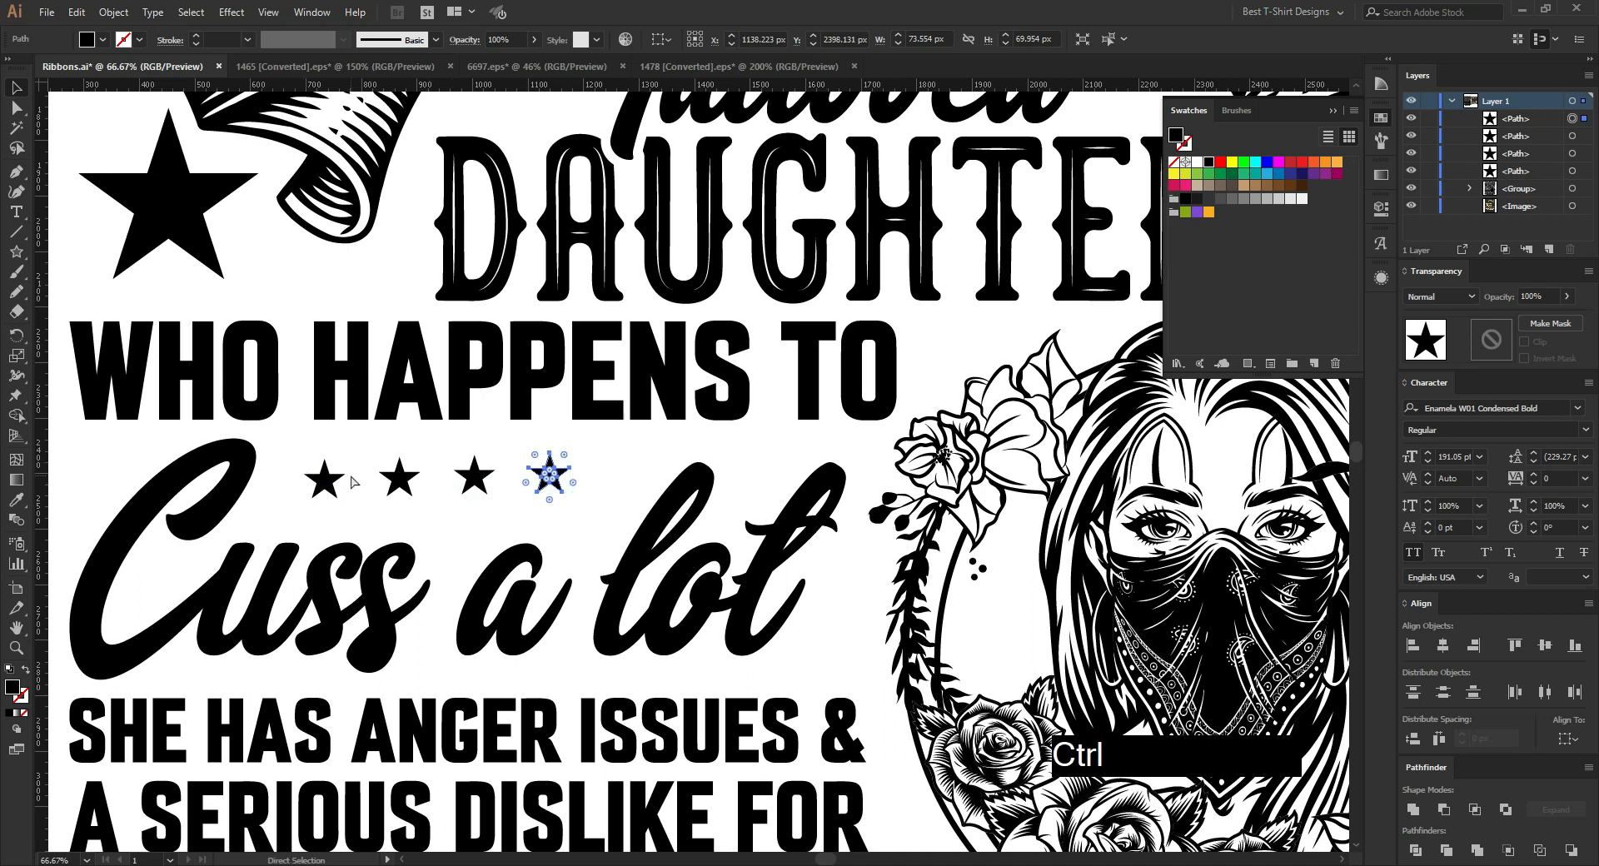
key(ctrl+d)
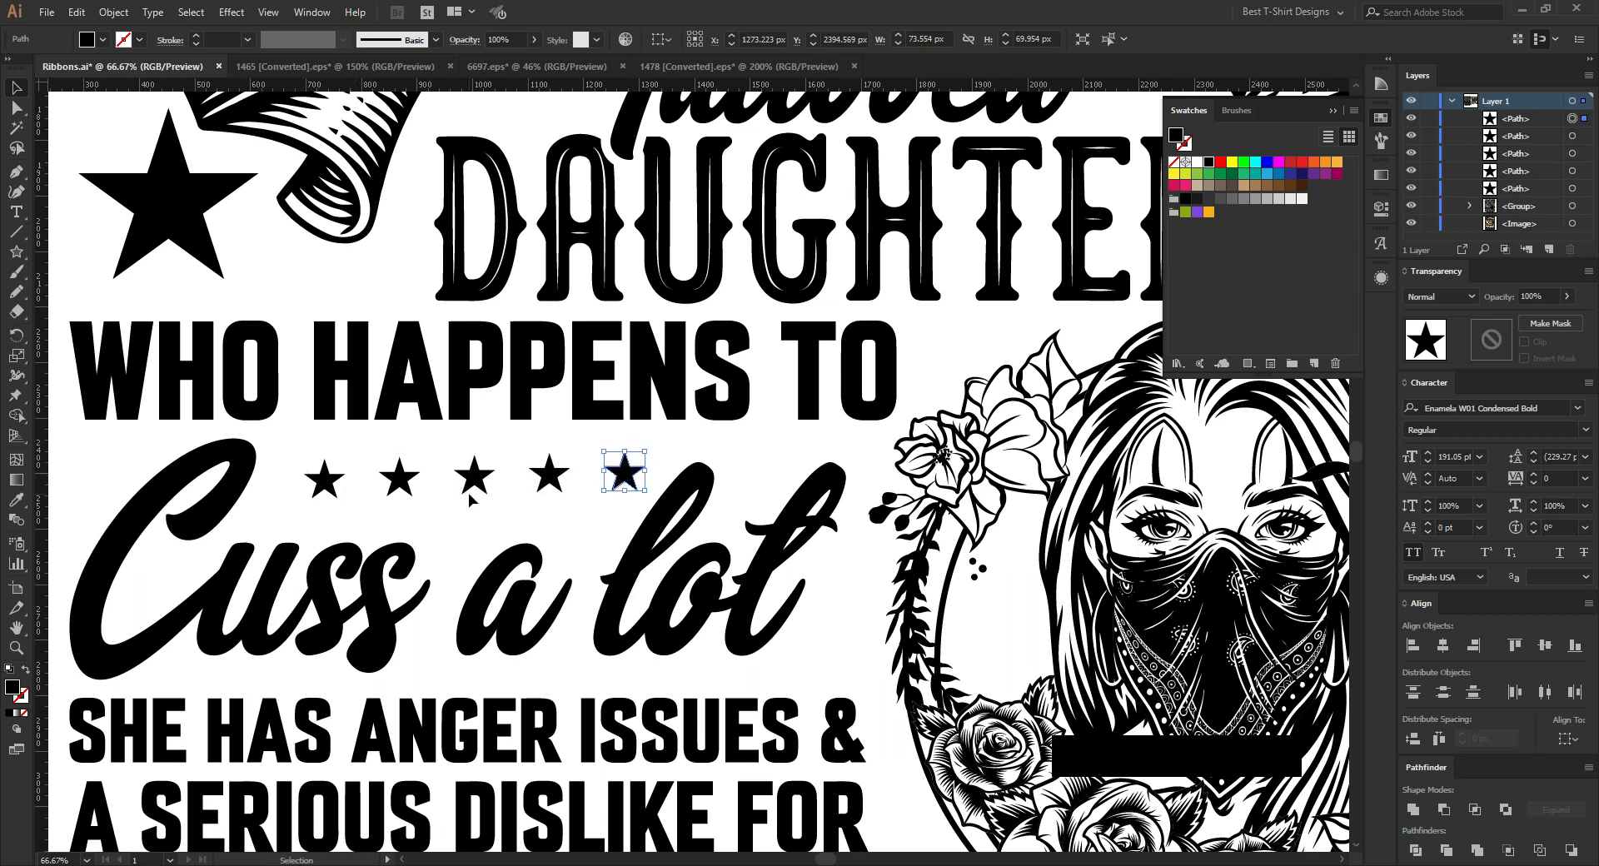
key(Delete)
Step: Center-align the four small stars vertically, space them evenly and enlarge the row to about 567 px wide above Cuss a lot
drag(292, 449, 583, 498)
click(782, 39)
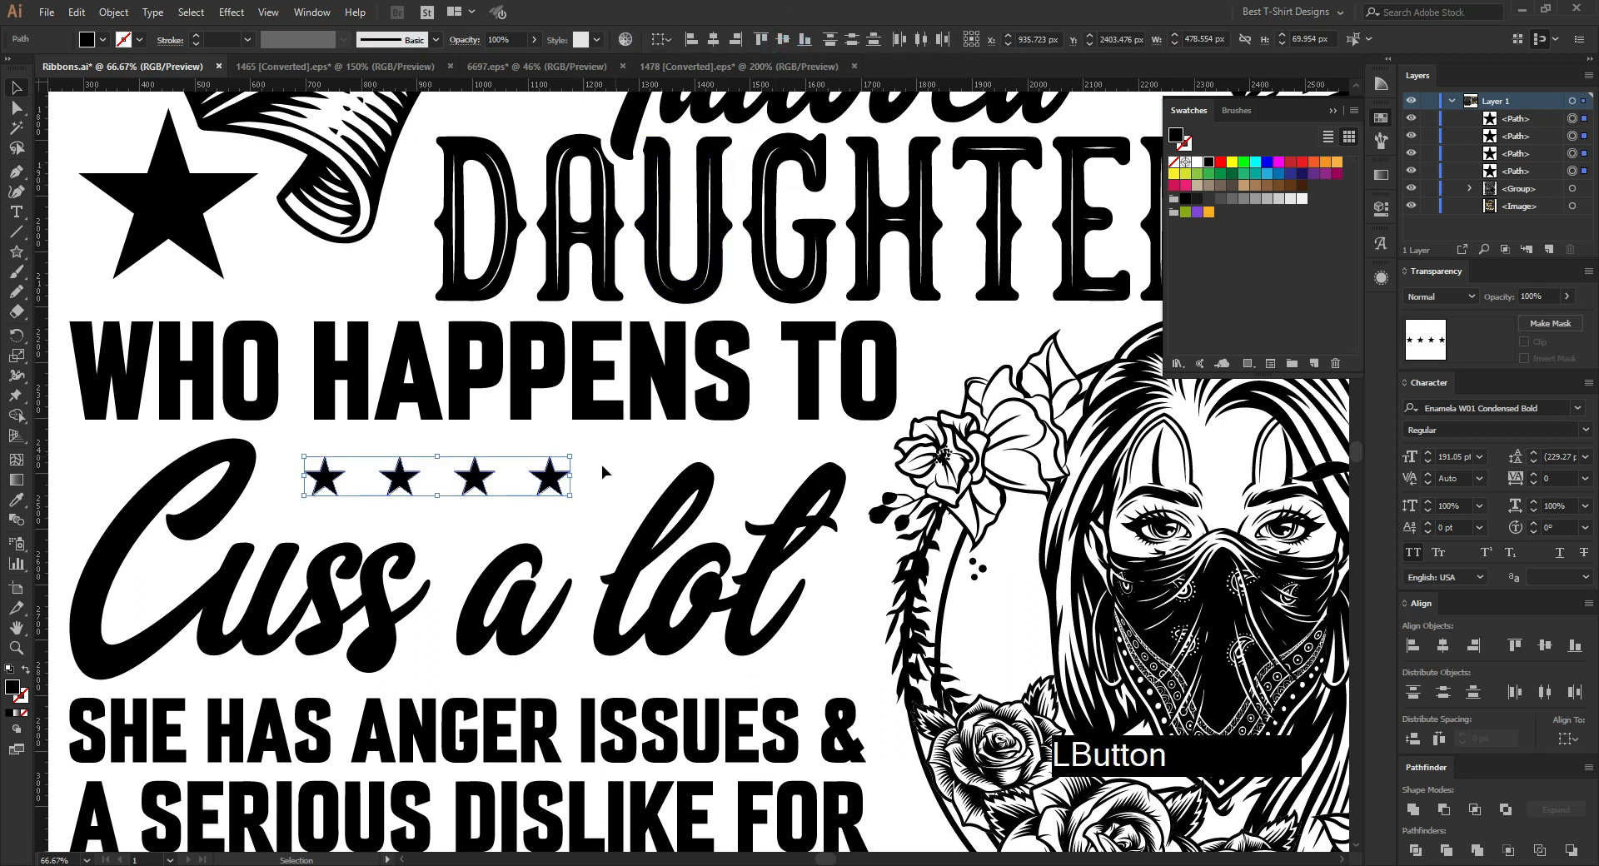
click(1439, 740)
mouse_move(570, 476)
mouse_down()
mouse_move(619, 476)
mouse_move(578, 498)
mouse_up()
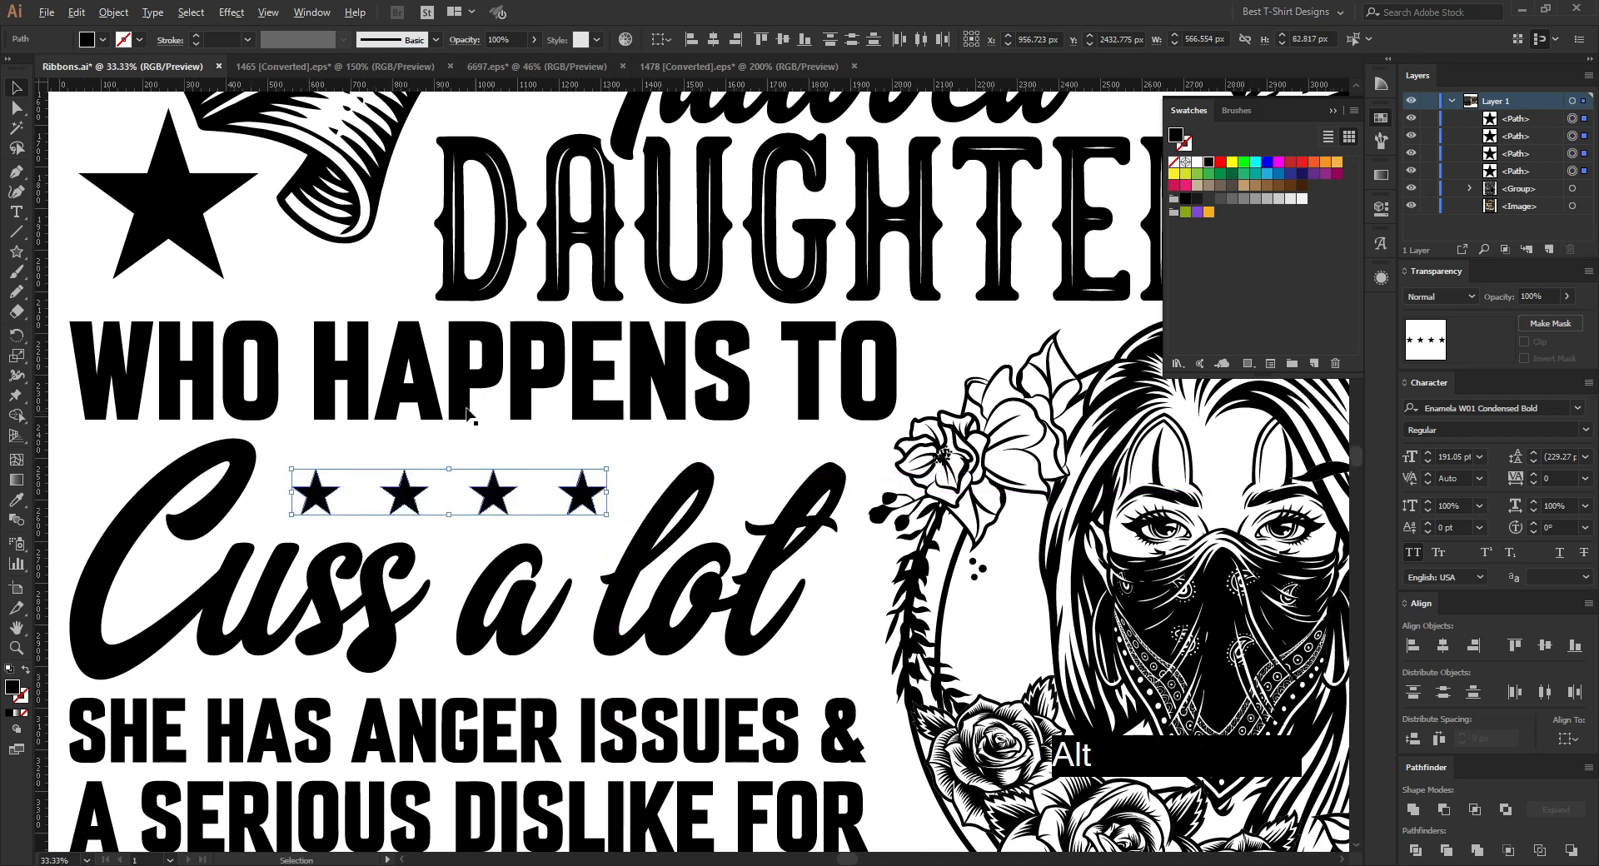
scroll(470, 414, down, 2)
scroll(466, 409, down, 1)
click(272, 533)
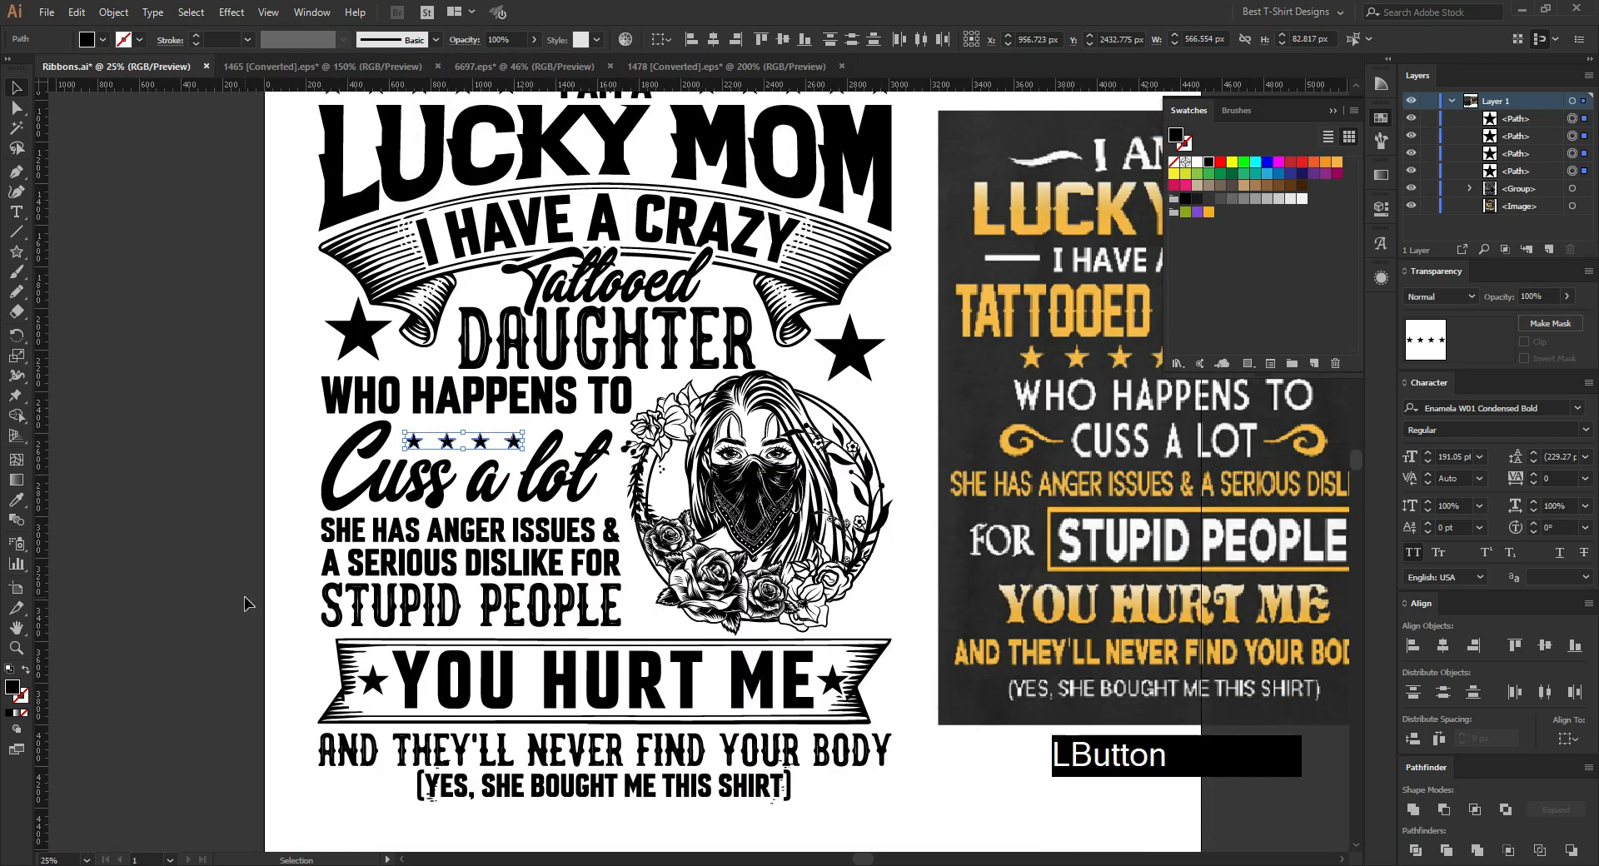
Step: Collapse the open swatches and compare the complete design with the reference image beside it
scroll(273, 527, down, 1)
drag(543, 537, 532, 534)
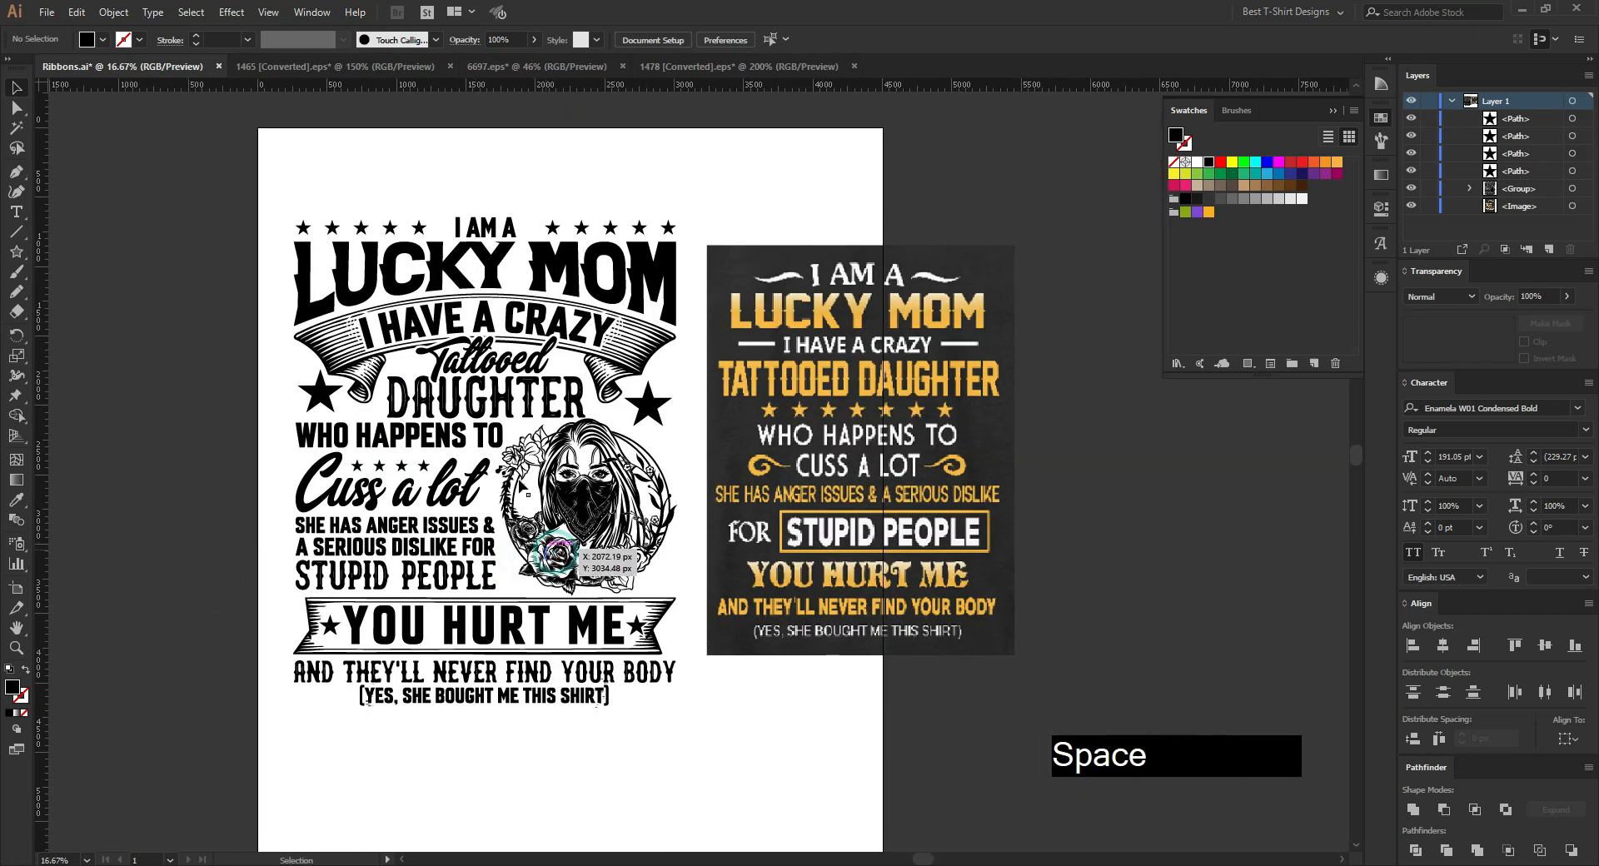
scroll(509, 448, up, 1)
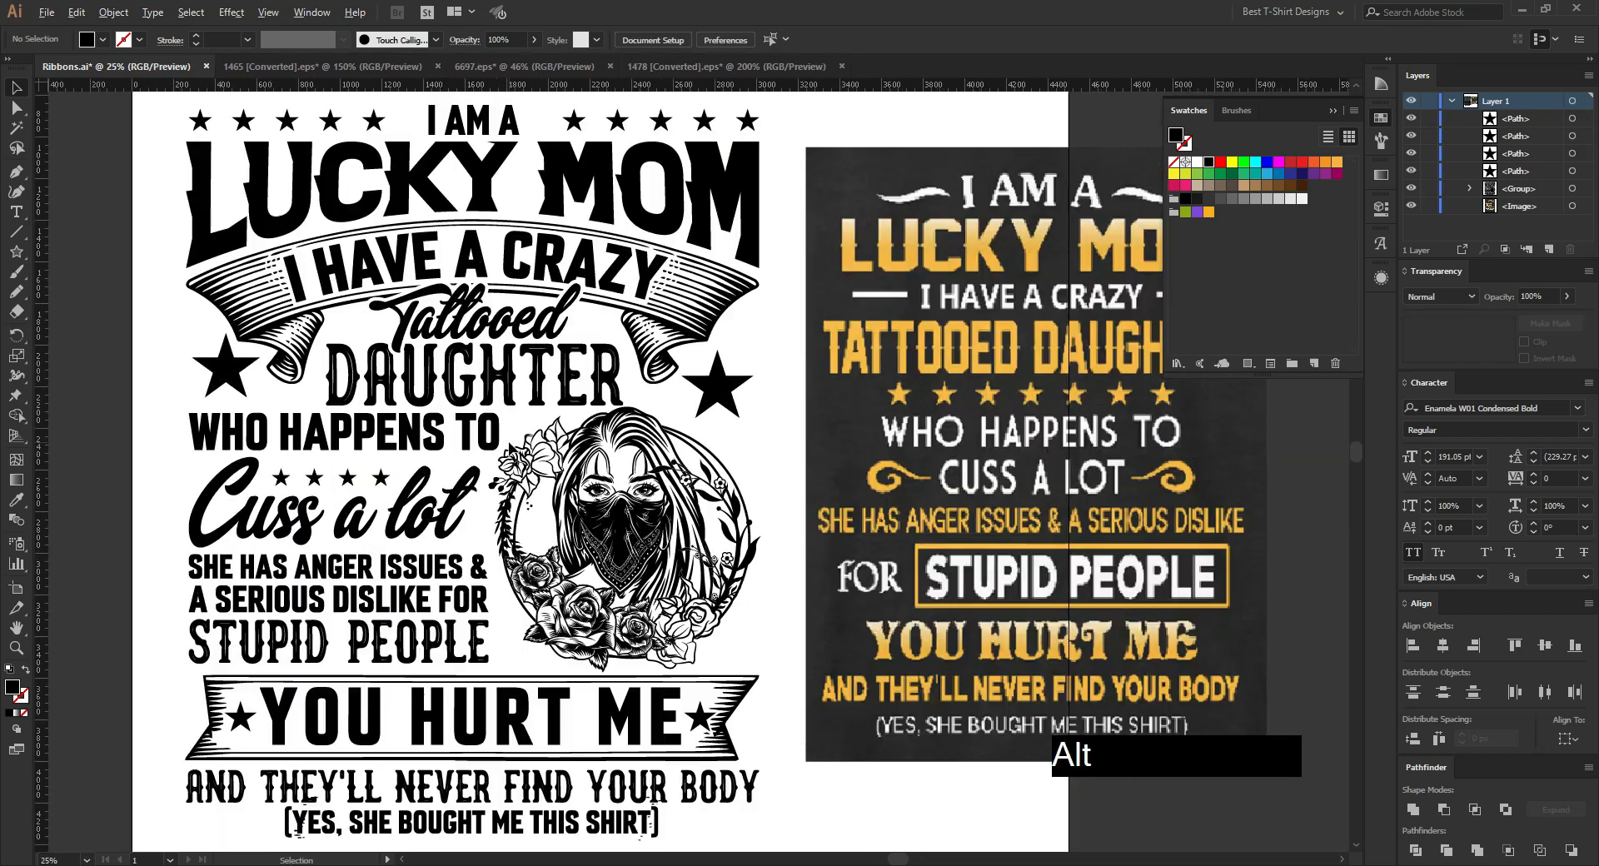
click(800, 492)
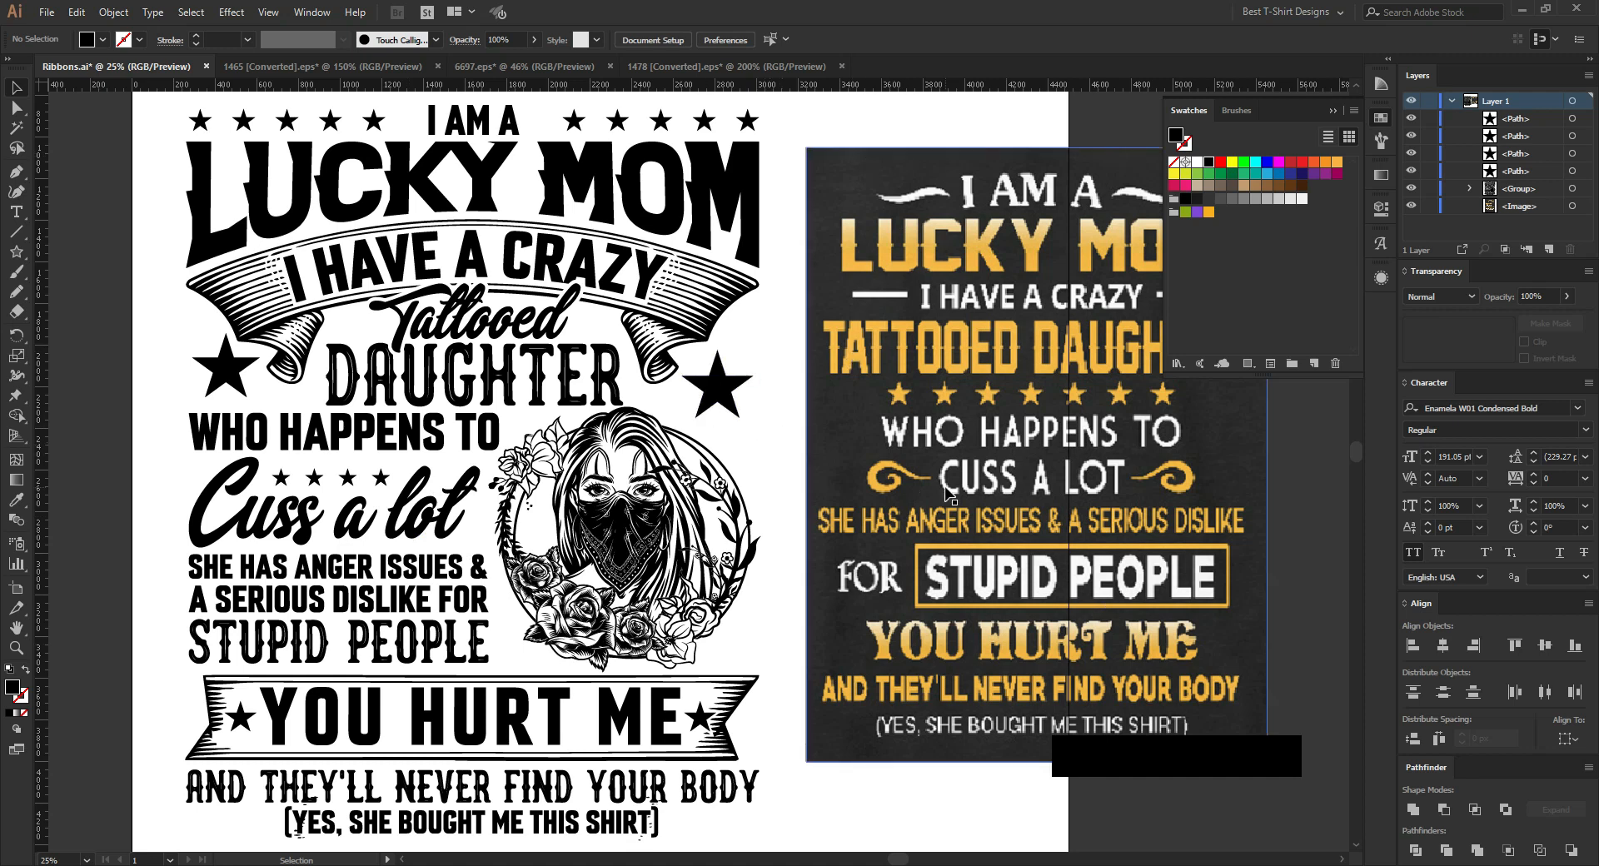
click(1385, 119)
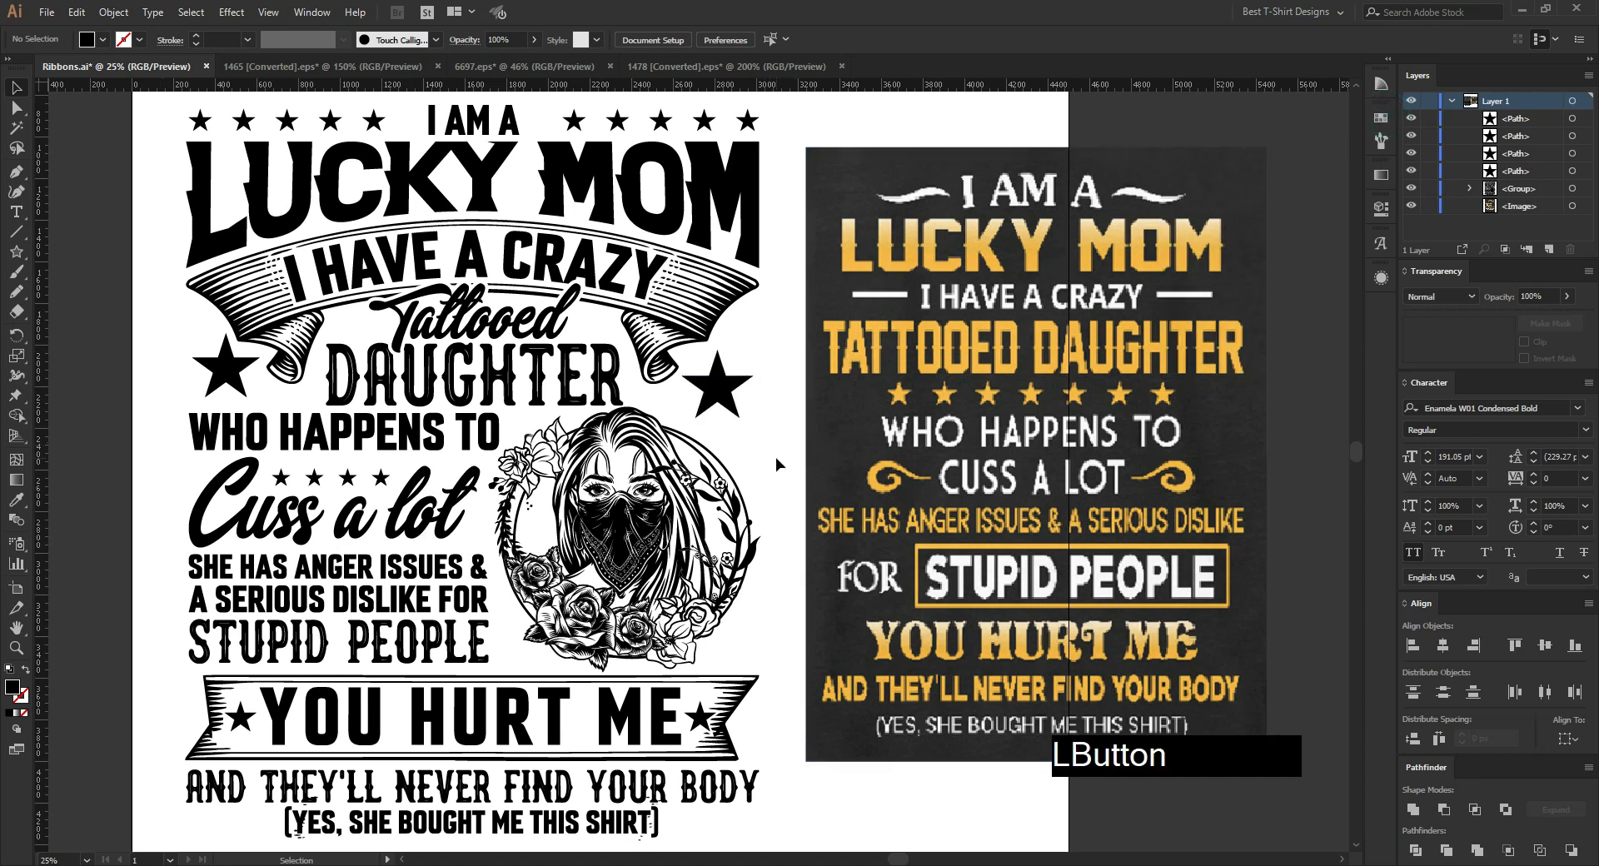